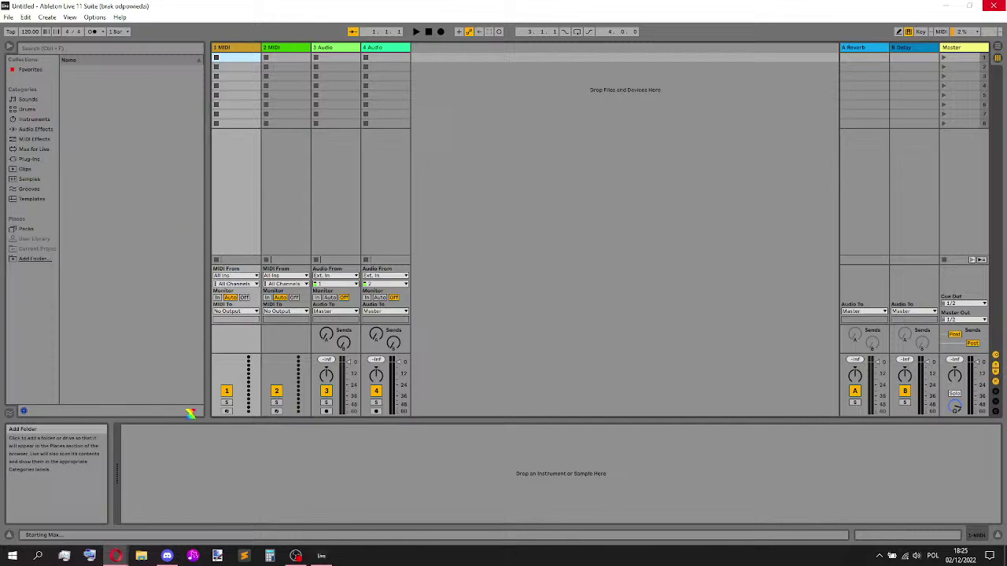
pyautogui.click(304, 555)
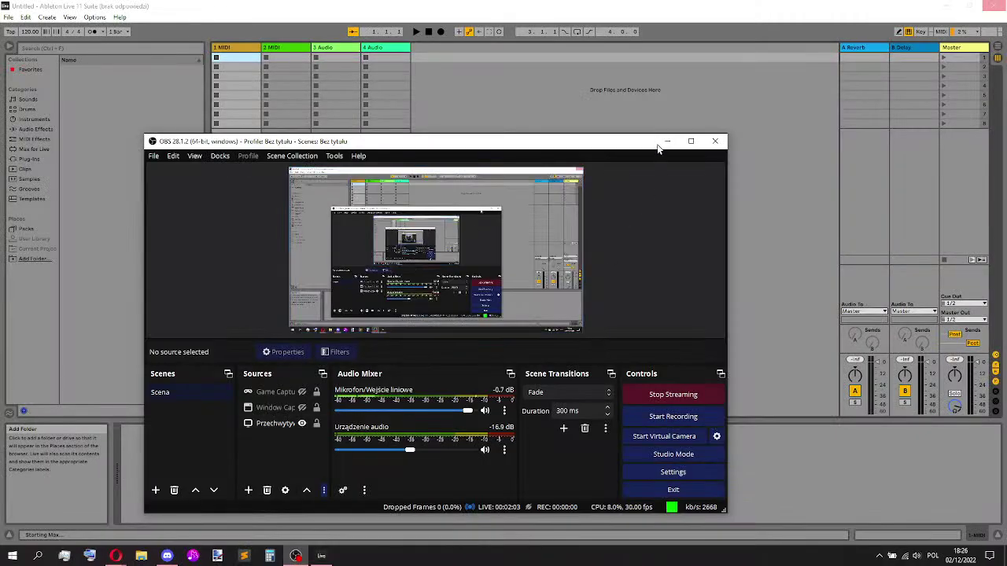
pyautogui.click(664, 148)
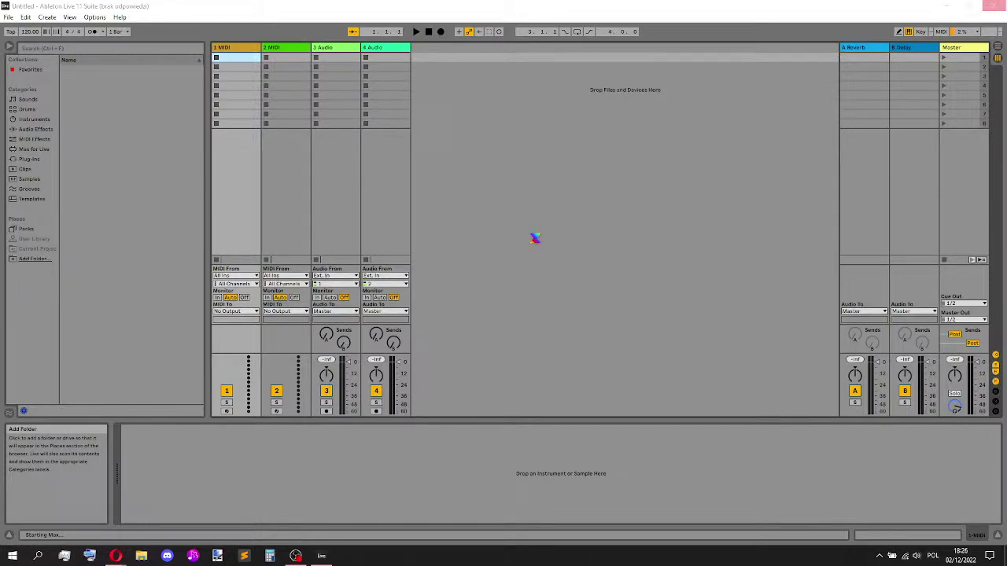
# - Bring up the YouTube live chat window and fit it into the desktop's left corner, reaching down to the taskbar
pyautogui.moveTo(116, 556)
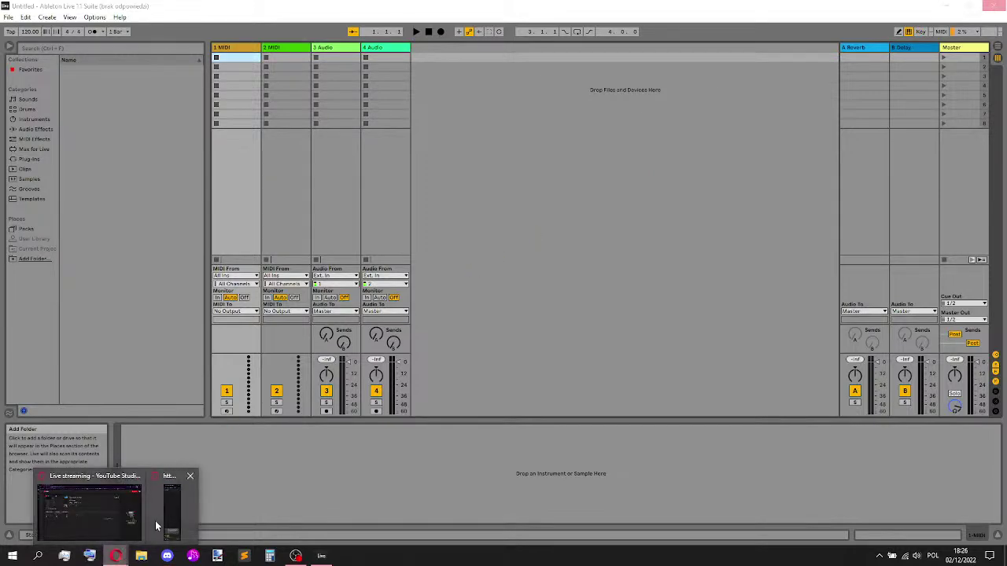
pyautogui.click(158, 517)
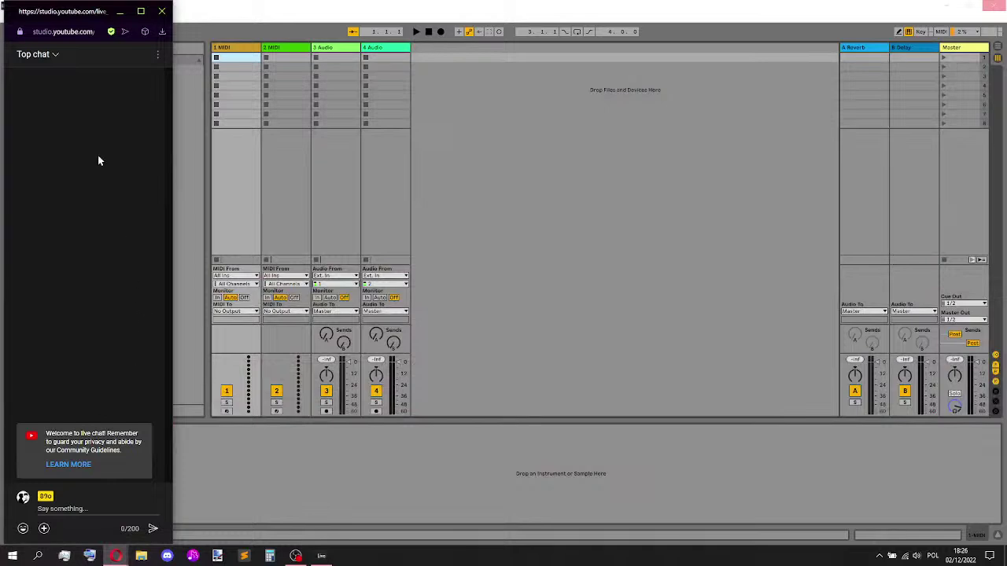
pyautogui.moveTo(79, 13); pyautogui.dragTo(71, 11)
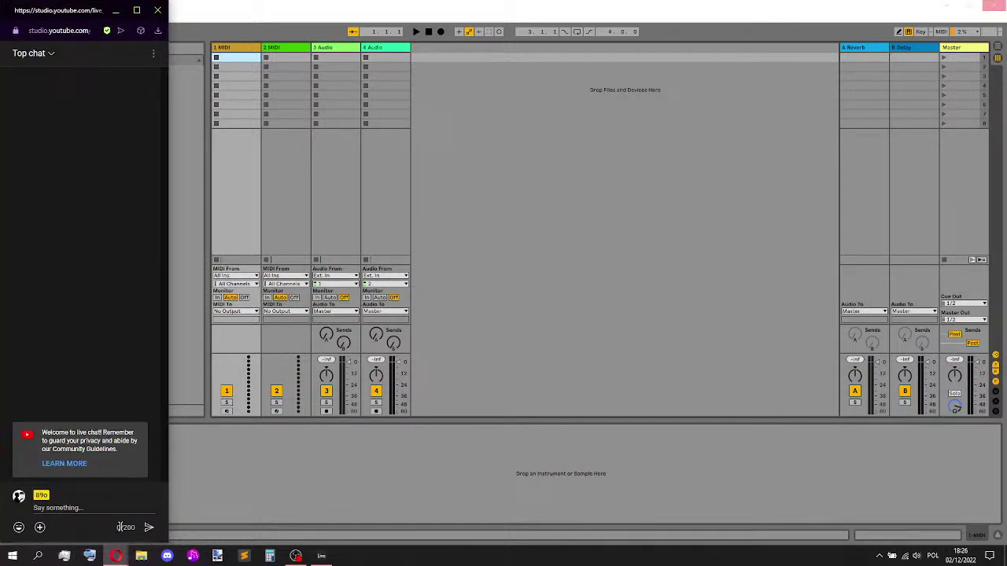
pyautogui.moveTo(118, 542); pyautogui.dragTo(120, 544)
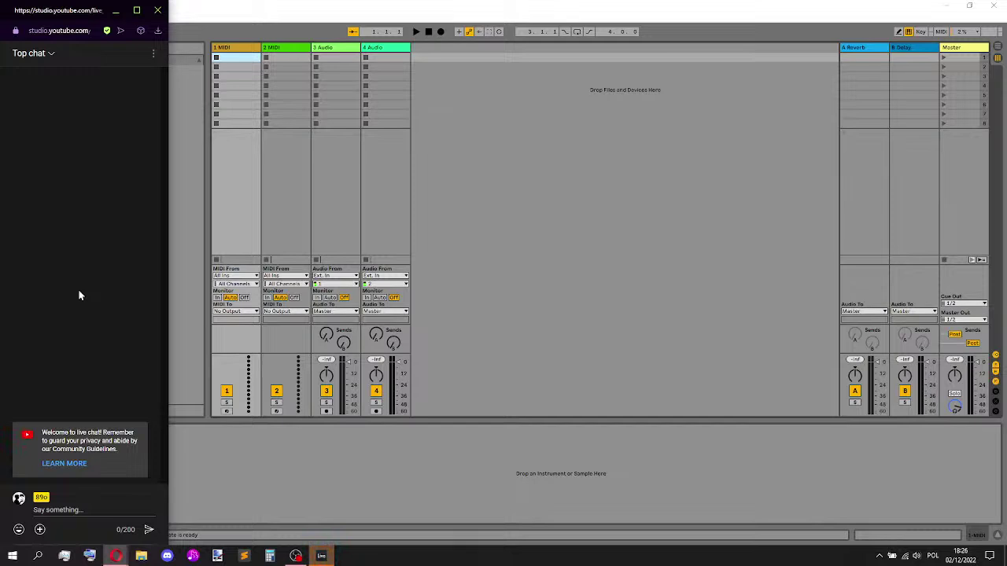
# - Restore the Ableton Live window from full screen and resize it to sit flush beside the live chat window
pyautogui.click(335, 58)
pyautogui.click(968, 6)
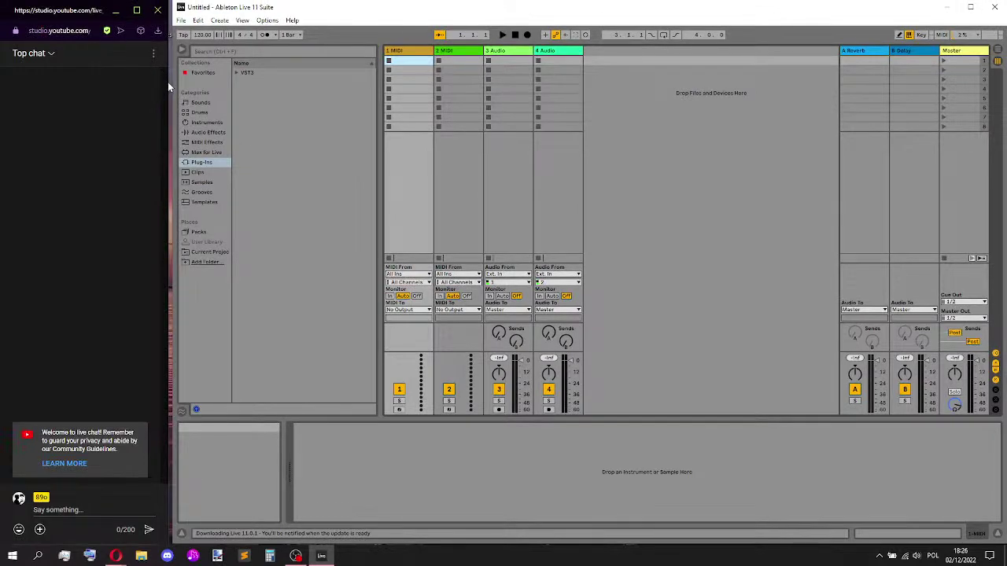
pyautogui.moveTo(173, 82); pyautogui.dragTo(166, 85)
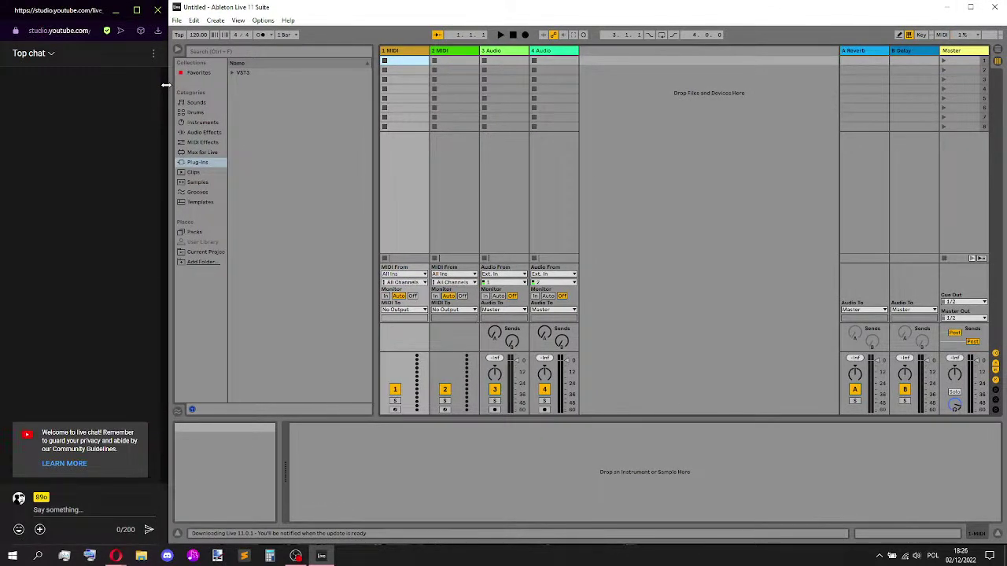
# - Minimize Ableton Live and open the misc folder of the Fermata project under Dysk B > GreenBean in File Explorer
pyautogui.click(949, 8)
pyautogui.doubleClick(909, 453)
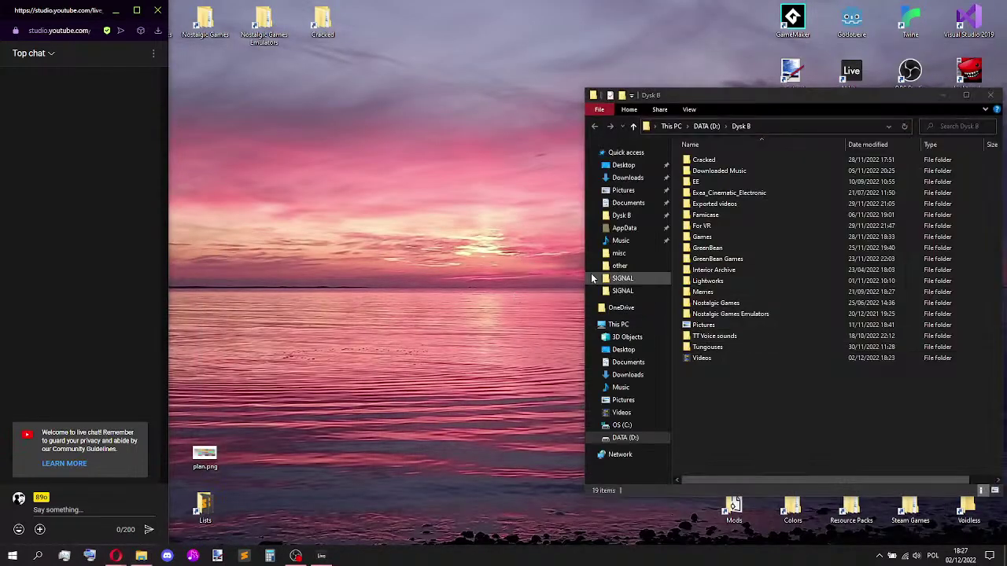
pyautogui.doubleClick(730, 248)
pyautogui.doubleClick(834, 171)
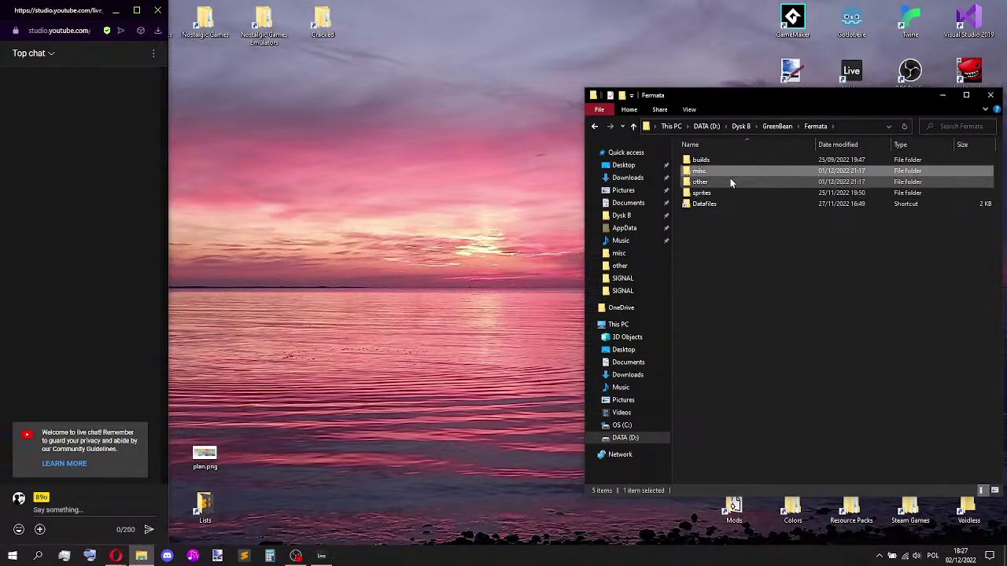
pyautogui.doubleClick(731, 182)
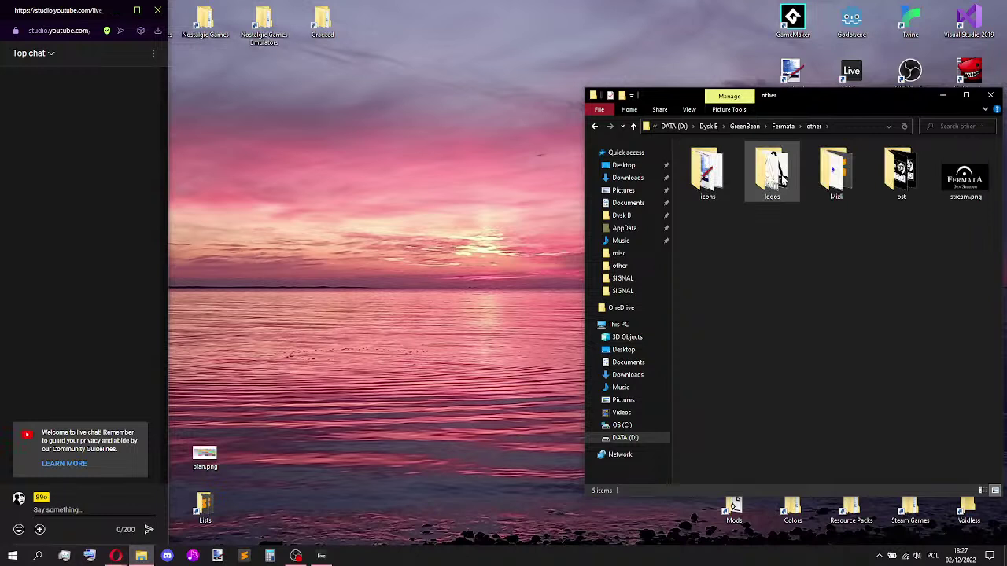
pyautogui.click(633, 126)
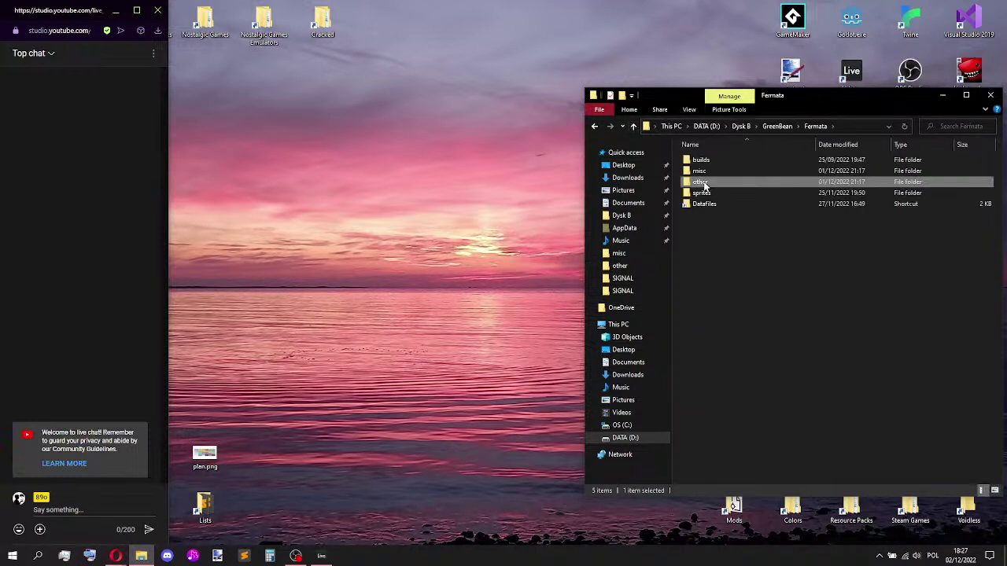
pyautogui.doubleClick(705, 173)
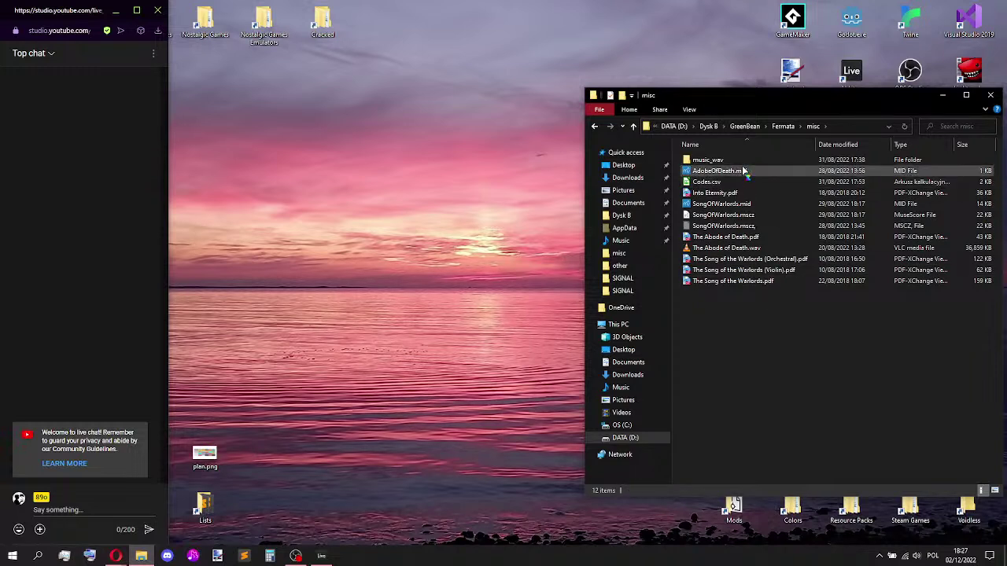
# - Back in Ableton Live, delete tracks 2 to 4 and both return tracks, and show the Arrangement View
pyautogui.click(322, 557)
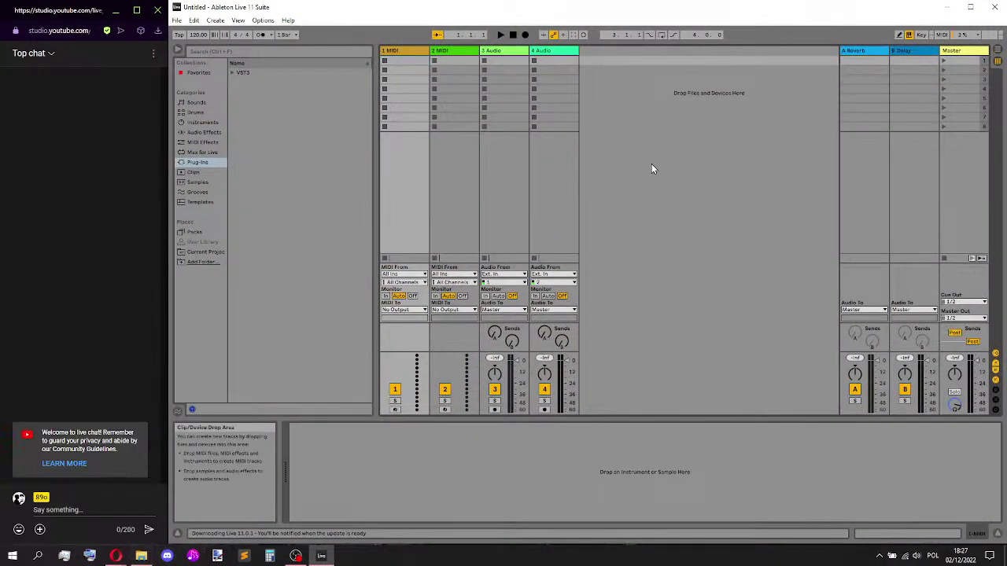
pyautogui.click(412, 52)
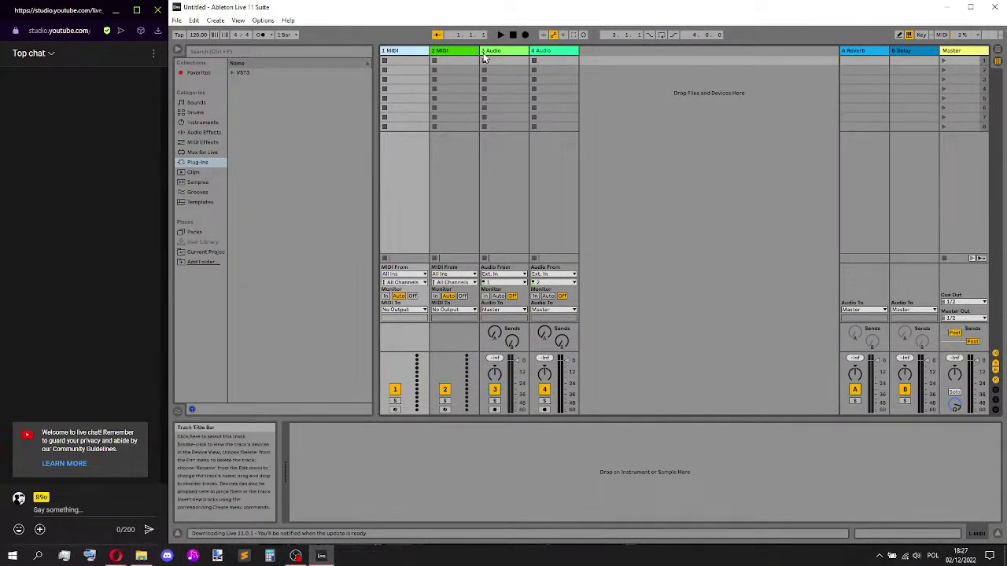
pyautogui.click(453, 51)
pyautogui.keyDown('shift'); pyautogui.click(550, 51); pyautogui.keyUp('shift')
pyautogui.press('Delete')
pyautogui.click(858, 52)
pyautogui.keyDown('shift'); pyautogui.click(905, 52); pyautogui.keyUp('shift')
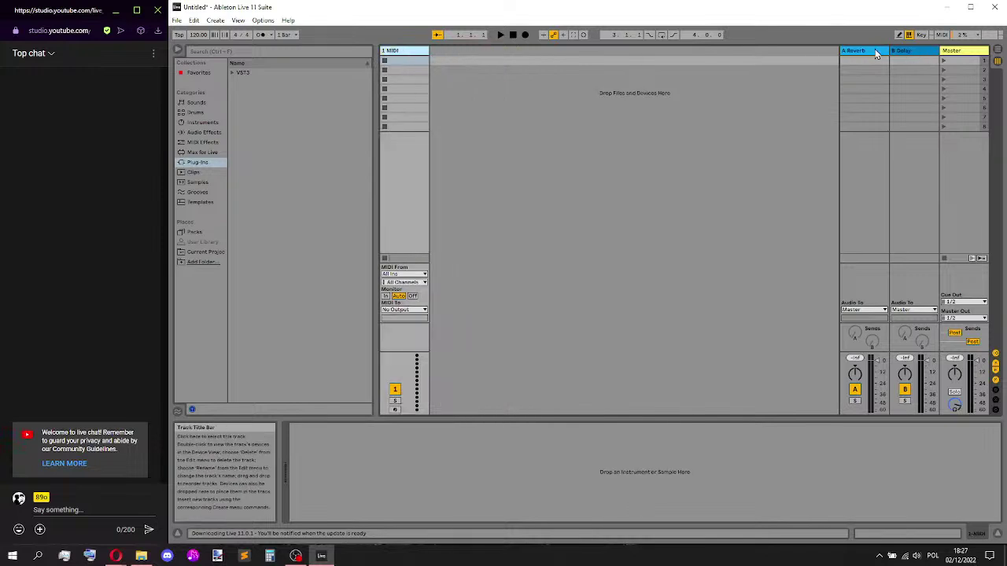
pyautogui.press('Delete')
pyautogui.press('Tab')
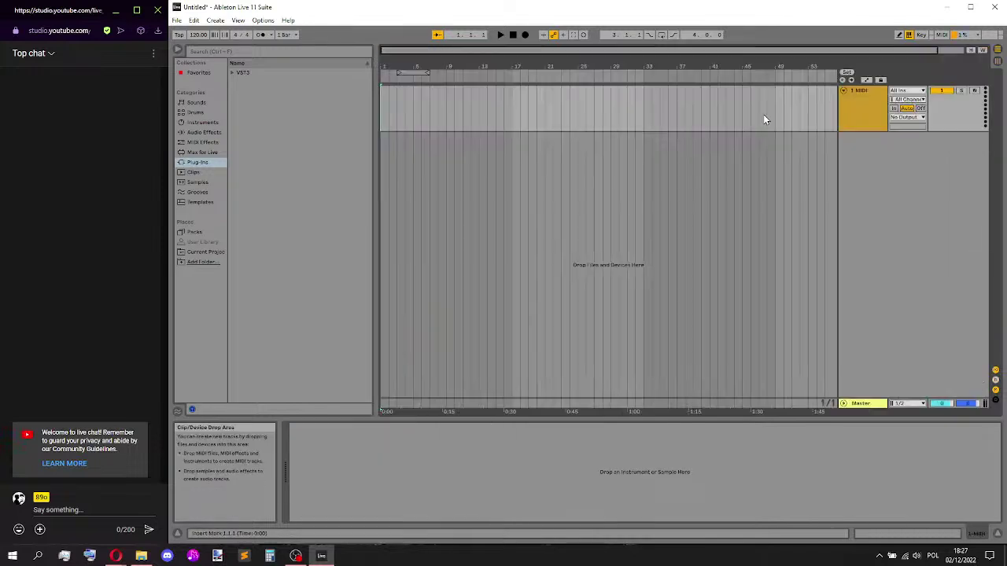
# - Try to import AdobeOfDeath.mid into the arrangement without its tempo and time signature data
pyautogui.click(141, 556)
pyautogui.moveTo(719, 171); pyautogui.dragTo(409, 109)
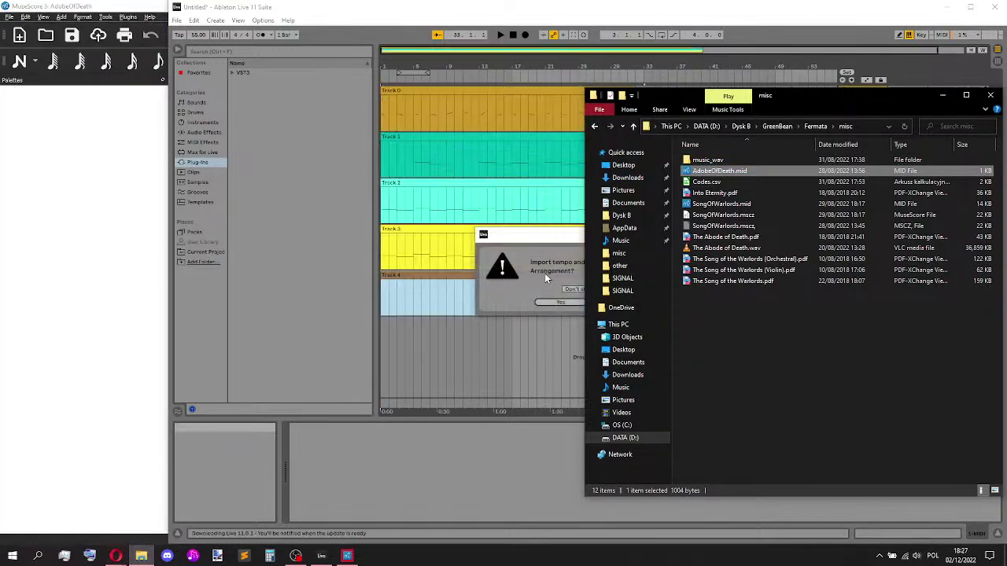
pyautogui.click(546, 267)
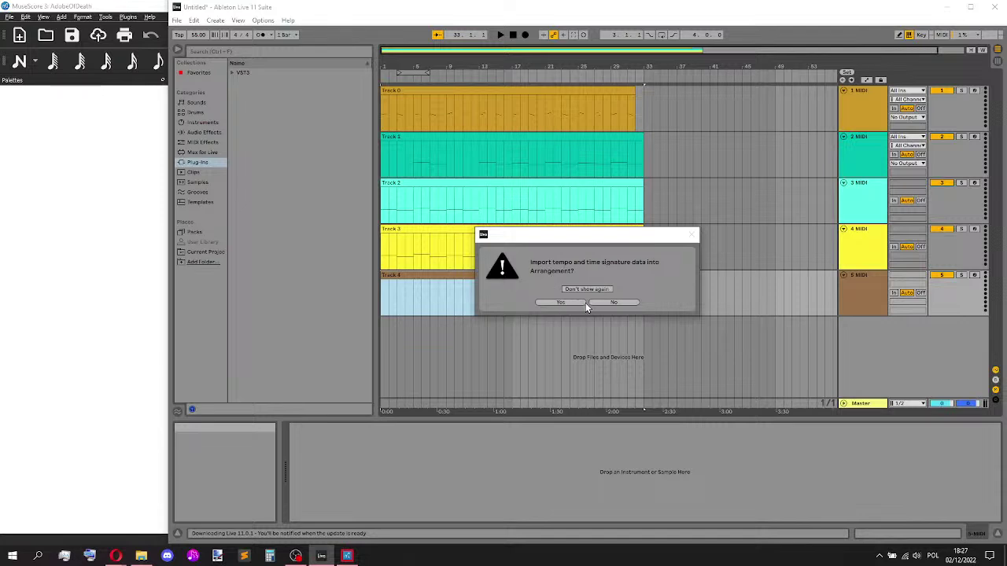
pyautogui.click(602, 302)
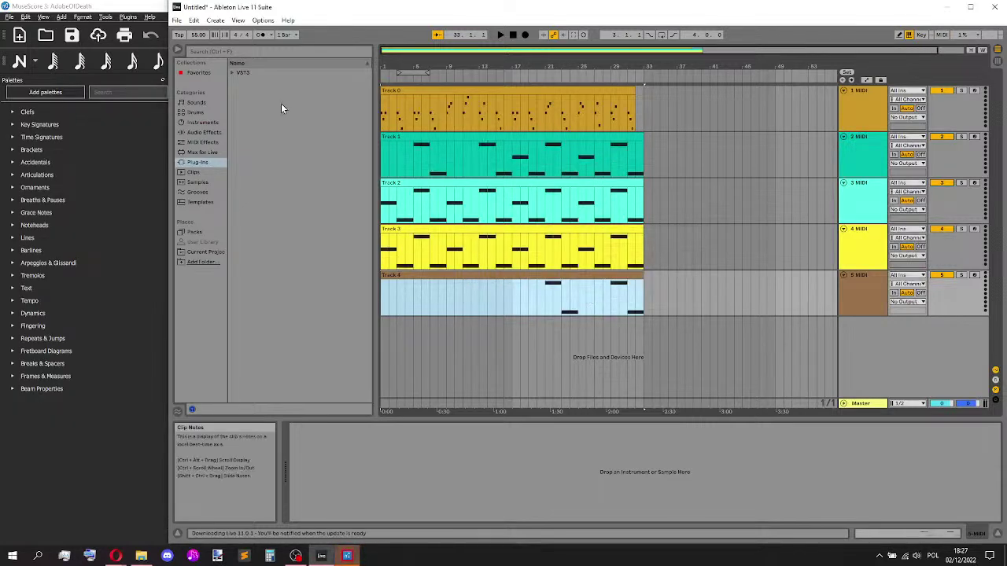
pyautogui.click(347, 556)
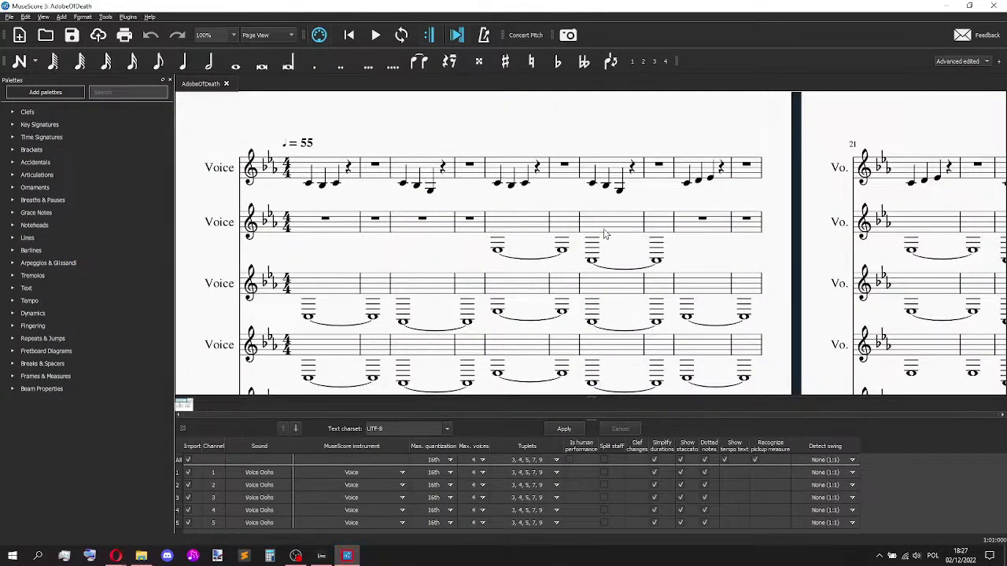
pyautogui.hotkey('alt', 'F4')
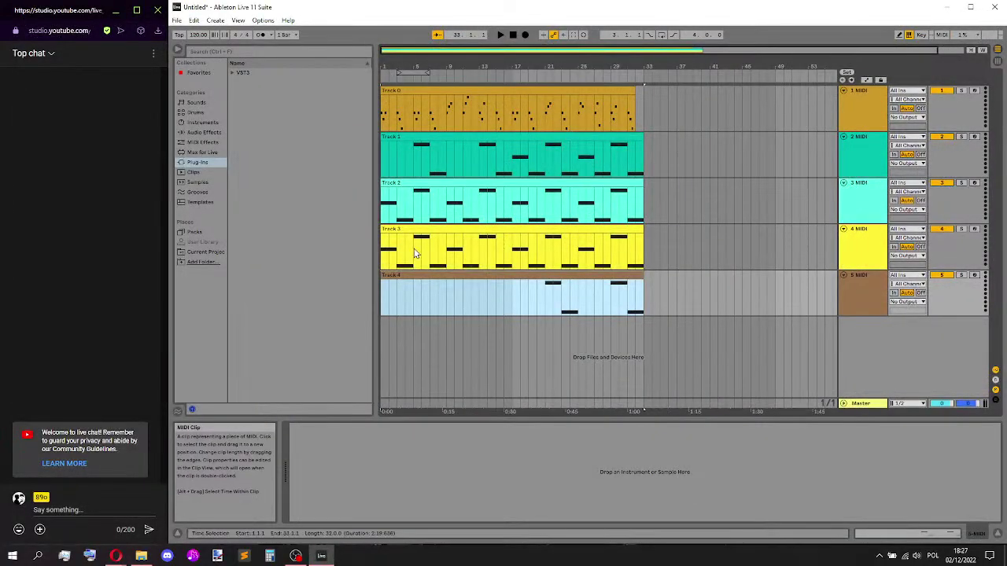
pyautogui.hotkey('ctrl', 'z')
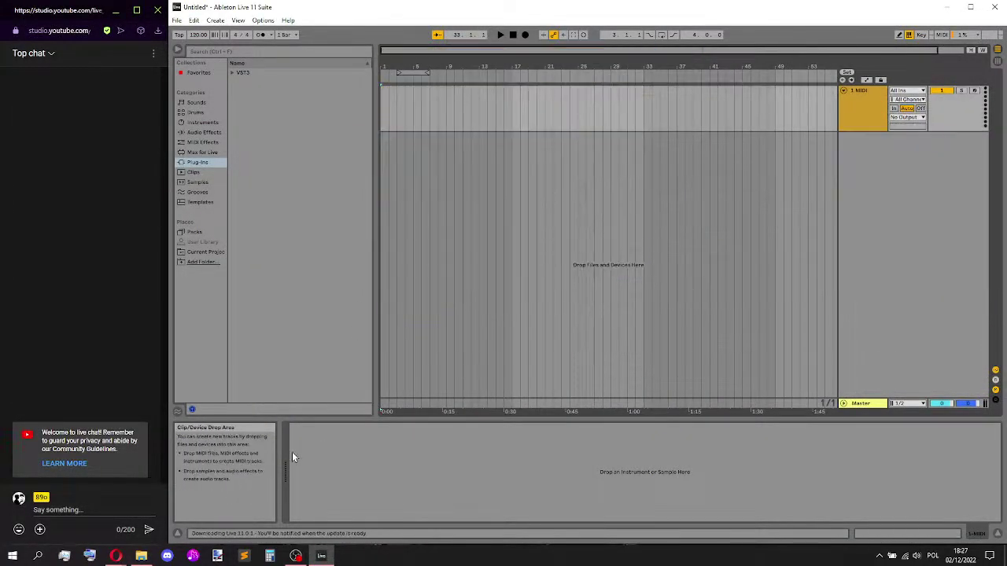
# - Import AdobeOfDeath.mid from File Explorer at the start of the first MIDI track, including its tempo and time signature data
pyautogui.click(141, 555)
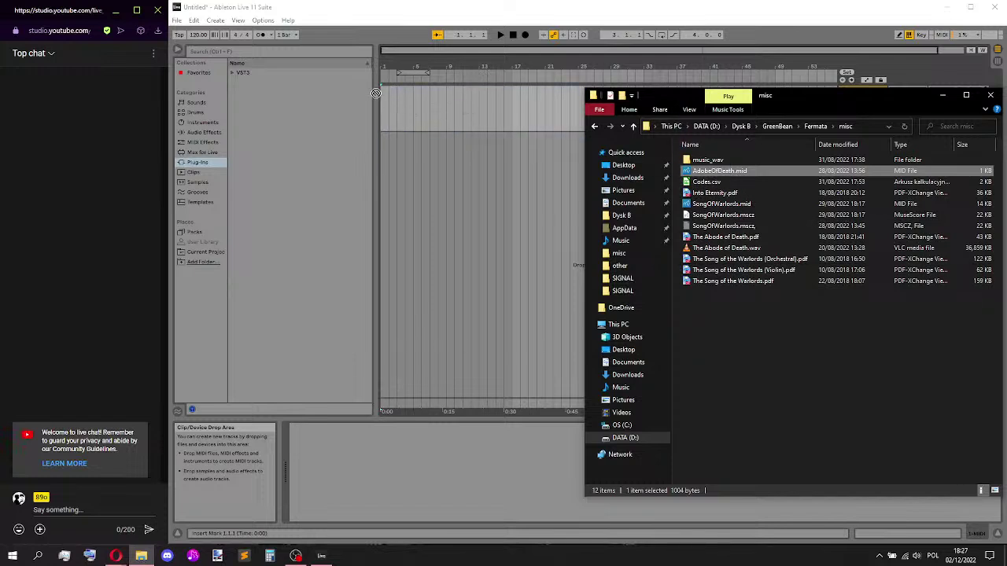
pyautogui.moveTo(375, 92); pyautogui.dragTo(384, 96)
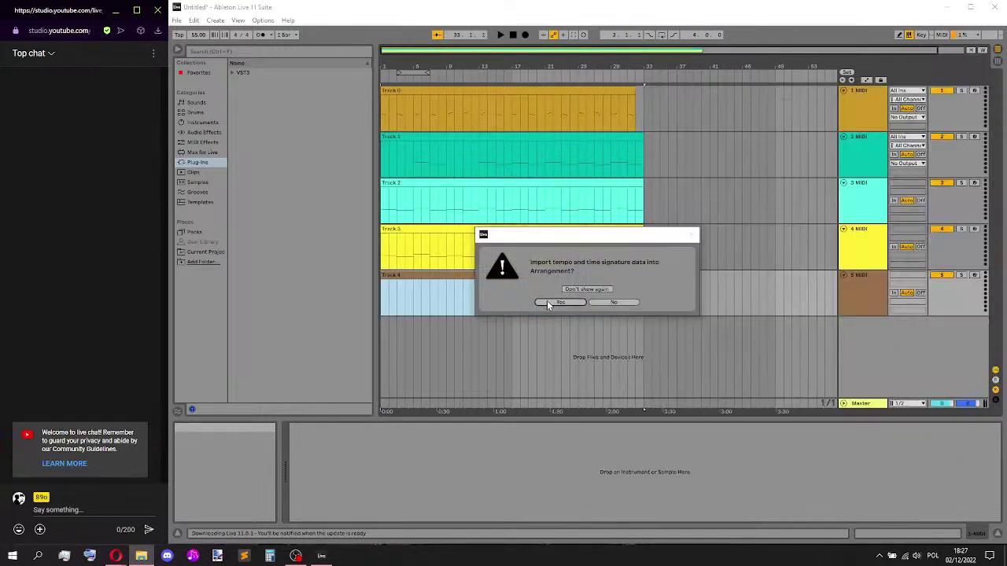
pyautogui.click(549, 302)
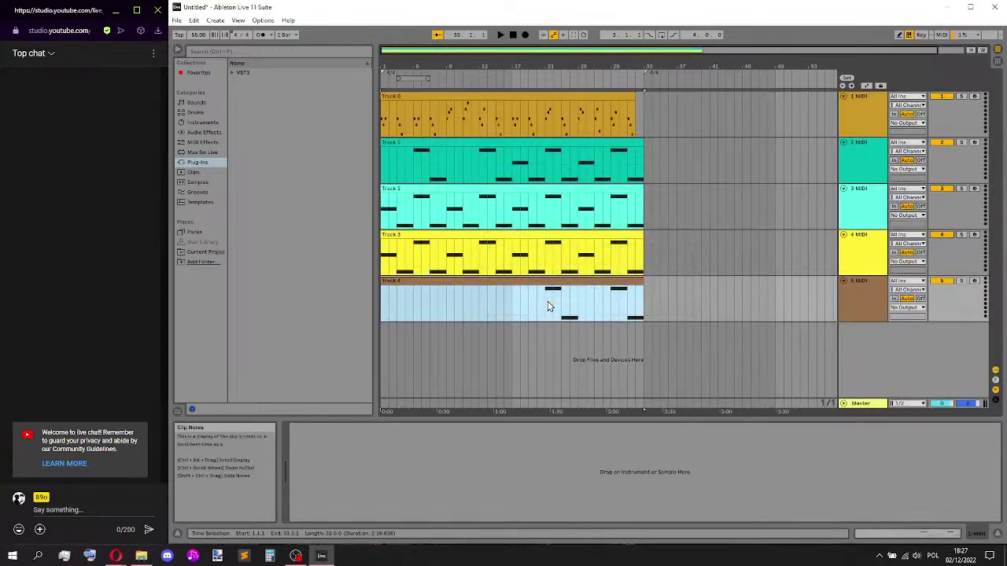
# - Examine the notes in the imported MIDI clips along the arrangement, ending at the start of the first track
pyautogui.click(394, 262)
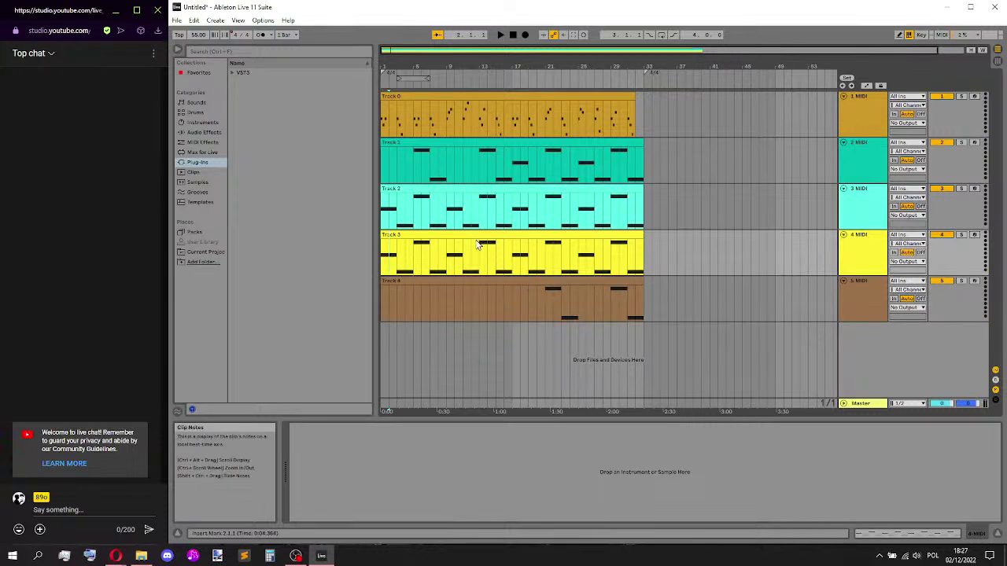
pyautogui.click(472, 275)
pyautogui.scroll(3, 472, 274)
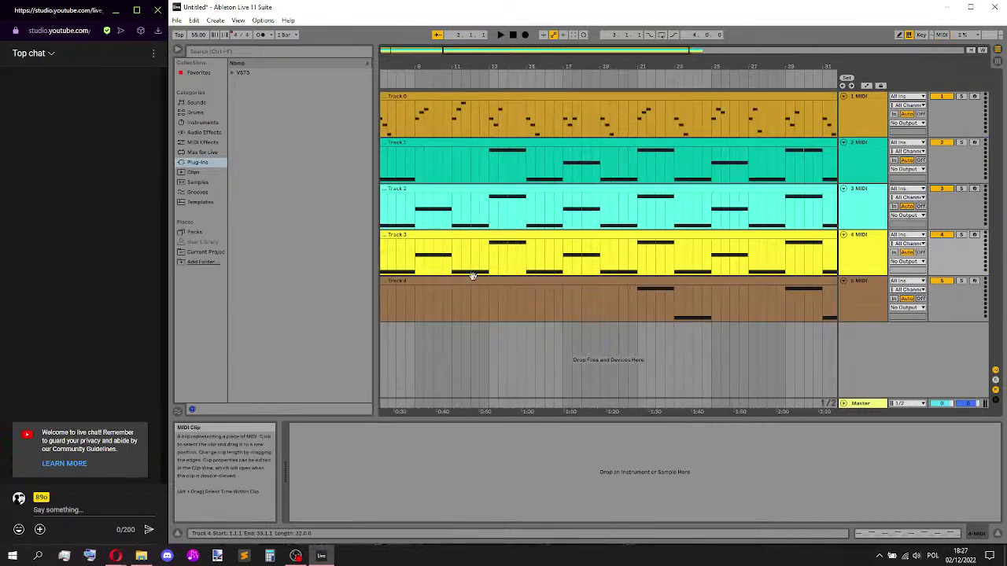
pyautogui.scroll(3, 470, 274)
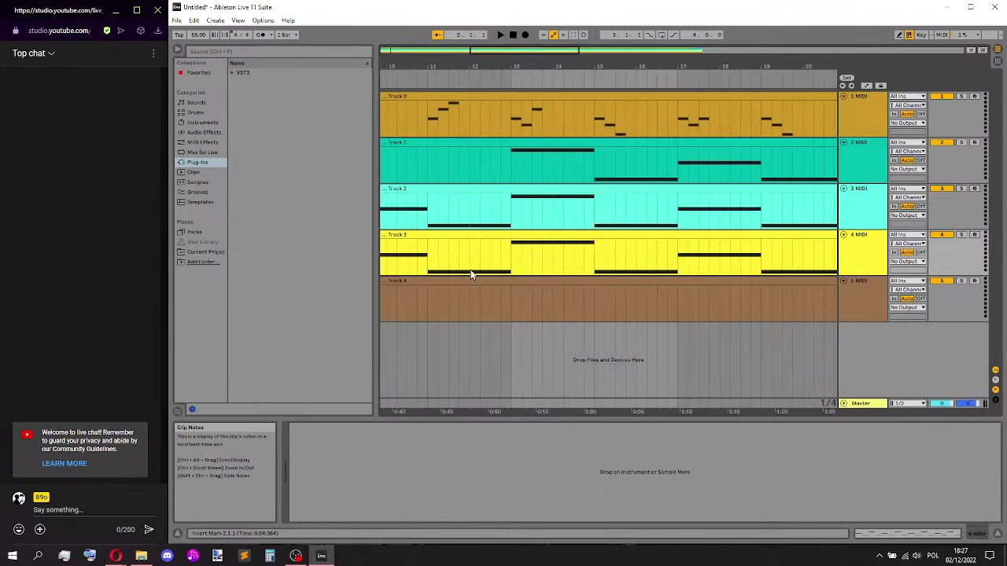
pyautogui.scroll(-5, 470, 274)
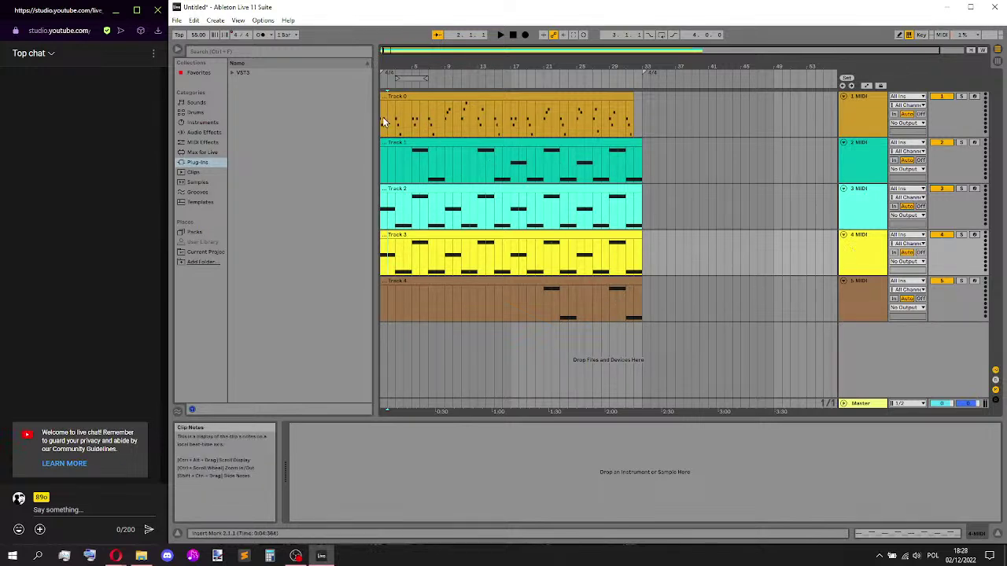
pyautogui.scroll(1, 386, 119)
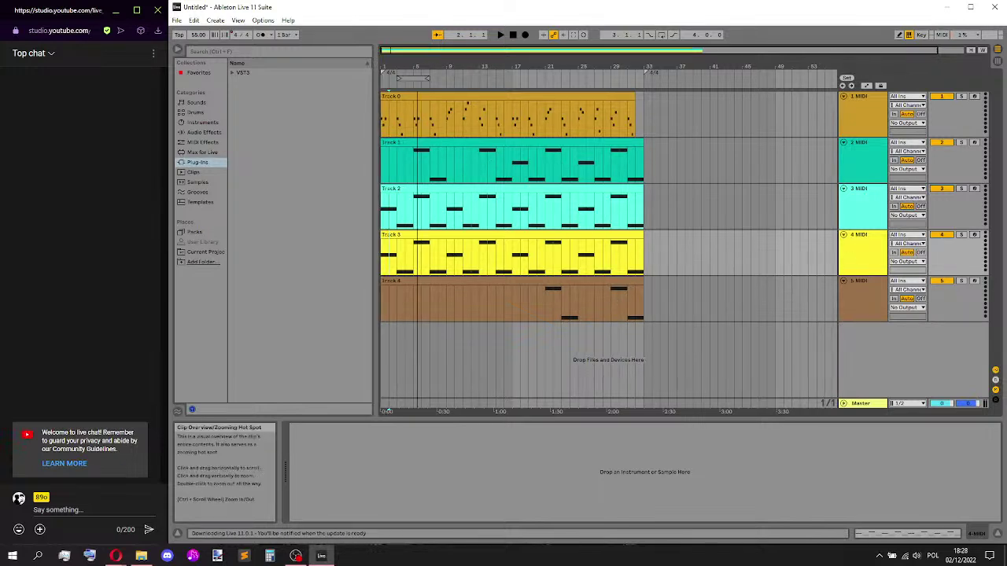
pyautogui.click(384, 118)
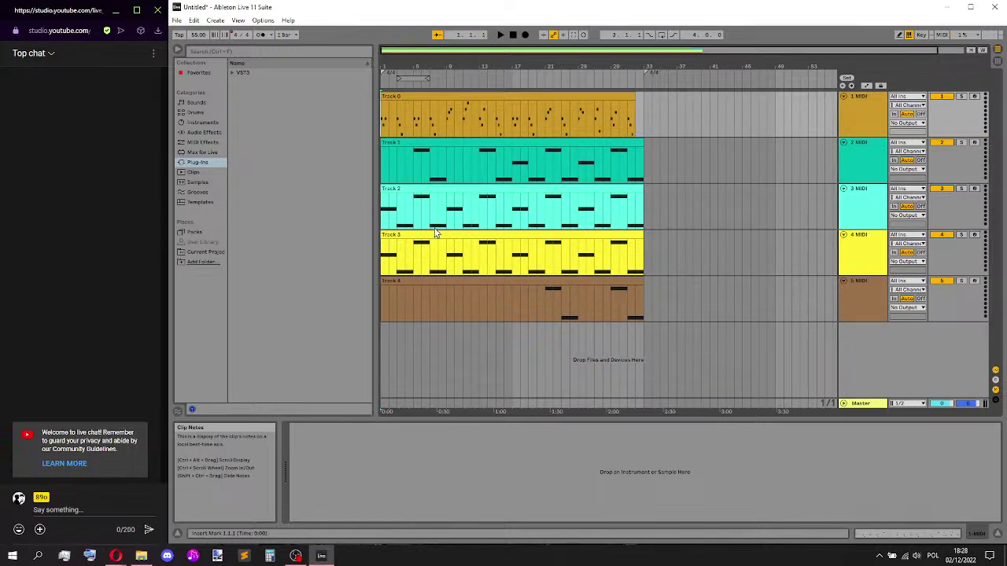
# - Save the Live Set as Fermata.als in the Mastering Project folder, replacing the existing file
pyautogui.hotkey('ctrl', 's')
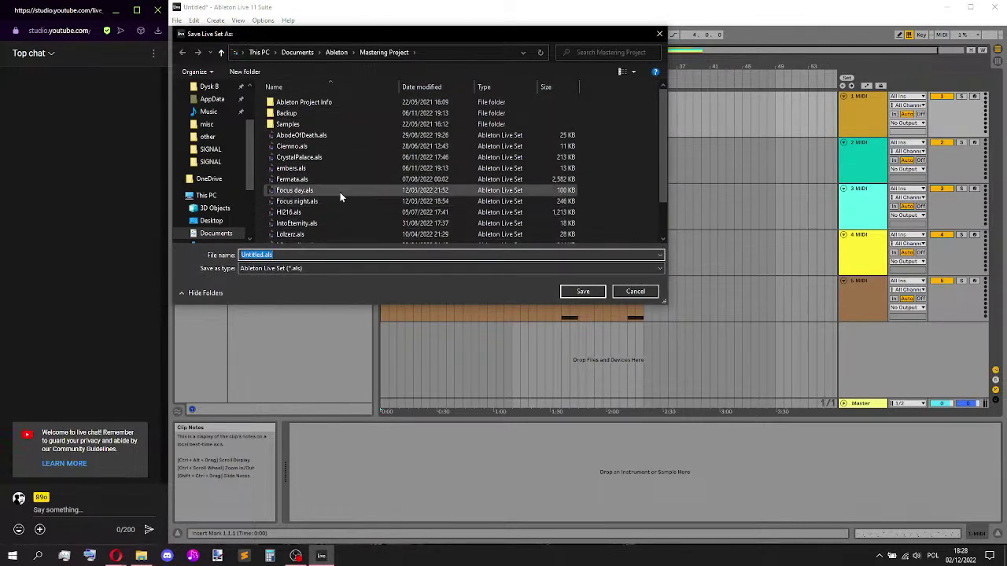
pyautogui.click(297, 180)
pyautogui.click(583, 291)
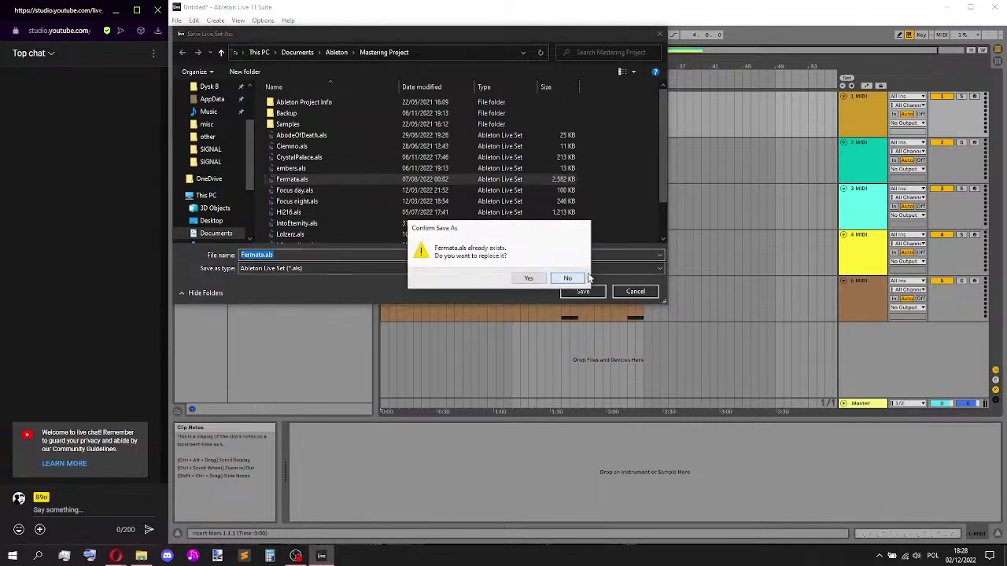
pyautogui.click(535, 279)
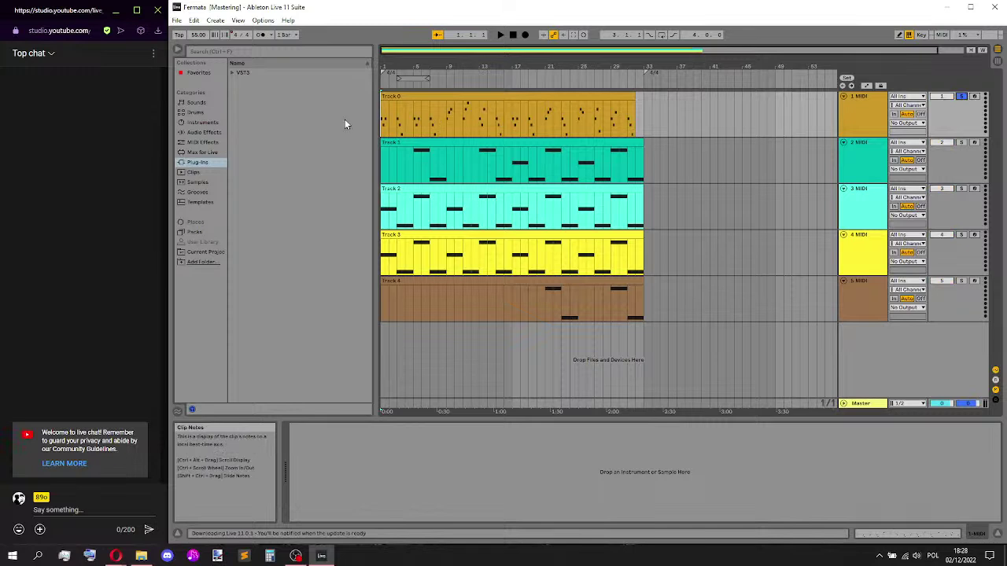
# - Open the Mallets category of the Sounds library and preview its presets from A Brief History of Chime to Basic Bells
pyautogui.click(195, 103)
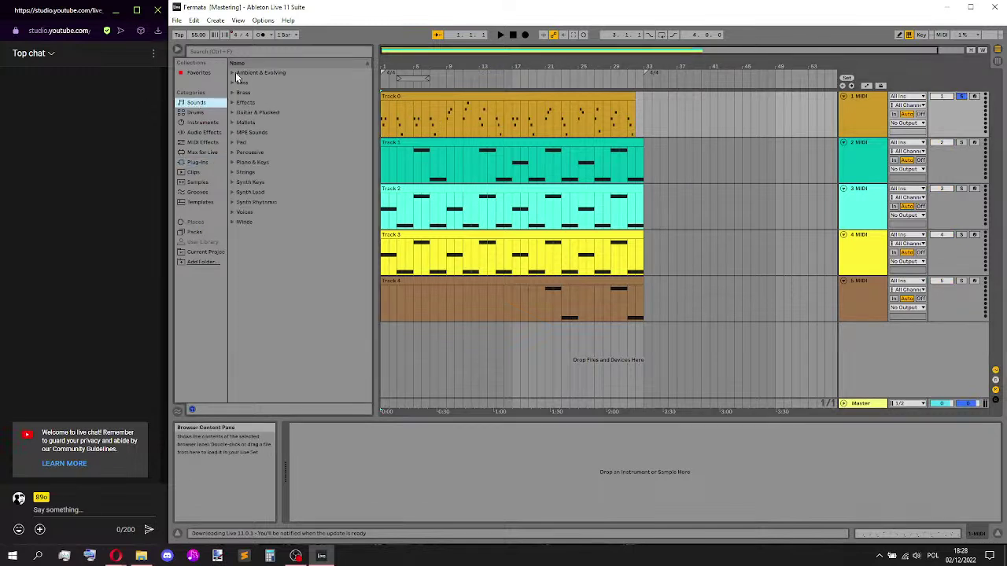
pyautogui.click(232, 194)
pyautogui.click(232, 194)
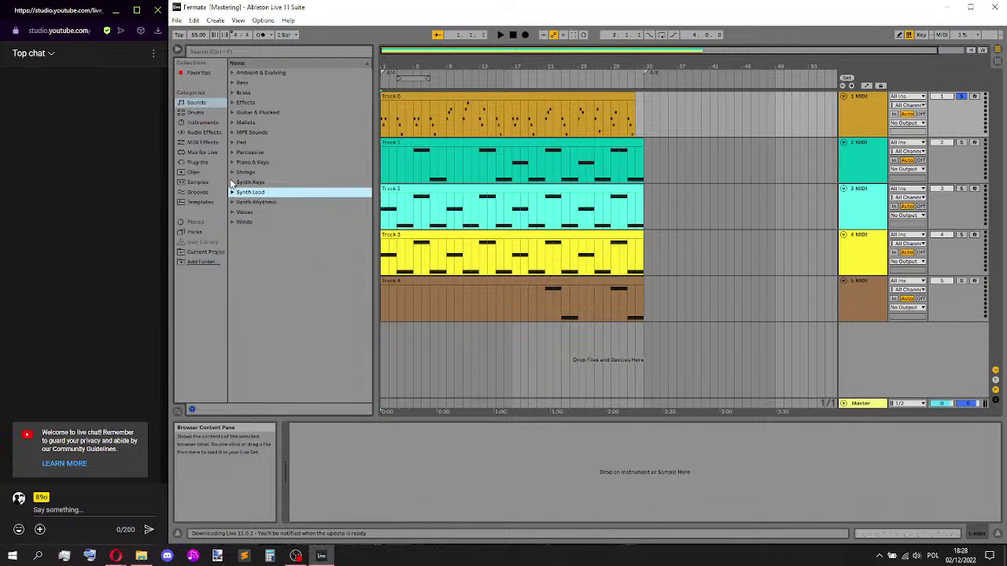
pyautogui.click(232, 122)
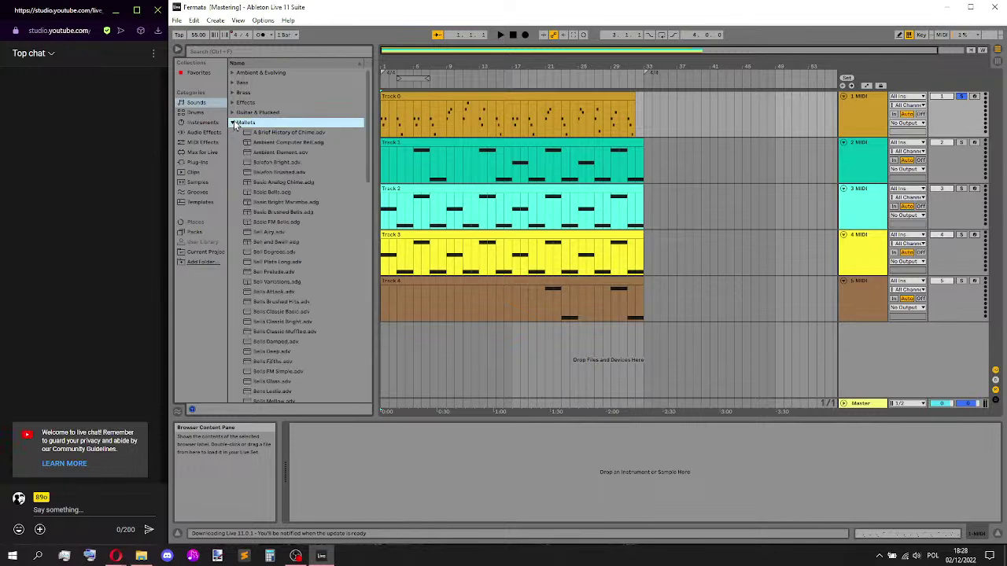
pyautogui.click(280, 132)
pyautogui.click(284, 145)
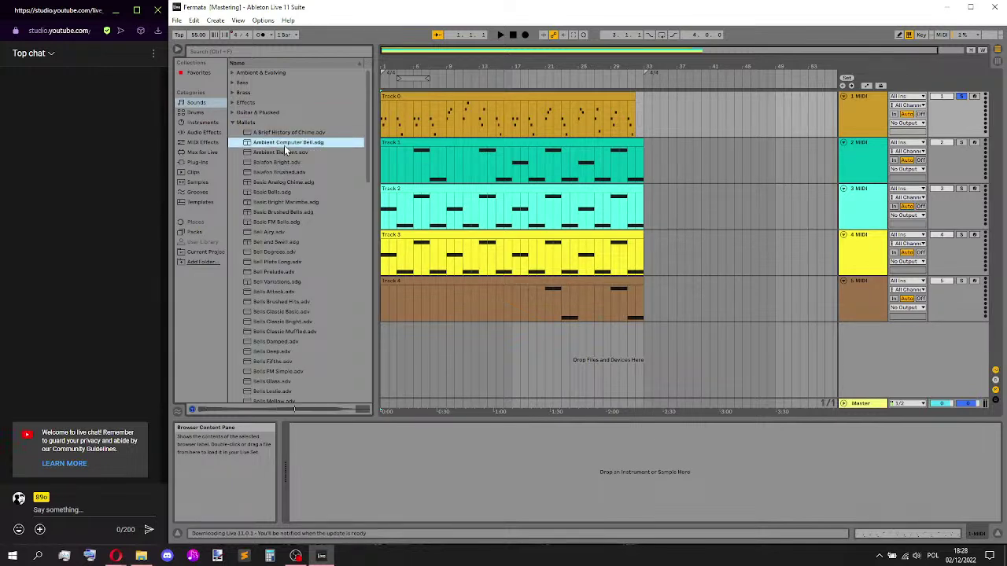
pyautogui.click(284, 154)
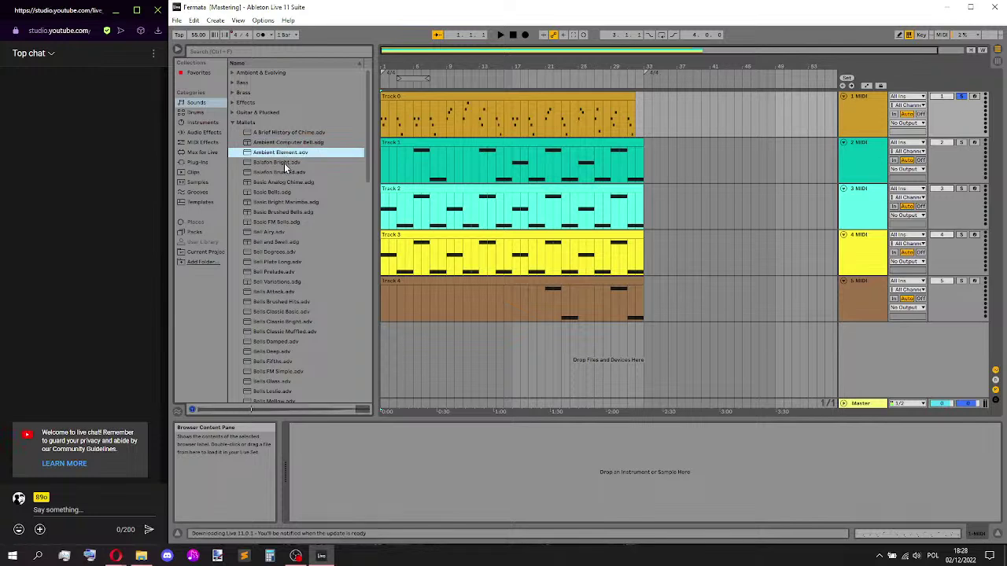
pyautogui.click(284, 162)
pyautogui.click(291, 172)
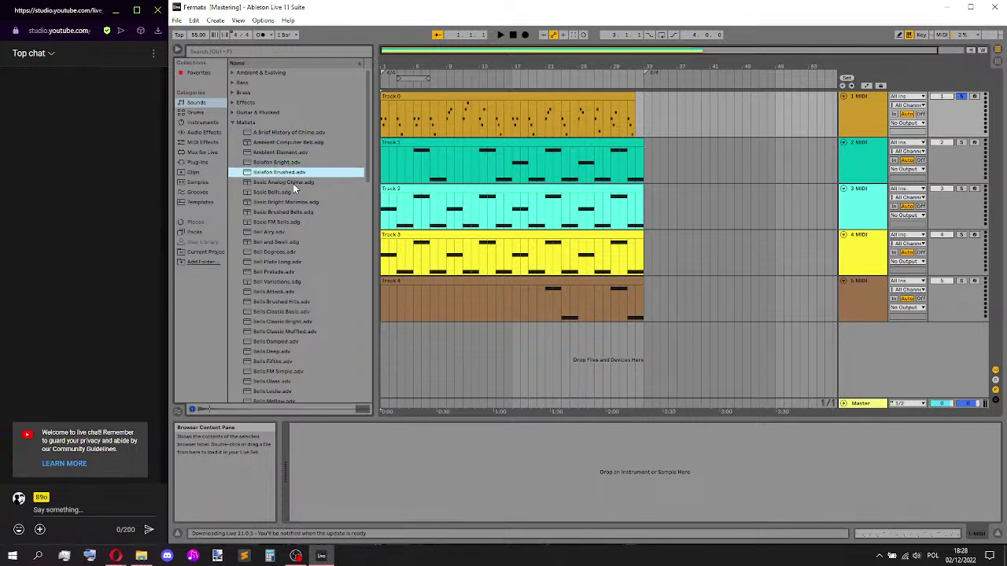
pyautogui.click(292, 183)
pyautogui.click(287, 194)
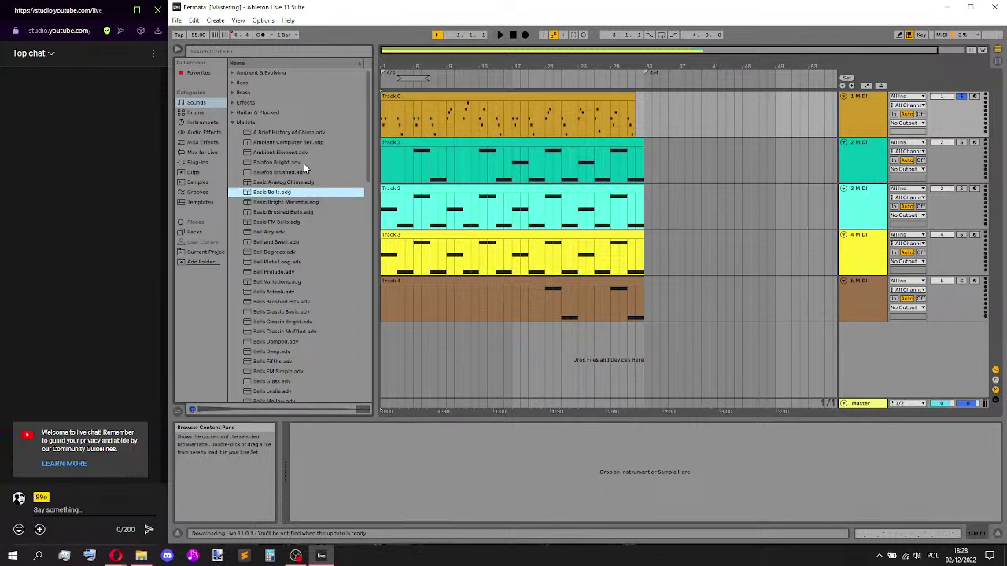
pyautogui.click(290, 182)
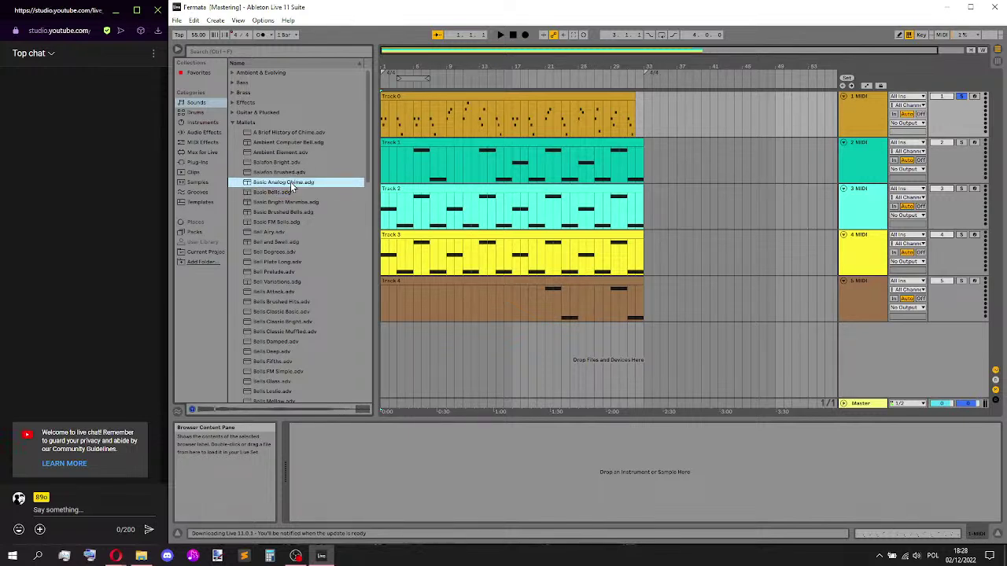
# - Preview the Mallets presets from Basic Bright Marimba through Bell Airy and Bell Degrees to Bell Variations
pyautogui.click(291, 203)
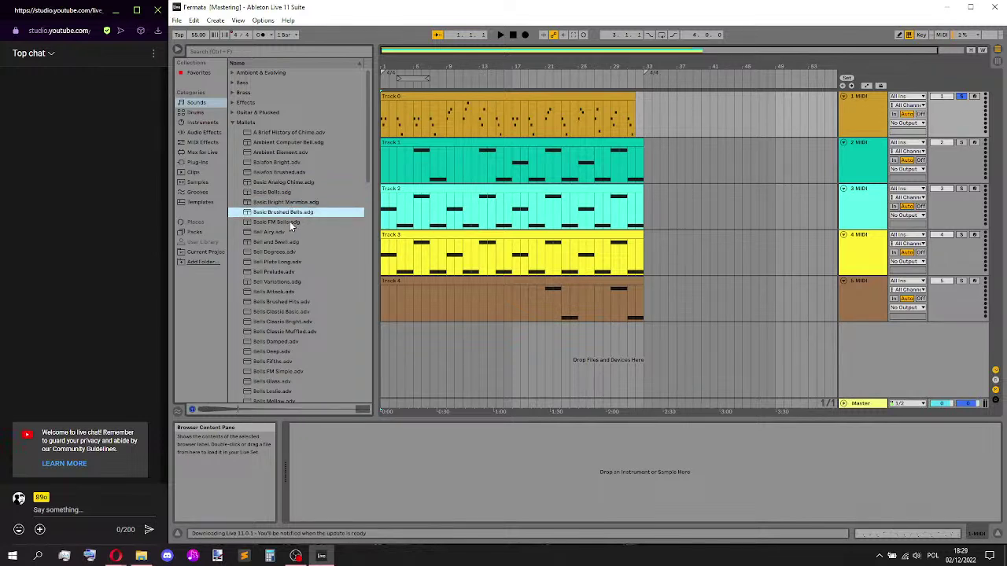
pyautogui.click(290, 221)
pyautogui.click(283, 230)
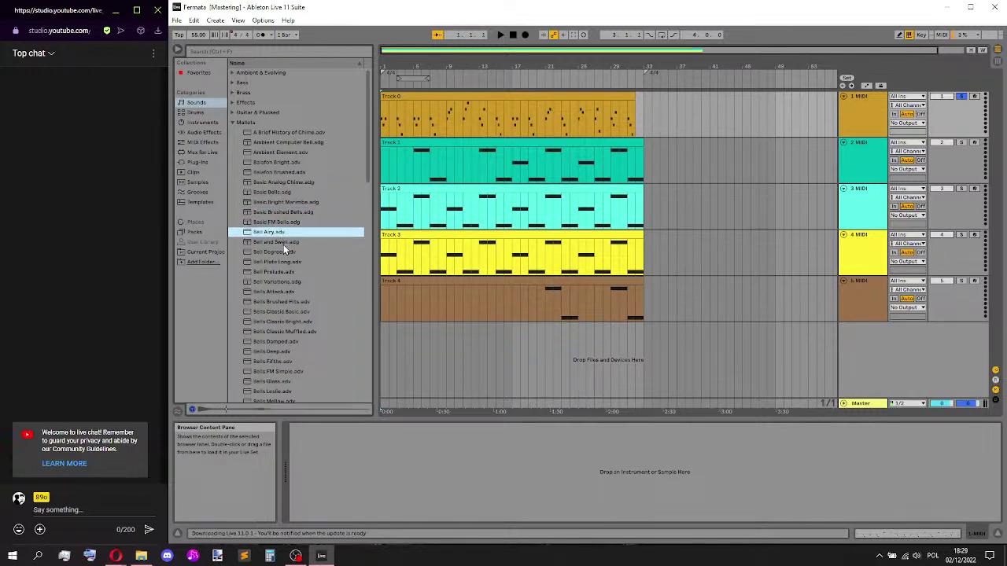
pyautogui.click(283, 243)
pyautogui.click(285, 253)
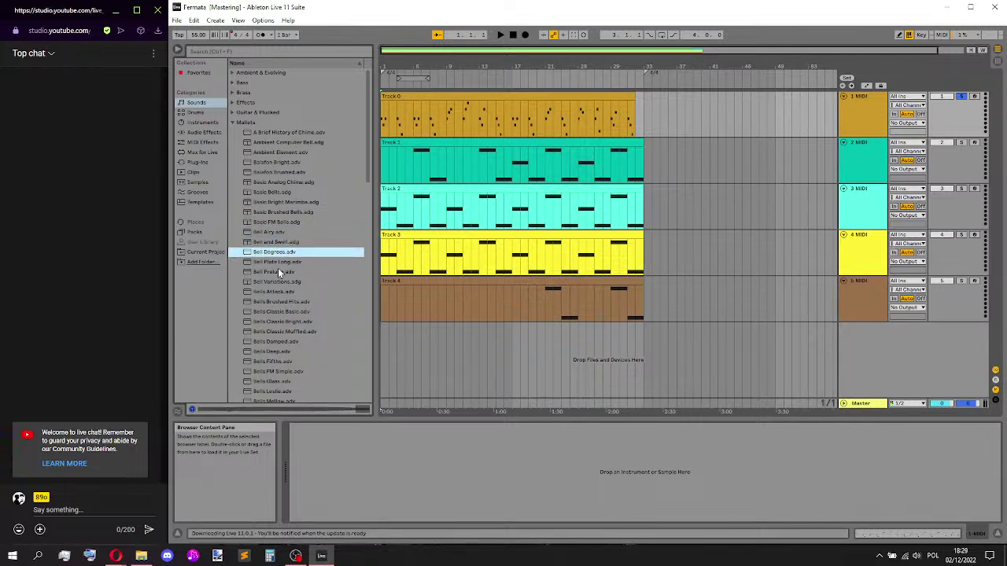
pyautogui.scroll(-3, 293, 299)
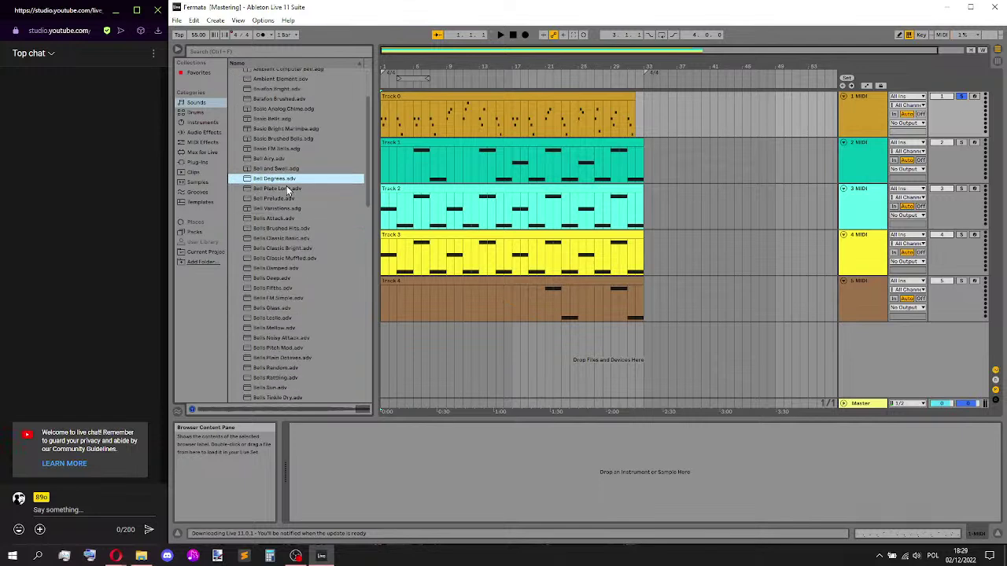
pyautogui.click(287, 188)
pyautogui.click(286, 199)
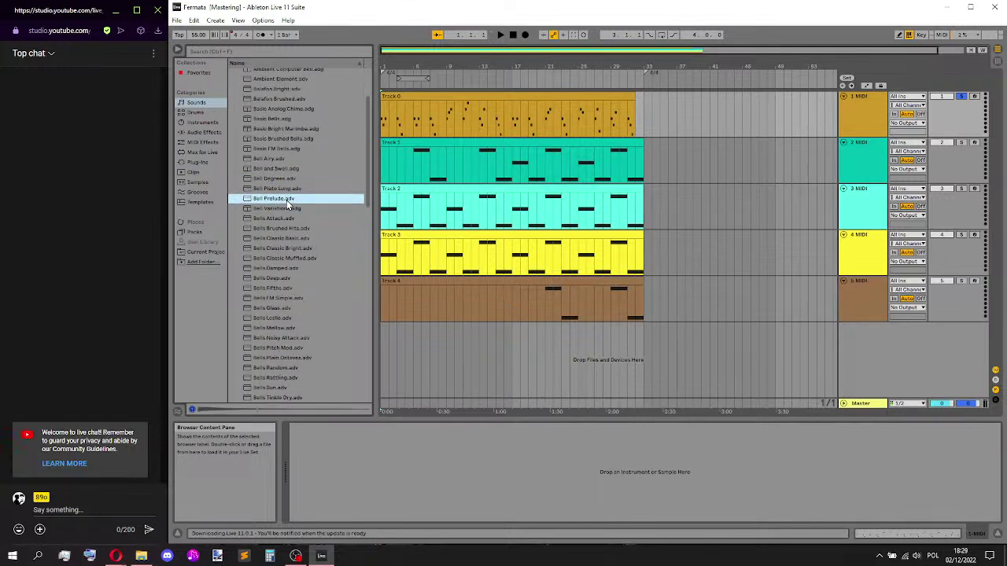
pyautogui.click(282, 208)
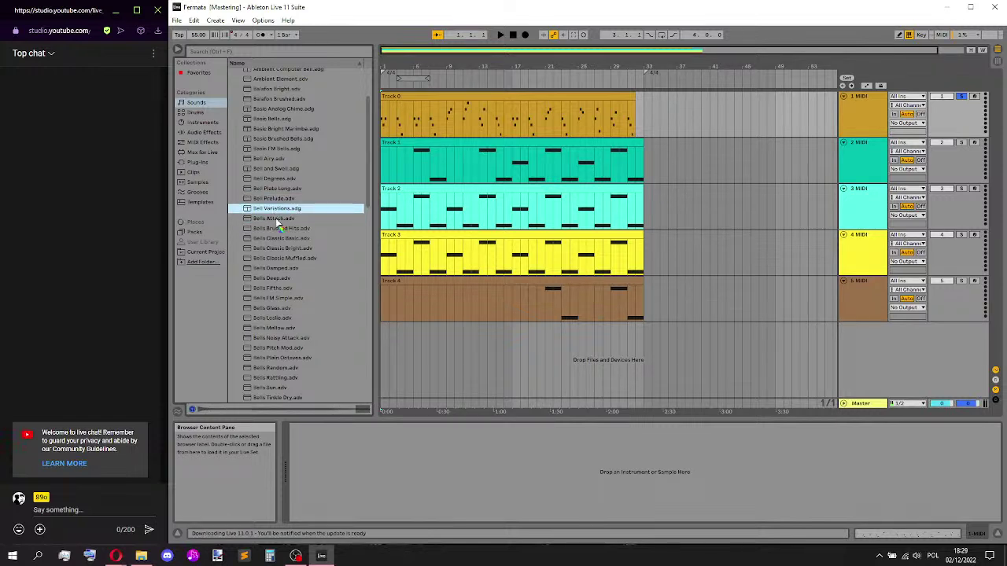
# - Preview the Bells presets in Mallets from Bells Attack through Bells Classic Muffled and Bells Deep to Bells Leslie
pyautogui.click(276, 218)
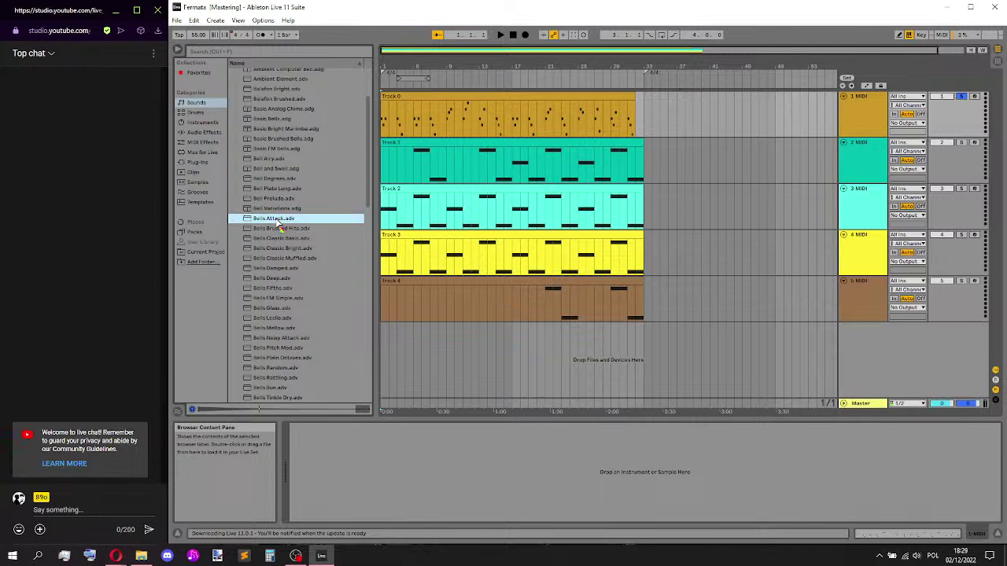
pyautogui.click(275, 229)
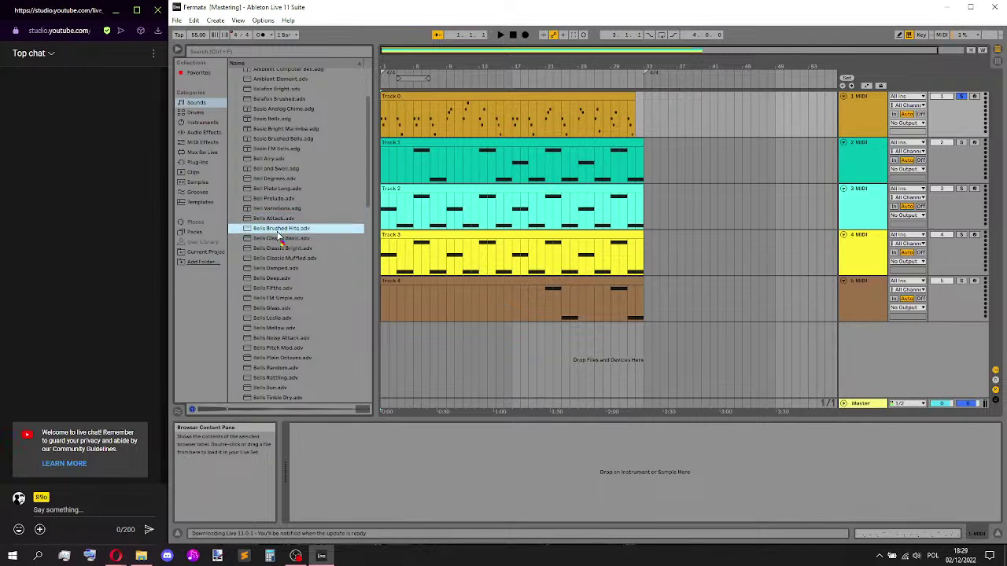
pyautogui.click(280, 240)
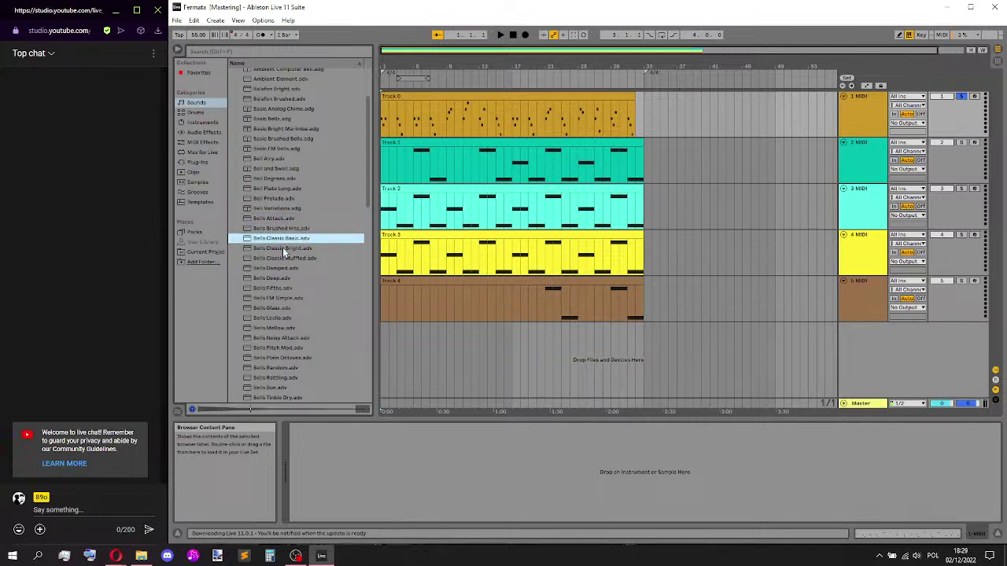
pyautogui.click(282, 248)
pyautogui.click(288, 259)
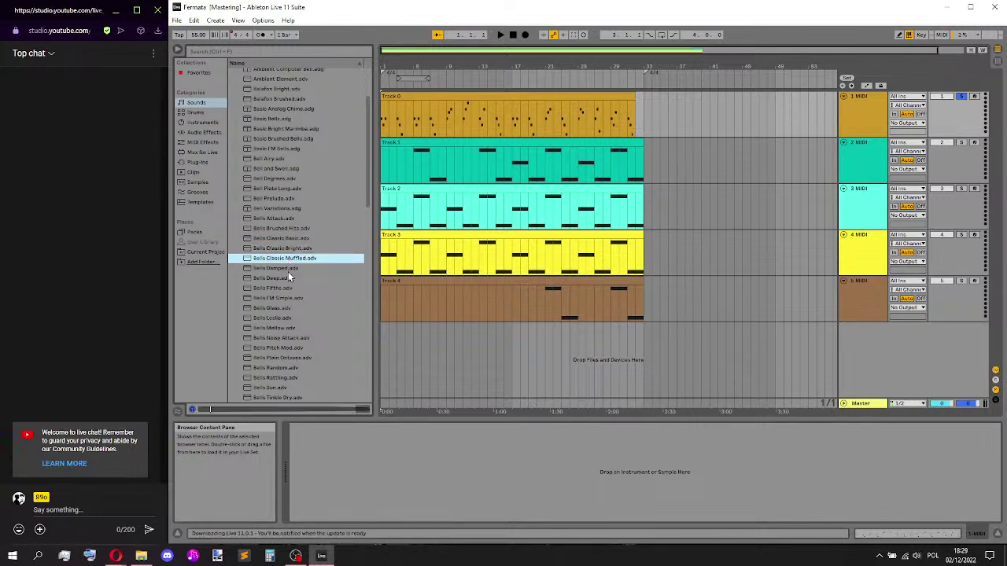
pyautogui.click(287, 269)
pyautogui.click(287, 277)
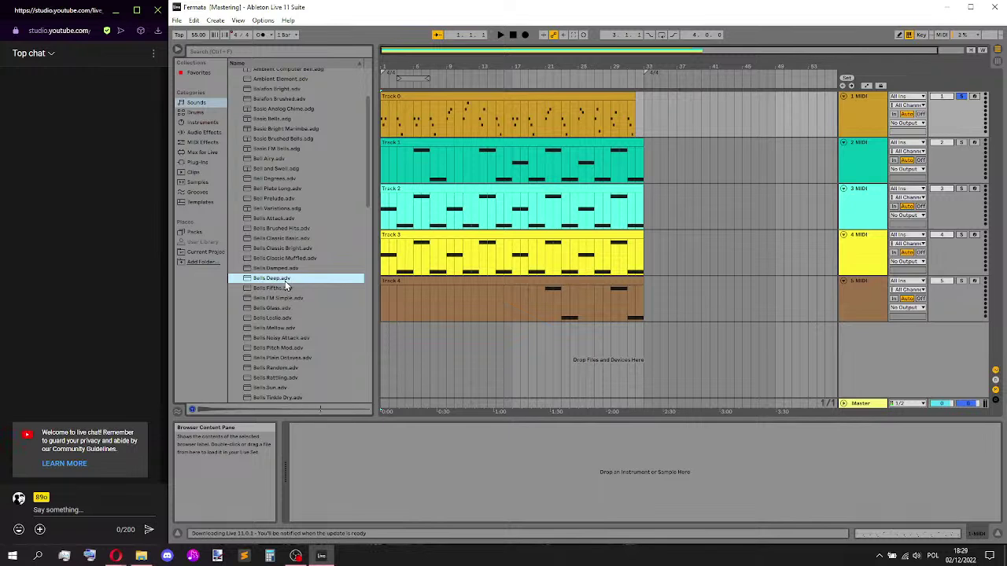
pyautogui.click(287, 287)
pyautogui.click(286, 297)
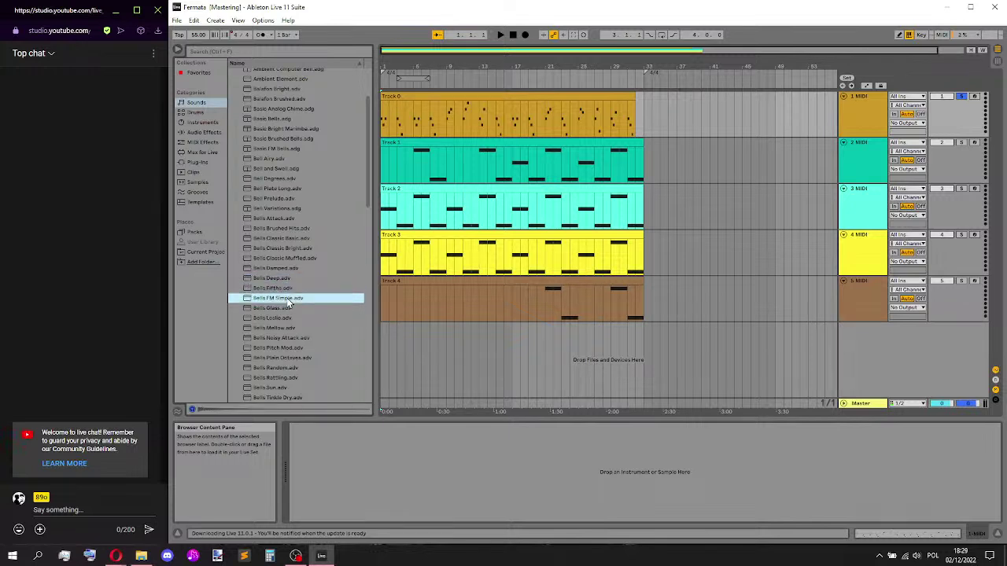
pyautogui.click(284, 308)
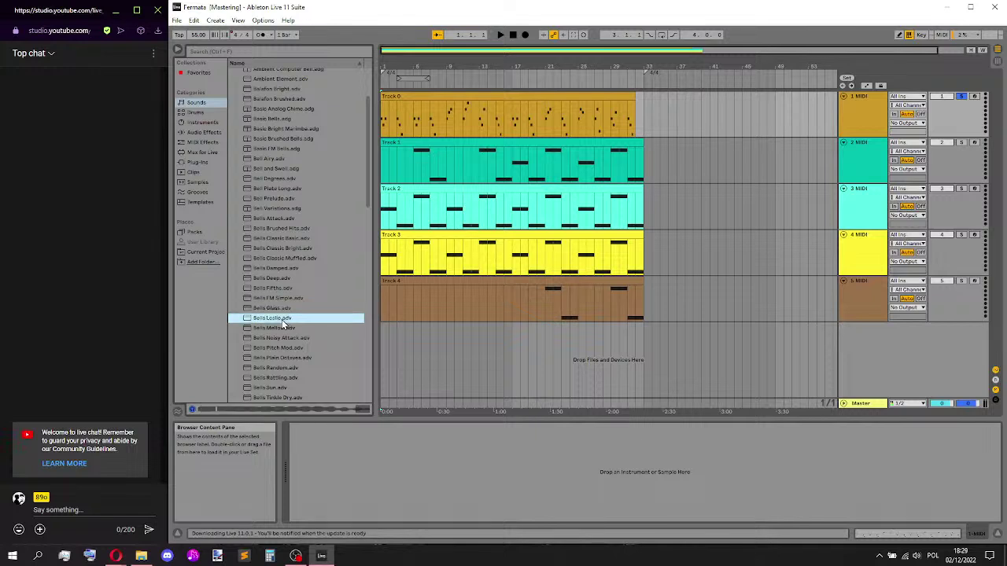
# - Preview the Bells presets from Bells Mellow onward, load Bells Plain Octaves onto the first MIDI track and briefly play it
pyautogui.click(283, 327)
pyautogui.scroll(-3, 307, 329)
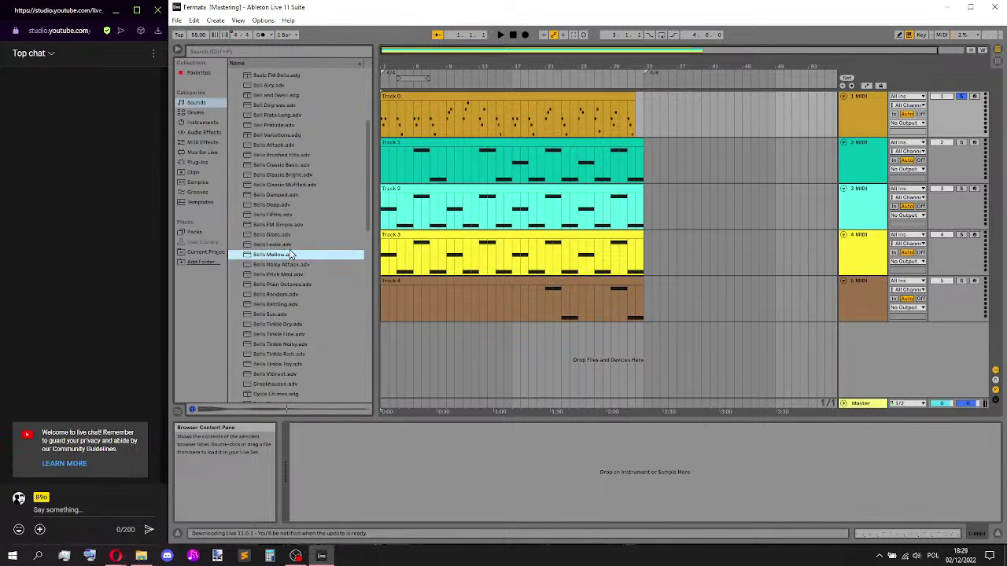
pyautogui.click(281, 264)
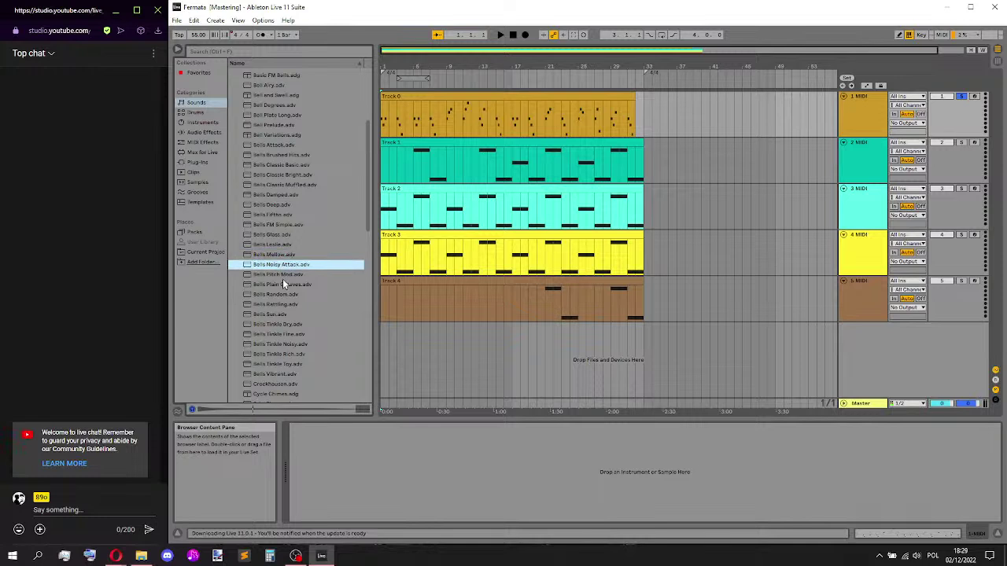
pyautogui.click(281, 276)
pyautogui.click(284, 288)
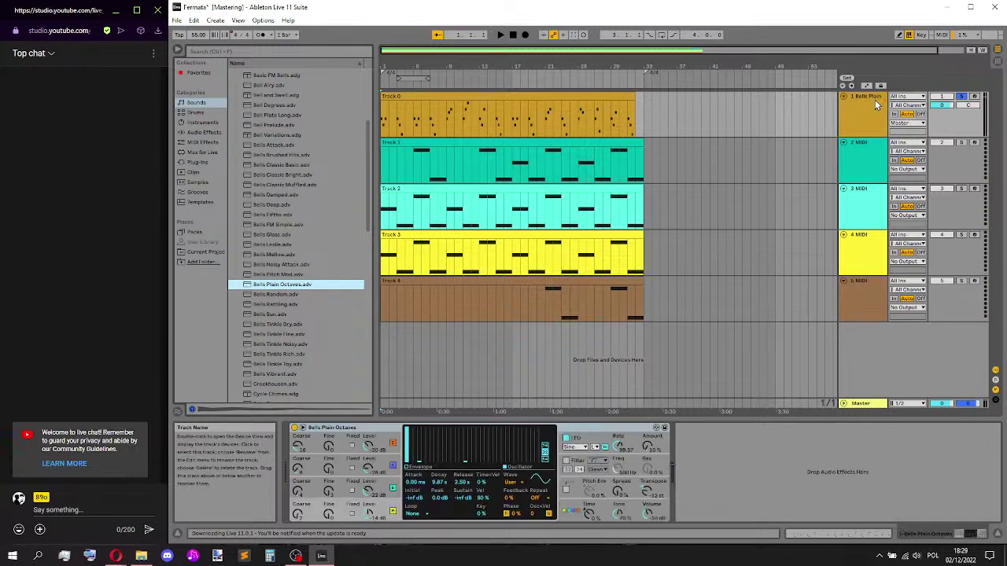
pyautogui.press('space')
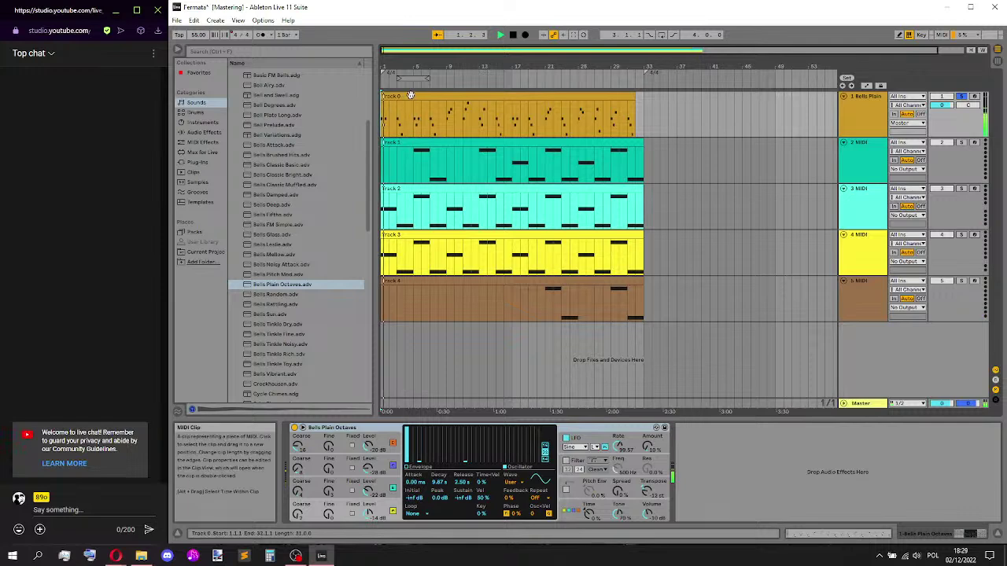
pyautogui.press('space')
# - Transpose all notes in the first track's Track 0 clip down one octave to G1-F2
pyautogui.doubleClick(410, 94)
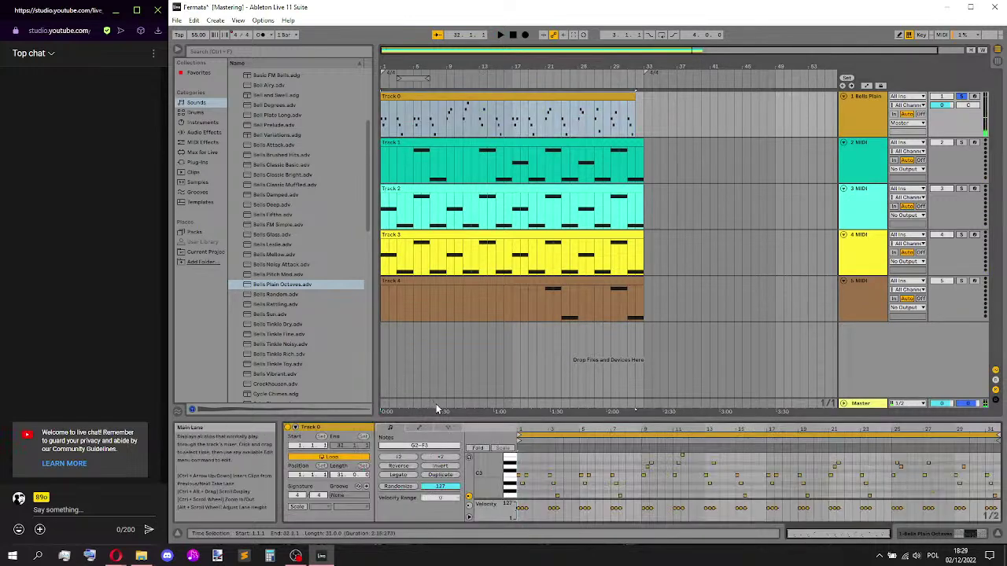
pyautogui.click(580, 463)
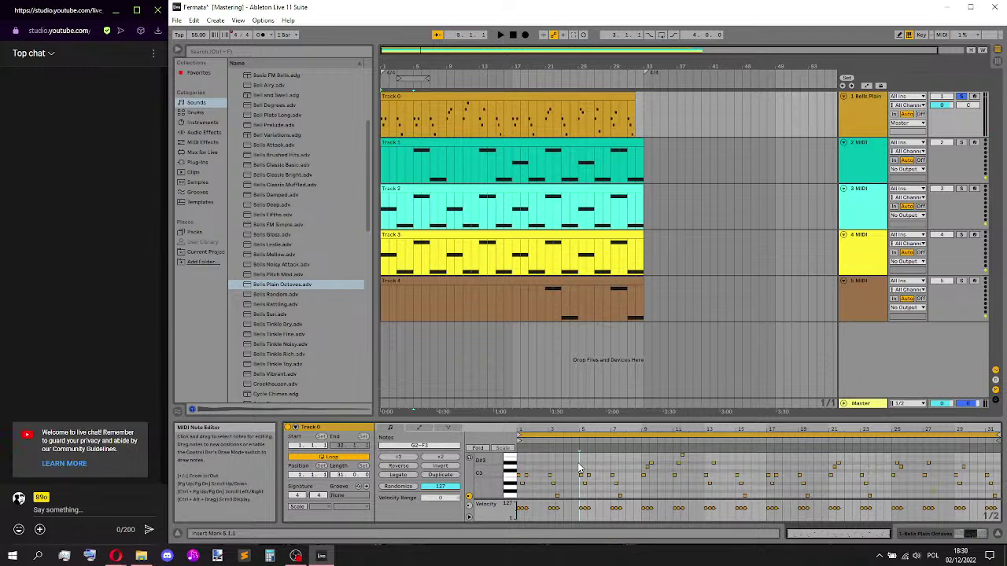
pyautogui.hotkey('ctrl', 'a')
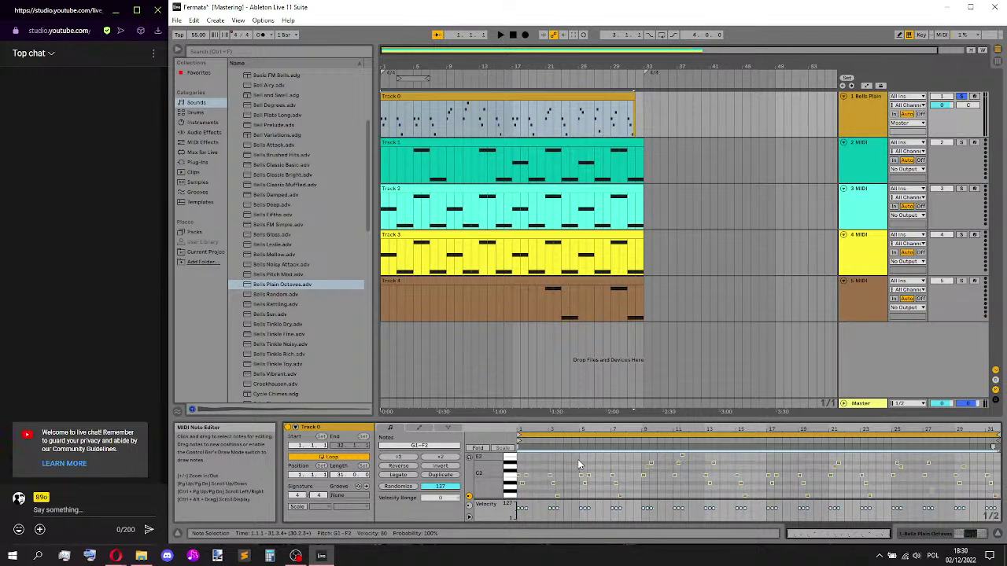
pyautogui.click(578, 465)
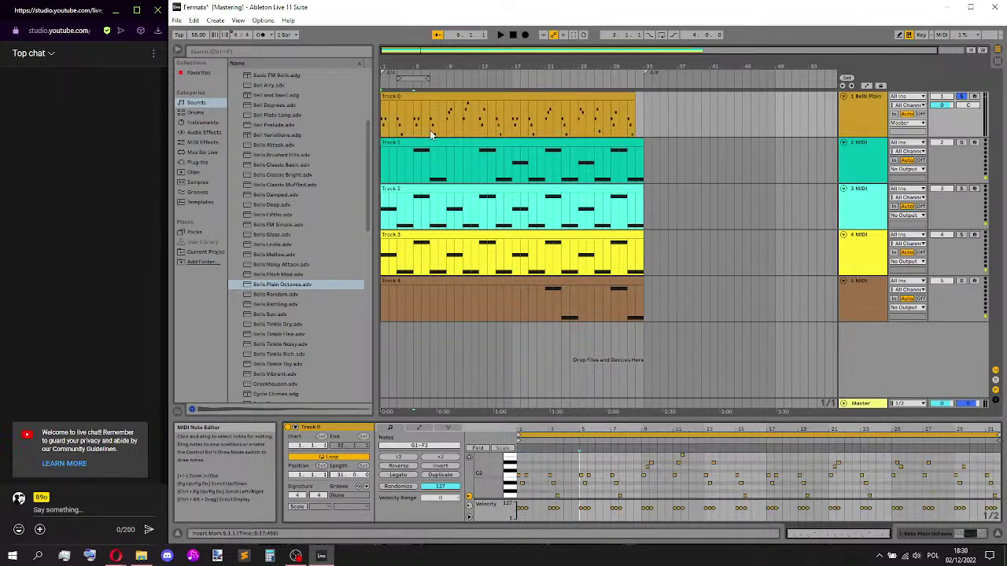
# - Play the transposed bell part on the first track from the start of the arrangement
pyautogui.click(385, 120)
pyautogui.press('space')
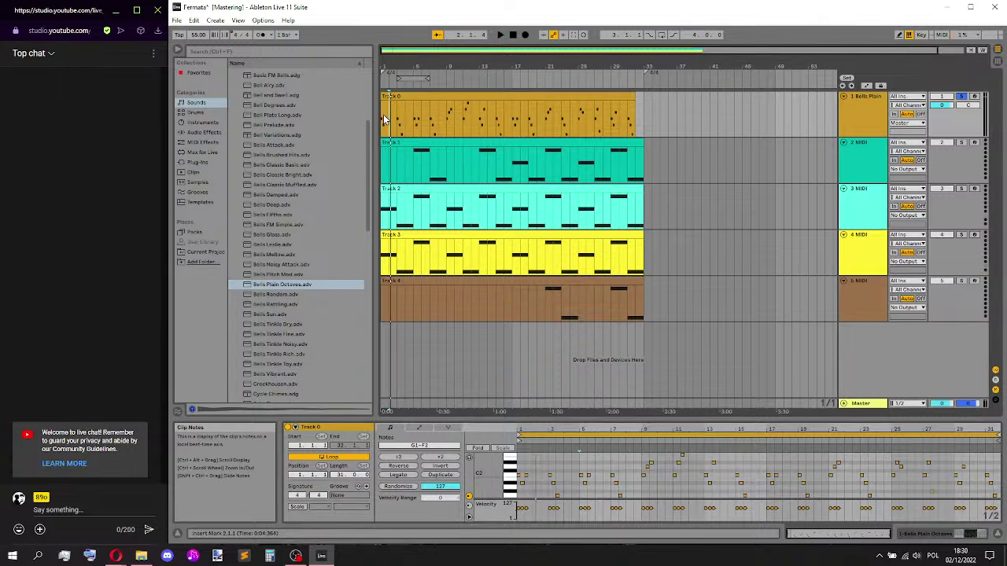
pyautogui.click(402, 135)
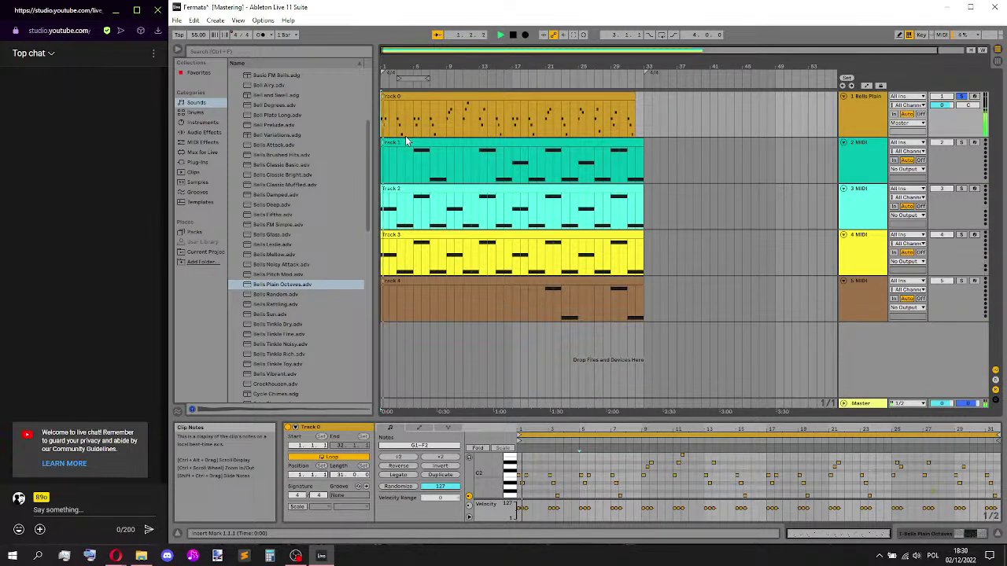
pyautogui.press('space')
# - Set the Track 0 clip's loop length to 32 bars and delete the 4/4 time signature change at bar 33
pyautogui.click(635, 95)
pyautogui.click(636, 95)
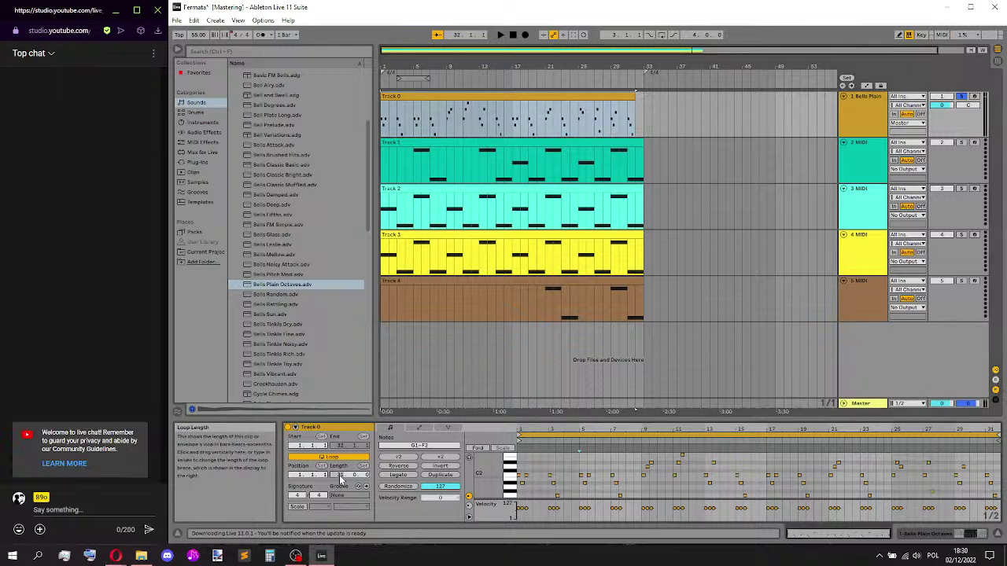
pyautogui.click(634, 92)
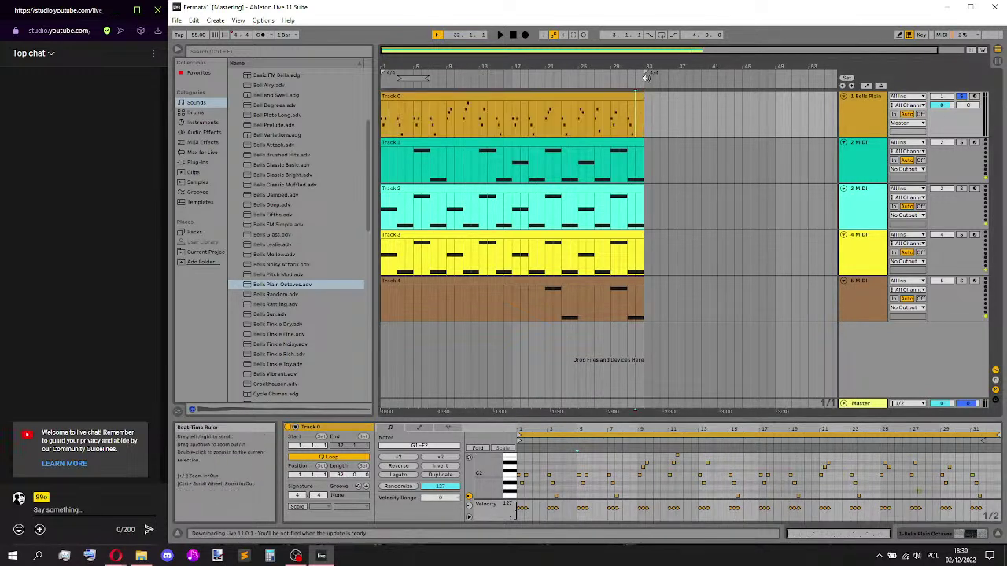
pyautogui.rightClick(647, 75)
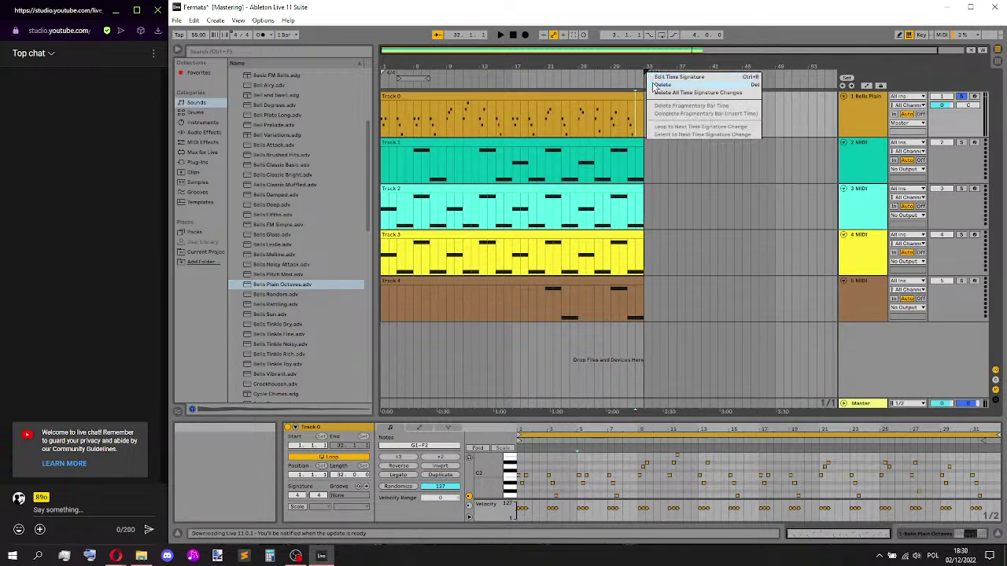
pyautogui.click(664, 84)
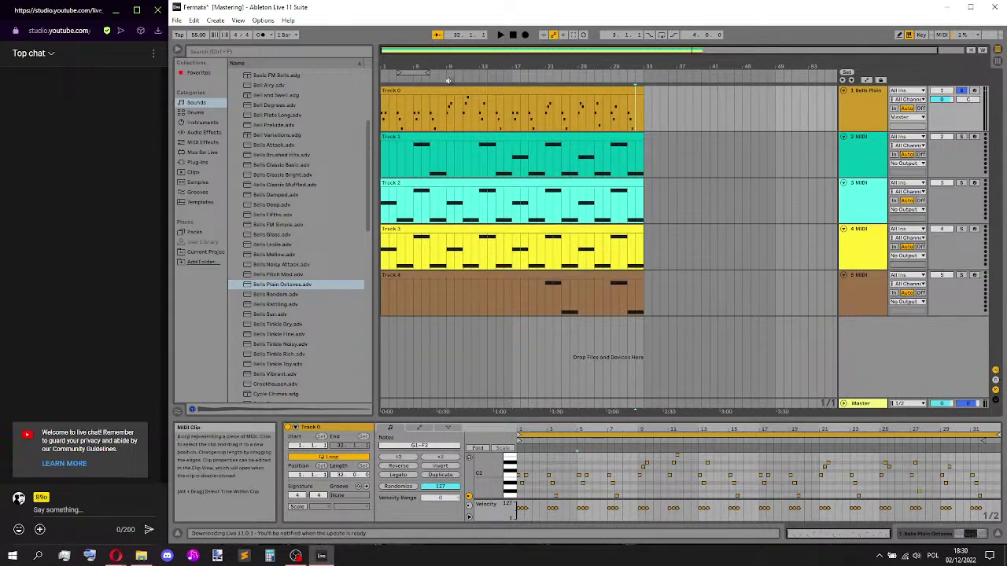
# - Play the first track's bell part briefly from the start of the arrangement and collapse the clip detail view
pyautogui.click(383, 115)
pyautogui.press('space')
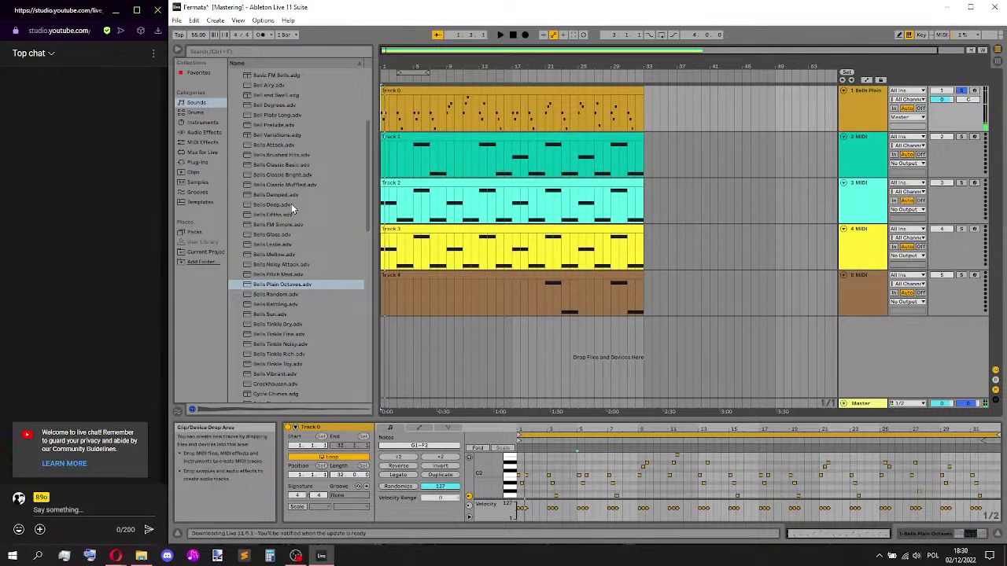
pyautogui.moveTo(399, 415); pyautogui.dragTo(398, 535)
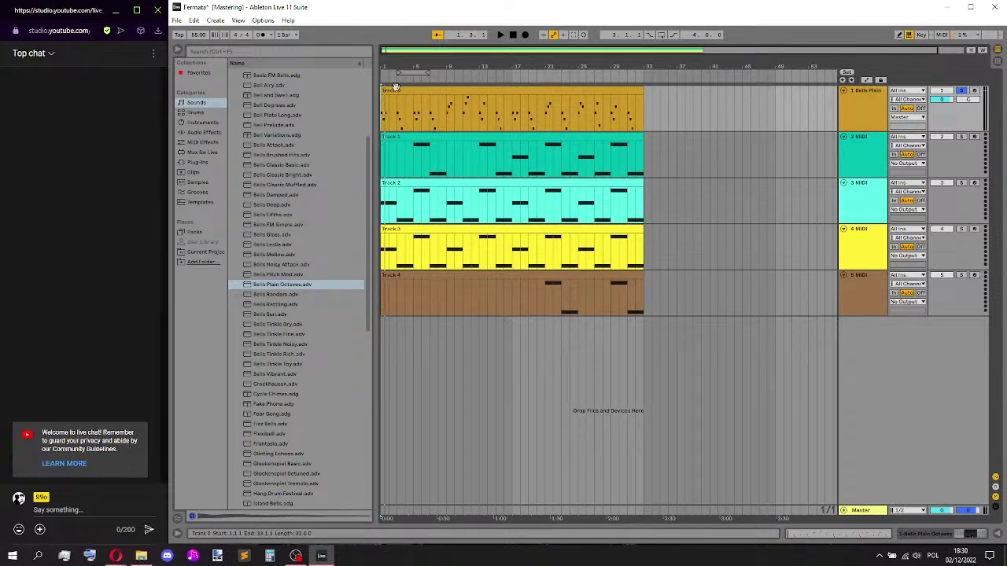
# - Load the Bells Random preset onto the first MIDI track and play it from the start
pyautogui.scroll(-3, 309, 241)
pyautogui.click(292, 221)
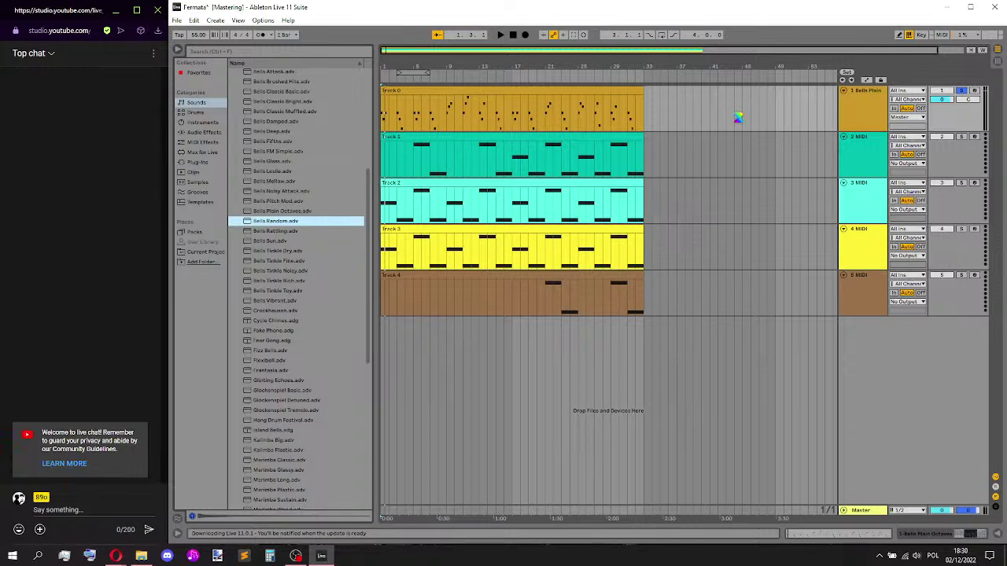
pyautogui.press('space')
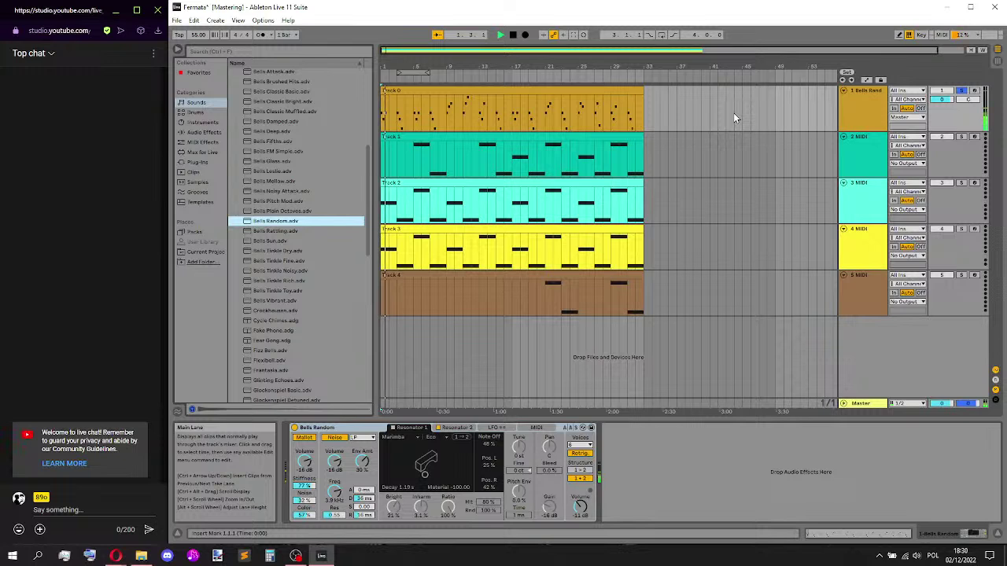
# - Preview Bells Rattling, Bells Sun and Bells Tinkle Dry, load Bells Tinkle Dry onto the first track and play it
pyautogui.click(286, 231)
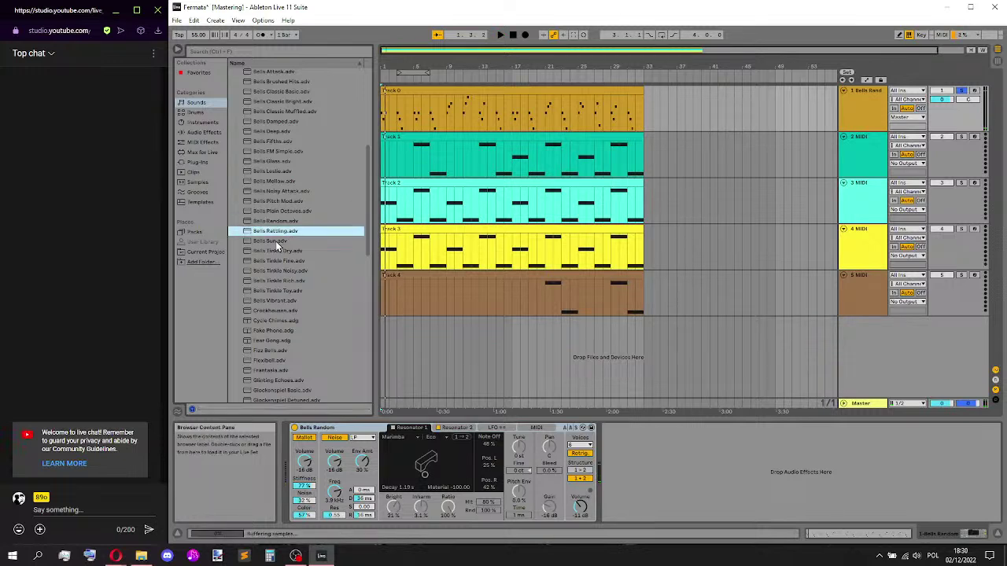
pyautogui.click(283, 240)
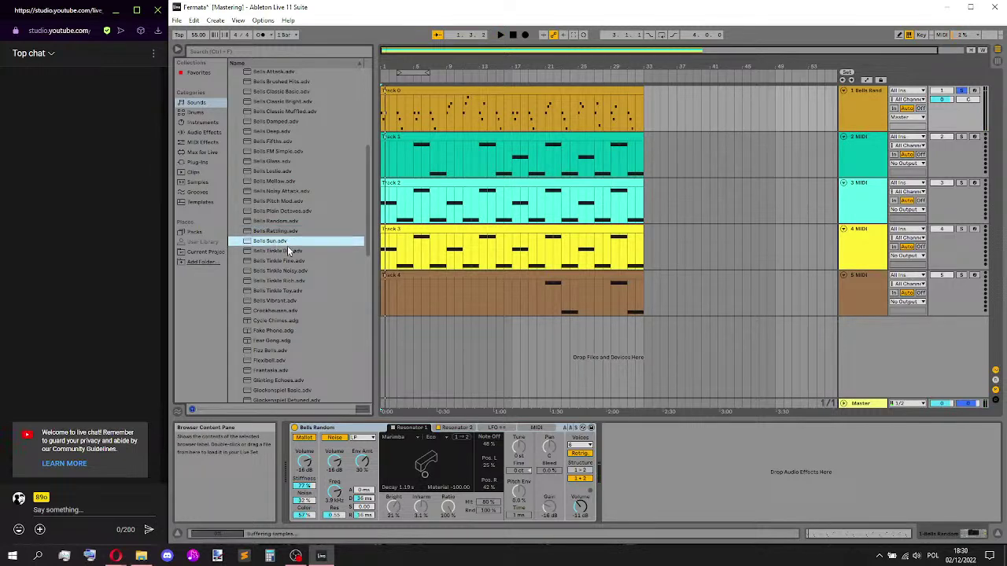
pyautogui.click(291, 250)
pyautogui.scroll(-3, 296, 269)
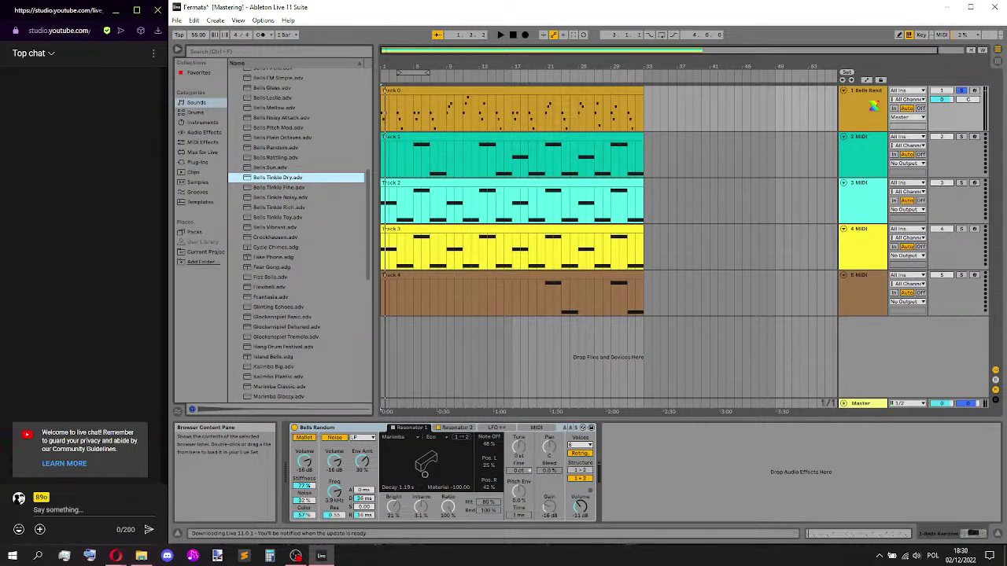
pyautogui.moveTo(874, 105); pyautogui.dragTo(869, 101)
pyautogui.press('space')
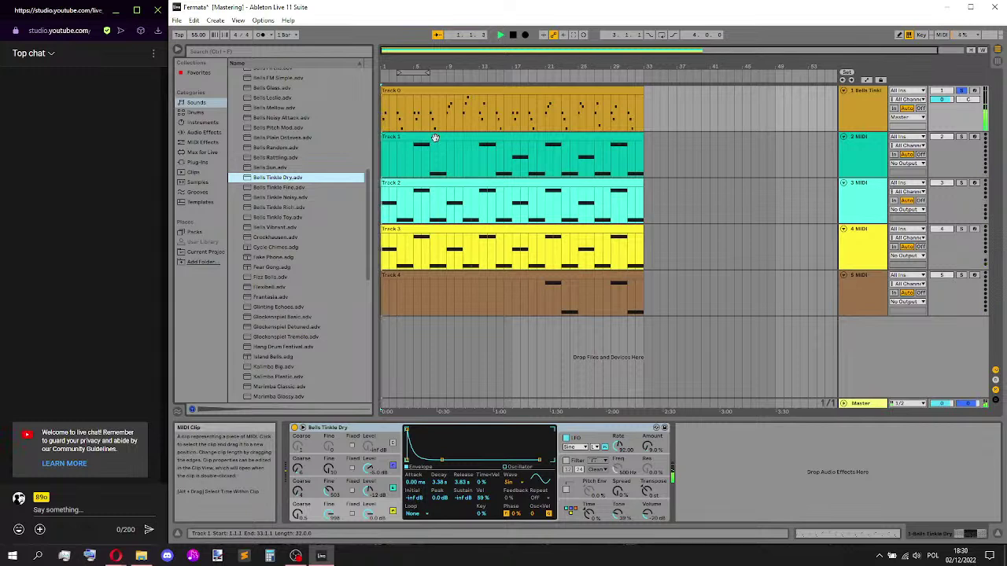
pyautogui.press('space')
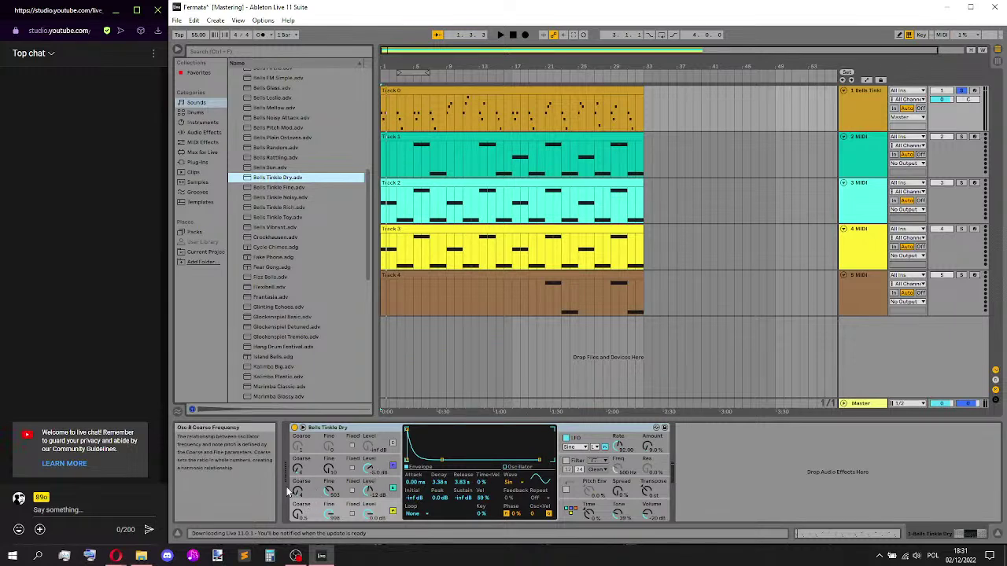
# - Try the Bells Tinkle Dry sound during playback with oscillators A and B switched off in turn
pyautogui.click(394, 511)
pyautogui.press('space')
pyautogui.click(394, 510)
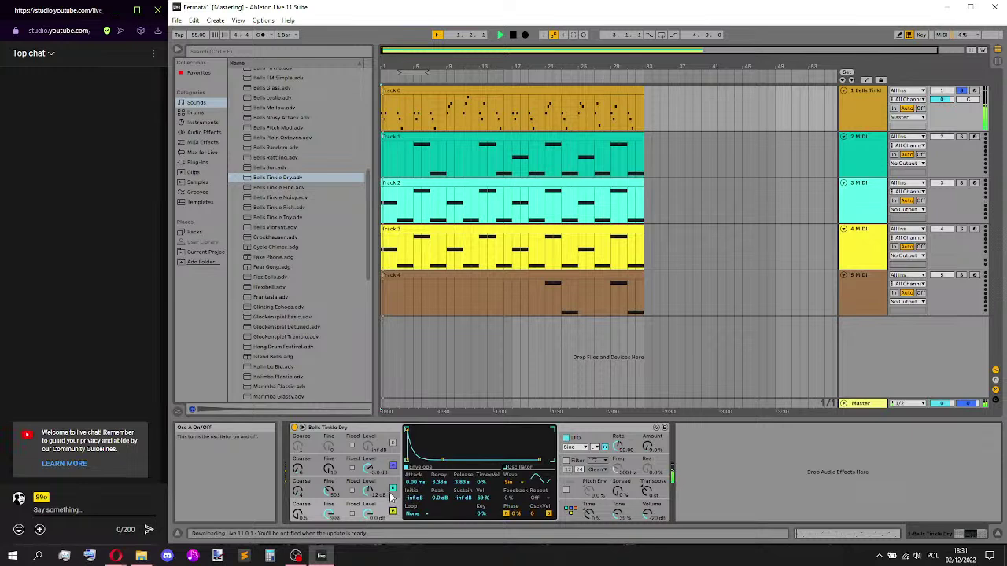
pyautogui.click(393, 489)
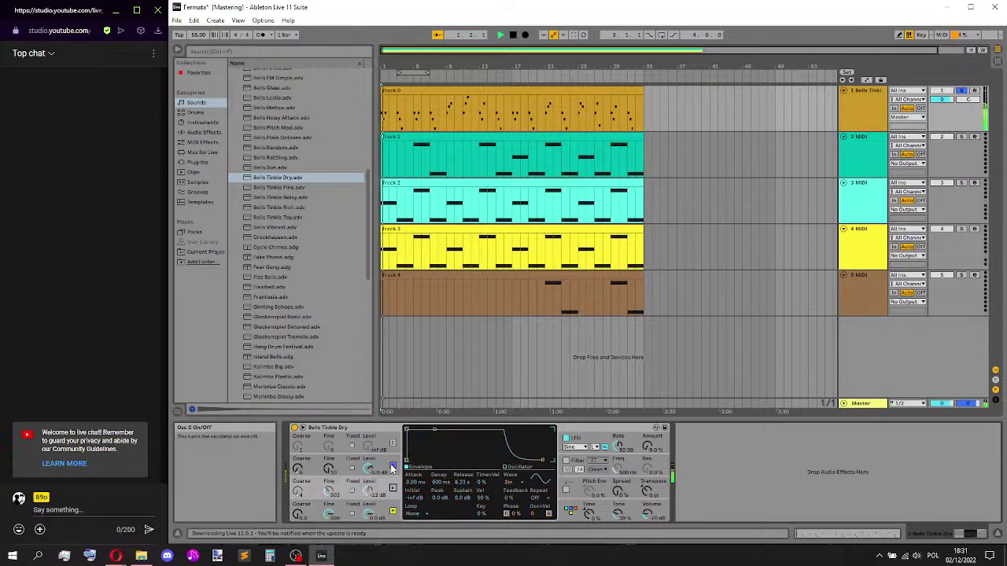
pyautogui.press('space')
pyautogui.click(369, 515)
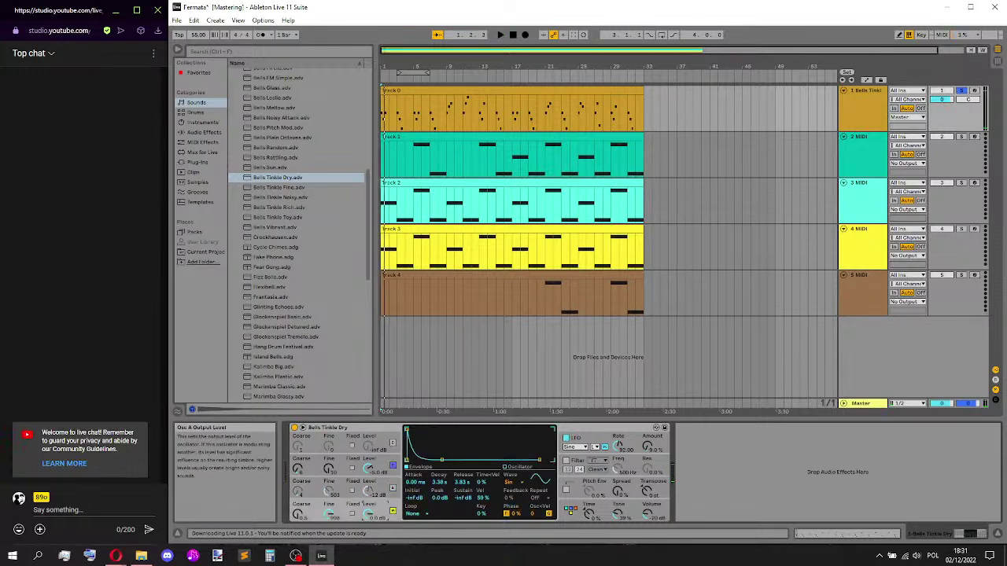
# - Listen to The Abode of Death.wav from the Fermata misc folder in VLC, close the player and return to the Live set
pyautogui.click(142, 557)
pyautogui.click(751, 250)
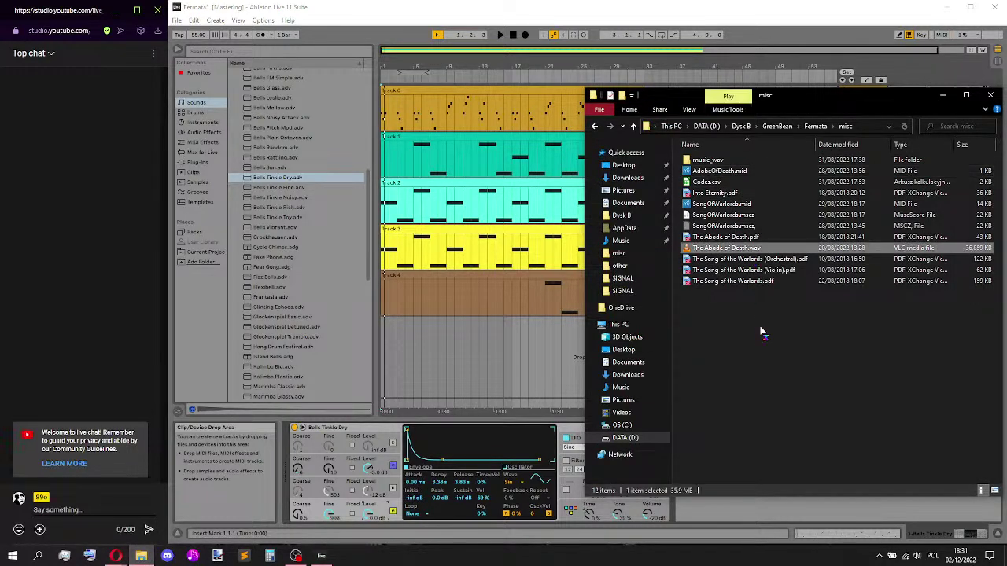
pyautogui.press('Return')
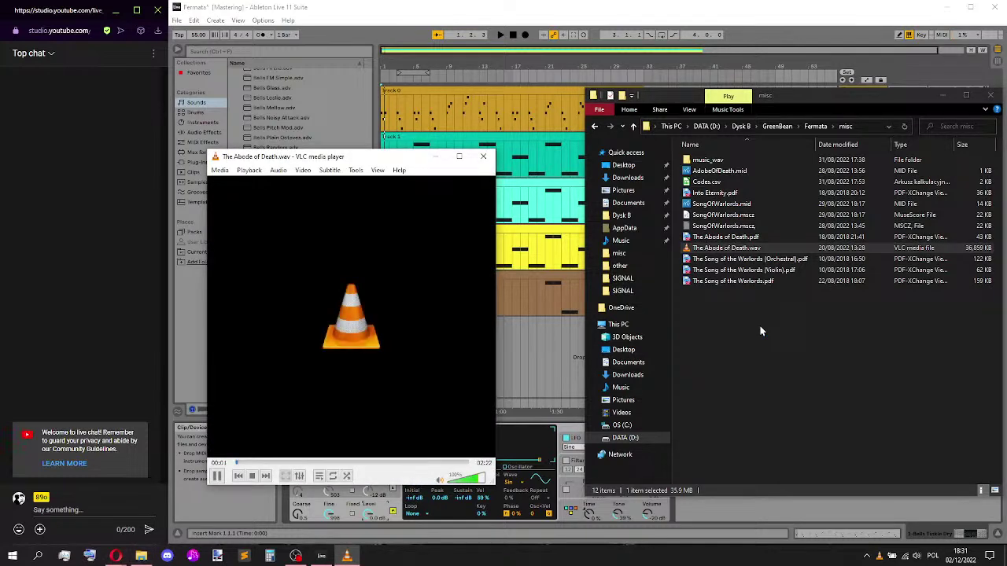
pyautogui.click(483, 156)
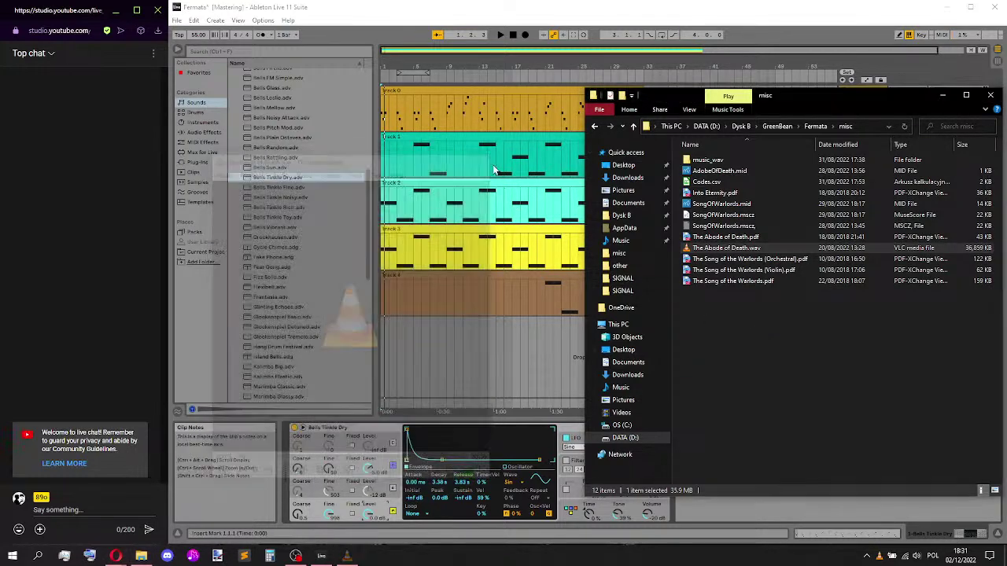
pyautogui.click(769, 317)
pyautogui.click(537, 3)
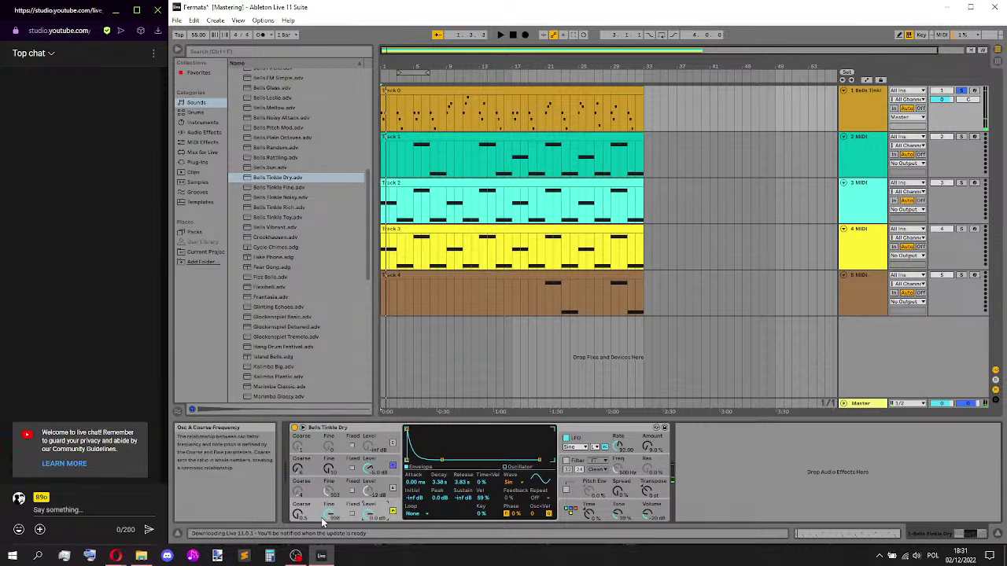
# - Play the part while checking oscillator C of Bells Tinkle Dry, and preview the Bells Tinkle Fine and Bells Tinkle Dry presets
pyautogui.click(394, 468)
pyautogui.press('space')
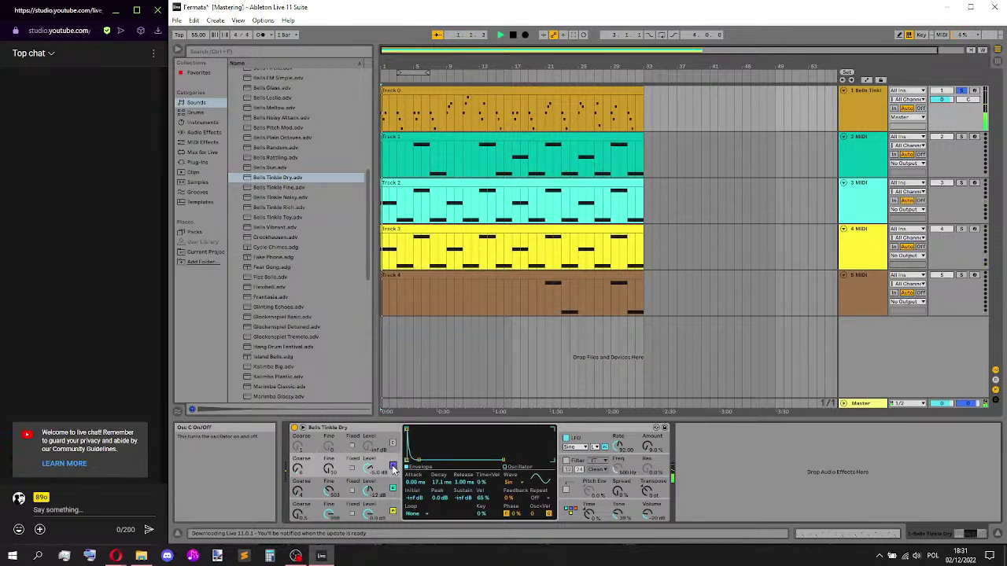
pyautogui.click(294, 187)
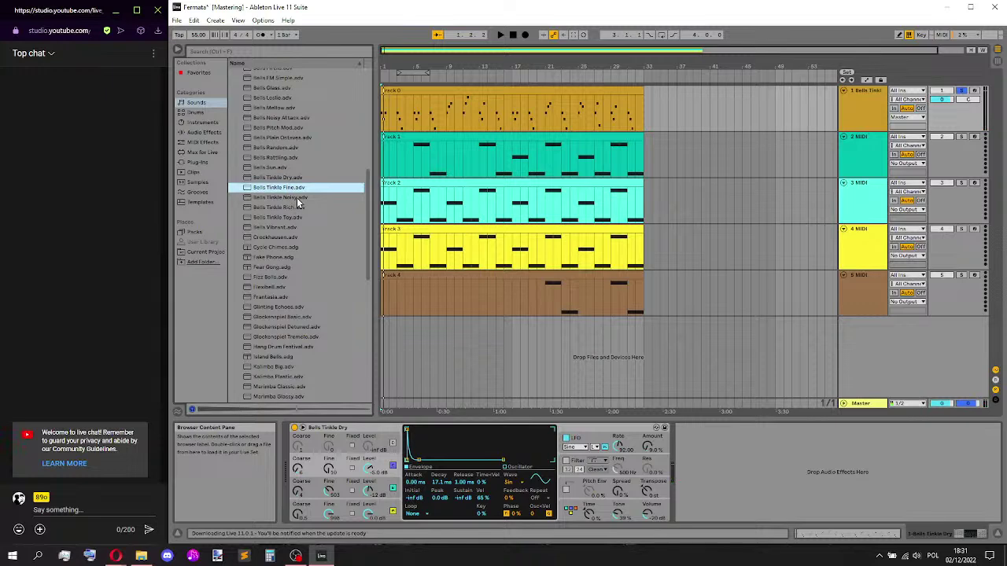
pyautogui.click(297, 181)
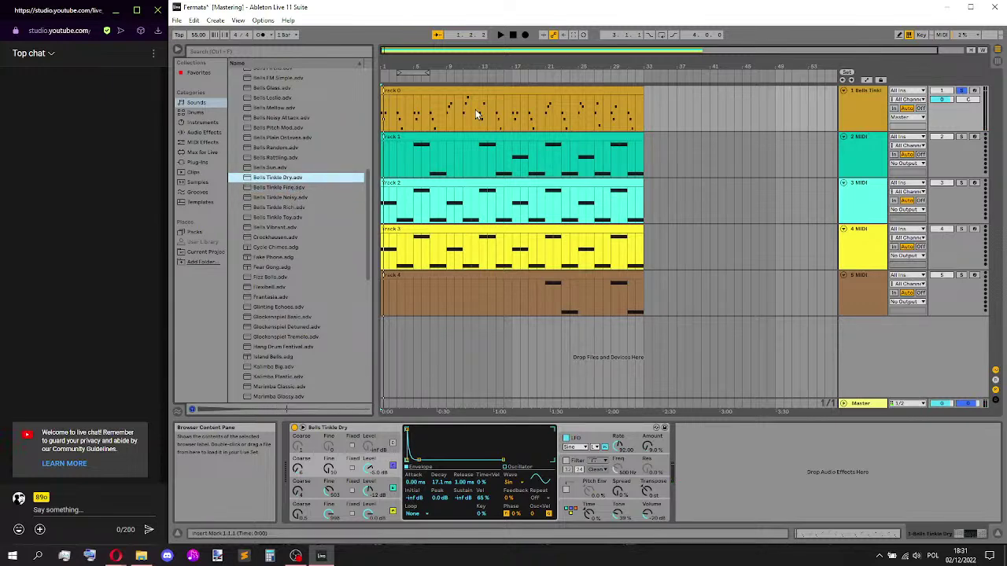
# - Transpose all notes in the first track's Track 0 clip up one octave to G2-F3 and play them from the start
pyautogui.doubleClick(417, 125)
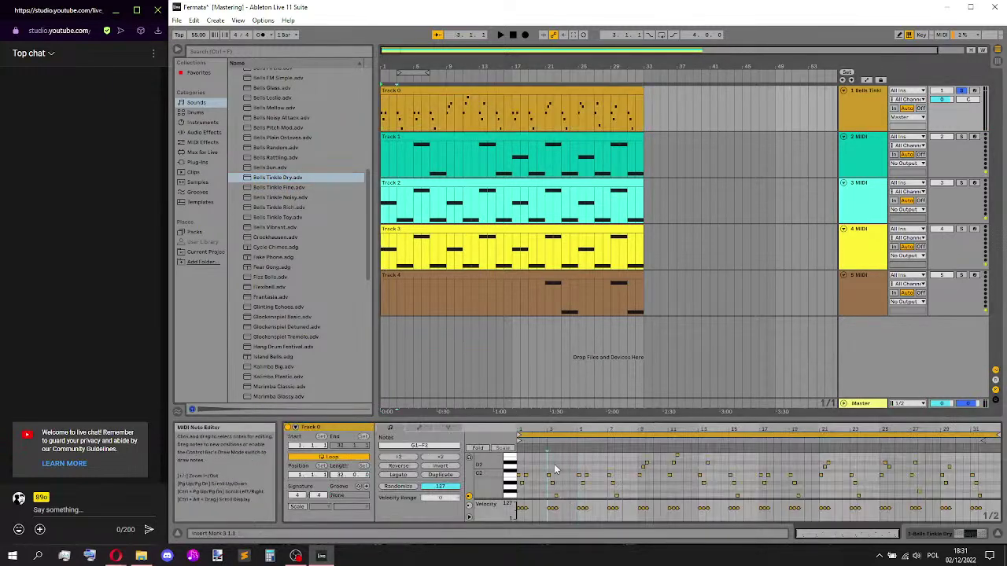
pyautogui.hotkey('ctrl', 'a')
pyautogui.hotkey('shift', 'Up')
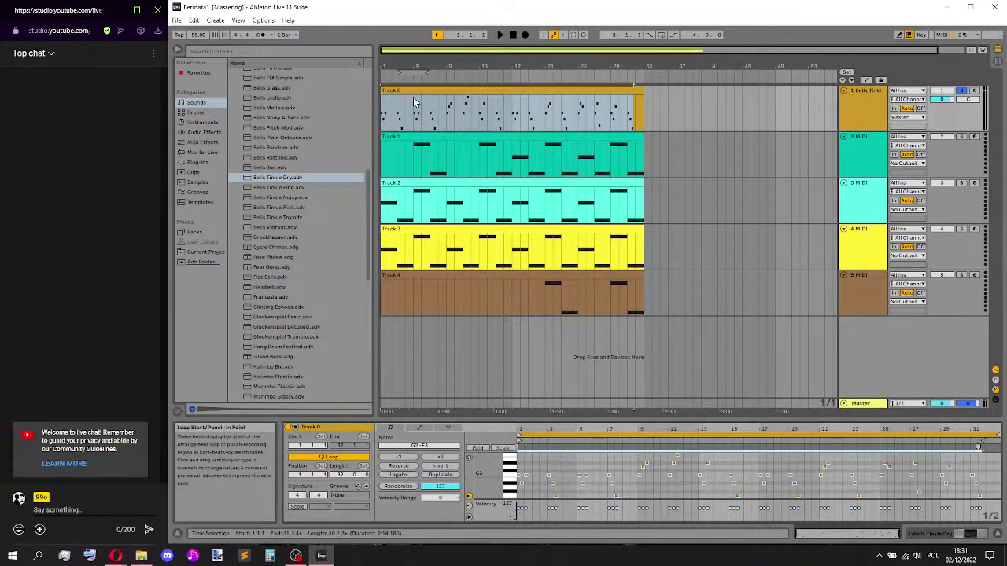
pyautogui.click(381, 111)
pyautogui.click(384, 117)
pyautogui.press('space')
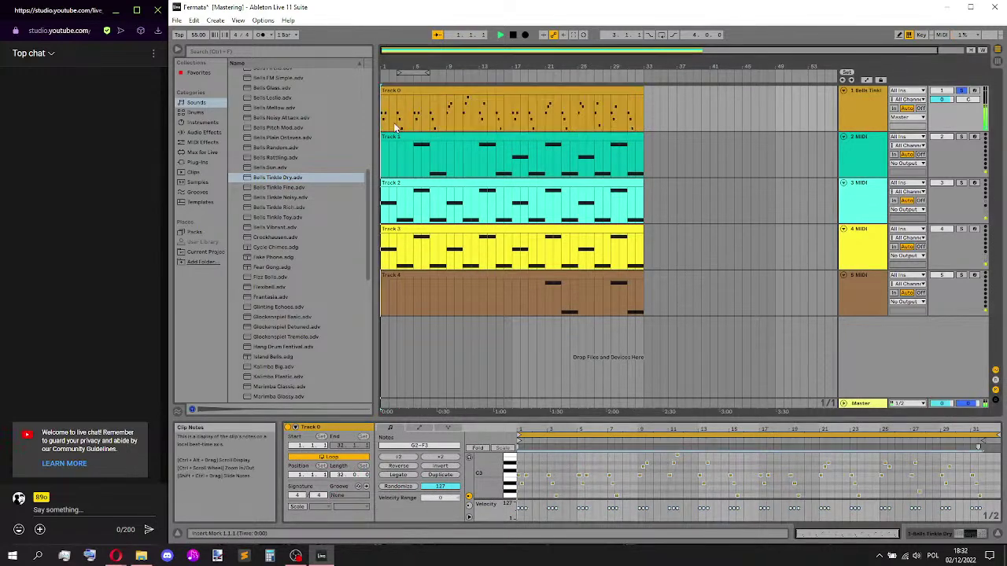
pyautogui.press('space')
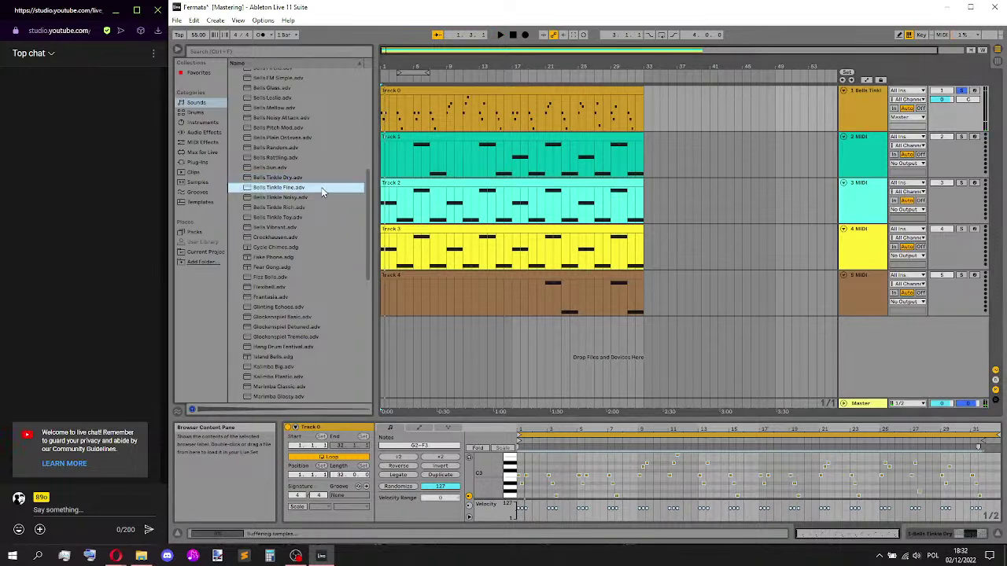
# - Preview Bells Tinkle Noisy and Bells Tinkle Rich, load Bells Tinkle Rich onto the first track and play it
pyautogui.click(310, 199)
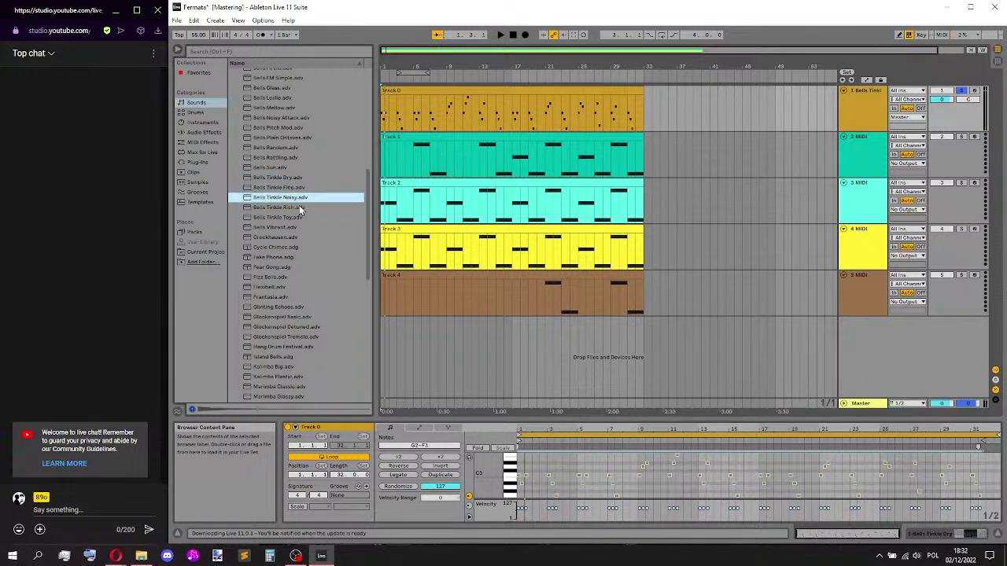
pyautogui.click(299, 206)
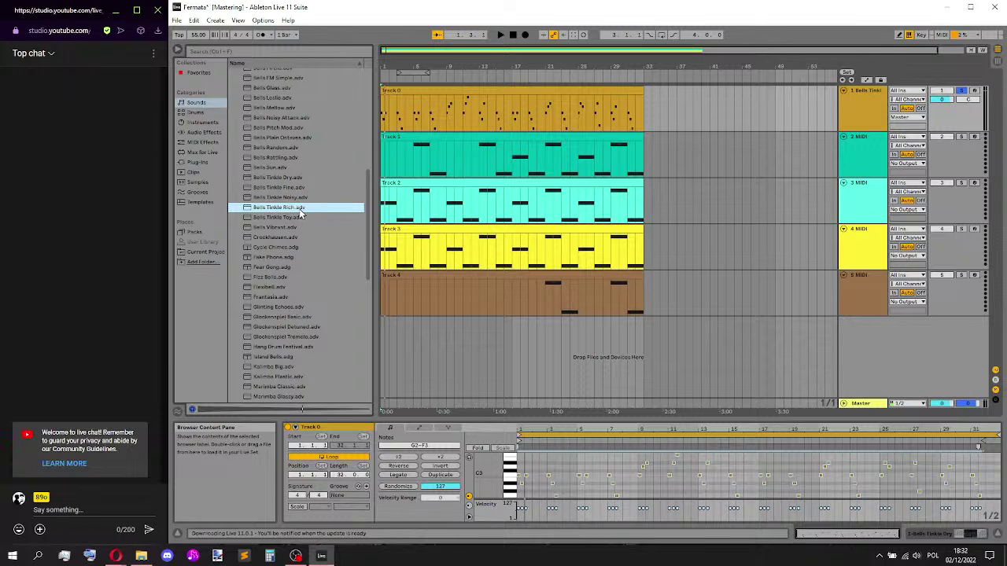
pyautogui.press('Return')
pyautogui.press('space')
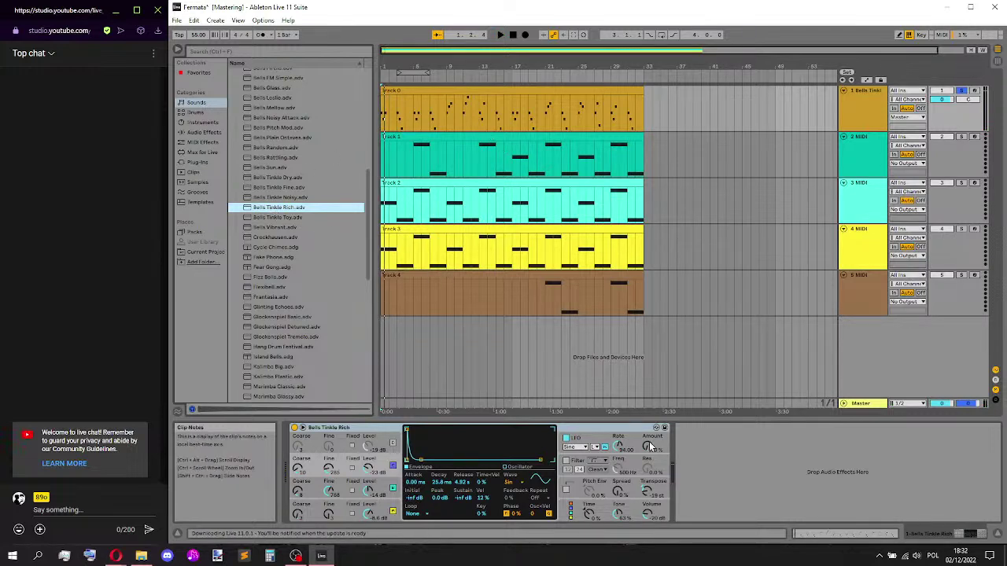
pyautogui.press('space')
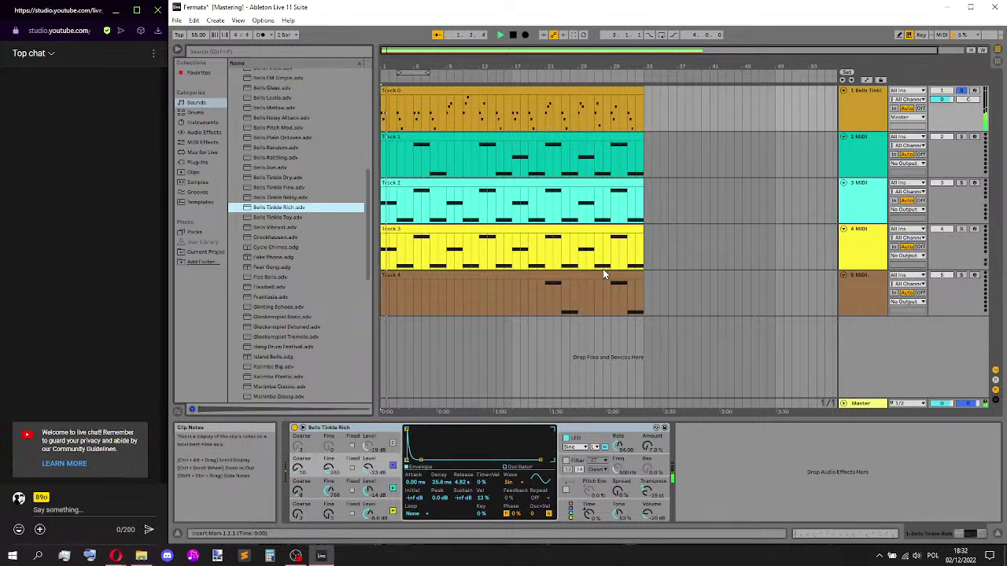
pyautogui.press('space')
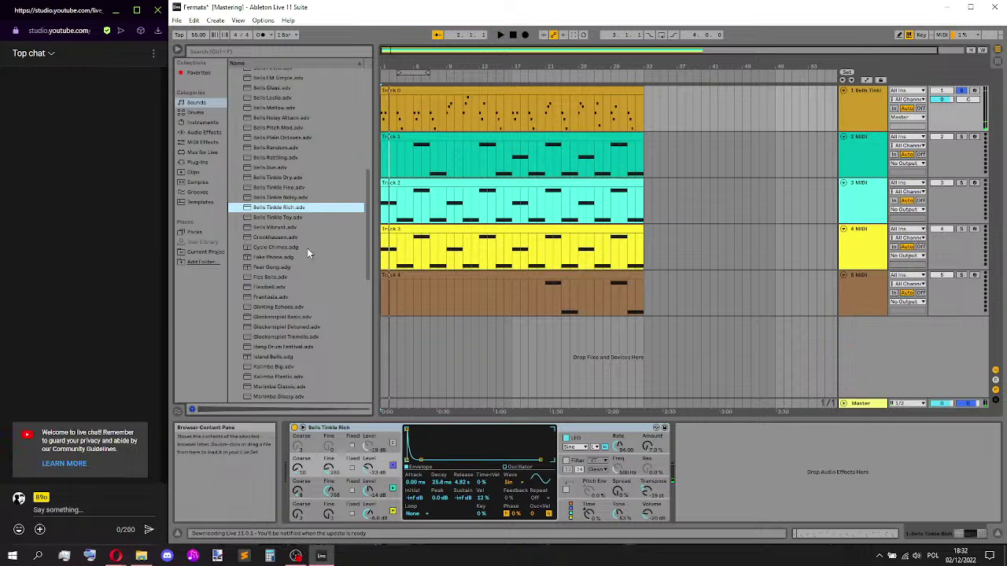
# - Load the Bells Tinkle Toy preset onto the first track and briefly play the bell part with it
pyautogui.click(297, 218)
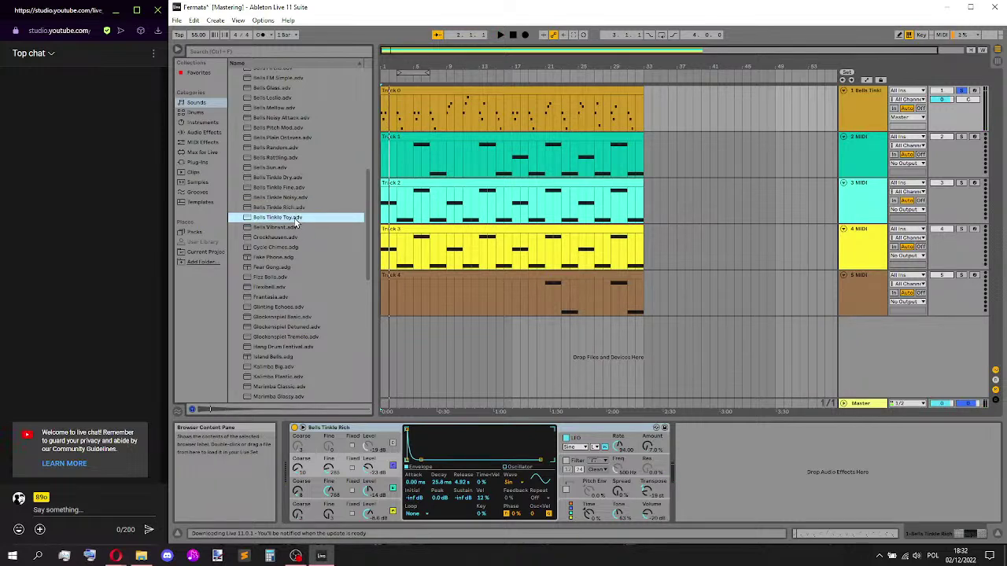
pyautogui.press('Return')
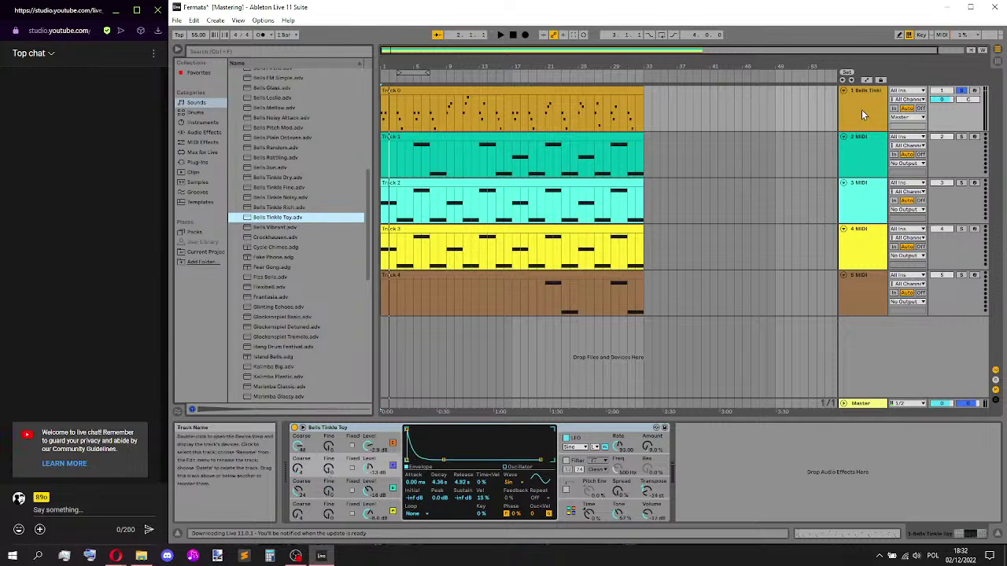
pyautogui.press('space')
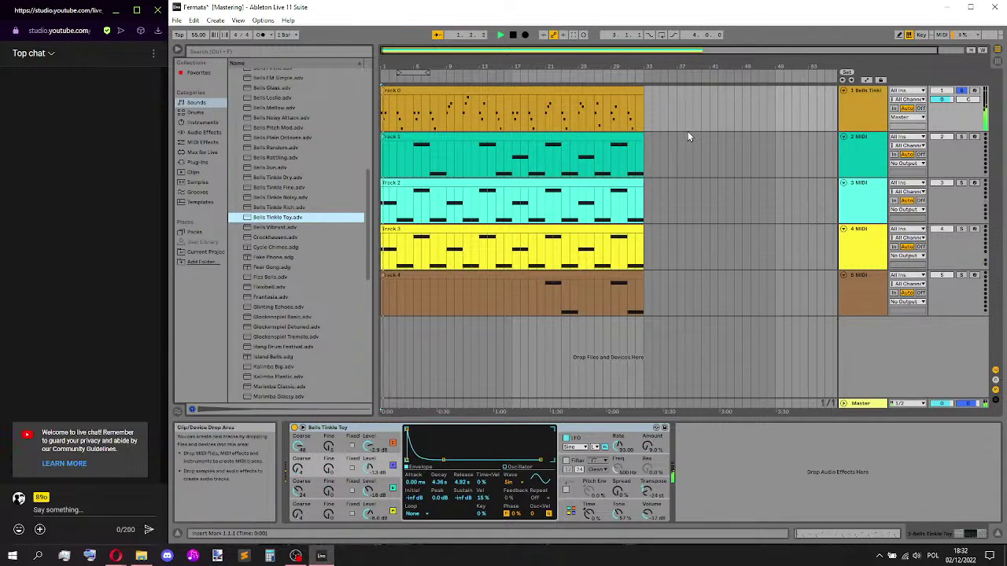
pyautogui.press('space')
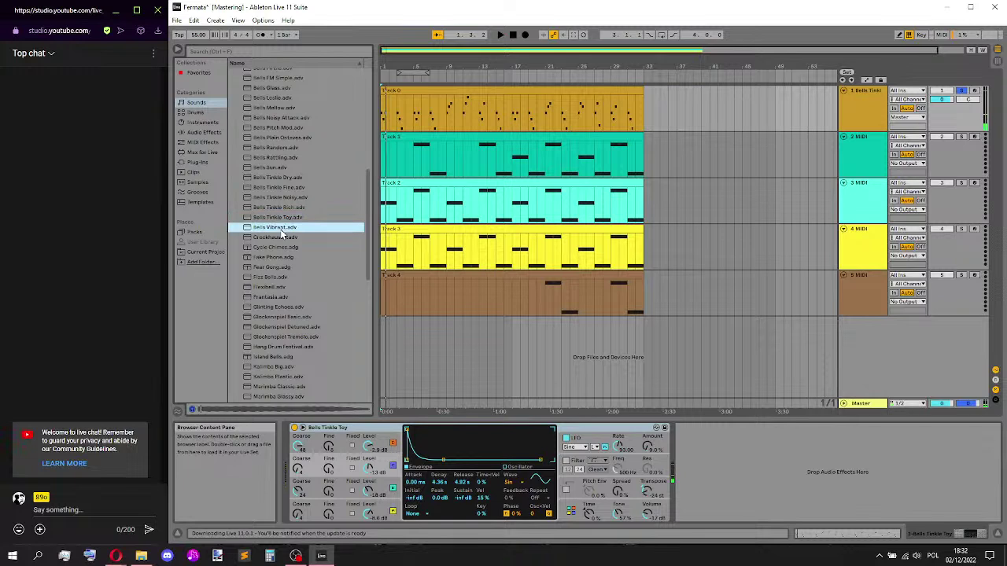
# - Preview the mallet presets after Bells Vibrant, including Fake Phone, Fear Gong, Fizz Bells, Flexibell and Frantasia
pyautogui.click(281, 239)
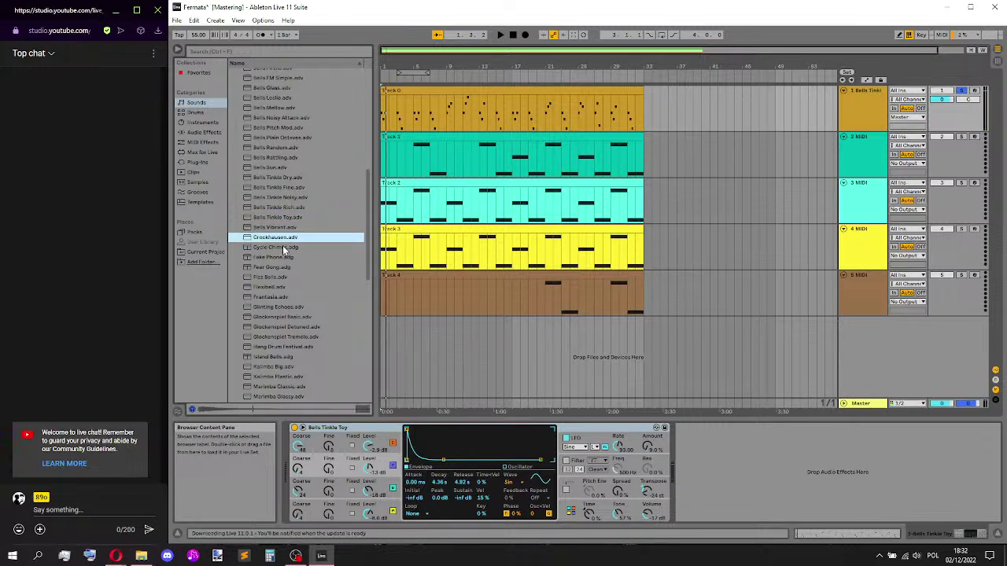
pyautogui.click(283, 245)
pyautogui.scroll(-2, 291, 265)
pyautogui.click(280, 216)
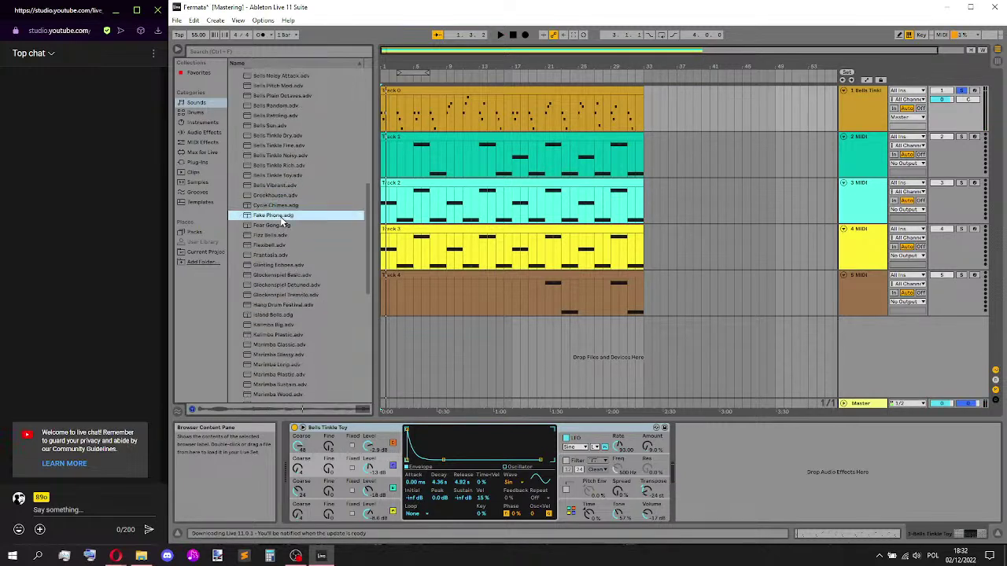
pyautogui.click(275, 226)
pyautogui.click(278, 235)
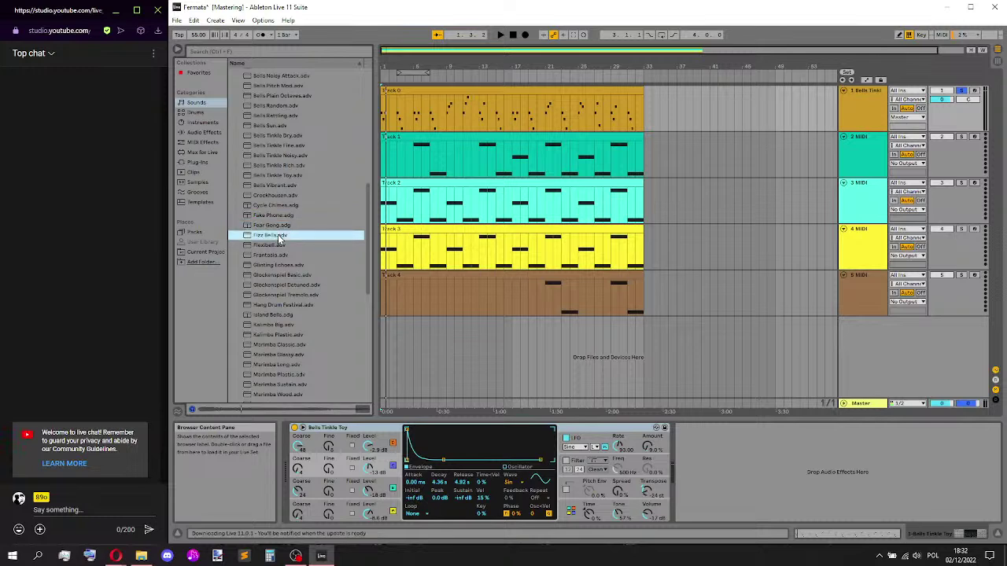
pyautogui.click(279, 245)
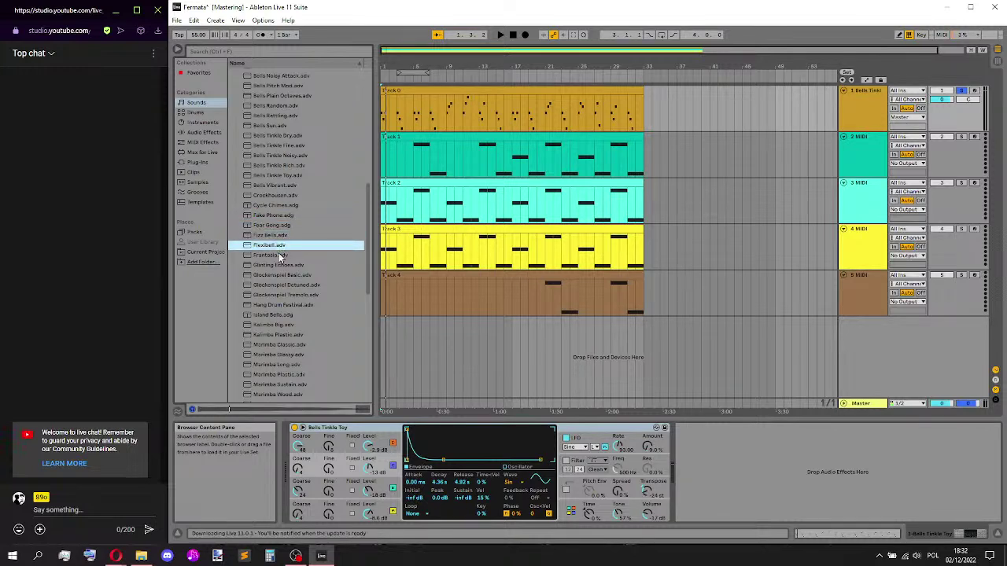
pyautogui.click(279, 255)
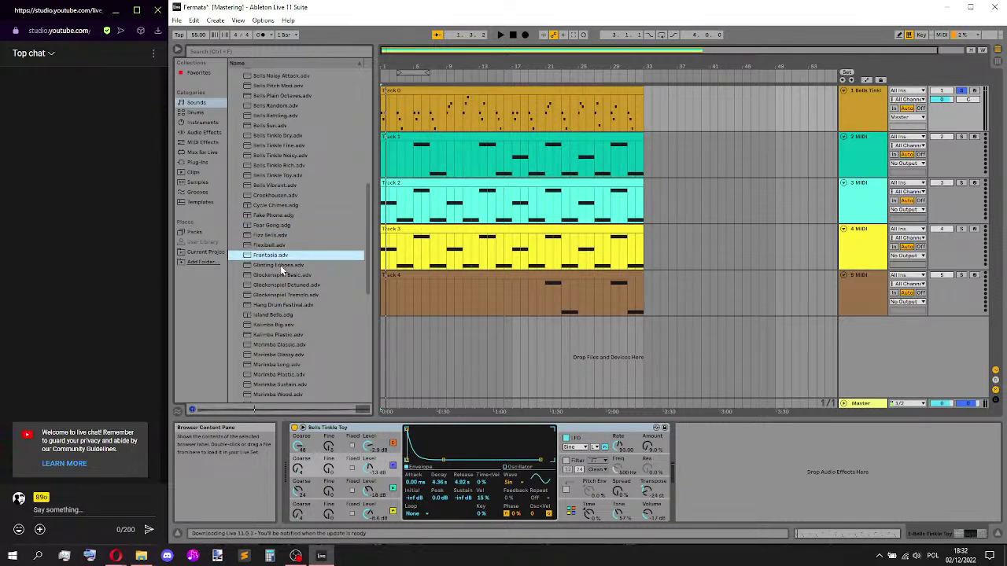
# - Preview Glinting Echoes and the Glockenspiel presets, load Glockenspiel Tremolo onto the first track and briefly play the part
pyautogui.click(282, 267)
pyautogui.click(283, 276)
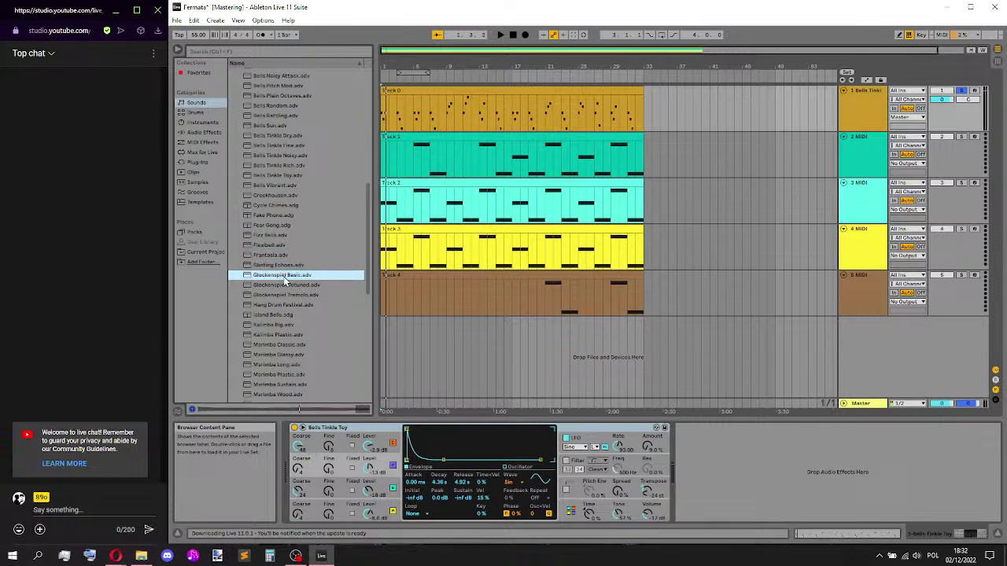
pyautogui.click(283, 285)
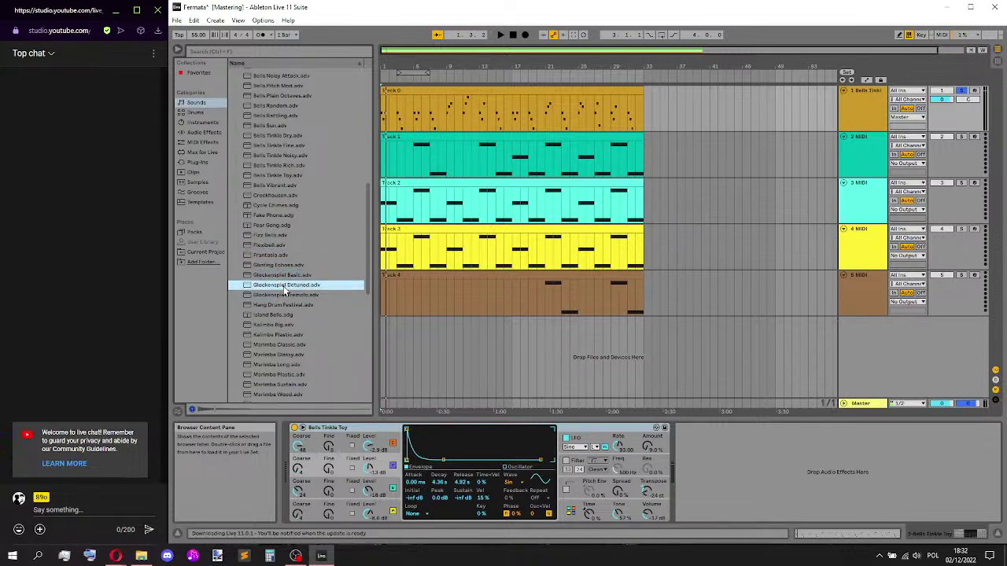
pyautogui.click(279, 297)
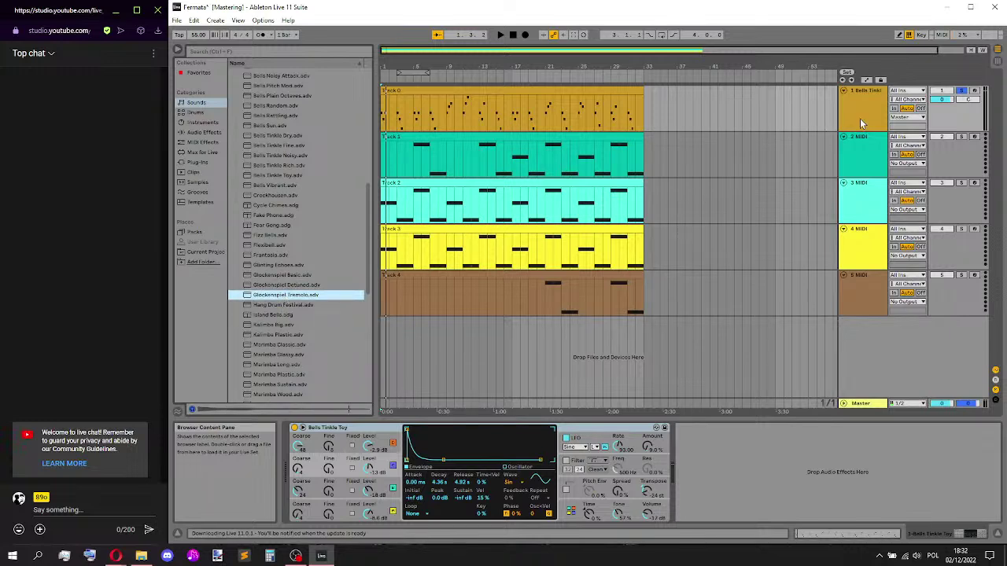
pyautogui.moveTo(860, 118); pyautogui.dragTo(860, 119)
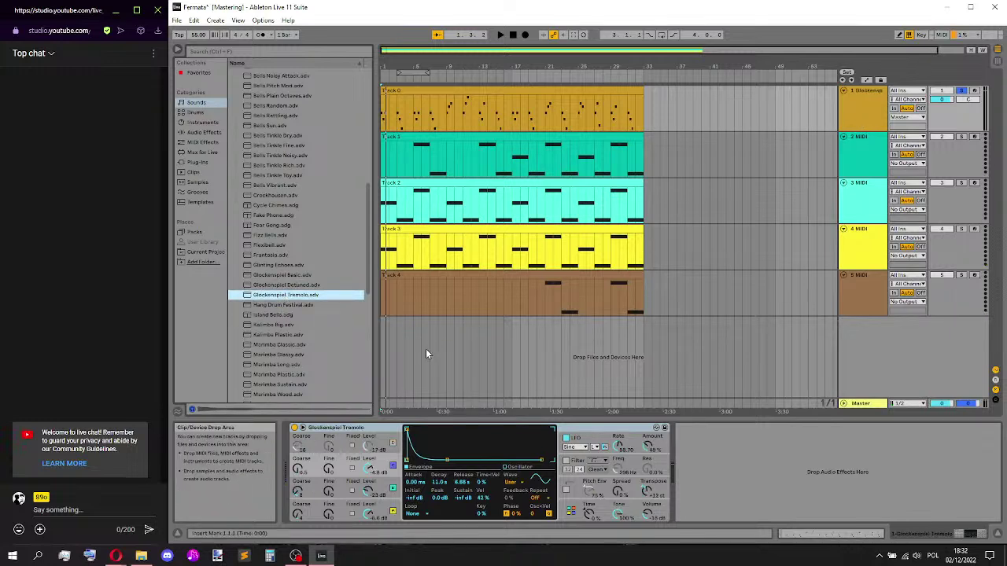
pyautogui.press('space')
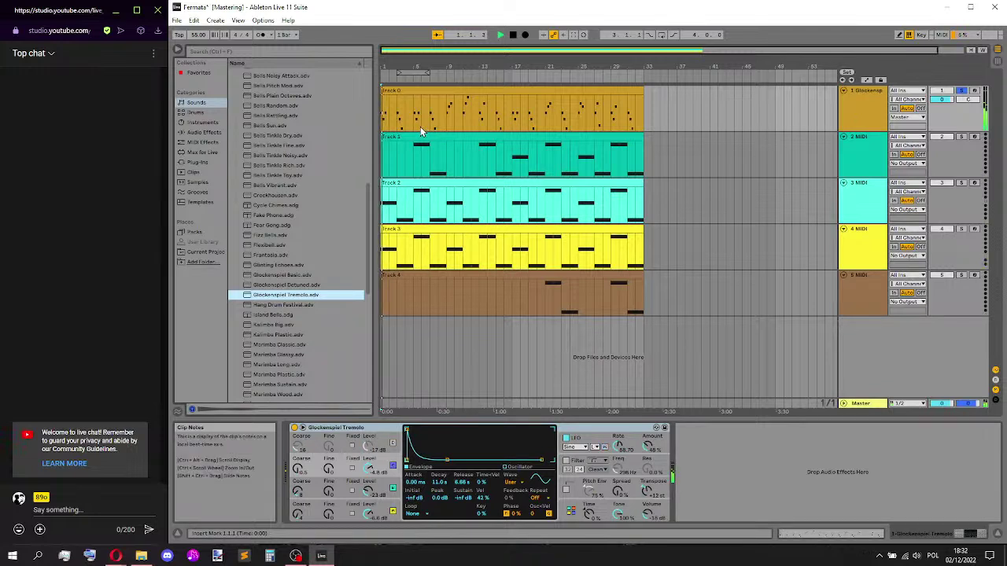
pyautogui.press('space')
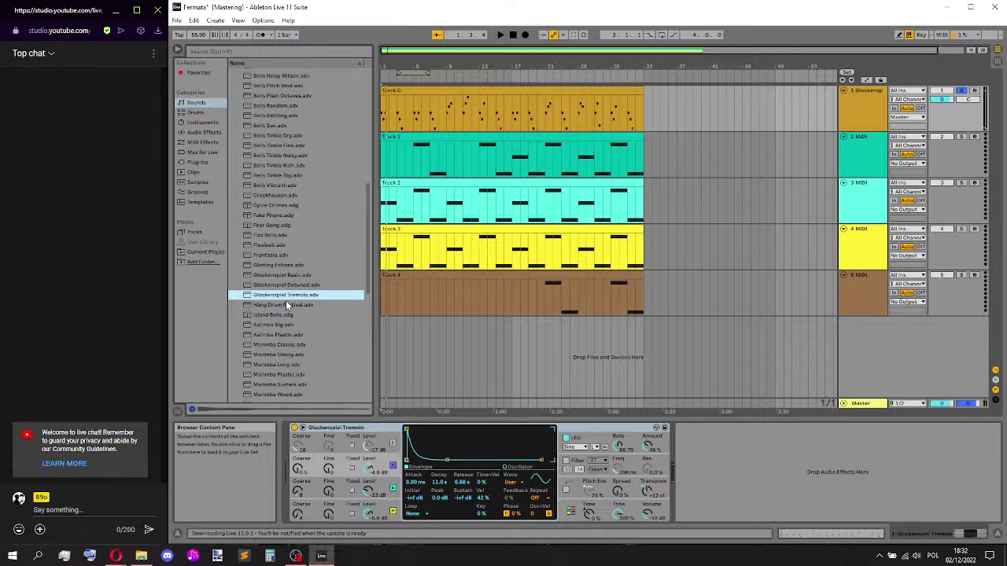
# - Look through the remaining mallet presets, preview Xylophone Dark and collapse the Mallets category
pyautogui.scroll(-6, 286, 300)
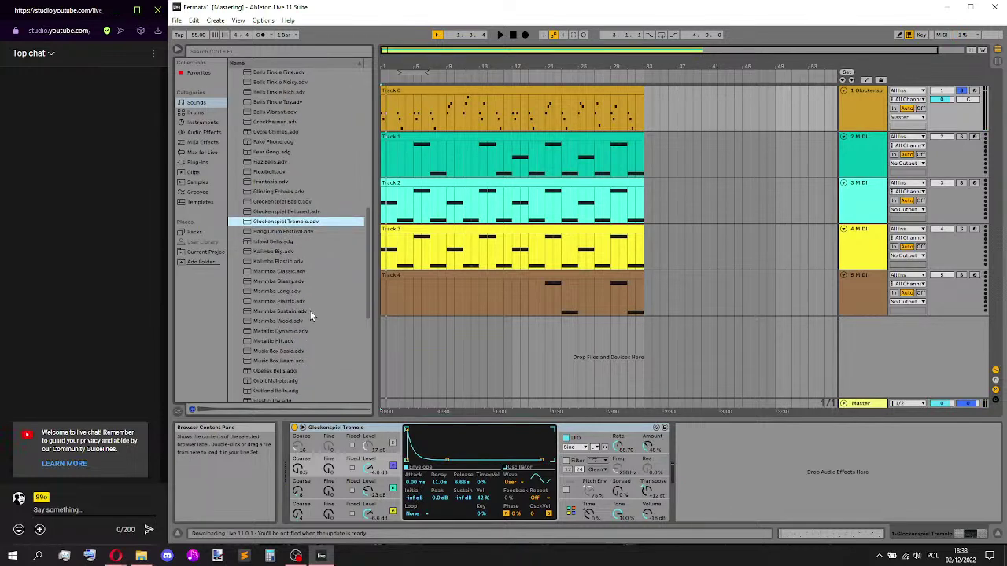
pyautogui.scroll(-2, 318, 293)
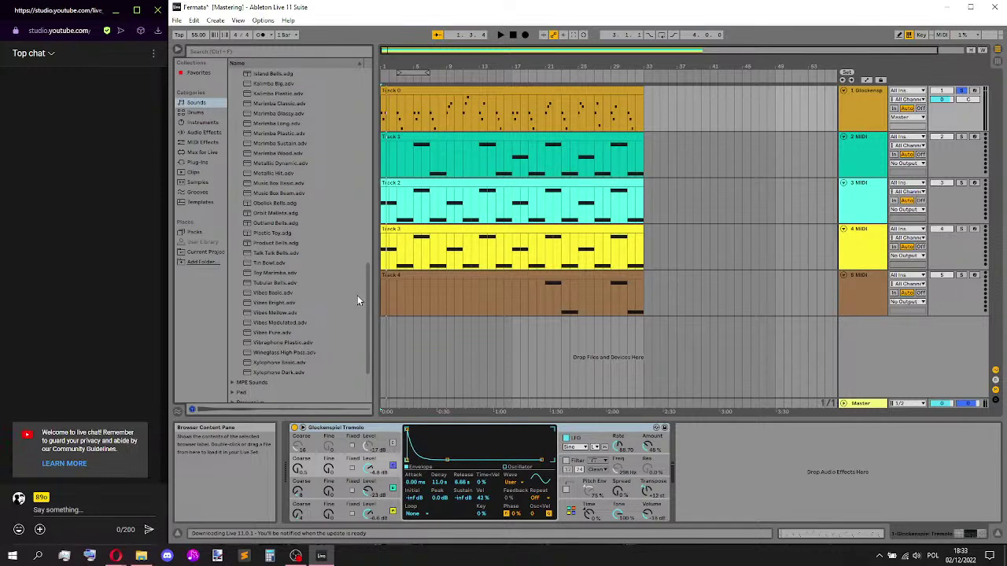
pyautogui.click(294, 373)
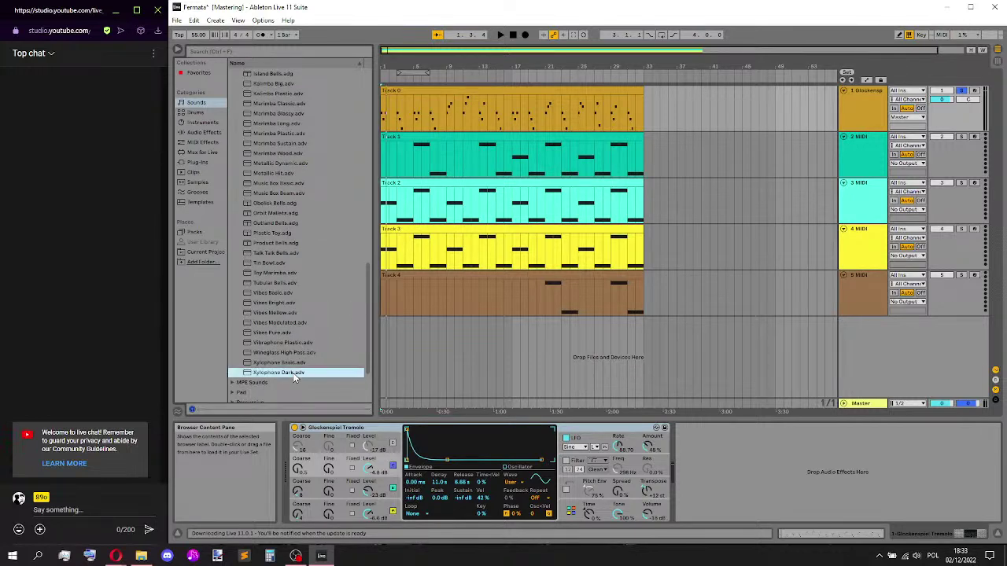
pyautogui.scroll(1, 311, 350)
pyautogui.rightClick(321, 343)
pyautogui.moveTo(366, 265); pyautogui.dragTo(367, 79)
pyautogui.click(231, 123)
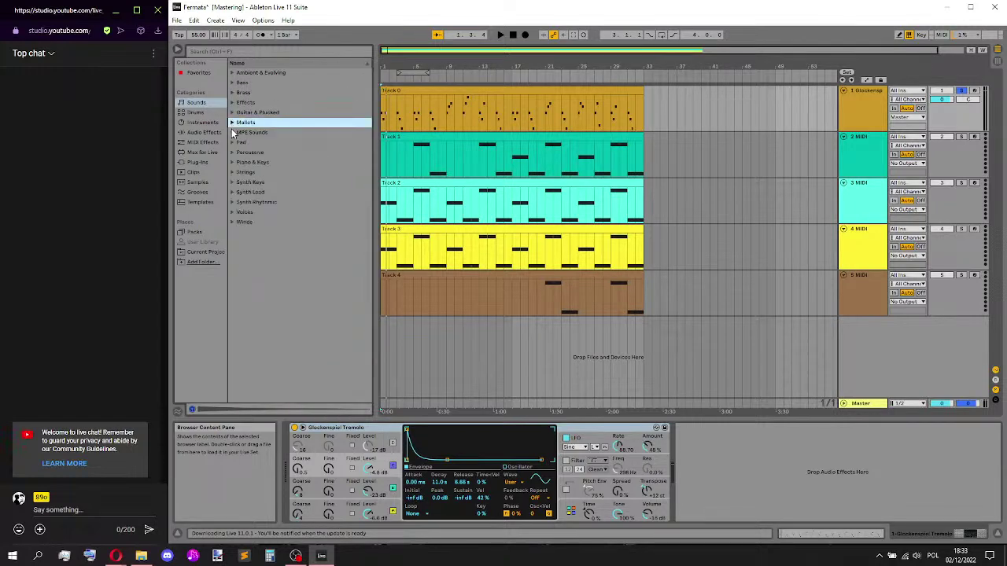
# - Preview Badass Lead, Basic Glide Lead, Basic Peak Lead and Basic Retro Lead among the Synth Lead sounds, and check the Effects and Brass categories
pyautogui.click(231, 192)
pyautogui.click(291, 218)
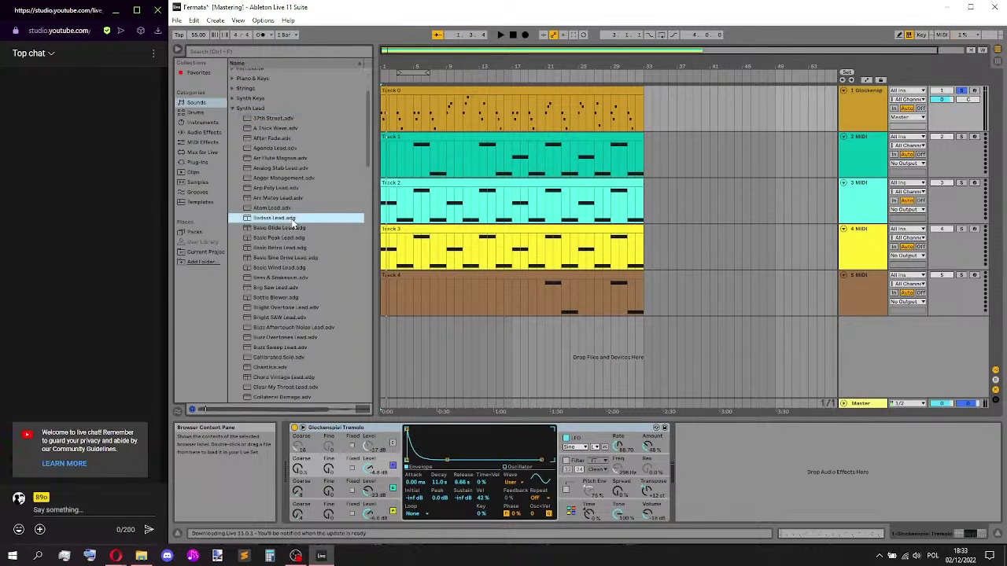
pyautogui.click(289, 227)
pyautogui.click(288, 238)
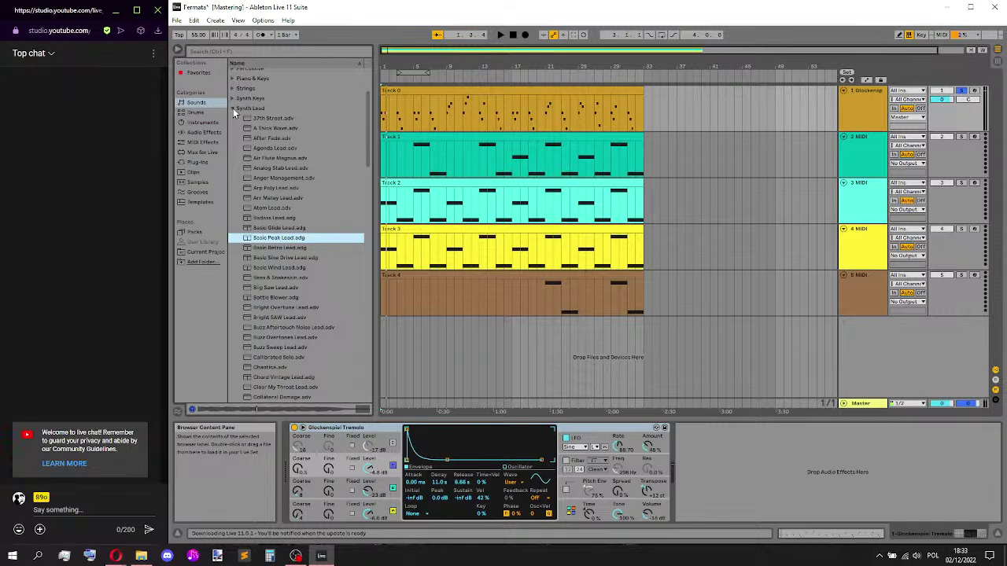
pyautogui.click(271, 248)
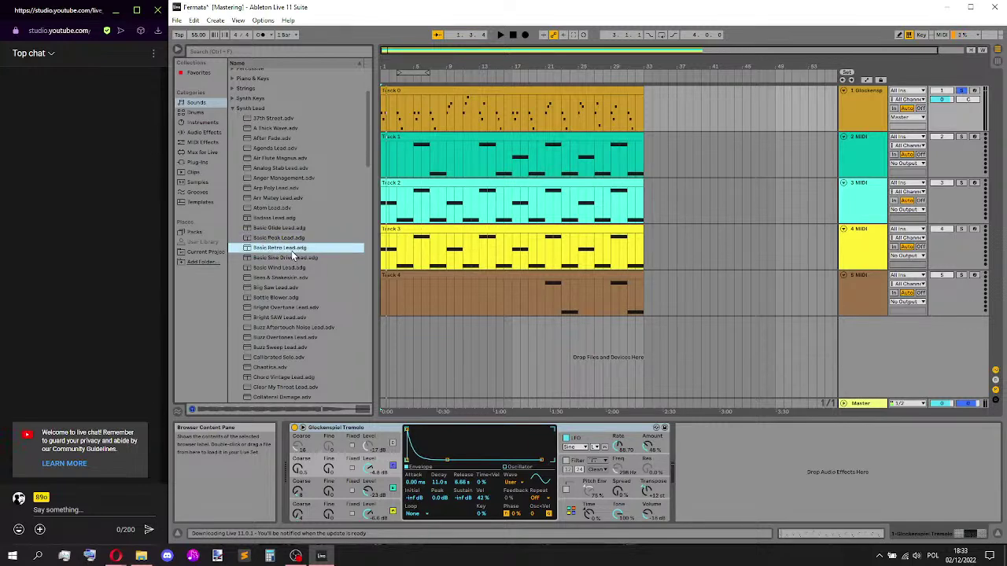
pyautogui.scroll(-5, 299, 254)
pyautogui.scroll(8, 366, 146)
pyautogui.click(233, 193)
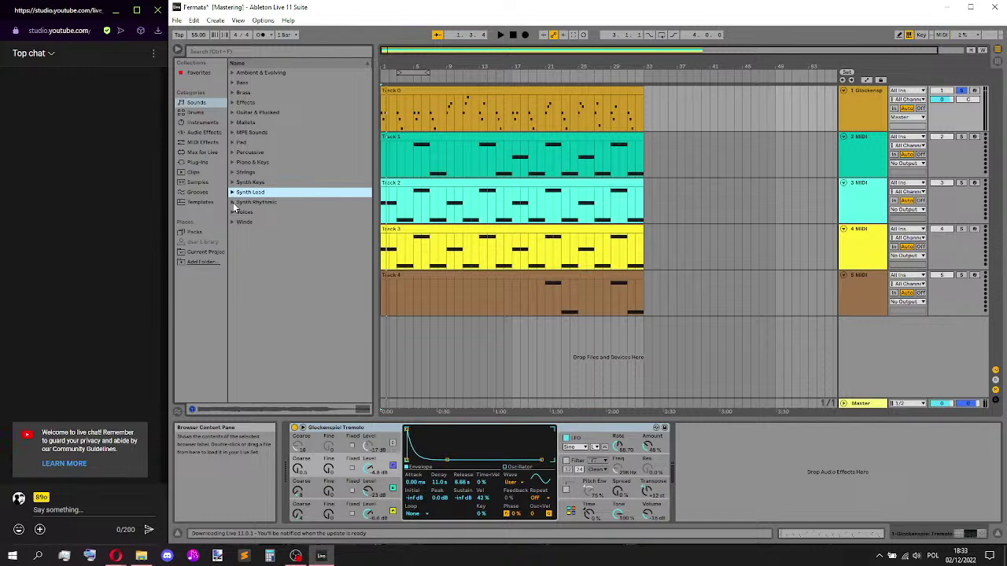
pyautogui.click(233, 103)
pyautogui.click(233, 103)
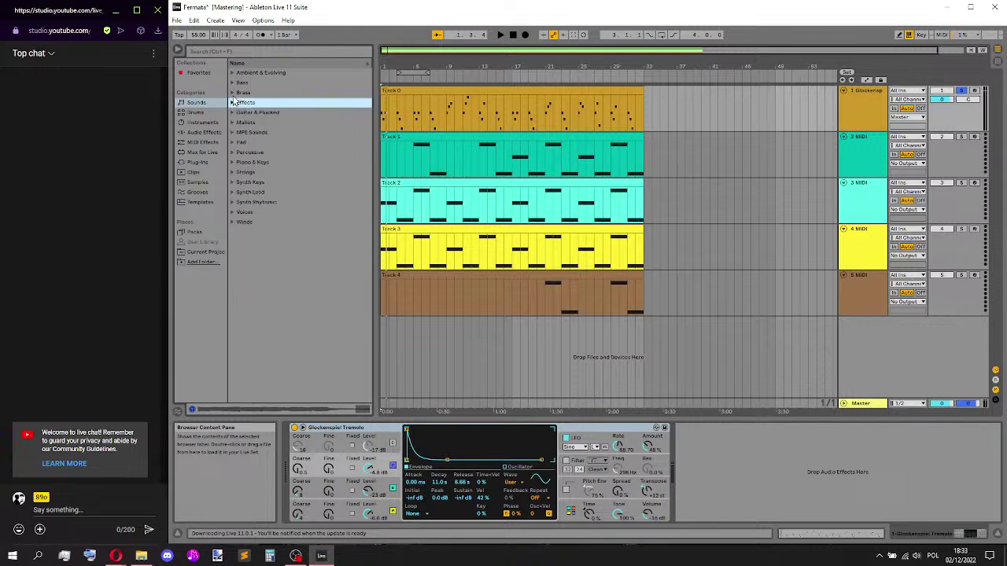
pyautogui.click(233, 93)
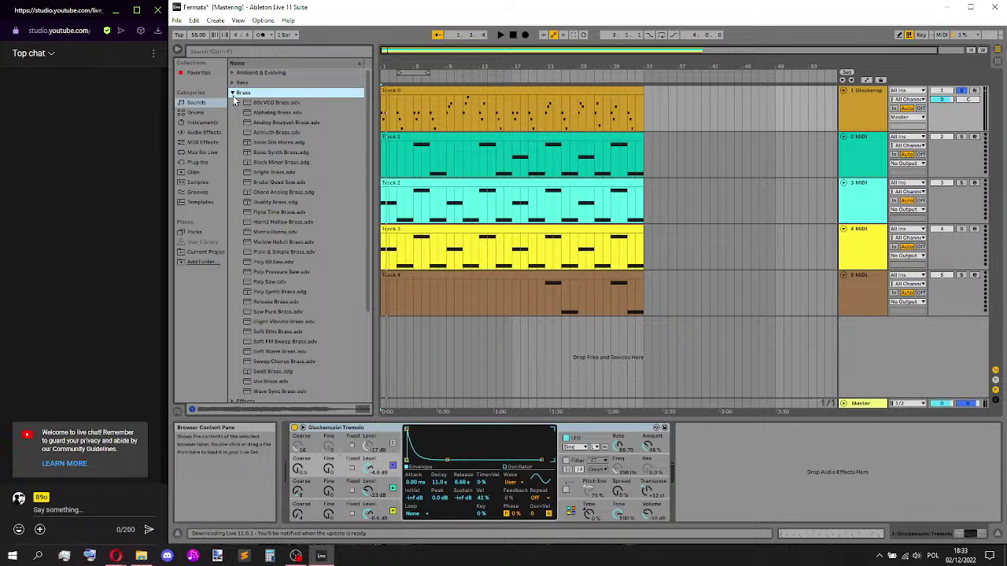
pyautogui.click(233, 94)
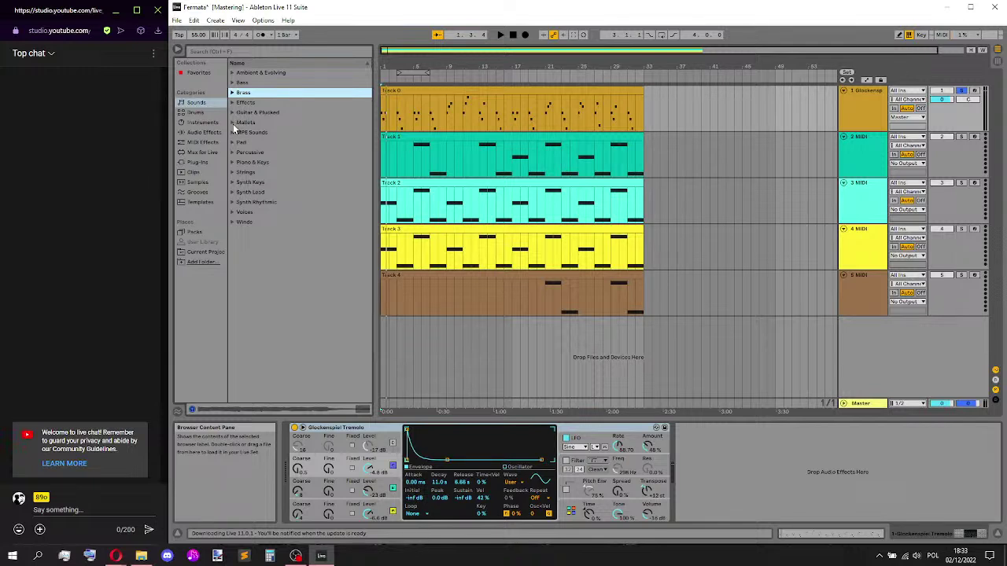
# - Return to the Mallets category and preview Island Bells, Kalimba Big, Kalimba Plastic, Marimba Classic and Marimba Glossy
pyautogui.click(233, 124)
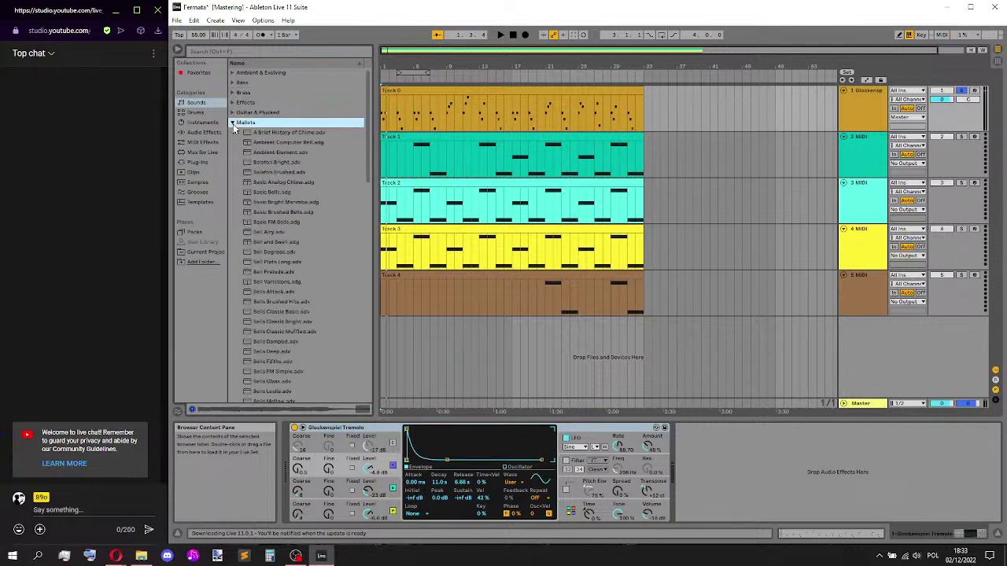
pyautogui.moveTo(367, 146); pyautogui.dragTo(374, 300)
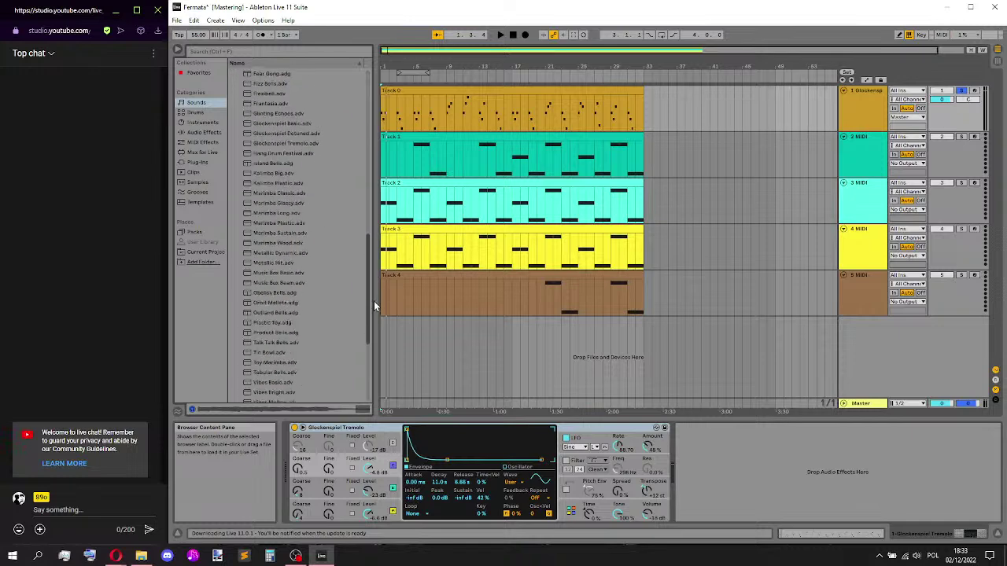
pyautogui.click(285, 164)
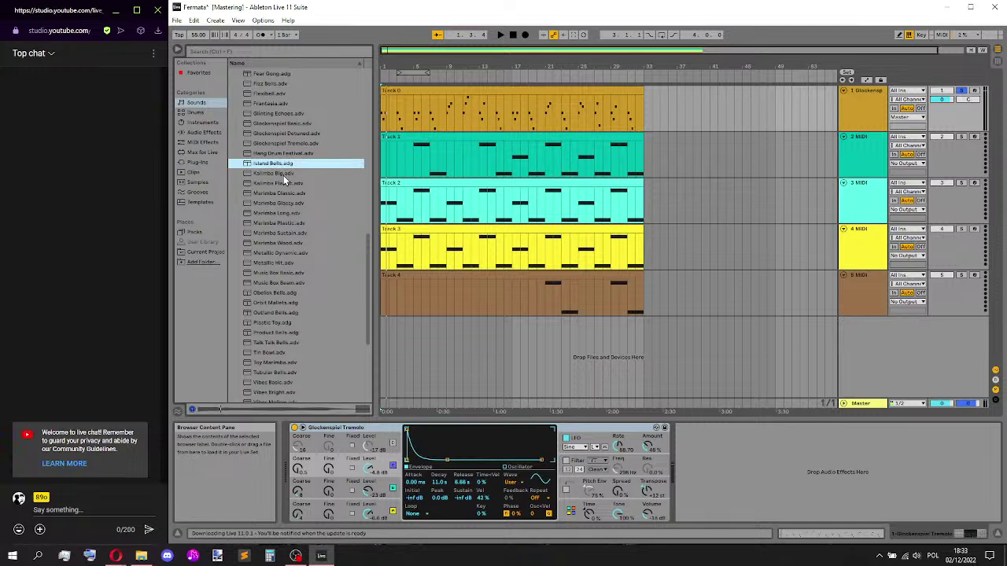
pyautogui.click(282, 174)
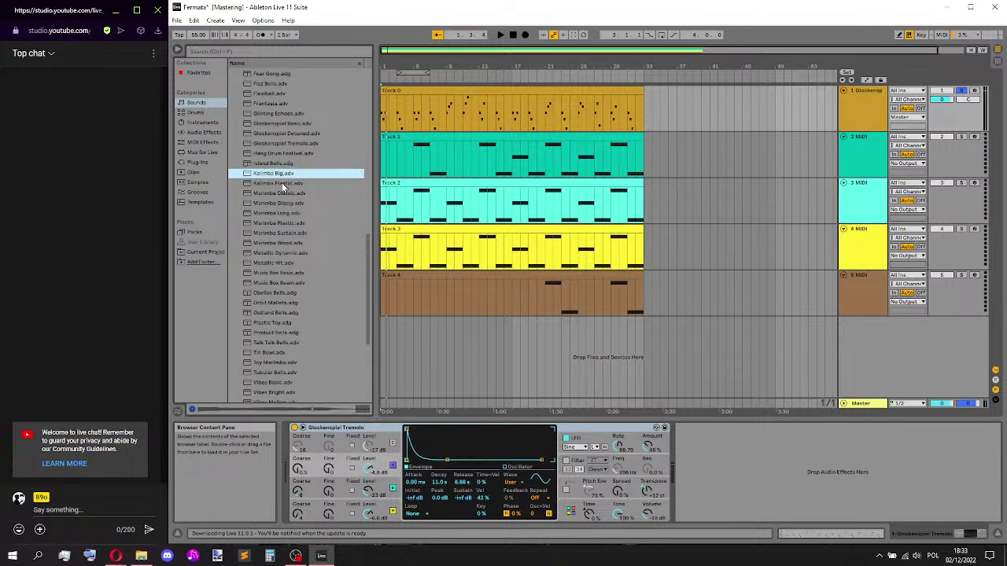
pyautogui.click(282, 183)
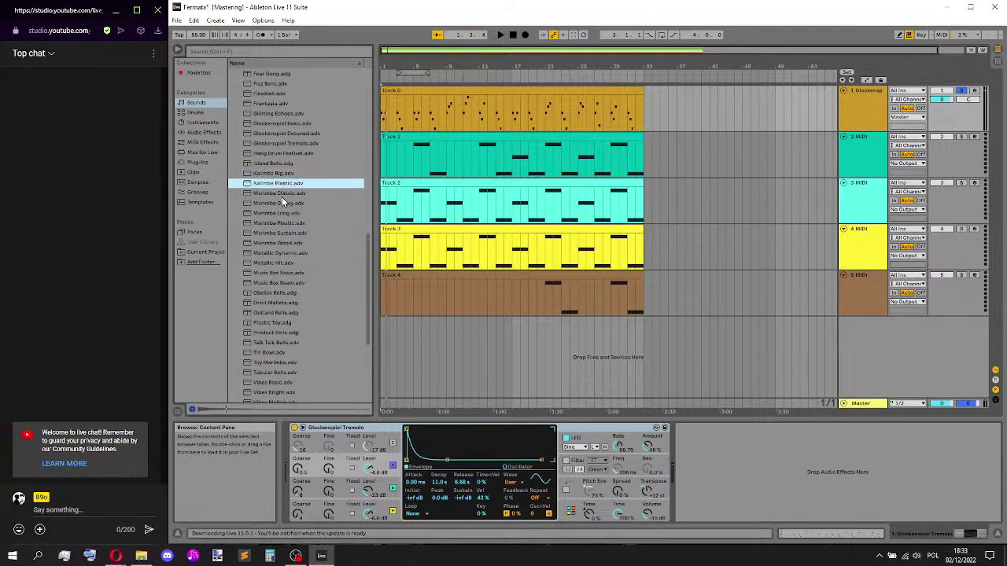
pyautogui.click(280, 196)
pyautogui.click(280, 204)
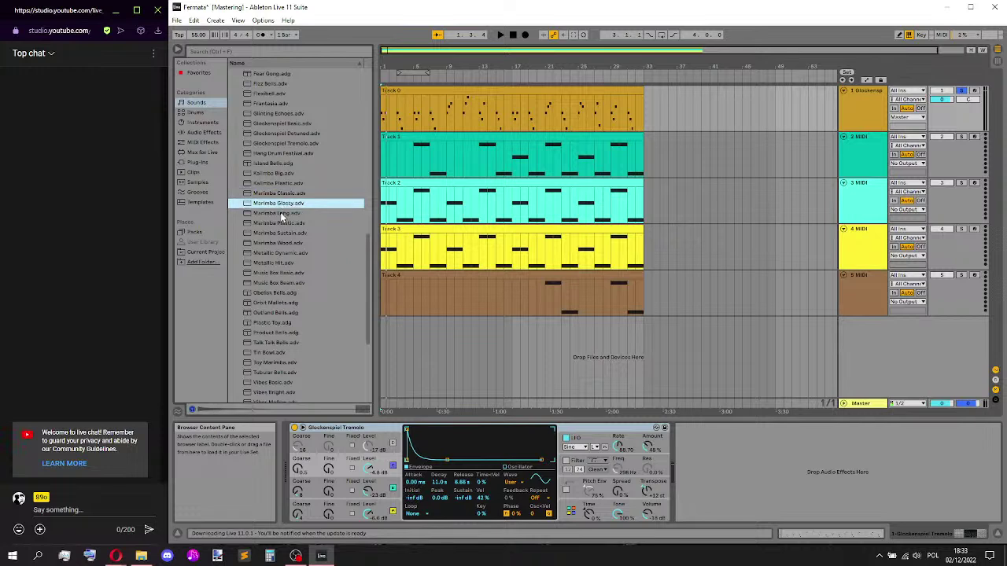
# - Preview Marimba Long, load it onto the first track and play the opening of the part with it
pyautogui.click(281, 214)
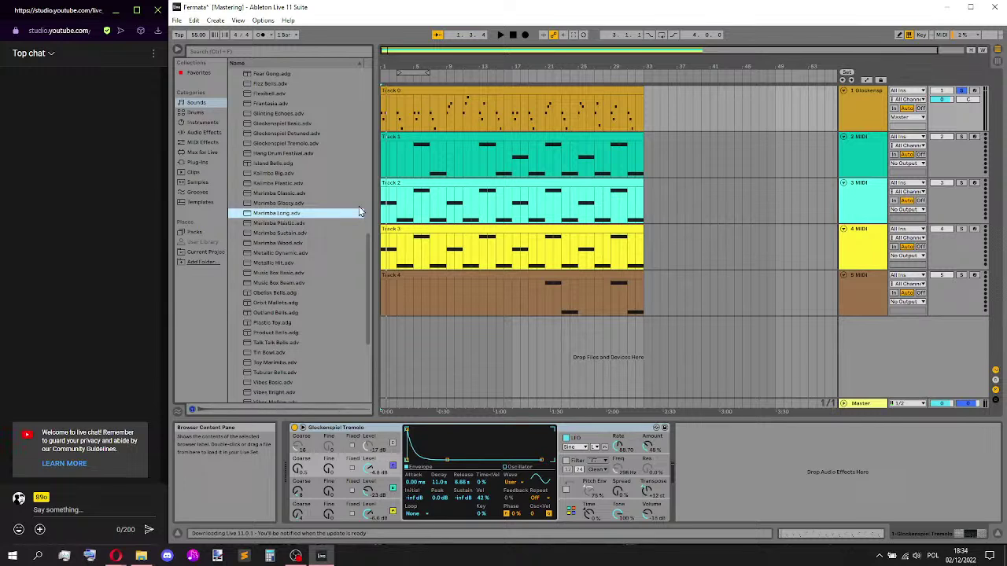
pyautogui.moveTo(856, 93); pyautogui.dragTo(846, 91)
pyautogui.click(500, 35)
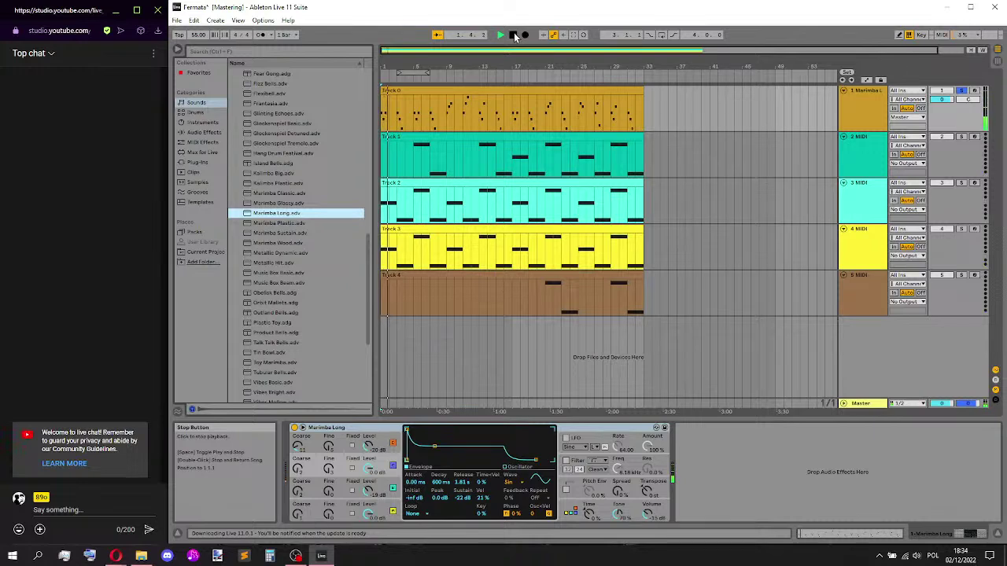
pyautogui.click(513, 34)
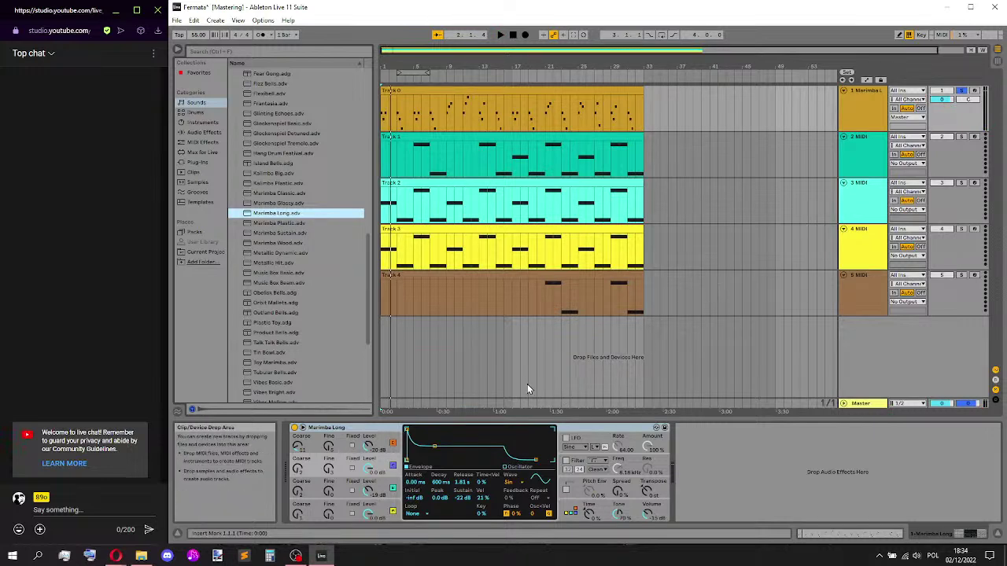
# - Add an EQ Eight audio effect after the Marimba Long instrument on the first track
pyautogui.click(202, 141)
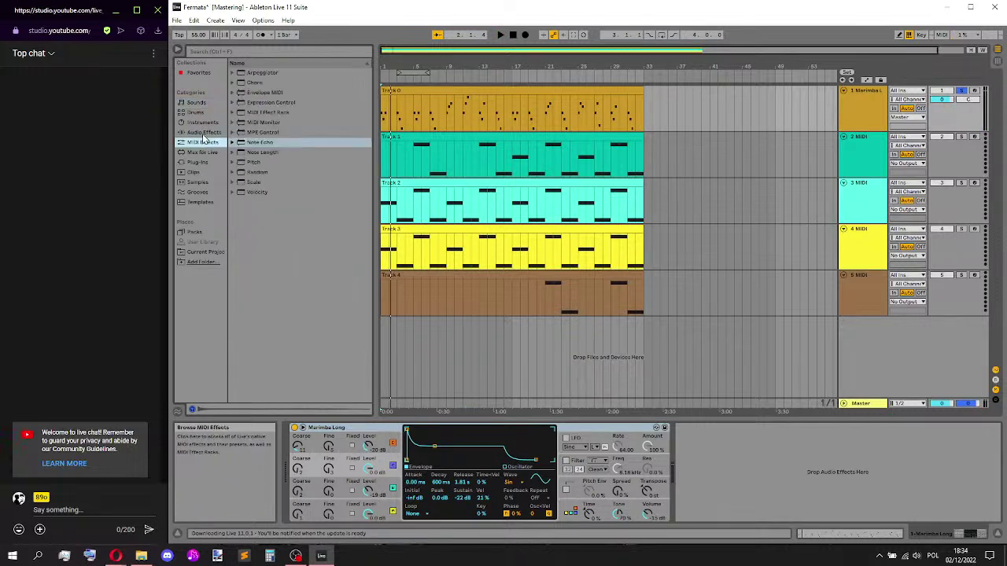
pyautogui.click(202, 133)
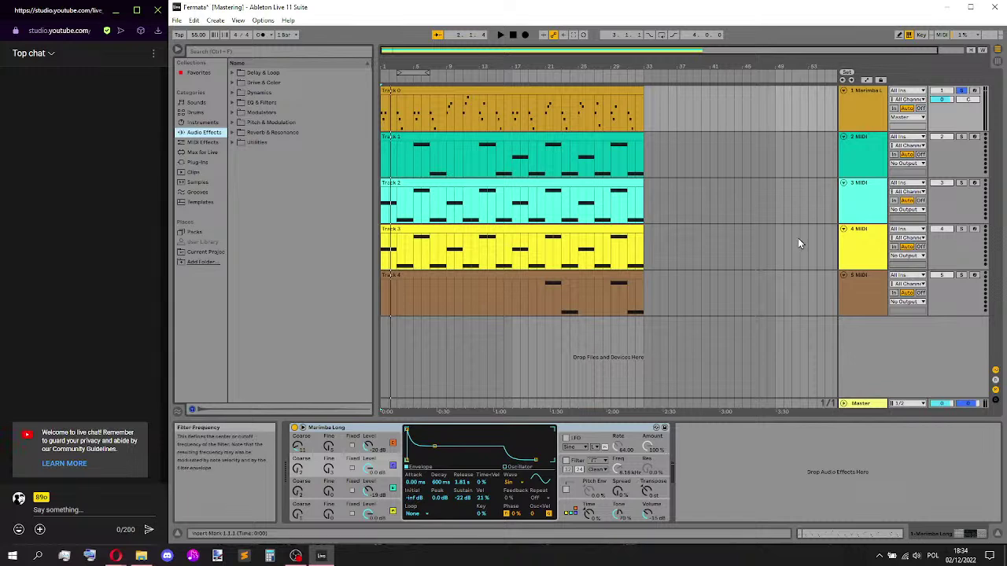
pyautogui.click(232, 103)
pyautogui.moveTo(270, 130); pyautogui.dragTo(733, 447)
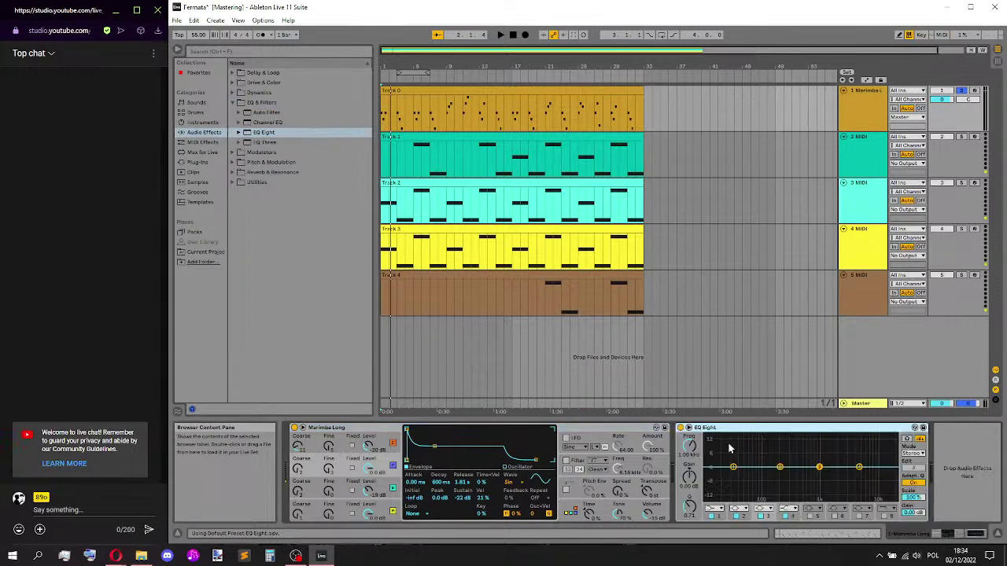
# - Insert a Compressor between the Marimba Long instrument and the EQ Eight on the first track
pyautogui.click(233, 103)
pyautogui.click(233, 93)
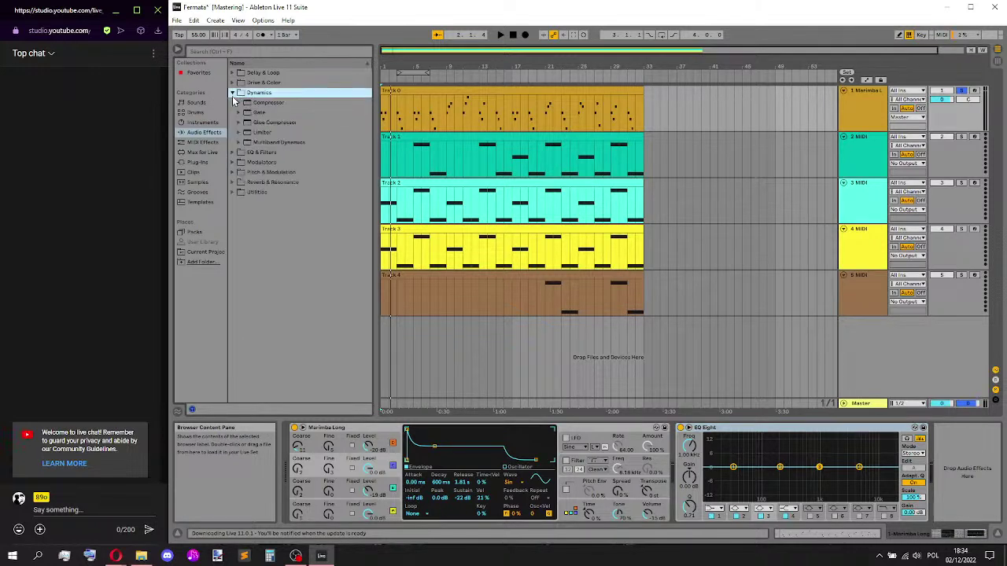
pyautogui.click(280, 103)
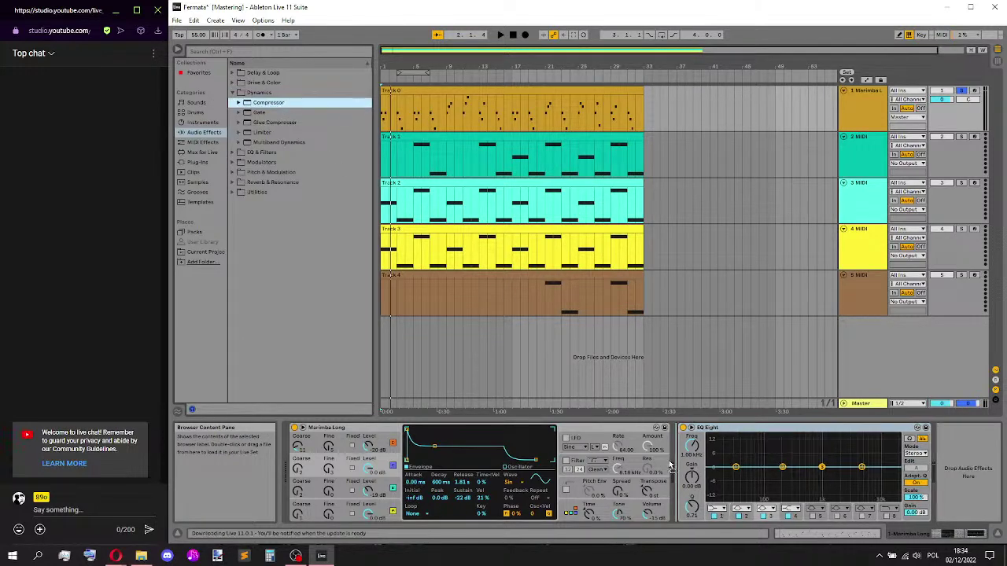
pyautogui.moveTo(765, 516); pyautogui.dragTo(766, 521)
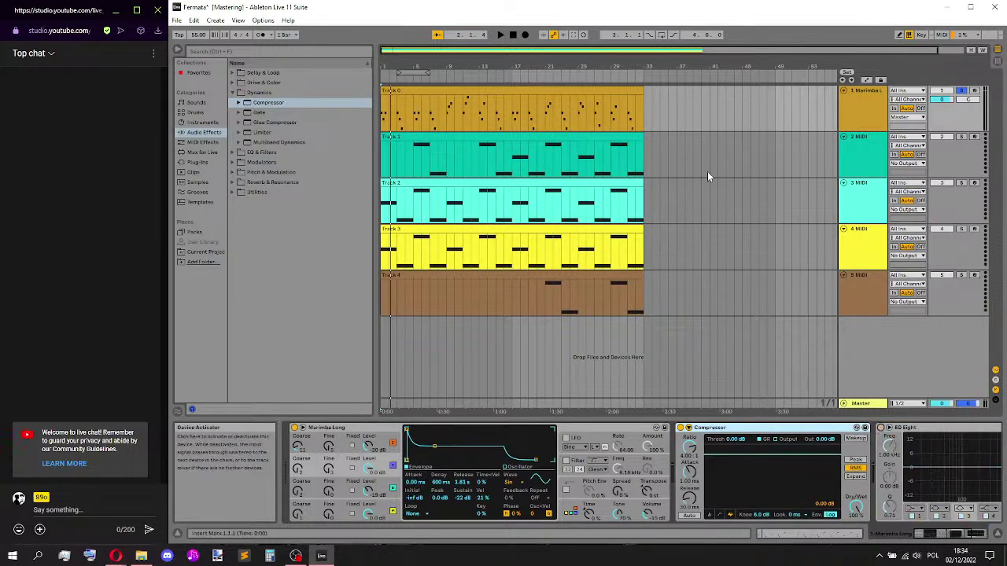
# - Play the opening of the first track in a loop and set the Compressor's threshold to about -17.1 dB with an inf:1 ratio on its transfer curve
pyautogui.click(386, 118)
pyautogui.press('space')
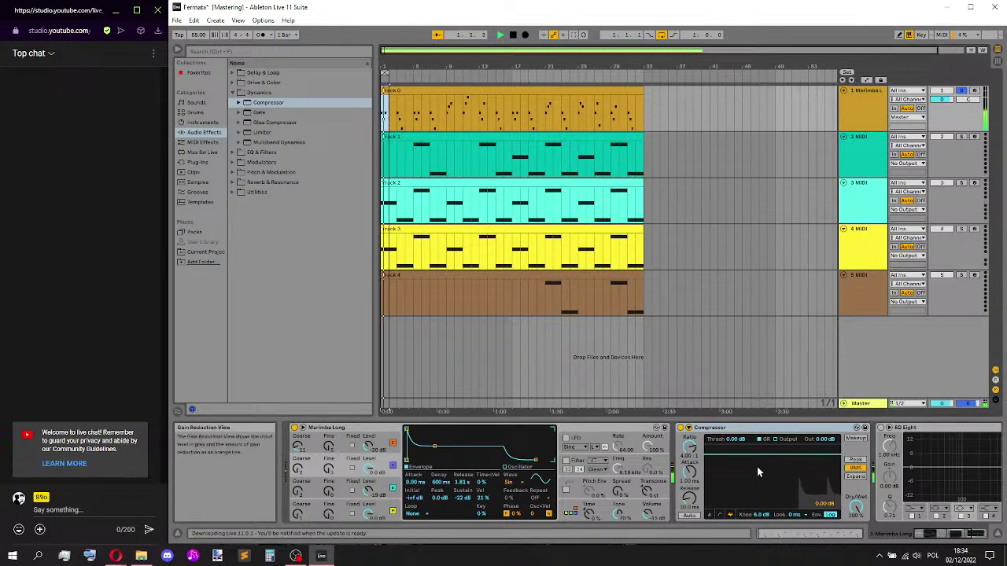
pyautogui.click(719, 516)
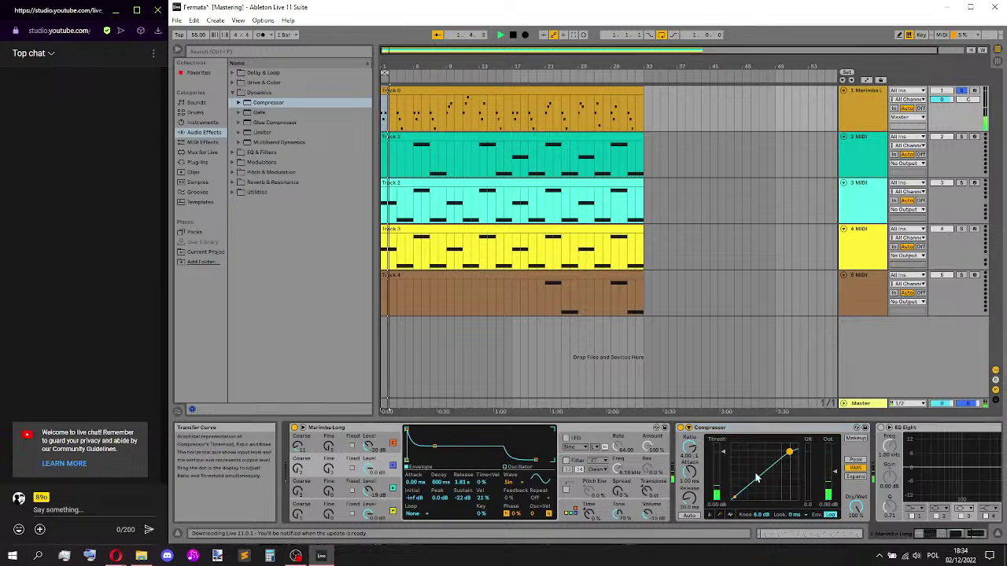
pyautogui.moveTo(789, 452); pyautogui.dragTo(765, 473)
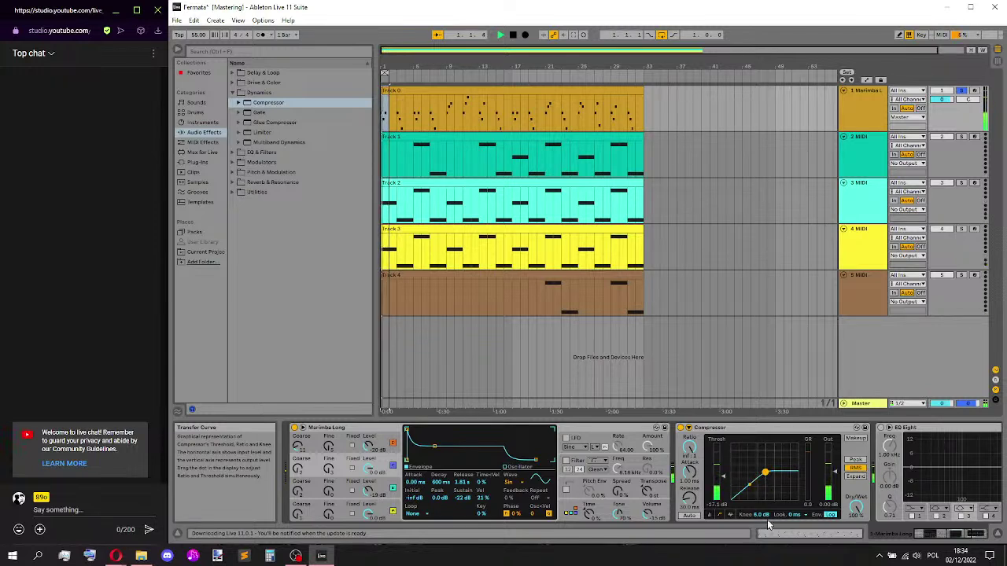
# - Boost EQ Eight's second band by about 11.5 dB at 174 Hz, shift its first band slightly, and stop playback
pyautogui.click(891, 437)
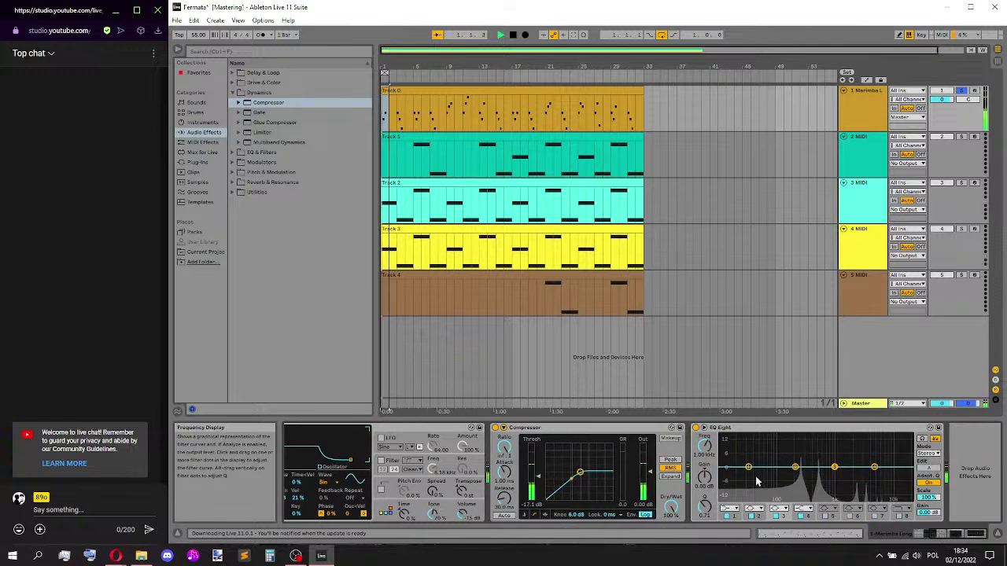
pyautogui.moveTo(749, 467); pyautogui.dragTo(791, 445)
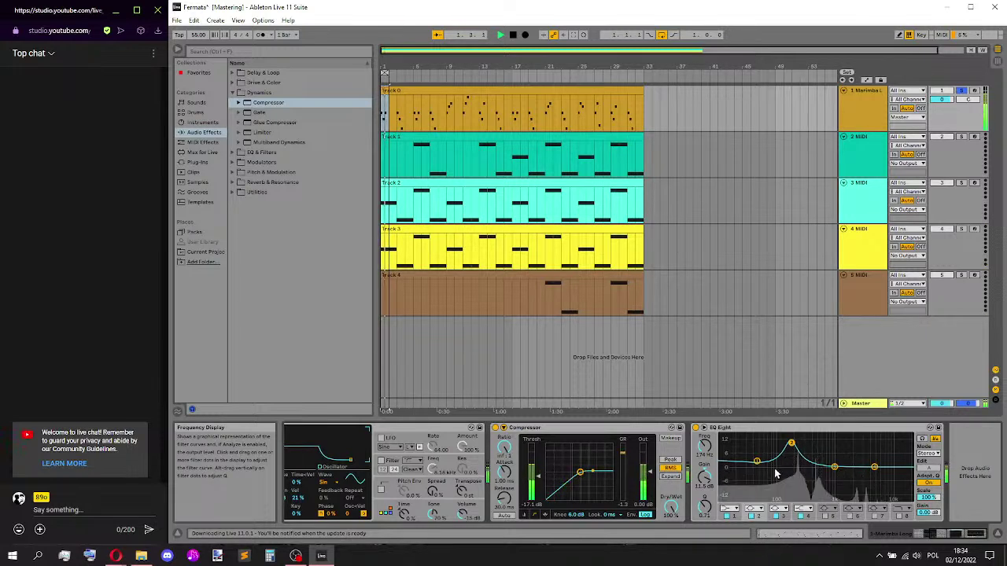
pyautogui.click(512, 37)
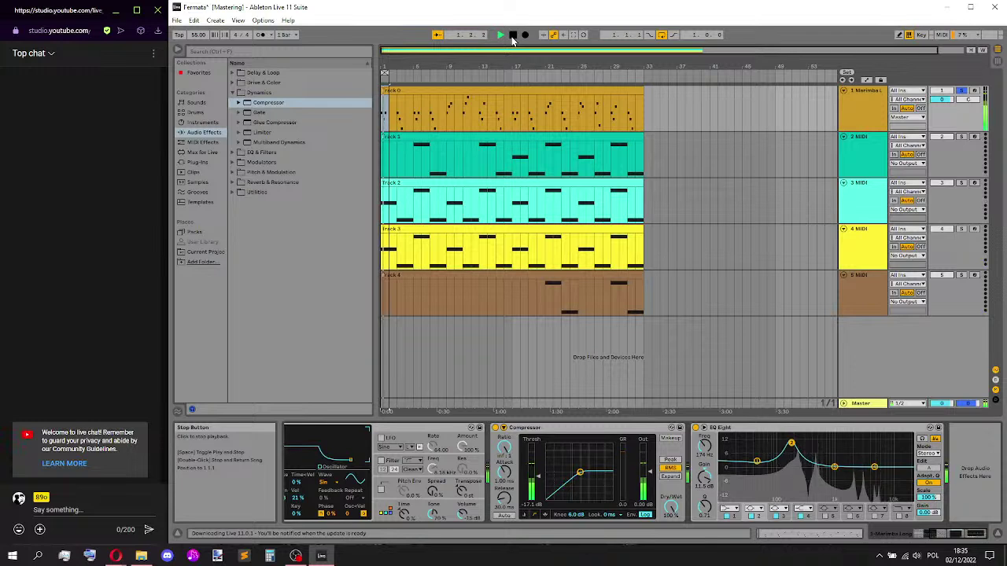
# - Delete the EQ Eight and the Compressor from the first track's device chain
pyautogui.click(740, 427)
pyautogui.press('Delete')
pyautogui.click(599, 429)
pyautogui.press('Delete')
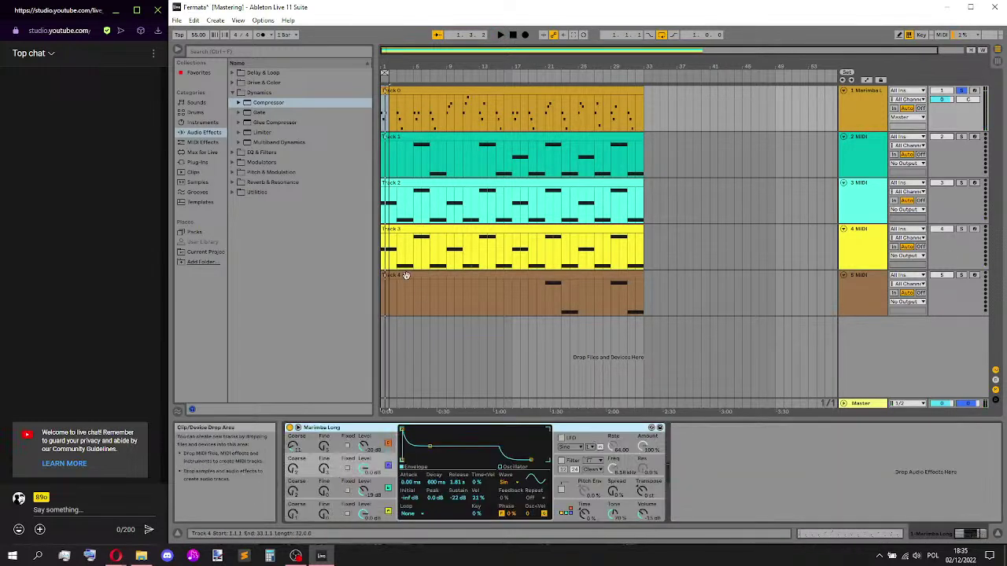
# - Return to the Mallets sounds and preview Marimba Sustain, Metallic Dynamic, Metallic Hit, Marimba Wood, Music Box Basic and Music Box Beam
pyautogui.click(206, 103)
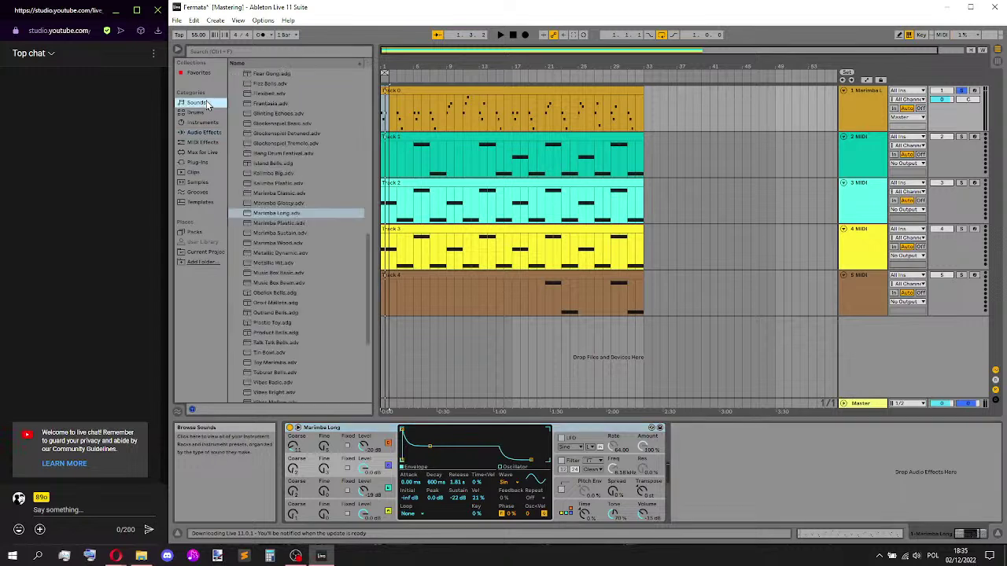
pyautogui.click(294, 230)
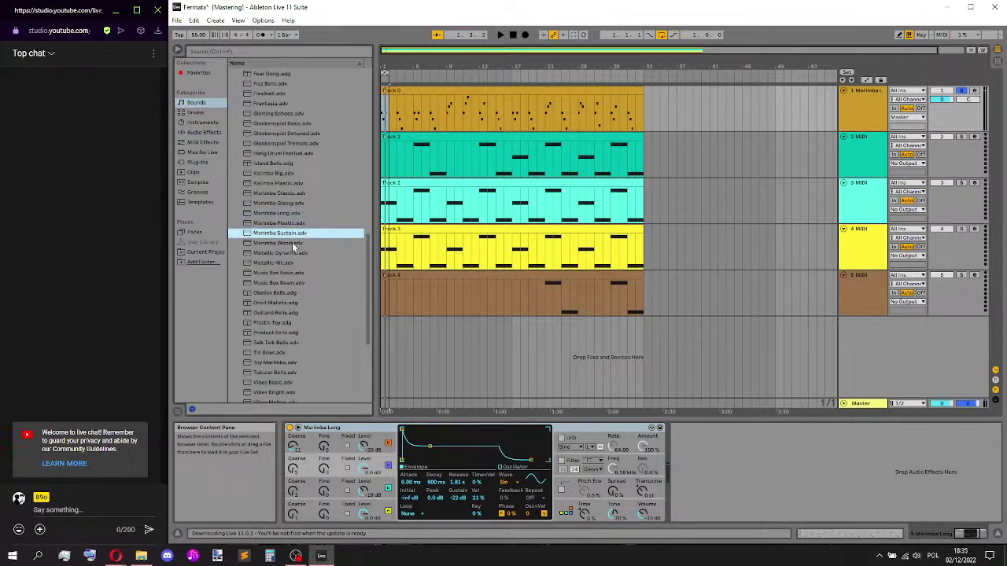
pyautogui.click(285, 253)
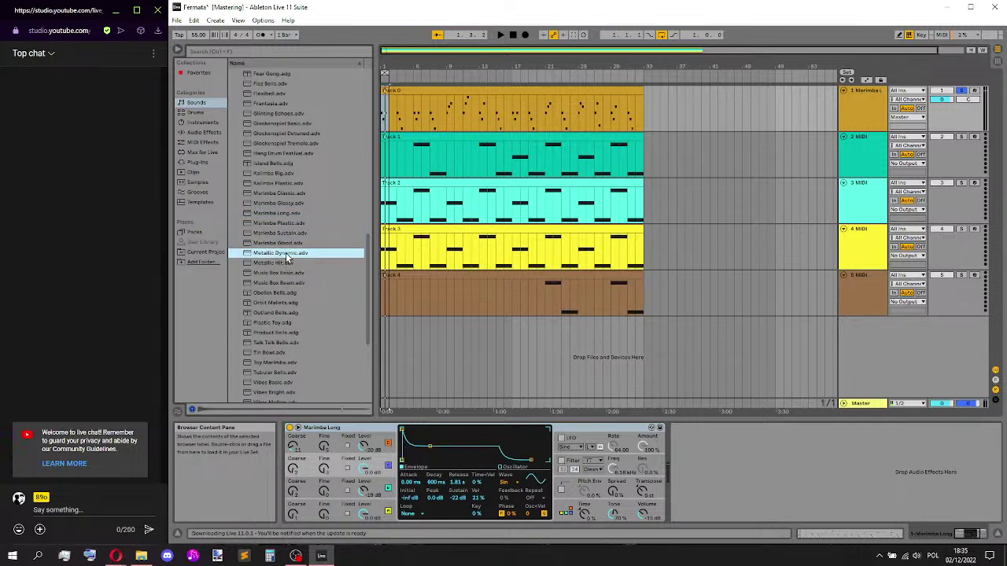
pyautogui.click(287, 264)
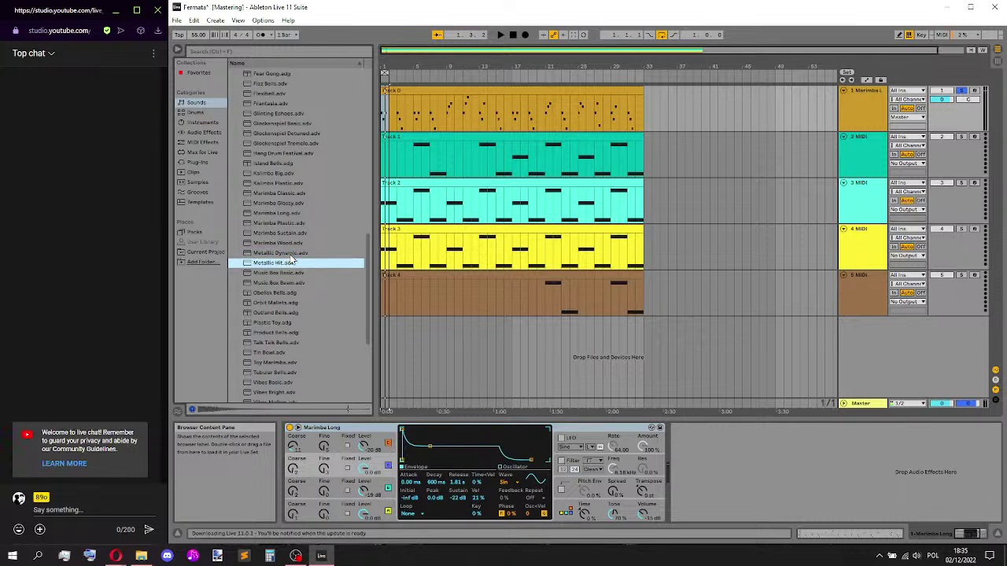
pyautogui.press('Up')
pyautogui.press('Up')
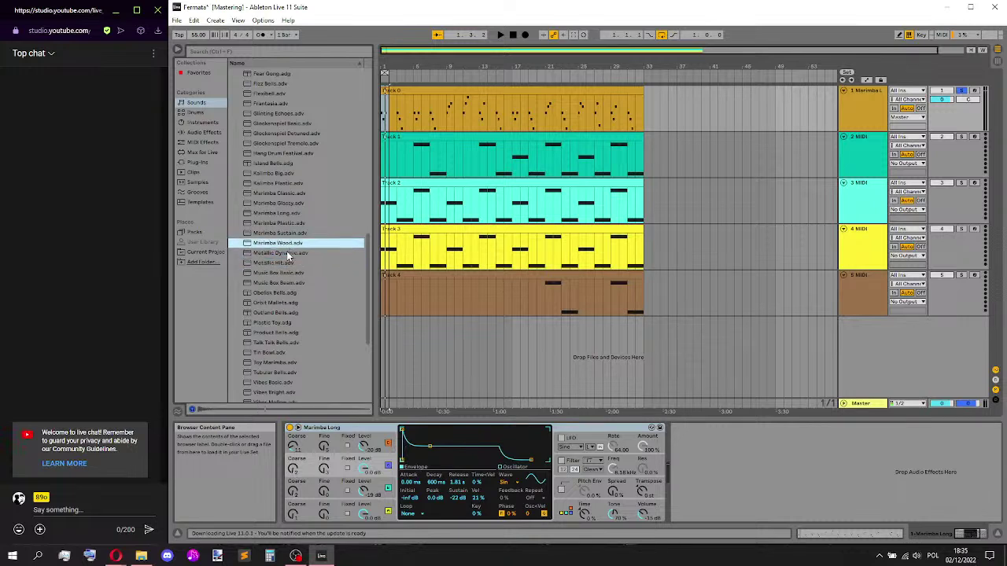
pyautogui.click(284, 272)
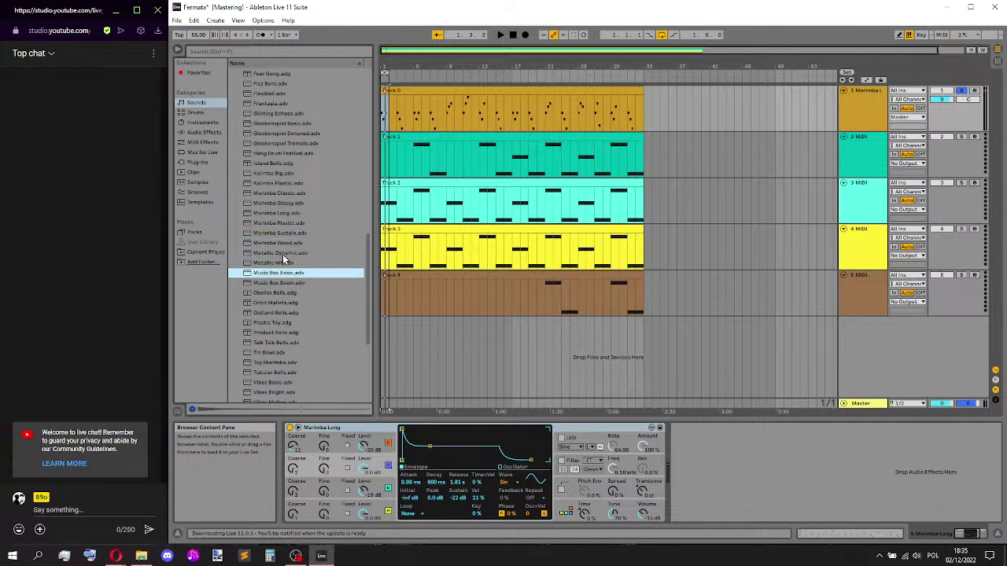
pyautogui.click(286, 283)
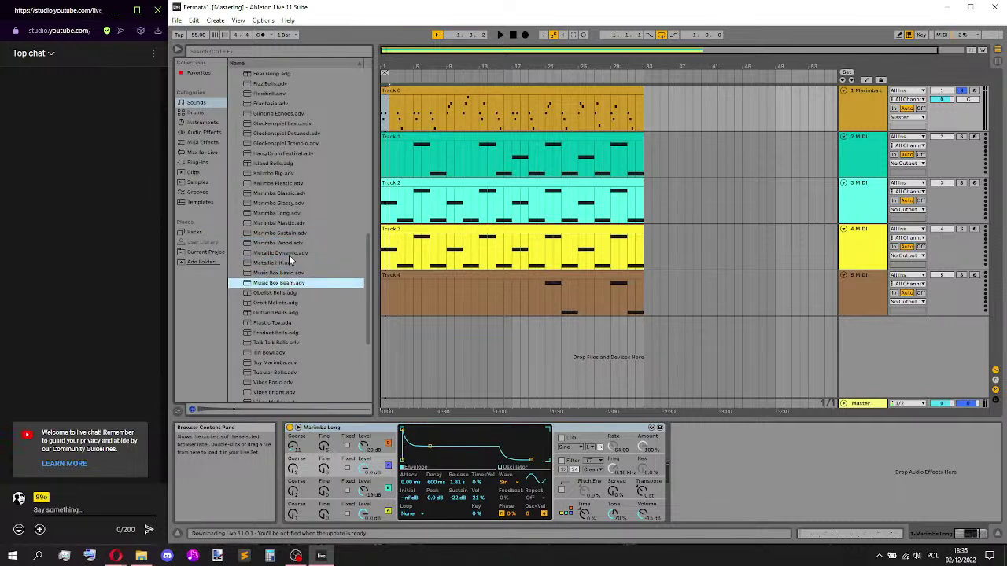
# - Load Metallic Dynamic onto the first track in place of Marimba Long and play the opening of the part
pyautogui.click(289, 253)
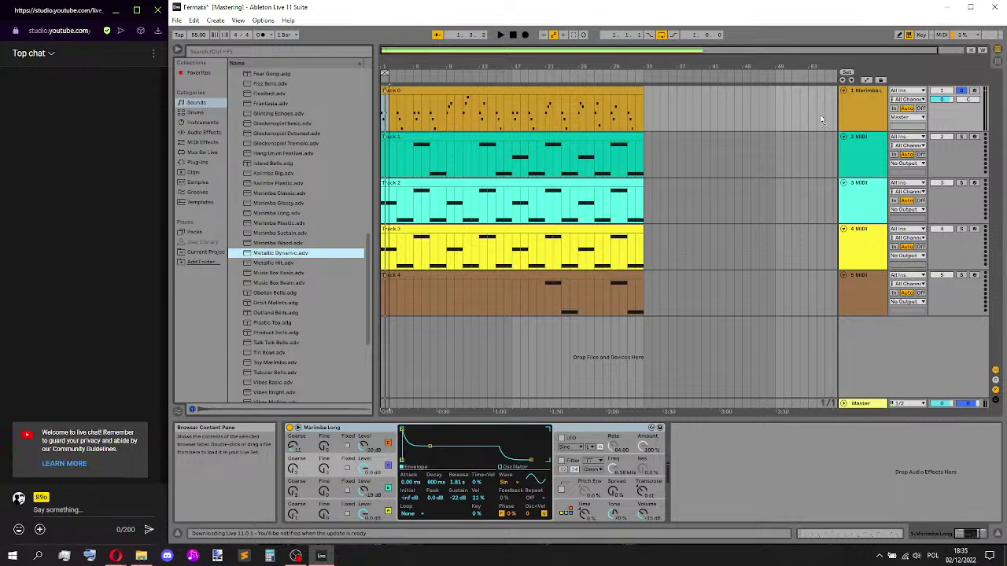
pyautogui.moveTo(854, 107); pyautogui.dragTo(854, 107)
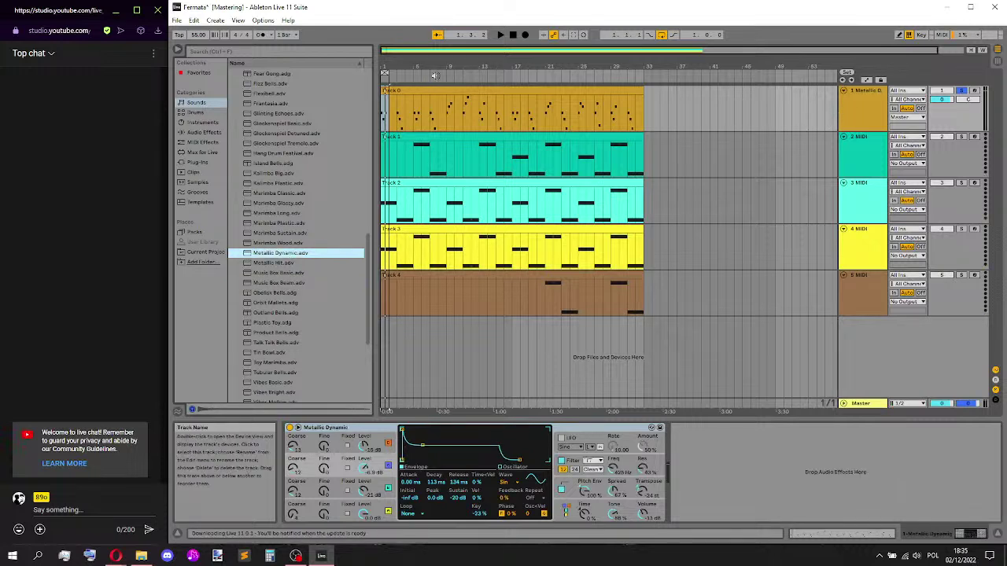
pyautogui.click(502, 36)
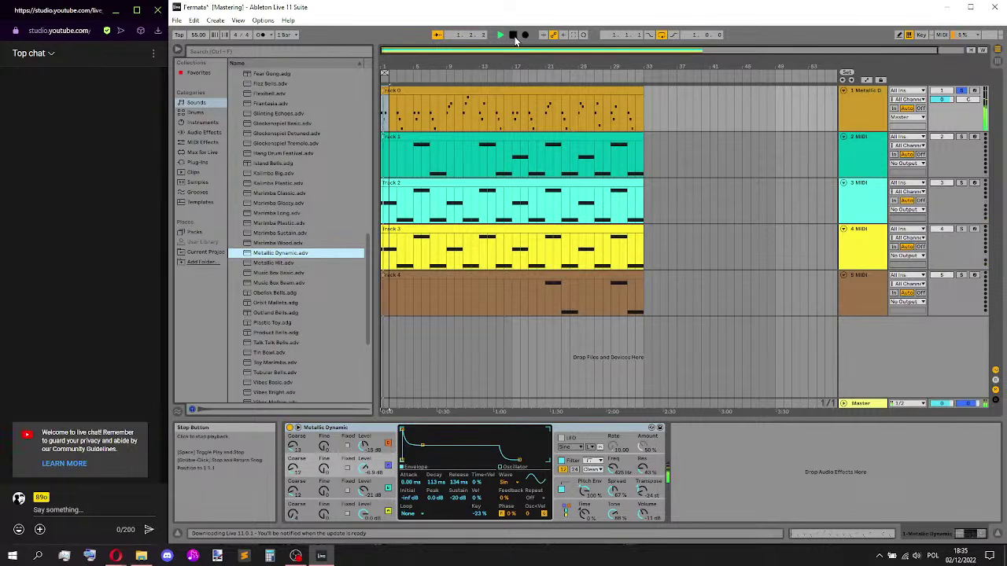
pyautogui.press('space')
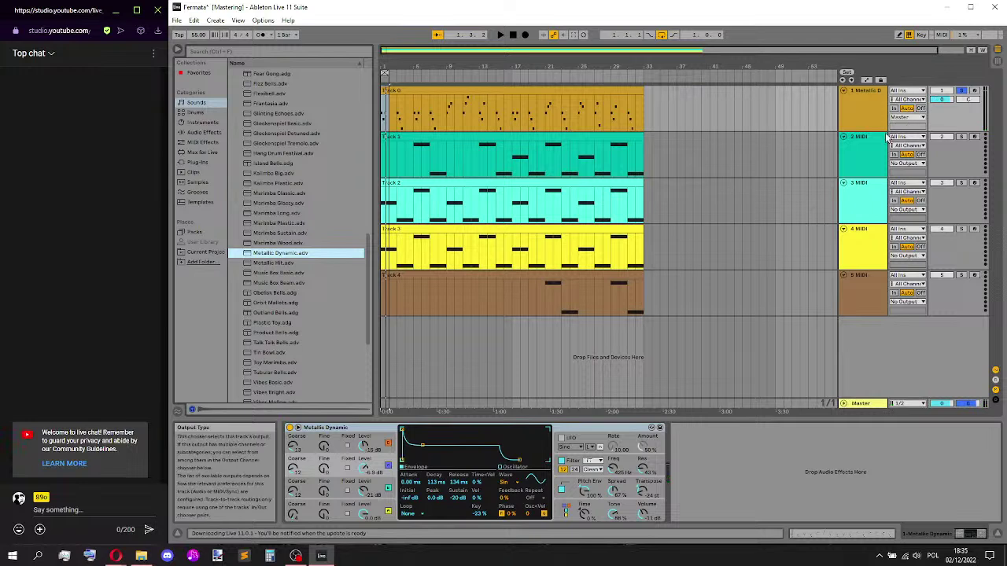
# - Loop the opening while switching Metallic Dynamic's four oscillators off and on to compare their contributions, then leave all four on
pyautogui.press('space')
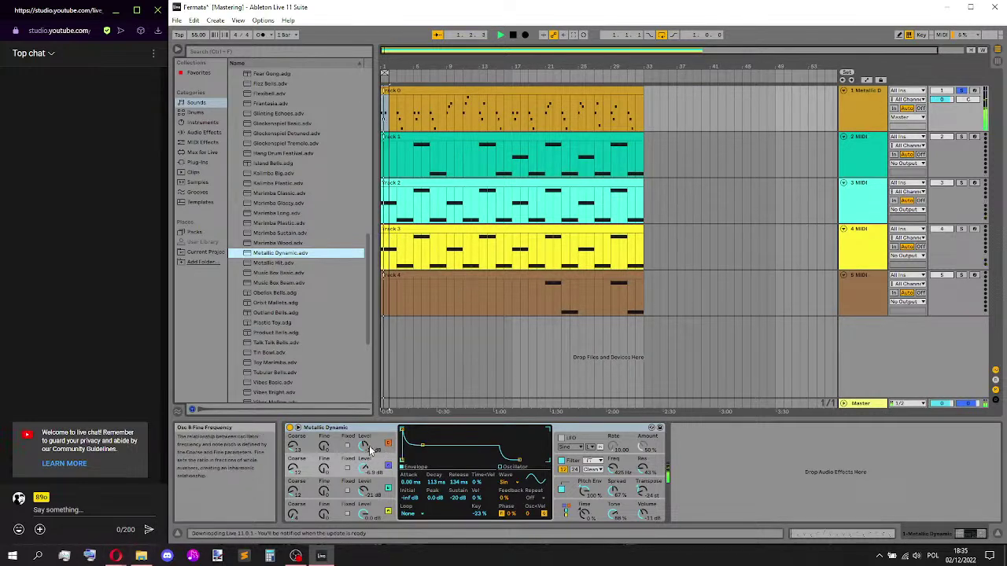
pyautogui.click(389, 467)
pyautogui.click(389, 443)
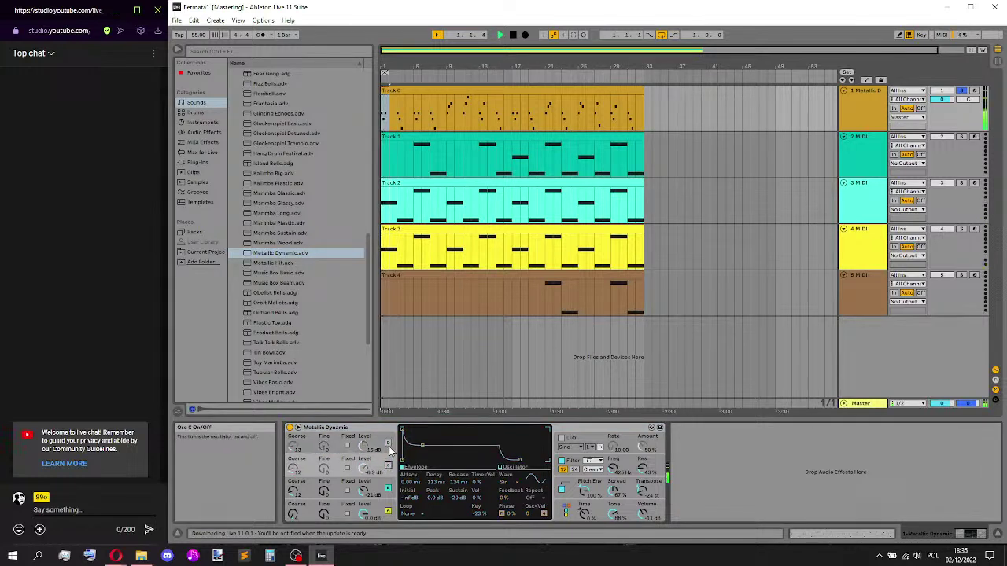
pyautogui.click(389, 488)
pyautogui.click(391, 512)
pyautogui.click(389, 489)
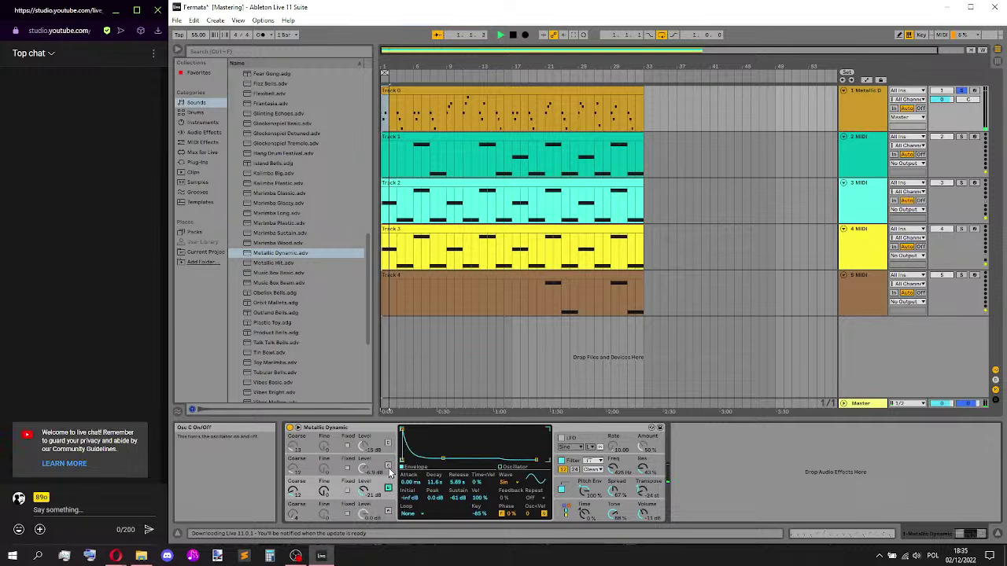
pyautogui.click(389, 489)
pyautogui.click(389, 490)
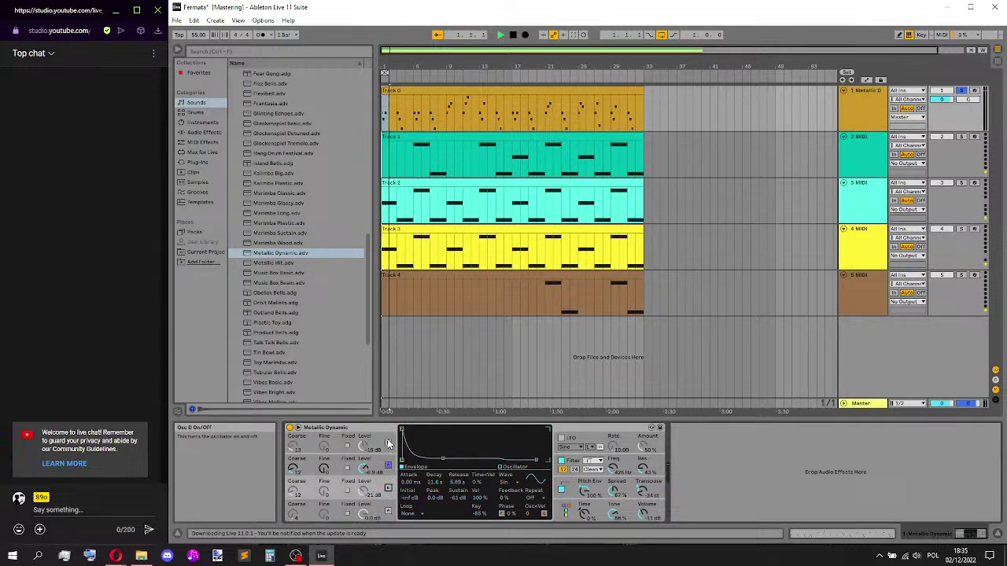
pyautogui.click(389, 489)
pyautogui.click(389, 489)
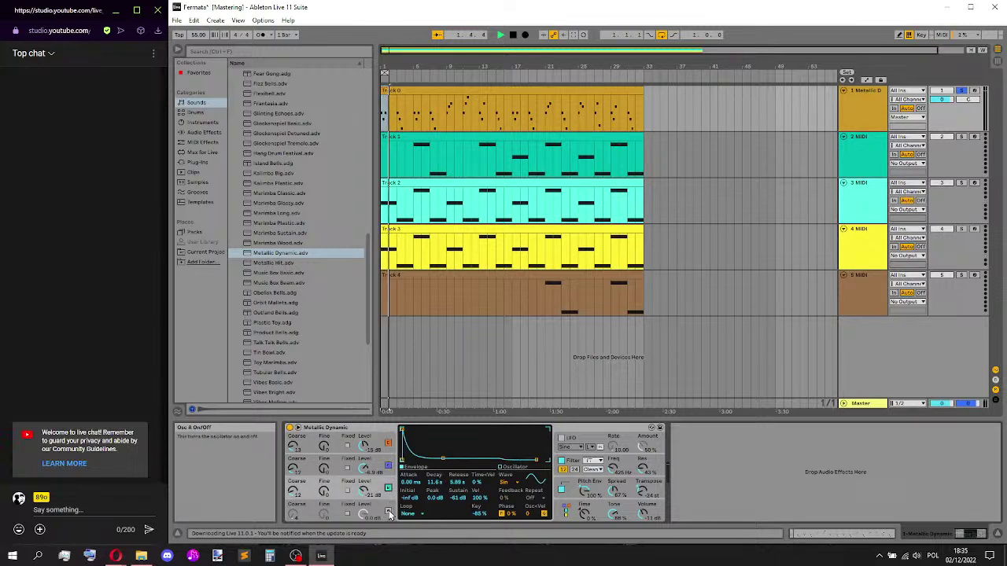
pyautogui.click(389, 512)
pyautogui.click(388, 468)
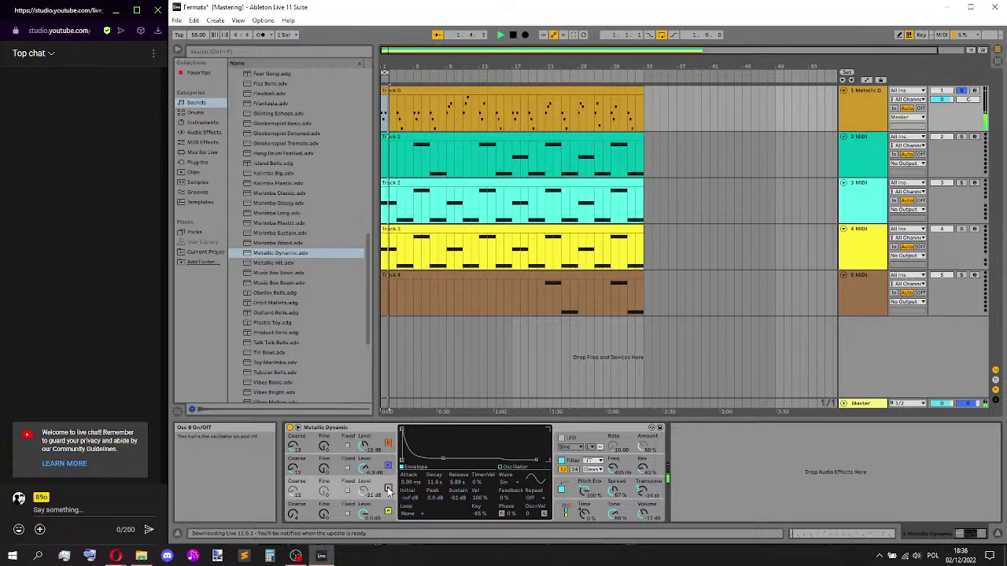
pyautogui.click(388, 469)
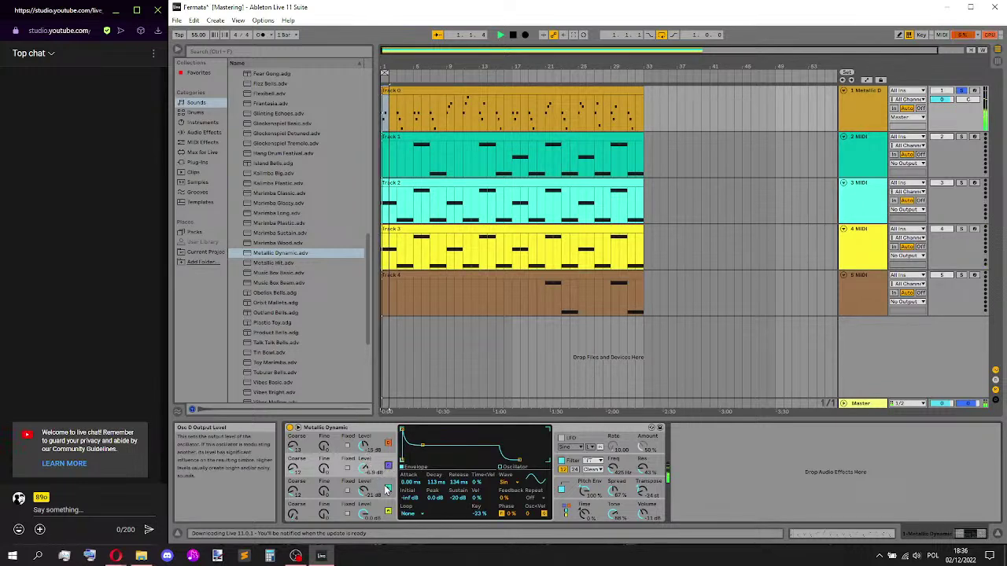
# - Raise the Metallic Dynamic instrument's volume to about -5.1 dB and stop playback
pyautogui.click(642, 508)
pyautogui.moveTo(641, 502); pyautogui.dragTo(641, 484)
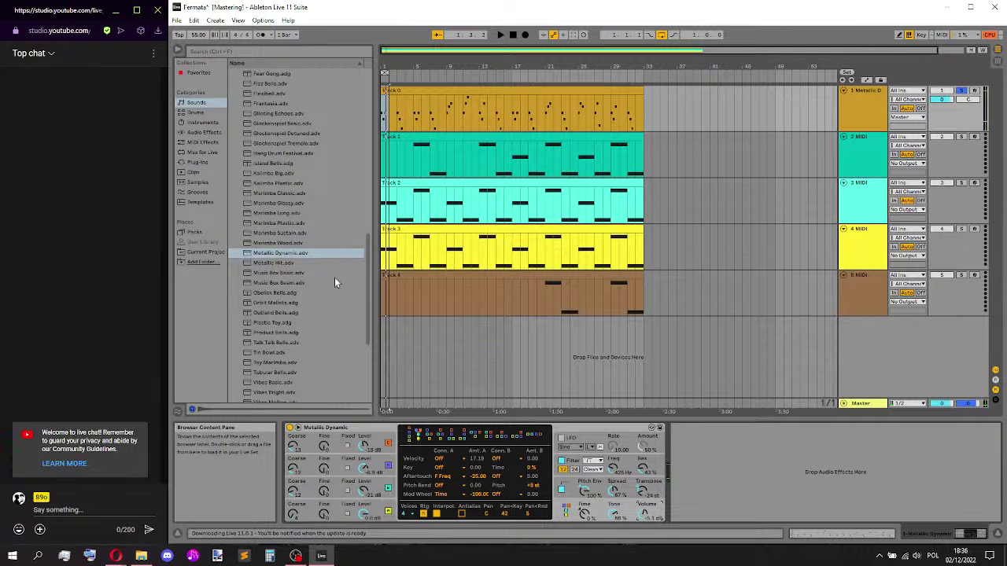
# - Preview Obelisk Bells, Orbit Mallets, Outland Bells and Plastic Toy among the Mallets sounds
pyautogui.scroll(-3, 330, 306)
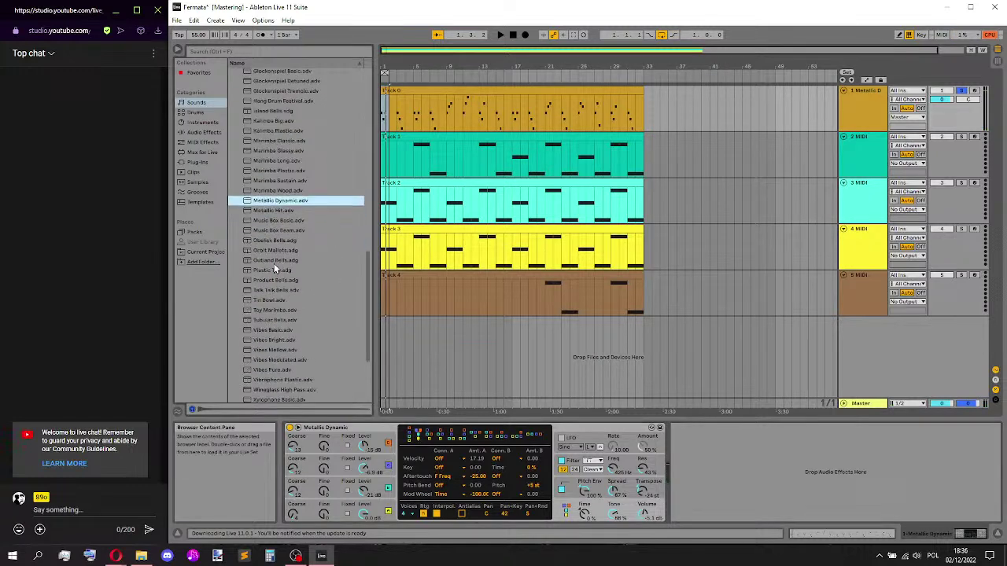
pyautogui.scroll(-1, 274, 268)
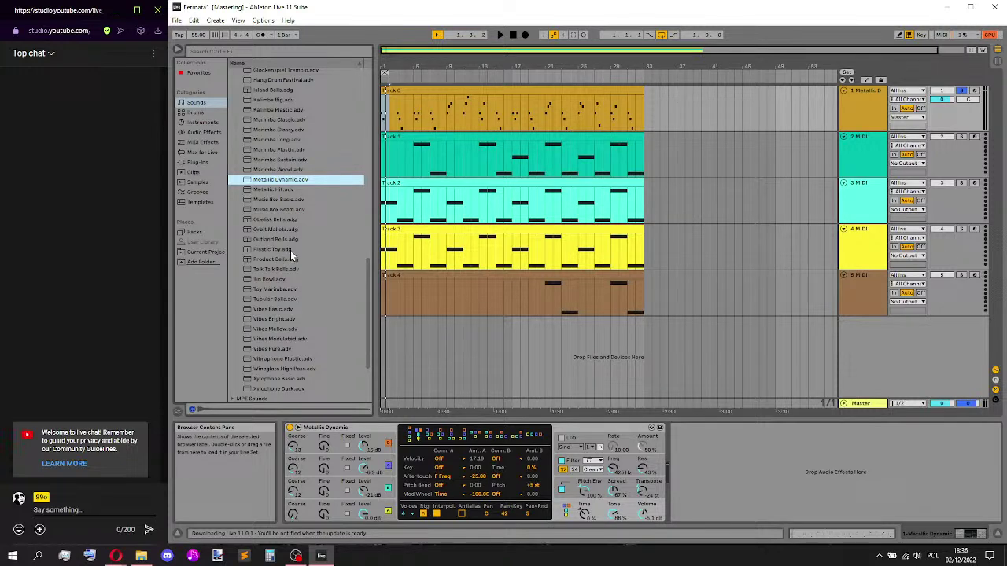
pyautogui.click(280, 220)
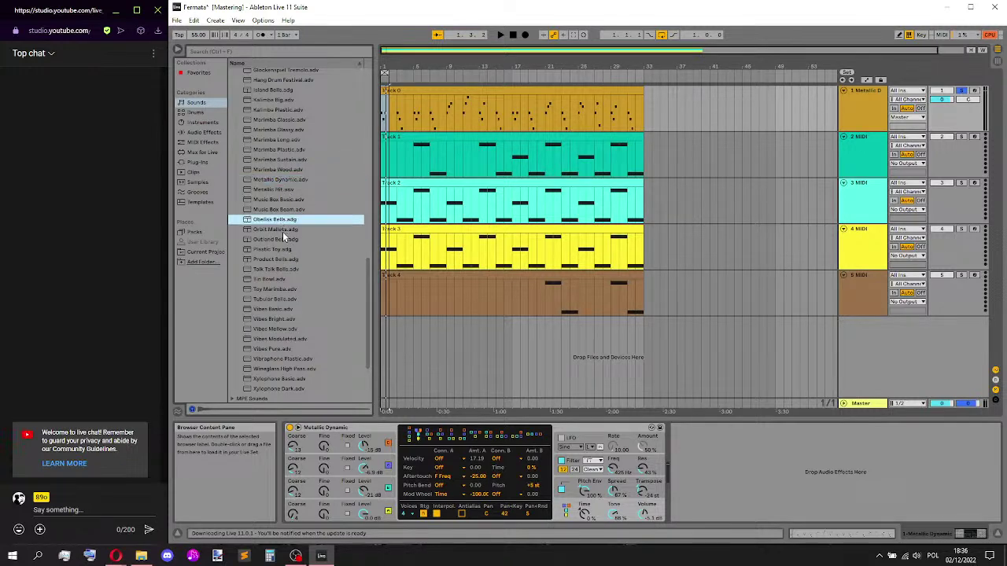
pyautogui.click(289, 229)
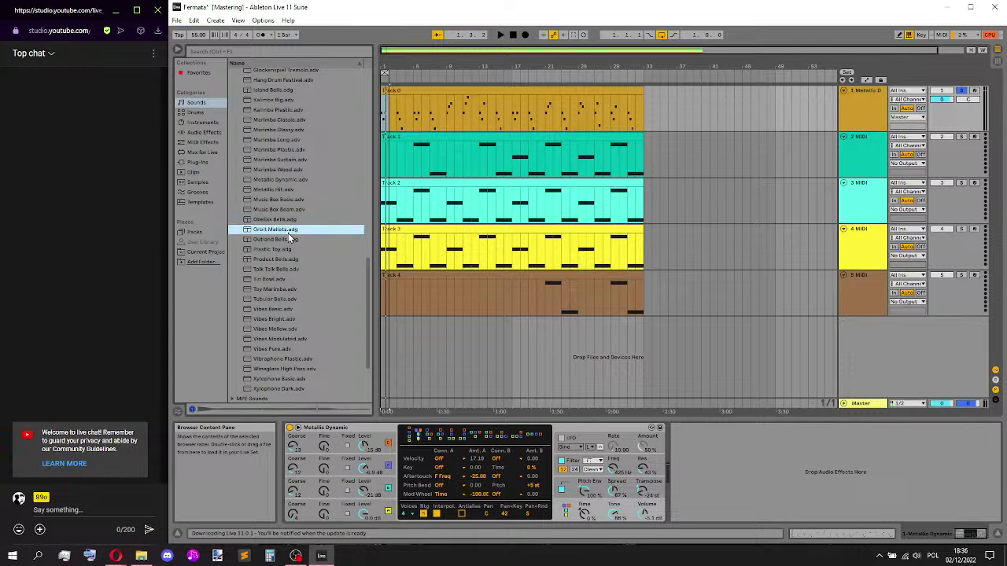
pyautogui.click(288, 239)
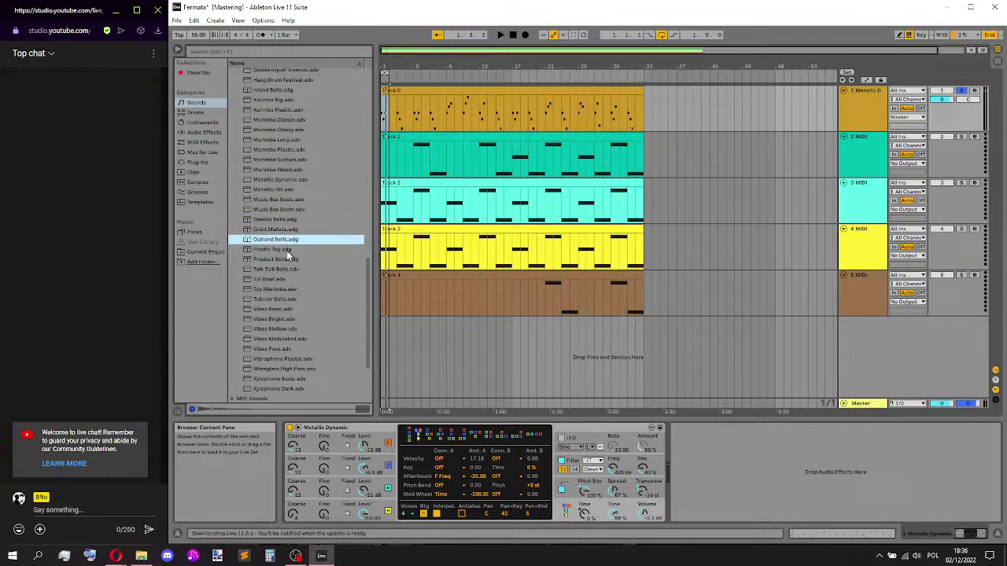
pyautogui.click(287, 251)
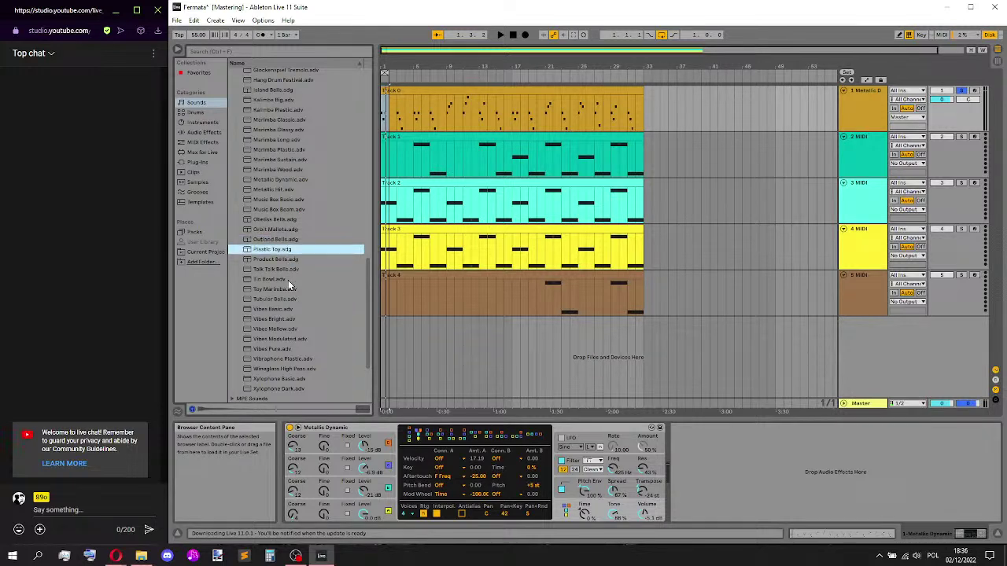
# - Preview Talk Talk Bells, Tin Bowl, Toy Marimba, Tubular Bells, Vibes Basic and Vibes Bright among the Mallets sounds
pyautogui.click(287, 272)
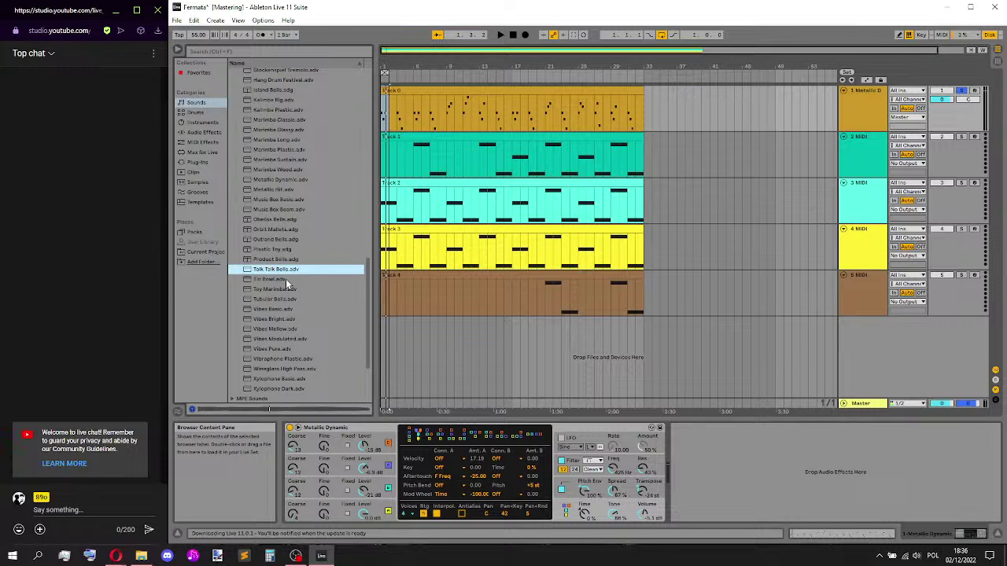
pyautogui.click(286, 278)
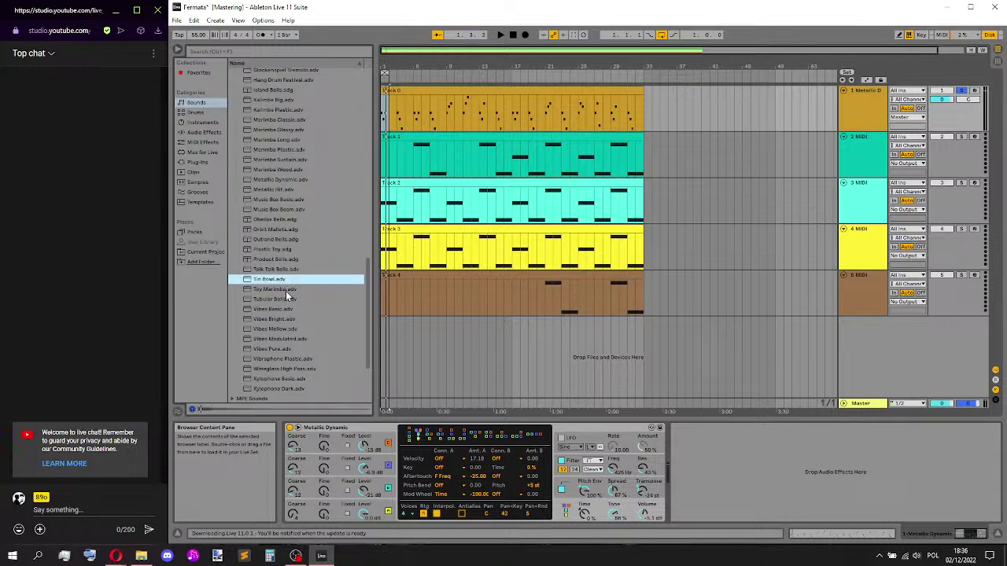
pyautogui.click(286, 291)
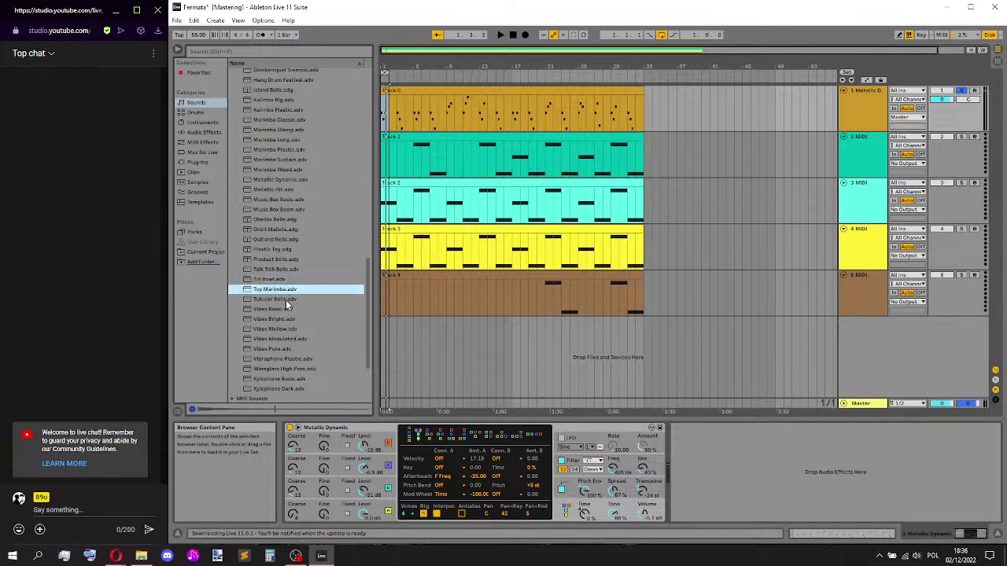
pyautogui.click(286, 299)
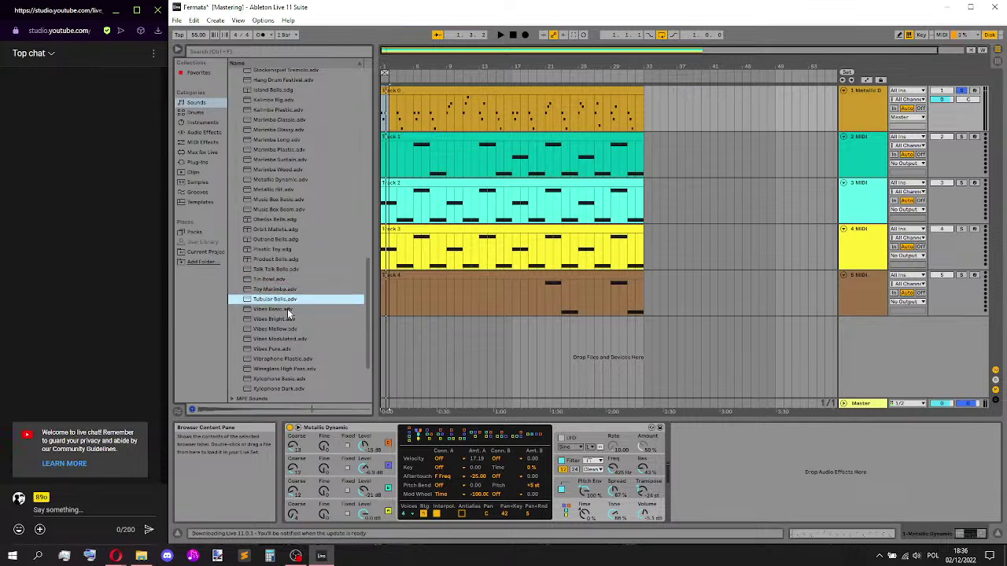
pyautogui.click(287, 309)
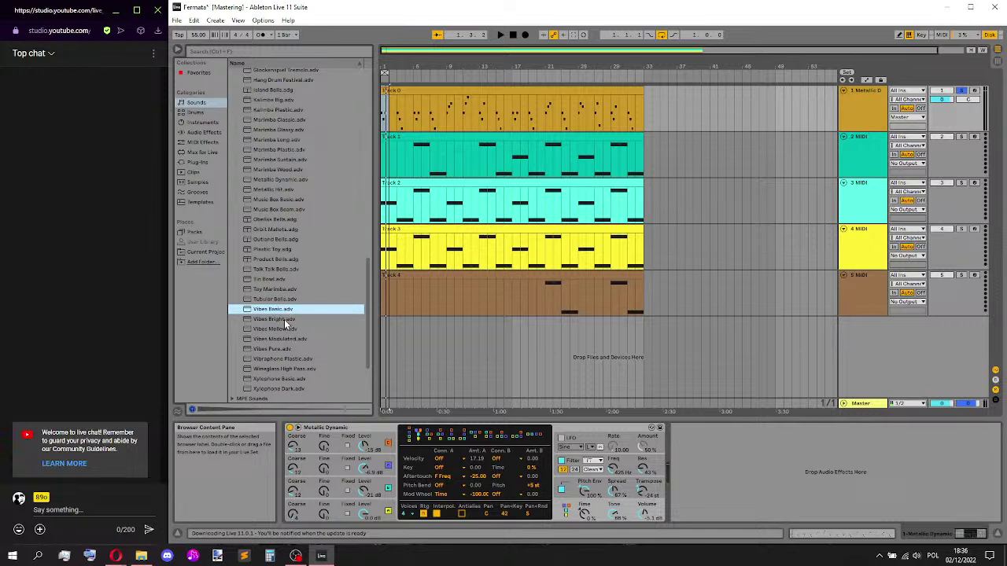
pyautogui.click(284, 320)
pyautogui.click(279, 309)
# - Load Vibes Mellow onto the first track in place of Metallic Dynamic, play the loop and raise its volume to about -2.3 dB
pyautogui.click(280, 330)
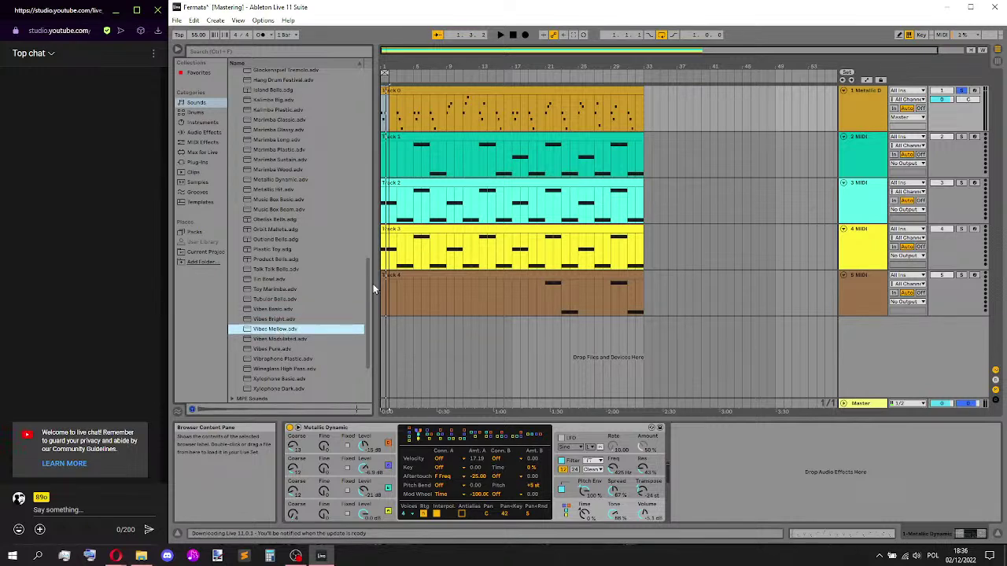
pyautogui.press('Return')
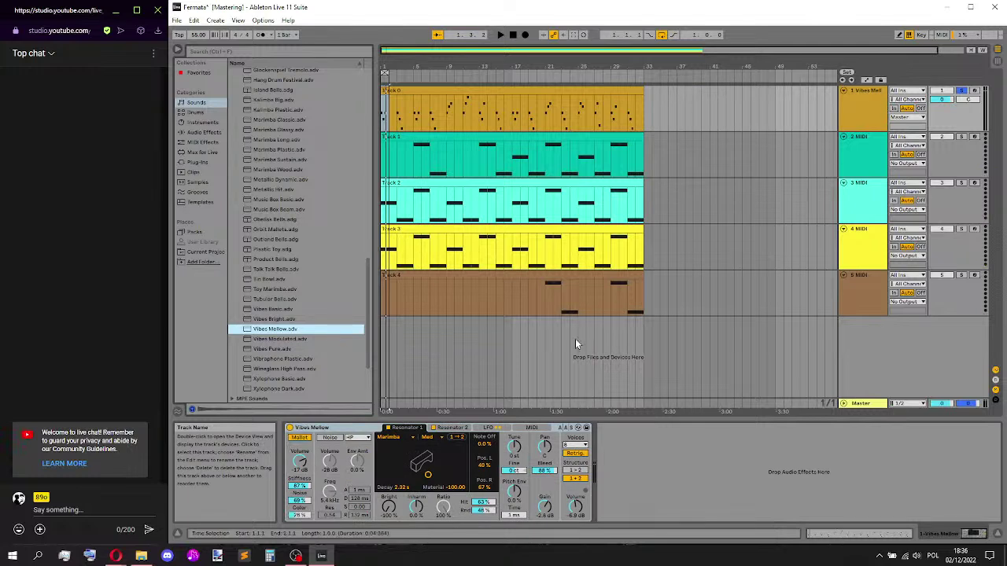
pyautogui.click(575, 506)
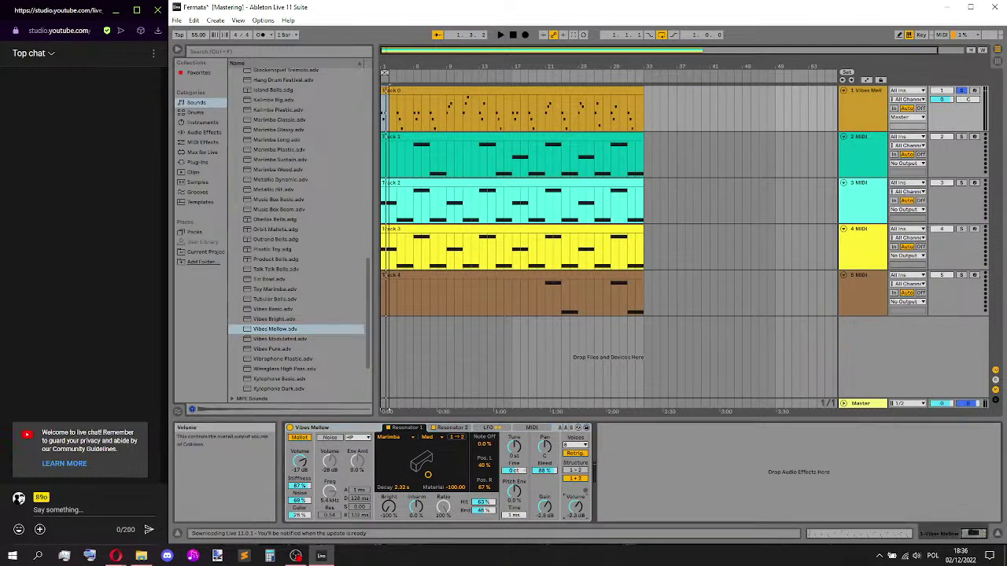
pyautogui.press('space')
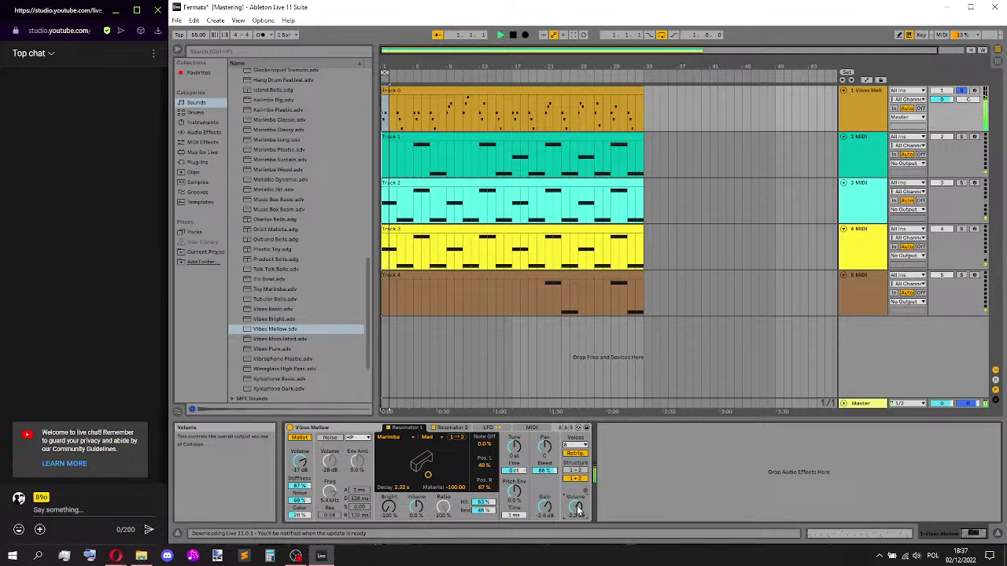
pyautogui.moveTo(576, 505); pyautogui.dragTo(576, 500)
# - Search the audio effects for "chorus" and add Chorus-Ensemble after Vibes Mellow on the first track
pyautogui.click(204, 132)
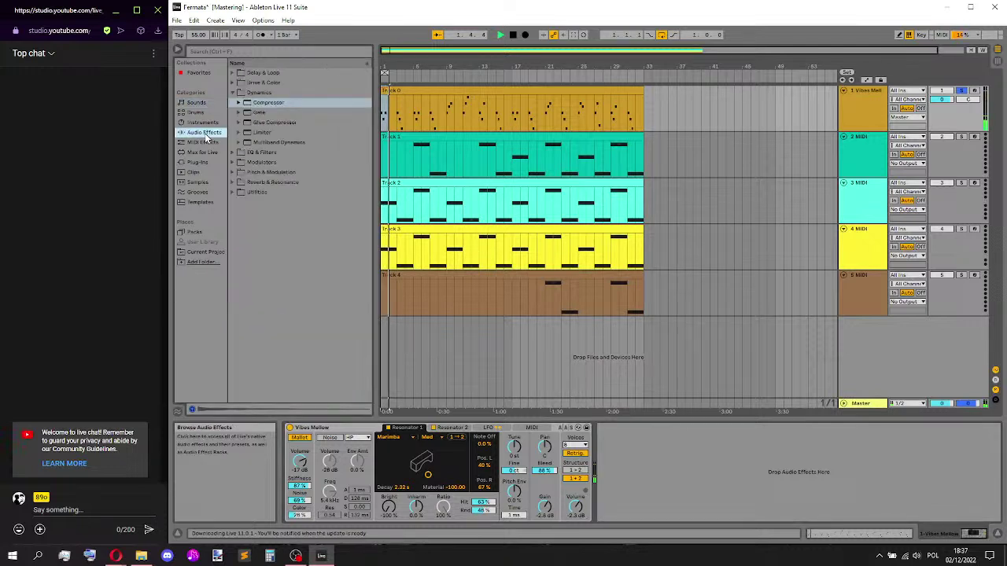
pyautogui.click(251, 92)
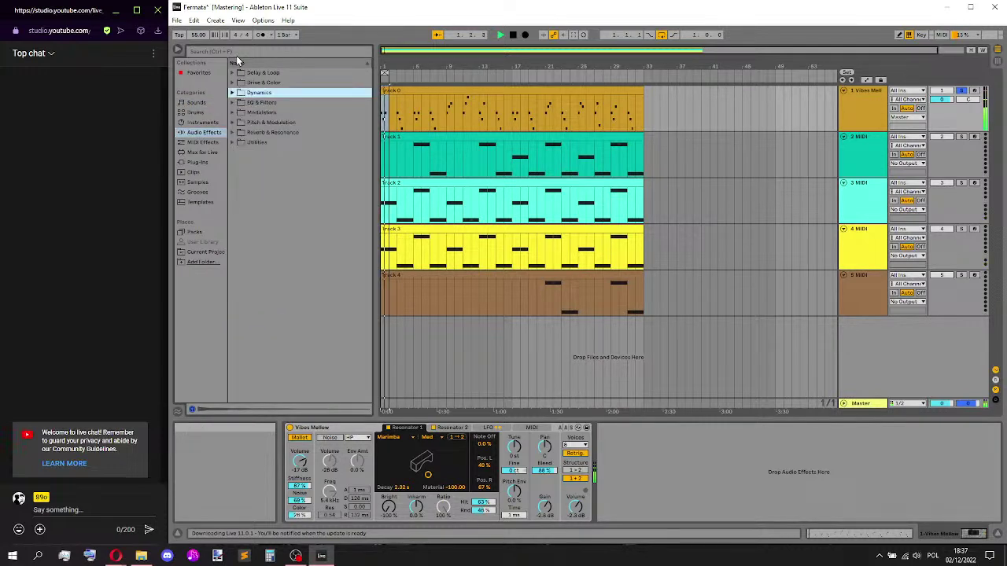
pyautogui.click(227, 52)
pyautogui.write('chorus')
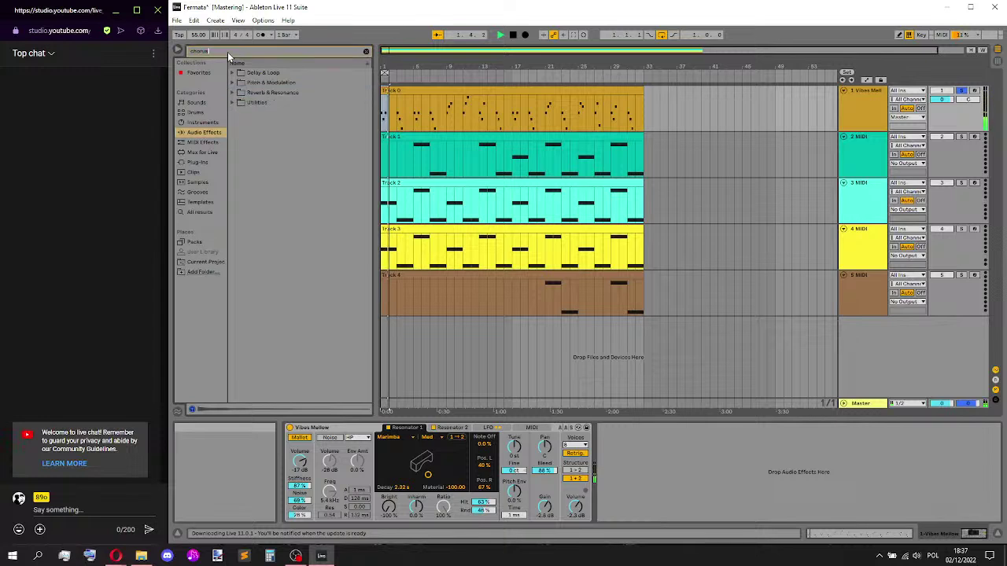
pyautogui.click(231, 71)
pyautogui.click(231, 84)
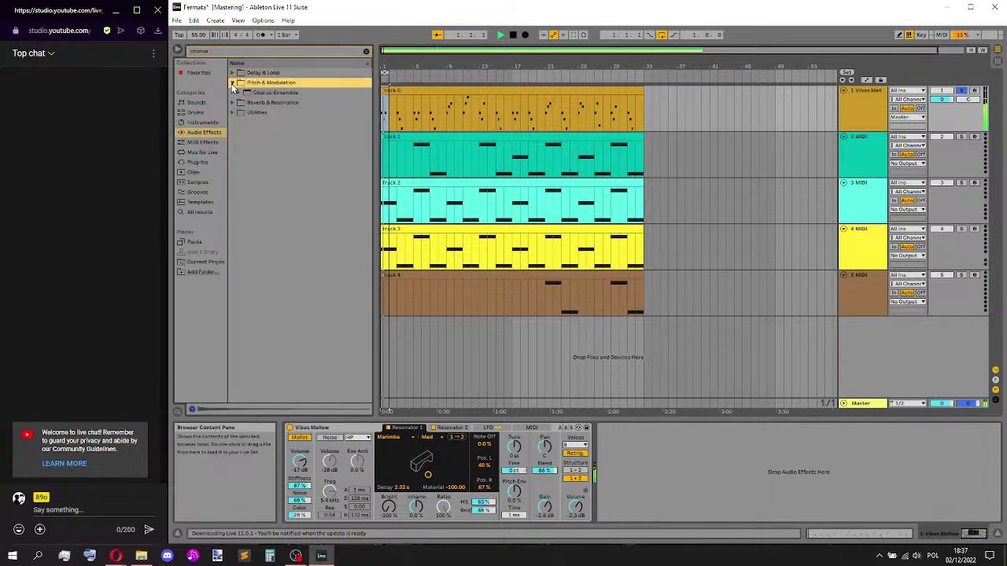
pyautogui.click(236, 92)
pyautogui.click(236, 92)
pyautogui.click(231, 102)
pyautogui.click(231, 103)
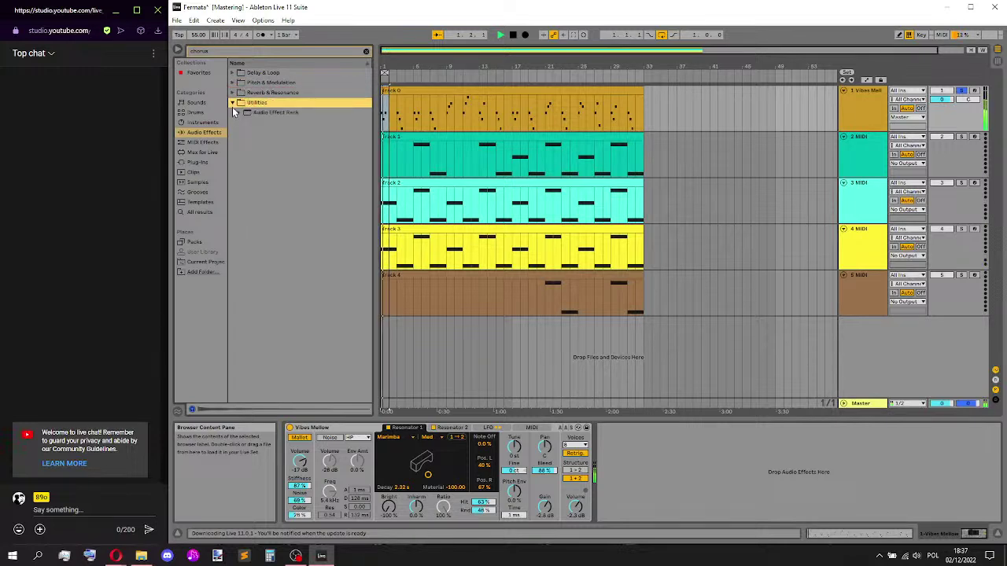
pyautogui.click(232, 83)
pyautogui.click(260, 92)
pyautogui.moveTo(259, 92); pyautogui.dragTo(667, 477)
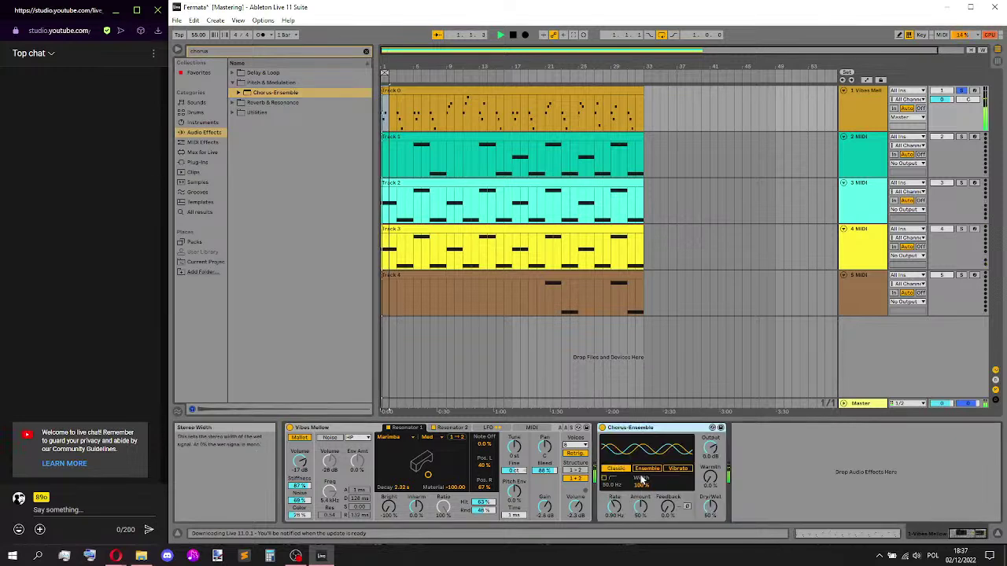
# - Switch Chorus-Ensemble to Ensemble mode and raise its output gain while the loop plays
pyautogui.click(650, 470)
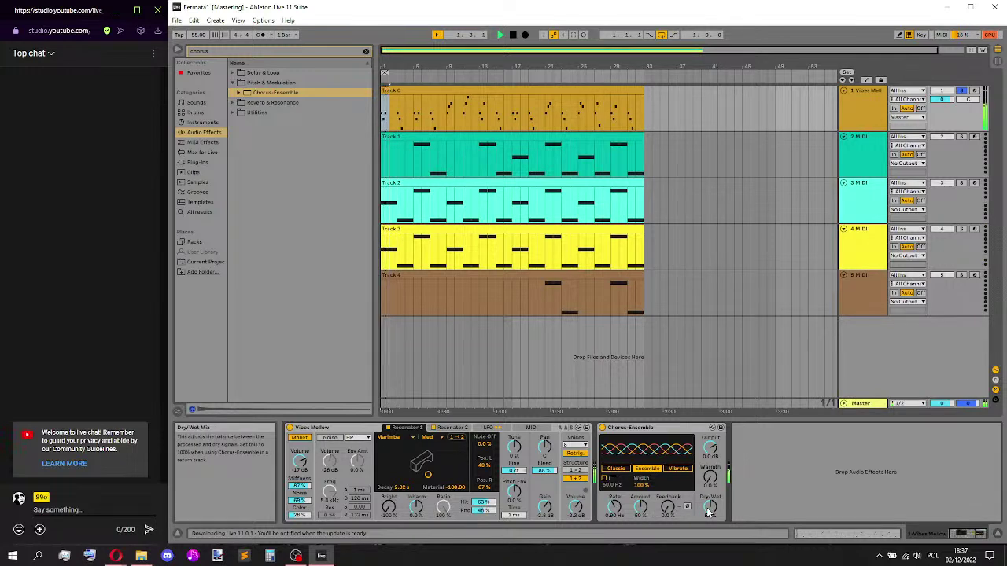
pyautogui.moveTo(711, 452); pyautogui.dragTo(711, 447)
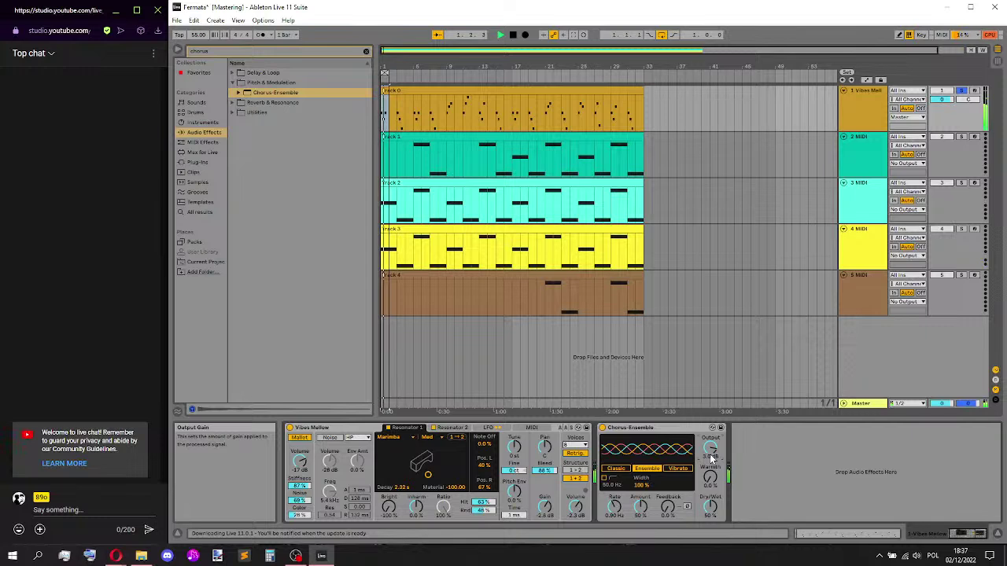
# - Stop playback and remove Chorus-Ensemble from the first track
pyautogui.press('space')
pyautogui.click(645, 427)
pyautogui.press('Delete')
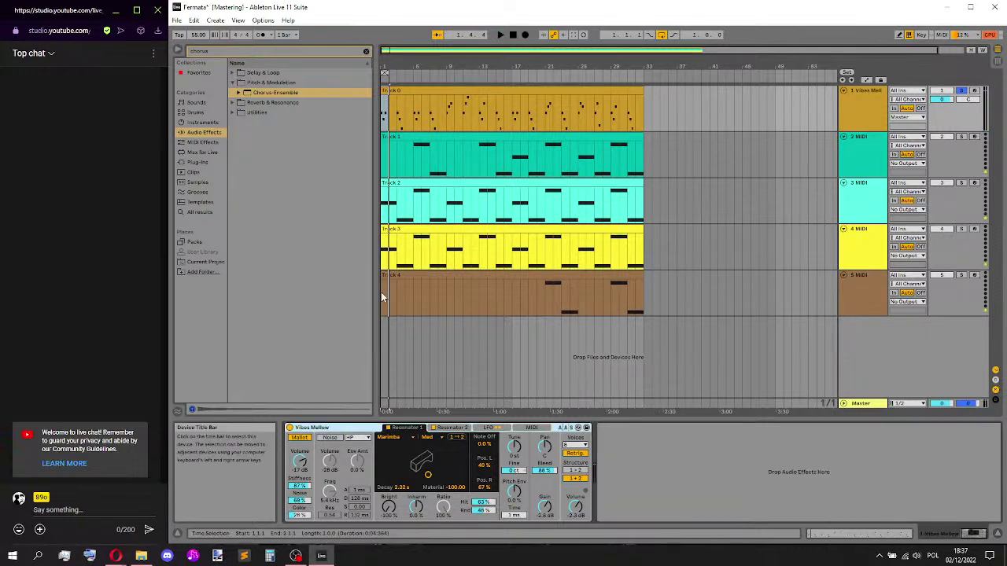
# - Clear the chorus search and preview Vibraphone Plastic, Wineglass High Pass, Xylophone Basic and Xylophone Dark among the Mallets sounds
pyautogui.click(196, 102)
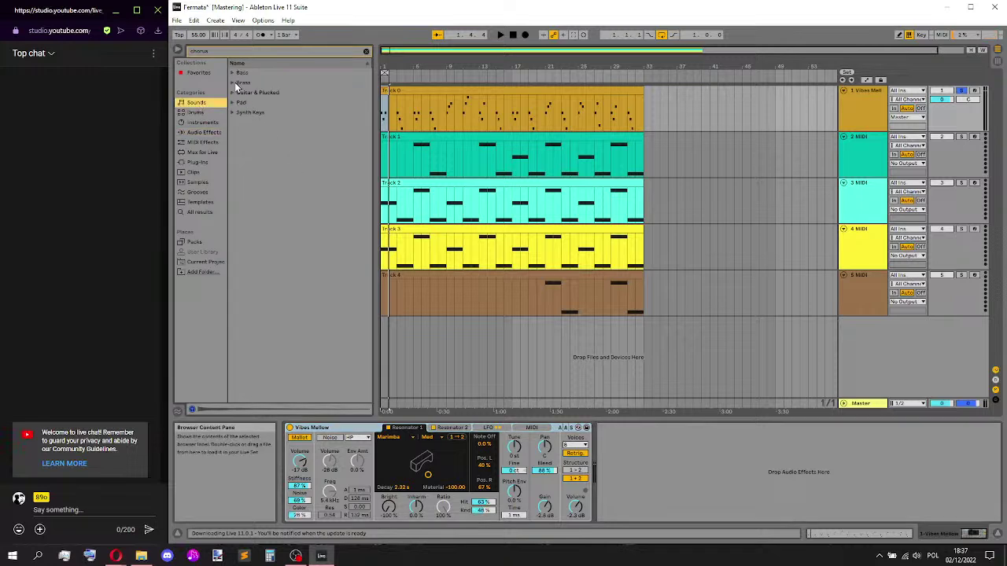
pyautogui.click(366, 50)
pyautogui.scroll(-3, 307, 260)
pyautogui.click(270, 286)
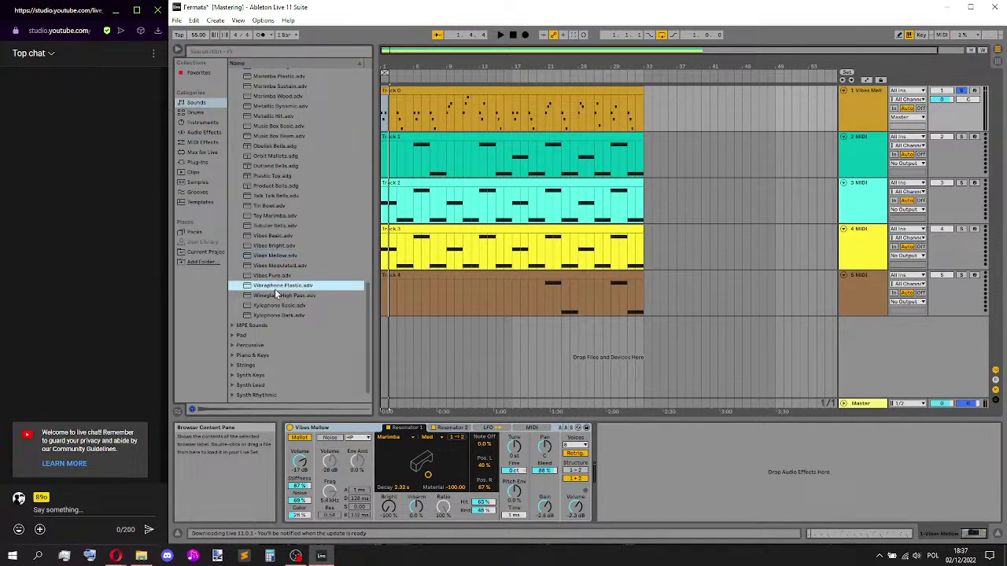
pyautogui.click(287, 296)
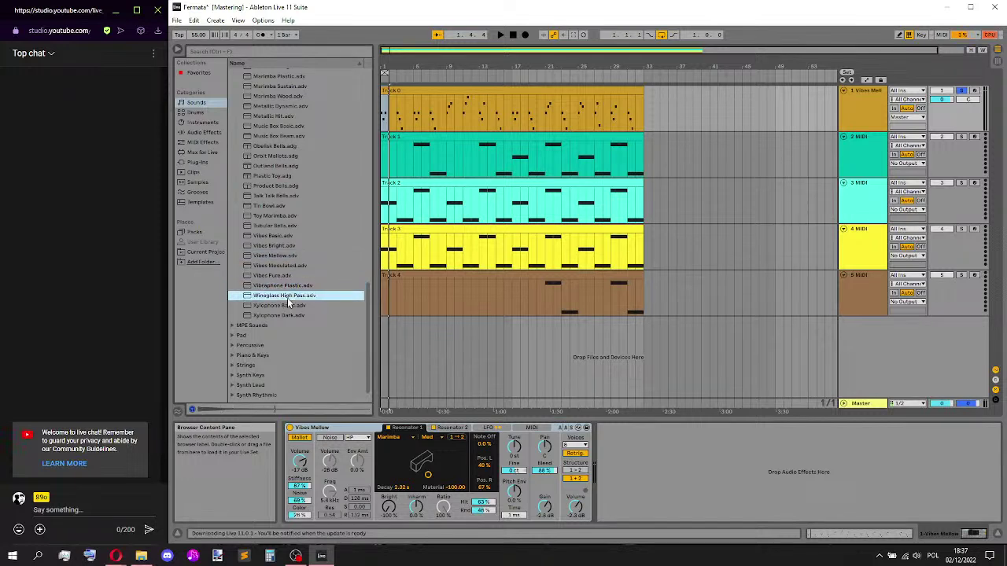
pyautogui.click(287, 306)
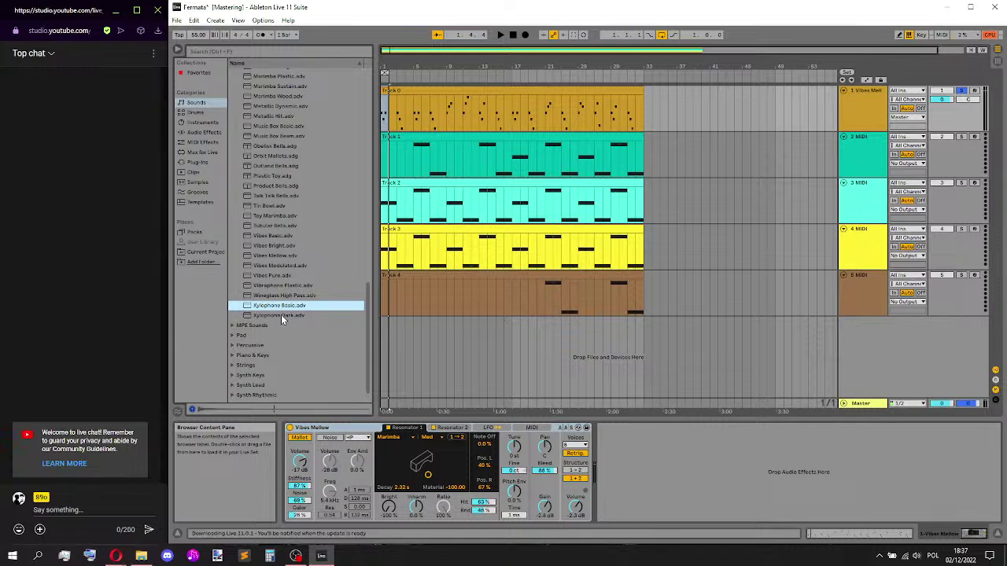
pyautogui.click(280, 314)
# - Replay the first track's opening with Vibes Mellow for comparison and stop playback
pyautogui.scroll(10, 305, 263)
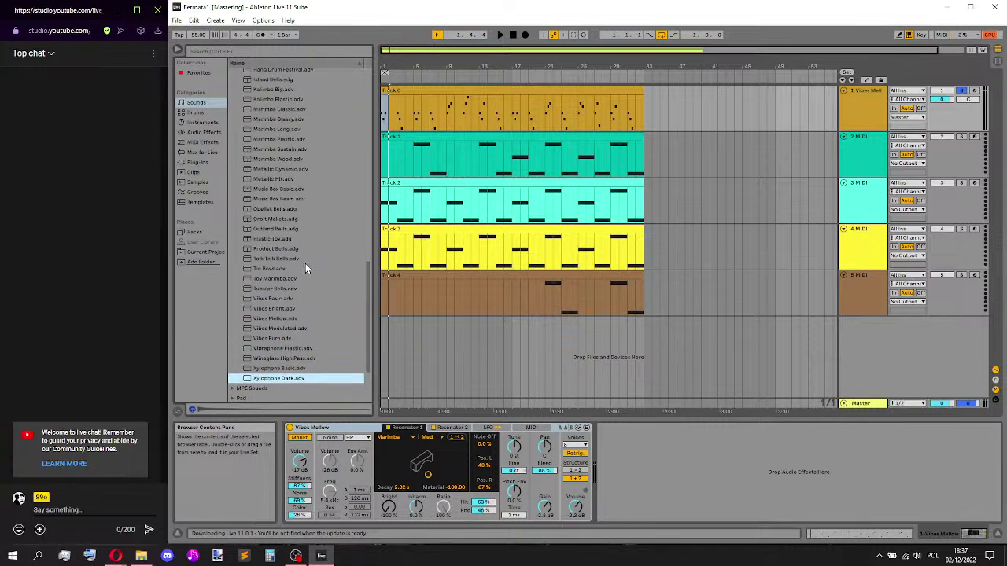
pyautogui.scroll(7, 378, 173)
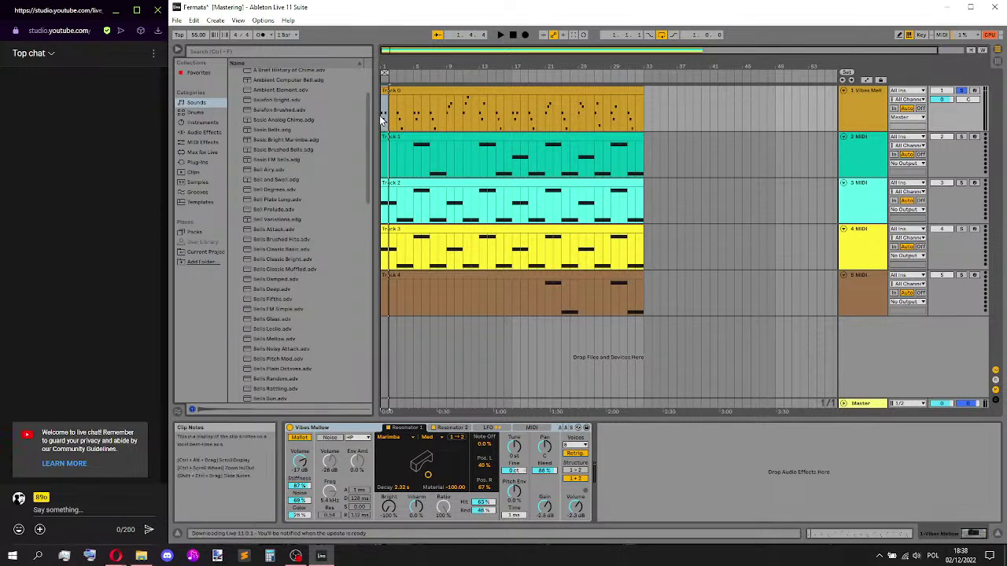
pyautogui.press('space')
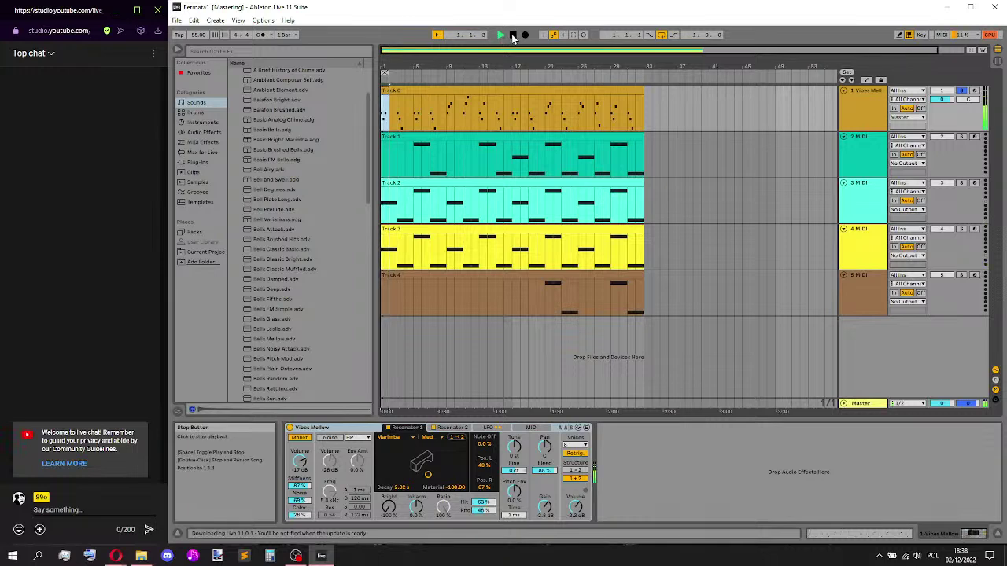
pyautogui.scroll(-5, 331, 228)
pyautogui.moveTo(364, 186); pyautogui.dragTo(366, 323)
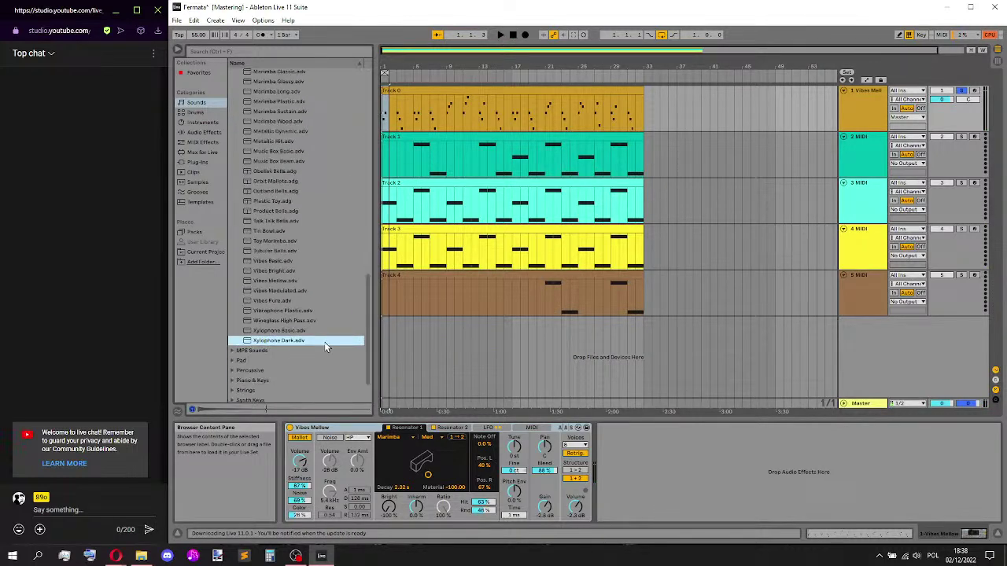
# - Preview Marimba Sustain, Marimba Classic, Glockenspiel Basic, Bells Sun and Bells Mellow among the Mallets sounds
pyautogui.scroll(5, 321, 317)
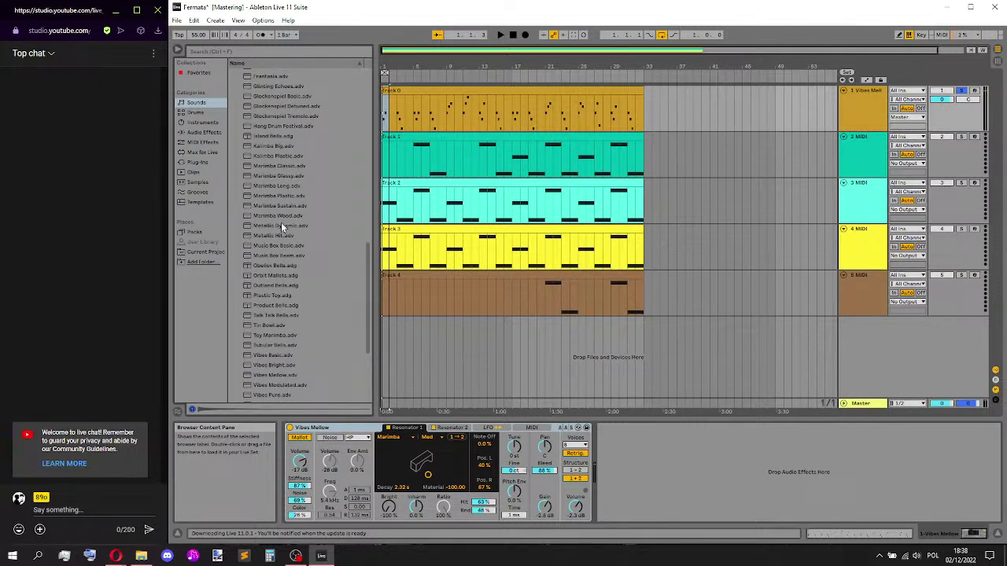
pyautogui.click(288, 205)
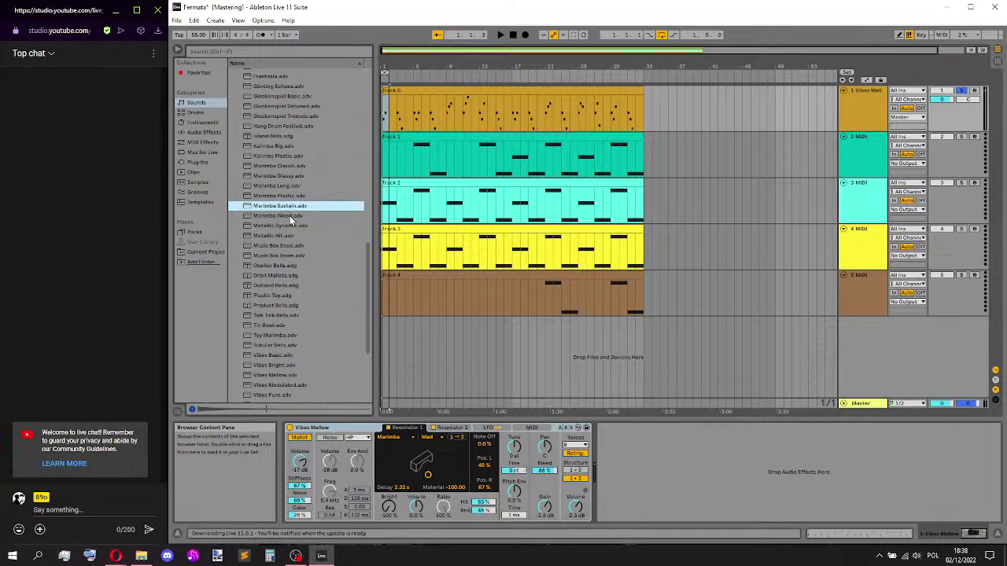
pyautogui.scroll(2, 288, 206)
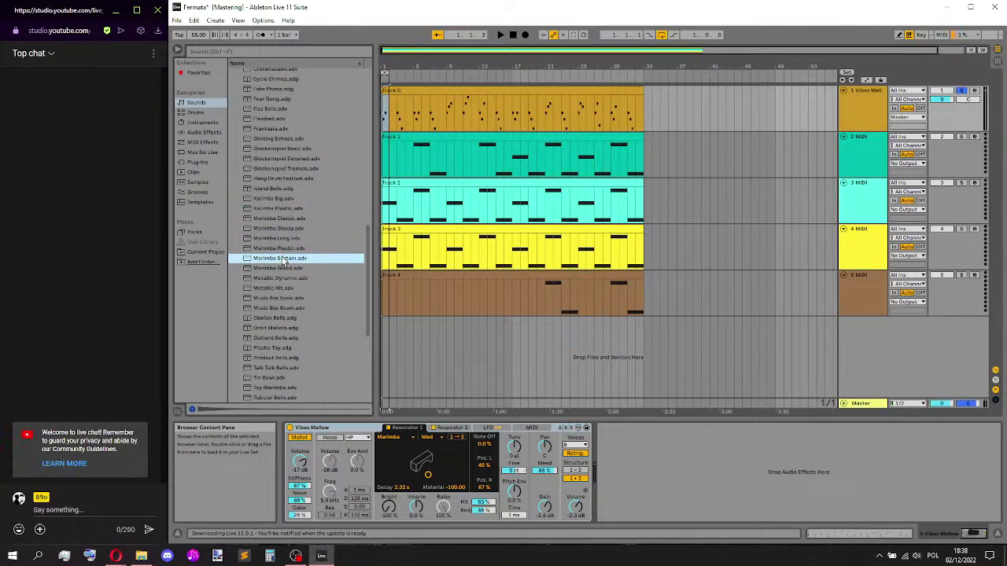
pyautogui.click(283, 218)
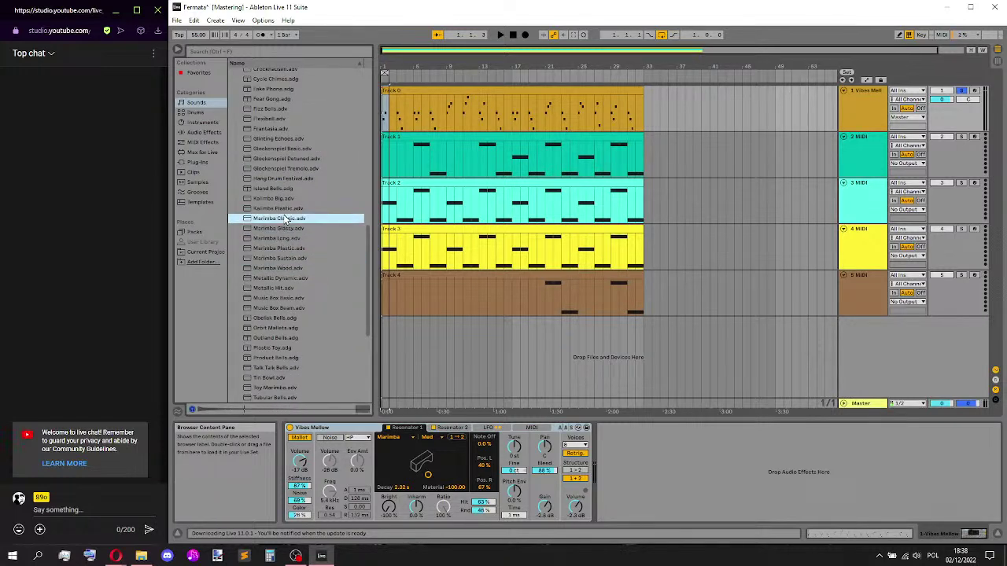
pyautogui.scroll(1, 286, 221)
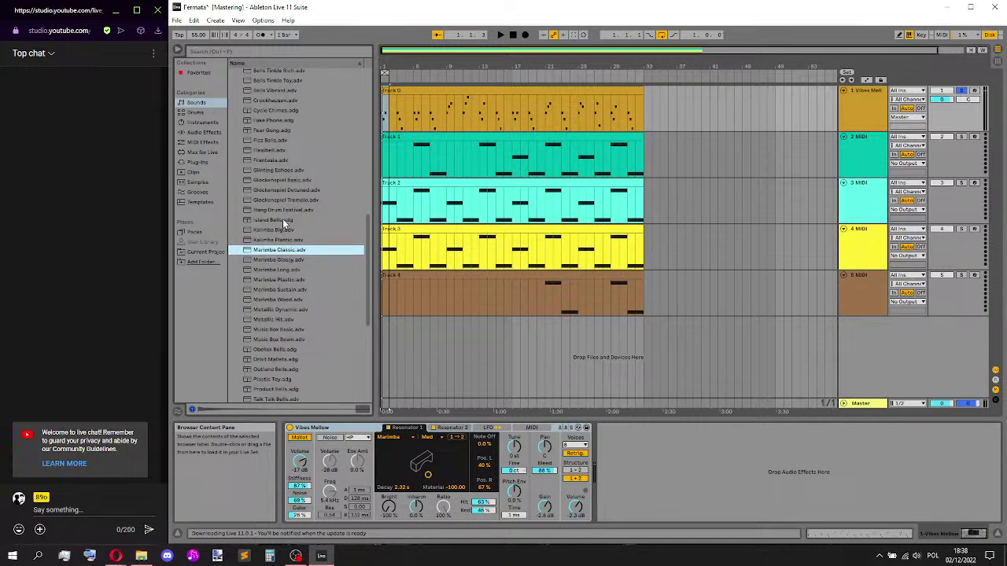
pyautogui.click(291, 180)
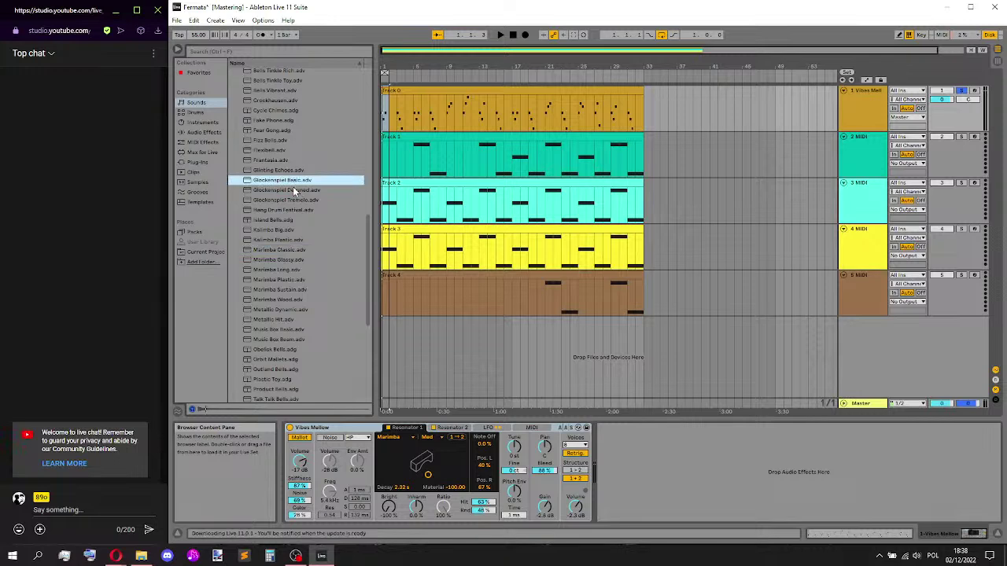
pyautogui.scroll(5, 298, 211)
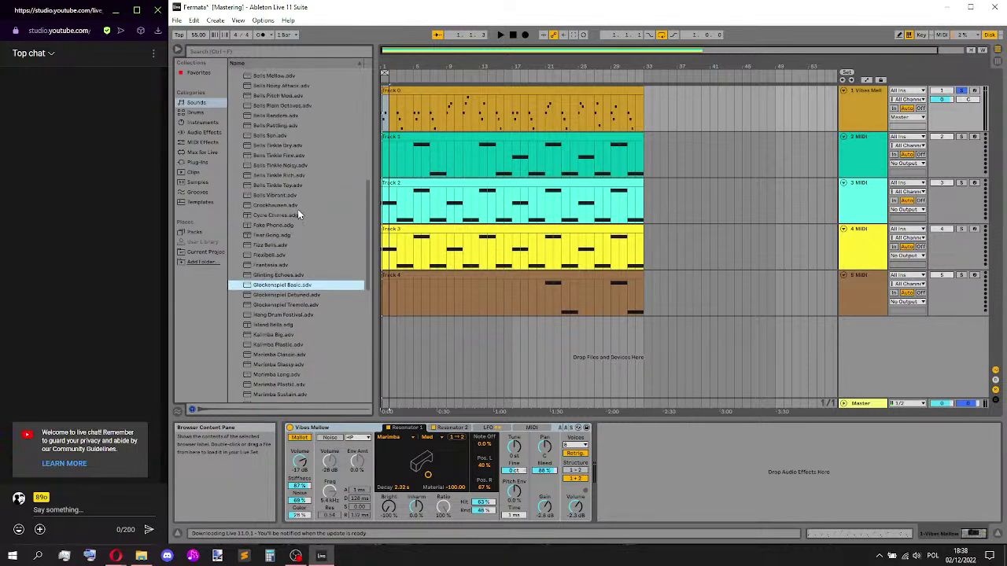
pyautogui.click(295, 210)
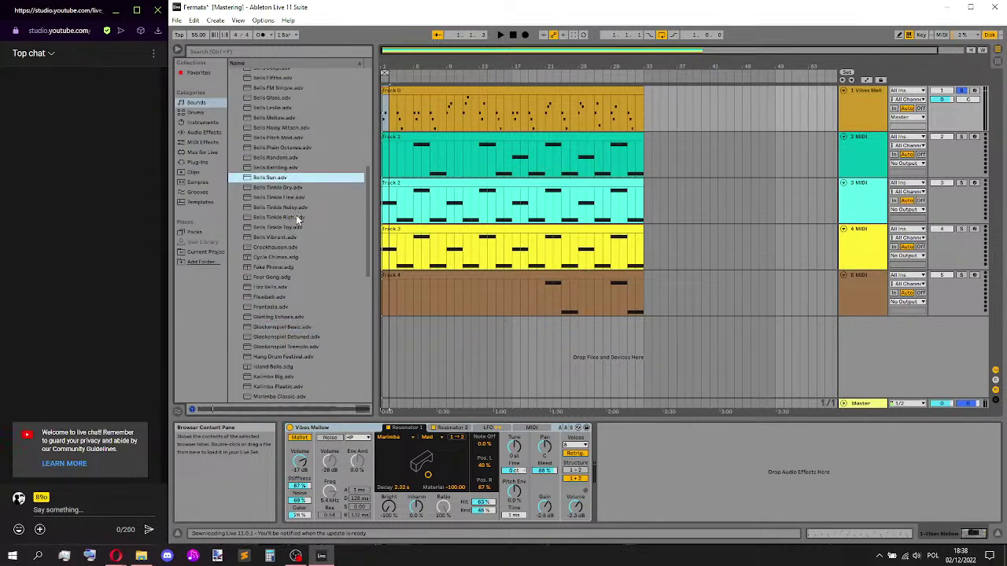
pyautogui.scroll(2, 293, 208)
pyautogui.click(282, 180)
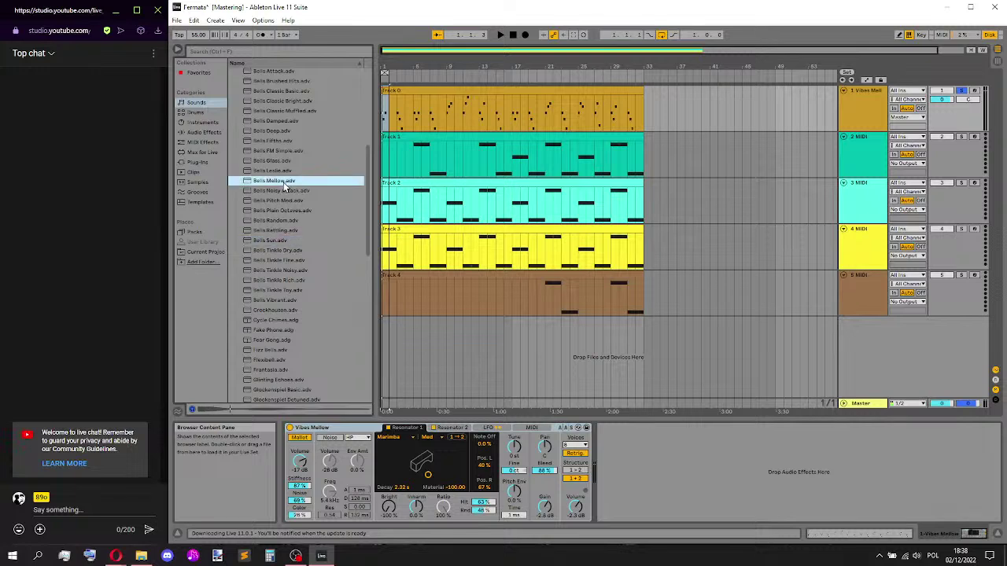
# - Preview Bells Leslie, Bells Glass, Bells Deep and Bells Fifths, and load Bells FM Simple onto the first track
pyautogui.click(277, 171)
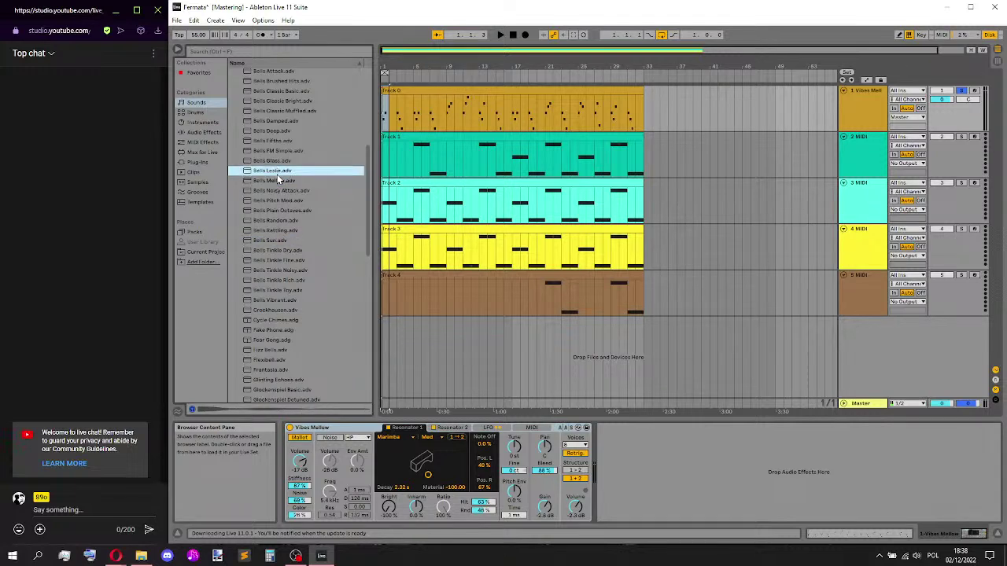
pyautogui.click(288, 161)
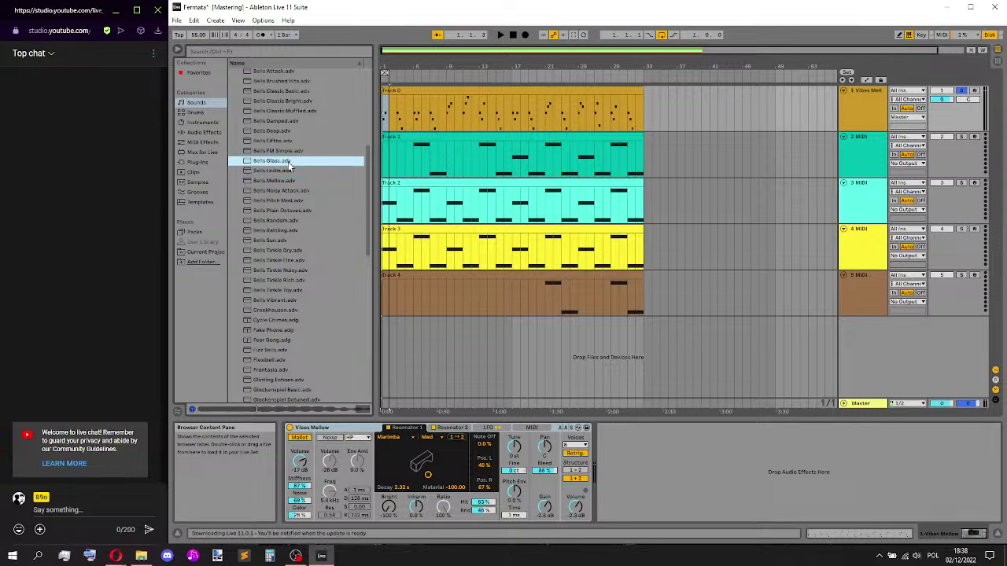
pyautogui.scroll(1, 288, 159)
pyautogui.click(289, 151)
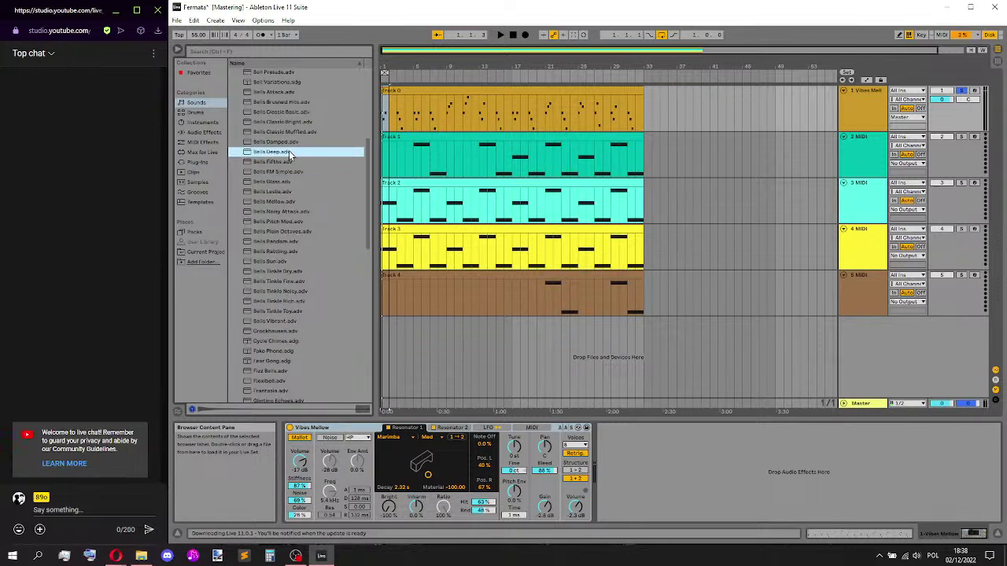
pyautogui.click(290, 162)
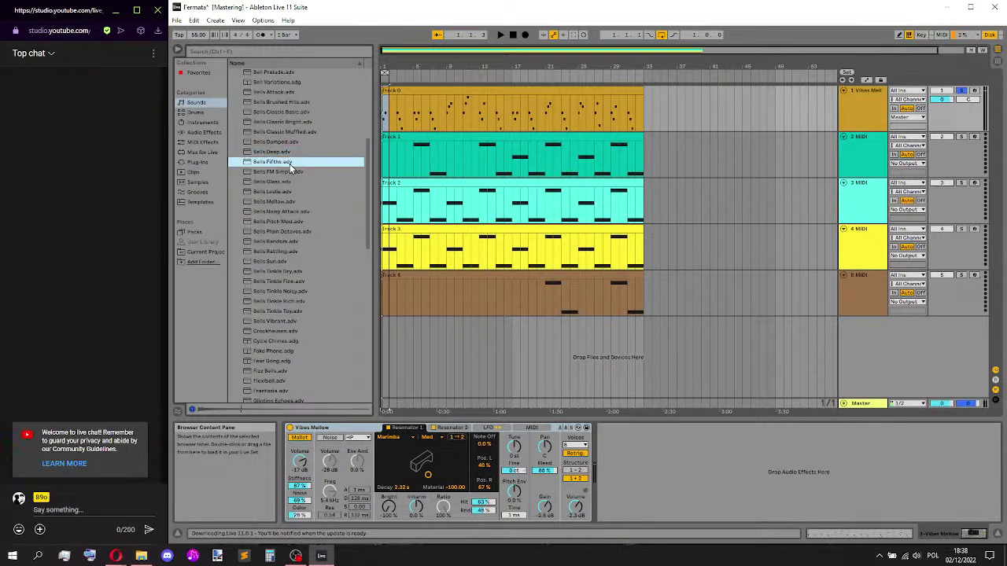
pyautogui.click(293, 172)
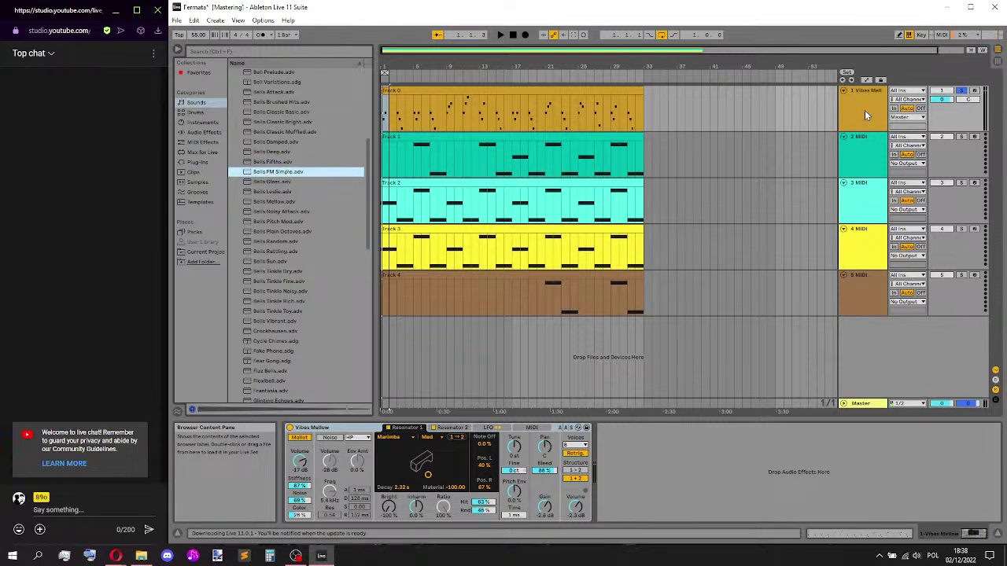
pyautogui.press('Return')
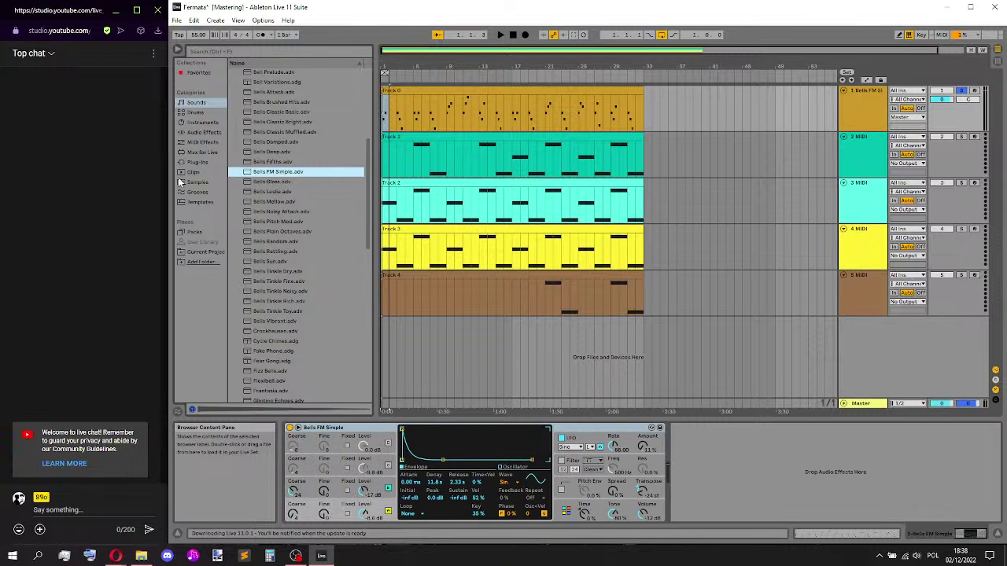
# - Add the Large Dark Space preset from Hybrid Reverb's Space presets to the first track after Bells FM Simple
pyautogui.click(201, 132)
pyautogui.click(233, 171)
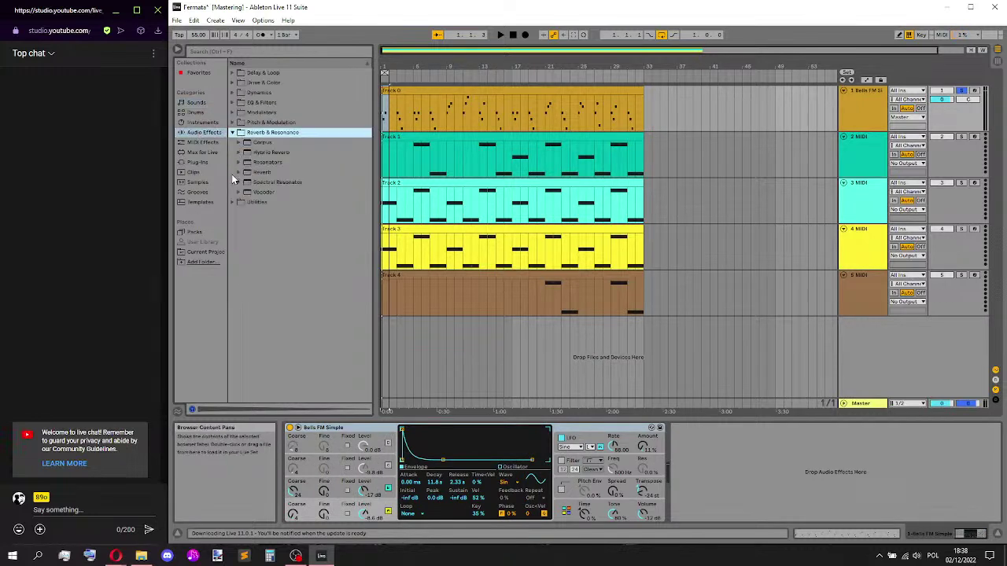
pyautogui.click(269, 153)
pyautogui.click(240, 152)
pyautogui.click(246, 192)
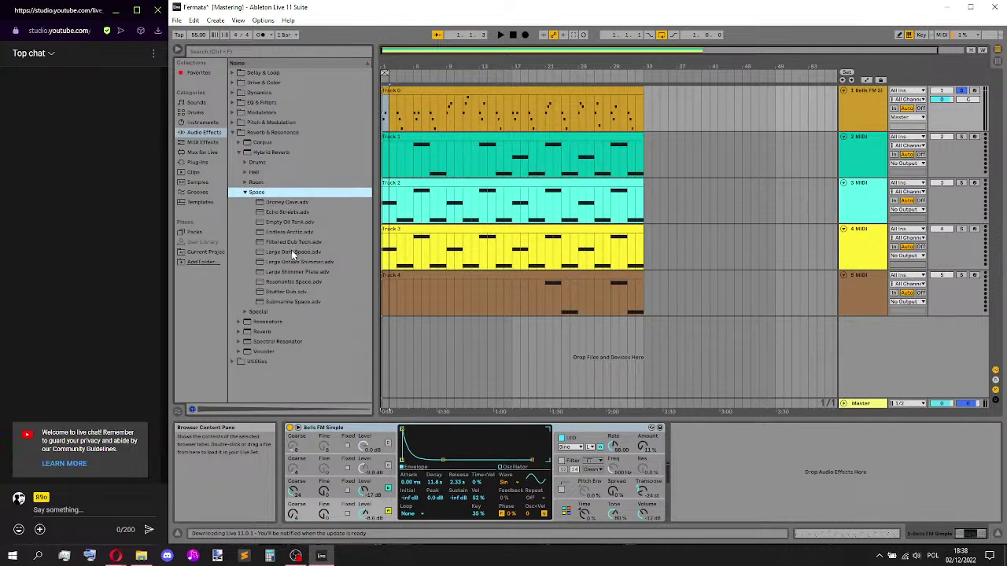
pyautogui.moveTo(299, 253)
pyautogui.mouseDown()
pyautogui.moveTo(514, 364)
pyautogui.moveTo(752, 517)
pyautogui.mouseUp()
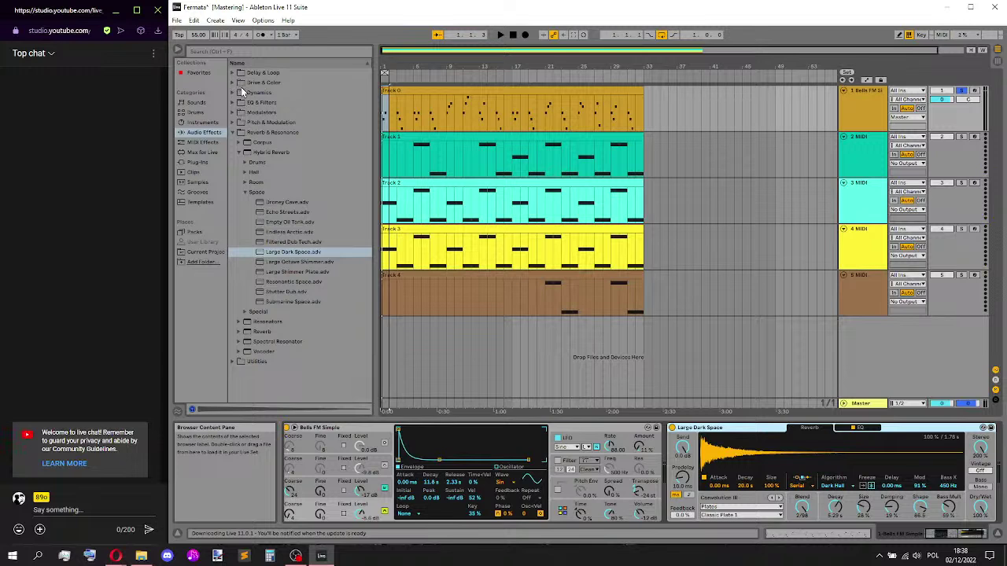
pyautogui.click(233, 132)
# - Set the Dry/Wet of Large Dark Space to 27% while playing the first track's opening, and stop playback
pyautogui.click(501, 35)
pyautogui.click(512, 35)
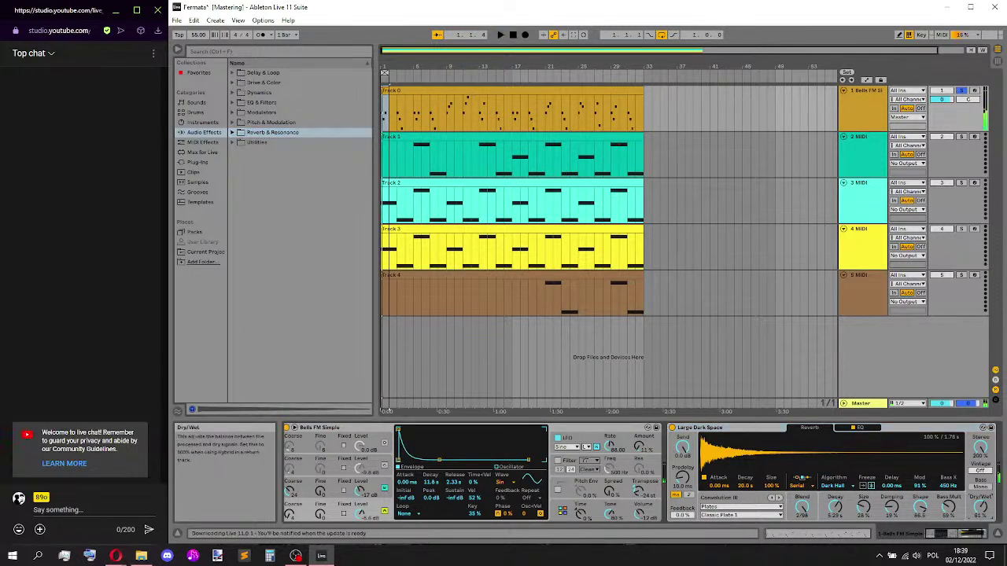
pyautogui.click(500, 34)
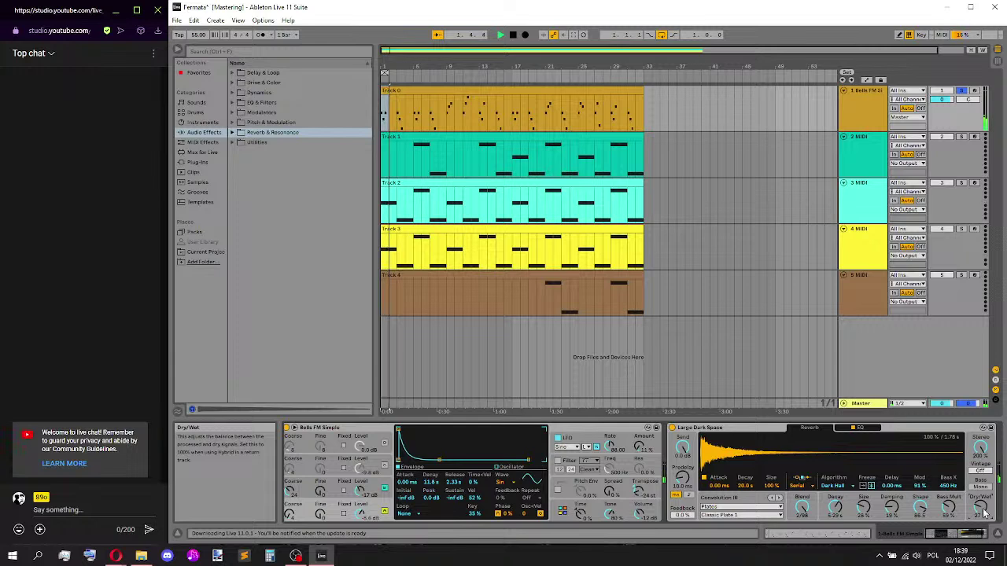
pyautogui.click(512, 37)
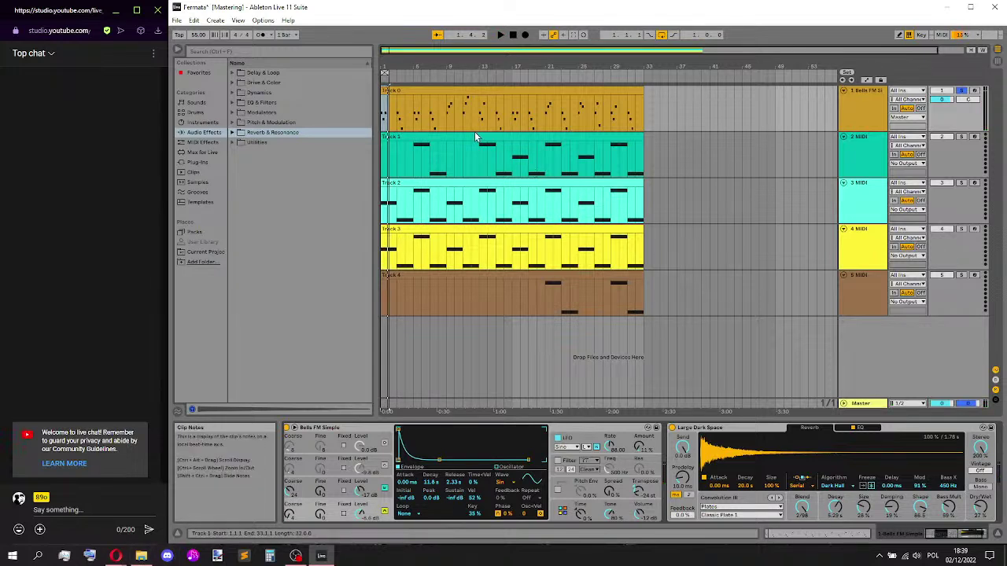
# - Play the first track from bar 9 to hear the notes with the reverb, and stop playback
pyautogui.click(450, 111)
pyautogui.press('space')
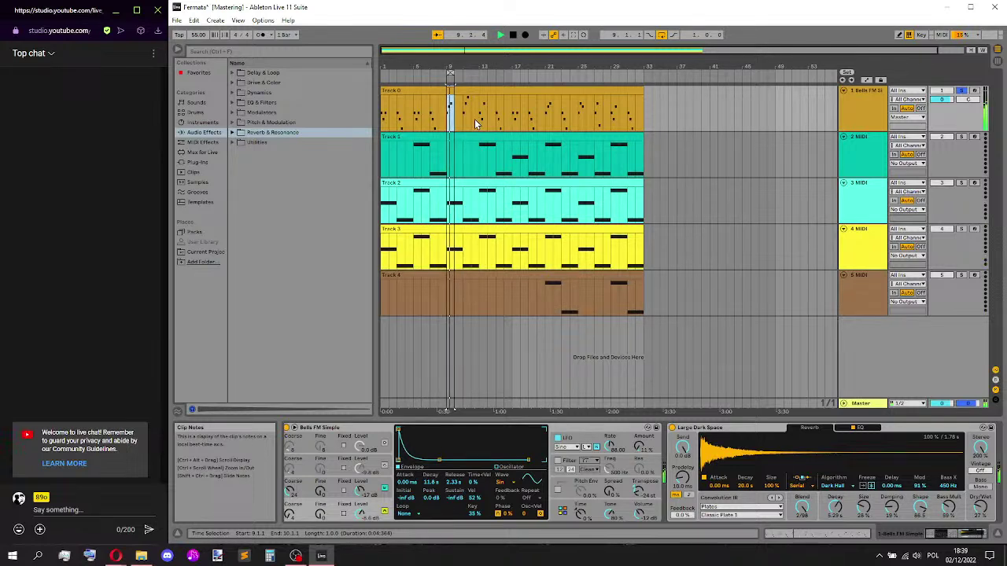
pyautogui.press('space')
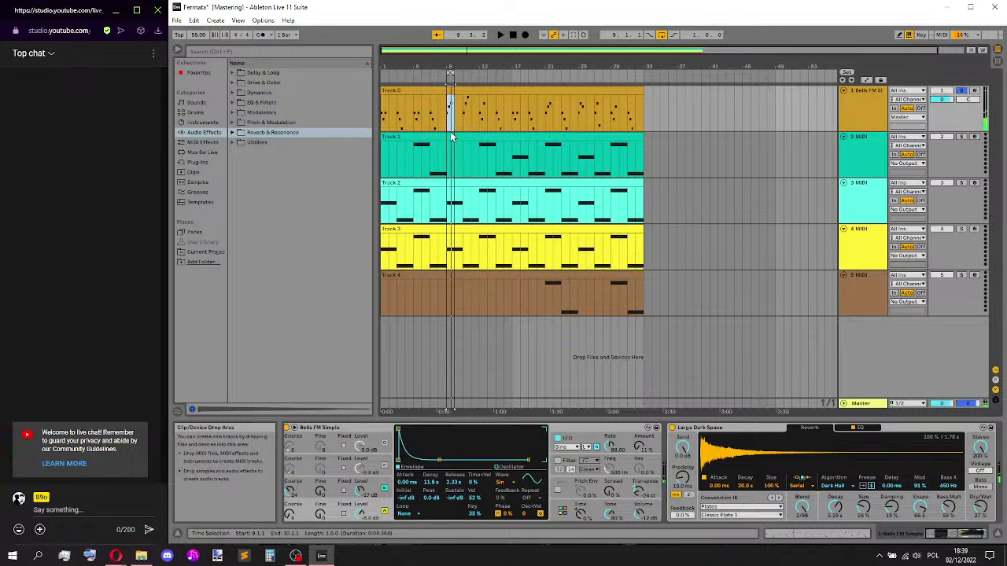
# - Check the live stream's page in YouTube Studio in the browser and return to Ableton Live
pyautogui.click(295, 556)
pyautogui.click(296, 556)
pyautogui.moveTo(114, 557)
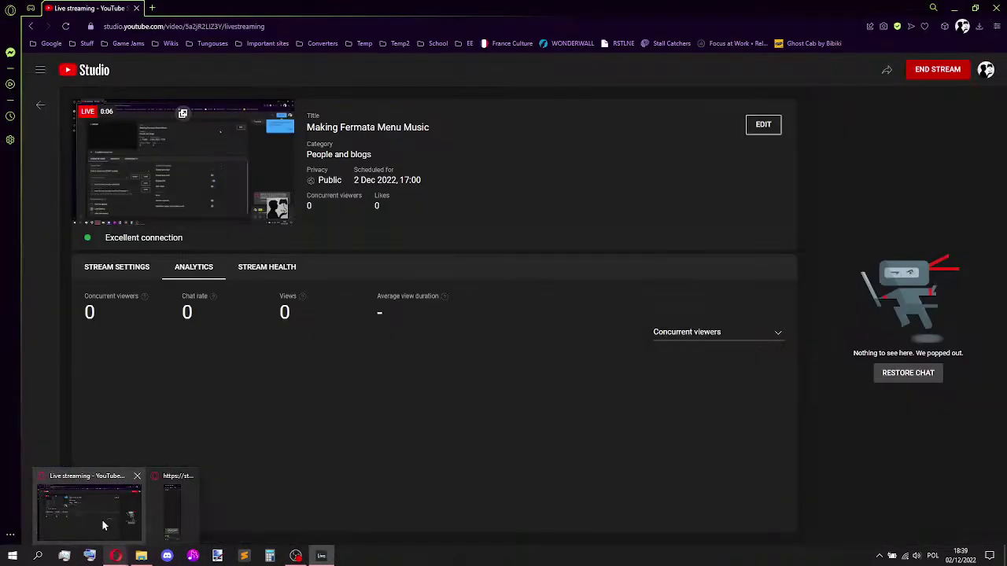
pyautogui.click(102, 520)
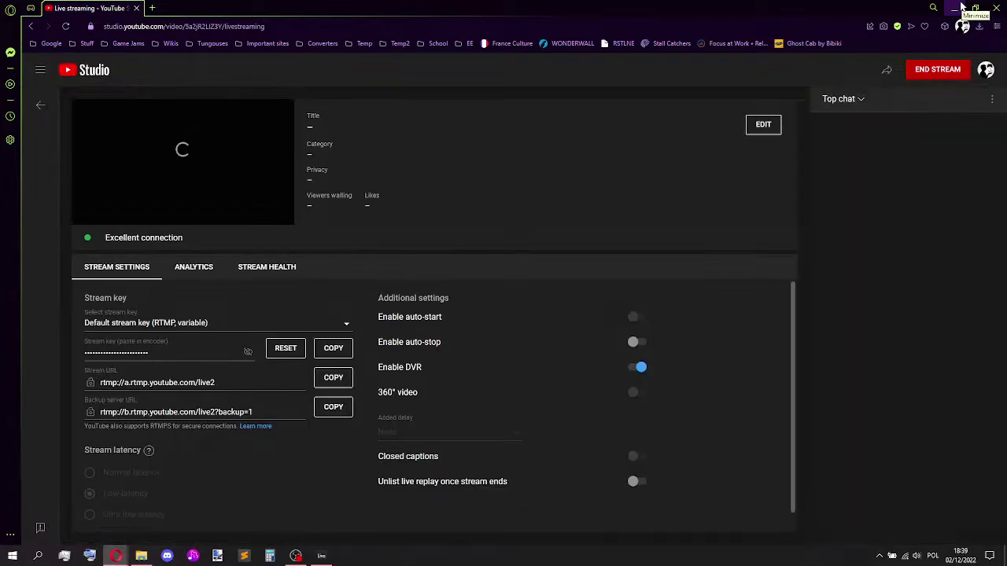
pyautogui.click(961, 6)
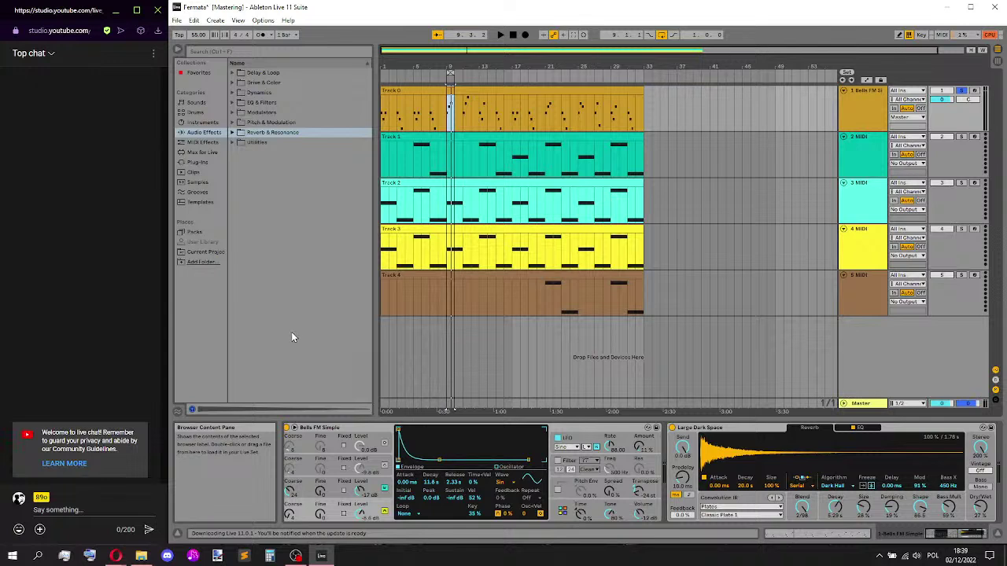
# - Save the Live Set and preview Bells FM Simple again among the Sounds
pyautogui.hotkey('ctrl', 's')
pyautogui.click(450, 103)
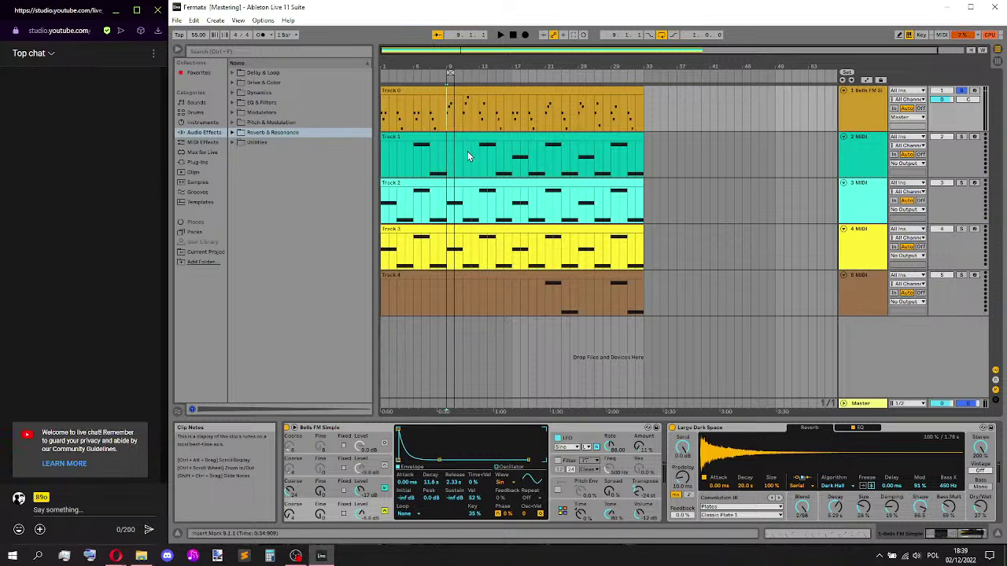
pyautogui.click(195, 104)
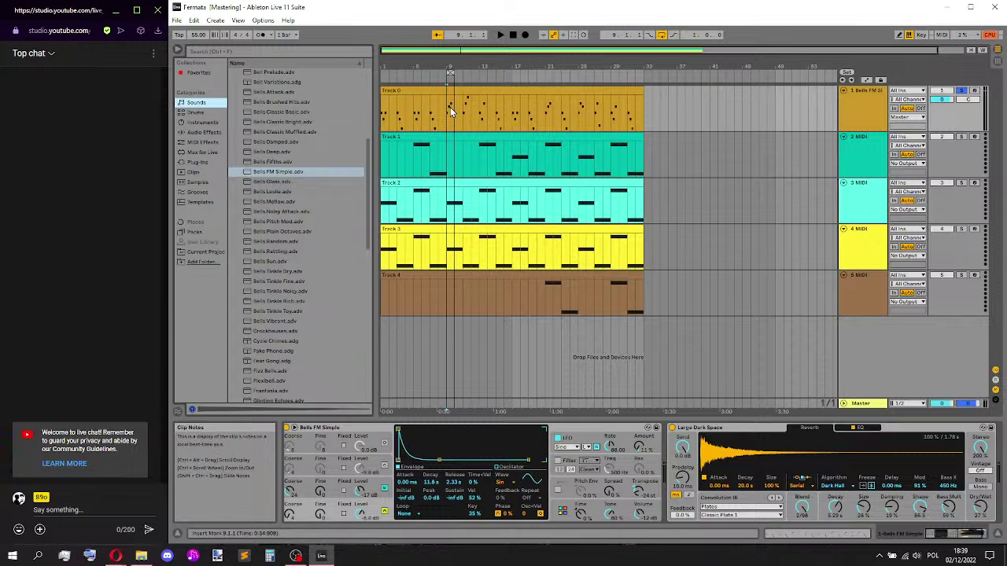
pyautogui.click(296, 165)
pyautogui.click(297, 172)
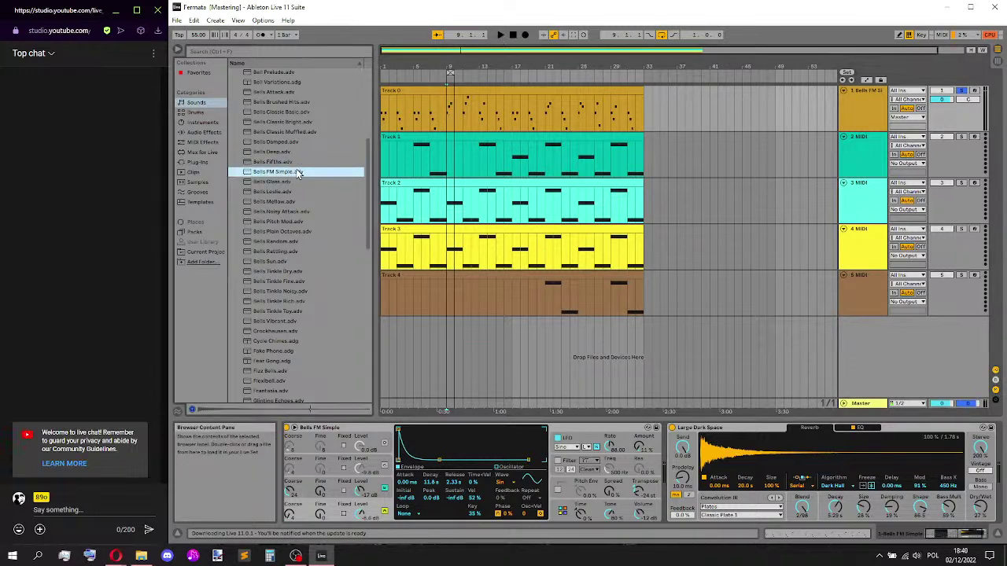
# - Turn off the arrangement loop around bar 9 and play the first track from the beginning
pyautogui.click(500, 34)
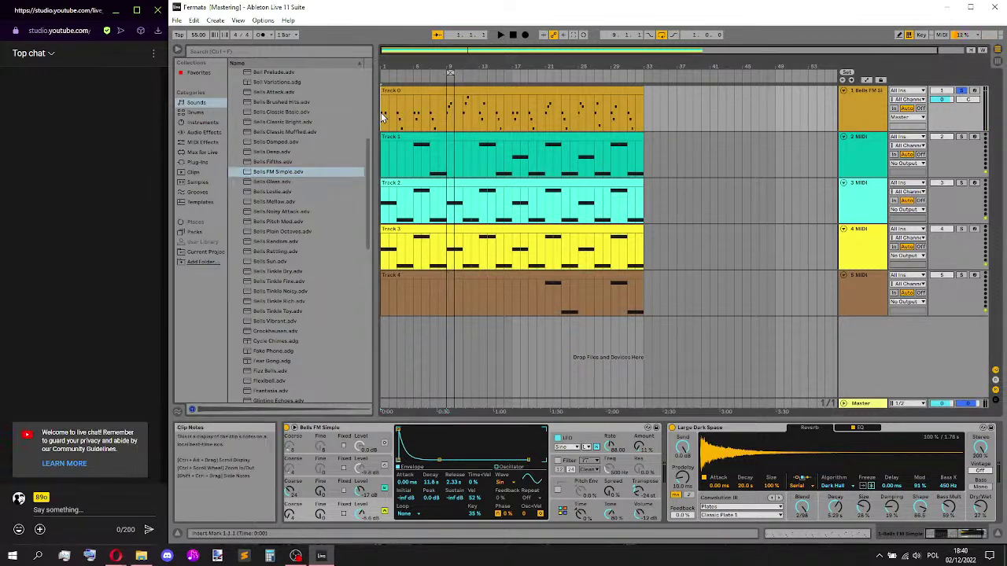
pyautogui.rightClick(452, 73)
pyautogui.click(489, 92)
pyautogui.press('space')
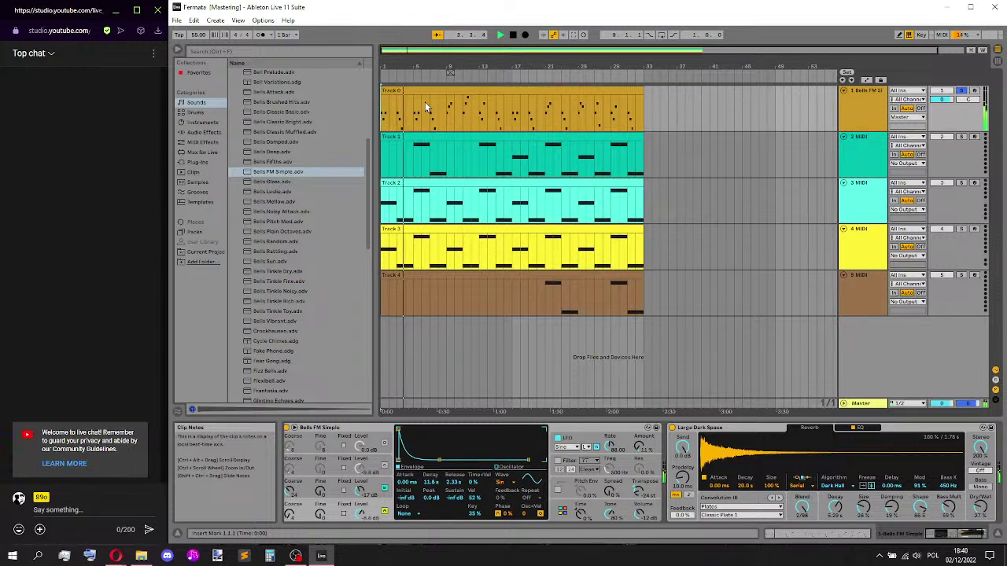
# - Listen to the first track's passages from bars 9, 11, 13 and 15, and stop playback
pyautogui.click(445, 110)
pyautogui.press('space')
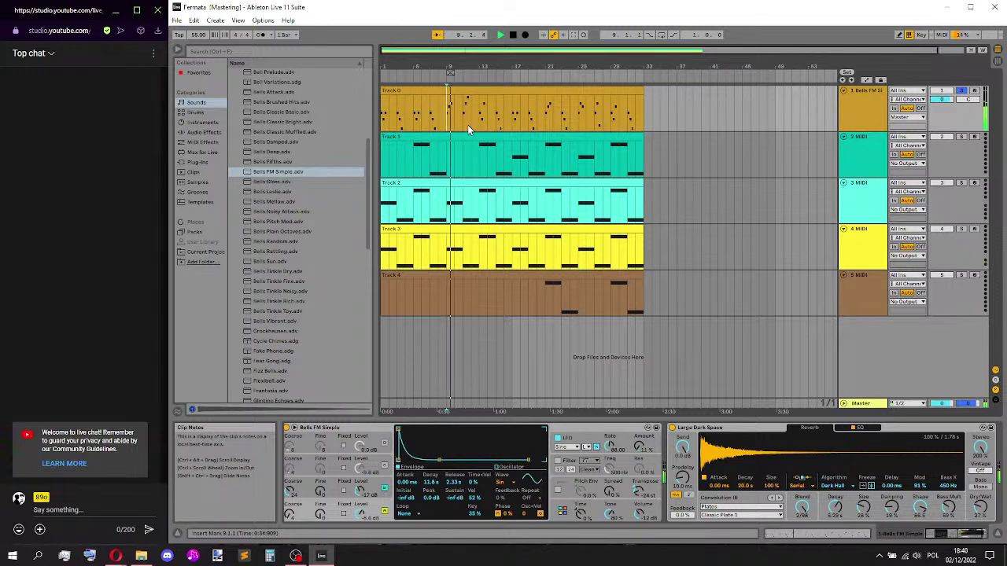
pyautogui.click(461, 120)
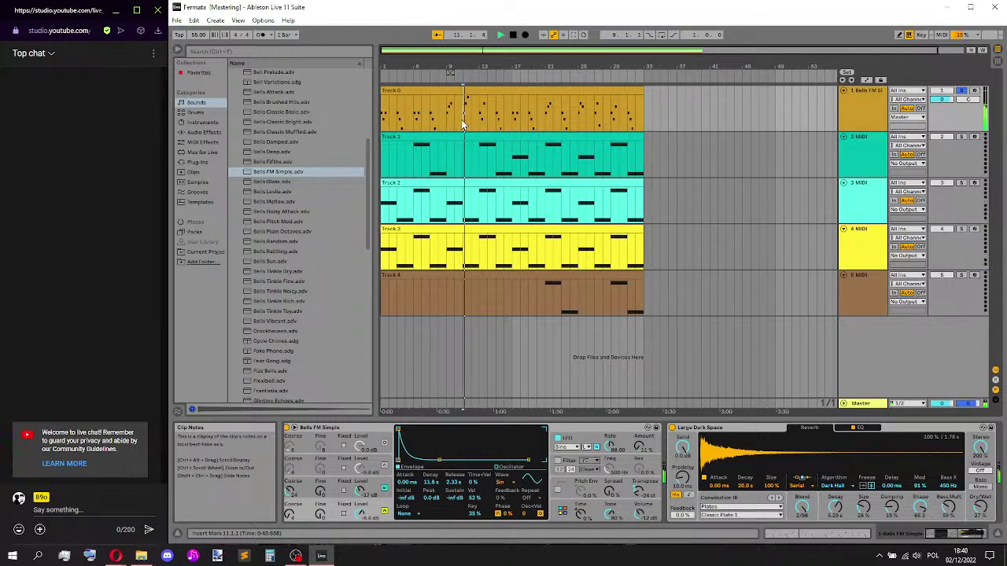
pyautogui.click(480, 128)
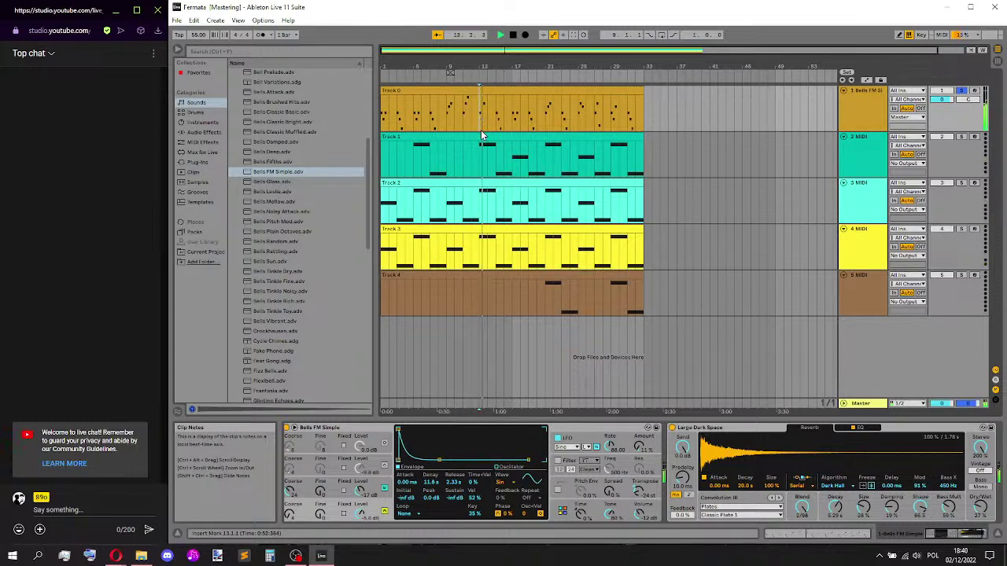
pyautogui.click(498, 116)
pyautogui.press('space')
pyautogui.press('space')
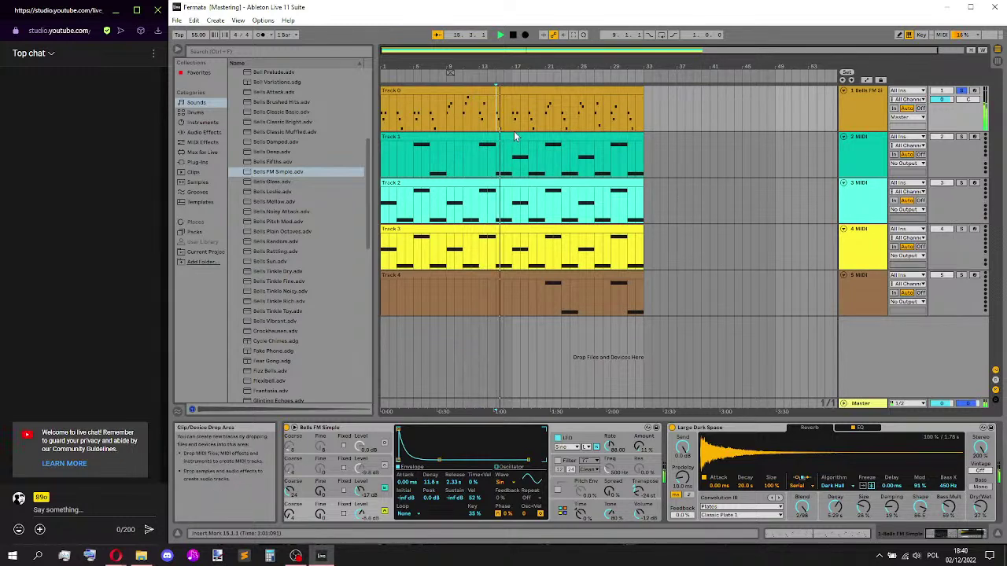
pyautogui.press('space')
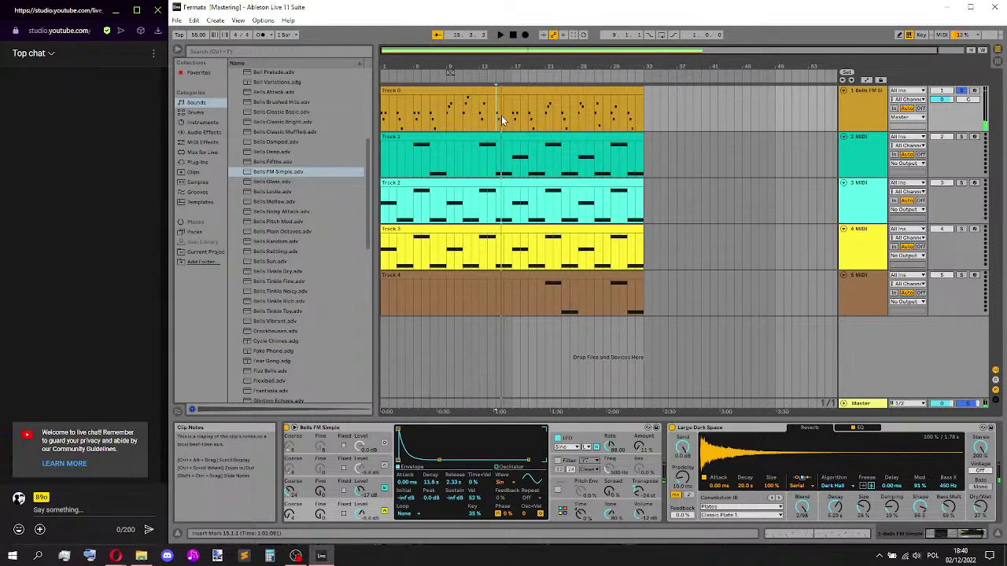
# - Play the first track's remaining passages, including the ending from bar 31, and stop playback
pyautogui.click(512, 118)
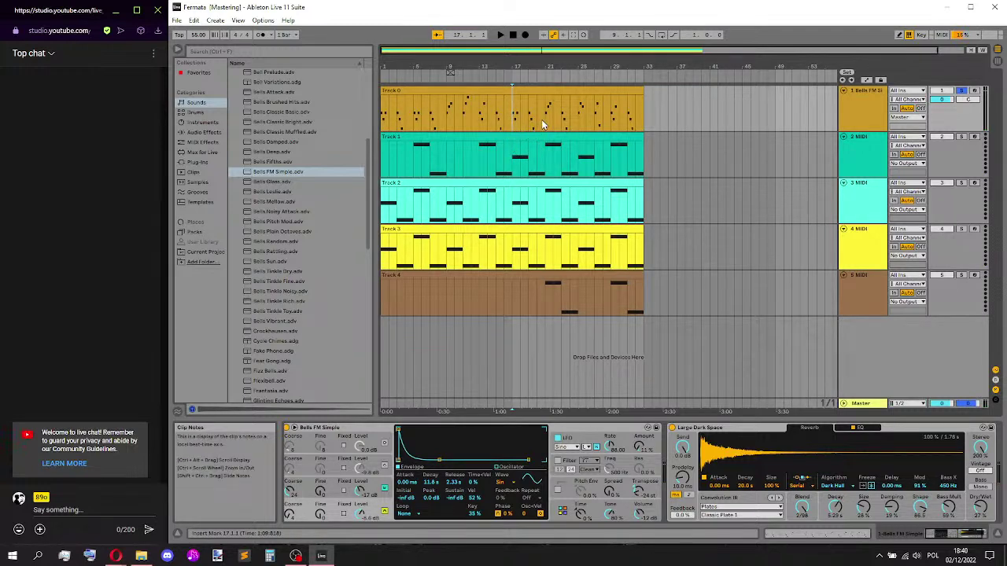
pyautogui.click(596, 114)
pyautogui.press('space')
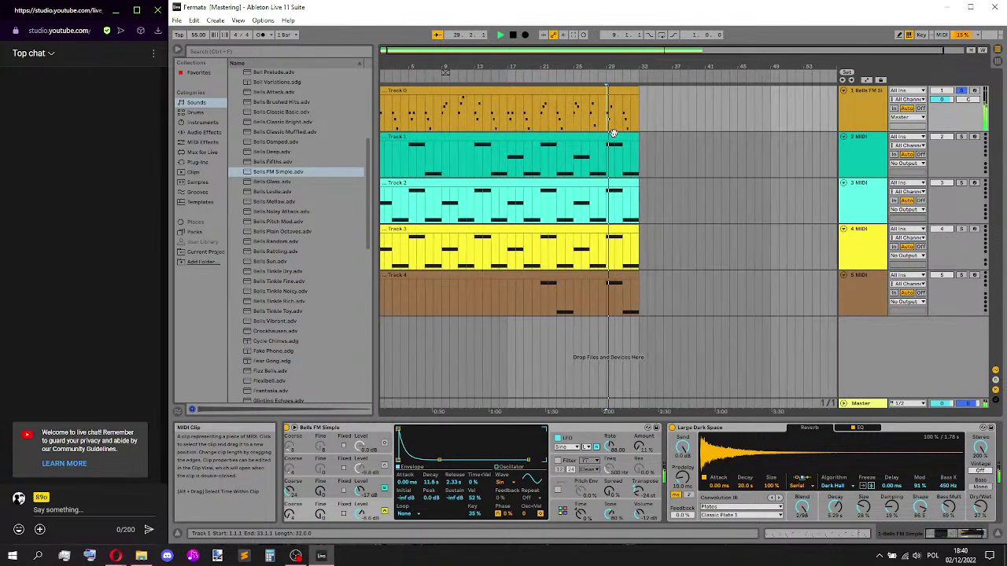
pyautogui.click(620, 126)
pyautogui.press('space')
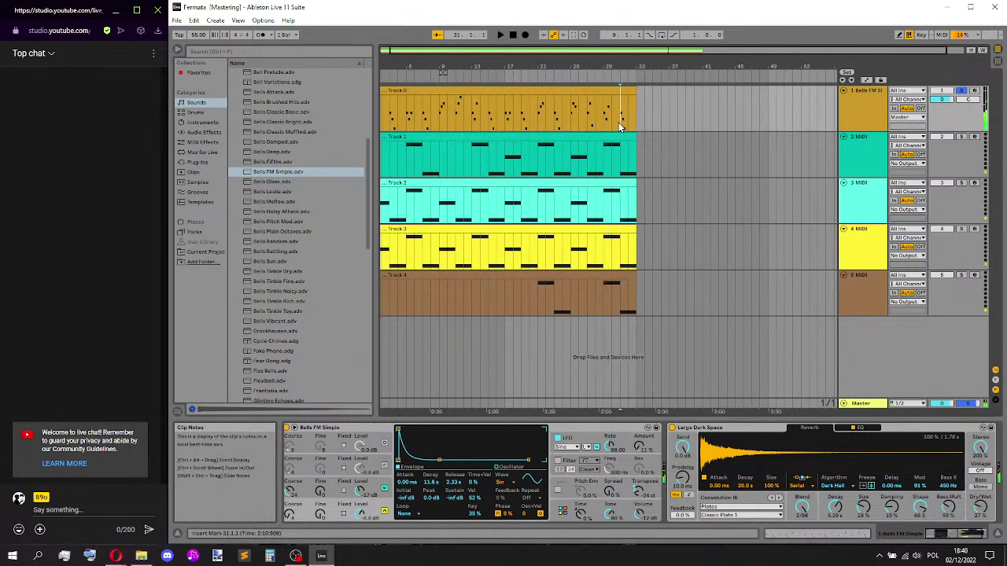
pyautogui.press('space')
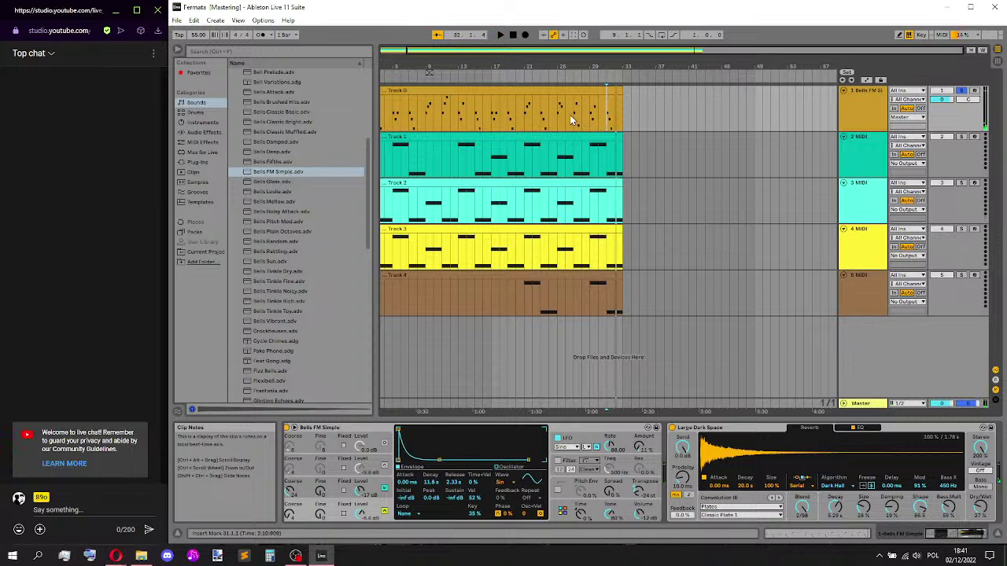
# - Extend the first track's MIDI clip to bar 65 so that its content repeats a second time
pyautogui.moveTo(571, 118); pyautogui.dragTo(349, 118)
pyautogui.click(430, 112)
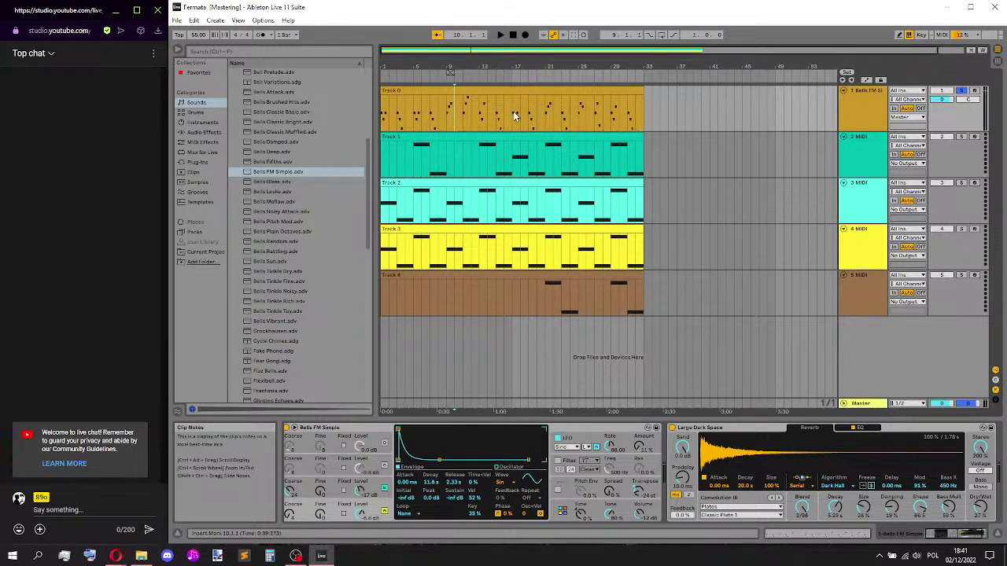
pyautogui.moveTo(644, 98); pyautogui.dragTo(802, 95)
pyautogui.click(755, 118)
pyautogui.moveTo(673, 118); pyautogui.dragTo(336, 105)
pyautogui.click(449, 103)
pyautogui.moveTo(417, 51); pyautogui.dragTo(414, 53)
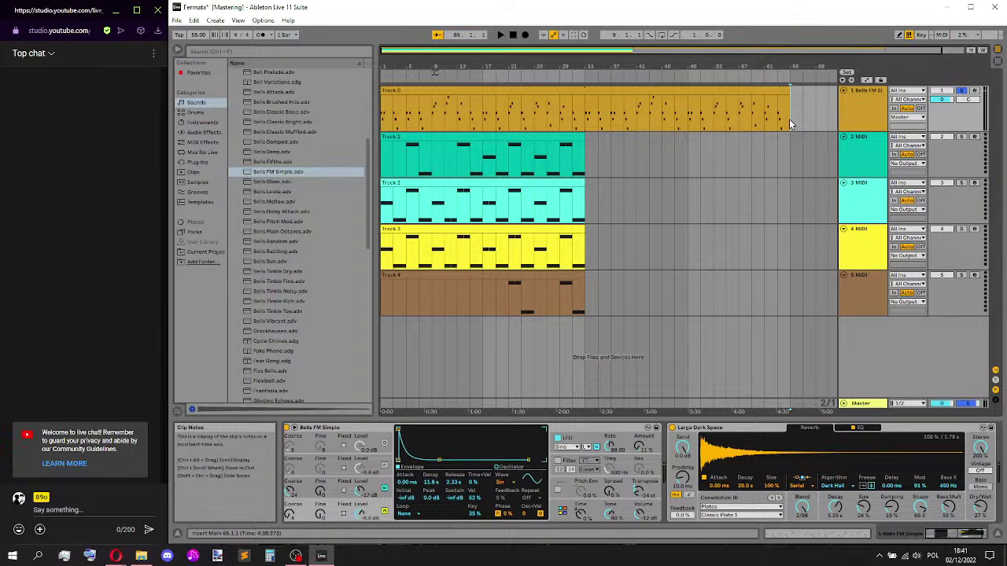
pyautogui.click(587, 118)
pyautogui.click(788, 116)
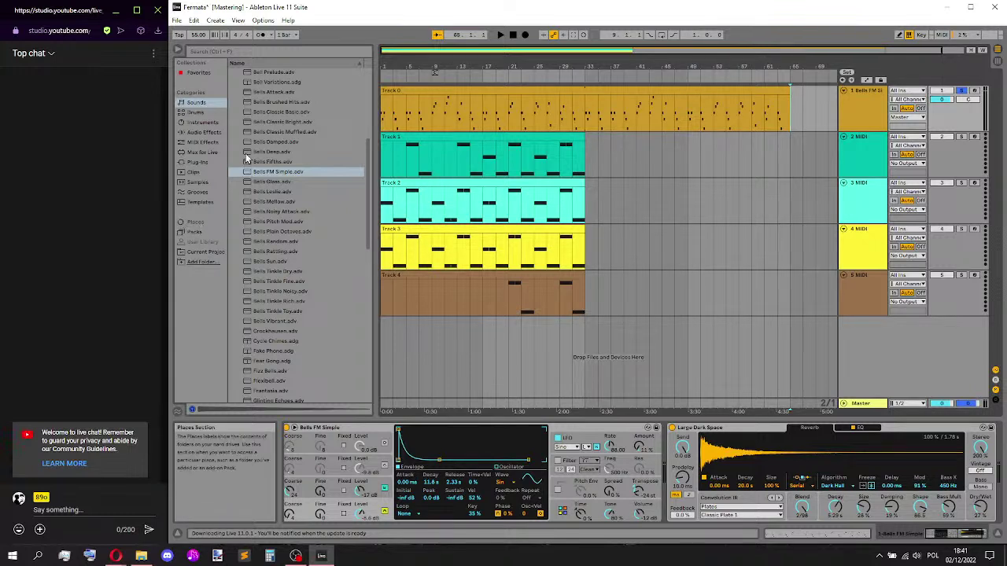
# - Collapse the Mallets category in the sound browser
pyautogui.scroll(8, 288, 155)
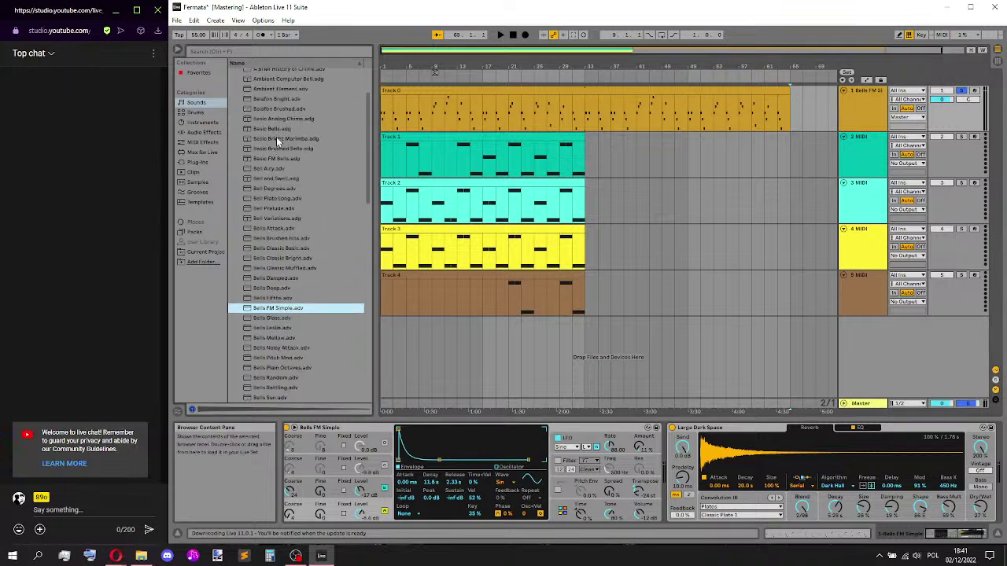
pyautogui.click(233, 123)
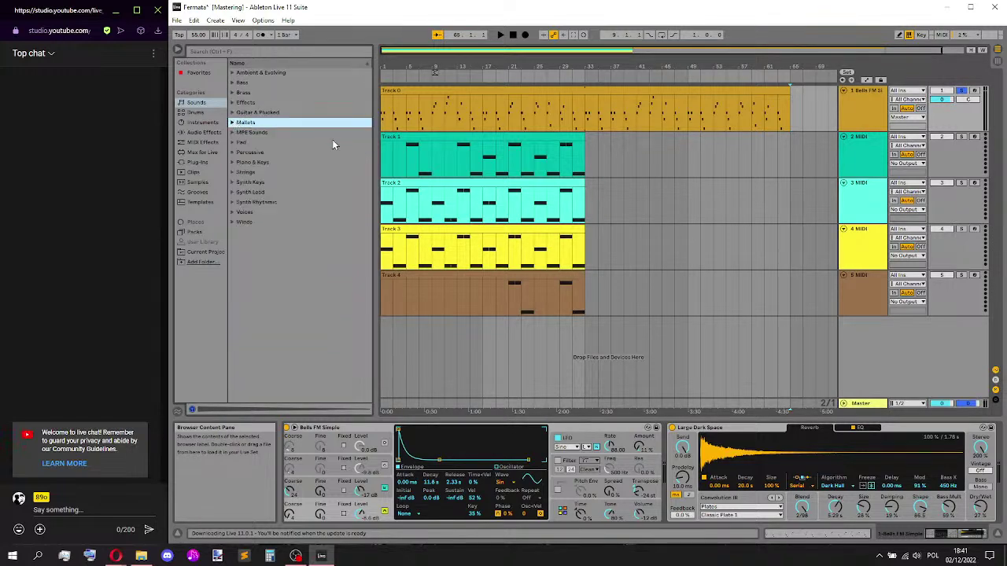
pyautogui.click(423, 56)
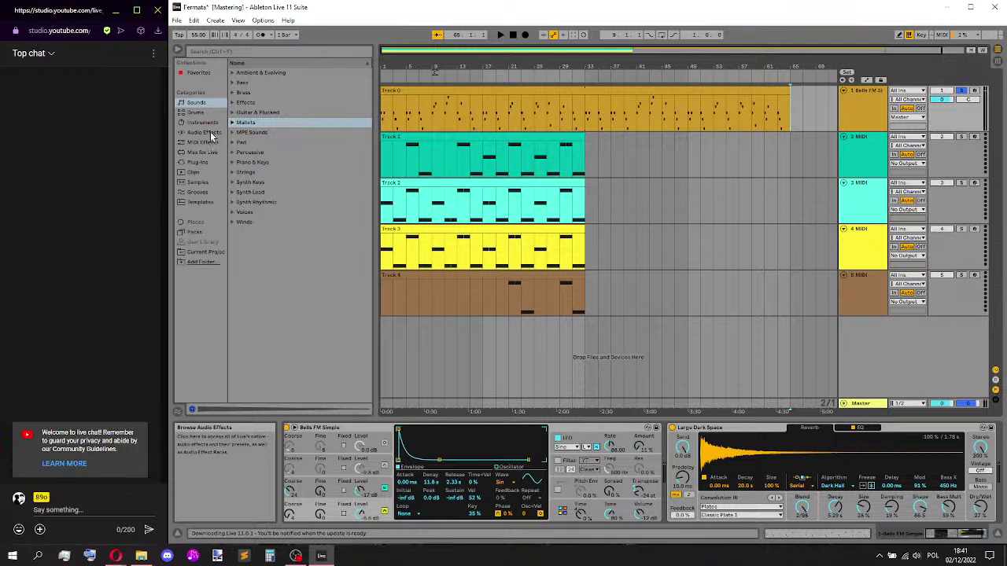
# - In the Track 2 clip, delete all notes from bar 9 onward and set the loop length to 8 bars
pyautogui.click(472, 184)
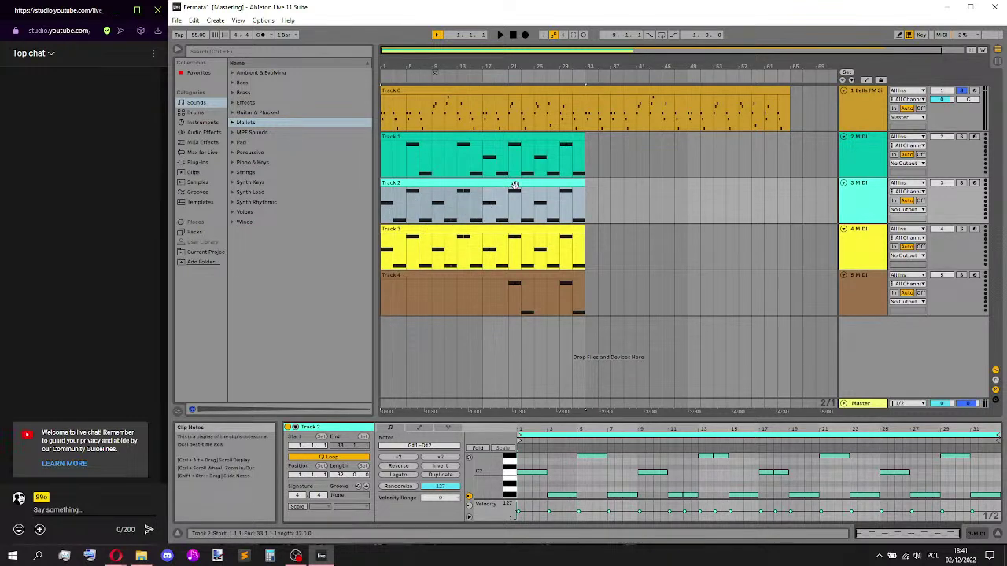
pyautogui.moveTo(573, 417); pyautogui.dragTo(586, 176)
pyautogui.scroll(3, 625, 304)
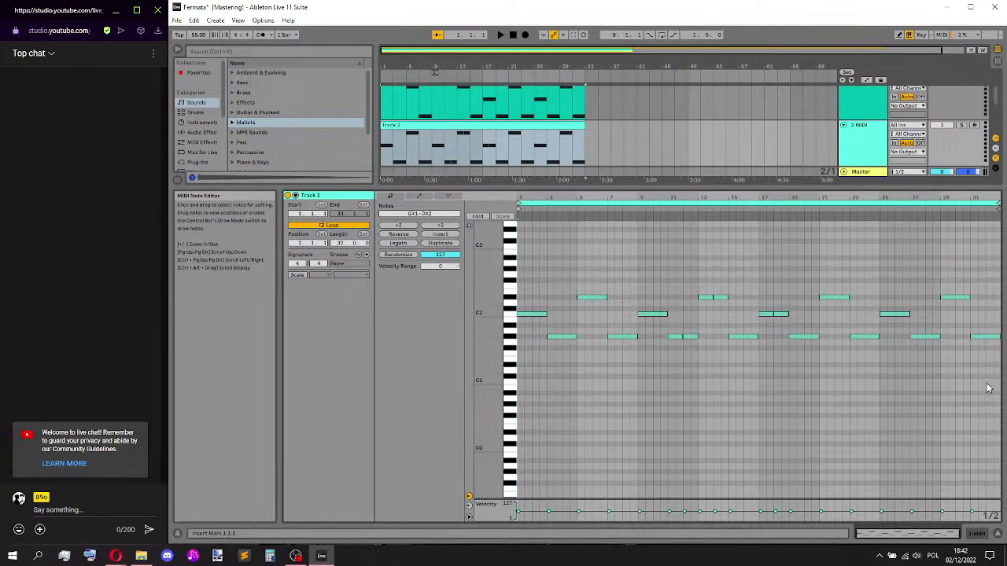
pyautogui.moveTo(988, 388); pyautogui.dragTo(657, 269)
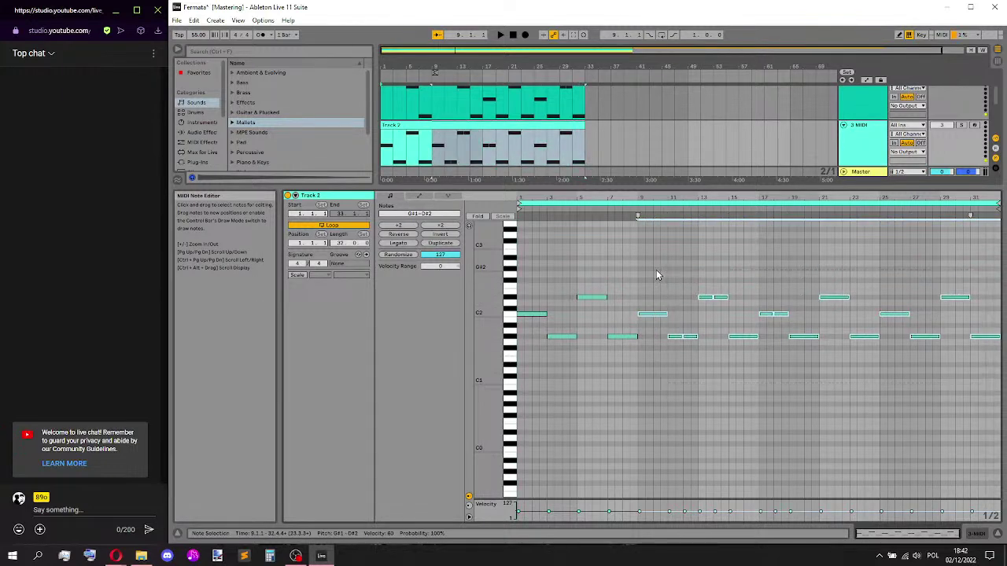
pyautogui.press('Delete')
pyautogui.moveTo(354, 244); pyautogui.dragTo(354, 272)
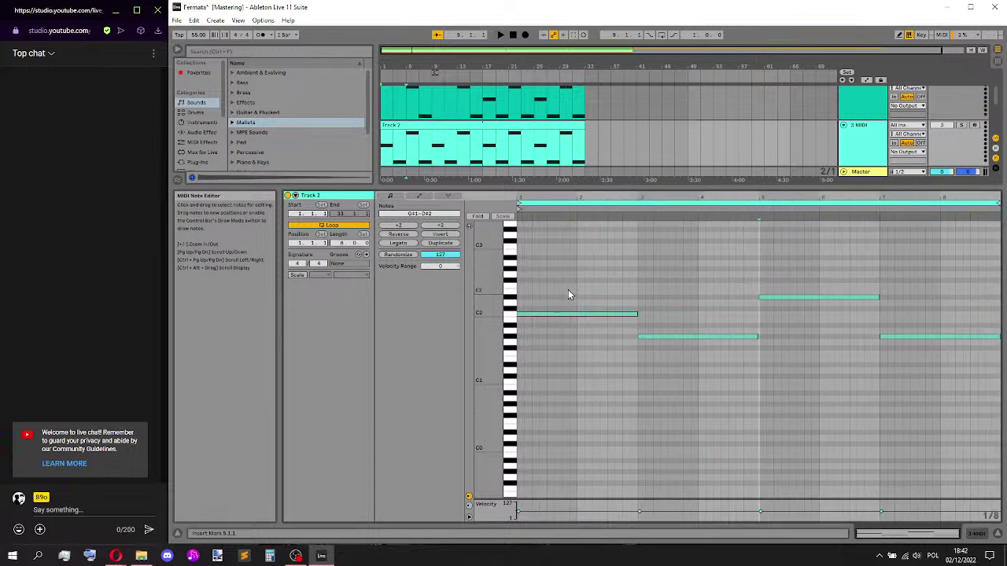
pyautogui.moveTo(547, 189); pyautogui.dragTo(546, 354)
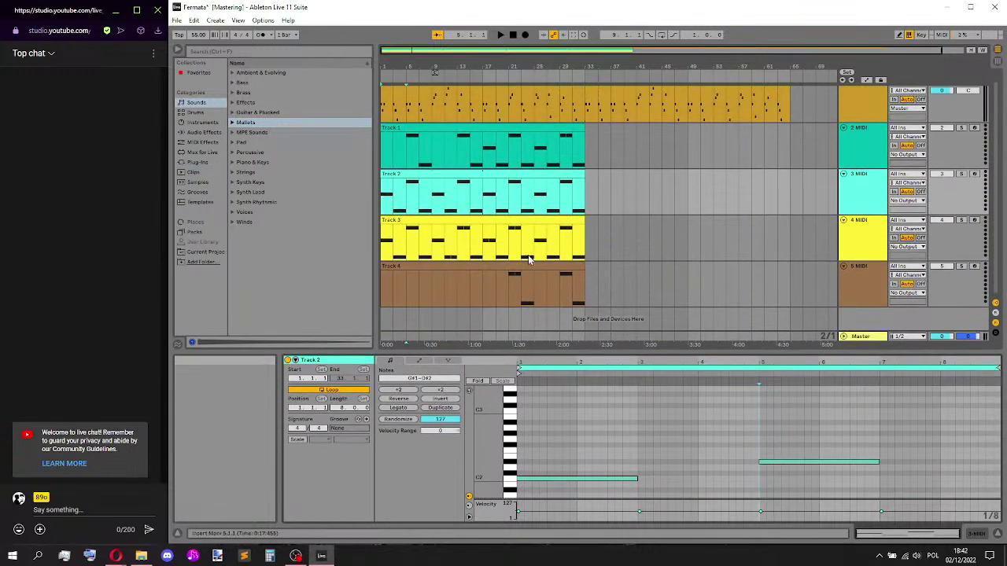
pyautogui.click(385, 150)
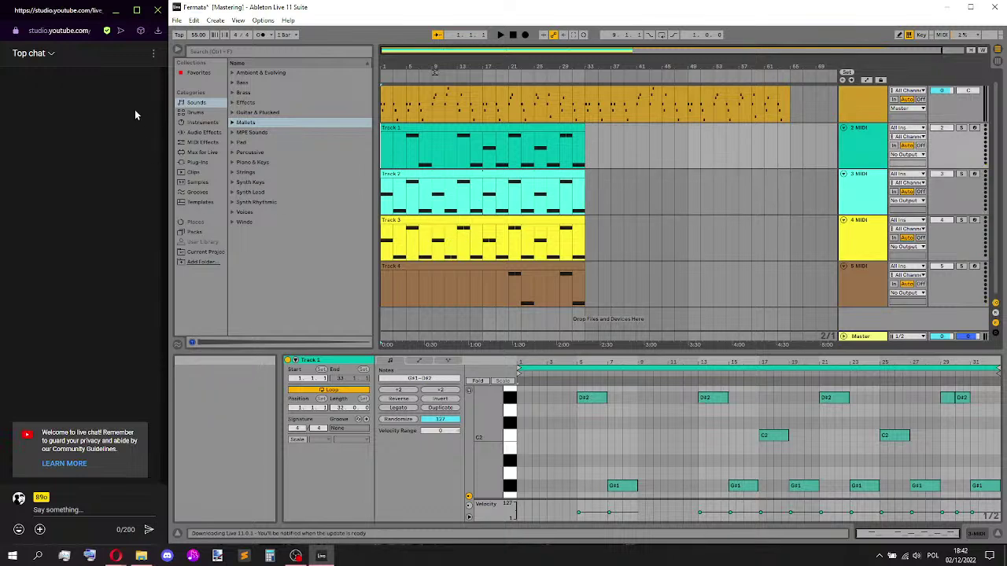
pyautogui.moveTo(391, 350); pyautogui.dragTo(391, 416)
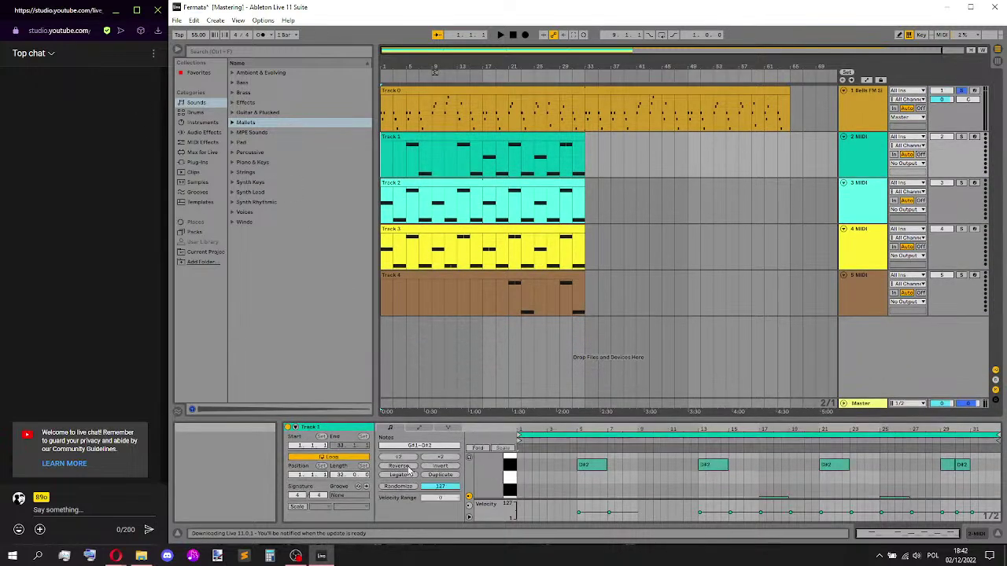
# - Audition the Ambient & Evolving presets from Ambient Feeling through Descending Dreams
pyautogui.click(260, 73)
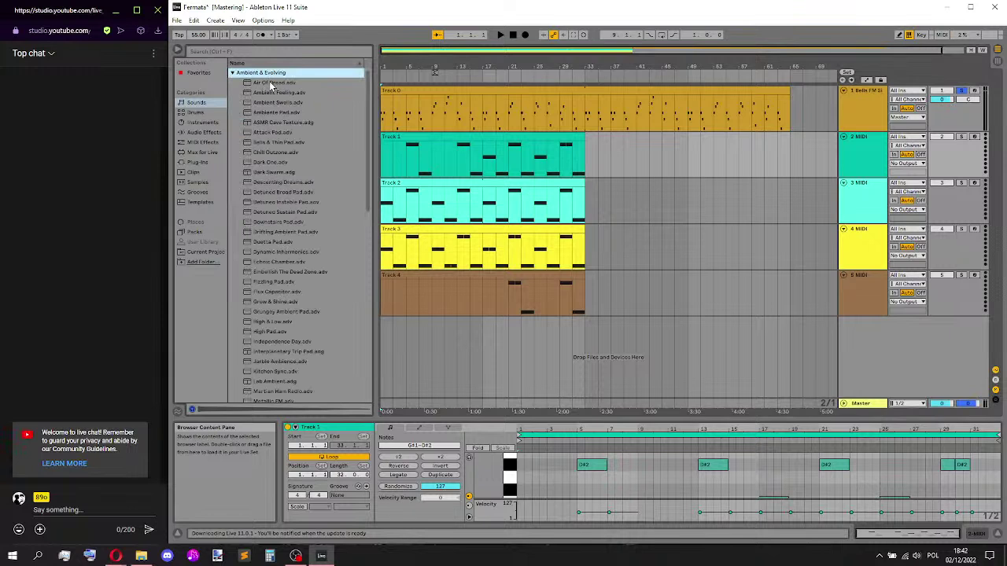
pyautogui.click(284, 92)
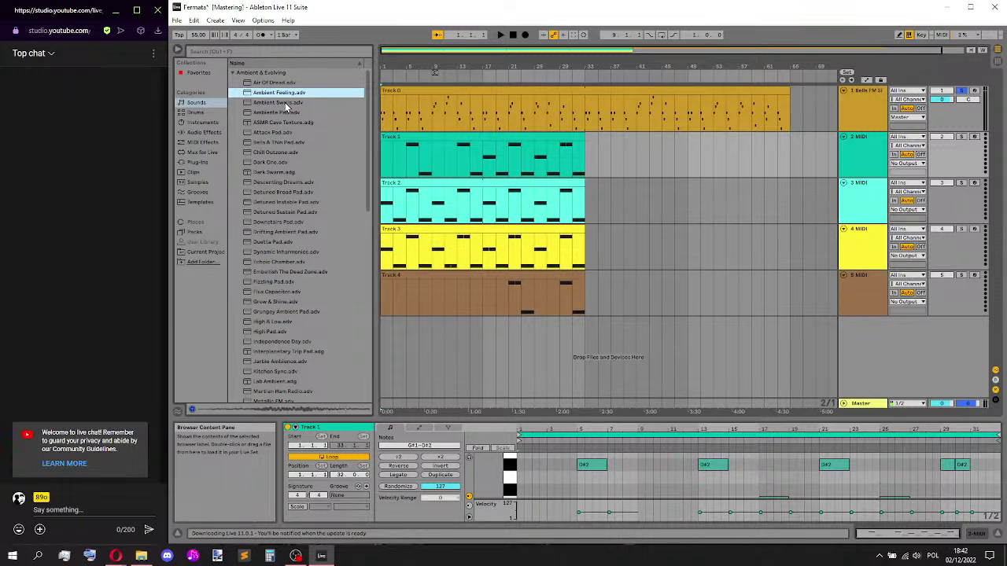
pyautogui.click(287, 104)
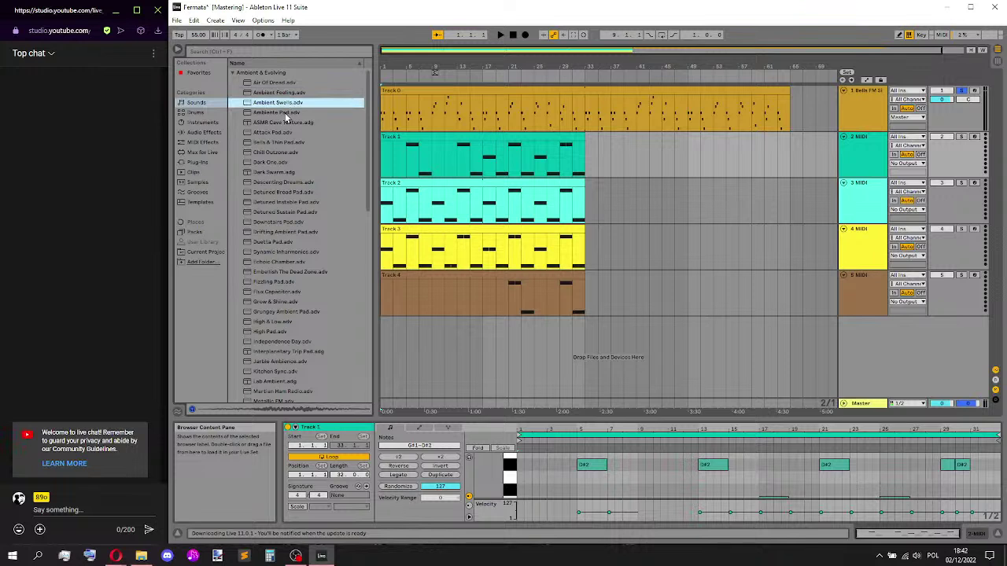
pyautogui.click(286, 114)
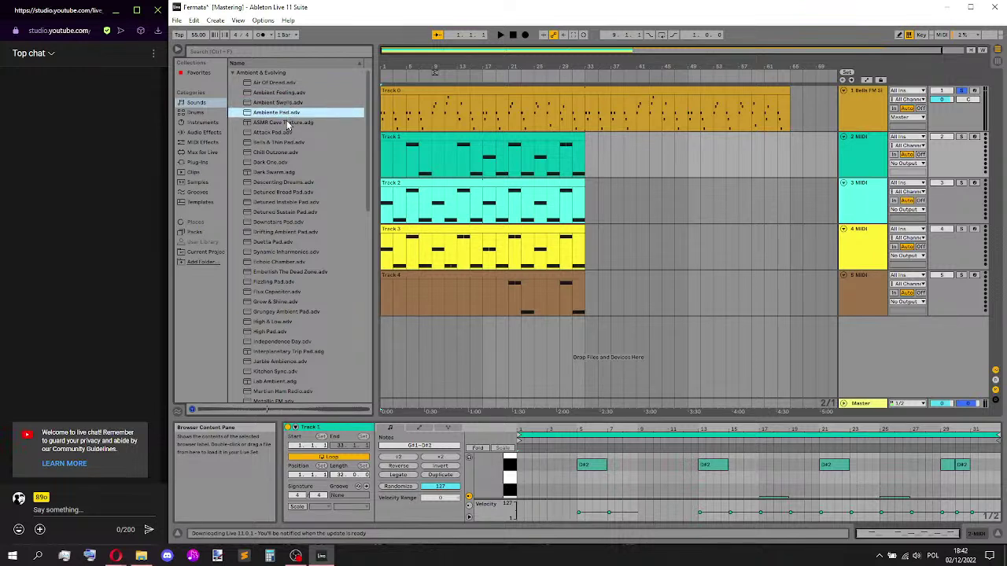
pyautogui.click(287, 123)
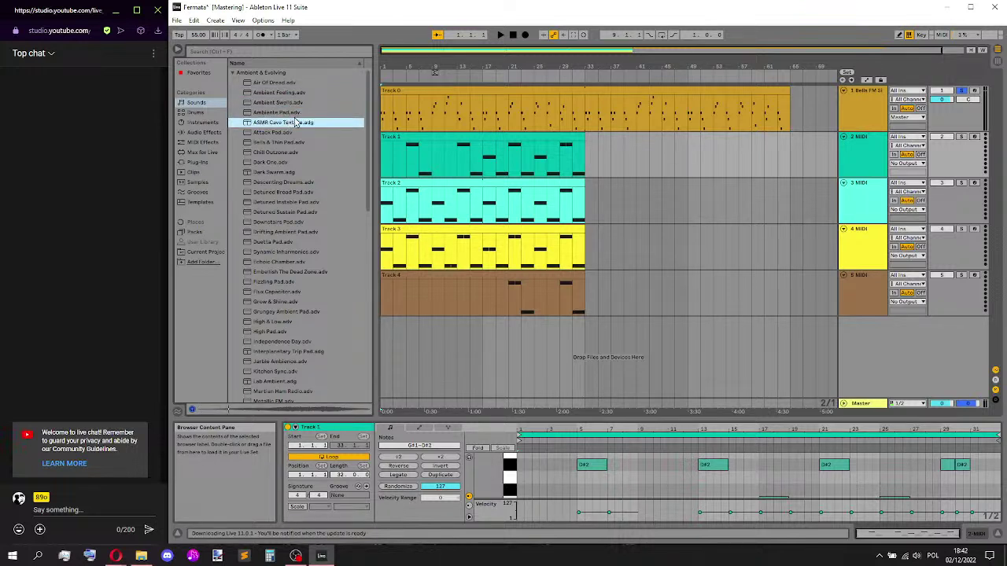
pyautogui.click(288, 132)
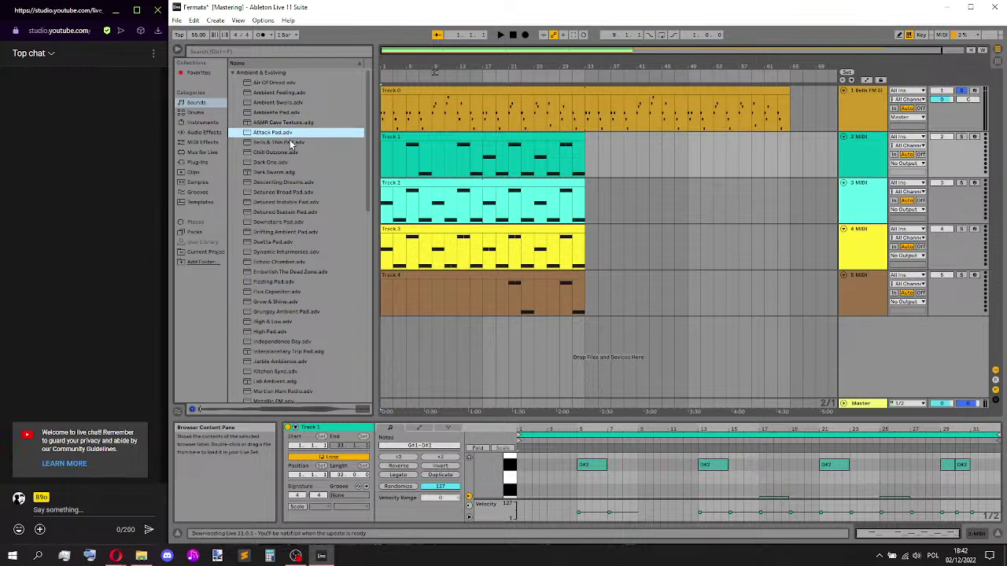
pyautogui.click(290, 142)
pyautogui.click(295, 153)
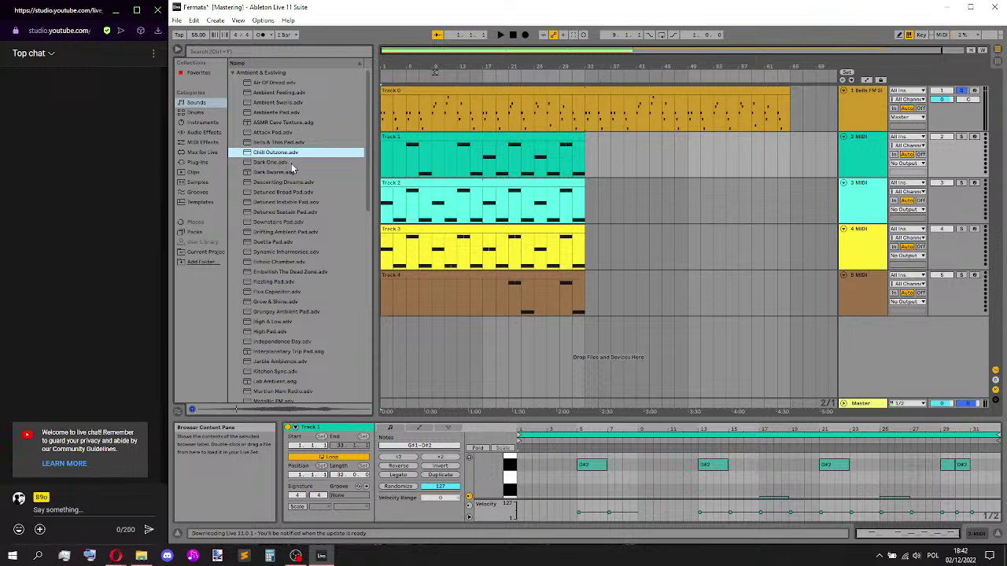
pyautogui.click(291, 163)
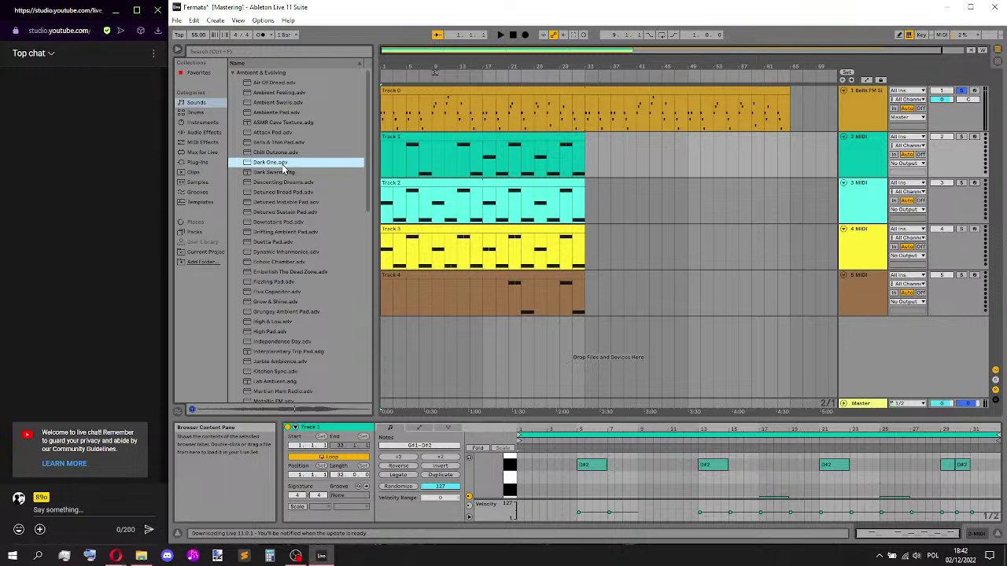
pyautogui.click(286, 171)
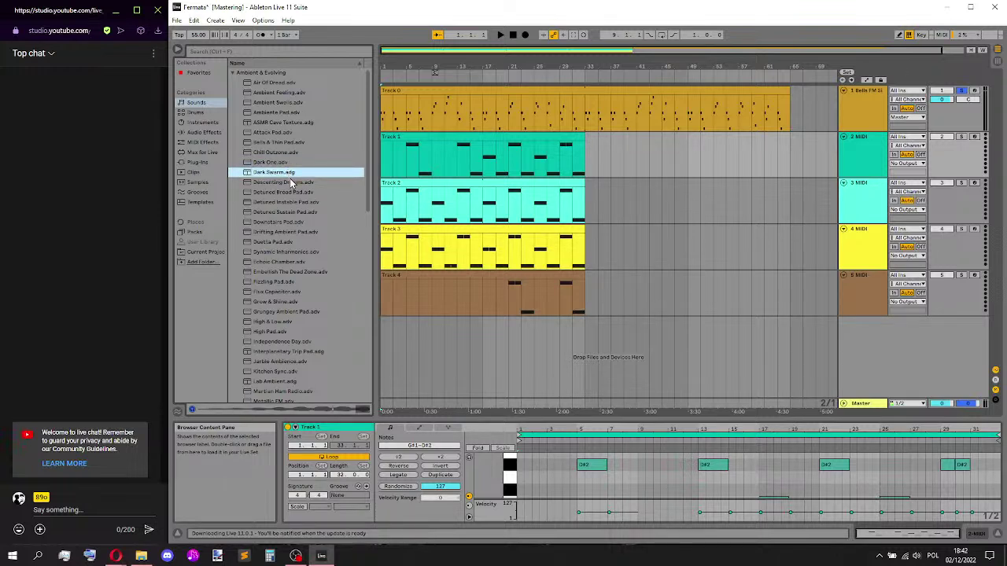
pyautogui.click(291, 182)
# - Replay the Dark One and Ambient Feeling previews, and load Ambient Feeling onto the third MIDI track
pyautogui.click(286, 162)
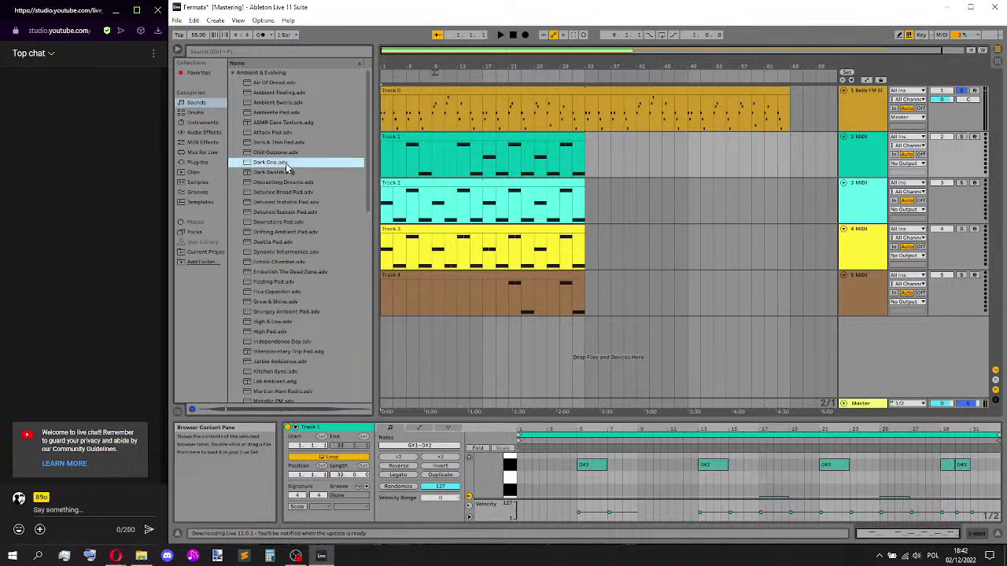
pyautogui.click(284, 93)
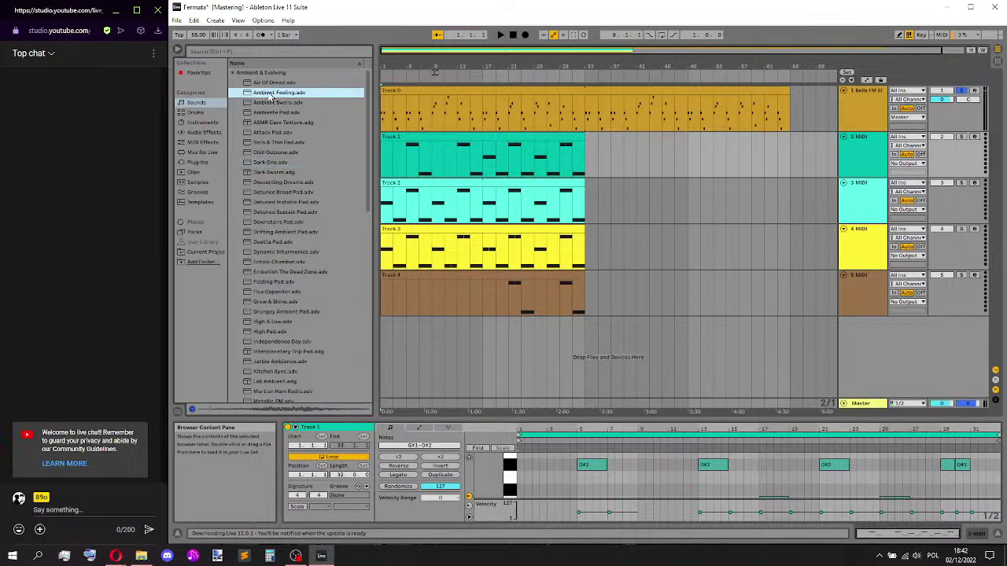
pyautogui.moveTo(859, 204); pyautogui.dragTo(857, 203)
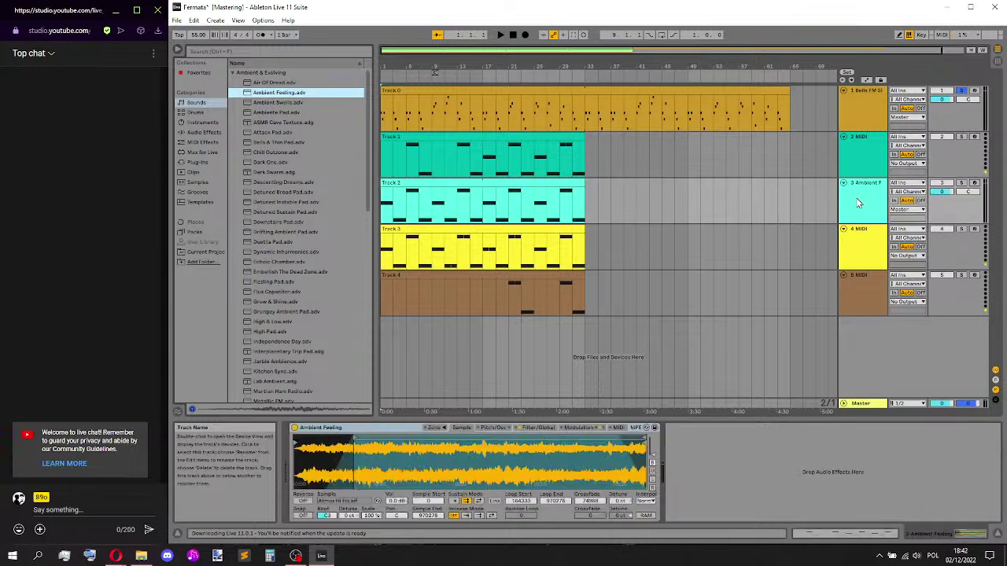
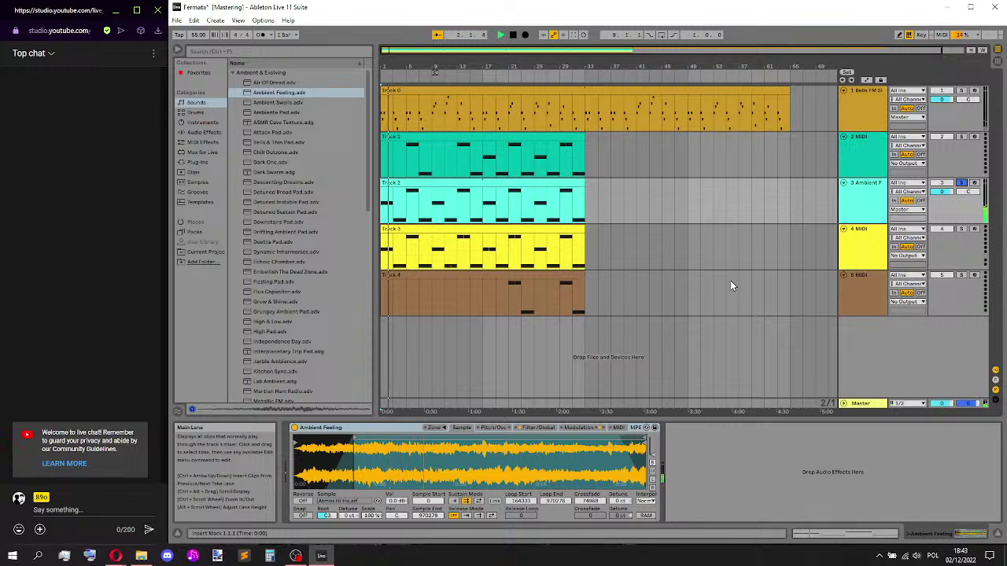
# - Transpose all notes in the Track 2 clip up one octave
pyautogui.click(494, 181)
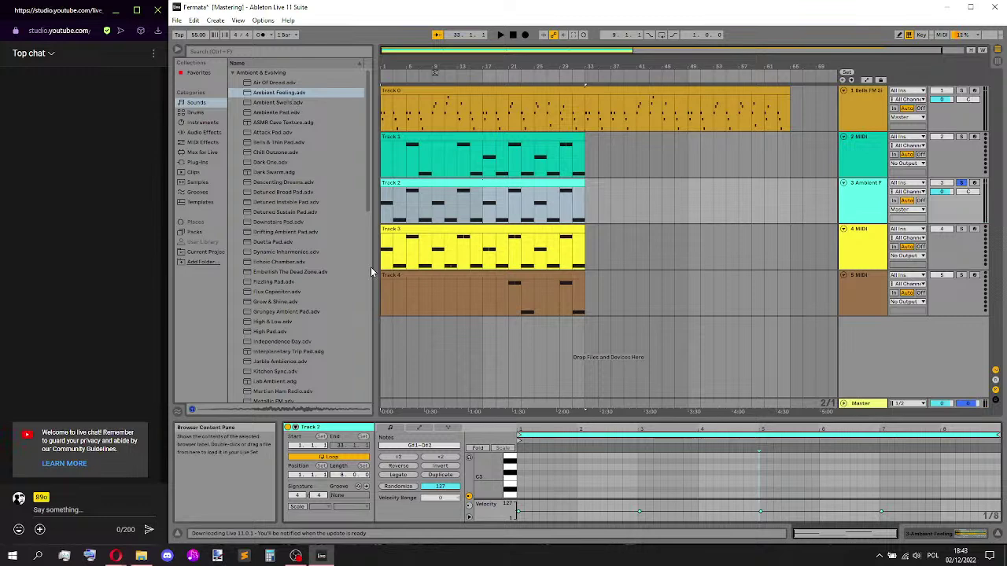
pyautogui.moveTo(488, 421); pyautogui.dragTo(490, 236)
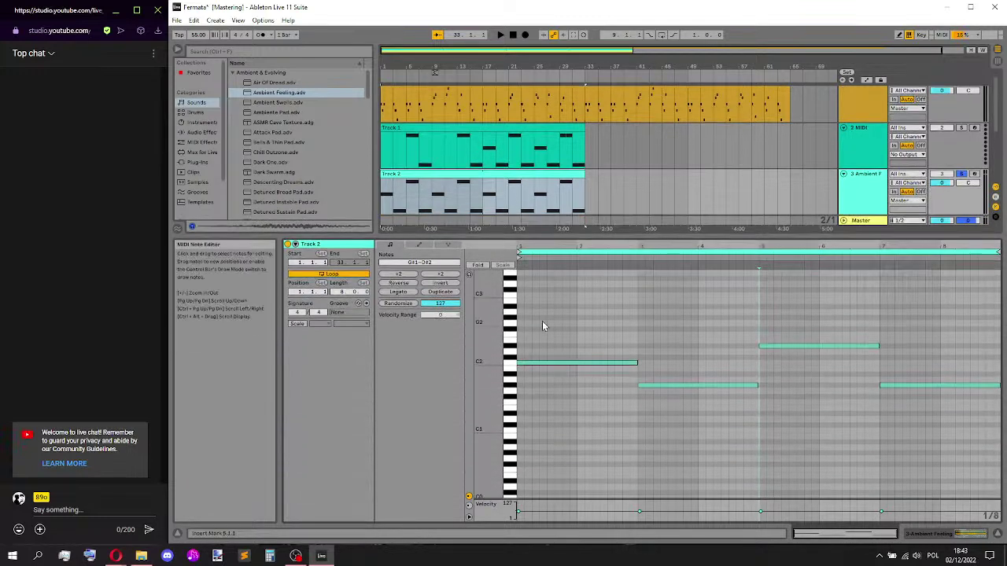
pyautogui.hotkey('ctrl', 'a')
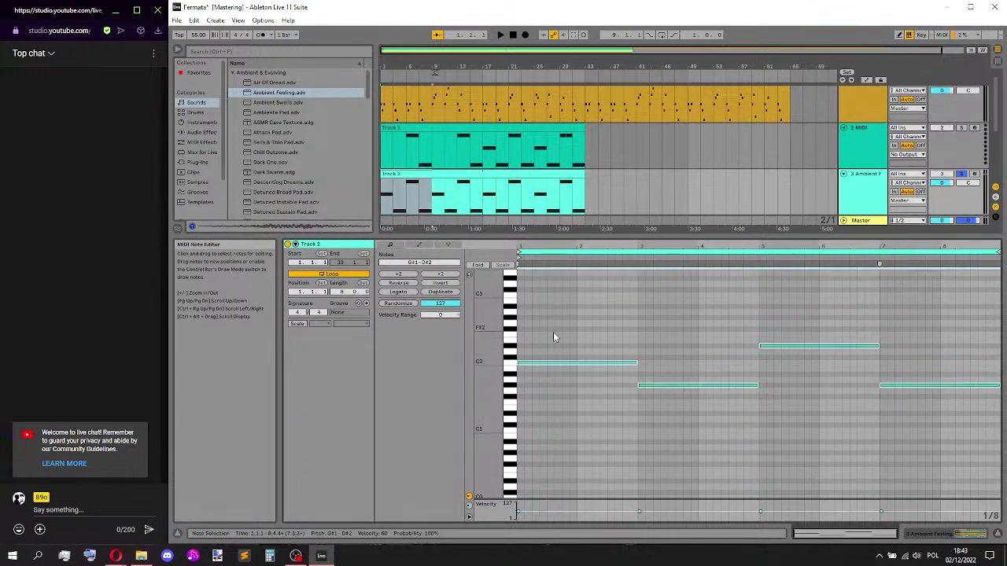
pyautogui.hotkey('shift', 'Up')
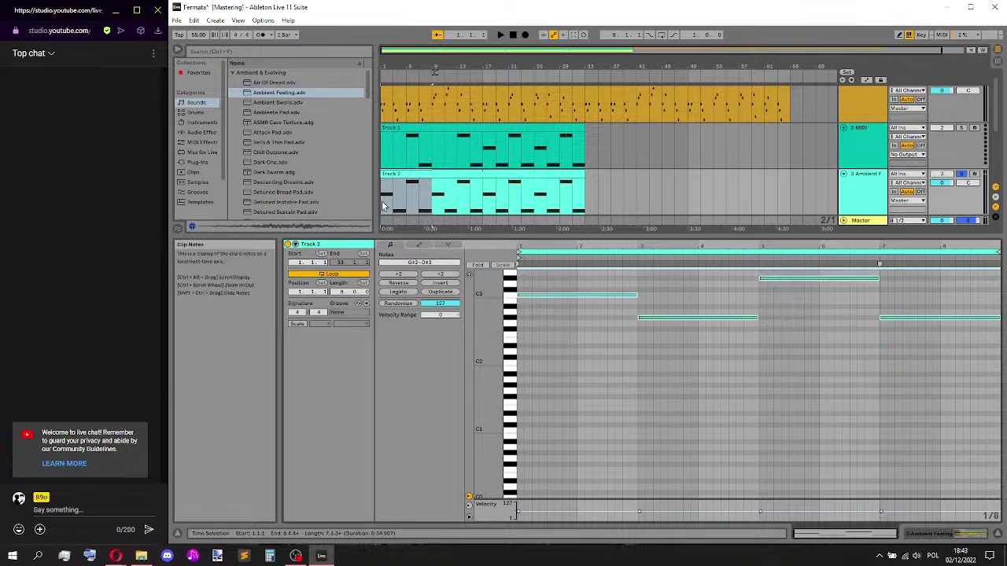
pyautogui.moveTo(477, 233); pyautogui.dragTo(488, 399)
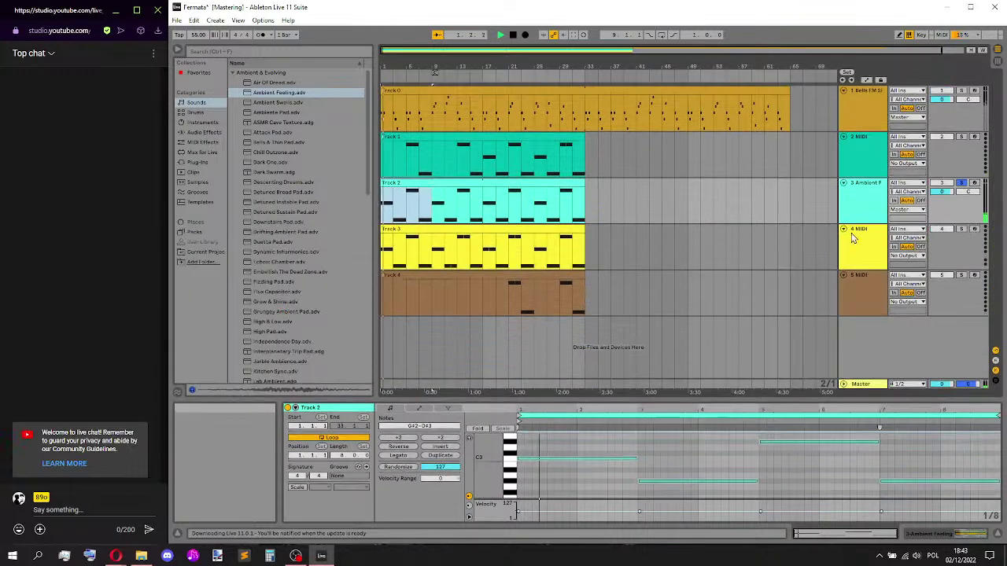
# - Shorten the filter envelope attack of Ambient Feeling to 4.72 ms and listen to the third track
pyautogui.click(879, 206)
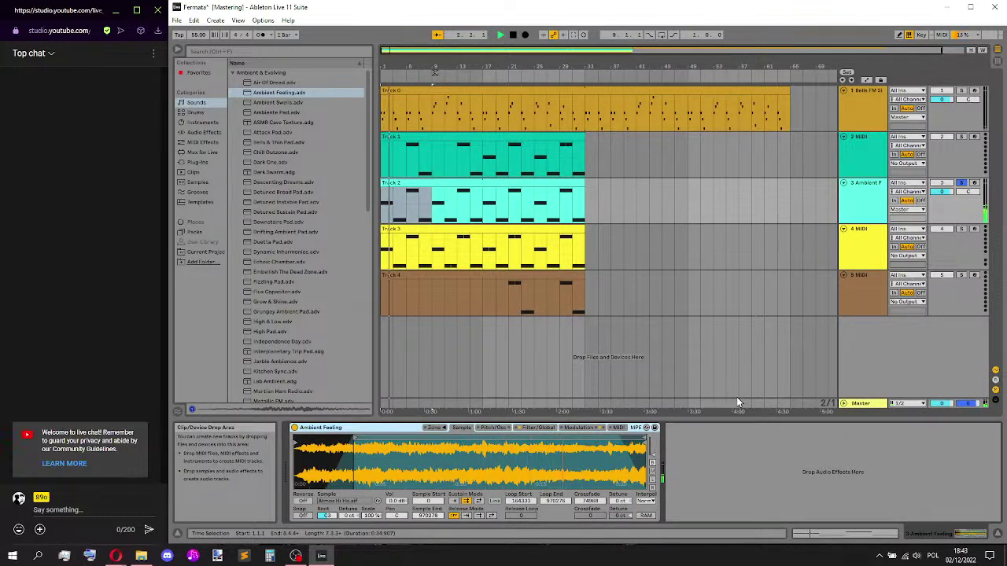
pyautogui.click(540, 428)
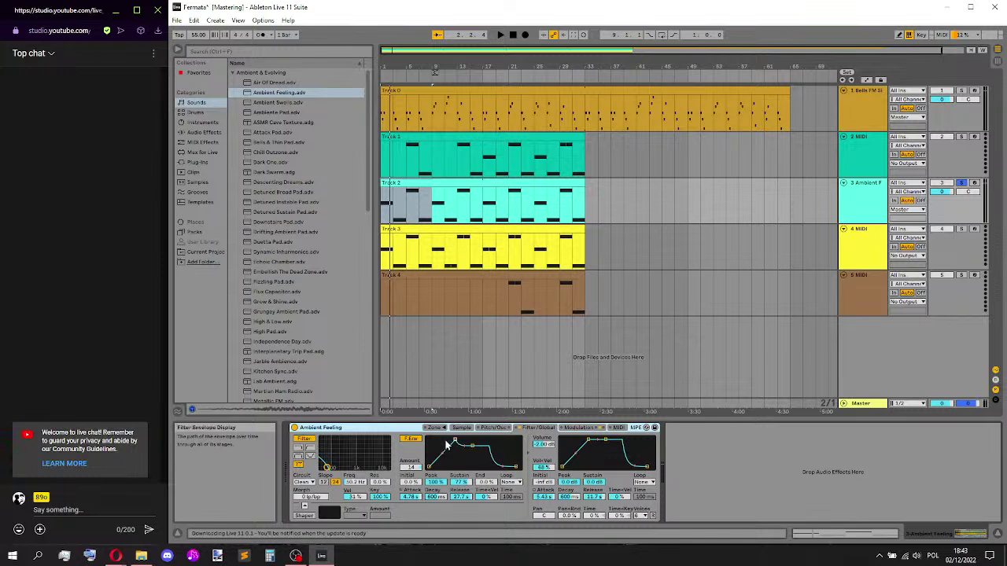
pyautogui.moveTo(454, 441); pyautogui.dragTo(437, 441)
pyautogui.press('space')
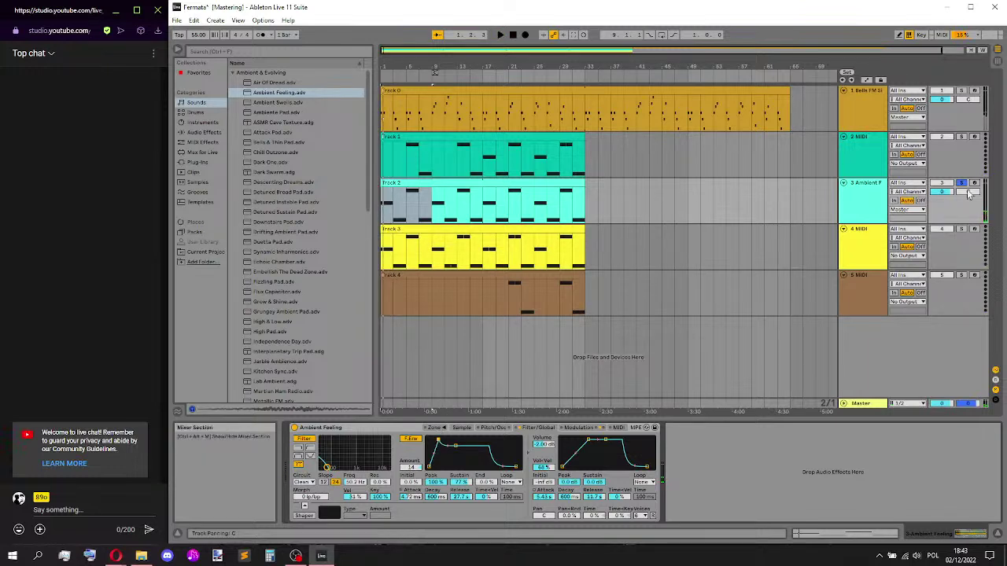
pyautogui.press('space')
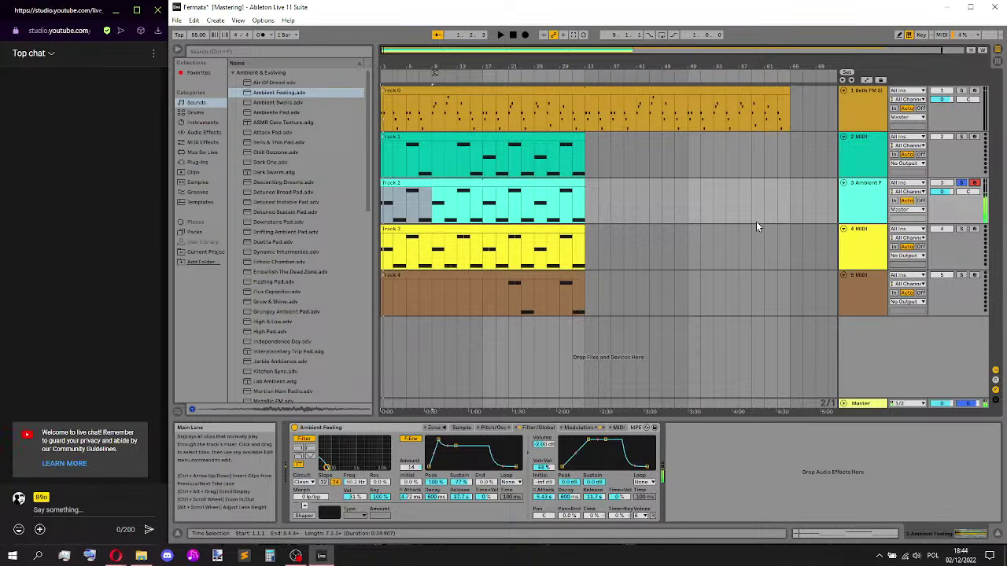
# - Preview Chill Outzone and Dark One, and load Dark One onto the third MIDI track in place of Ambient Feeling
pyautogui.press('Tab')
pyautogui.press('Tab')
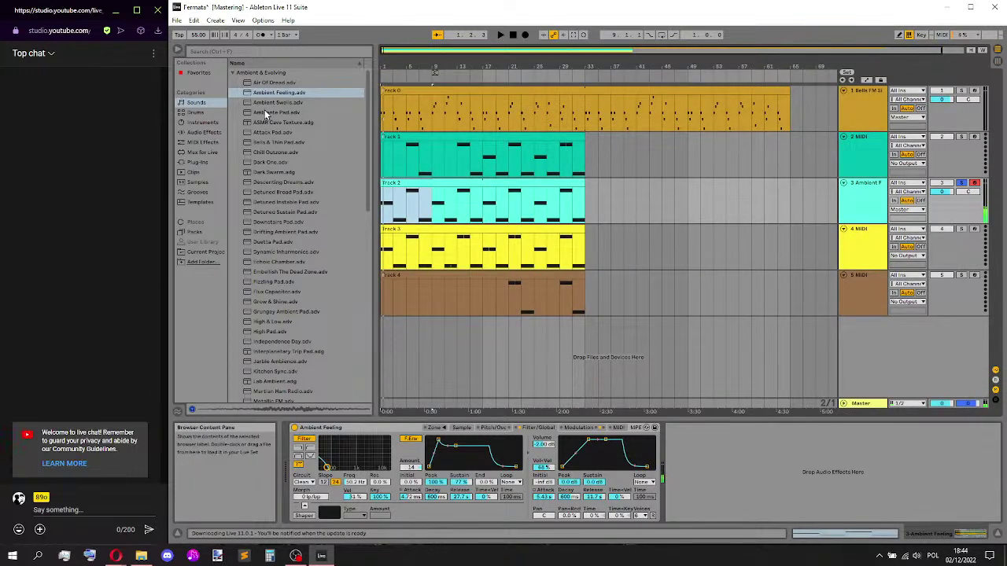
pyautogui.click(274, 152)
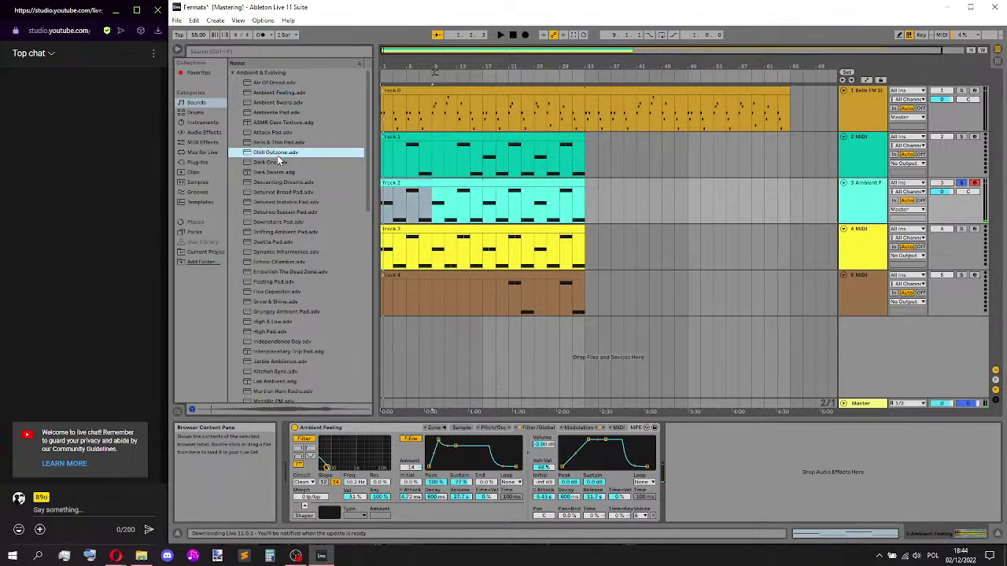
pyautogui.click(277, 162)
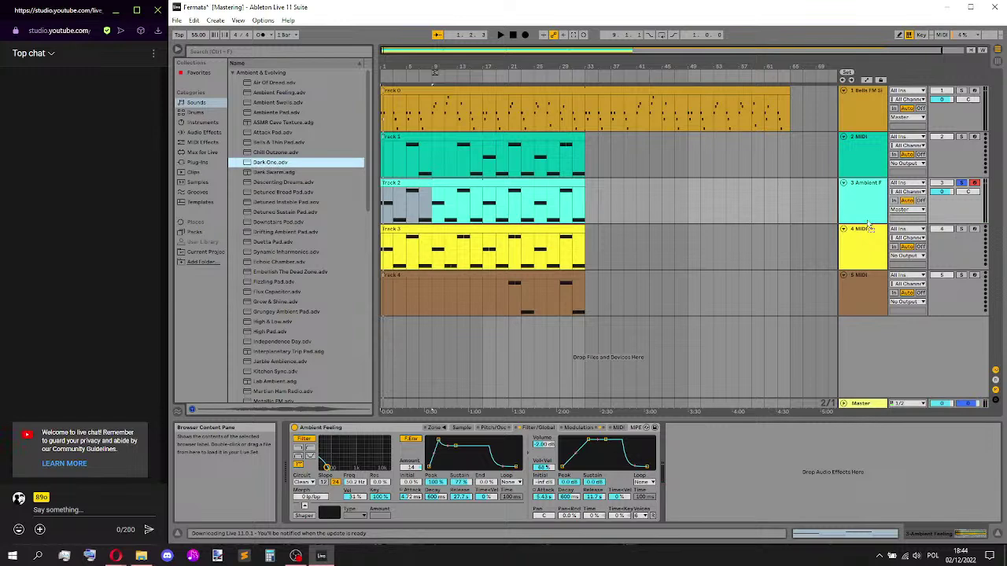
pyautogui.press('Return')
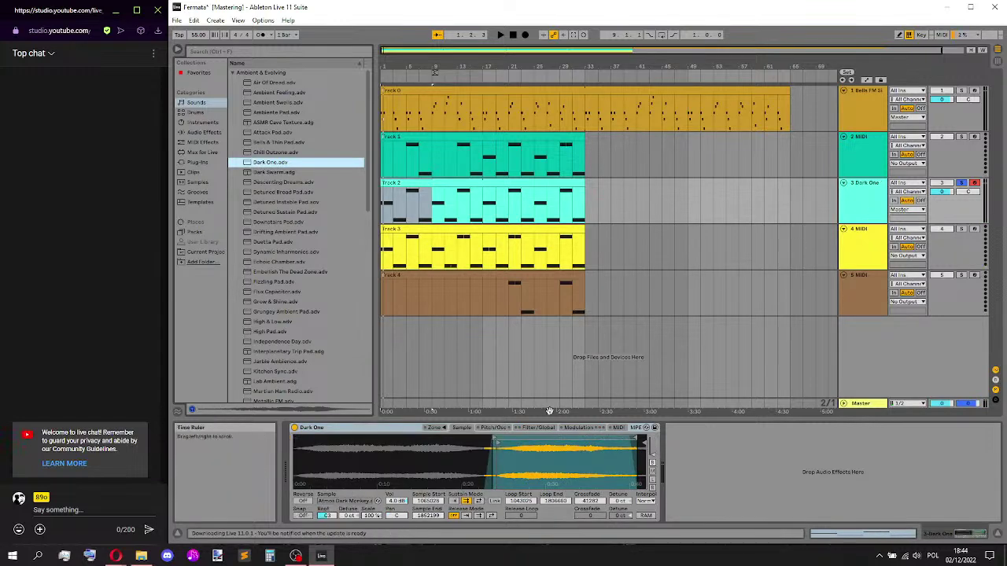
# - Reset the pitch transposition of Dark One to 0 st
pyautogui.click(493, 428)
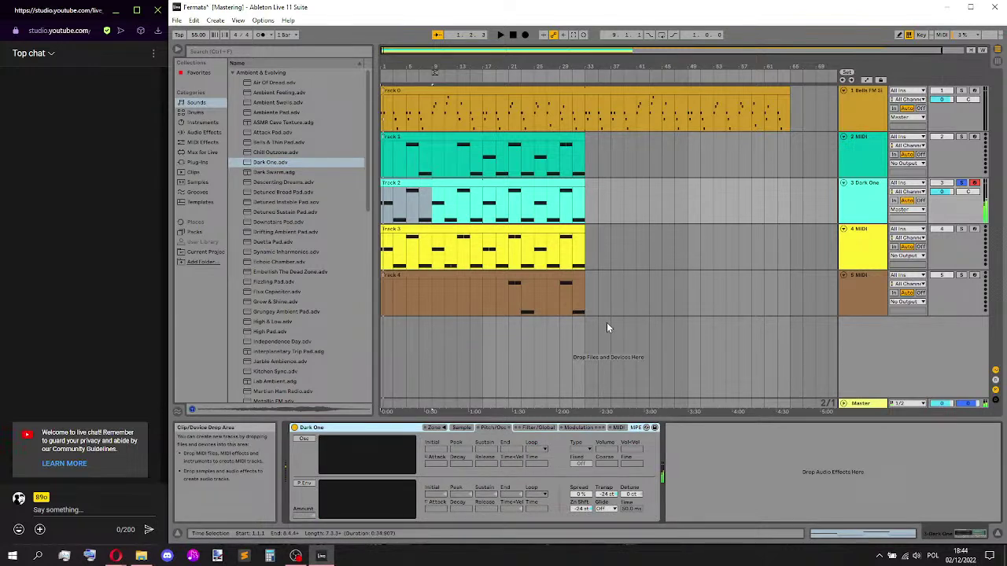
pyautogui.click(605, 495)
pyautogui.press('Delete')
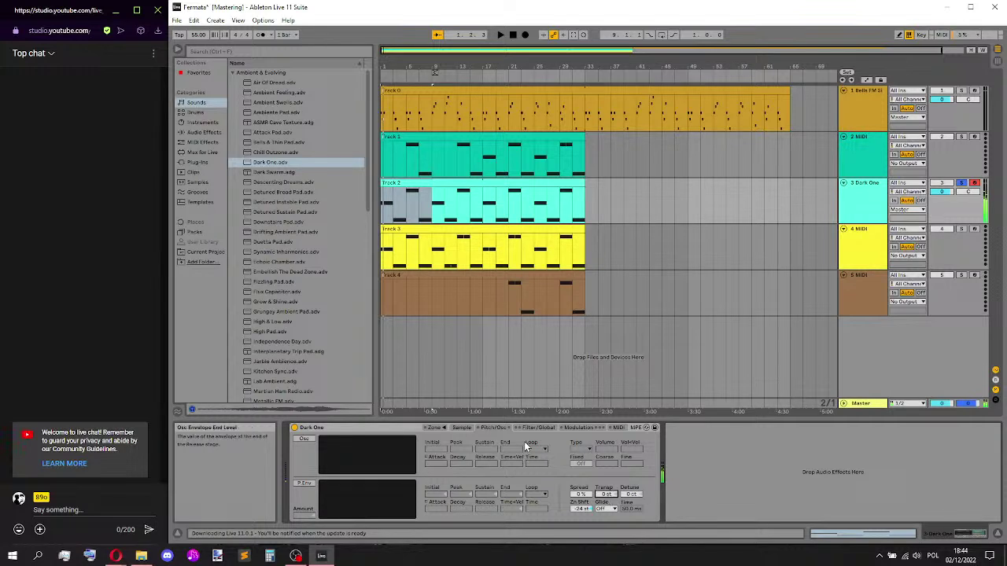
# - Examine Dark One's sample, filter, modulation, MIDI and zone settings, switching LFO 1 off and on again to compare
pyautogui.click(461, 428)
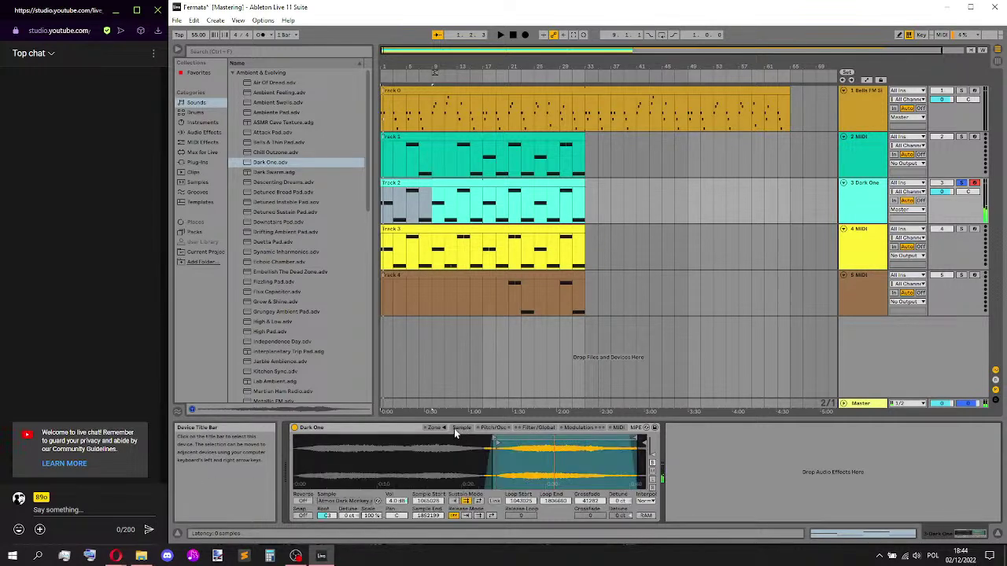
pyautogui.click(536, 430)
pyautogui.click(580, 428)
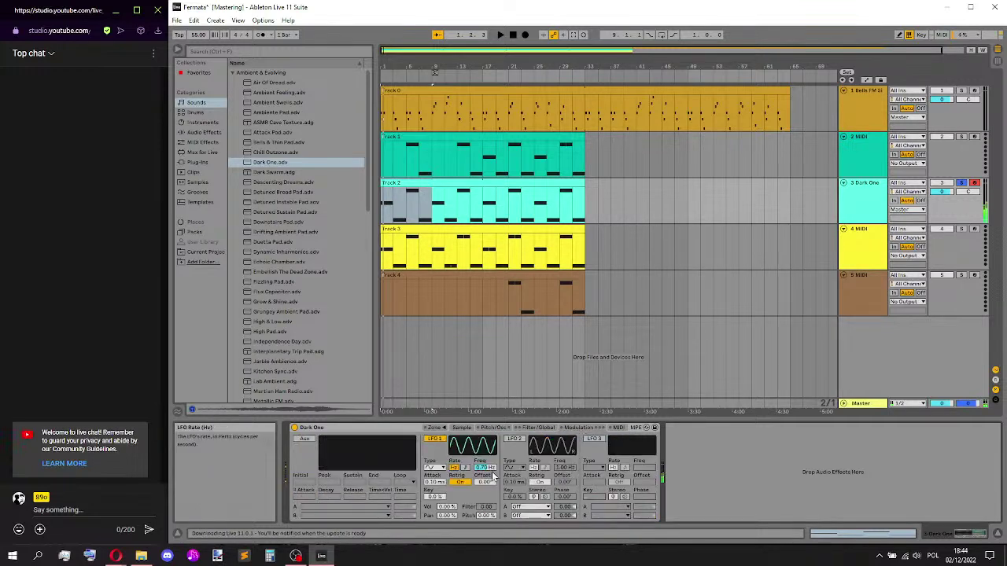
pyautogui.click(435, 440)
pyautogui.click(435, 438)
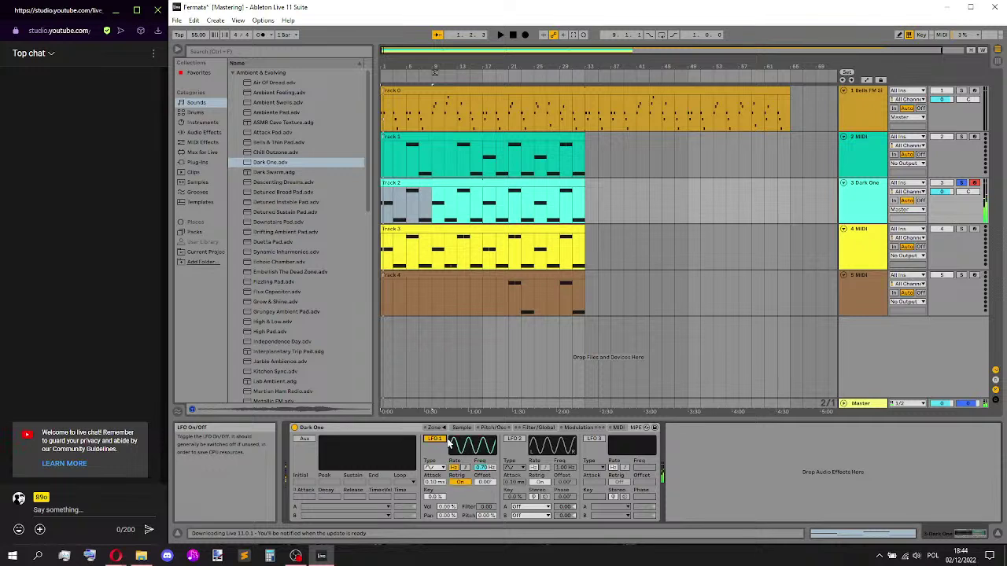
pyautogui.click(618, 428)
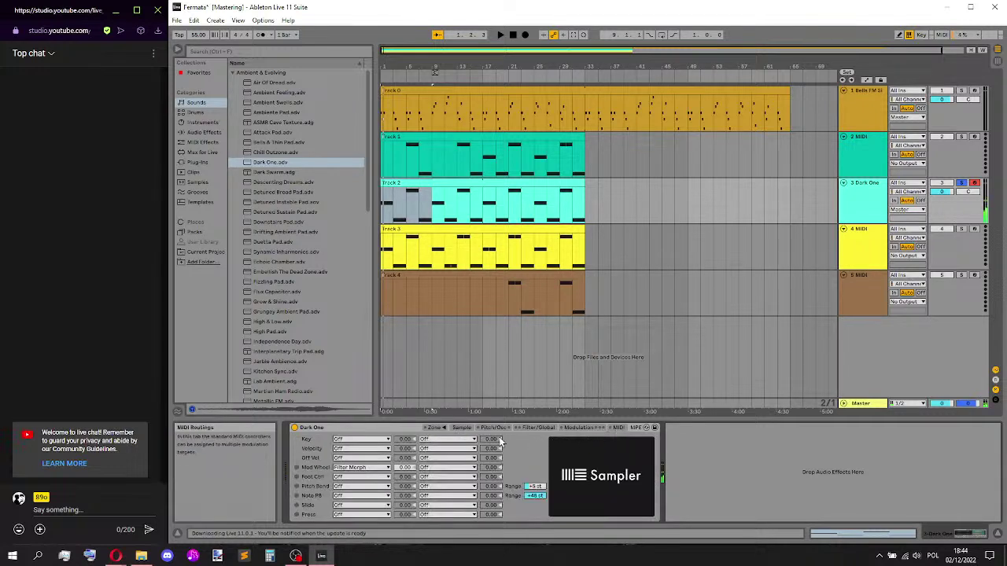
pyautogui.click(435, 428)
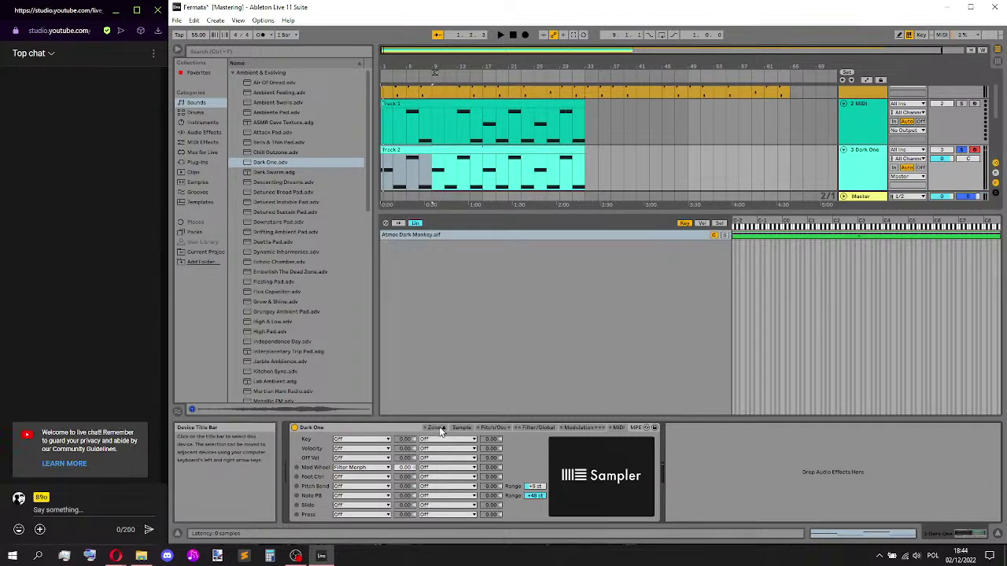
pyautogui.click(437, 427)
pyautogui.click(462, 427)
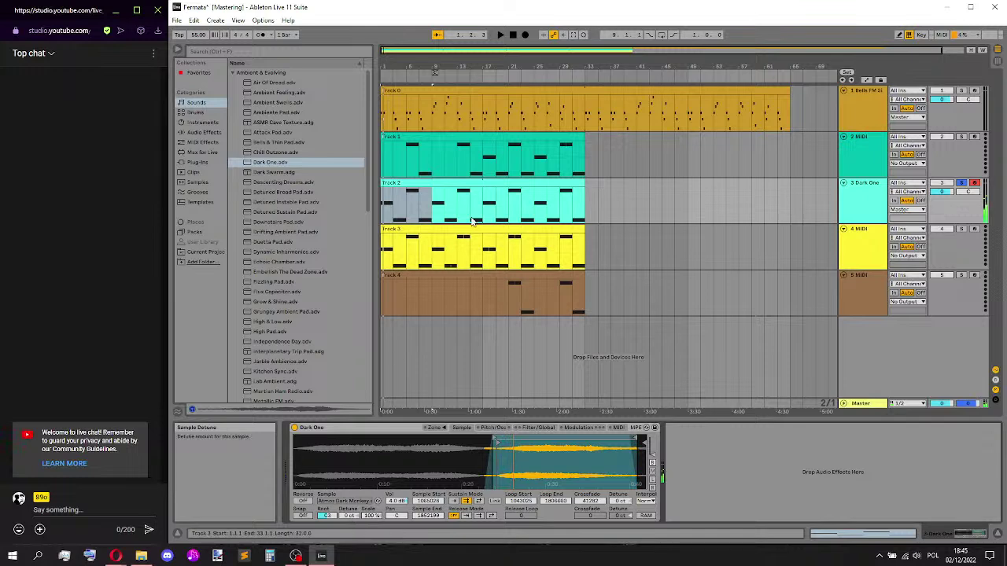
# - Clear the third track's solo, set Dark One's transposition to -22 st, and compare it with the first track by arming each in turn
pyautogui.click(944, 108)
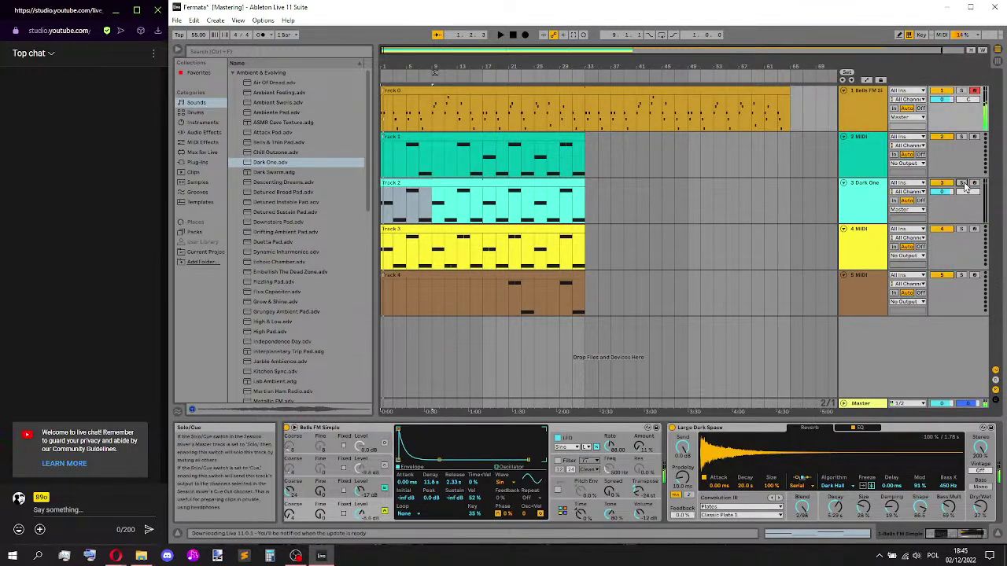
pyautogui.click(975, 184)
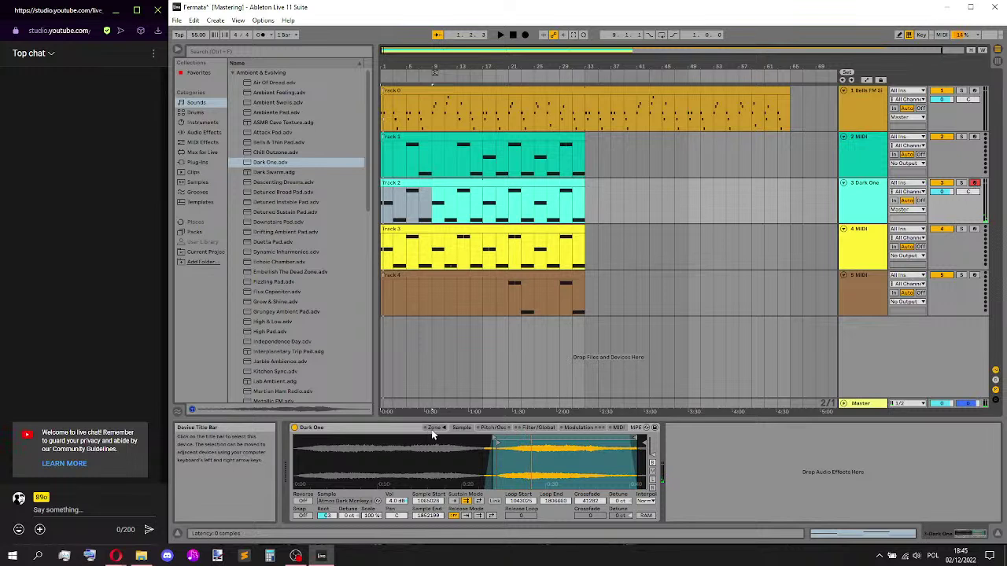
pyautogui.click(485, 428)
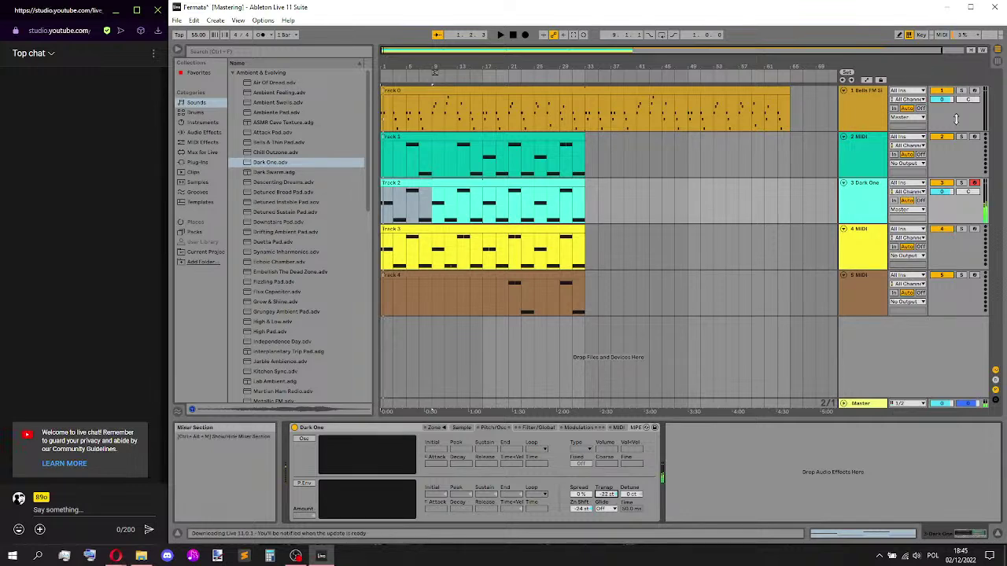
pyautogui.click(974, 91)
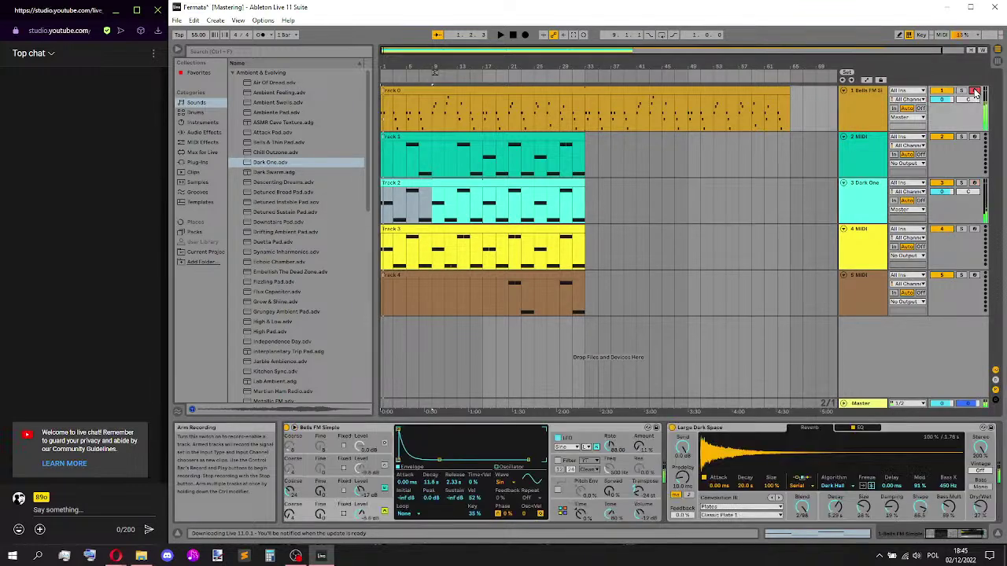
pyautogui.click(974, 183)
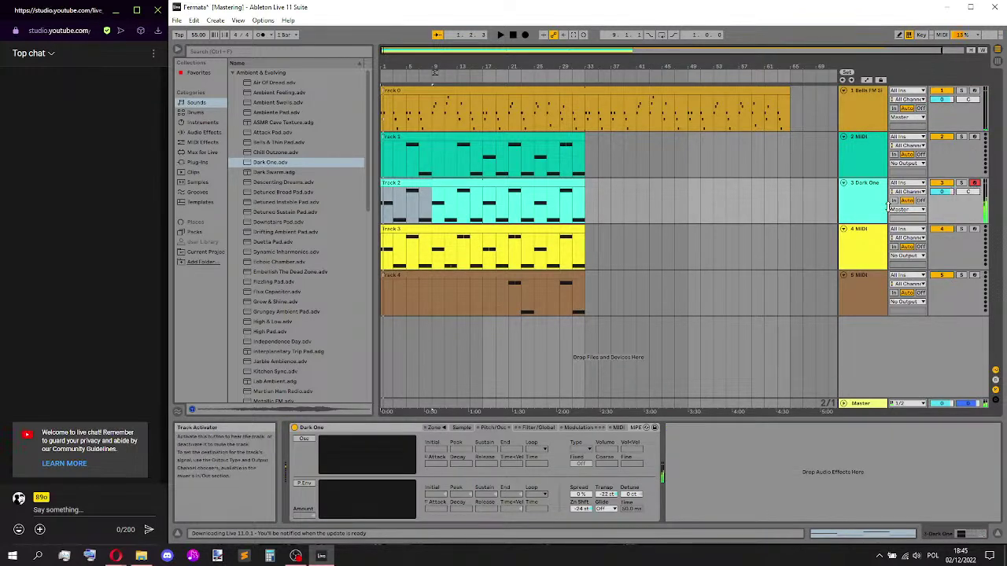
# - Replace Dark One with the Chill Outzone preset on the third track, and test muting the tracks without instruments
pyautogui.click(464, 428)
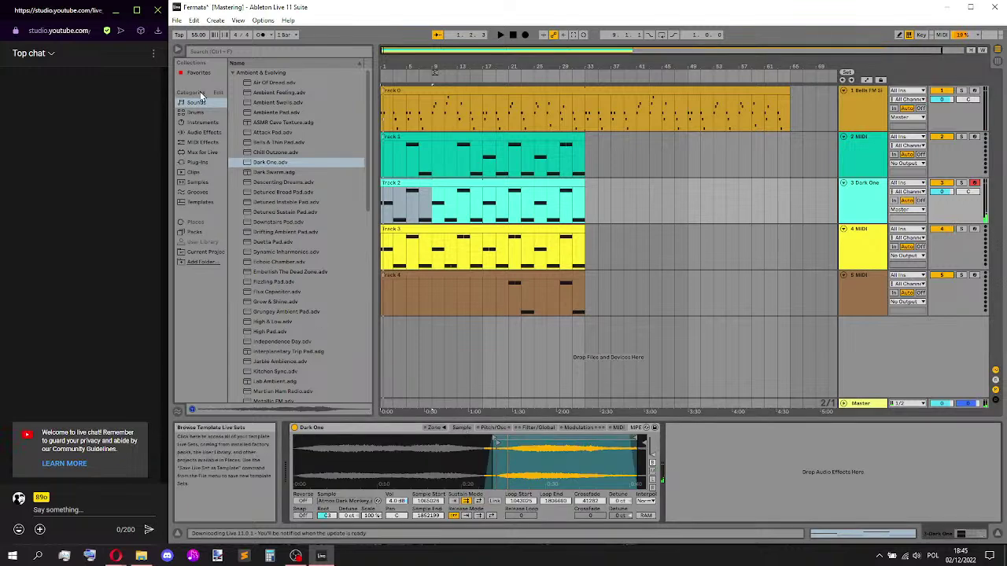
pyautogui.moveTo(269, 152); pyautogui.dragTo(873, 195)
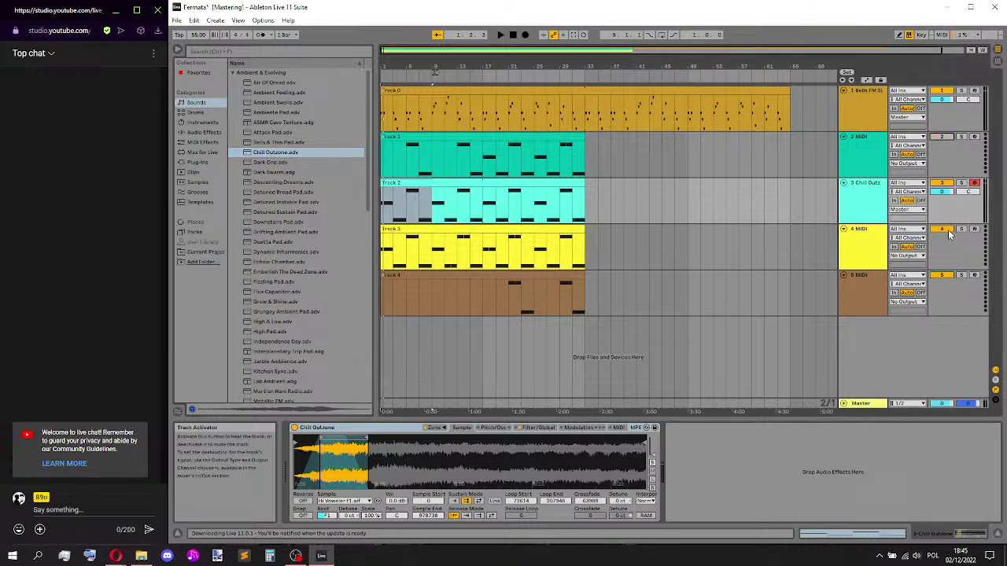
pyautogui.click(419, 303)
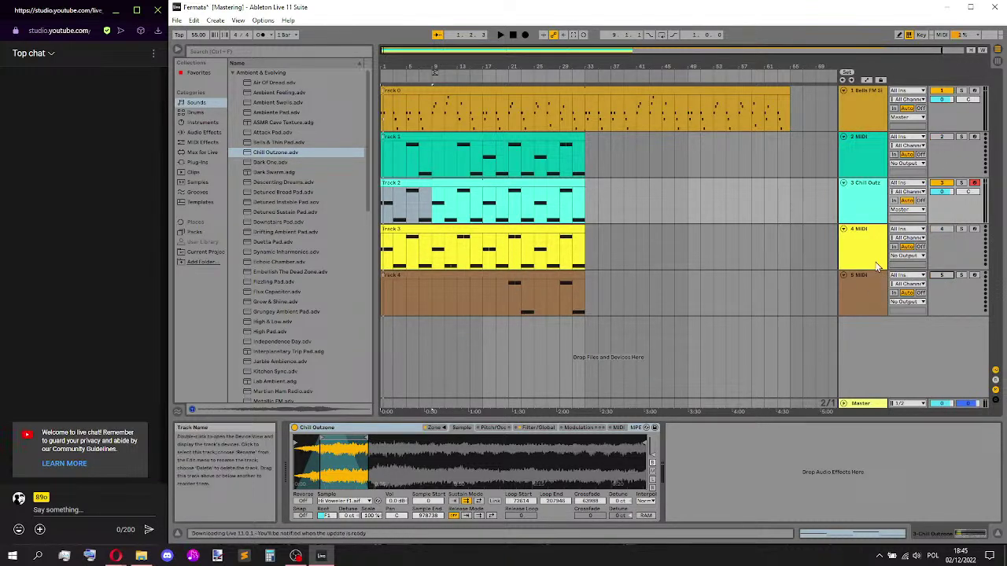
# - Delete the three MIDI tracks without instruments, keeping only the Bells FM Simple and Chill Outzone tracks
pyautogui.click(870, 282)
pyautogui.press('Delete')
pyautogui.press('Delete')
pyautogui.click(861, 167)
pyautogui.press('Delete')
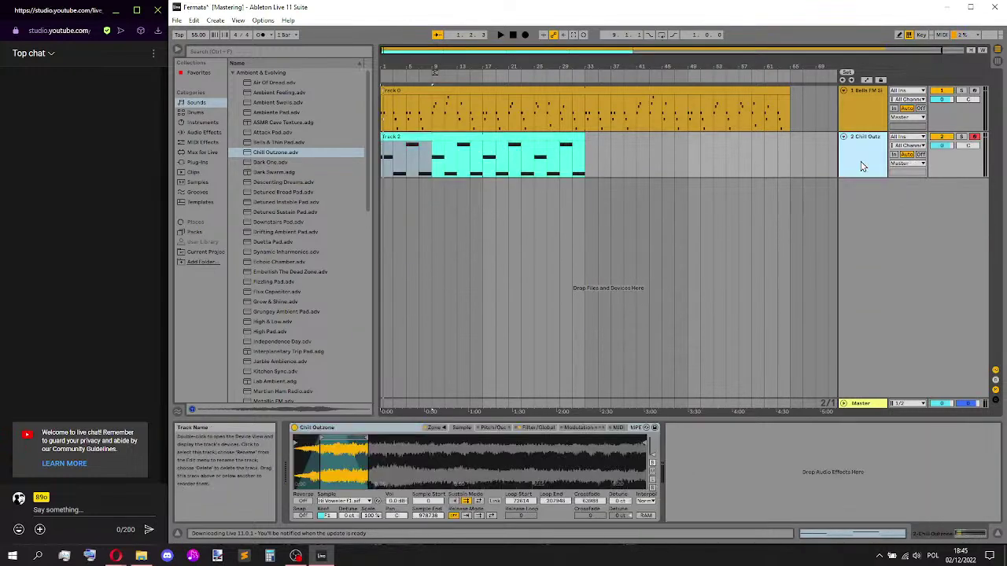
# - Play the arrangement from the start to hear Bells FM Simple and Chill Outzone together, then stop playback
pyautogui.click(385, 158)
pyautogui.press('space')
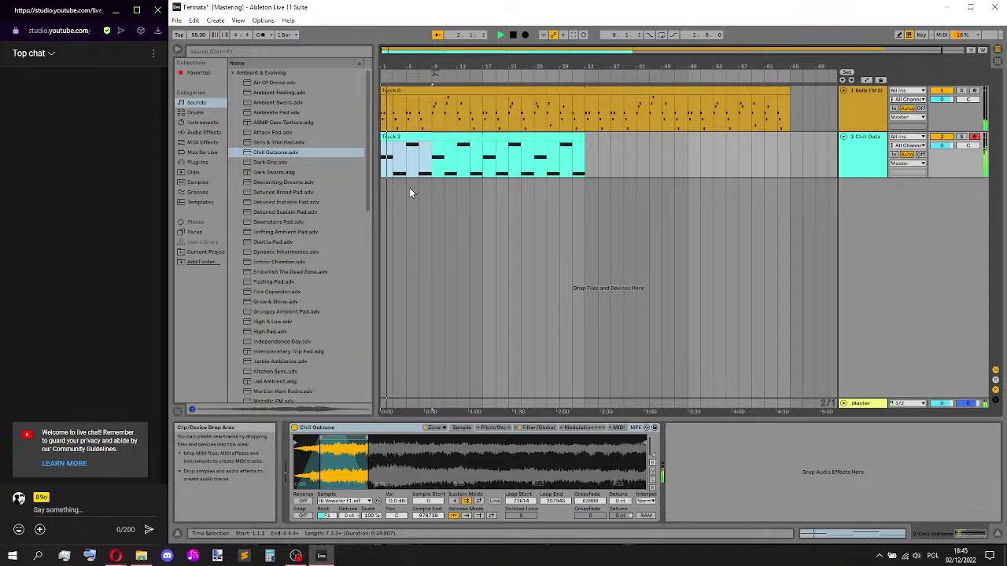
pyautogui.press('Tab')
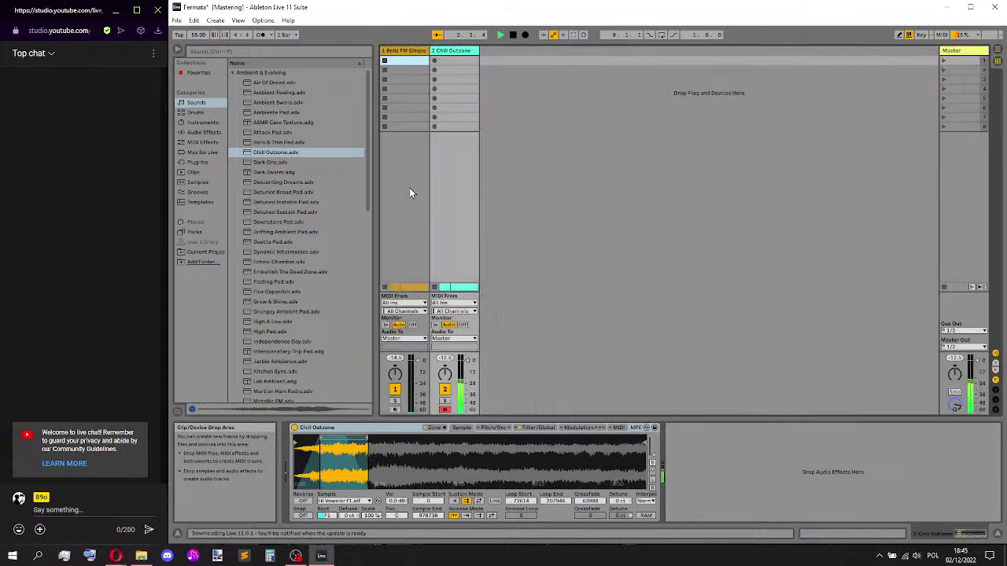
pyautogui.press('Tab')
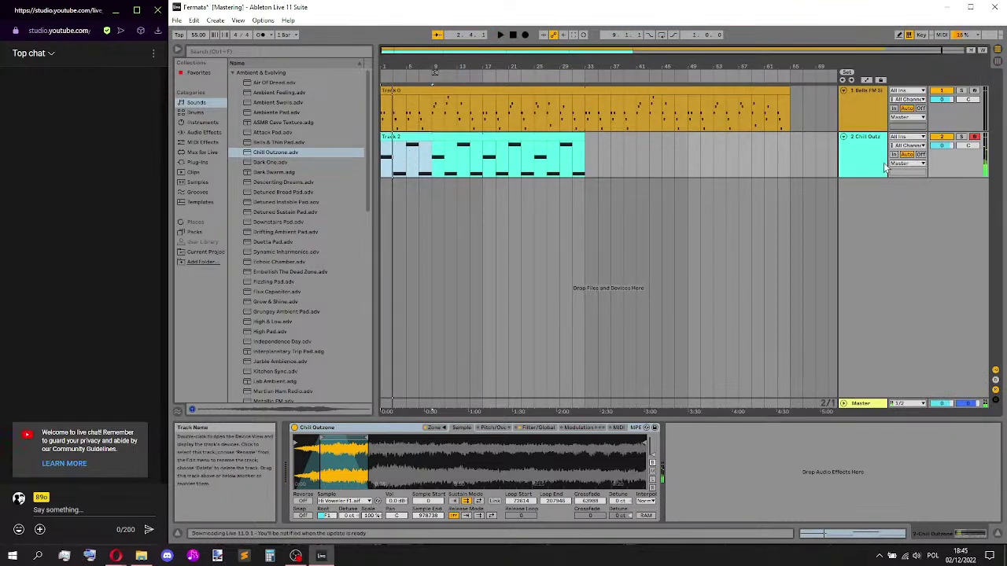
pyautogui.click(408, 152)
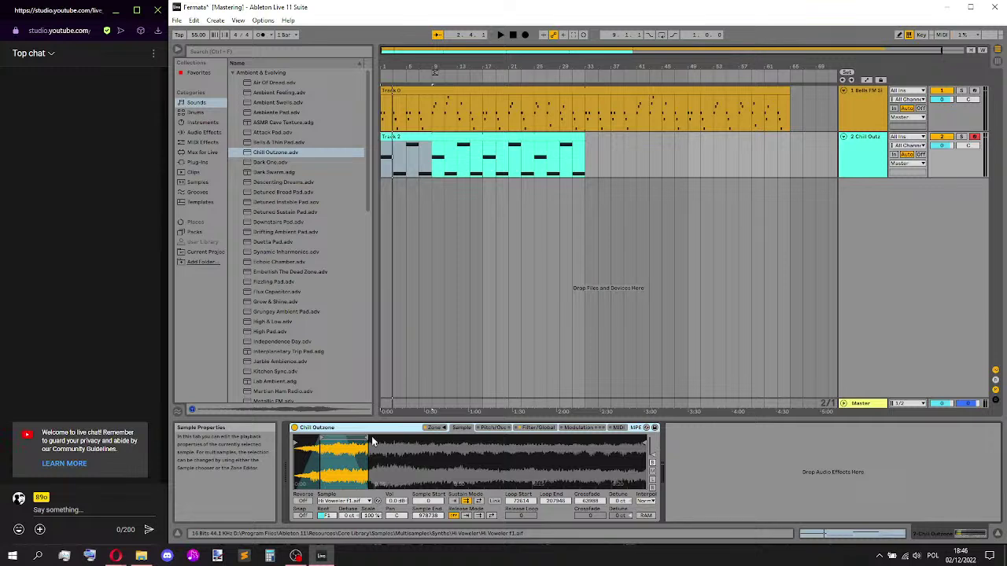
# - Try the Loop mode on Chill Outzone's filter envelope, and set it back to None
pyautogui.click(498, 429)
pyautogui.click(538, 428)
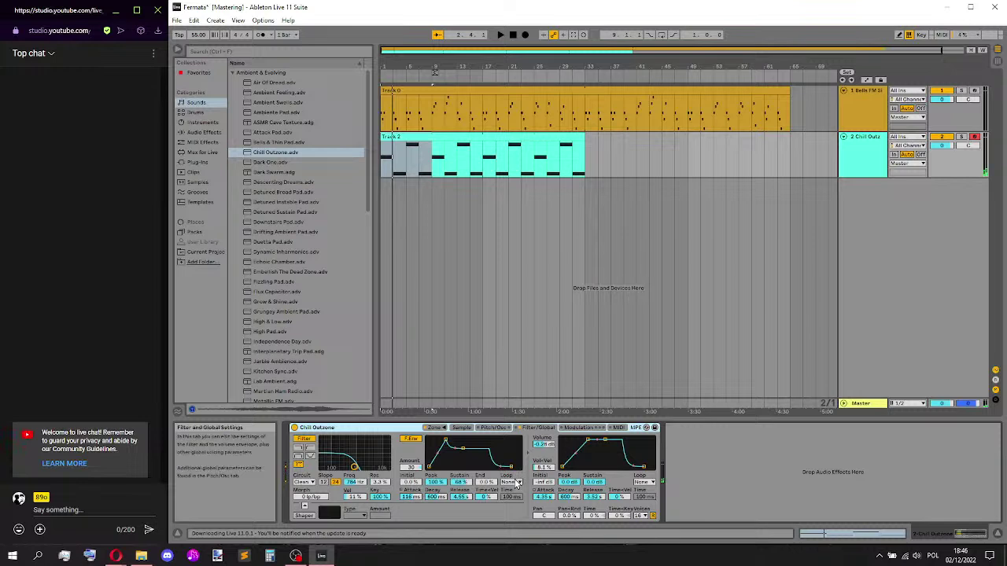
pyautogui.click(517, 482)
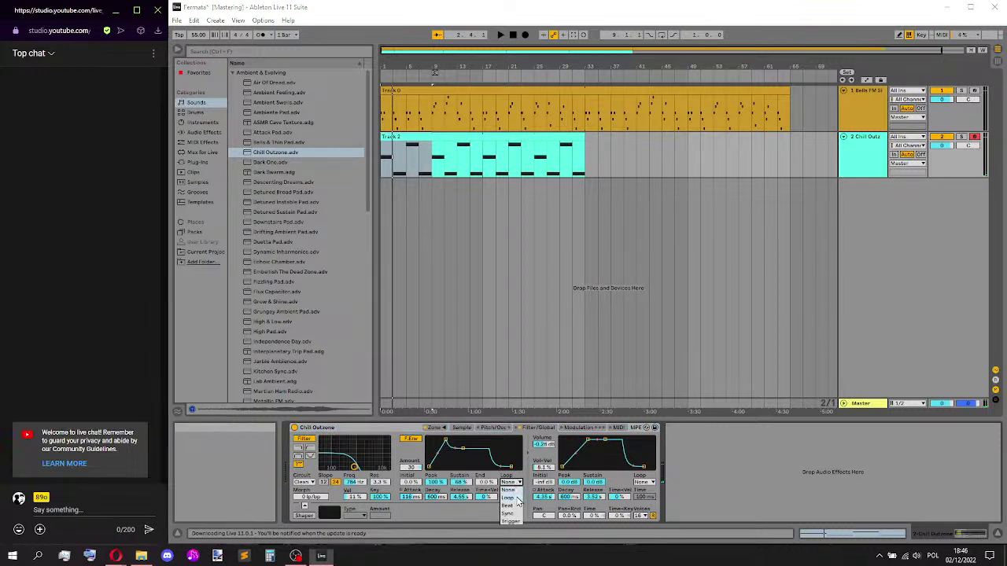
pyautogui.click(517, 498)
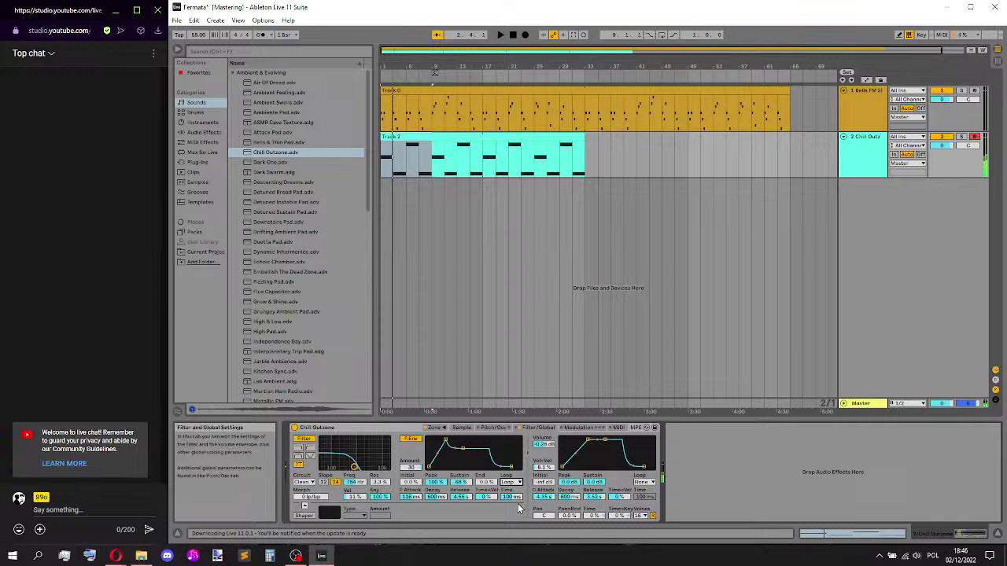
pyautogui.click(517, 483)
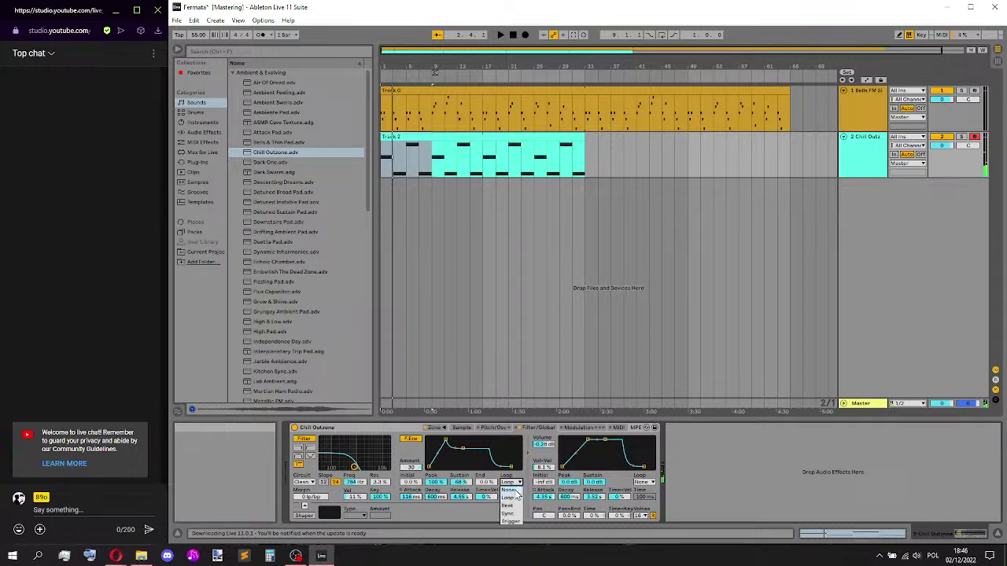
pyautogui.click(517, 496)
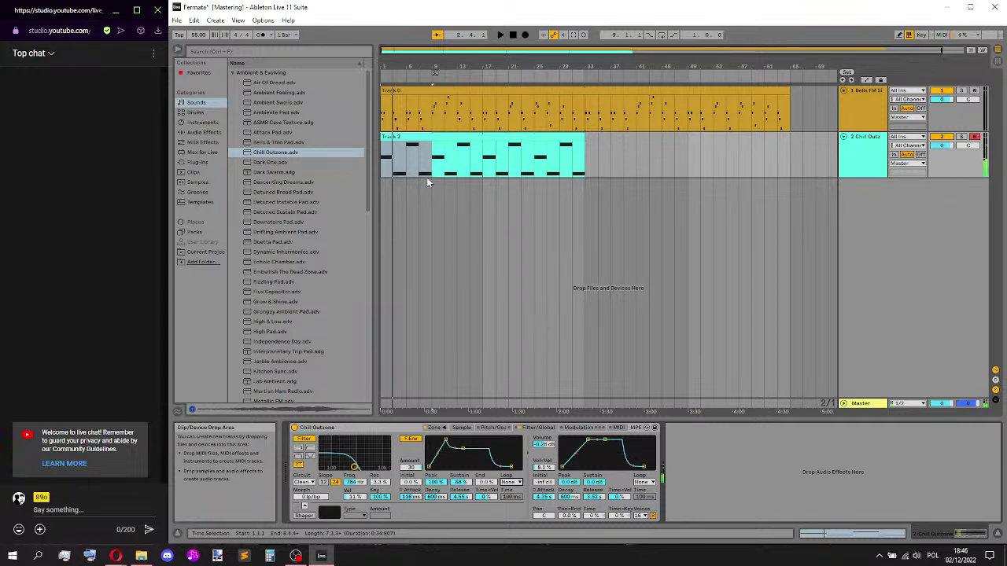
# - Add the Dark Swarm preset on a new MIDI track below Chill Outzone and unfold that track
pyautogui.click(384, 154)
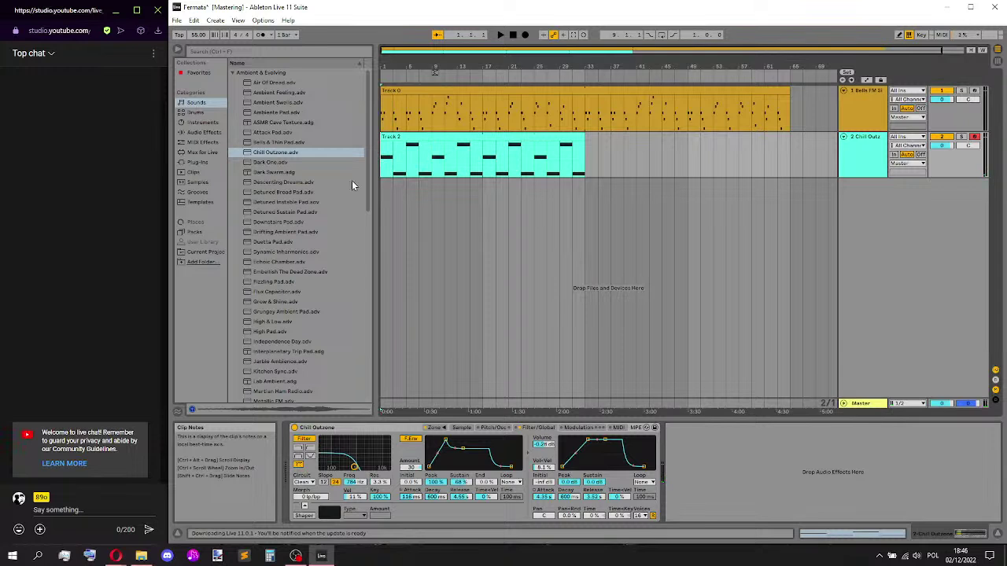
pyautogui.click(302, 172)
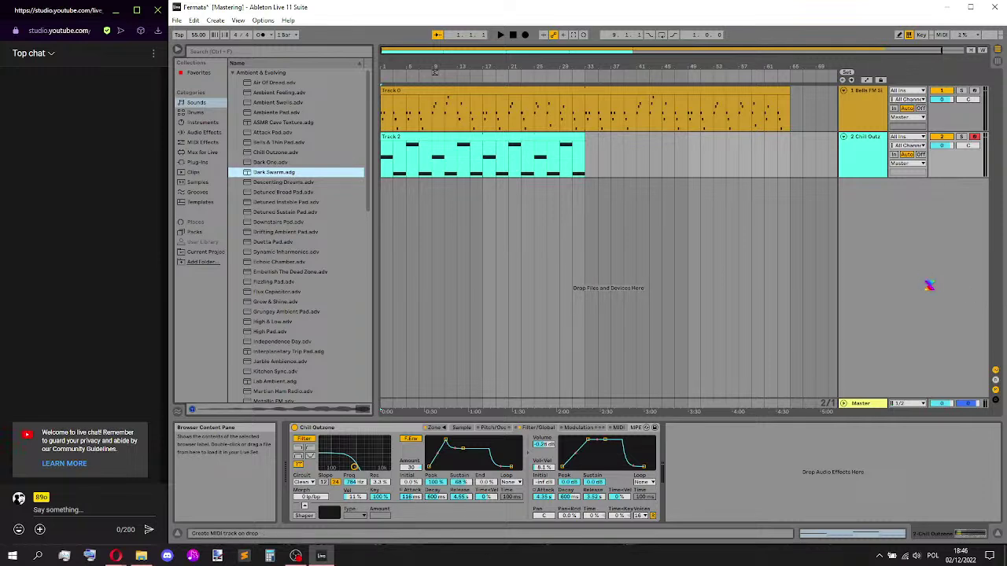
pyautogui.moveTo(453, 265); pyautogui.dragTo(468, 281)
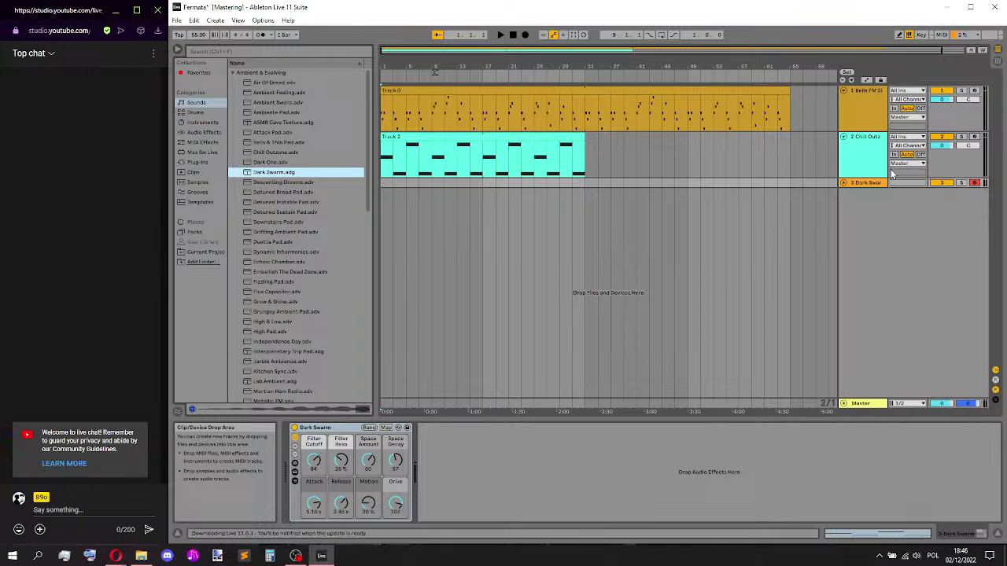
pyautogui.click(863, 198)
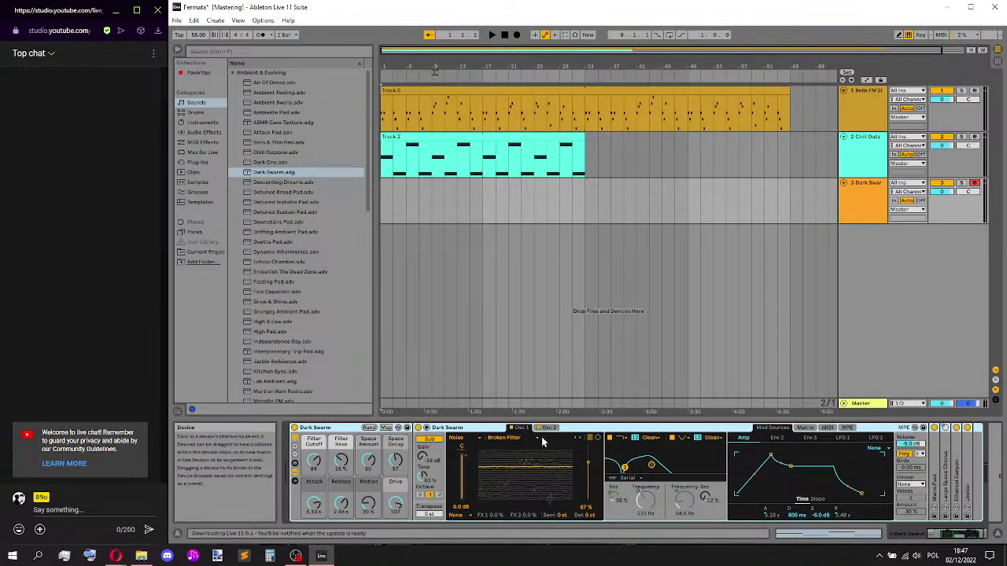
# - Examine the Env 2, Env 3 and LFO 1 modulation sources of the Dark Swarm synth
pyautogui.click(776, 437)
pyautogui.click(810, 438)
pyautogui.click(842, 438)
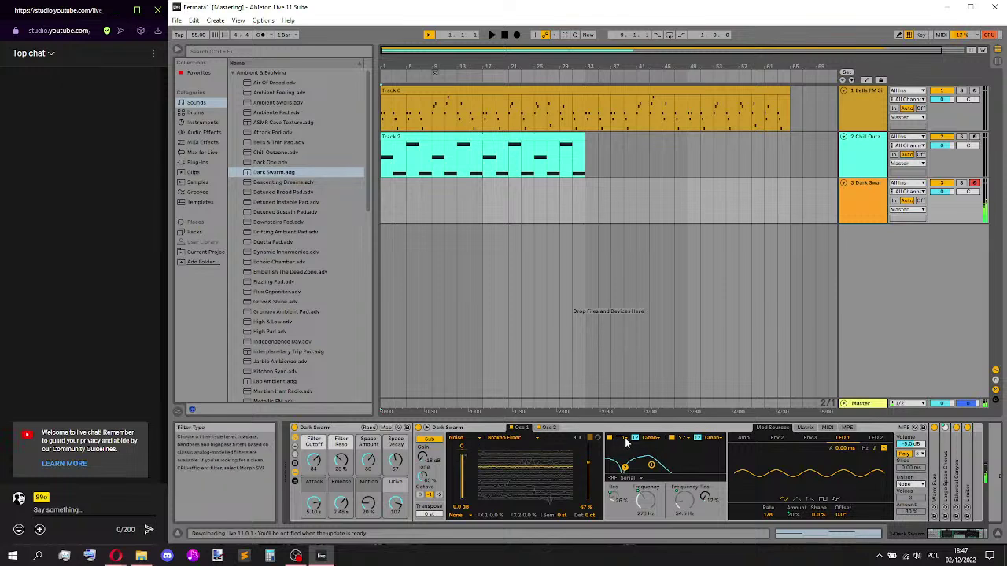
# - Unmap the Large Space Chorus on/off switch from Dark Swarm's Space Amount macro and toggle the effect to compare the sound
pyautogui.click(683, 439)
pyautogui.click(691, 445)
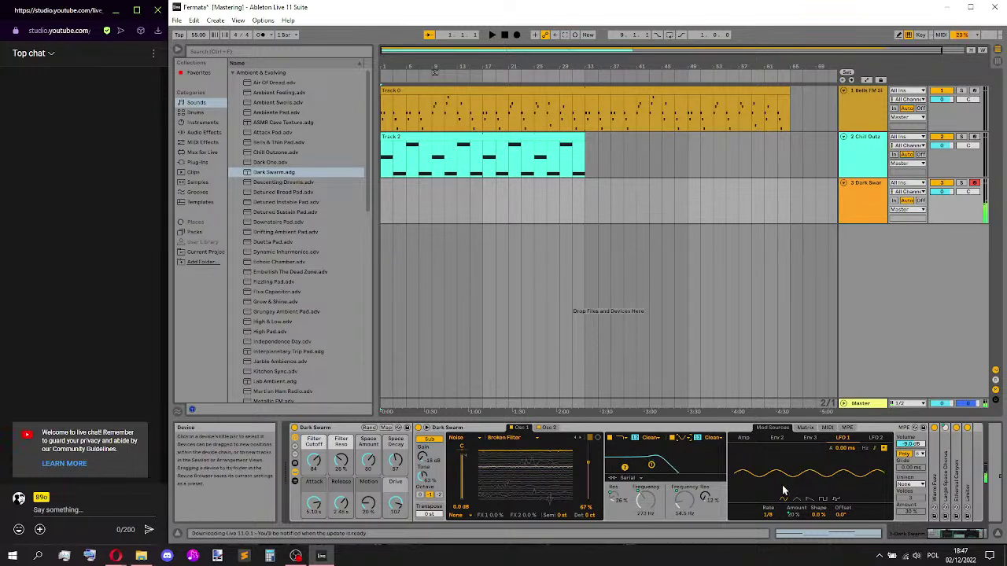
pyautogui.rightClick(947, 430)
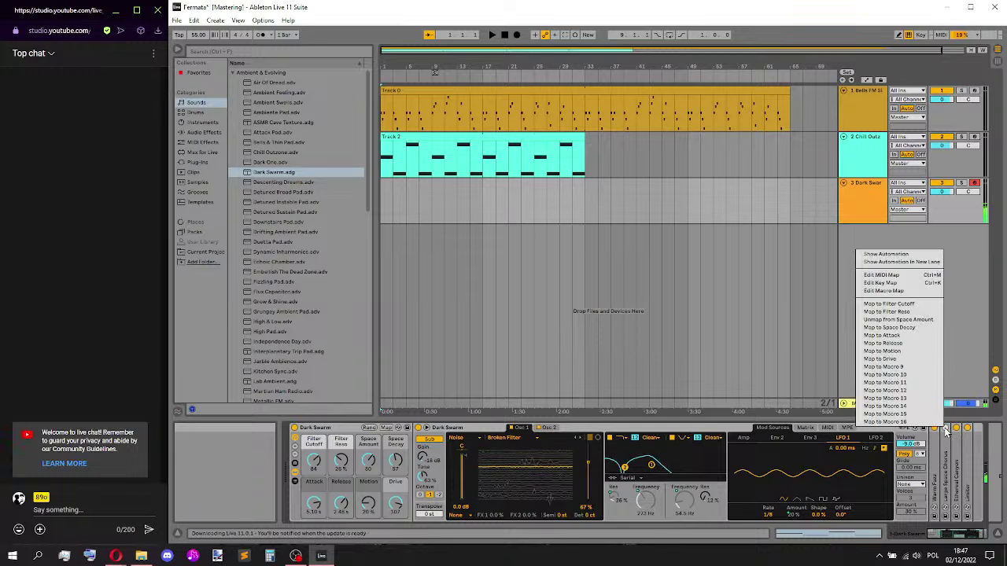
pyautogui.click(915, 326)
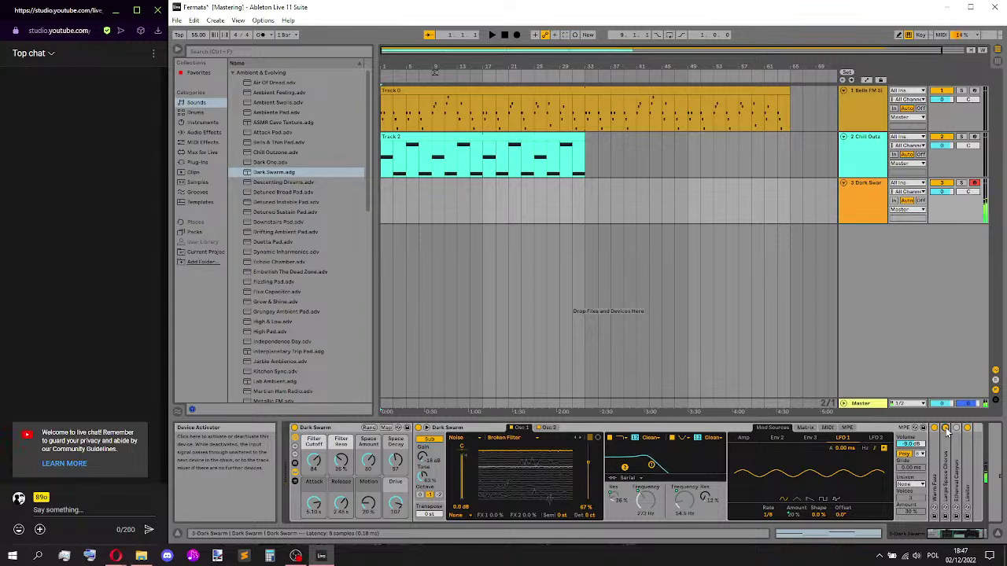
pyautogui.click(945, 429)
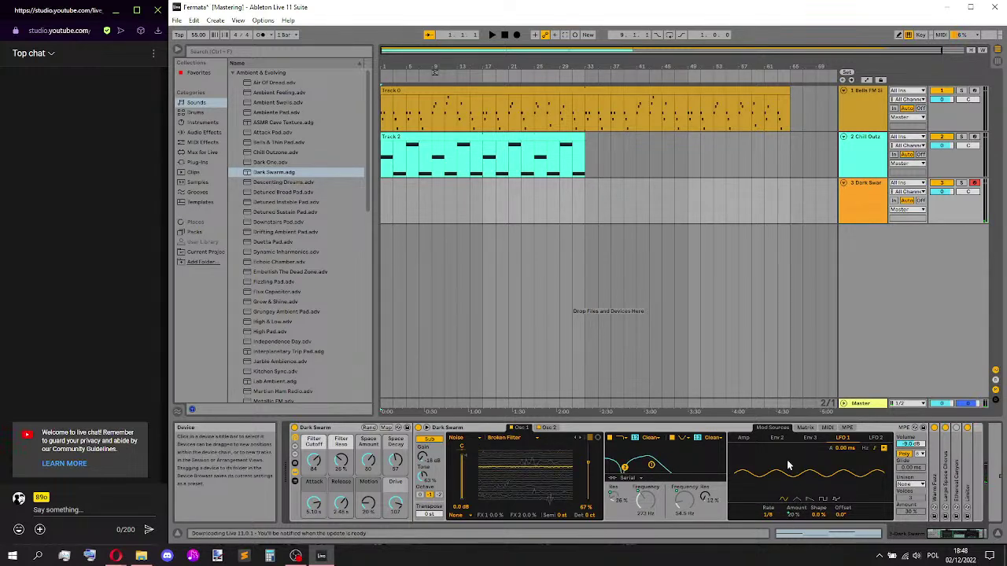
# - Audition the triangle, sawtooth and square waveforms for Dark Swarm's LFO 1, and set it back to sine
pyautogui.click(748, 437)
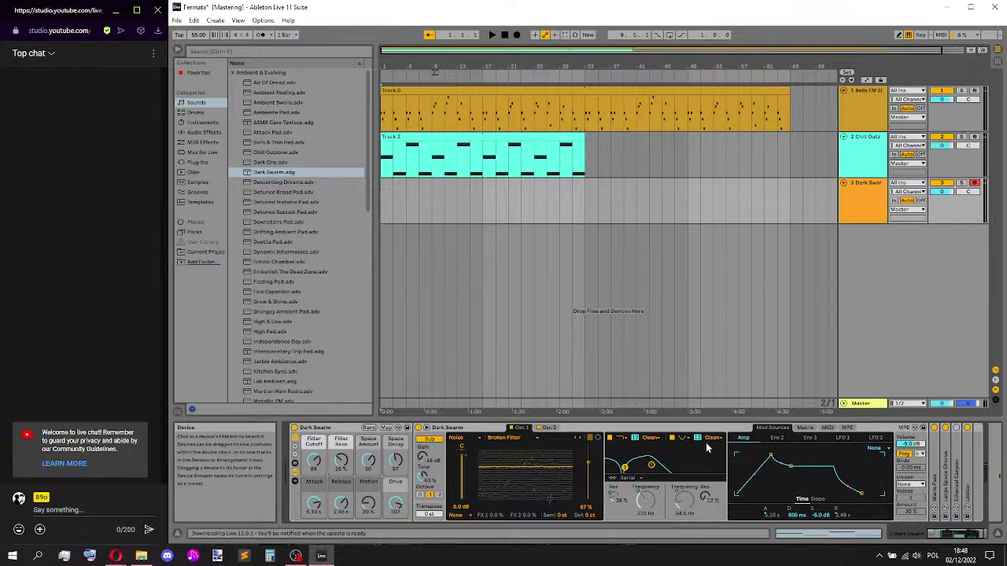
pyautogui.click(853, 442)
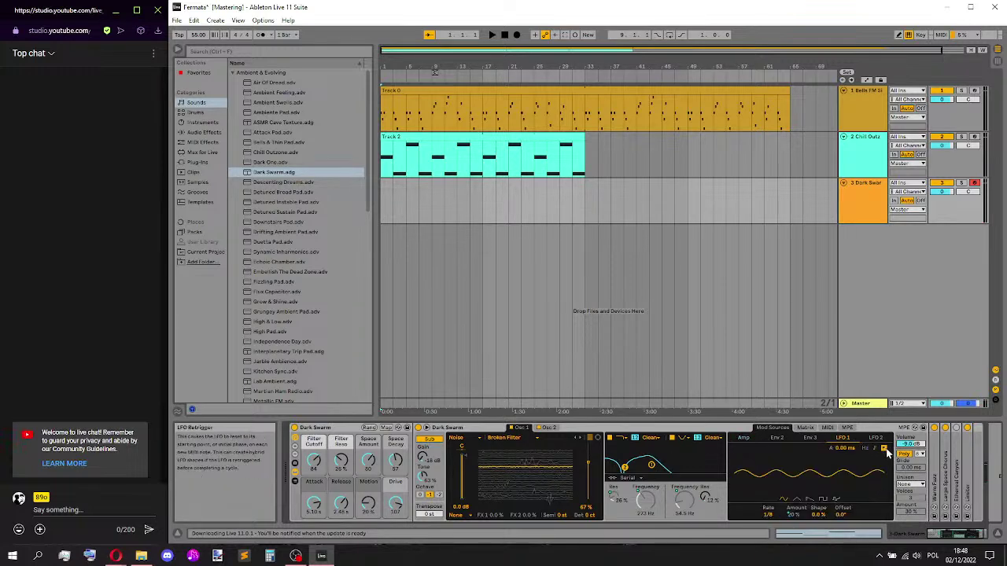
pyautogui.click(797, 500)
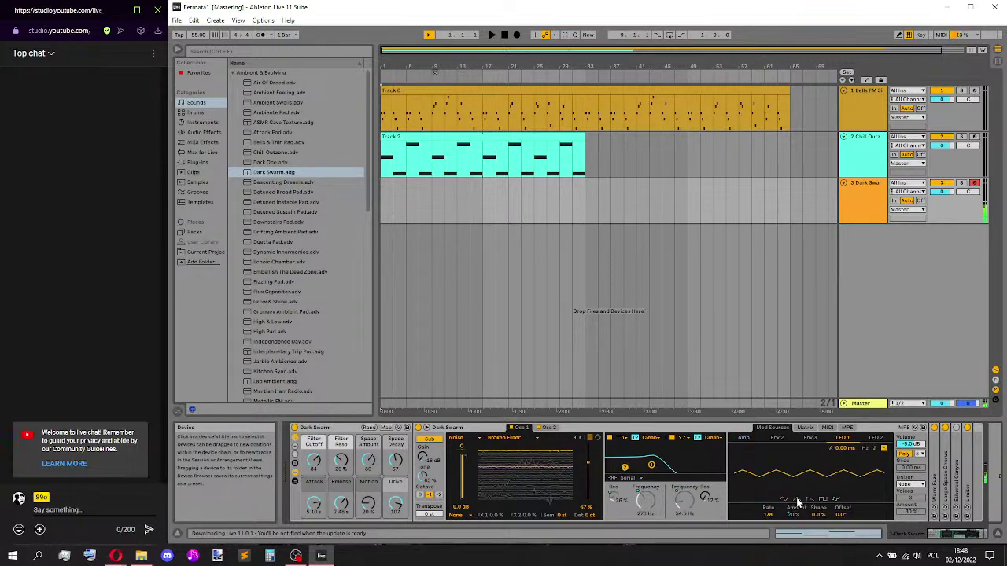
pyautogui.click(812, 502)
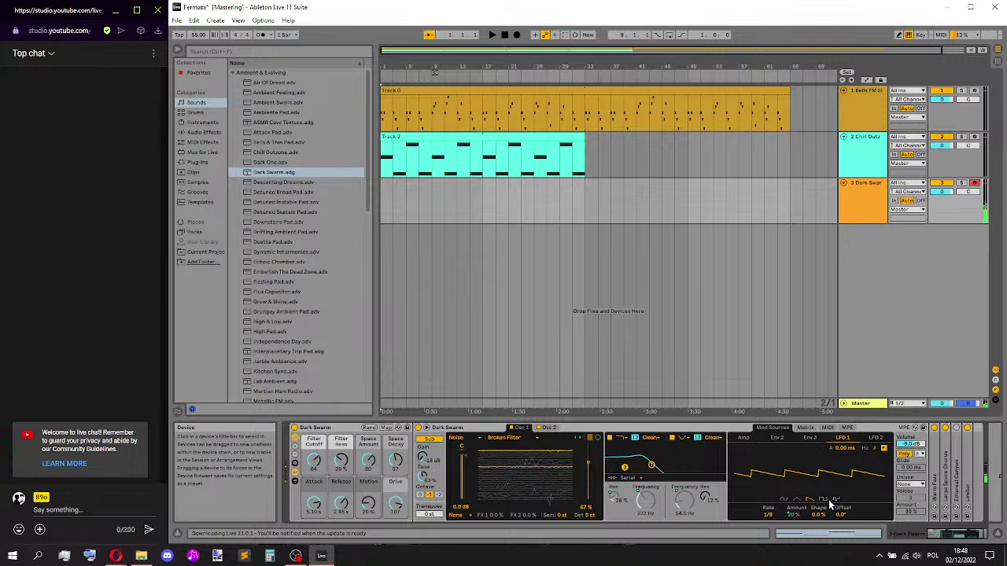
pyautogui.click(824, 501)
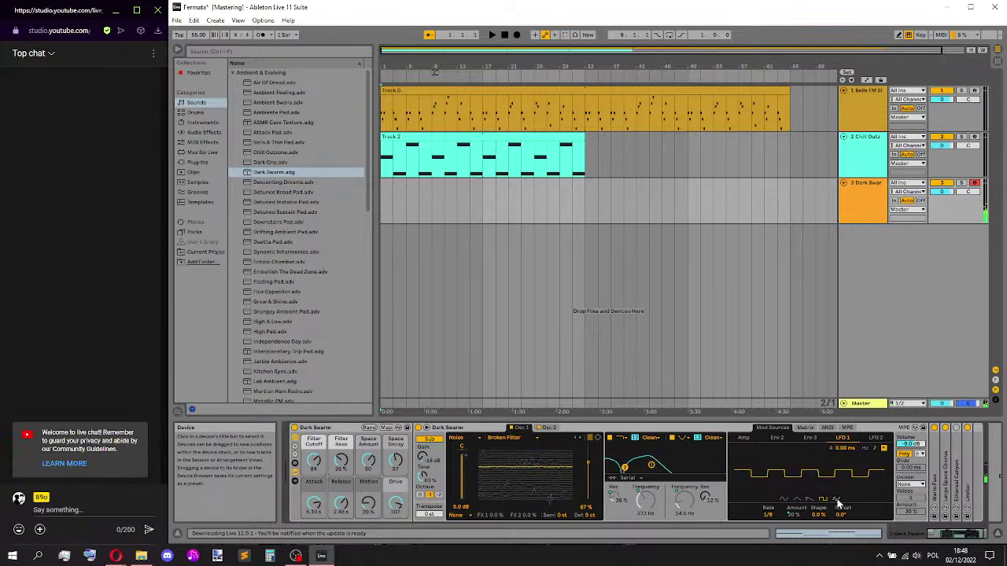
pyautogui.click(784, 499)
# - Set LFO 1's rate to 3/4, and unmap its amount from the Motion macro to lower it to 8.6%
pyautogui.moveTo(769, 515); pyautogui.dragTo(769, 493)
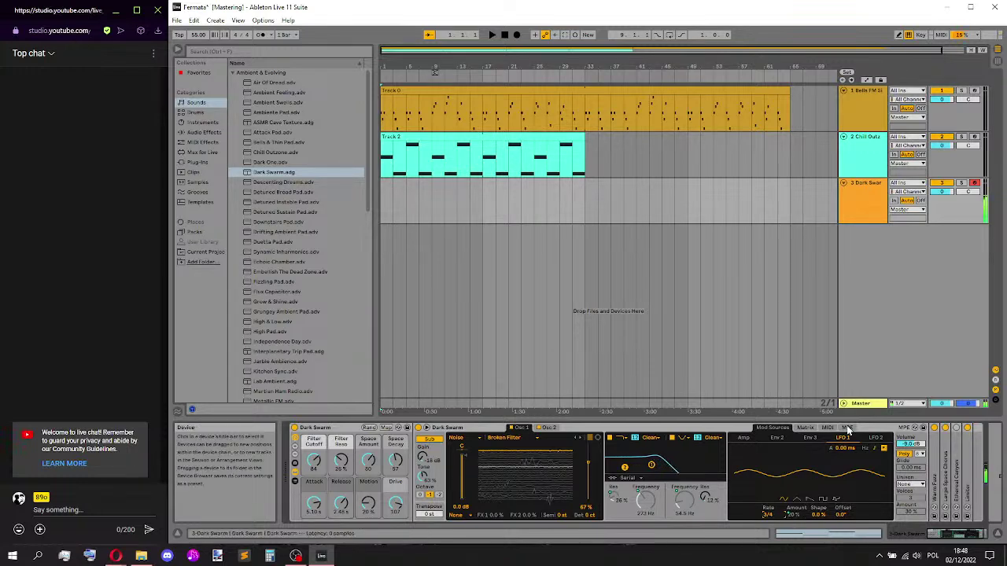
pyautogui.rightClick(792, 517)
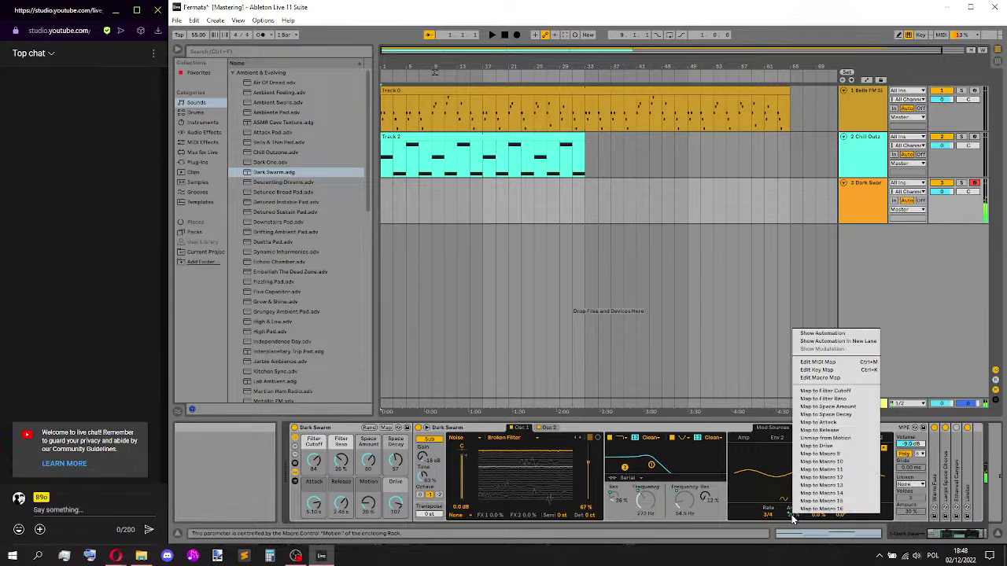
pyautogui.click(831, 438)
pyautogui.moveTo(797, 511); pyautogui.dragTo(797, 531)
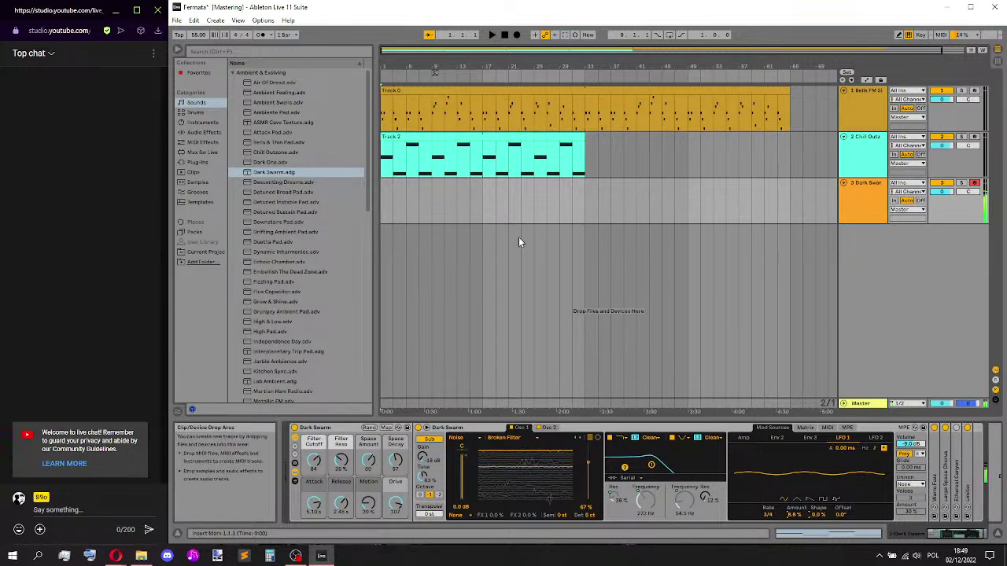
# - Select the Chill Outzone track and save the Live set
pyautogui.click(386, 163)
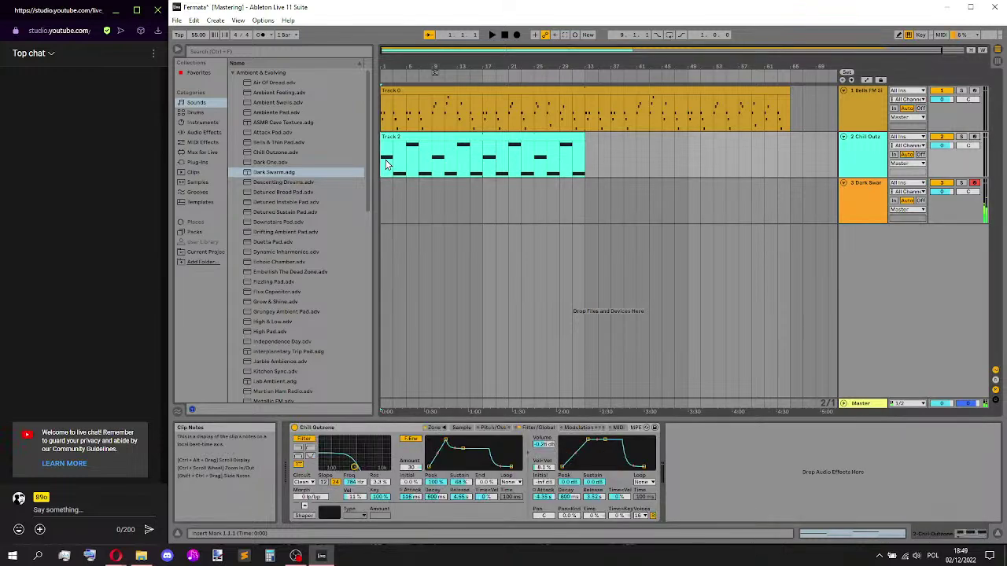
pyautogui.hotkey('ctrl', 's')
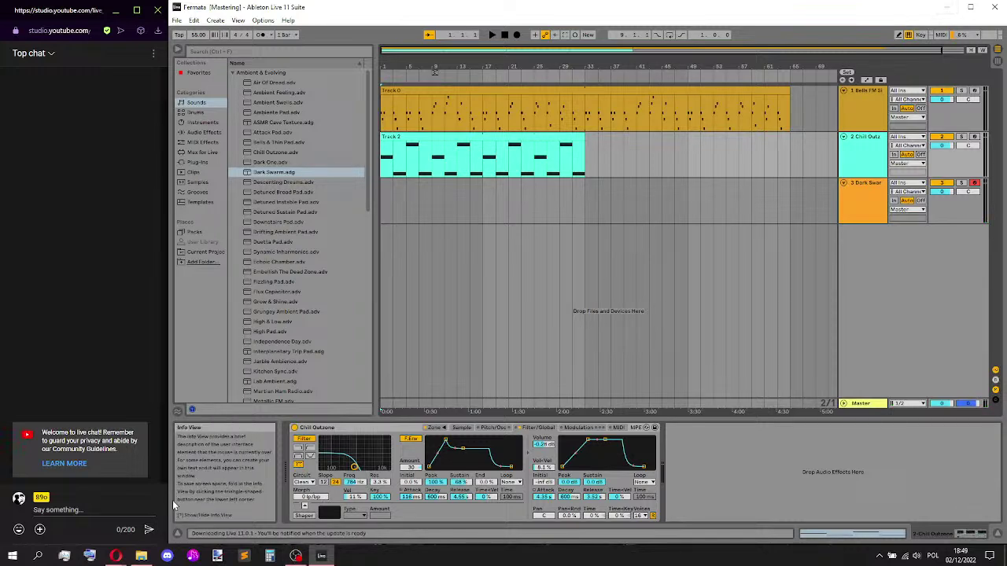
# - Look through the Fermata project folder and its "other" subfolder in File Explorer, and return to Ableton Live
pyautogui.click(141, 557)
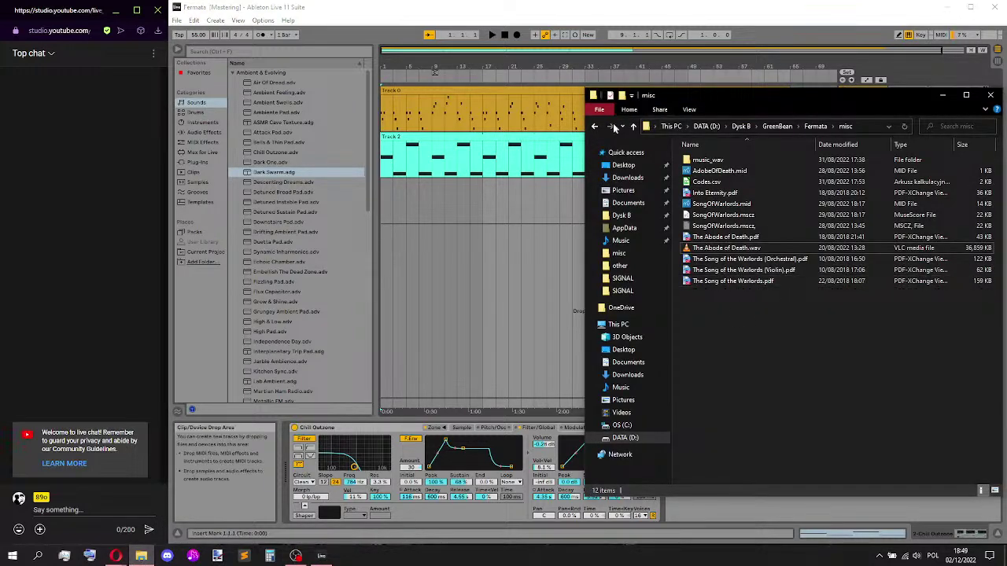
pyautogui.hotkey('alt', 'Up')
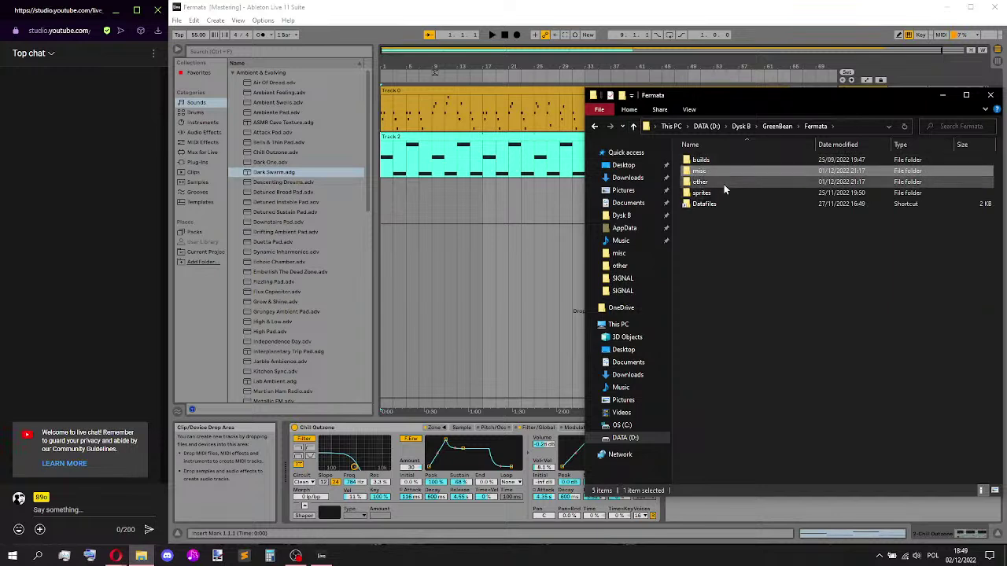
pyautogui.doubleClick(724, 184)
pyautogui.click(956, 192)
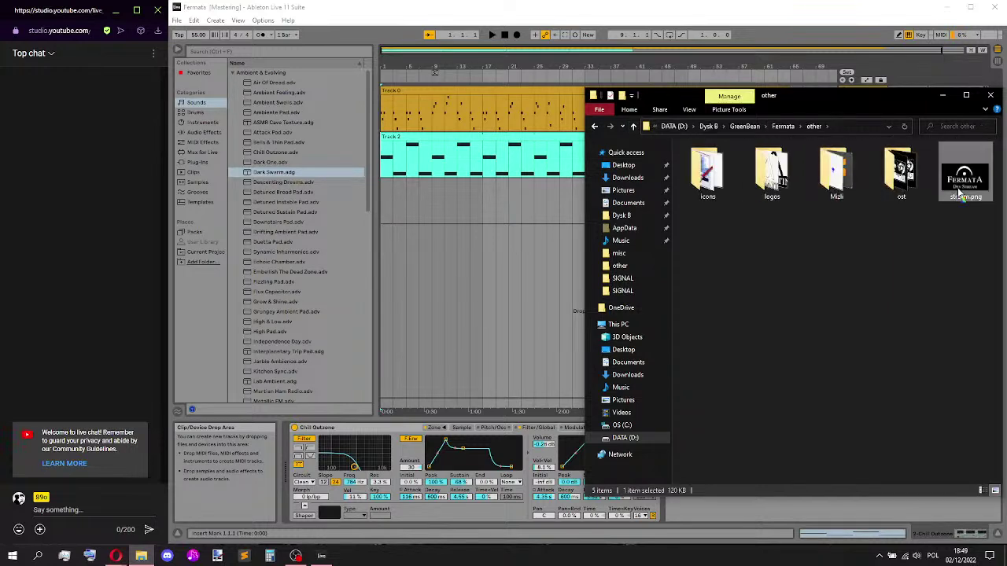
pyautogui.click(923, 244)
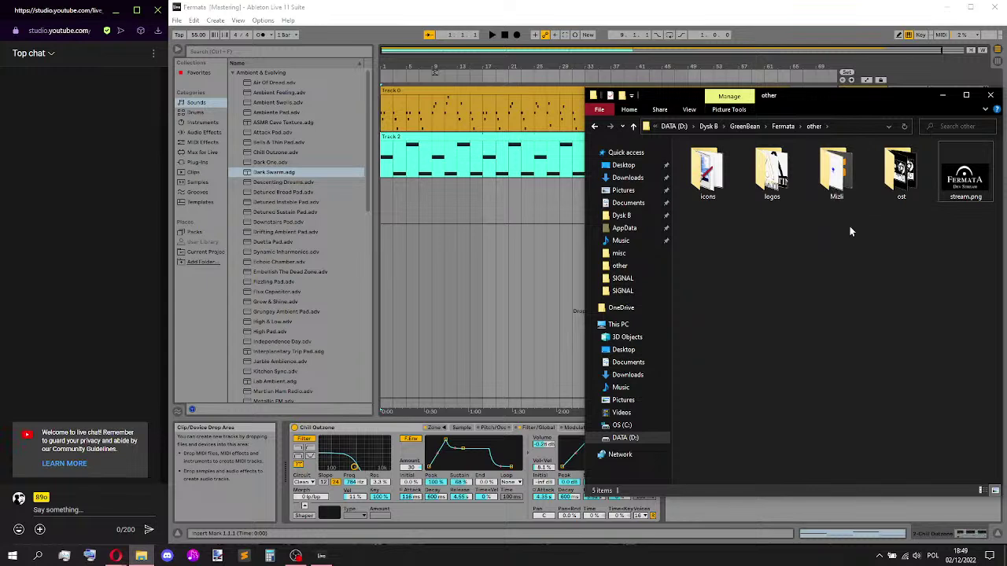
pyautogui.click(633, 126)
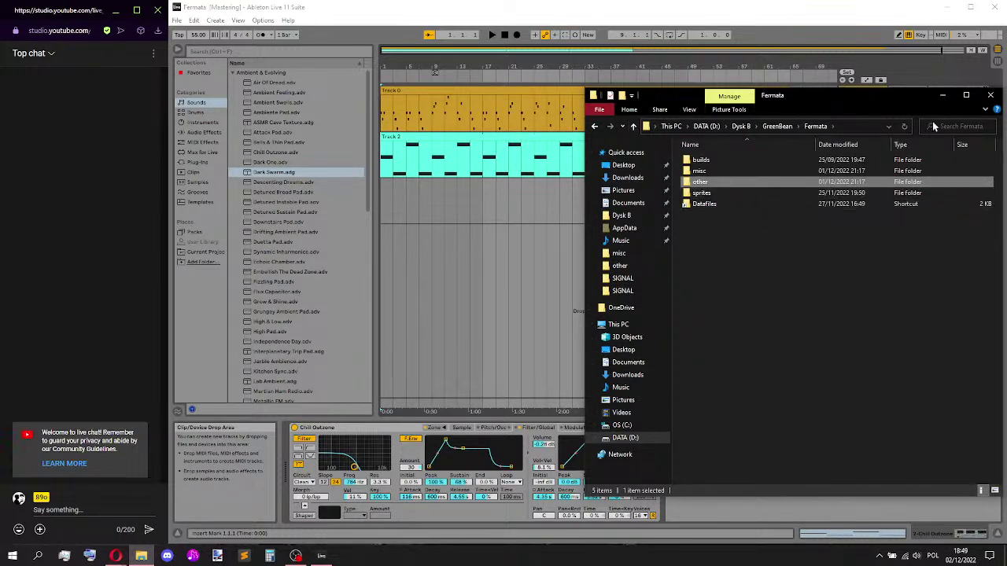
pyautogui.click(943, 95)
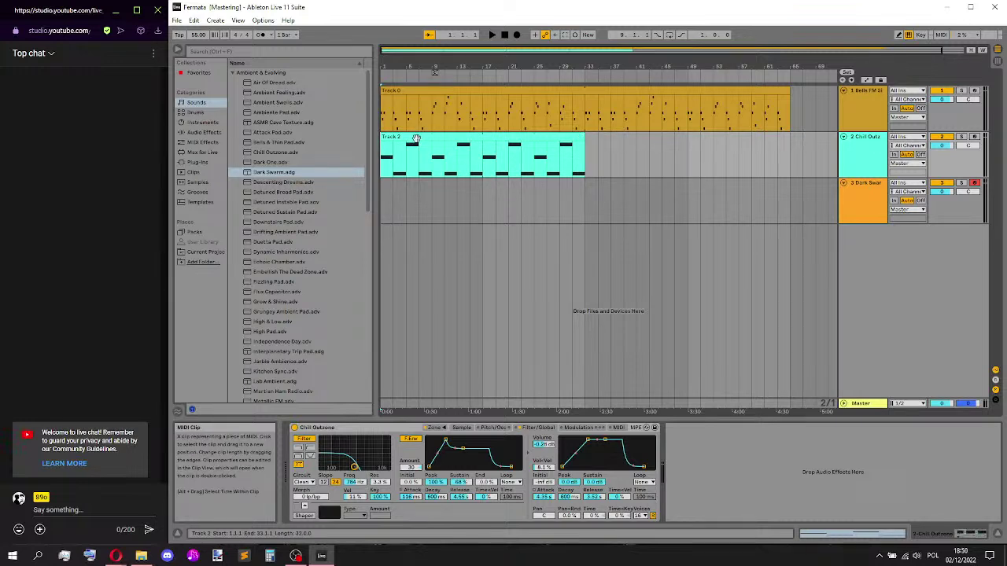
# - Copy the Track 2 clip from Chill Outzone onto the Dark Swarm track at bar 7, and audition it soloed
pyautogui.moveTo(423, 136); pyautogui.dragTo(449, 202)
pyautogui.click(422, 206)
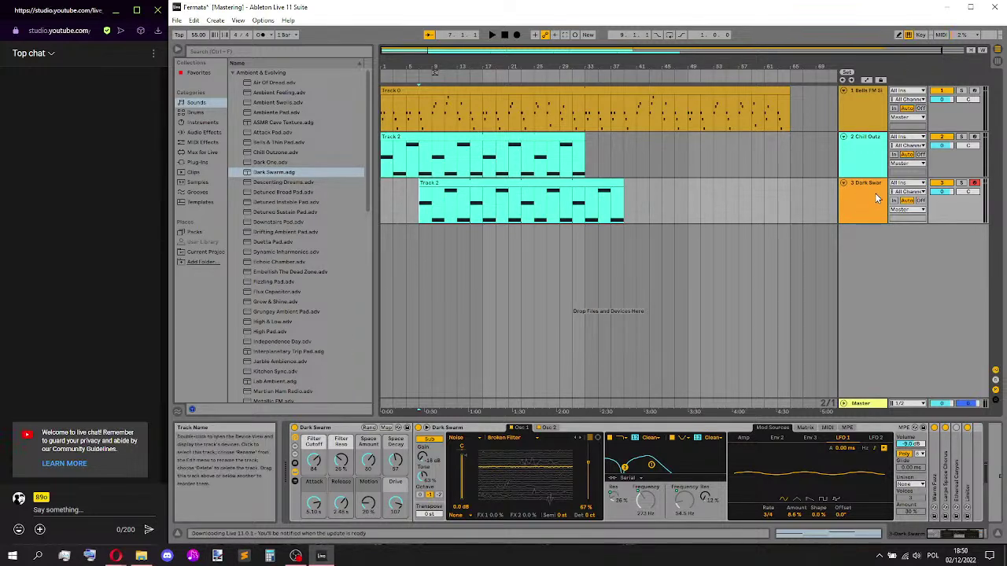
pyautogui.click(962, 183)
pyautogui.press('space')
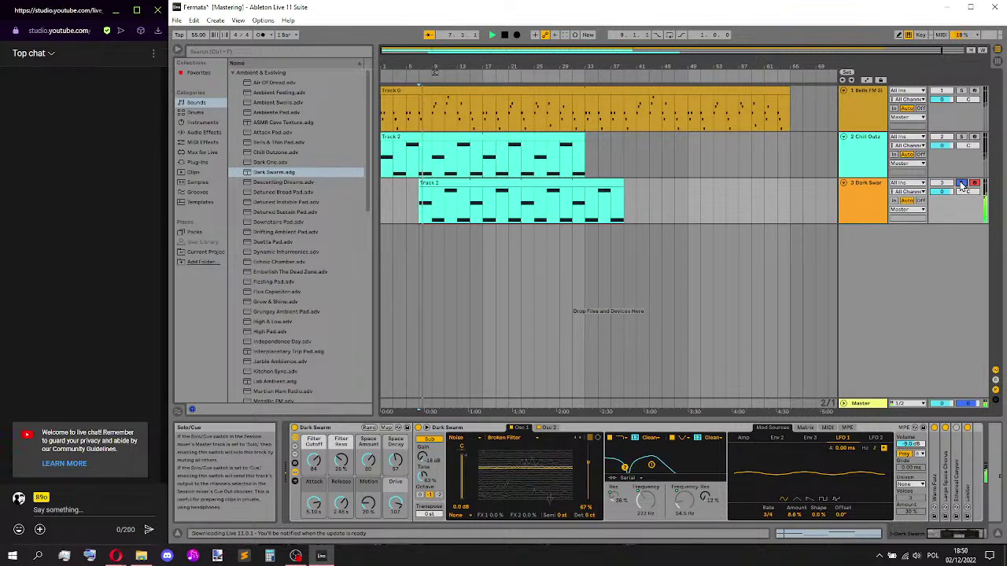
pyautogui.click(961, 183)
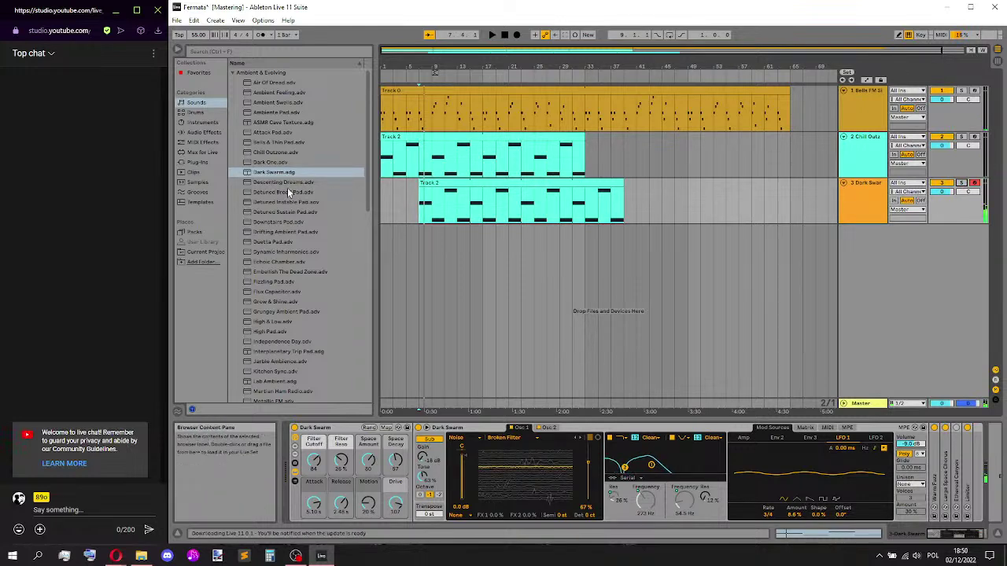
# - Preview the Detuned Broad, Instable and Sustain pads, add Detuned Sustain Pad on a new MIDI track and save the set
pyautogui.scroll(-1, 312, 193)
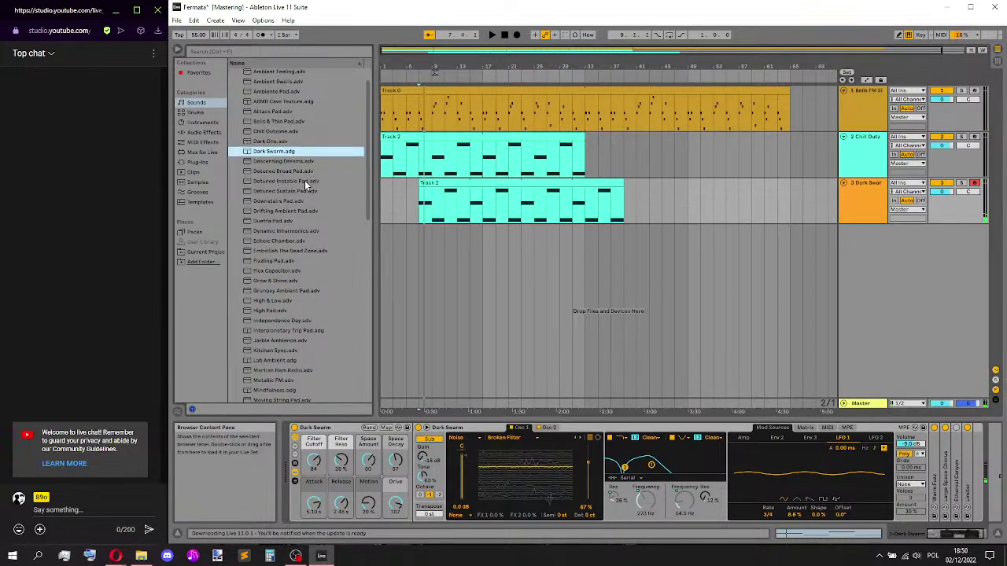
pyautogui.click(300, 172)
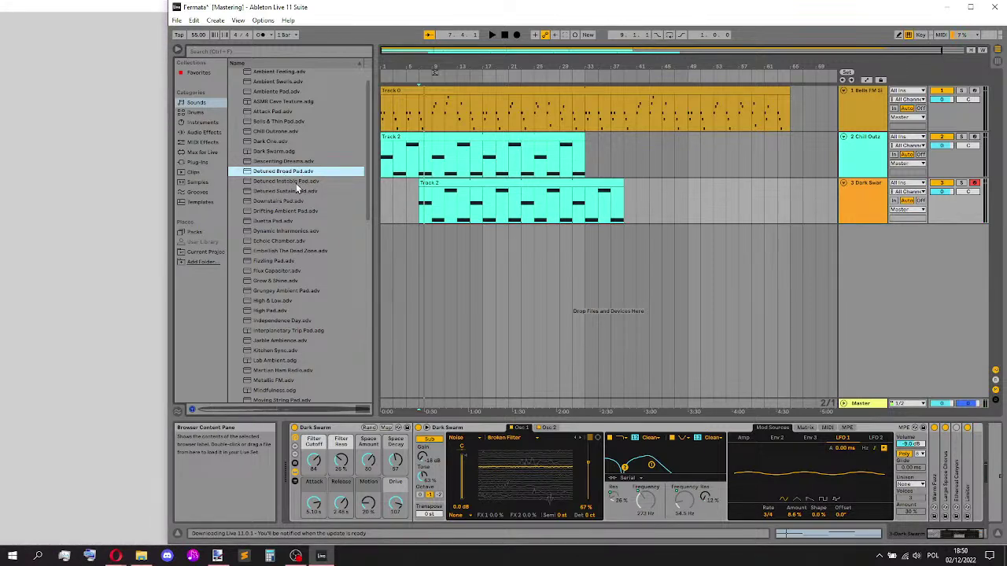
pyautogui.click(298, 181)
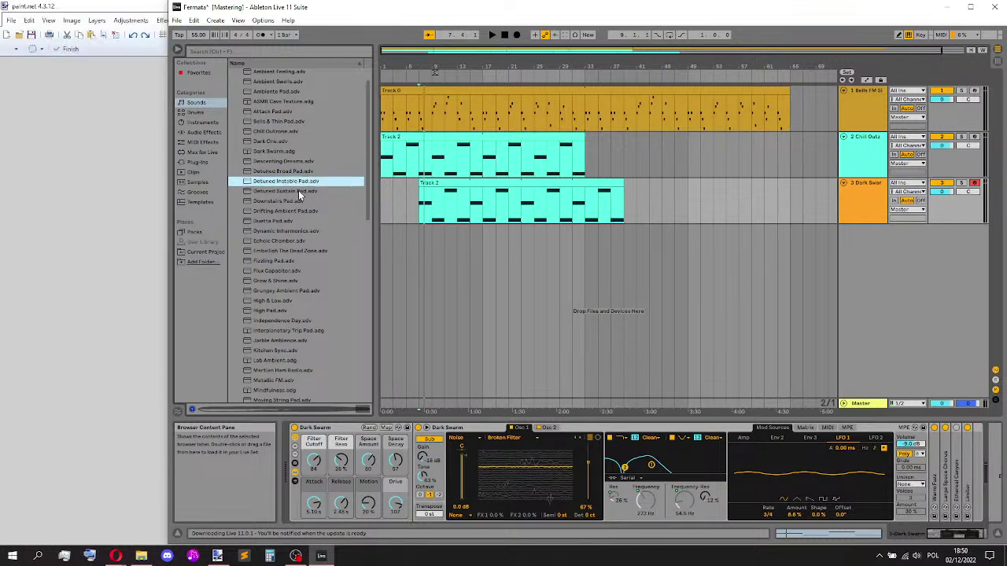
pyautogui.click(299, 192)
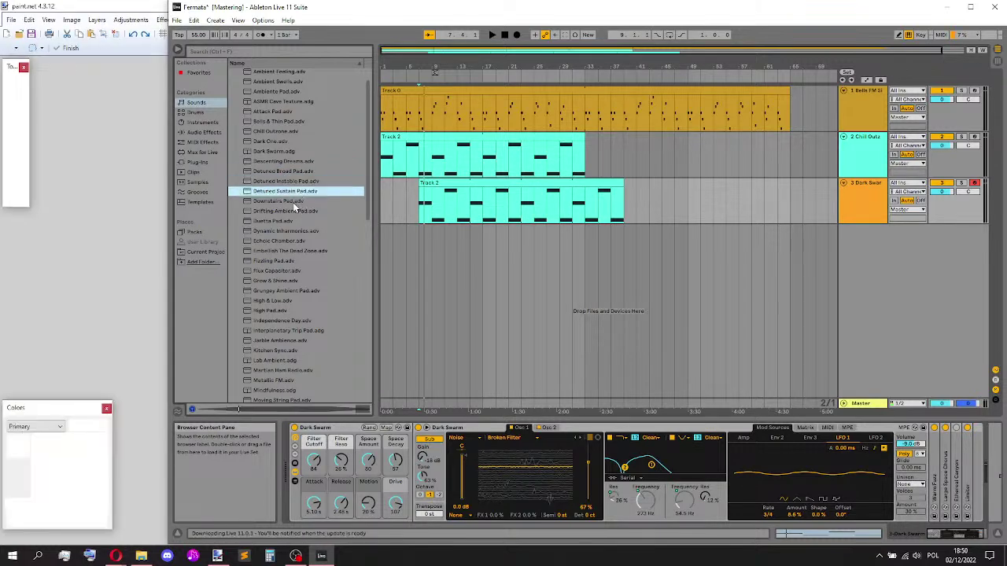
pyautogui.moveTo(289, 196); pyautogui.dragTo(750, 238)
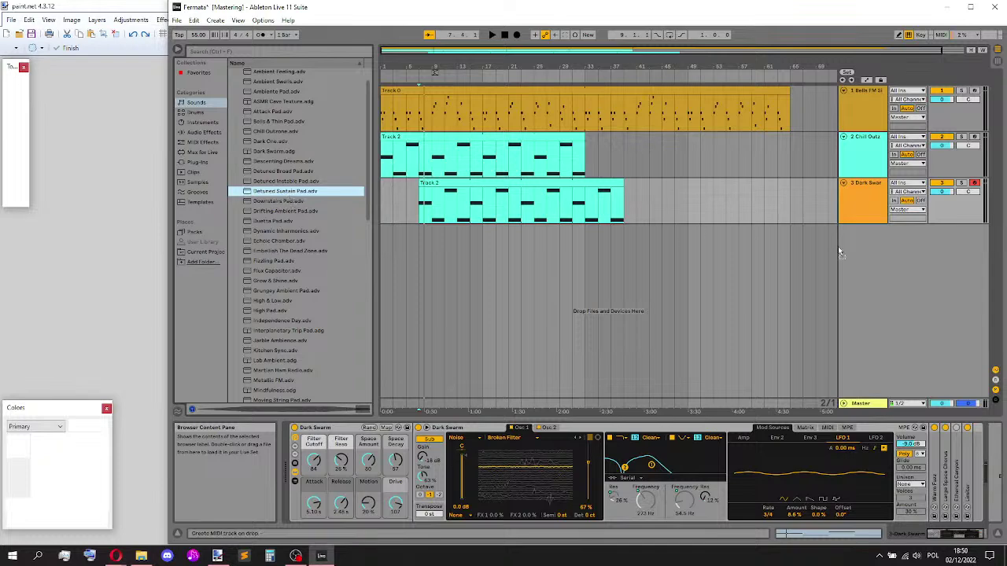
pyautogui.moveTo(959, 272); pyautogui.dragTo(906, 266)
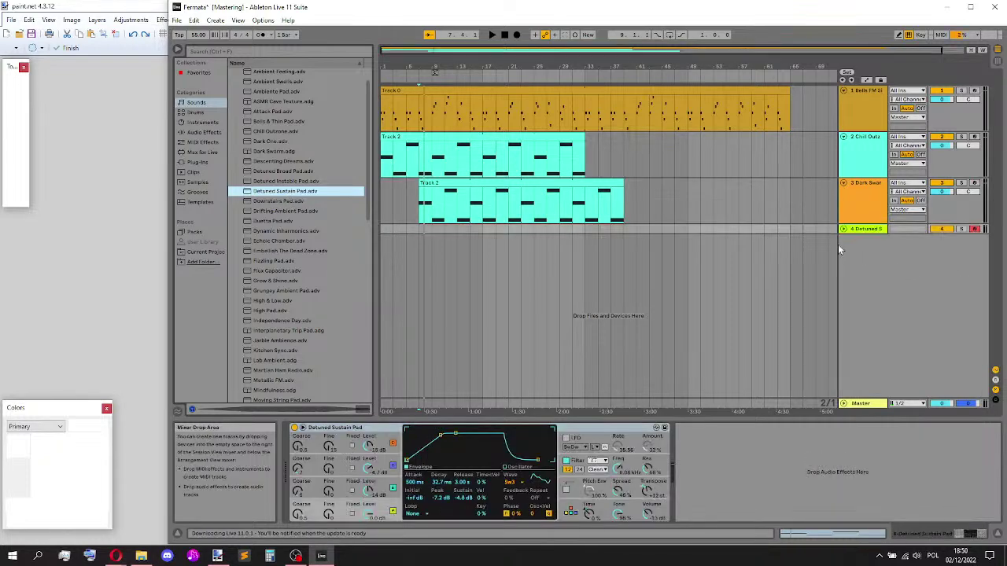
pyautogui.hotkey('ctrl', 's')
# - Preview Downstairs Pad and Drifting Ambient Pad, and add each on its own new MIDI track below Detuned Sustain Pad
pyautogui.press('Down')
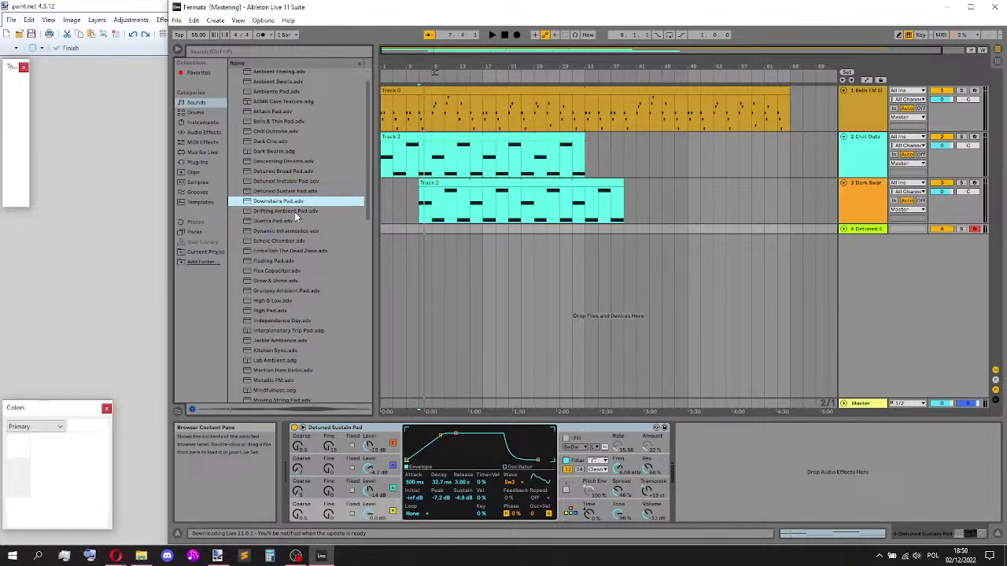
pyautogui.moveTo(775, 277); pyautogui.dragTo(904, 293)
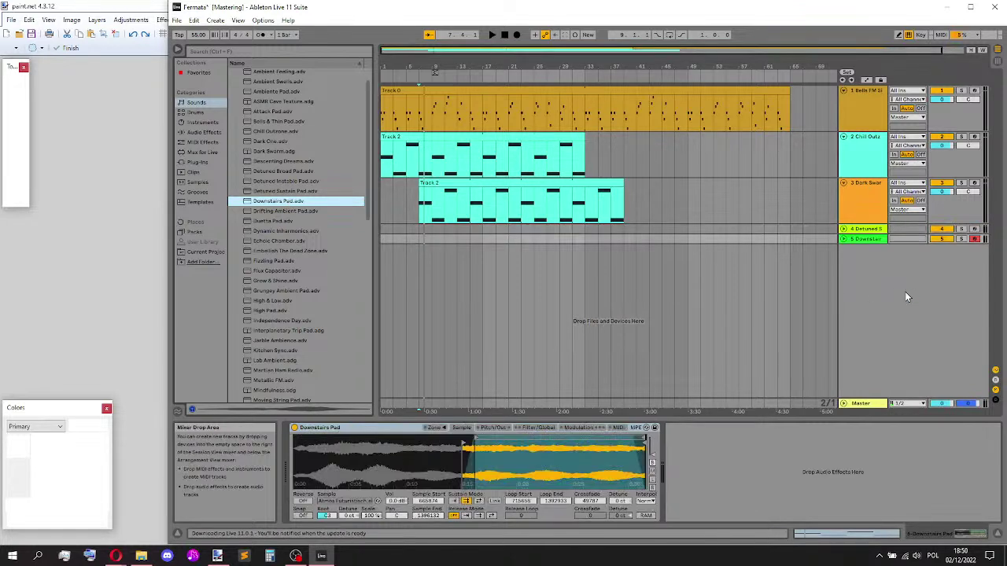
pyautogui.click(315, 209)
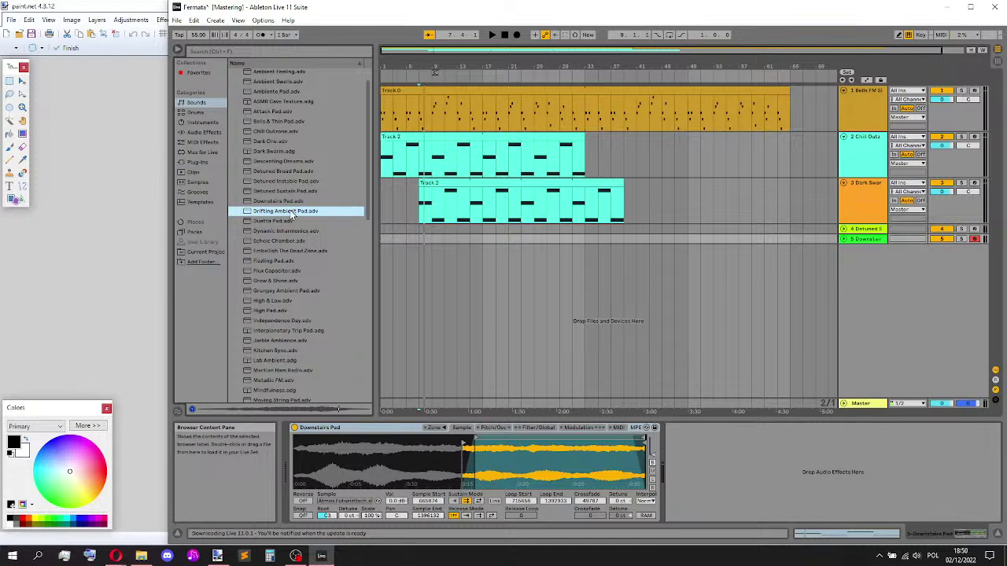
pyautogui.moveTo(886, 287); pyautogui.dragTo(888, 288)
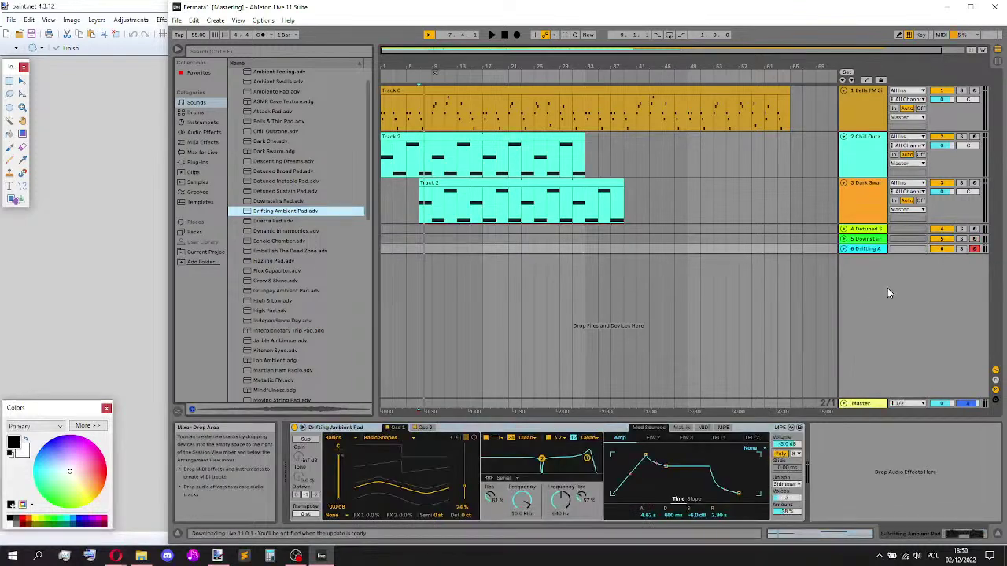
pyautogui.scroll(-1, 289, 191)
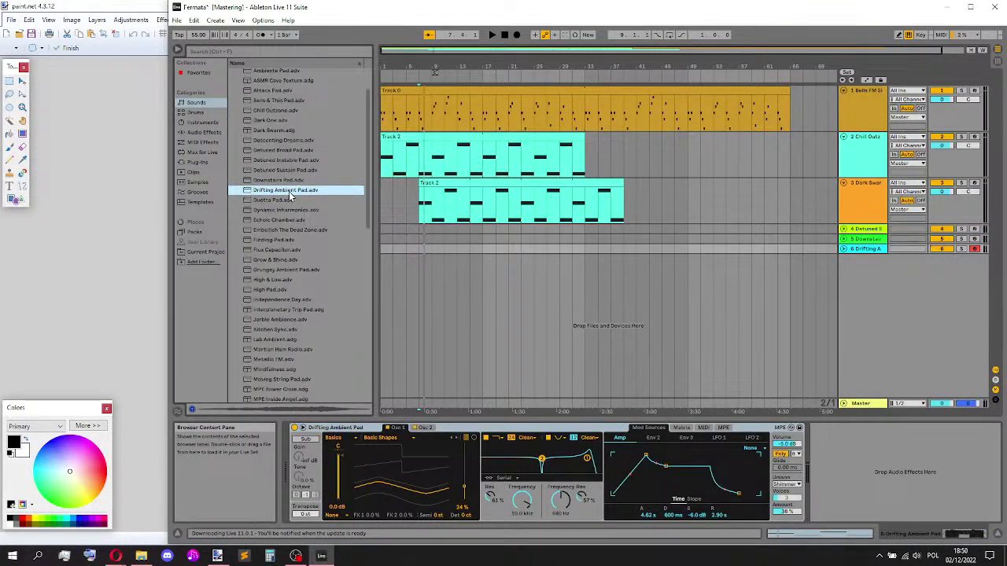
# - Place the insert marker at bar 17 on the Drifting Ambient Pad track, save the set and switch to paint.net
pyautogui.click(480, 249)
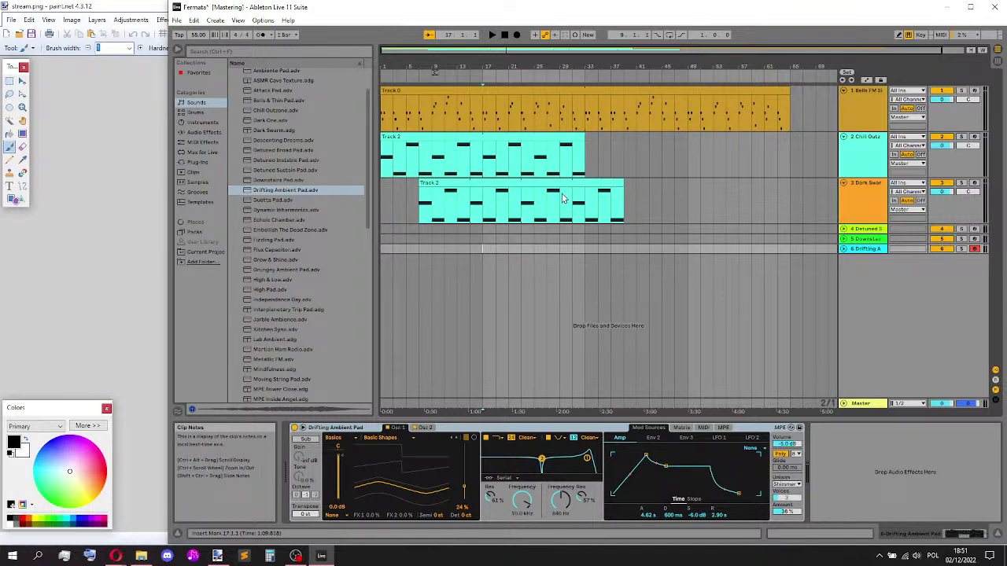
pyautogui.hotkey('ctrl', 's')
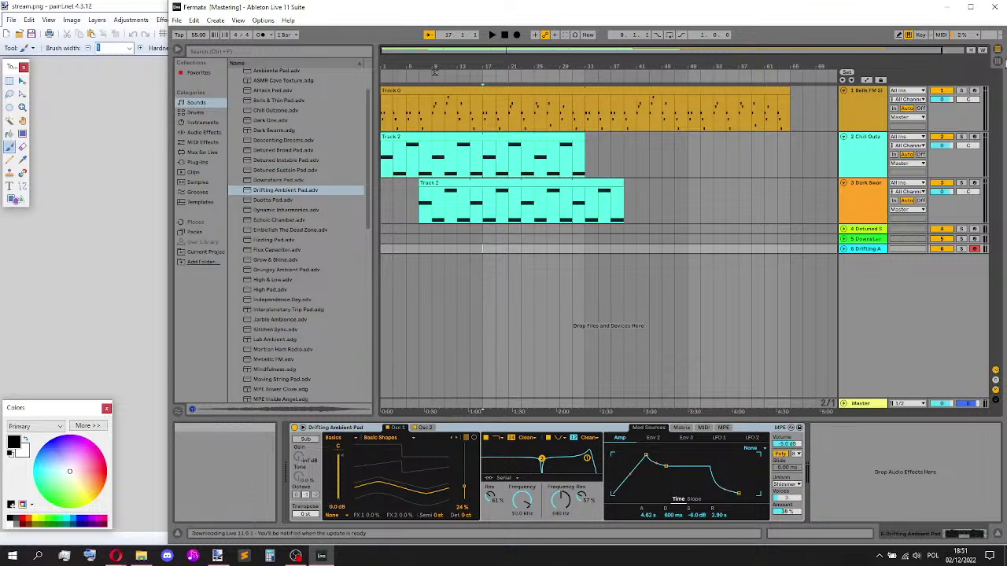
pyautogui.click(948, 9)
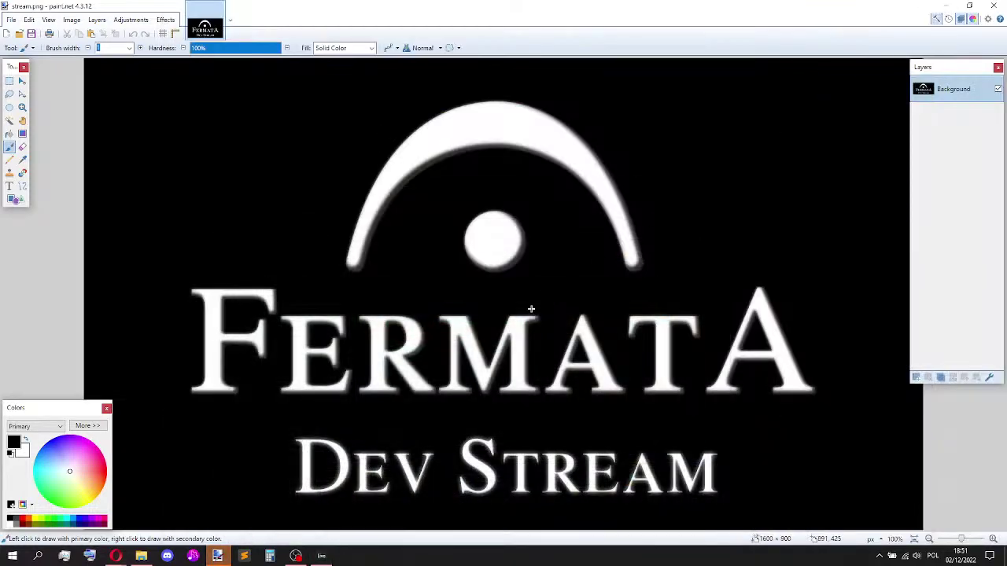
pyautogui.click(916, 376)
pyautogui.press('t')
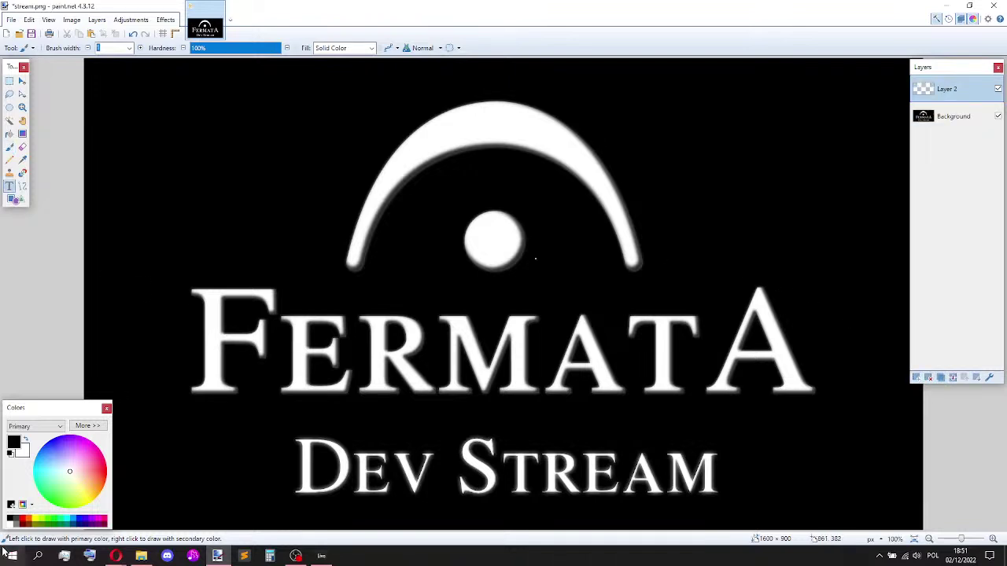
pyautogui.press('b')
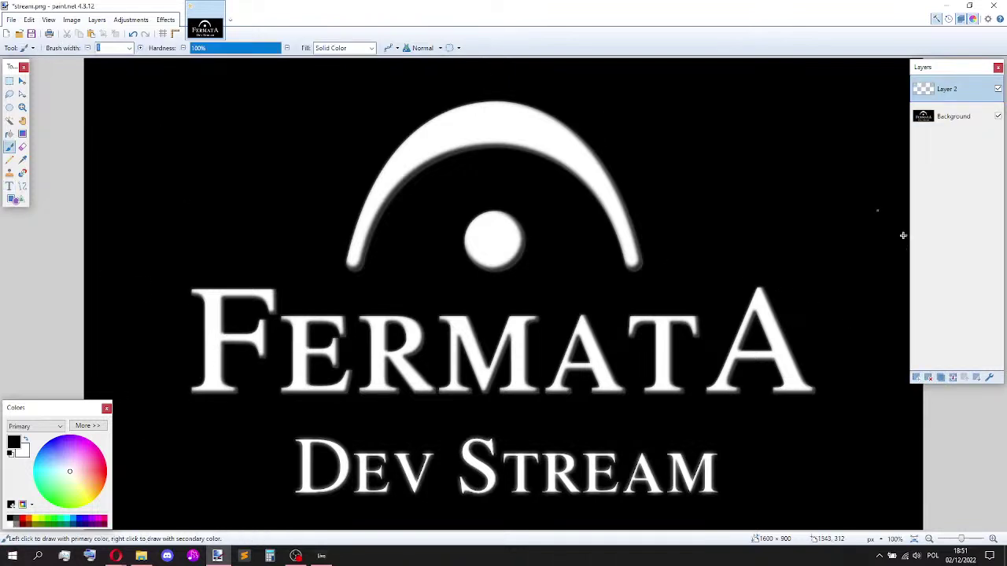
pyautogui.click(928, 377)
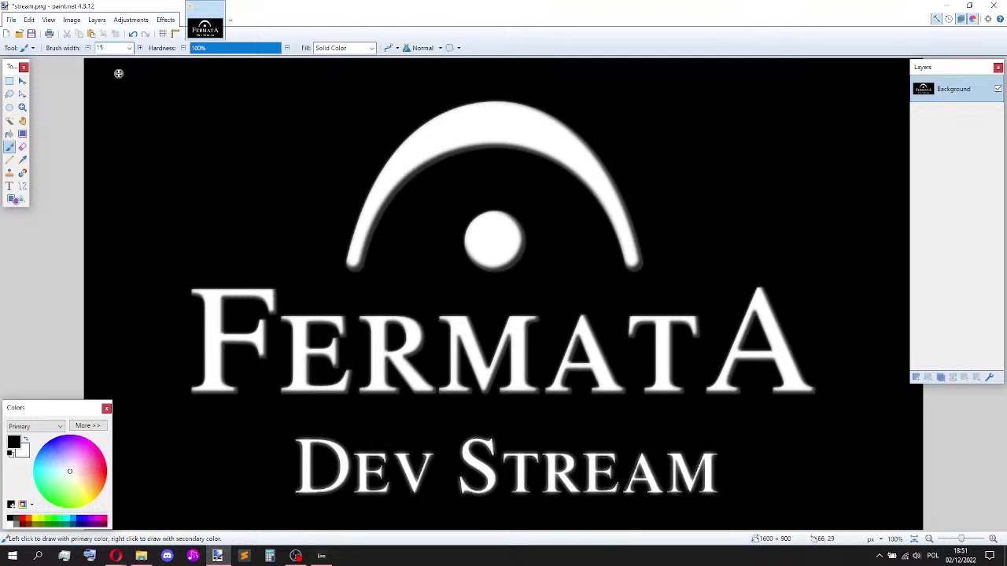
# - Handwrite "BRB" and a smiling "Ü" in white with the 15 px brush in the upper-left area of the image
pyautogui.moveTo(119, 84)
pyautogui.mouseDown()
pyautogui.moveTo(118, 135)
pyautogui.moveTo(148, 161)
pyautogui.moveTo(123, 88)
pyautogui.mouseUp()
pyautogui.moveTo(179, 183)
pyautogui.mouseDown()
pyautogui.moveTo(206, 109)
pyautogui.moveTo(226, 179)
pyautogui.mouseUp()
pyautogui.moveTo(249, 110)
pyautogui.mouseDown()
pyautogui.moveTo(307, 156)
pyautogui.moveTo(303, 127)
pyautogui.moveTo(254, 99)
pyautogui.mouseUp()
pyautogui.click(346, 94)
pyautogui.click(382, 99)
pyautogui.moveTo(340, 108)
pyautogui.mouseDown()
pyautogui.moveTo(343, 163)
pyautogui.moveTo(389, 120)
pyautogui.mouseUp()
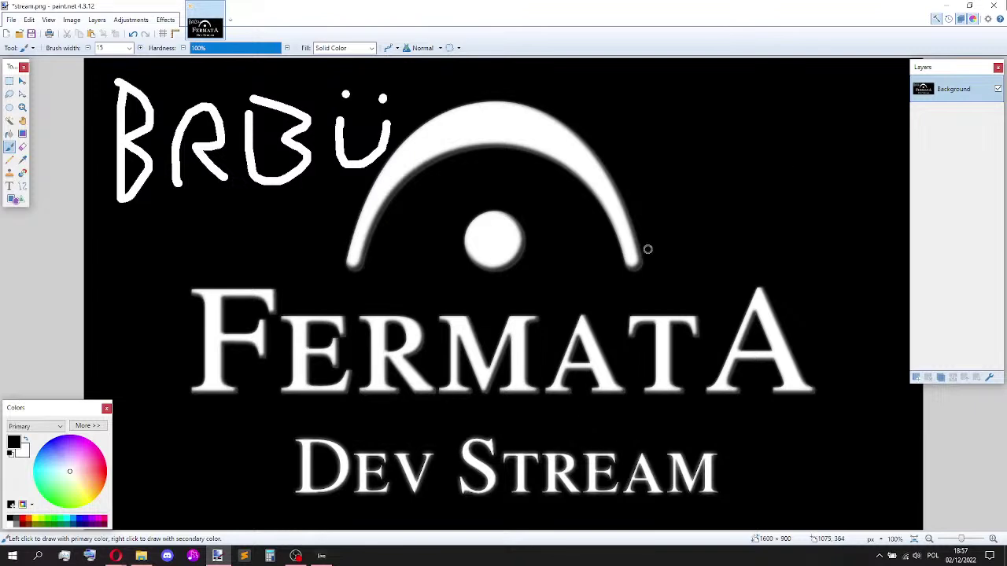
# - Close the stream image and switch back to the Ableton Live set
pyautogui.hotkey('ctrl', 'w')
pyautogui.click(506, 335)
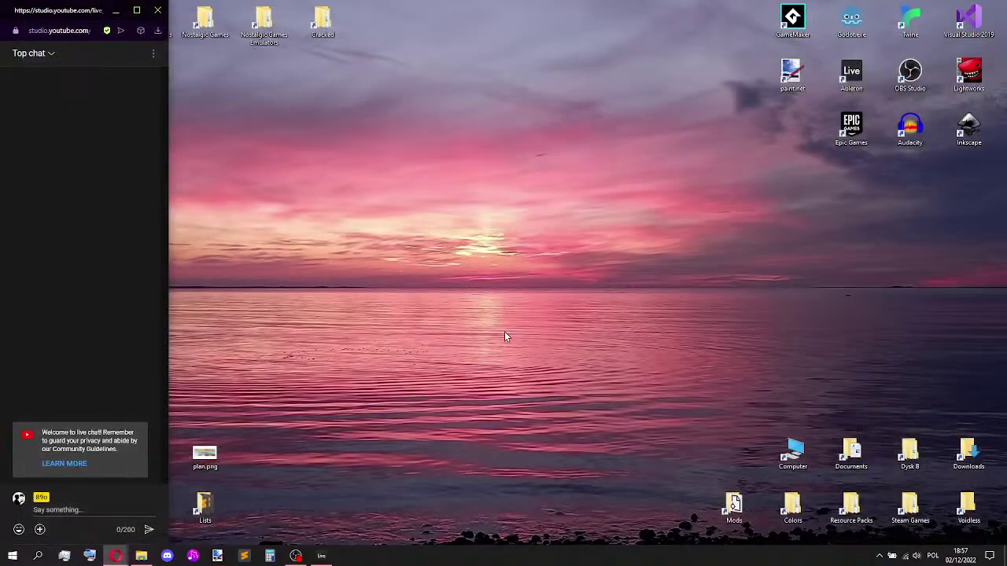
pyautogui.click(321, 556)
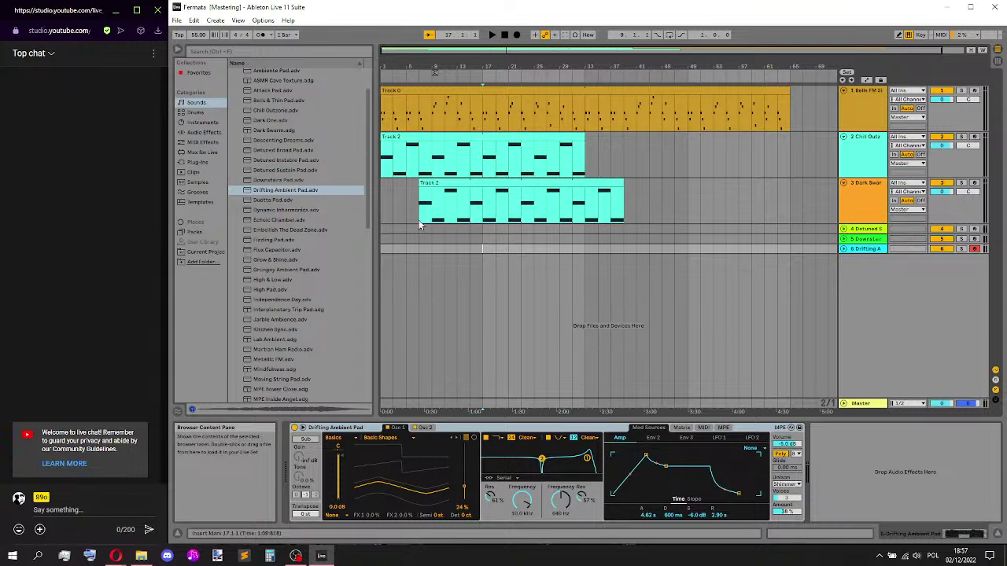
# - Arm the Detuned Sustain Pad track, try it one octave lower on the computer keyboard, and delete the track
pyautogui.click(975, 230)
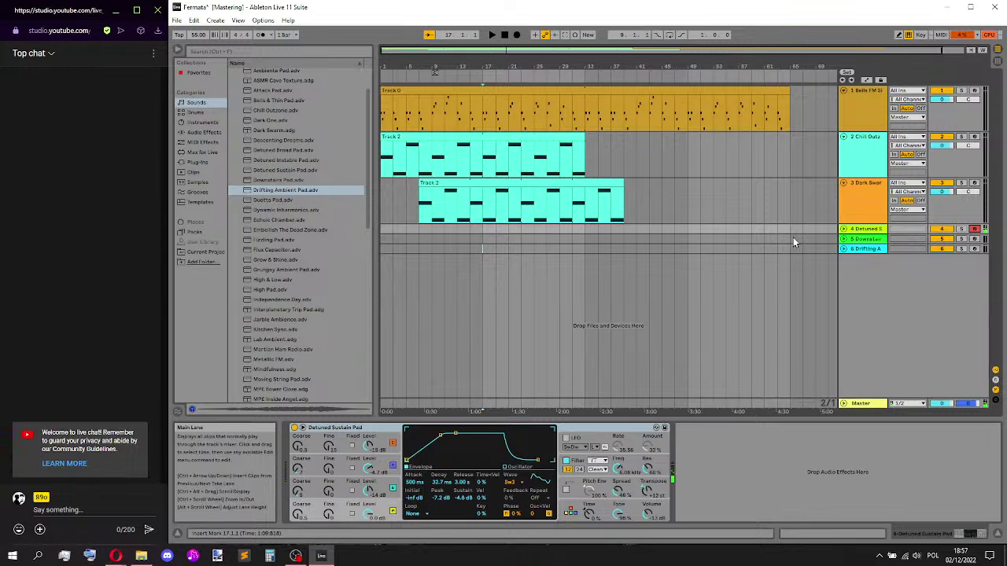
pyautogui.press('z')
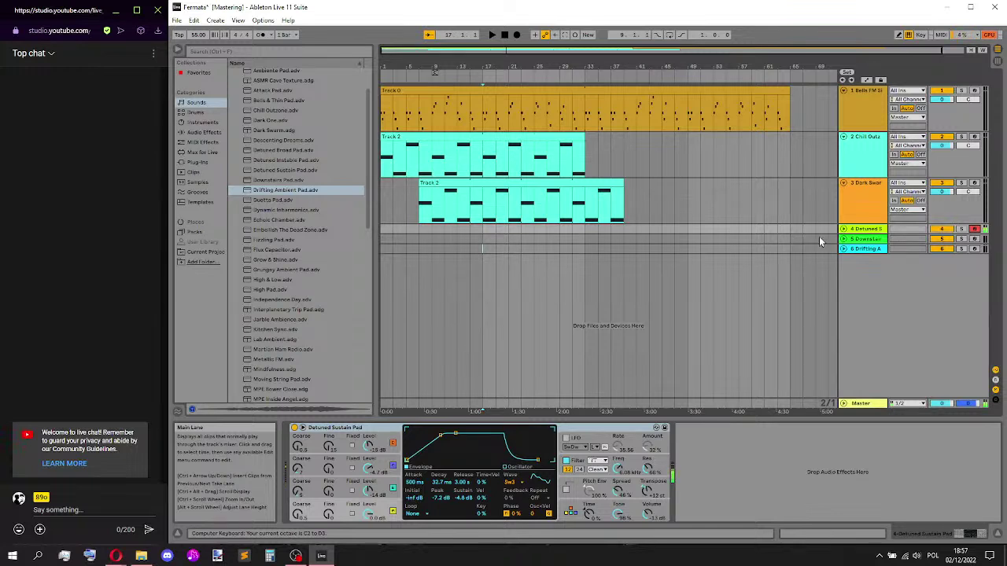
pyautogui.click(865, 229)
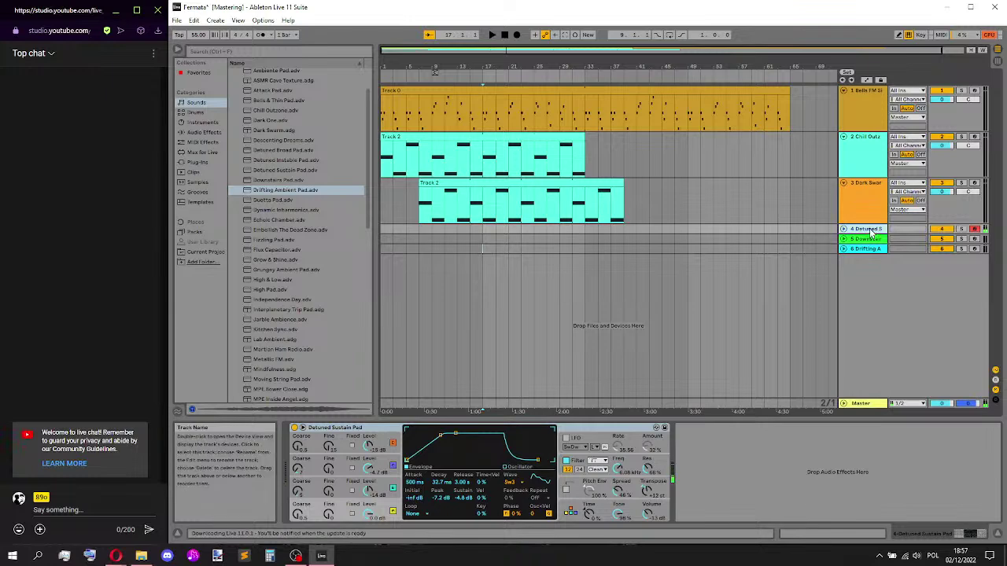
pyautogui.press('Delete')
# - Arm the Downstairs Pad and Drifting Ambient Pad tracks in turn to audition them, and inspect the latter's LFO 1 settings
pyautogui.click(975, 229)
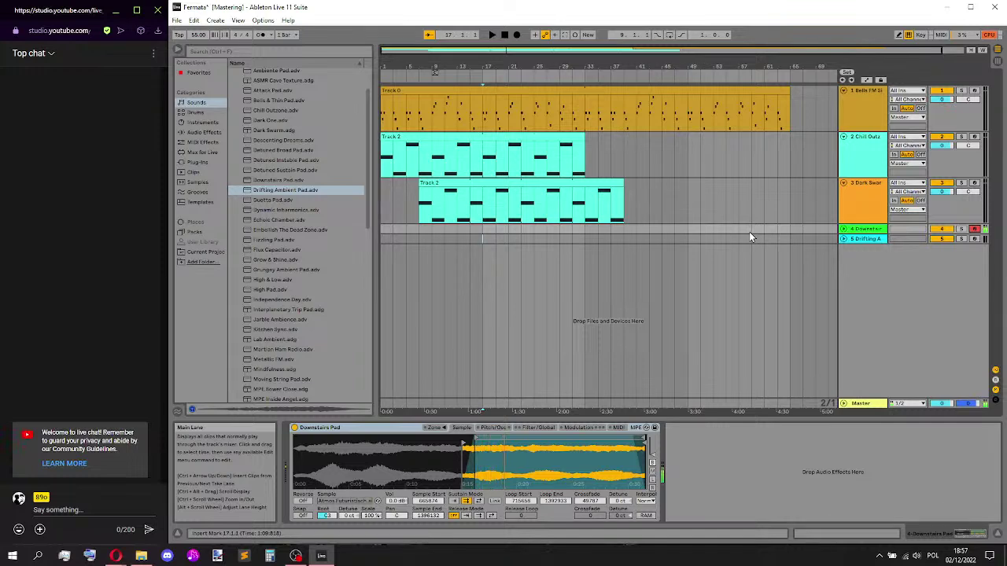
pyautogui.click(913, 239)
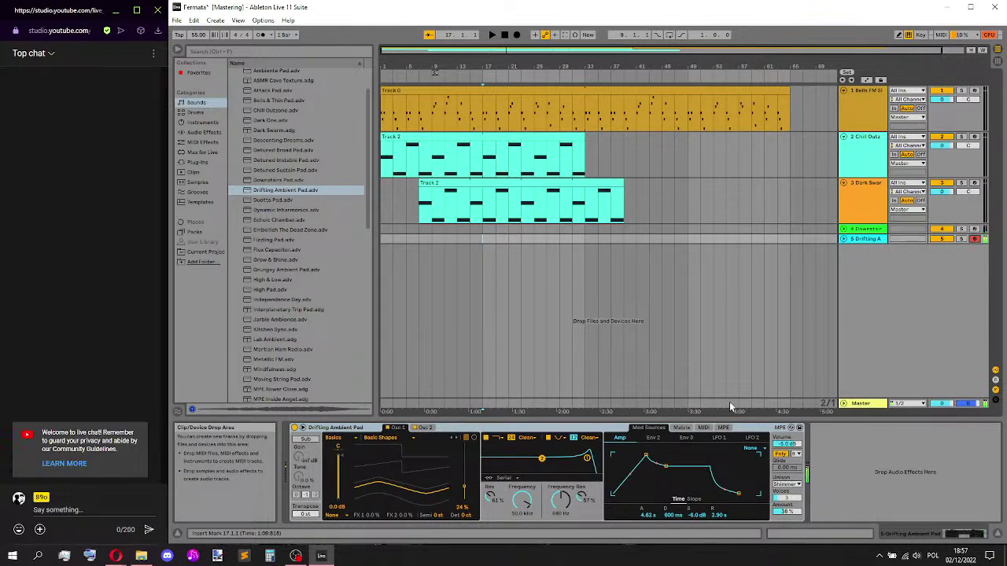
pyautogui.click(720, 439)
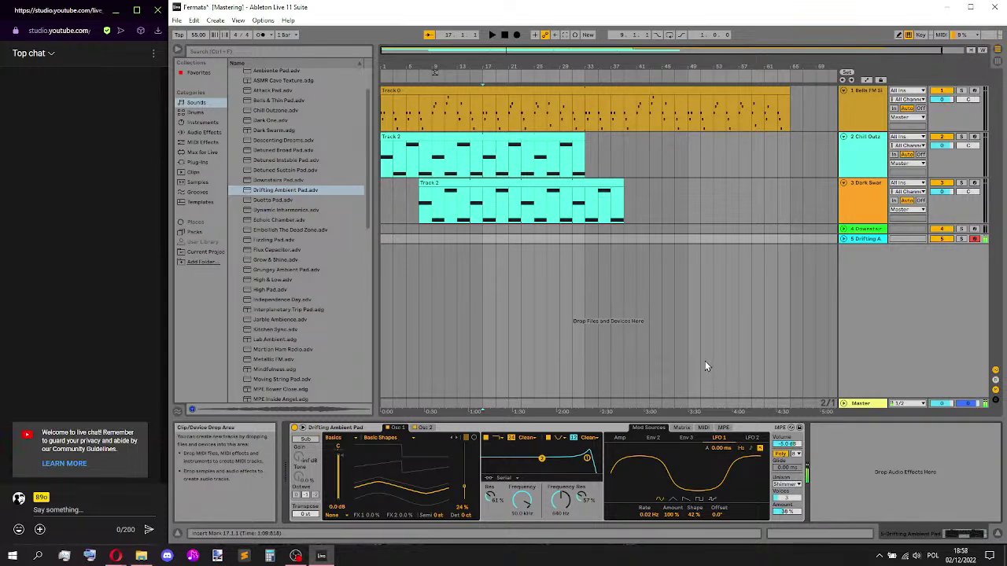
pyautogui.click(751, 438)
pyautogui.click(724, 438)
# - Solo and arm the Dark Swarm track, and lower the computer keyboard's octave to play it
pyautogui.click(962, 183)
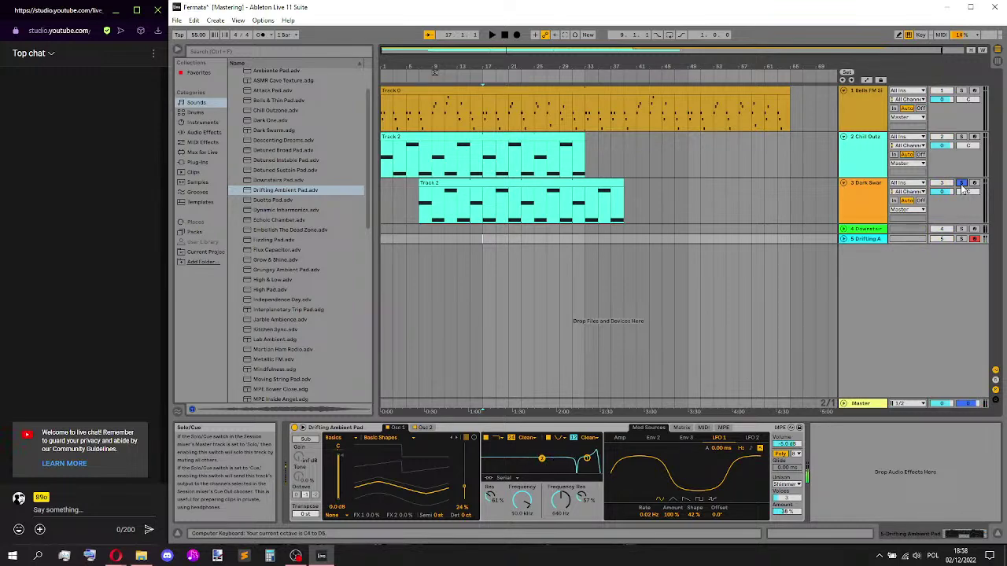
pyautogui.click(975, 183)
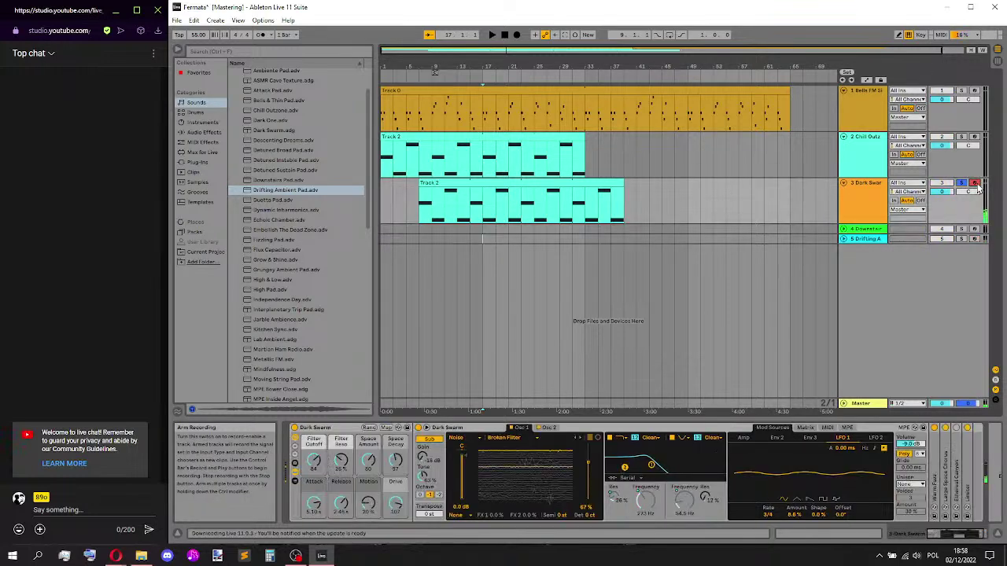
pyautogui.press('z')
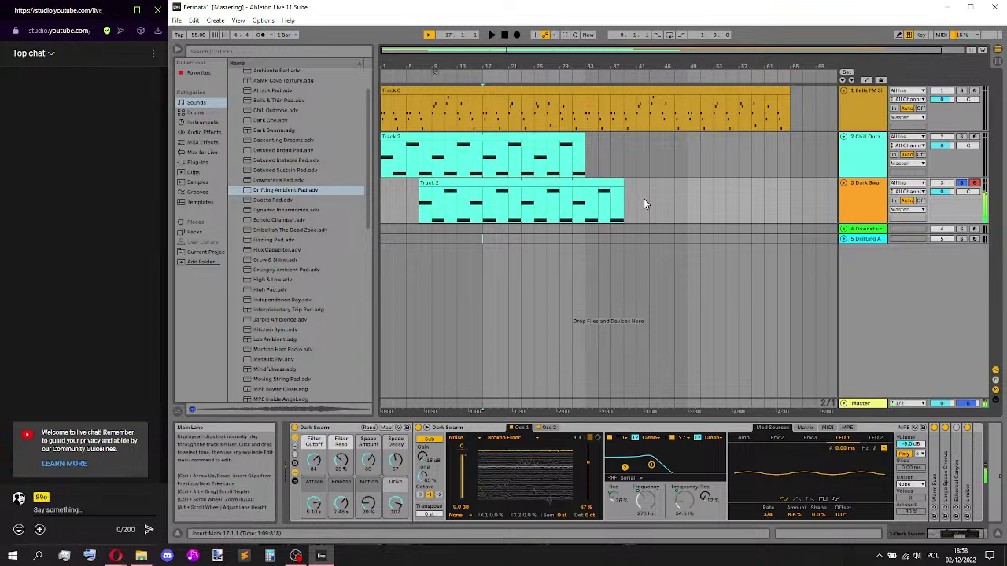
# - Preview the pad presets one by one from Dynamic Inharmonics down to Lab Ambient
pyautogui.click(274, 210)
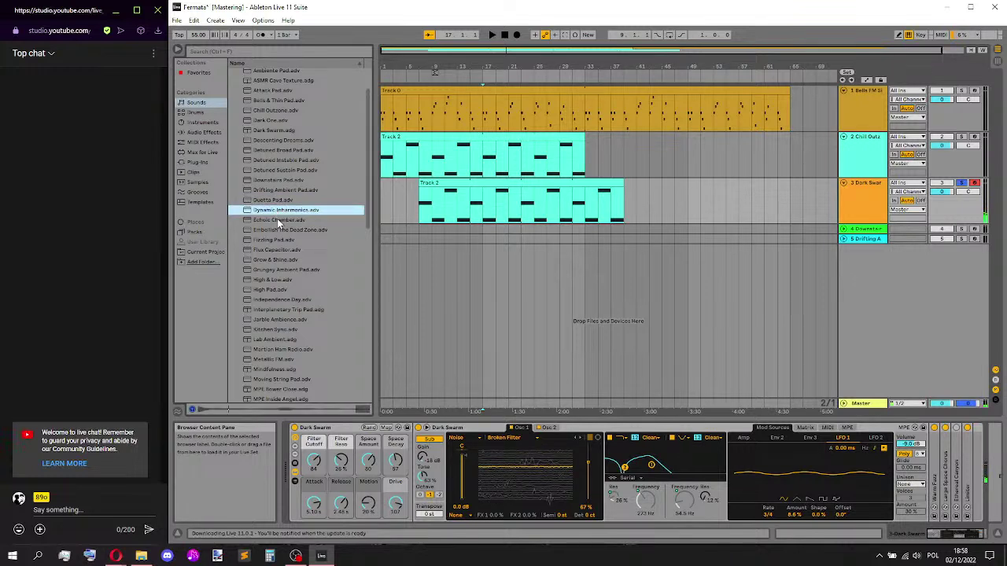
pyautogui.click(277, 219)
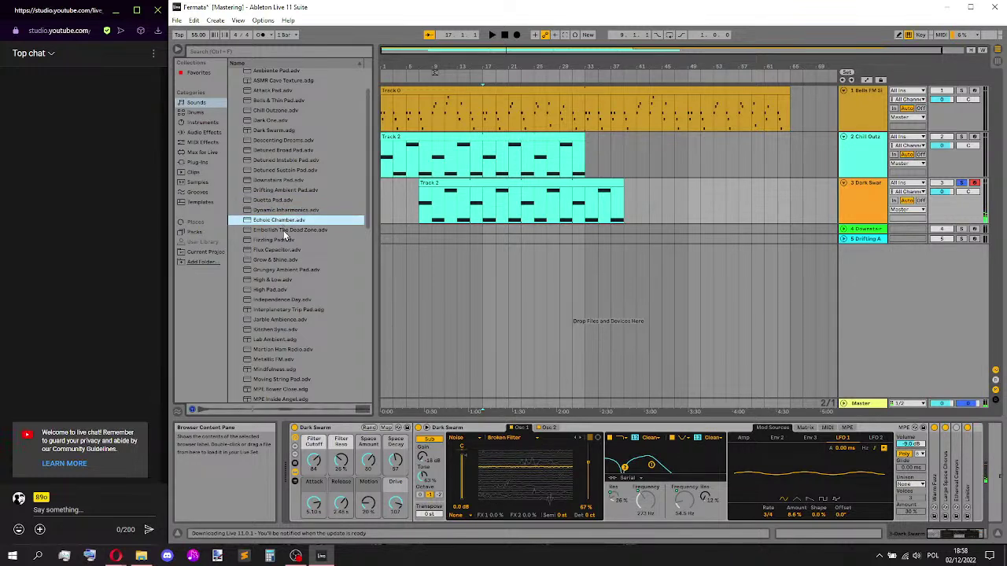
pyautogui.click(284, 232)
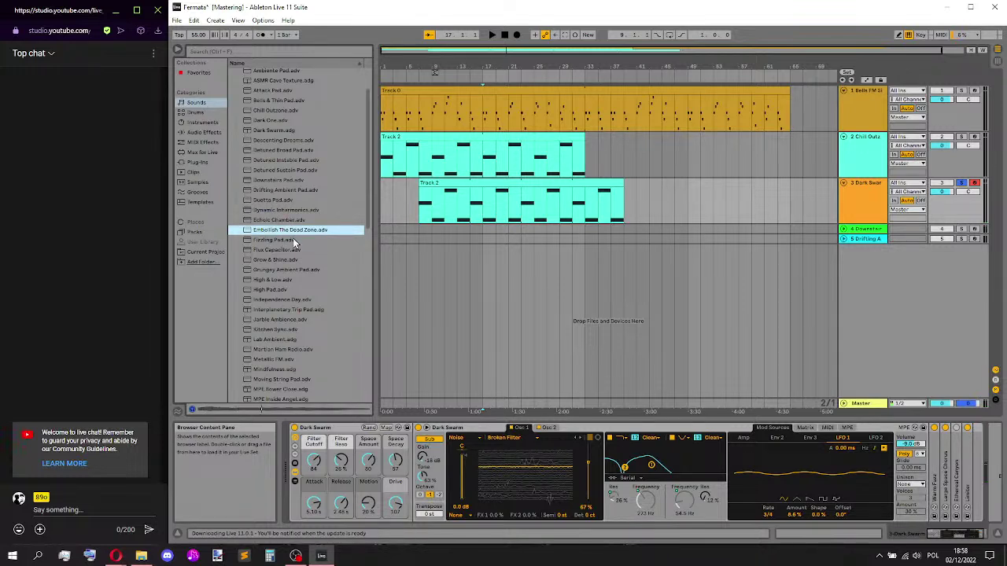
pyautogui.click(292, 239)
pyautogui.click(291, 249)
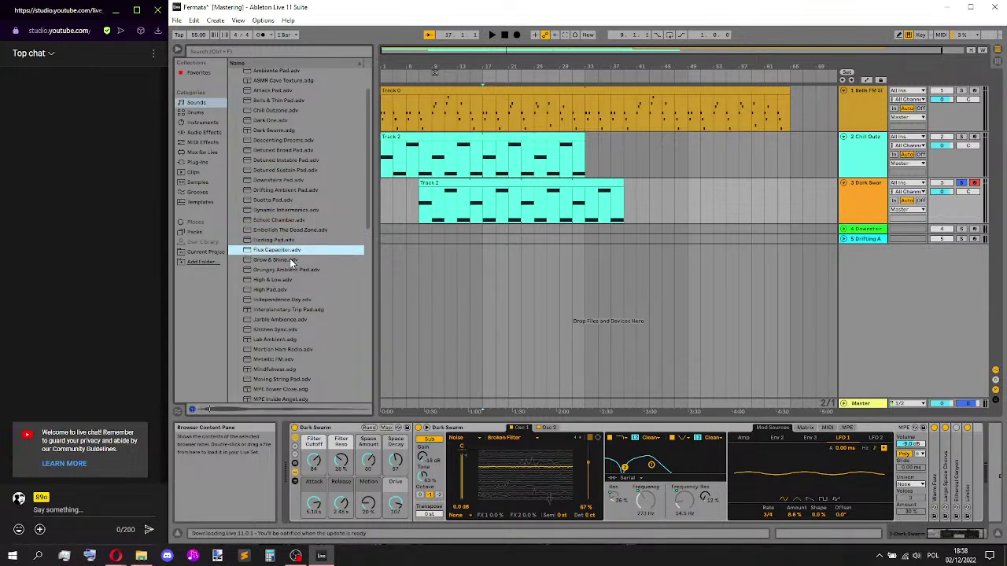
pyautogui.click(289, 259)
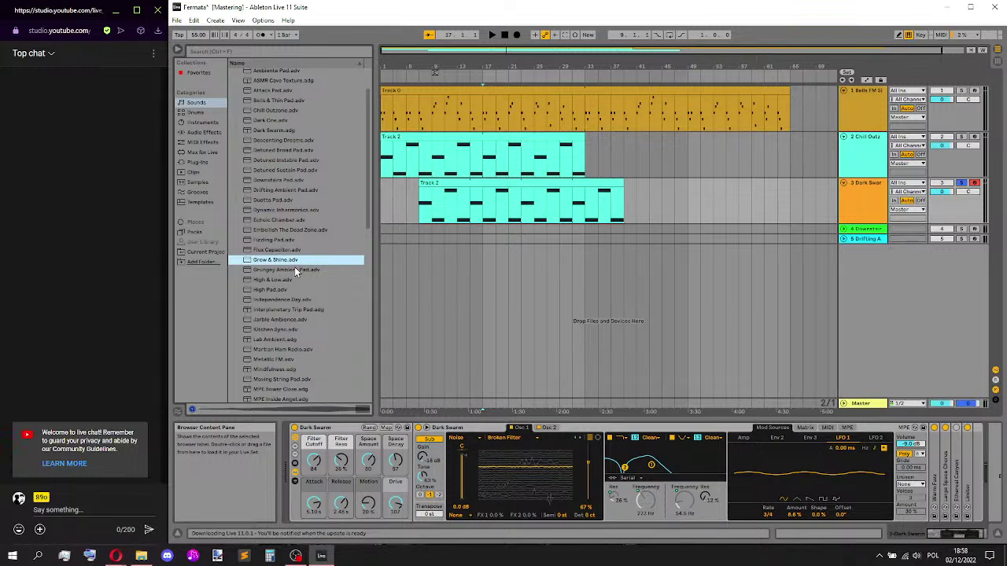
pyautogui.click(295, 270)
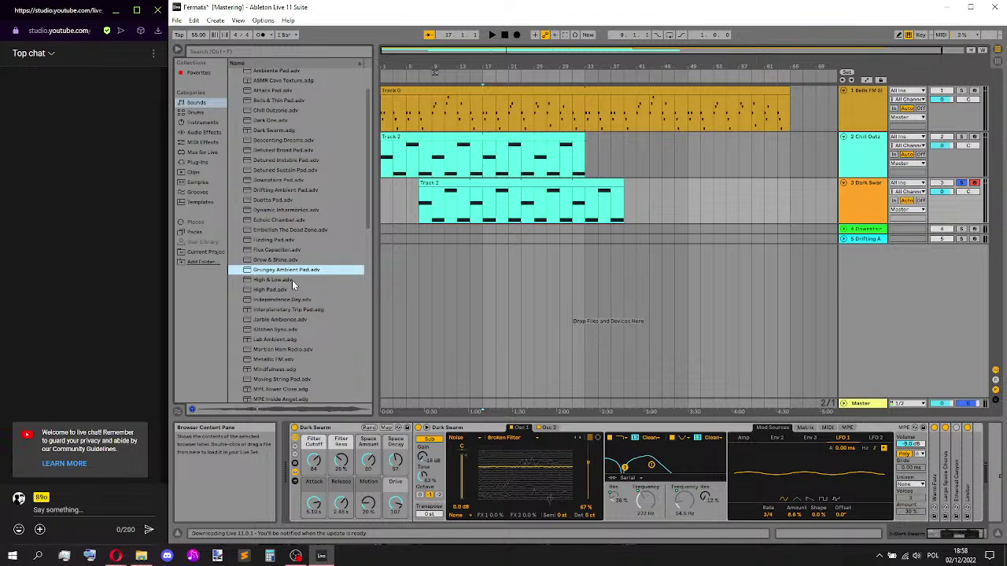
pyautogui.click(285, 280)
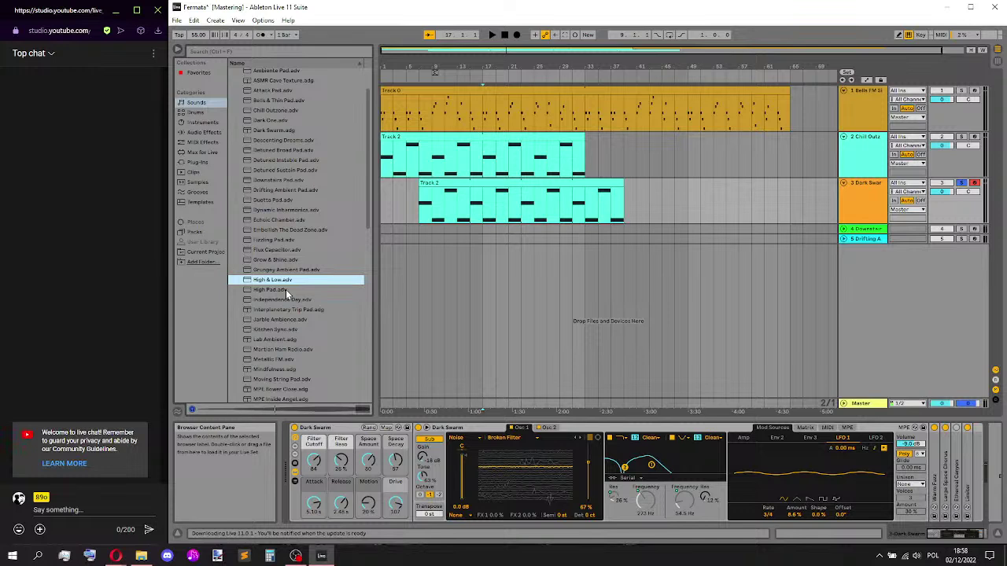
pyautogui.click(285, 290)
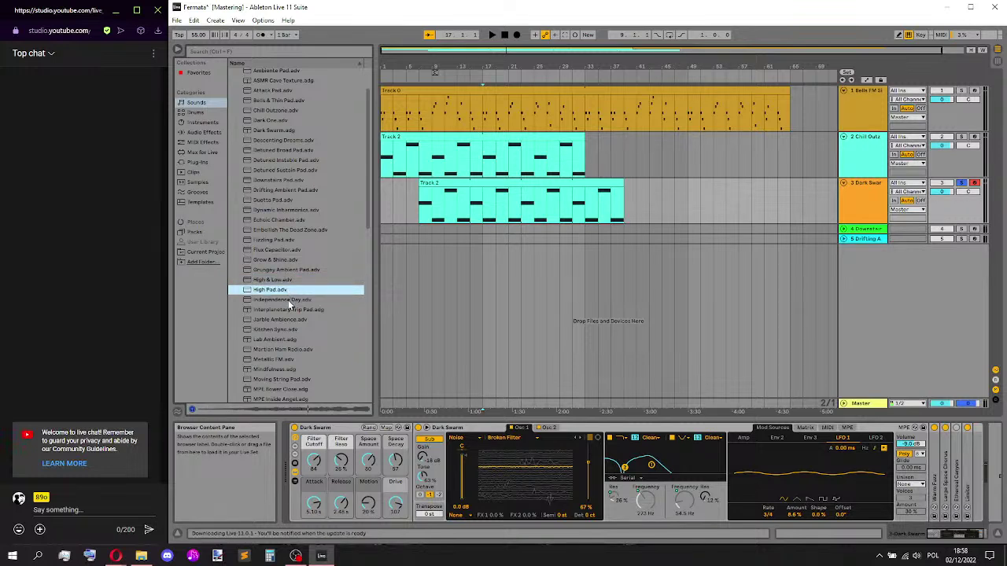
pyautogui.click(288, 300)
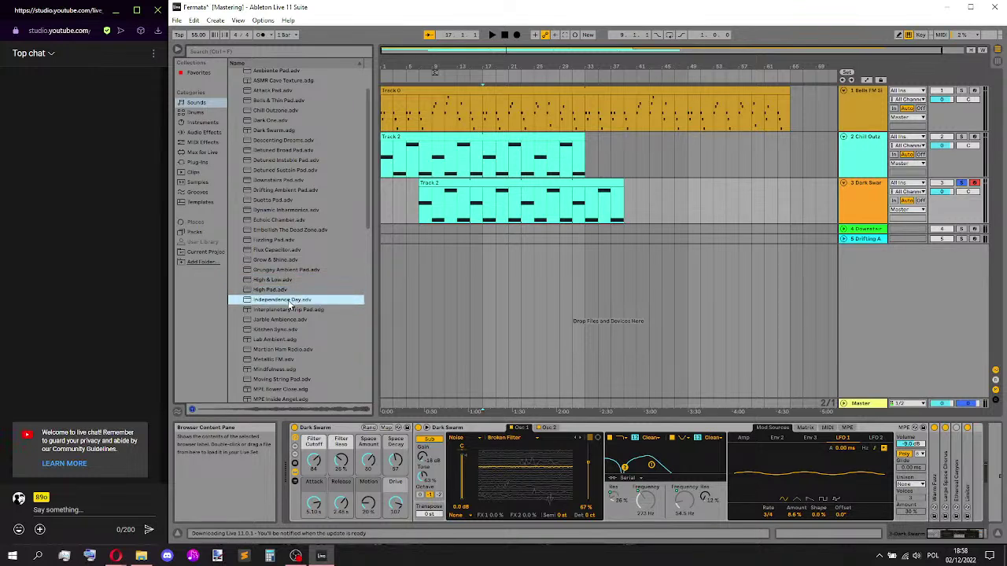
pyautogui.click(303, 310)
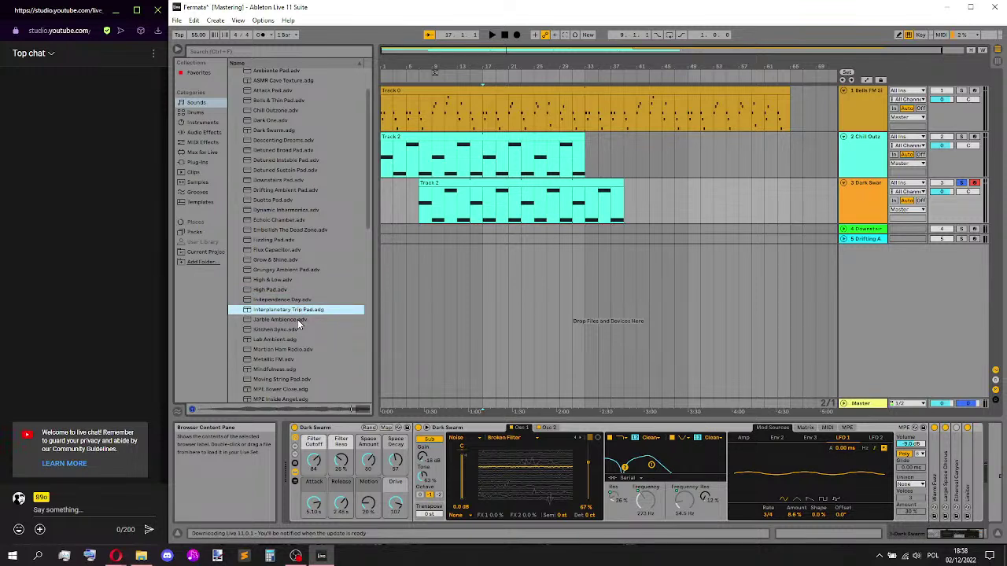
pyautogui.click(297, 320)
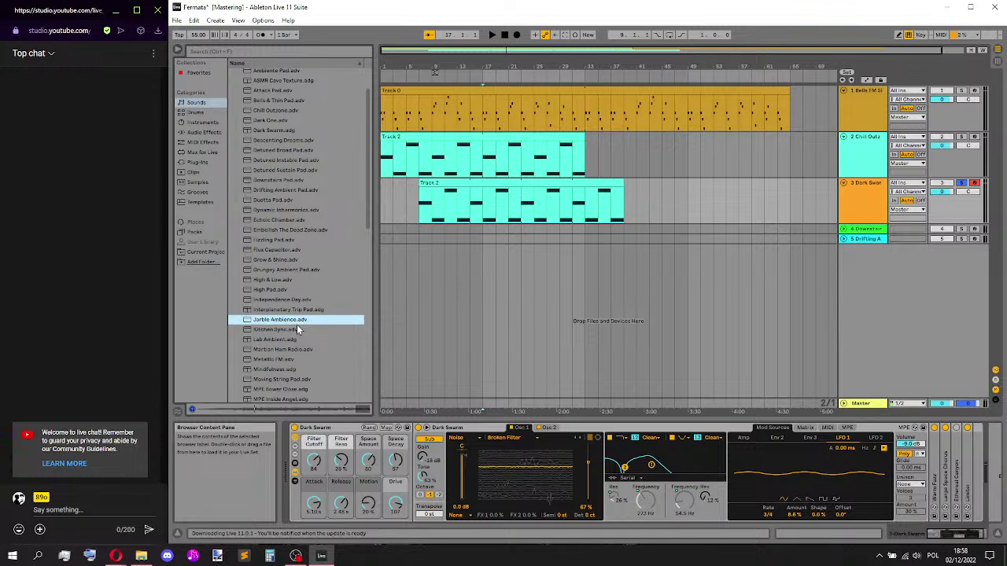
pyautogui.click(296, 329)
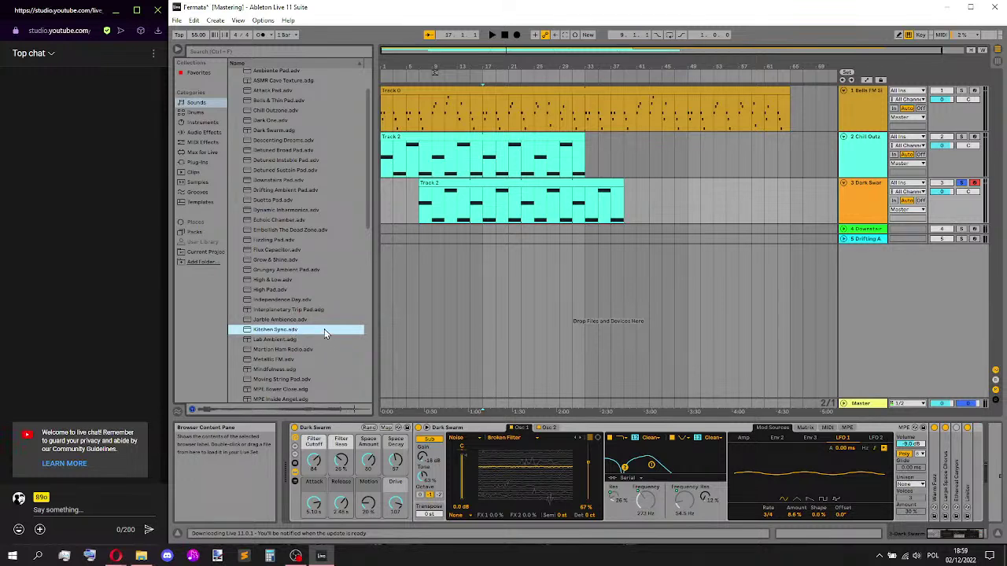
pyautogui.click(287, 339)
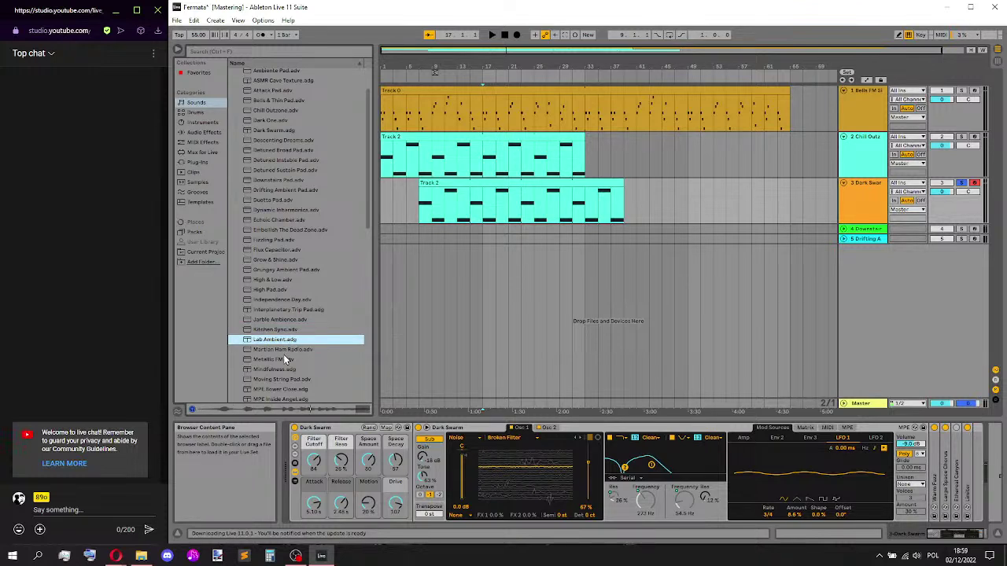
# - Preview the Interplanetary Trip Pad, Independence Day, High Pad and High & Low presets again for comparison
pyautogui.click(287, 309)
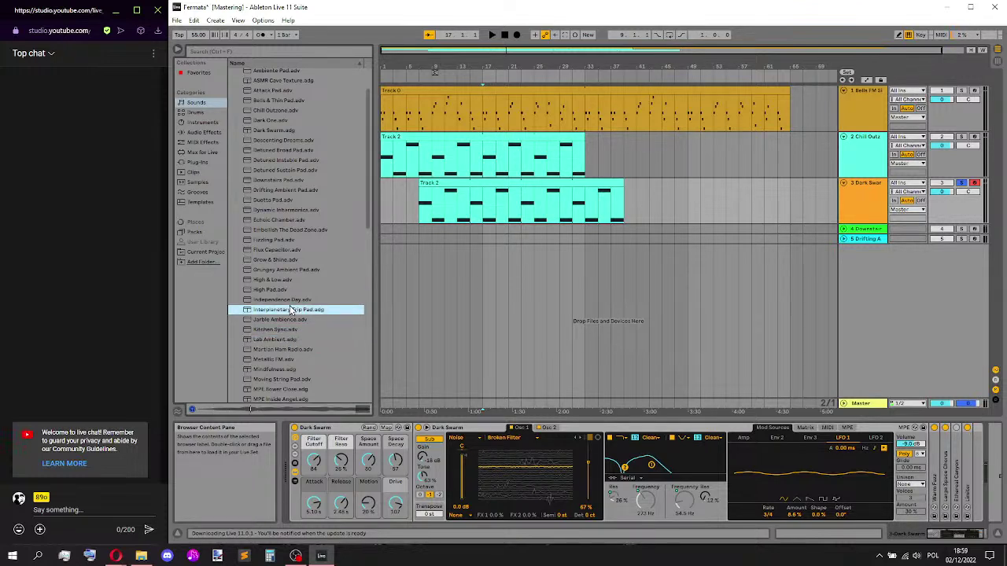
pyautogui.click(290, 300)
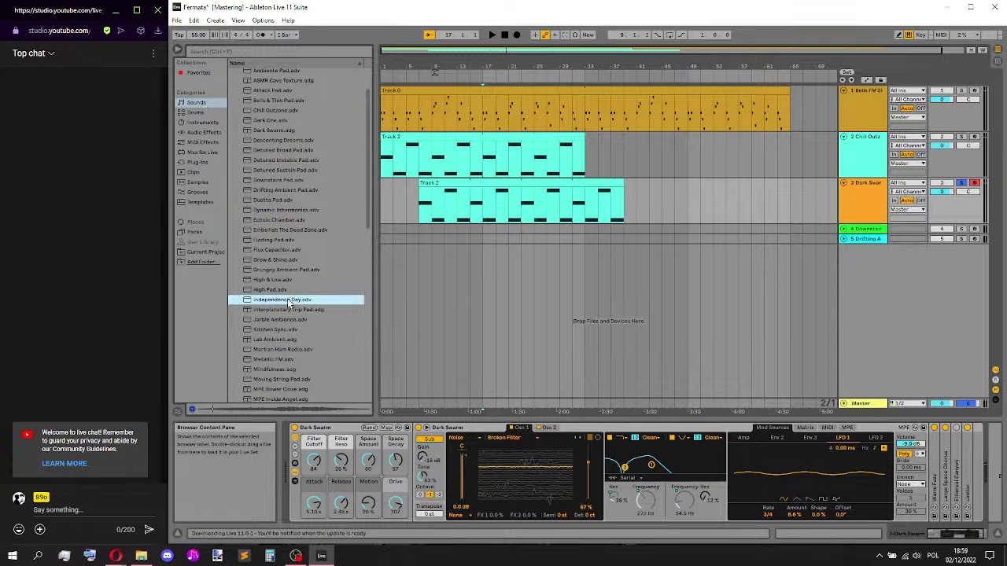
pyautogui.click(285, 291)
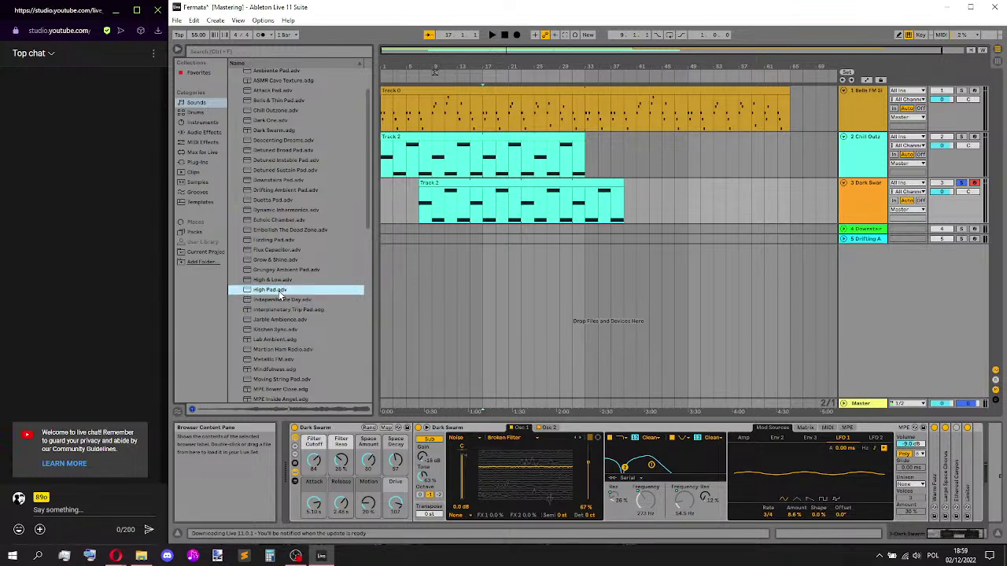
pyautogui.click(283, 280)
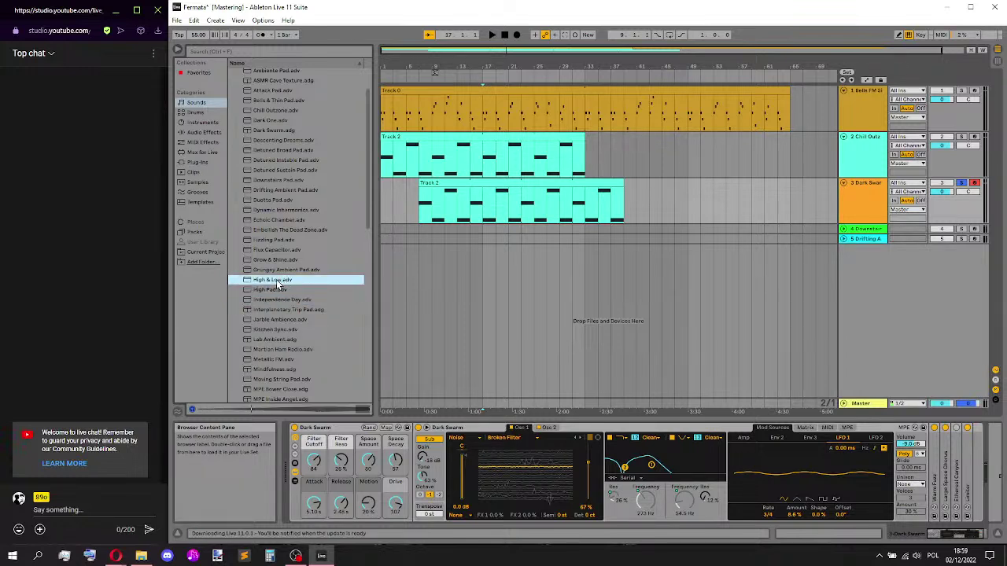
# - Preview the High Pad preset once more
pyautogui.click(283, 288)
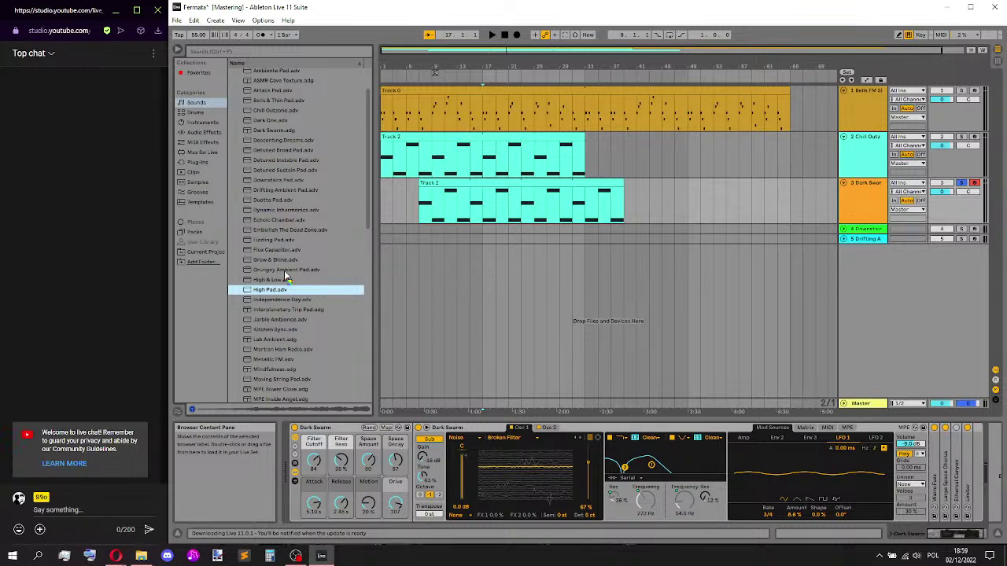
# - Switch to the Opera browser, open the bookmarked Freesound site in a new tab, and fit the window beside the live chat
pyautogui.moveTo(115, 556)
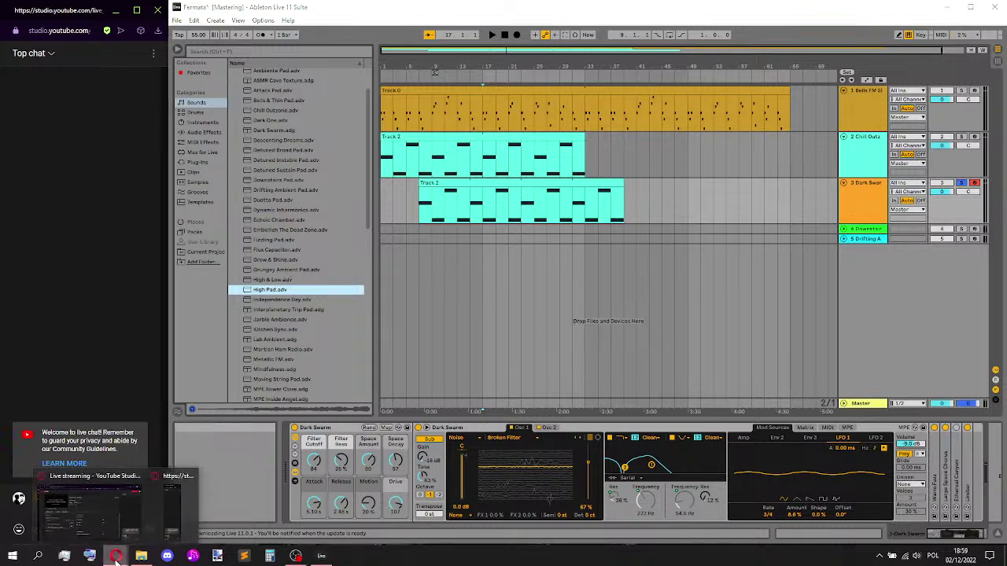
pyautogui.click(170, 504)
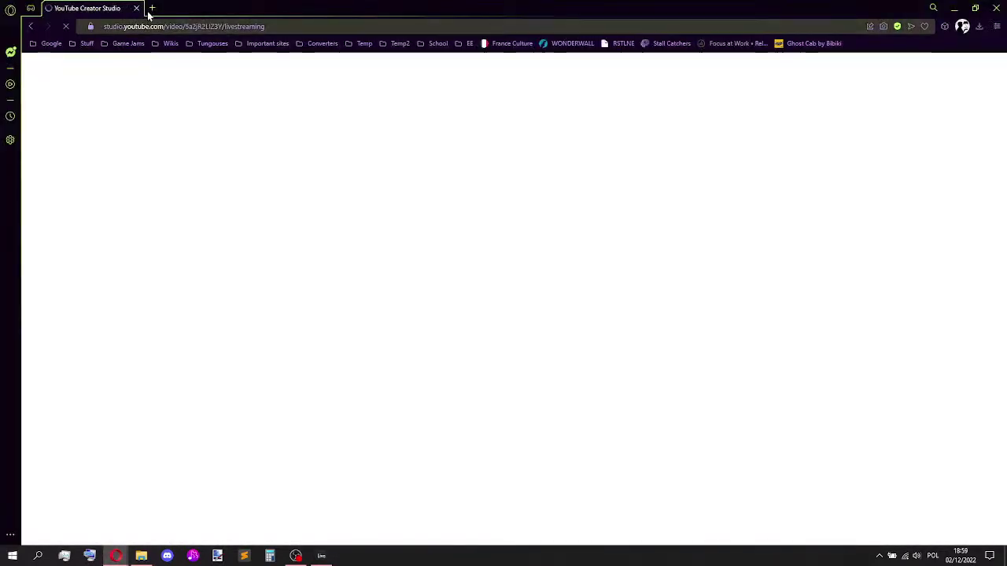
pyautogui.hotkey('ctrl', 't')
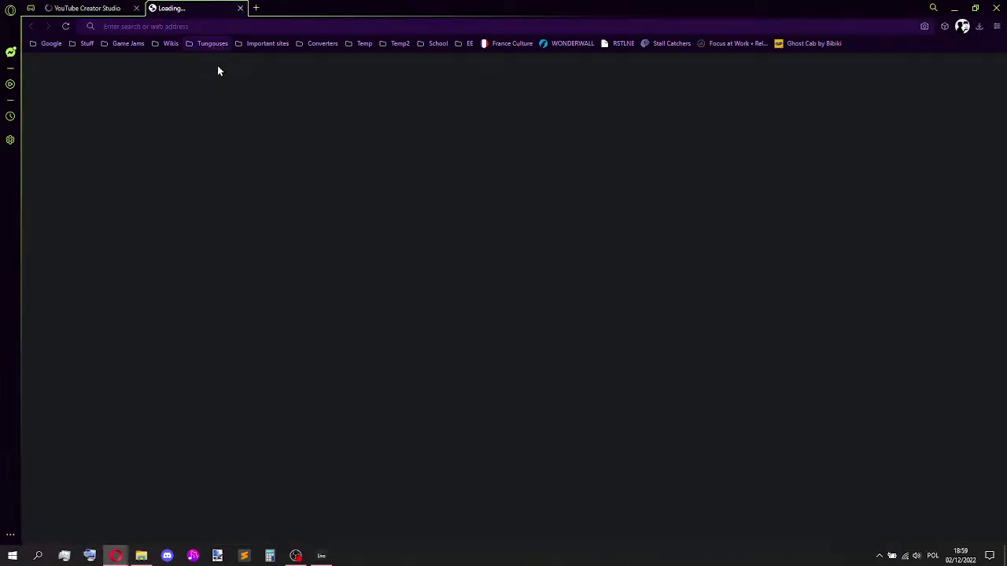
pyautogui.click(217, 48)
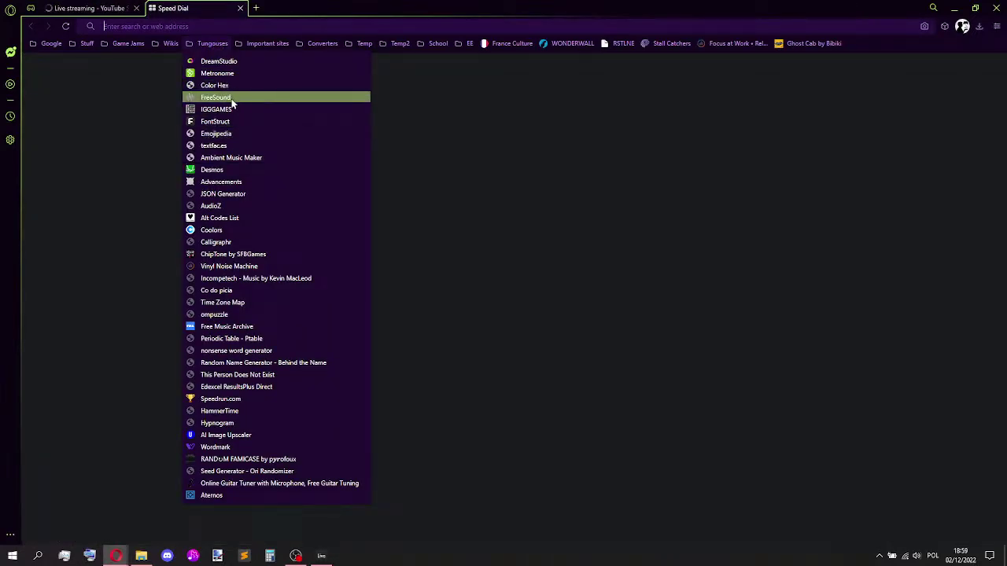
pyautogui.press('Escape')
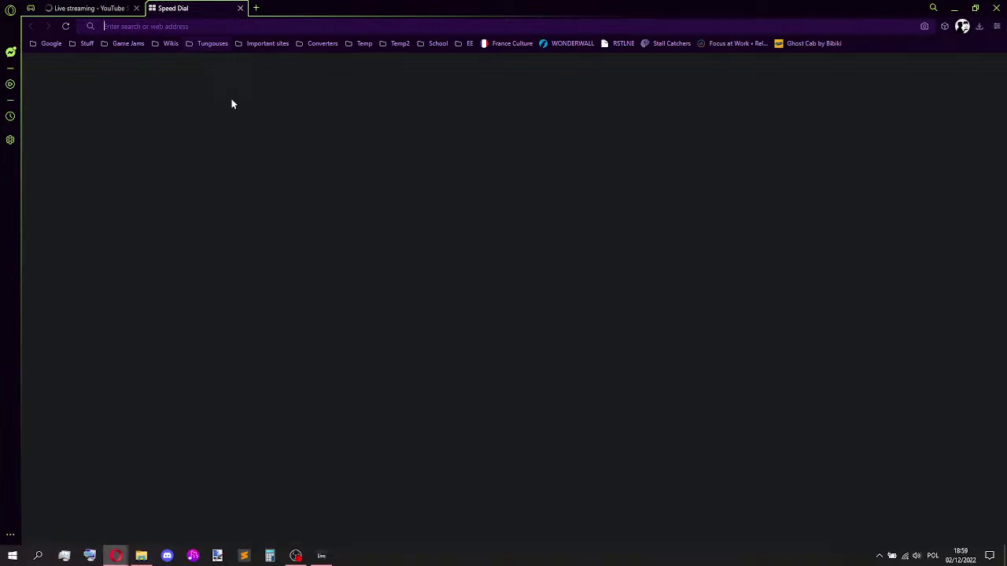
pyautogui.press('F5')
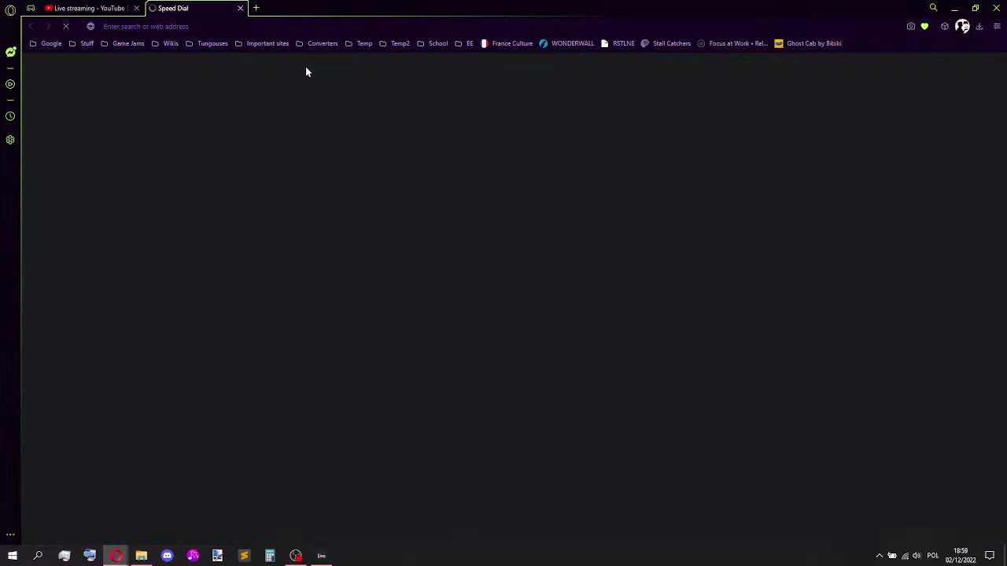
pyautogui.click(975, 8)
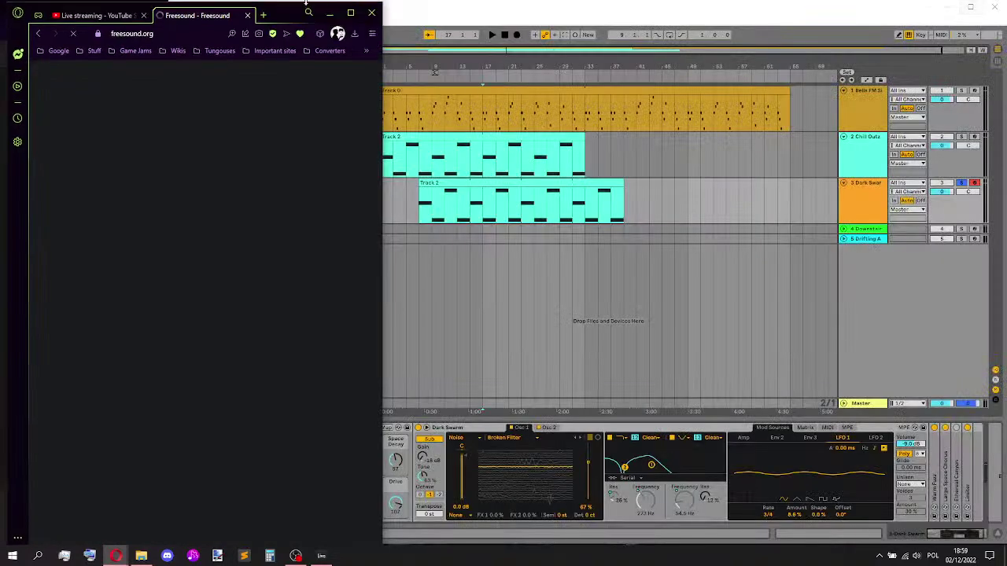
pyautogui.moveTo(286, 21); pyautogui.dragTo(453, 10)
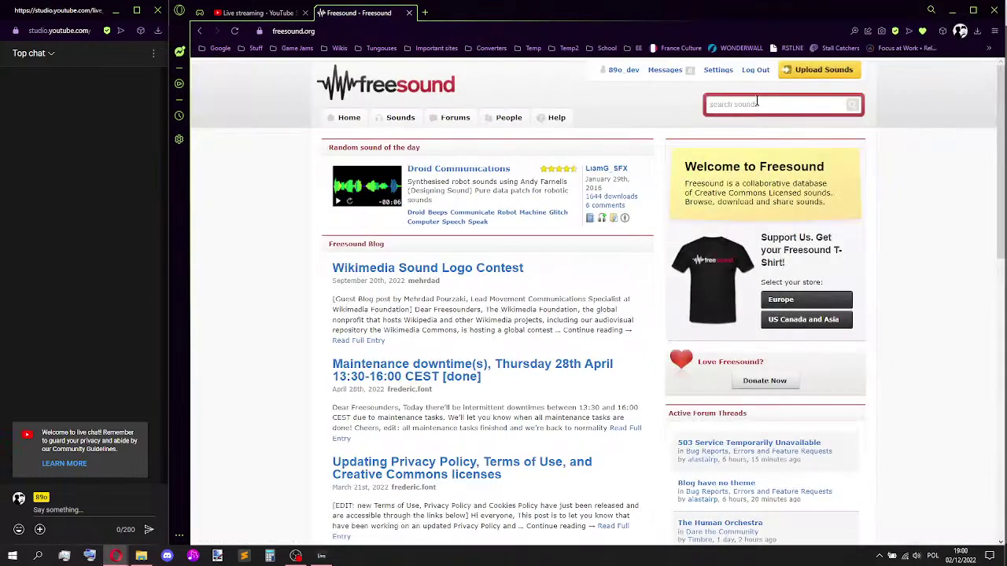
# - Search Freesound for "space ambience" and filter the results to the Creative Commons 0 license
pyautogui.click(757, 103)
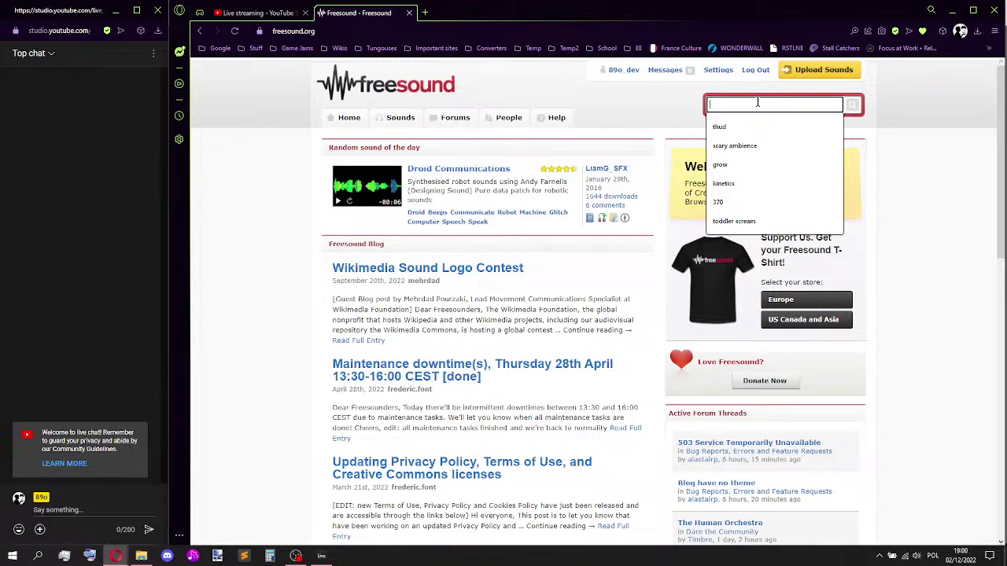
pyautogui.write('space ambience')
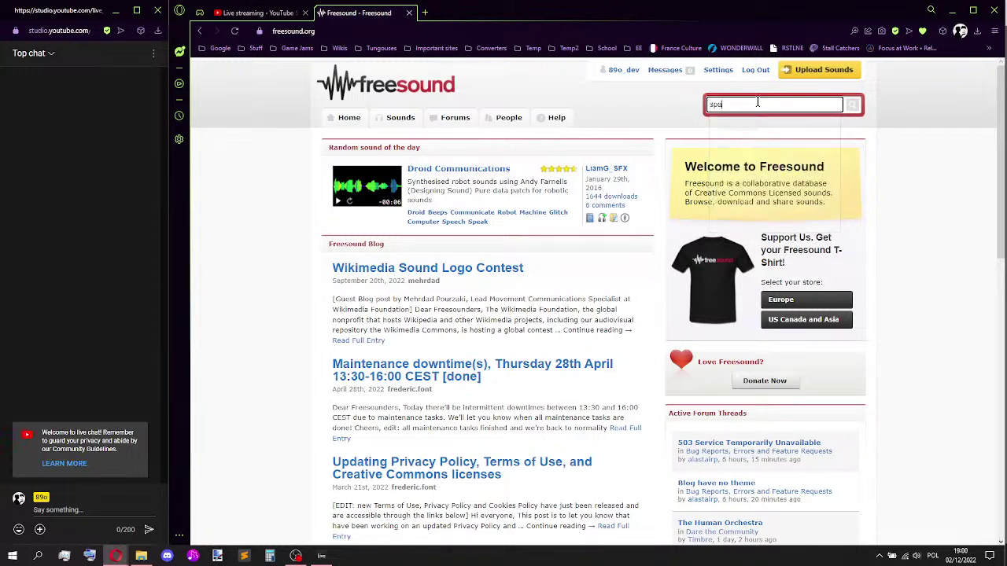
pyautogui.press('Return')
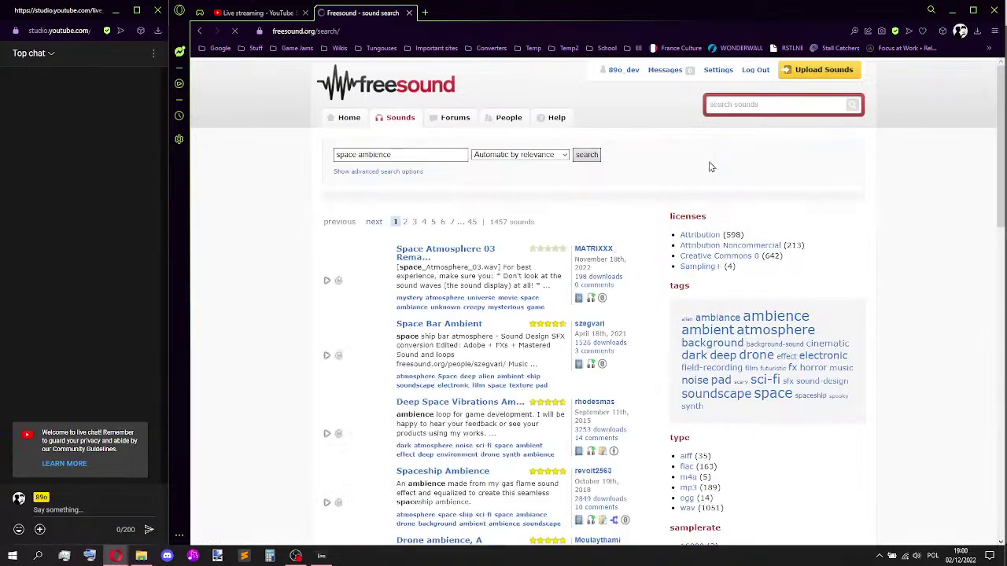
pyautogui.click(715, 258)
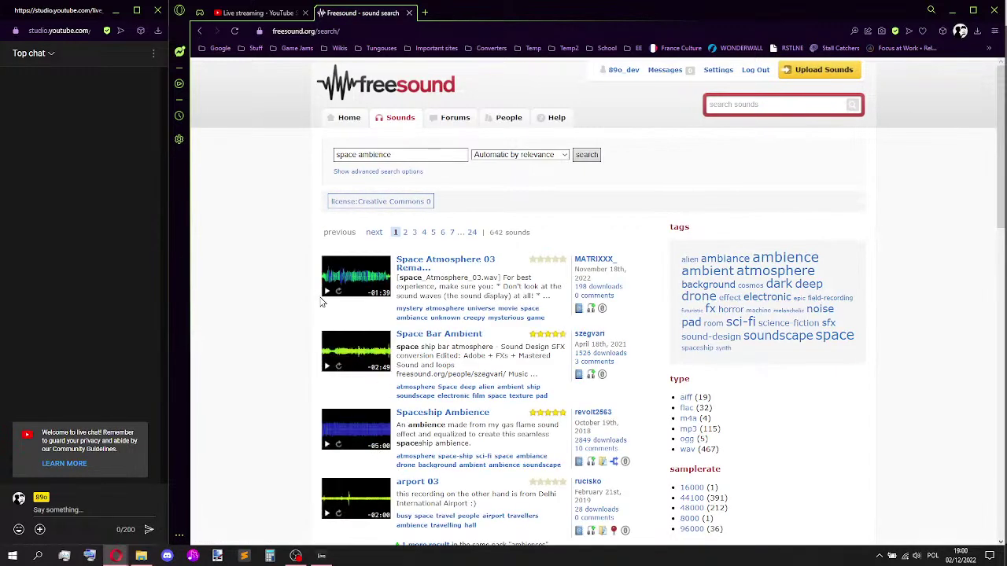
# - Preview several points of the Space Atmosphere 03 Remastered sound, ending in its last third, and stop playback
pyautogui.click(327, 293)
pyautogui.click(336, 274)
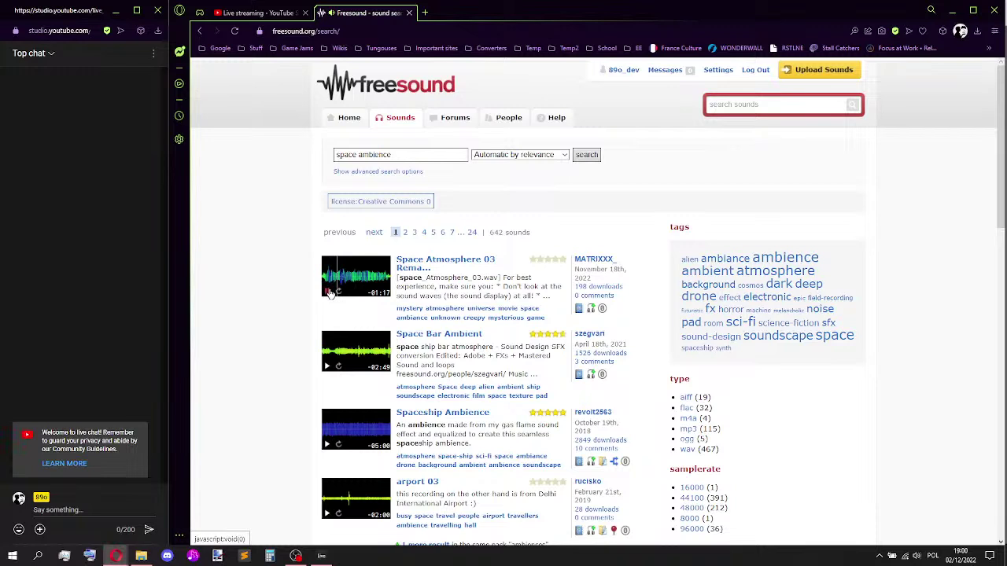
pyautogui.click(354, 279)
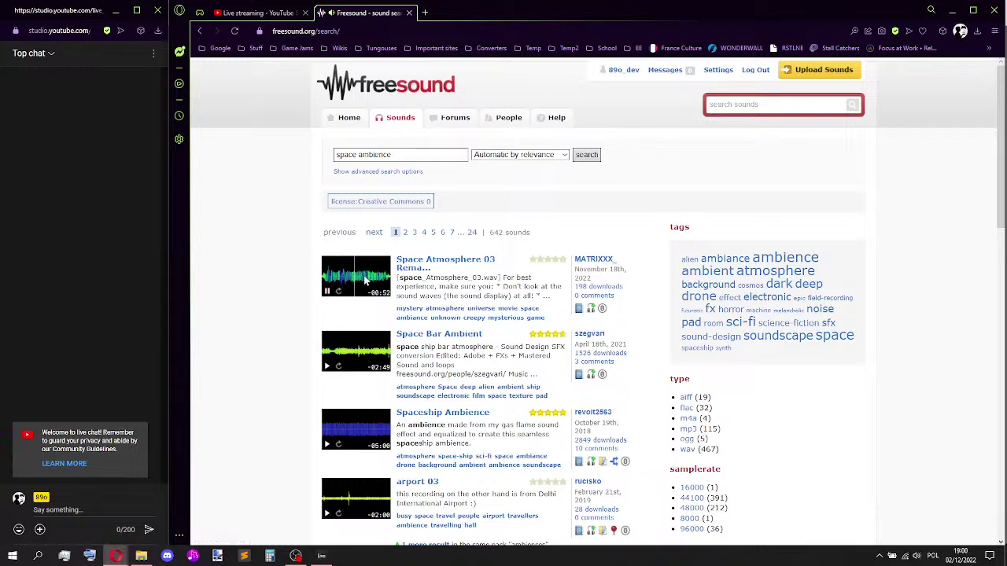
pyautogui.click(371, 280)
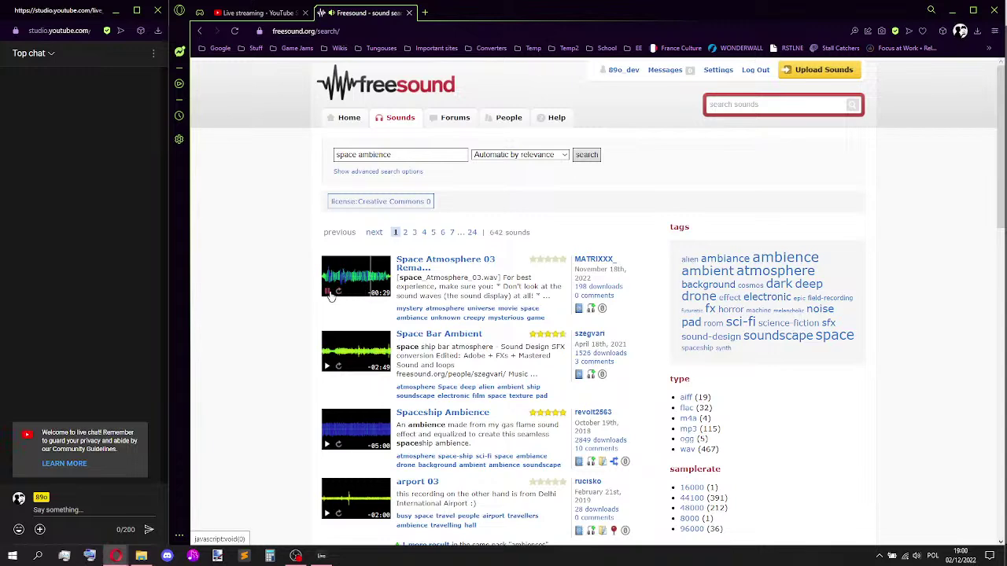
pyautogui.click(328, 293)
# - Preview the Space Bar Ambient and Spaceship Ambience sounds, and briefly replay Space Atmosphere 03 Remastered for comparison
pyautogui.scroll(-2, 315, 299)
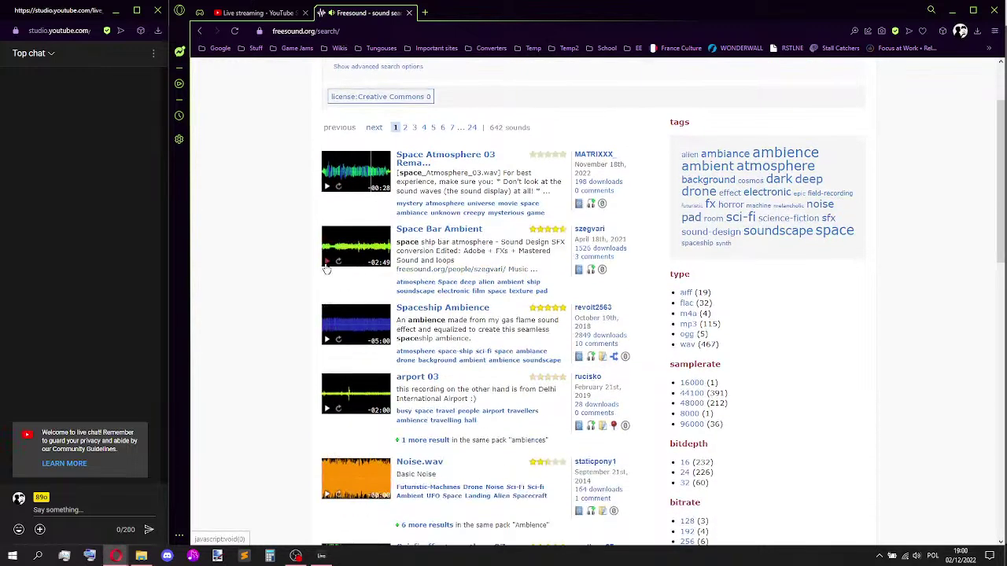
pyautogui.click(347, 250)
pyautogui.click(327, 264)
pyautogui.click(326, 342)
pyautogui.click(336, 329)
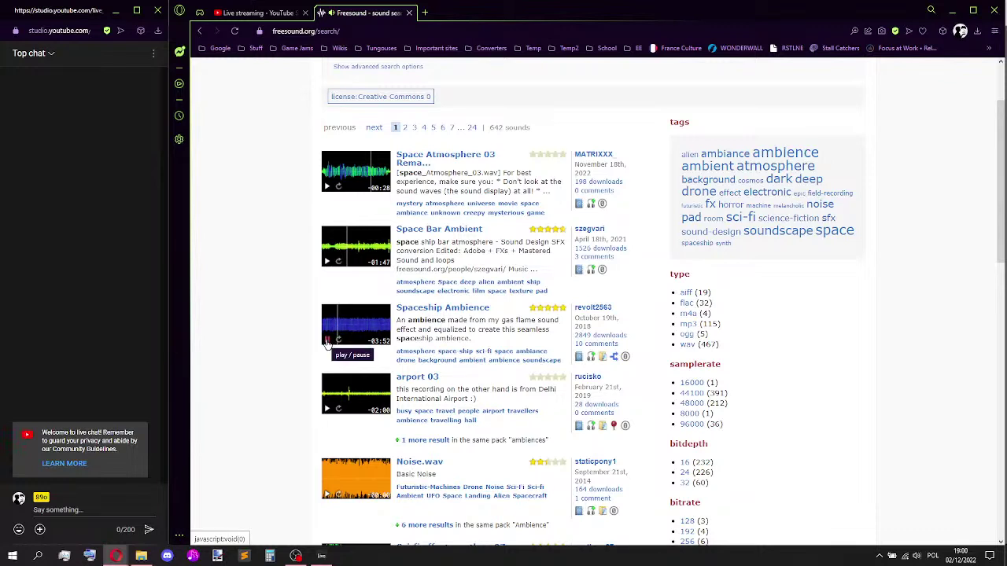
pyautogui.click(326, 187)
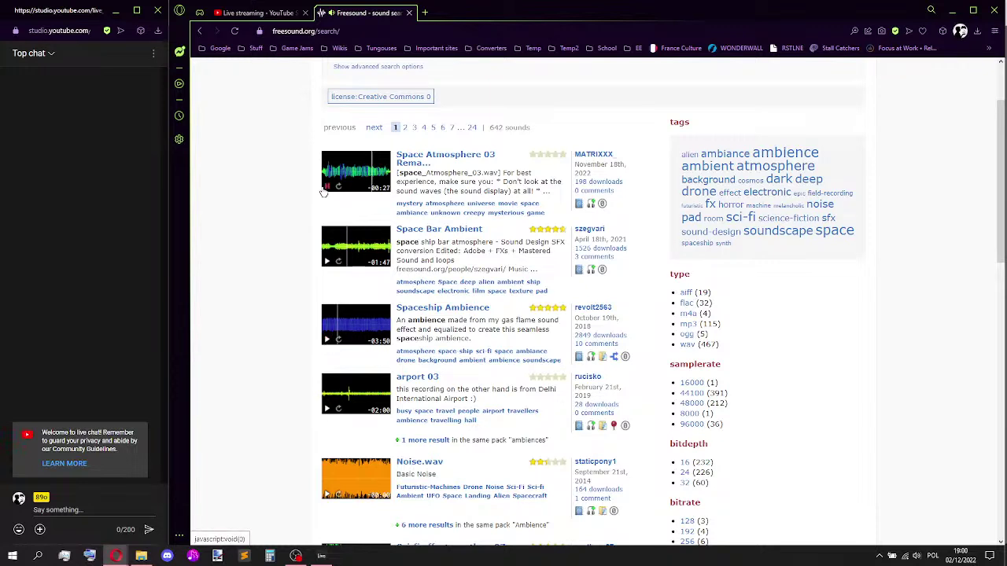
pyautogui.click(326, 187)
# - Open the Space Atmosphere 03 Remastered page in a new tab and copy its uploader's username into a new Sublime Text document
pyautogui.middleClick(445, 155)
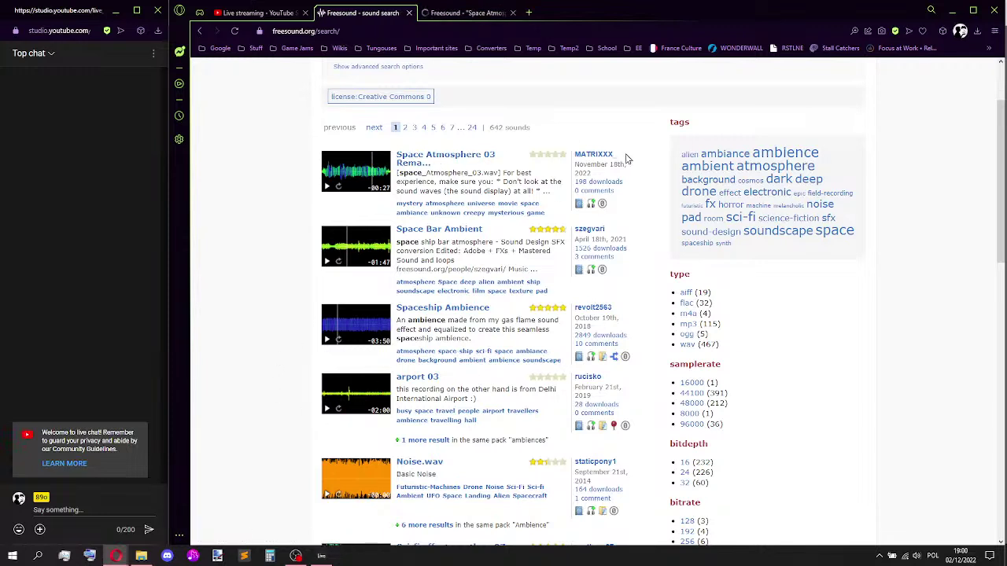
pyautogui.moveTo(579, 161); pyautogui.dragTo(574, 159)
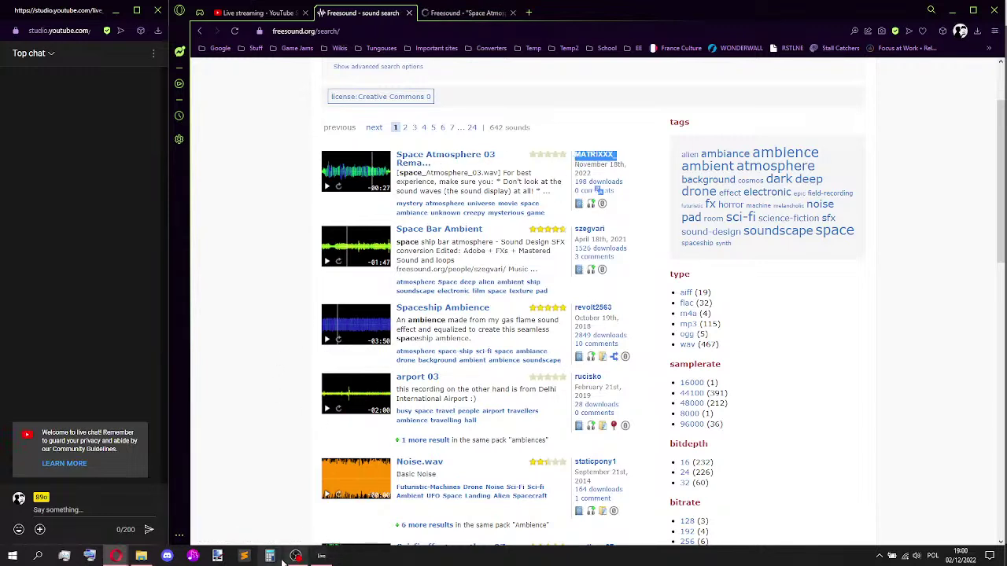
pyautogui.click(249, 557)
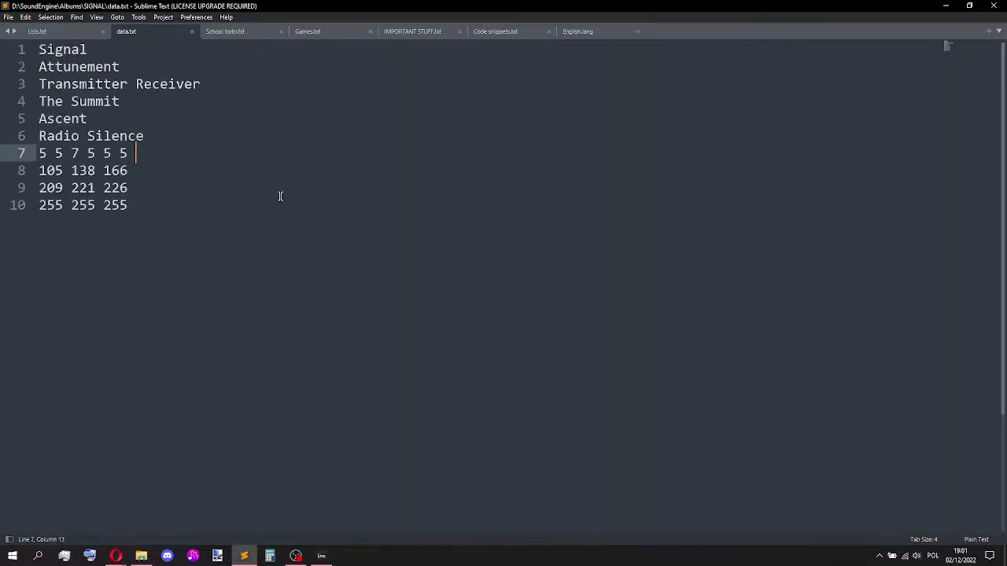
pyautogui.hotkey('ctrl', 'n')
pyautogui.write('MATRIXXX_')
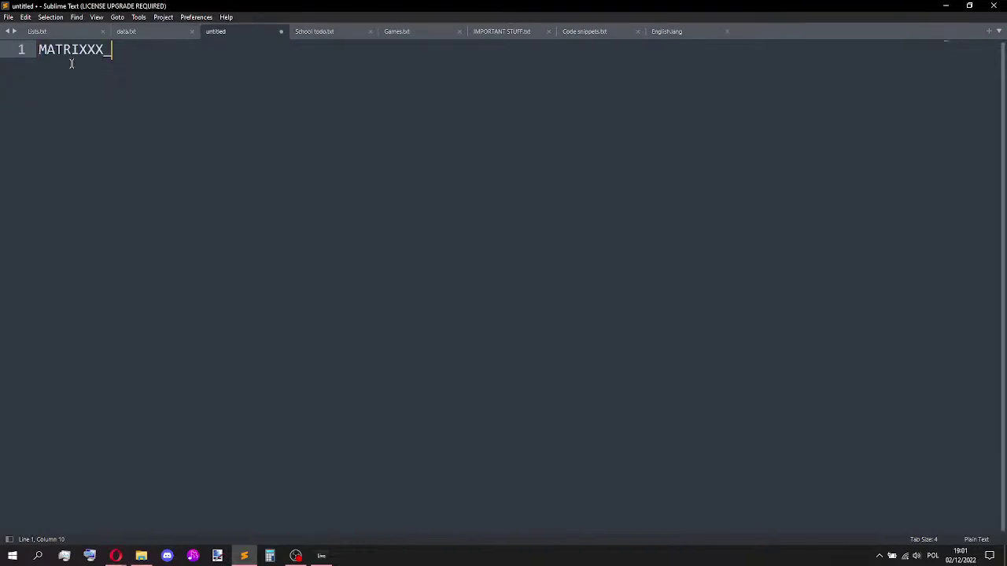
# - Add the heading "FreeSound.org Contributors:" on its own line above the uploader's username
pyautogui.click(38, 48)
pyautogui.press('Return')
pyautogui.press('Up')
pyautogui.write('FreeSound.')
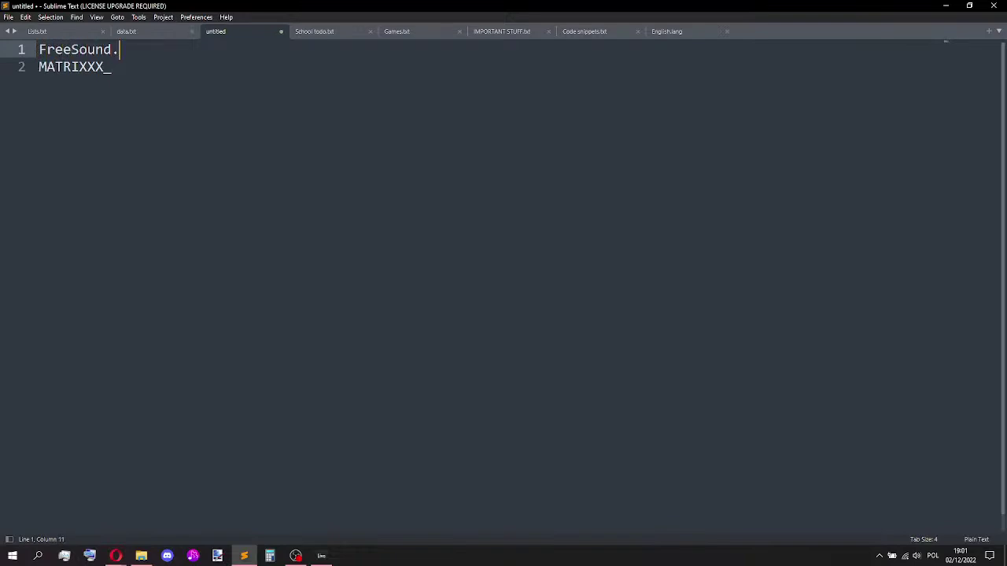
pyautogui.write('org Cotribu')
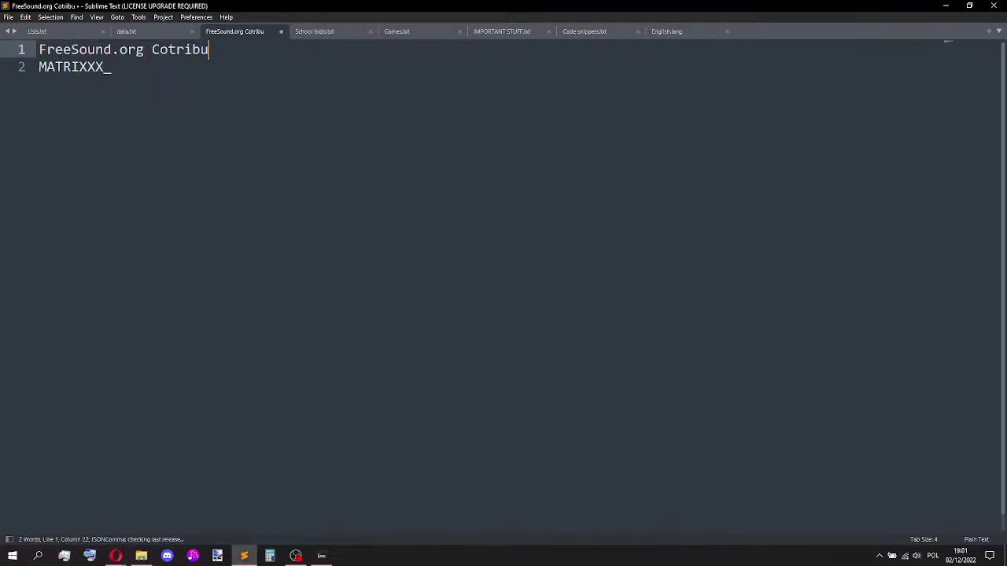
pyautogui.write('tors:')
pyautogui.click(167, 50)
pyautogui.write('n')
pyautogui.click(184, 83)
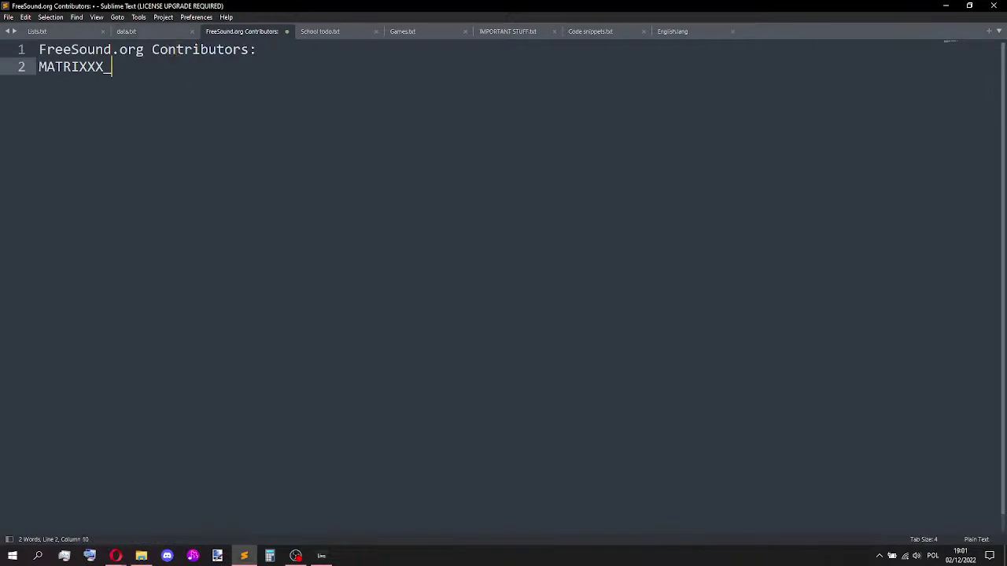
# - Save the document as credits.txt in the Dysk B > GreenBean > Fermata > misc folder
pyautogui.hotkey('ctrl', 's')
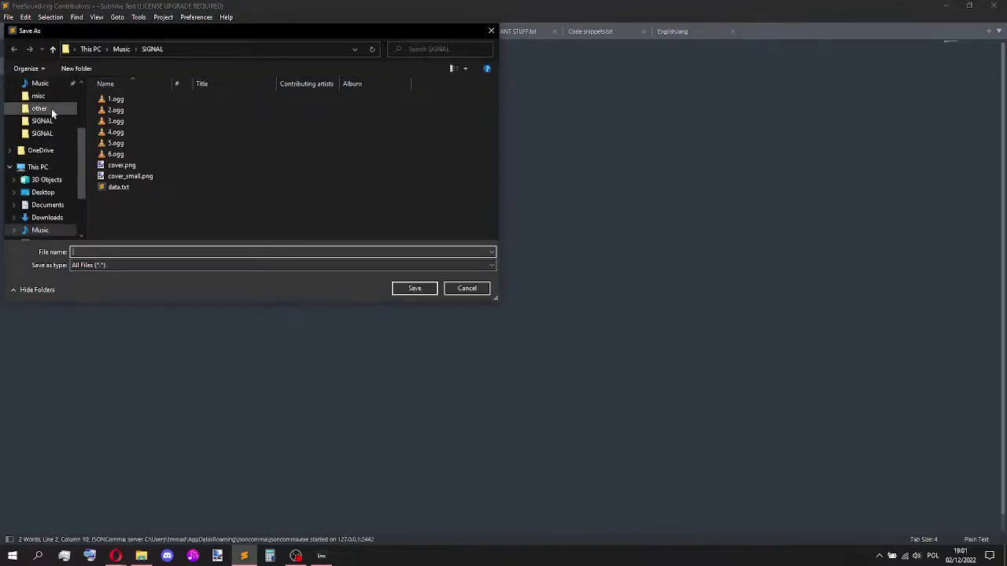
pyautogui.scroll(2, 43, 109)
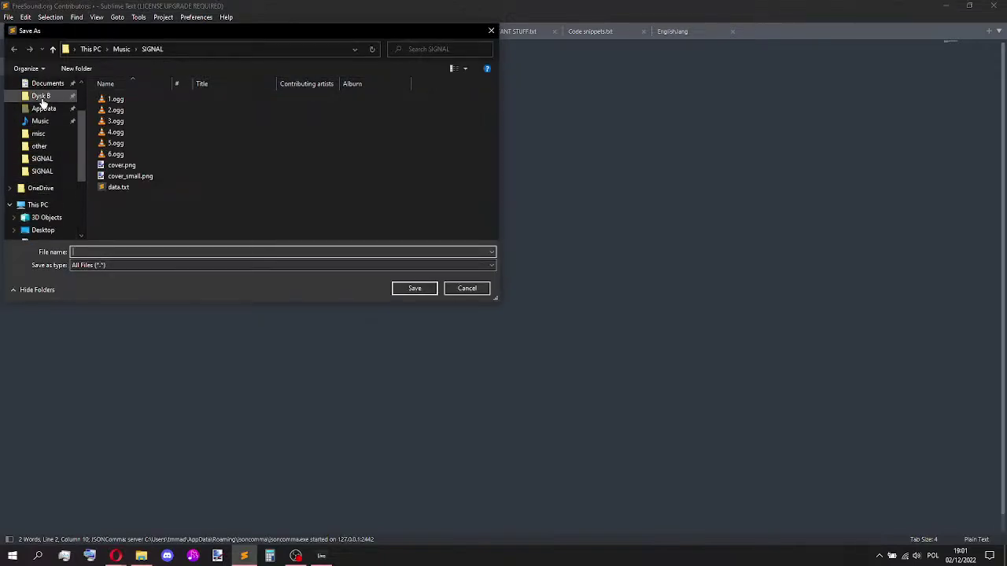
pyautogui.click(41, 96)
pyautogui.scroll(-1, 138, 197)
pyautogui.doubleClick(139, 155)
pyautogui.doubleClick(151, 120)
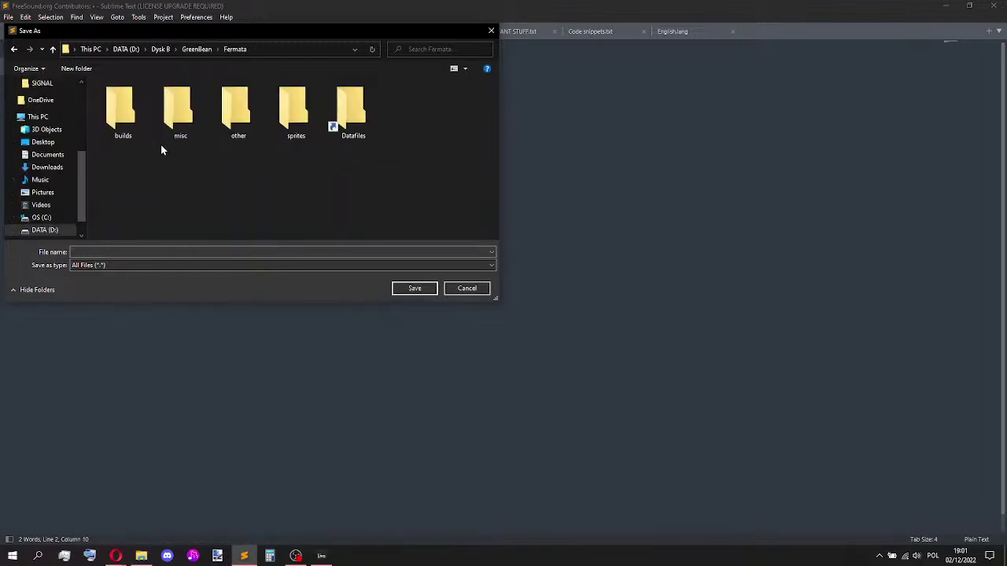
pyautogui.doubleClick(183, 118)
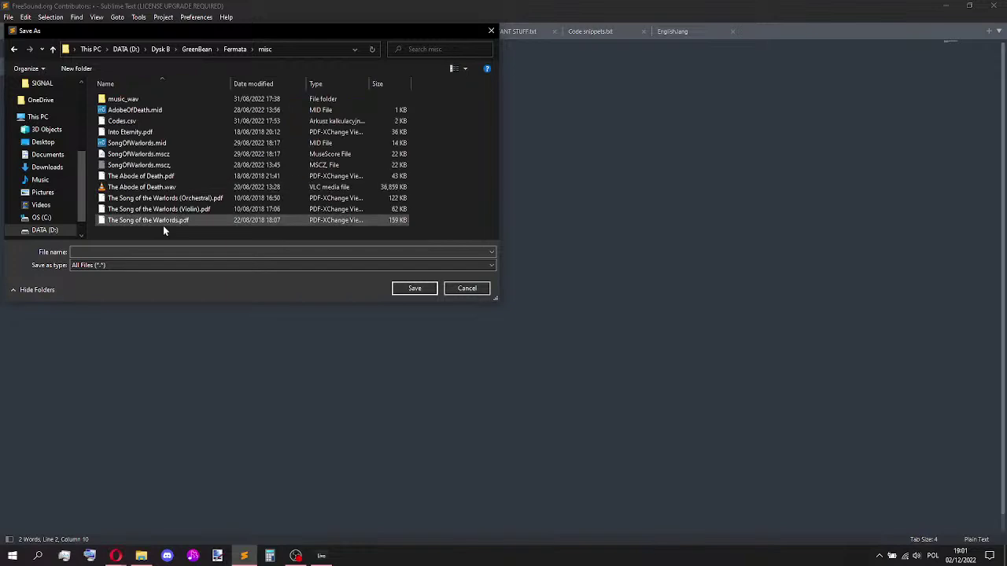
pyautogui.click(130, 251)
pyautogui.write('credits.txt')
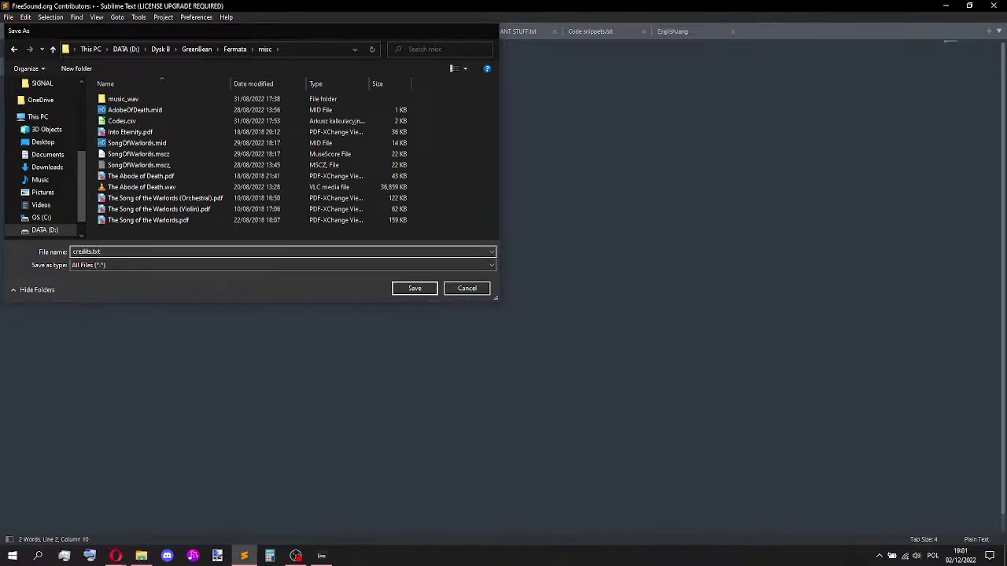
pyautogui.press('Return')
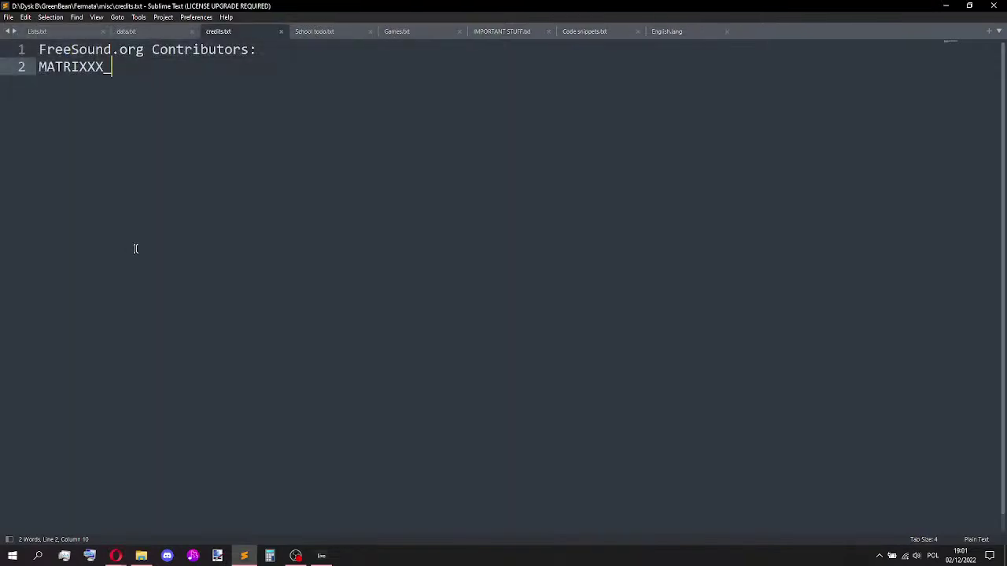
# - Return to the Opera browser and download Space Atmosphere 03 Remastered.wav from its Freesound page
pyautogui.hotkey('alt', 'Tab')
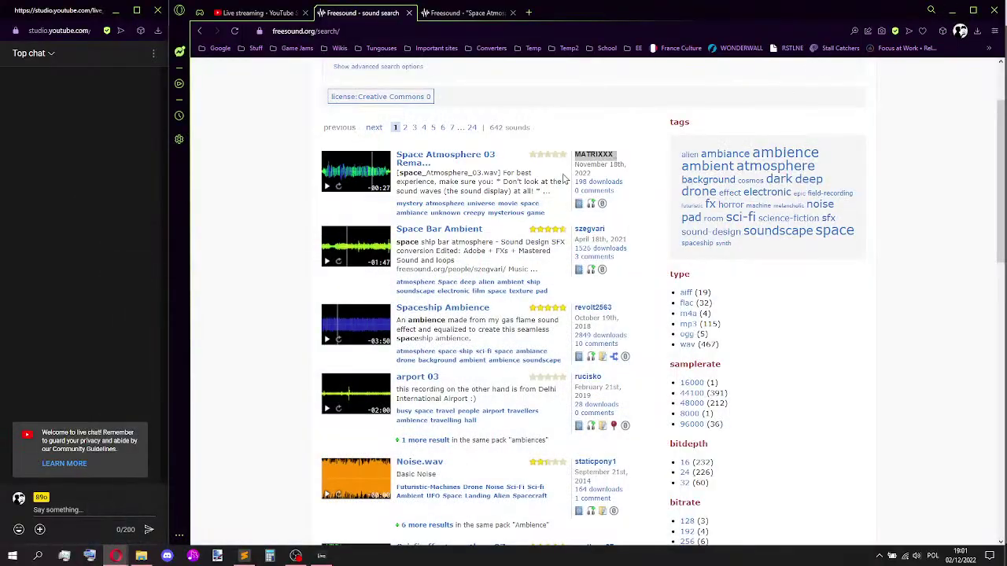
pyautogui.click(482, 13)
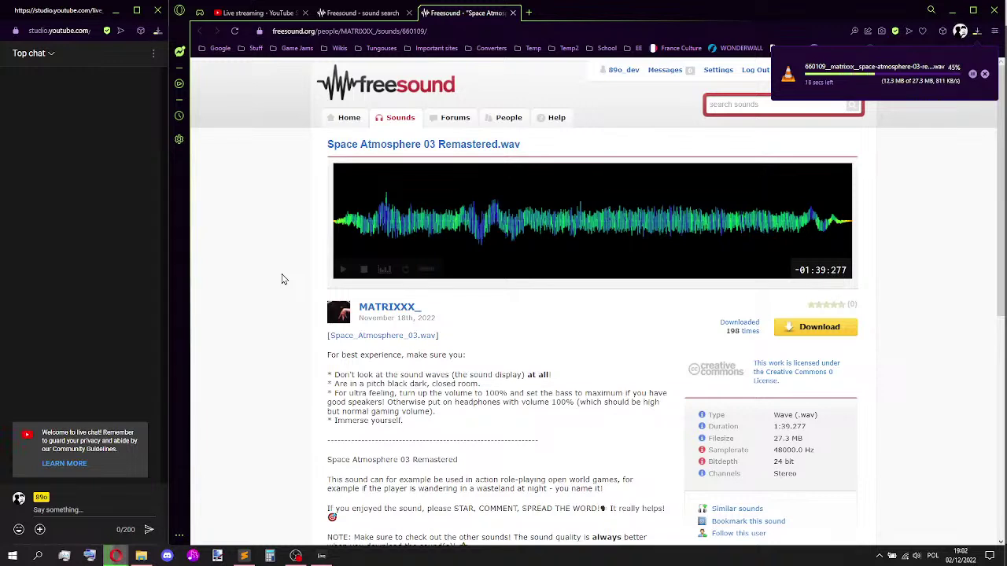
pyautogui.scroll(-1, 284, 279)
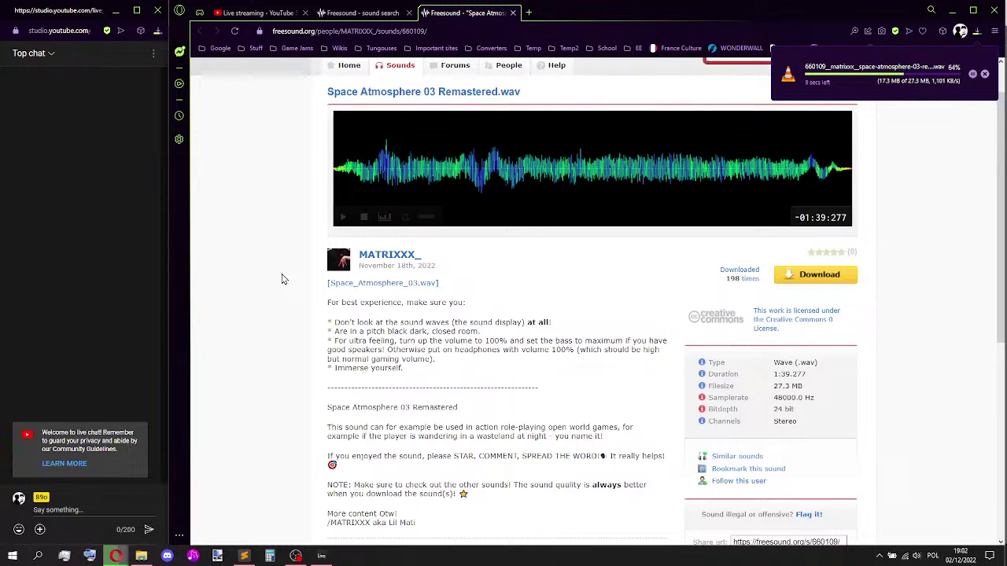
# - Close the Space Atmosphere 03 Remastered page and minimize the browser to return to the Live set
pyautogui.scroll(-1, 284, 280)
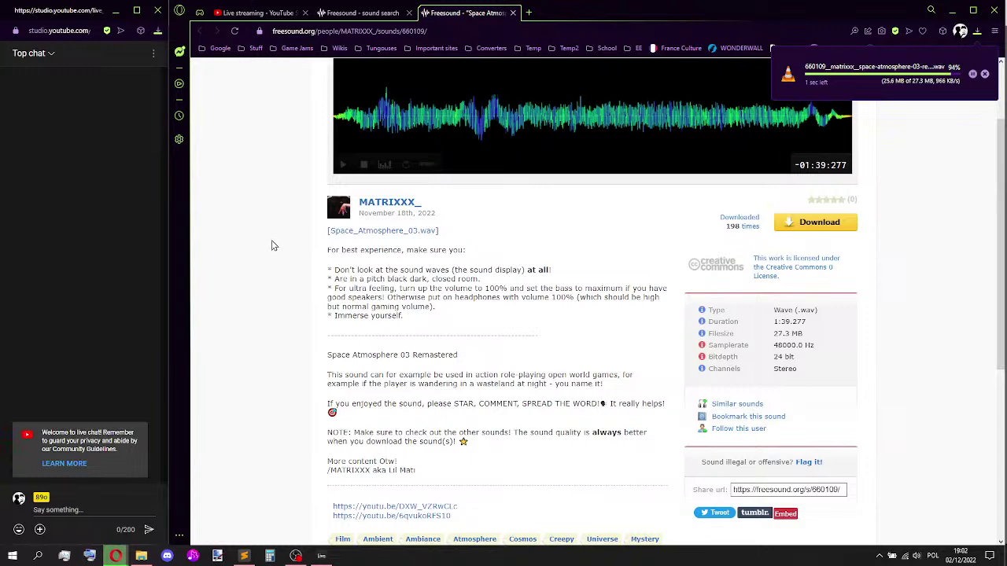
pyautogui.scroll(2, 271, 245)
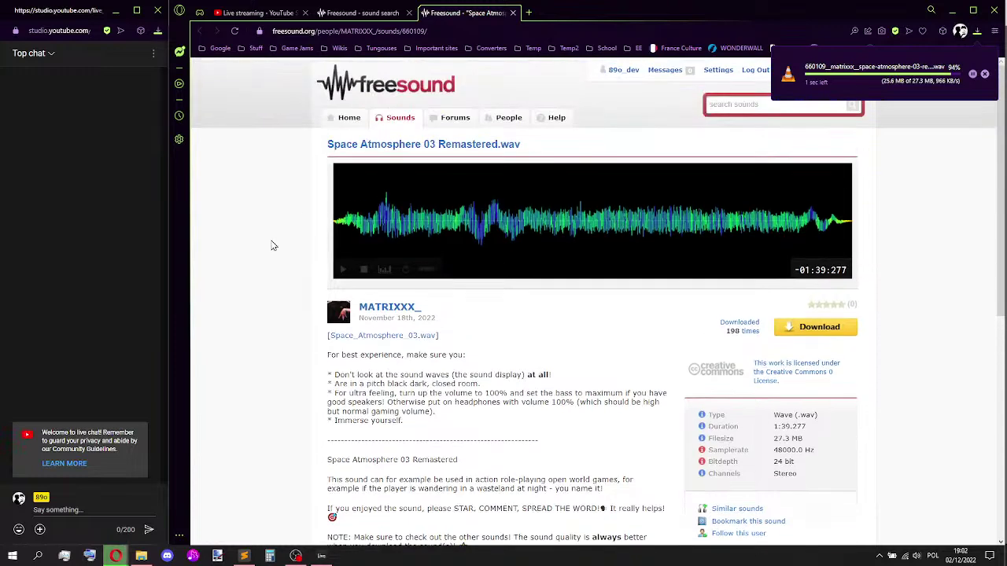
pyautogui.click(517, 12)
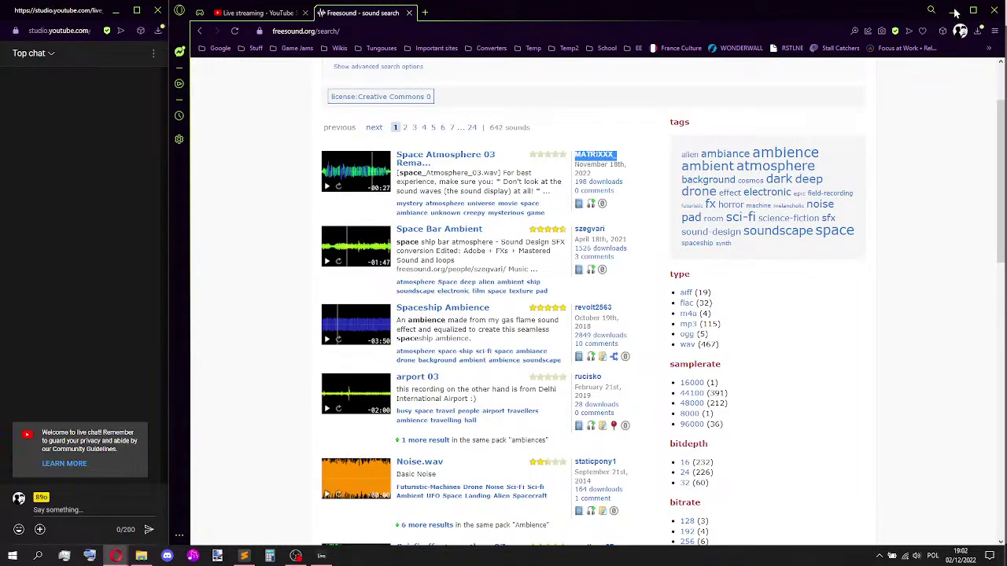
pyautogui.click(955, 12)
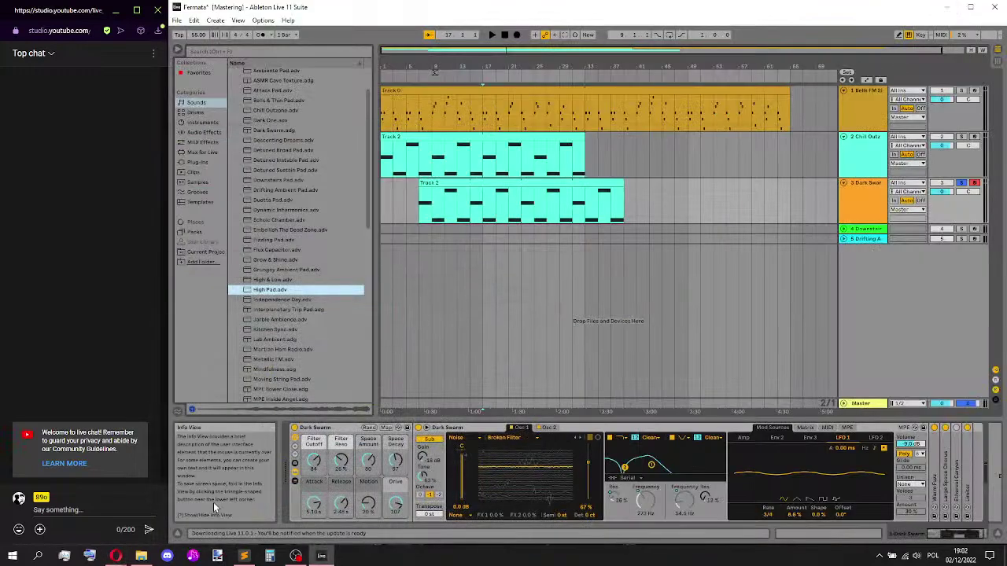
# - Transfer the Space Atmosphere 03 Remastered WAV from Downloads into the Dysk B > Tungouses > Ableton files folder
pyautogui.click(140, 555)
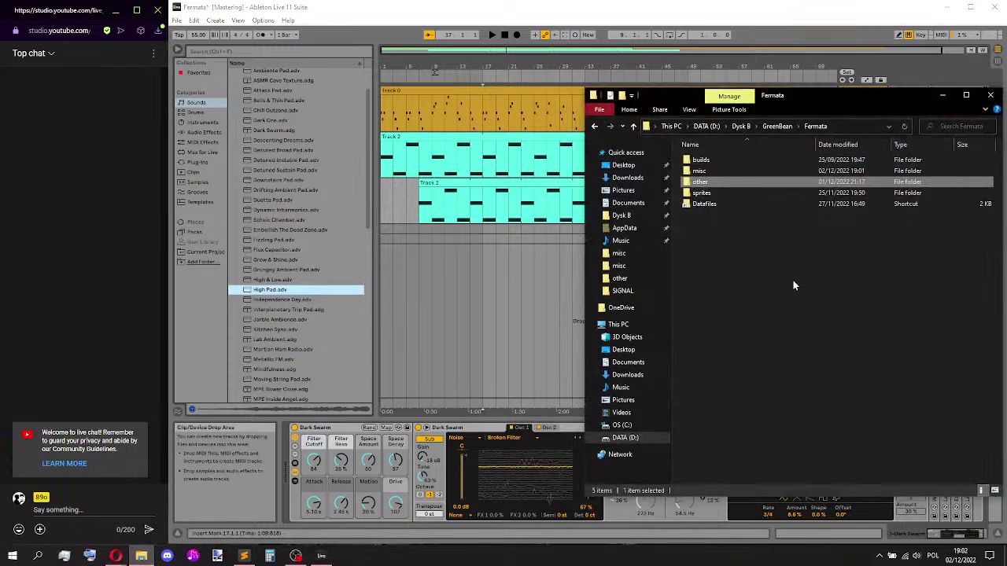
pyautogui.click(627, 177)
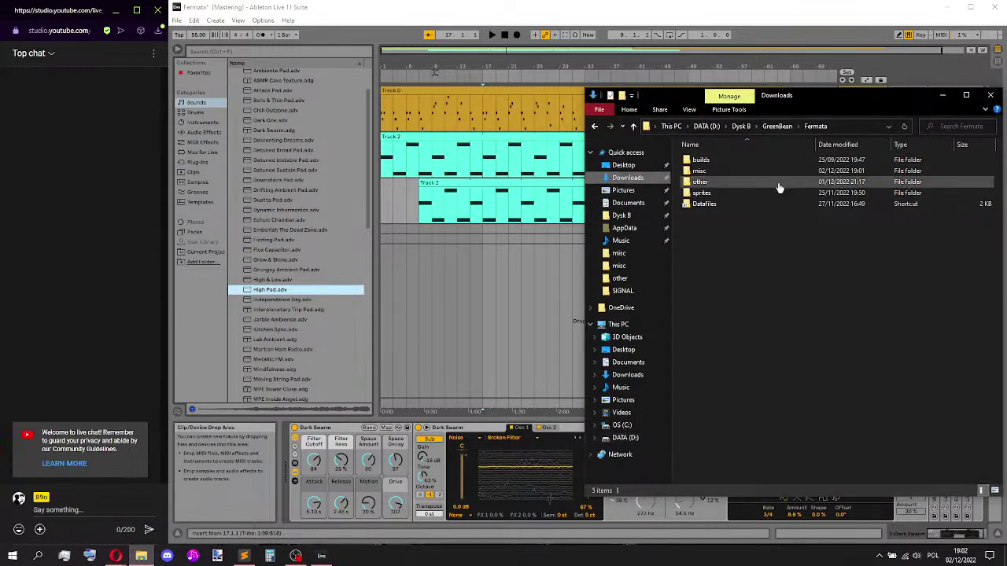
pyautogui.click(754, 175)
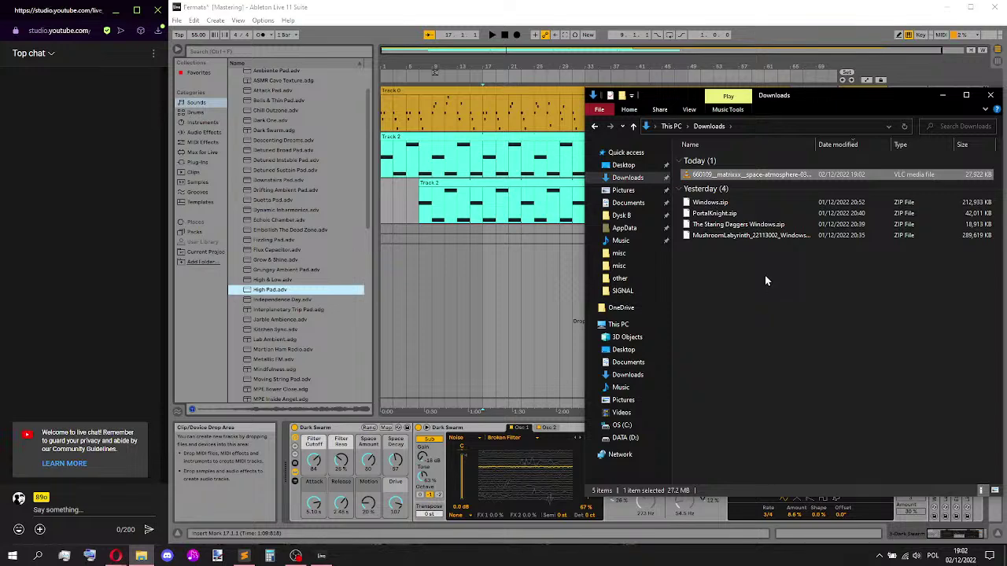
pyautogui.click(620, 217)
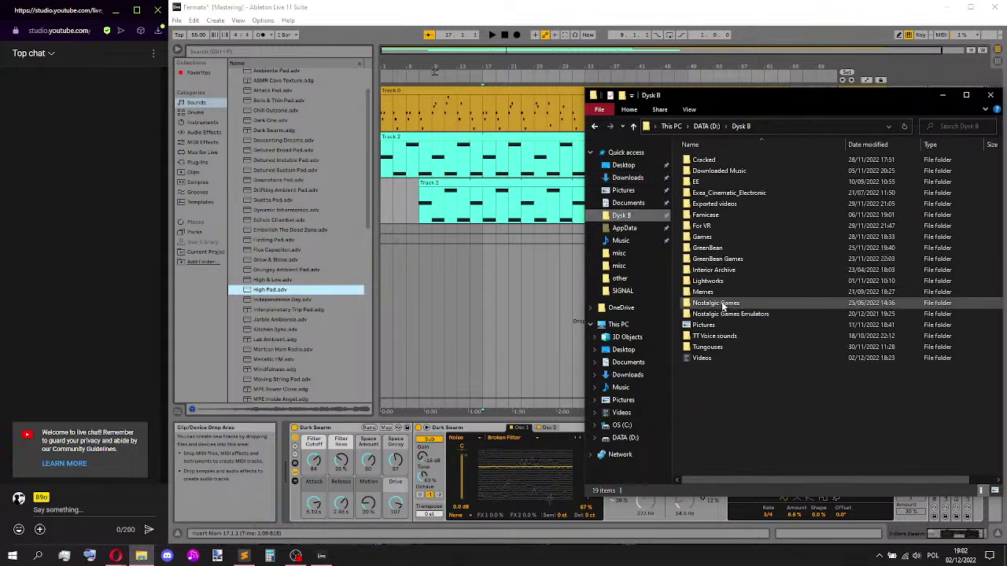
pyautogui.doubleClick(708, 472)
pyautogui.doubleClick(709, 157)
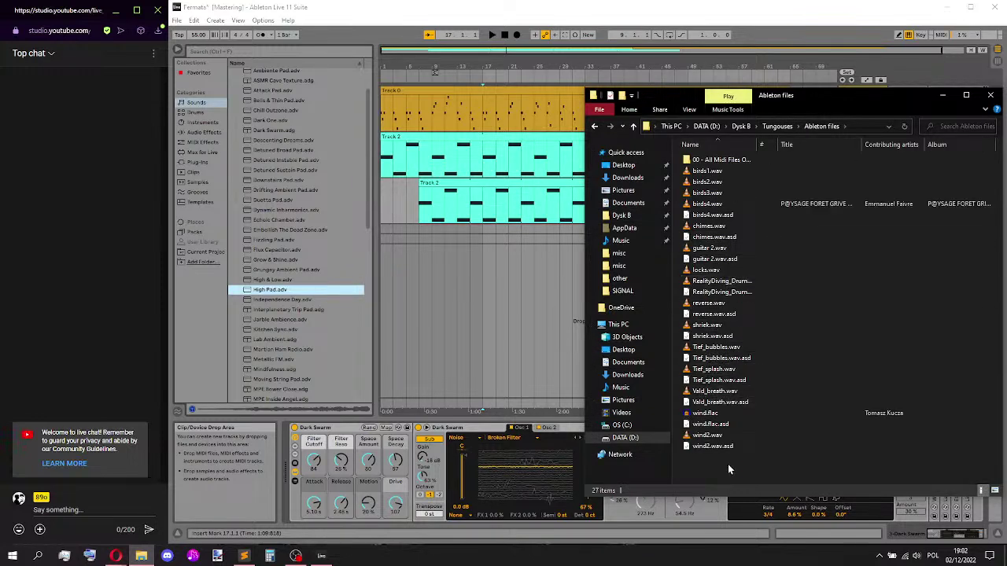
pyautogui.hotkey('ctrl', 'v')
# - Rename the transferred WAV file as Space_Ambience.wav
pyautogui.press('F2')
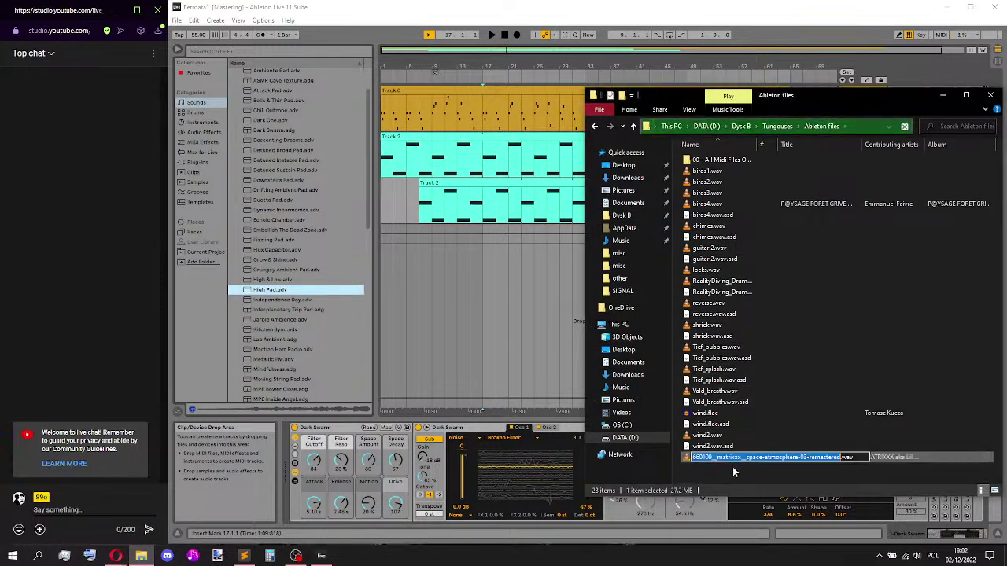
pyautogui.write('Space_Ambience')
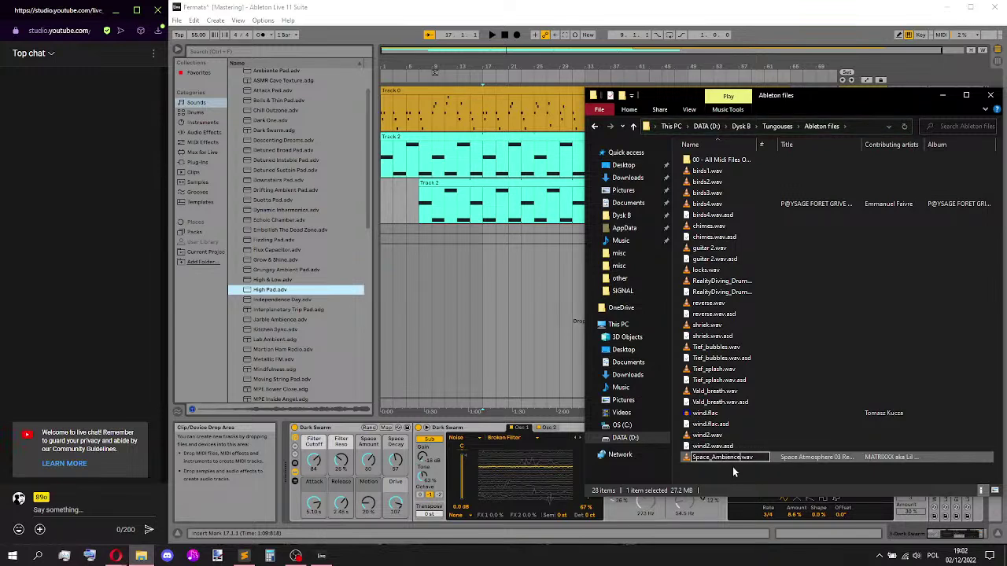
pyautogui.press('Return')
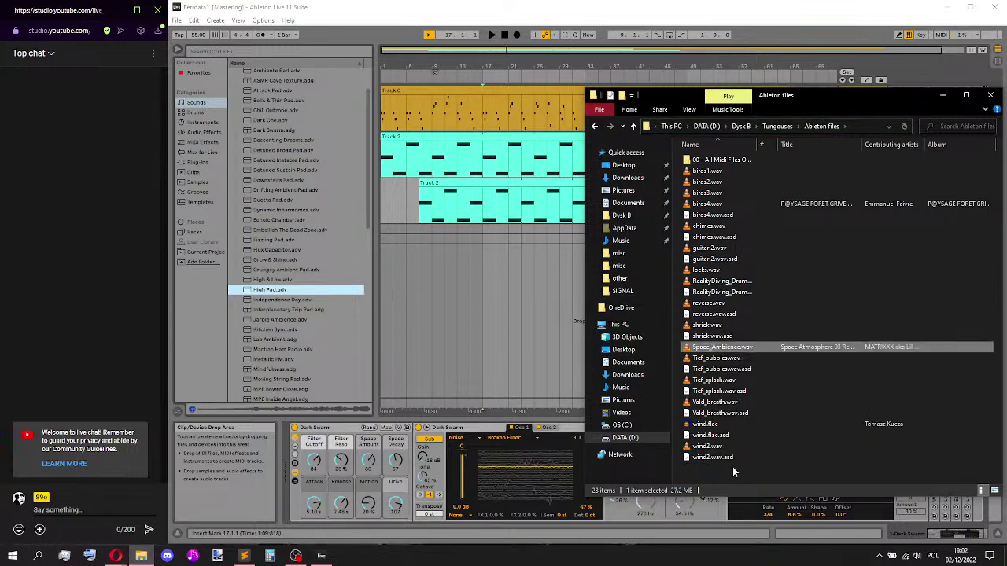
# - Place Space_Ambience.wav on a new audio track below the others, starting at bar 1, and play the arrangement from the start
pyautogui.moveTo(463, 267); pyautogui.dragTo(385, 258)
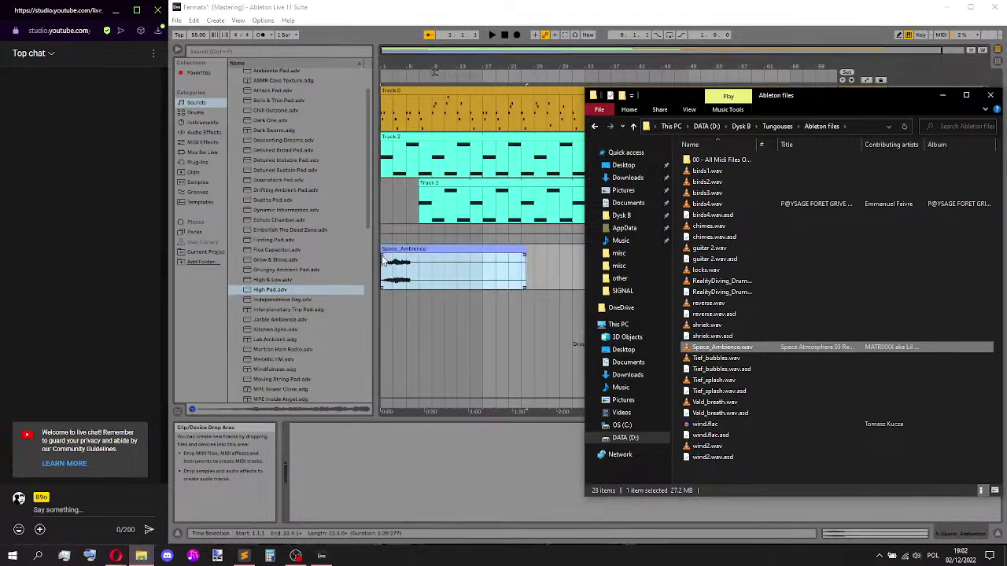
pyautogui.click(563, 14)
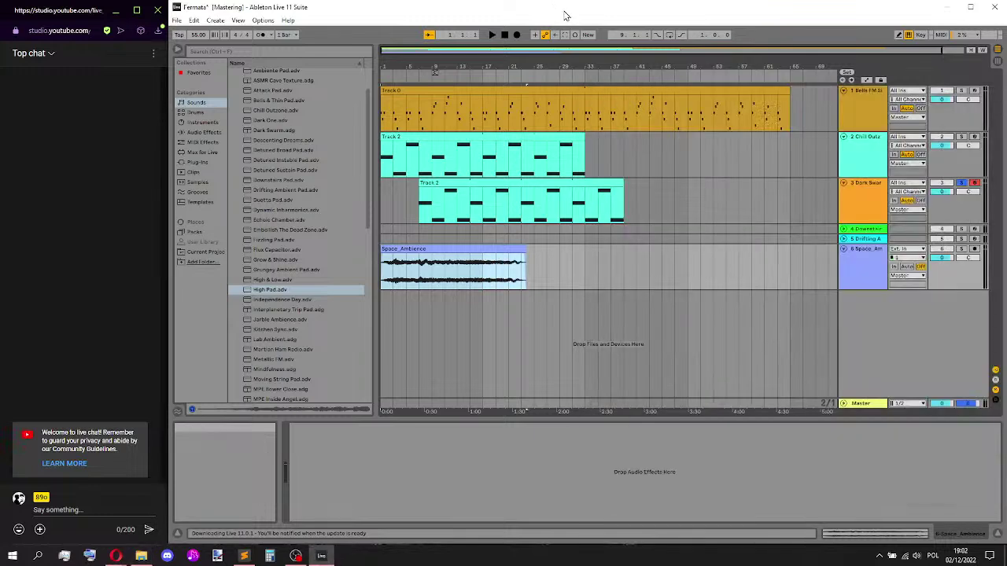
pyautogui.click(385, 277)
pyautogui.press('space')
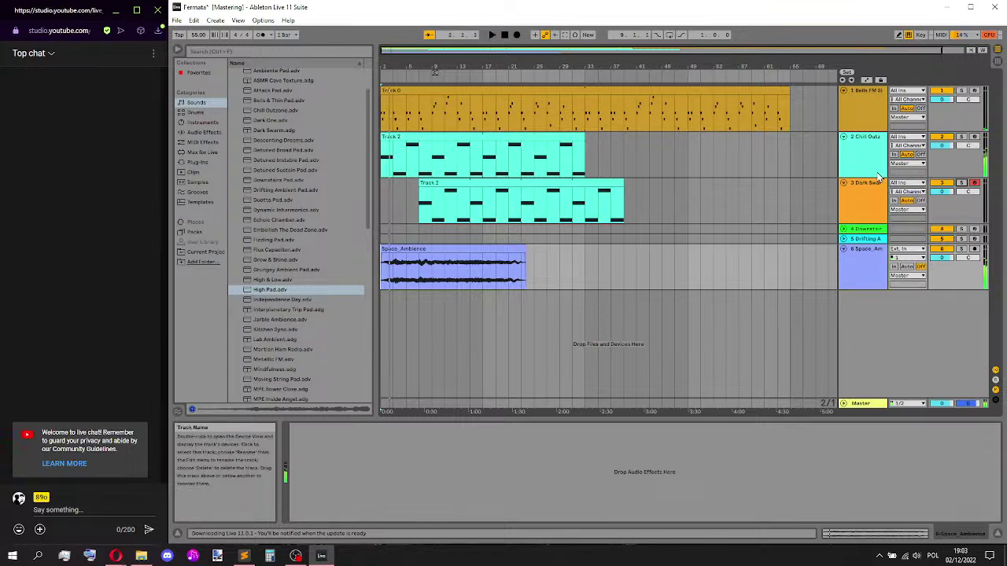
# - Open the clip on the Chill Outzone track, play it from its start and set its note grid to a fixed 1 Bar
pyautogui.doubleClick(483, 138)
pyautogui.moveTo(489, 402); pyautogui.dragTo(524, 261)
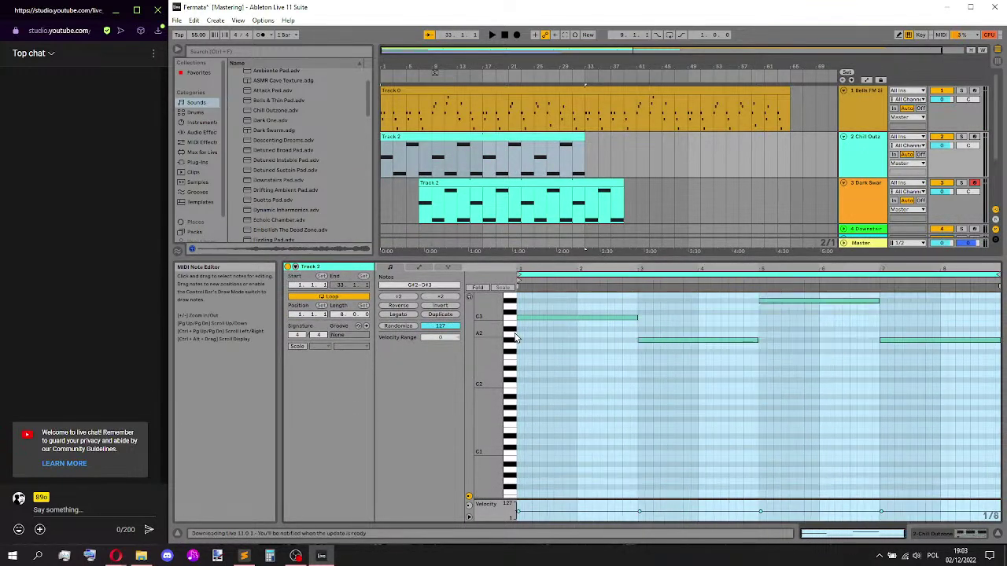
pyautogui.click(520, 335)
pyautogui.press('space')
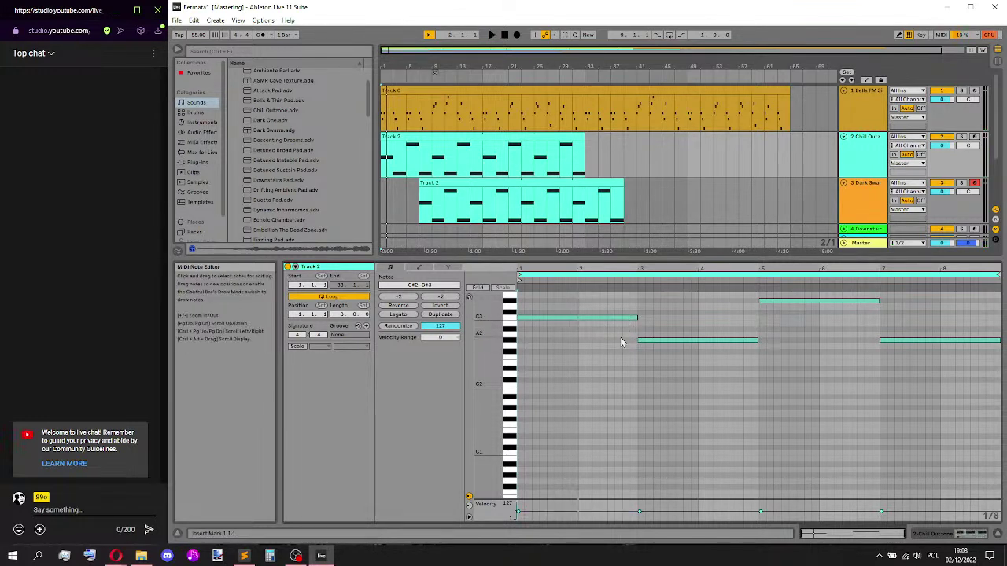
pyautogui.rightClick(646, 392)
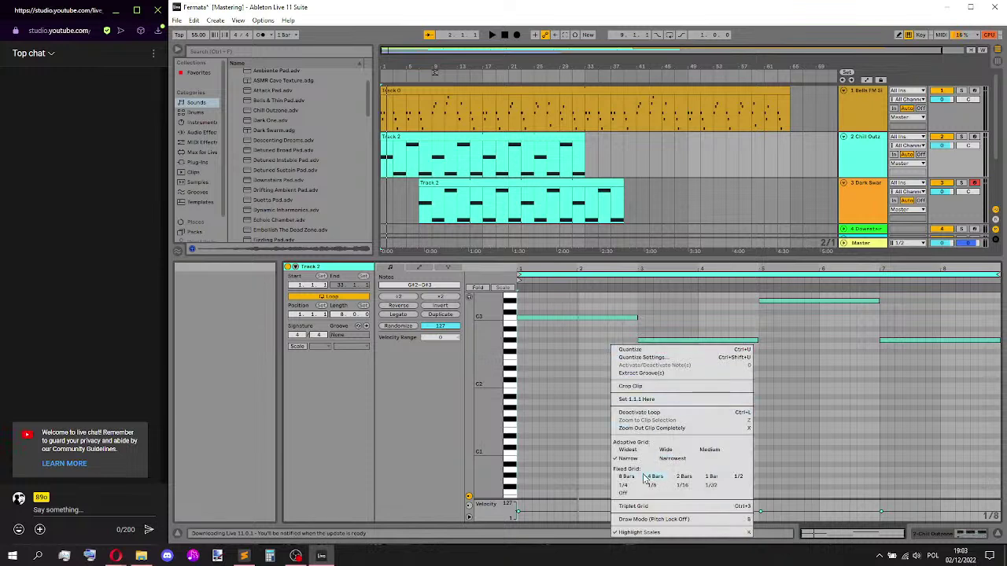
pyautogui.click(711, 477)
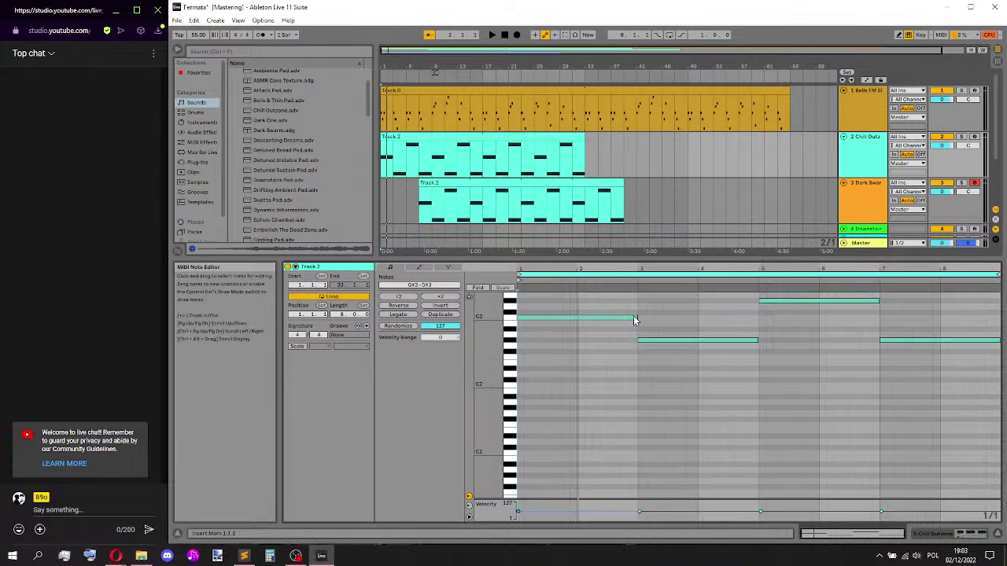
# - Shorten each of the four notes in the Chill Outzone clip to one bar
pyautogui.moveTo(637, 318); pyautogui.dragTo(560, 318)
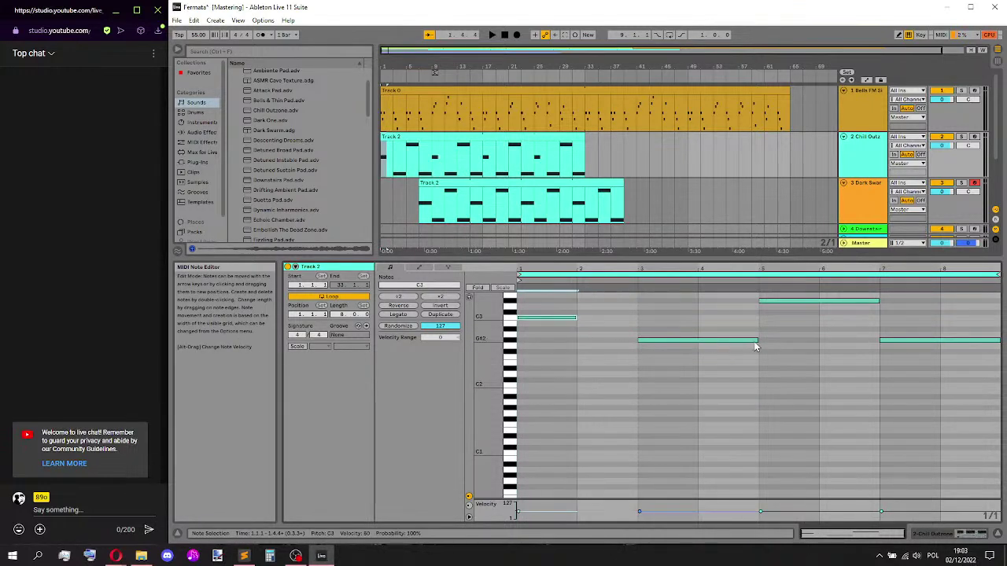
pyautogui.moveTo(758, 346); pyautogui.dragTo(695, 351)
pyautogui.moveTo(878, 301); pyautogui.dragTo(820, 301)
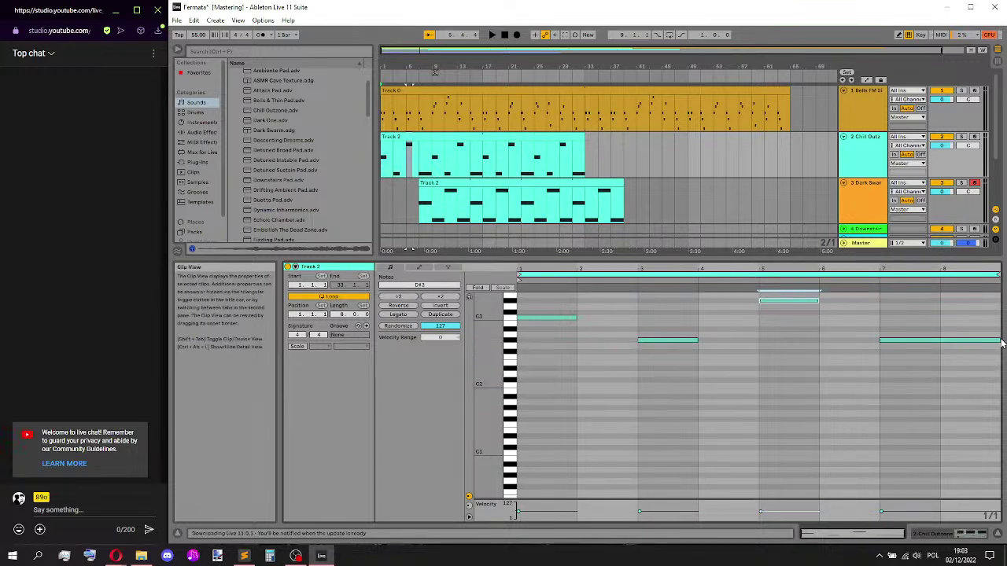
pyautogui.moveTo(1000, 341); pyautogui.dragTo(941, 341)
# - Try all the Chill Outzone clip's notes one octave lower, at G#1 to D#2, and listen from the start
pyautogui.click(824, 379)
pyautogui.scroll(2, 745, 376)
pyautogui.hotkey('ctrl', 'a')
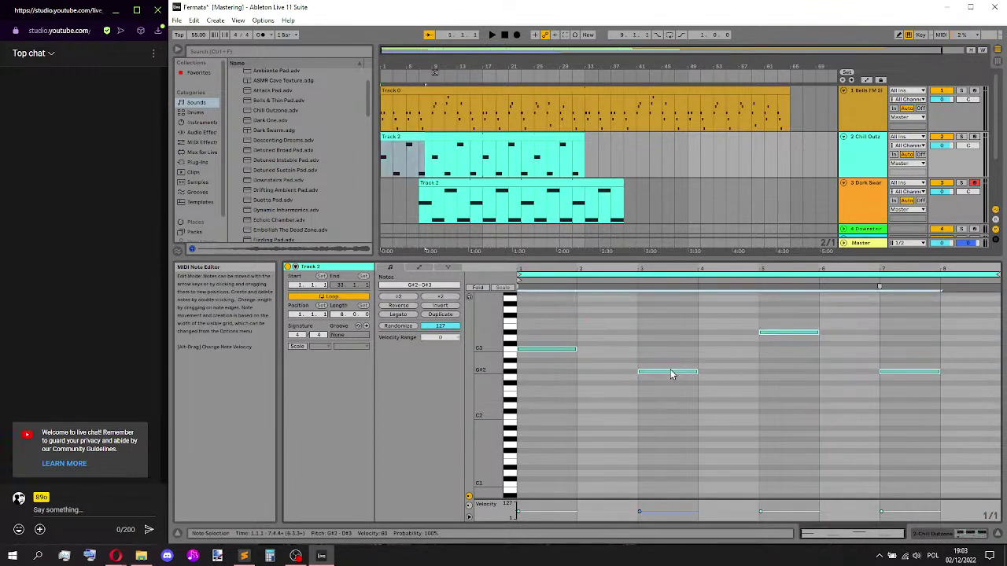
pyautogui.scroll(4, 671, 374)
pyautogui.click(383, 160)
pyautogui.press('space')
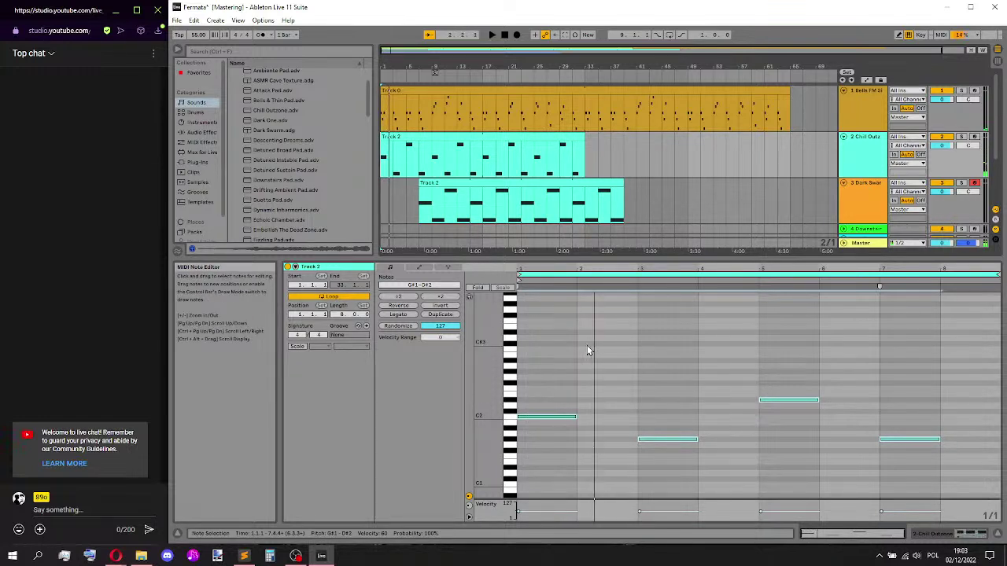
pyautogui.press('space')
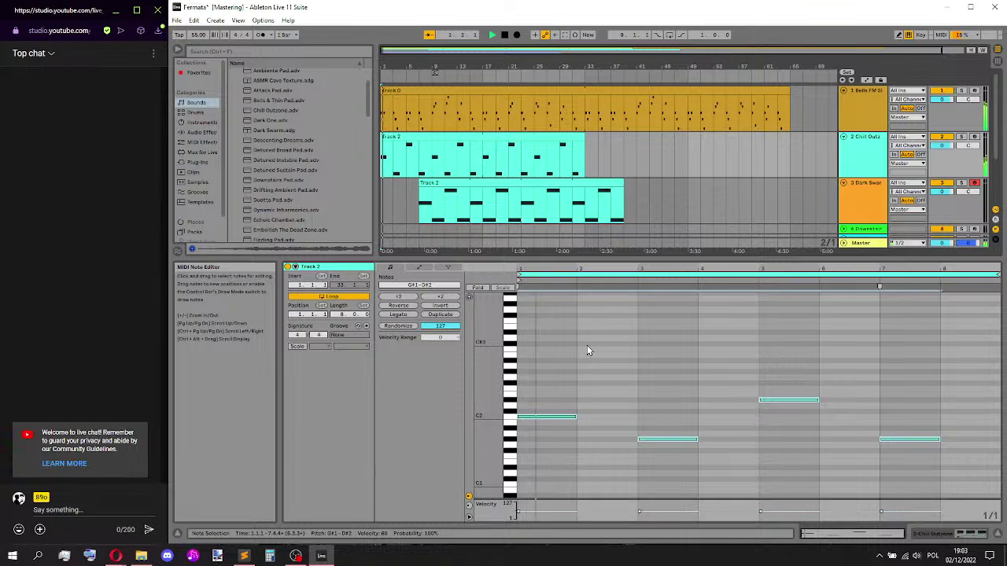
# - Transpose the Chill Outzone clip's notes back up one octave to G#2 to D#3
pyautogui.hotkey('ctrl', 'a')
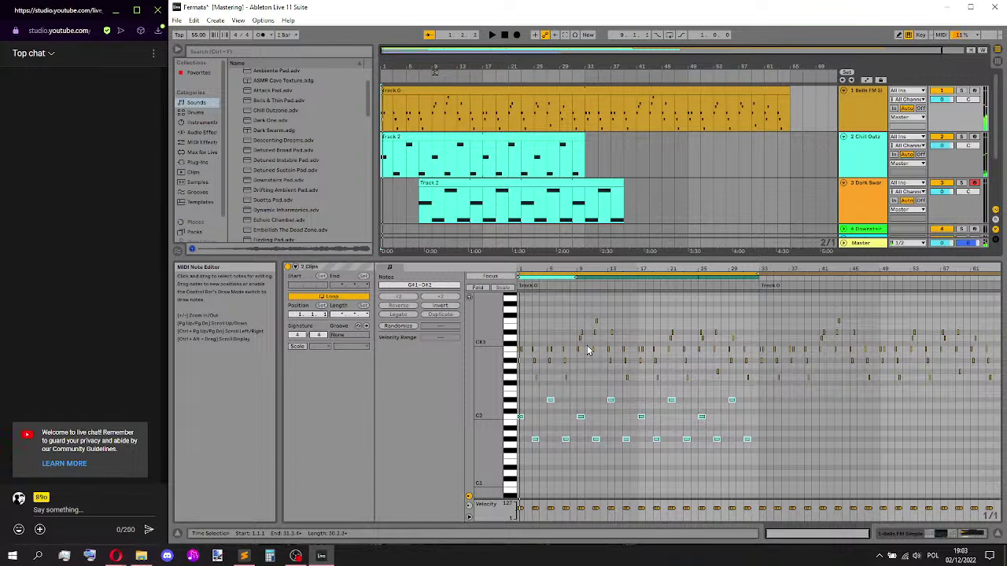
pyautogui.click(384, 165)
pyautogui.click(575, 380)
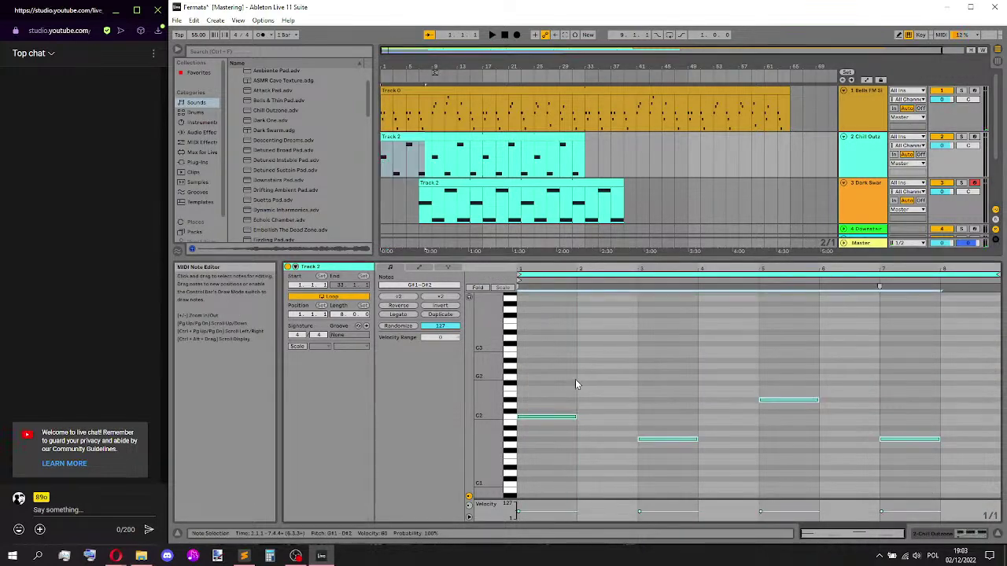
pyautogui.hotkey('shift', 'Up')
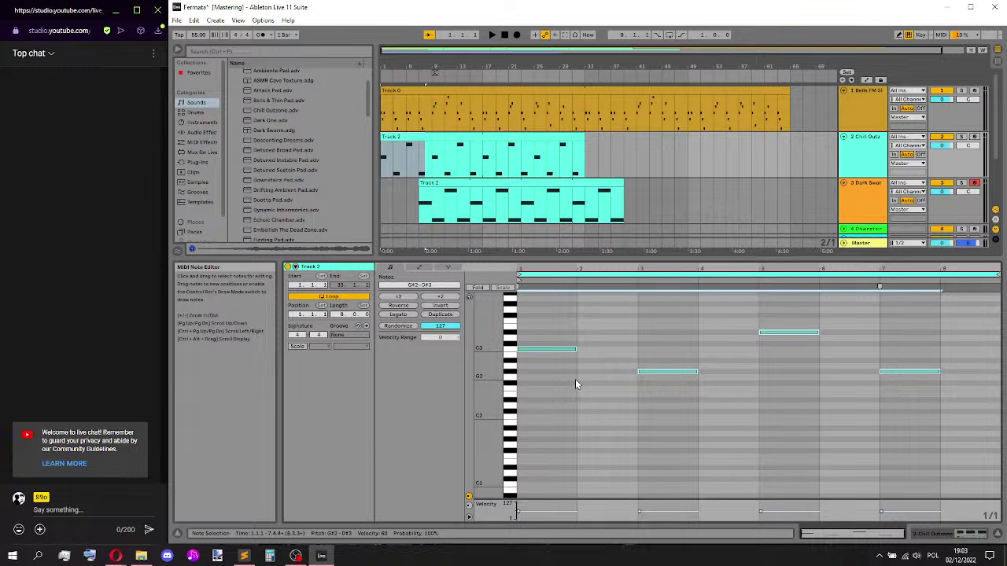
# - Set the Chill Outzone filter envelope's decay to 7.00 s, playing the arrangement from the start to compare the sound
pyautogui.click(383, 160)
pyautogui.press('space')
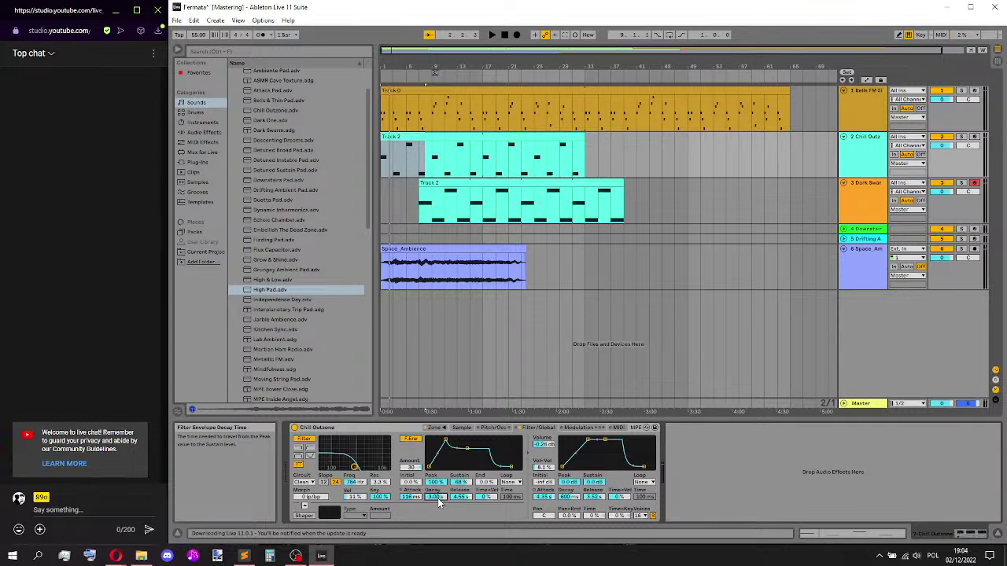
pyautogui.press('space')
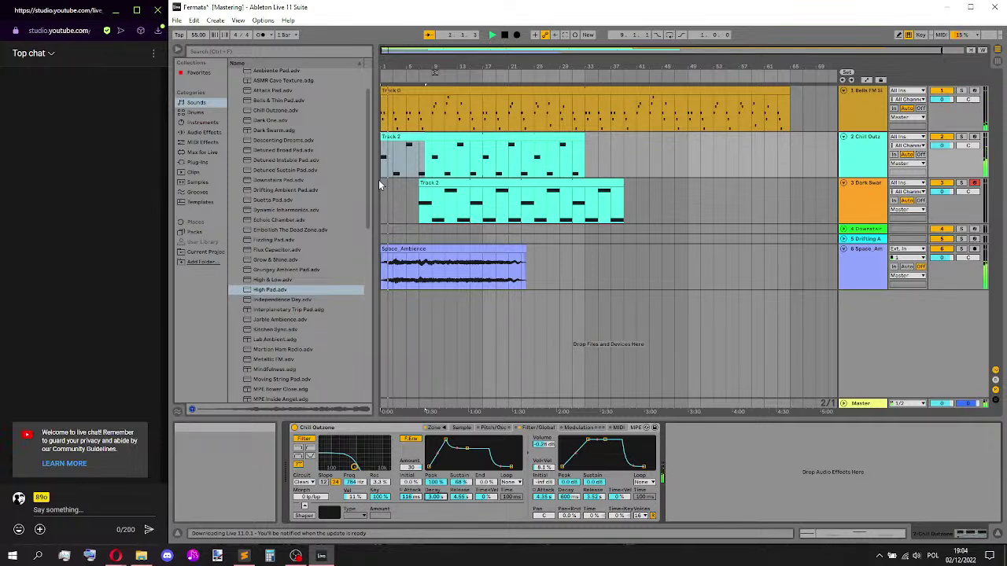
pyautogui.press('space')
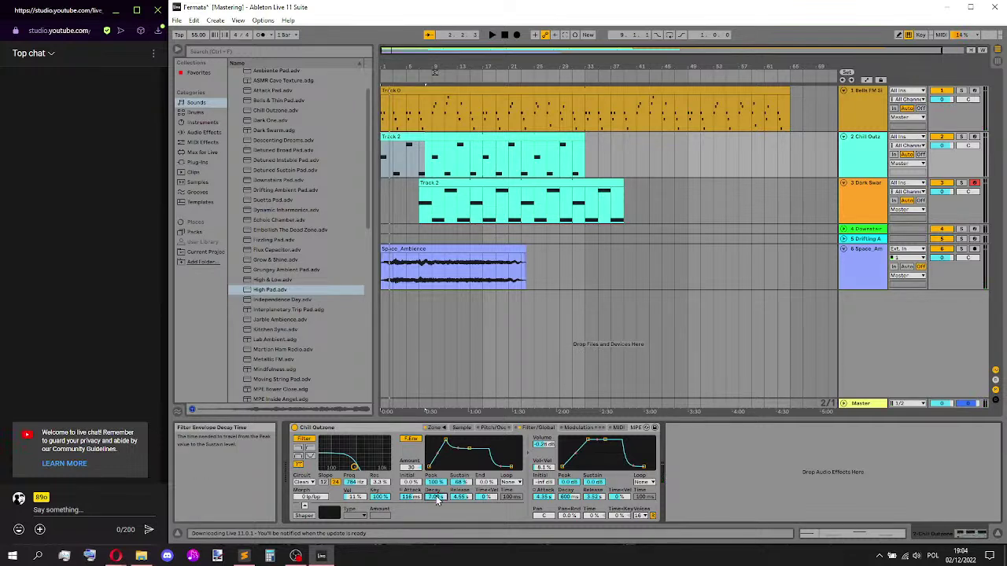
pyautogui.press('space')
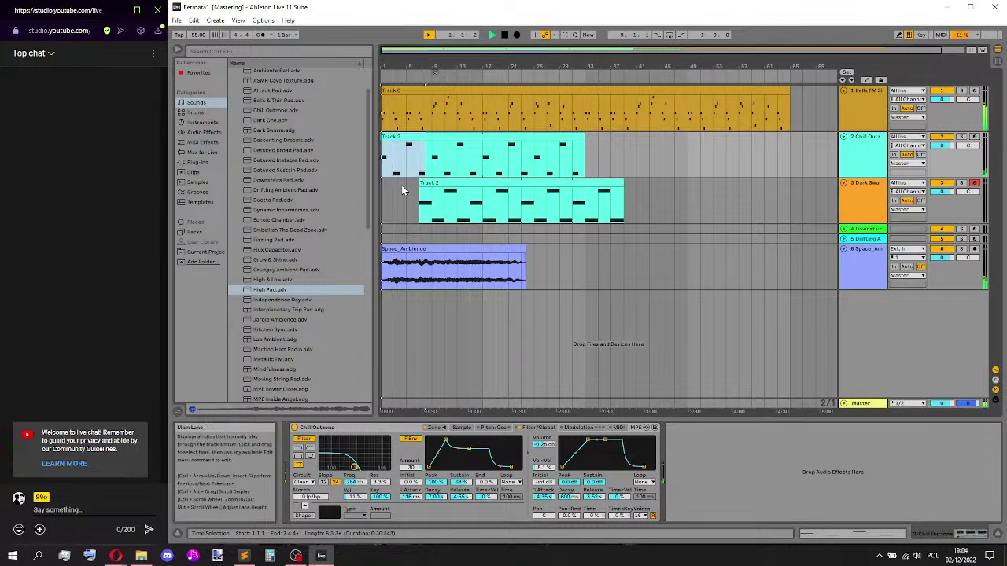
pyautogui.click(391, 179)
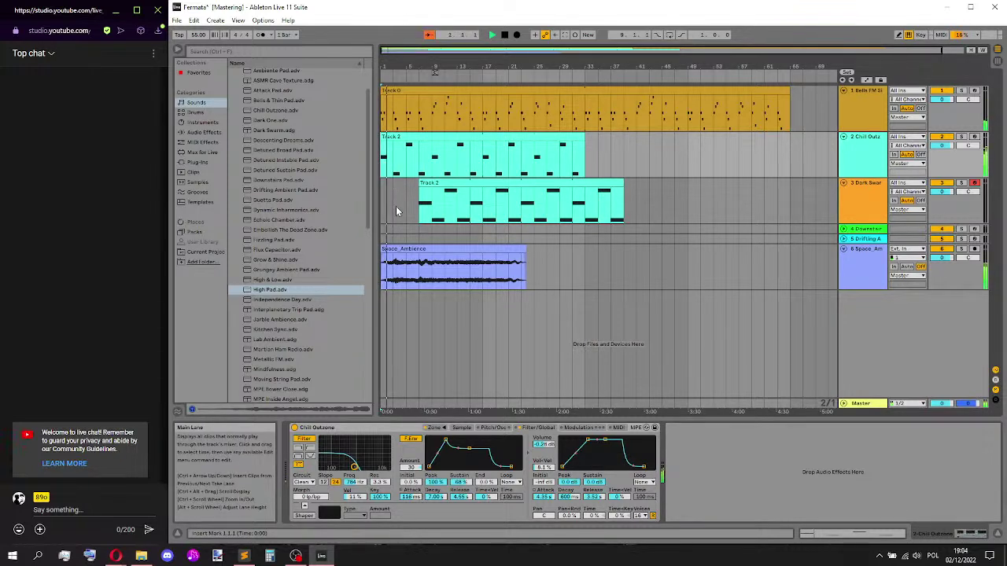
pyautogui.press('space')
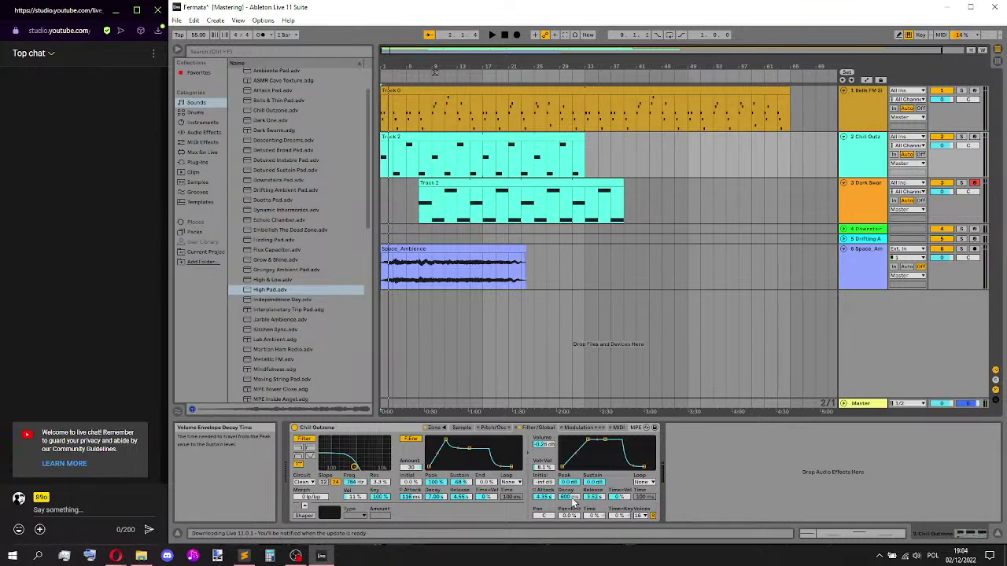
# - Set the Chill Outzone volume envelope's decay to 7.00 s and listen to the arrangement from the start
pyautogui.scroll(-3, 573, 502)
pyautogui.press('space')
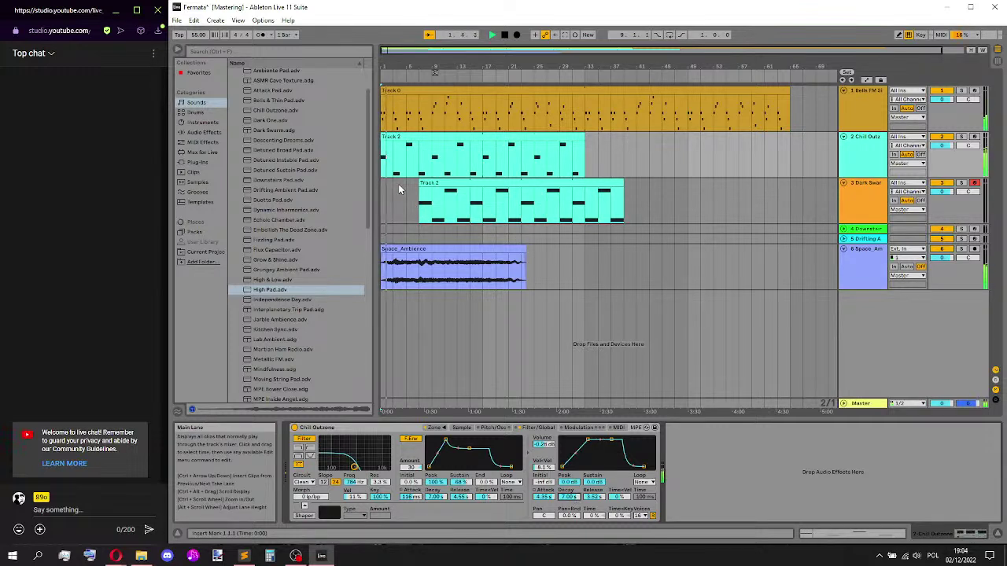
pyautogui.press('space')
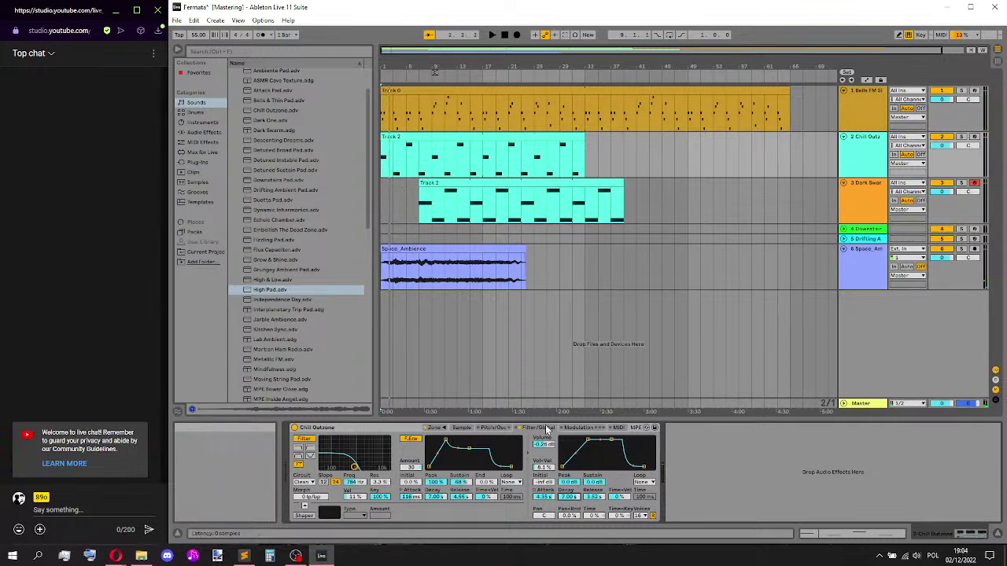
# - Review the Chill Outzone instrument's pitch, sample and zone settings while playing the arrangement, ending at its filter and global settings
pyautogui.click(492, 430)
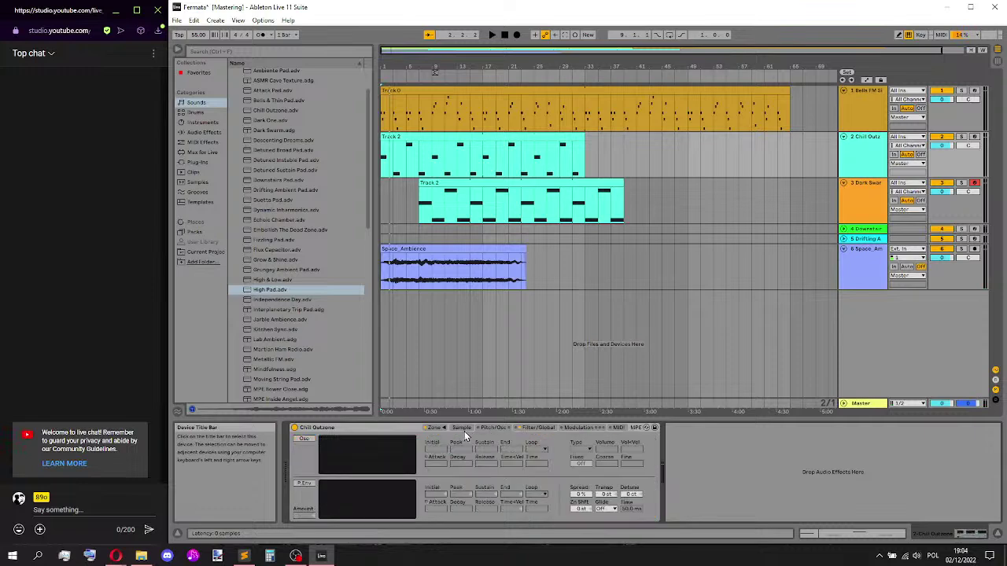
pyautogui.click(464, 430)
pyautogui.press('space')
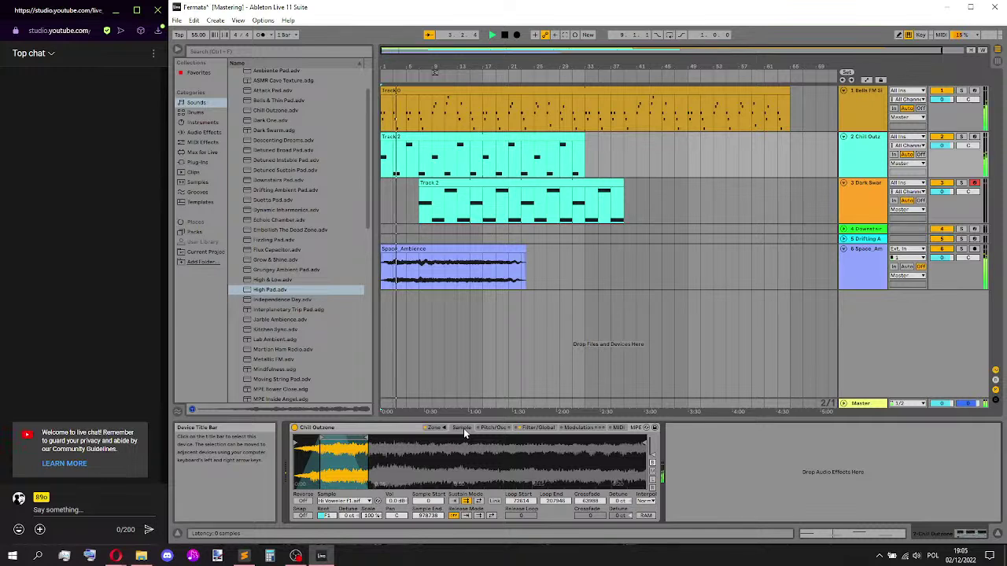
pyautogui.click(434, 426)
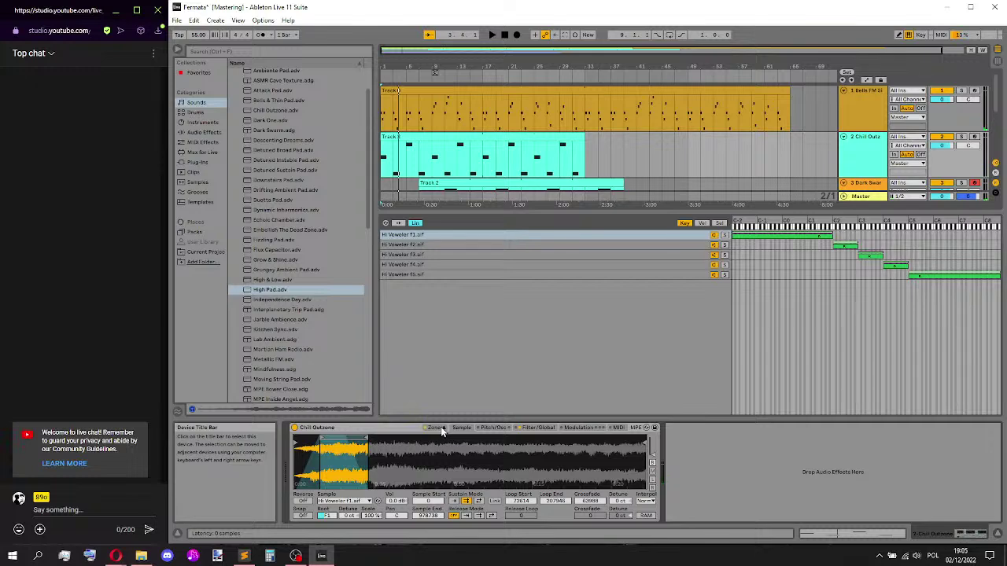
pyautogui.click(441, 430)
pyautogui.click(494, 428)
pyautogui.click(536, 428)
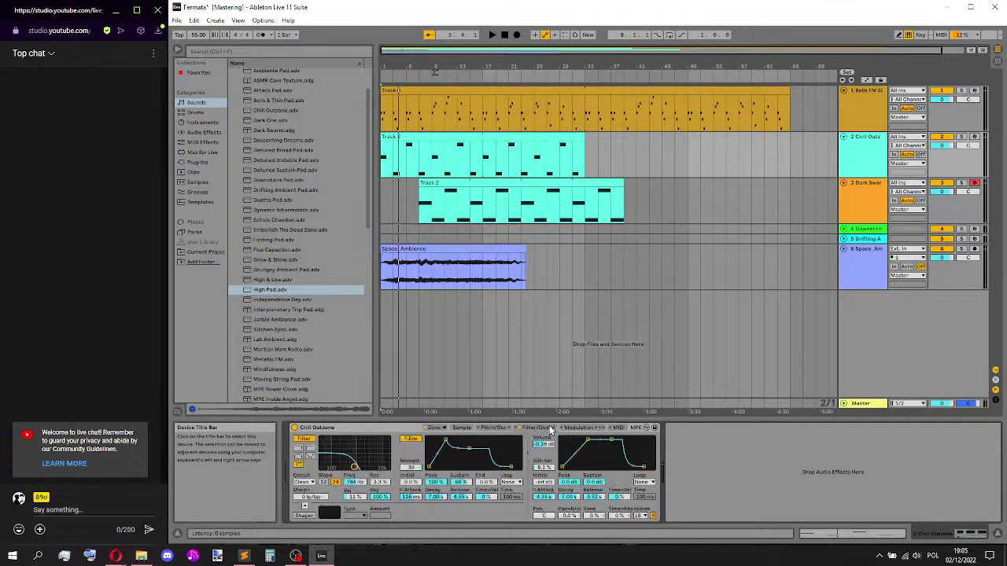
# - Set both Chill Outzone envelopes, filter and volume, to a 600 ms decay and 60.0 s release, and listen to the result
pyautogui.moveTo(435, 497); pyautogui.dragTo(435, 472)
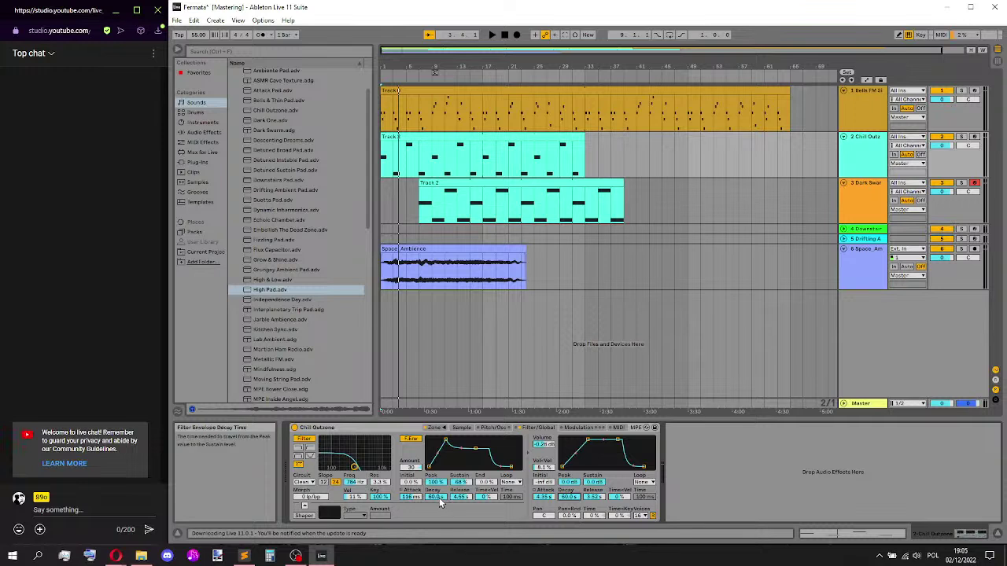
pyautogui.moveTo(439, 498); pyautogui.dragTo(439, 527)
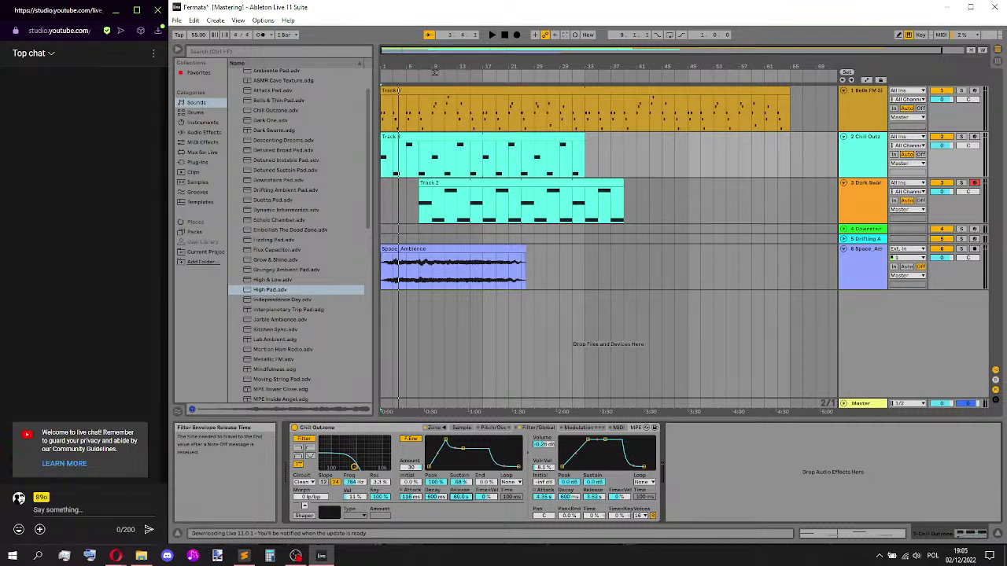
pyautogui.press('space')
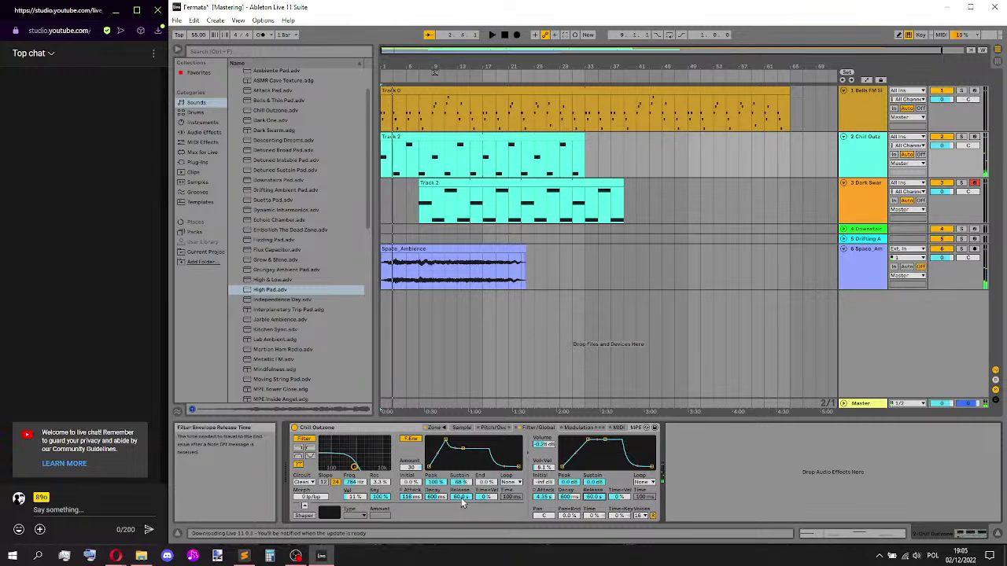
# - Set the release of both the Chill Outzone filter and volume envelopes to 10.0 s and listen from the start
pyautogui.moveTo(461, 498)
pyautogui.mouseDown()
pyautogui.moveTo(463, 527)
pyautogui.moveTo(468, 498)
pyautogui.mouseUp()
pyautogui.write('50000')
pyautogui.press('Return')
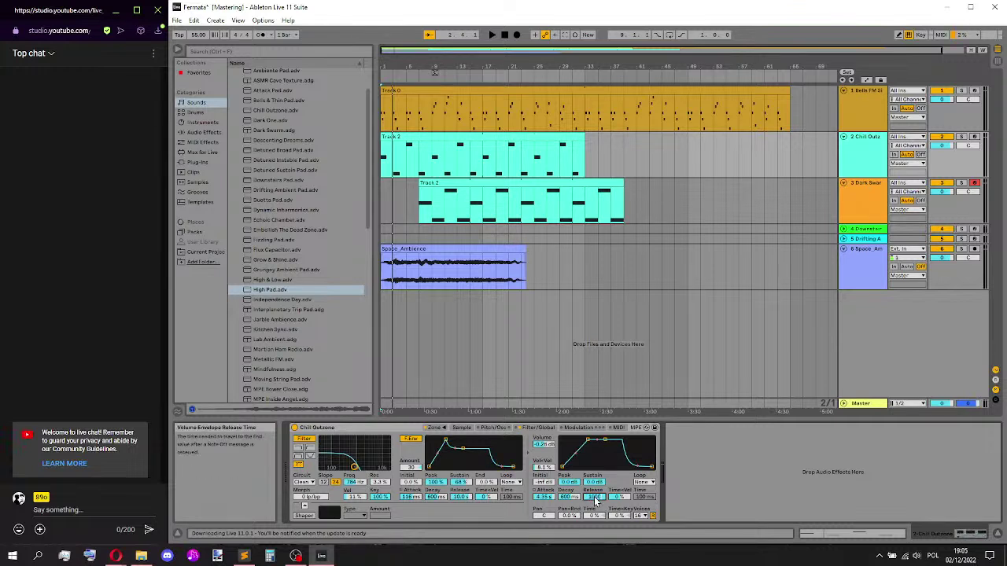
pyautogui.press('space')
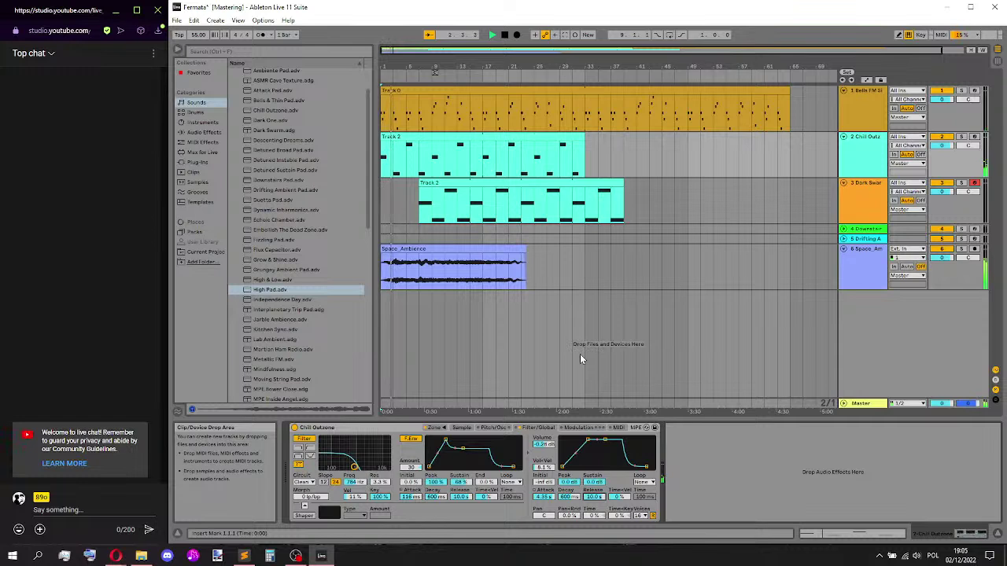
pyautogui.press('space')
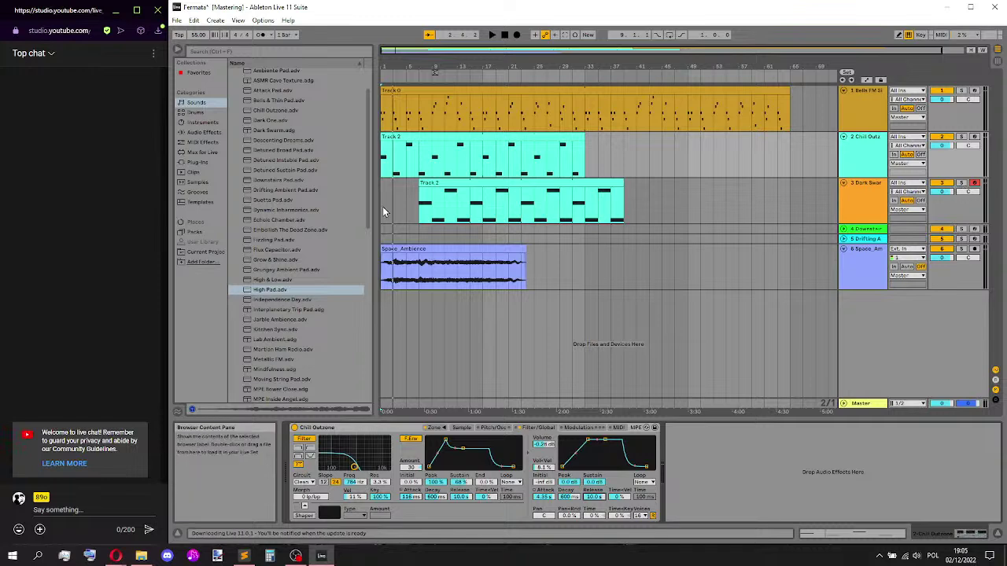
# - Play the arrangement from bar 7, and move the Dark Swarm clip so that it starts at bar 9
pyautogui.click(419, 206)
pyautogui.press('space')
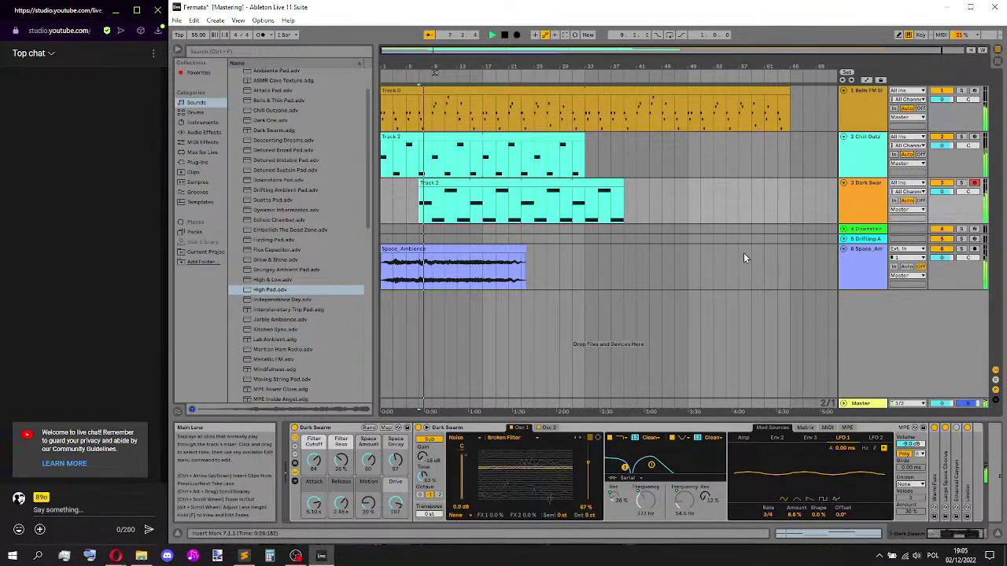
pyautogui.click(433, 183)
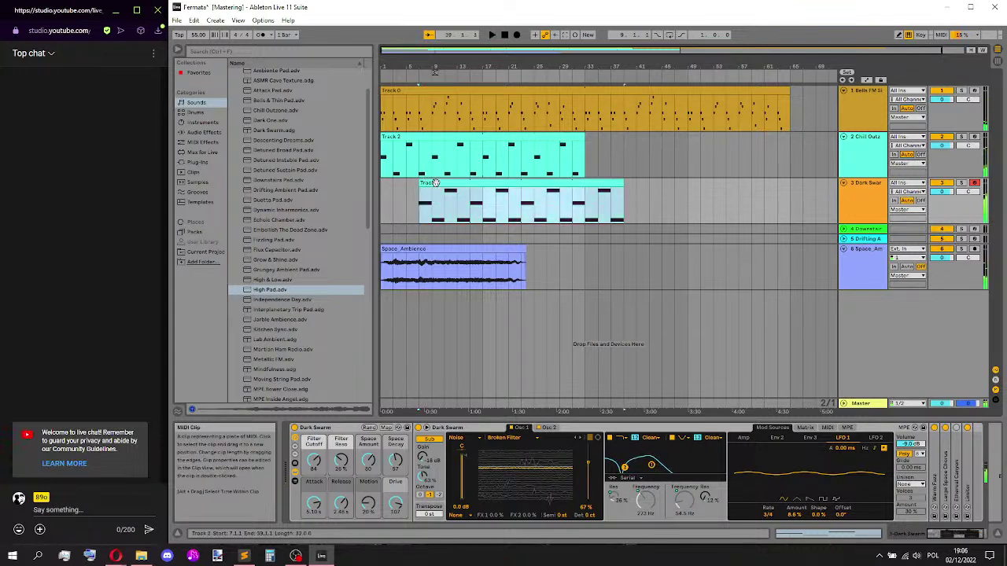
pyautogui.moveTo(433, 182); pyautogui.dragTo(445, 183)
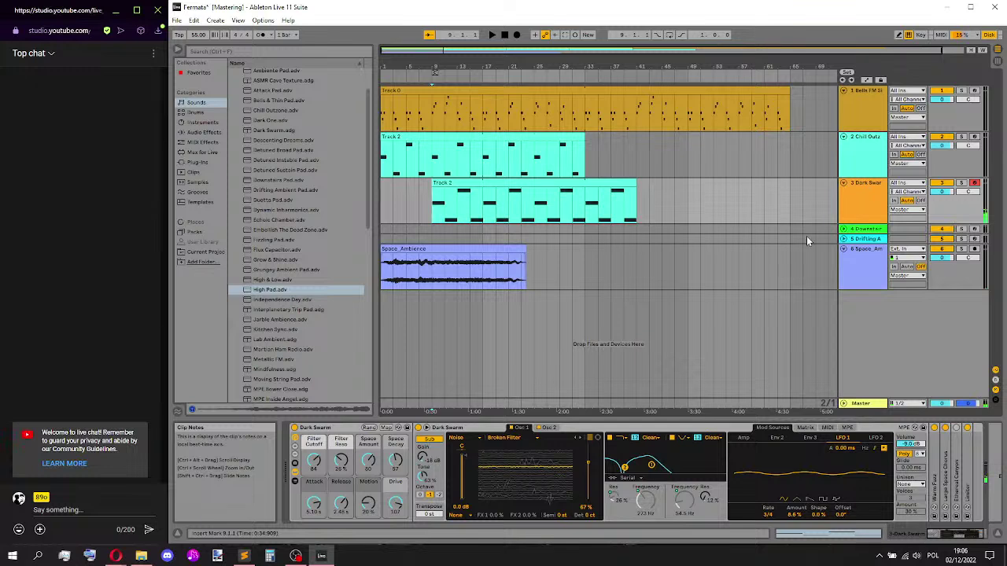
# - Copy the Dark Swarm clip to bar 1 of the Downstairs Pad track and play that track soloed, with Chill Outzone folded
pyautogui.click(844, 185)
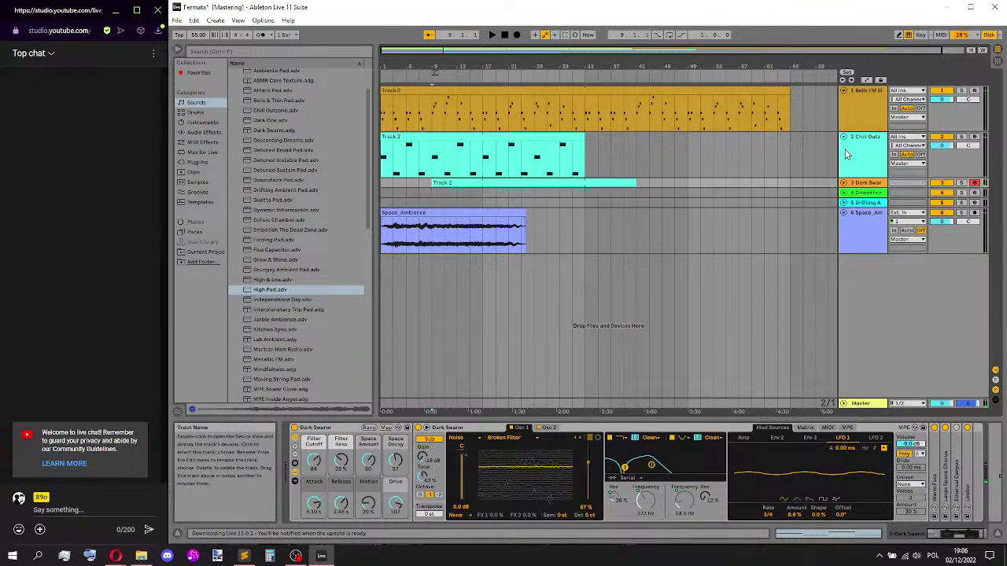
pyautogui.click(843, 137)
pyautogui.click(844, 157)
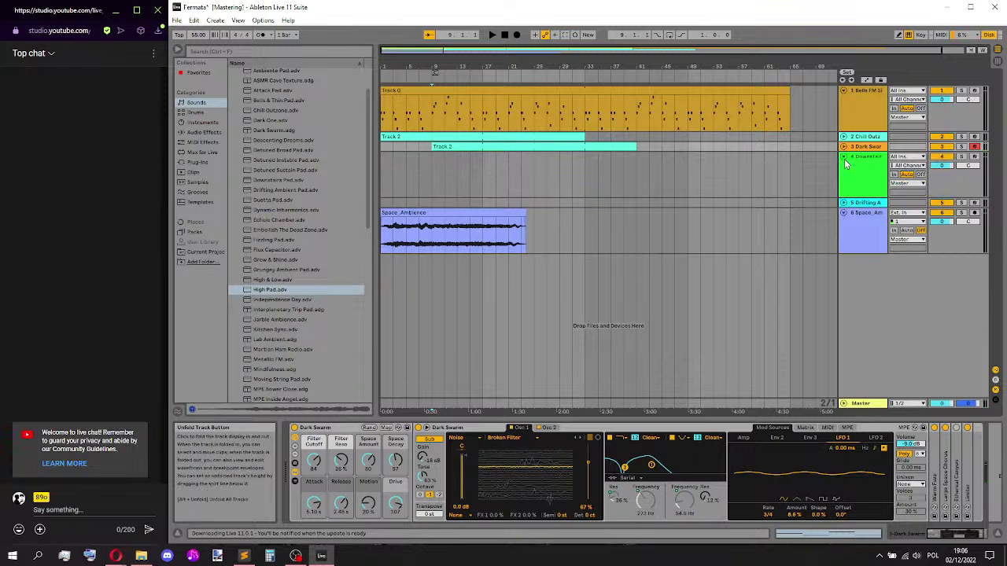
pyautogui.click(843, 147)
pyautogui.click(442, 147)
pyautogui.moveTo(442, 147); pyautogui.dragTo(397, 200)
pyautogui.press('space')
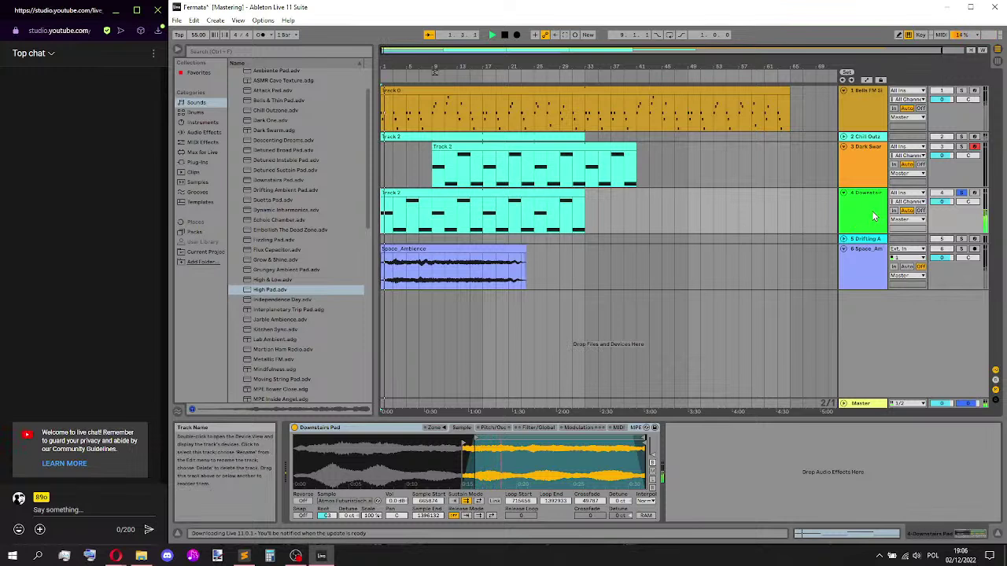
# - Move the whole Downstairs Pad clip to start at bar 17, undoing the misplaced moves that split it
pyautogui.moveTo(560, 213); pyautogui.dragTo(622, 196)
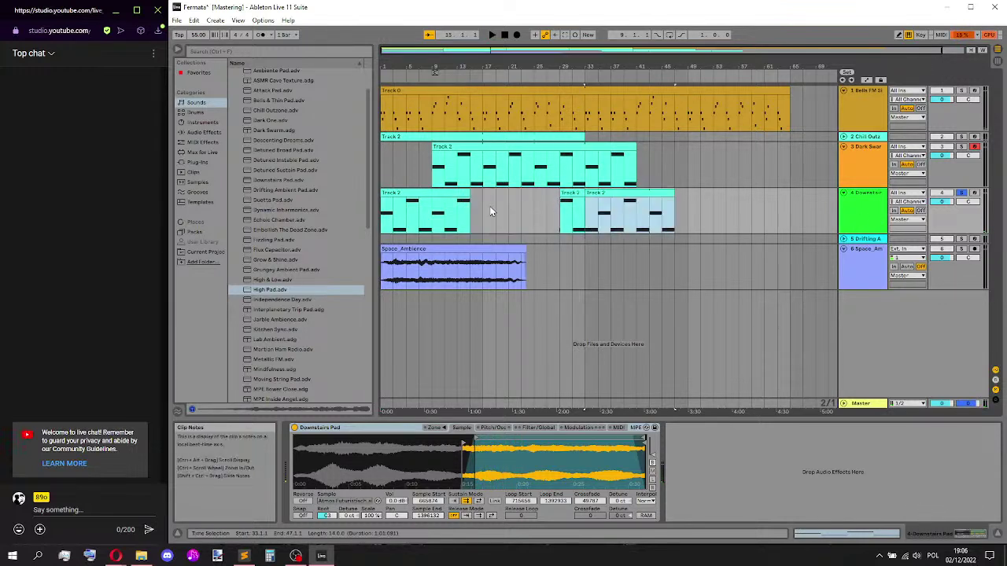
pyautogui.hotkey('ctrl', 'z')
pyautogui.hotkey('ctrl', 'z')
pyautogui.hotkey('ctrl', 'z')
pyautogui.hotkey('ctrl', 'z')
pyautogui.hotkey('ctrl', 'z')
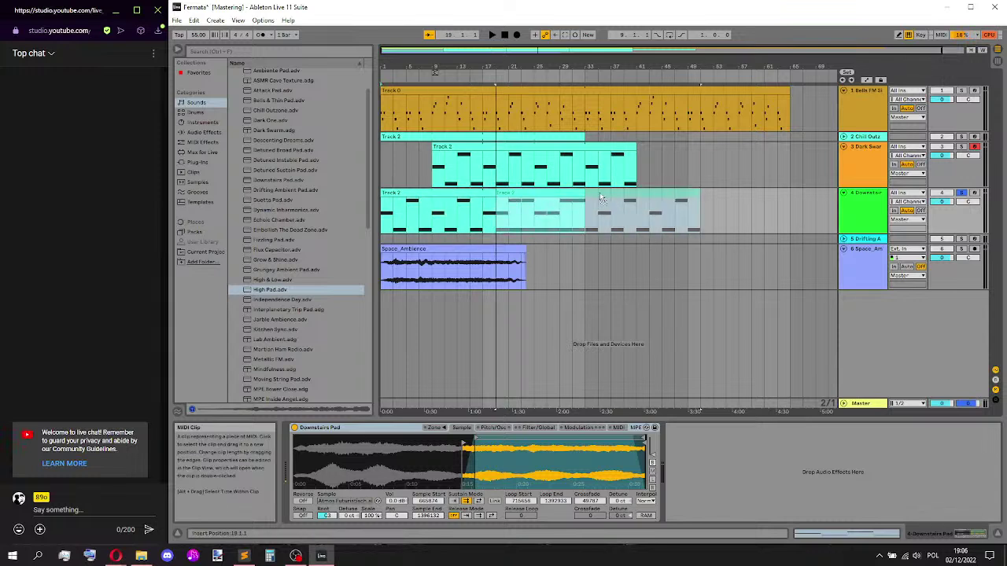
pyautogui.hotkey('ctrl', 'z')
# - Lower the Downstairs Pad track's volume to -7.3 dB while playing from bar 17, and fold the Downstairs Pad and Dark Swarm tracks
pyautogui.press('space')
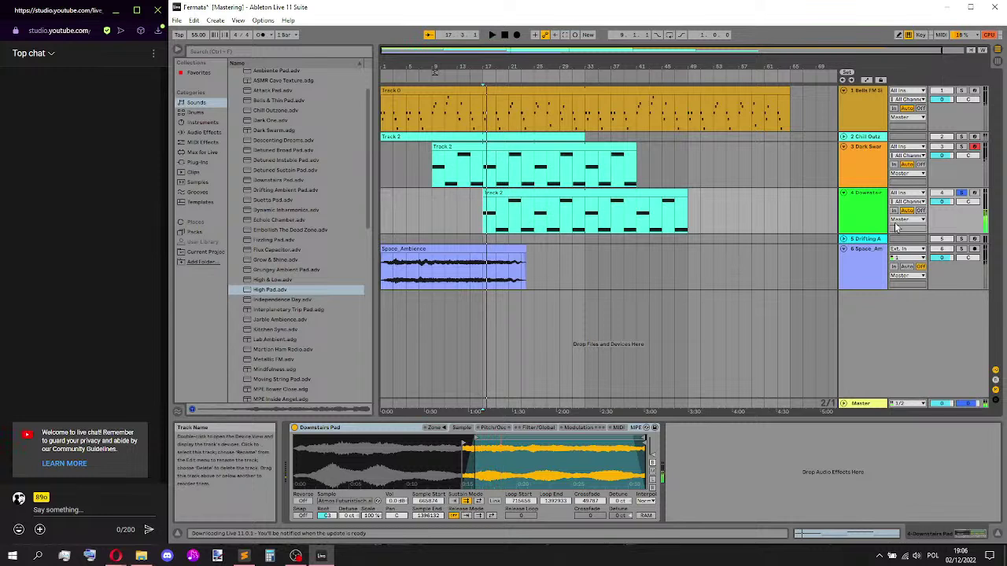
pyautogui.moveTo(942, 202); pyautogui.dragTo(942, 213)
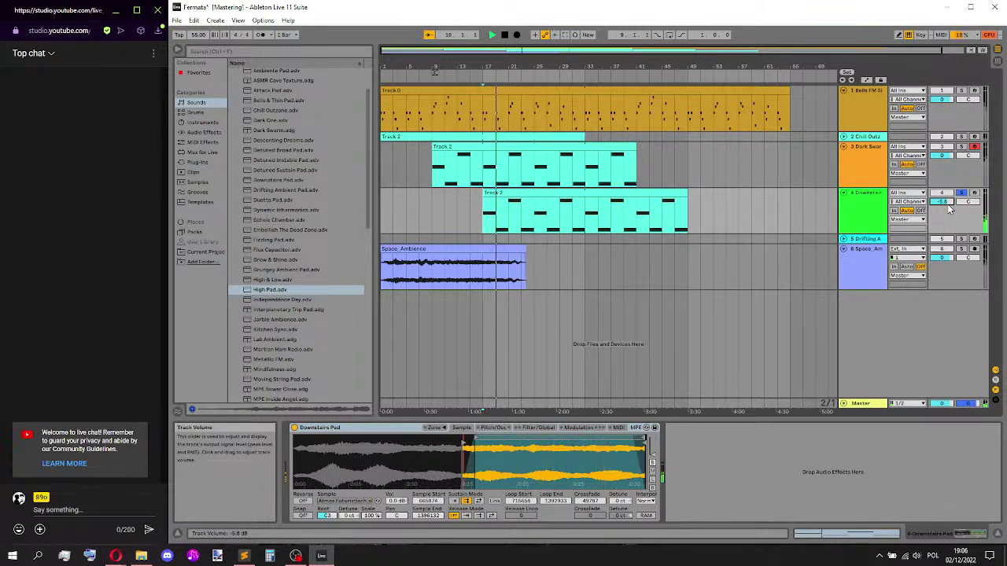
pyautogui.moveTo(949, 207); pyautogui.dragTo(950, 221)
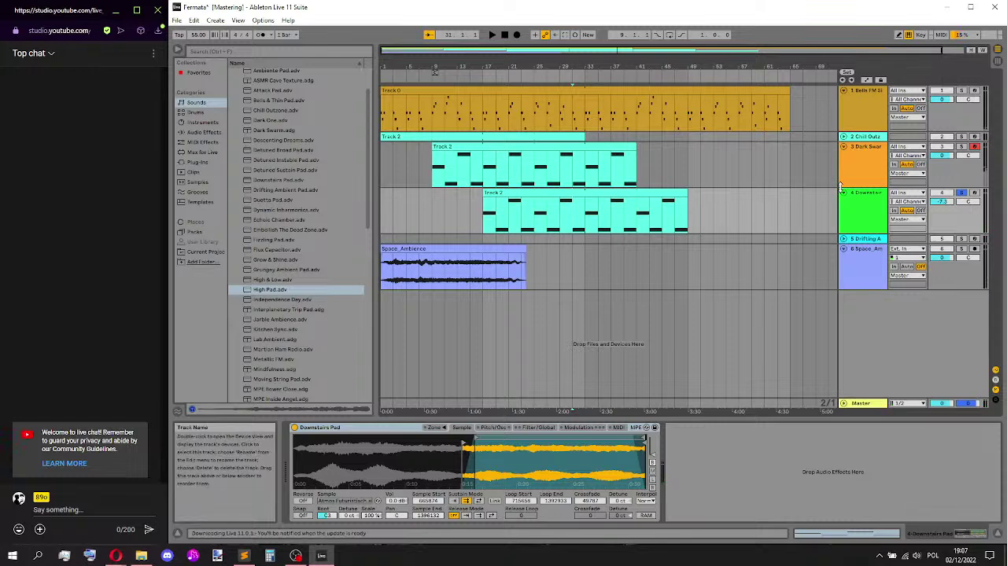
pyautogui.click(845, 194)
pyautogui.click(845, 147)
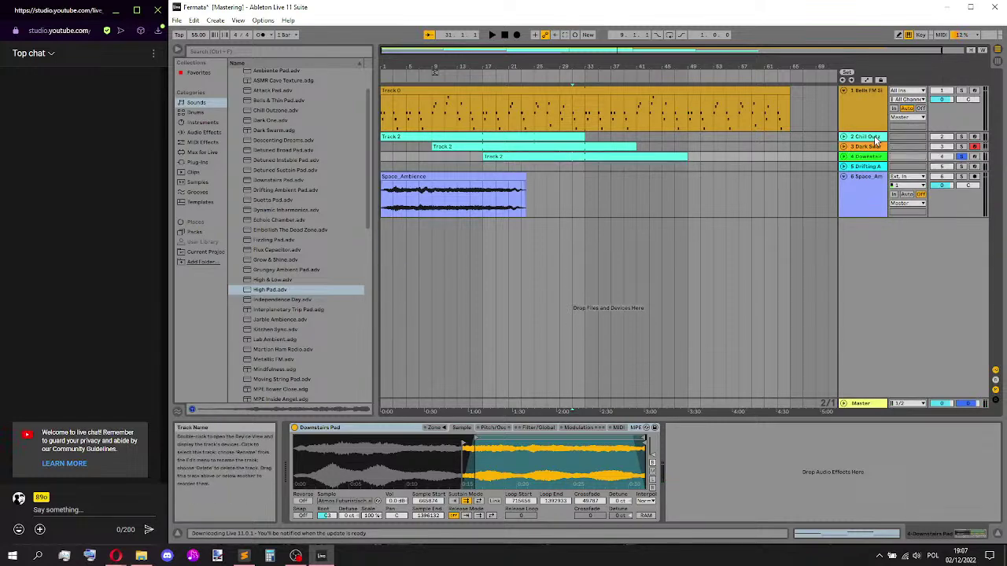
# - Try inserting take lanes on the four tracks from Chill Outzone to Drifting Ambient Pad, and undo them
pyautogui.click(873, 132)
pyautogui.click(875, 138)
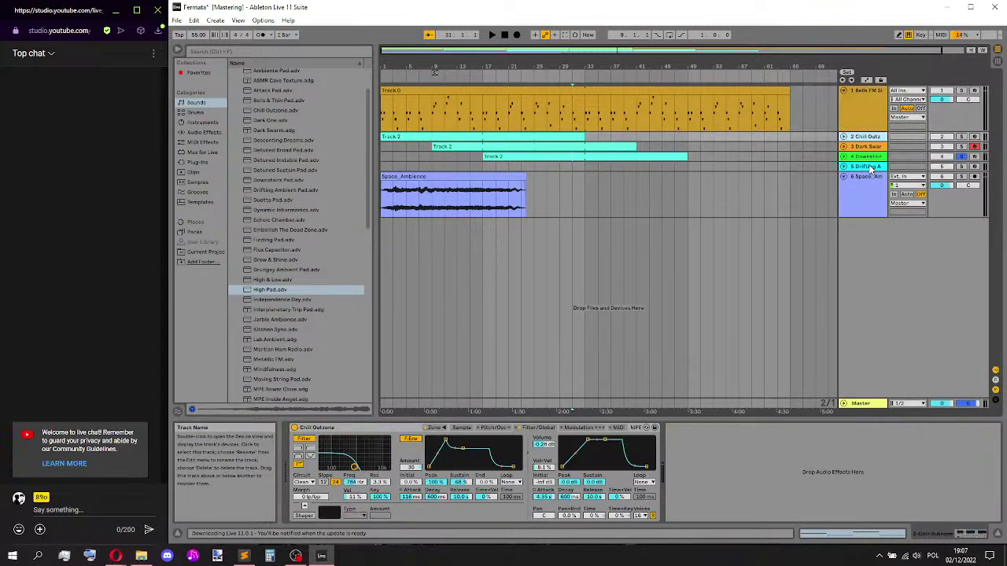
pyautogui.click(871, 168)
pyautogui.rightClick(866, 147)
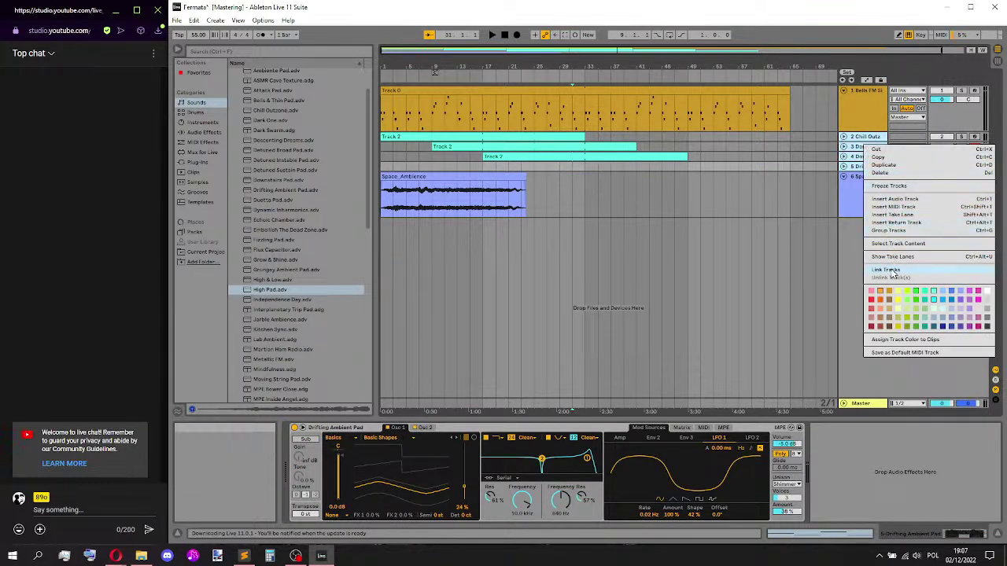
pyautogui.click(909, 216)
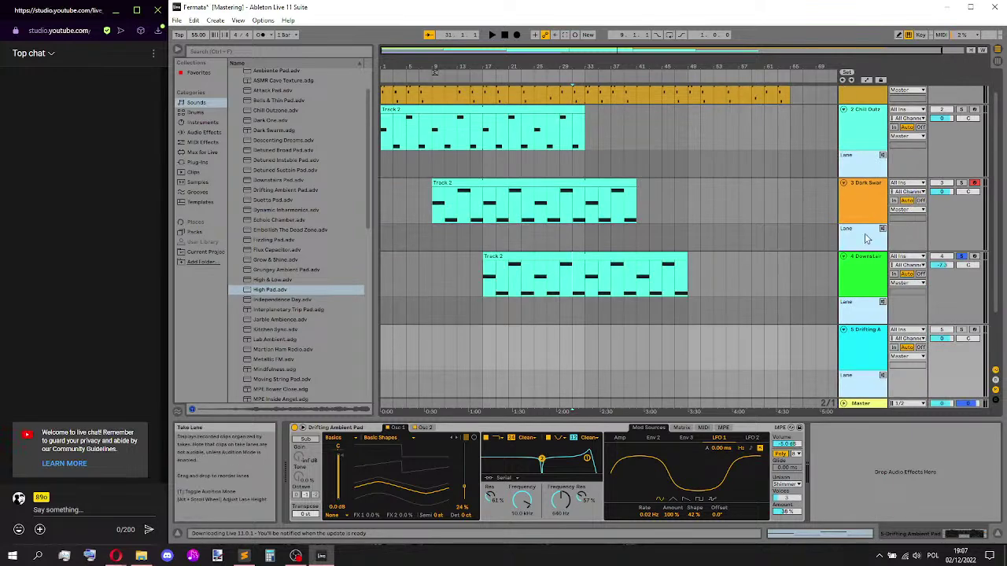
pyautogui.hotkey('ctrl', 'z')
# - Try linking the four tracks from Chill Outzone to Drifting Ambient Pad, and remove the link
pyautogui.rightClick(861, 141)
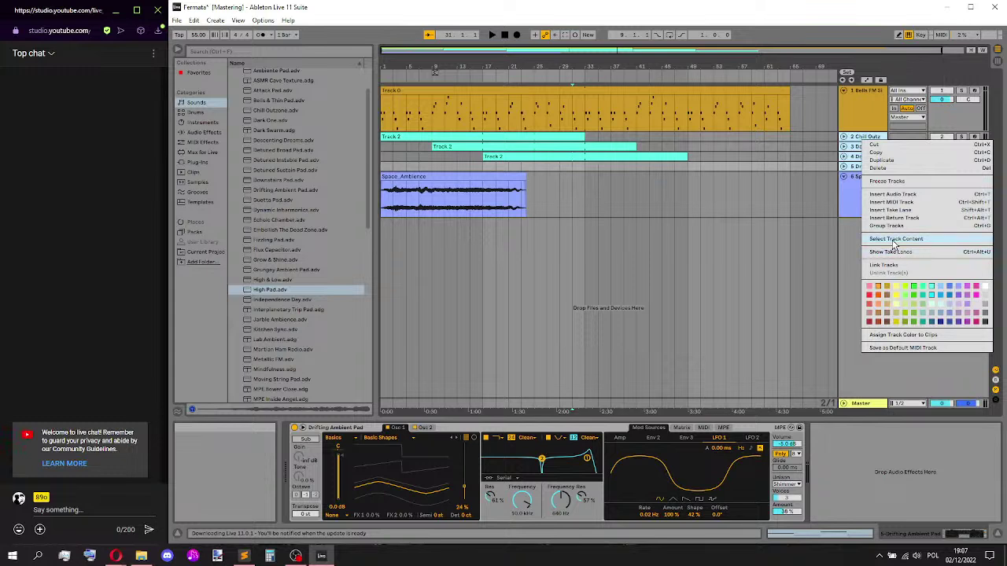
pyautogui.click(892, 267)
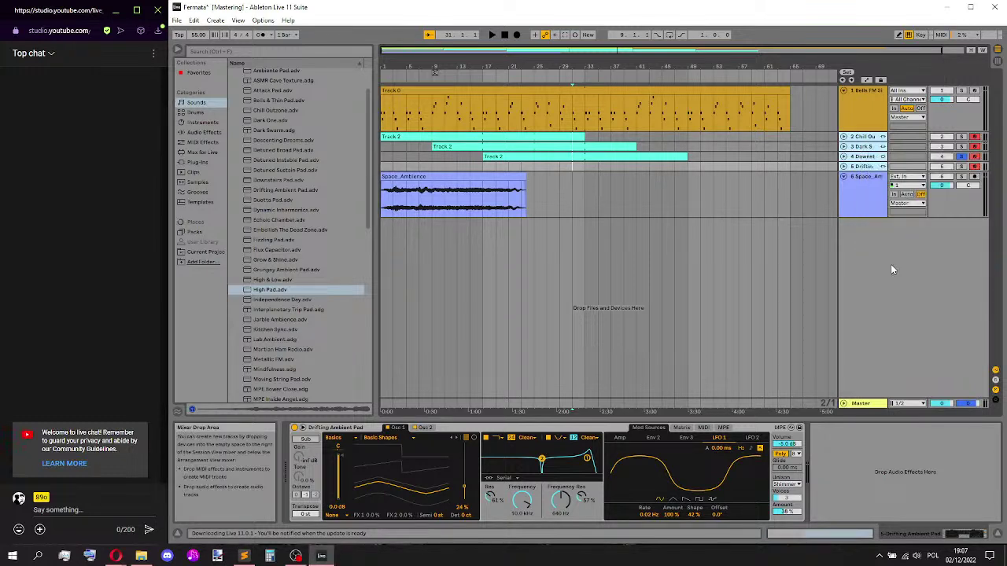
pyautogui.rightClick(871, 144)
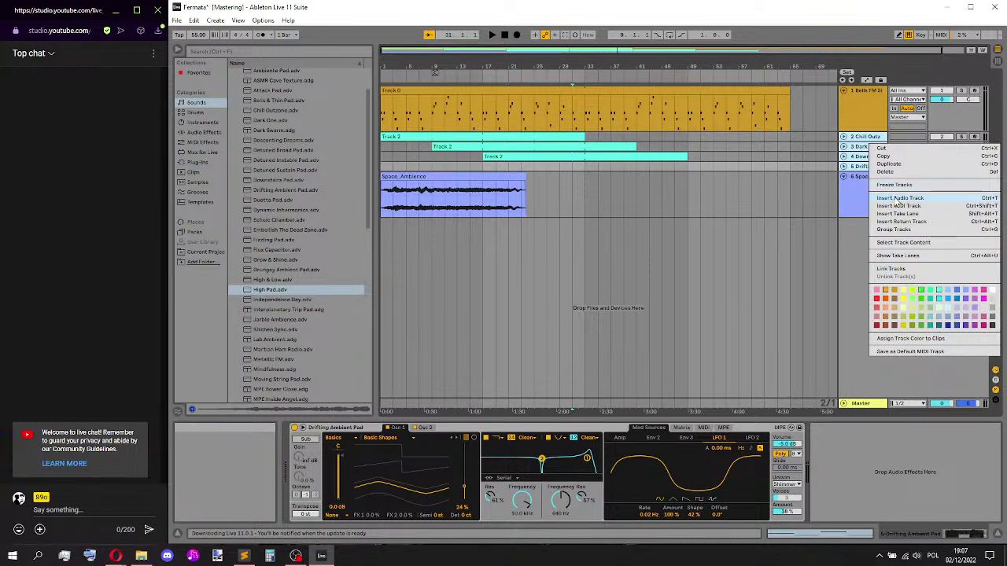
pyautogui.click(854, 295)
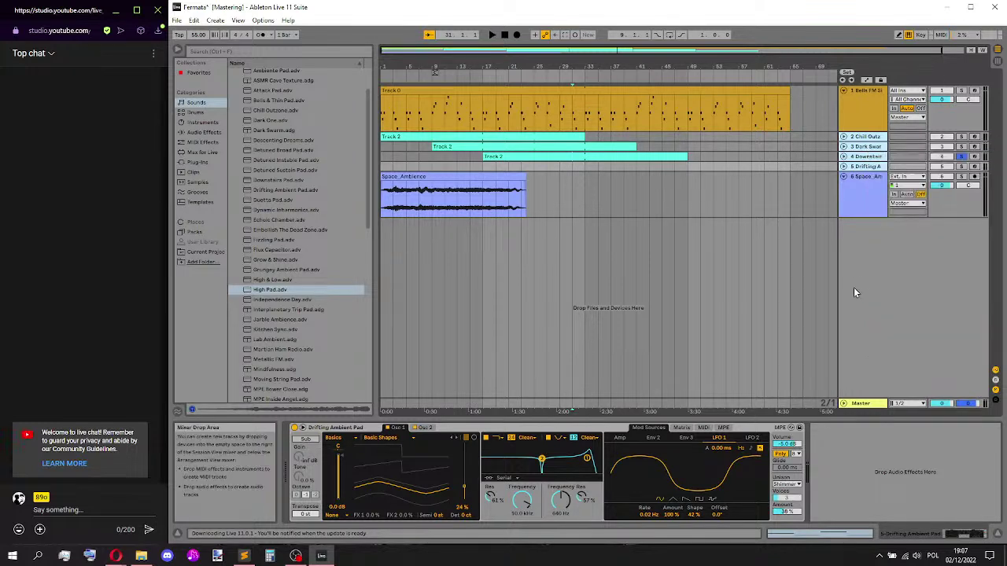
# - Try inserting a take lane on the Drifting Ambient Pad track alone, and undo it
pyautogui.click(863, 202)
pyautogui.rightClick(867, 232)
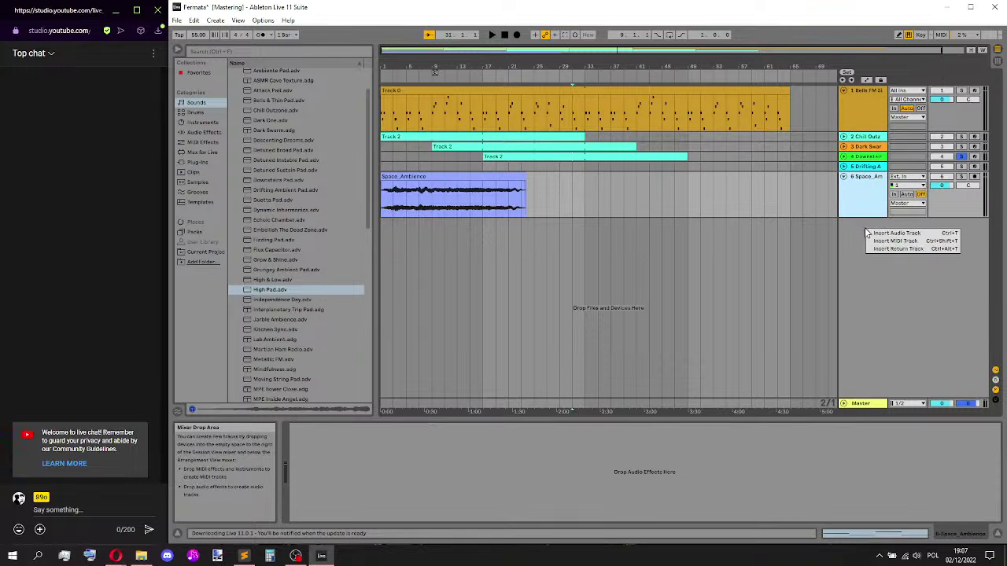
pyautogui.click(867, 168)
pyautogui.click(866, 168)
pyautogui.rightClick(867, 169)
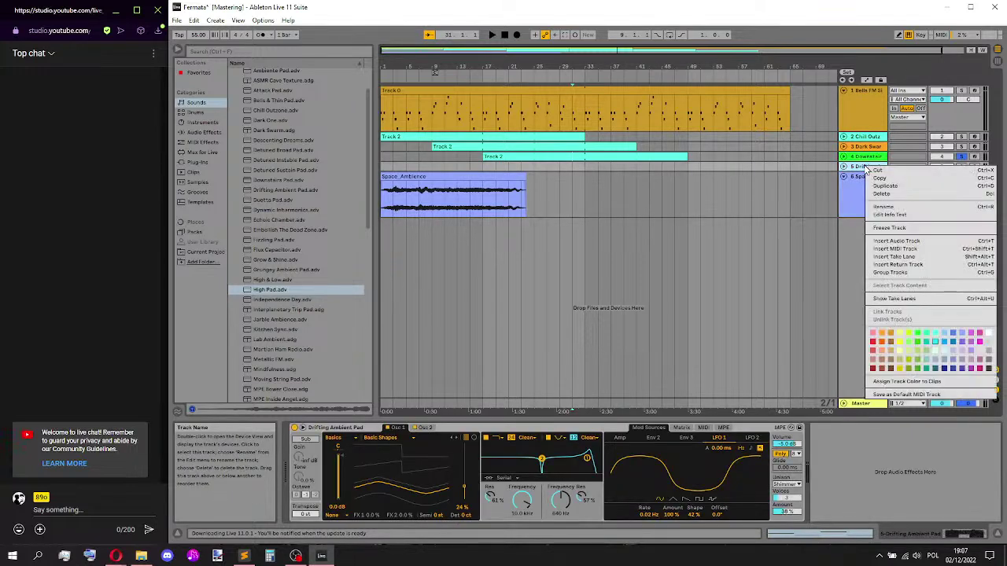
pyautogui.click(905, 258)
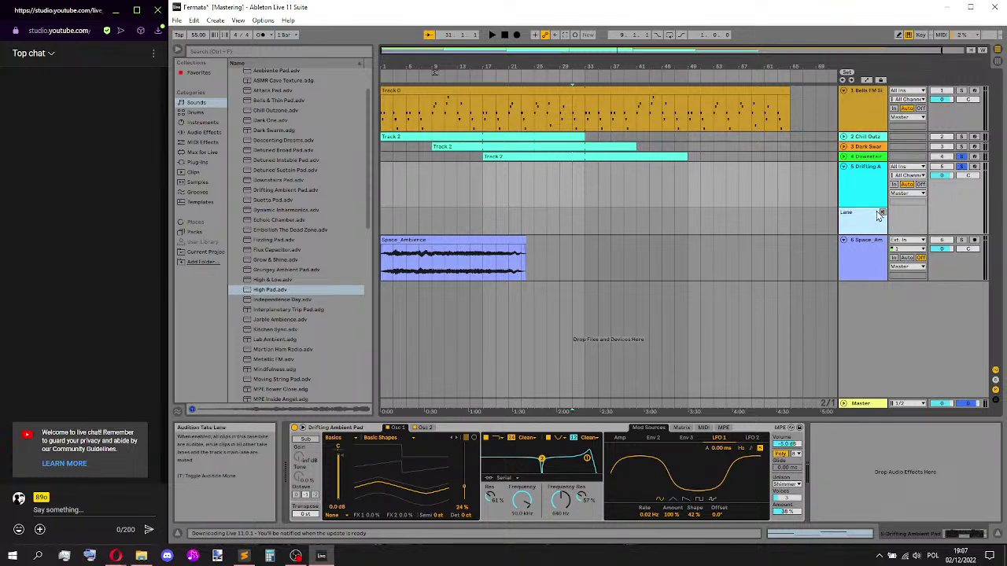
pyautogui.hotkey('ctrl', 'z')
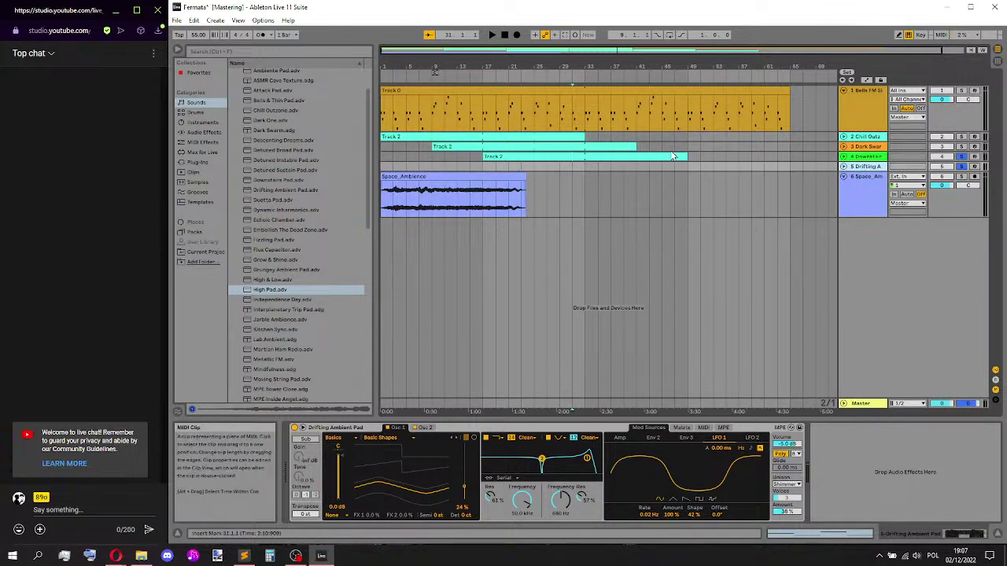
# - Change the colour of the four tracks from Chill Outzone to Drifting Ambient Pad to grey
pyautogui.click(865, 137)
pyautogui.rightClick(868, 138)
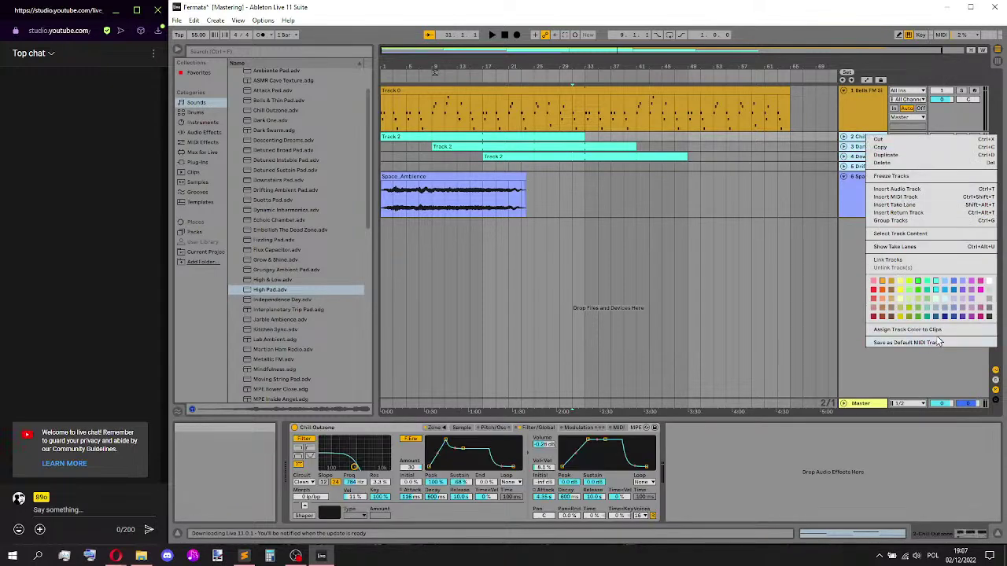
pyautogui.click(990, 308)
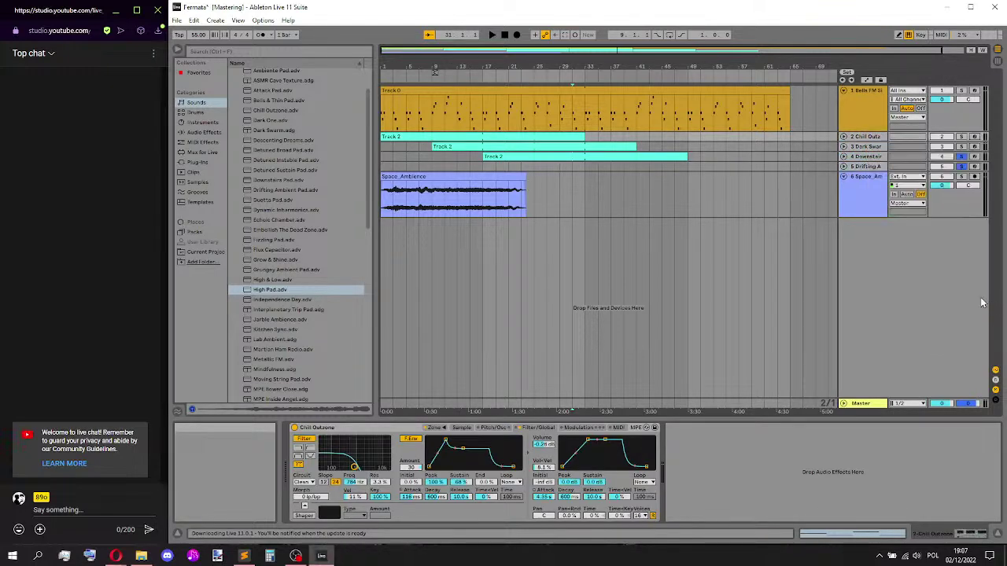
# - Change the colour of the clips on the Chill Outzone, Dark Swarm and Downstairs Pad tracks to grey
pyautogui.moveTo(716, 165); pyautogui.dragTo(387, 138)
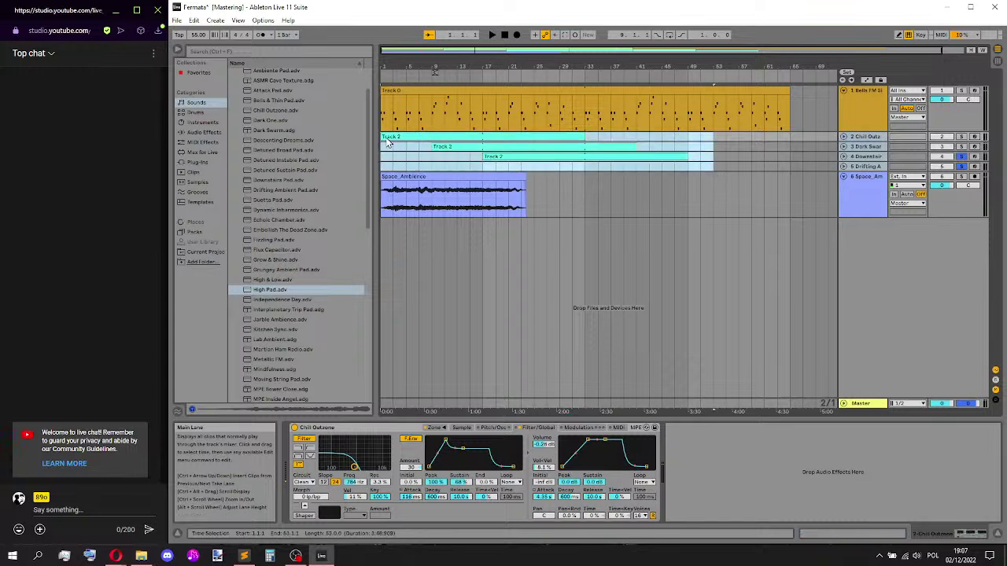
pyautogui.rightClick(427, 140)
pyautogui.click(548, 300)
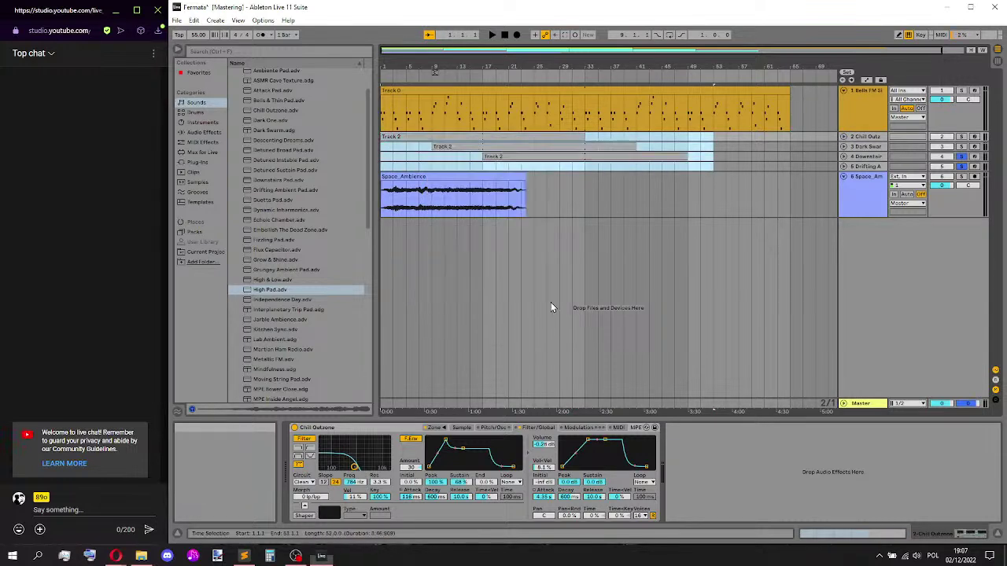
pyautogui.click(723, 289)
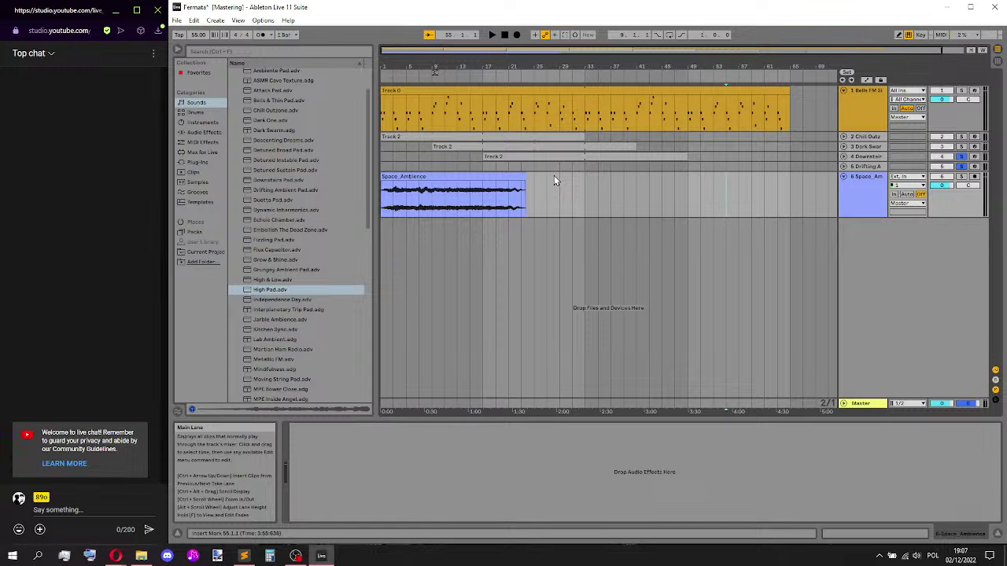
# - Unfold the Drifting Ambient Pad and Downstairs Pad tracks and play the Downstairs Pad clip from bar 25
pyautogui.click(390, 113)
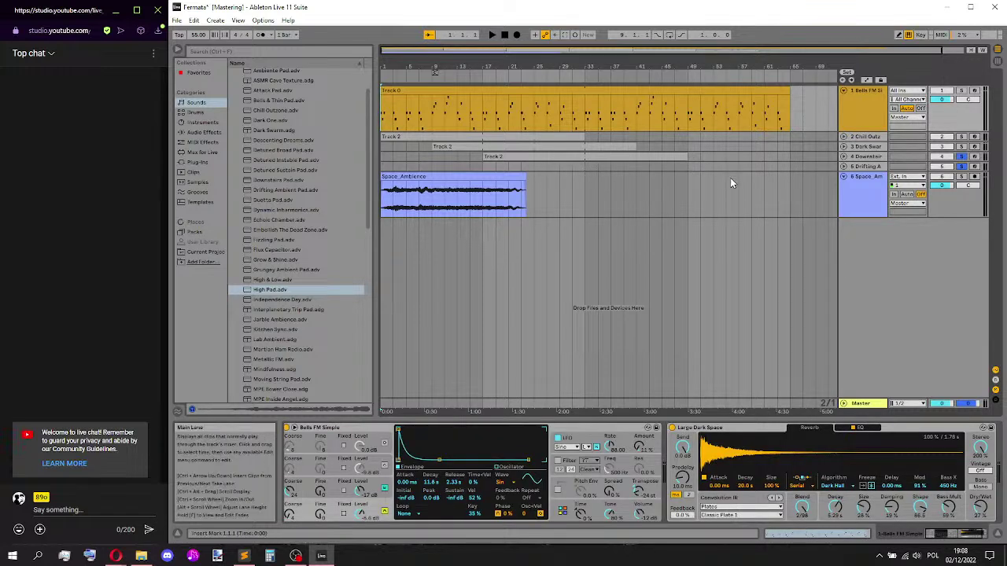
pyautogui.click(842, 167)
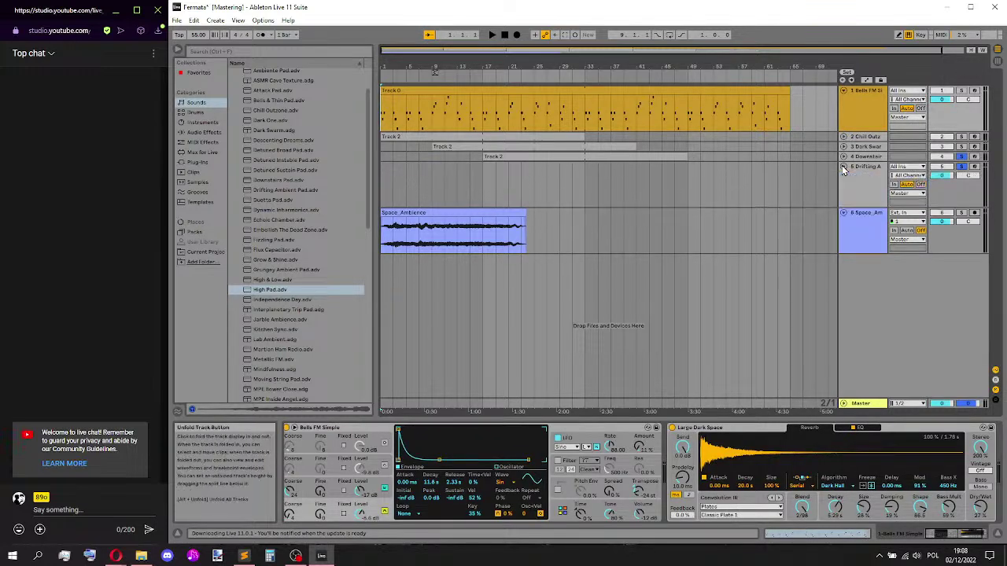
pyautogui.click(843, 157)
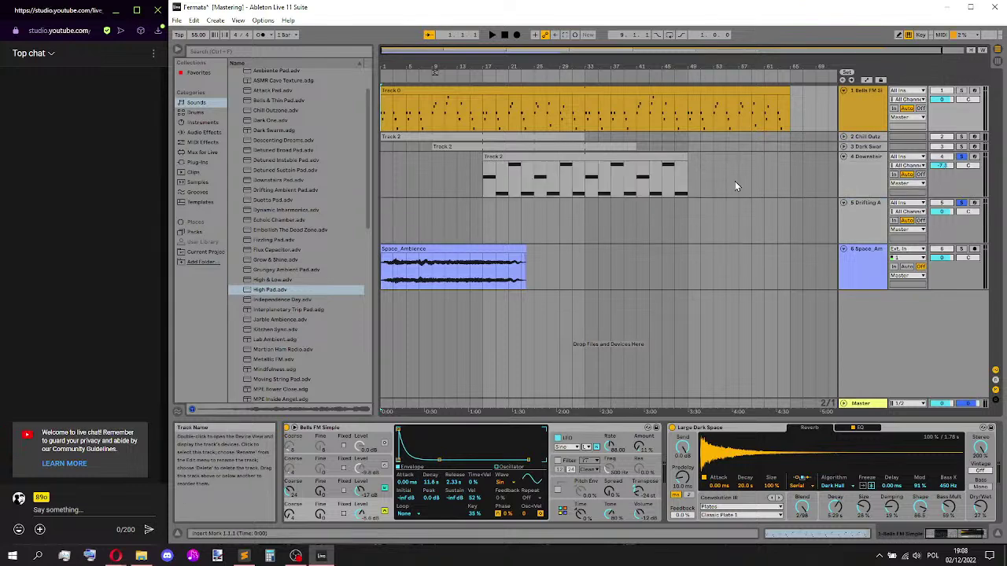
pyautogui.click(530, 180)
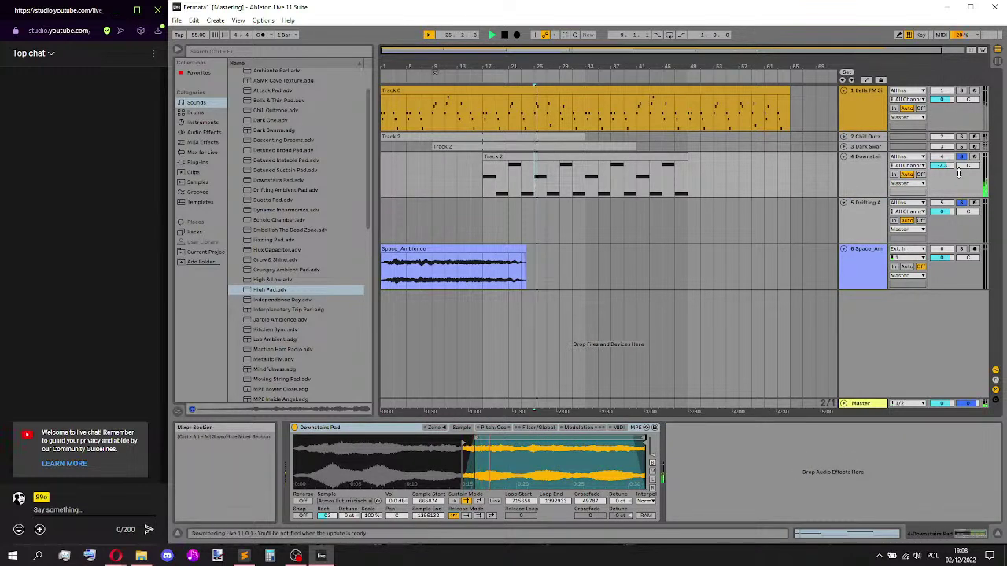
# - Switch to OBS to mute the microphone input, and return to Ableton Live
pyautogui.click(295, 556)
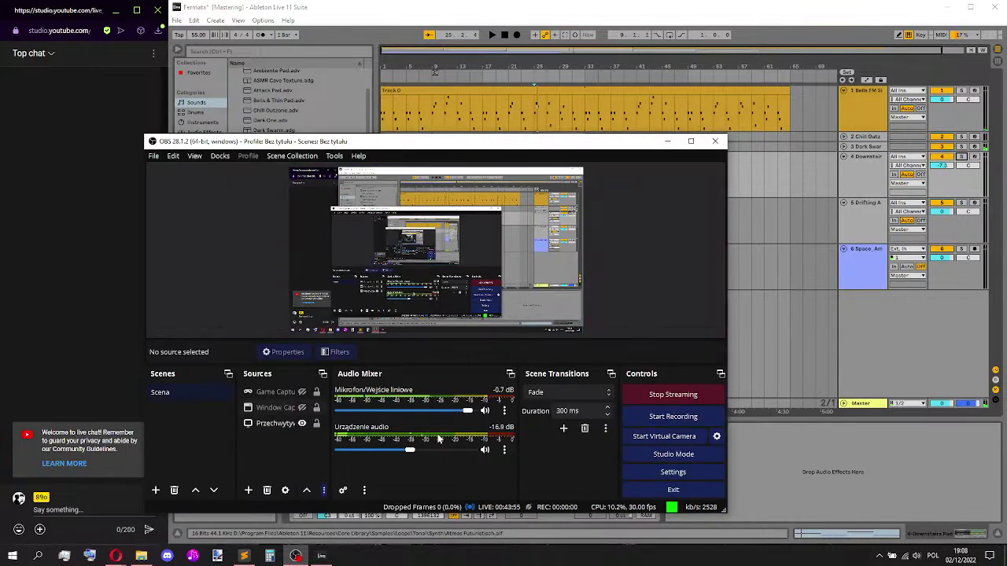
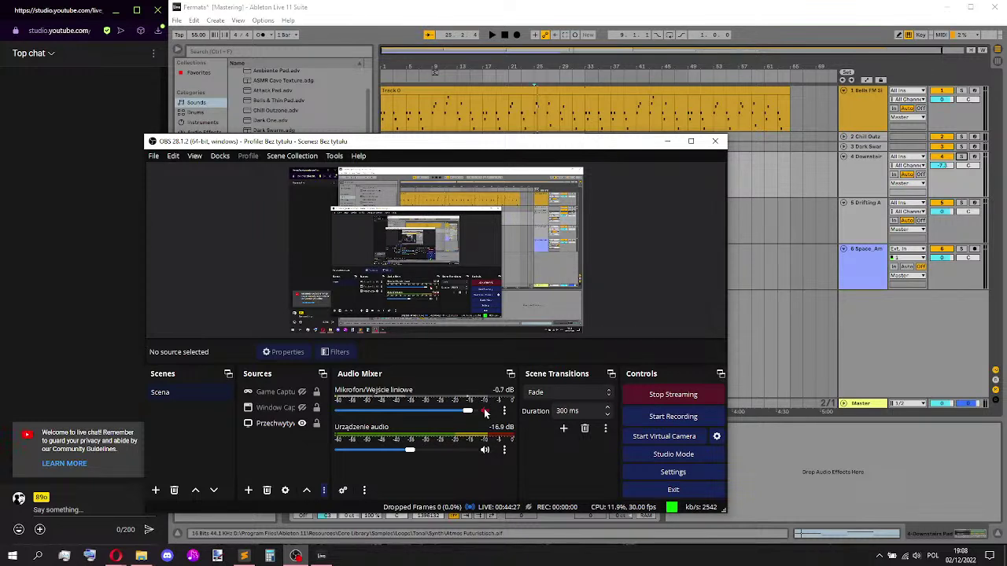
pyautogui.click(667, 141)
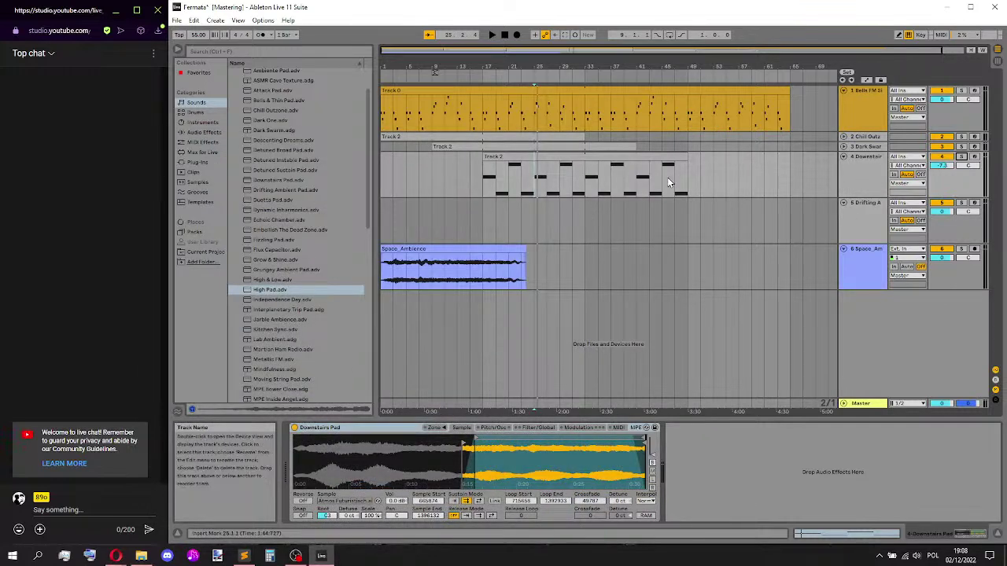
# - Copy the Downstairs Pad clip onto the Drifting Ambient Pad track, starting at bar 17
pyautogui.moveTo(539, 153); pyautogui.dragTo(490, 214)
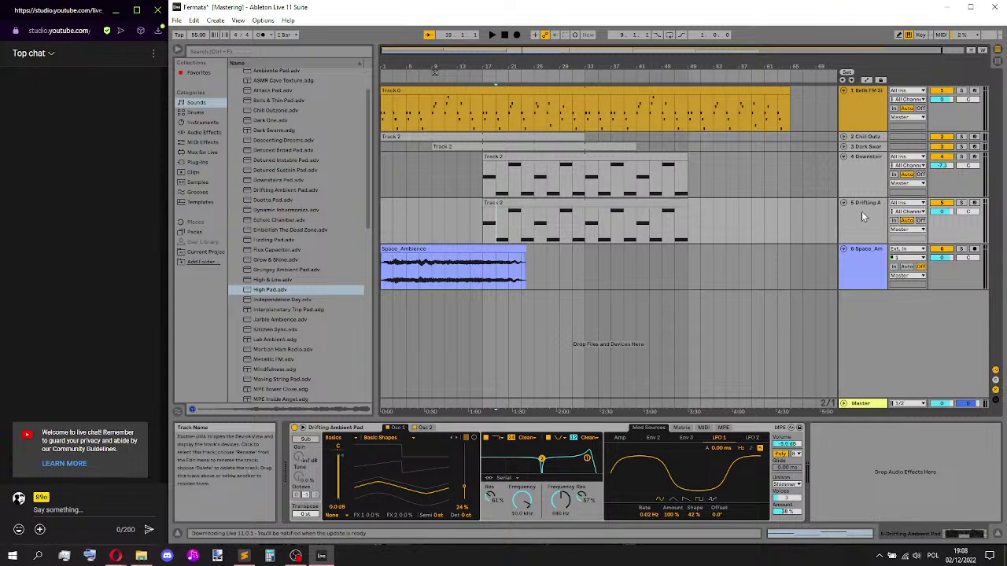
# - Change the colour of the four tracks from Chill Outzone to Drifting Ambient Pad to white
pyautogui.keyDown('shift'); pyautogui.click(873, 136); pyautogui.keyUp('shift')
pyautogui.rightClick(875, 138)
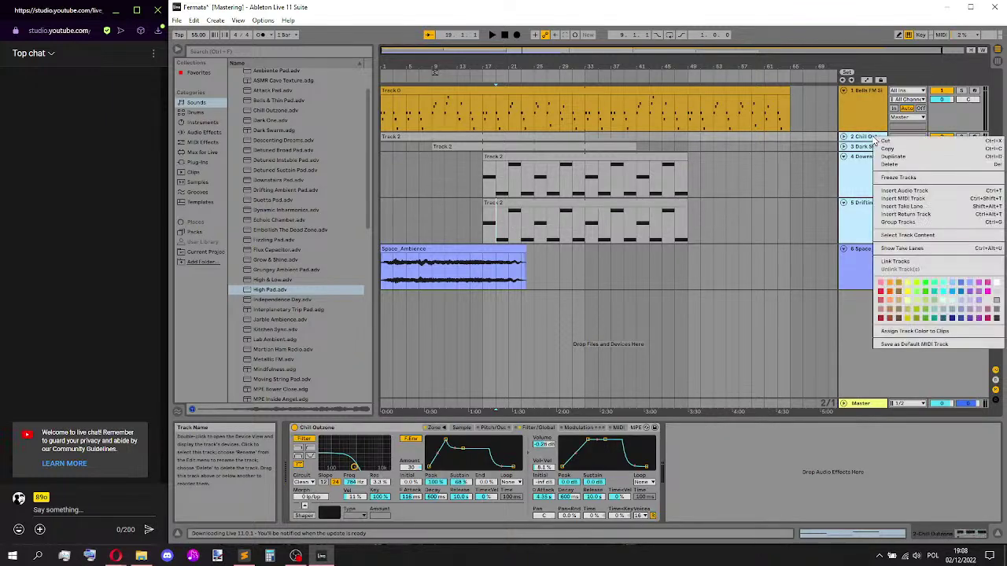
pyautogui.press('Escape')
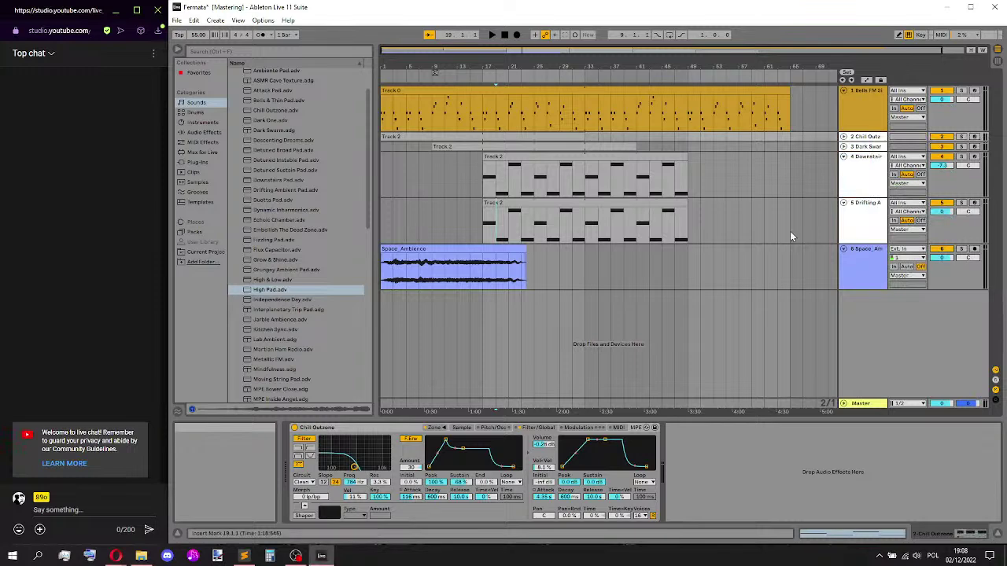
# - Change the colour of all clips on the four pad tracks to white
pyautogui.moveTo(698, 225); pyautogui.dragTo(383, 146)
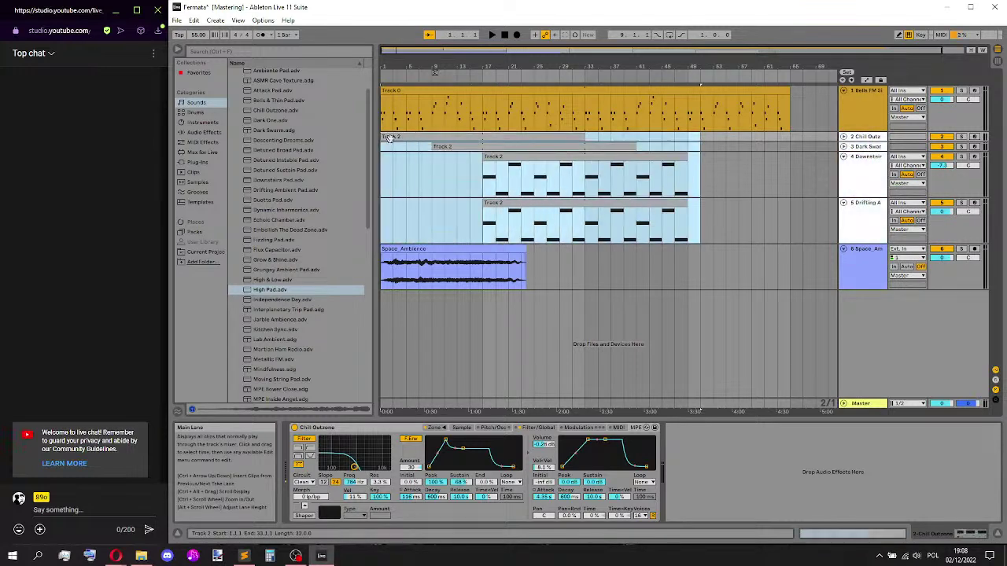
pyautogui.rightClick(401, 142)
pyautogui.click(525, 287)
pyautogui.click(582, 231)
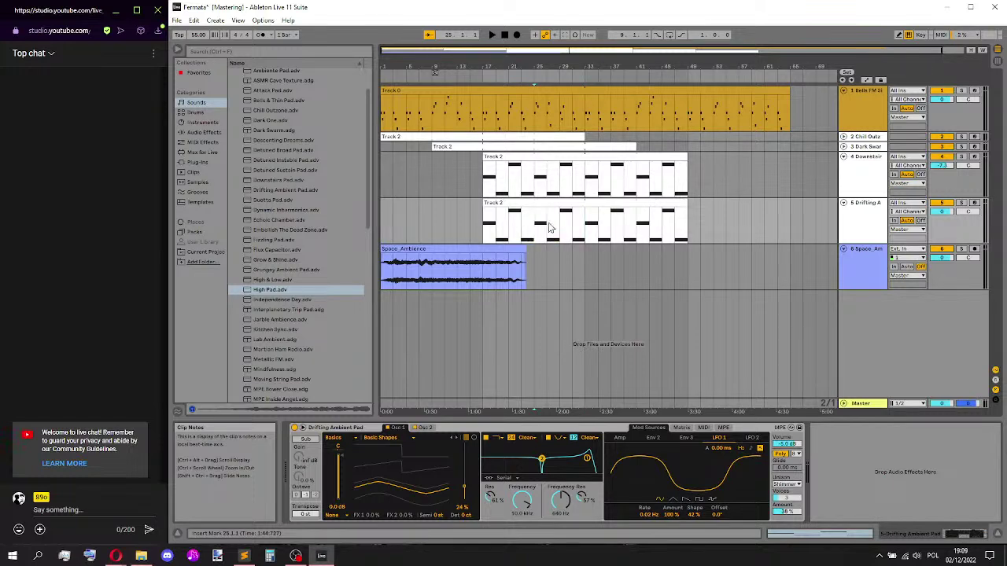
# - Change the colour of all clips on the four pad tracks to light grey
pyautogui.moveTo(725, 244); pyautogui.dragTo(384, 141)
pyautogui.rightClick(398, 139)
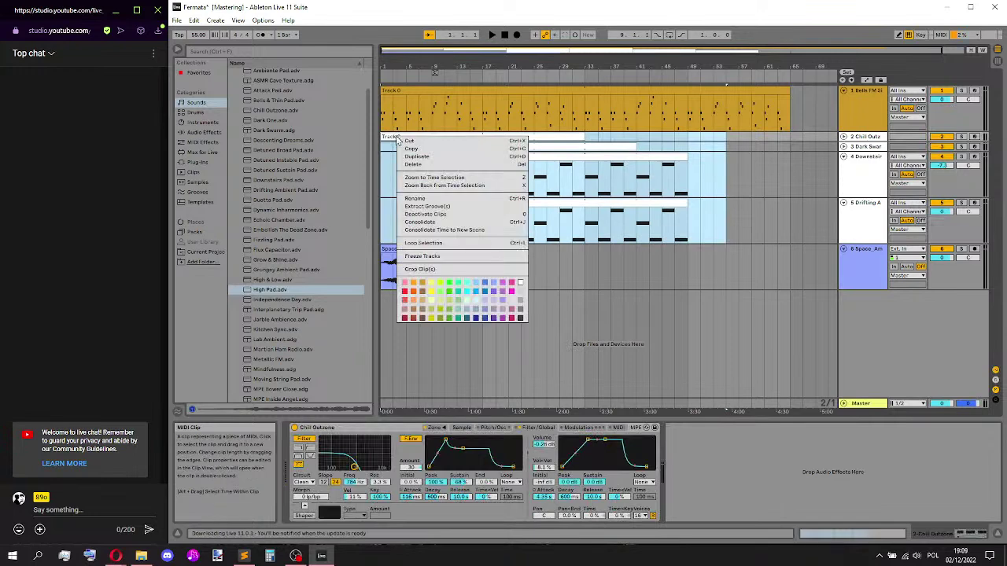
pyautogui.click(522, 294)
pyautogui.click(805, 228)
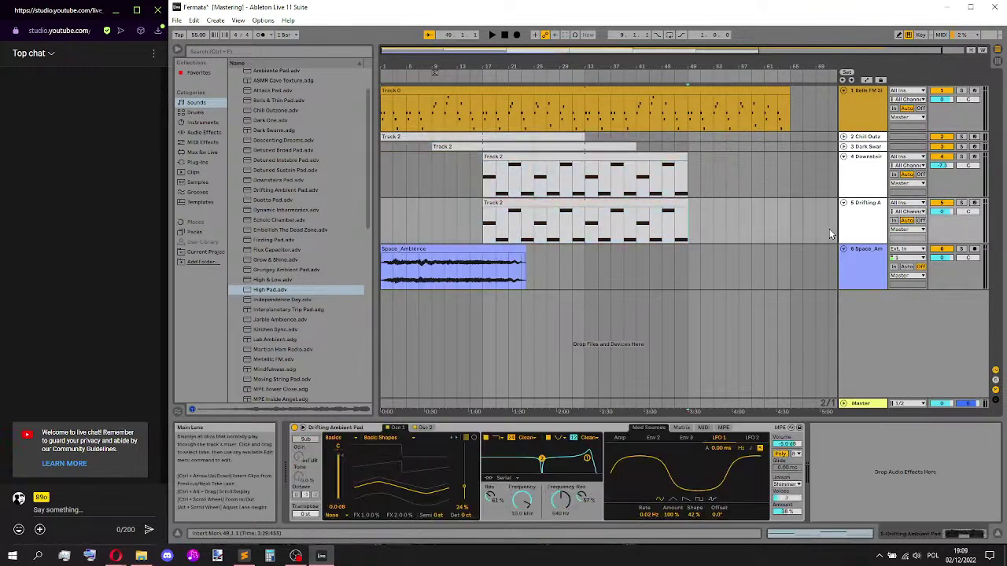
# - Change the colour of the four tracks from Chill Outzone to Drifting Ambient Pad to light grey
pyautogui.click(865, 138)
pyautogui.rightClick(869, 137)
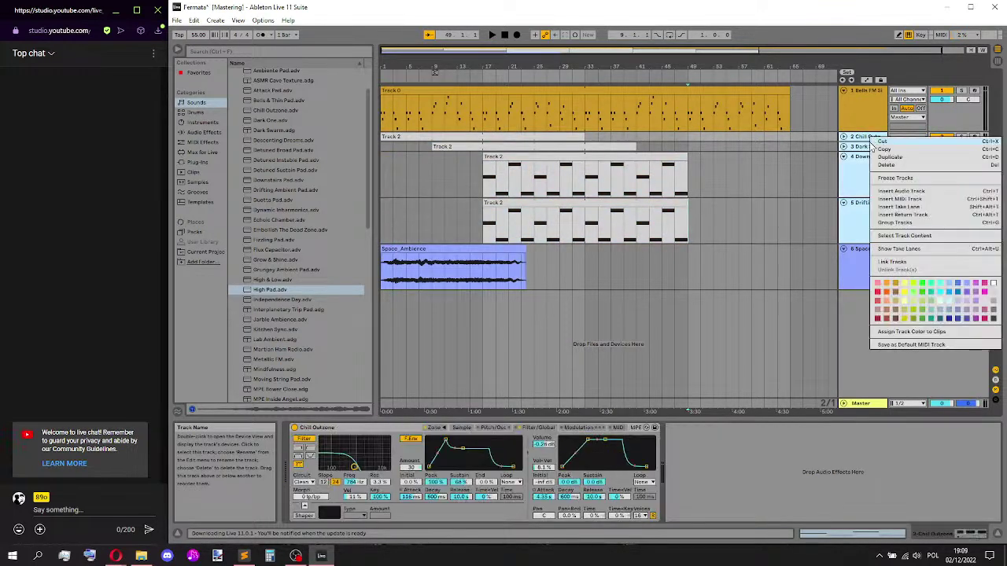
pyautogui.click(995, 296)
pyautogui.click(554, 207)
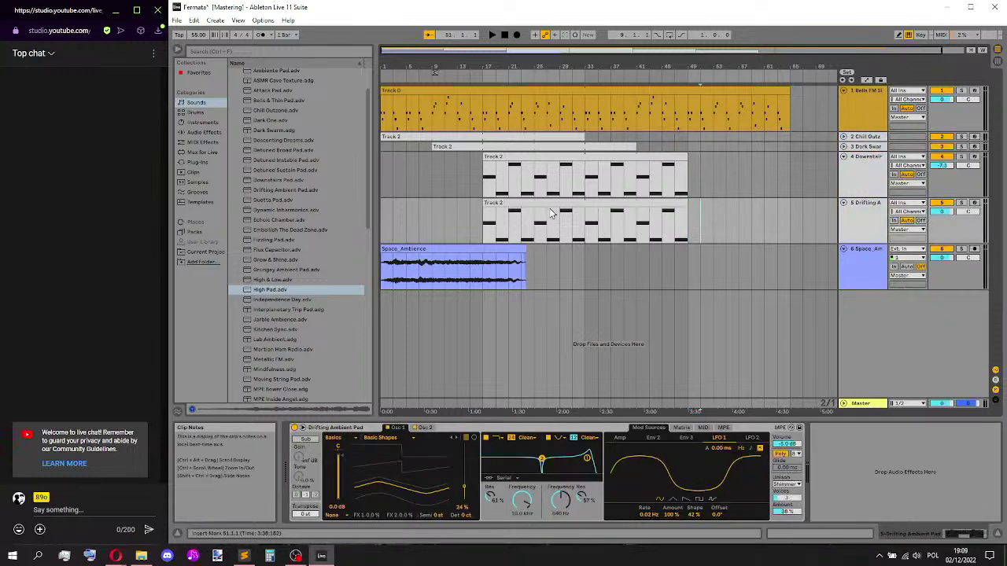
# - Audition the Drifting Ambient Pad track soloed from bar 17 and show its Osc 2 settings
pyautogui.press('space')
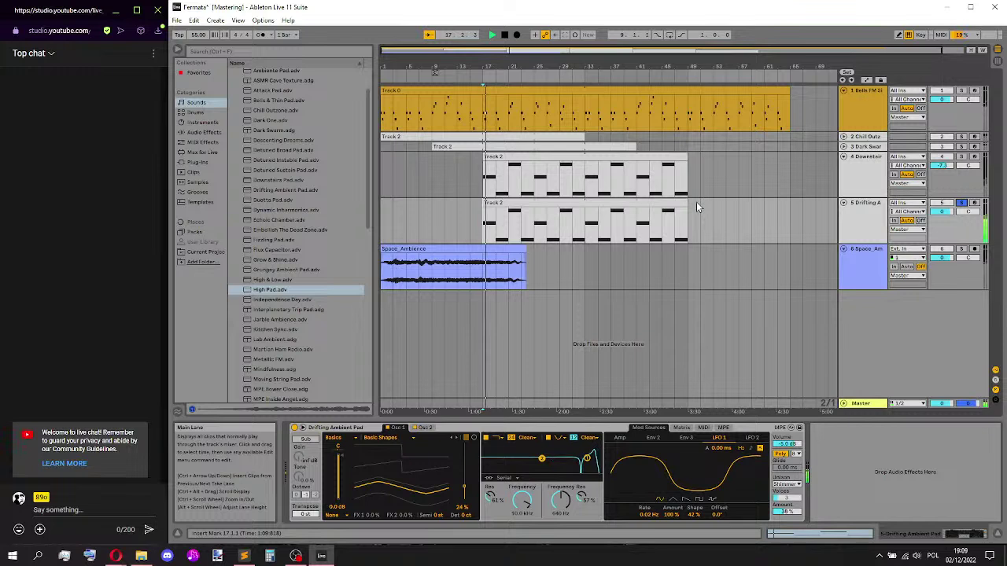
pyautogui.click(861, 214)
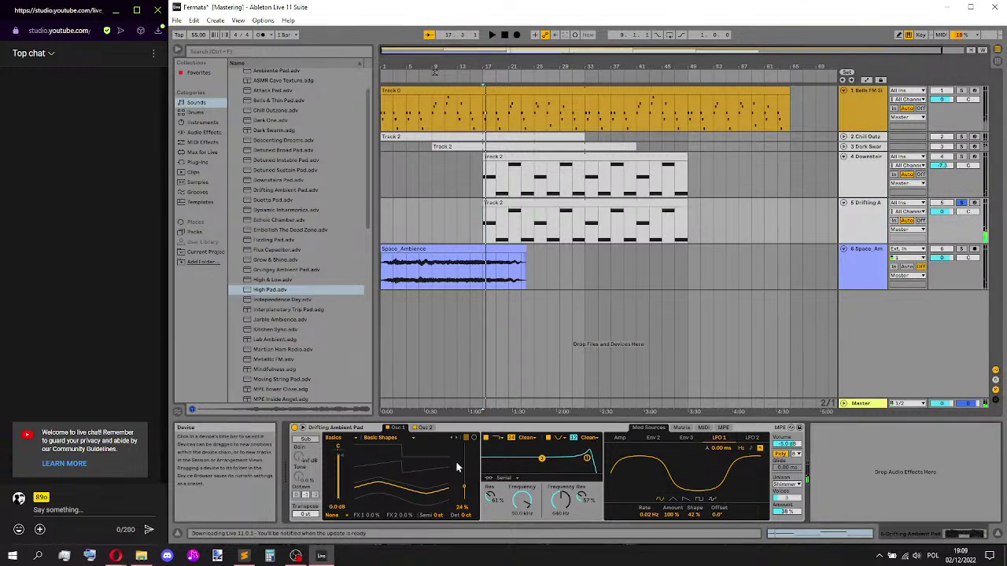
pyautogui.click(427, 430)
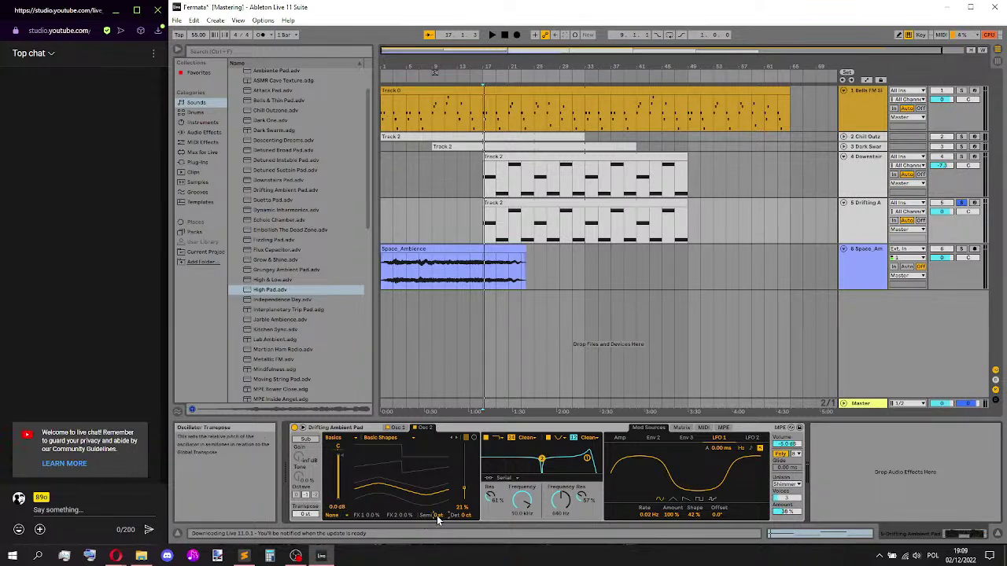
# - Check the devices of the Downstairs Pad and Drifting Ambient Pad tracks, and fold the Downstairs Pad track
pyautogui.click(491, 181)
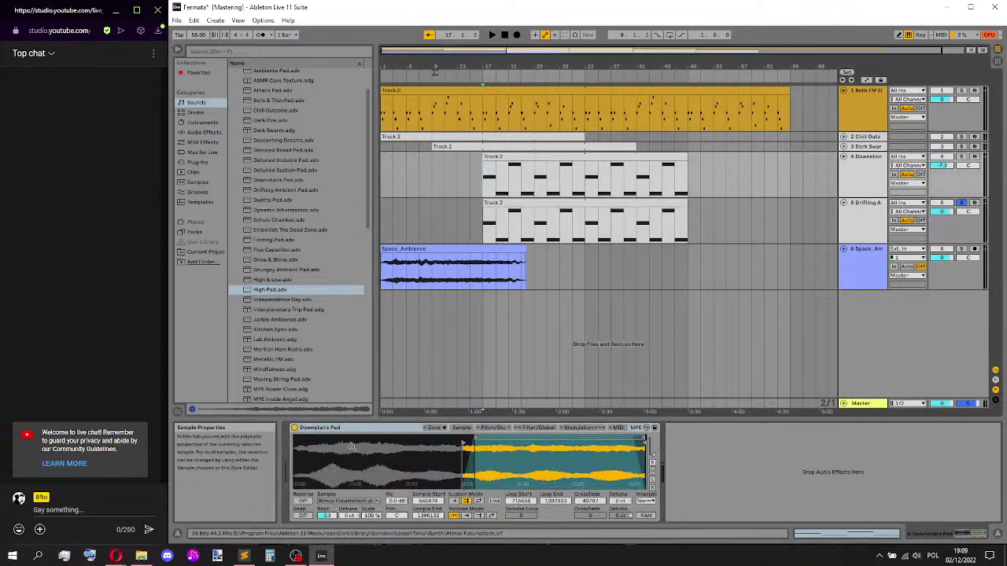
pyautogui.click(492, 222)
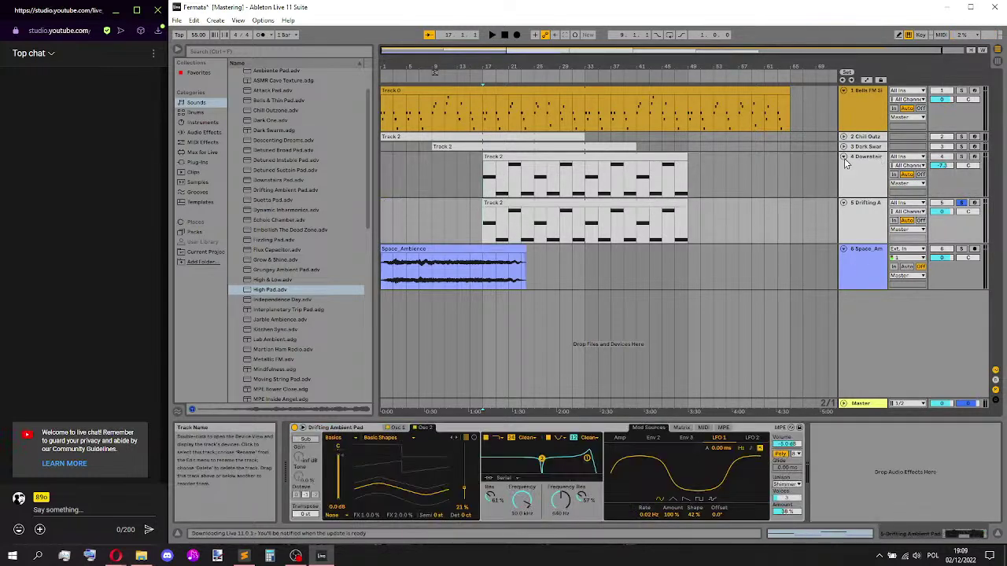
pyautogui.click(845, 158)
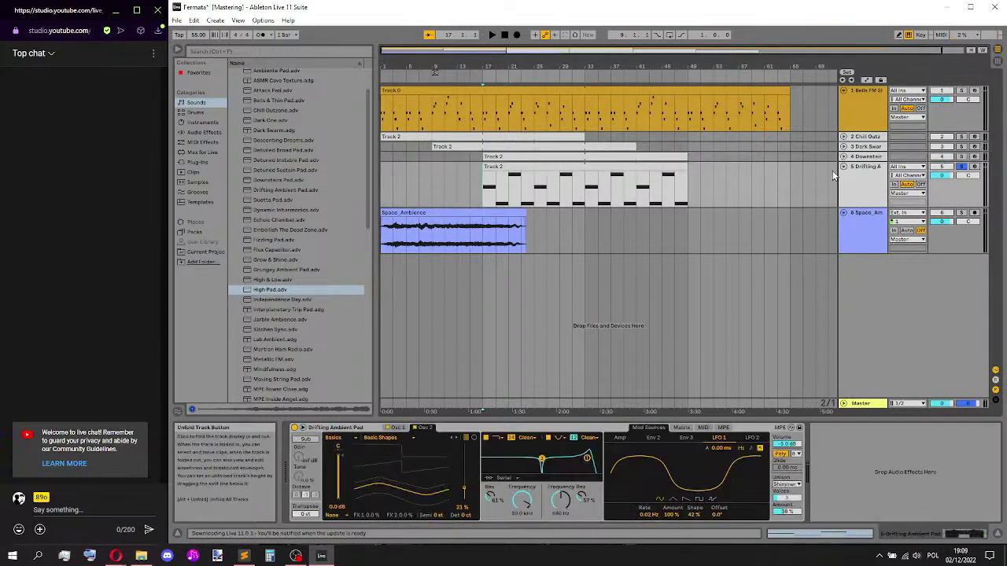
# - Set the Drifting Ambient Pad's Osc 2 wavetable to Harmonic Series and audition it from bar 17
pyautogui.click(404, 440)
pyautogui.click(384, 221)
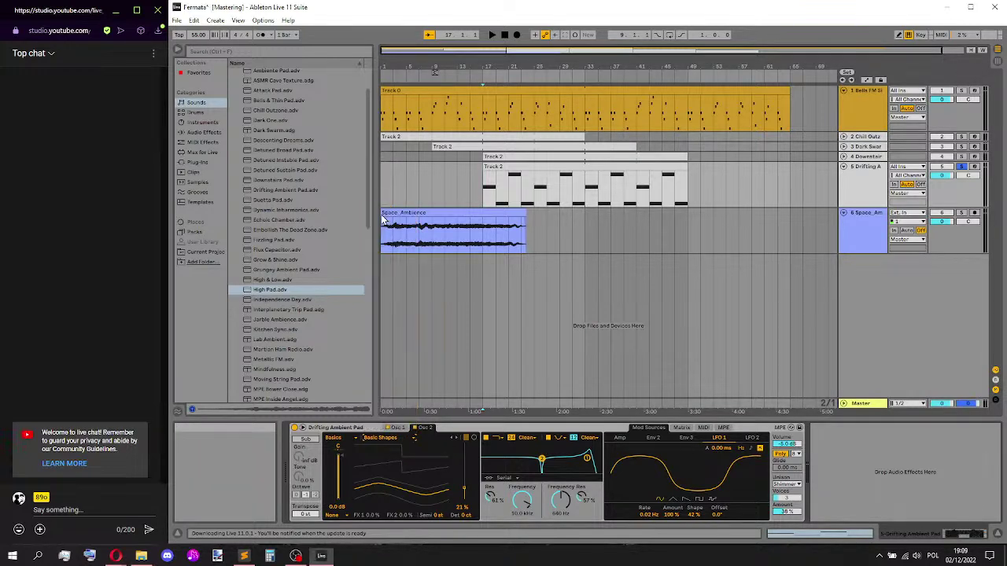
pyautogui.press('space')
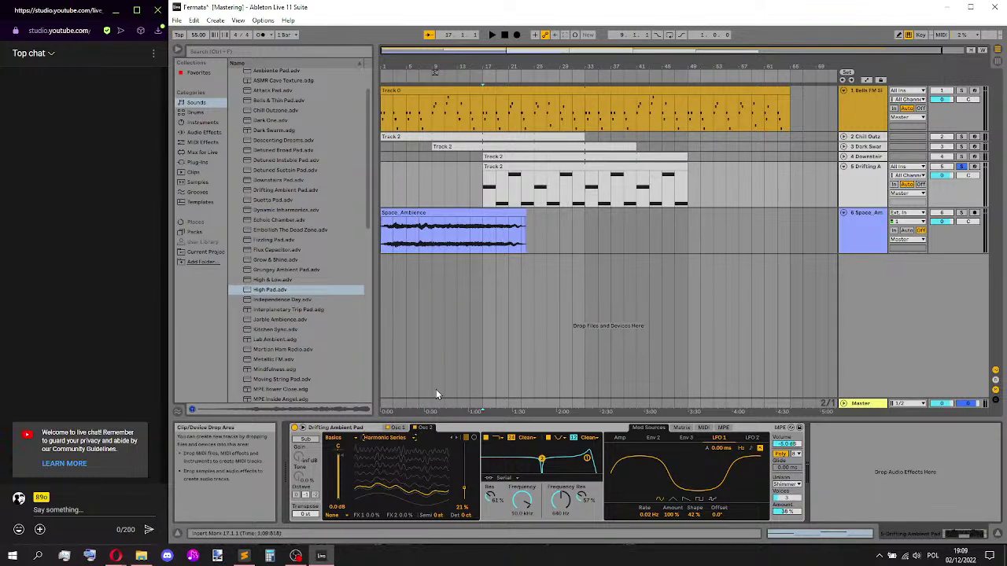
pyautogui.press('space')
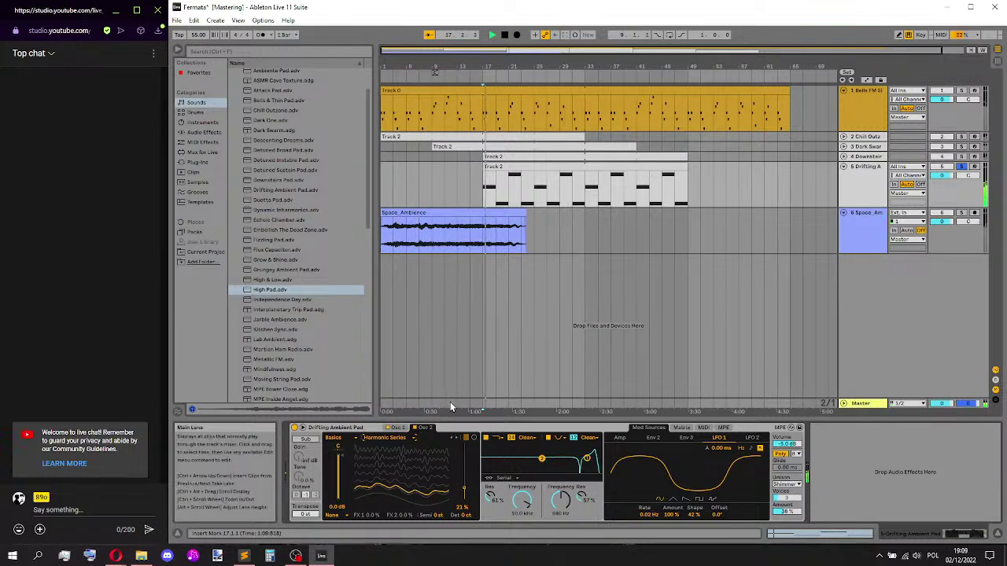
# - Set the Drifting Ambient Pad's Osc 2 wavetable to Beating 1 and audition it from bar 17
pyautogui.click(410, 438)
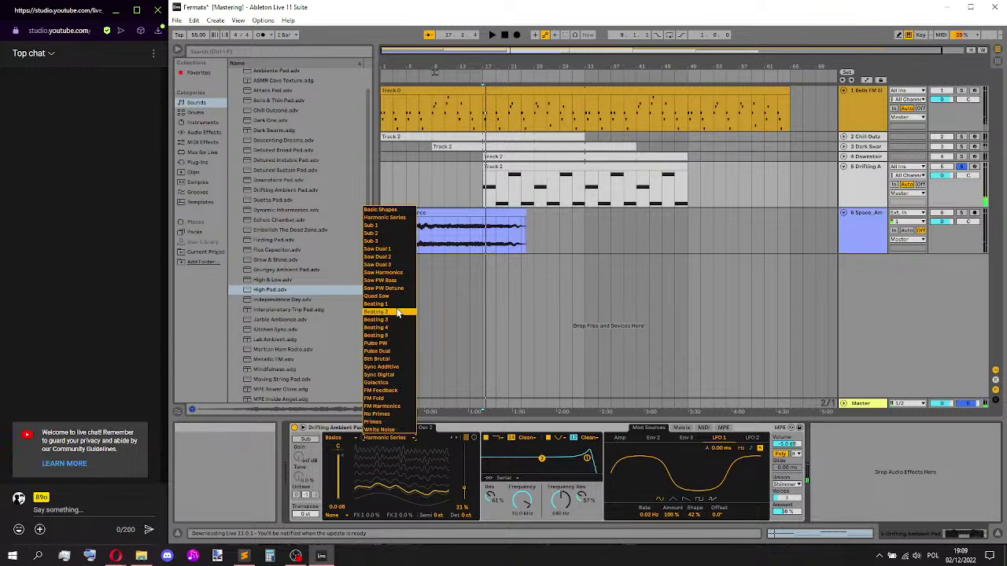
pyautogui.press('Escape')
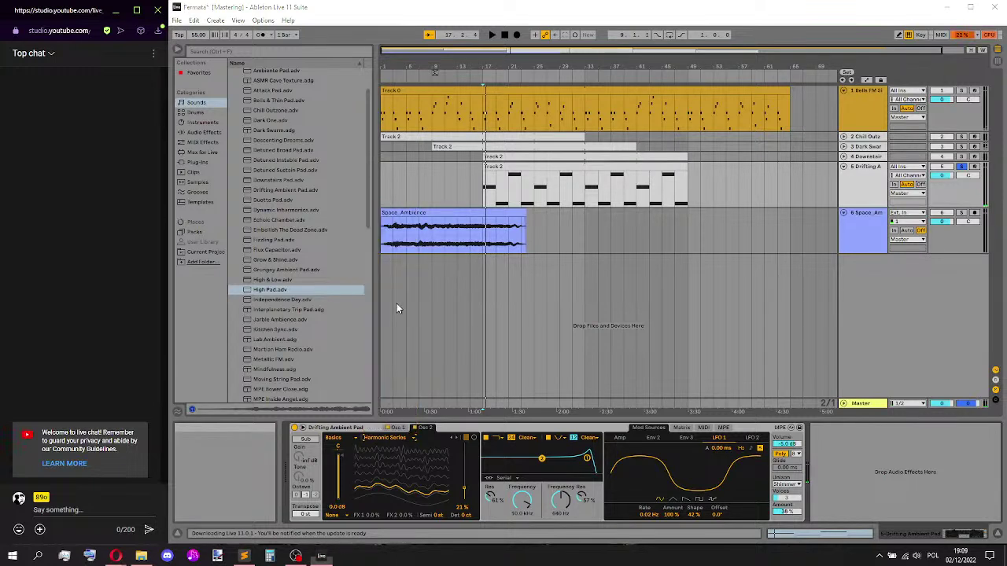
pyautogui.press('Up')
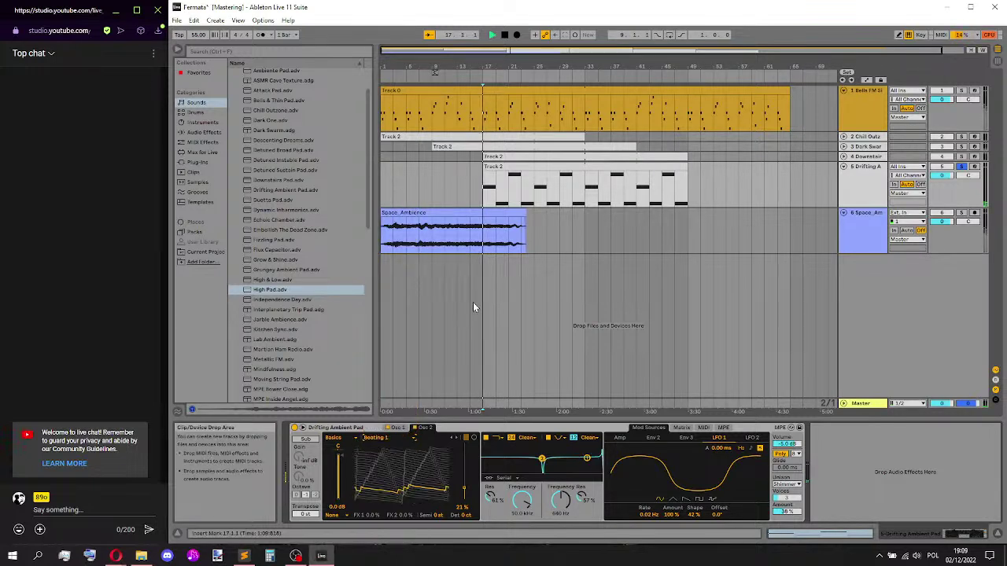
# - Set the Drifting Ambient Pad's Osc 2 wavetable to Sub 1 and audition it from bar 17
pyautogui.click(399, 441)
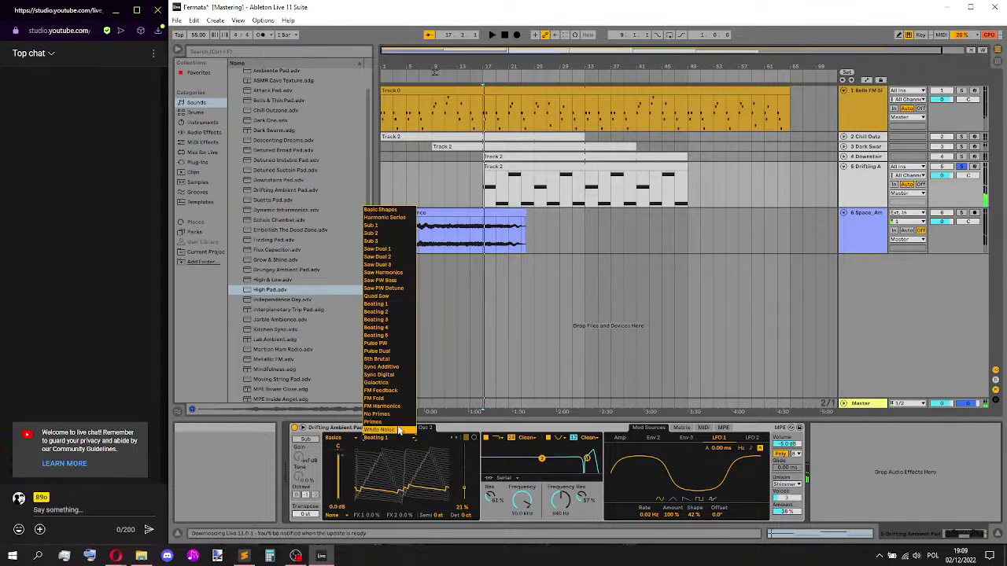
pyautogui.click(383, 226)
pyautogui.press('space')
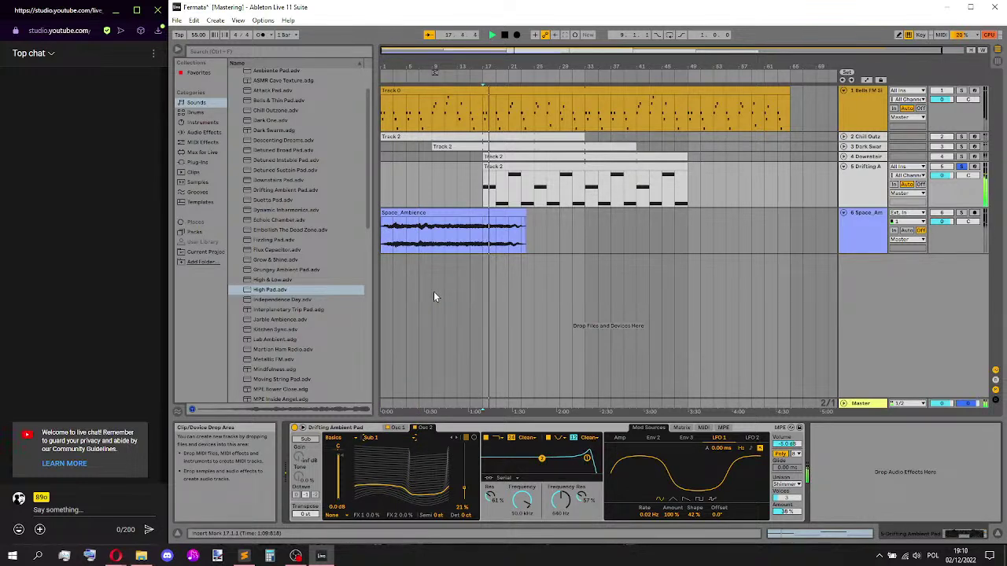
# - Delete the Drifting Ambient Pad track
pyautogui.click(873, 193)
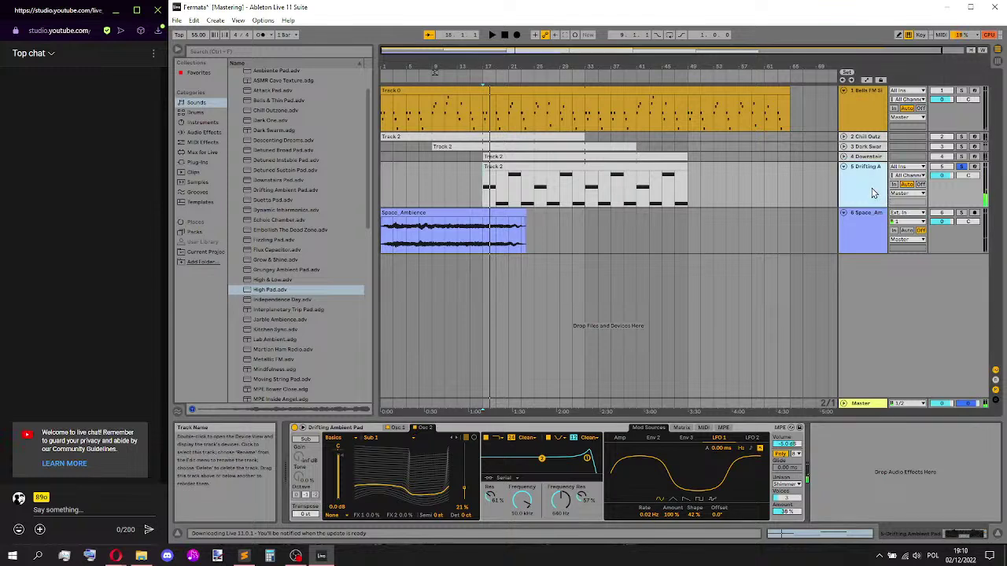
pyautogui.press('Delete')
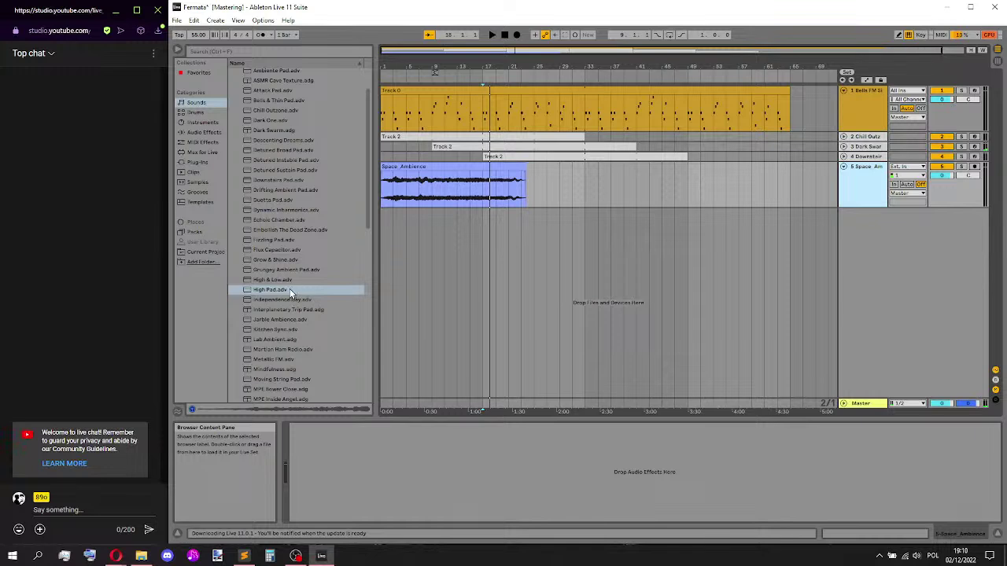
# - Audition the pad presets in order from Duetta Pad to Grow & Shine
pyautogui.click(287, 202)
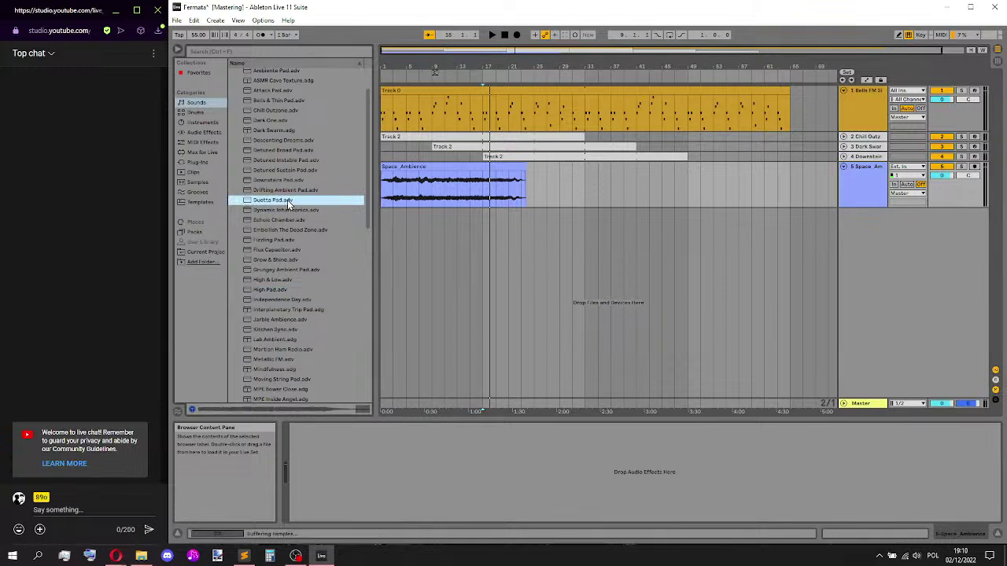
pyautogui.scroll(-1, 287, 200)
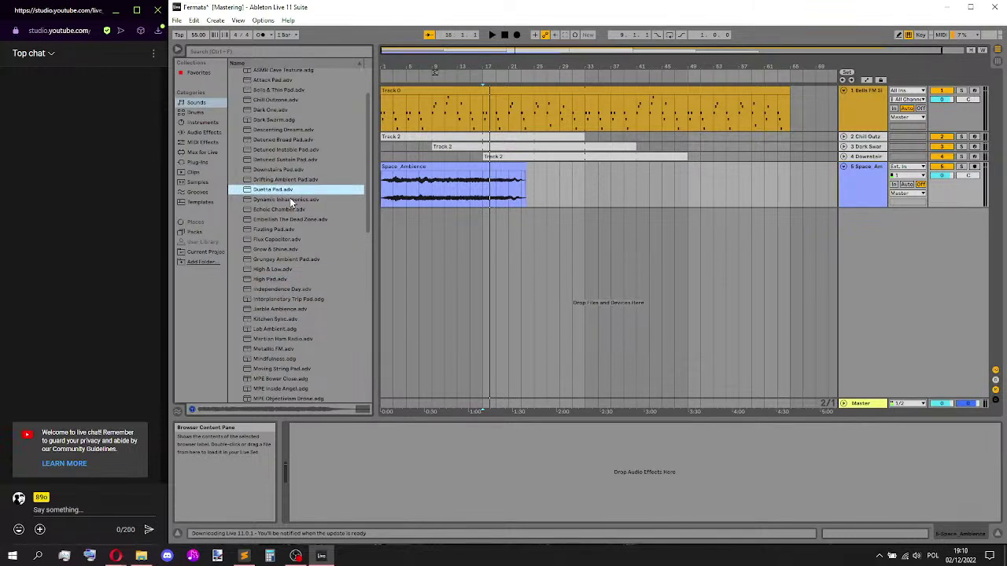
pyautogui.click(290, 199)
pyautogui.click(293, 208)
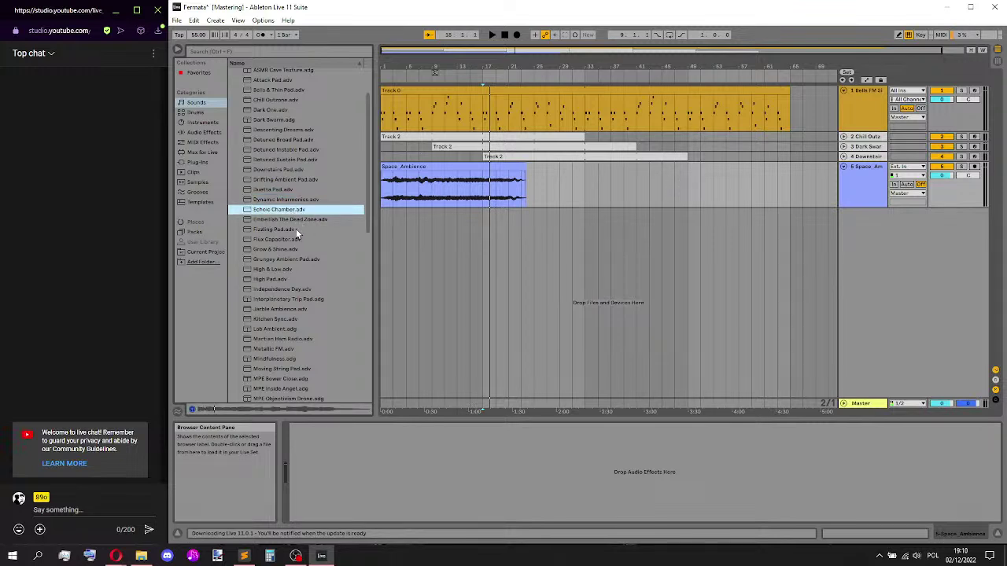
pyautogui.press('Down')
pyautogui.press('Down')
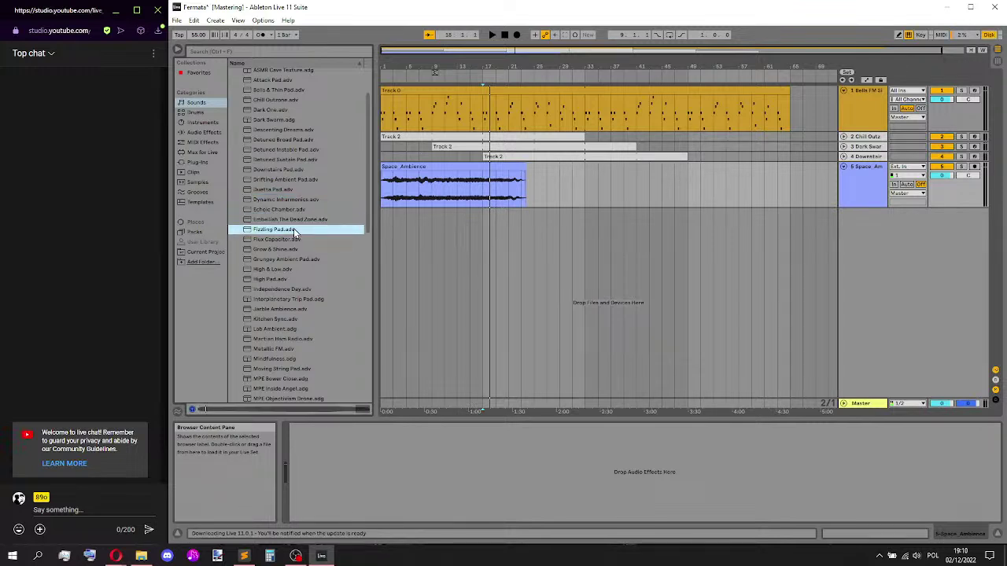
pyautogui.press('Down')
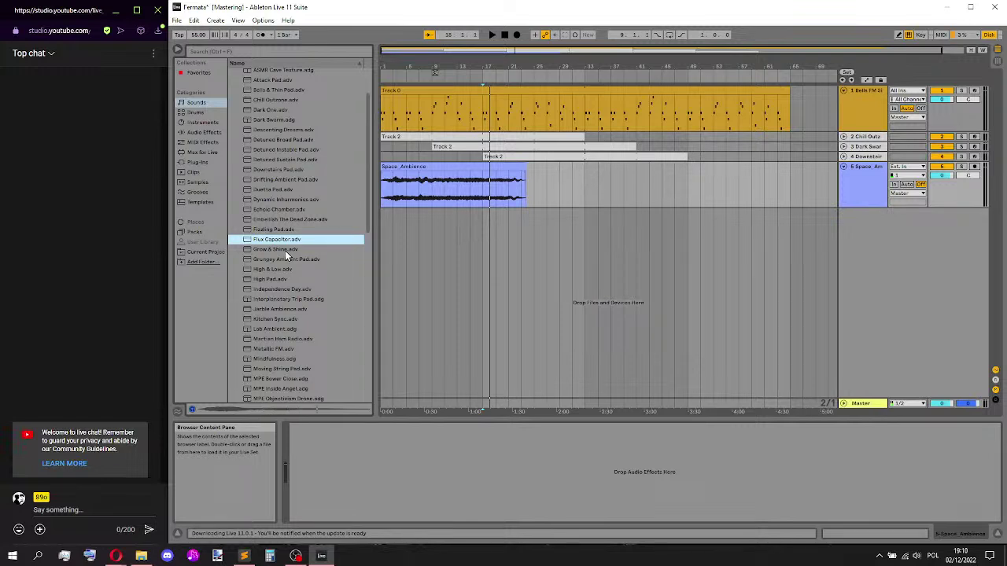
pyautogui.press('Down')
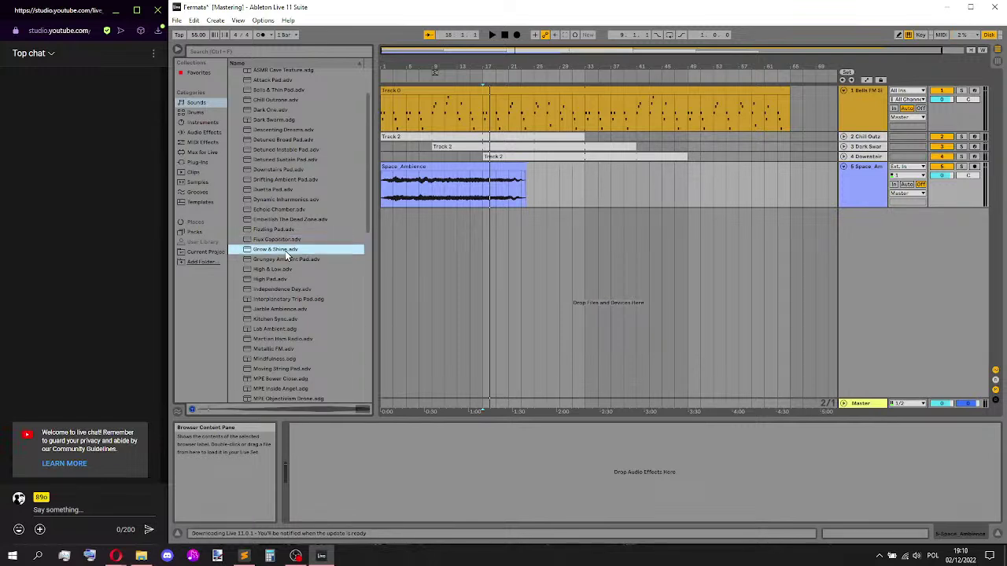
# - Load Grungey Ambient Pad onto a new MIDI track and move the Space_Ambience track directly below the Bells FM Simple track
pyautogui.click(288, 259)
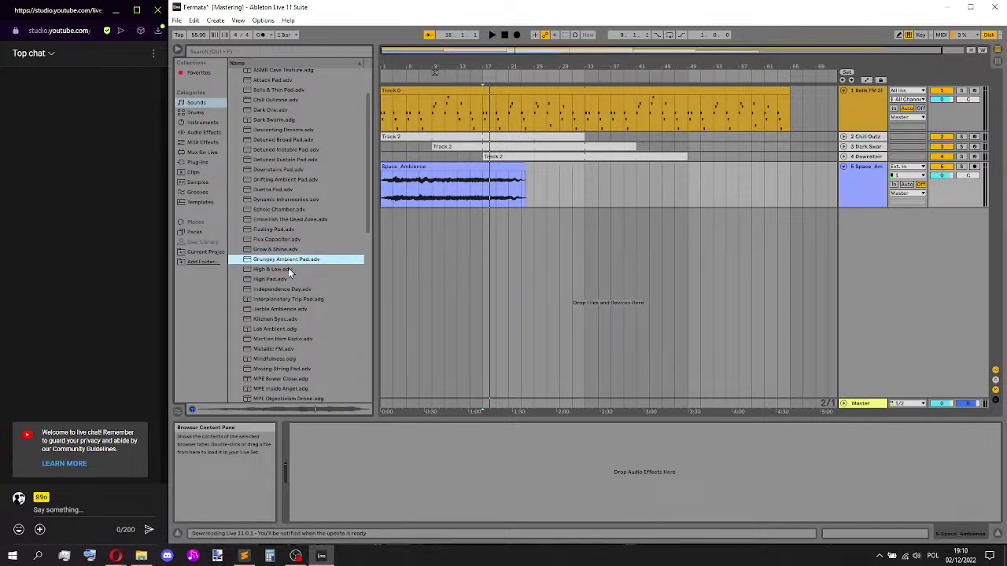
pyautogui.moveTo(283, 261); pyautogui.dragTo(861, 257)
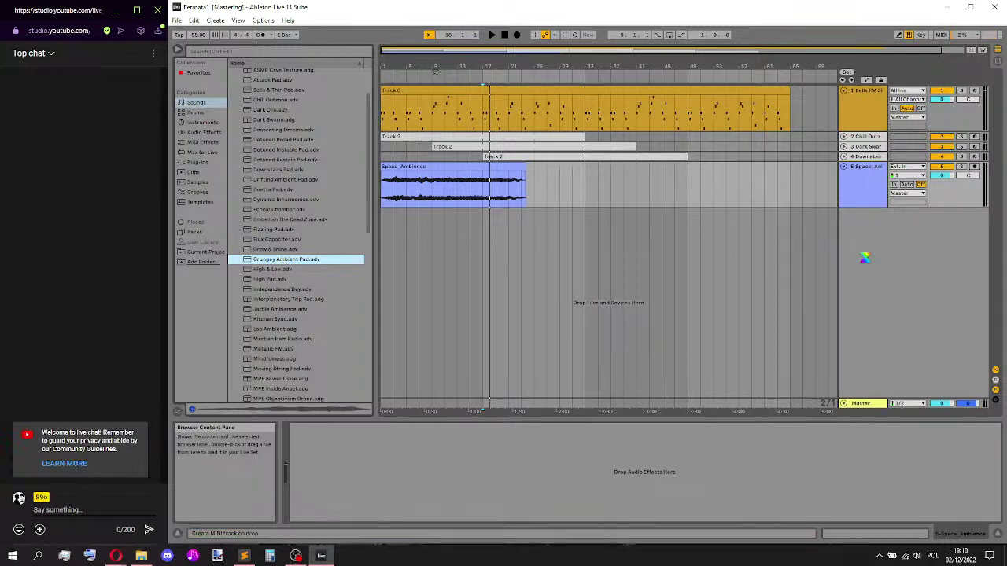
pyautogui.click(863, 193)
pyautogui.moveTo(872, 91); pyautogui.dragTo(871, 140)
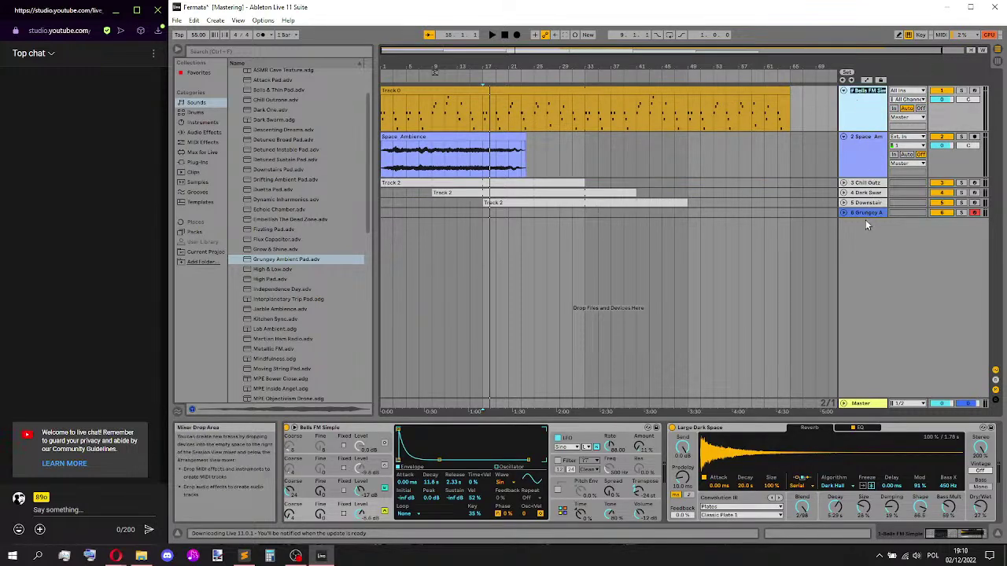
# - Rename the Bells FM Simple track as Melody and the Space_Ambience track as Ambience loop
pyautogui.write('Me')
pyautogui.press('Return')
pyautogui.write('lody')
pyautogui.press('Tab')
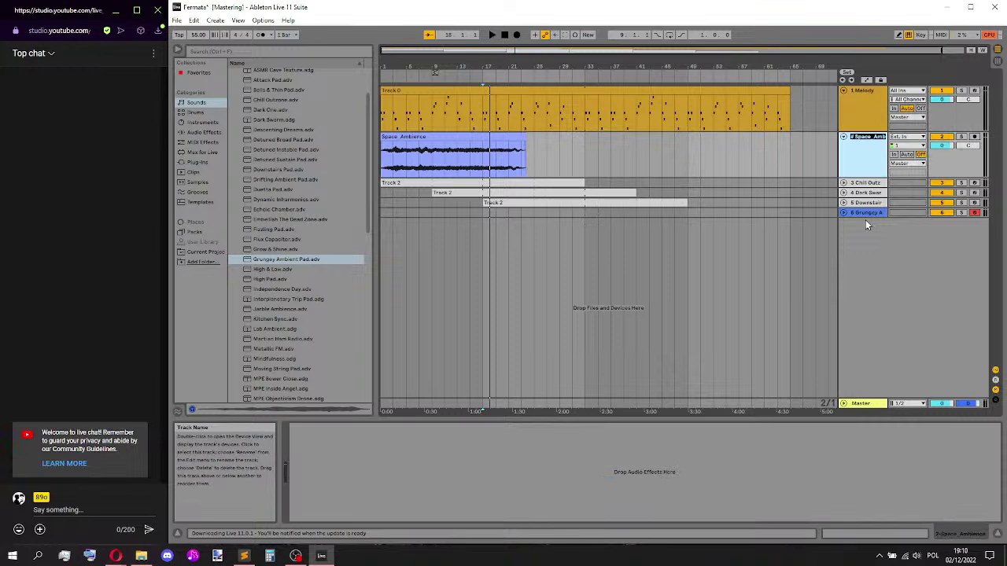
pyautogui.write('Ambience lo')
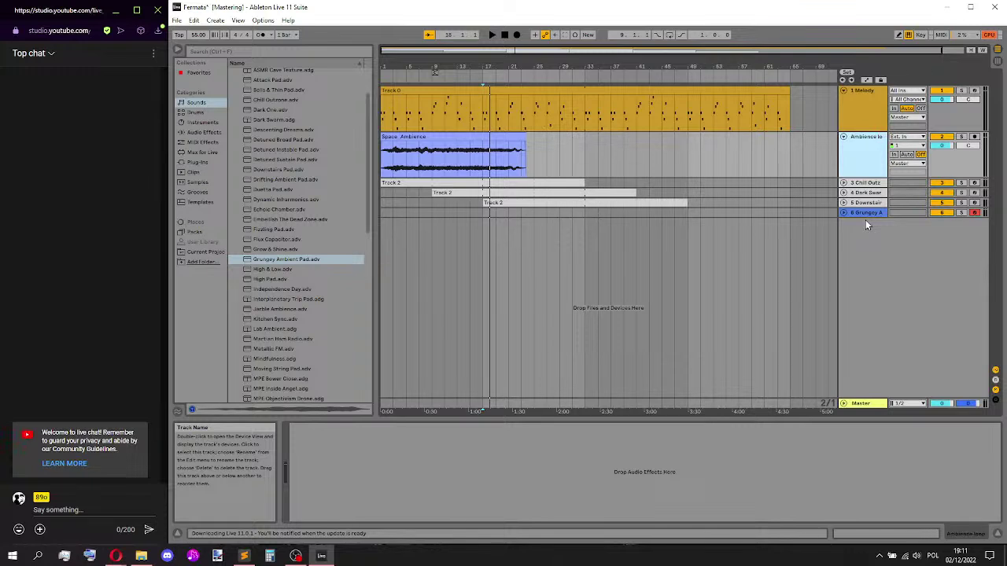
pyautogui.press('Return')
pyautogui.hotkey('ctrl', 'r')
pyautogui.write('Melody')
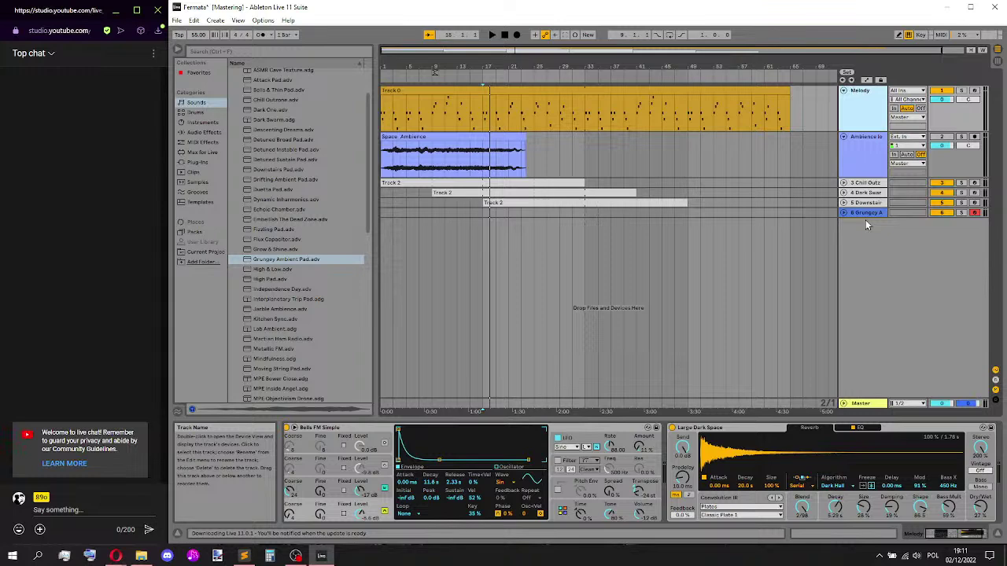
# - Rename the Chill Outzone, Dark Swarm and Downstairs Pad tracks as A1, A2 and A3
pyautogui.press('Down')
pyautogui.press('Down')
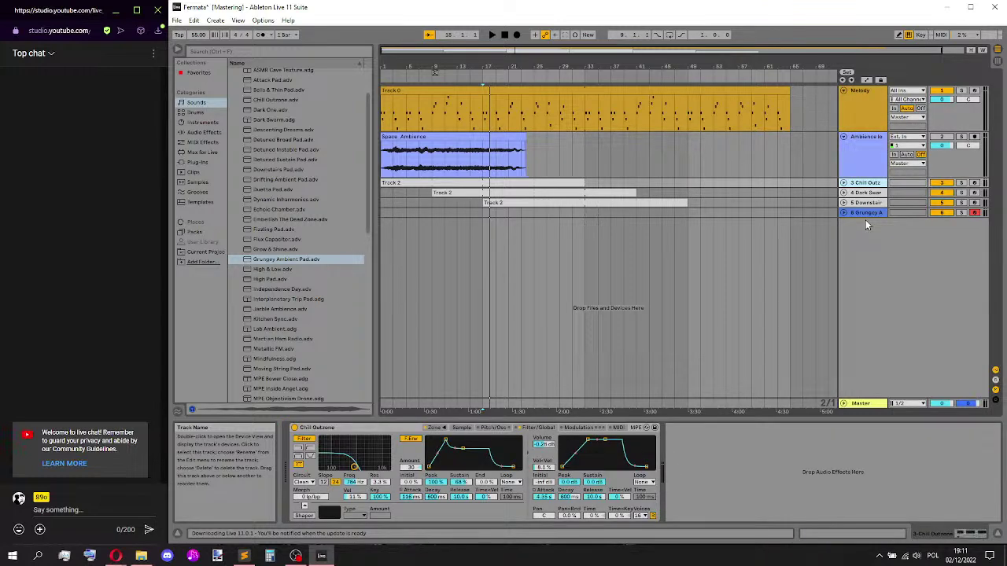
pyautogui.hotkey('ctrl', 'r')
pyautogui.write('A1')
pyautogui.press('Return')
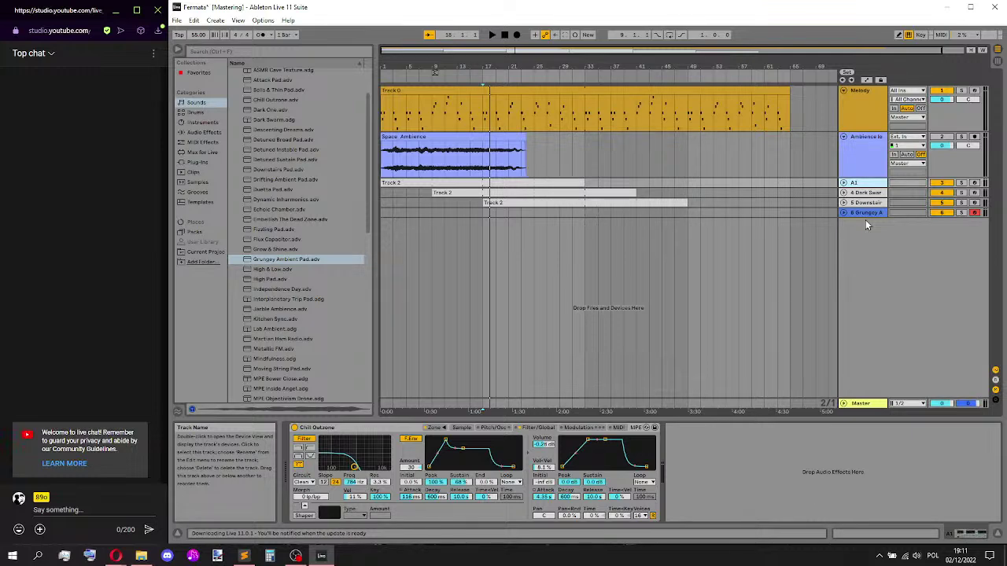
pyautogui.press('Down')
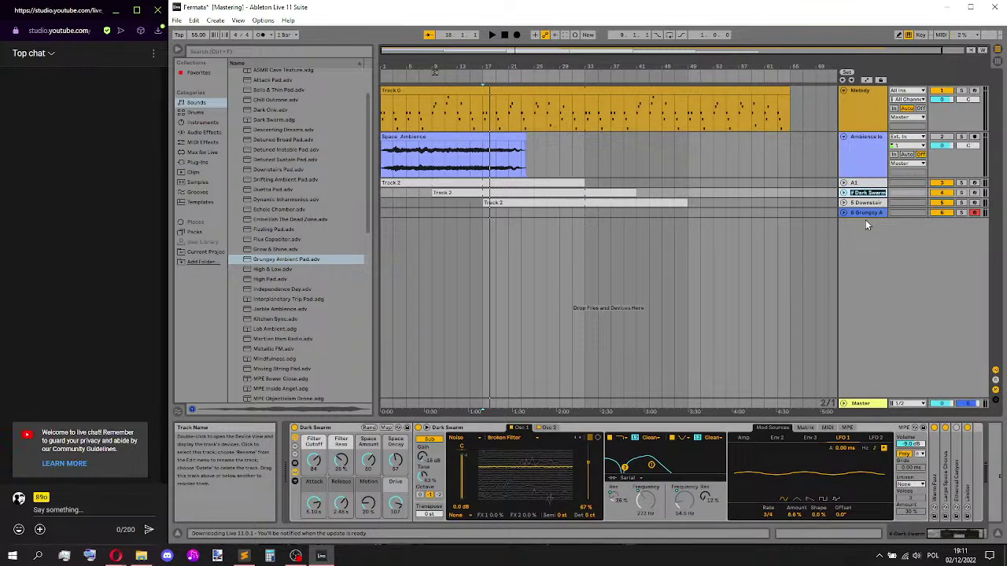
pyautogui.write('A2')
pyautogui.press('Return')
pyautogui.press('Down')
pyautogui.write('A')
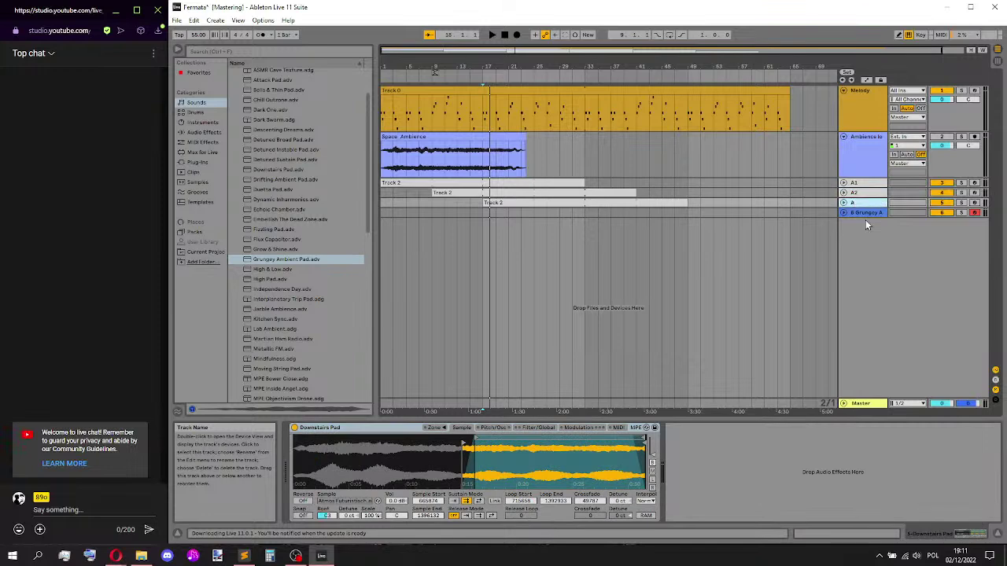
pyautogui.write('3')
pyautogui.press('Return')
# - Copy the A3 clip to the Grungey Ambient Pad track at bar 17 and audition that track soloed
pyautogui.press('Down')
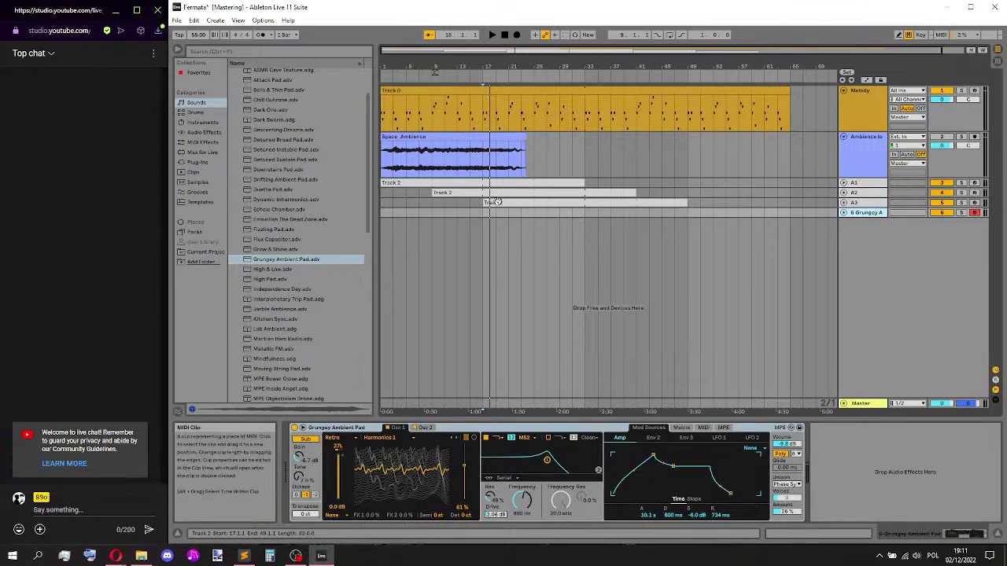
pyautogui.moveTo(496, 202); pyautogui.dragTo(501, 219)
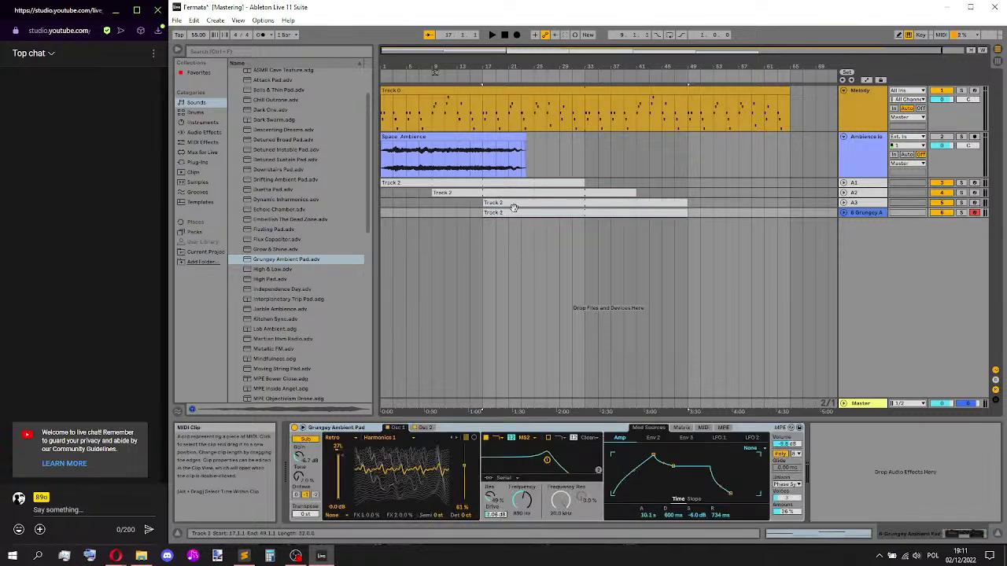
pyautogui.click(960, 213)
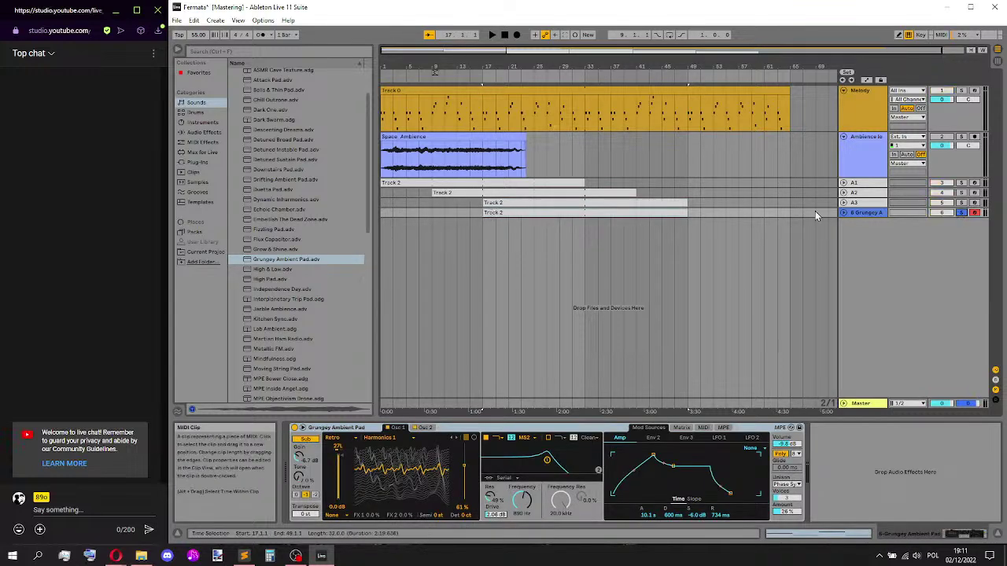
pyautogui.click(844, 213)
pyautogui.click(519, 256)
pyautogui.press('space')
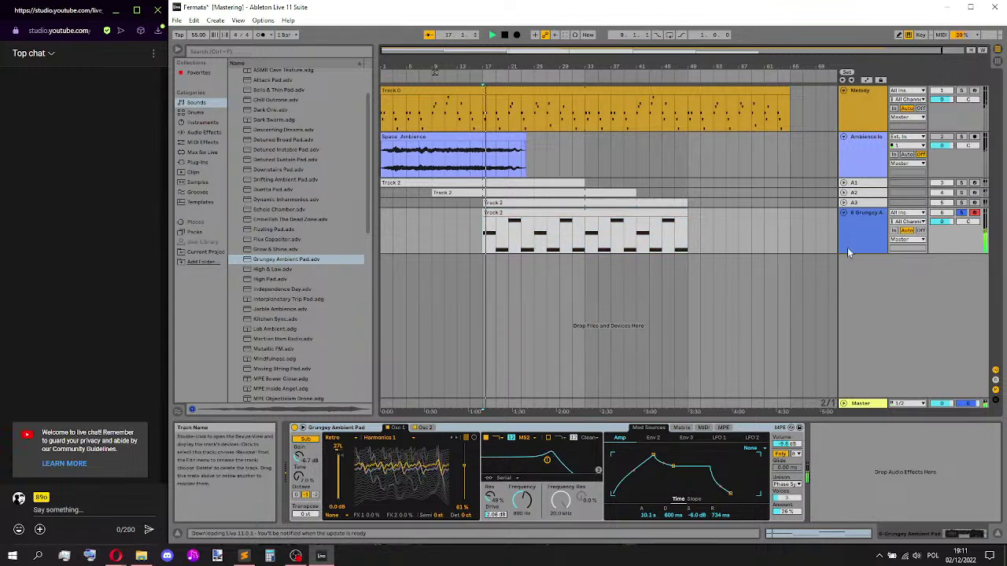
# - Enable the Grungey Ambient Pad's second filter, lowering its cutoff frequency and setting its resonance to 65% during playback
pyautogui.click(425, 427)
pyautogui.click(397, 428)
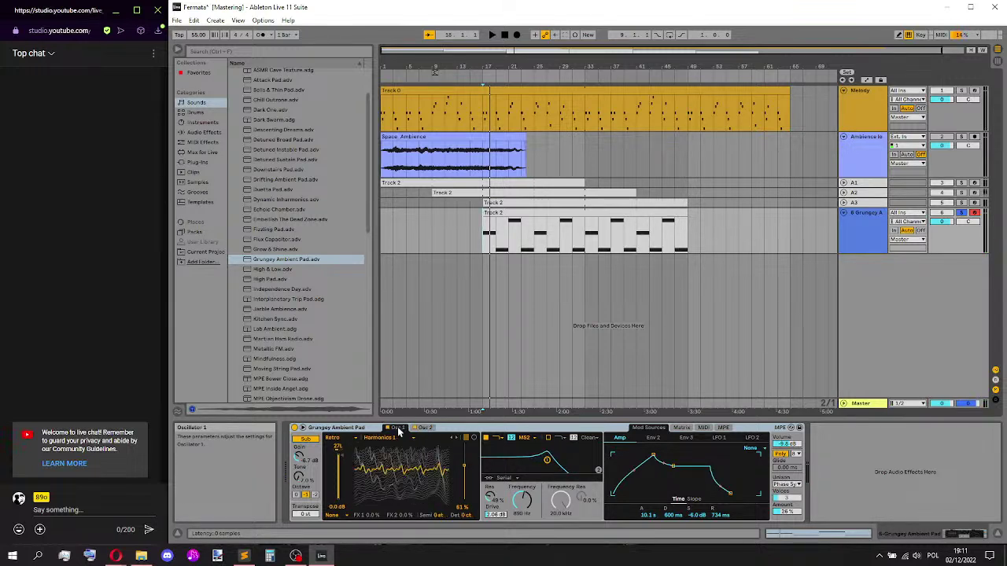
pyautogui.click(549, 439)
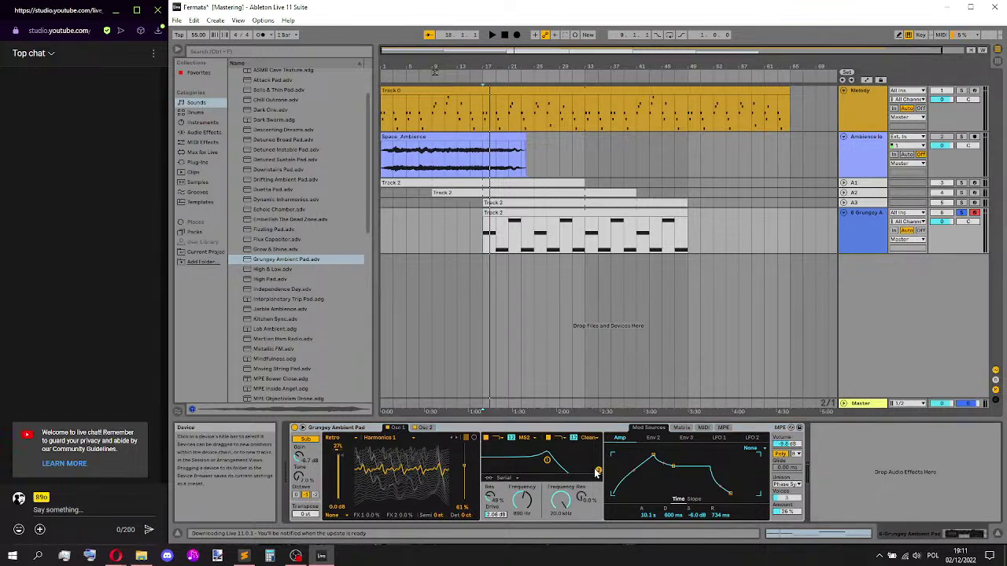
pyautogui.moveTo(597, 472); pyautogui.dragTo(554, 463)
pyautogui.press('space')
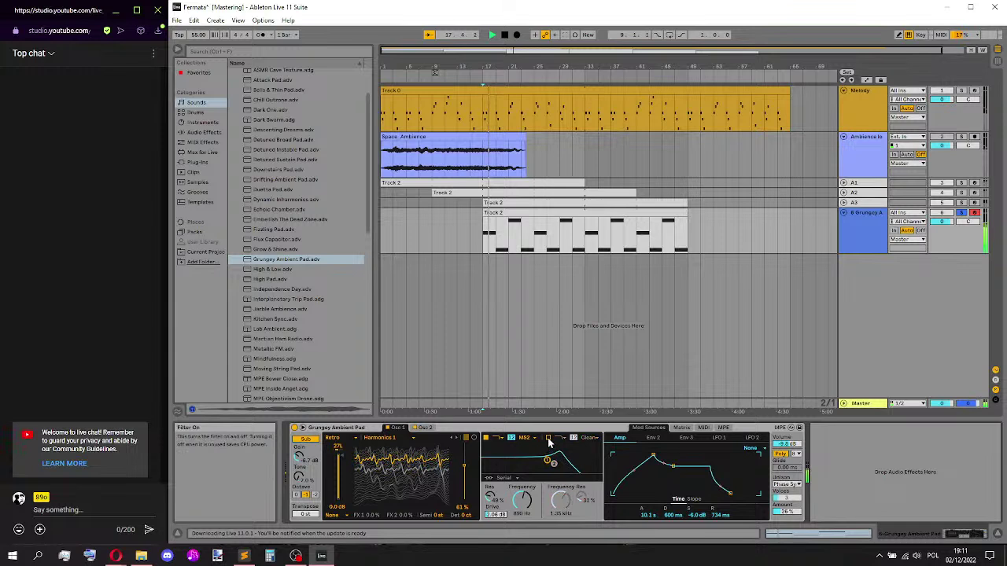
pyautogui.click(548, 438)
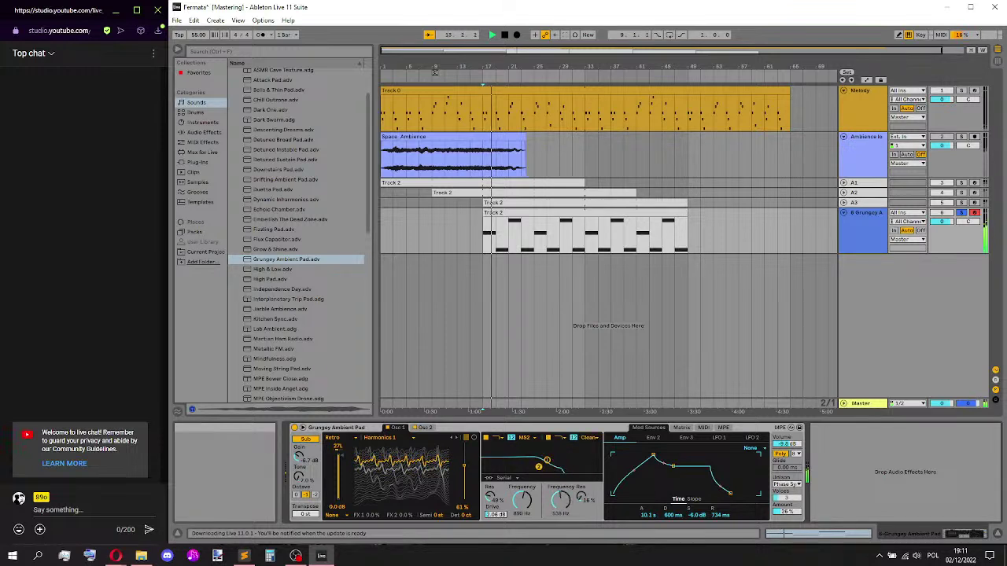
pyautogui.moveTo(547, 461); pyautogui.dragTo(542, 462)
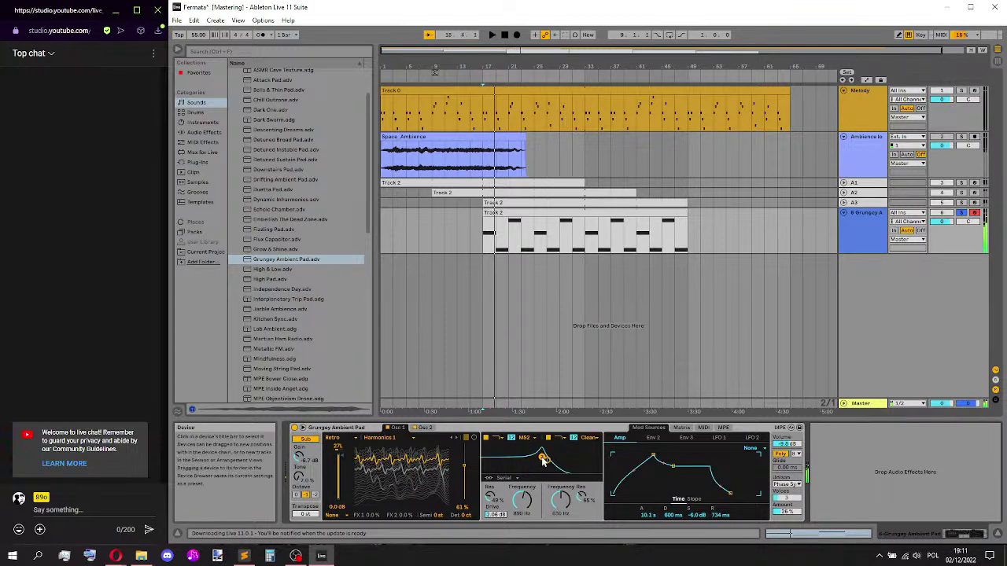
# - Set the amounts of the Grungey Ambient Pad's LFO 1 and LFO 2 to 0.0%
pyautogui.click(718, 439)
pyautogui.moveTo(671, 513); pyautogui.dragTo(671, 560)
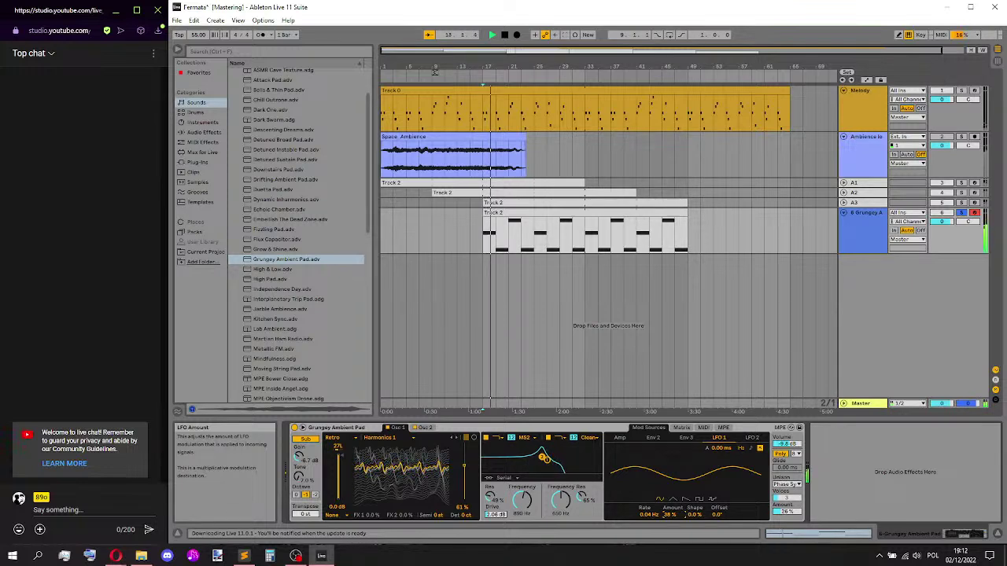
pyautogui.moveTo(671, 518); pyautogui.dragTo(671, 560)
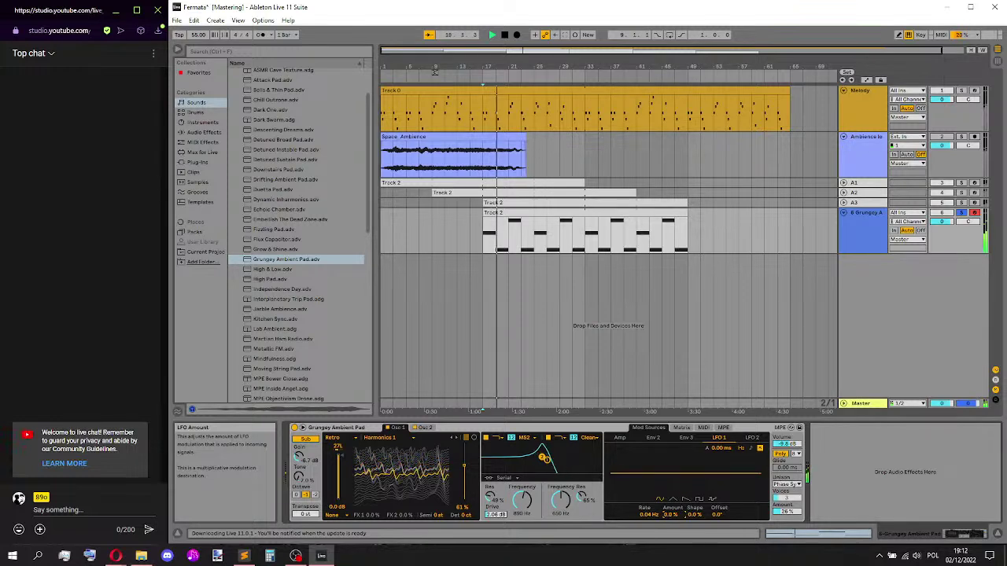
pyautogui.click(751, 438)
pyautogui.moveTo(673, 517); pyautogui.dragTo(673, 551)
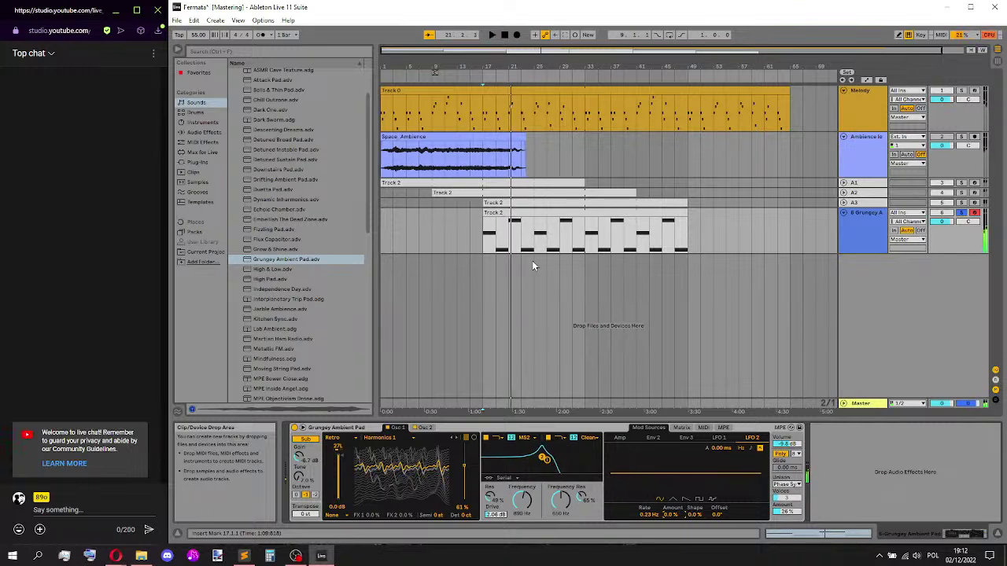
# - Move the Grungey Ambient Pad clip to bar 1, then fold its track and rename it A4
pyautogui.moveTo(502, 219); pyautogui.dragTo(400, 224)
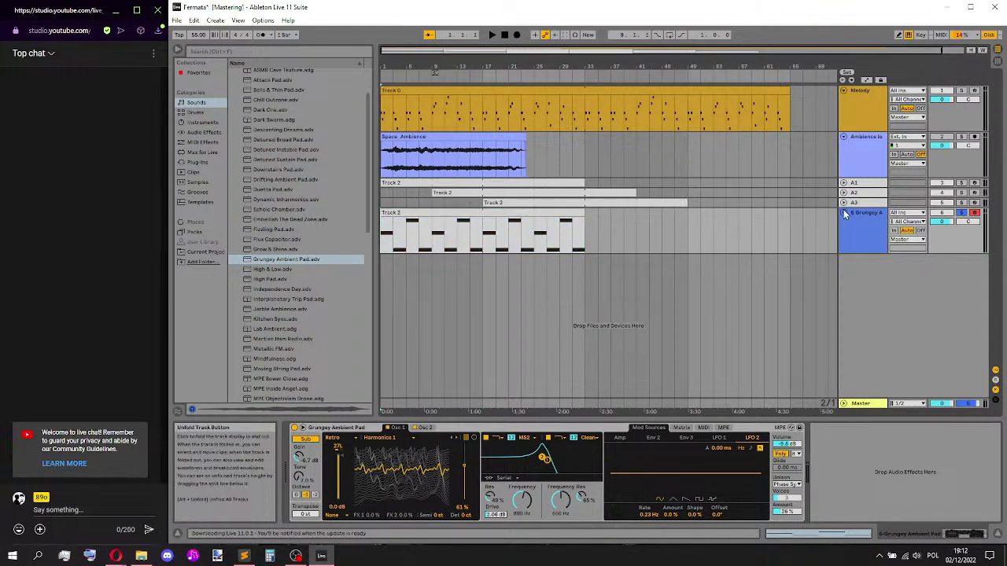
pyautogui.press('Left')
pyautogui.write('A4')
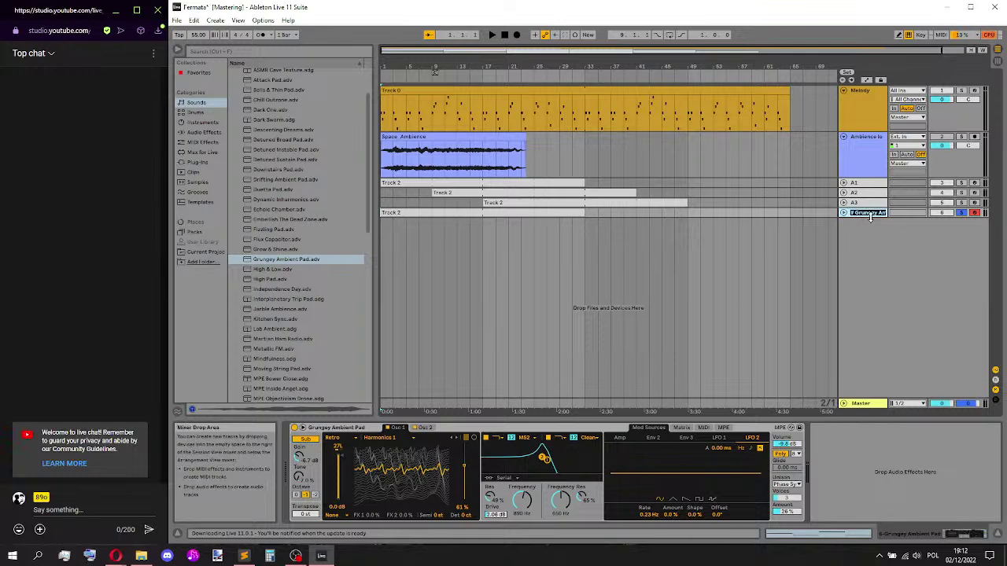
pyautogui.press('Return')
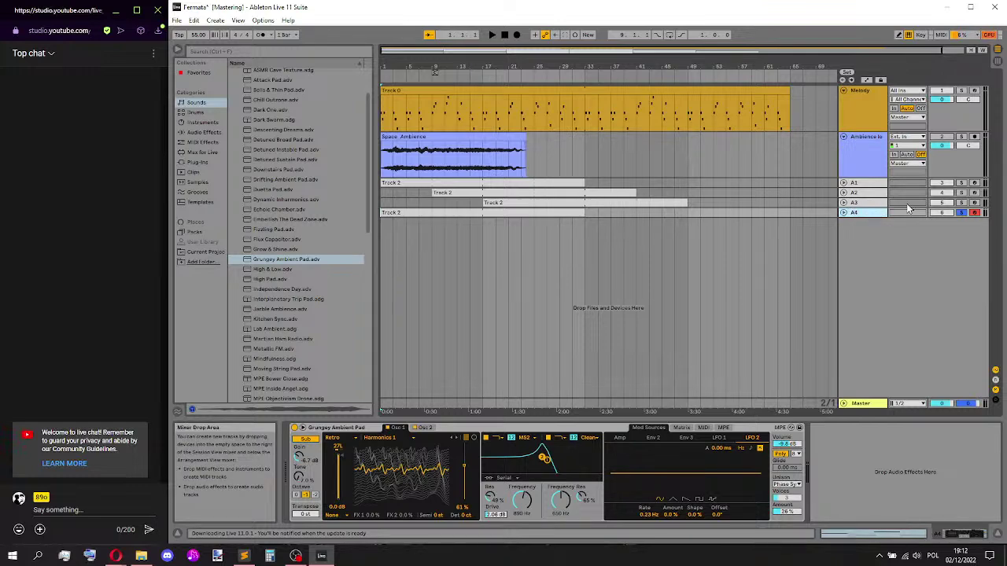
# - Audition the pad presets in order from High & Low to Jarble Ambience
pyautogui.click(277, 270)
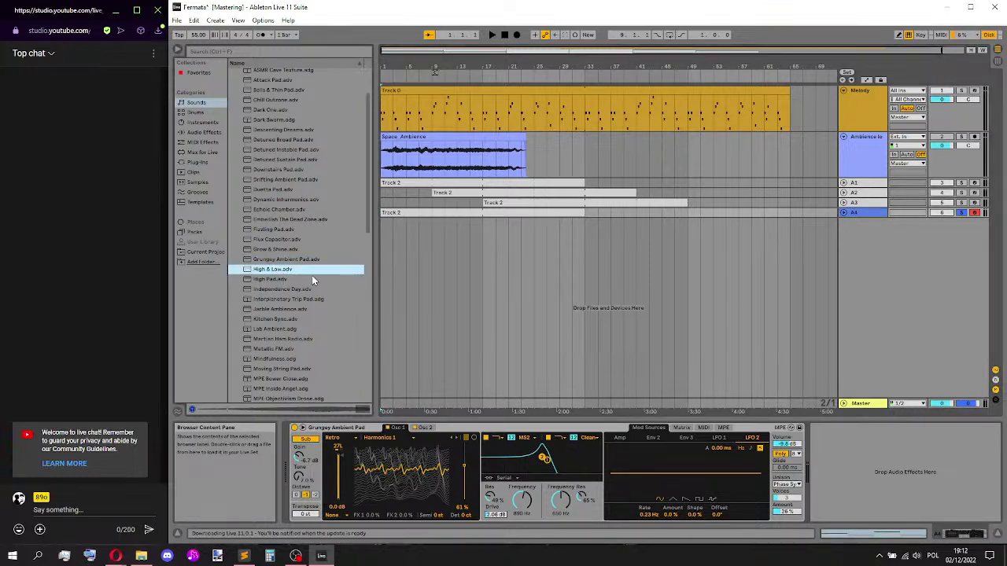
pyautogui.scroll(-3, 311, 275)
pyautogui.click(281, 251)
pyautogui.scroll(-2, 287, 244)
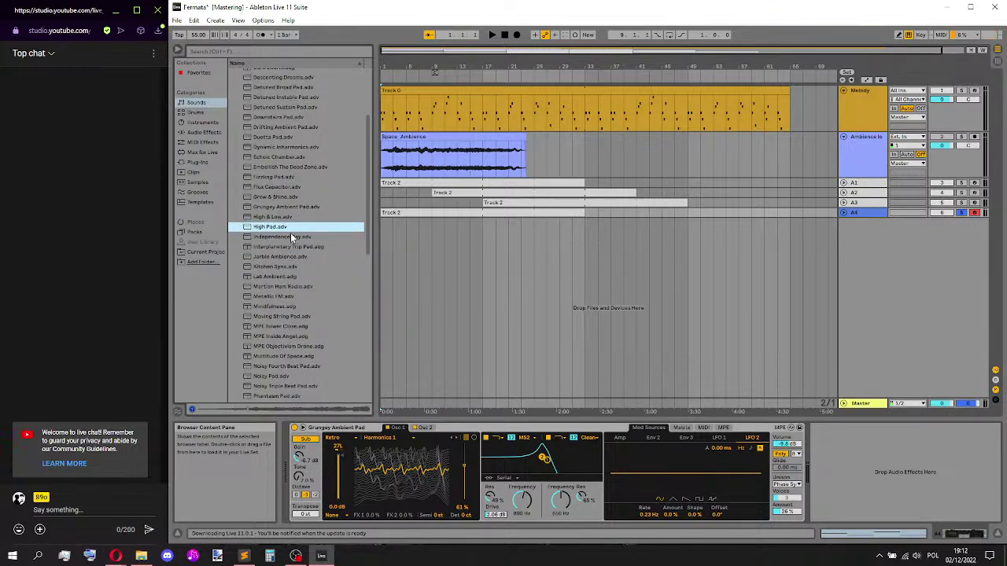
pyautogui.click(291, 238)
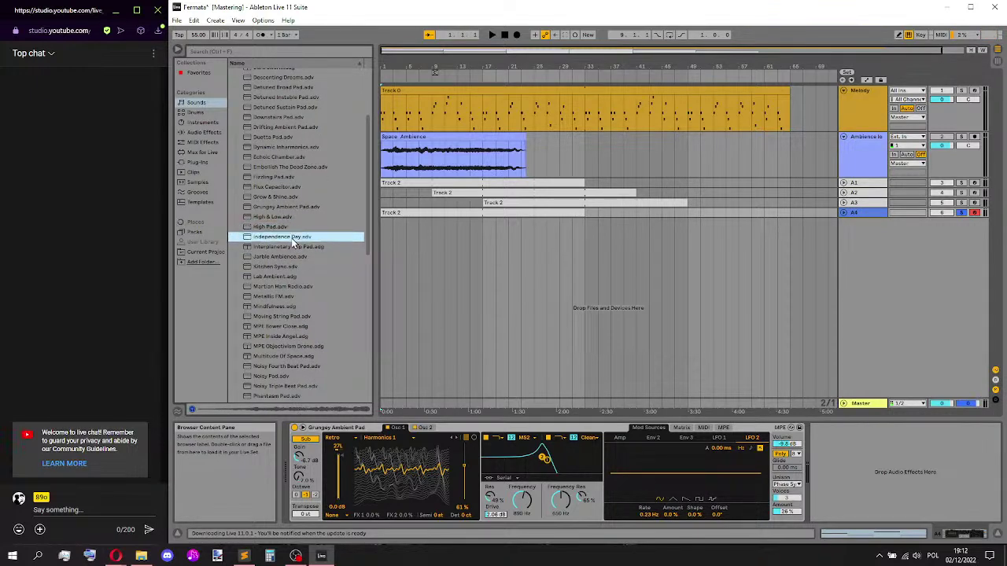
pyautogui.click(288, 246)
pyautogui.click(291, 258)
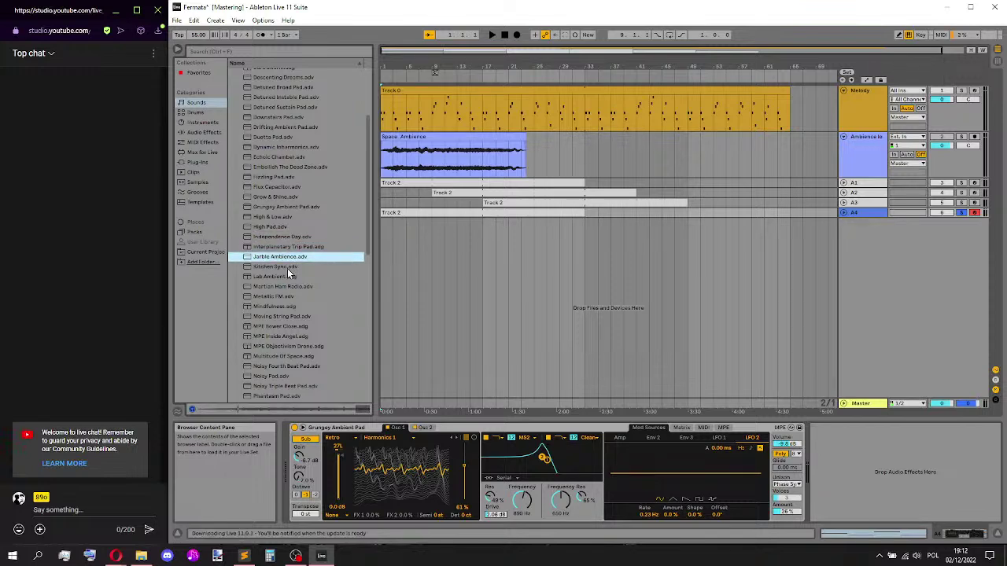
# - Audition the pad presets in order from Kitchen Sync to Mindfulness
pyautogui.scroll(-4, 288, 268)
pyautogui.click(286, 224)
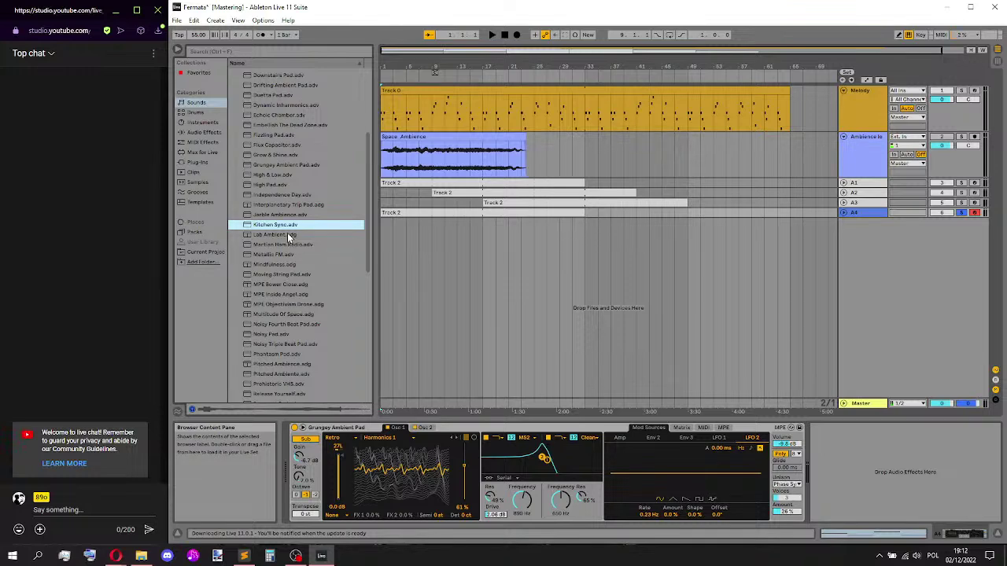
pyautogui.click(289, 235)
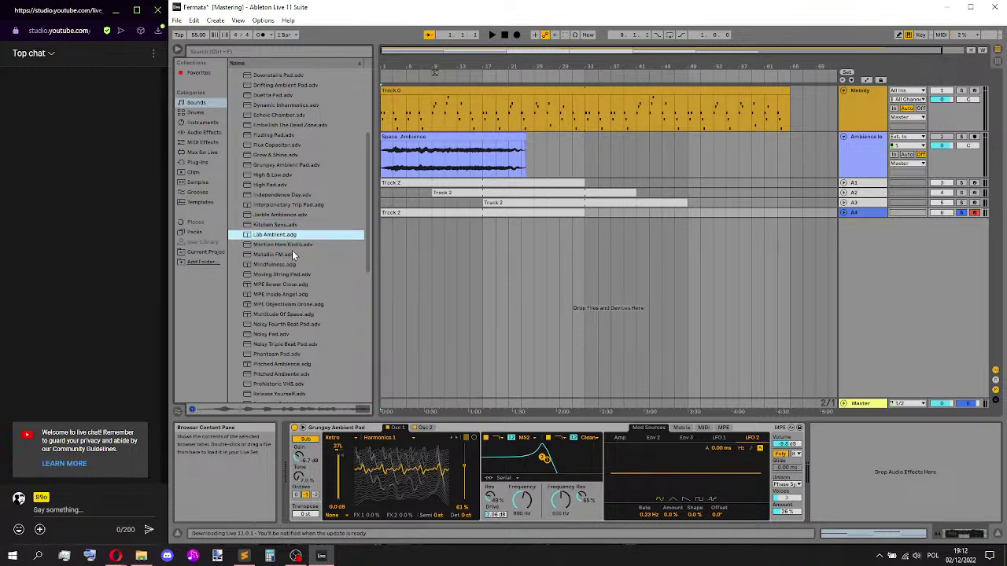
pyautogui.scroll(-2, 293, 249)
pyautogui.click(285, 199)
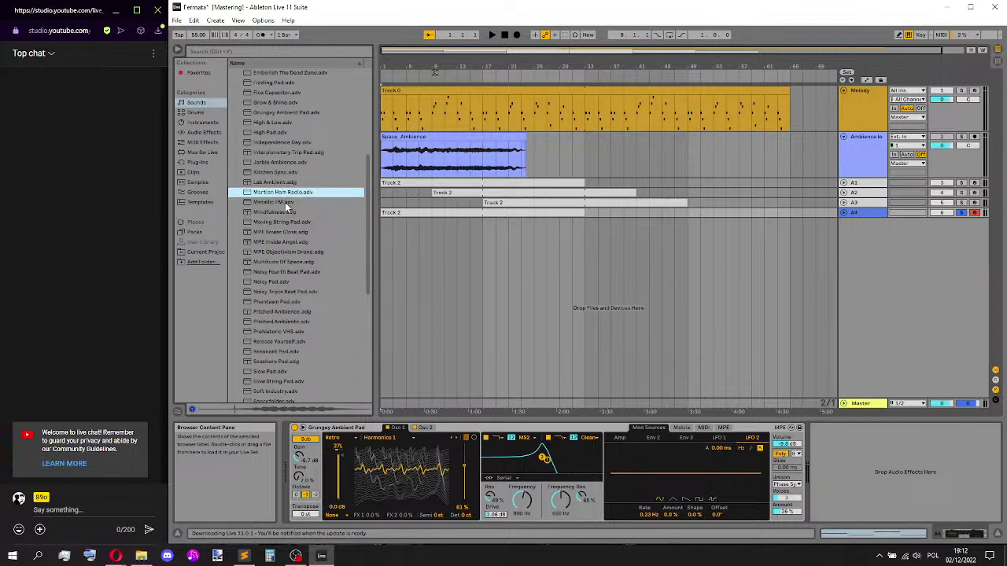
pyautogui.click(285, 202)
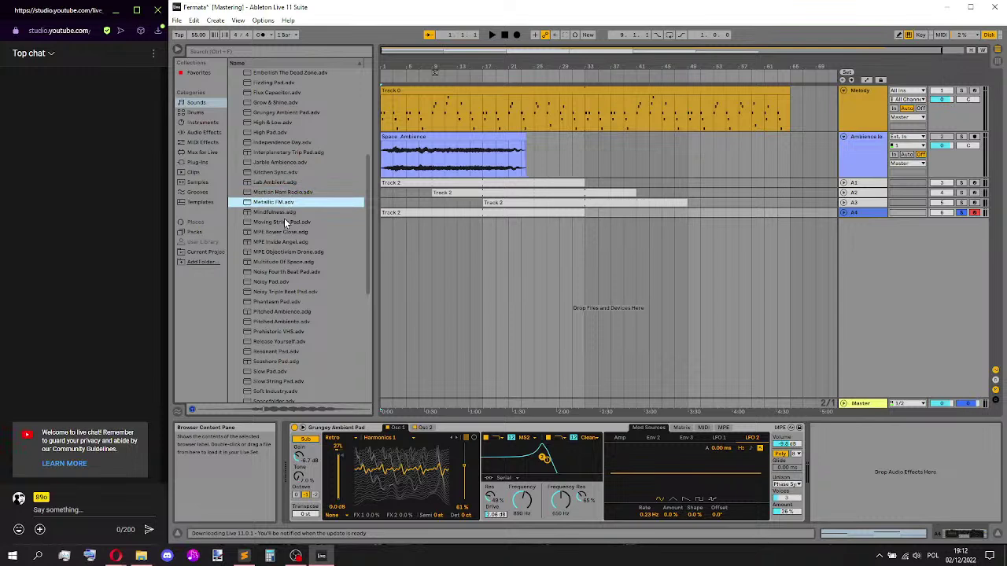
pyautogui.click(282, 215)
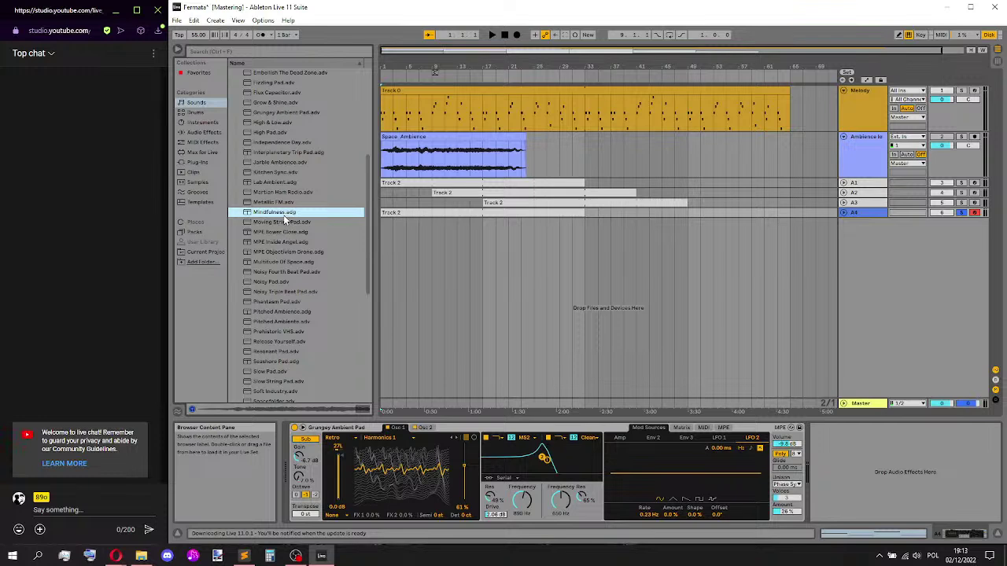
# - Load Mindfulness onto a new track, solo and enlarge it, copy the A4 clip onto it at bar 1, and play it
pyautogui.moveTo(827, 294); pyautogui.dragTo(902, 278)
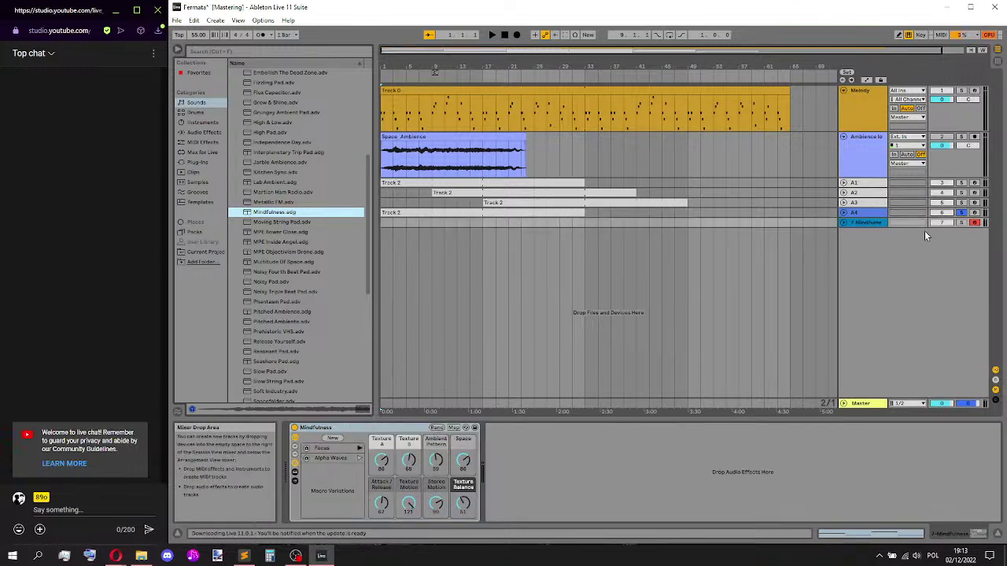
pyautogui.click(961, 223)
pyautogui.moveTo(864, 228); pyautogui.dragTo(863, 265)
pyautogui.moveTo(524, 215); pyautogui.dragTo(504, 259)
pyautogui.press('space')
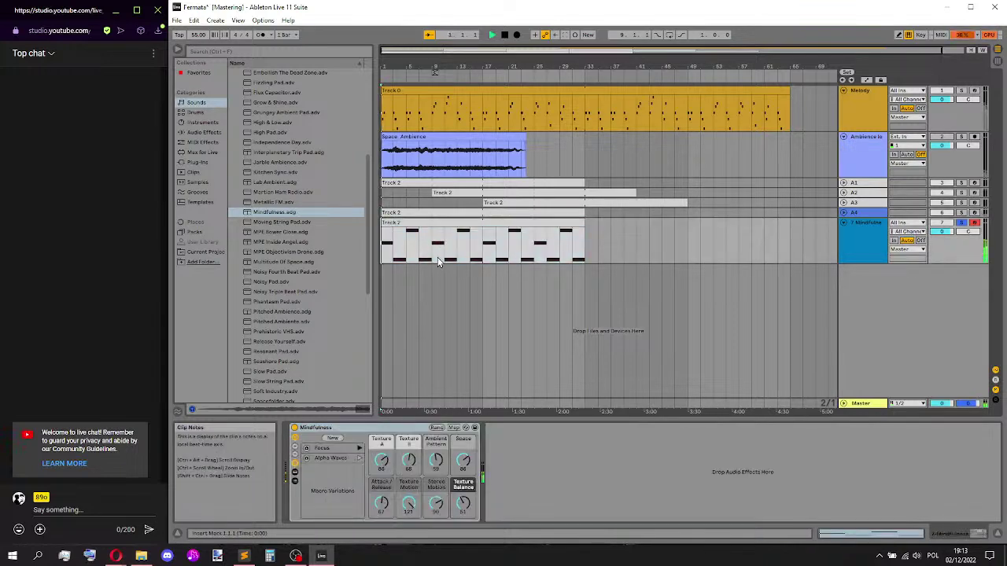
pyautogui.press('space')
# - Remove the macro mappings from the attack and release of the Operator envelope inside the Mindfulness rack
pyautogui.click(870, 242)
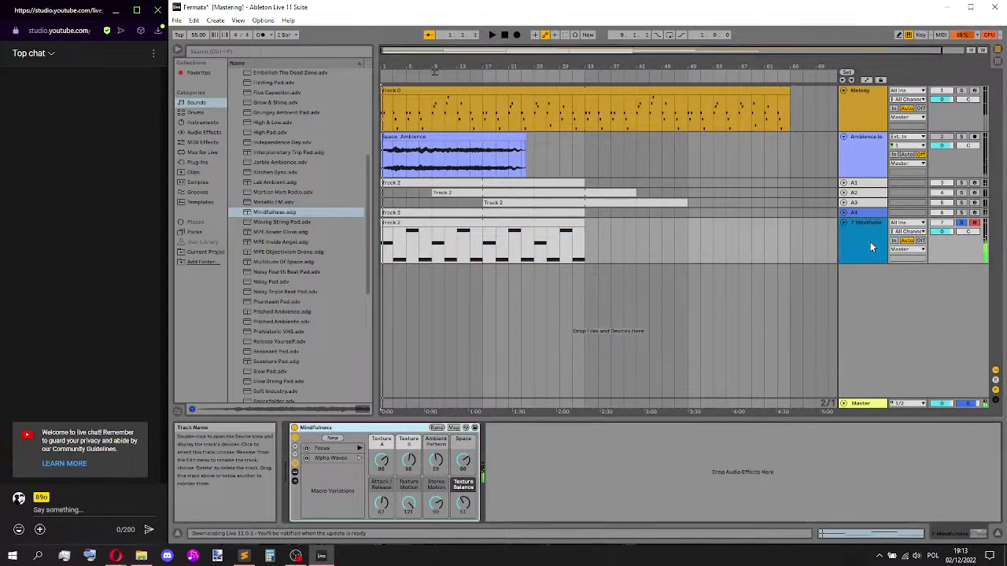
pyautogui.click(454, 428)
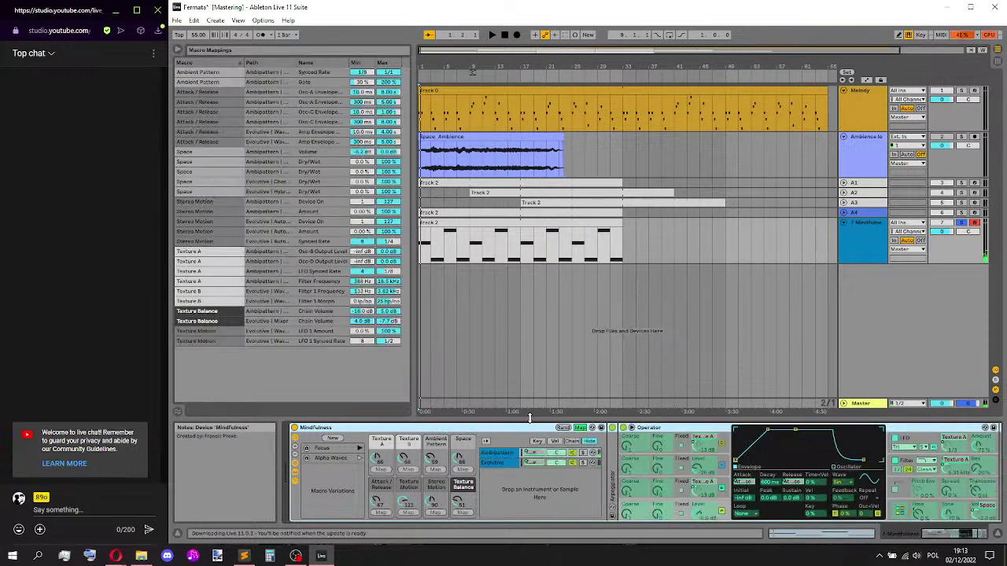
pyautogui.click(579, 428)
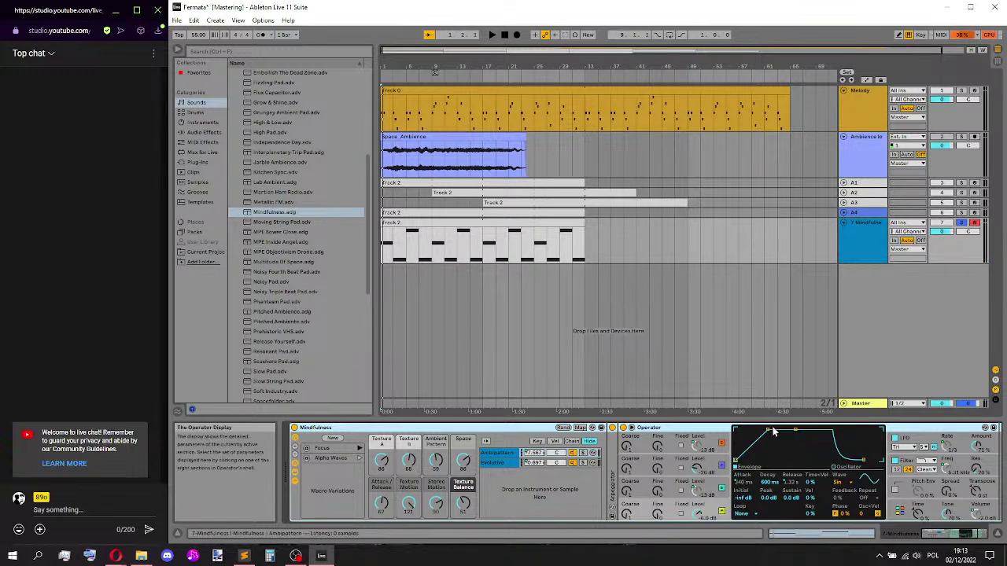
pyautogui.rightClick(740, 482)
pyautogui.press('Escape')
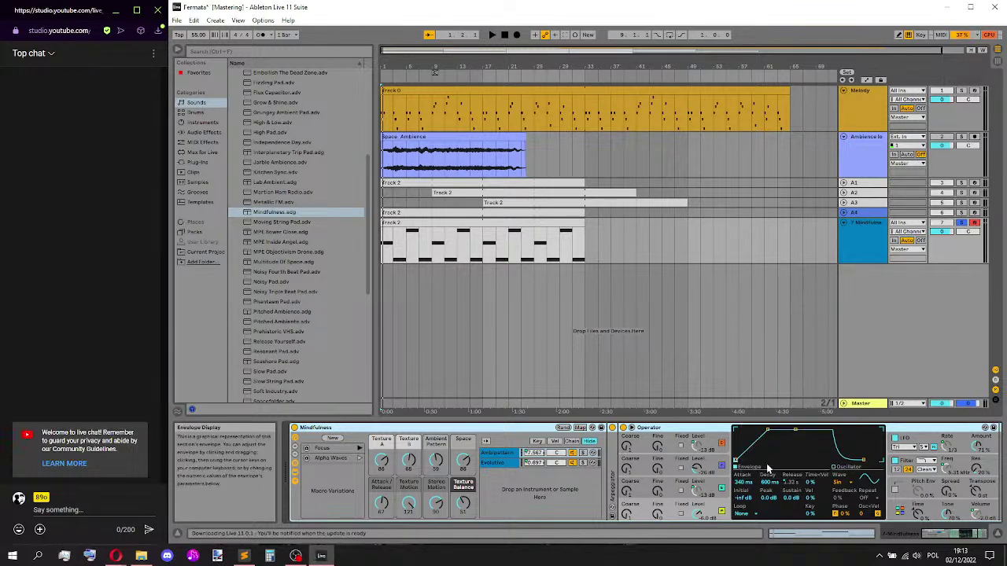
pyautogui.rightClick(791, 481)
pyautogui.press('Escape')
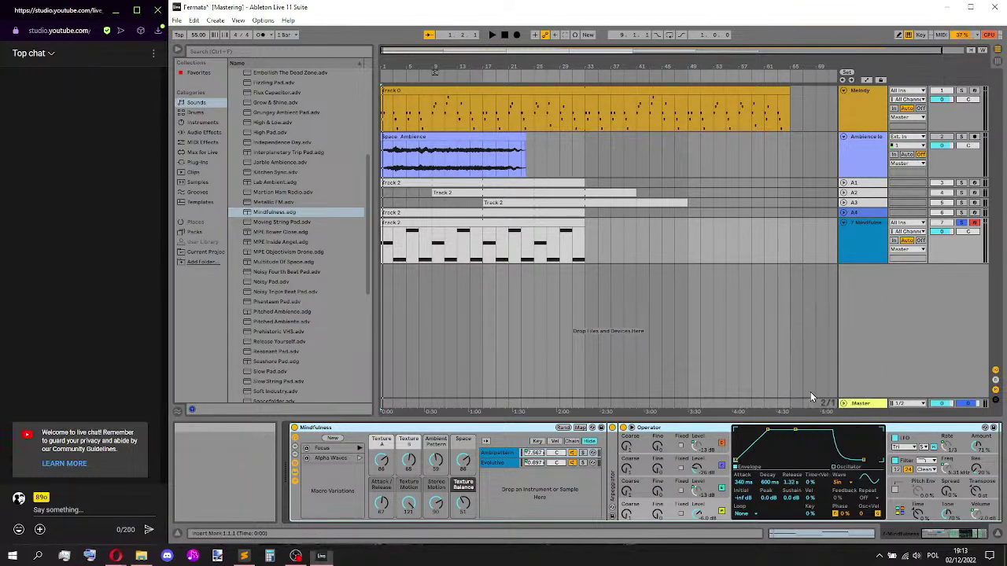
# - Set the Operator envelope's attack to 1.00 s and release to 3.00 s, then fold the Mindfulness track and rename it A5
pyautogui.click(747, 485)
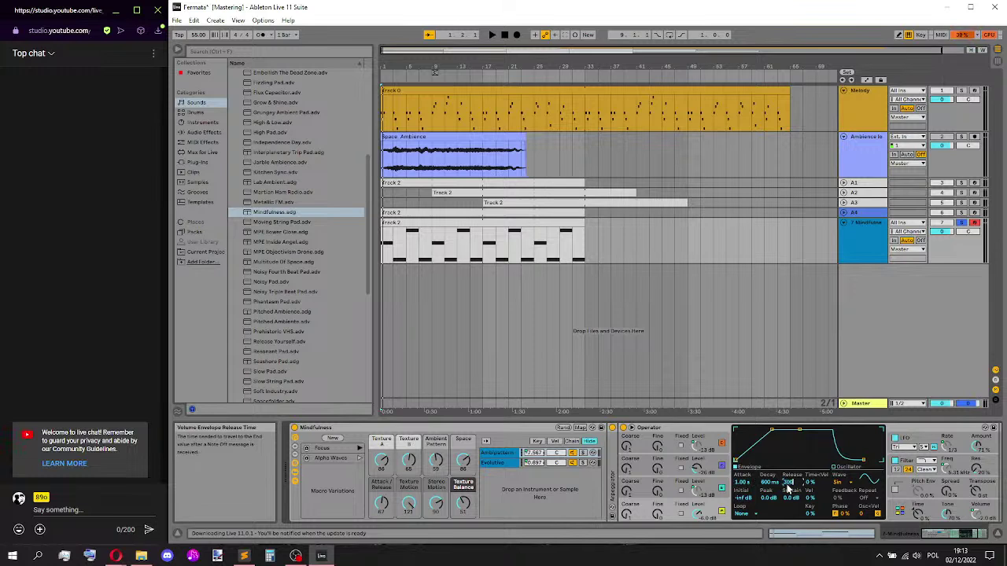
pyautogui.press('space')
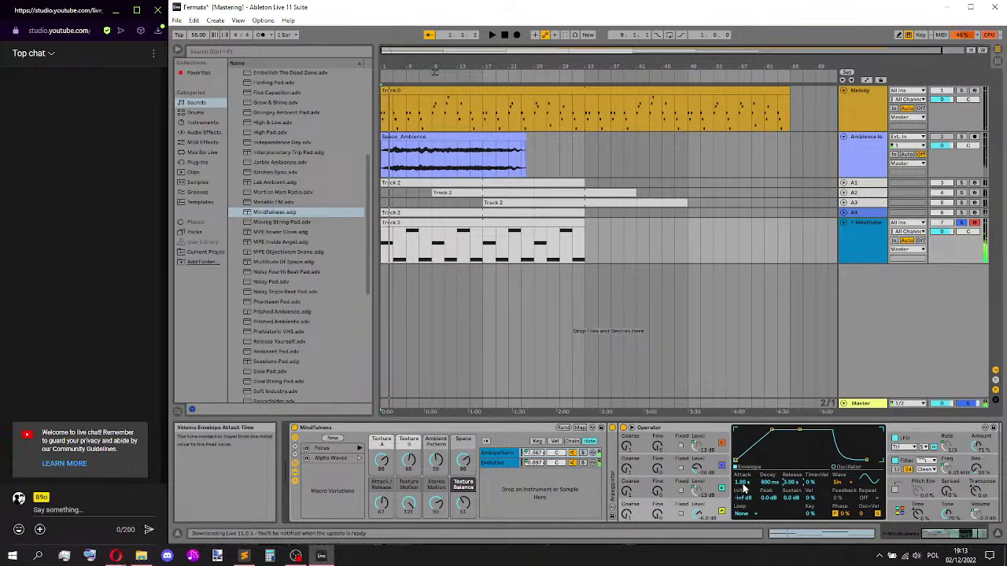
pyautogui.click(855, 223)
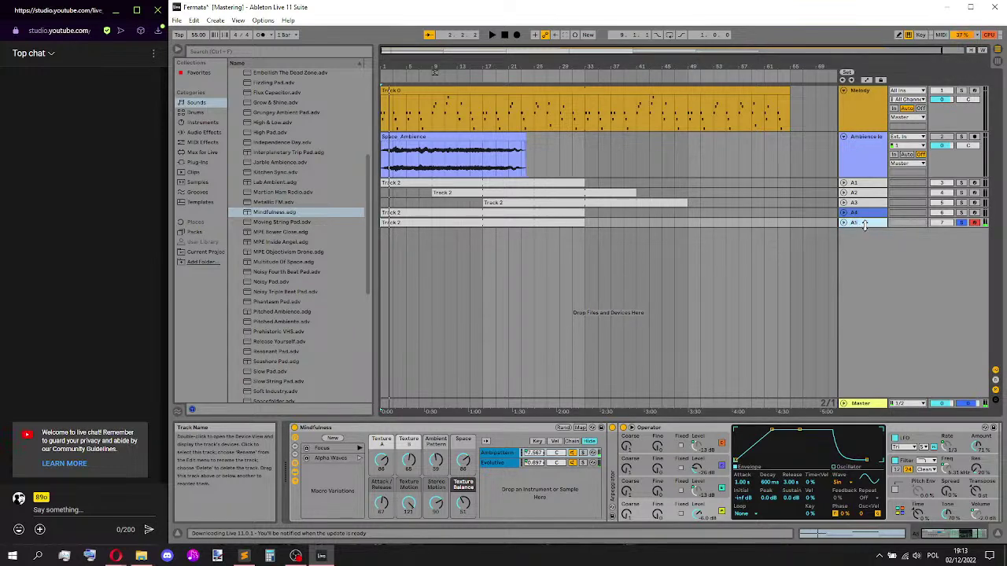
# - Audition the pad presets in order from Moving String Pad to MPE Objectivism Drone
pyautogui.click(300, 223)
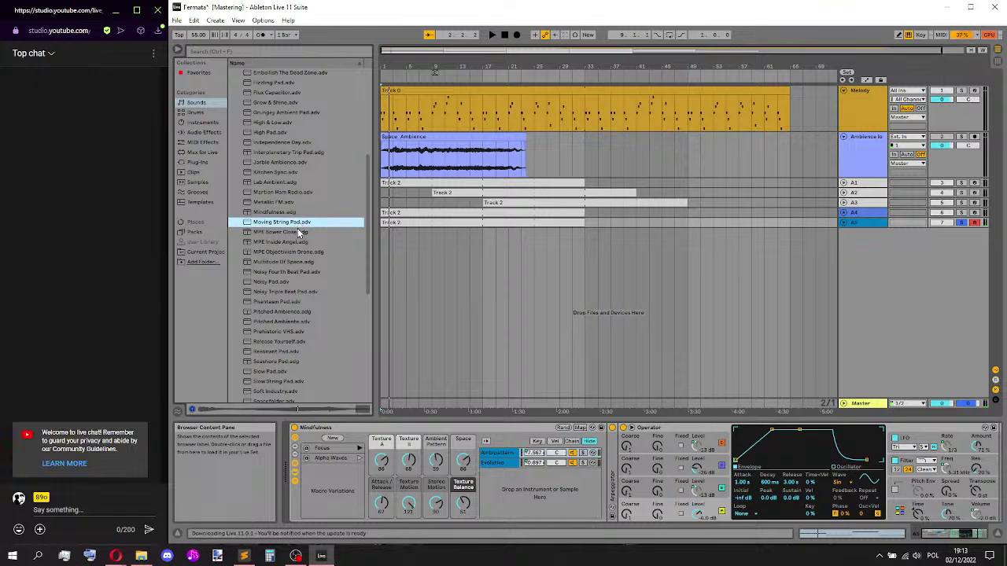
pyautogui.click(302, 233)
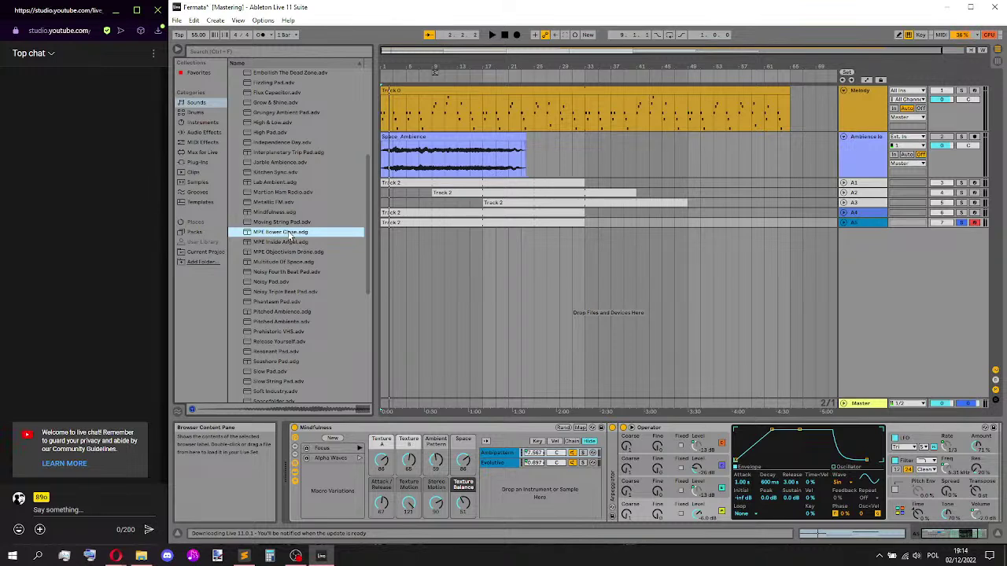
pyautogui.click(292, 243)
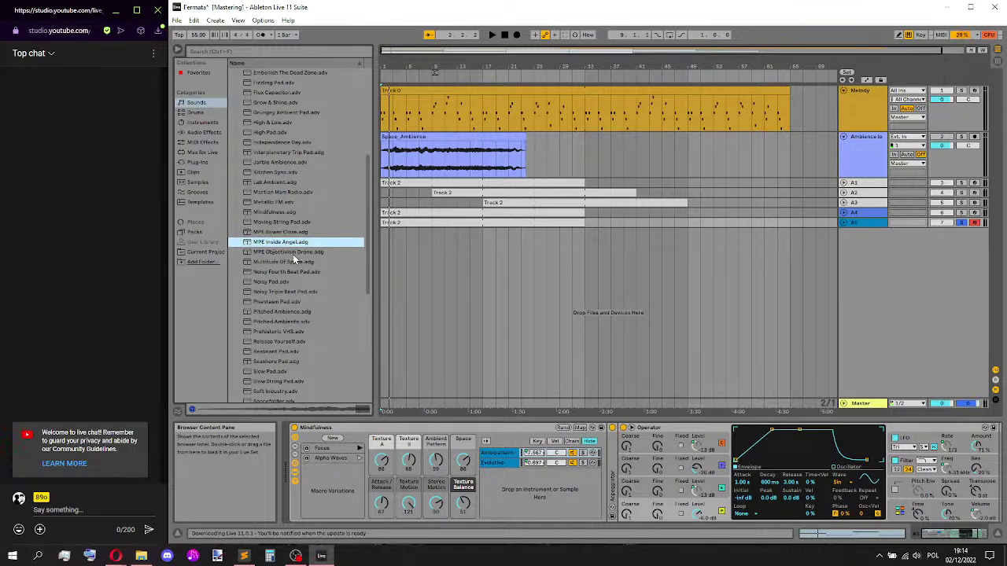
pyautogui.scroll(-2, 293, 254)
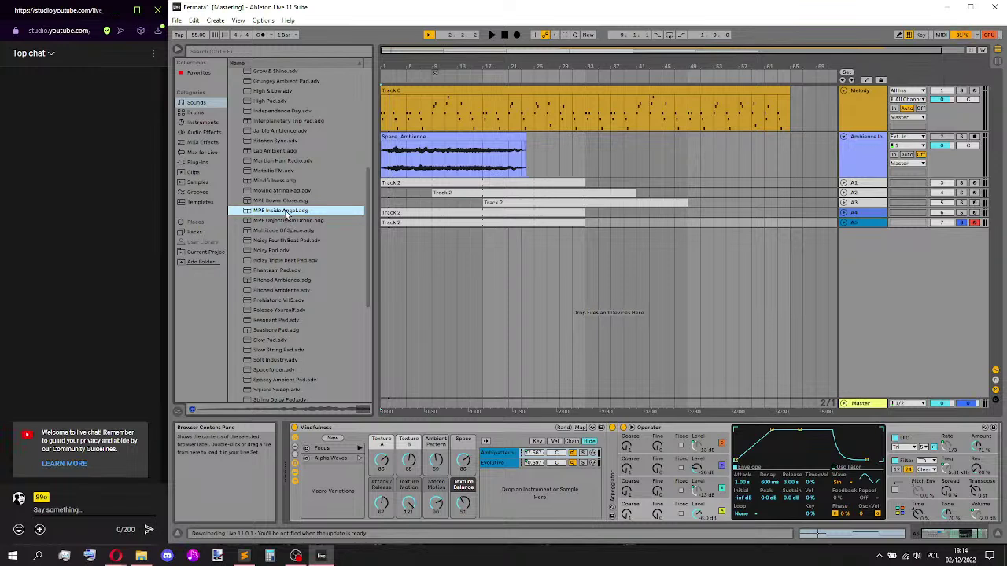
pyautogui.click(290, 224)
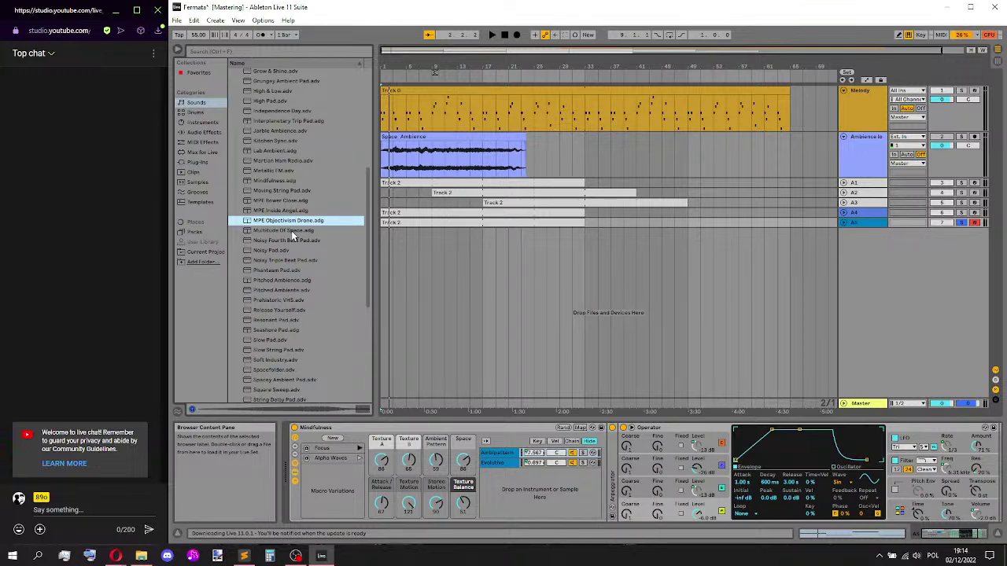
# - Paste the Melody track's Large Dark Space reverb onto the Master track and save the set
pyautogui.click(856, 113)
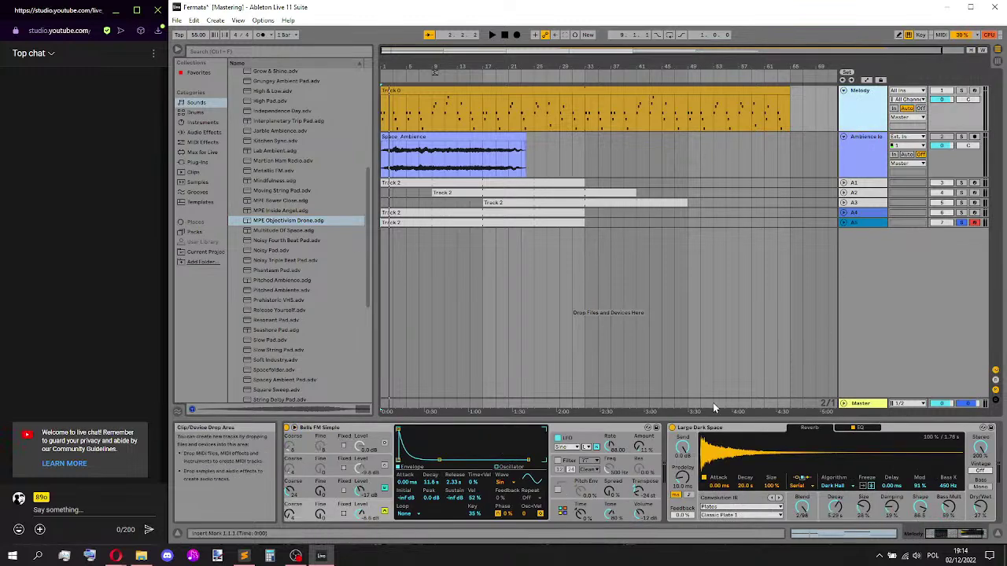
pyautogui.click(862, 404)
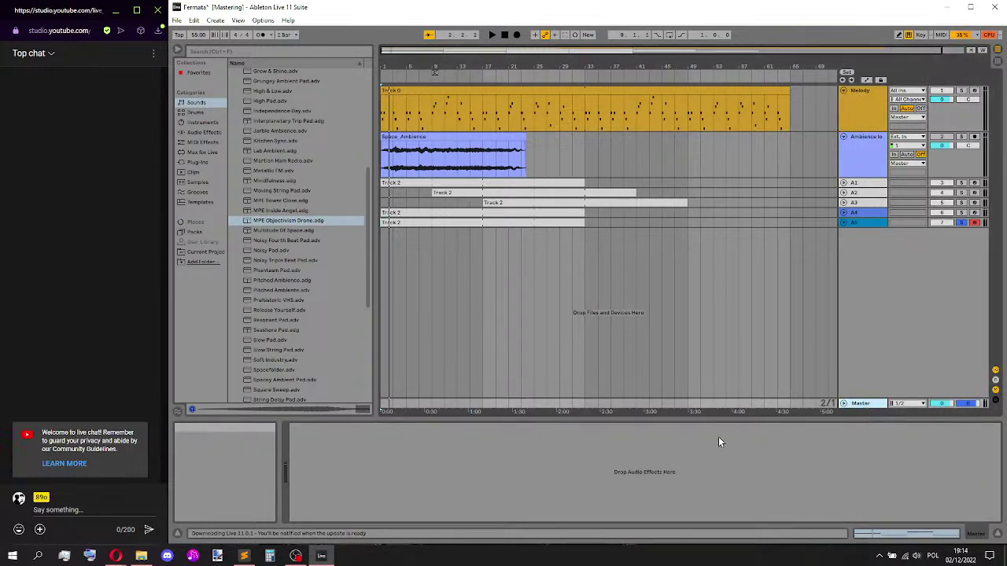
pyautogui.click(866, 405)
pyautogui.hotkey('ctrl', 'v')
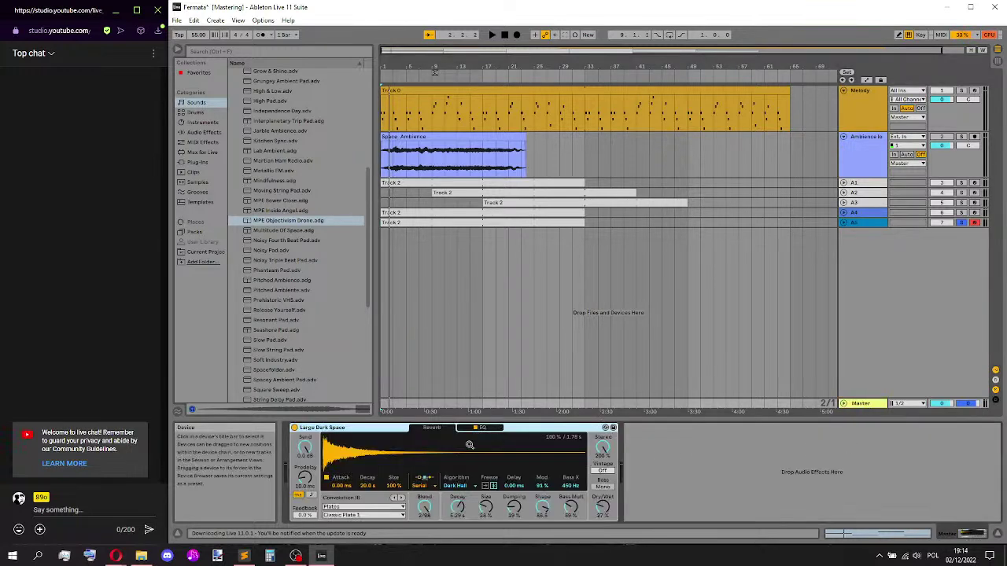
pyautogui.hotkey('ctrl', 's')
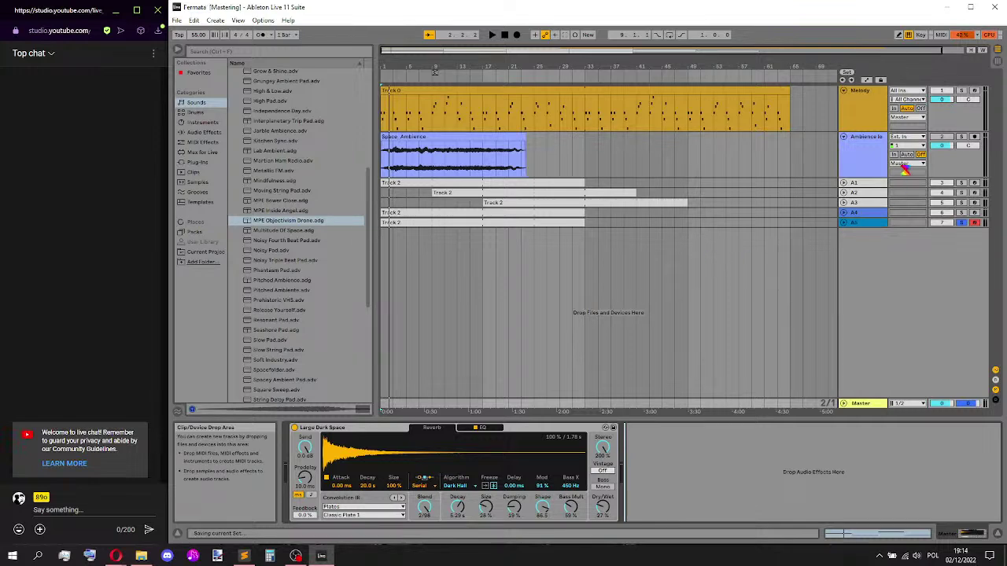
# - Check track A1's devices and delete the Ethereal Canyon reverb from track A2's device chain
pyautogui.click(870, 186)
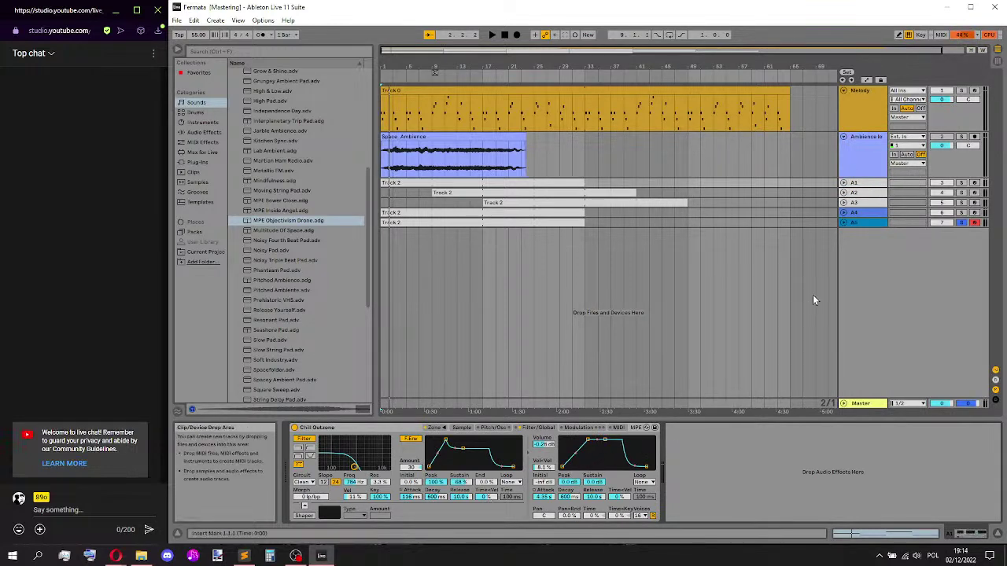
pyautogui.click(864, 195)
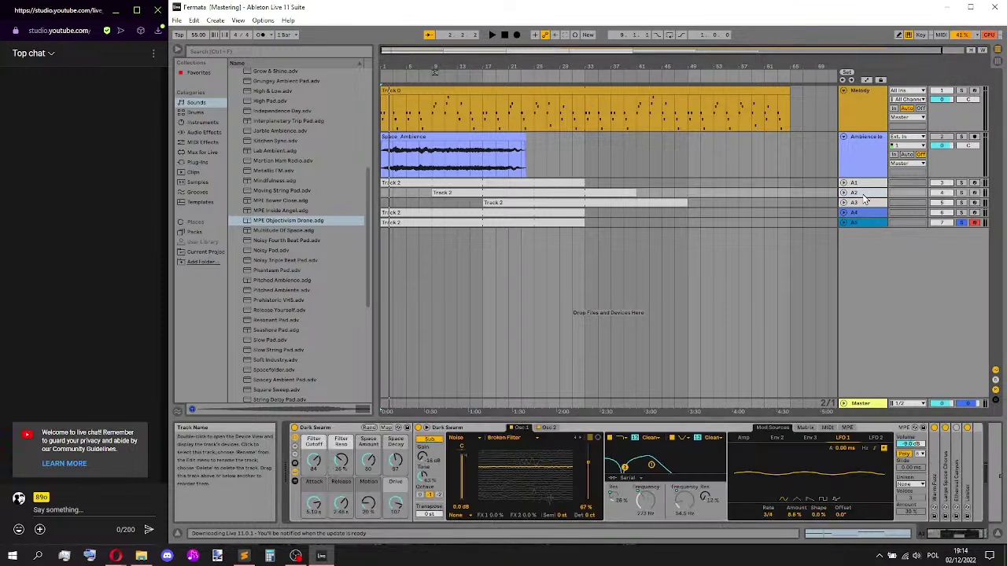
pyautogui.press('Delete')
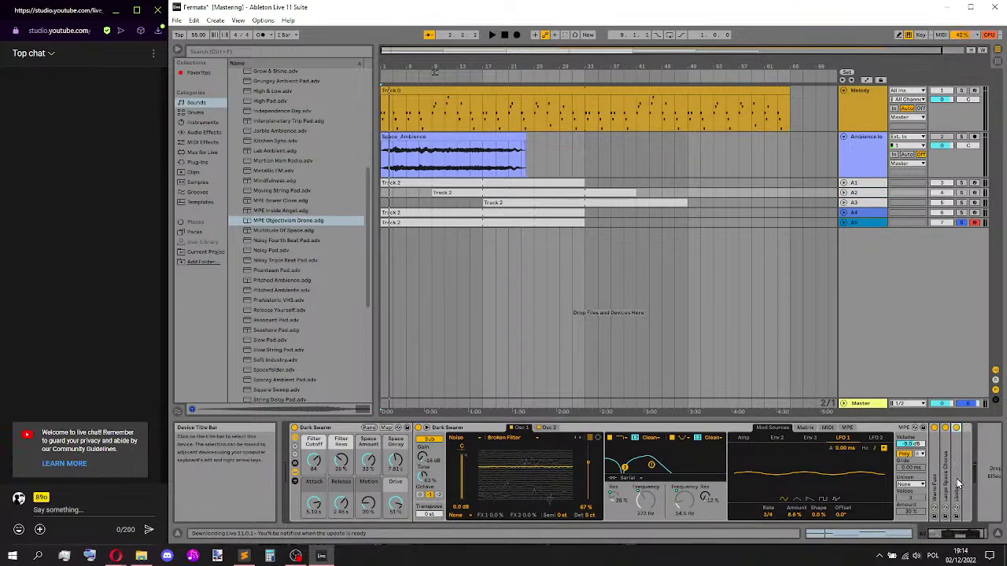
# - Check the devices on tracks A3 and A4 and delete the Hybrid Reverb from track A5's Mindfulness rack
pyautogui.click(862, 202)
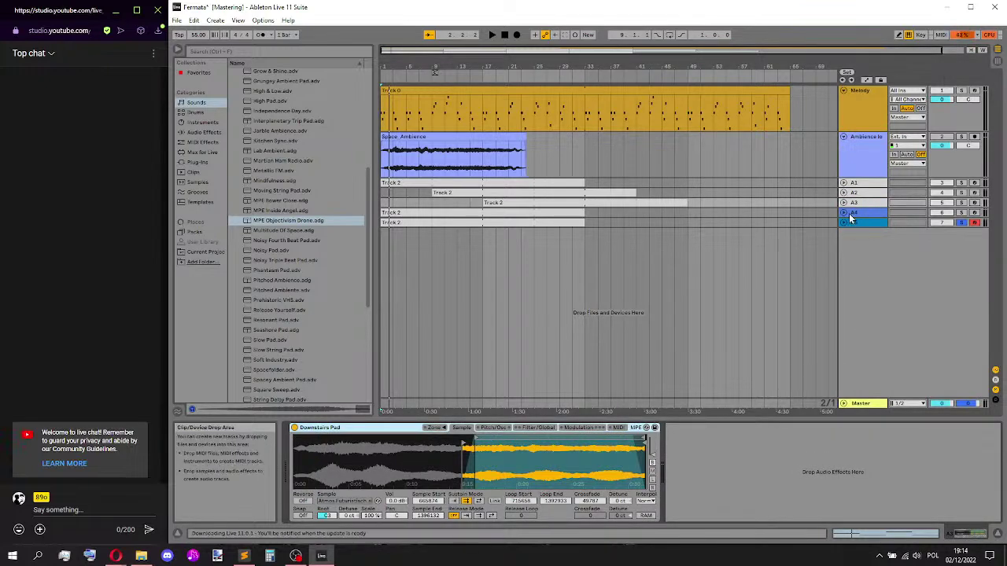
pyautogui.click(868, 213)
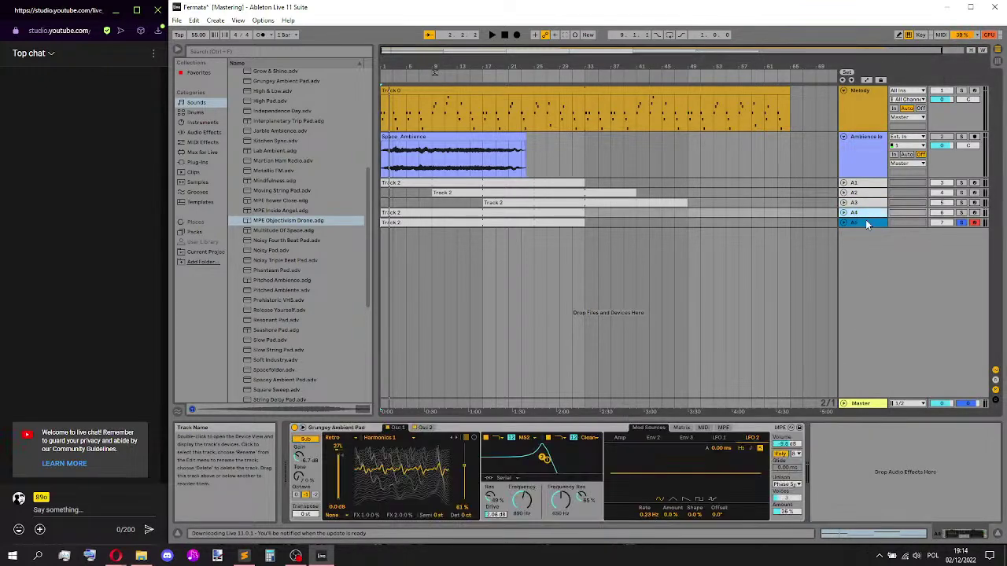
pyautogui.click(866, 222)
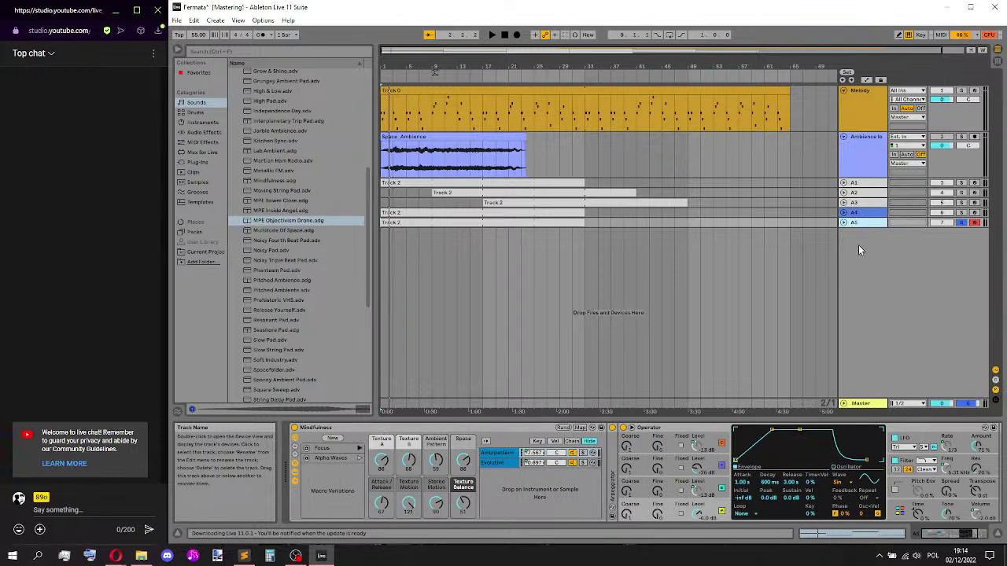
pyautogui.click(961, 535)
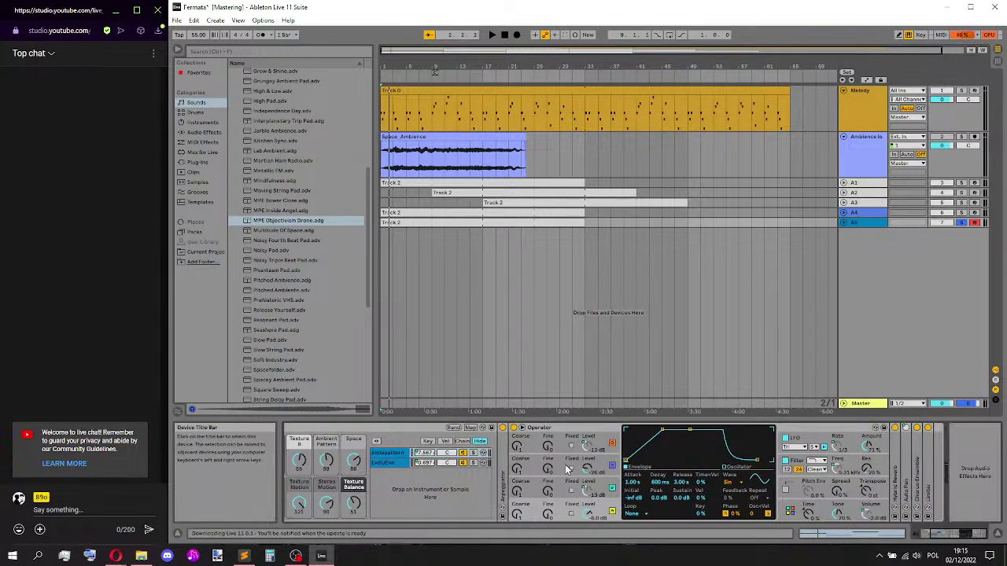
pyautogui.click(897, 477)
pyautogui.press('Delete')
pyautogui.click(944, 541)
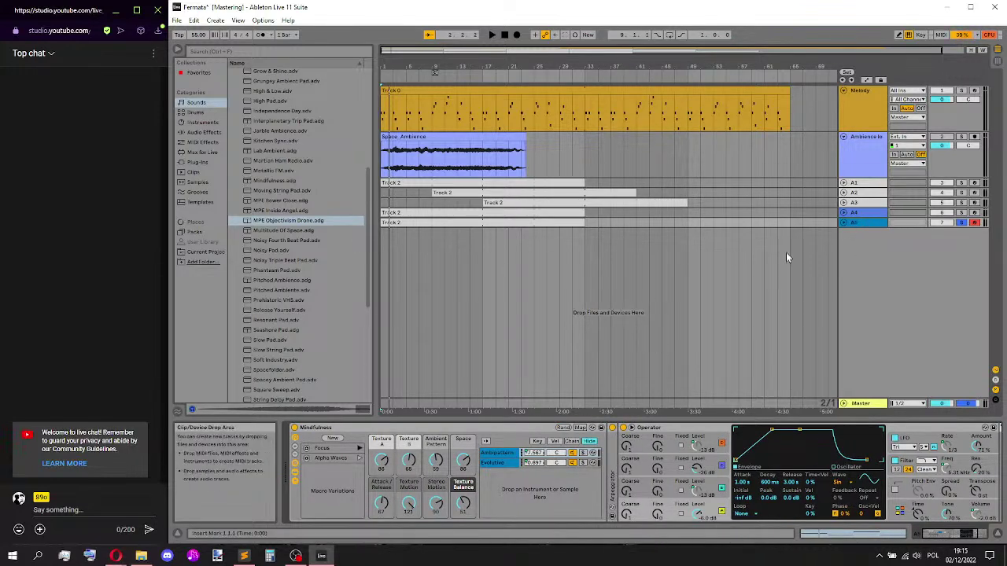
# - Recolor tracks A4 and A5 light gray to match the other ambience tracks
pyautogui.click(858, 214)
pyautogui.rightClick(860, 214)
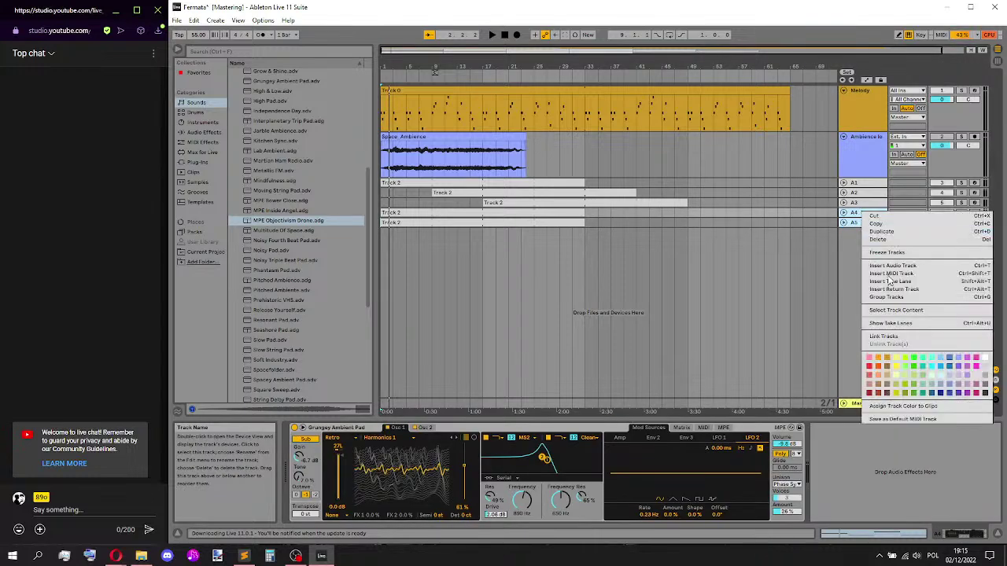
pyautogui.click(988, 370)
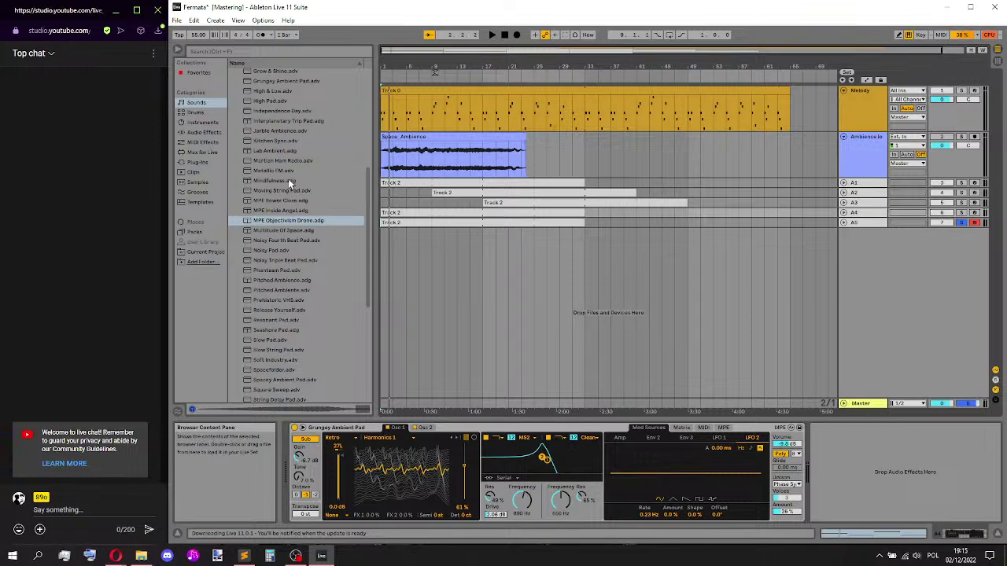
pyautogui.click(865, 222)
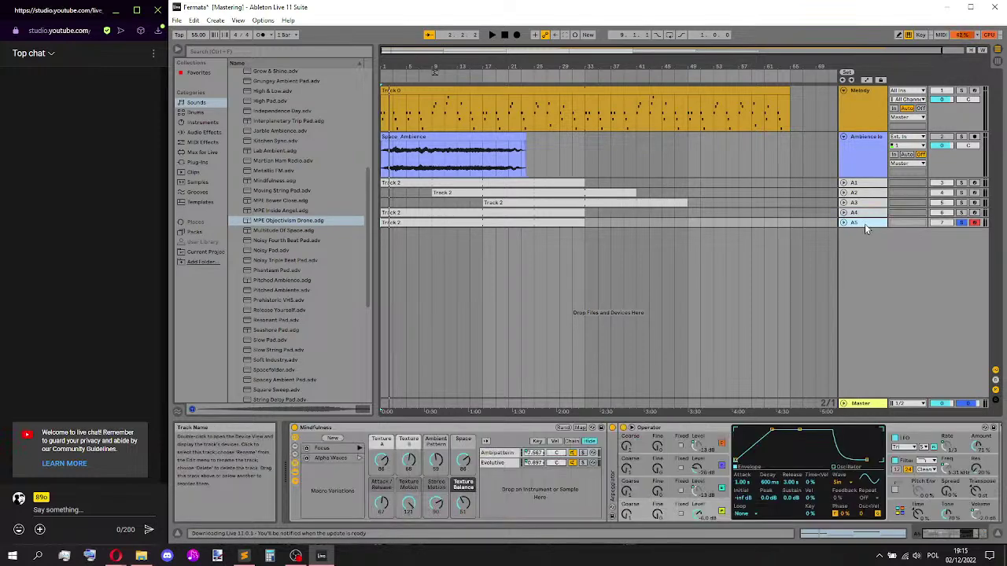
# - Audition the Moving String and MPE presets, and add MPE Bower Close and MPE Inside Angel as new MIDI tracks
pyautogui.click(284, 190)
pyautogui.click(290, 201)
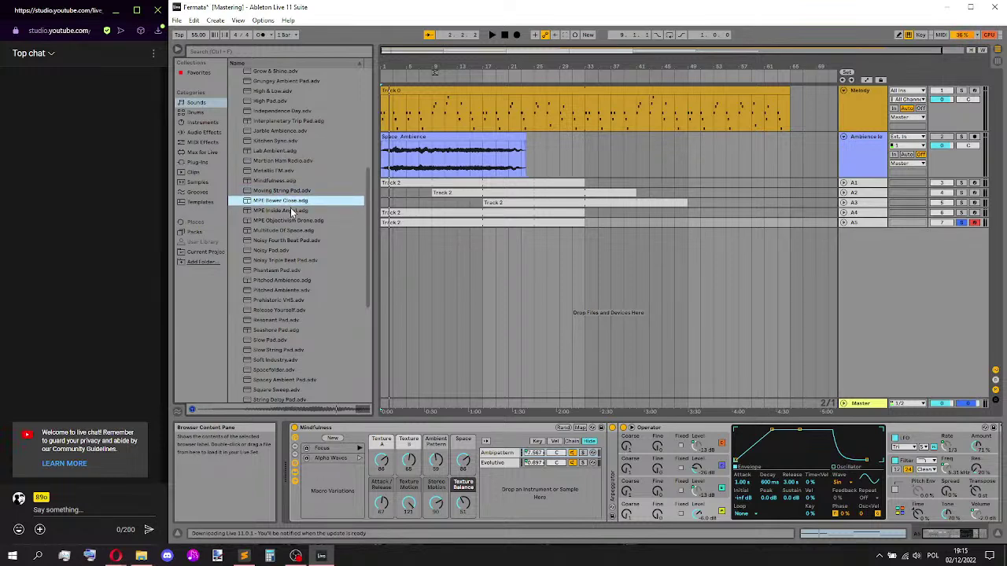
pyautogui.click(290, 210)
pyautogui.click(296, 203)
pyautogui.moveTo(287, 206)
pyautogui.mouseDown()
pyautogui.moveTo(891, 289)
pyautogui.moveTo(940, 286)
pyautogui.moveTo(804, 291)
pyautogui.moveTo(441, 246)
pyautogui.moveTo(335, 206)
pyautogui.moveTo(316, 213)
pyautogui.mouseUp()
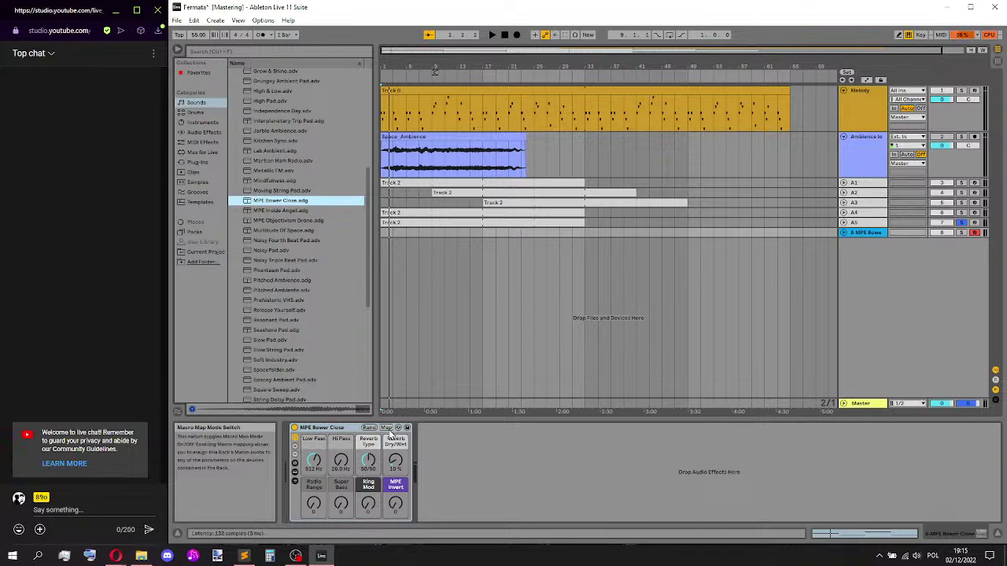
pyautogui.click(291, 211)
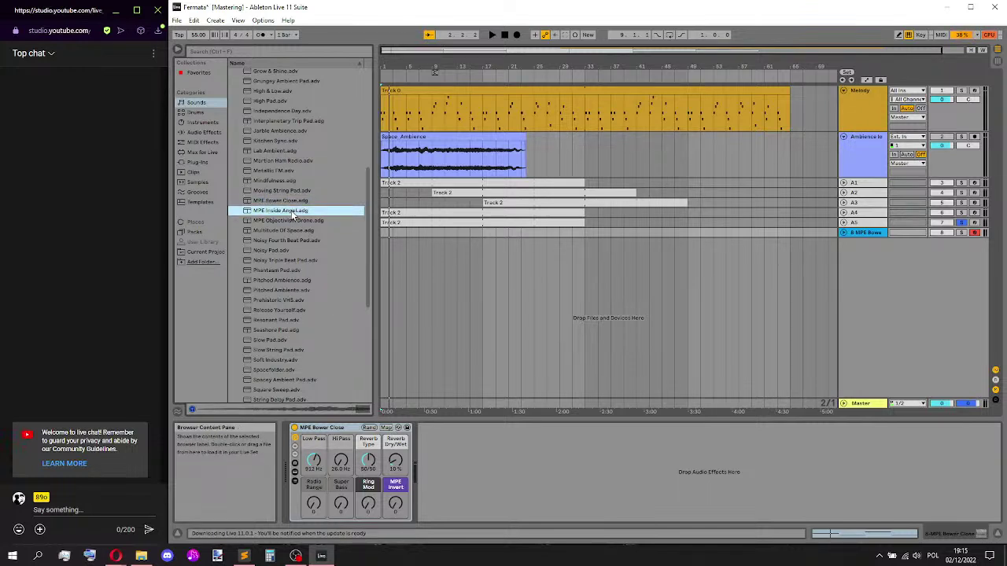
pyautogui.moveTo(291, 211); pyautogui.dragTo(491, 295)
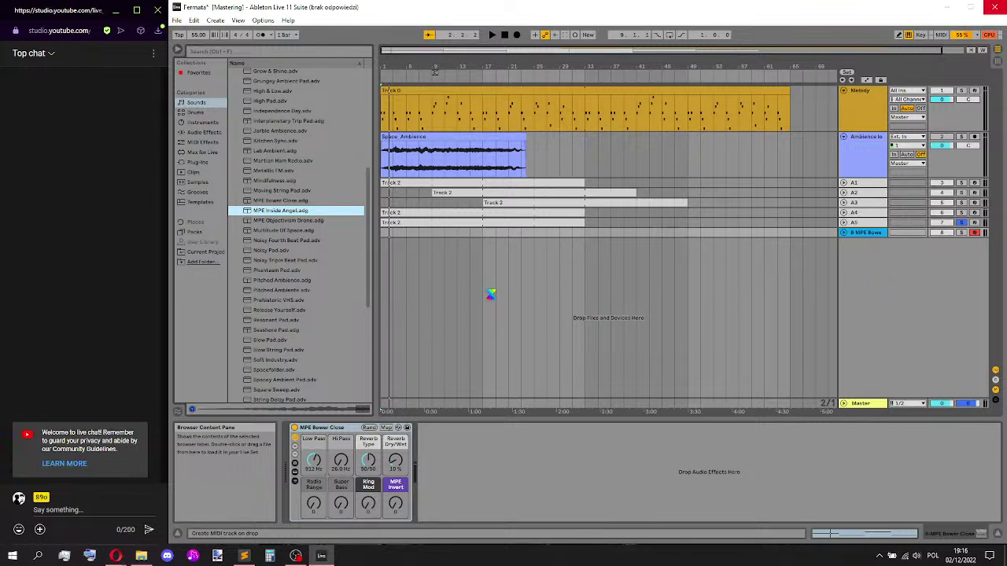
# - Send the message "Bruv y nobody here ;(" in the YouTube live chat
pyautogui.click(66, 508)
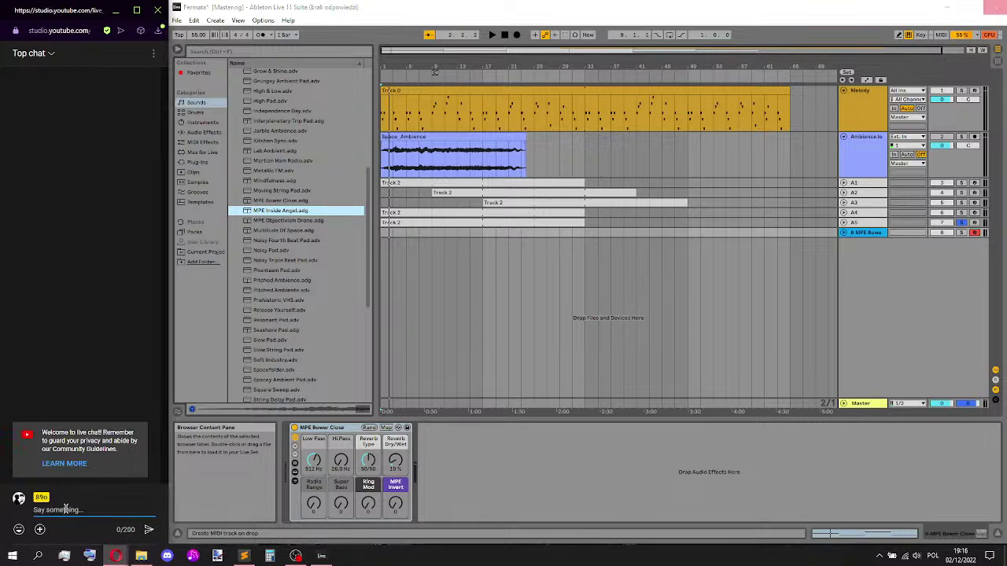
pyautogui.write('Bruv y ')
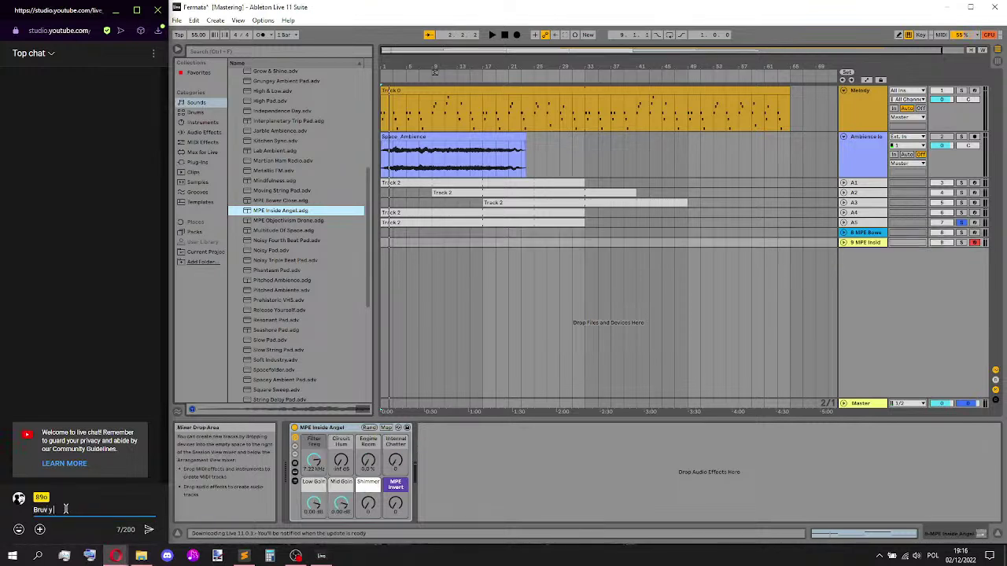
pyautogui.write('nobody here ')
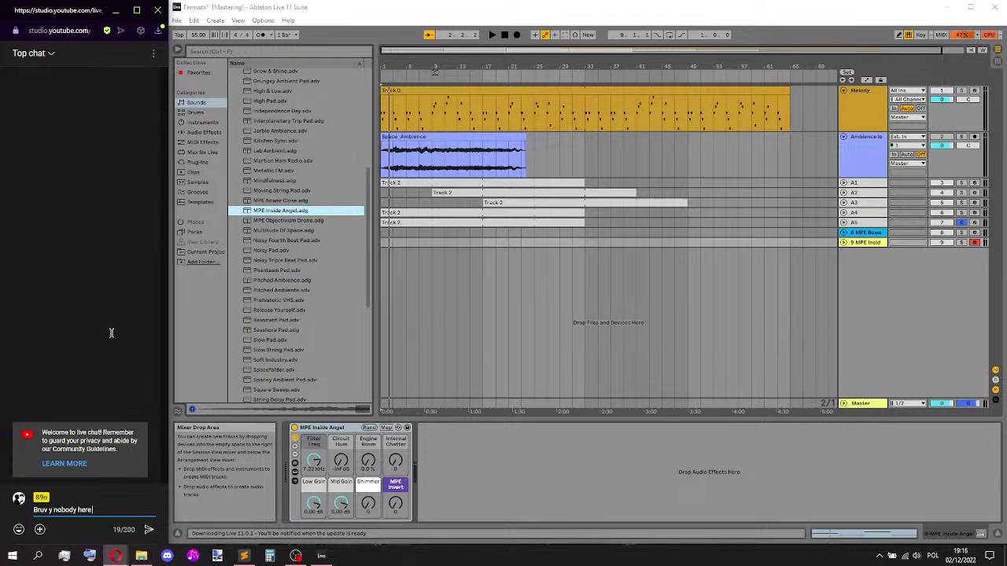
pyautogui.write(':(')
pyautogui.press('Return')
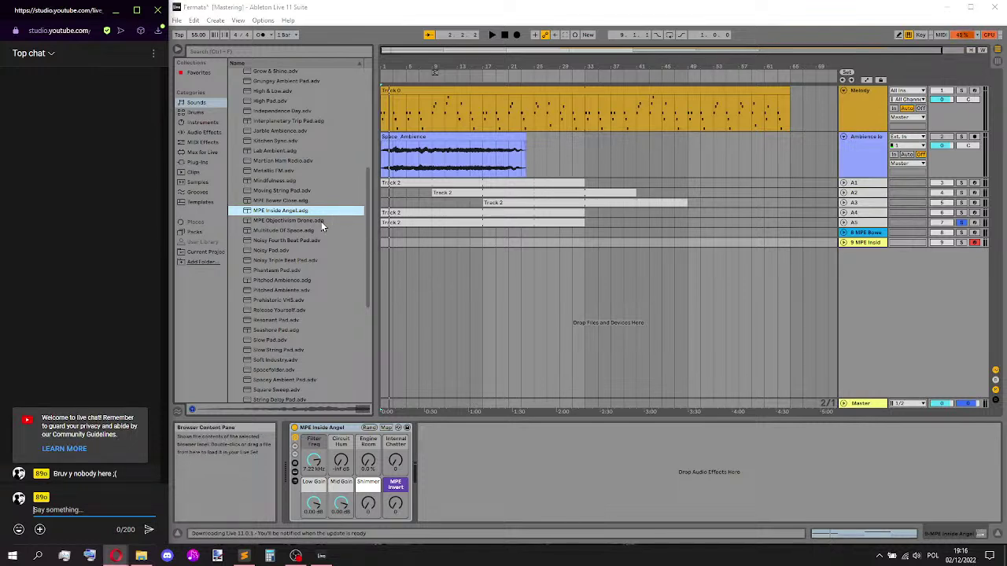
# - Add MPE Objectivism Drone as a new track, and audition the presets from Multitude Of Space onward to add Pitched Ambience.adg as another
pyautogui.click(302, 222)
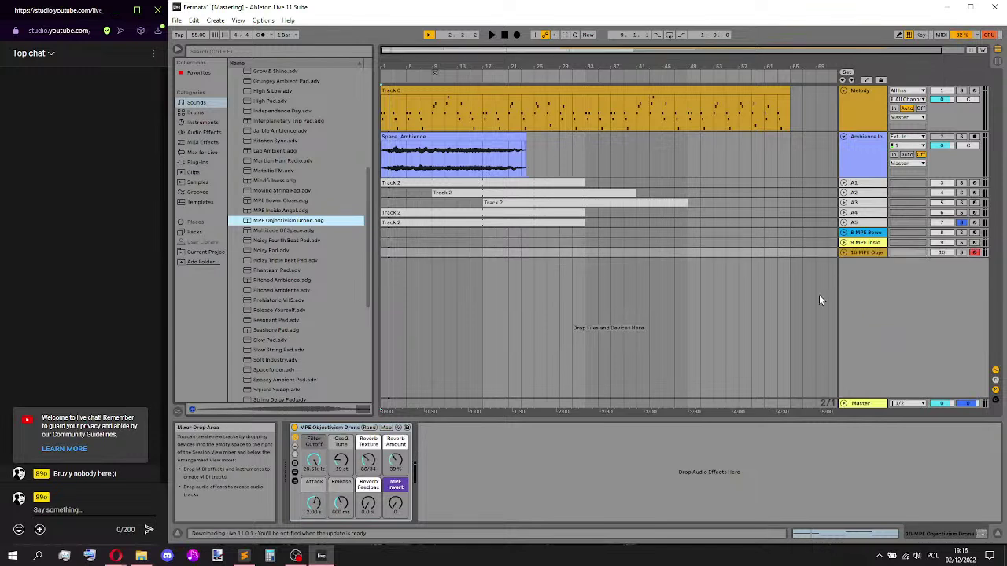
pyautogui.click(306, 233)
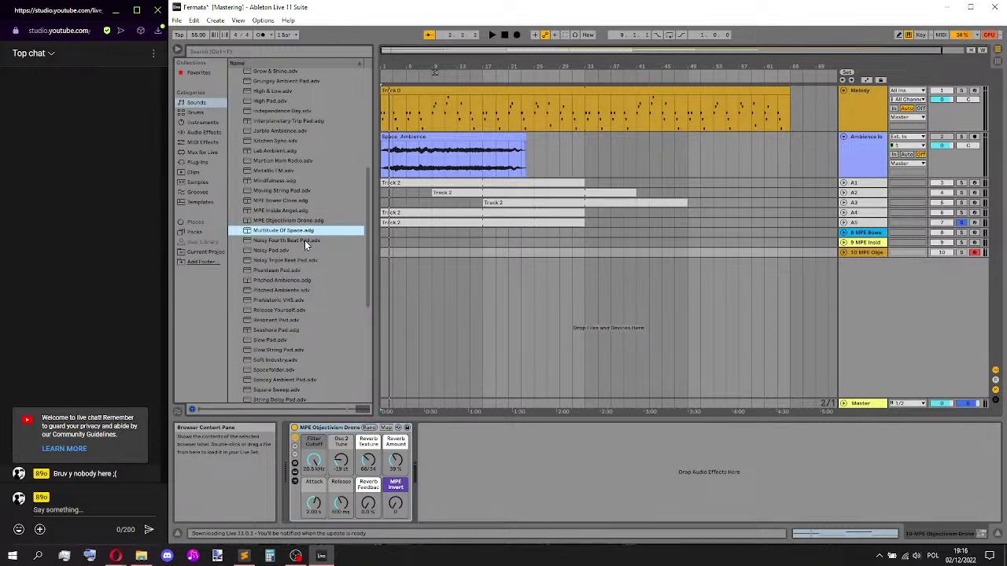
pyautogui.click(305, 241)
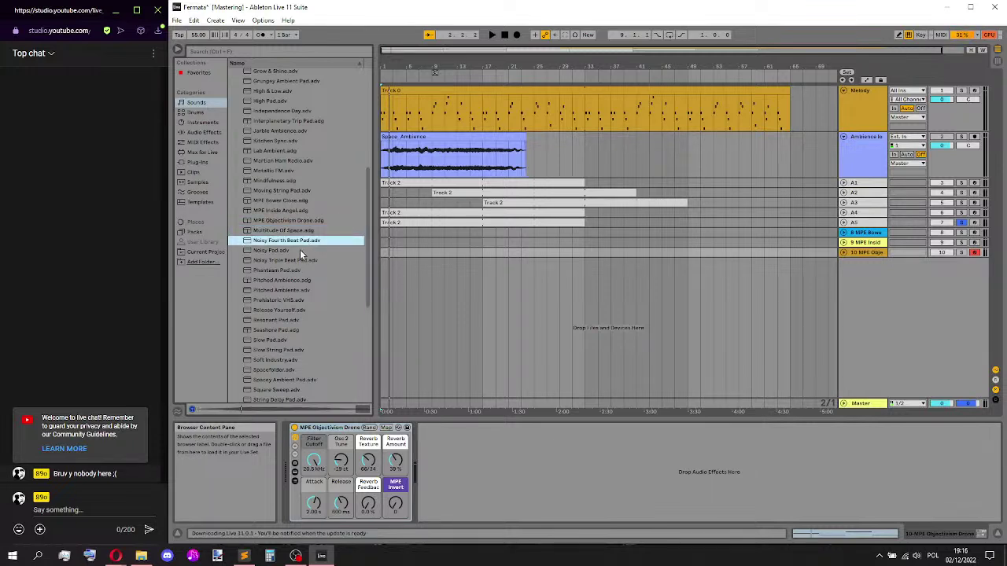
pyautogui.click(300, 249)
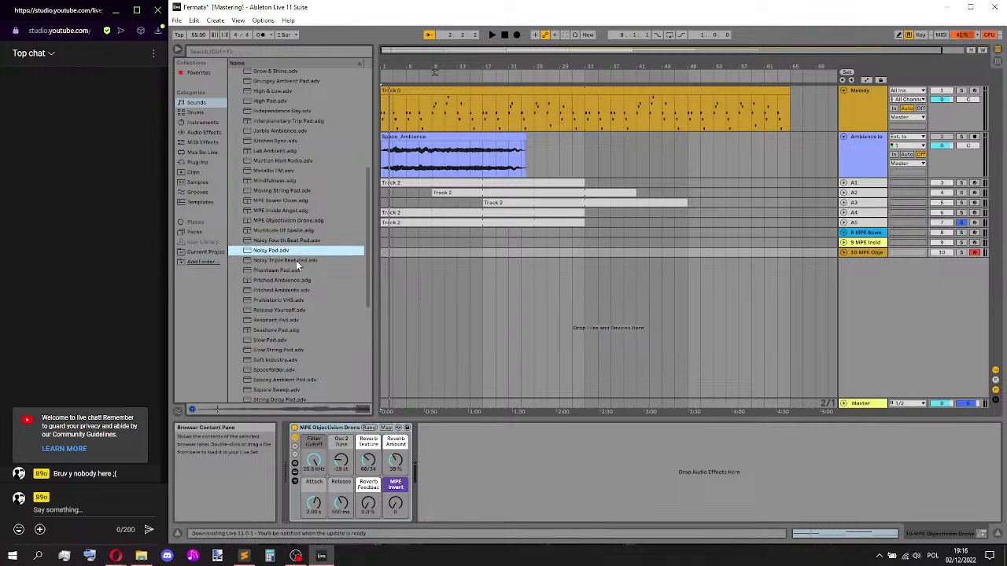
pyautogui.click(297, 262)
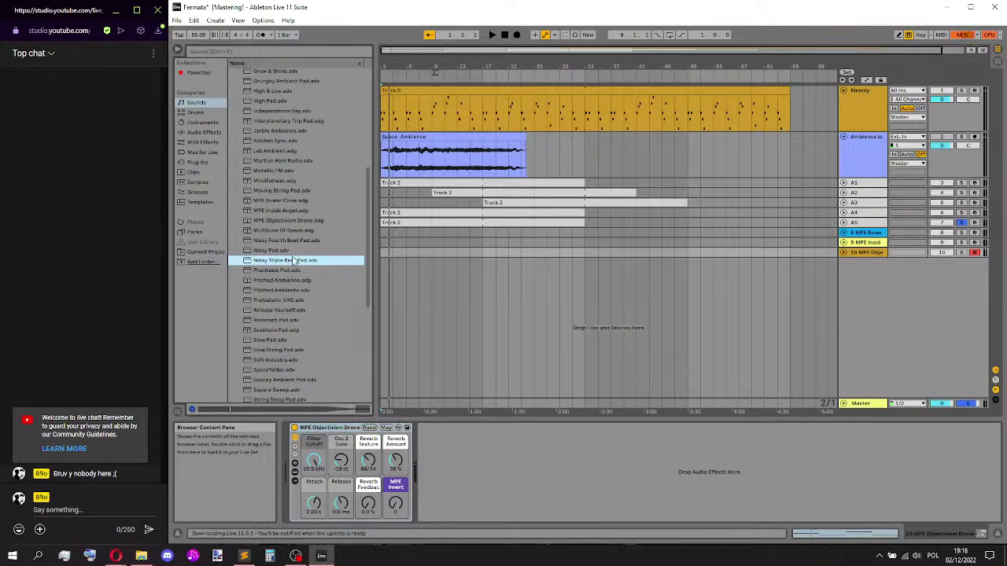
pyautogui.click(296, 268)
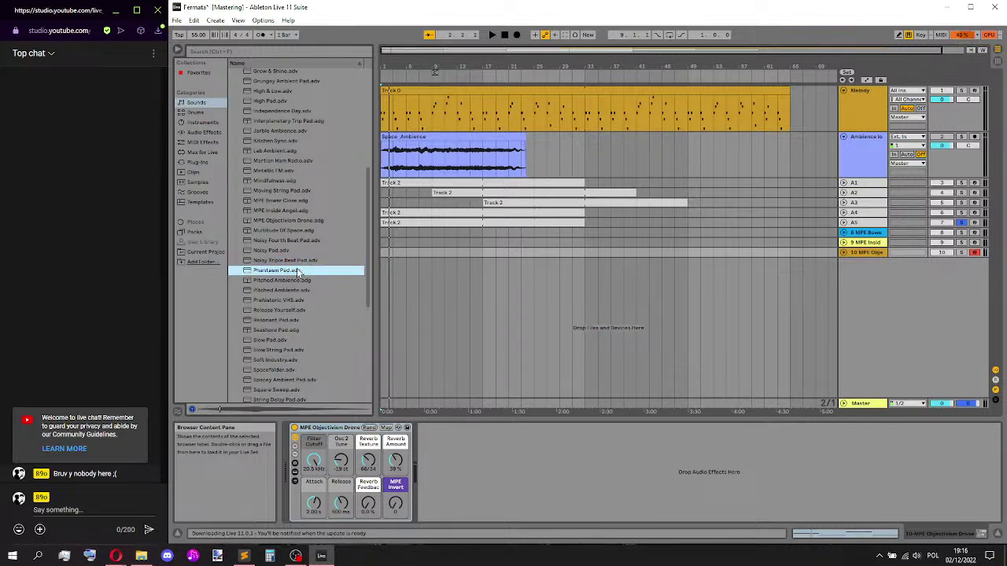
pyautogui.click(300, 280)
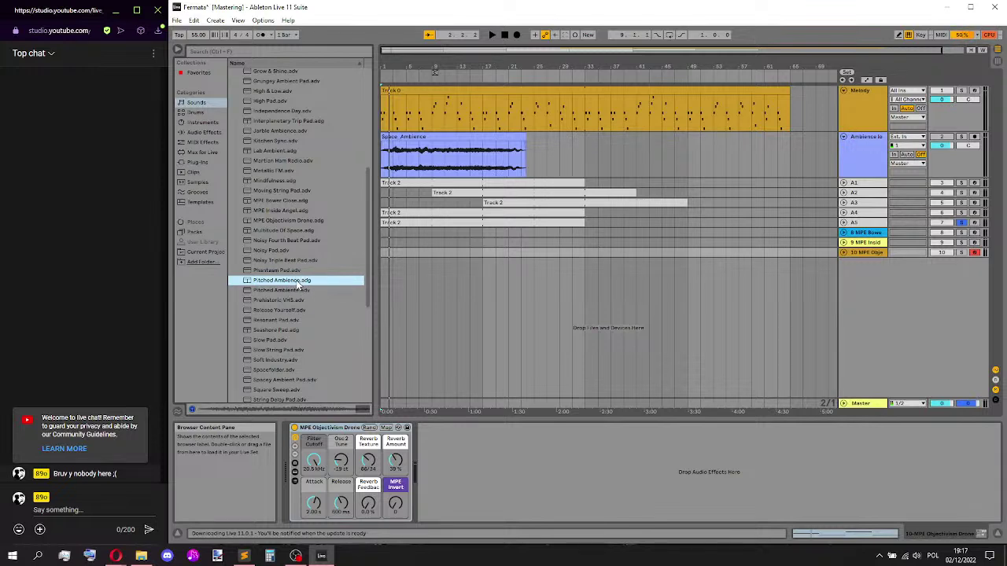
pyautogui.click(289, 291)
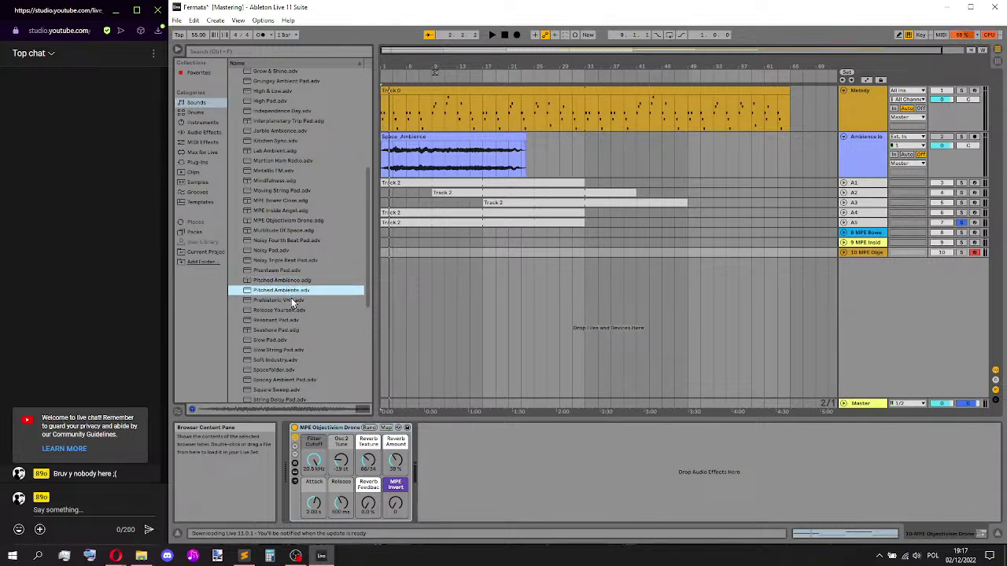
pyautogui.click(287, 281)
pyautogui.moveTo(286, 286)
pyautogui.mouseDown()
pyautogui.moveTo(883, 307)
pyautogui.moveTo(373, 323)
pyautogui.moveTo(286, 305)
pyautogui.mouseUp()
# - Audition Prehistoric VHS and Release Yourself, and add Resonant Pad as a new MIDI track
pyautogui.click(287, 302)
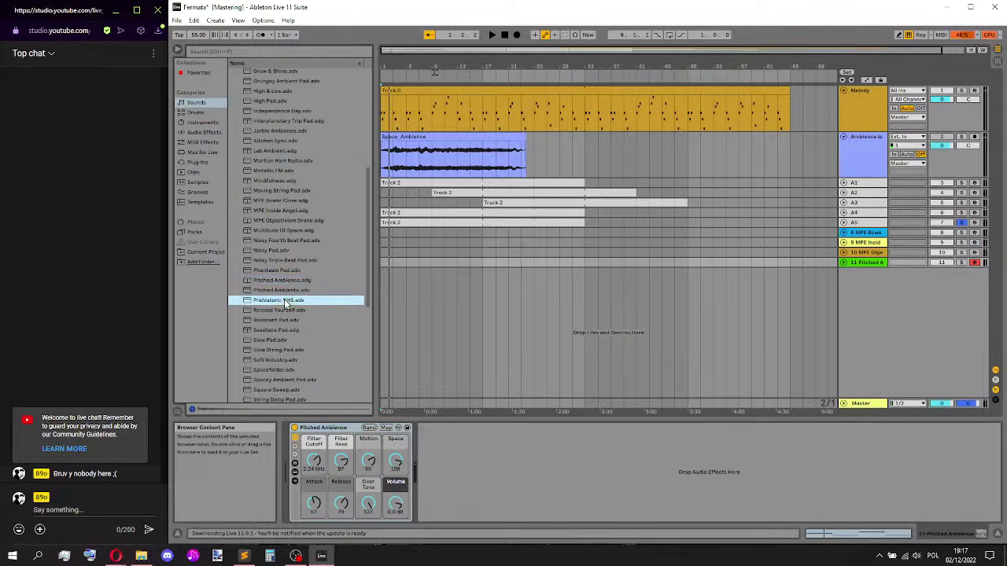
pyautogui.scroll(-3, 315, 297)
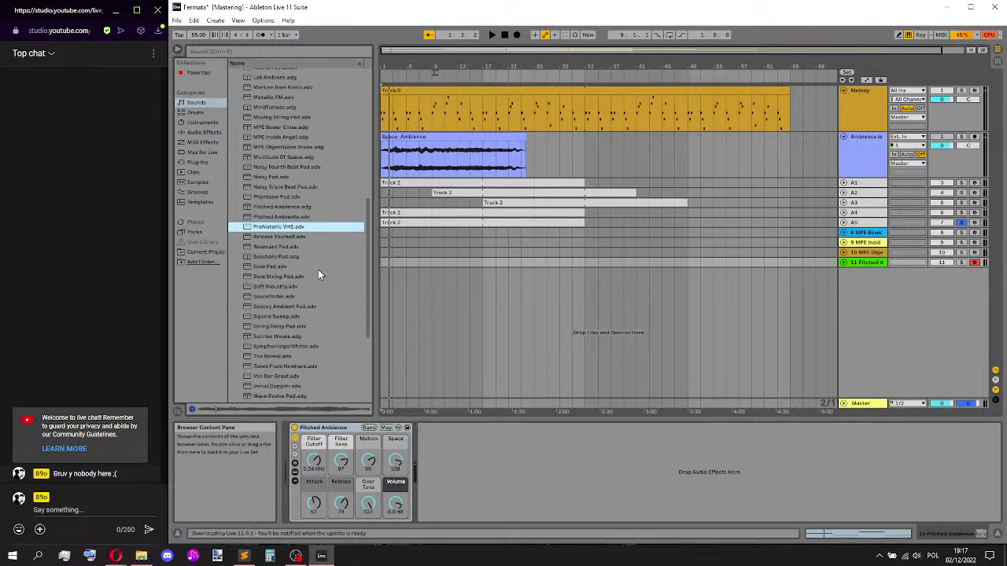
pyautogui.scroll(-1, 312, 251)
pyautogui.click(290, 207)
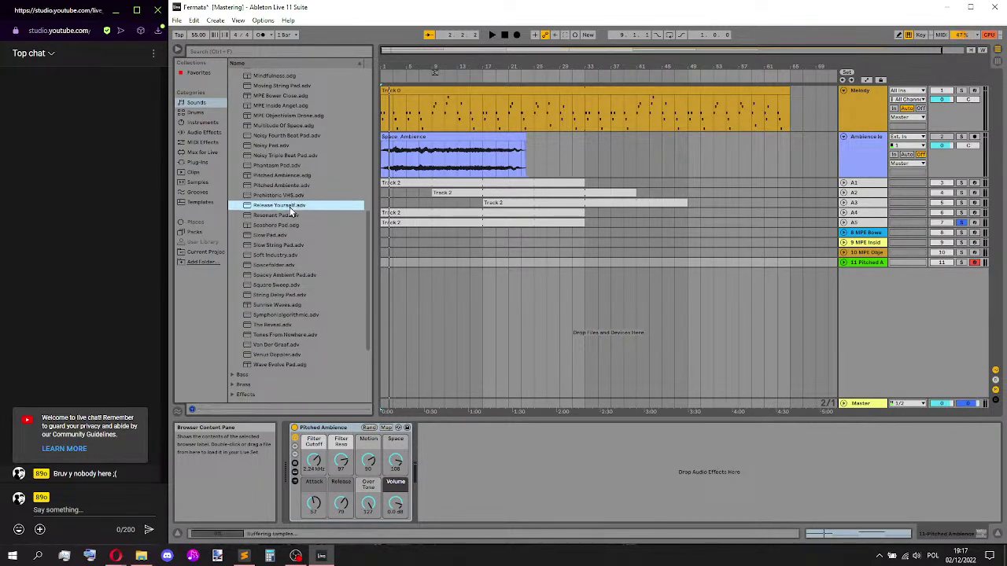
pyautogui.click(290, 214)
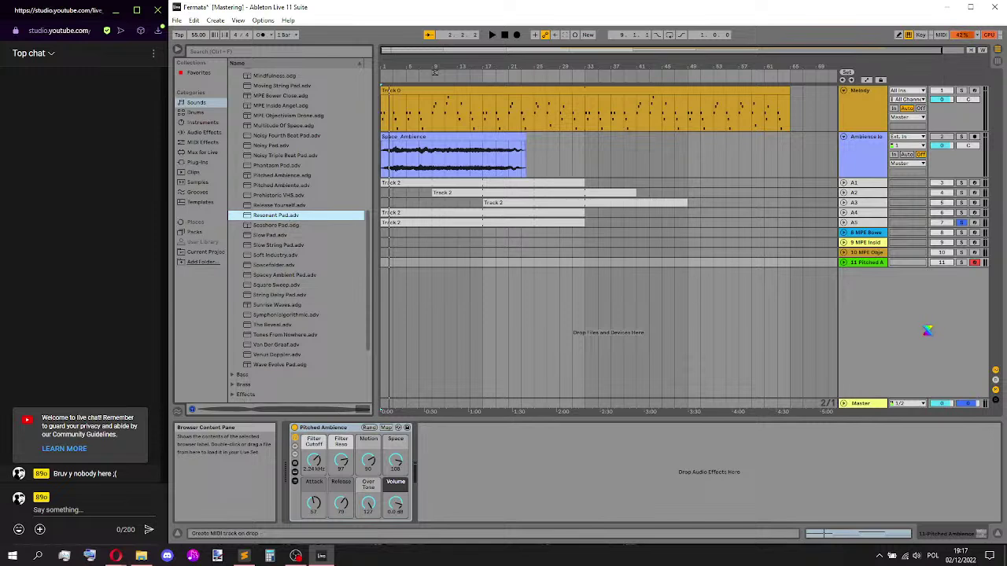
pyautogui.press('Return')
# - Audition Seashore Pad, Slow Pad, Slow String Pad and Soft Industry, and add Spacefolder as a new MIDI track
pyautogui.click(296, 226)
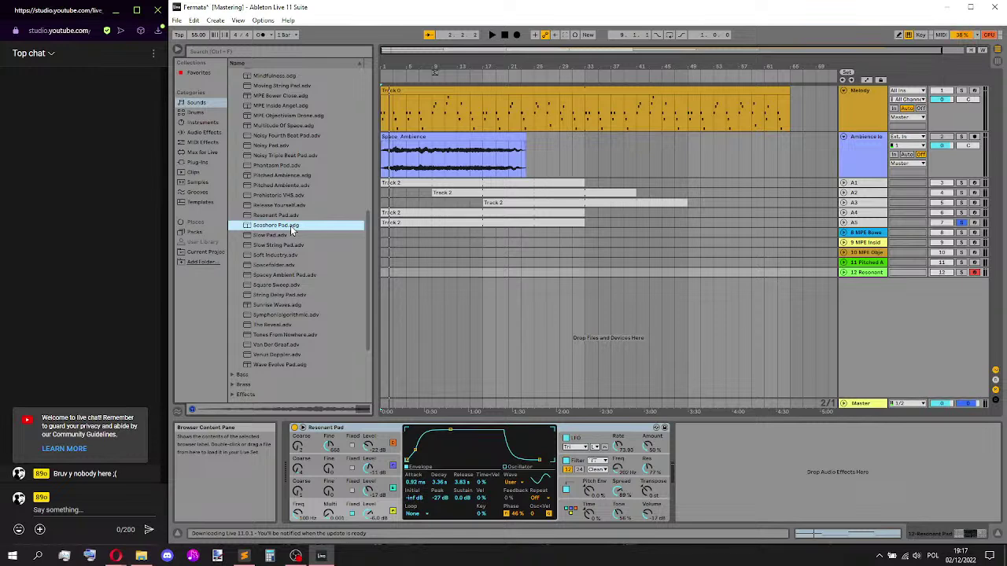
pyautogui.click(289, 237)
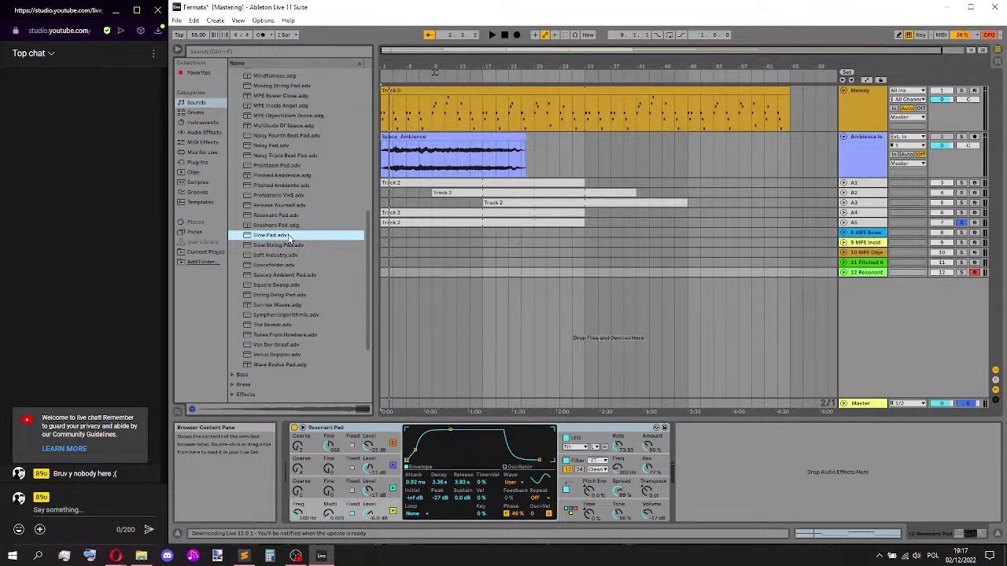
pyautogui.click(290, 246)
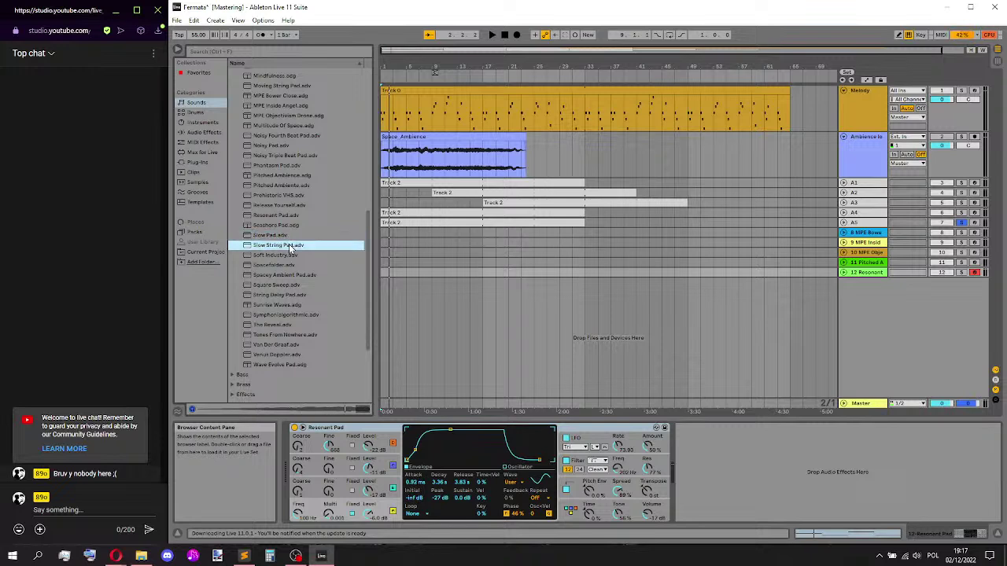
pyautogui.click(292, 256)
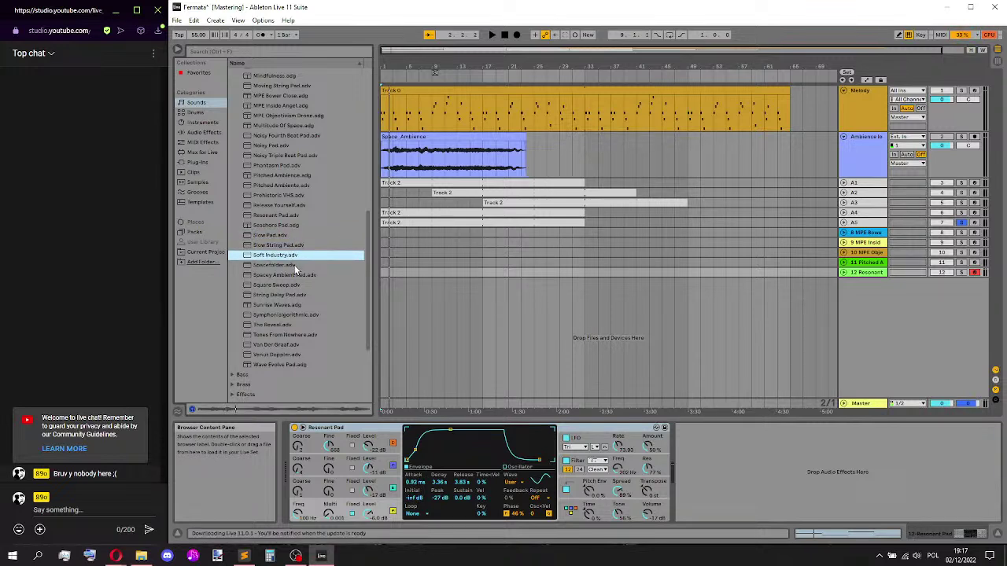
pyautogui.click(295, 268)
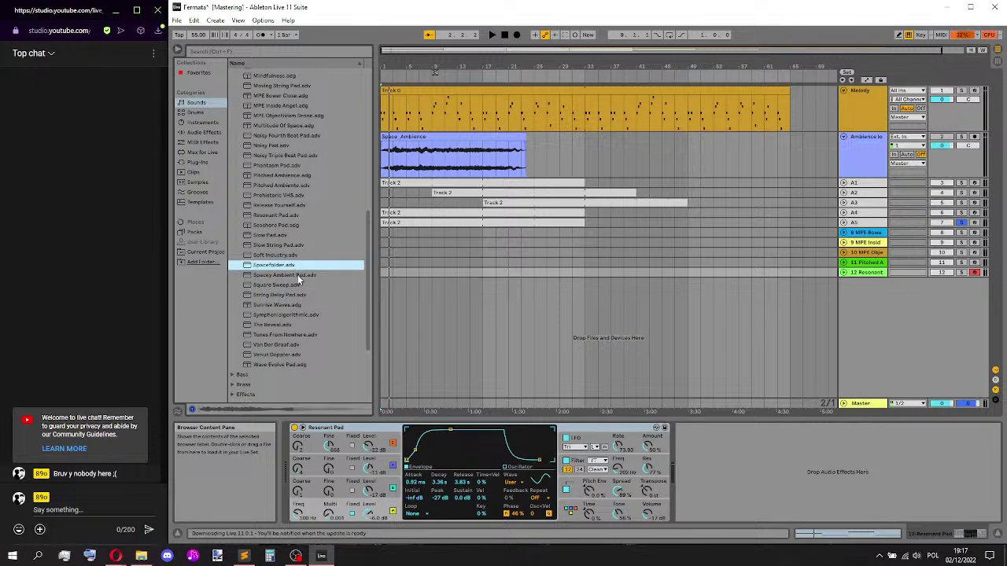
pyautogui.moveTo(295, 268); pyautogui.dragTo(955, 359)
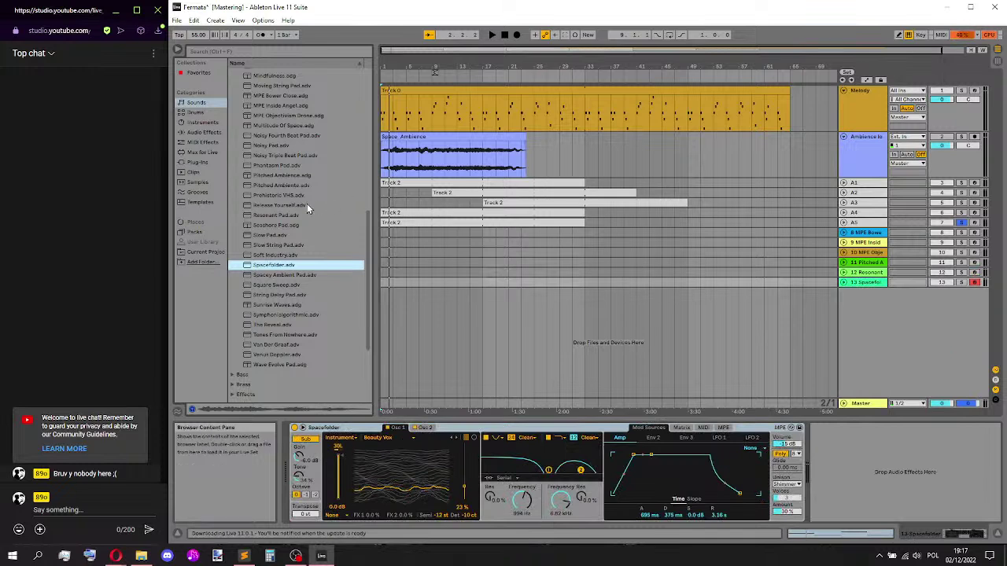
# - Add Prehistoric VHS and Spacey Ambient Pad as new MIDI tracks below the Spacefolder track
pyautogui.moveTo(311, 197); pyautogui.dragTo(872, 322)
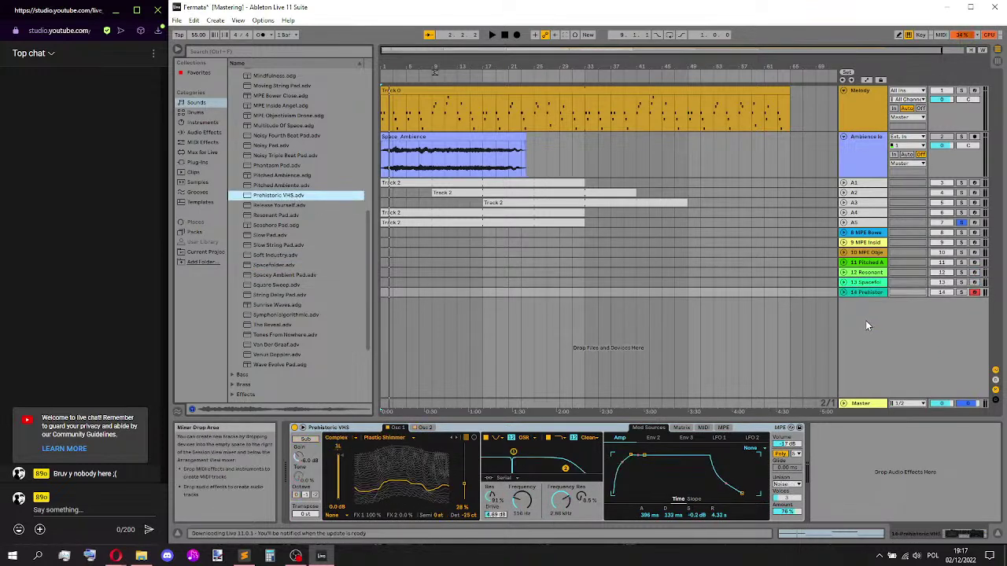
pyautogui.click(293, 278)
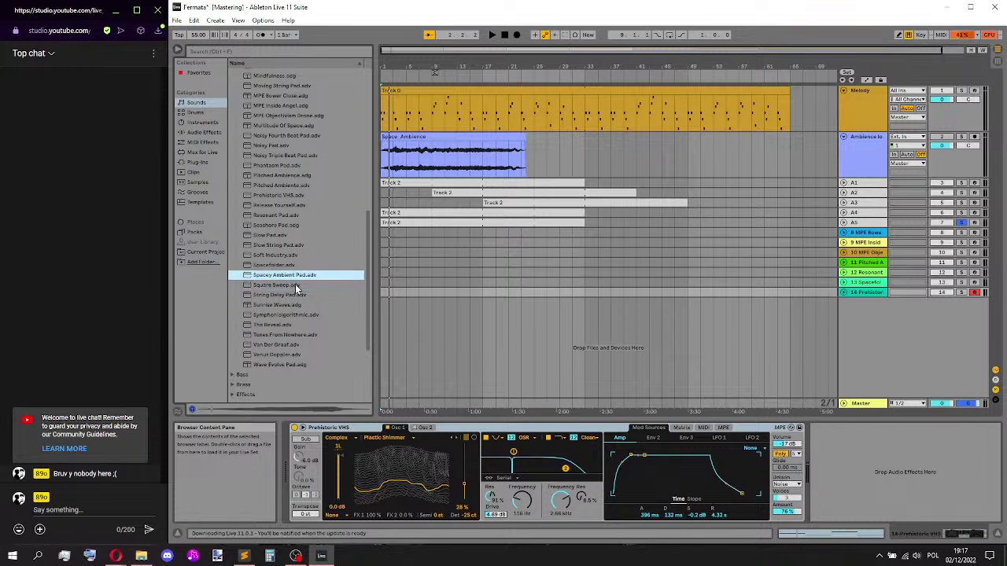
pyautogui.moveTo(297, 277); pyautogui.dragTo(628, 325)
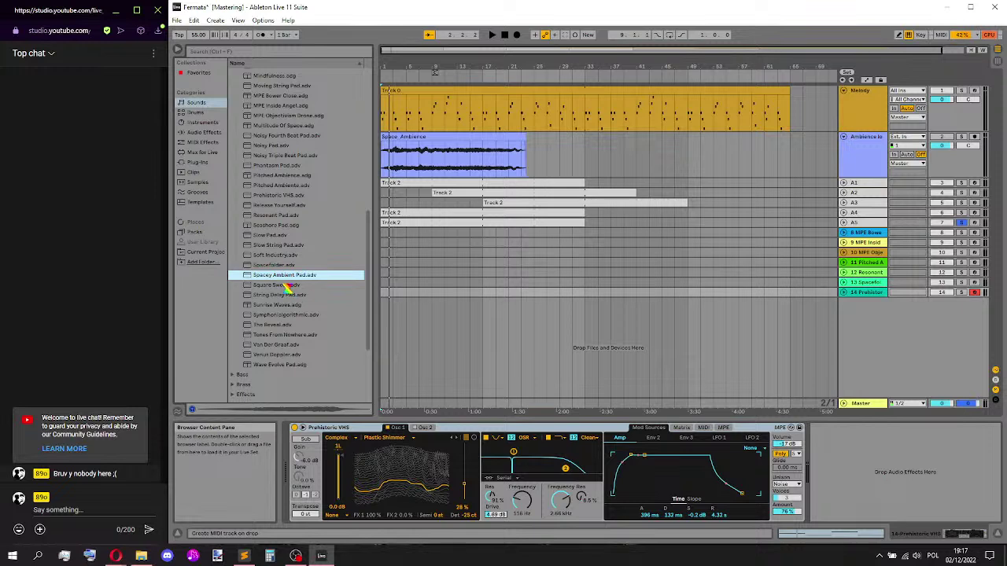
# - Audition Square Sweep and String Delay Pad, and add Sunrise Waves as a new MIDI track
pyautogui.click(282, 284)
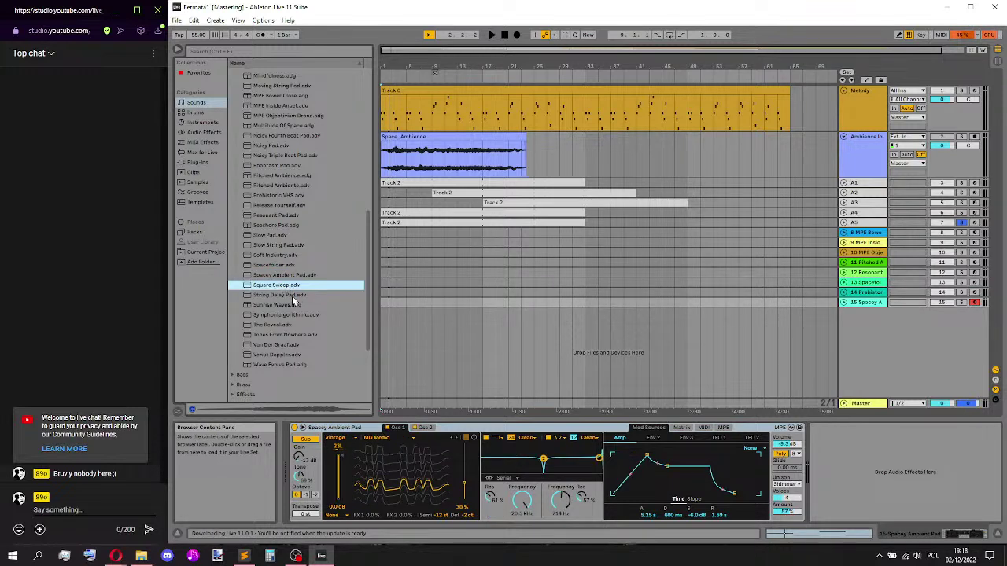
pyautogui.click(292, 297)
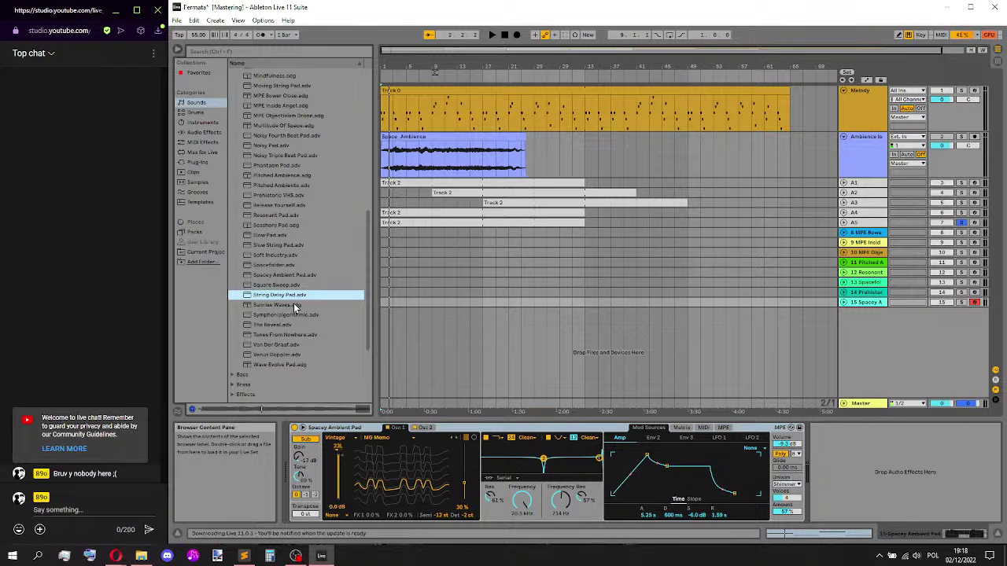
pyautogui.click(295, 305)
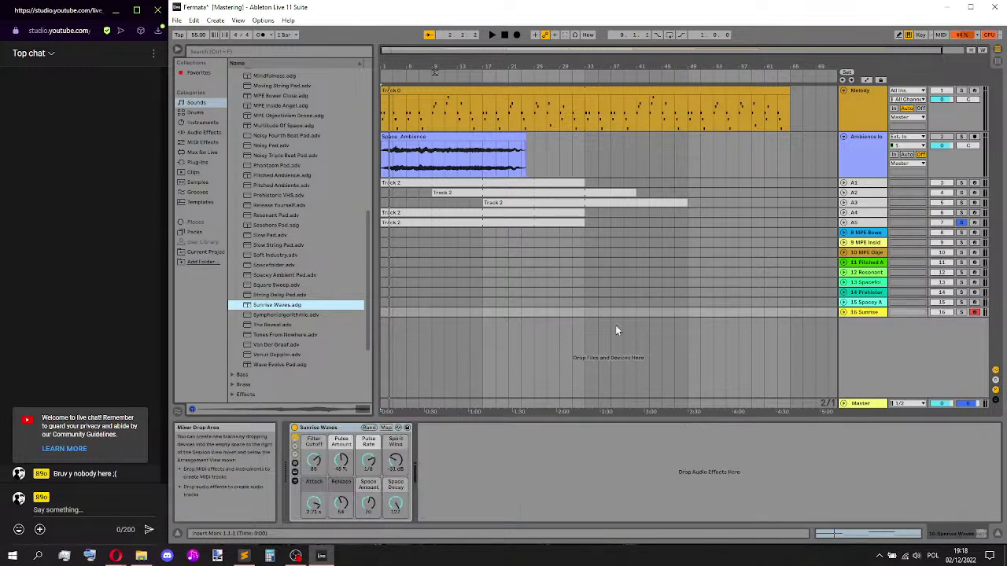
# - Audition the presets from Symphonialgorithmic to Venus Doppler, compare Venus Doppler with Wave Evolve Pad, and add Wave Evolve Pad as a new MIDI track
pyautogui.click(306, 315)
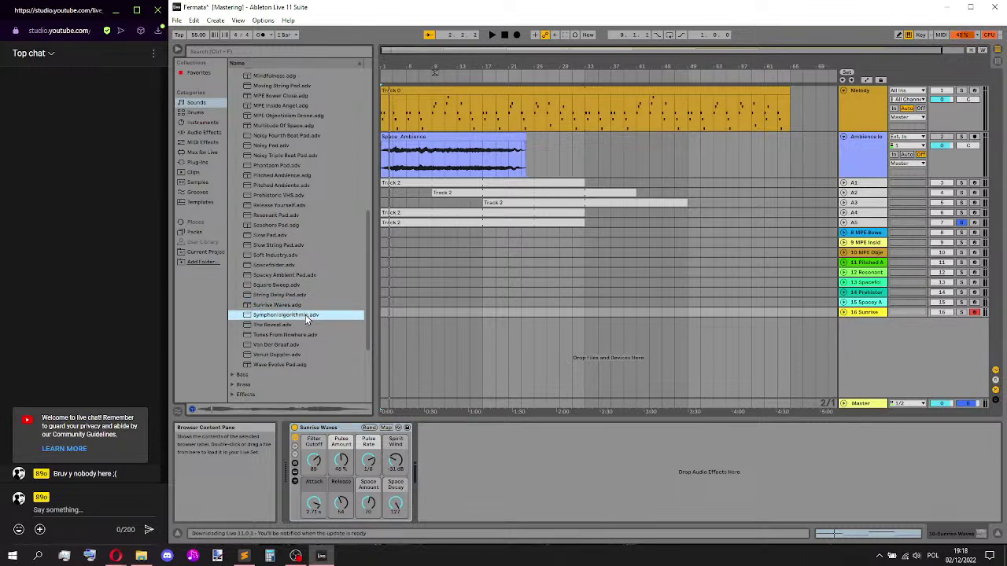
pyautogui.click(289, 324)
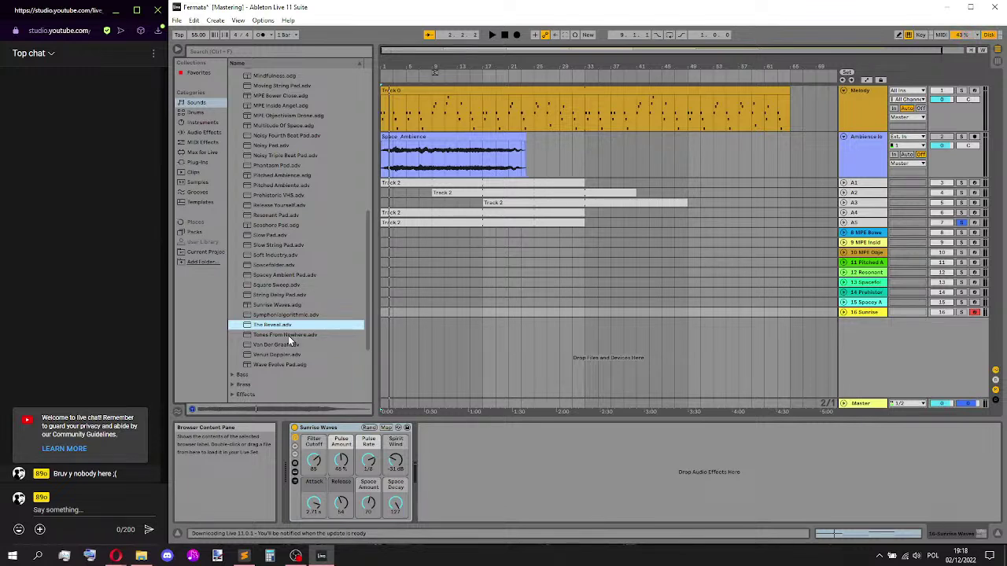
pyautogui.click(288, 335)
pyautogui.click(289, 343)
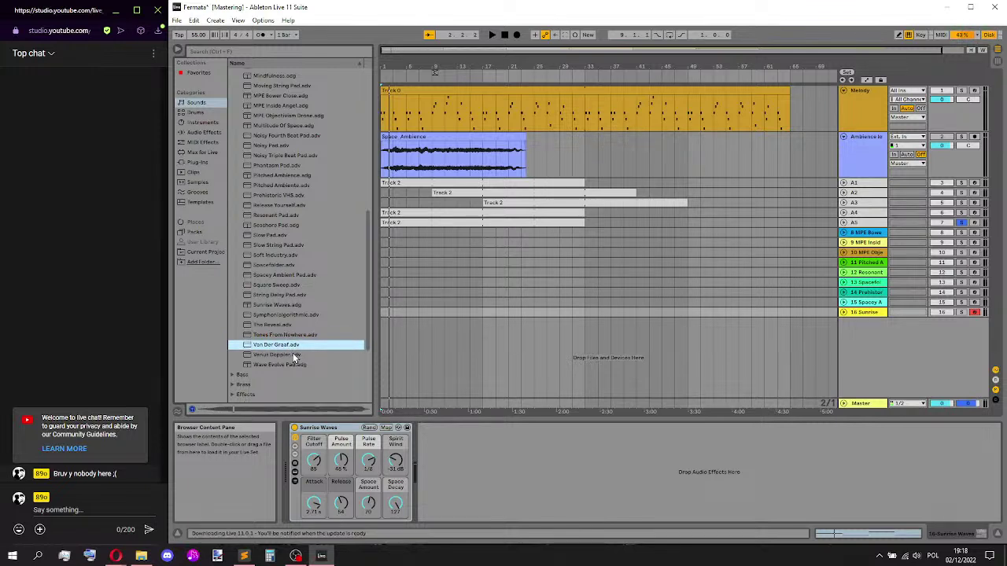
pyautogui.click(295, 356)
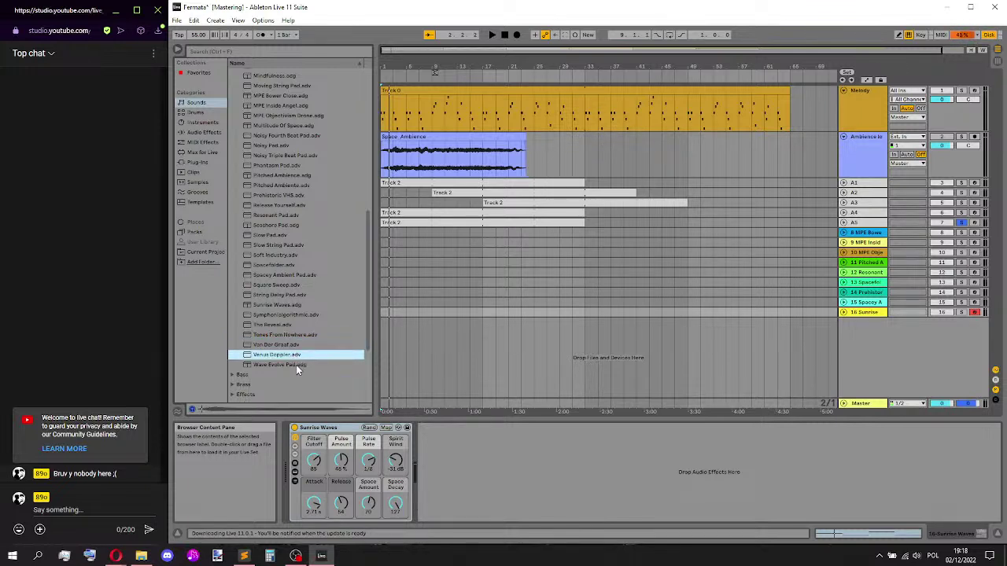
pyautogui.click(296, 365)
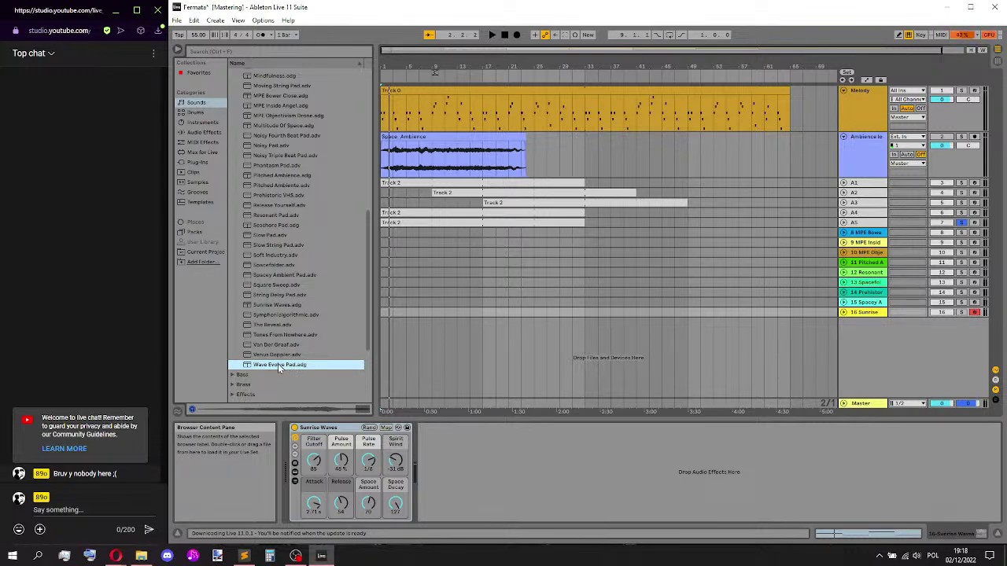
pyautogui.click(274, 356)
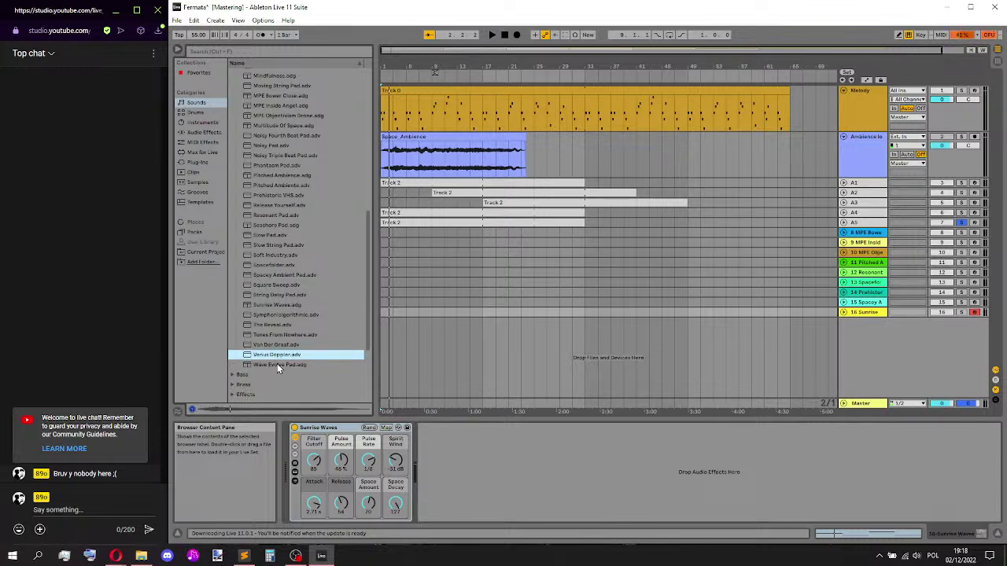
pyautogui.click(277, 366)
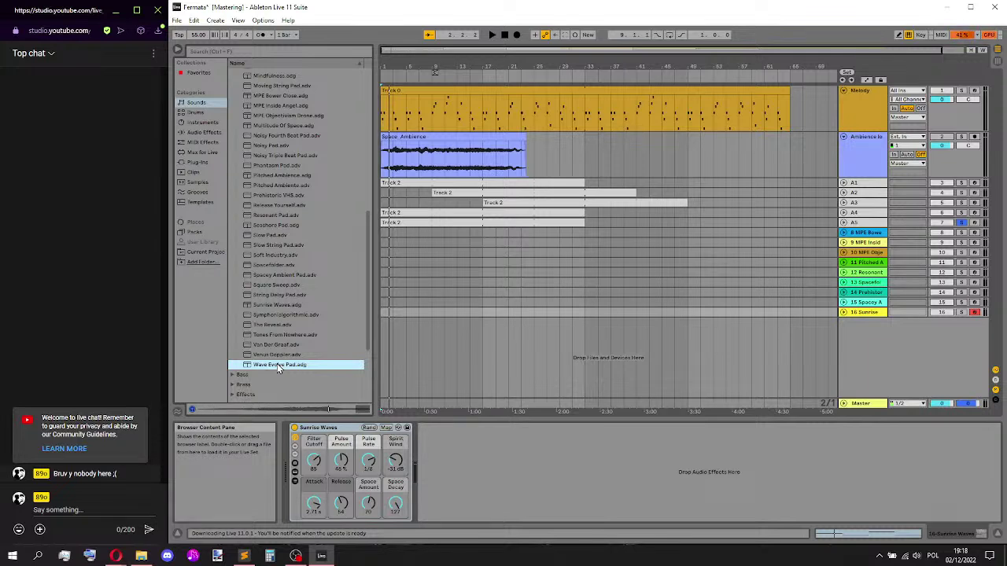
pyautogui.moveTo(273, 365); pyautogui.dragTo(856, 361)
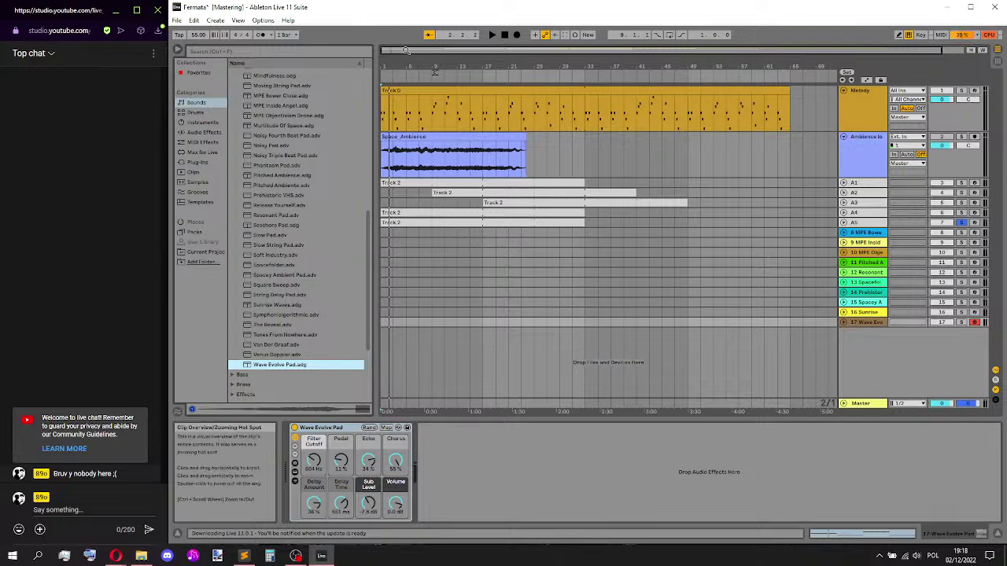
# - Collapse the Ambient & Evolving preset folder in the browser
pyautogui.scroll(3, 304, 167)
pyautogui.scroll(8, 304, 167)
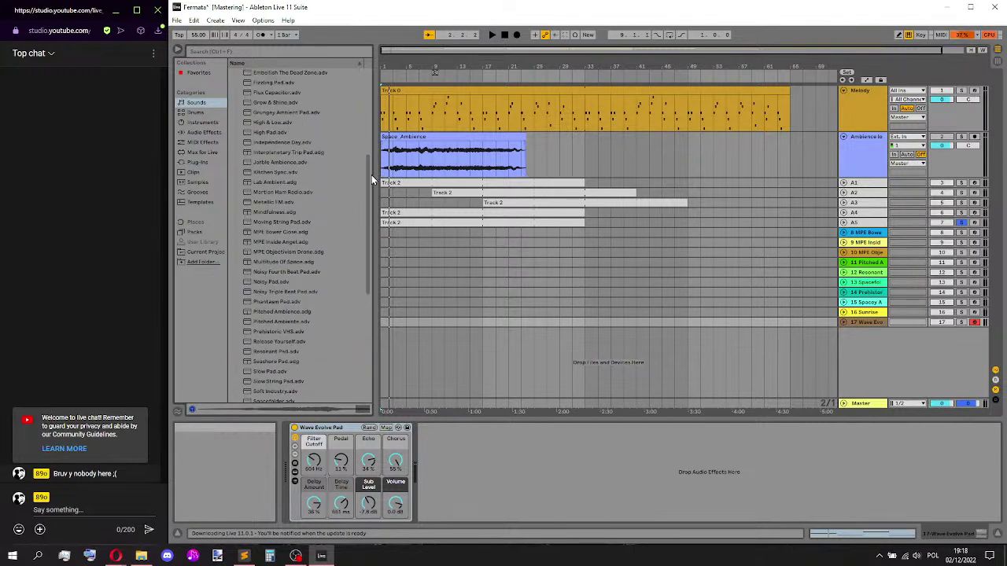
pyautogui.click(232, 73)
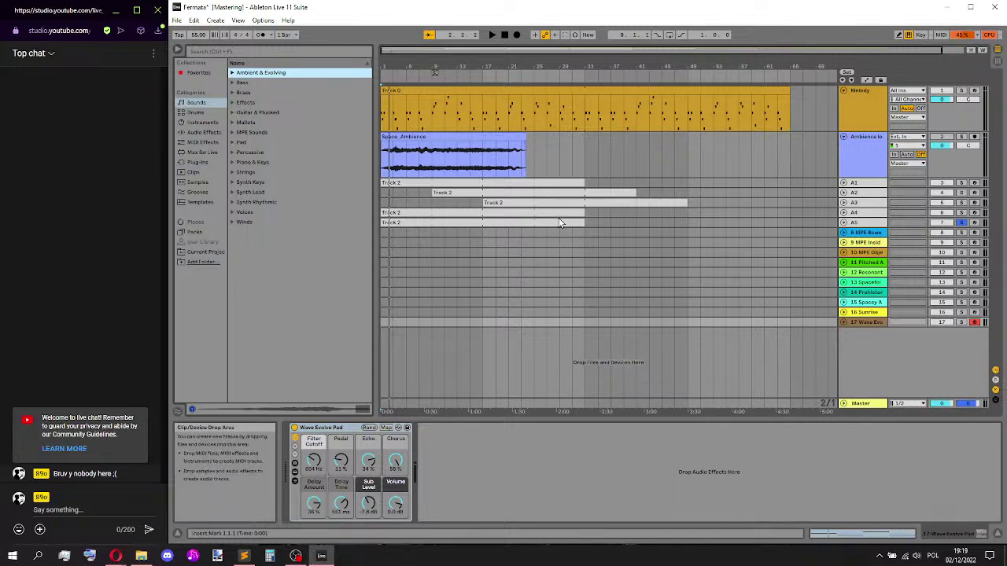
# - Solo the MPE Bower Close track, copy the A5 clip onto it at bar 1, and play it from the start
pyautogui.click(961, 234)
pyautogui.moveTo(427, 223); pyautogui.dragTo(391, 232)
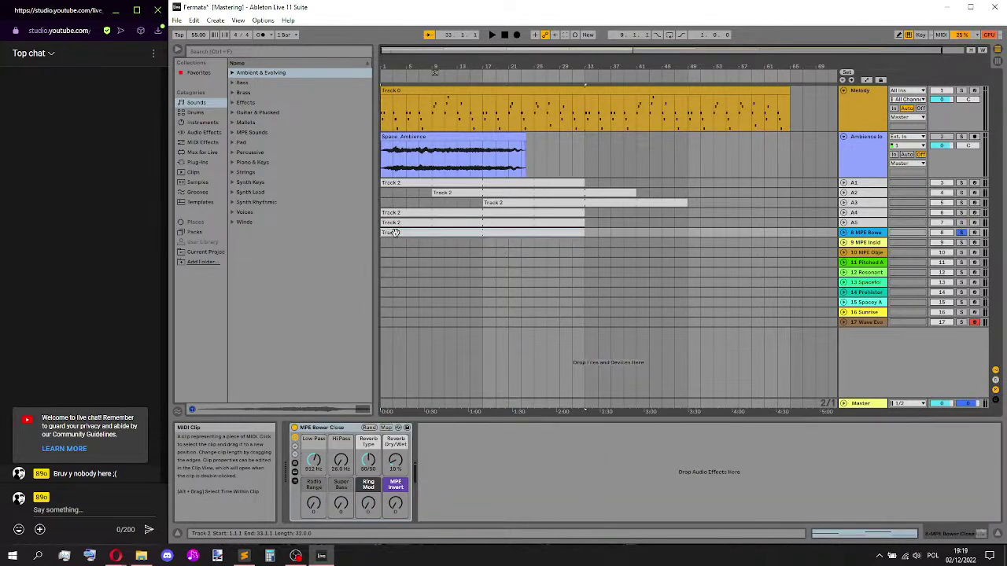
pyautogui.press('Right')
pyautogui.click(383, 259)
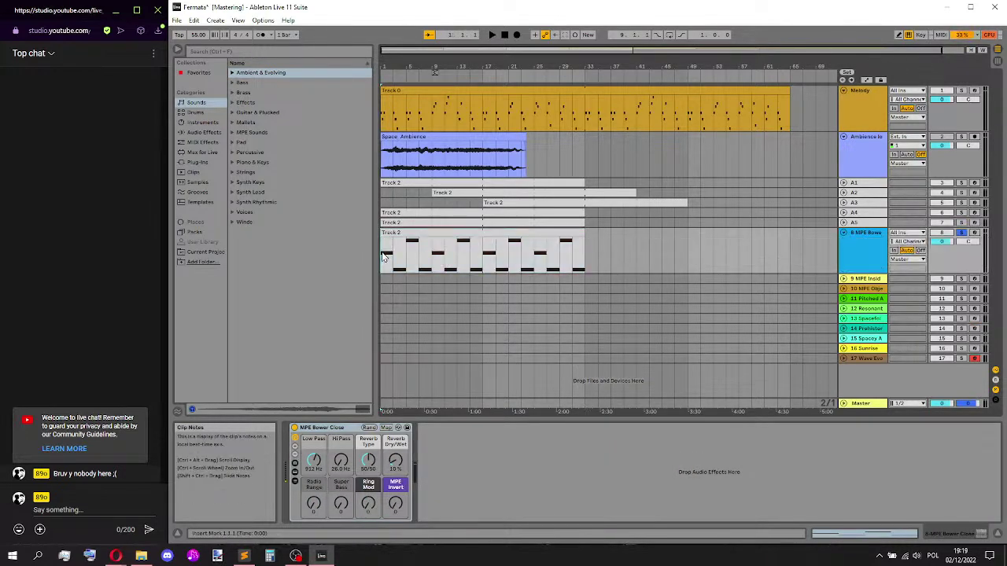
pyautogui.press('space')
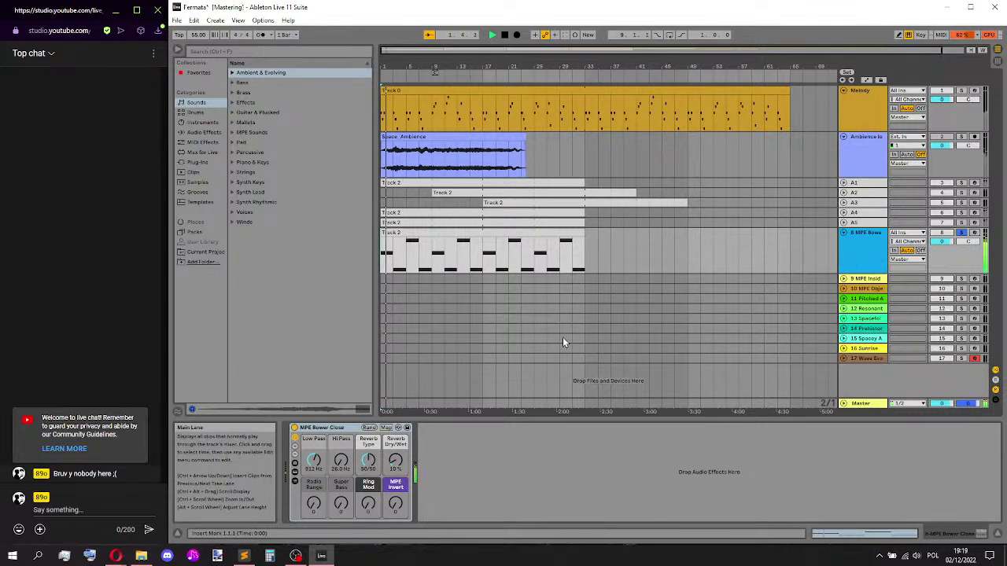
# - Delete the MPE Bower Close track, and audition a copy of the A5 clip on the soloed MPE Inside Angel track
pyautogui.click(875, 244)
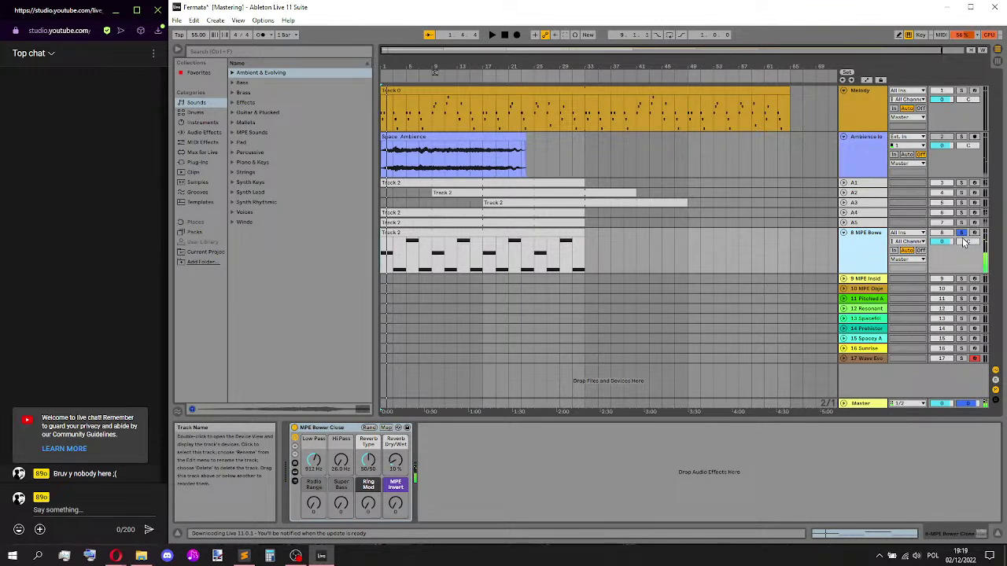
pyautogui.press('Delete')
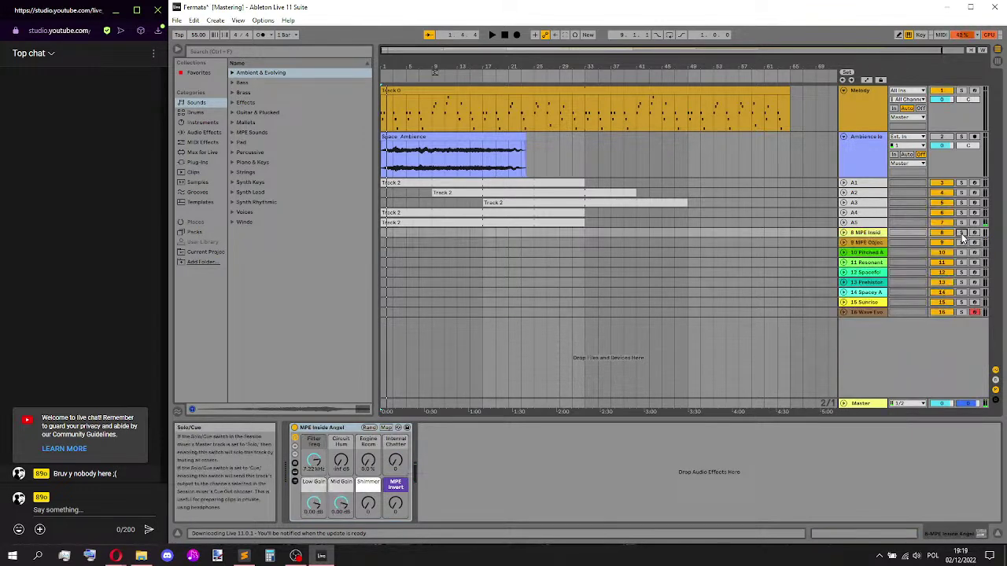
pyautogui.press('space')
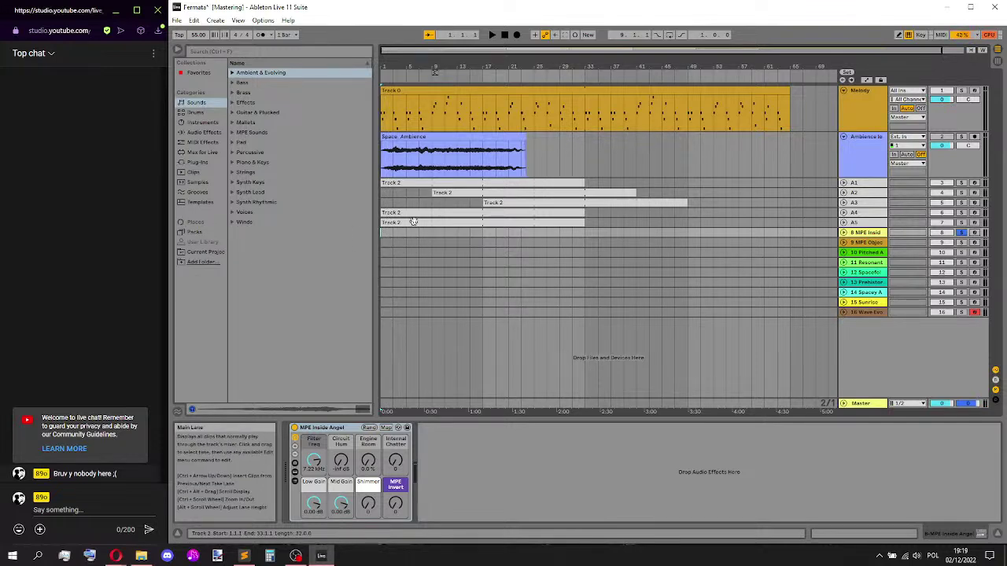
pyautogui.moveTo(399, 223); pyautogui.dragTo(381, 233)
pyautogui.press('space')
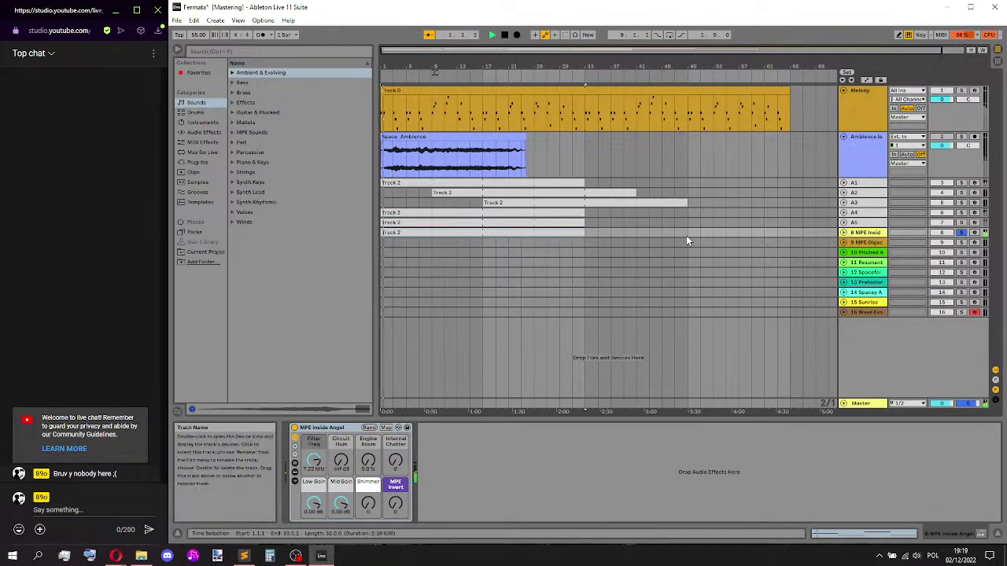
# - Lower all notes of the MPE Inside Angel clip by one octave, play it, and shrink the note editor to show more tracks
pyautogui.doubleClick(515, 230)
pyautogui.click(583, 383)
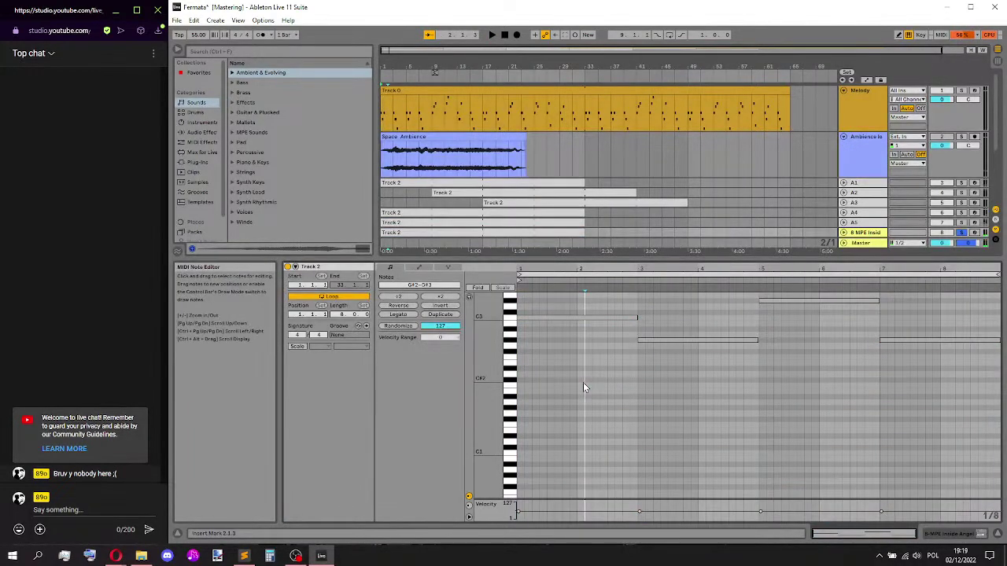
pyautogui.hotkey('shift', 'Down')
pyautogui.press('space')
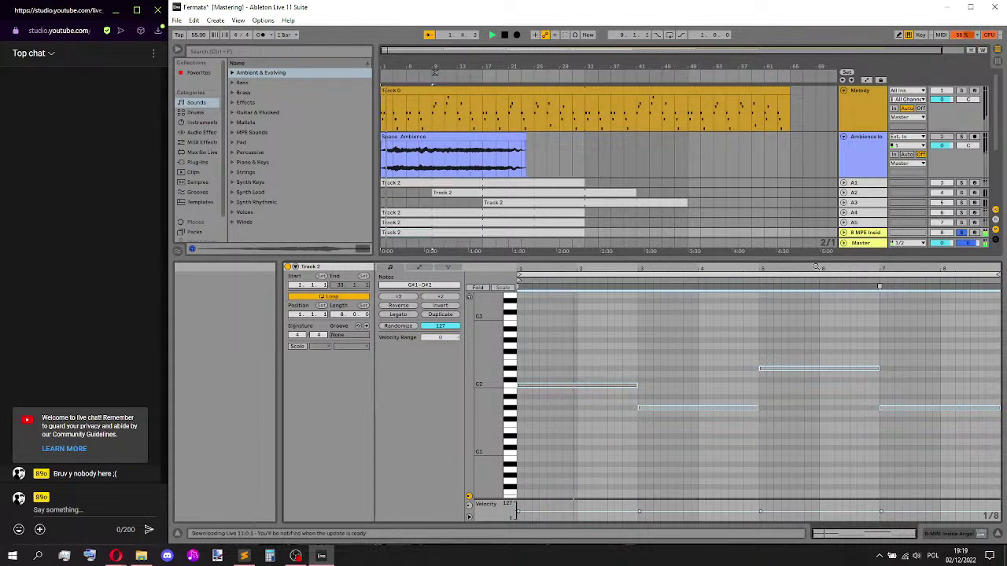
pyautogui.moveTo(814, 261); pyautogui.dragTo(817, 402)
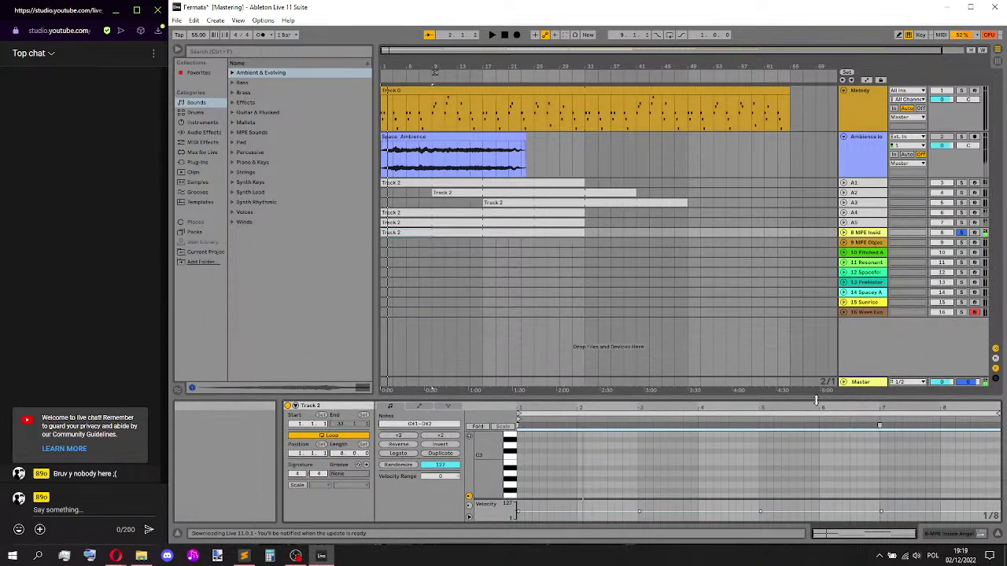
# - Remove the clip from MPE Inside Angel, and undo back until the deleted MPE Bower Close track and its clip are restored
pyautogui.press('Delete')
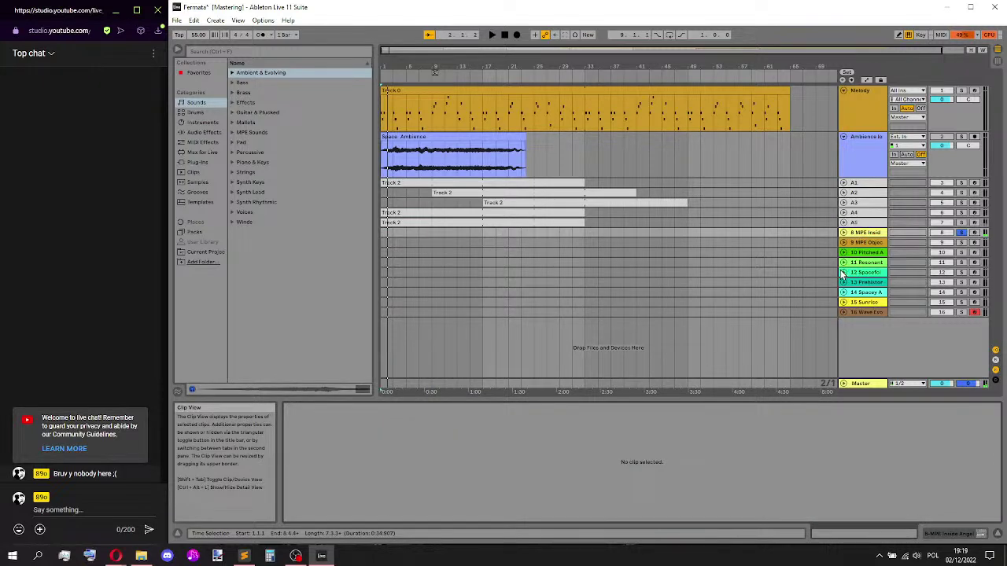
pyautogui.hotkey('ctrl', 'z')
pyautogui.hotkey('ctrl', 'z')
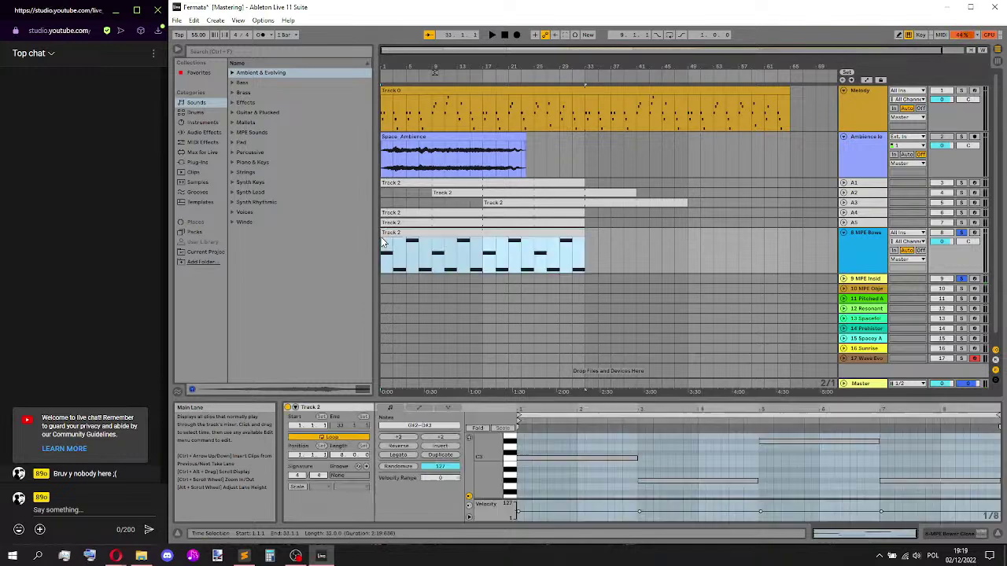
# - Audition the MPE Bower Close clip with all notes lowered by one octave, and delete that track
pyautogui.click(585, 438)
pyautogui.hotkey('ctrl', 'a')
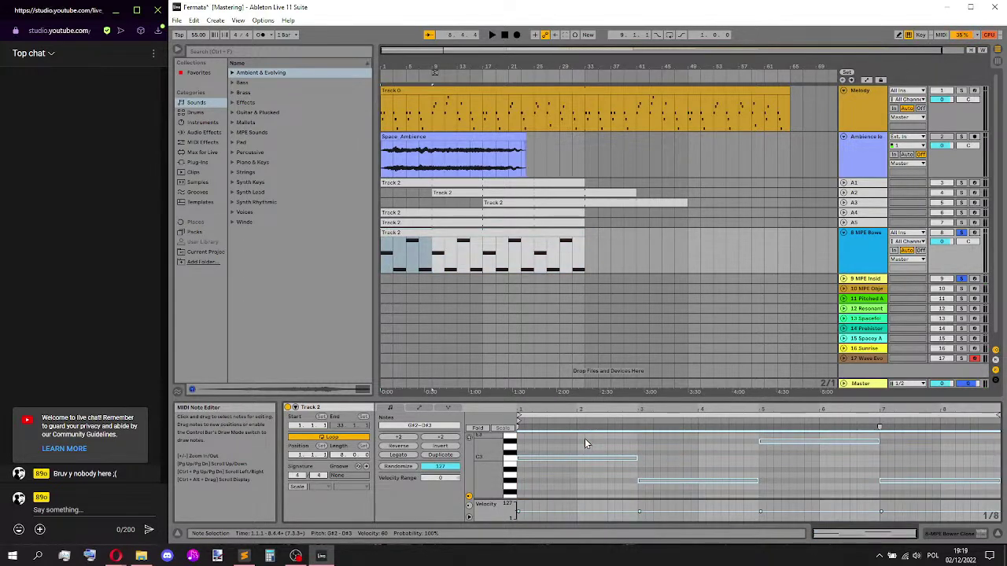
pyautogui.hotkey('shift', 'Down')
pyautogui.press('space')
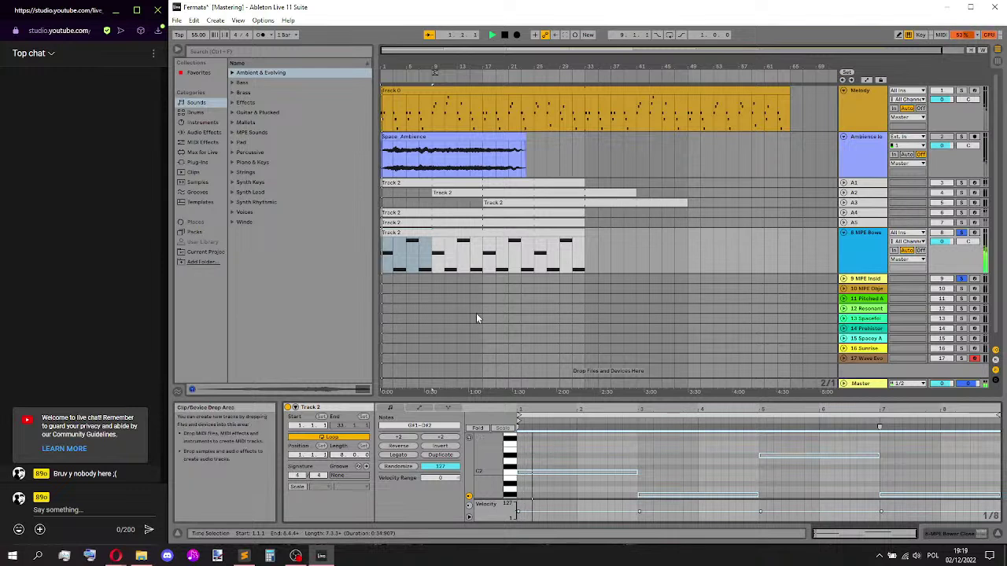
pyautogui.press('space')
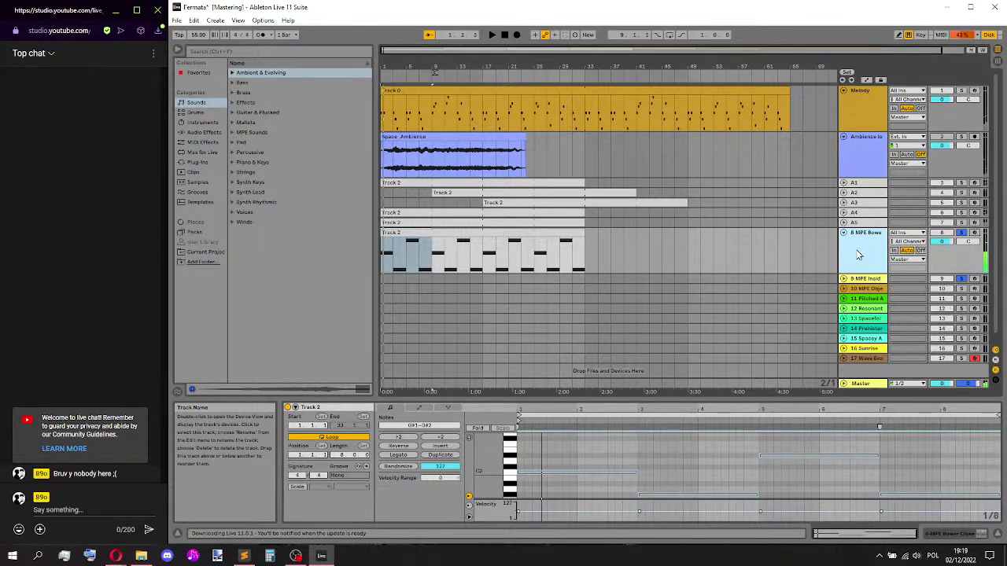
pyautogui.press('Delete')
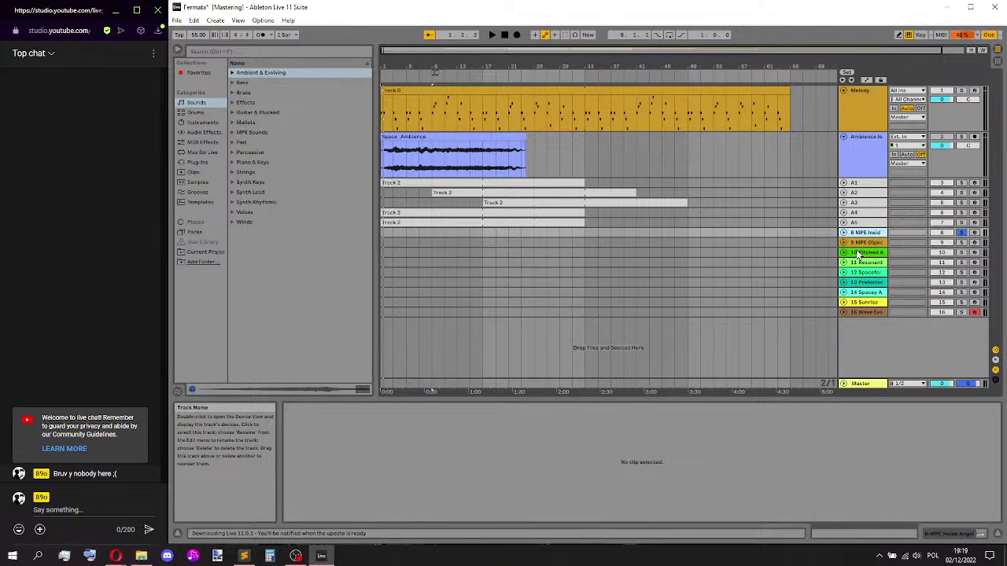
# - Paste the clip at bar 1 of MPE Inside Angel, audition it one octave lower, and delete that track
pyautogui.click(873, 233)
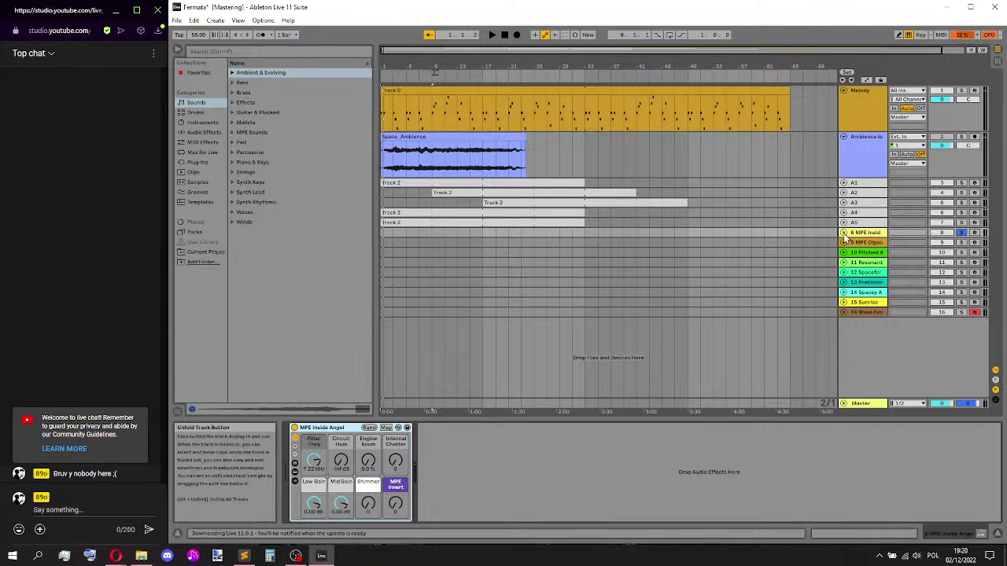
pyautogui.click(384, 231)
pyautogui.hotkey('ctrl', 'v')
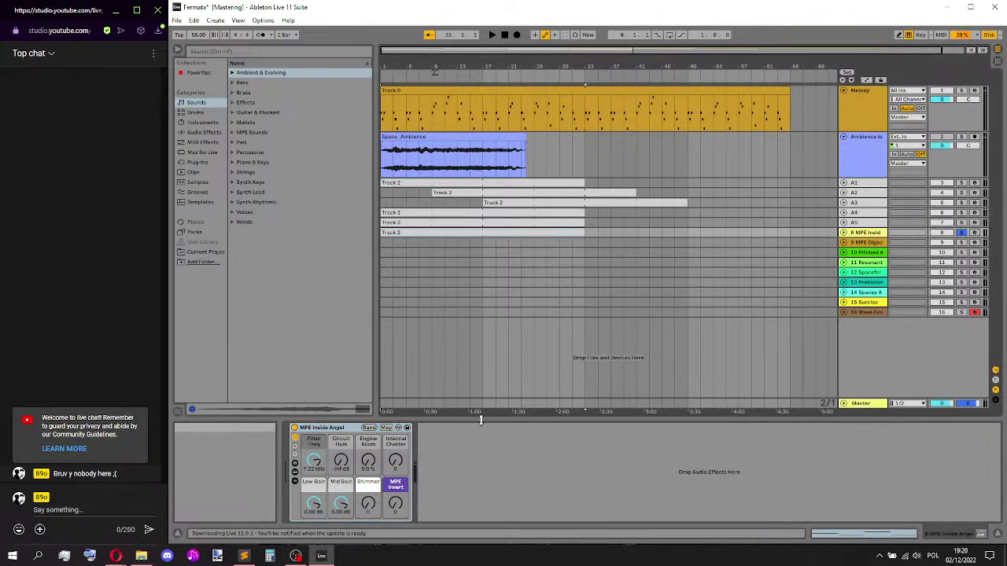
pyautogui.doubleClick(414, 231)
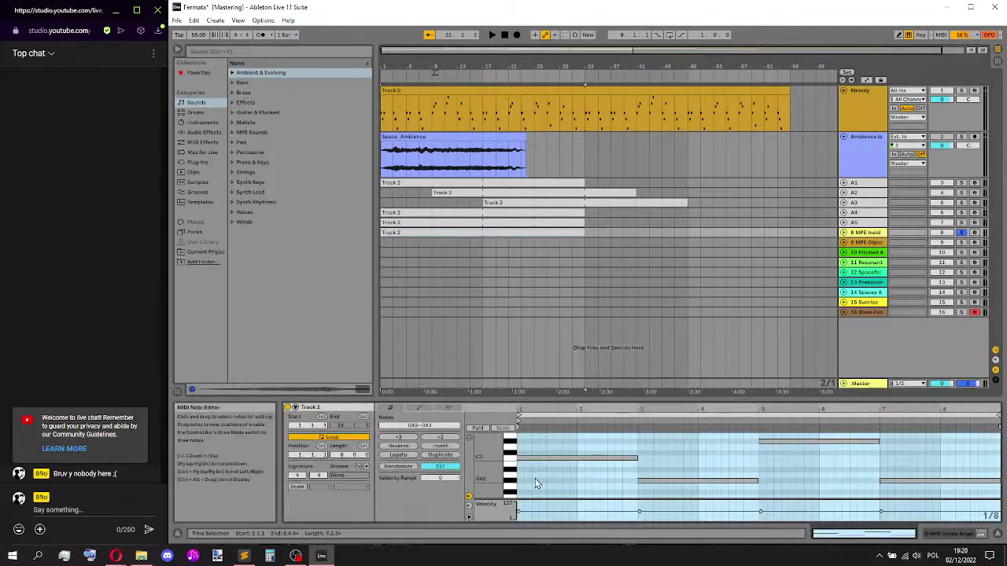
pyautogui.scroll(1, 573, 454)
pyautogui.press('space')
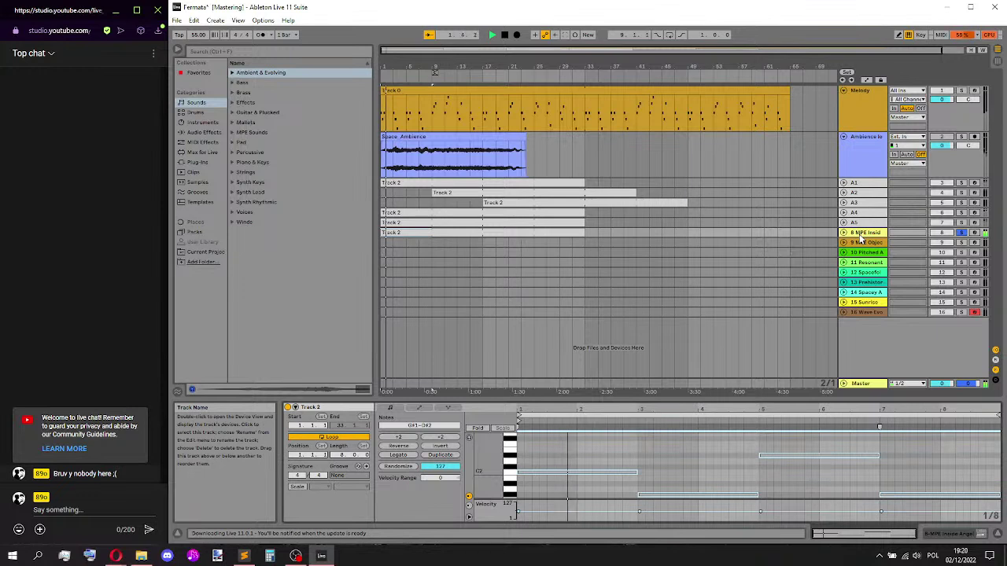
pyautogui.press('space')
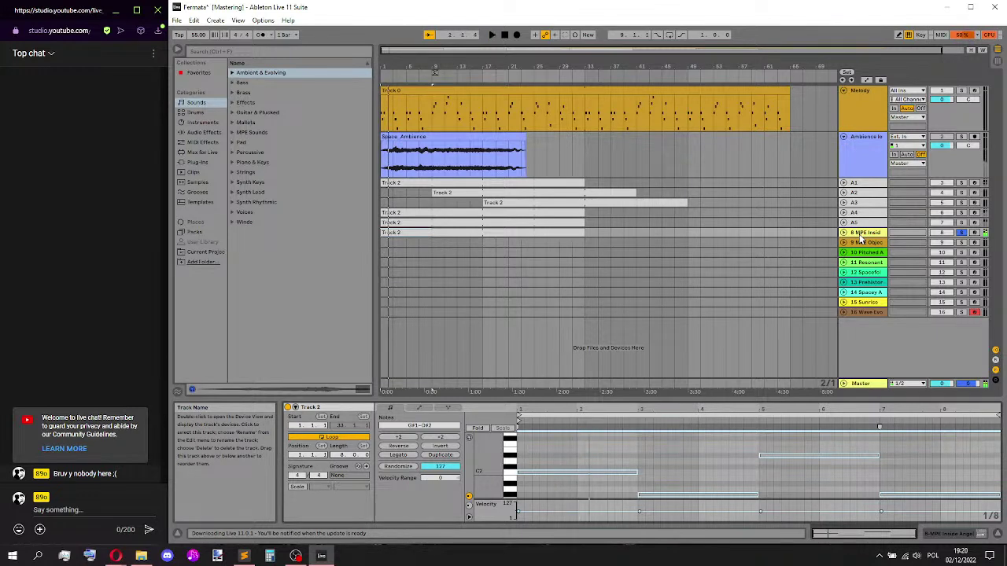
pyautogui.click(862, 235)
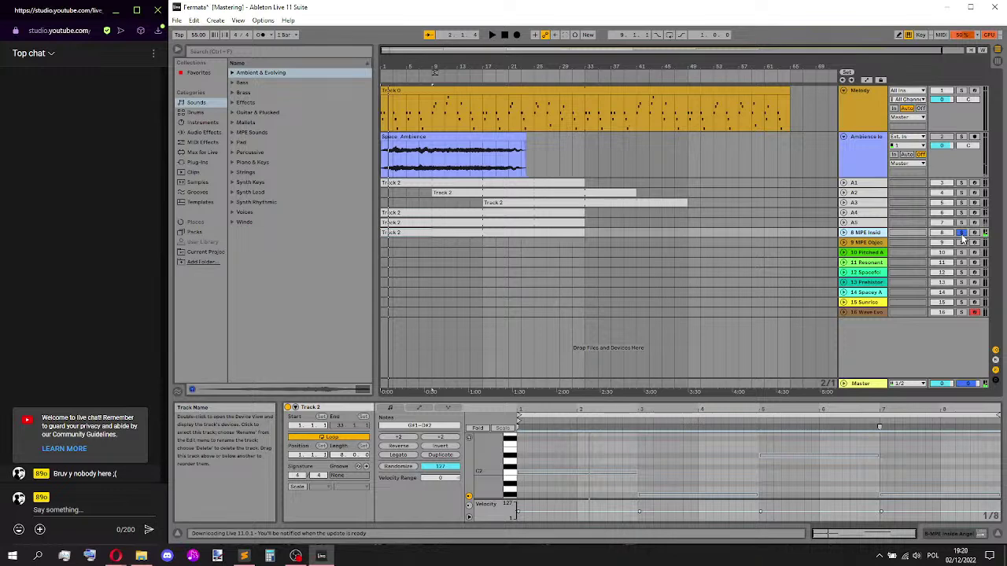
pyautogui.press('Delete')
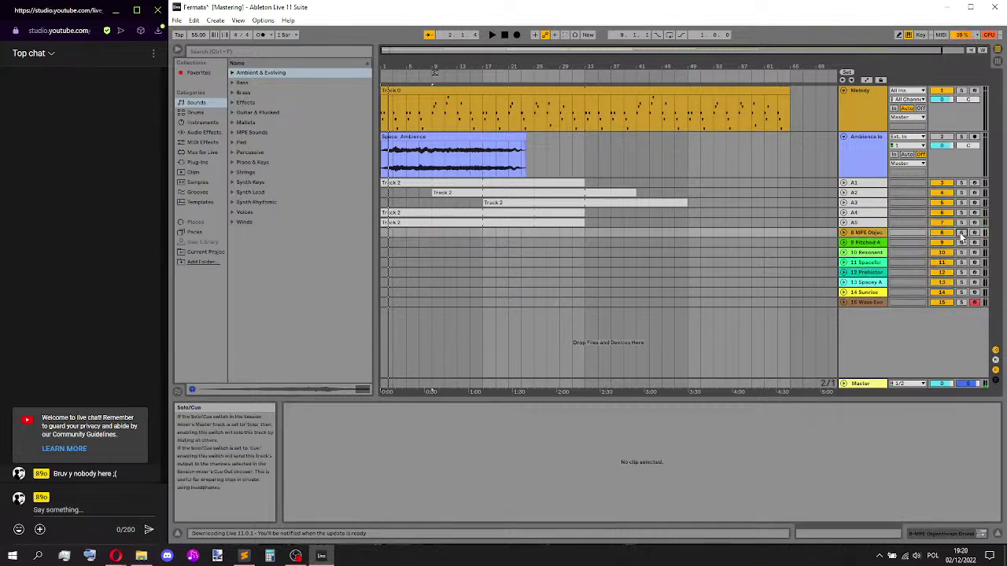
# - Paste the clip at bar 1 of the soloed MPE Objectivism Drone track, lower its notes by one octave, and play it
pyautogui.hotkey('ctrl', 'v')
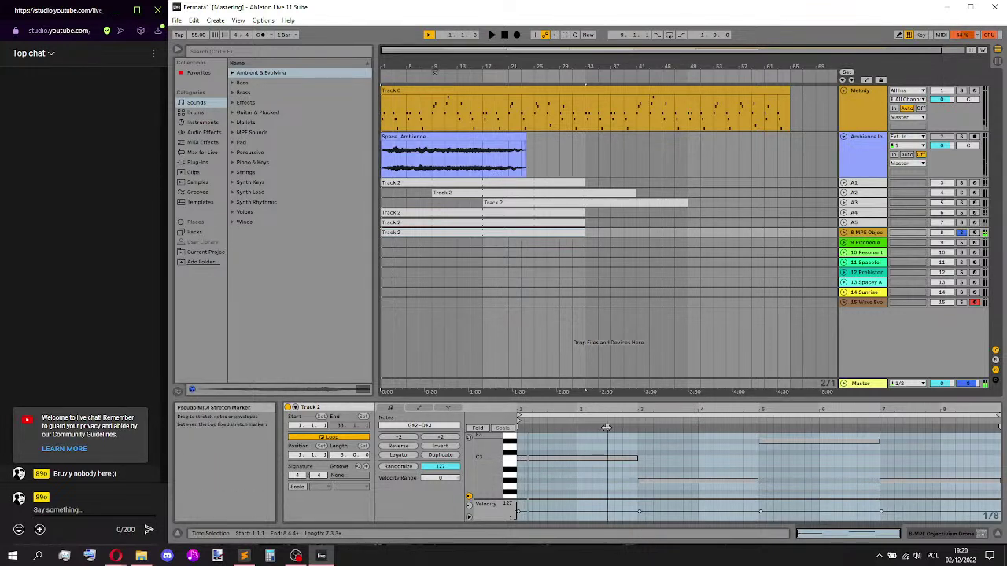
pyautogui.click(637, 449)
pyautogui.scroll(1, 636, 449)
pyautogui.press('space')
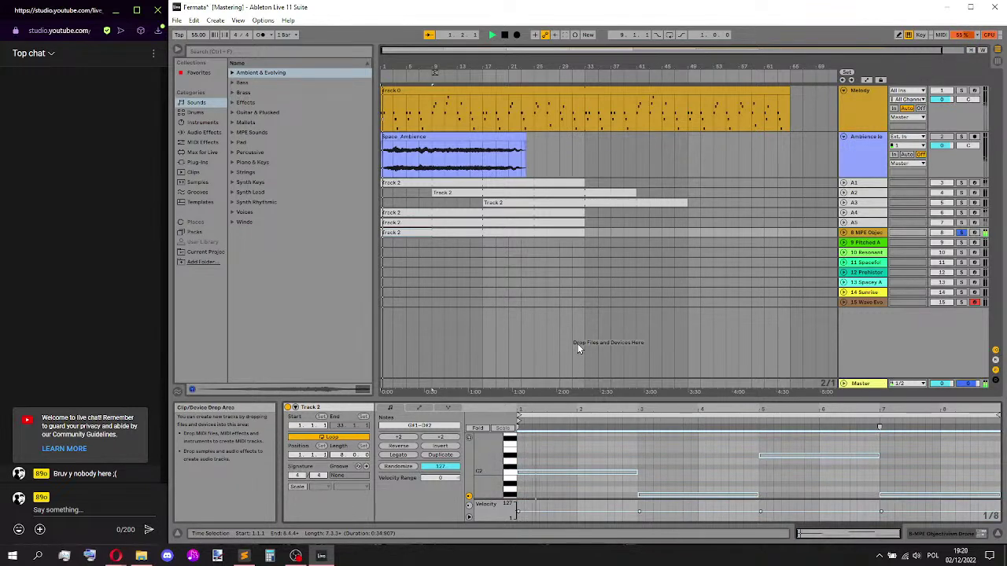
# - Audition the MPE Objectivism Drone clip with its notes shifted down and back up by two octaves, and delete that track
pyautogui.press('space')
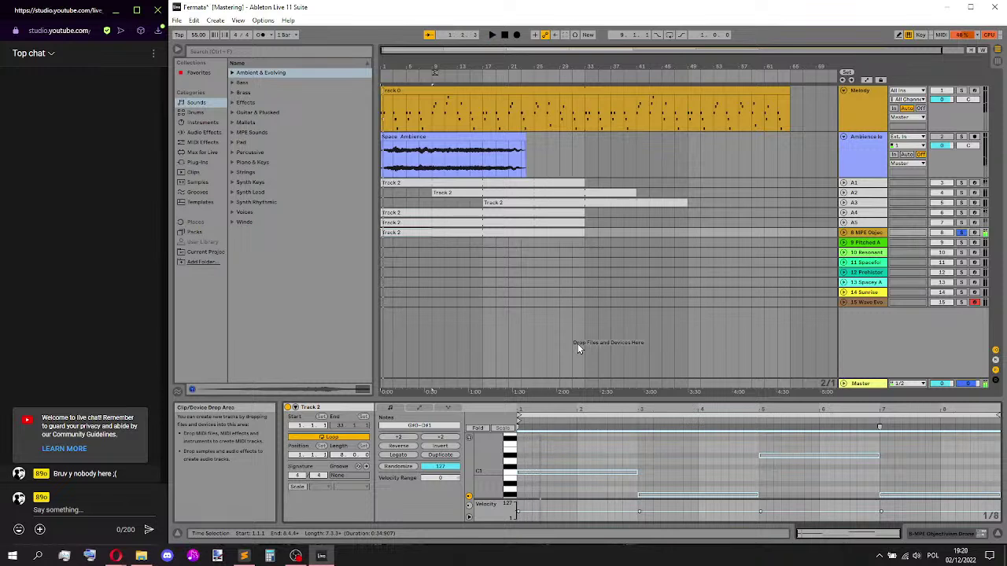
pyautogui.press('space')
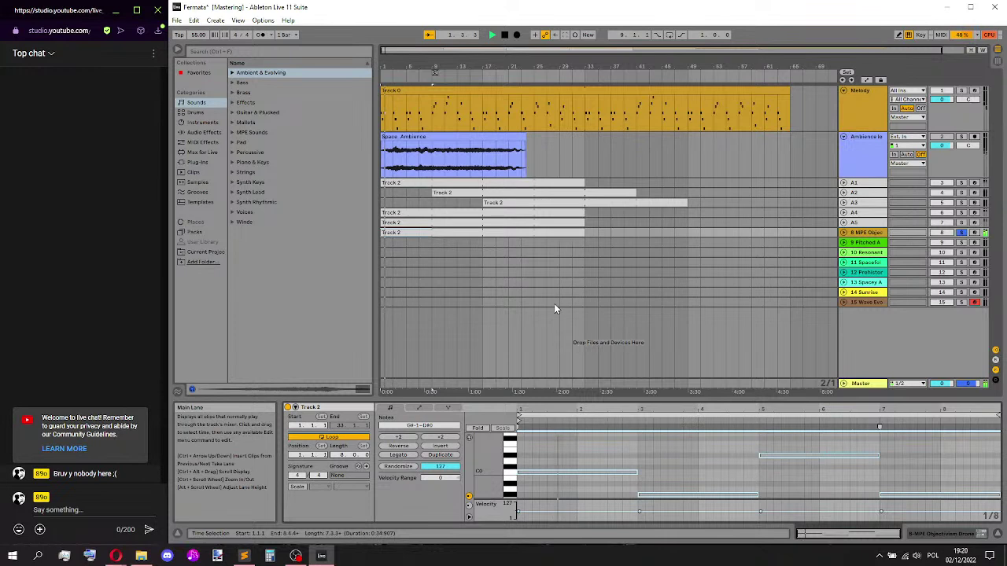
pyautogui.hotkey('shift', 'Up')
pyautogui.hotkey('shift', 'Up')
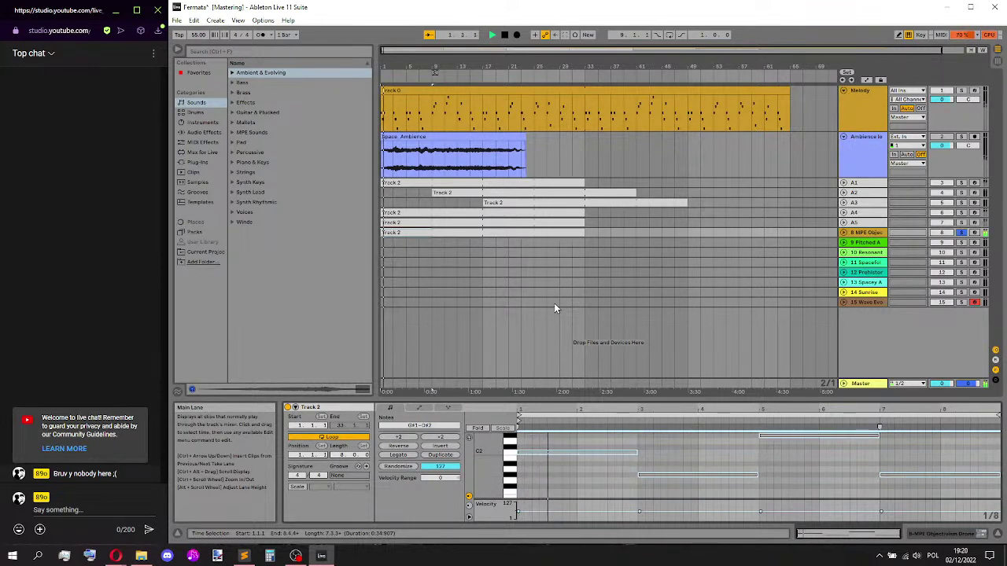
pyautogui.press('space')
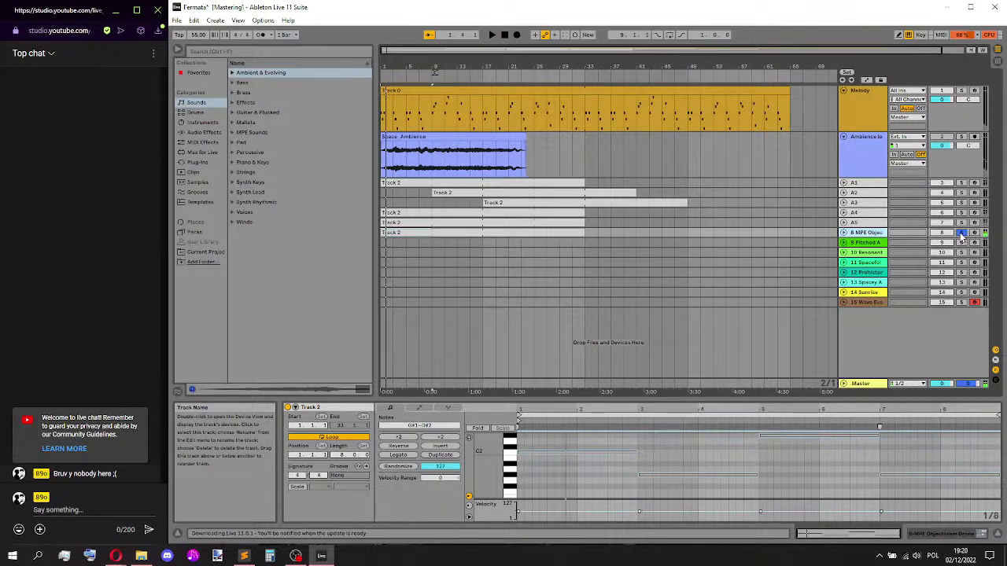
pyautogui.press('Delete')
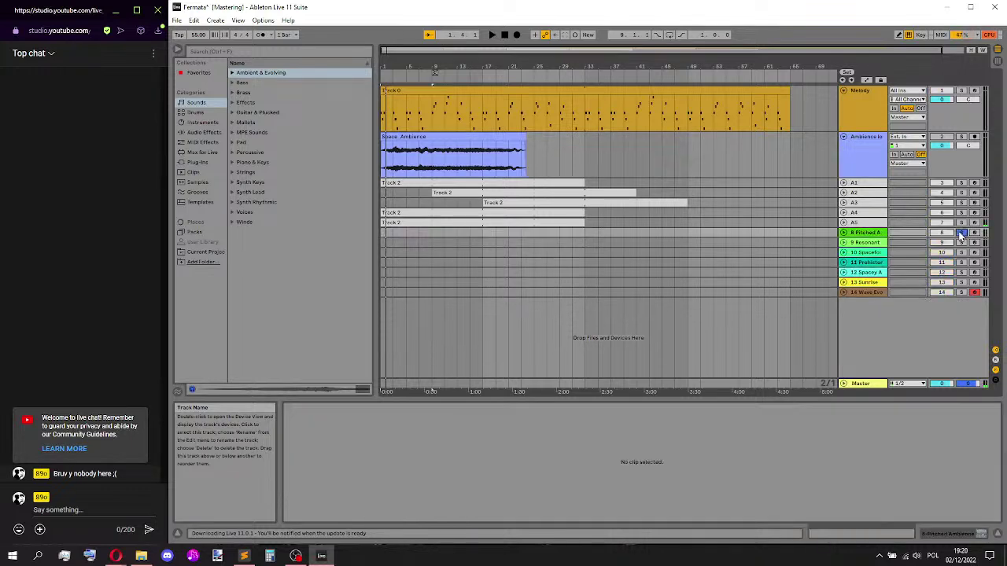
# - Paste the clip at bar 1 of the soloed Pitched Ambience track and play it
pyautogui.click(385, 236)
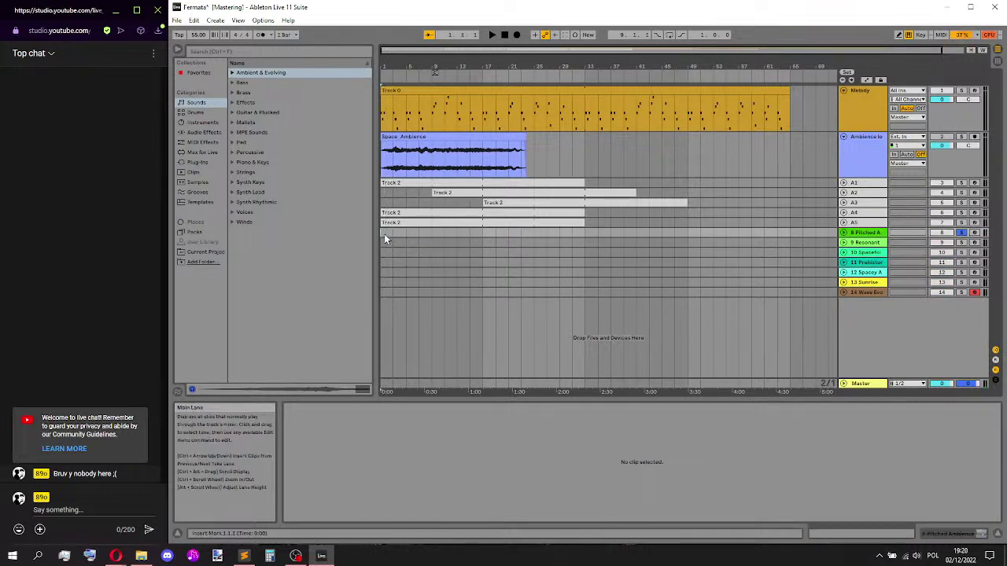
pyautogui.hotkey('ctrl', 'v')
pyautogui.press('space')
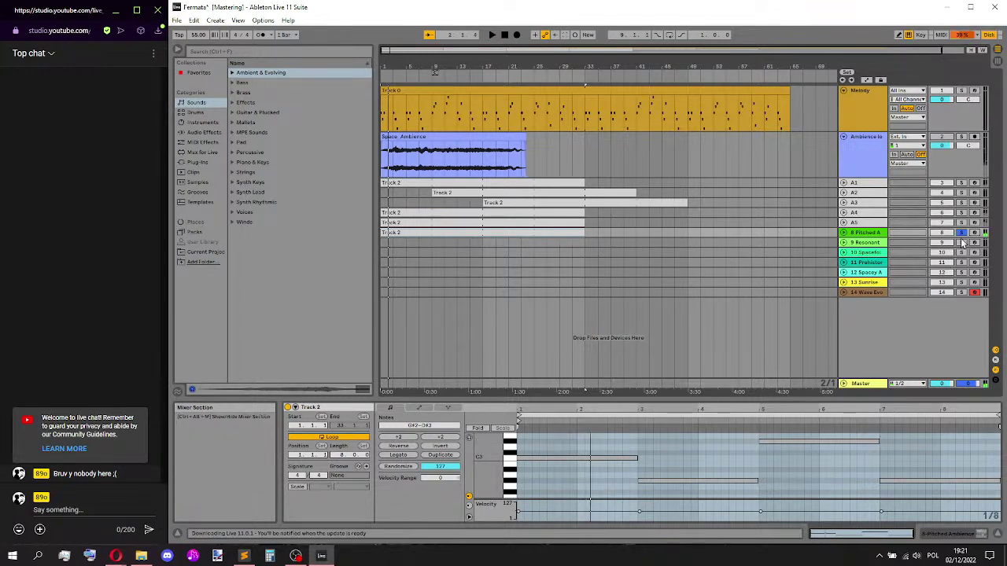
# - Paste the clip at bar 1 of Resonant Pad, audition it with all notes one octave lower, and delete that track
pyautogui.click(381, 246)
pyautogui.hotkey('ctrl', 'v')
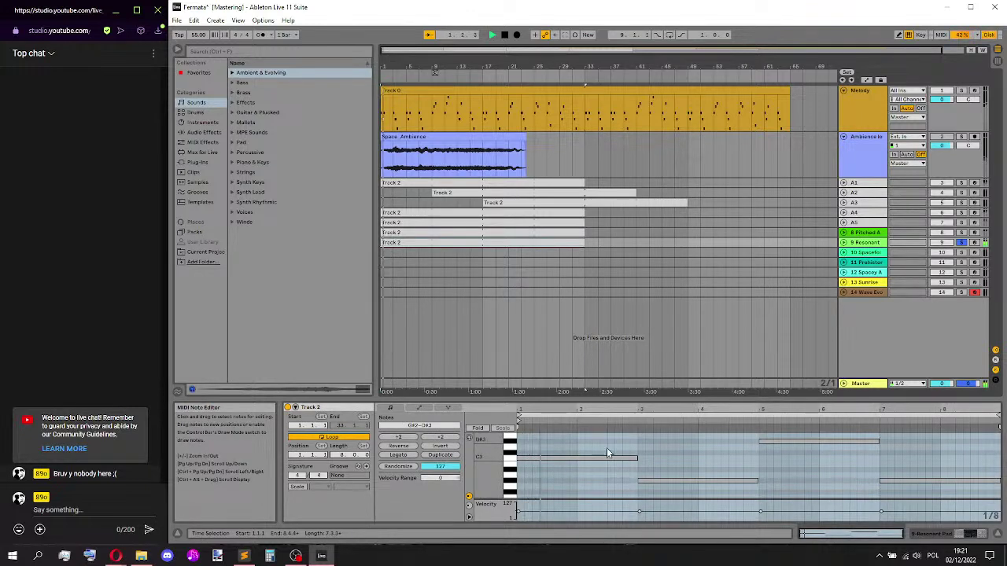
pyautogui.hotkey('ctrl', 'v')
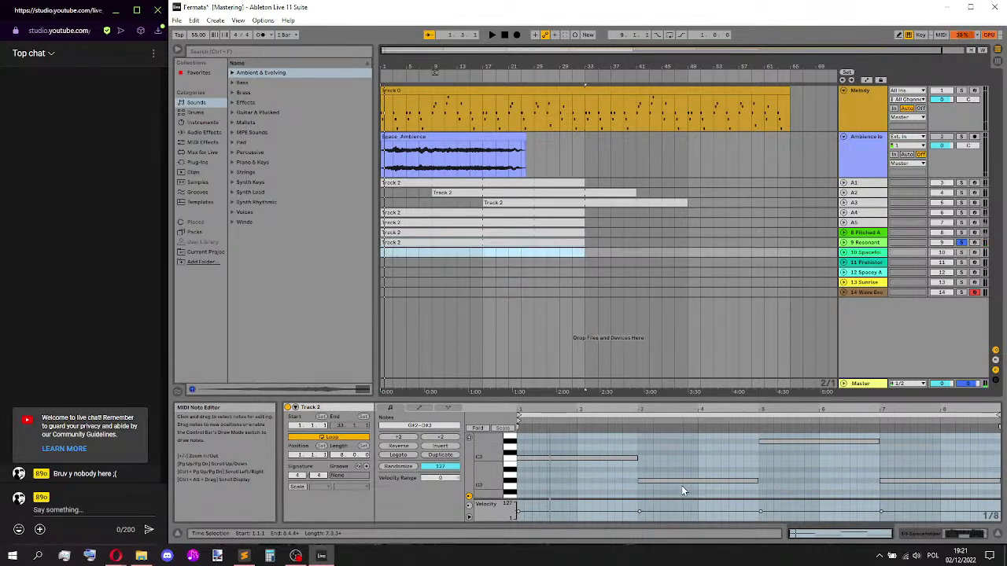
pyautogui.click(656, 447)
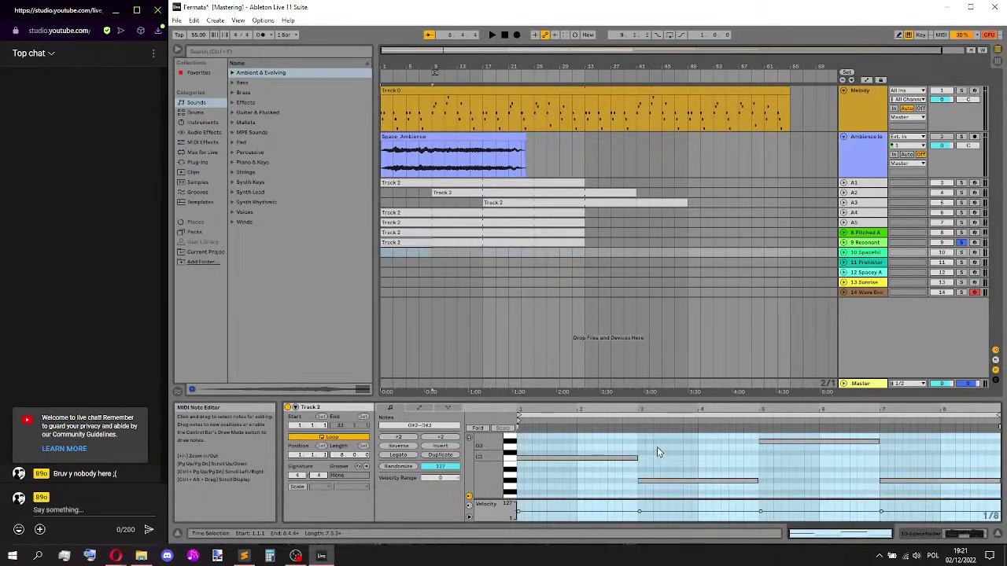
pyautogui.hotkey('ctrl', 'a')
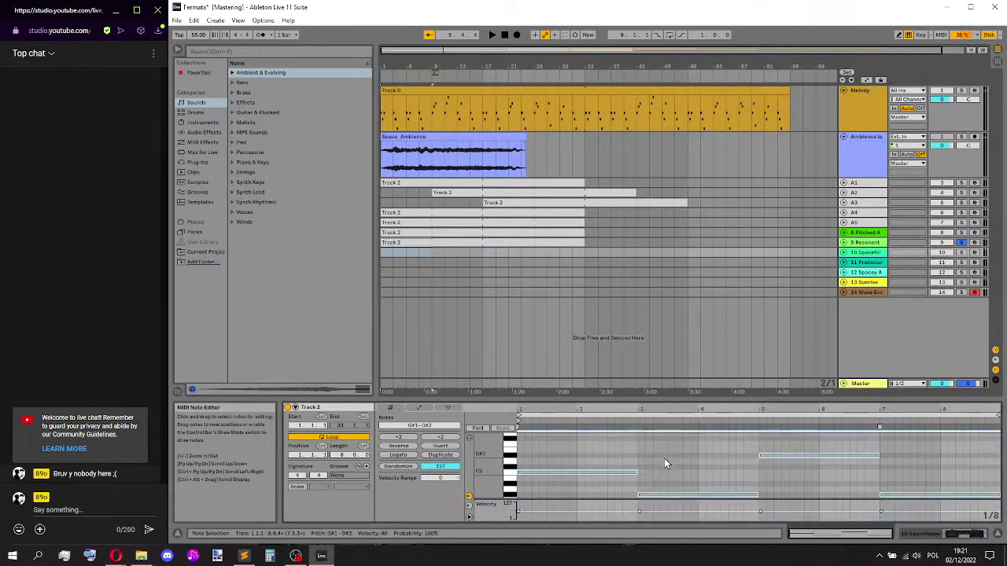
pyautogui.click(469, 309)
pyautogui.press('space')
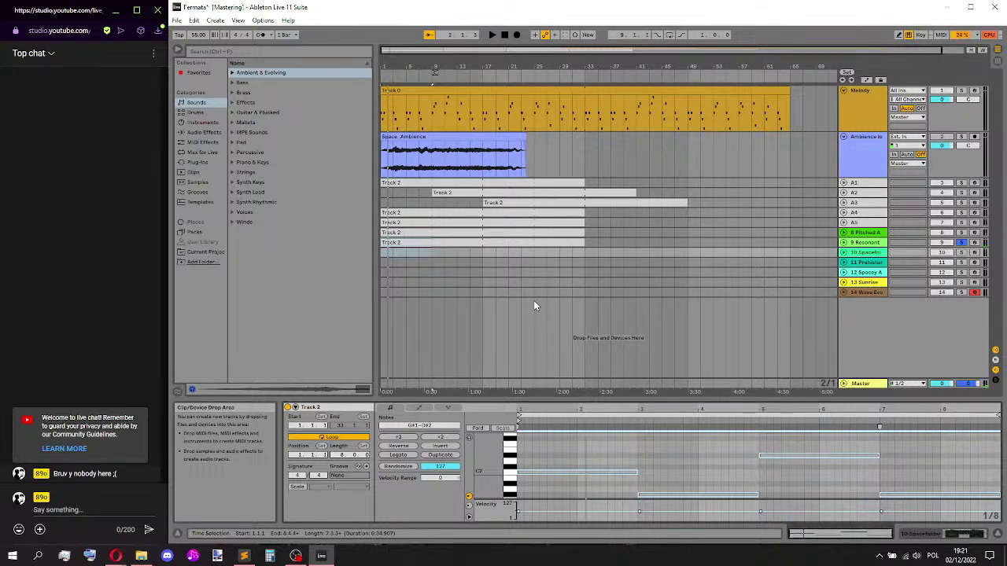
pyautogui.press('space')
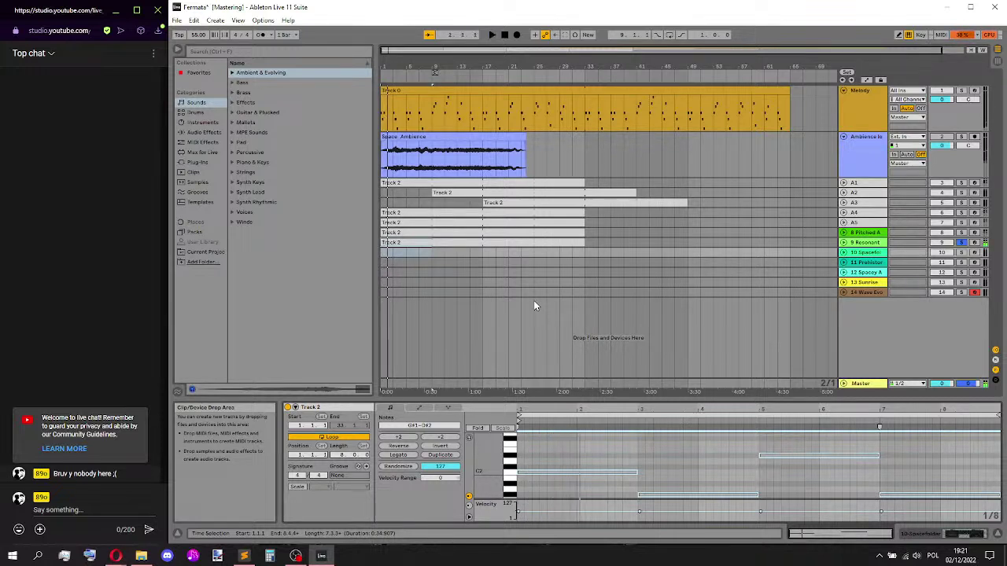
pyautogui.click(868, 249)
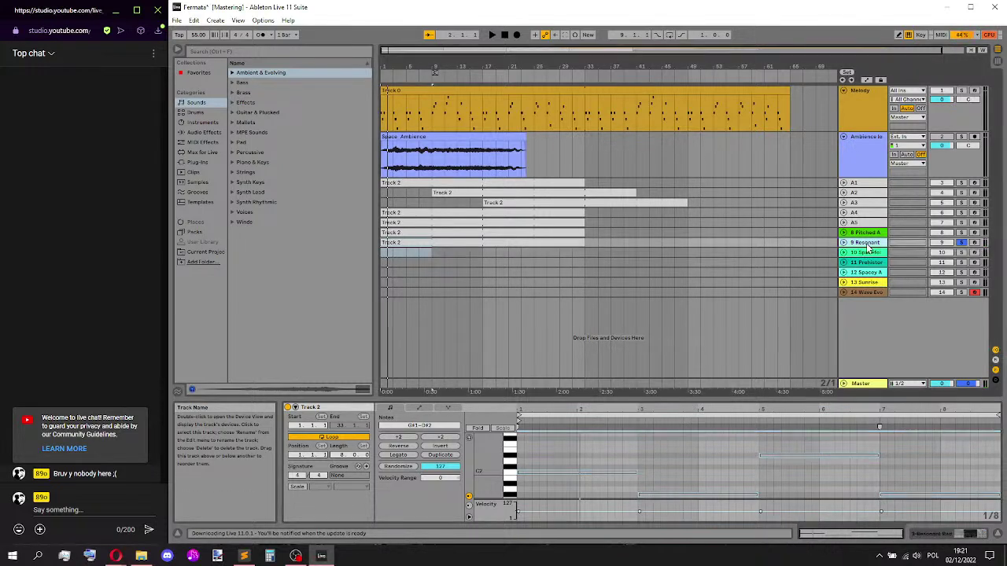
pyautogui.press('Delete')
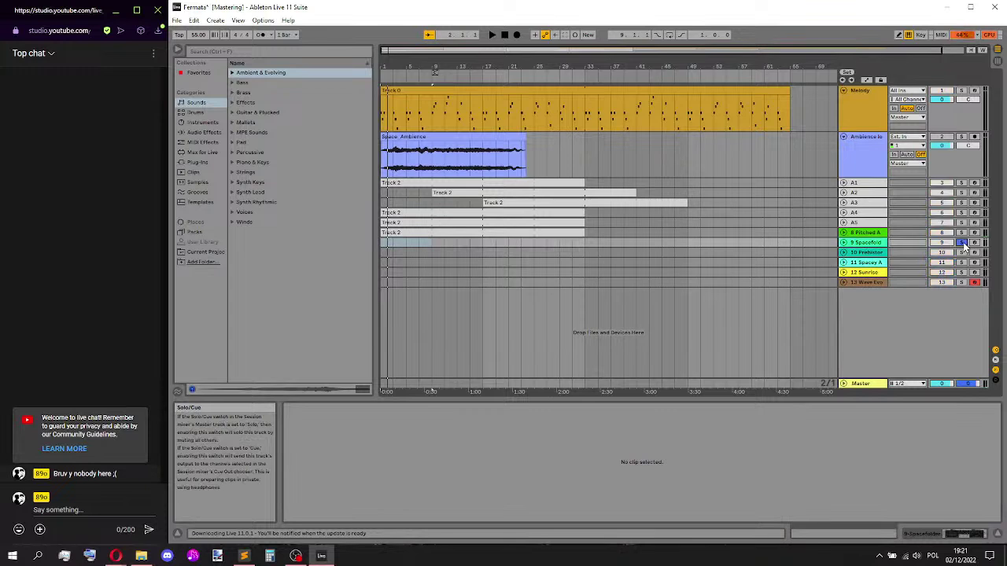
pyautogui.click(384, 242)
pyautogui.hotkey('ctrl', 'shift', 'm')
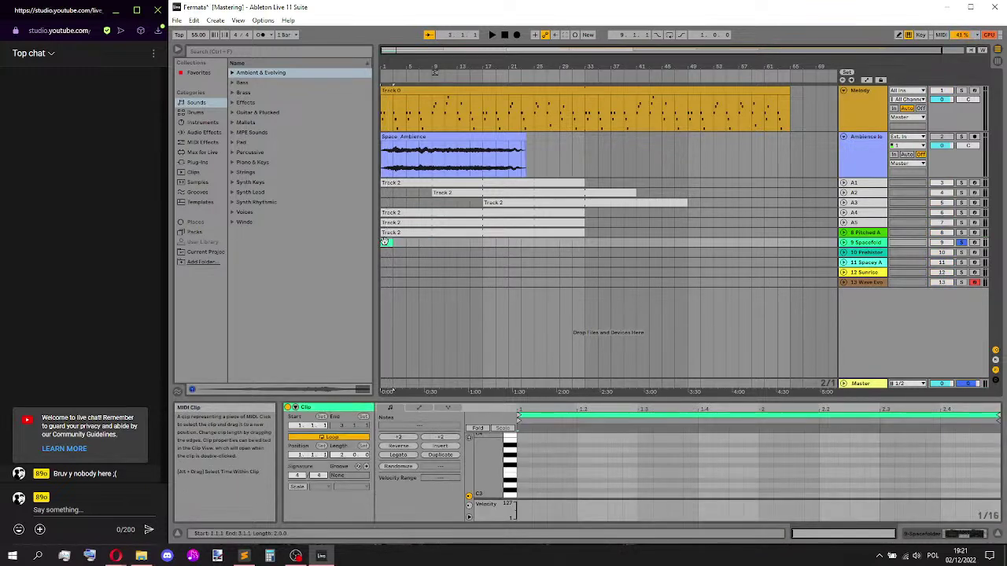
pyautogui.click(390, 252)
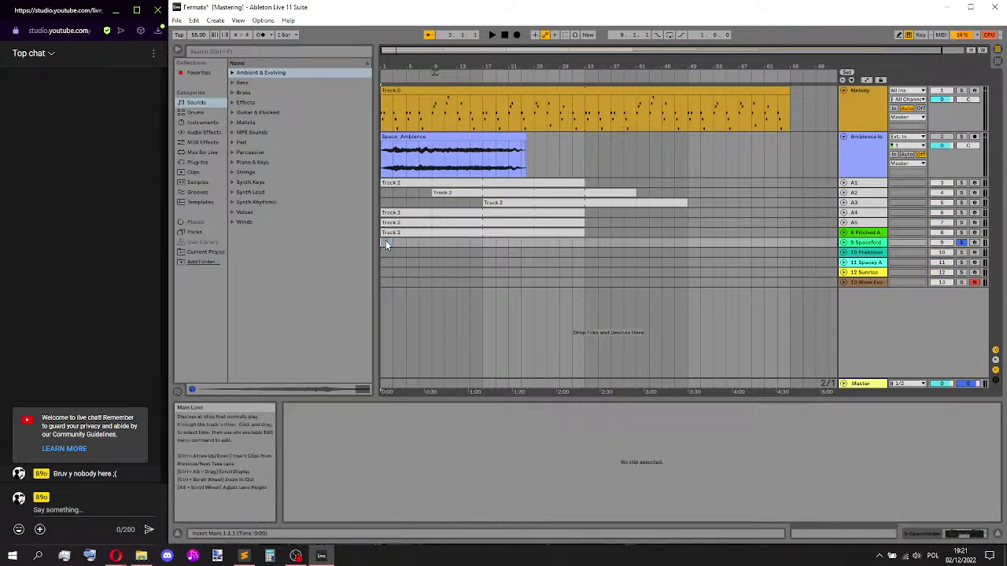
pyautogui.click(389, 244)
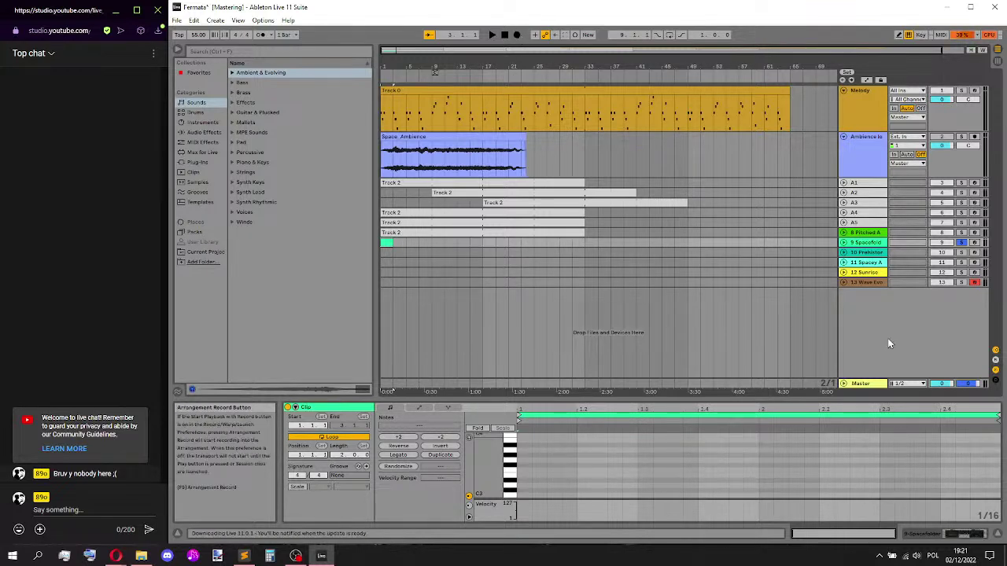
pyautogui.press('Delete')
# - Paste the clip at bar 1 of the soloed Spacefolder track and play it
pyautogui.hotkey('ctrl', 'v')
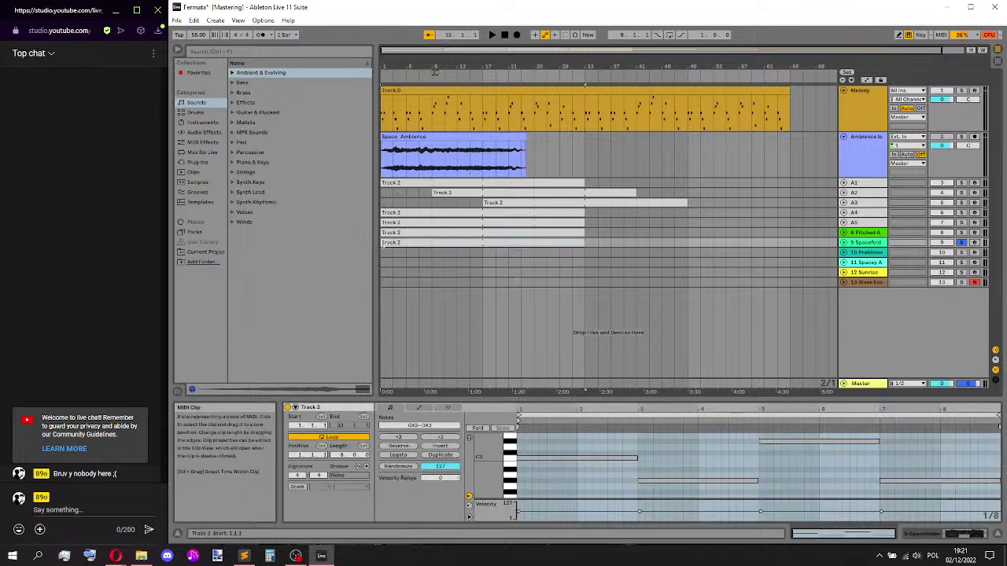
pyautogui.press('space')
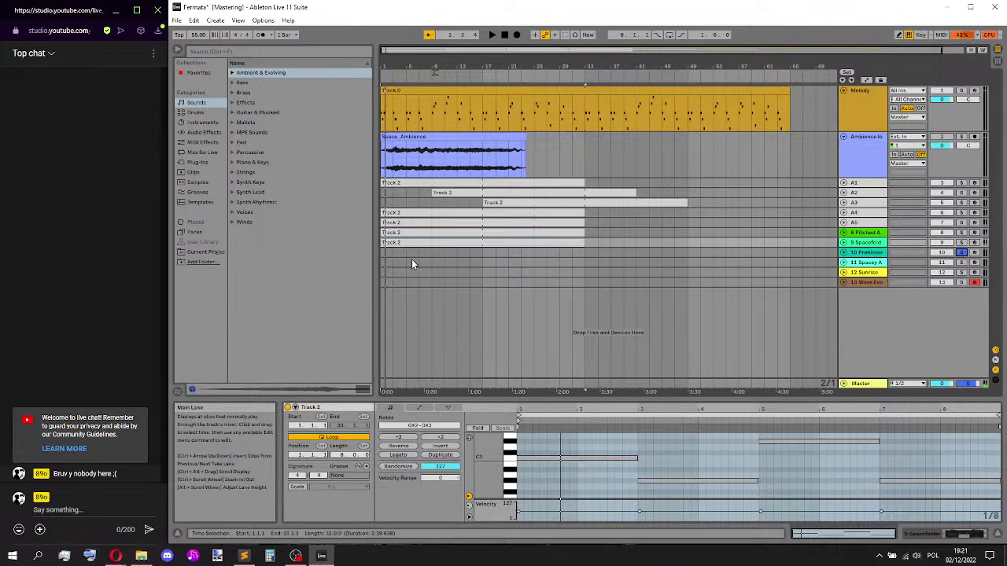
# - Paste the clip at bar 1 of Prehistoric VHS, audition it several times, and delete that track
pyautogui.click(385, 252)
pyautogui.hotkey('ctrl', 'v')
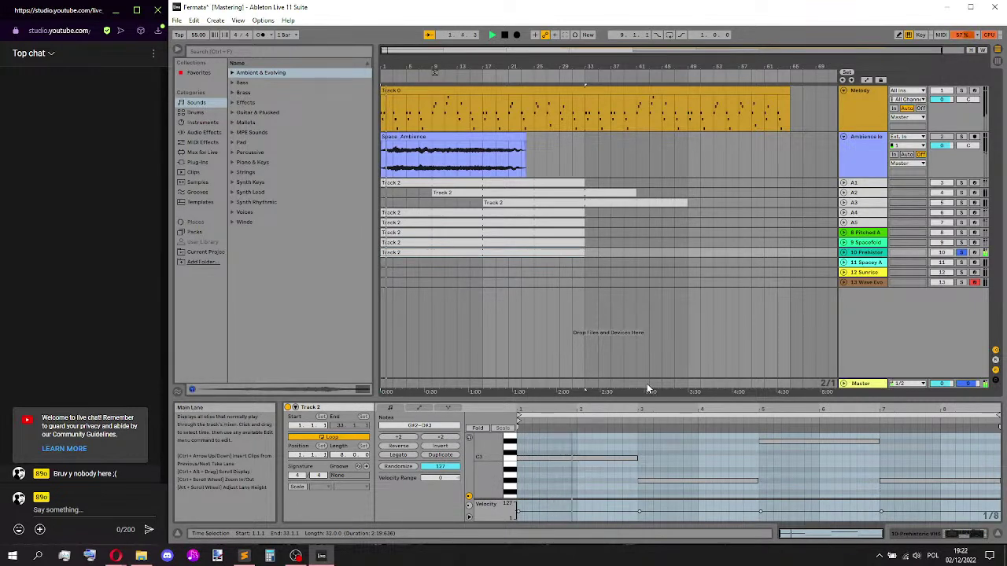
pyautogui.press('space')
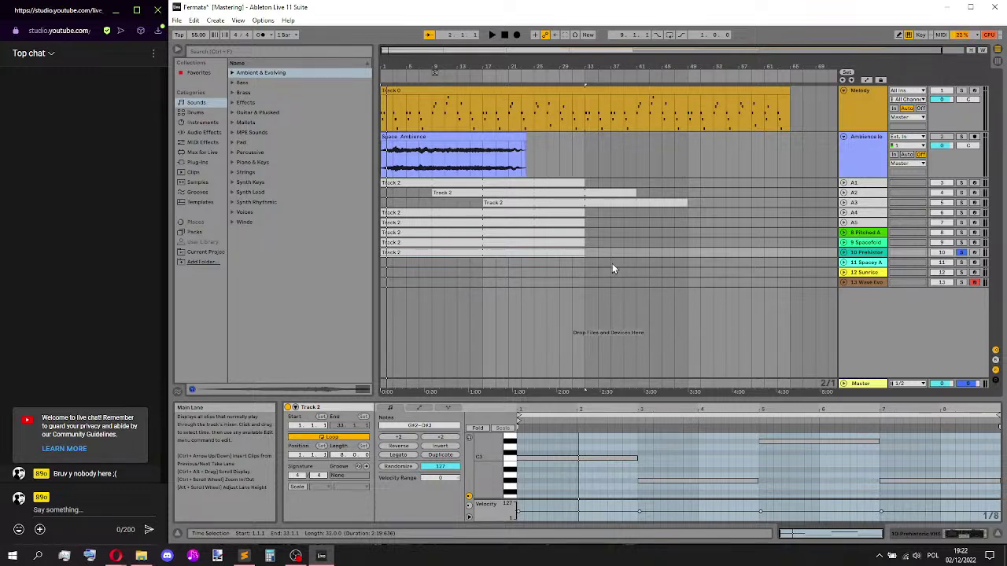
pyautogui.press('space')
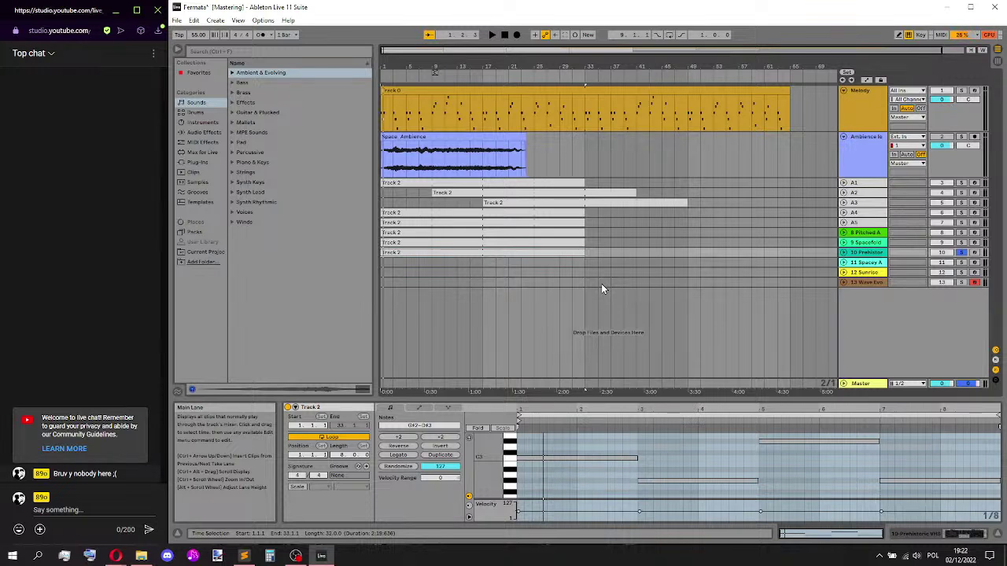
pyautogui.press('space')
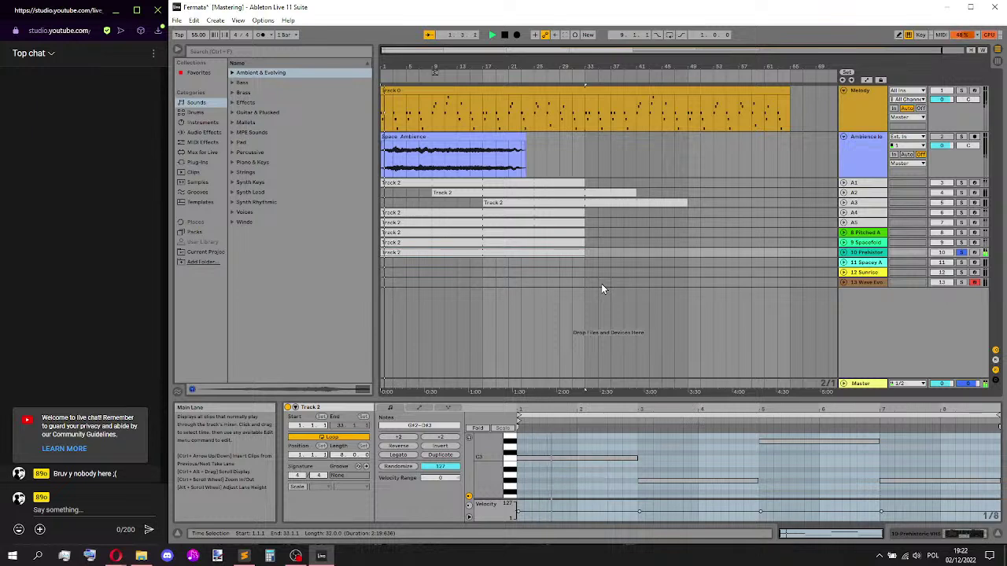
pyautogui.click(868, 258)
pyautogui.press('Delete')
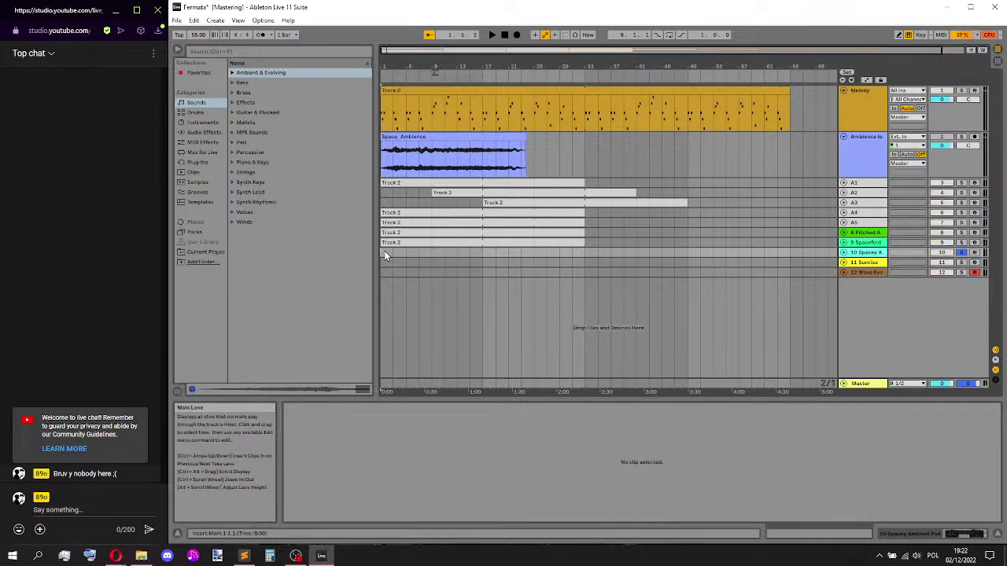
# - Paste the clip at bar 1 of the soloed Spacey Ambient Pad track and audition it
pyautogui.hotkey('ctrl', 'v')
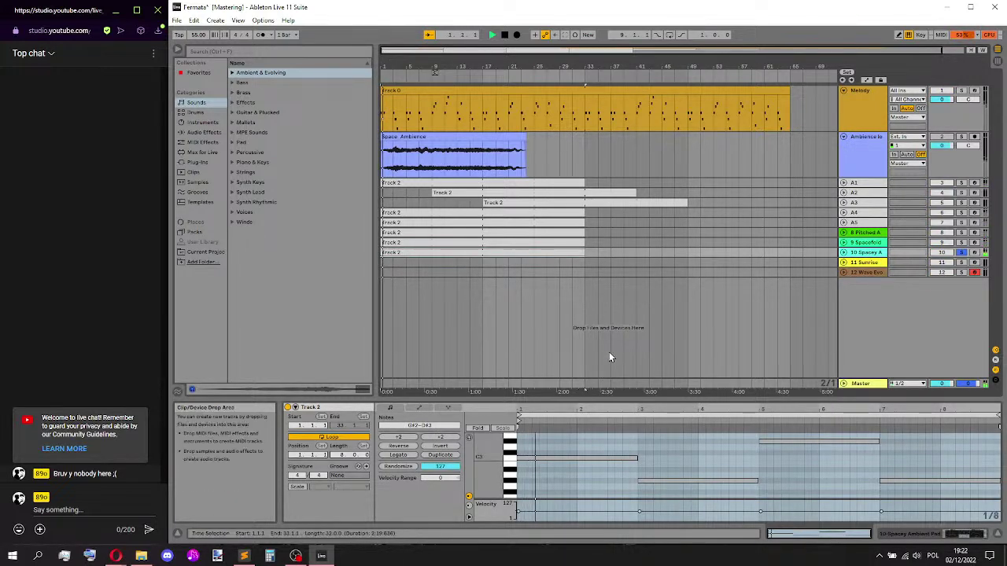
pyautogui.press('space')
# - Open the Spacey Ambient Pad instrument, compare its Osc 1 and Osc 2 settings, and play the clip again
pyautogui.click(859, 252)
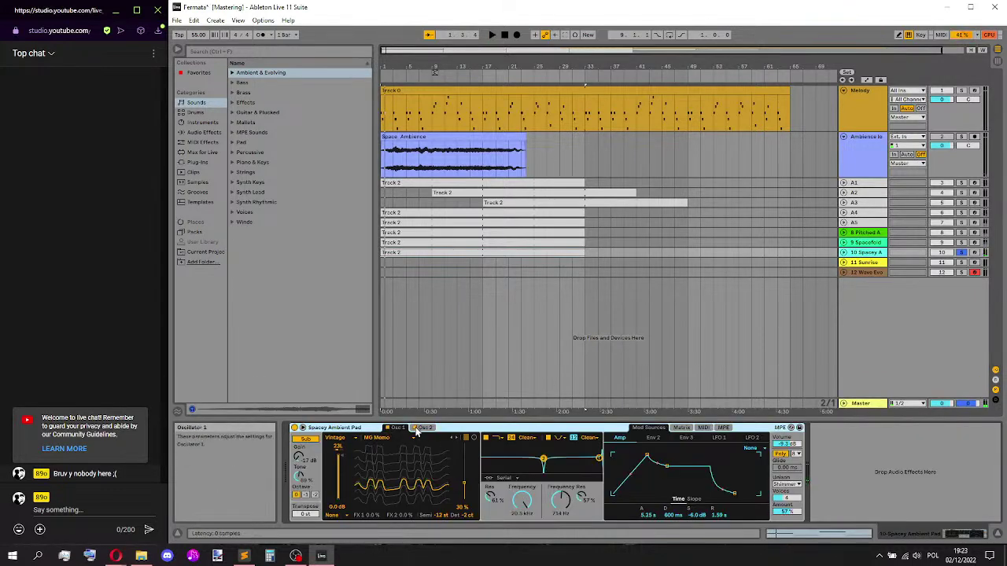
pyautogui.click(419, 428)
pyautogui.click(399, 429)
pyautogui.click(425, 429)
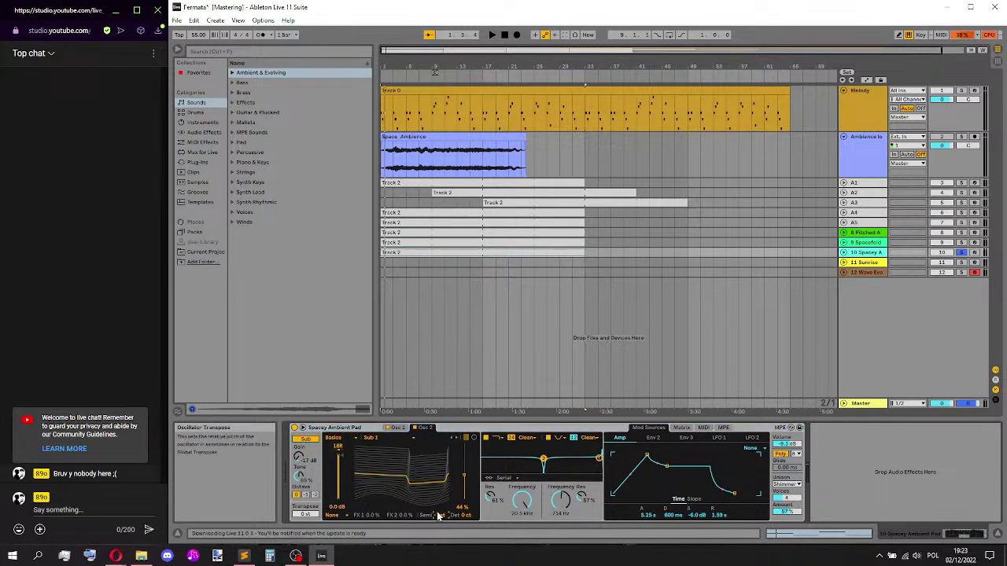
pyautogui.press('space')
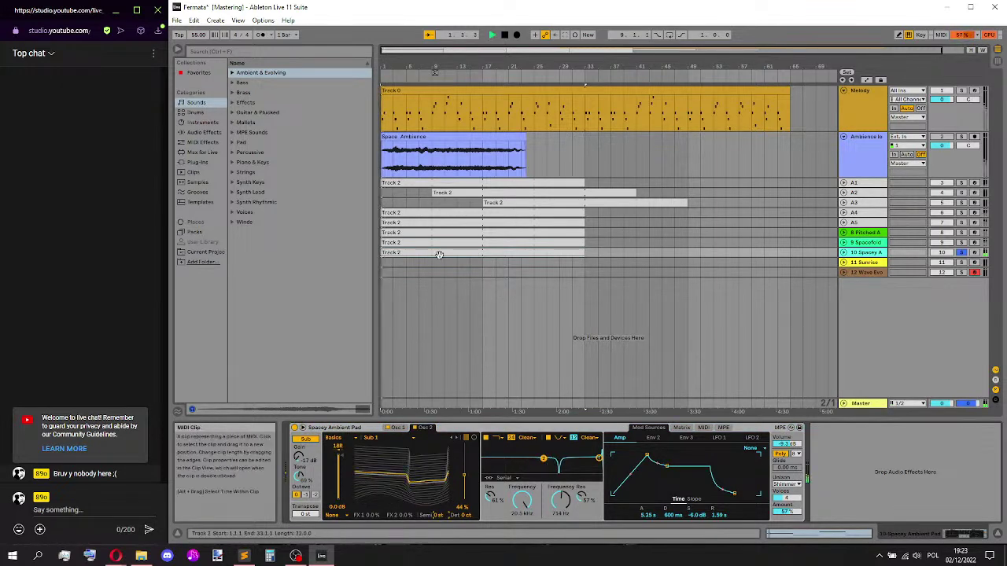
# - Paste the Track 2 clip at the start of the 11 Sunrise track and play that track soloed
pyautogui.press('space')
pyautogui.click(396, 429)
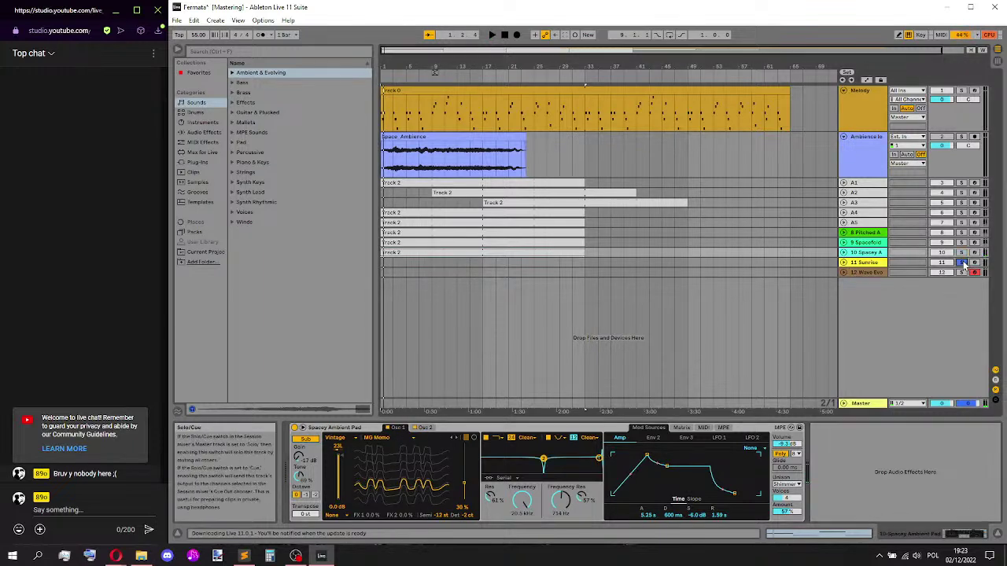
pyautogui.click(384, 263)
pyautogui.hotkey('ctrl', 'v')
pyautogui.press('space')
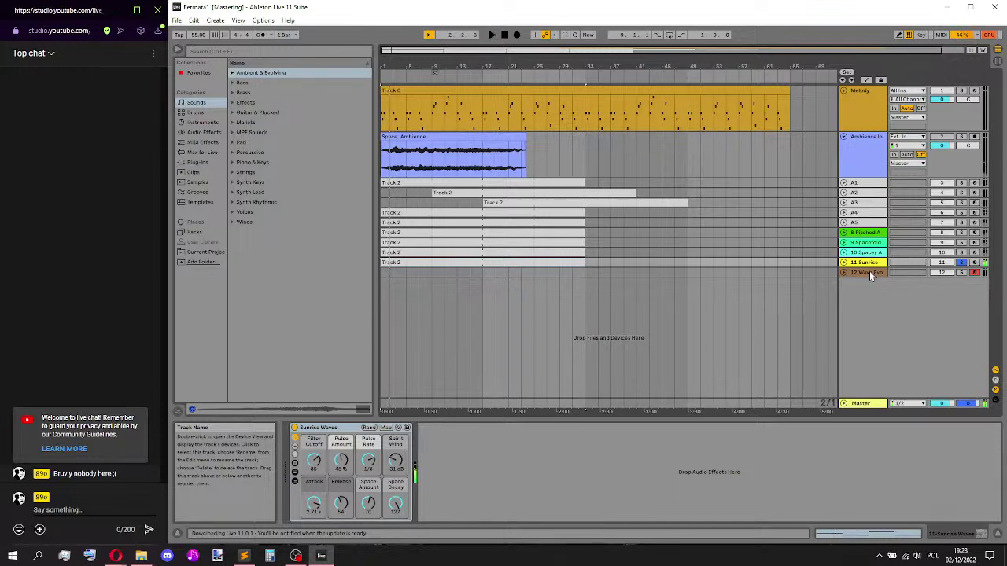
# - Audition the Track 2 clip on the soloed 12 Wave Evolve track and delete that track
pyautogui.click(962, 273)
pyautogui.click(382, 271)
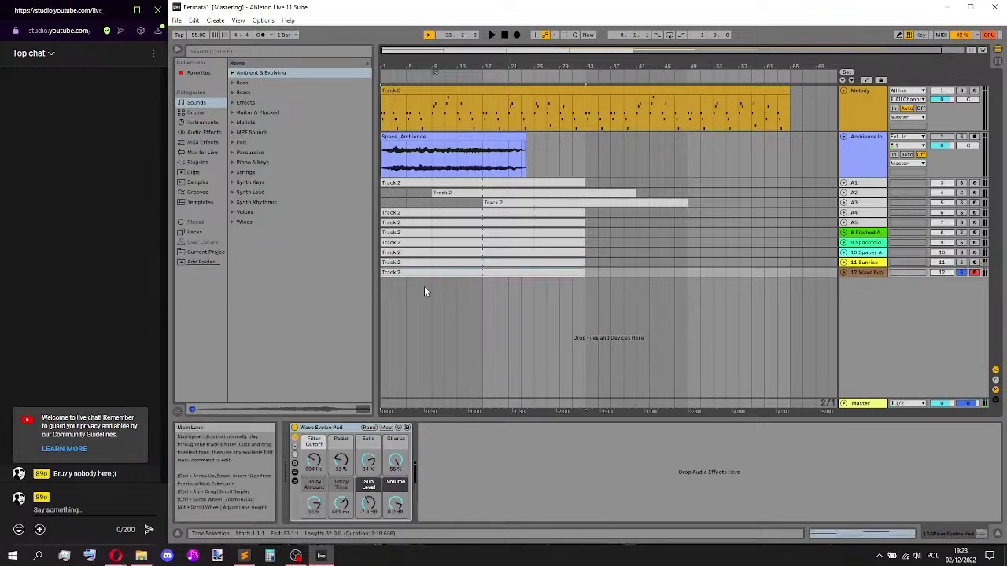
pyautogui.press('space')
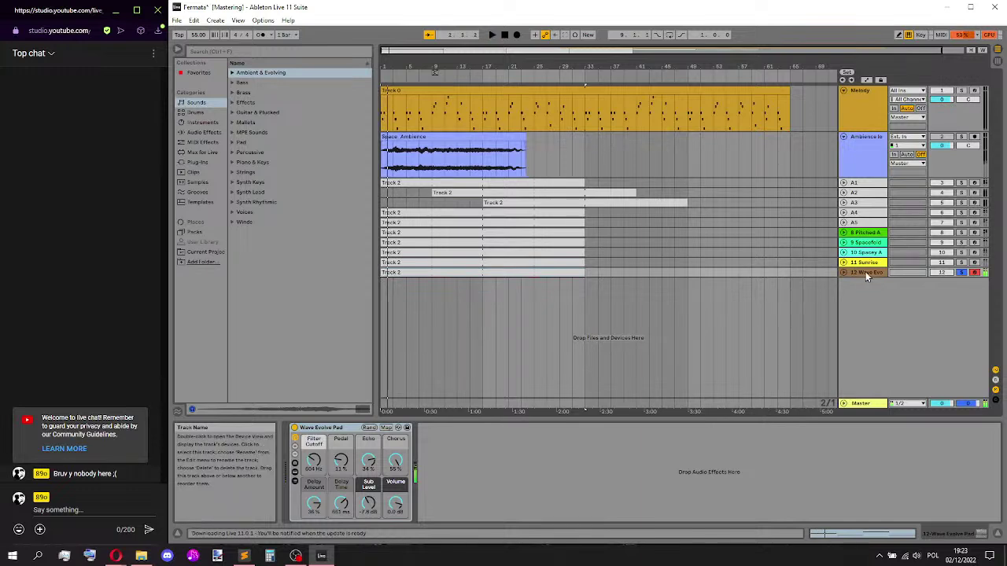
pyautogui.press('Delete')
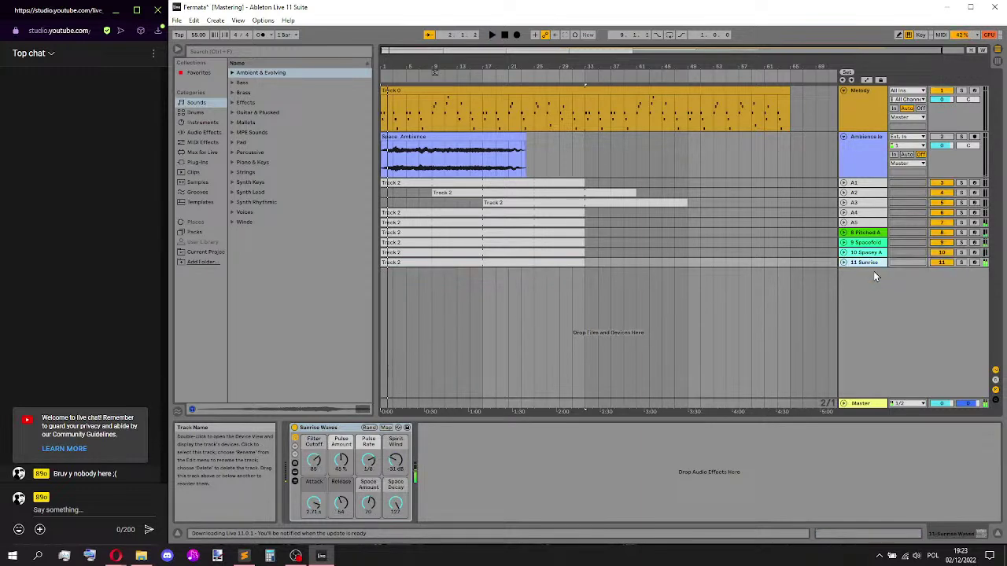
# - Rename the 8 Pitched Ambience track to A6 and the 9 Spacefolder track to A7
pyautogui.click(870, 235)
pyautogui.hotkey('ctrl', 'r')
pyautogui.write('A6')
pyautogui.press('Return')
pyautogui.click(868, 243)
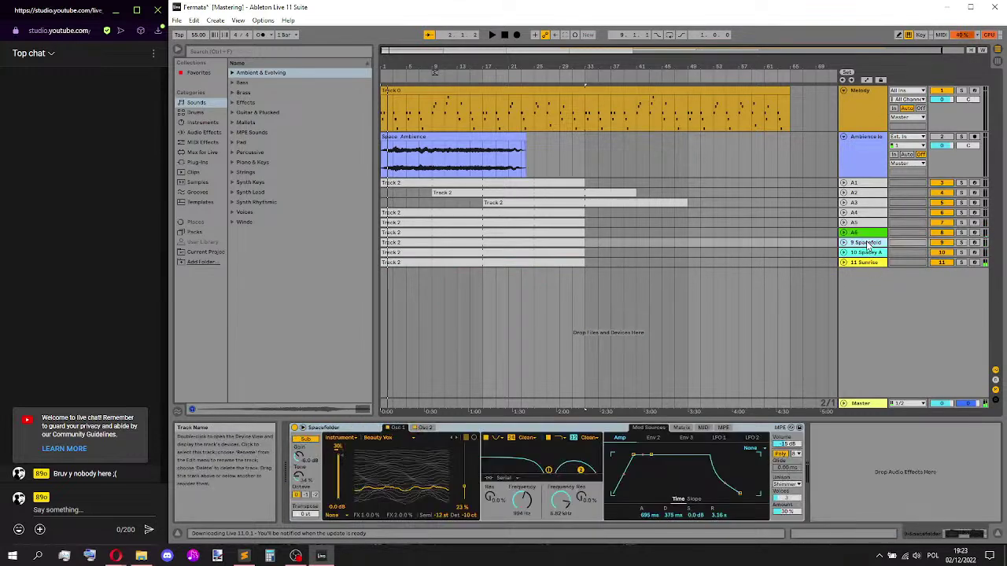
pyautogui.hotkey('ctrl', 'r')
pyautogui.write('A7')
pyautogui.press('Return')
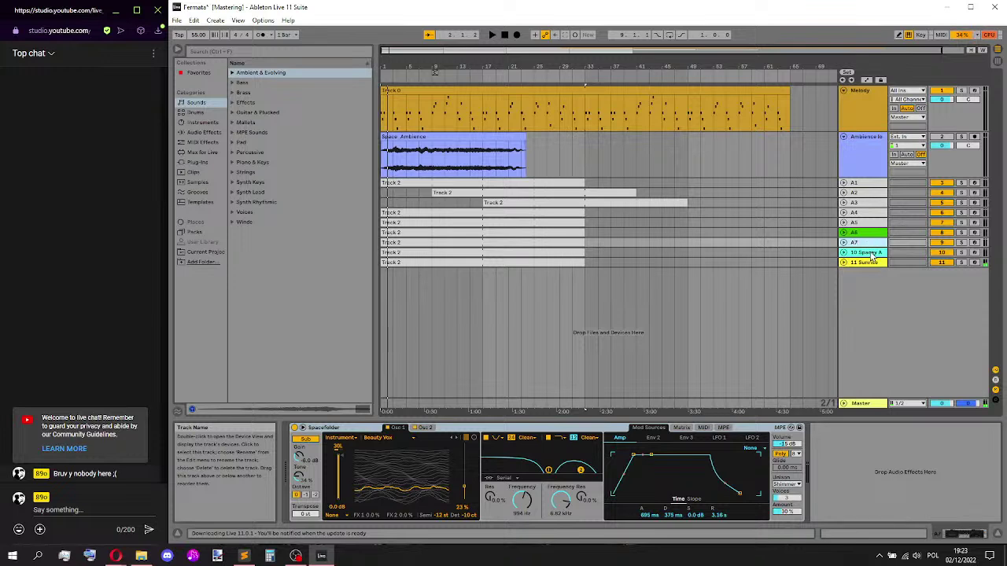
# - Rename the 10 Spacey Ambient track to A8 and the 11 Sunrise track to A9
pyautogui.click(871, 253)
pyautogui.hotkey('ctrl', 'r')
pyautogui.write('A8')
pyautogui.press('Return')
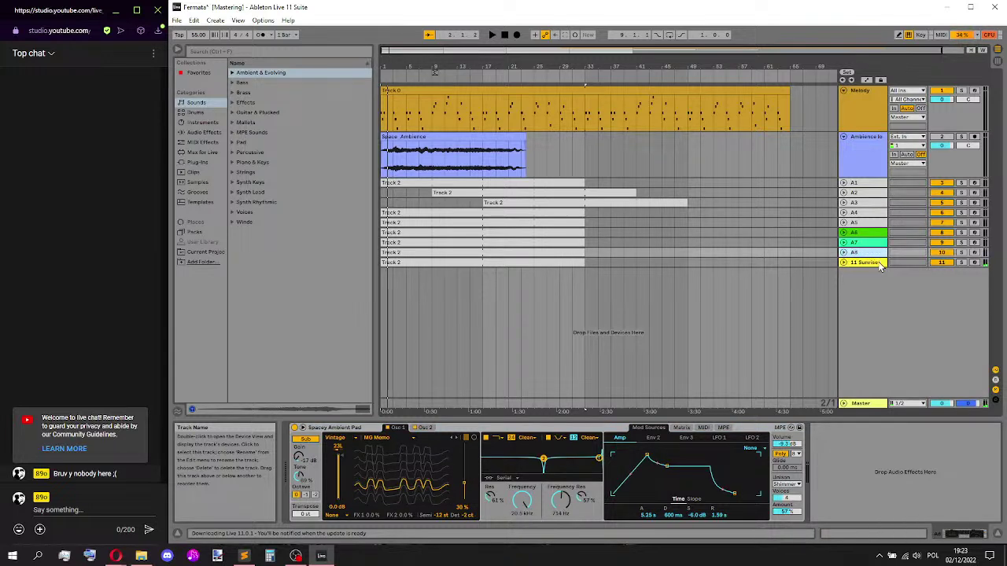
pyautogui.click(876, 263)
pyautogui.press('Return')
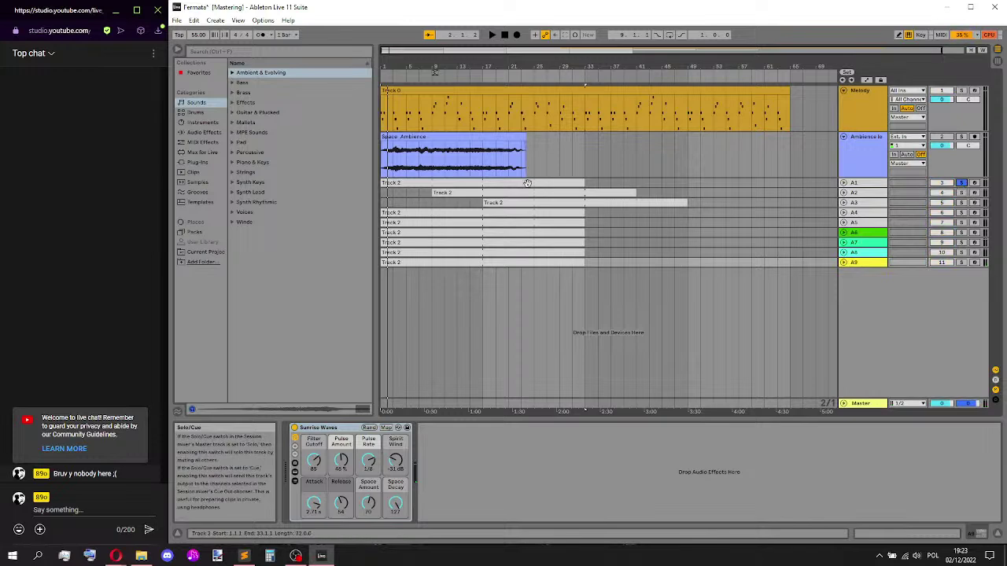
# - Move the clips on tracks A2 and A3 to the start of the arrangement
pyautogui.moveTo(445, 195); pyautogui.dragTo(384, 202)
pyautogui.click(423, 202)
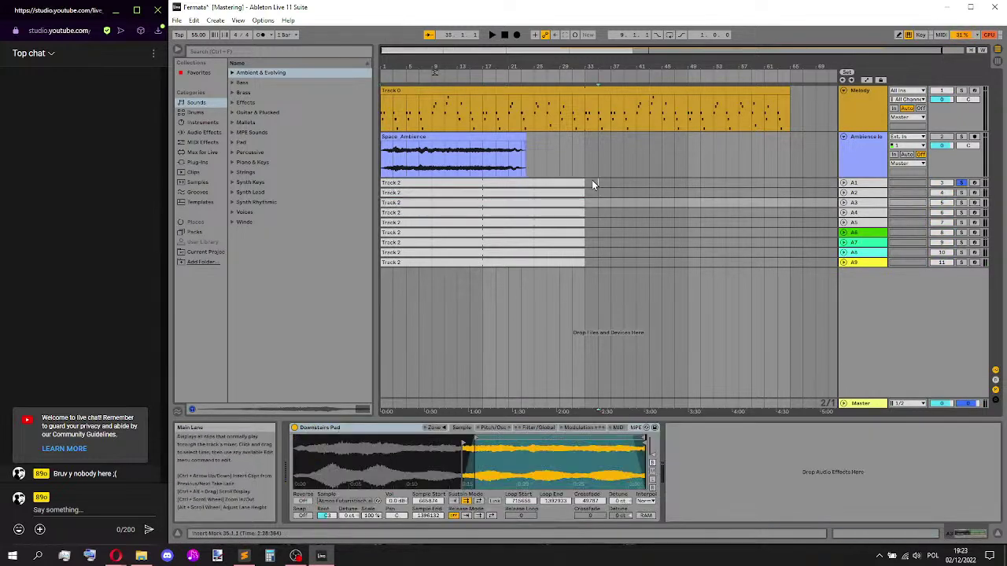
pyautogui.click(592, 180)
# - Play the arrangement from the start and compare tracks A1 to A6 by soloing each in turn
pyautogui.press('space')
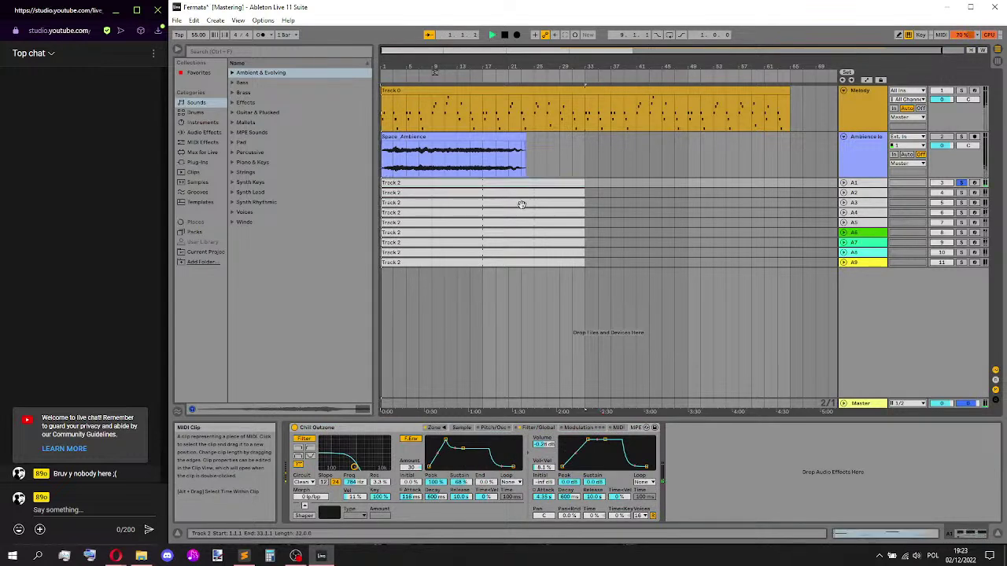
pyautogui.click(960, 192)
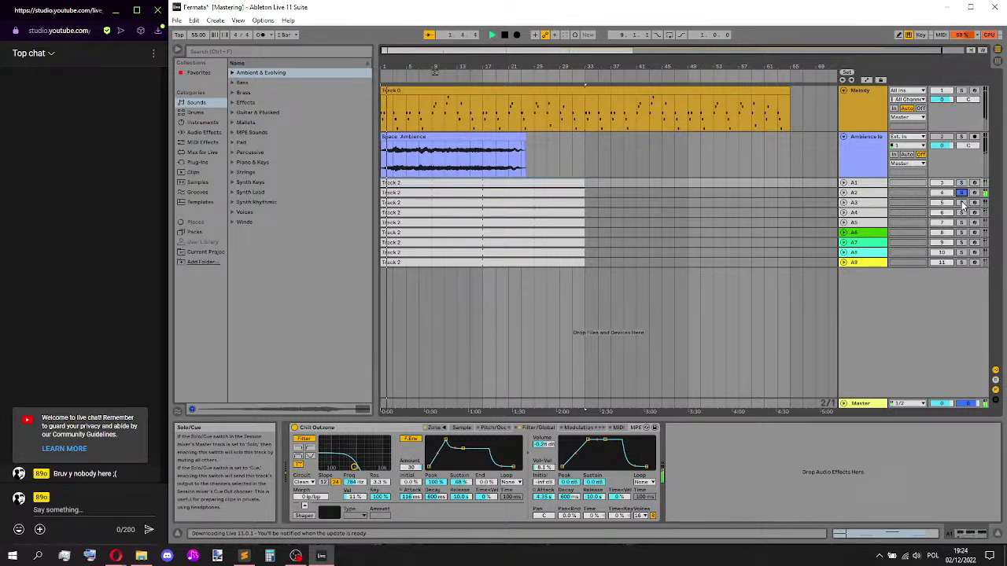
pyautogui.click(961, 203)
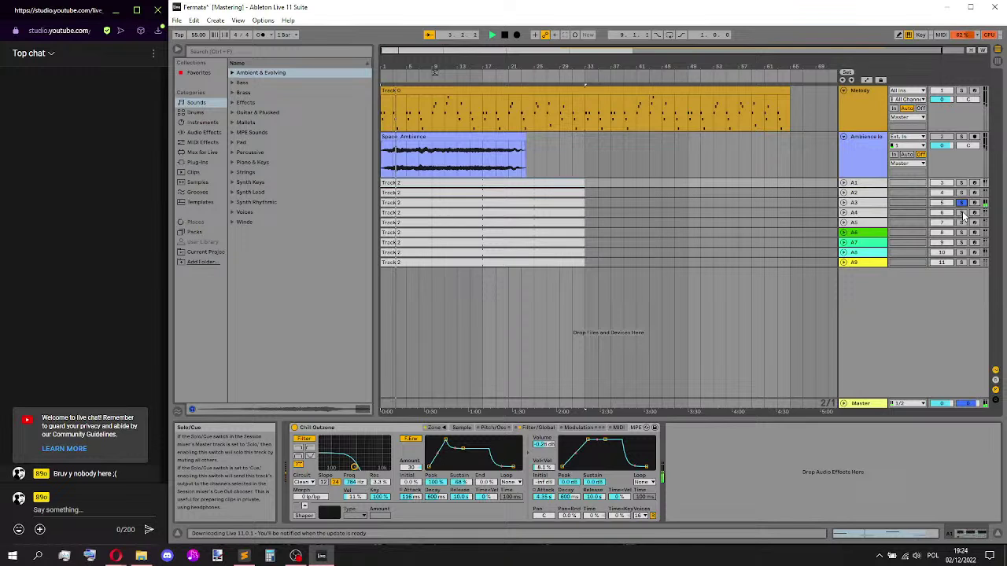
pyautogui.click(962, 212)
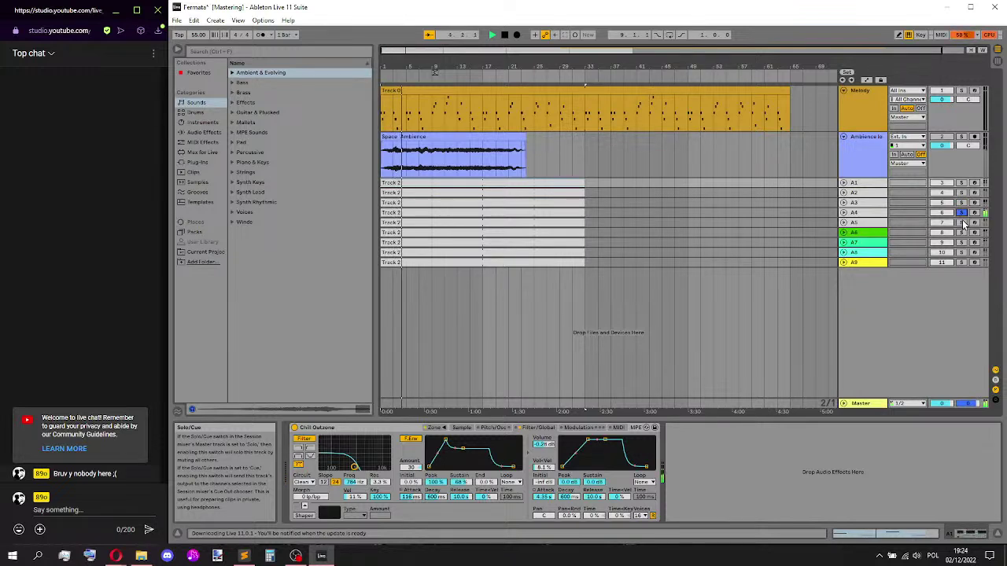
pyautogui.click(963, 223)
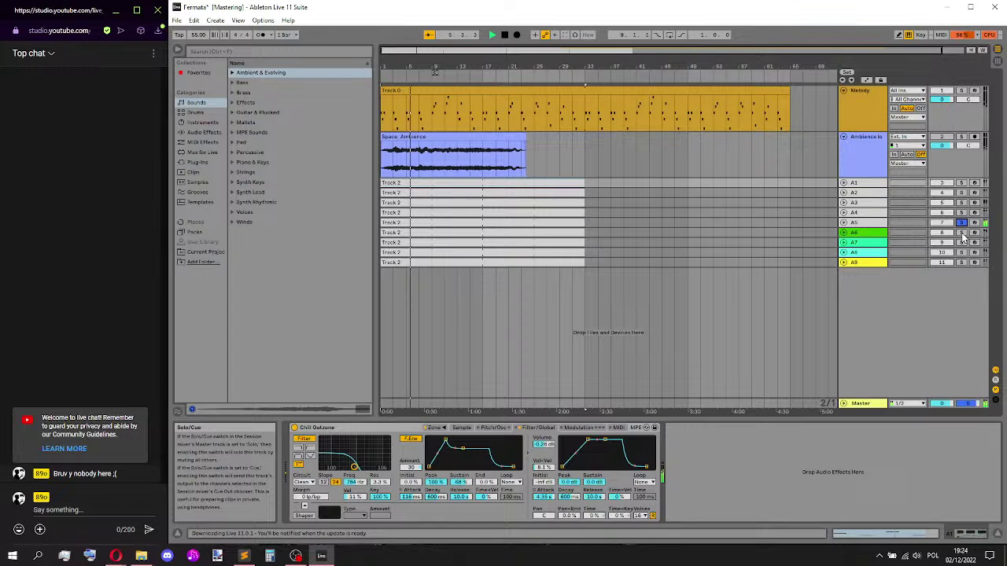
pyautogui.click(963, 233)
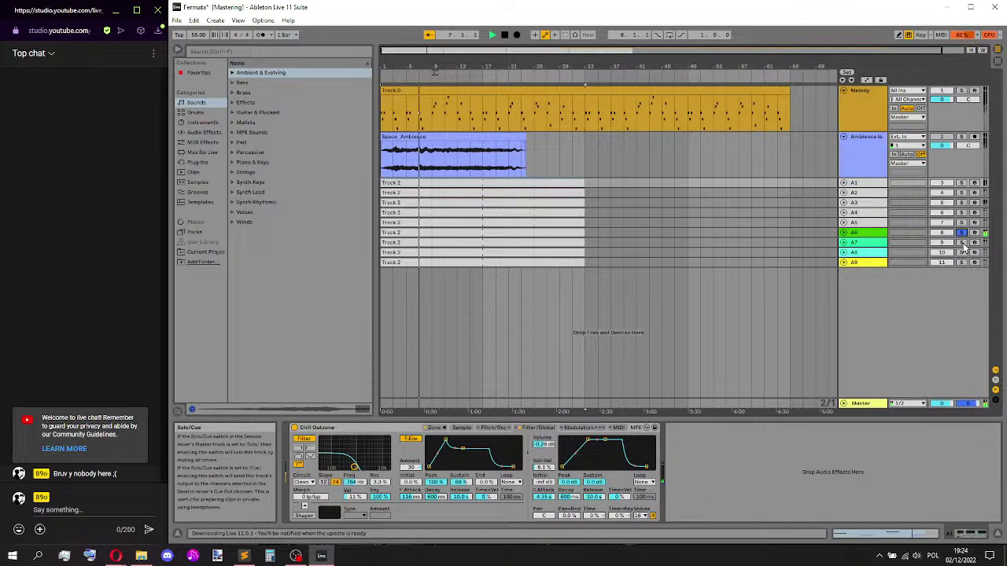
# - Check the instrument on track A6 and delete the whole track
pyautogui.click(867, 233)
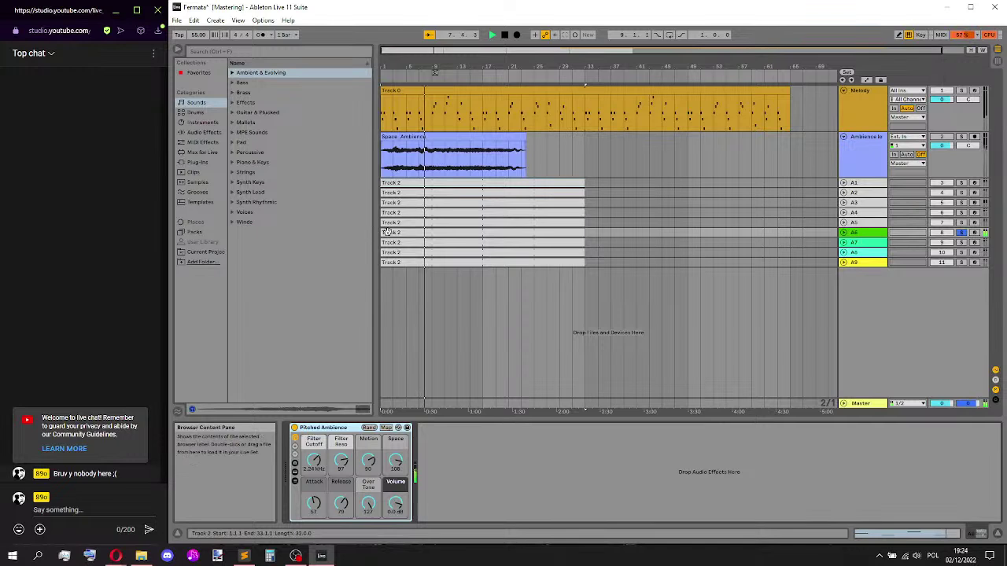
pyautogui.click(867, 236)
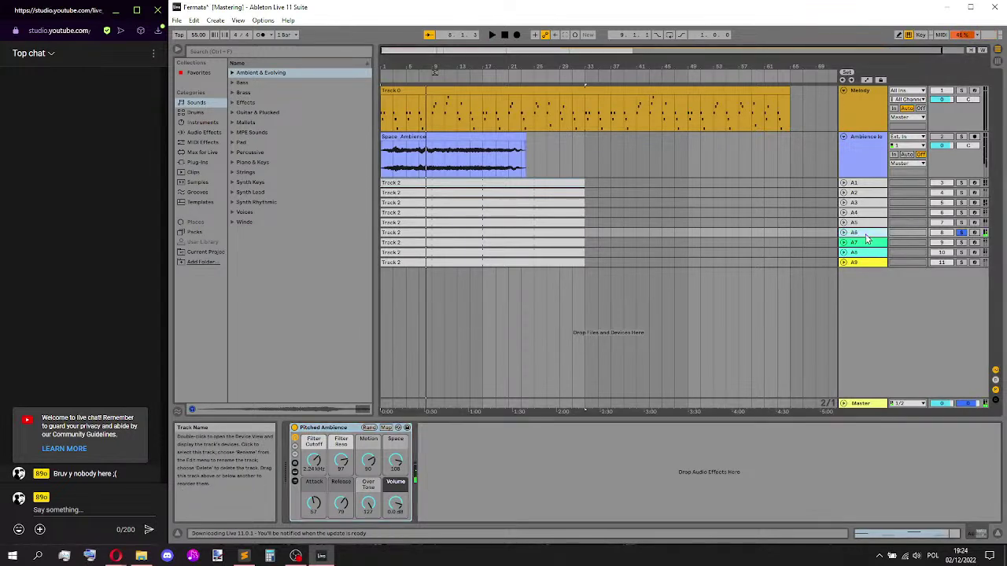
pyautogui.press('Delete')
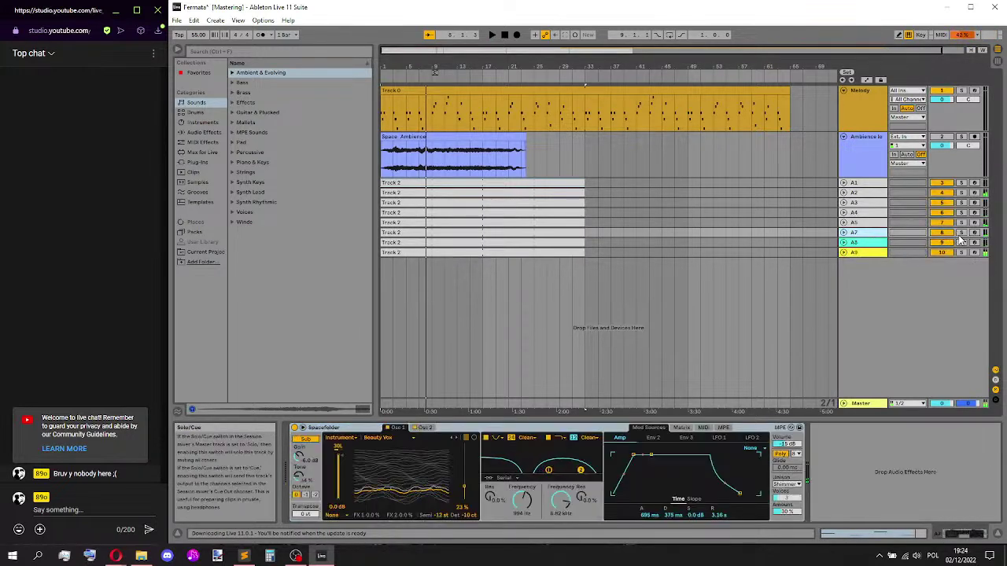
# - Play from the start and compare tracks A7, A8 and A9 by soloing each in turn
pyautogui.press('space')
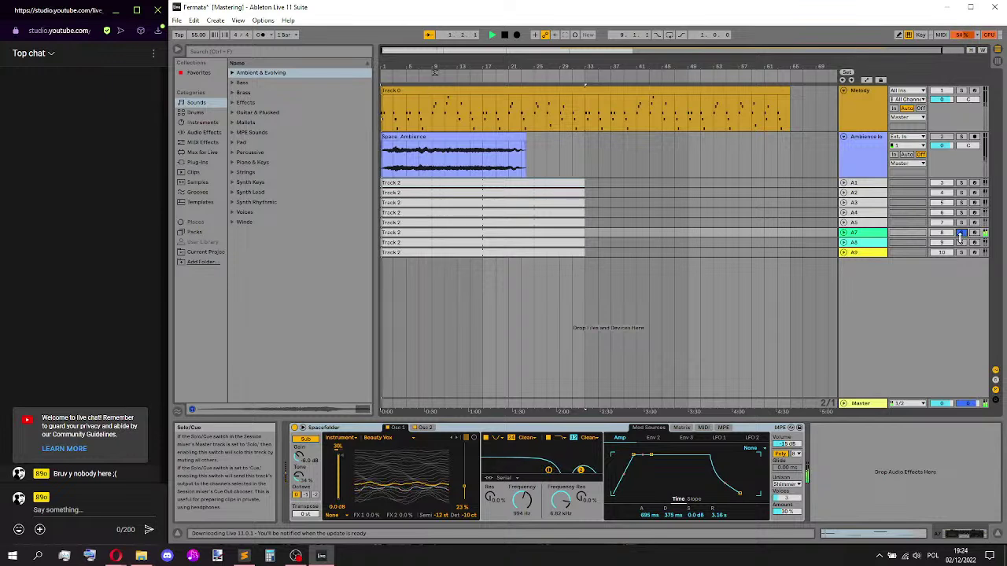
pyautogui.click(961, 242)
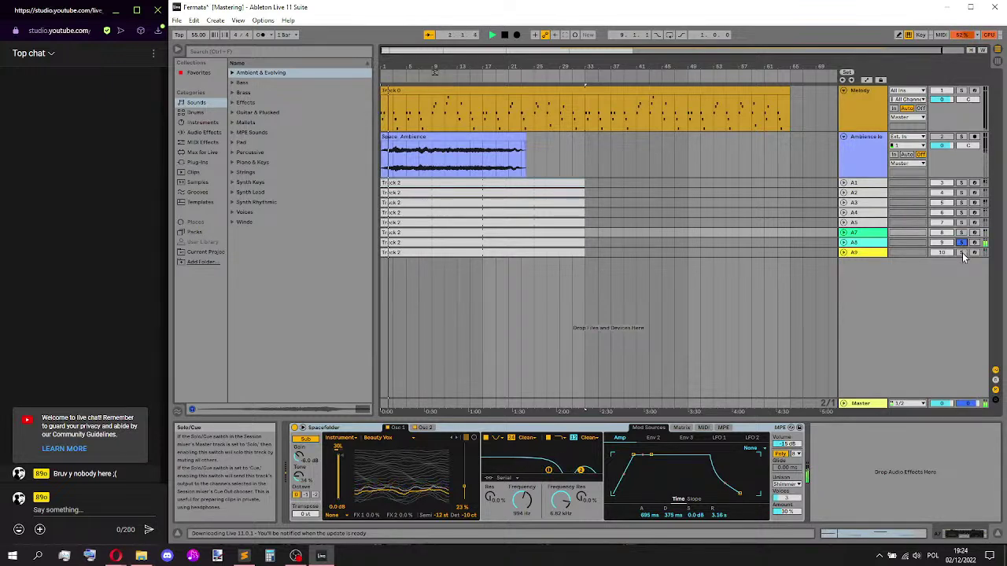
pyautogui.click(907, 241)
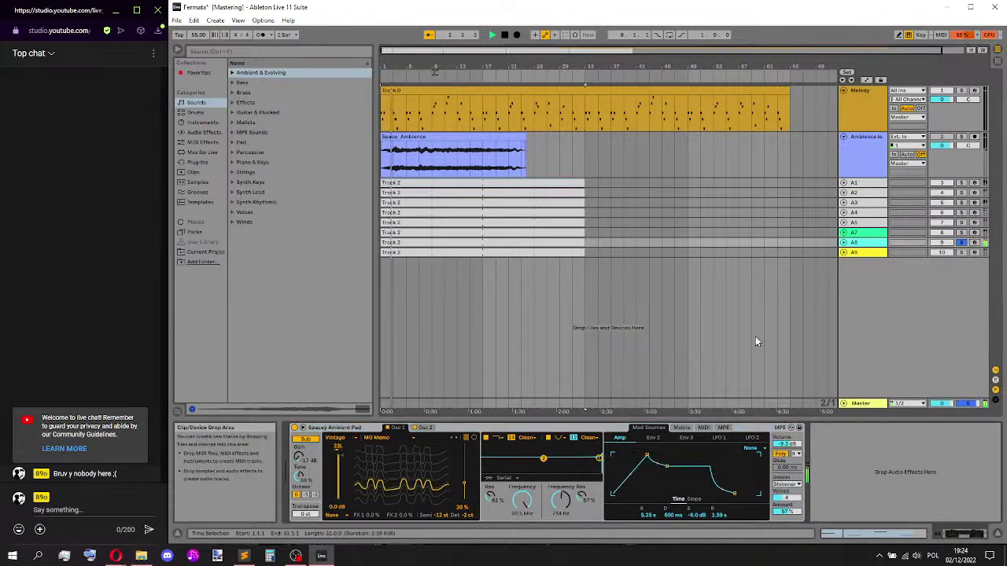
pyautogui.click(960, 252)
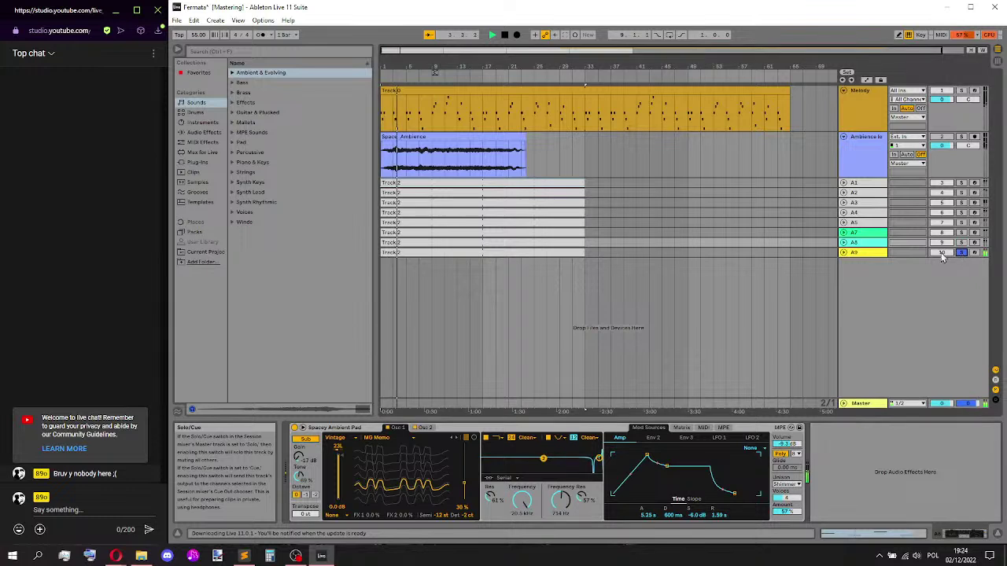
# - Renumber the last three pad tracks by renaming A7, A8 and A9 to A6, A7 and A8
pyautogui.click(867, 236)
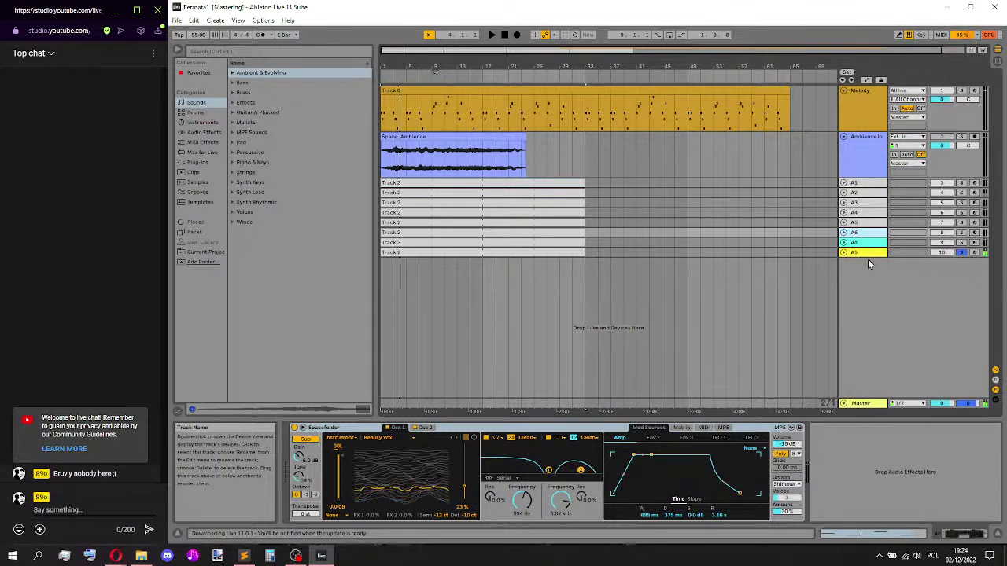
pyautogui.press('Up')
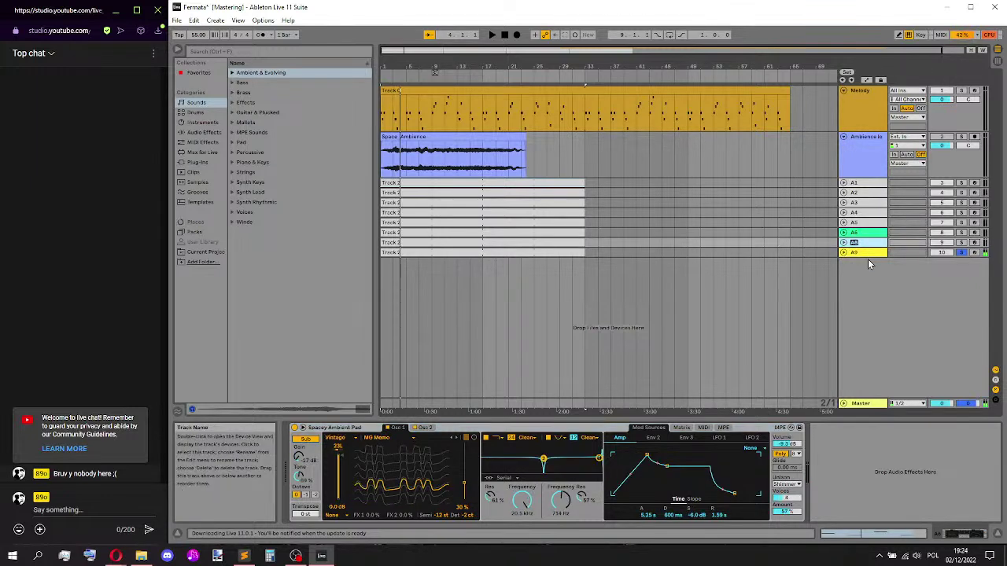
pyautogui.press('Down')
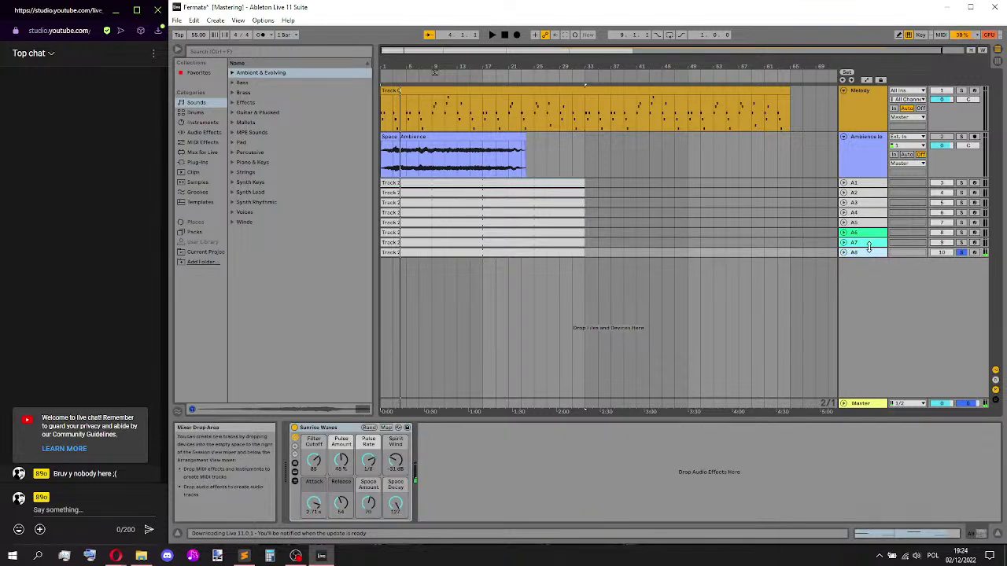
# - Recolor tracks A6, A7 and A8 together in the light grey used by tracks A1 to A5
pyautogui.click(863, 234)
pyautogui.rightClick(863, 234)
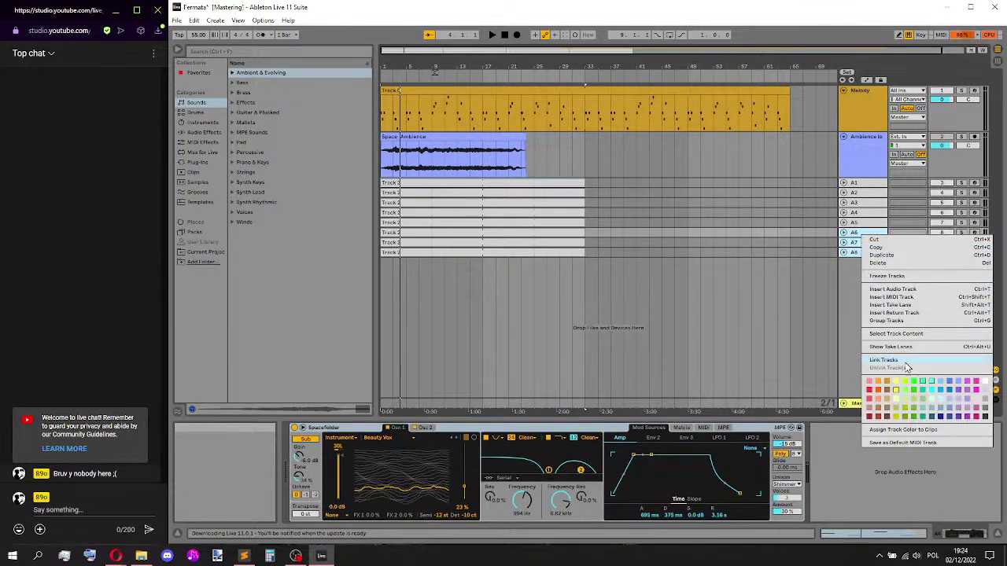
pyautogui.click(985, 398)
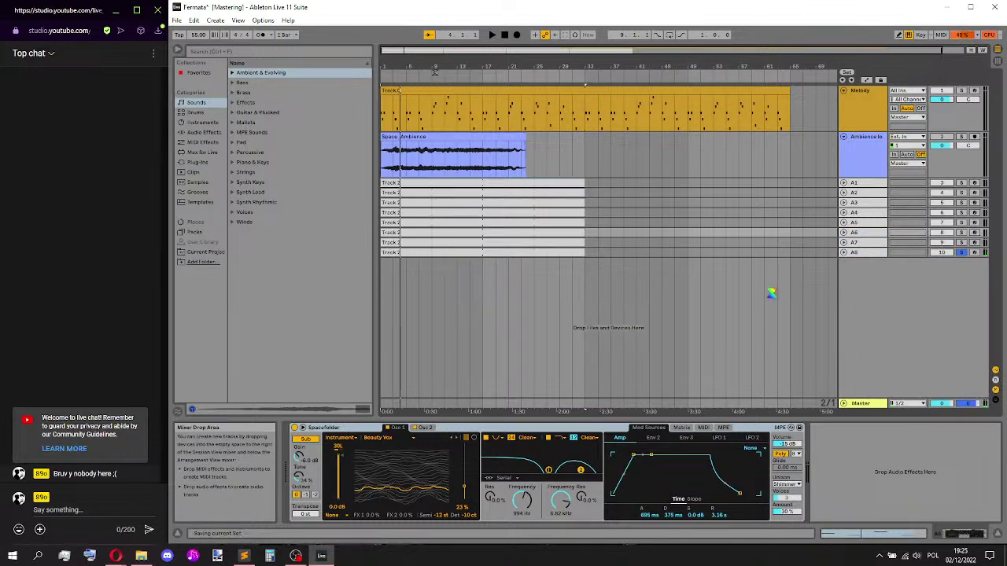
# - Minimize the Ableton Live set and switch to the Freesound search page in the web browser
pyautogui.click(947, 6)
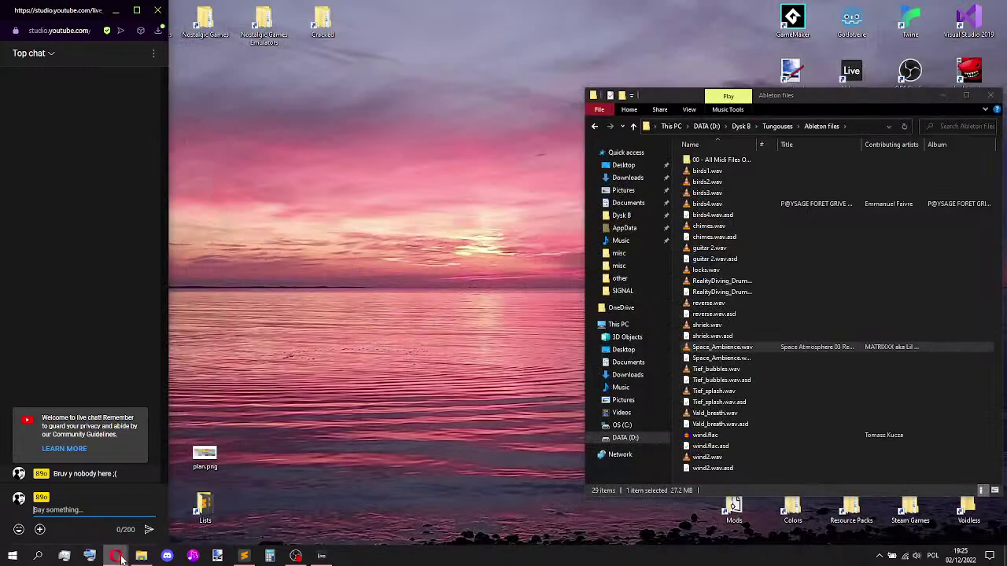
pyautogui.moveTo(118, 556)
pyautogui.click(108, 514)
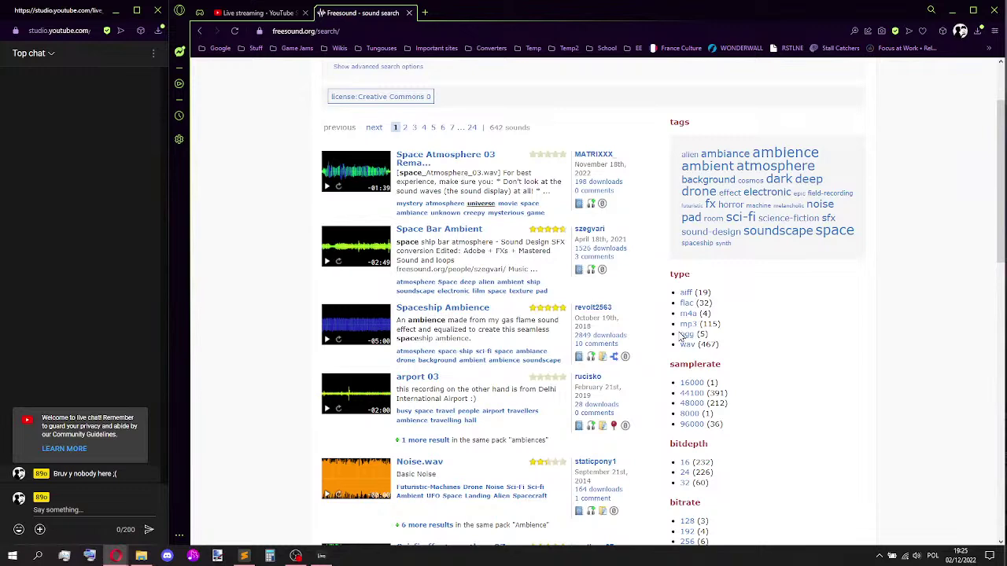
# - Replace the Freesound query "space ambience" with "abstract ambience" and run the search
pyautogui.scroll(2, 653, 216)
pyautogui.click(781, 106)
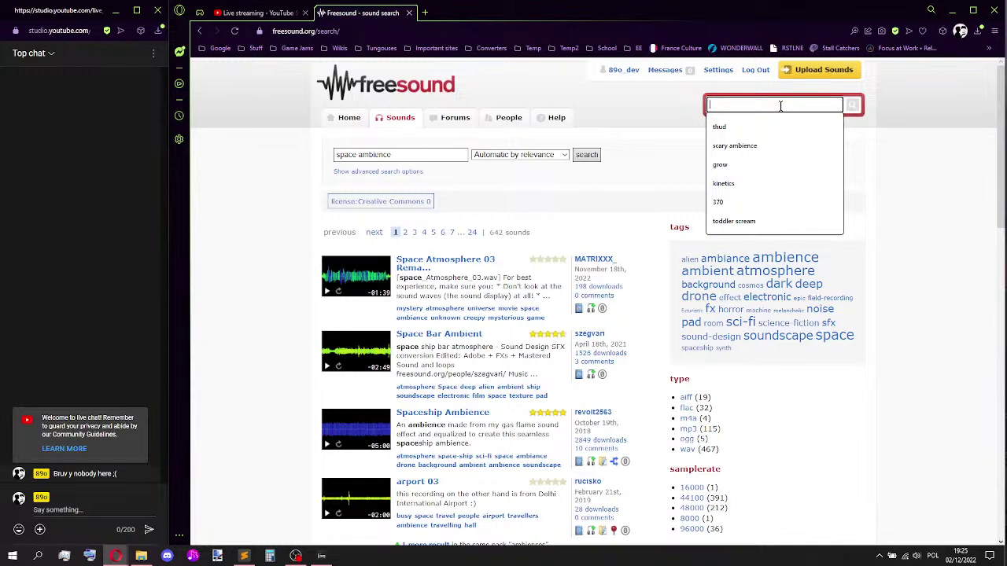
pyautogui.click(370, 157)
pyautogui.tripleClick(345, 154)
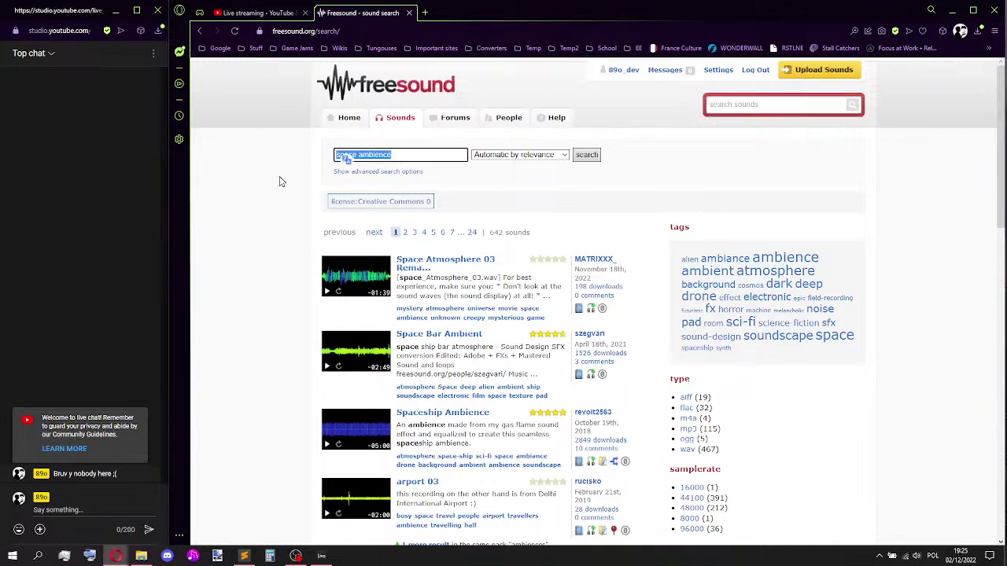
pyautogui.write('ai')
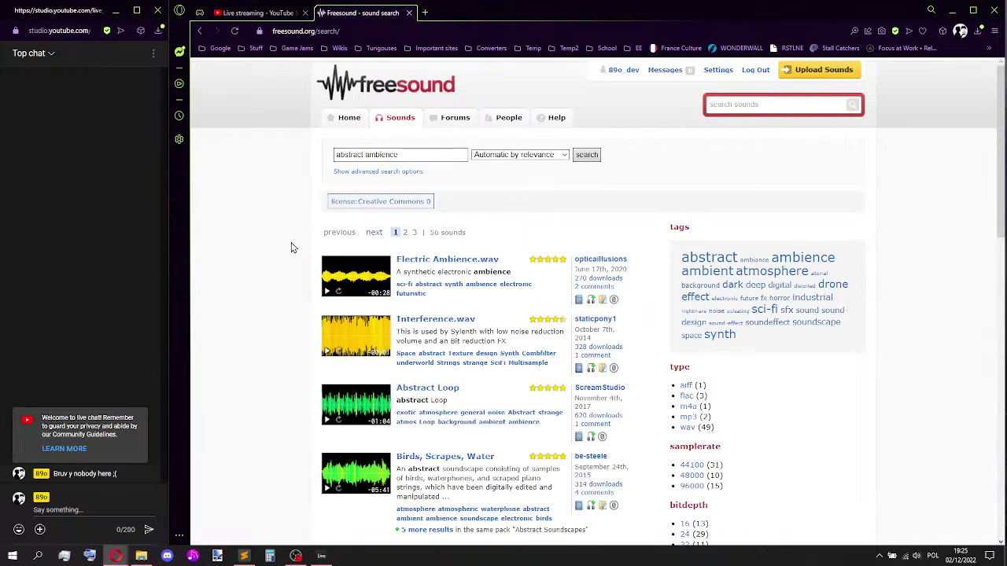
# - Listen to Electric Ambience.wav and the abstract background atmosphere sound, and browse the other "abstract ambience" results
pyautogui.click(327, 292)
pyautogui.scroll(-3, 311, 310)
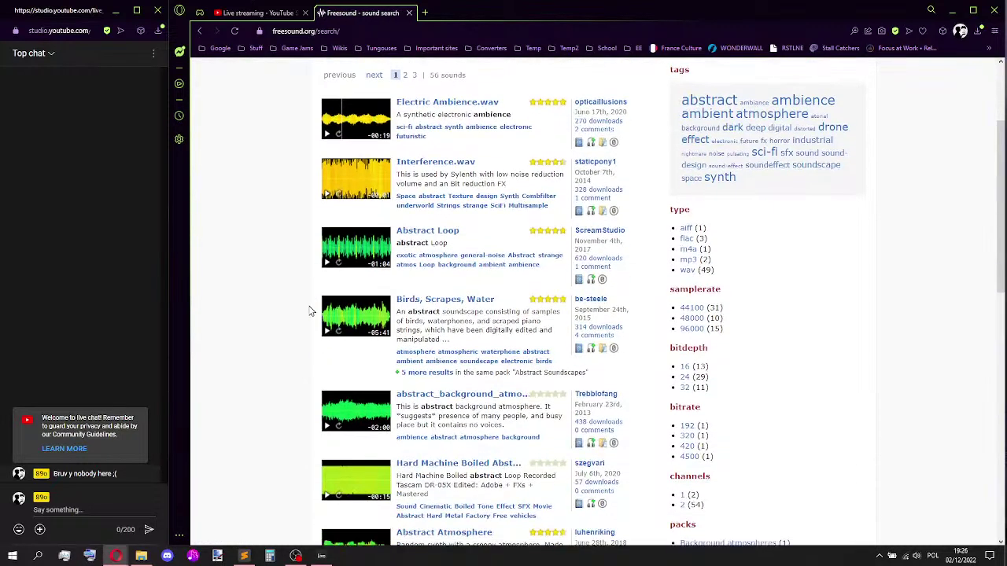
pyautogui.scroll(-1, 311, 314)
pyautogui.scroll(-1, 311, 313)
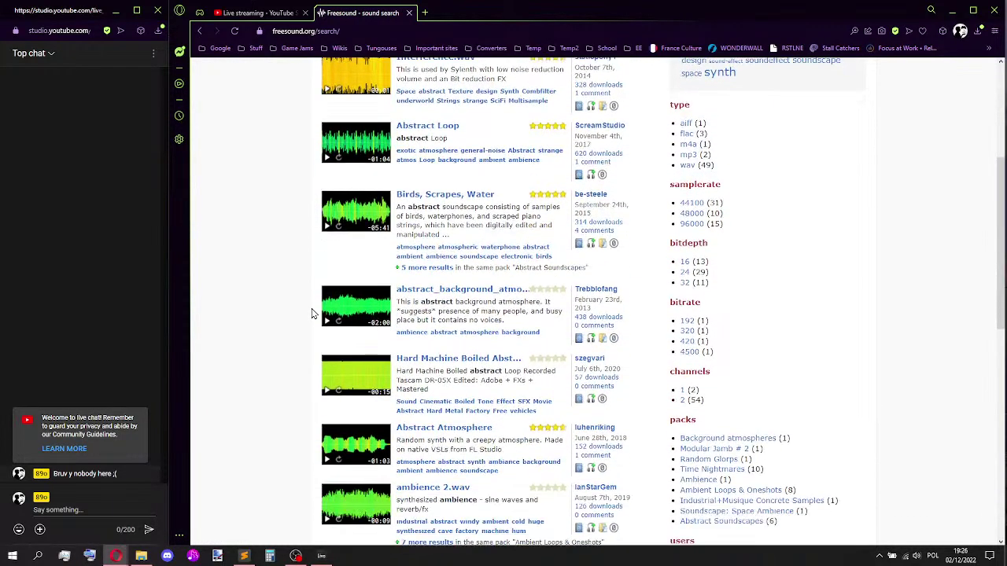
pyautogui.click(326, 320)
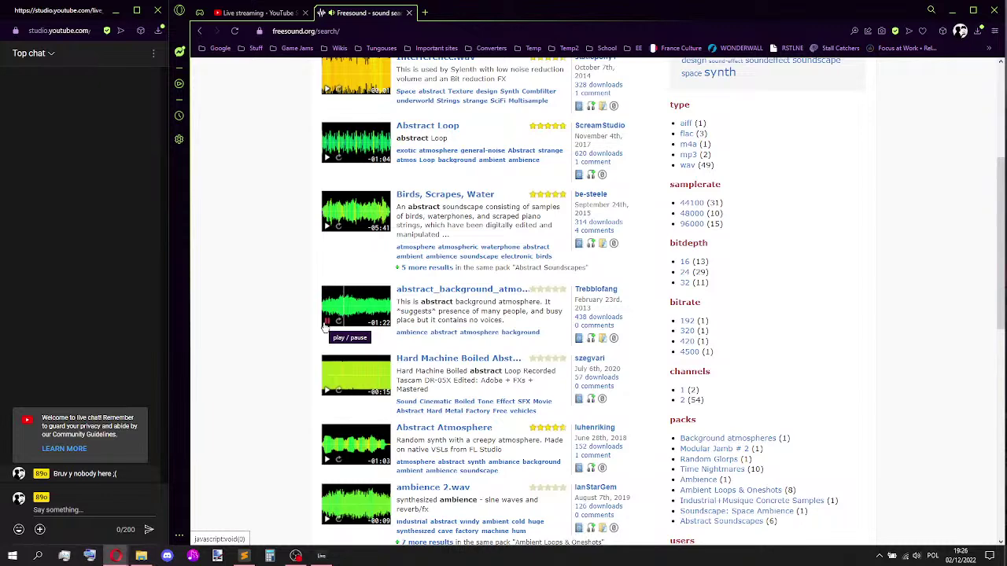
pyautogui.scroll(-1, 311, 316)
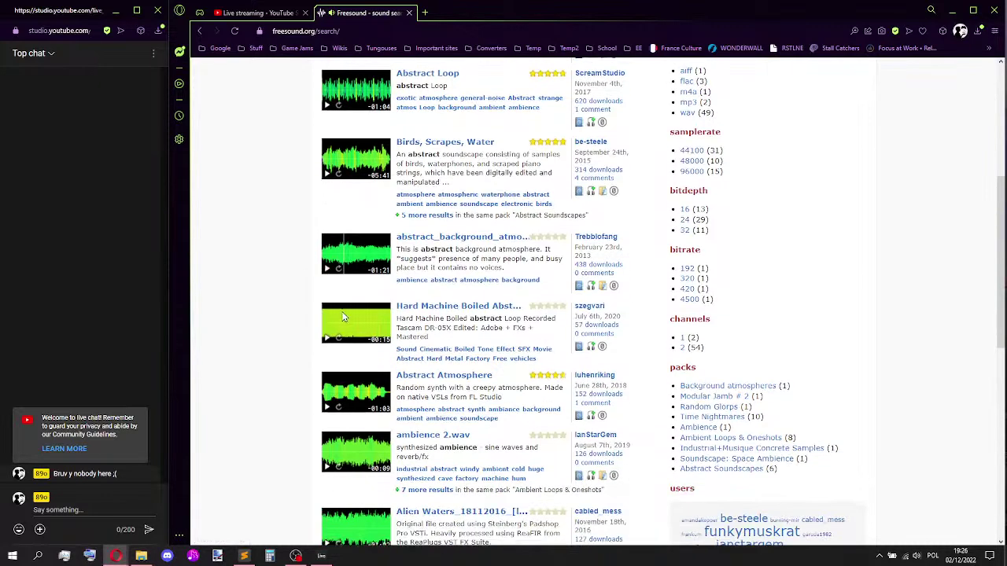
pyautogui.scroll(-2, 291, 318)
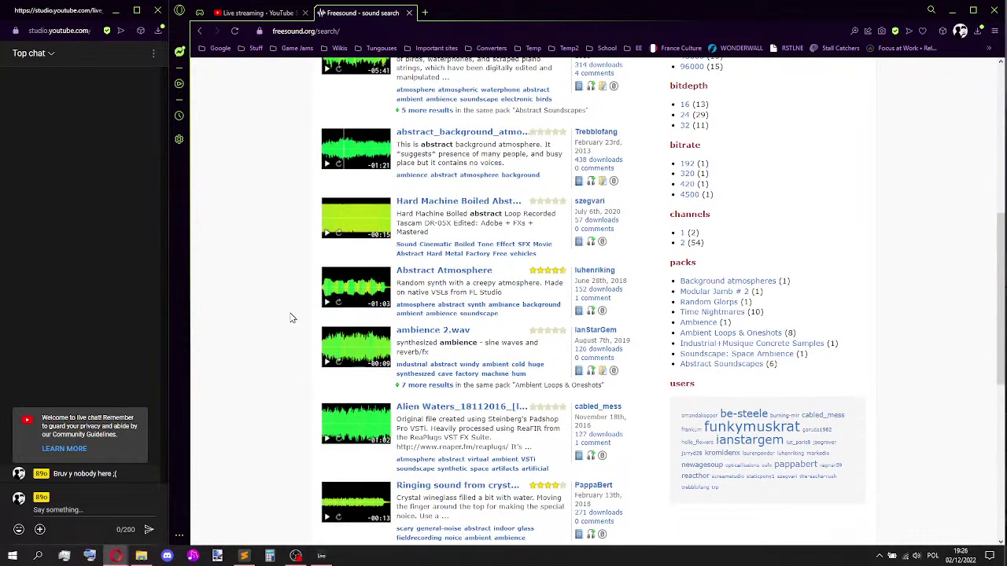
pyautogui.scroll(8, 291, 316)
pyautogui.moveTo(407, 155); pyautogui.dragTo(335, 167)
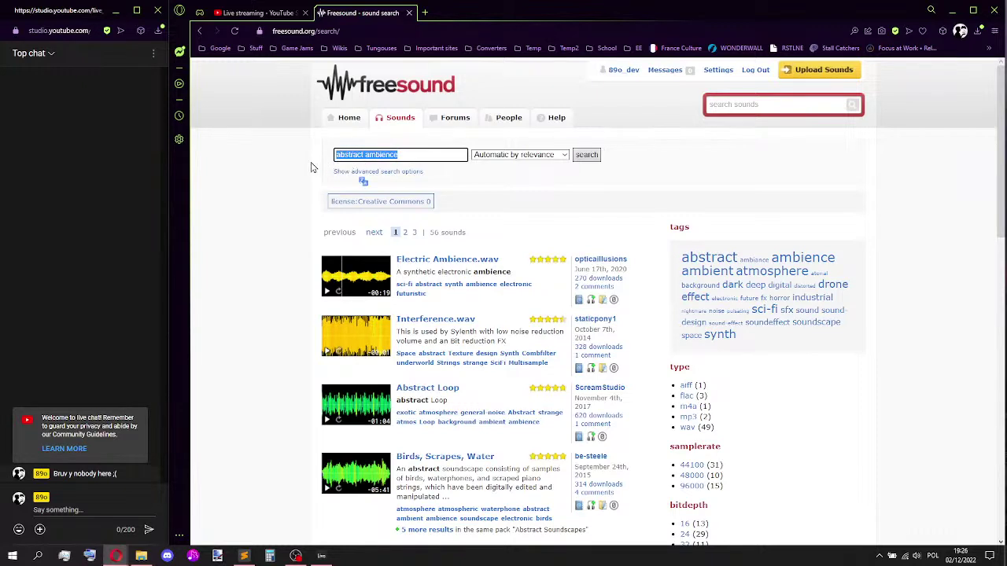
pyautogui.click(307, 168)
pyautogui.click(399, 154)
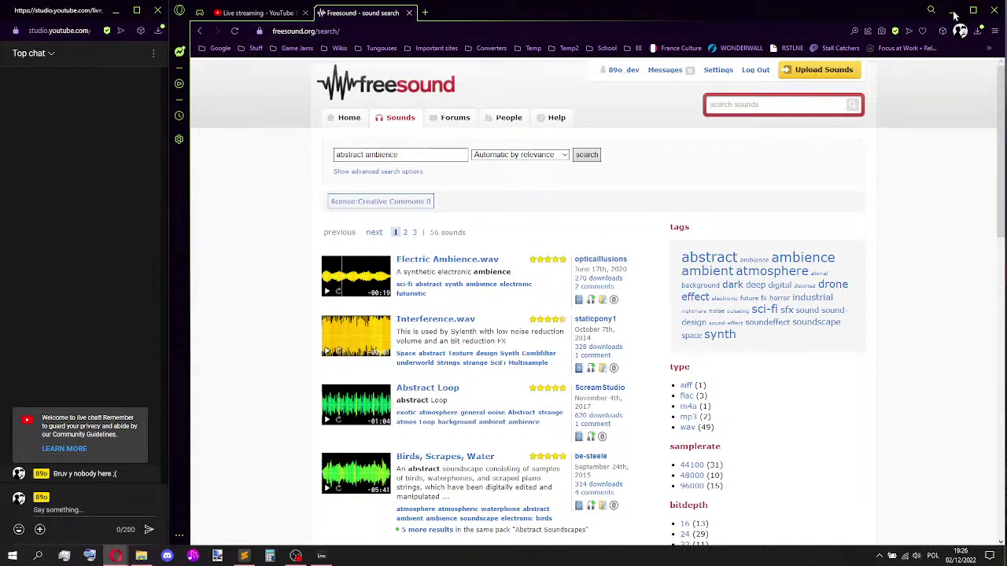
# - Close the Freesound page, minimize the browser and close the Ableton files folder window to return to the Fermata set in Ableton Live
pyautogui.click(409, 13)
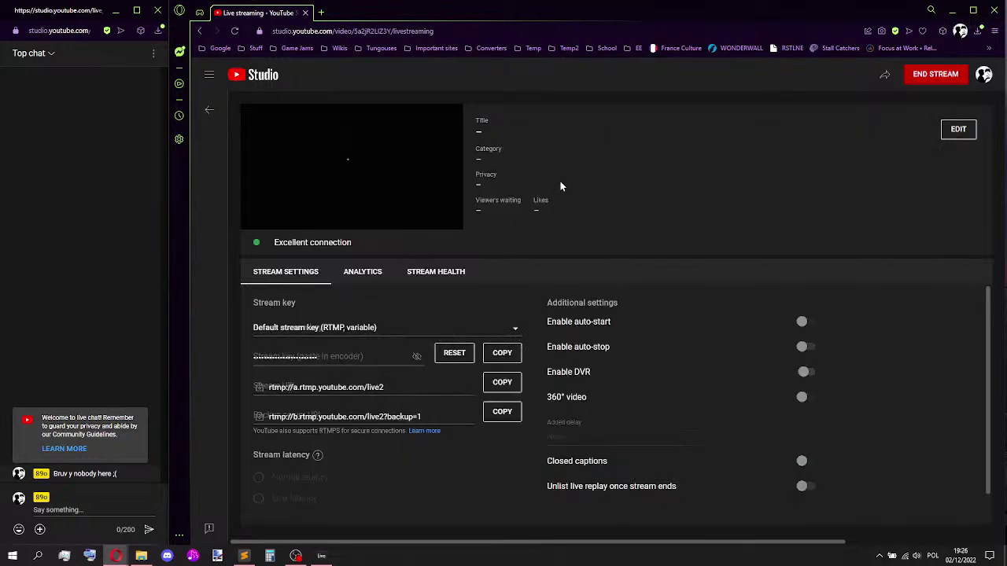
pyautogui.click(953, 15)
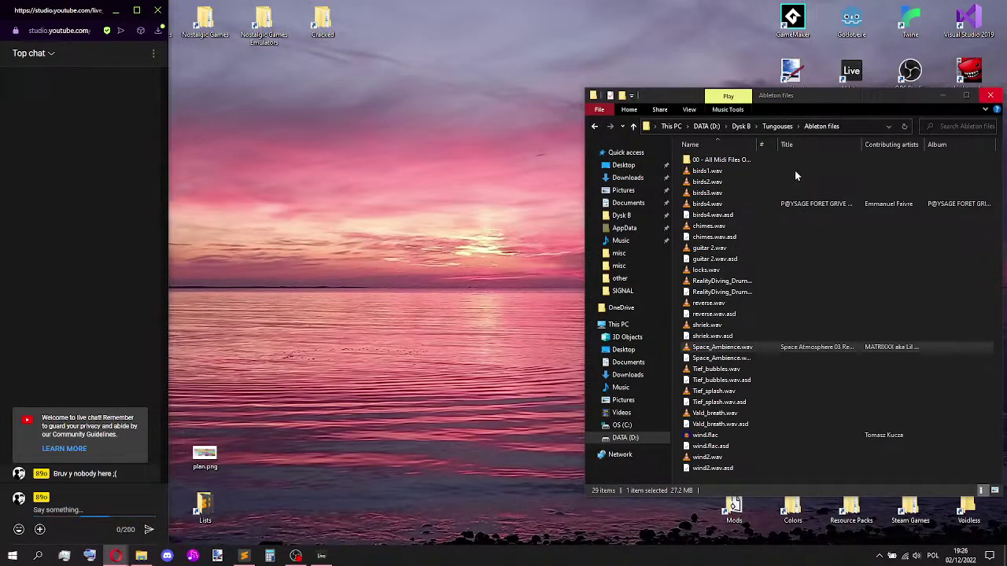
pyautogui.click(990, 98)
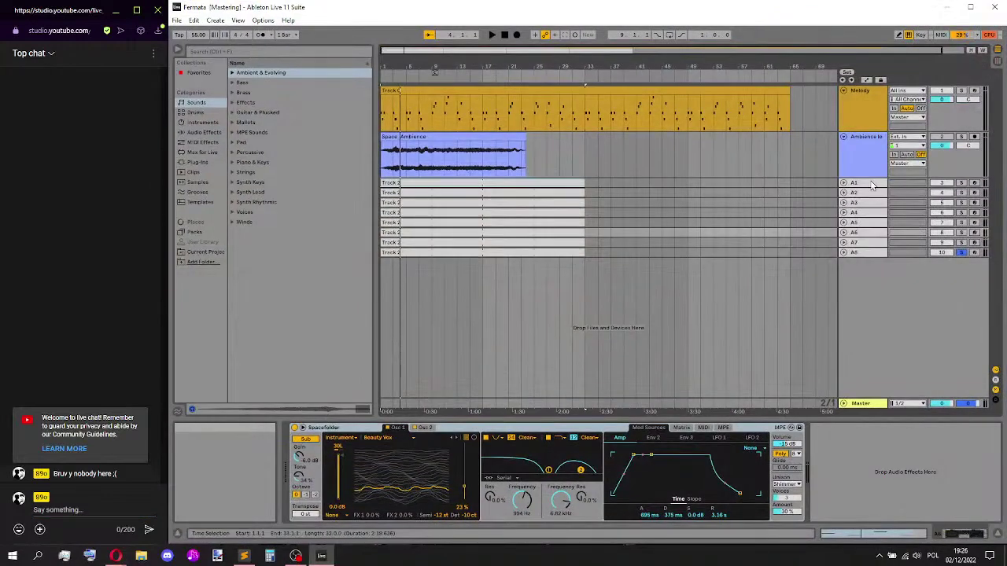
# - Turn off solo on track A8 and solo the Ambience loop track instead
pyautogui.rightClick(879, 297)
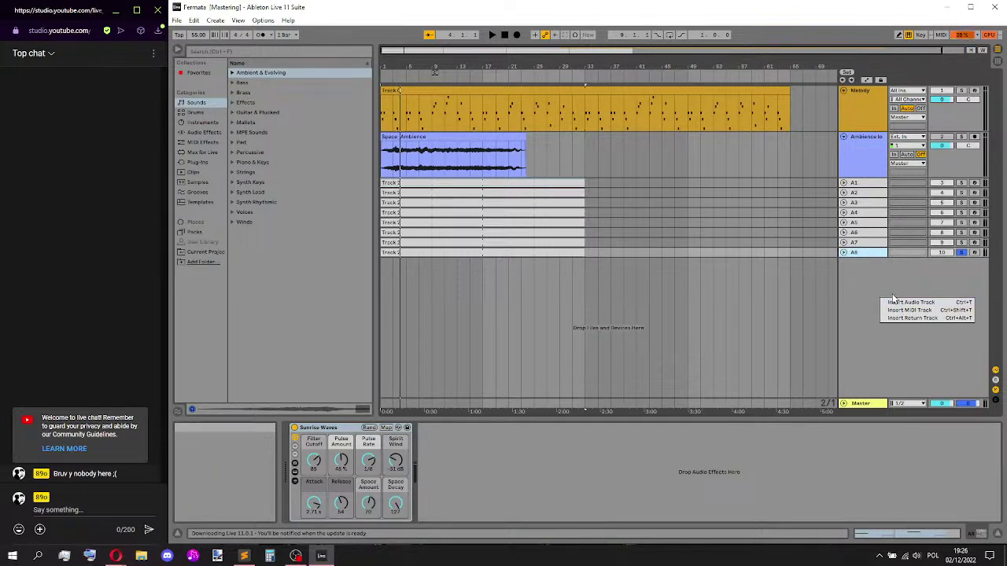
pyautogui.click(513, 162)
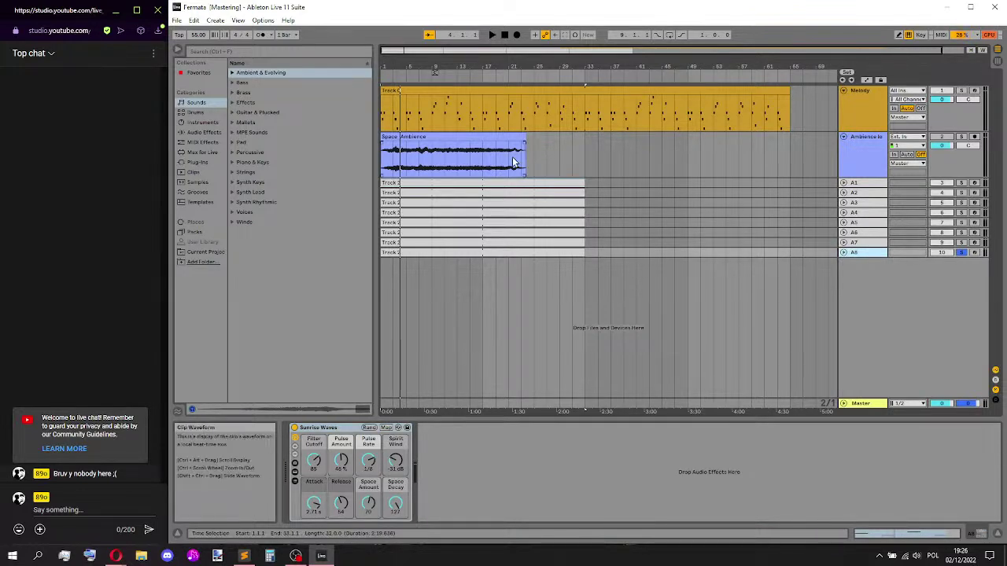
pyautogui.click(509, 161)
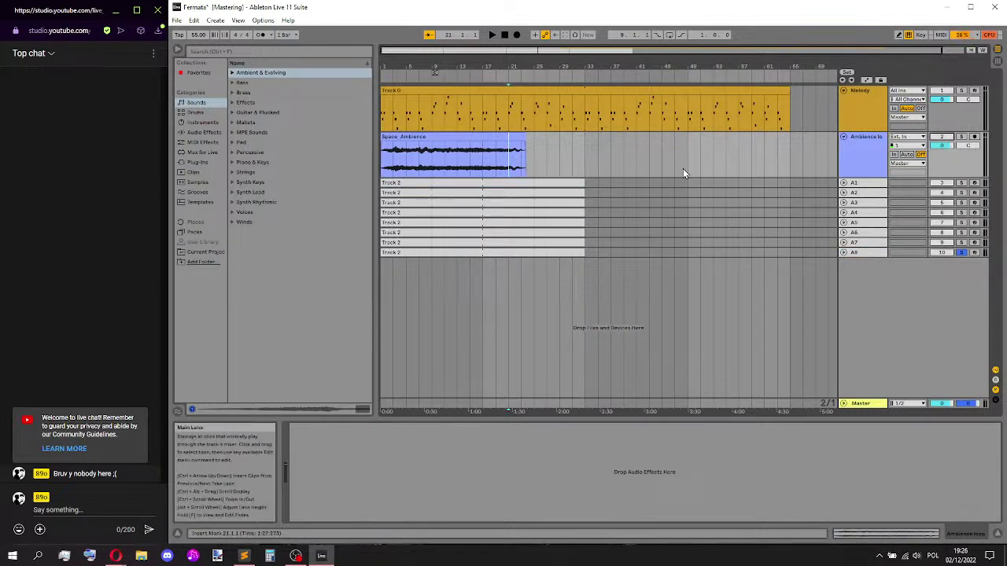
pyautogui.click(961, 252)
pyautogui.click(961, 136)
# - Play the ending of the Space_Ambience clip from bar 21 to check how it fades out
pyautogui.click(499, 167)
pyautogui.press('space')
pyautogui.click(510, 159)
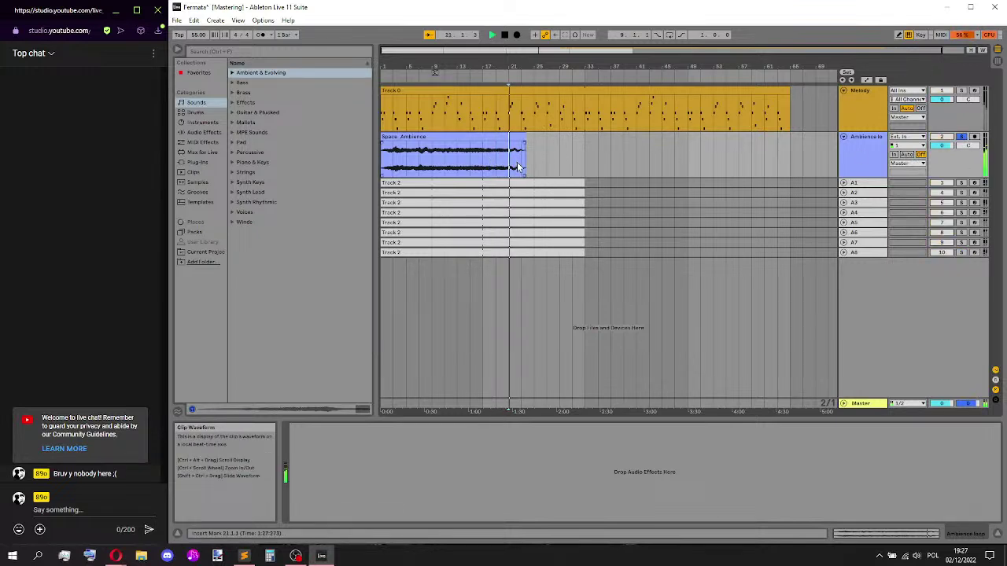
pyautogui.keyDown('ctrl'); pyautogui.scroll(5, 510, 156); pyautogui.keyUp('ctrl')
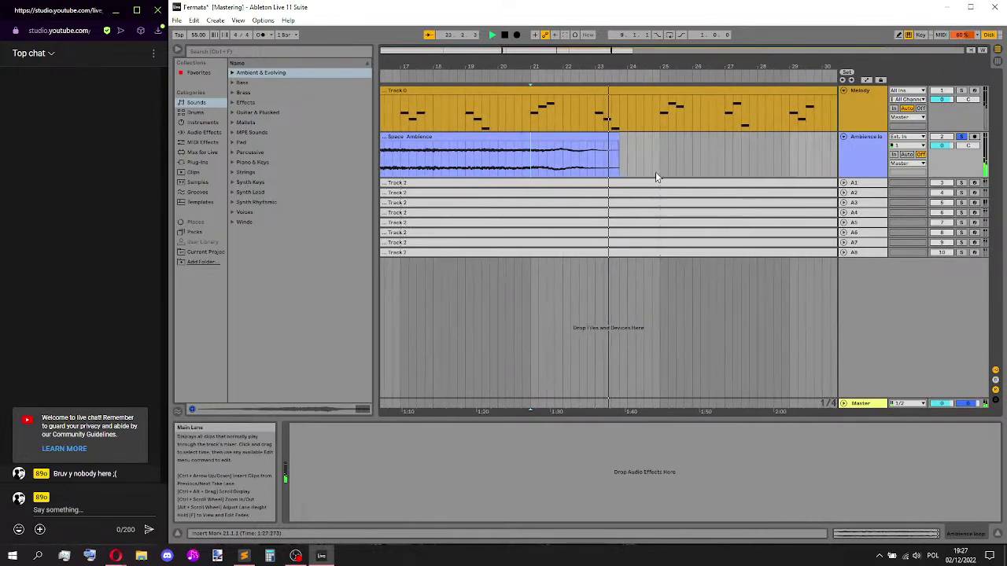
pyautogui.press('space')
pyautogui.press('-')
pyautogui.press('-')
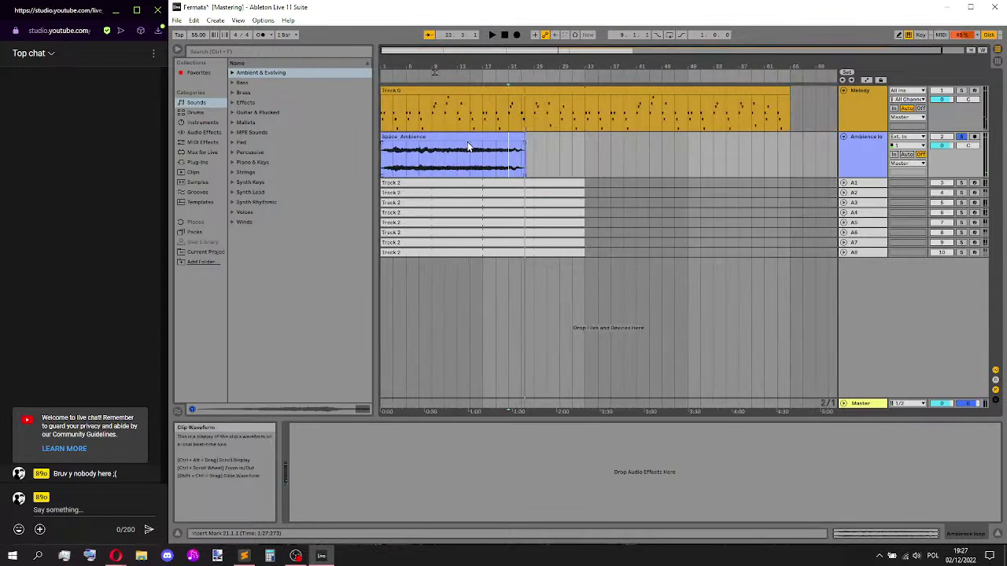
pyautogui.click(457, 138)
pyautogui.hotkey('ctrl', 'd')
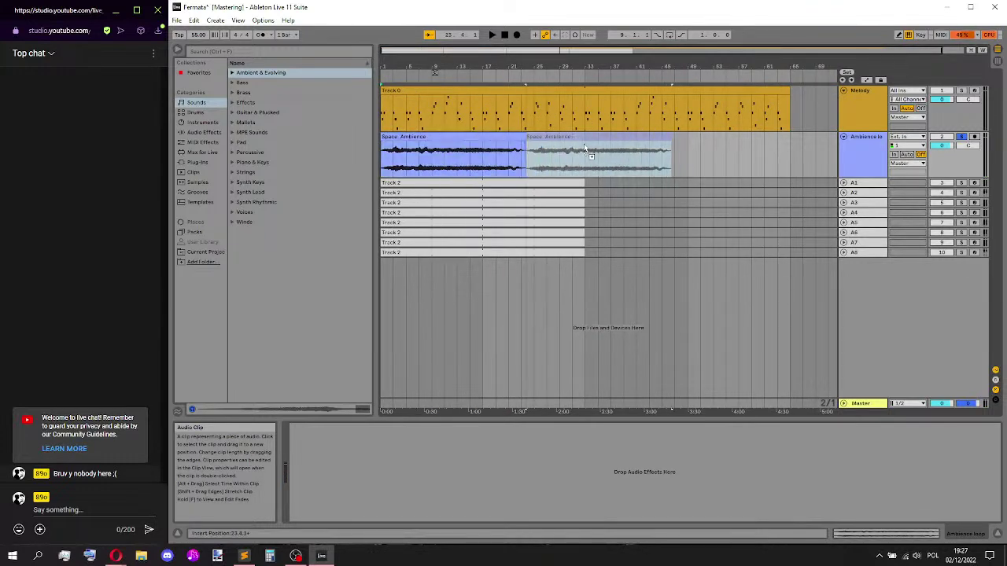
pyautogui.hotkey('ctrl', 'z')
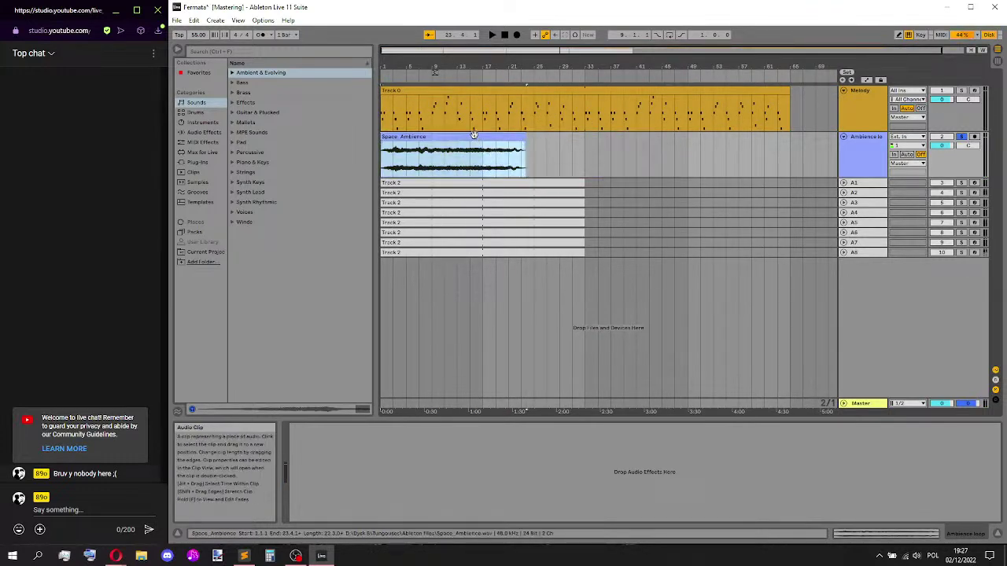
# - Duplicate the Space_Ambience clip on its track so that three copies run back to back
pyautogui.doubleClick(483, 148)
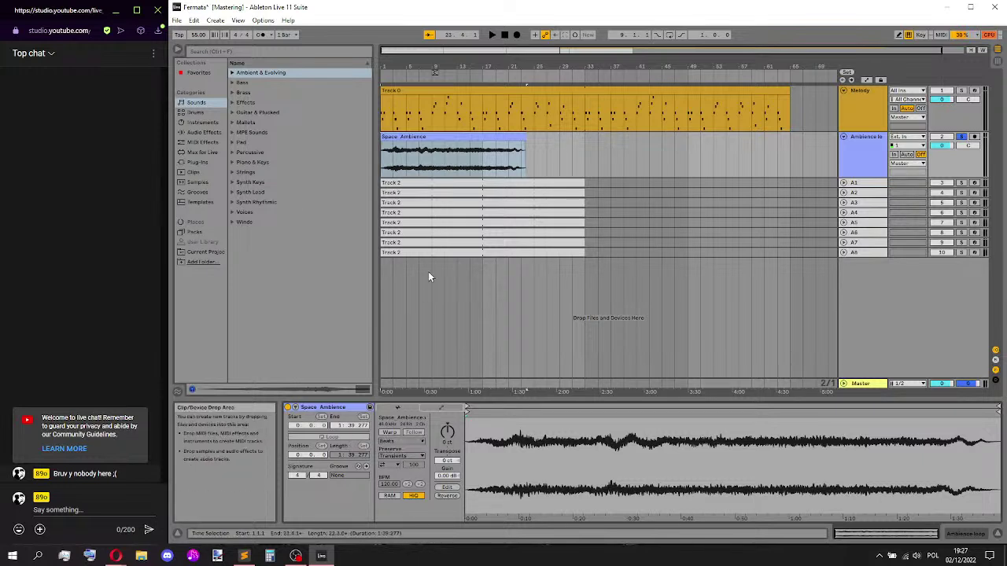
pyautogui.moveTo(420, 132); pyautogui.dragTo(705, 143)
pyautogui.click(752, 166)
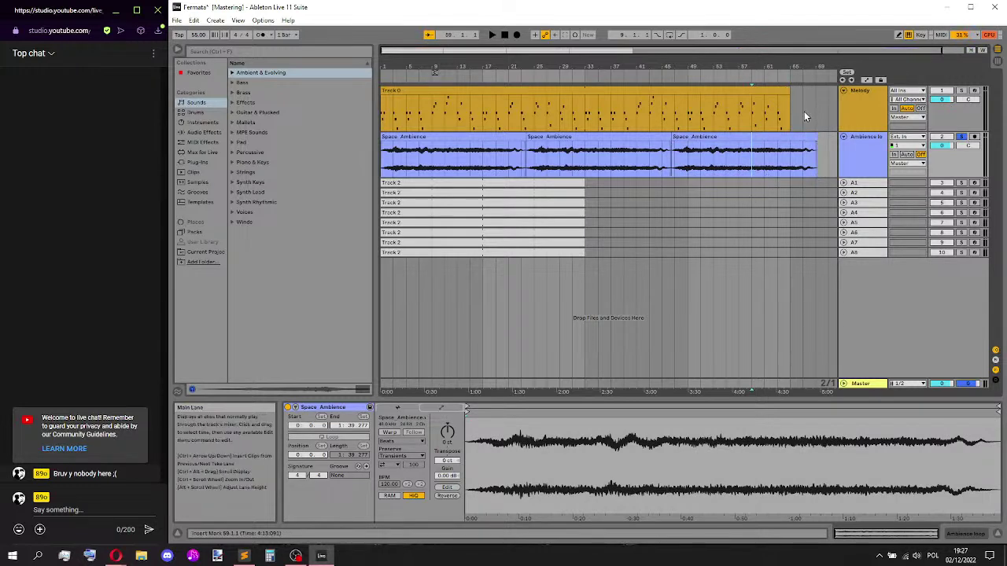
# - Extend the looped clip on the Melody track so that it ends at bar 67
pyautogui.click(818, 159)
pyautogui.scroll(2, 819, 160)
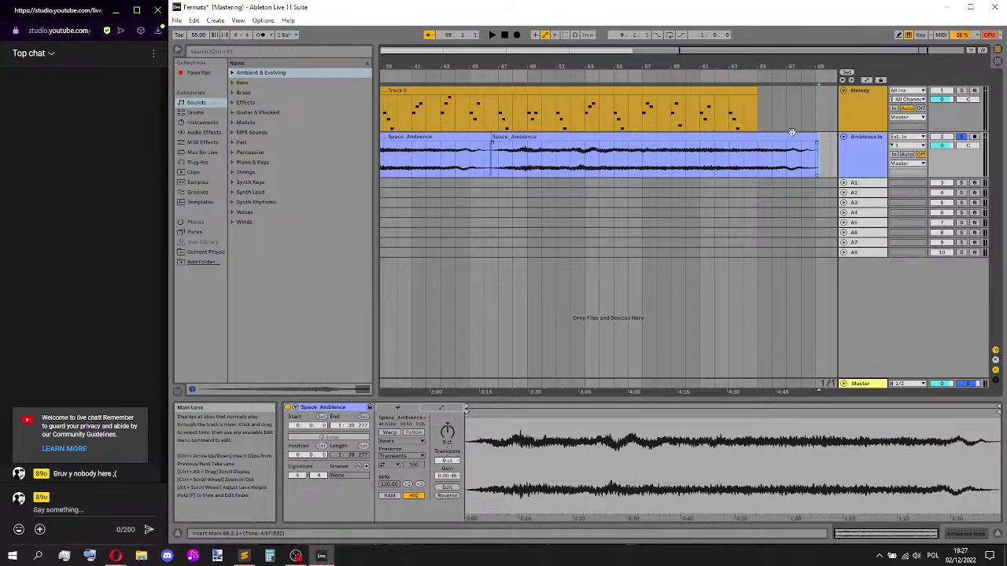
pyautogui.moveTo(760, 90); pyautogui.dragTo(771, 88)
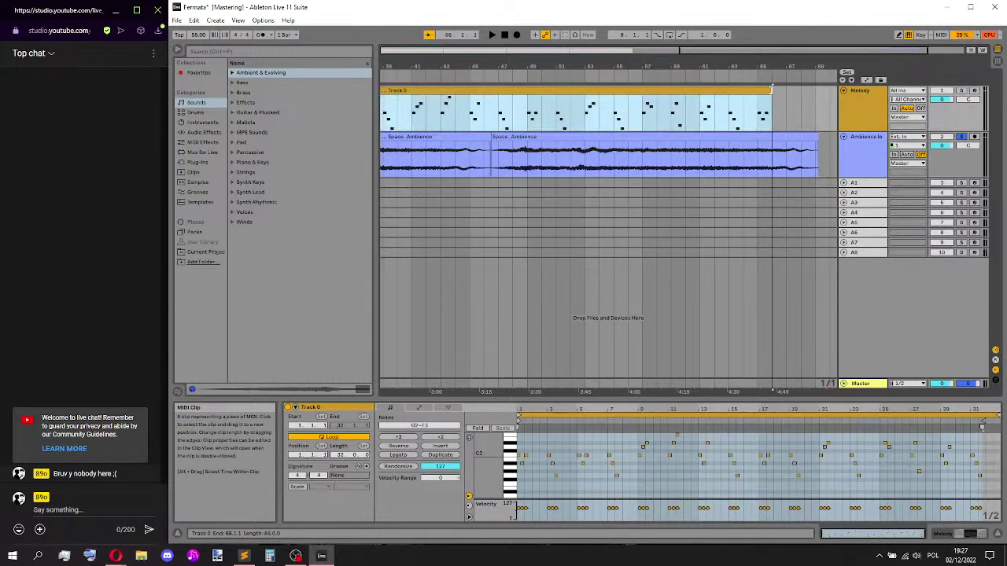
pyautogui.click(784, 118)
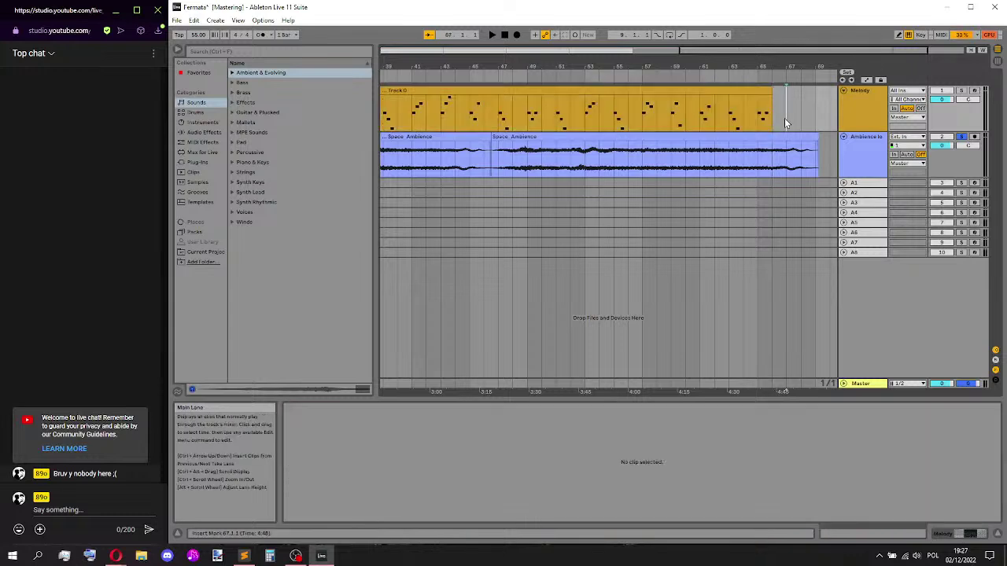
pyautogui.click(772, 92)
pyautogui.moveTo(775, 93); pyautogui.dragTo(788, 98)
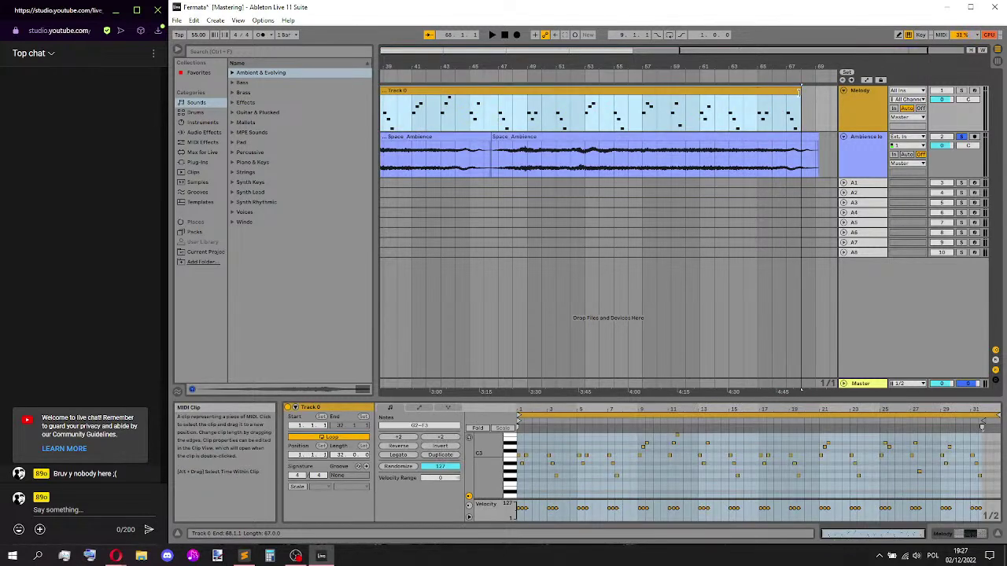
pyautogui.click(791, 105)
pyautogui.press('-')
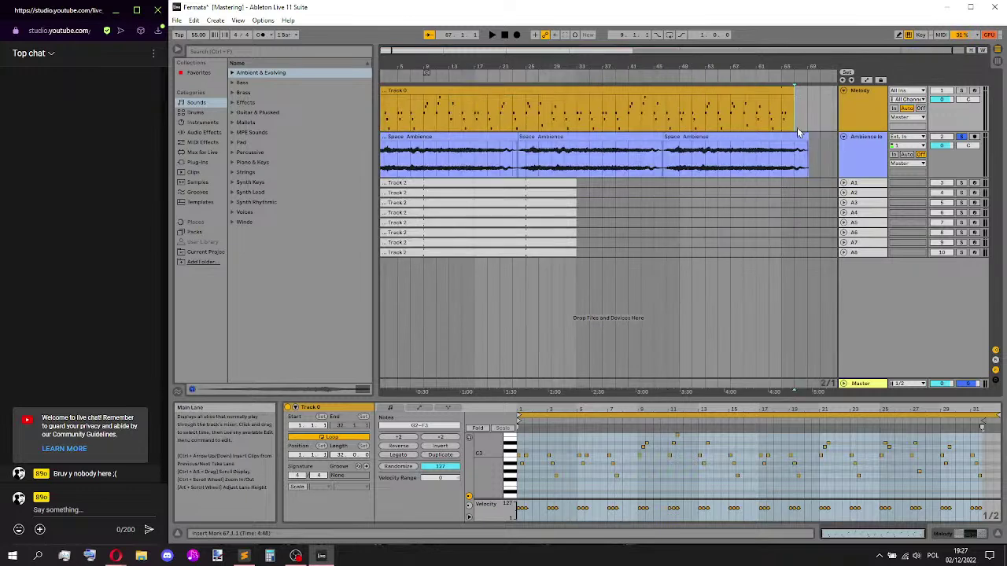
# - Save the set and fold the Ambience loop track with its solo turned off
pyautogui.click(507, 166)
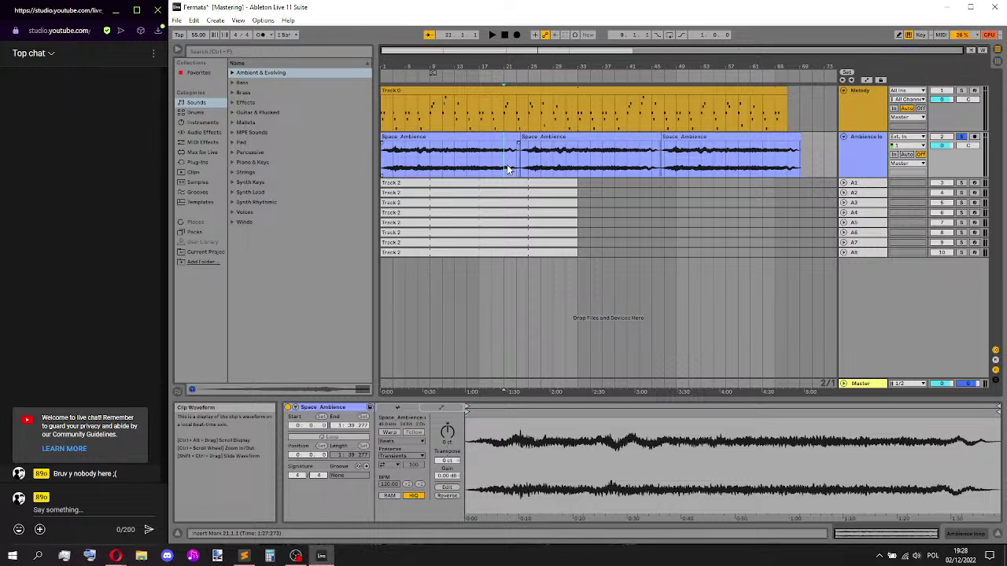
pyautogui.hotkey('ctrl', 's')
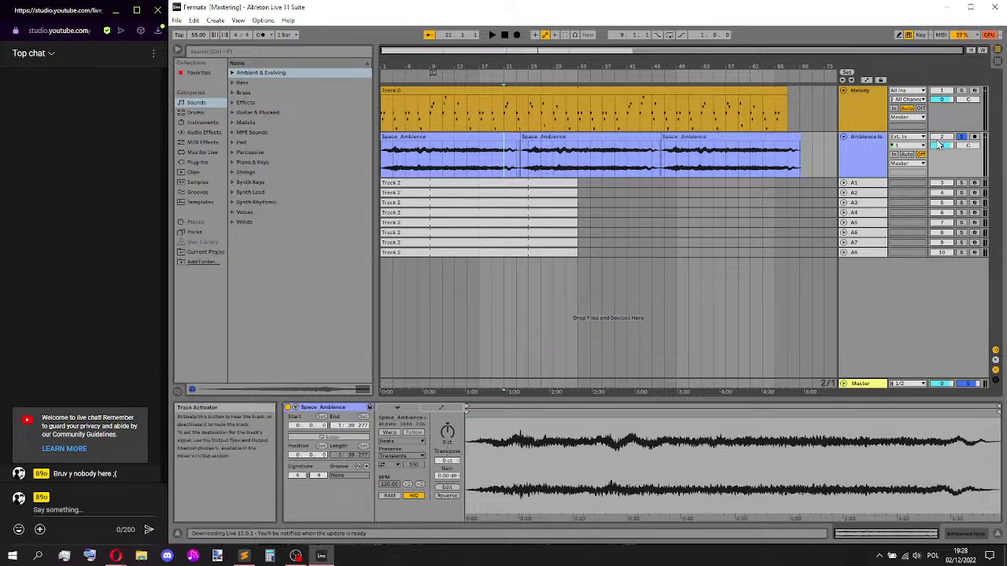
pyautogui.click(844, 138)
# - Insert a new audio track below A8 and name it "Random ambience"
pyautogui.rightClick(912, 272)
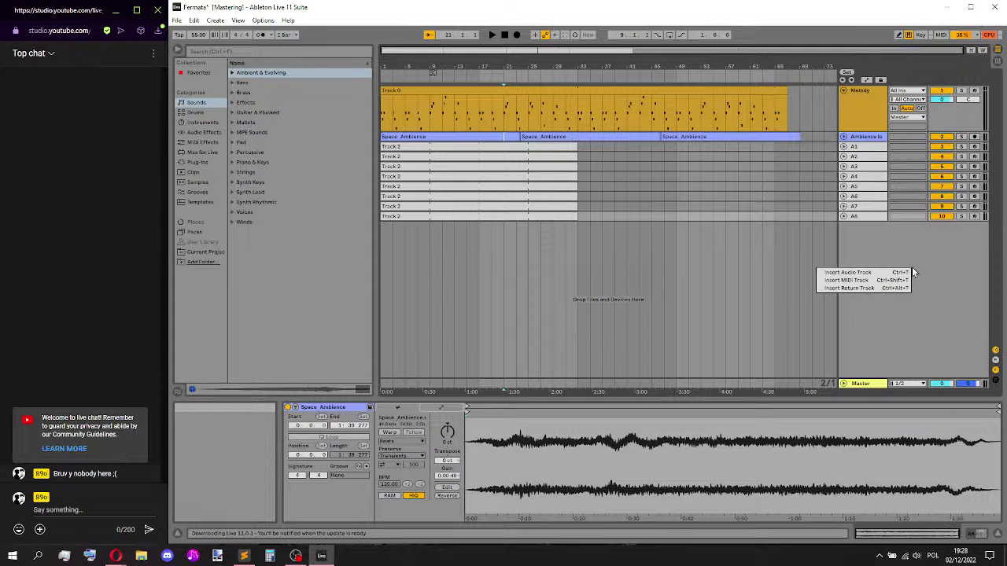
pyautogui.click(897, 272)
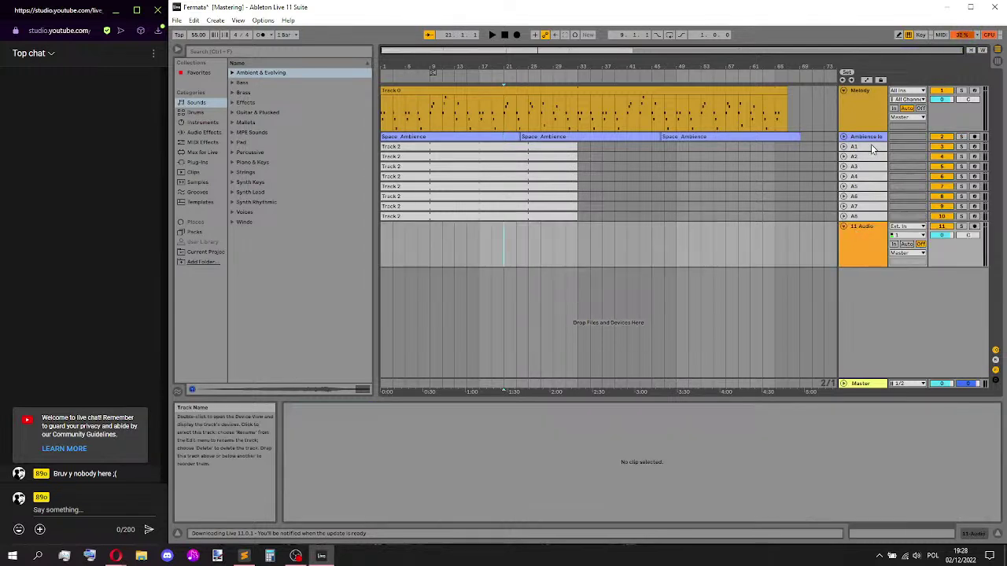
pyautogui.click(876, 253)
pyautogui.hotkey('ctrl', 'r')
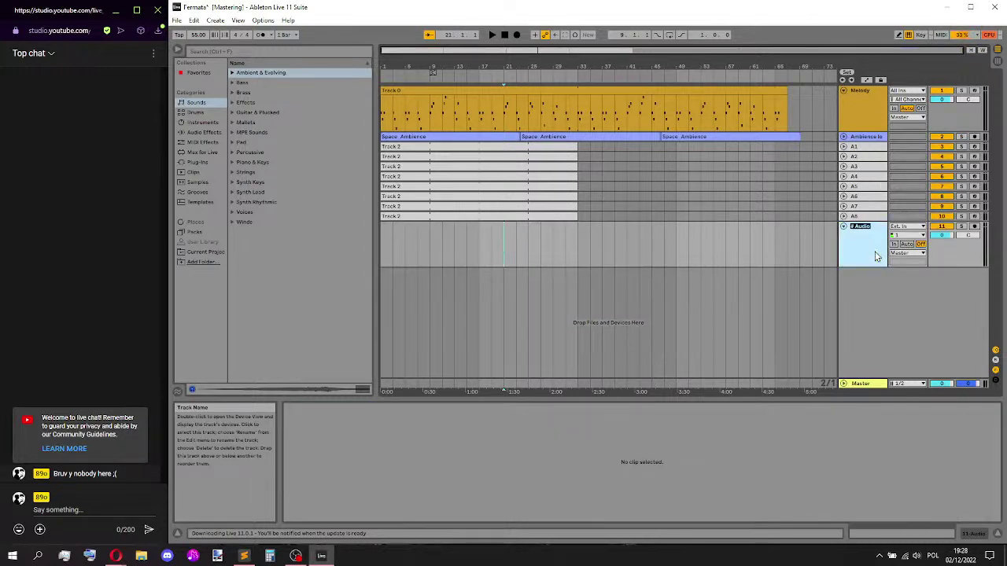
pyautogui.write('Bas')
pyautogui.write('dom ambience')
pyautogui.press('Return')
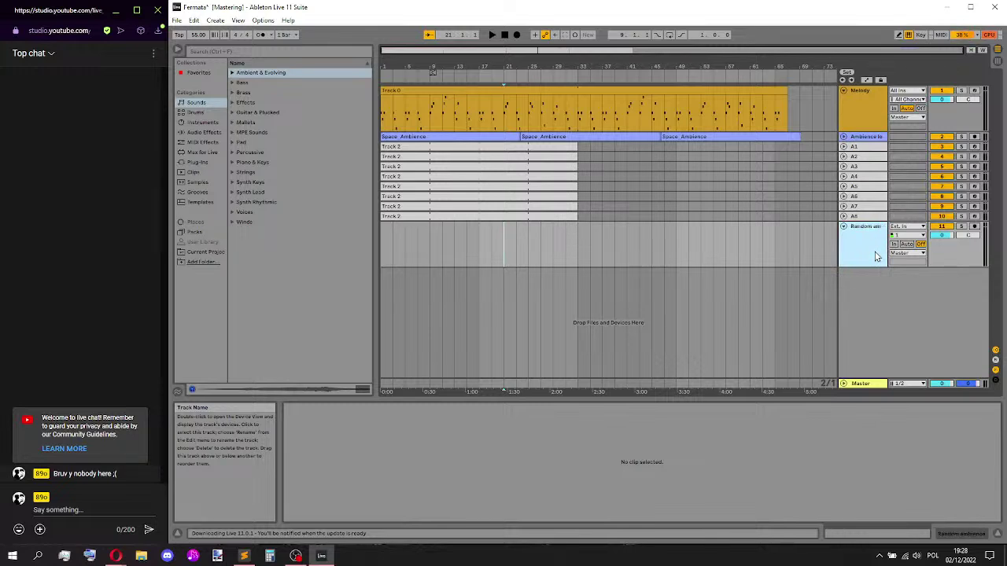
# - Solo and arm the Random ambience track and record about five bars of audio from the start of the arrangement
pyautogui.click(961, 227)
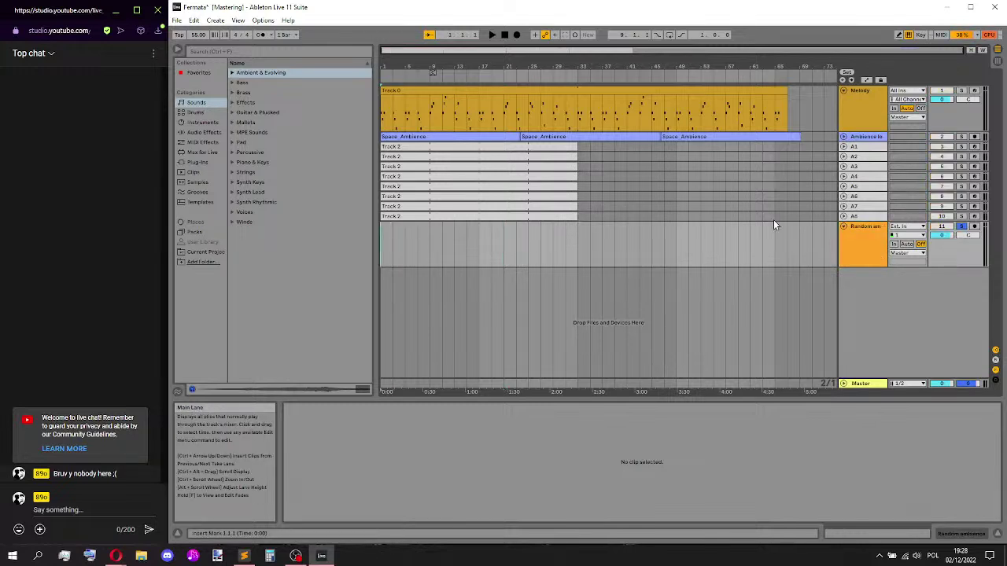
pyautogui.click(973, 226)
pyautogui.click(974, 226)
pyautogui.press('F9')
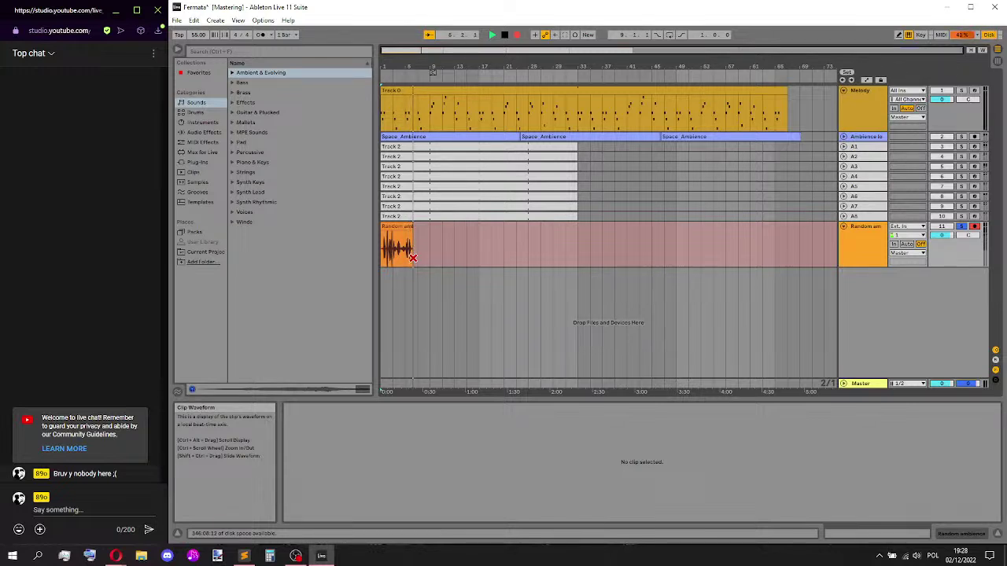
pyautogui.press('space')
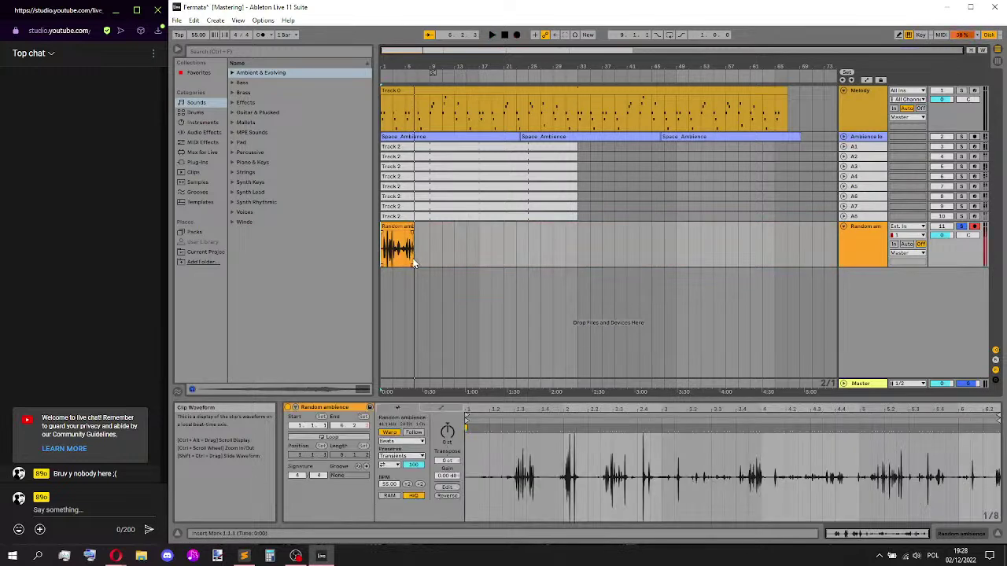
pyautogui.scroll(5, 393, 252)
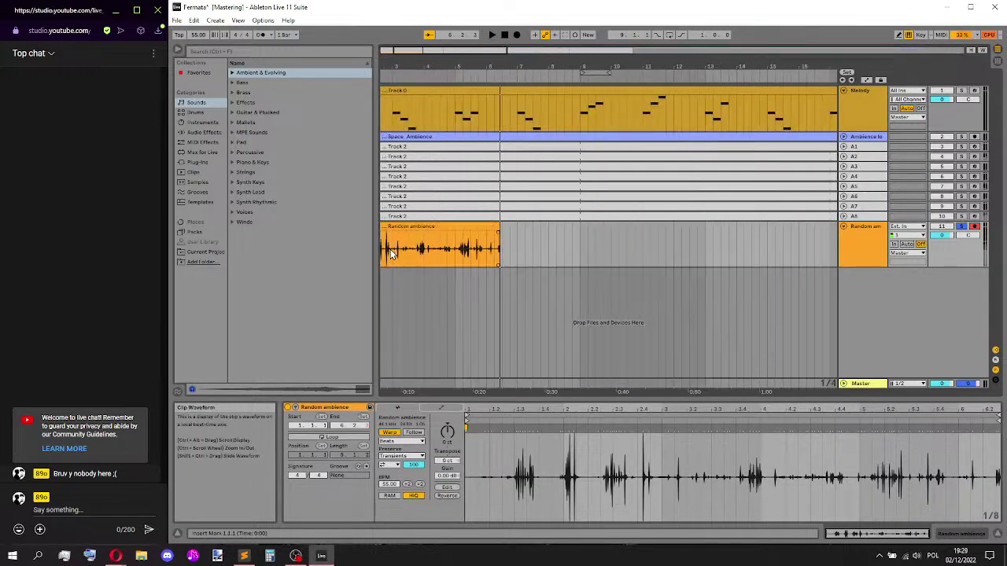
# - Trim the start of the Random ambience clip to 1.2.1 and turn off its warping
pyautogui.moveTo(421, 50); pyautogui.dragTo(408, 50)
pyautogui.moveTo(383, 225); pyautogui.dragTo(388, 226)
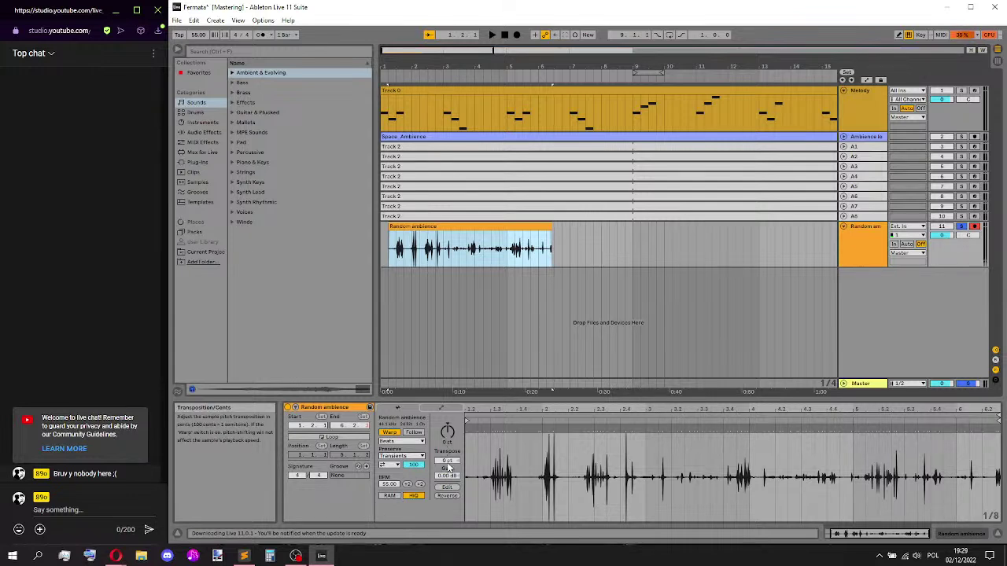
pyautogui.click(388, 433)
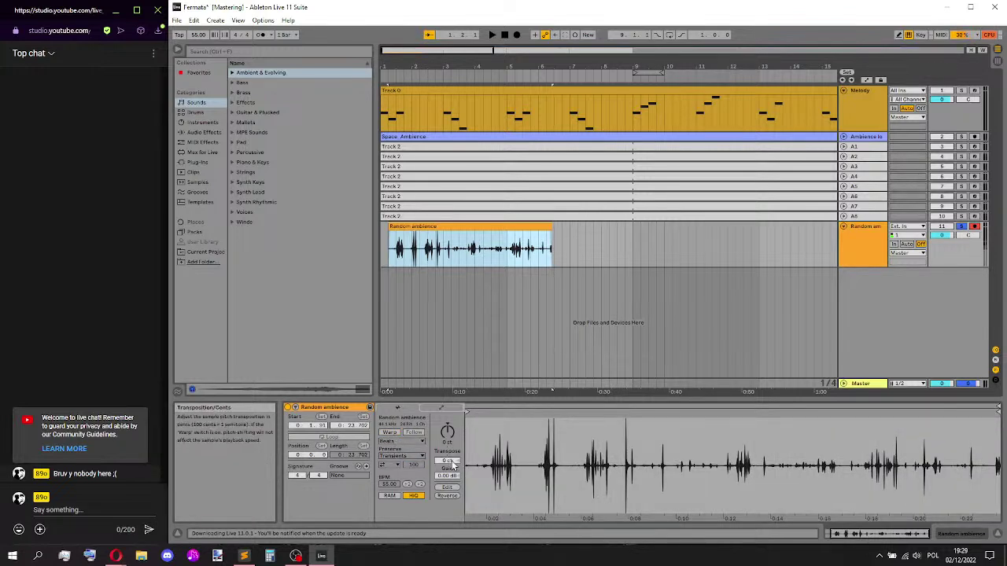
# - Transpose the Random ambience clip down to -19 semitones, playing it back while lowering the pitch
pyautogui.moveTo(448, 432); pyautogui.dragTo(447, 480)
pyautogui.click(417, 266)
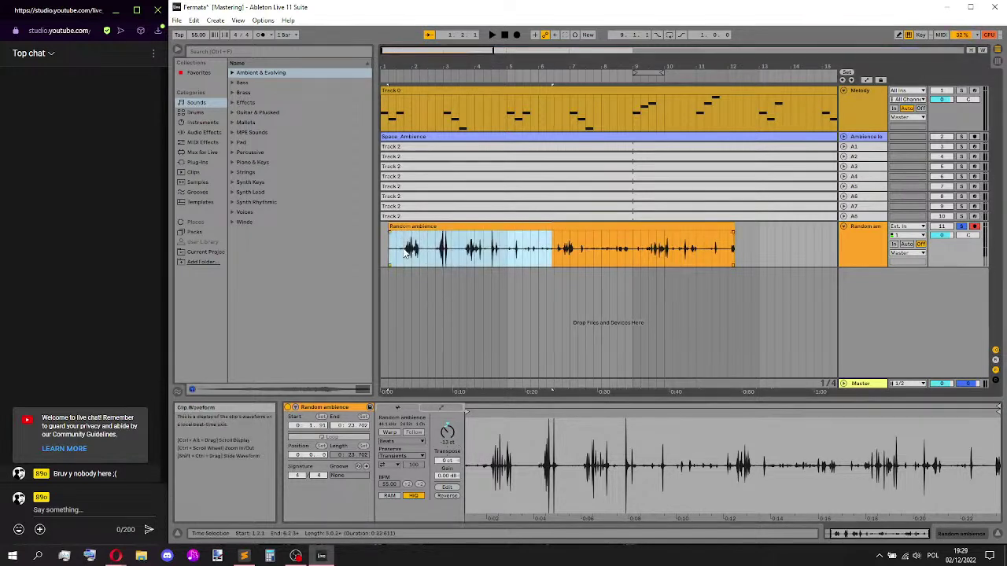
pyautogui.press('space')
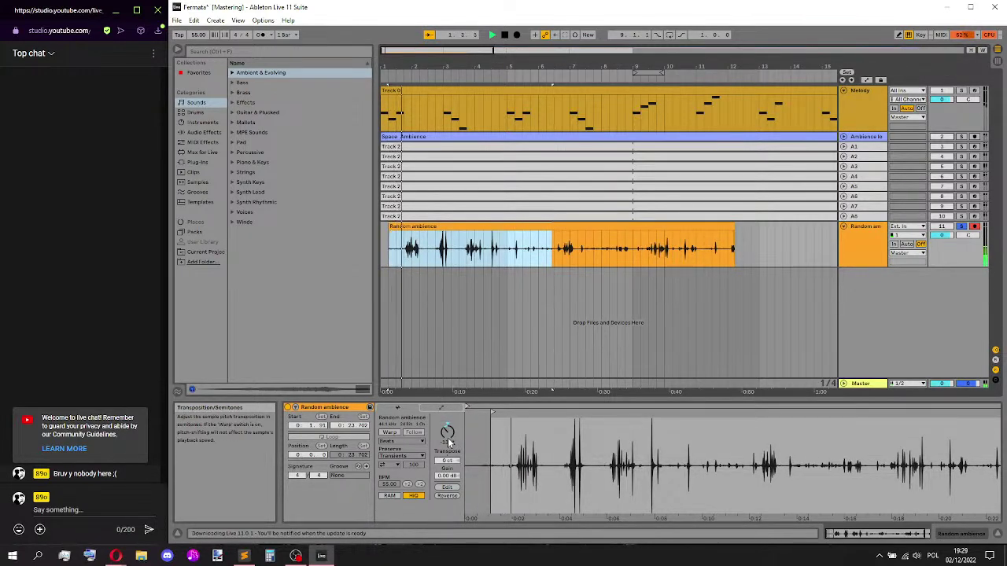
pyautogui.moveTo(450, 440); pyautogui.dragTo(448, 453)
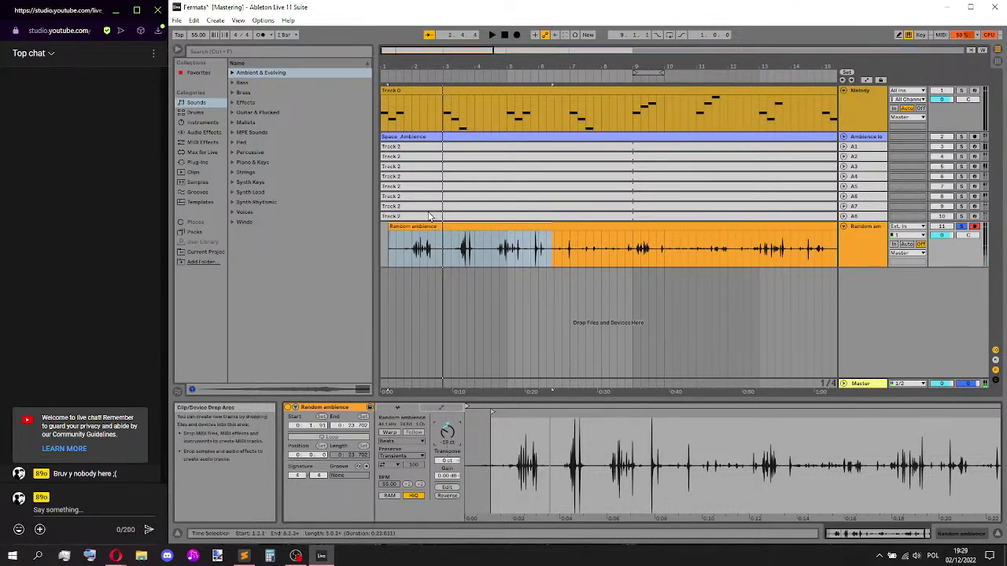
# - Move the selected part of the Random ambience clip to the start of bar 1 and lower the track's volume
pyautogui.moveTo(417, 227); pyautogui.dragTo(410, 228)
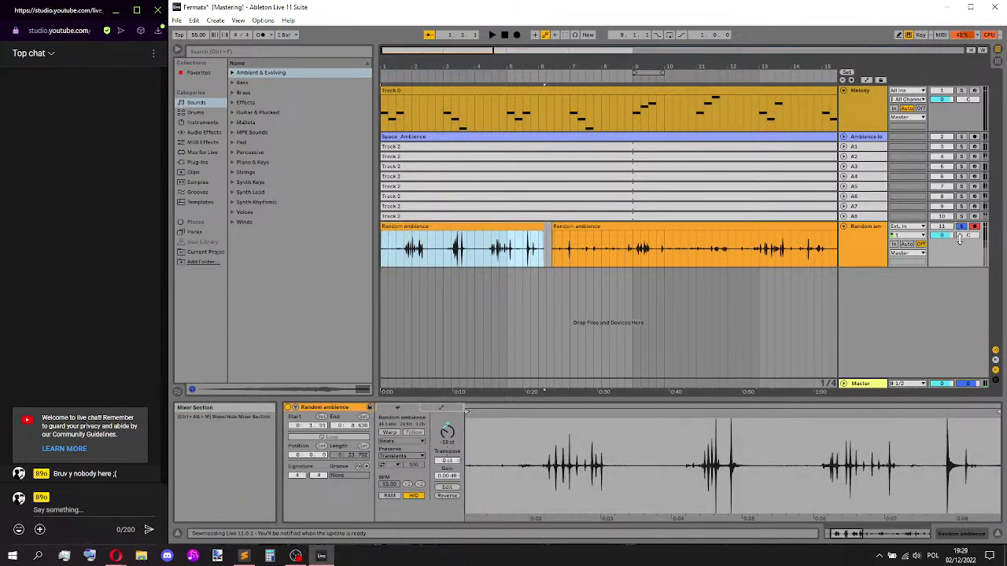
pyautogui.click(944, 236)
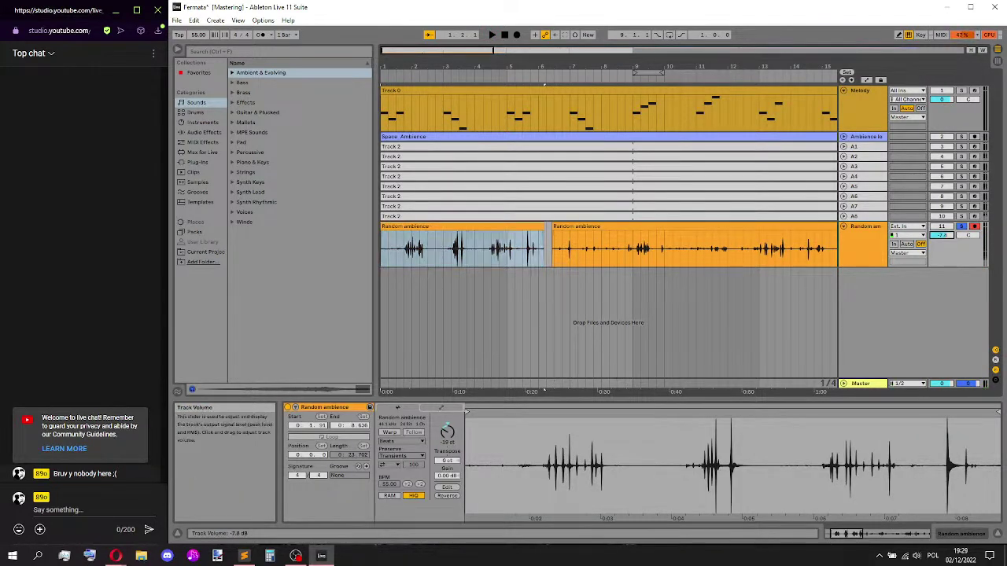
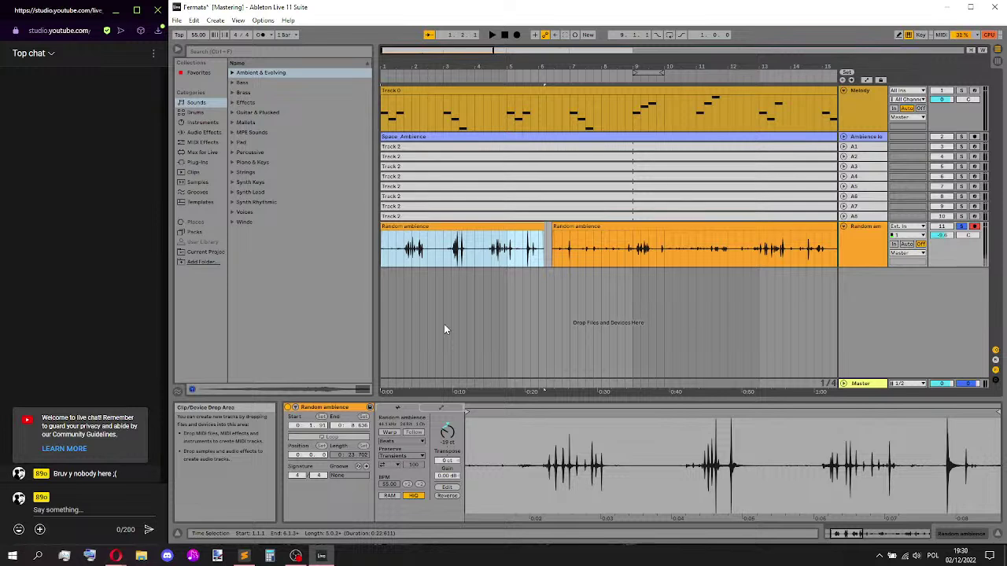
# - Switch to File Explorer and open the Hermit folder inside Dysk B\Tungouses
pyautogui.press('super+e')
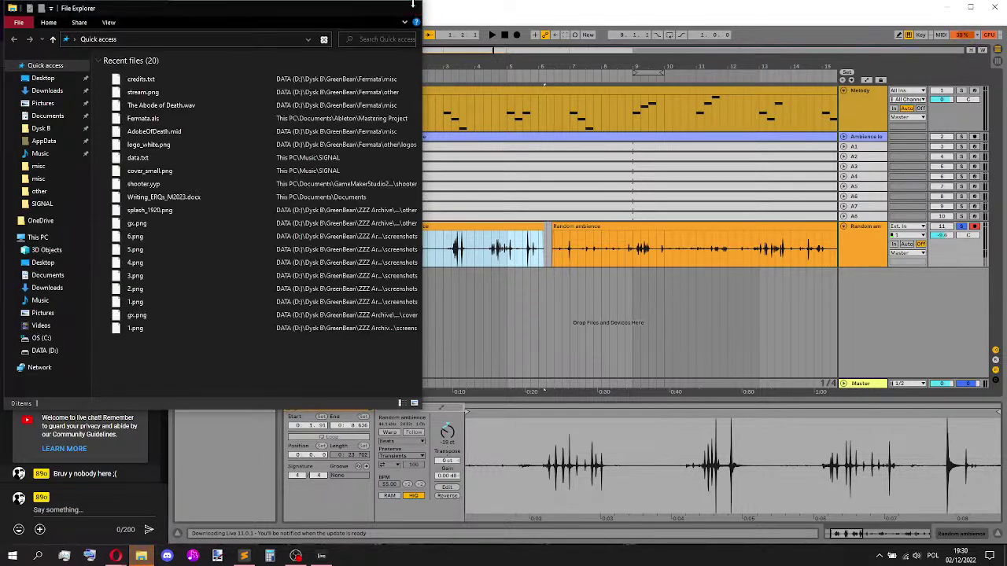
pyautogui.click(411, 7)
pyautogui.click(103, 9)
pyautogui.moveTo(103, 9); pyautogui.dragTo(318, 74)
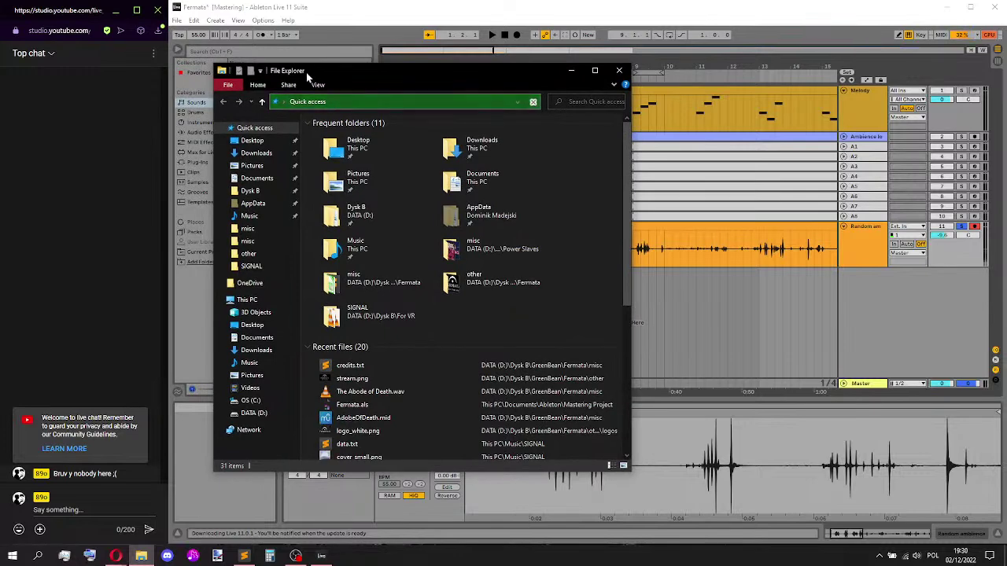
pyautogui.click(409, 202)
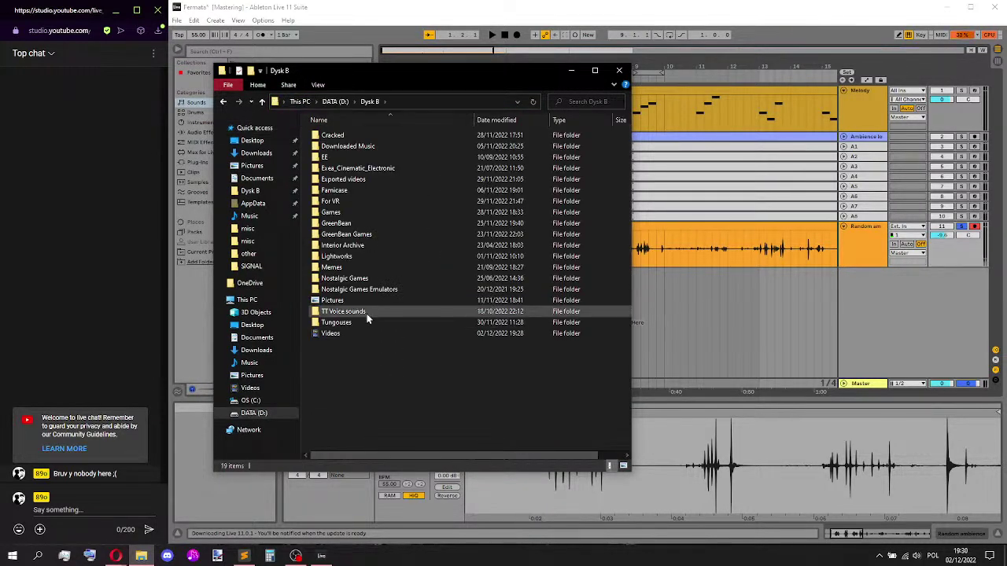
pyautogui.doubleClick(365, 323)
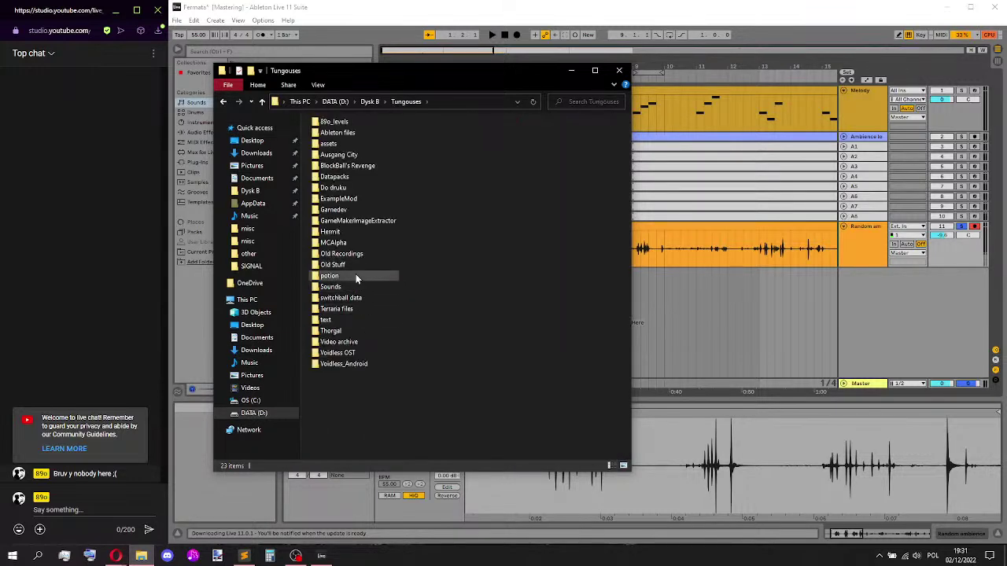
pyautogui.doubleClick(354, 233)
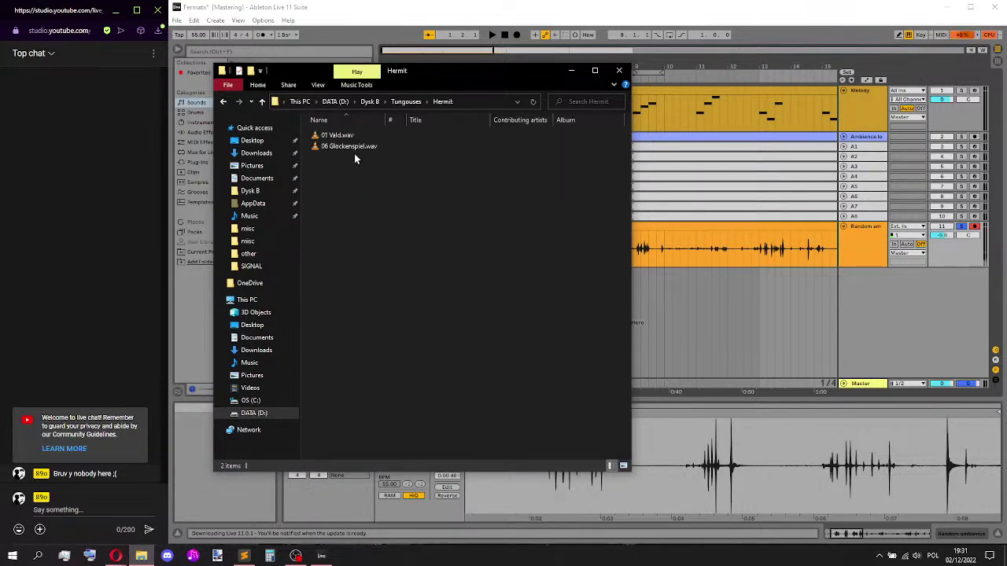
# - Listen to the late part of 01 Vald.wav in VLC media player, then return to Ableton Live
pyautogui.click(361, 135)
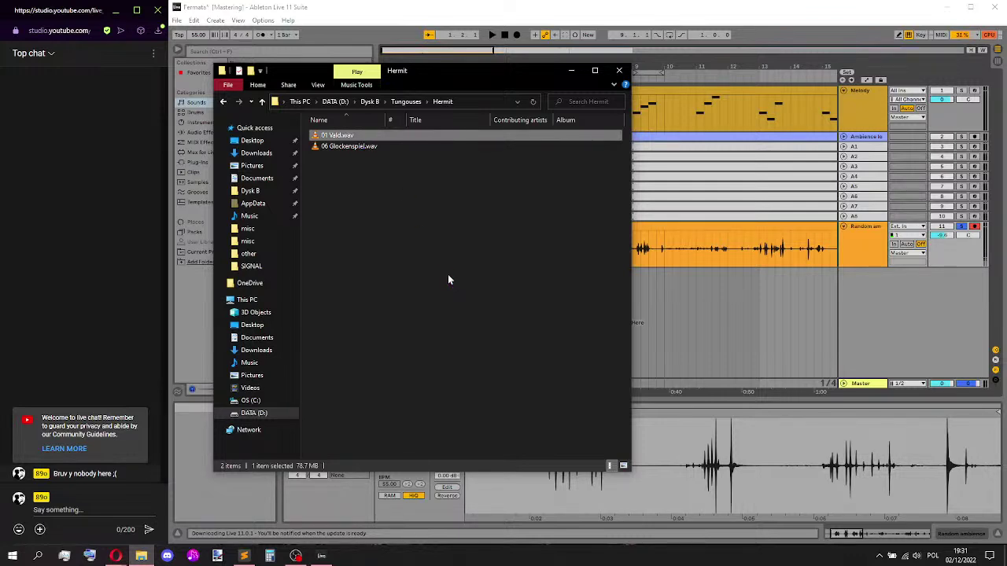
pyautogui.click(437, 201)
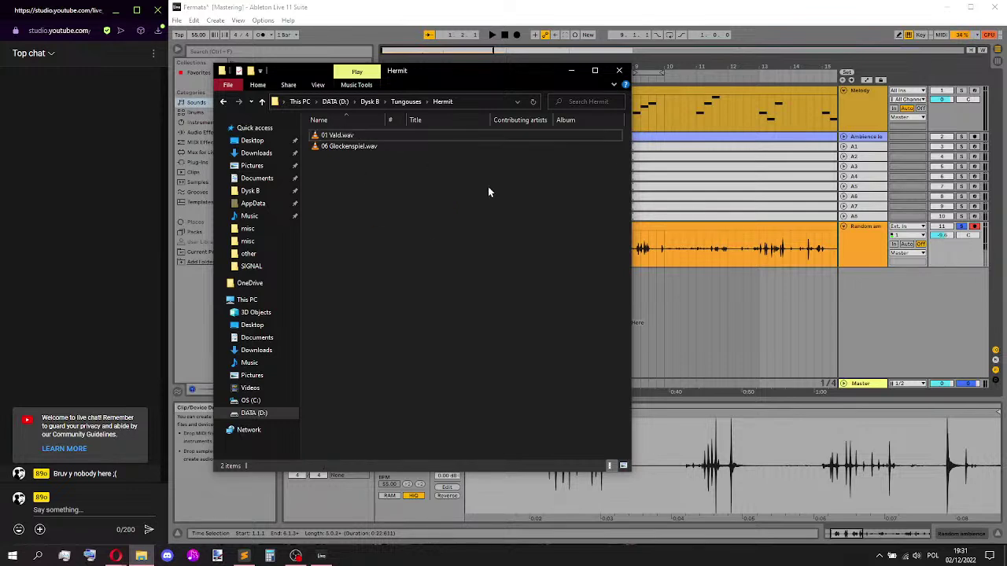
pyautogui.rightClick(313, 177)
pyautogui.press('Escape')
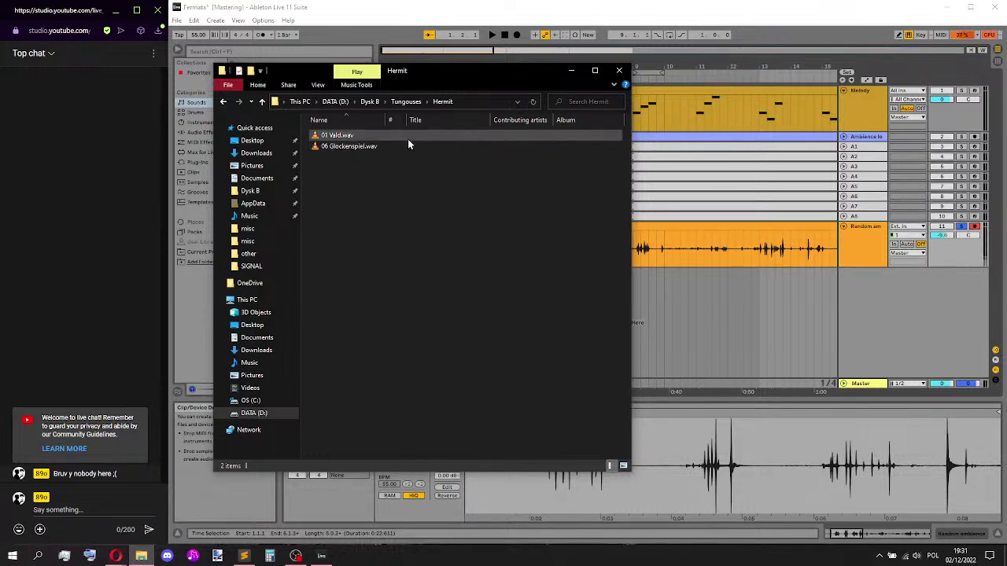
pyautogui.moveTo(487, 75); pyautogui.dragTo(823, 89)
pyautogui.click(330, 248)
pyautogui.moveTo(405, 469); pyautogui.dragTo(425, 467)
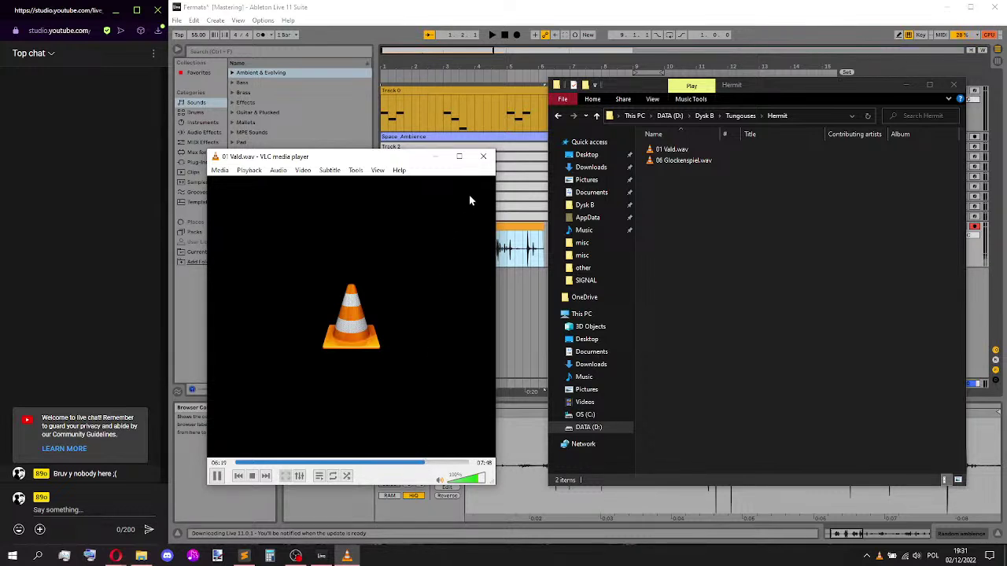
pyautogui.click(480, 161)
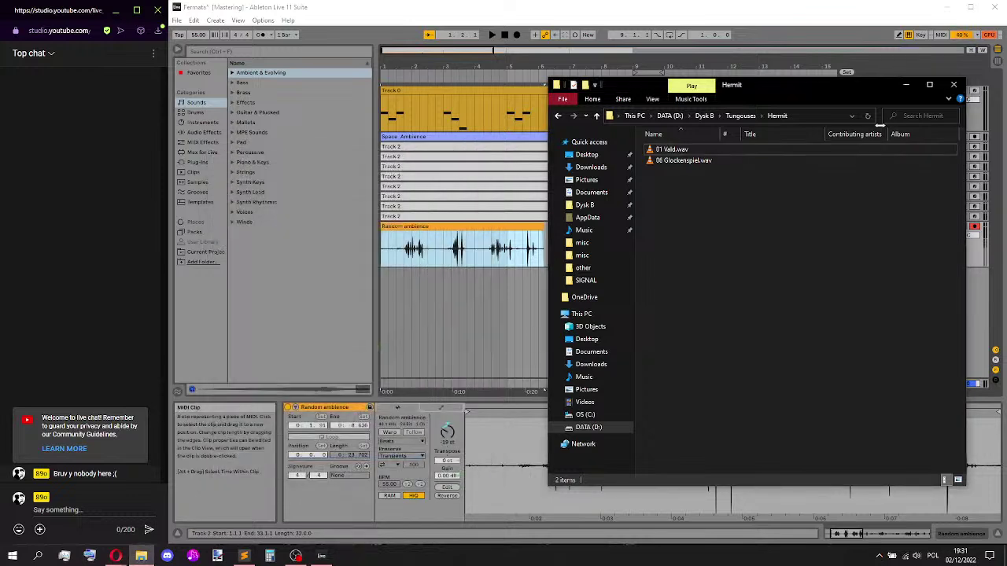
pyautogui.click(907, 85)
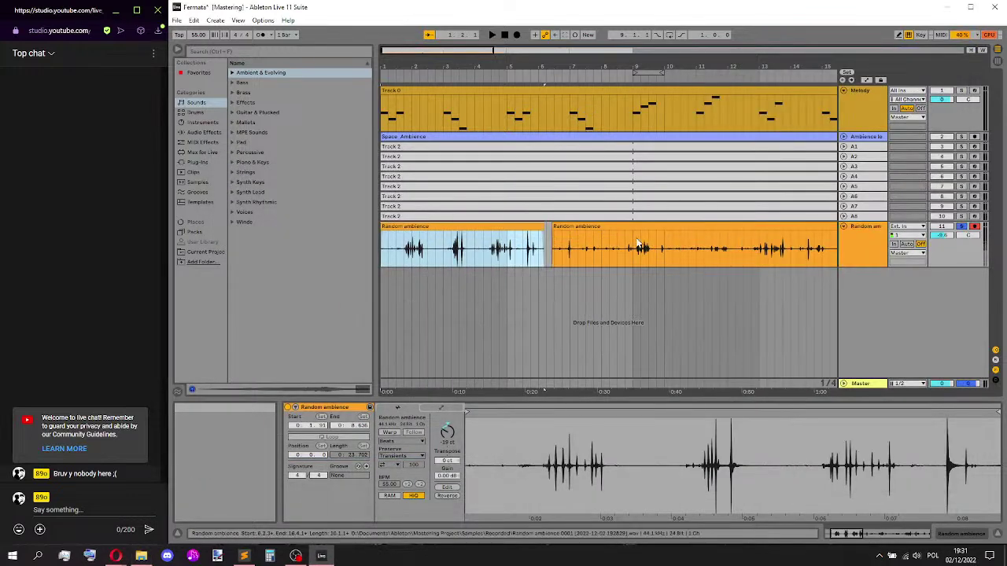
# - Play the Random ambience clip from 1.4.1 while adjusting the track's volume
pyautogui.click(402, 262)
pyautogui.press('space')
pyautogui.moveTo(939, 236); pyautogui.dragTo(939, 218)
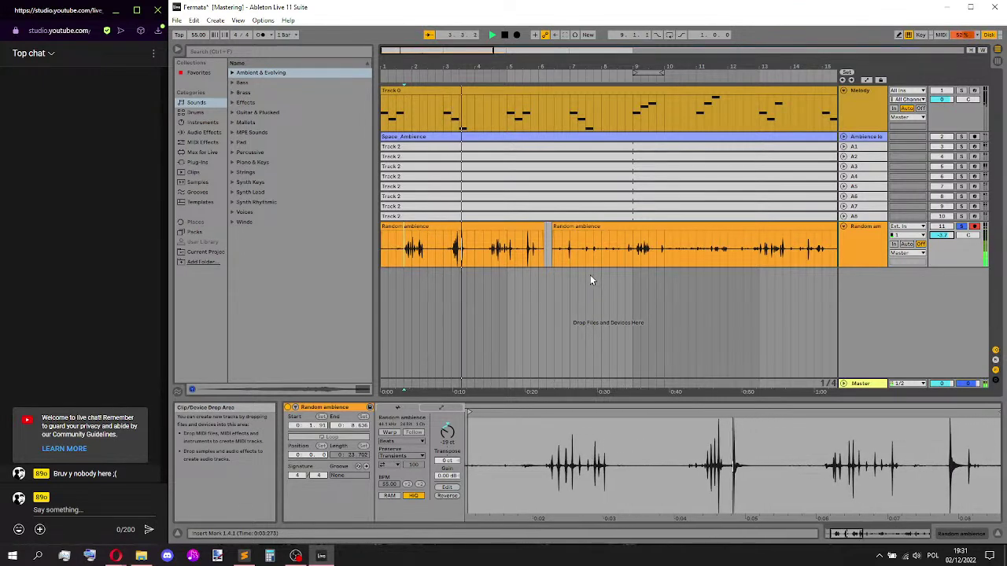
pyautogui.press('space')
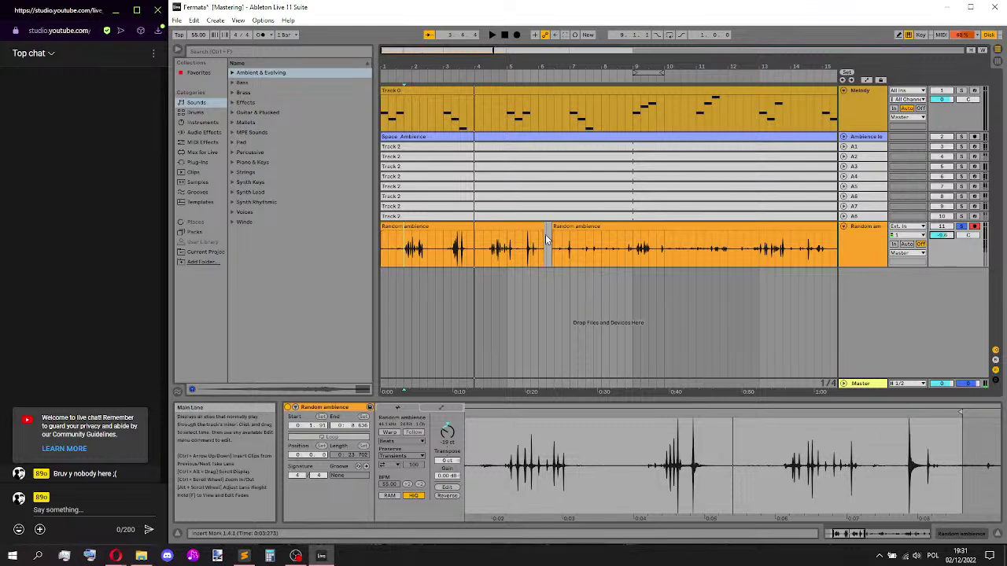
# - Undo the volume changes and the partial clip move, and move the whole Random ambience clip to the start of bar 1
pyautogui.moveTo(517, 261); pyautogui.dragTo(526, 261)
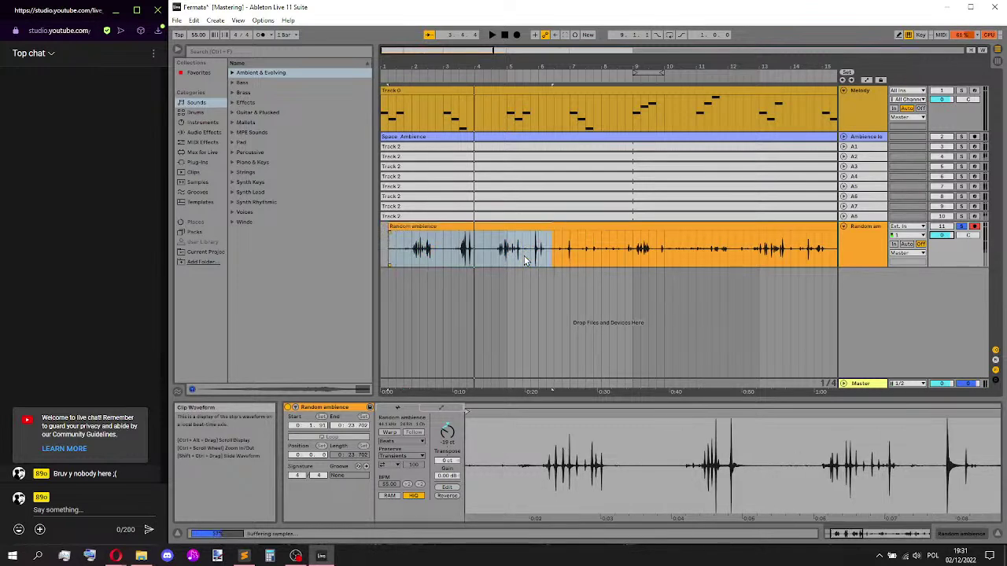
pyautogui.click(483, 257)
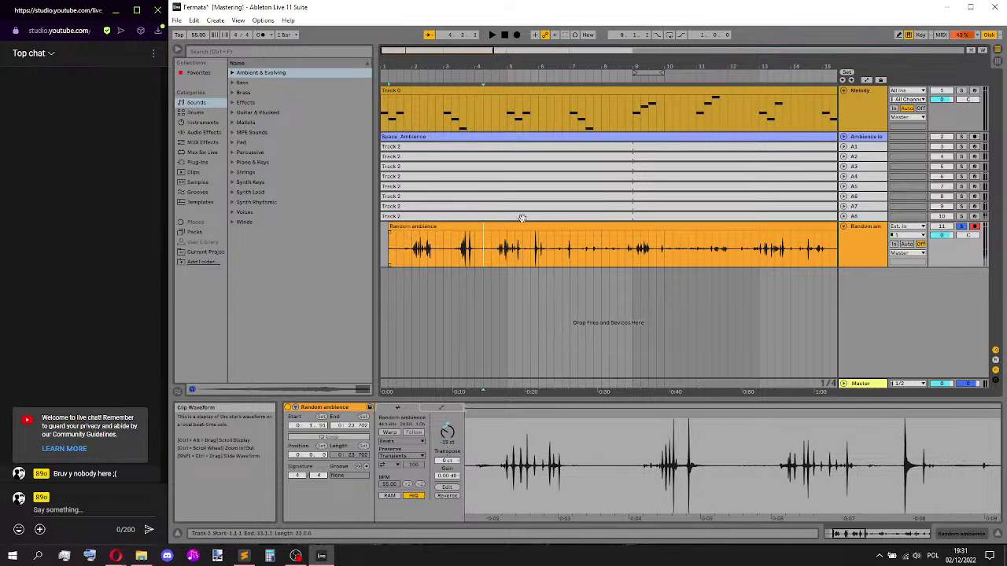
pyautogui.hotkey('ctrl', 'z')
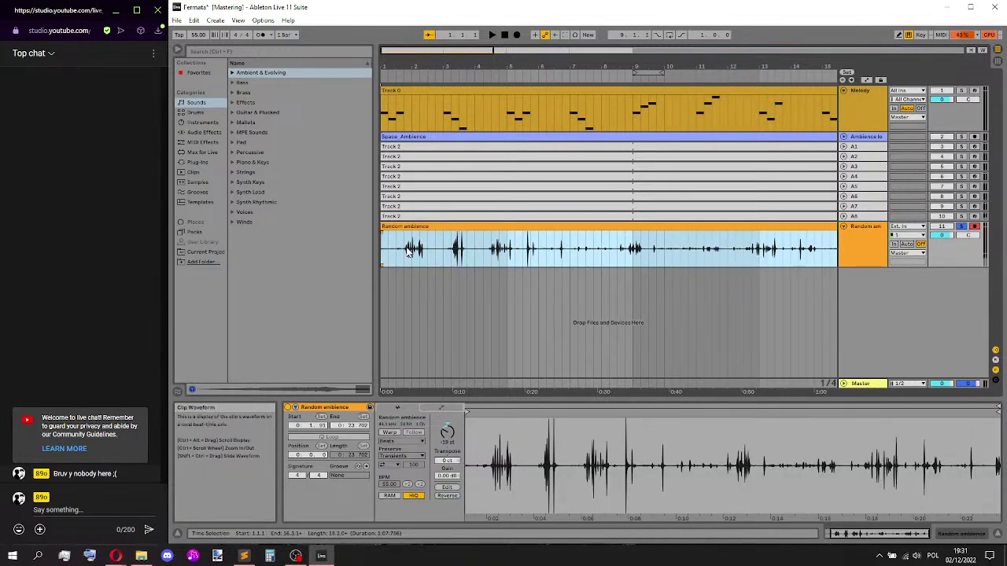
# - Play the Random ambience clip from its start and set the track's volume to -2.8 dB
pyautogui.click(383, 256)
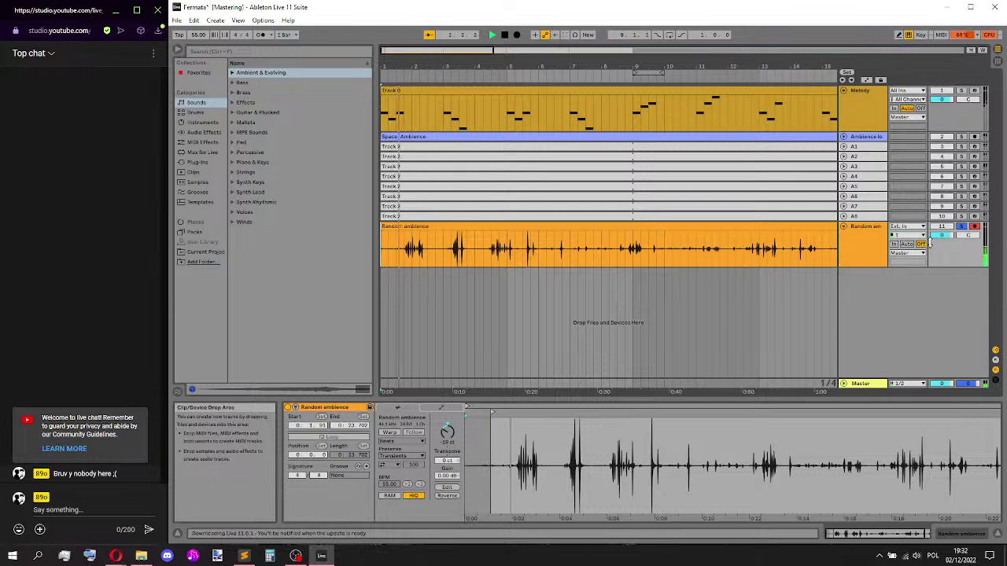
pyautogui.moveTo(944, 236); pyautogui.dragTo(944, 247)
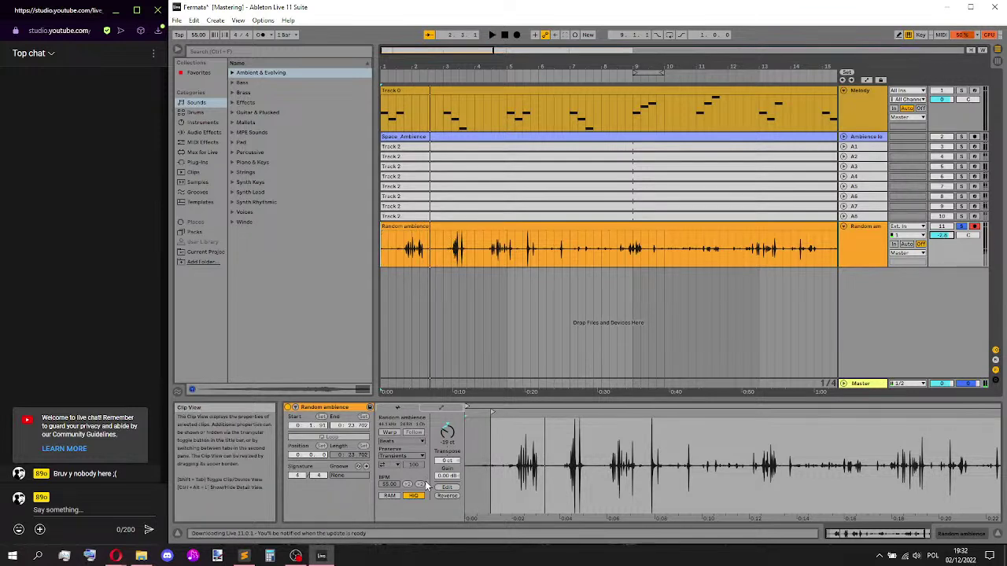
# - Try the Random ambience clip transposed to -48 semitones and at a less extreme pitch, playing it from bar 5
pyautogui.moveTo(447, 432); pyautogui.dragTo(446, 472)
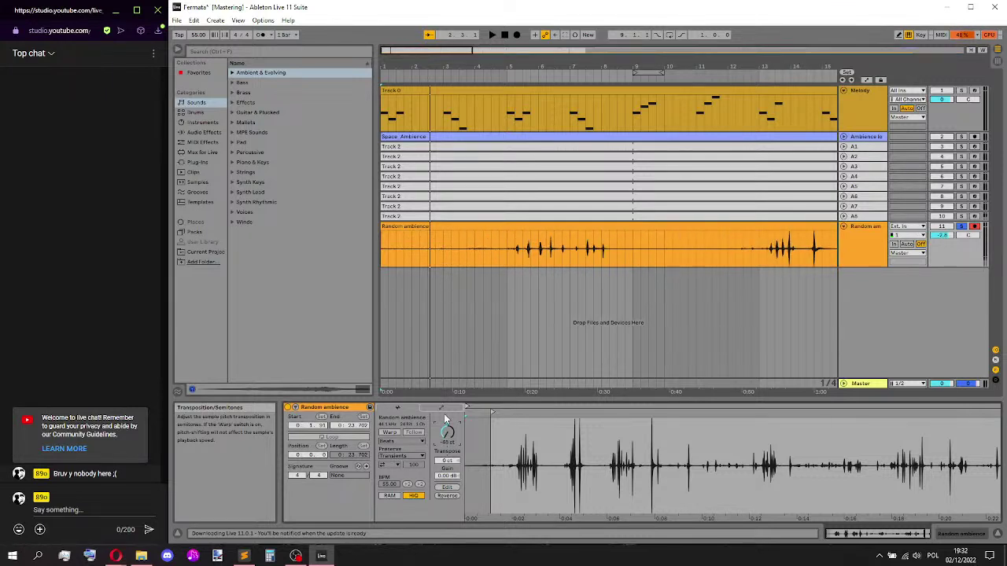
pyautogui.click(515, 251)
pyautogui.press('space')
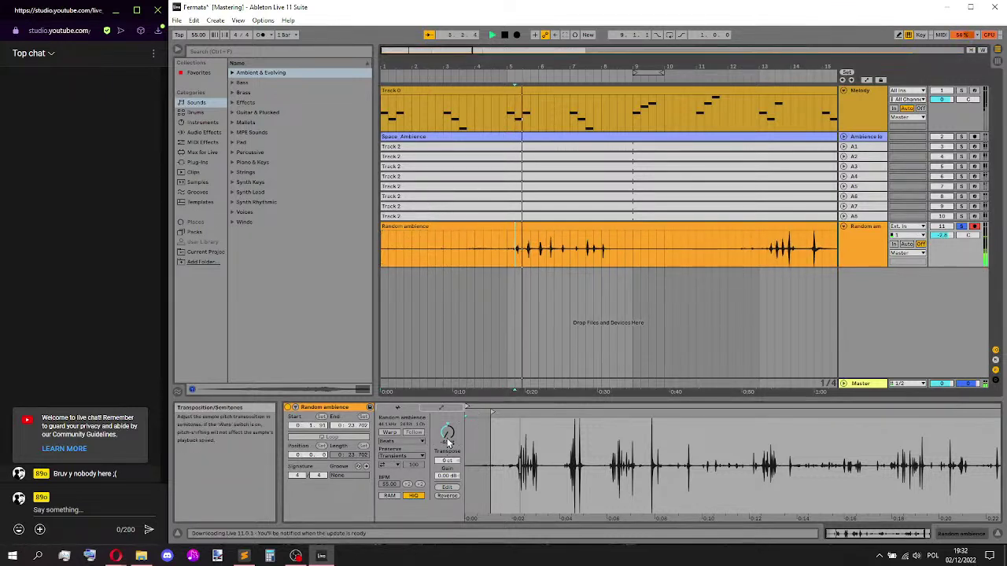
pyautogui.moveTo(447, 434); pyautogui.dragTo(447, 425)
pyautogui.press('space')
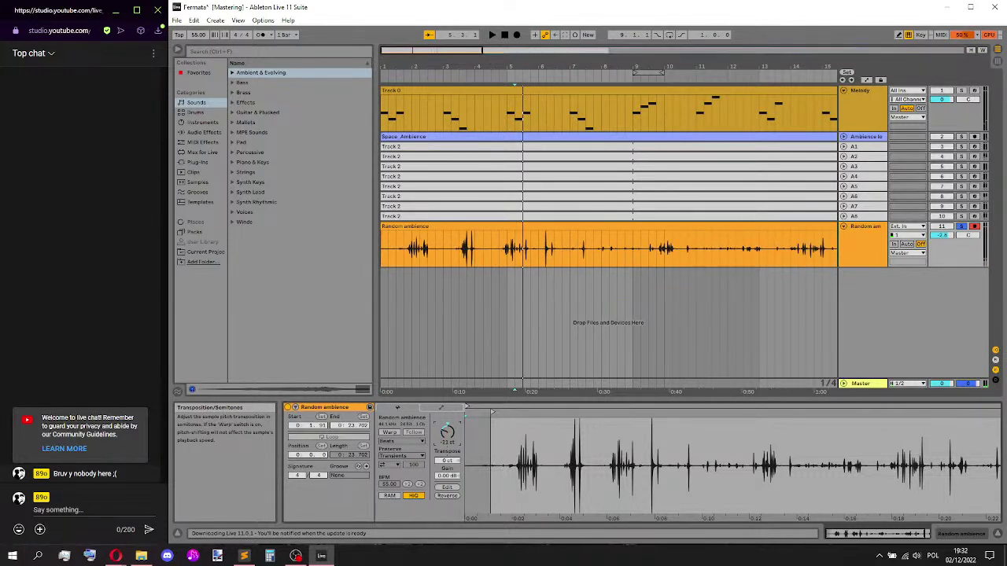
pyautogui.press('space')
pyautogui.press('space')
pyautogui.moveTo(447, 435); pyautogui.dragTo(447, 450)
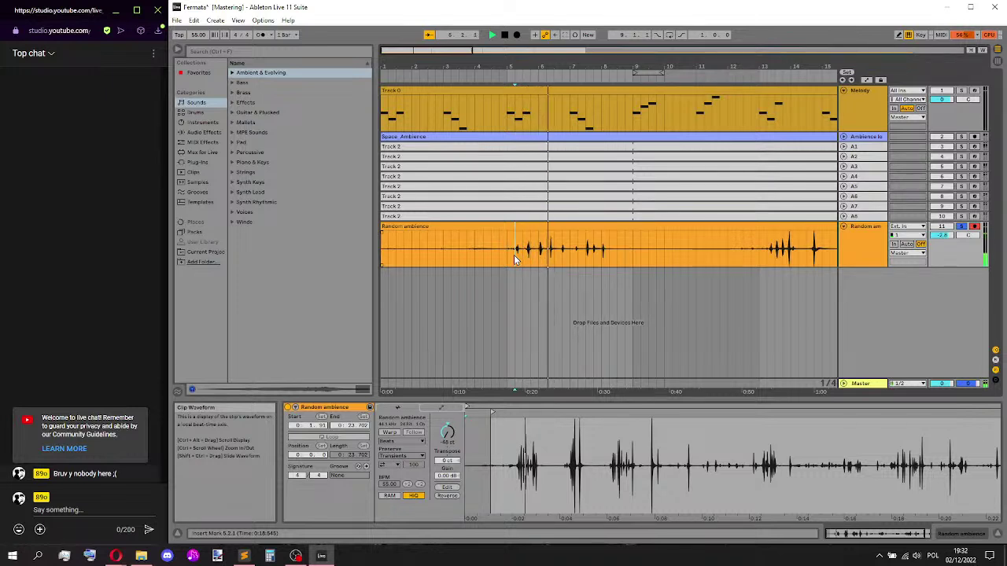
# - Set the Random ambience clip's transposition to -24 semitones while playing it from about 3.4.1
pyautogui.moveTo(447, 432); pyautogui.dragTo(447, 413)
pyautogui.click(471, 251)
pyautogui.press('space')
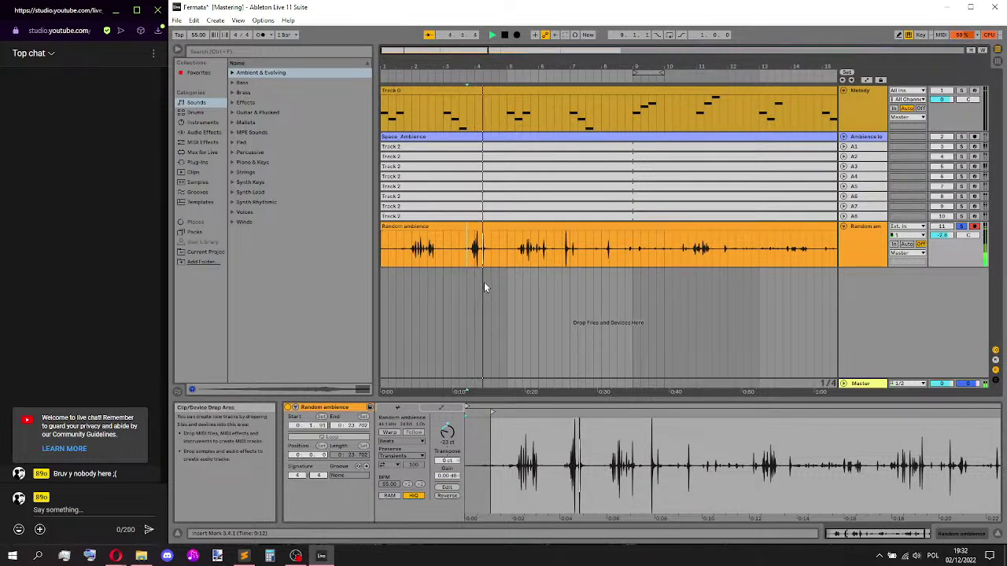
pyautogui.moveTo(454, 441); pyautogui.dragTo(454, 445)
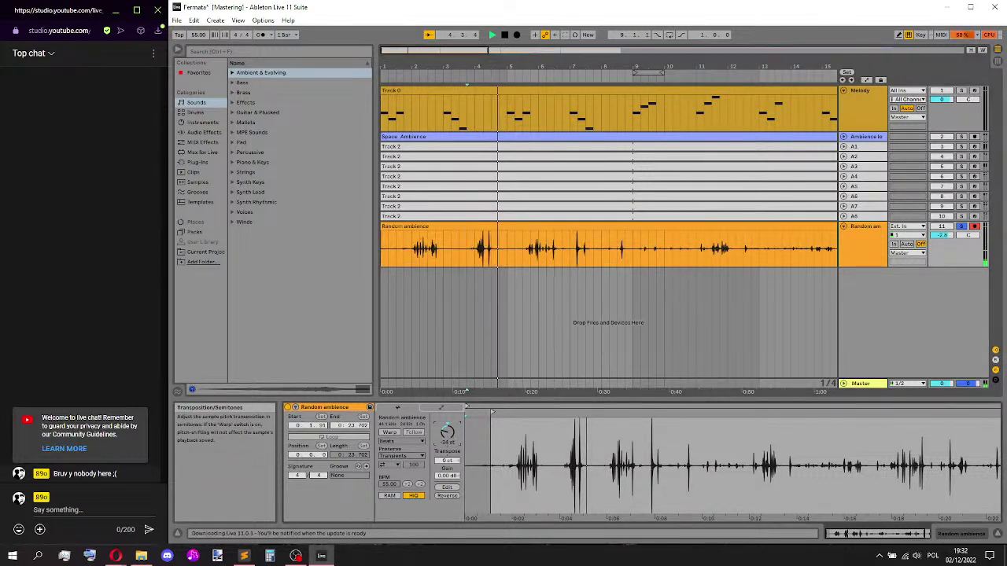
pyautogui.press('space')
pyautogui.click(525, 258)
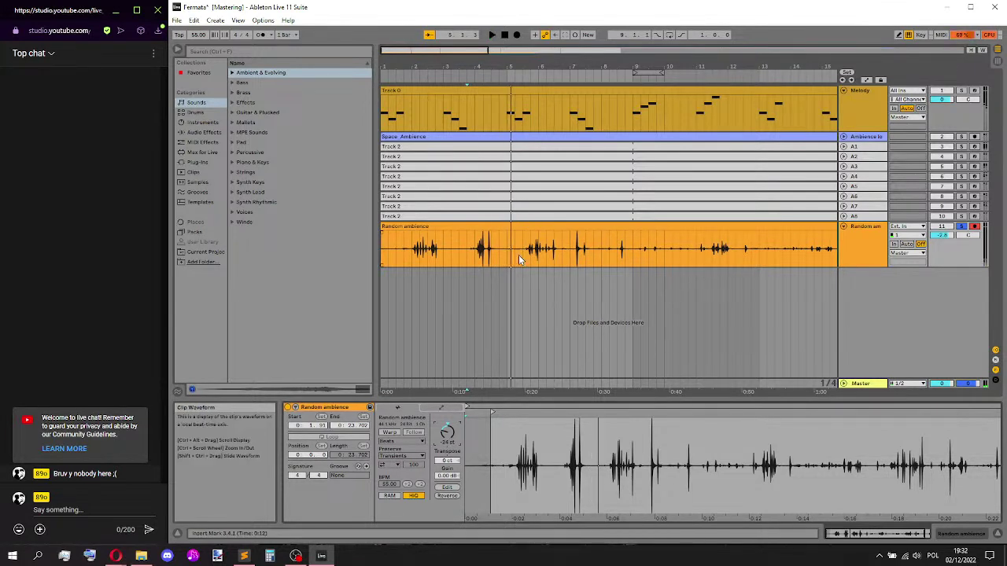
# - Play back the transposed Random ambience clip and insert a new audio track below it
pyautogui.press('space')
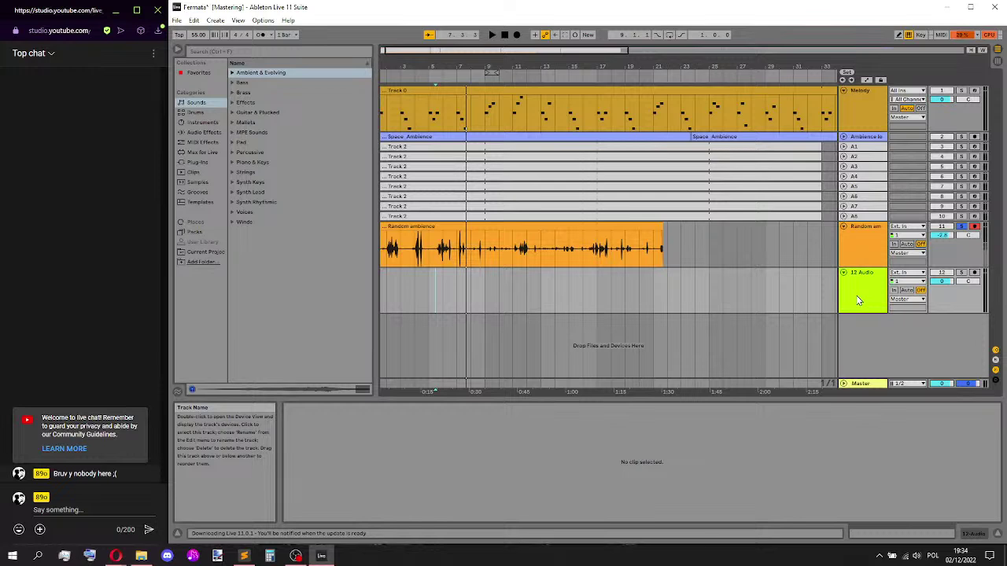
pyautogui.press('space')
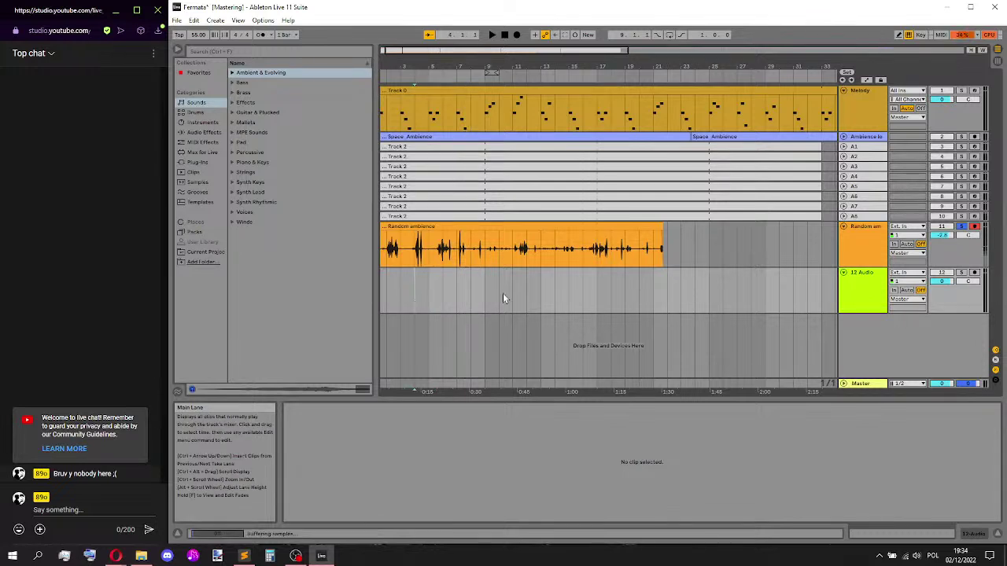
# - Solo the 12 Audio track, record ambience on it from bar 4 and move the recorded clip to bar 1
pyautogui.click(962, 272)
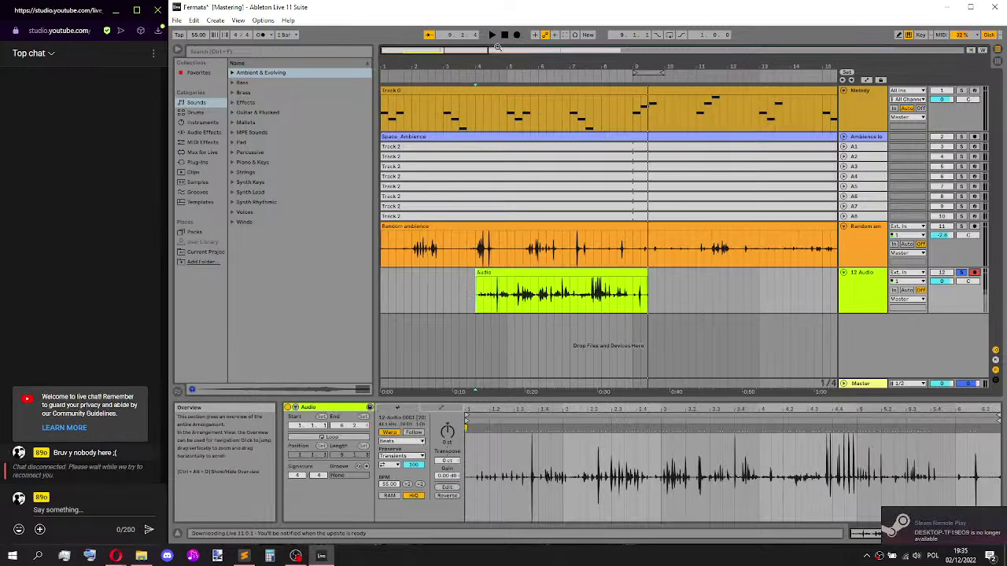
pyautogui.moveTo(500, 49)
pyautogui.mouseDown()
pyautogui.moveTo(500, 39)
pyautogui.moveTo(500, 51)
pyautogui.mouseUp()
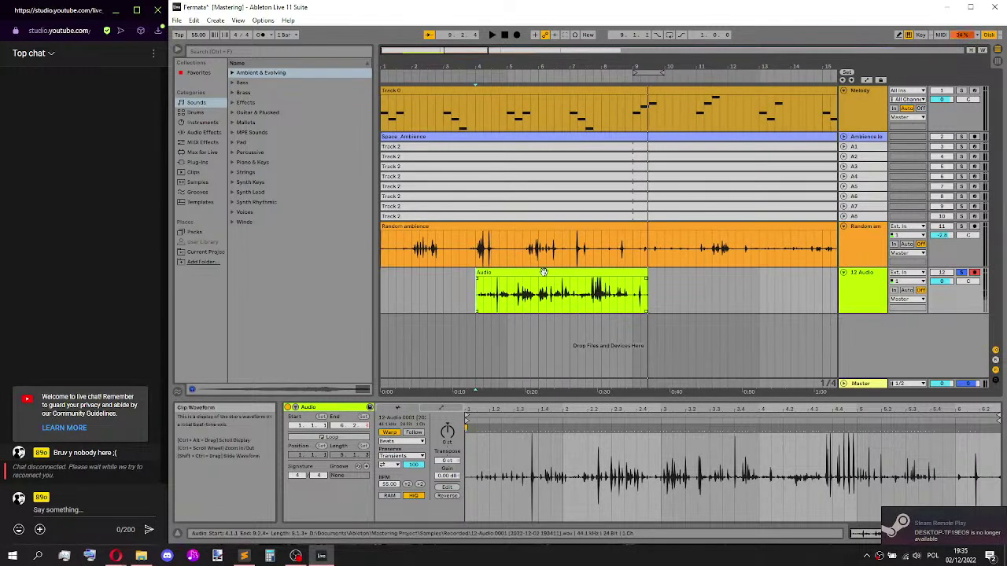
pyautogui.moveTo(544, 273); pyautogui.dragTo(456, 279)
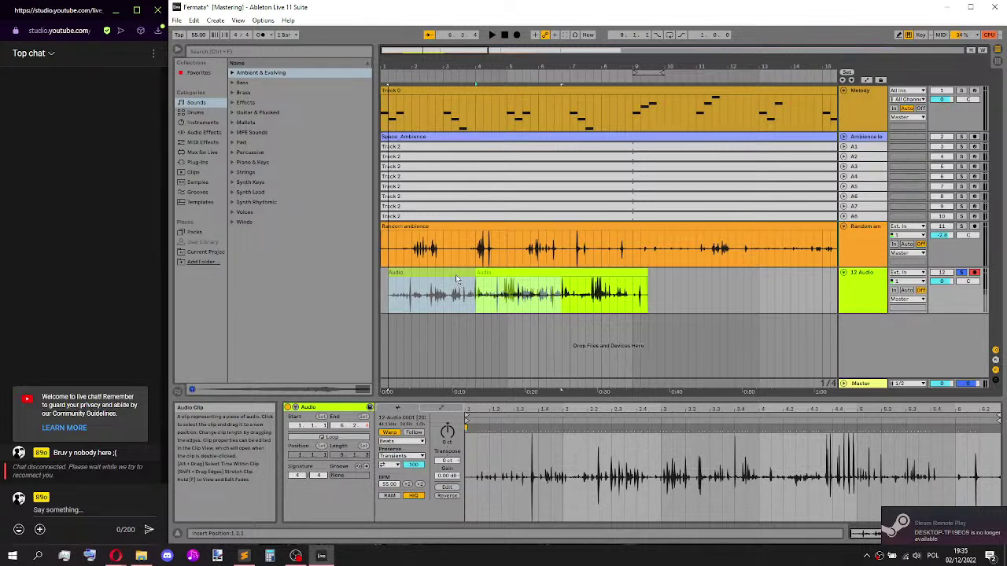
pyautogui.press('space')
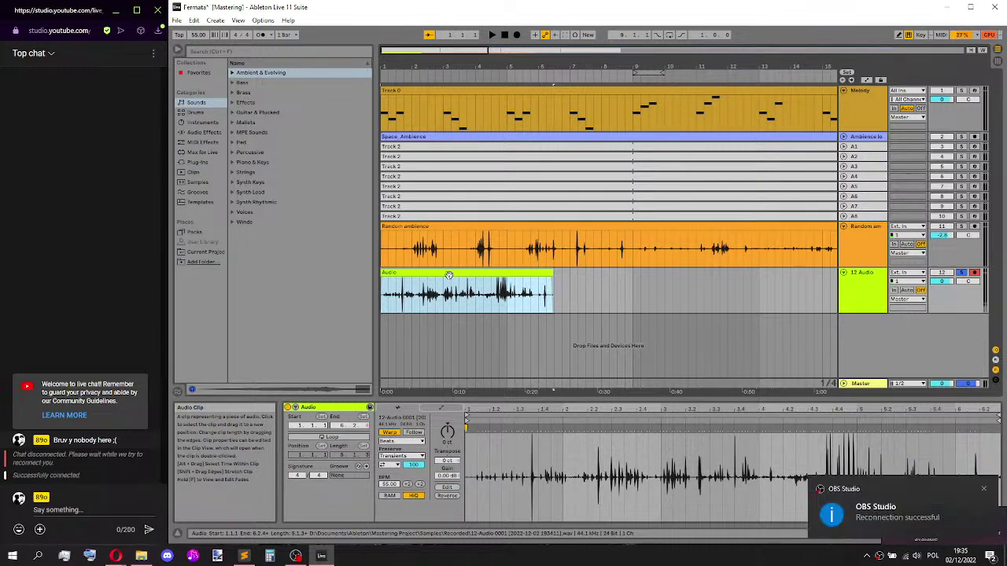
pyautogui.click(984, 491)
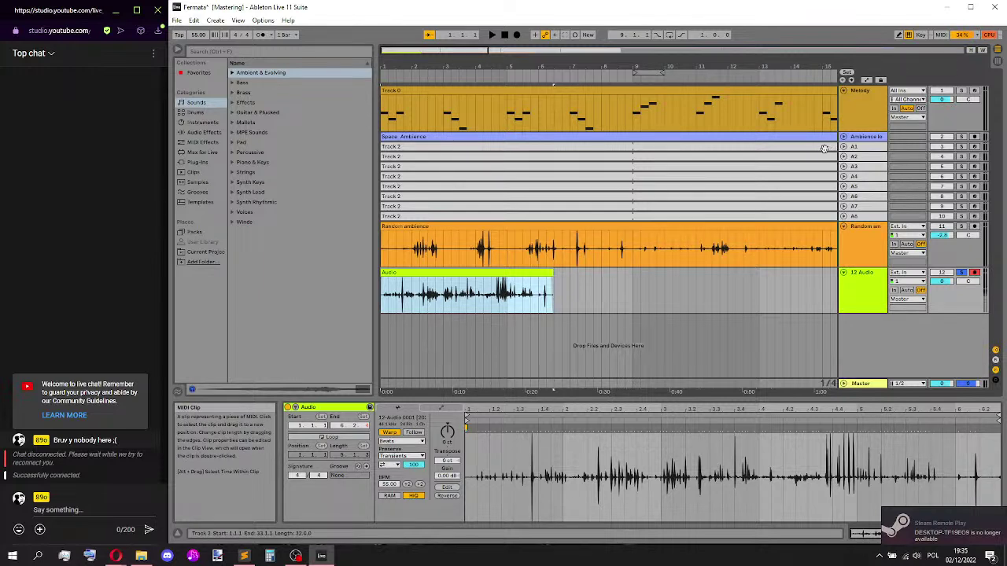
# - Turn off warping for the recorded Audio clip, transpose it to -20 semitones and play it
pyautogui.click(430, 273)
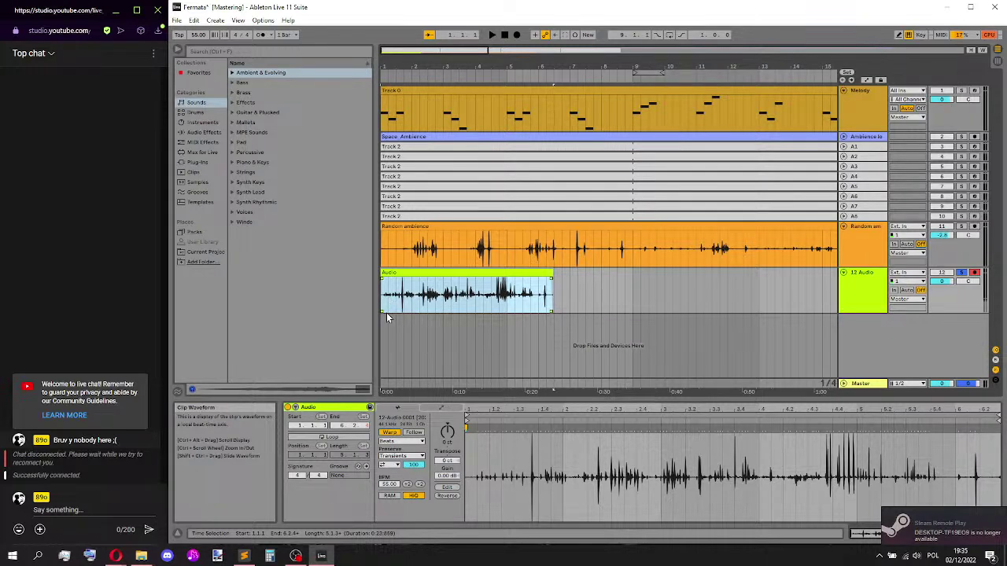
pyautogui.click(383, 299)
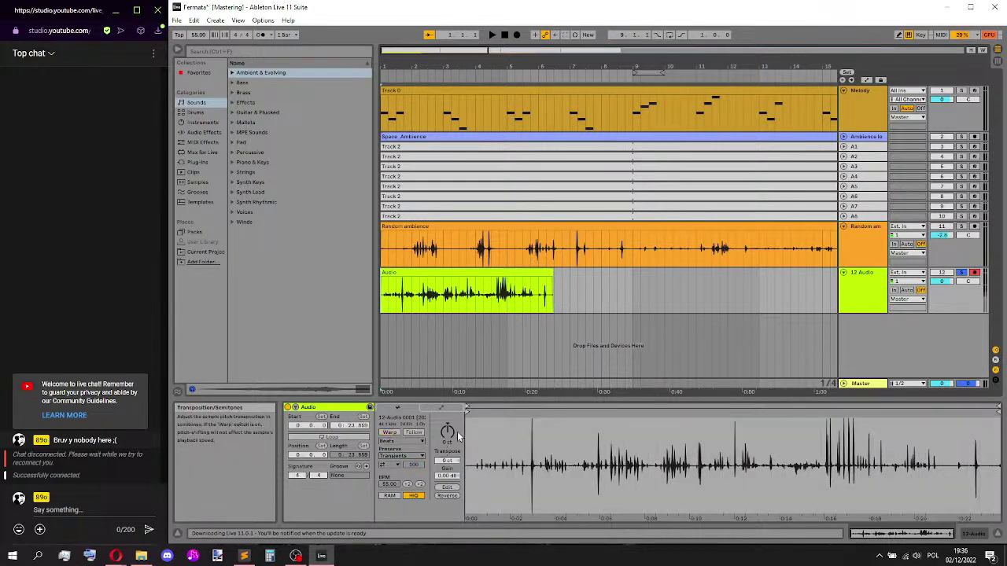
pyautogui.moveTo(449, 435); pyautogui.dragTo(440, 327)
pyautogui.click(441, 321)
pyautogui.press('space')
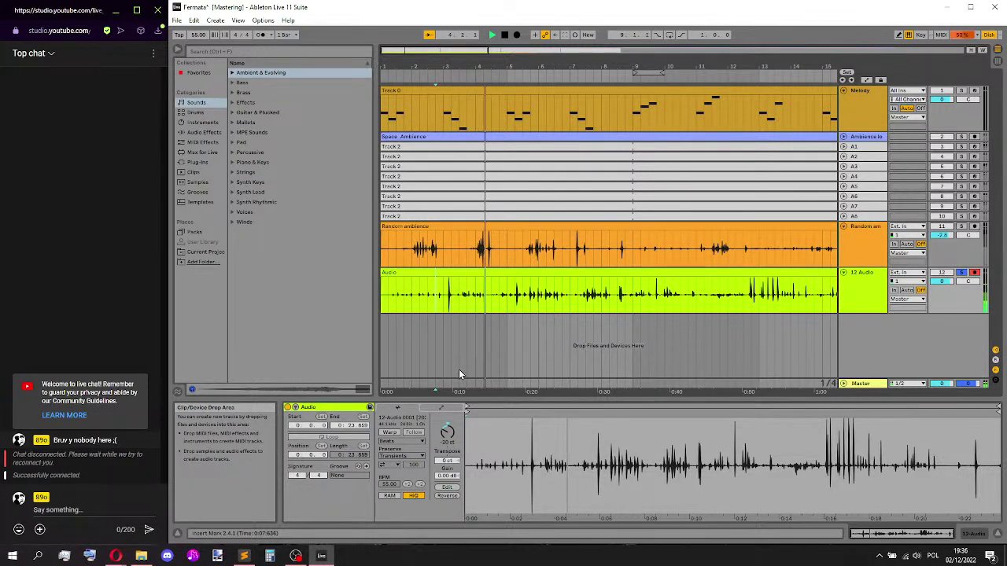
# - Play the pitched-down Audio clip from 4.4.1 and from 7.2.1
pyautogui.click(505, 308)
pyautogui.click(498, 303)
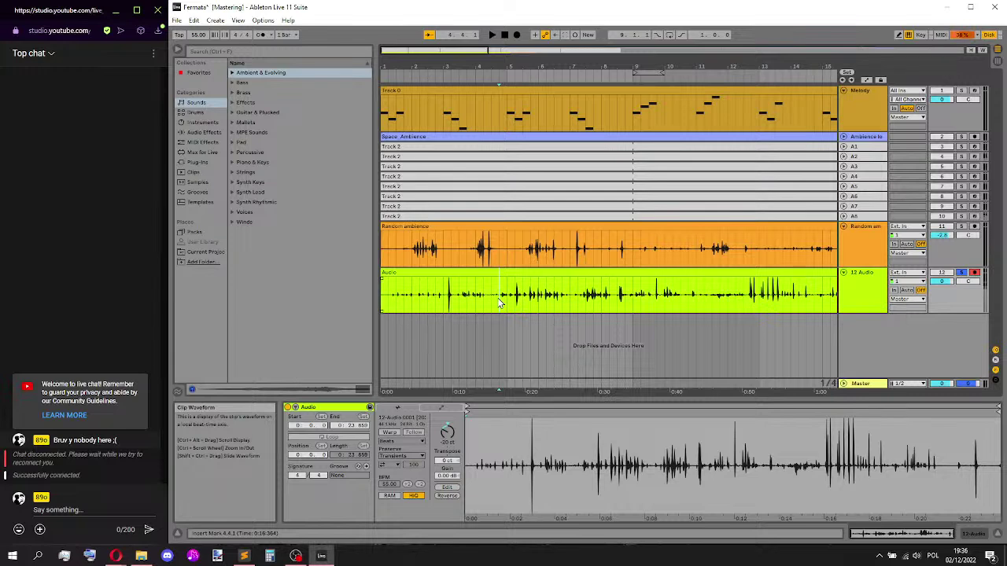
pyautogui.press('space')
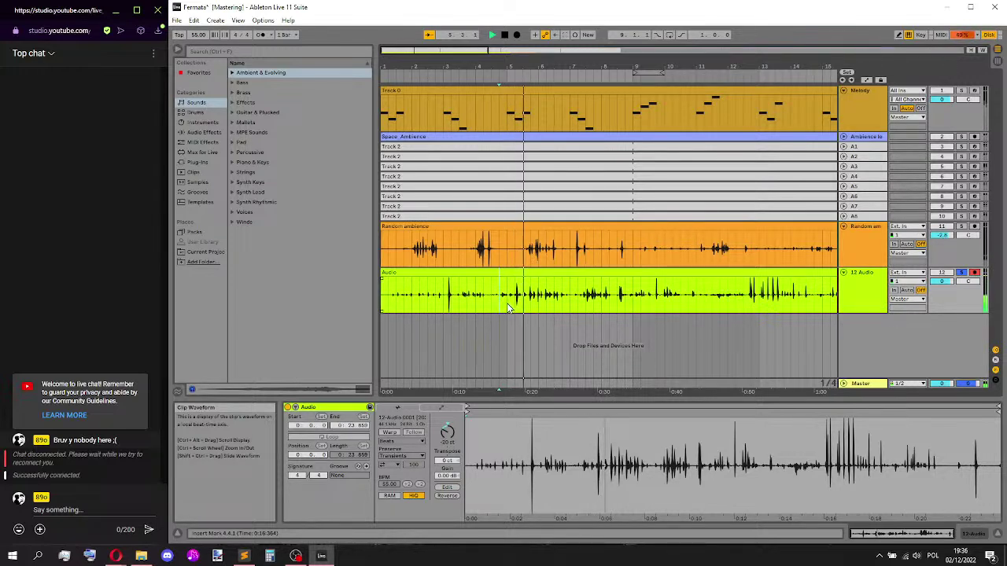
pyautogui.click(587, 309)
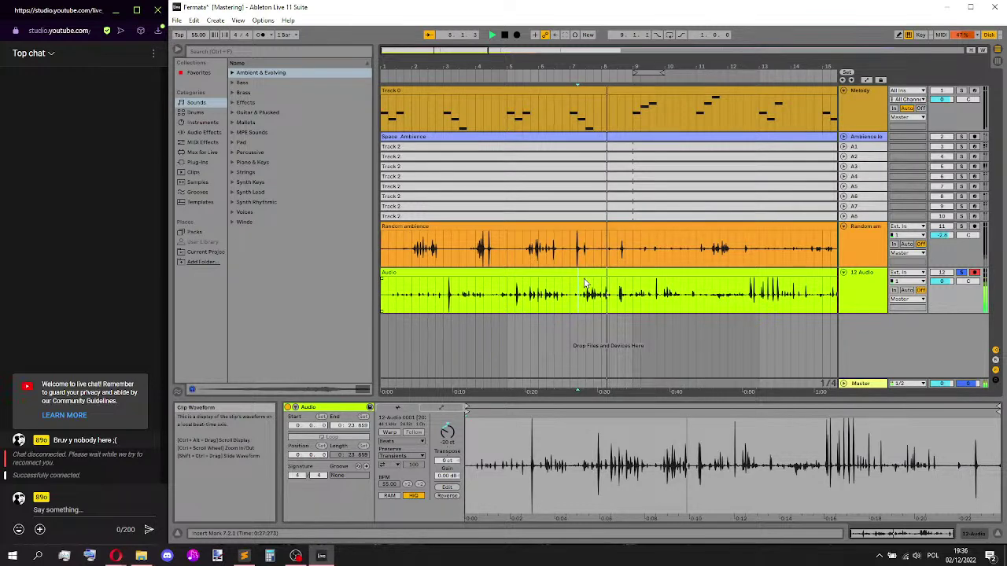
# - Replace the take on the 12 Audio track with a new recording from bar 1, trimmed to end at 6.3.1
pyautogui.press('Delete')
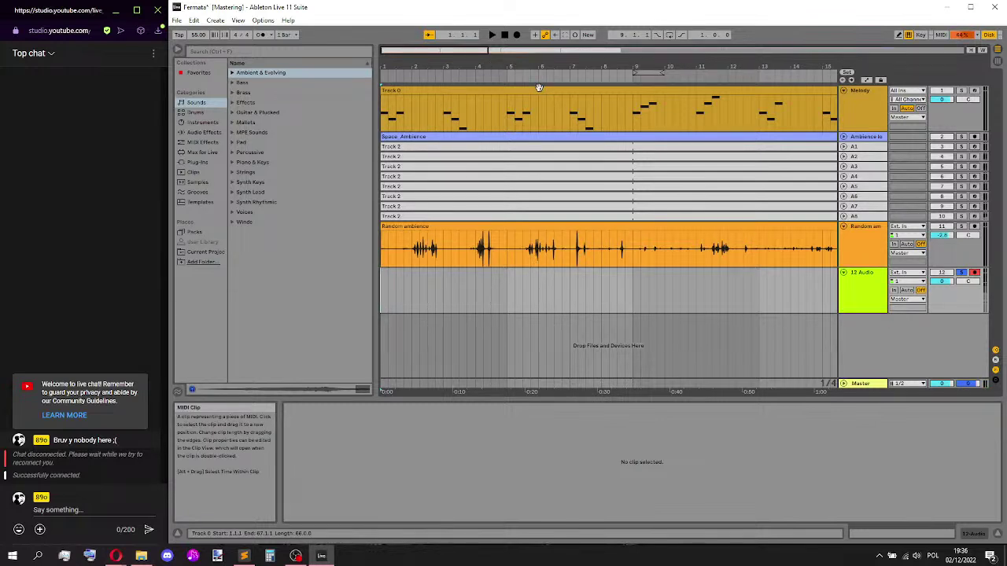
pyautogui.press('F9')
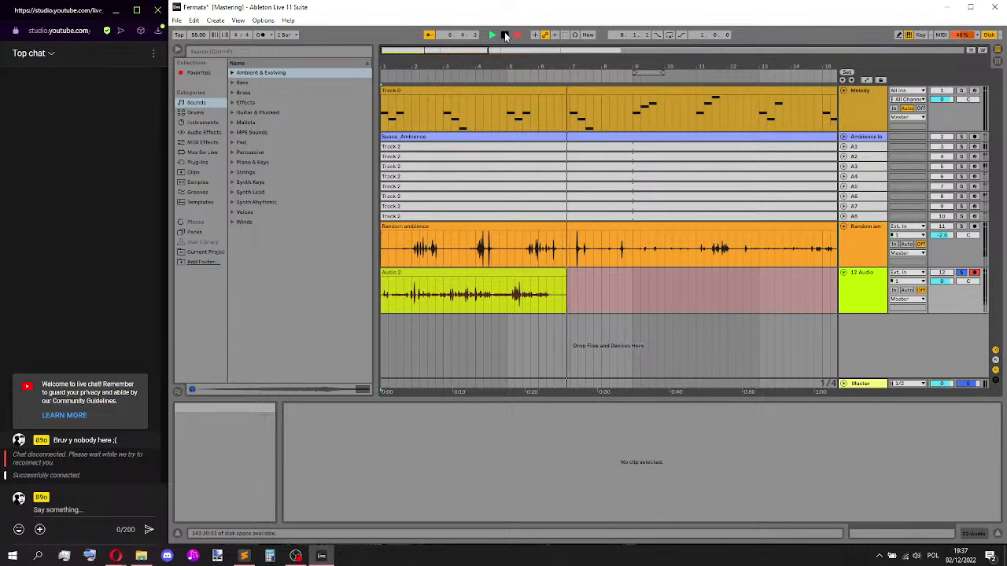
pyautogui.click(504, 36)
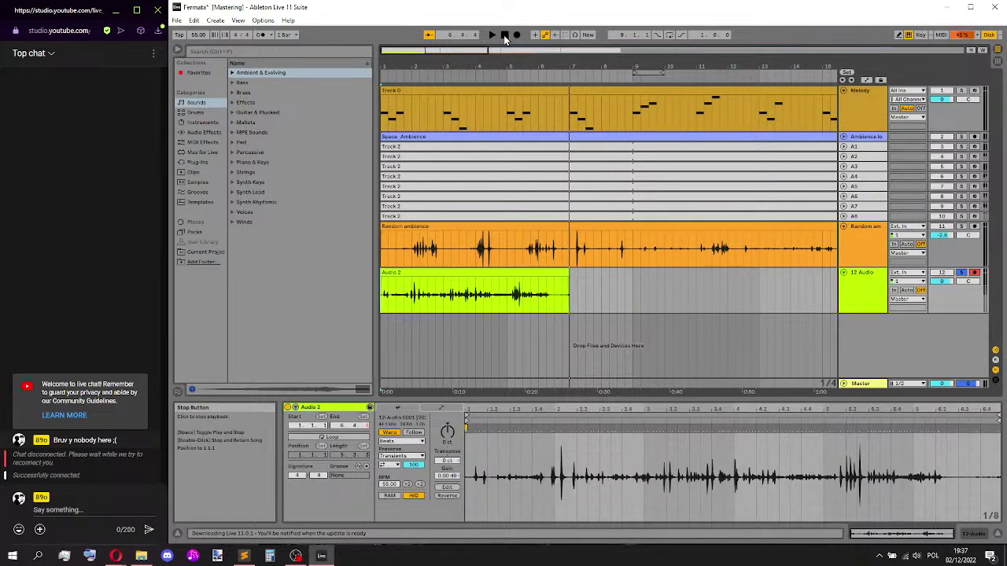
pyautogui.moveTo(569, 273); pyautogui.dragTo(553, 273)
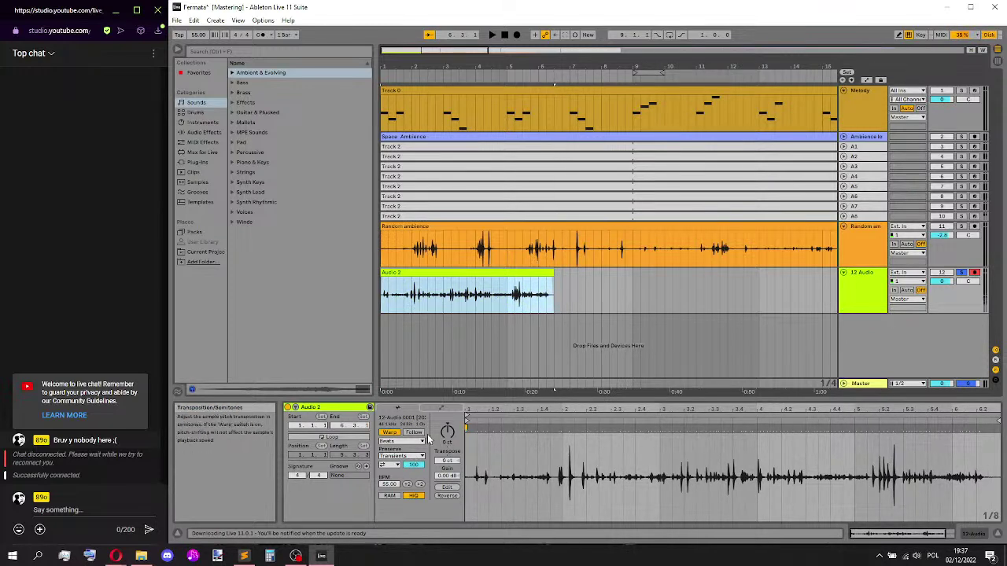
# - Turn off warping for the Audio 2 clip and set its transposition to -18 semitones while playing it
pyautogui.click(388, 433)
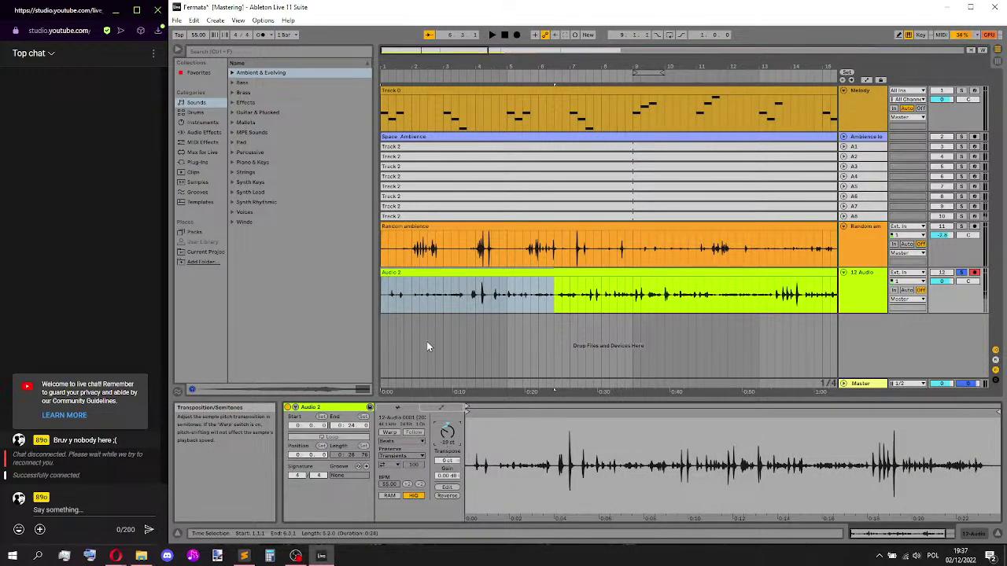
pyautogui.click(432, 316)
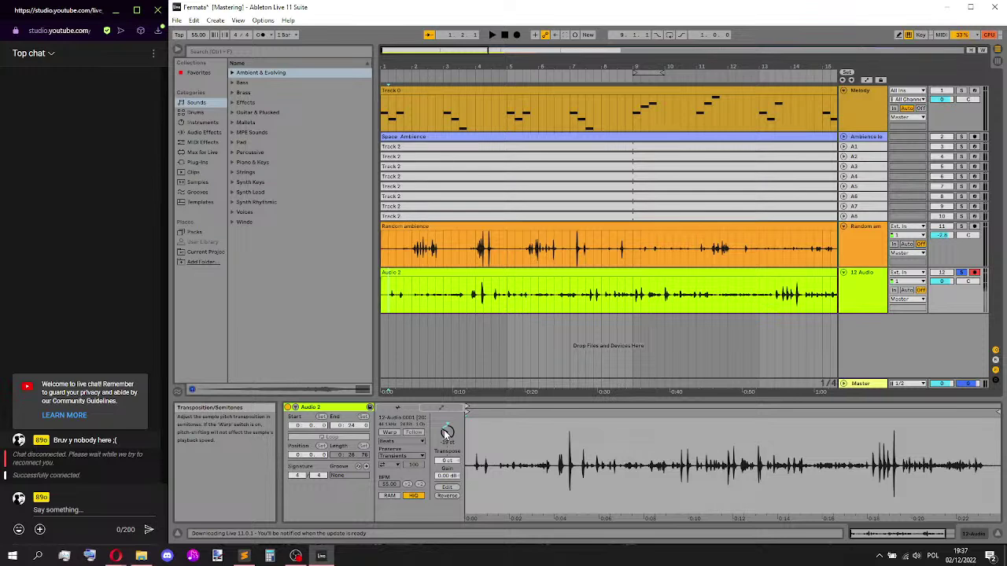
pyautogui.moveTo(447, 432); pyautogui.dragTo(447, 435)
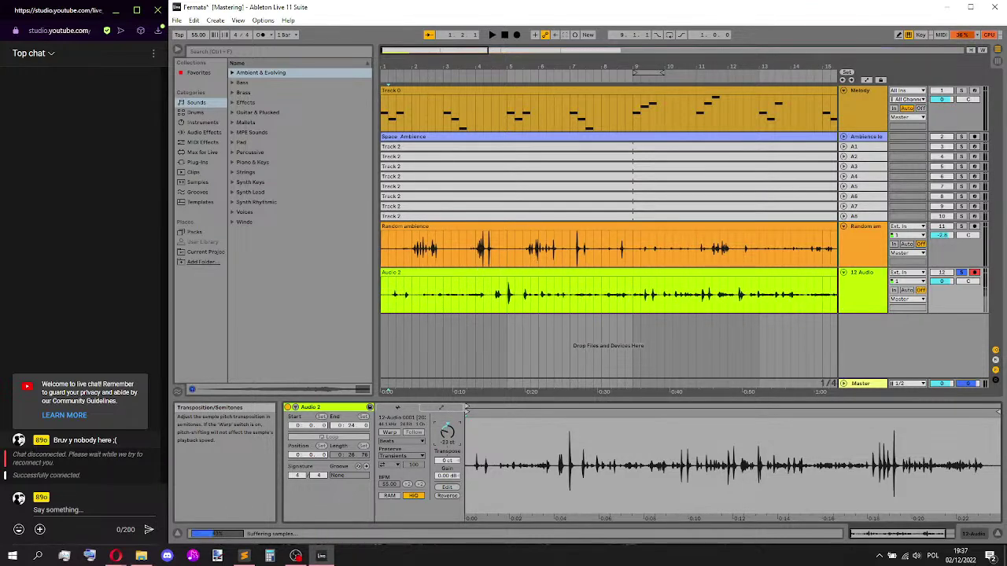
pyautogui.press('space')
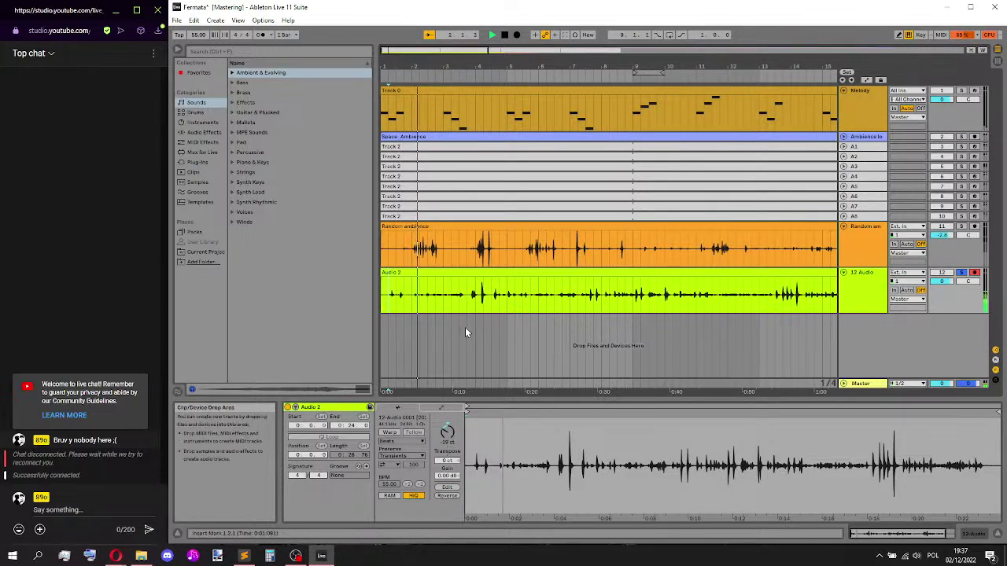
pyautogui.moveTo(447, 435); pyautogui.dragTo(448, 429)
pyautogui.moveTo(446, 431); pyautogui.dragTo(447, 437)
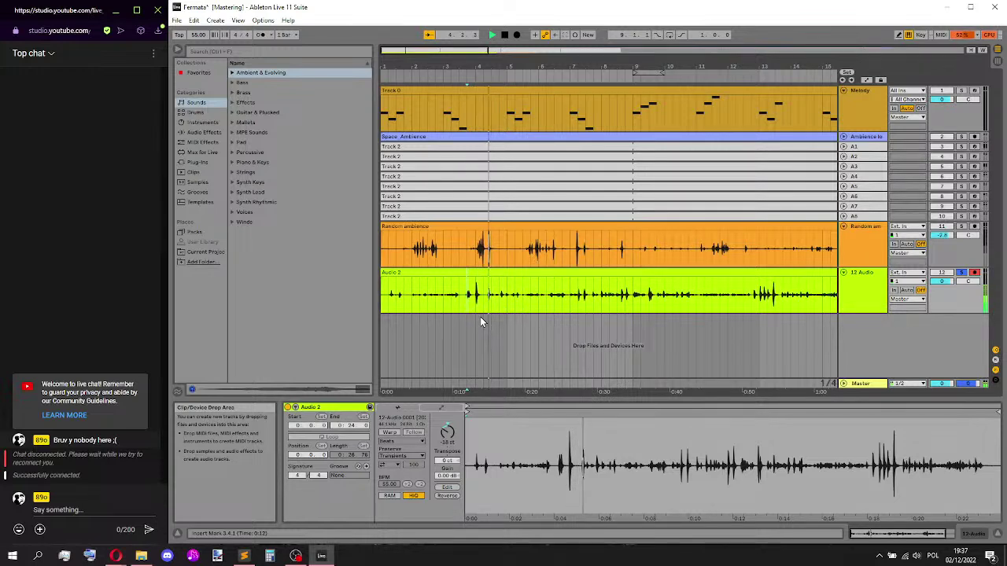
# - Play the end of the Audio 2 clip, set its transposition to -26 semitones and play from bar 13
pyautogui.click(756, 301)
pyautogui.press('space')
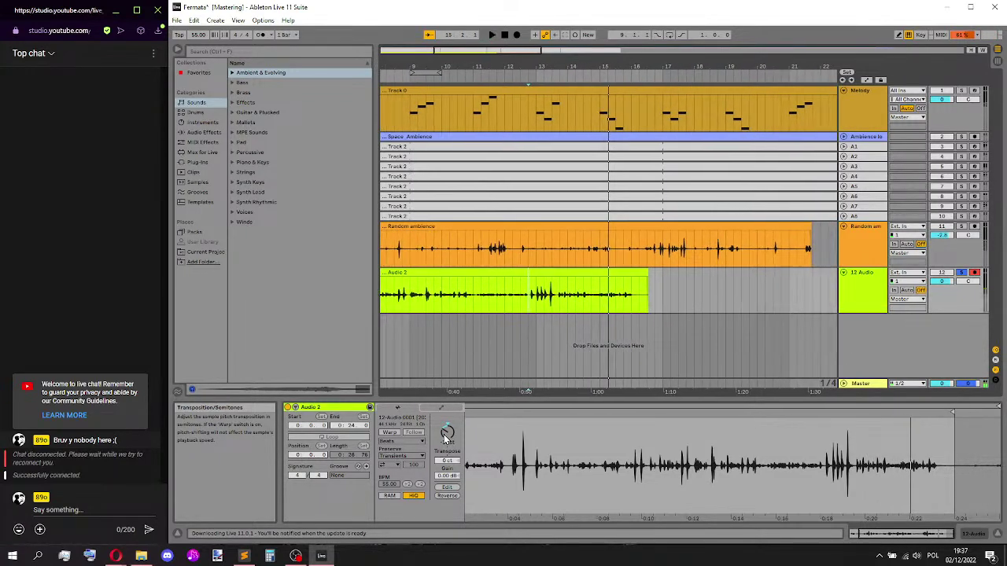
pyautogui.press('space')
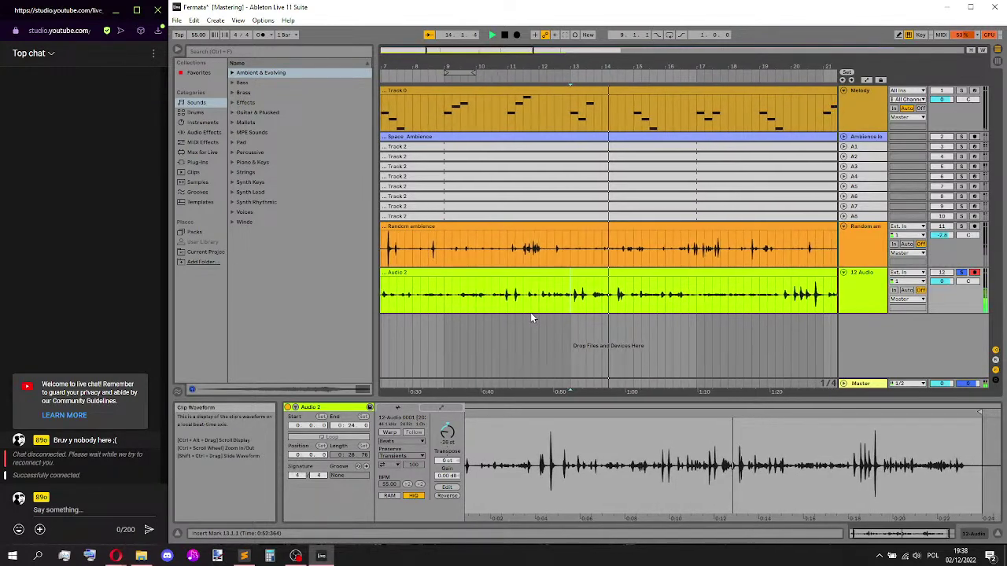
# - Move the Audio 2 clip to bar 39 and the Random ambience clip to bar 13
pyautogui.scroll(-4, 531, 318)
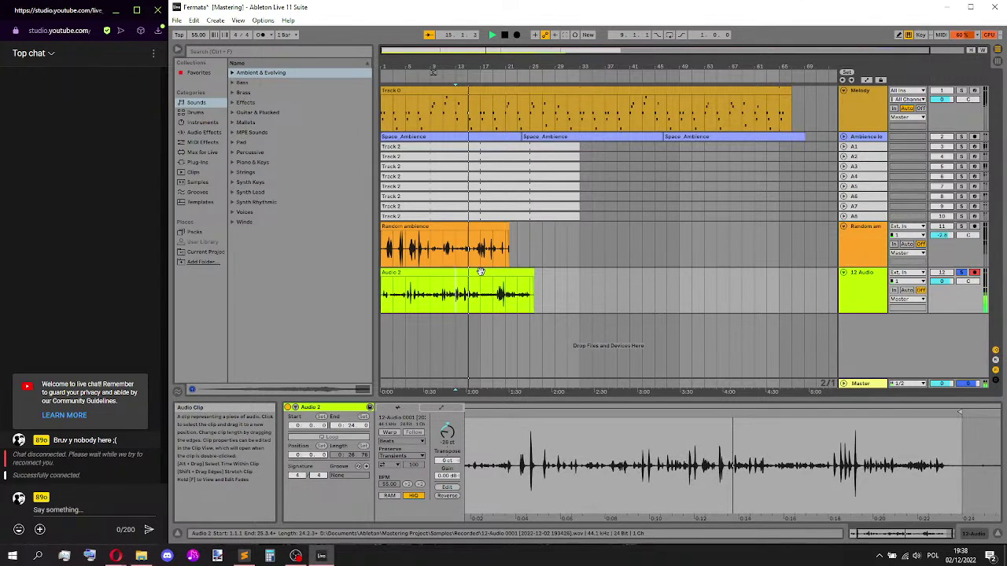
pyautogui.moveTo(476, 272); pyautogui.dragTo(719, 280)
pyautogui.moveTo(461, 236); pyautogui.dragTo(533, 239)
pyautogui.click(507, 280)
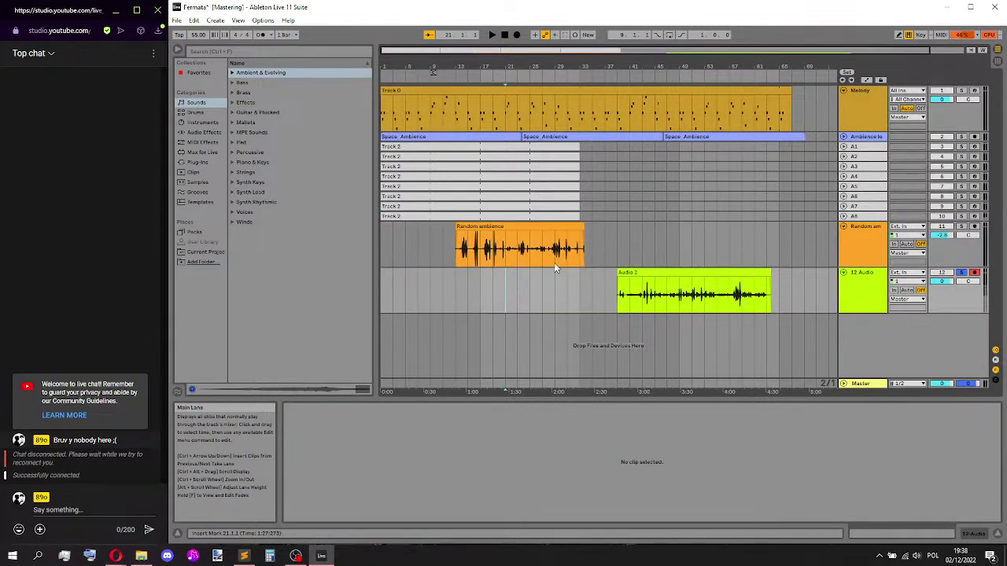
# - Move the Audio 2 clip onto the Random ambience track and delete the emptied 12 Audio track
pyautogui.moveTo(657, 269); pyautogui.dragTo(657, 243)
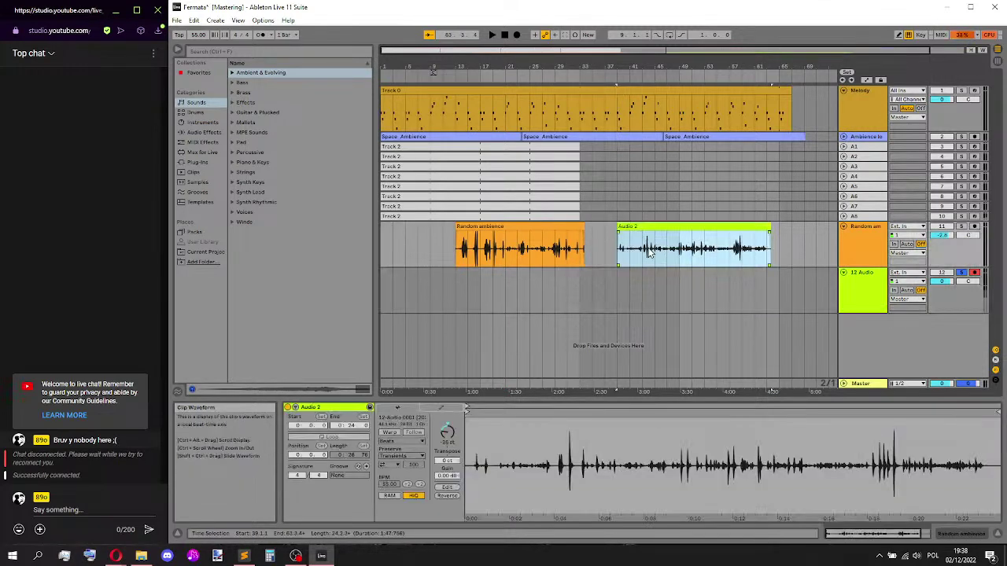
pyautogui.click(878, 292)
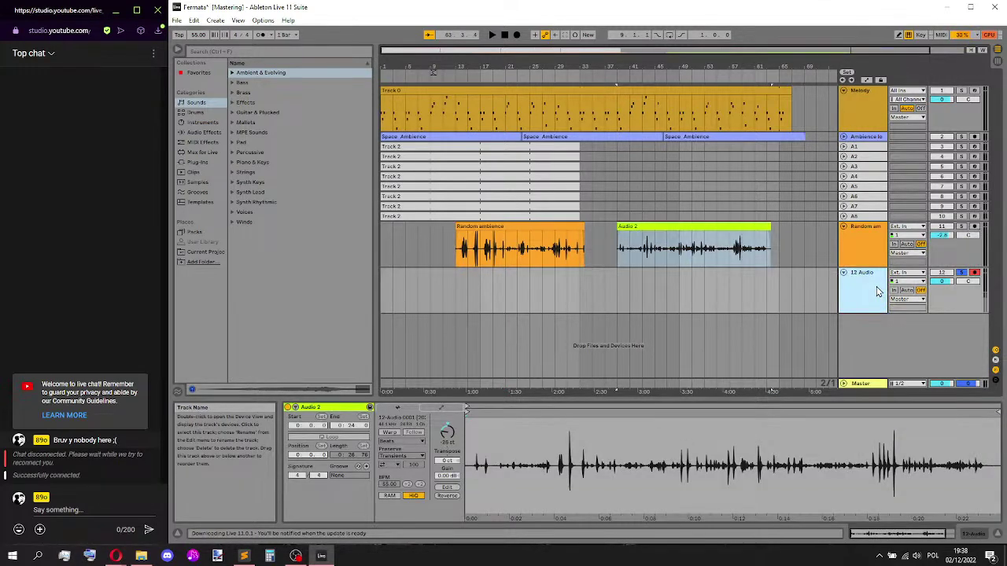
pyautogui.press('Delete')
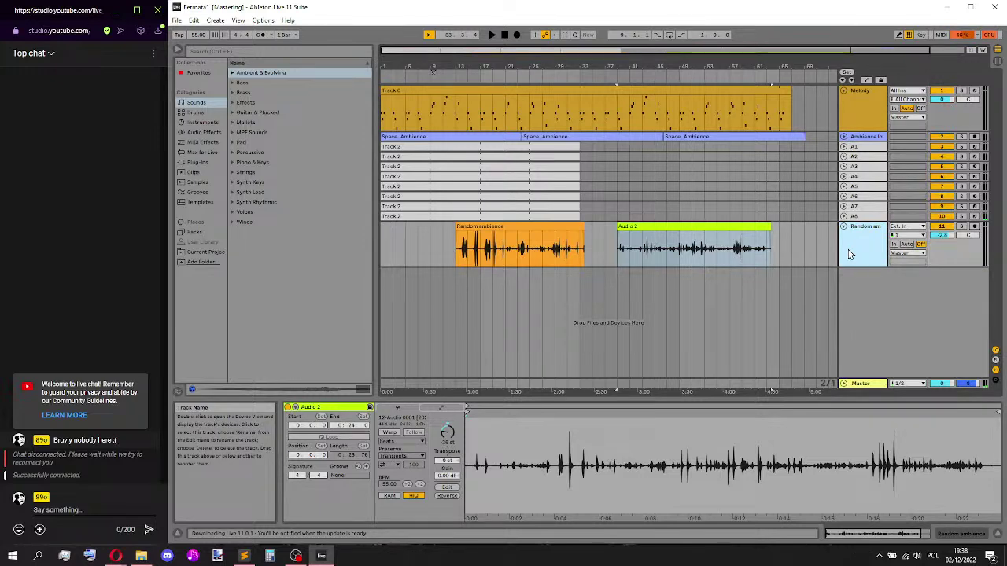
# - Move the Random ambience clip to bar 11 and collapse its track
pyautogui.moveTo(506, 240); pyautogui.dragTo(493, 240)
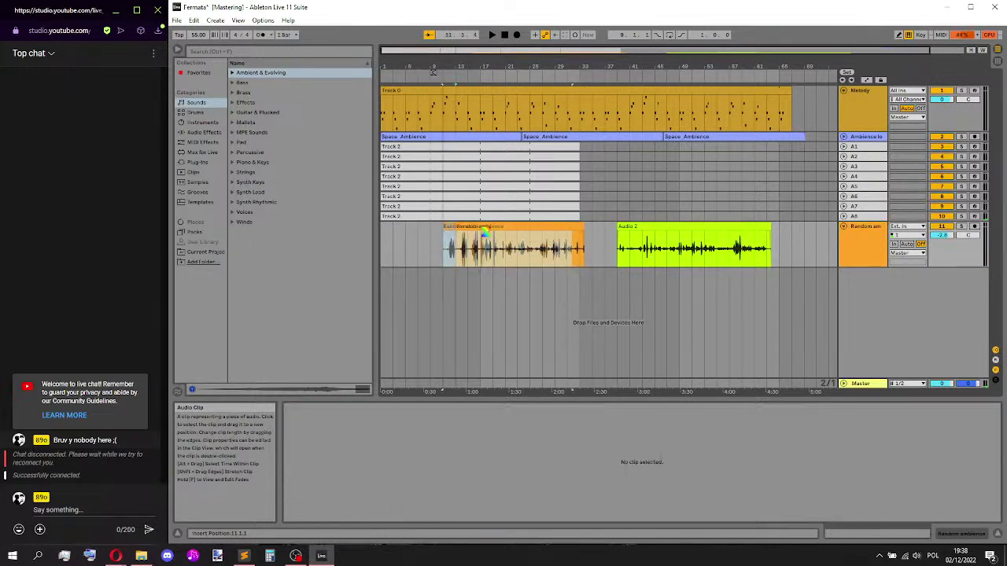
pyautogui.click(859, 260)
pyautogui.click(845, 234)
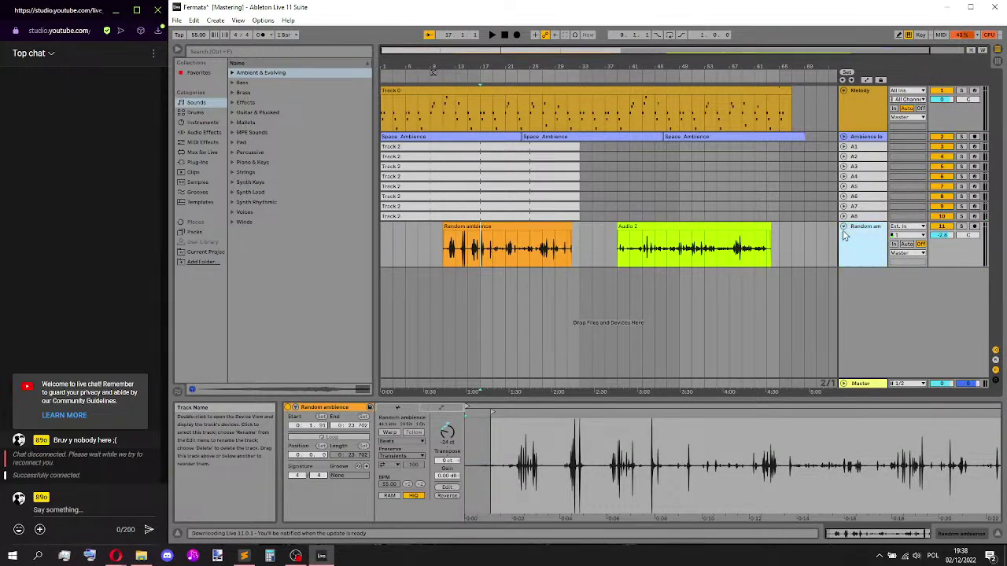
pyautogui.click(843, 227)
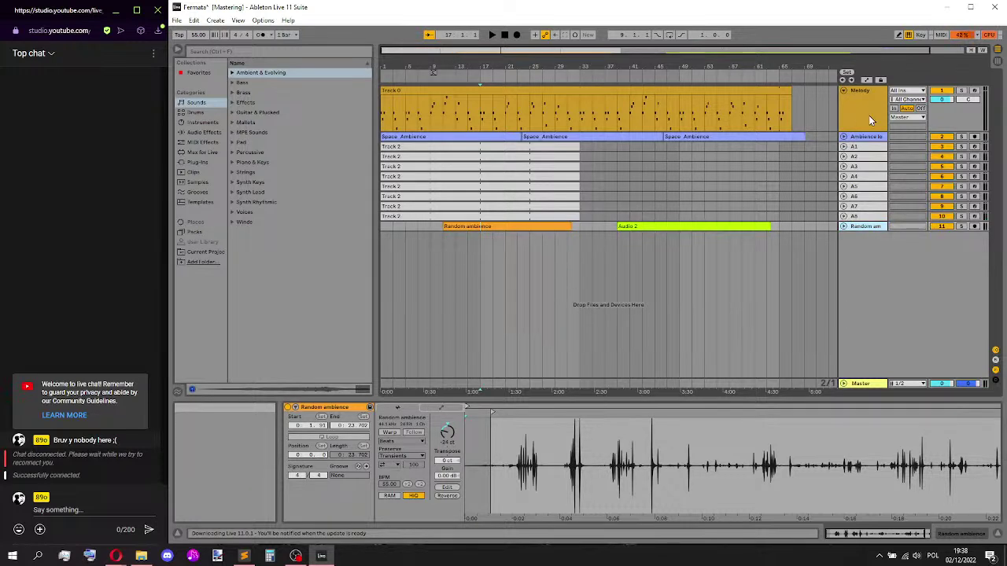
# - Expand track A1 to examine the notes of its Track 2 MIDI clip, and collapse the track again
pyautogui.click(858, 112)
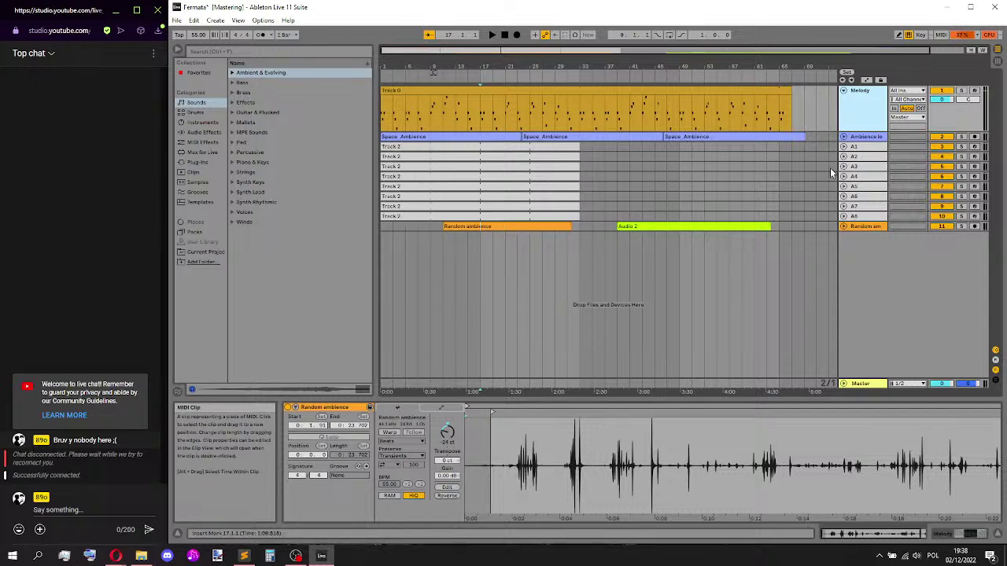
pyautogui.click(843, 147)
pyautogui.click(491, 181)
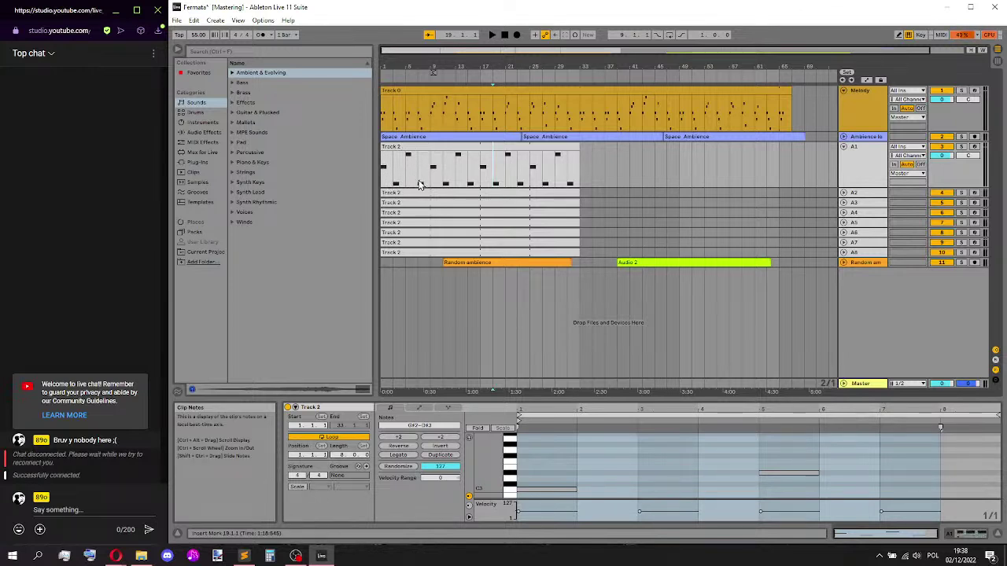
pyautogui.click(843, 146)
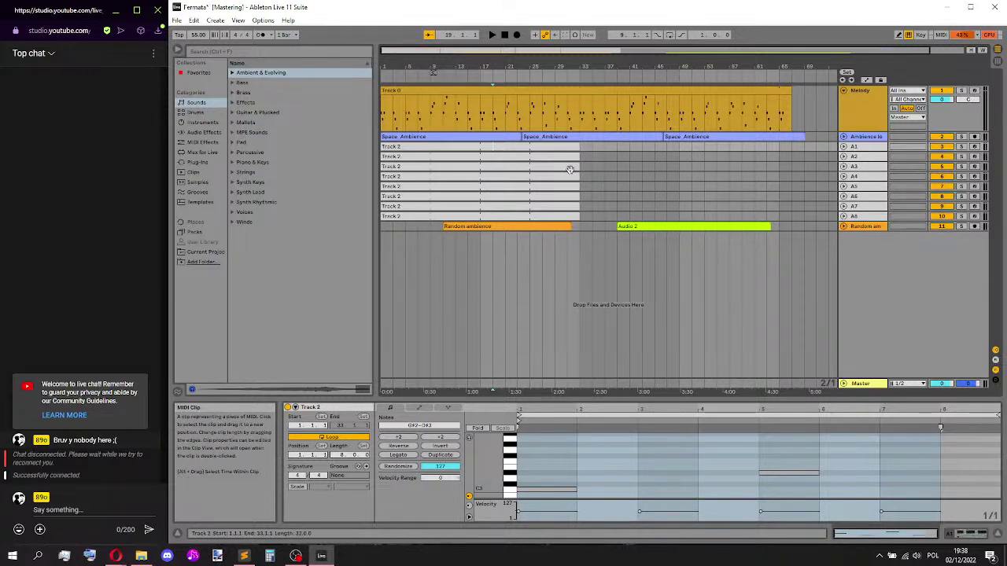
# - Solo the Melody track, play it from the start of the song and show its Bells FM Simple device
pyautogui.click(864, 112)
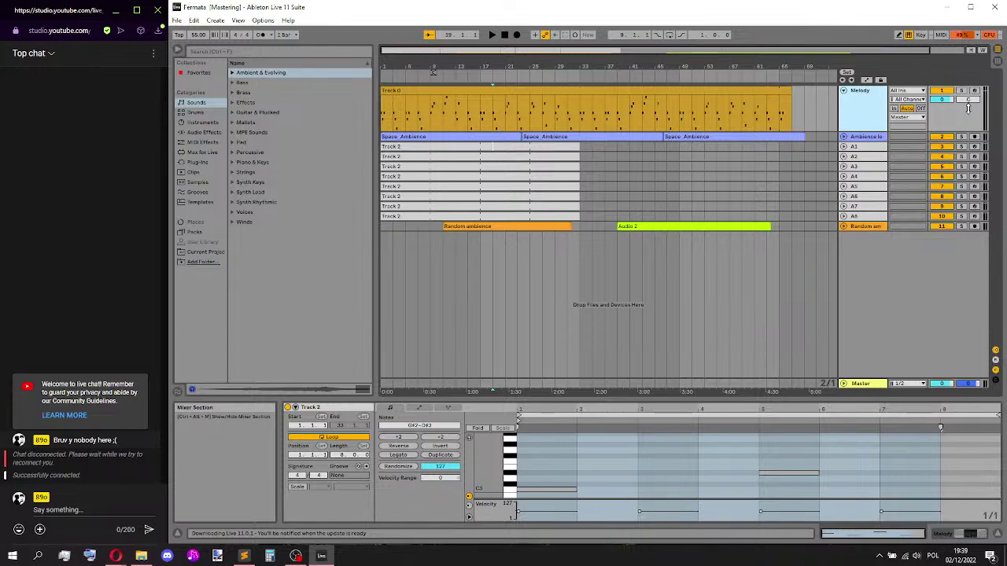
pyautogui.press('s')
pyautogui.click(383, 117)
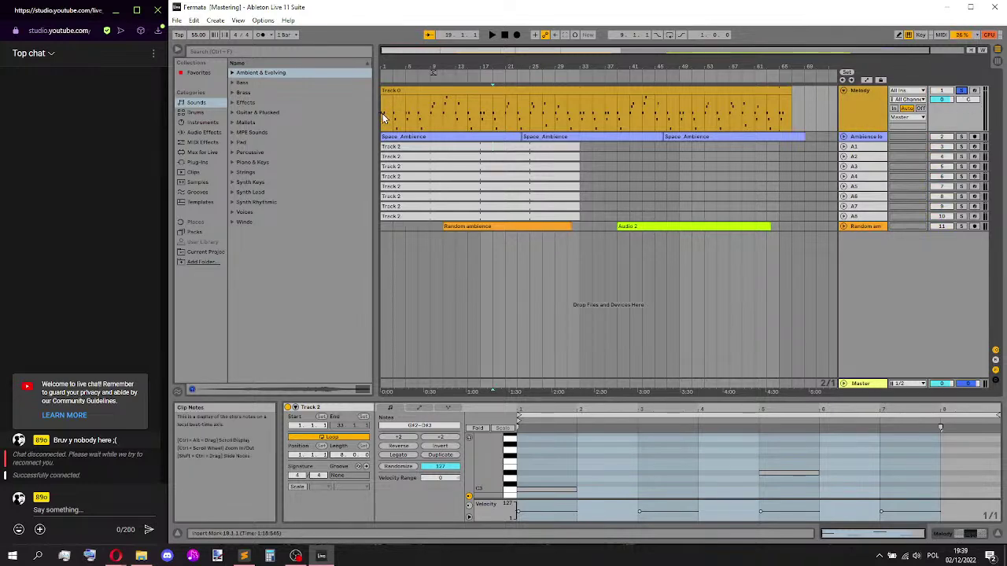
pyautogui.press('space')
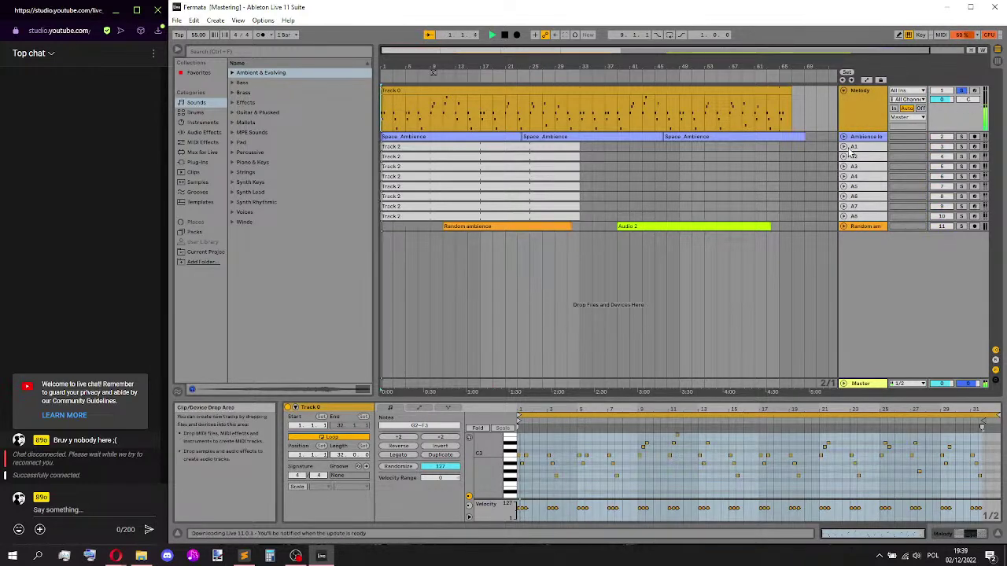
pyautogui.hotkey('shift', 'Tab')
pyautogui.press('space')
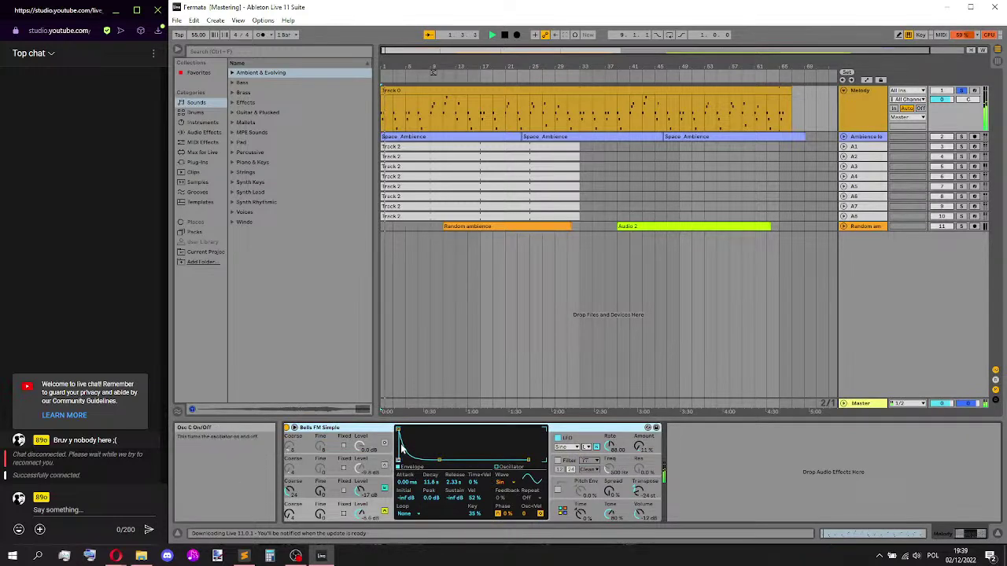
# - Arm the Melody track for recording and raise the computer MIDI keyboard by one octave to audition its sound
pyautogui.keyDown('ctrl'); pyautogui.scroll(5, 392, 110); pyautogui.keyUp('ctrl')
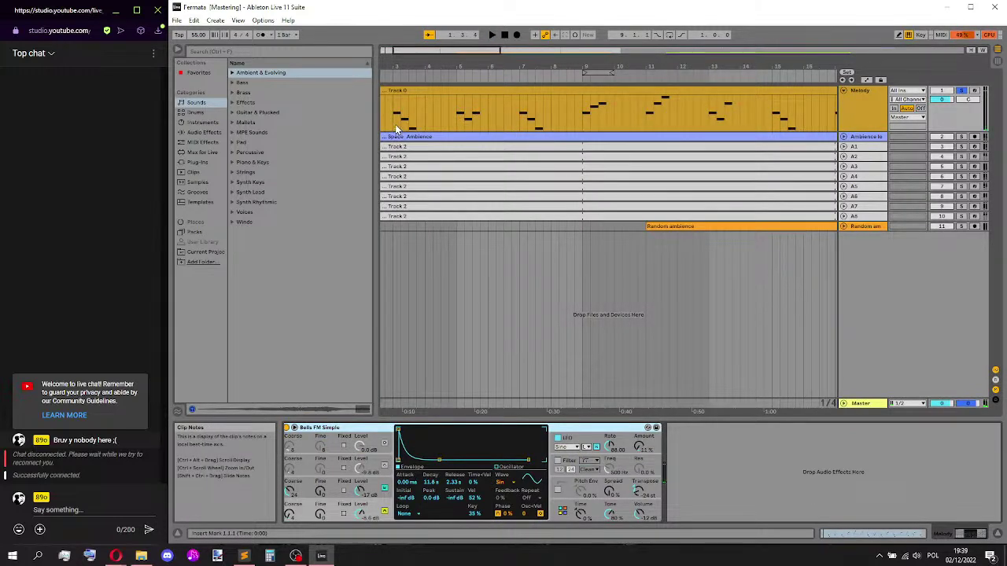
pyautogui.click(974, 92)
pyautogui.press('x')
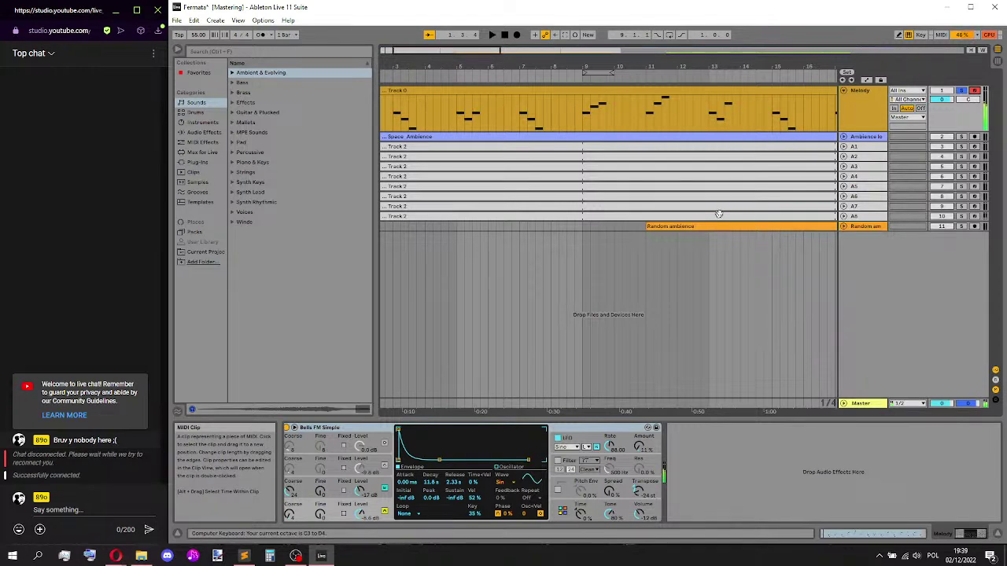
pyautogui.press('space')
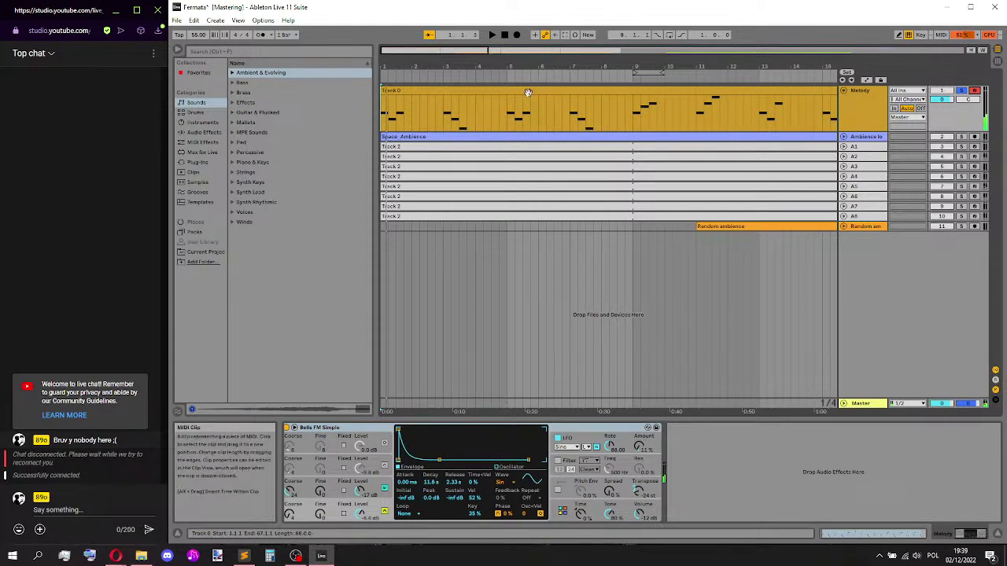
# - Examine the notes and velocities of the Melody clip against those of the Track 2 clip on A1
pyautogui.doubleClick(517, 88)
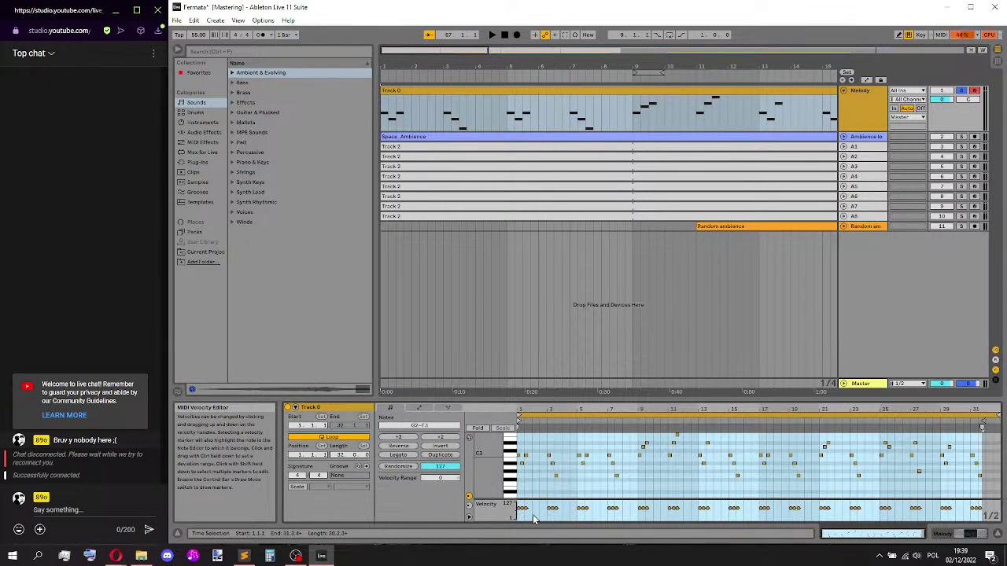
pyautogui.scroll(3, 519, 511)
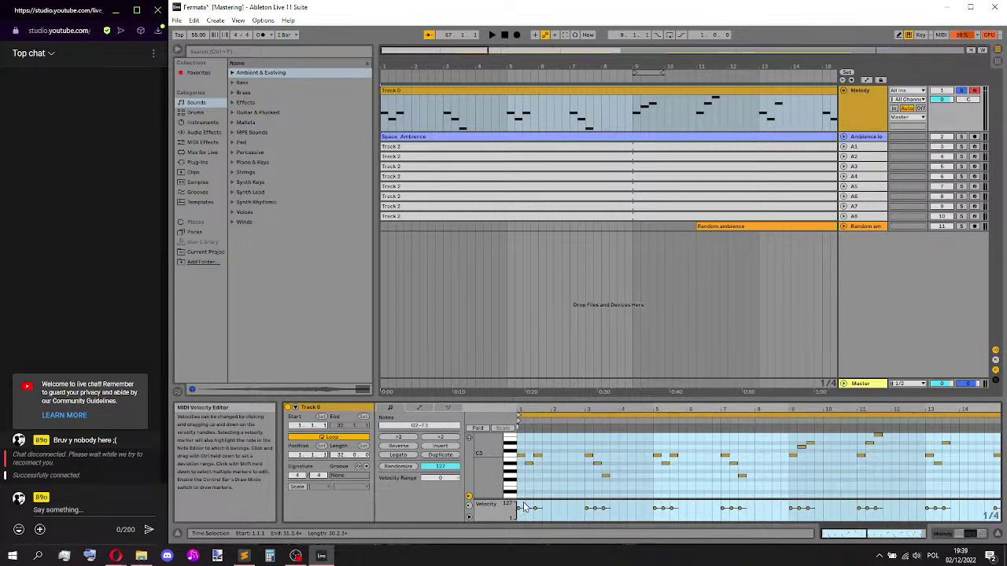
pyautogui.moveTo(538, 402); pyautogui.dragTo(539, 286)
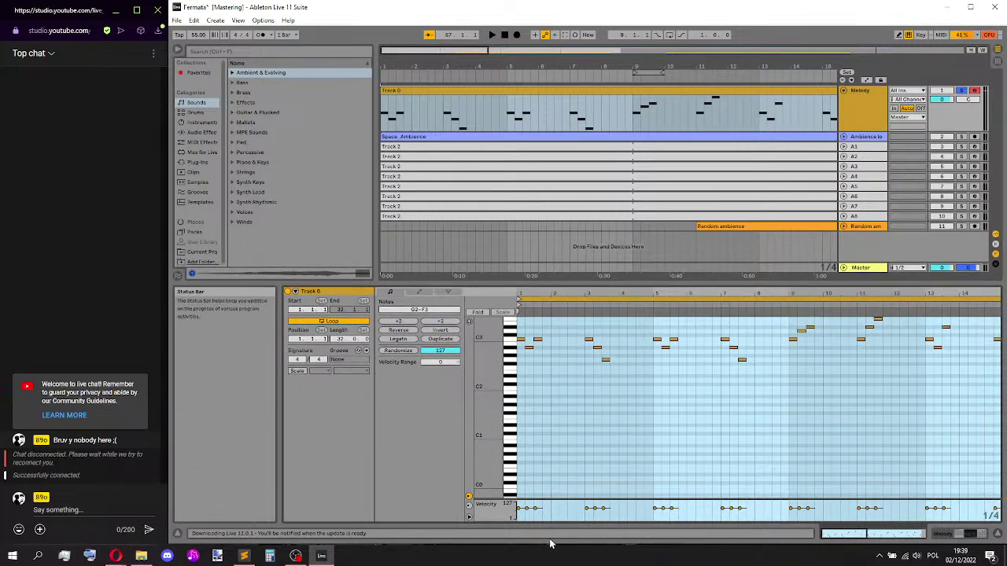
pyautogui.click(443, 148)
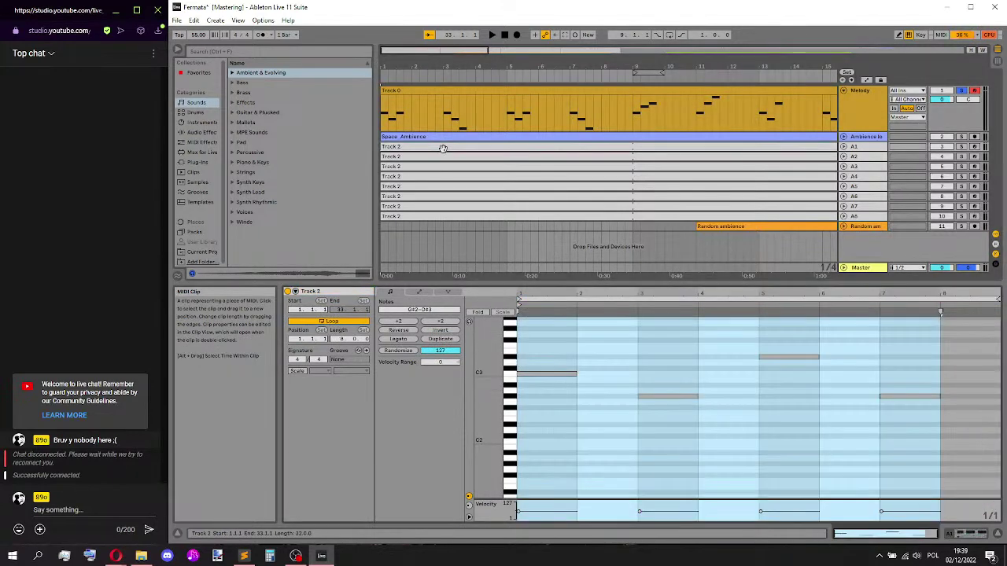
pyautogui.click(525, 518)
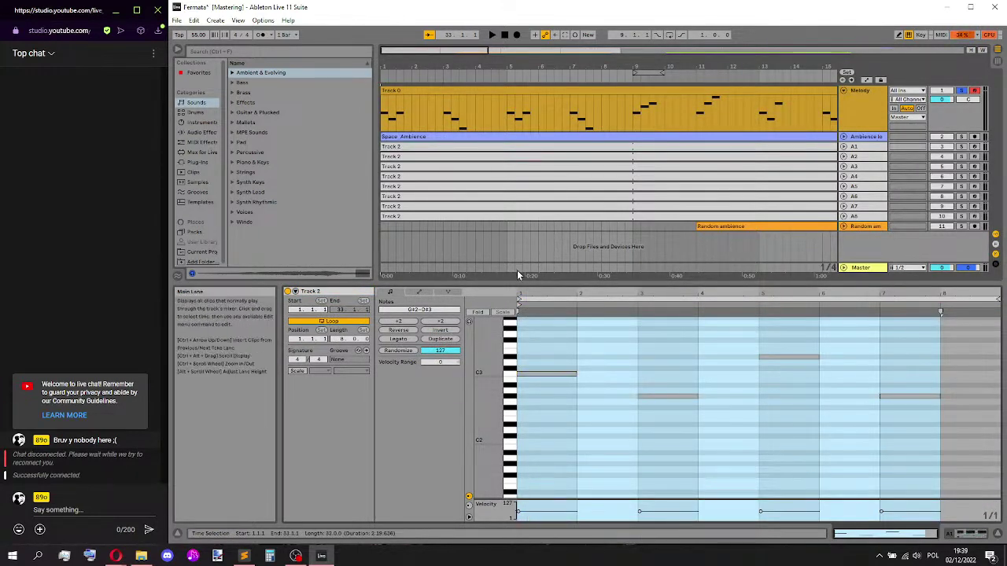
pyautogui.moveTo(533, 287); pyautogui.dragTo(533, 431)
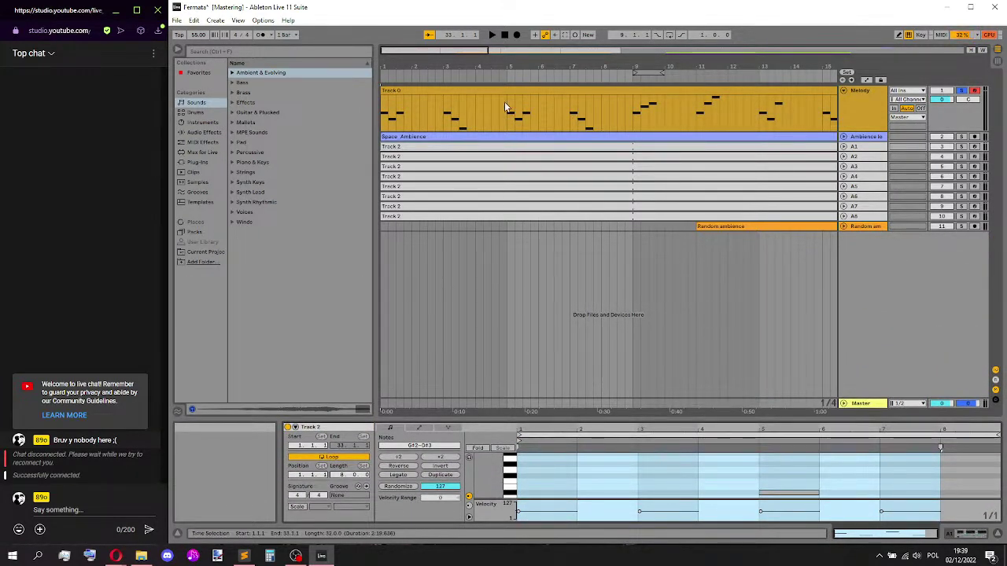
pyautogui.click(535, 110)
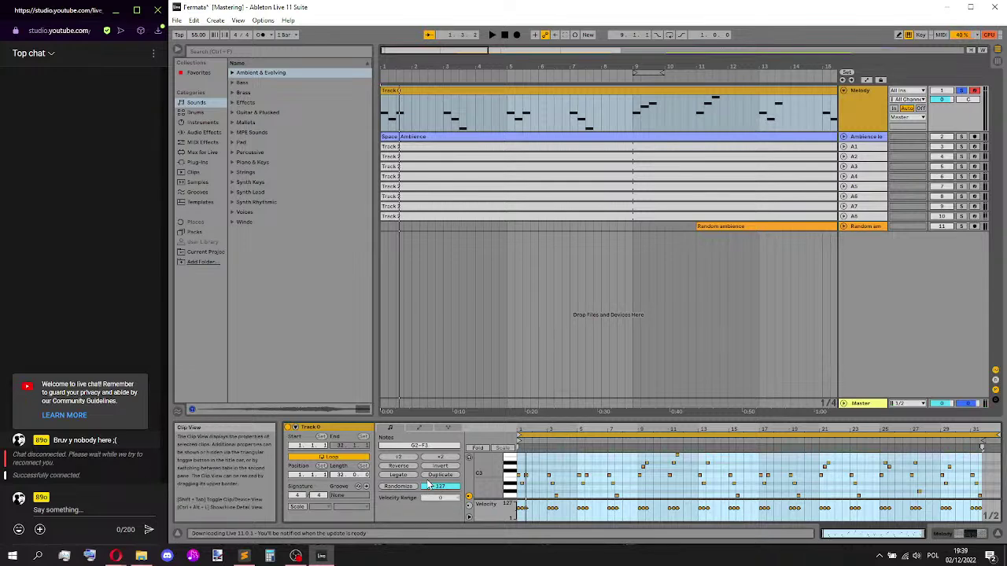
# - Enlarge the clip view of the Melody clip and make its velocity lane tall enough to edit precisely
pyautogui.moveTo(528, 421); pyautogui.dragTo(528, 206)
pyautogui.click(542, 282)
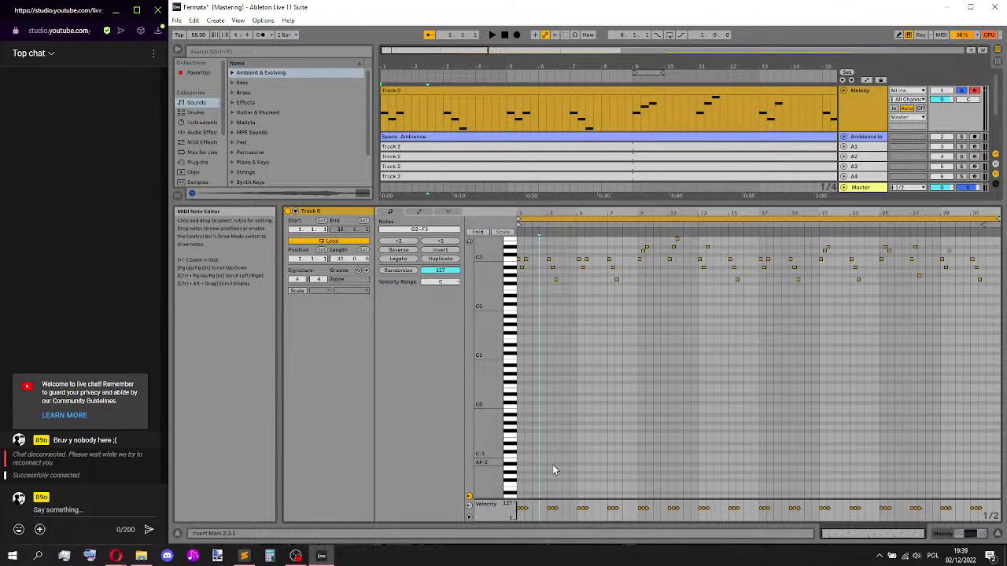
pyautogui.moveTo(546, 498); pyautogui.dragTo(545, 319)
# - Set the velocity of all notes in the Melody clip to 100 and play the clip
pyautogui.click(532, 402)
pyautogui.hotkey('ctrl', 'a')
pyautogui.moveTo(523, 400); pyautogui.dragTo(524, 367)
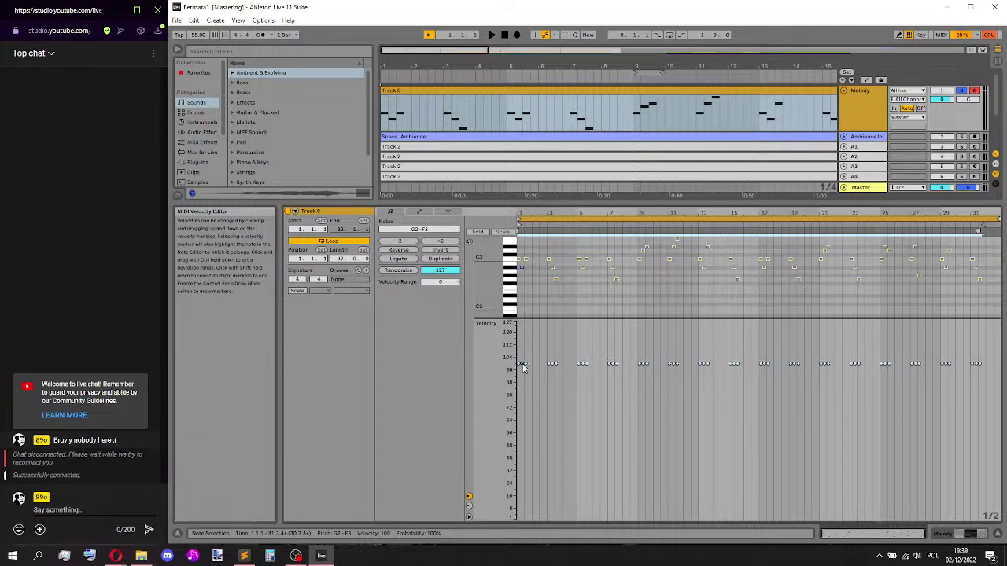
pyautogui.click(533, 275)
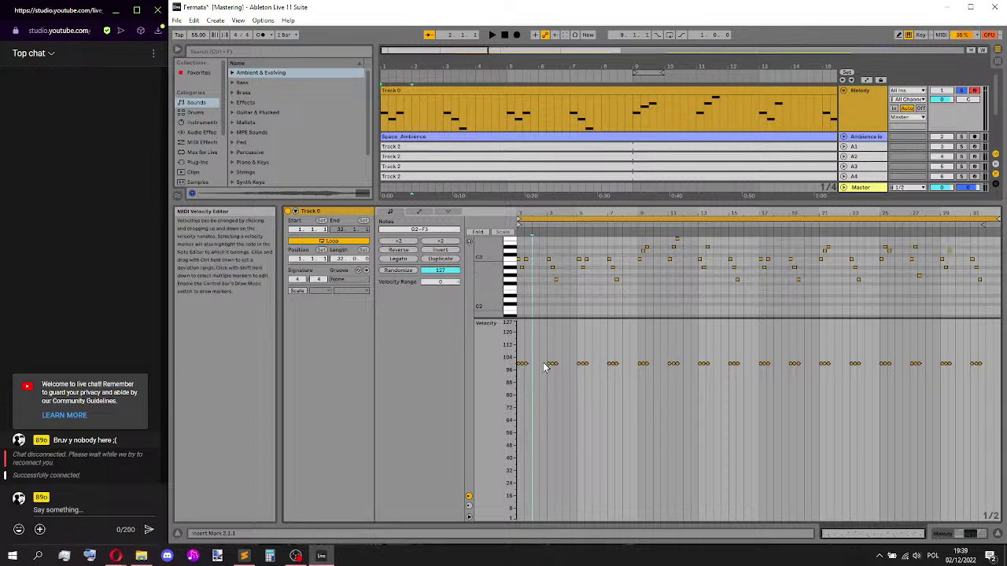
pyautogui.press('space')
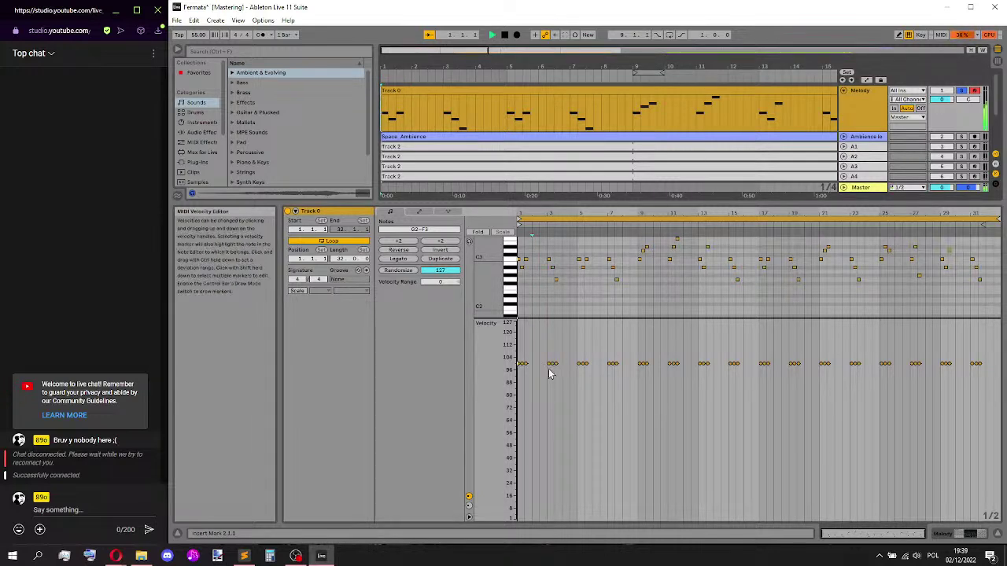
# - Set the velocity of all notes in the Melody clip to about 85 and play the melody from bar 7
pyautogui.hotkey('ctrl', 'a')
pyautogui.moveTo(523, 363); pyautogui.dragTo(521, 387)
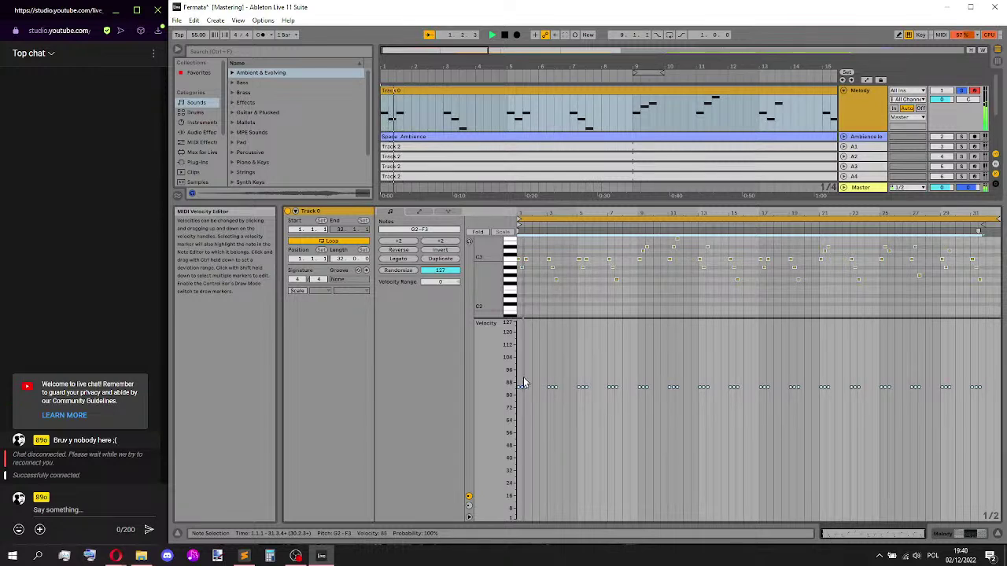
pyautogui.click(609, 288)
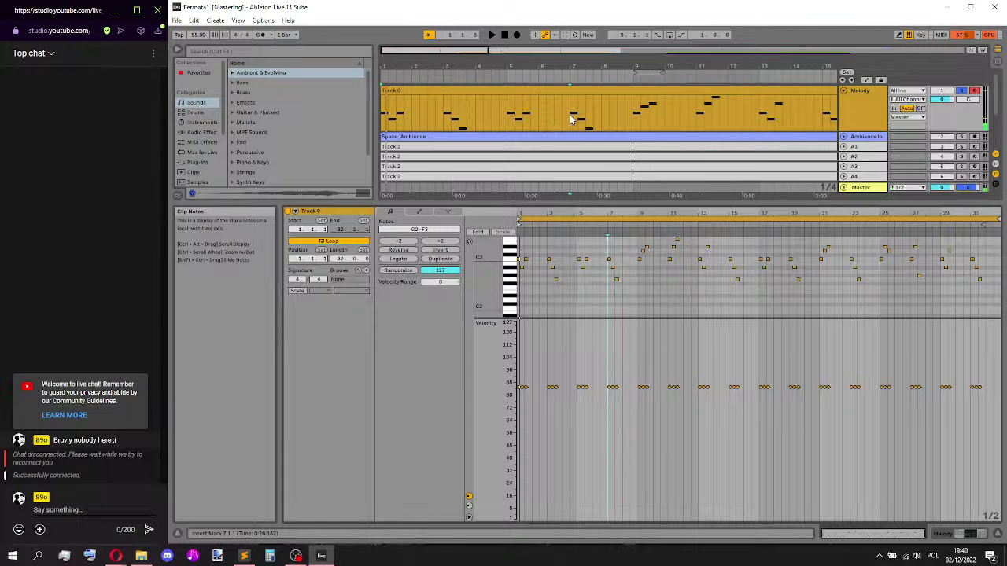
pyautogui.press('space')
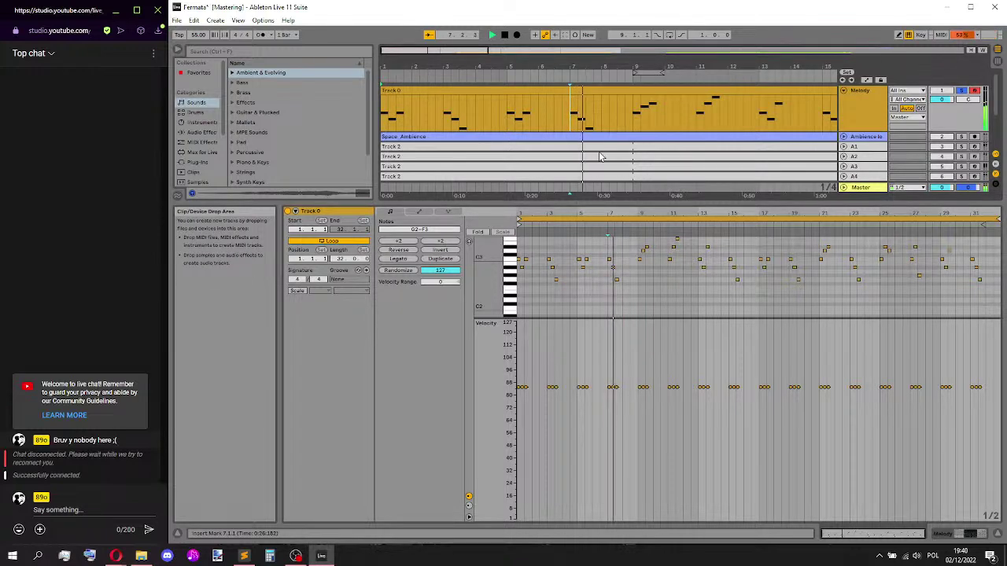
# - Shrink the velocity lane, hide the clip view and play the Melody from bar 9
pyautogui.moveTo(602, 203); pyautogui.dragTo(604, 376)
pyautogui.press('space')
pyautogui.moveTo(542, 428); pyautogui.dragTo(543, 500)
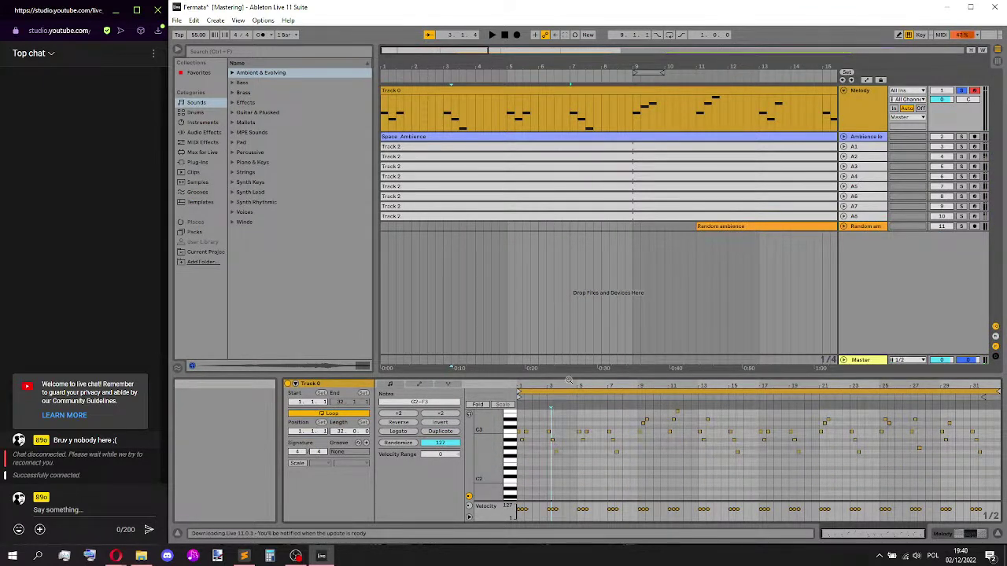
pyautogui.moveTo(569, 379); pyautogui.dragTo(576, 531)
pyautogui.press('space')
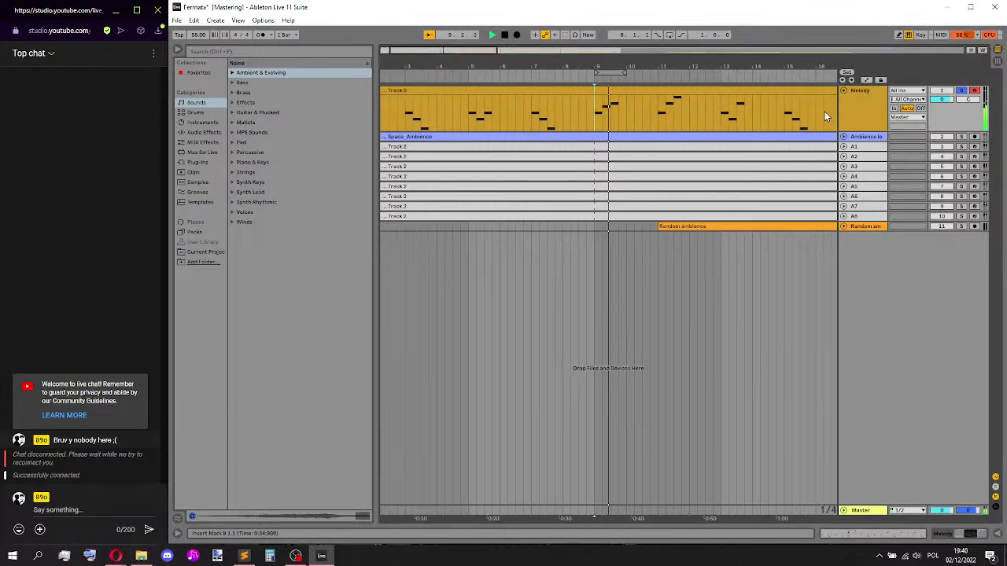
# - Show the Melody track's Bells FM Simple device and loop playback over bar 9 of its clip
pyautogui.press('space')
pyautogui.doubleClick(870, 108)
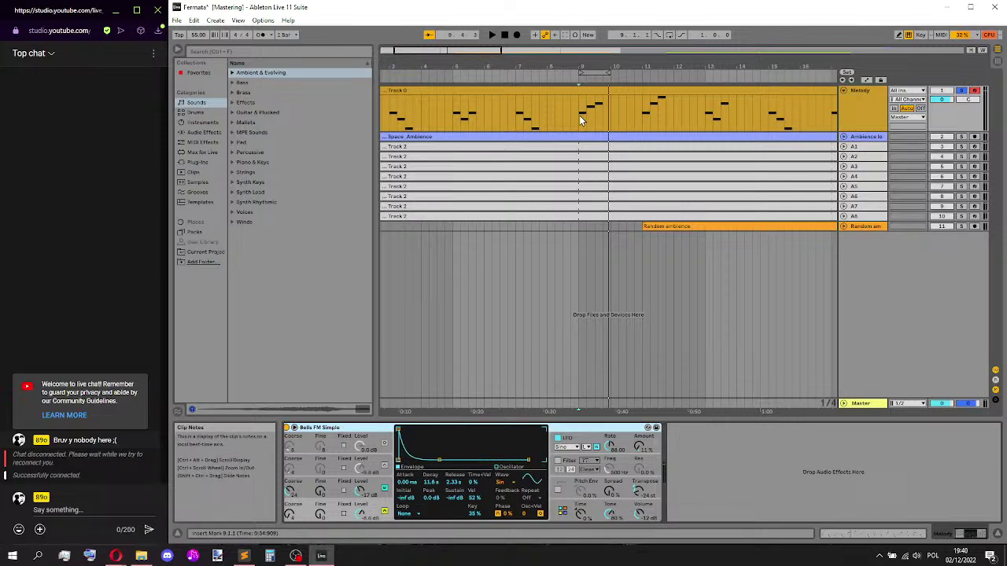
pyautogui.moveTo(579, 115); pyautogui.dragTo(588, 120)
pyautogui.hotkey('ctrl', 'l')
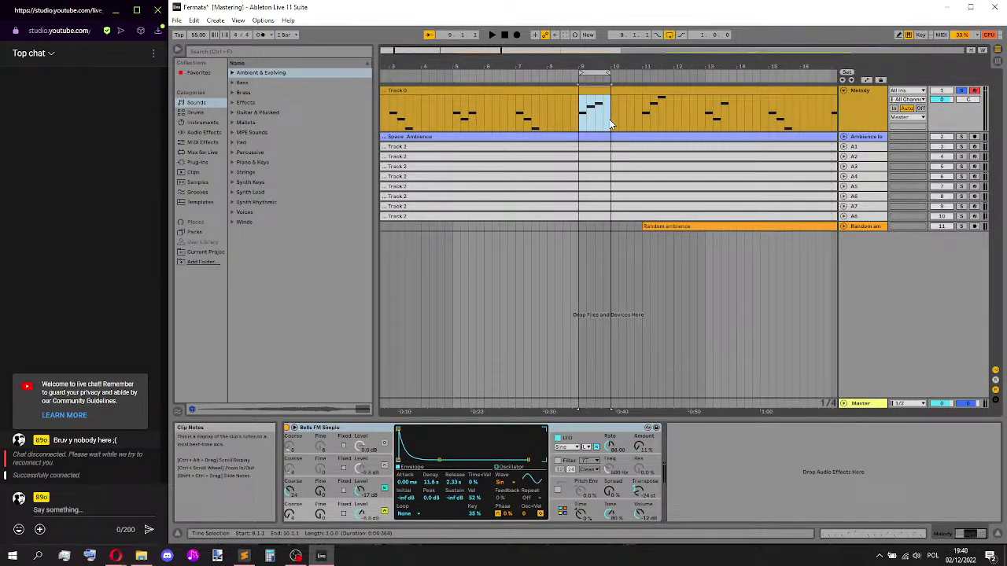
pyautogui.press('space')
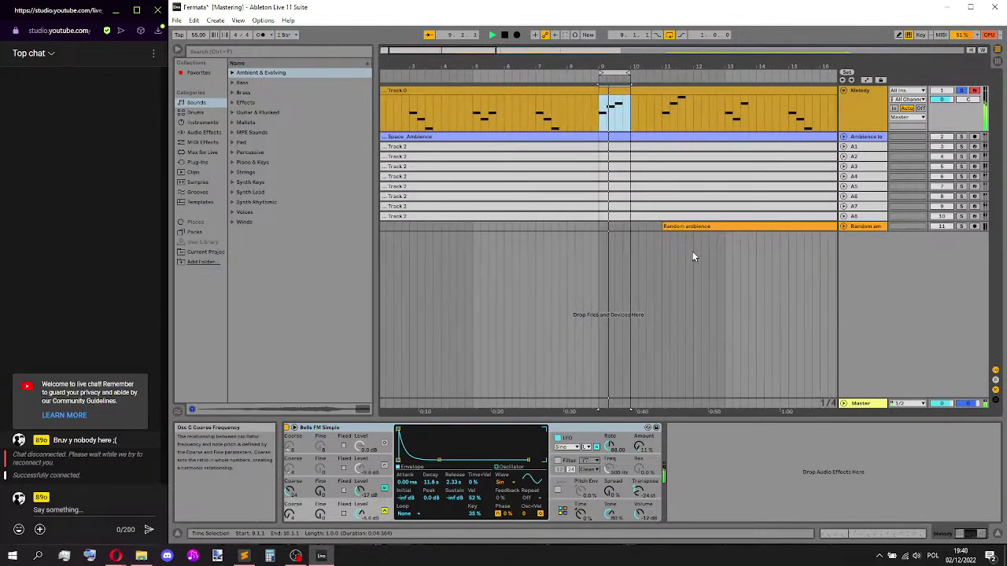
# - Stop looping bar 9 and loop playback over bar 7 of the Melody clip instead
pyautogui.rightClick(612, 81)
pyautogui.click(613, 107)
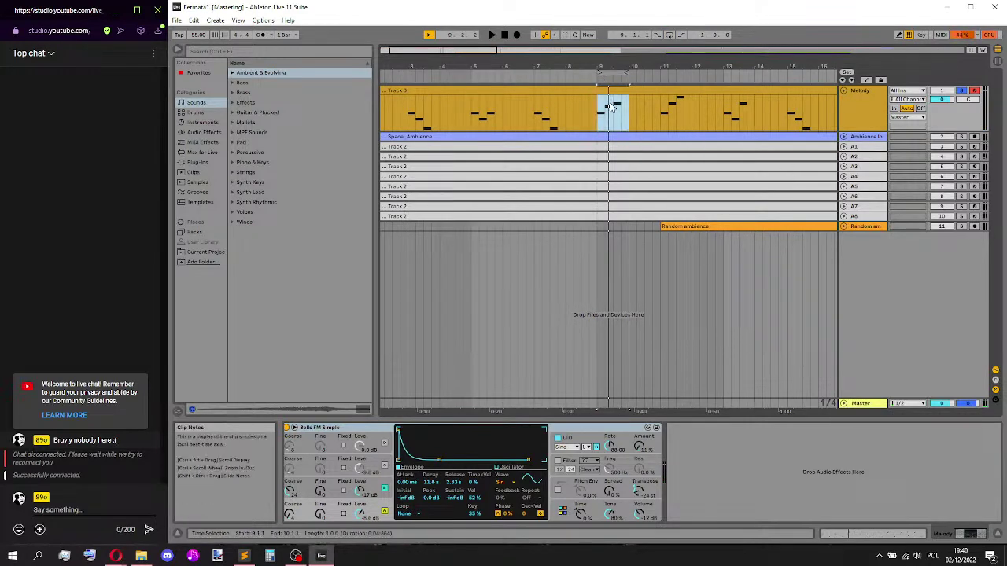
pyautogui.click(601, 113)
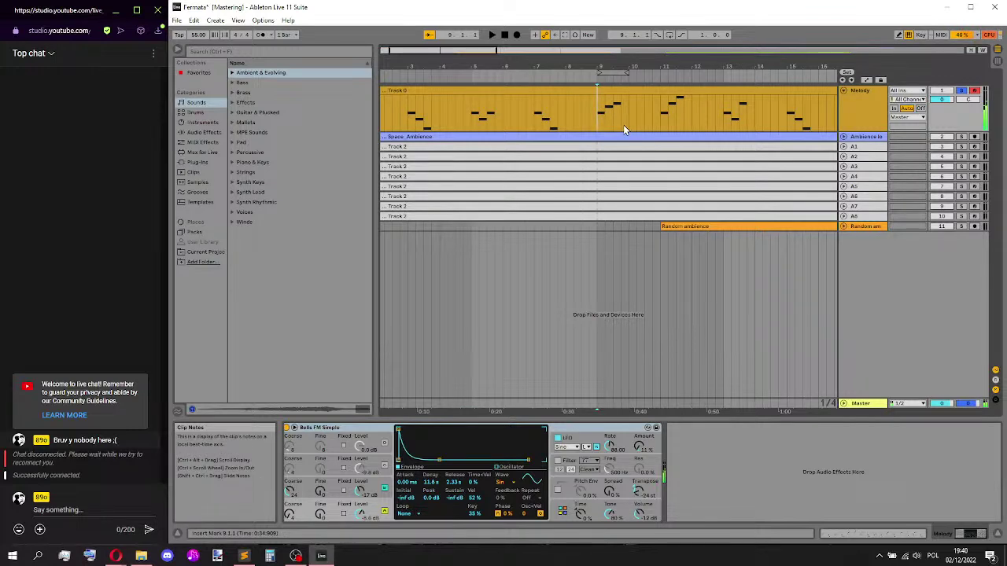
pyautogui.moveTo(598, 117); pyautogui.dragTo(630, 118)
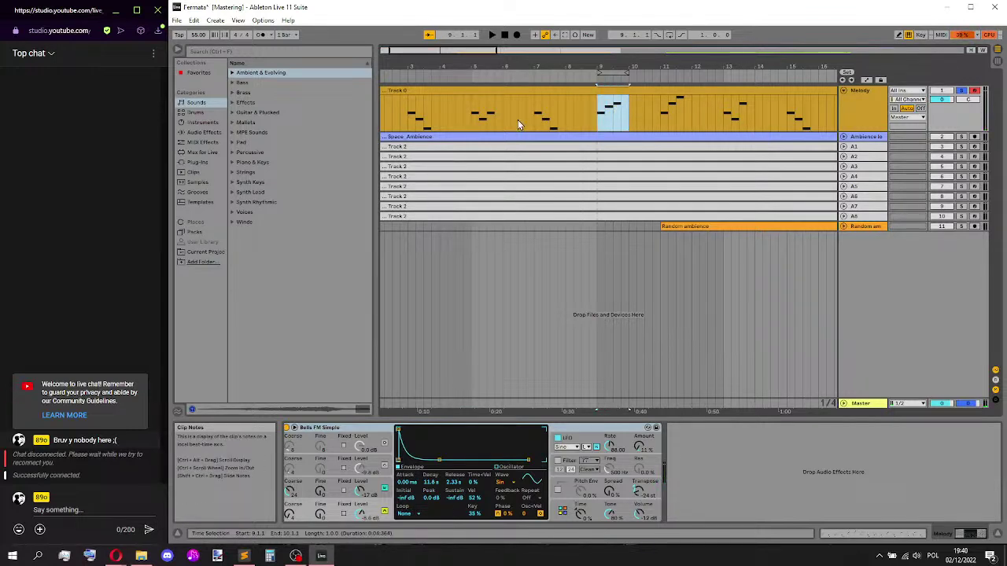
pyautogui.moveTo(469, 108); pyautogui.dragTo(565, 121)
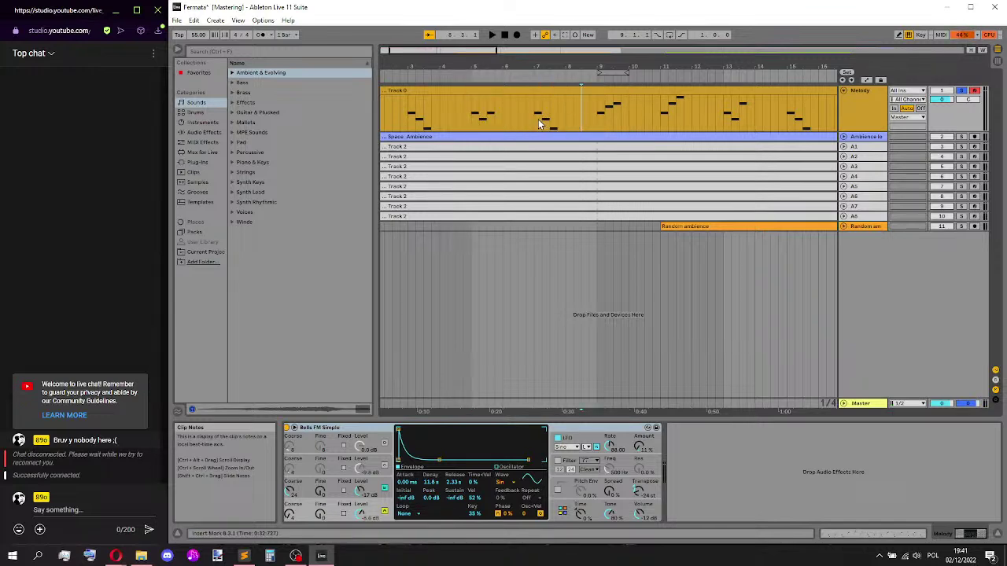
pyautogui.hotkey('ctrl', 'l')
pyautogui.press('space')
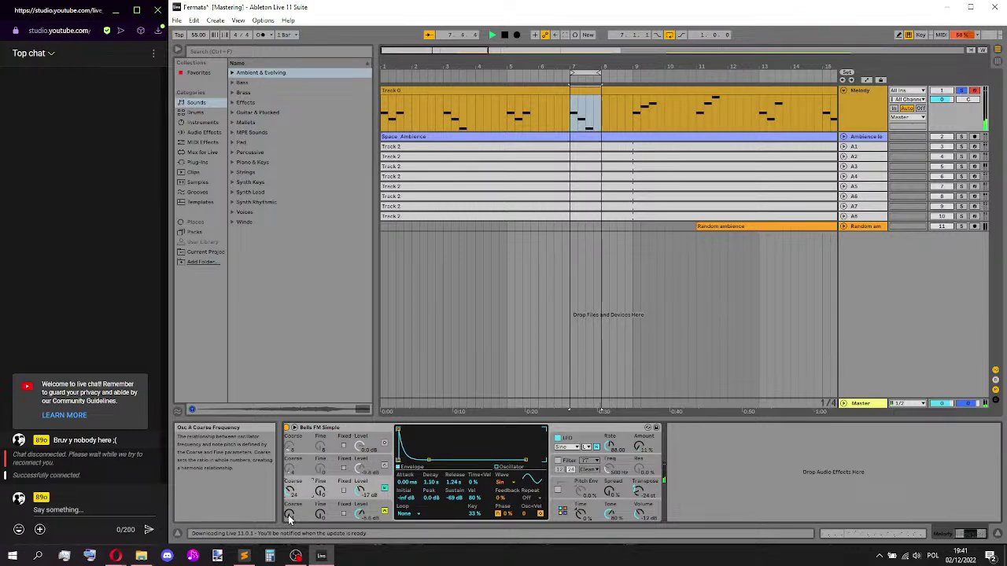
# - Try other settings for oscillator A's coarse frequency and for oscillator B's fixed mode and level in Bells FM Simple
pyautogui.moveTo(288, 516); pyautogui.dragTo(288, 522)
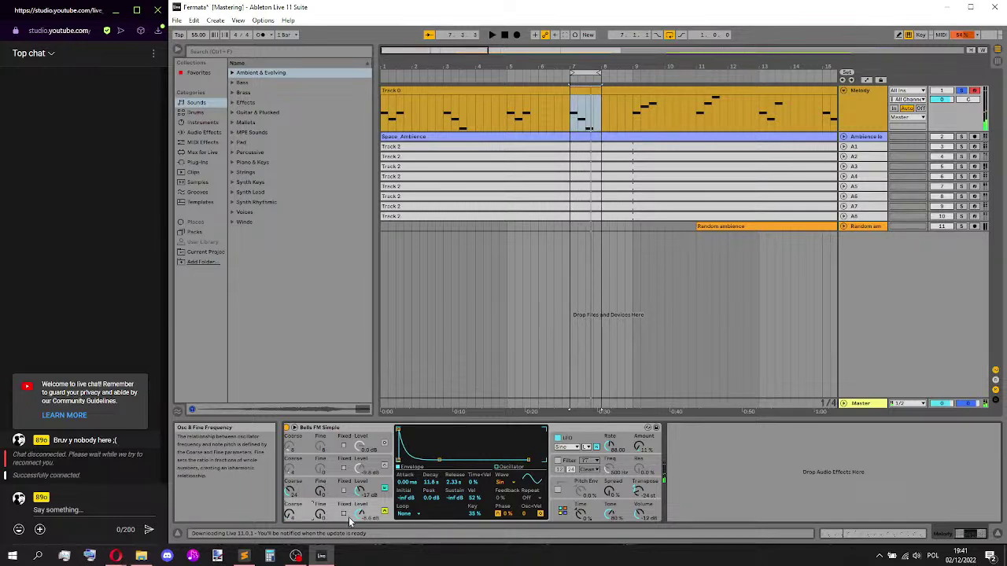
pyautogui.click(344, 492)
pyautogui.click(344, 492)
pyautogui.moveTo(361, 494)
pyautogui.mouseDown()
pyautogui.moveTo(361, 484)
pyautogui.moveTo(365, 502)
pyautogui.mouseUp()
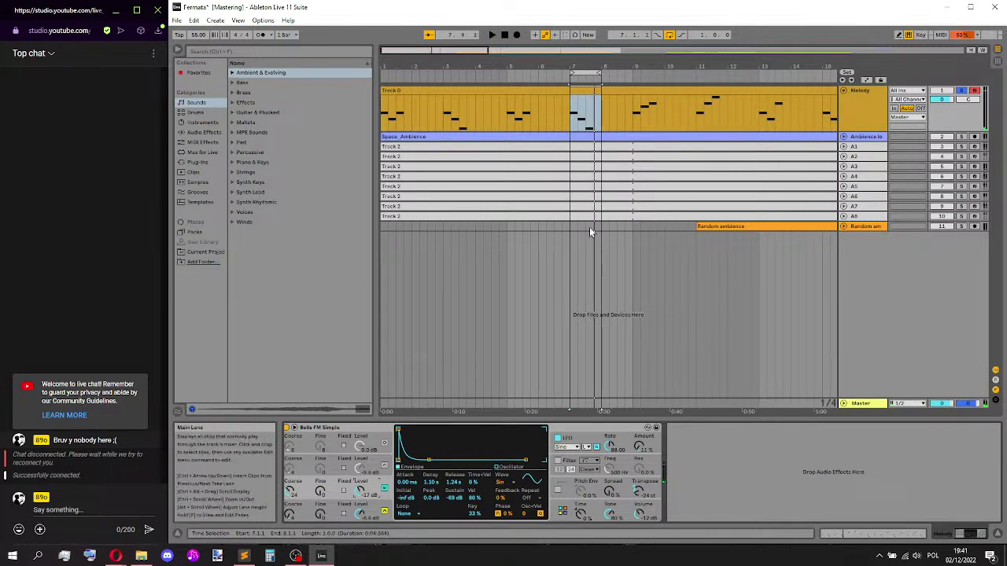
# - Adjust the envelope decay of oscillator B in Bells FM Simple to about 1.35 s
pyautogui.moveTo(432, 488); pyautogui.dragTo(432, 503)
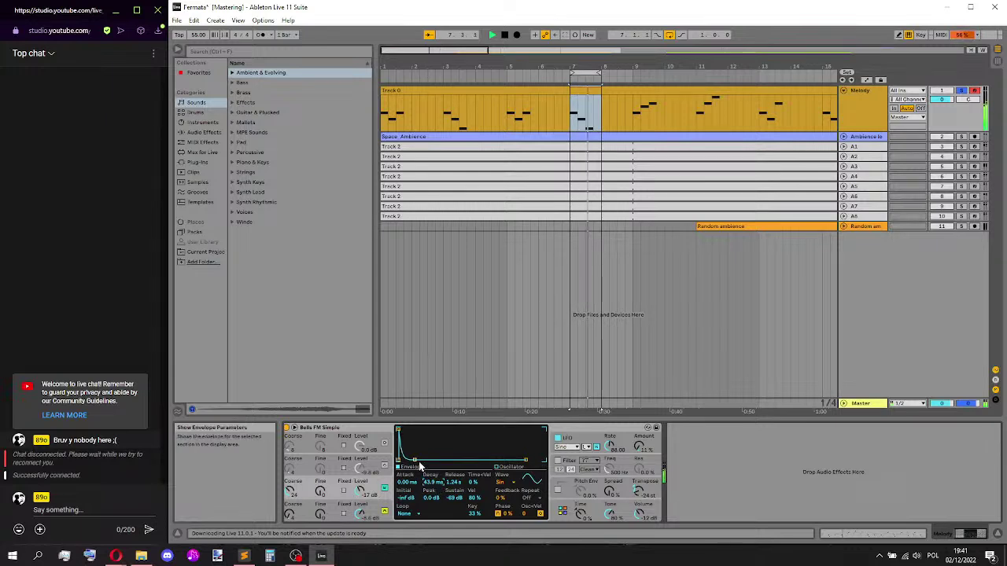
pyautogui.moveTo(422, 468)
pyautogui.mouseDown()
pyautogui.moveTo(446, 461)
pyautogui.moveTo(428, 460)
pyautogui.mouseUp()
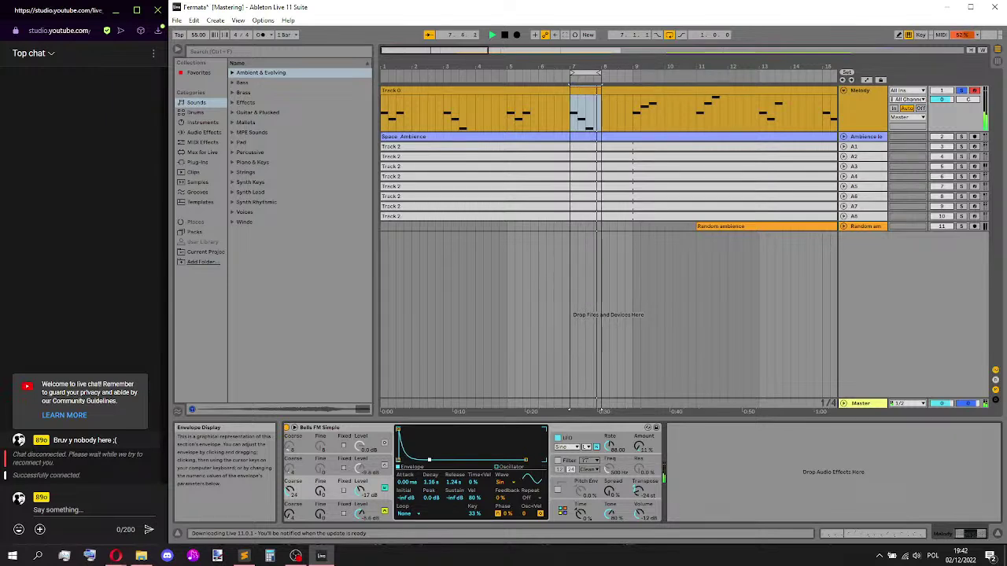
# - Fine-tune the envelope decay of oscillator B in Bells FM Simple to 1.31 s
pyautogui.moveTo(429, 460); pyautogui.dragTo(430, 460)
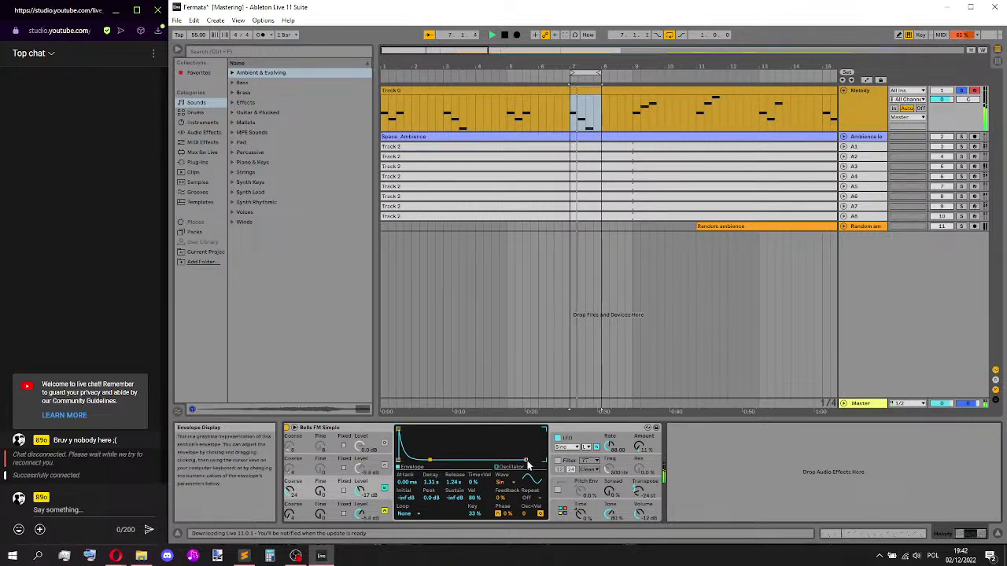
# - Try the Square 16, Sine 4 Bit and Saw 4 waveforms for oscillator B in Bells FM Simple and return to Sine
pyautogui.click(504, 482)
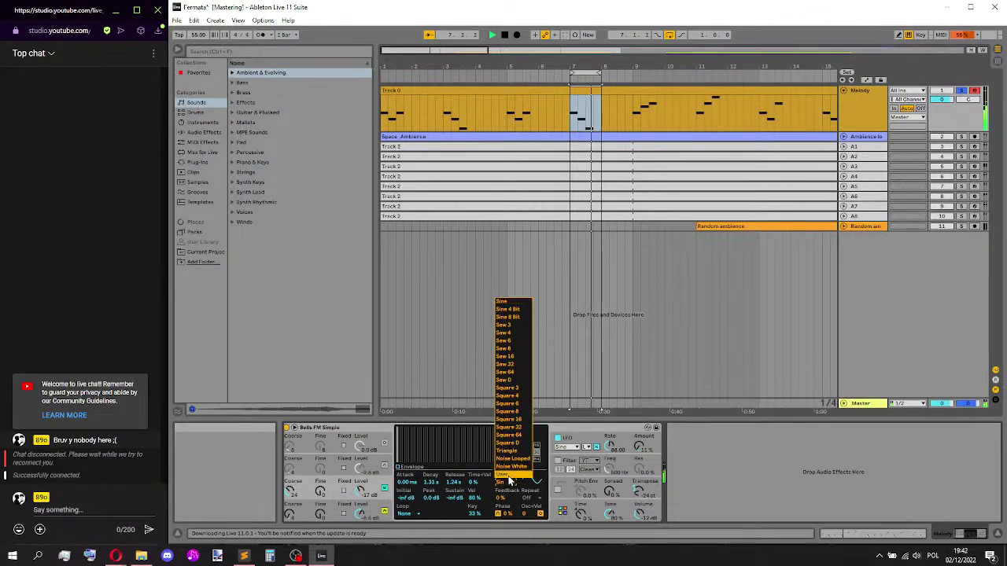
pyautogui.click(508, 420)
pyautogui.click(506, 485)
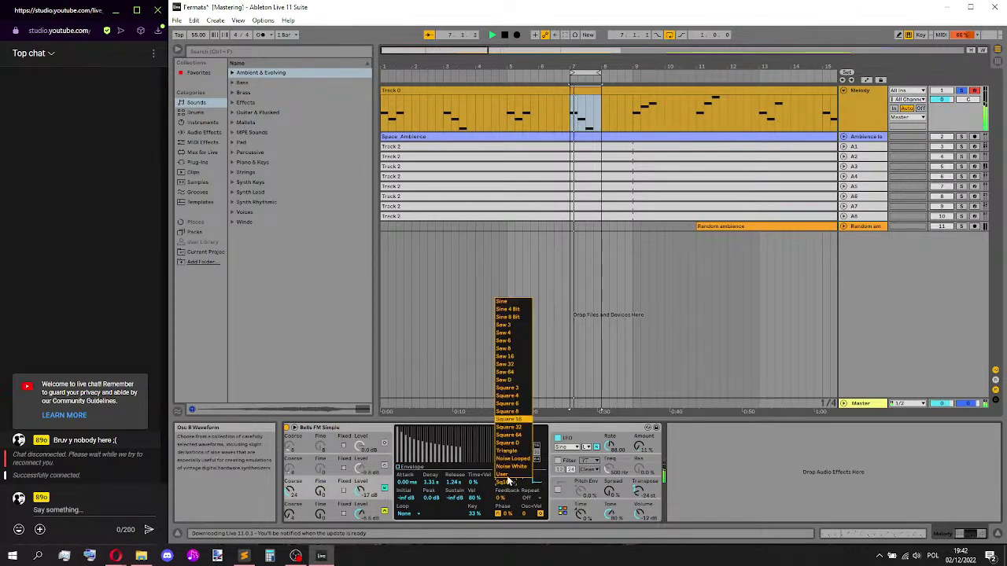
pyautogui.click(508, 302)
pyautogui.click(505, 485)
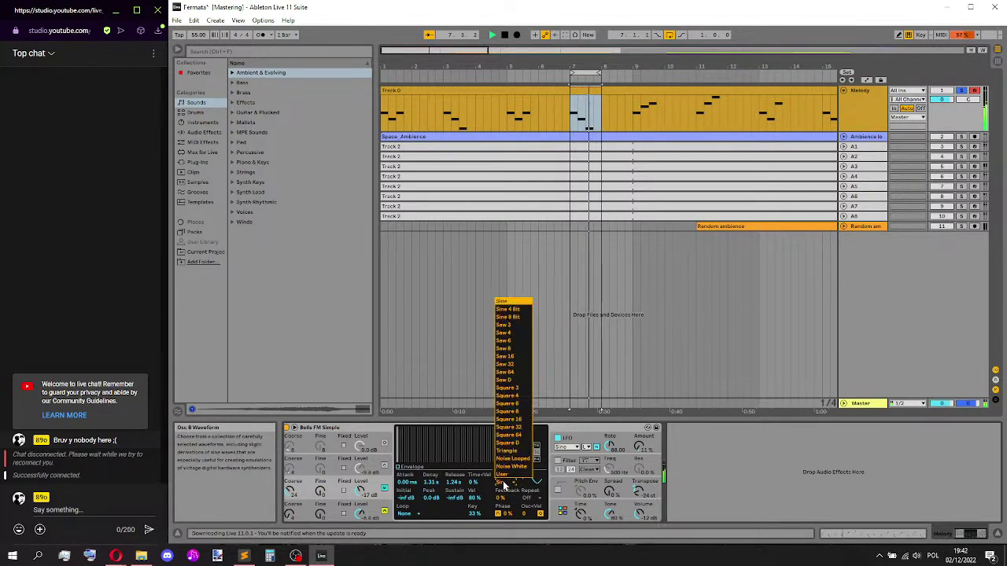
pyautogui.click(516, 310)
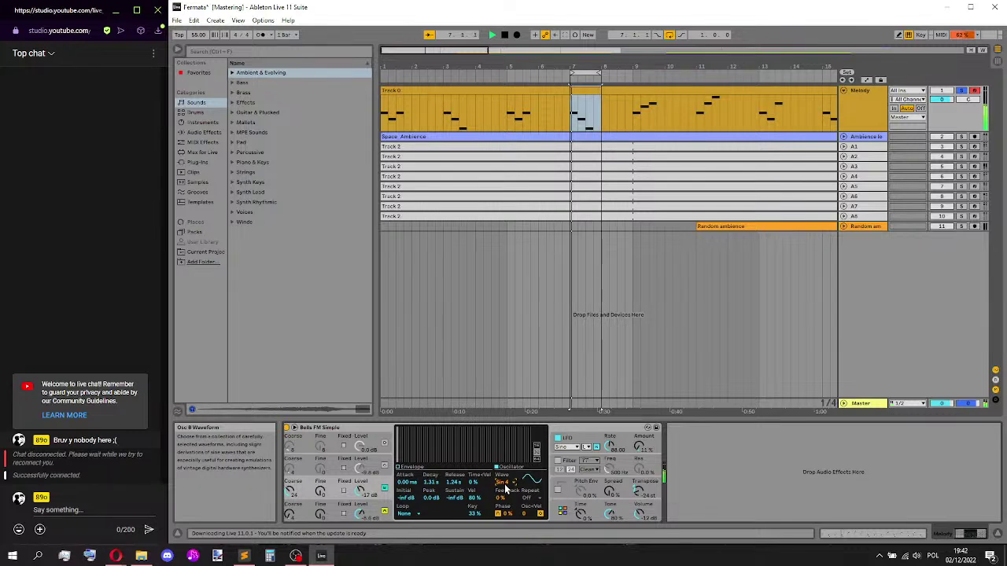
pyautogui.click(503, 483)
pyautogui.click(504, 333)
pyautogui.click(504, 483)
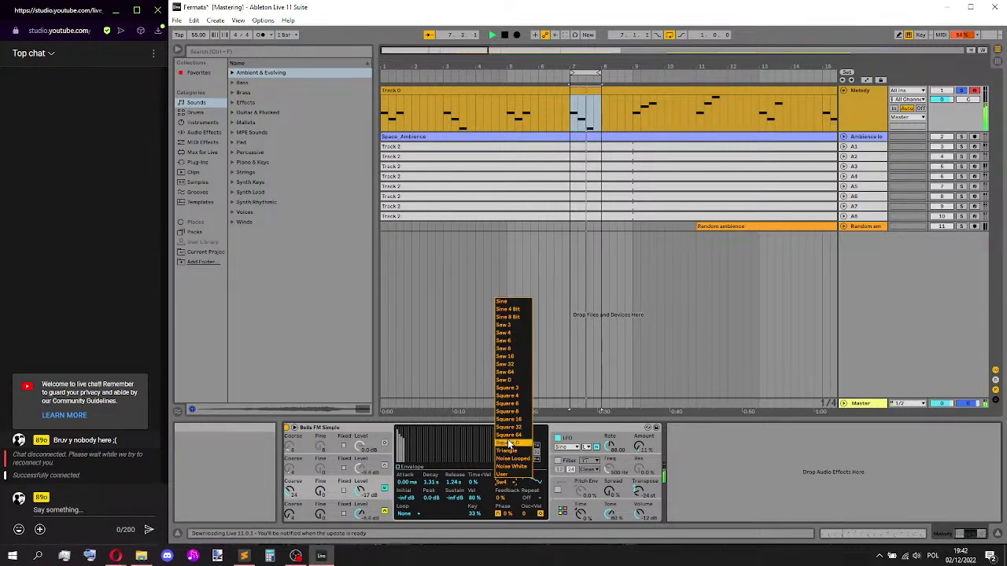
pyautogui.click(502, 301)
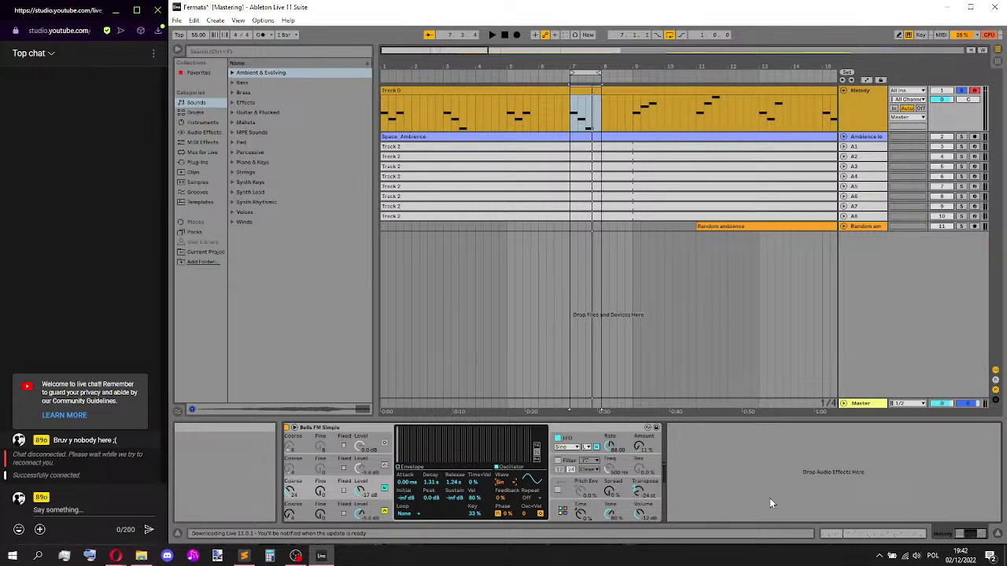
# - Add the Audiomodern Panflow VST3 plug-in after Bells FM Simple on the Melody track
pyautogui.click(214, 132)
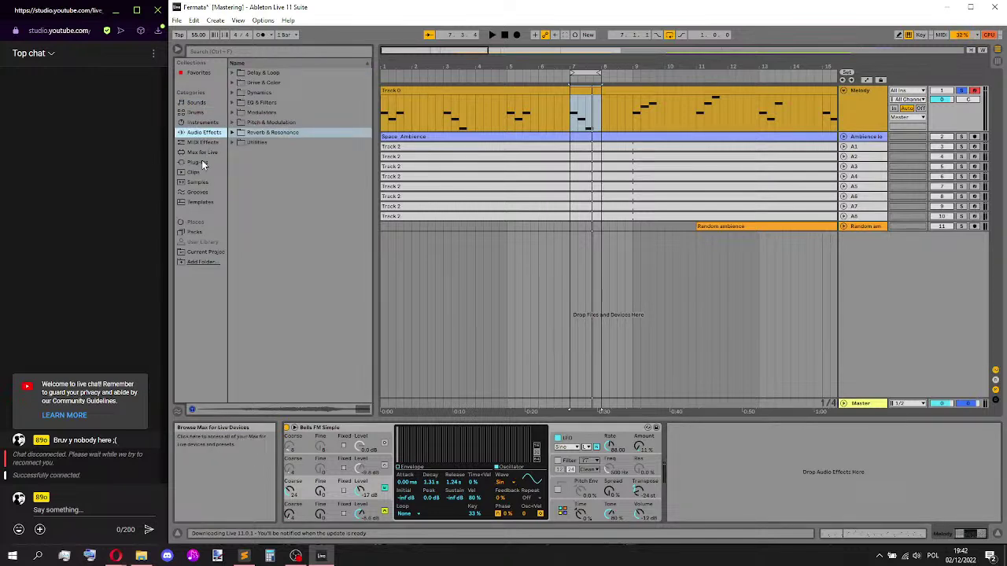
pyautogui.click(202, 160)
pyautogui.click(232, 72)
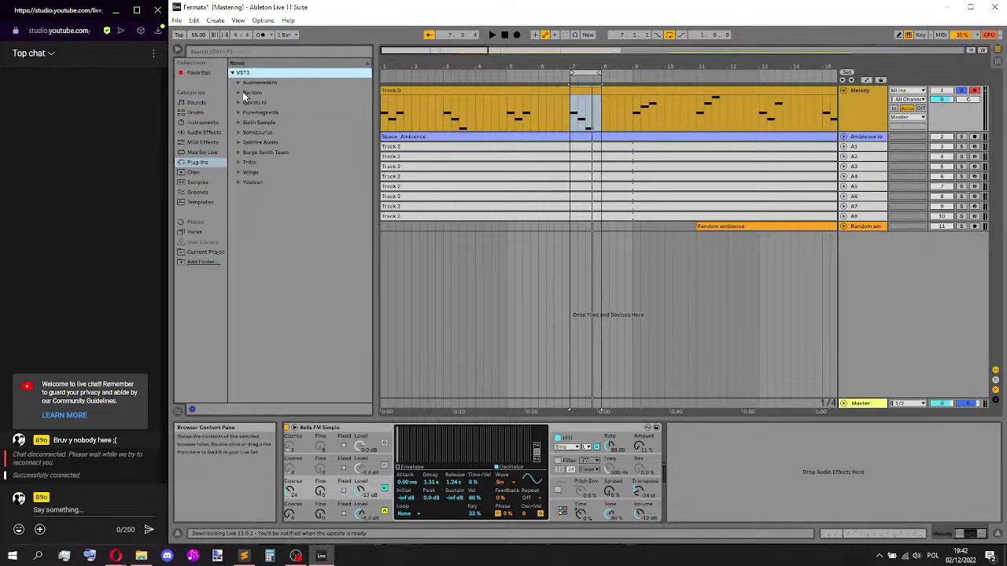
pyautogui.click(240, 83)
pyautogui.moveTo(275, 114); pyautogui.dragTo(723, 452)
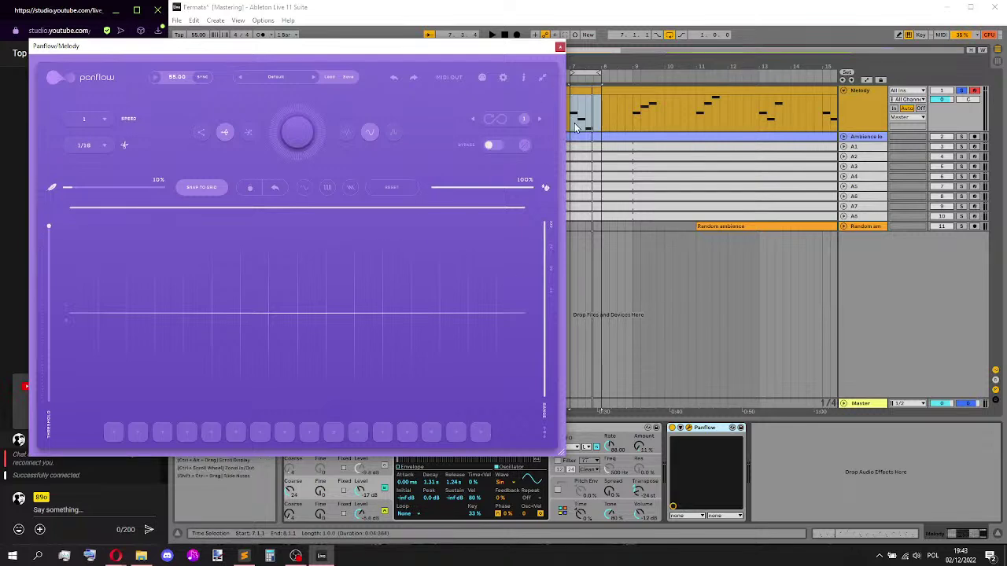
pyautogui.moveTo(403, 49); pyautogui.dragTo(440, 63)
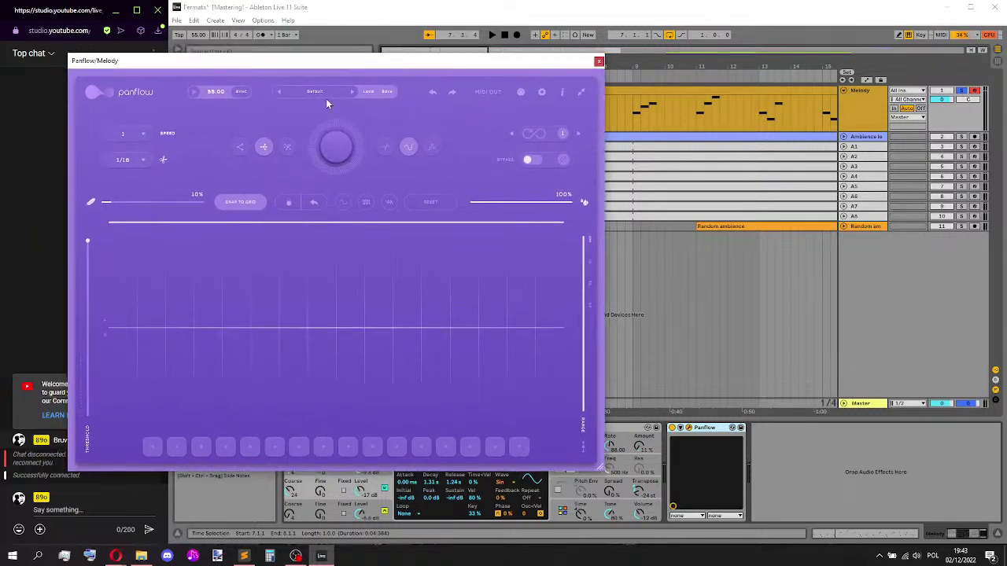
pyautogui.moveTo(304, 64); pyautogui.dragTo(330, 86)
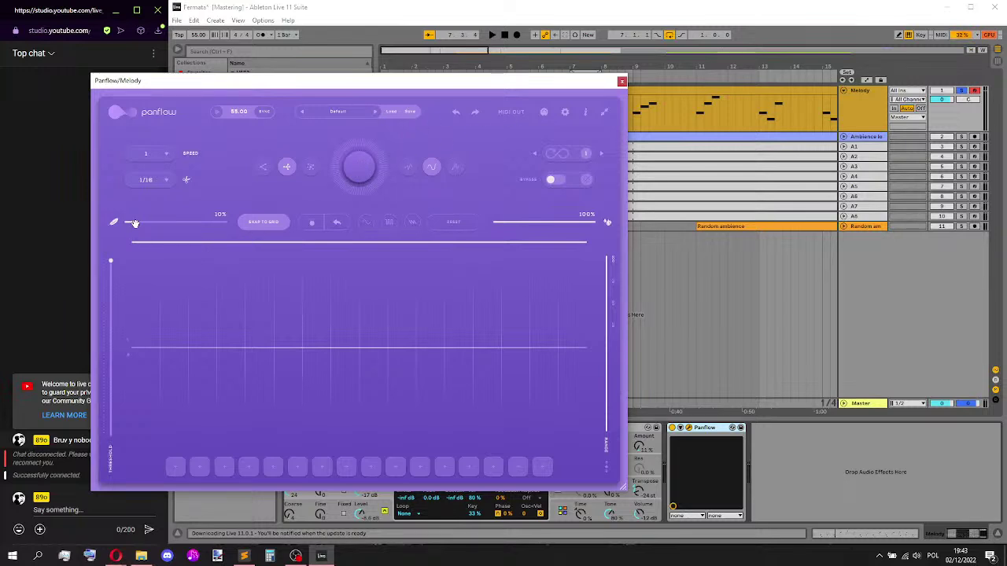
# - Look through Panflow's settings, version information page and MIDI learn mode
pyautogui.click(585, 113)
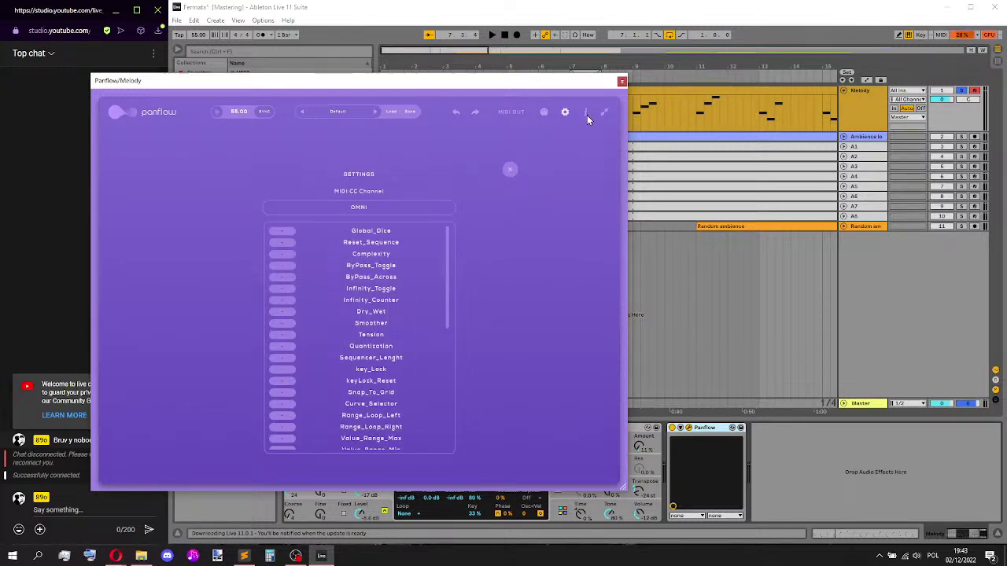
pyautogui.click(567, 113)
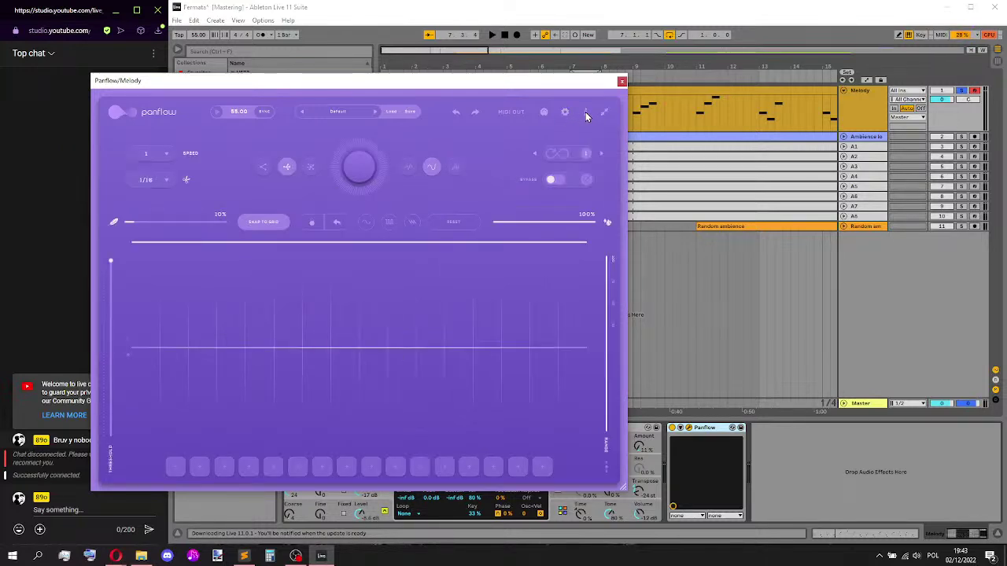
pyautogui.click(587, 114)
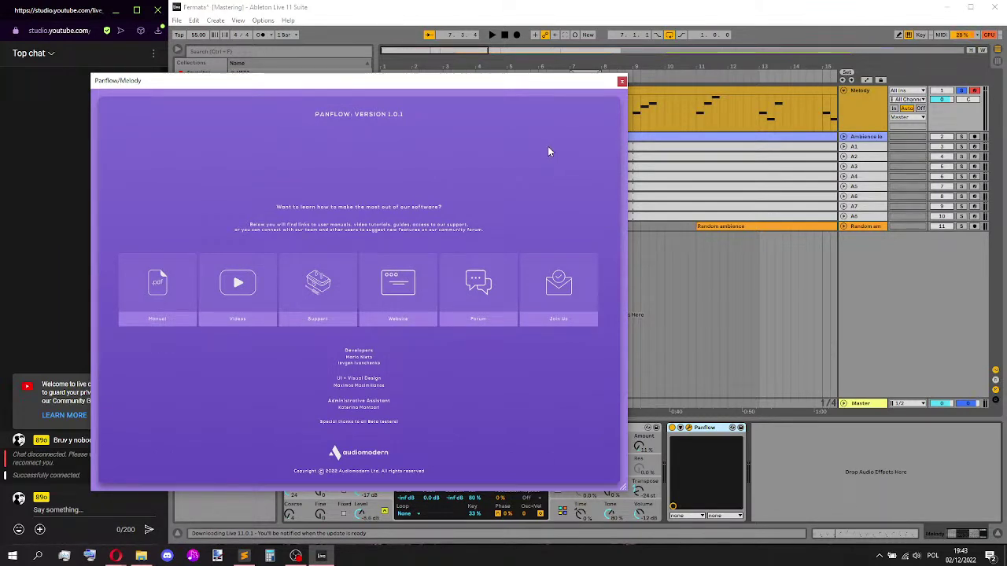
pyautogui.click(393, 96)
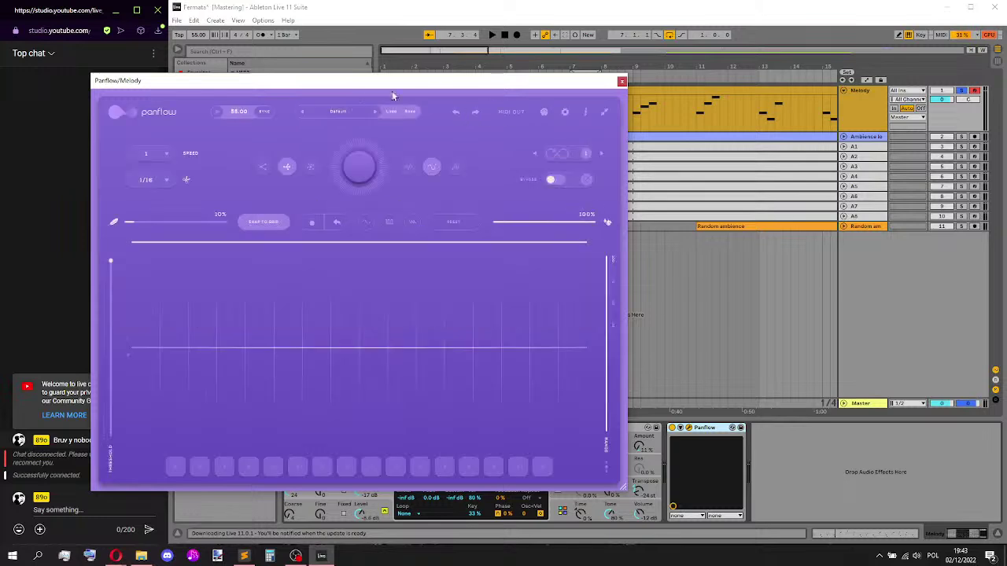
pyautogui.click(544, 113)
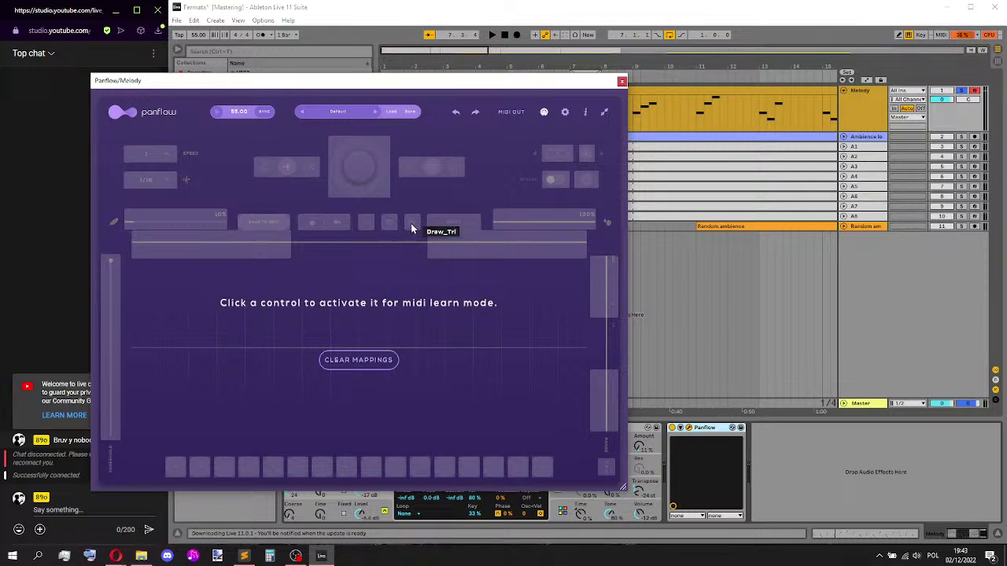
pyautogui.click(545, 112)
# - Play the bar 7 loop briefly with Panflow's default flat curve
pyautogui.moveTo(488, 81); pyautogui.dragTo(557, 129)
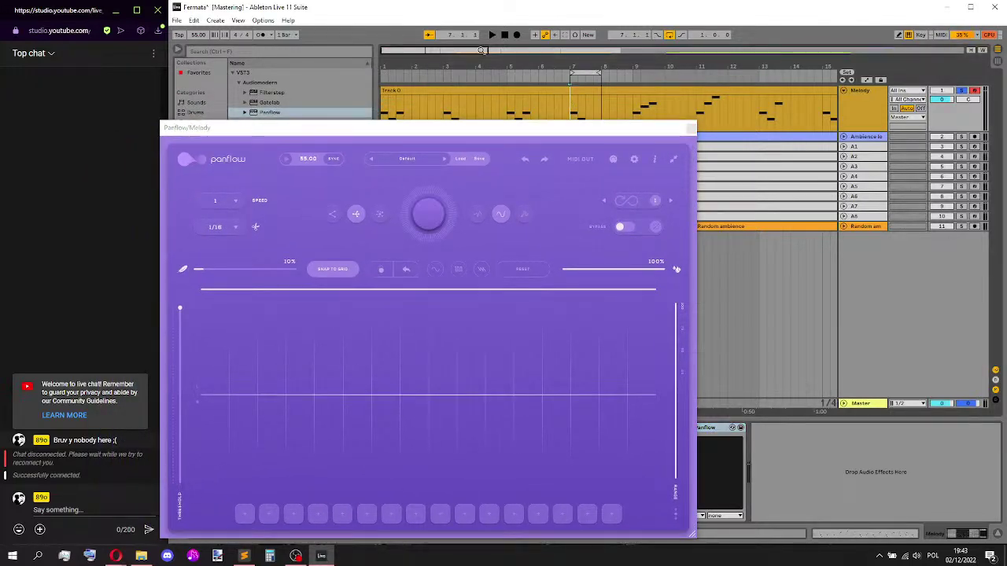
pyautogui.click(491, 34)
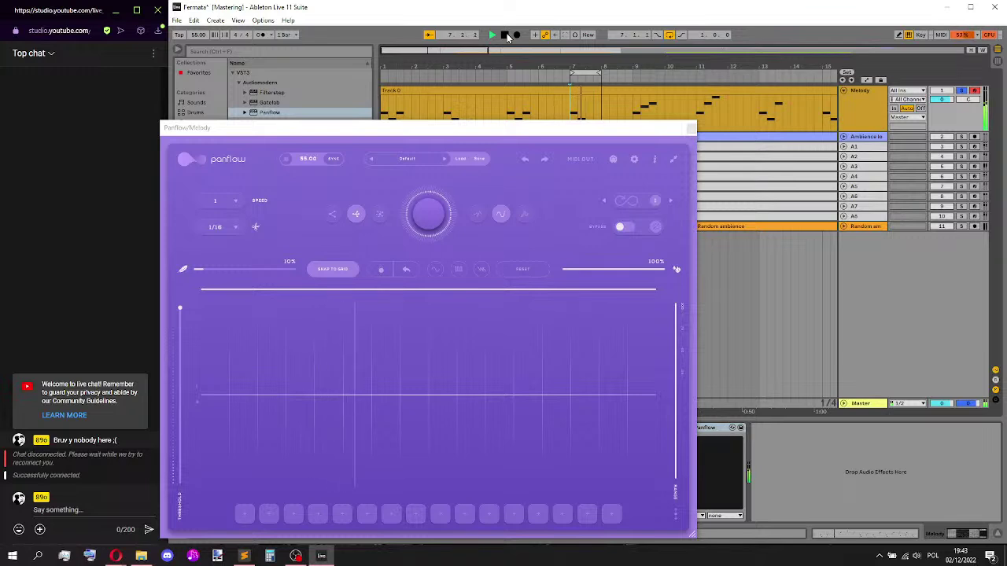
pyautogui.click(505, 35)
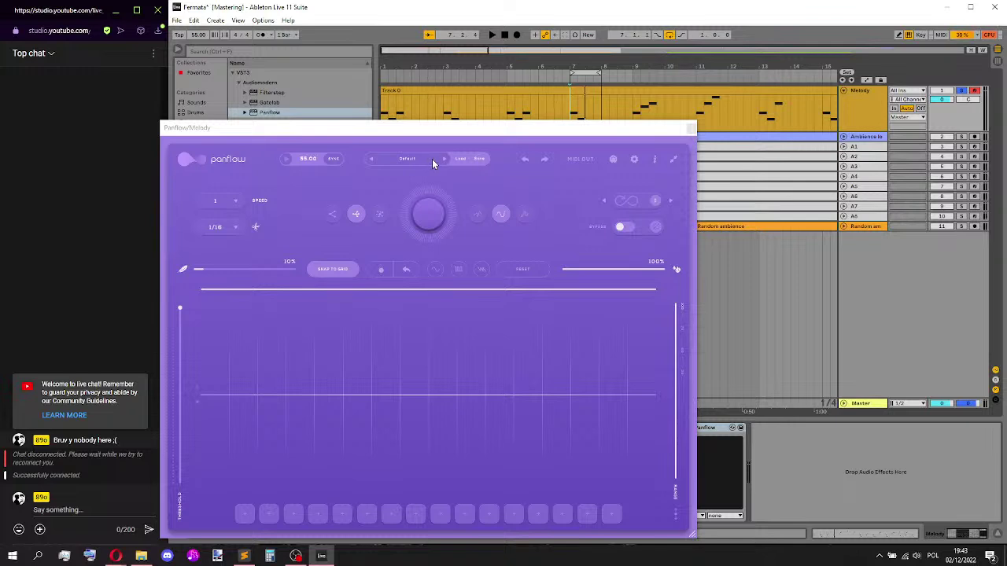
# - Set Panflow's complexity to the highest option and draw a smooth five-point pan curve with two humps and a dip between them
pyautogui.click(381, 214)
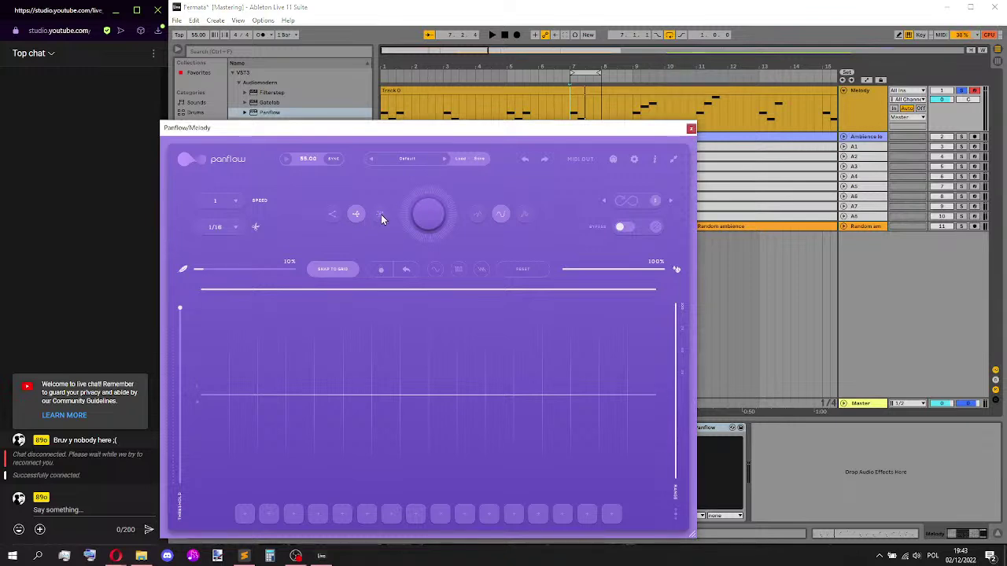
pyautogui.moveTo(358, 396); pyautogui.dragTo(342, 366)
pyautogui.click(286, 396)
pyautogui.click(513, 410)
pyautogui.moveTo(520, 411); pyautogui.dragTo(569, 380)
pyautogui.moveTo(478, 389); pyautogui.dragTo(456, 439)
pyautogui.click(626, 392)
# - Raise the first peak of the pan curve to the top of the graph while playing the bar 7 loop
pyautogui.click(492, 35)
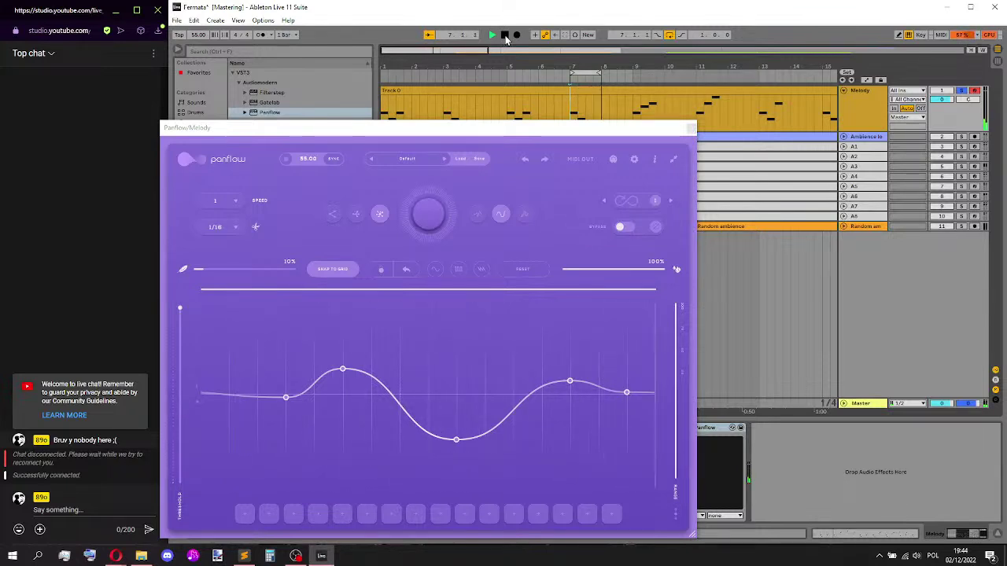
pyautogui.moveTo(342, 369); pyautogui.dragTo(348, 277)
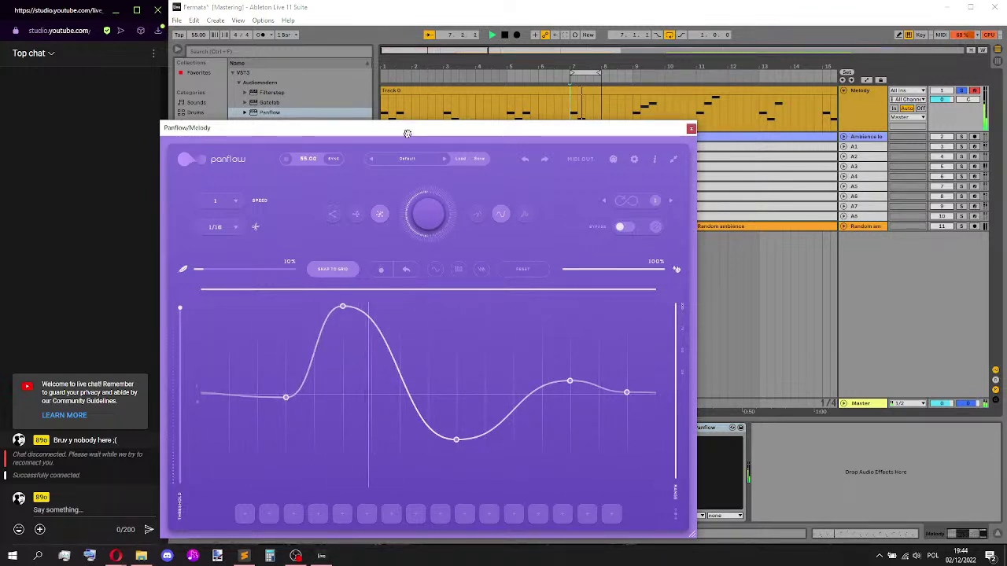
pyautogui.click(505, 34)
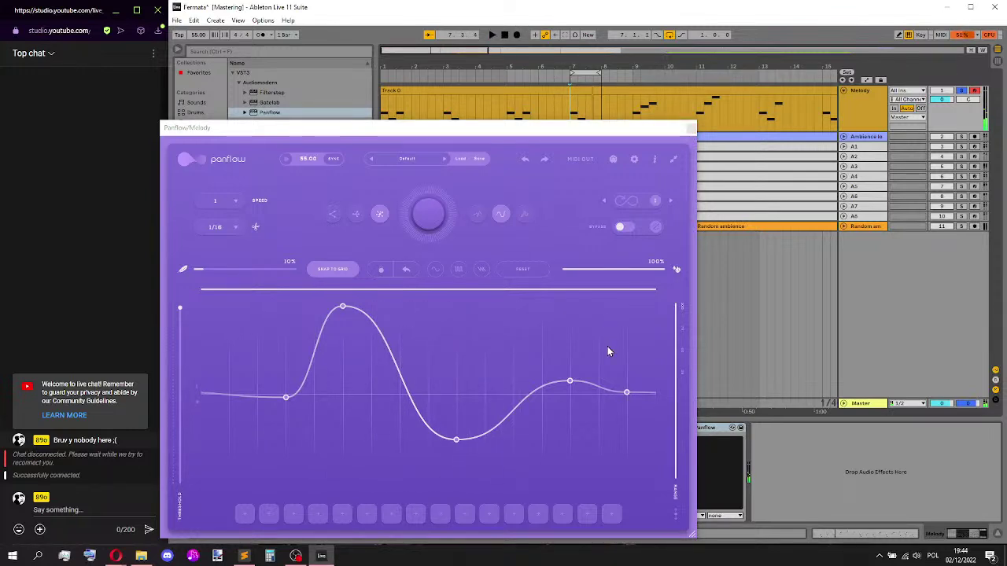
# - Store the drawn pan curve in Panflow's quick preset slots 1 to 9
pyautogui.click(265, 517)
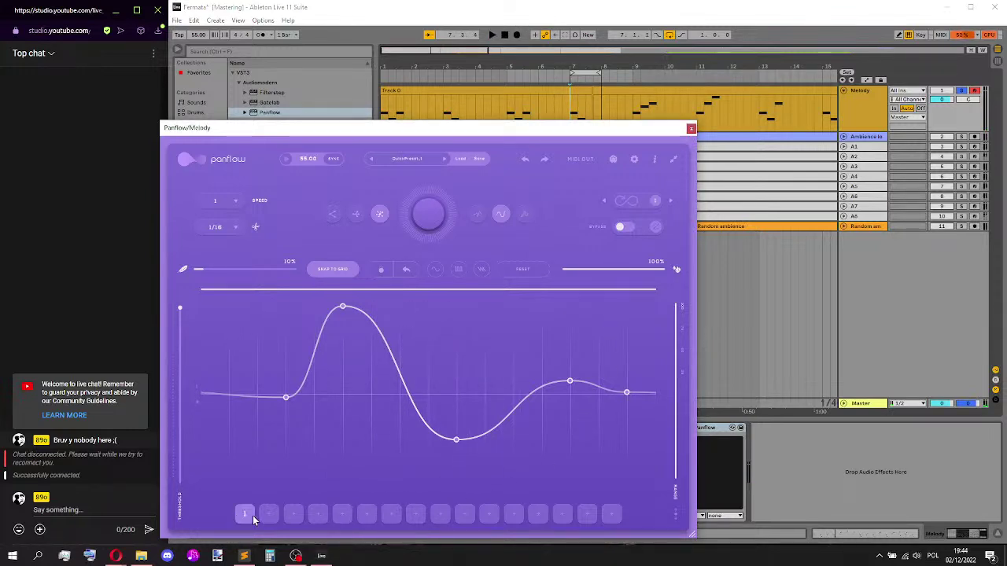
pyautogui.click(269, 514)
pyautogui.click(293, 514)
pyautogui.click(318, 514)
pyautogui.click(343, 516)
pyautogui.click(367, 515)
pyautogui.click(391, 515)
# - Remove the points from the pan curve to flatten it and store the flat curve in the remaining quick preset slots up to 16
pyautogui.moveTo(569, 382); pyautogui.dragTo(485, 362)
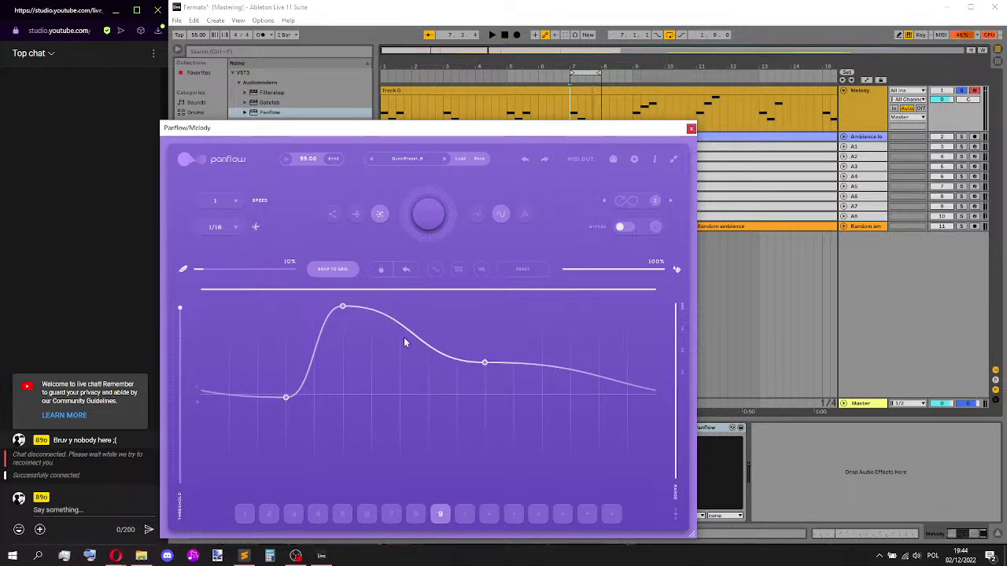
pyautogui.moveTo(342, 306); pyautogui.dragTo(400, 346)
pyautogui.moveTo(425, 355); pyautogui.dragTo(313, 401)
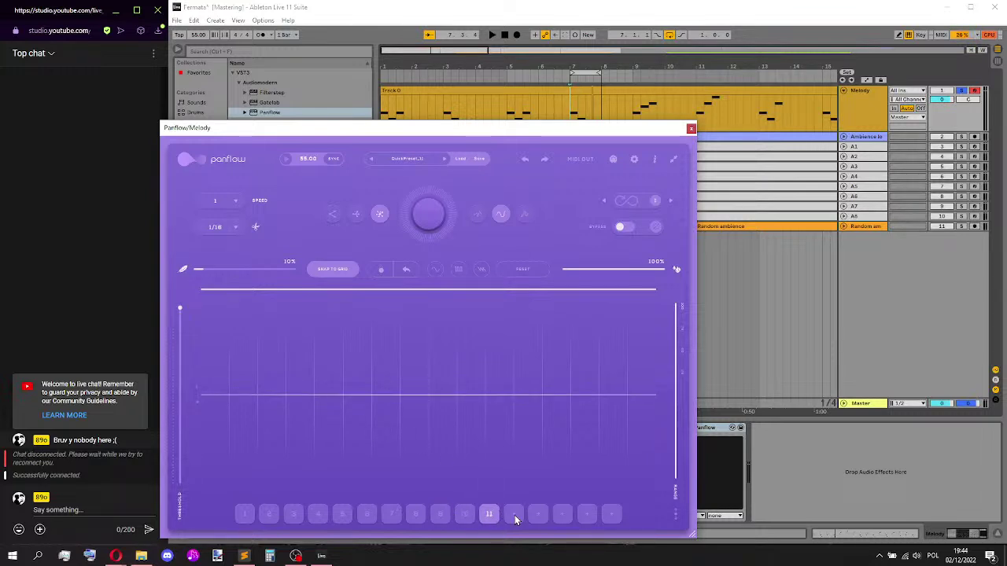
pyautogui.click(587, 514)
pyautogui.click(611, 514)
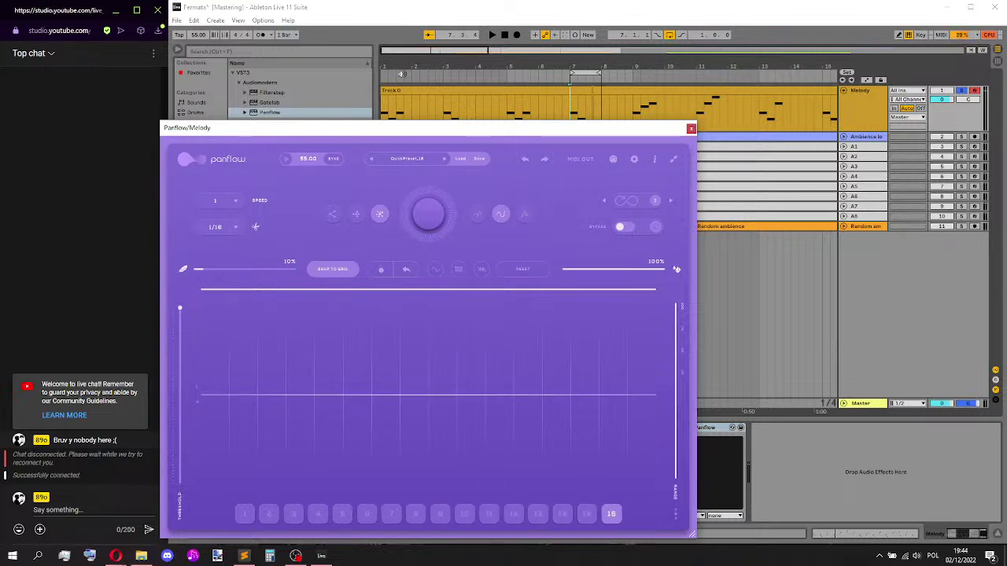
# - Generate random pan curves in quick preset 16 at the 1/16 division and play the bar 7 loop with the result
pyautogui.click(492, 35)
pyautogui.press('space')
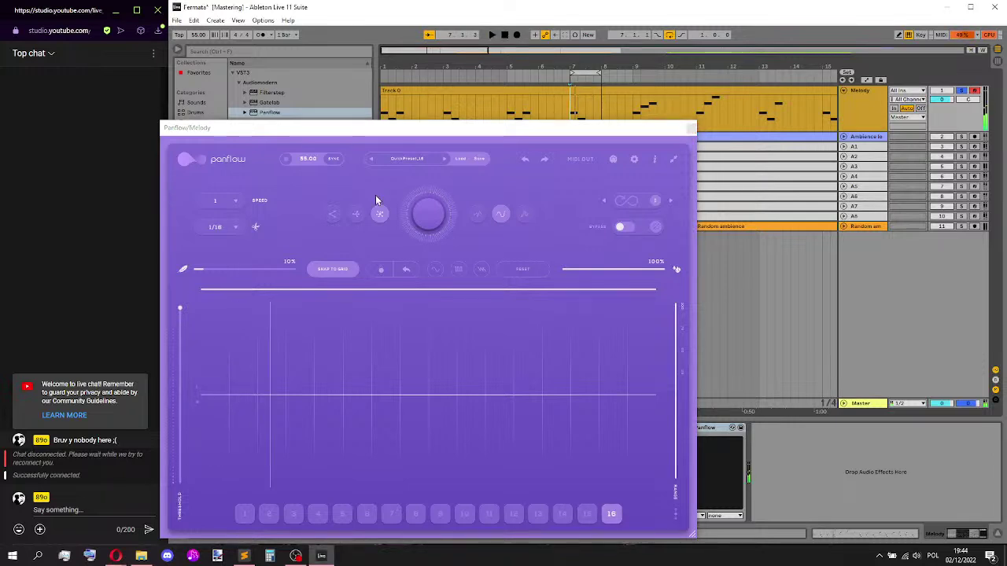
pyautogui.click(379, 214)
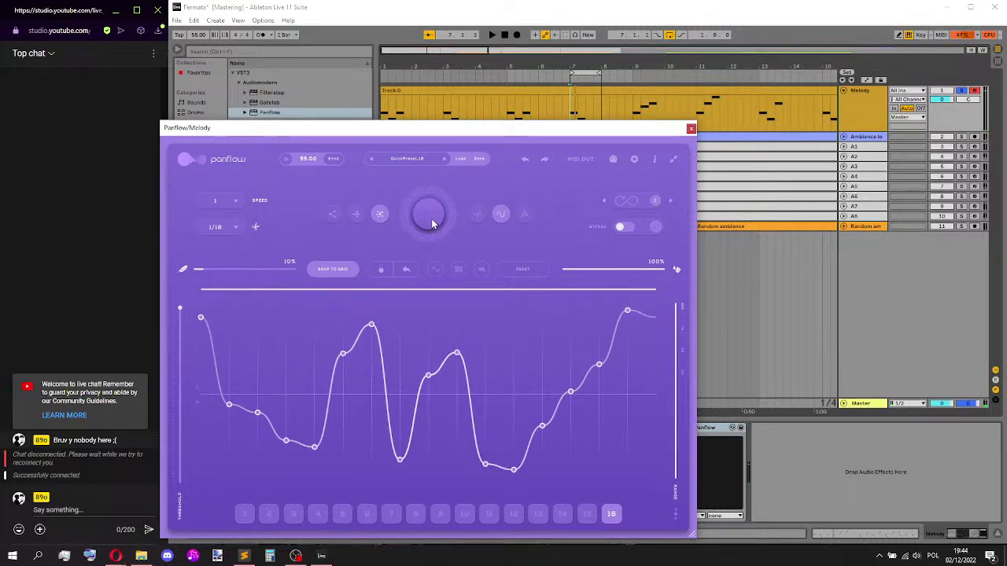
pyautogui.click(431, 224)
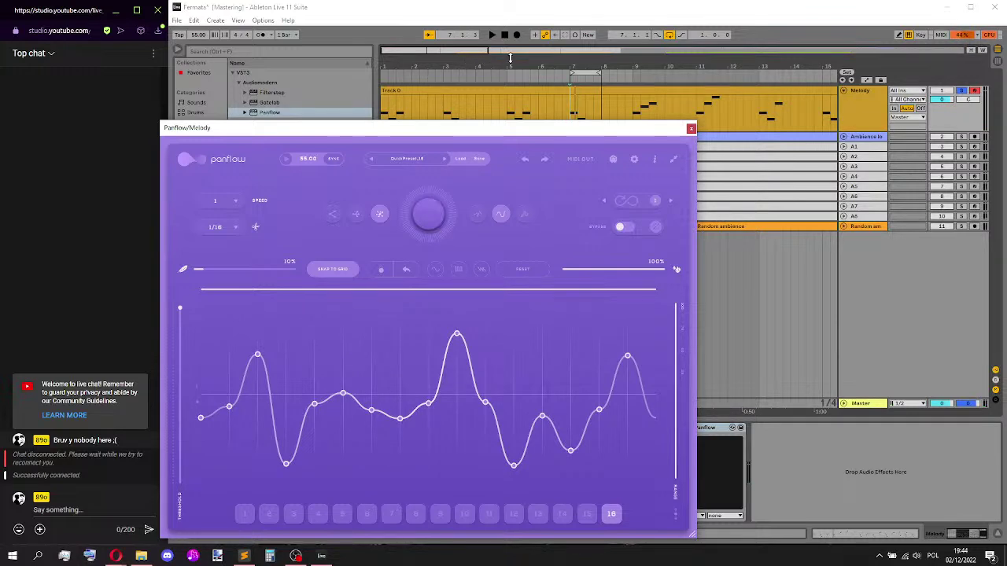
pyautogui.click(493, 36)
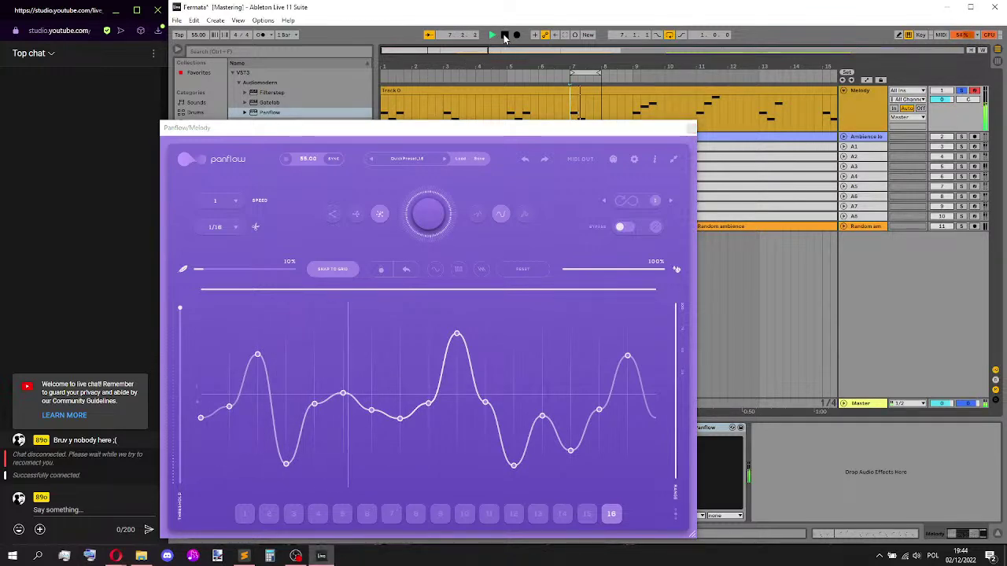
pyautogui.click(505, 37)
# - Set Panflow's grid division to 1/2 and generate a new random pan curve
pyautogui.click(224, 226)
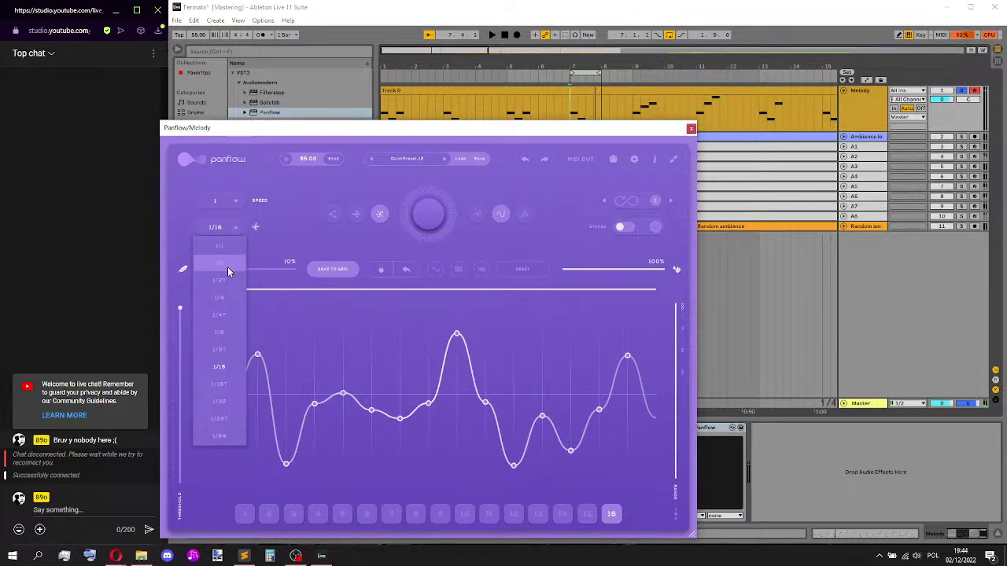
pyautogui.click(229, 260)
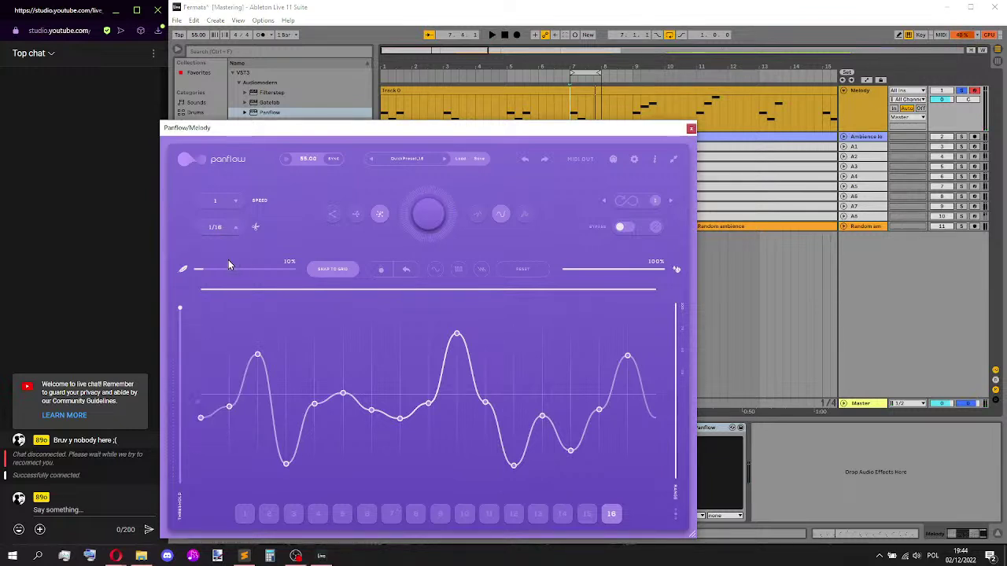
pyautogui.click(431, 214)
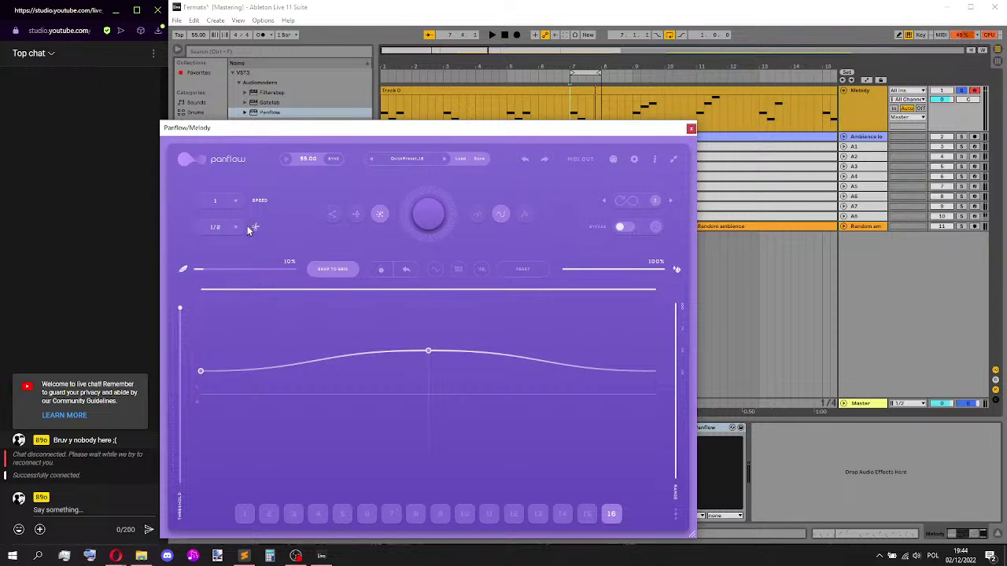
# - Set Panflow's grid division to 1/4, generate a new random pan curve and audition it over the bar 7 loop
pyautogui.click(234, 227)
pyautogui.click(229, 296)
pyautogui.click(425, 218)
pyautogui.click(492, 35)
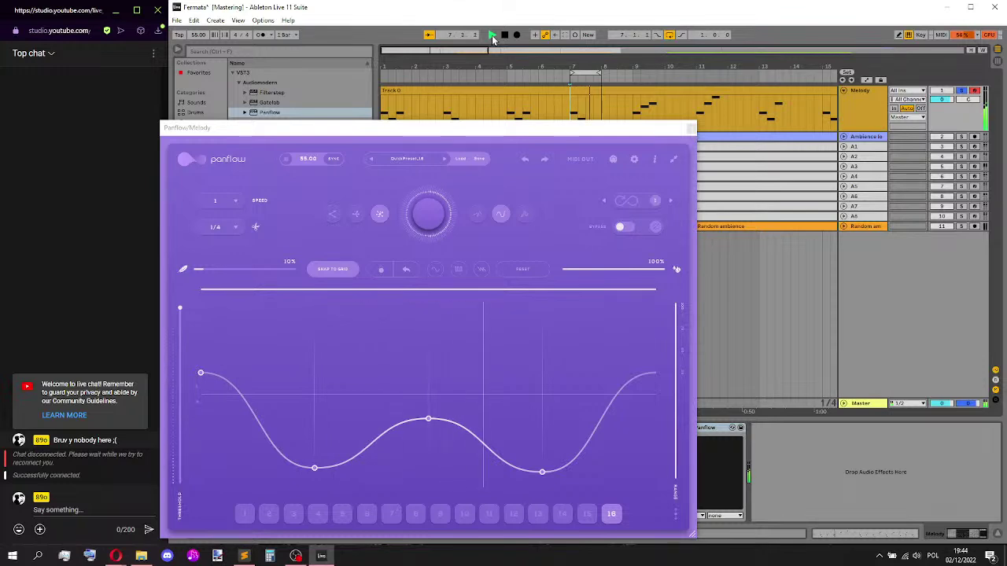
pyautogui.click(505, 35)
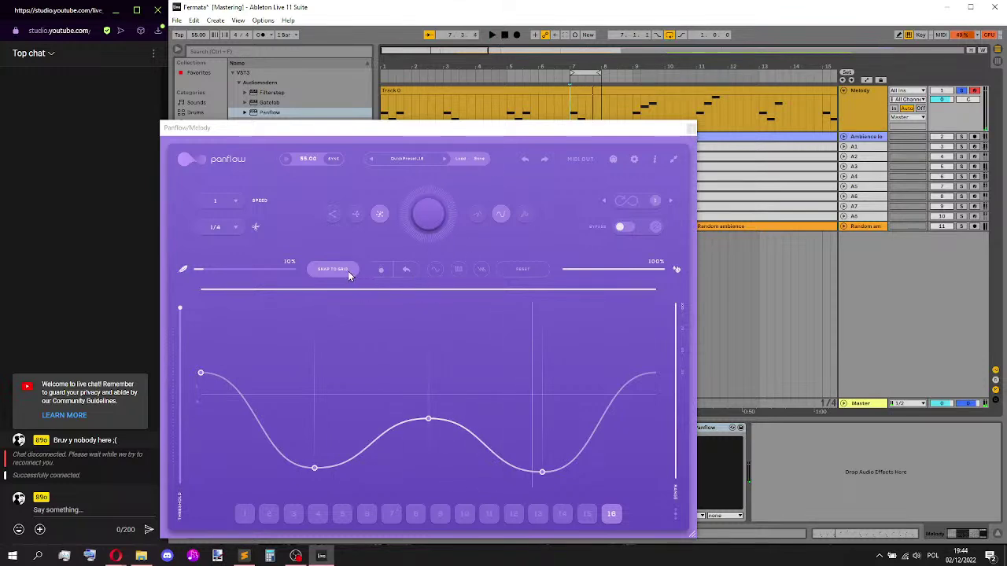
# - Generate a random pan curve with straight lines and another with steps, and audition the stepped one over the bar 7 loop
pyautogui.click(477, 219)
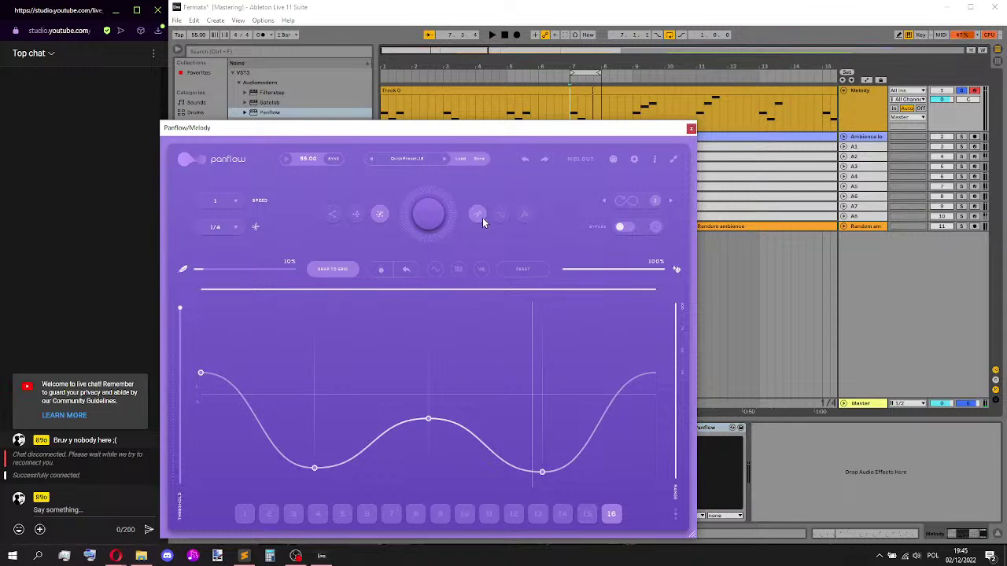
pyautogui.click(431, 215)
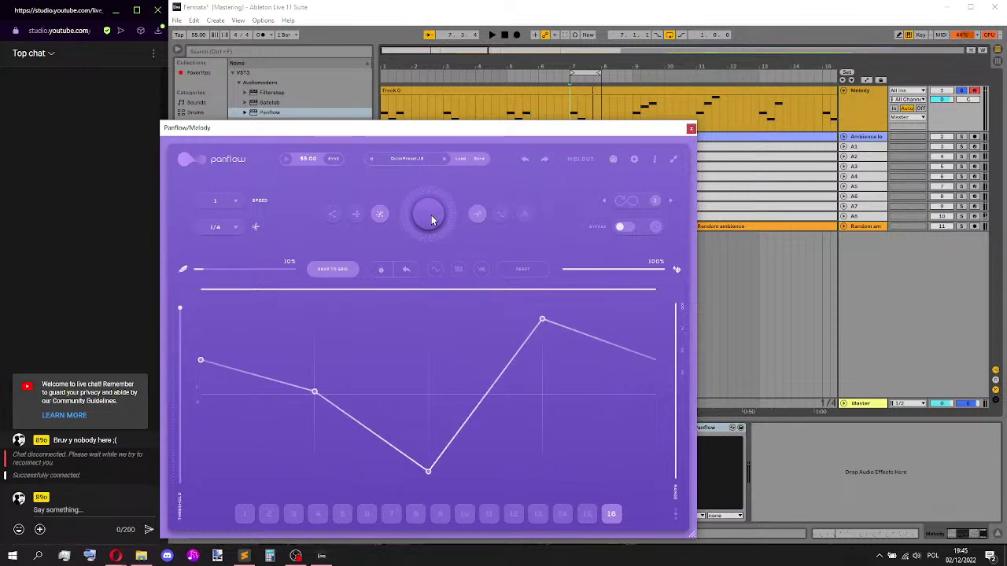
pyautogui.click(523, 211)
pyautogui.click(430, 212)
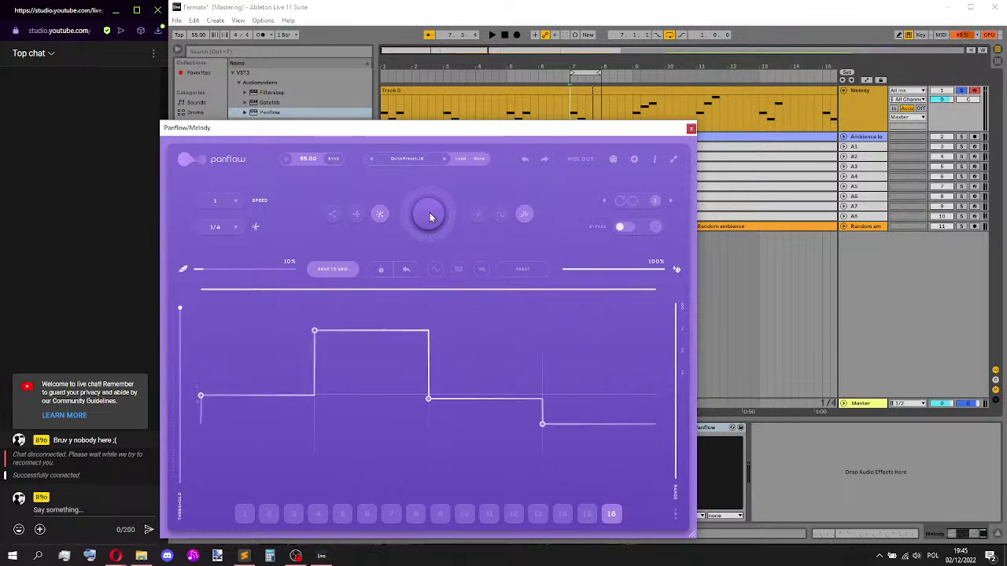
pyautogui.click(492, 35)
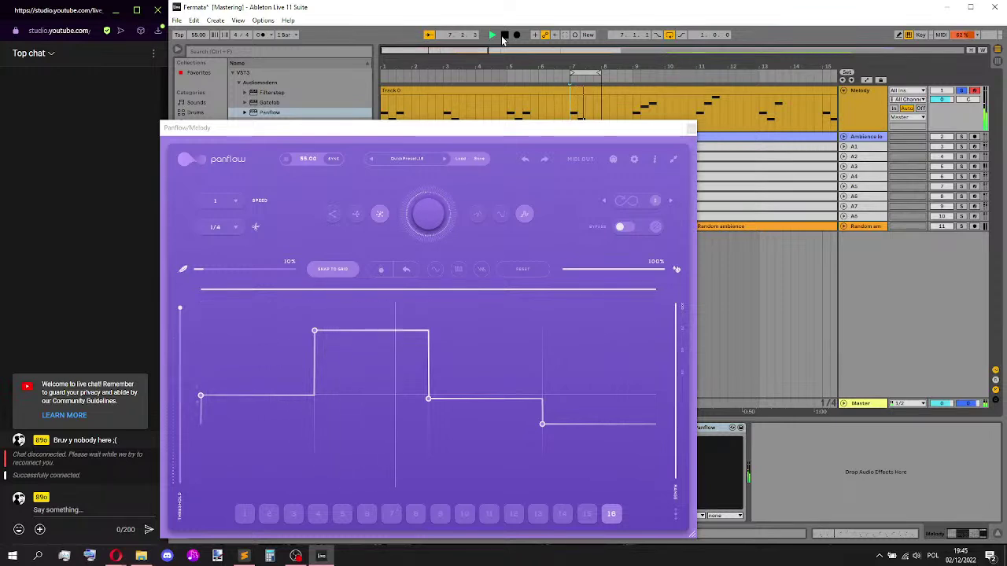
pyautogui.click(504, 35)
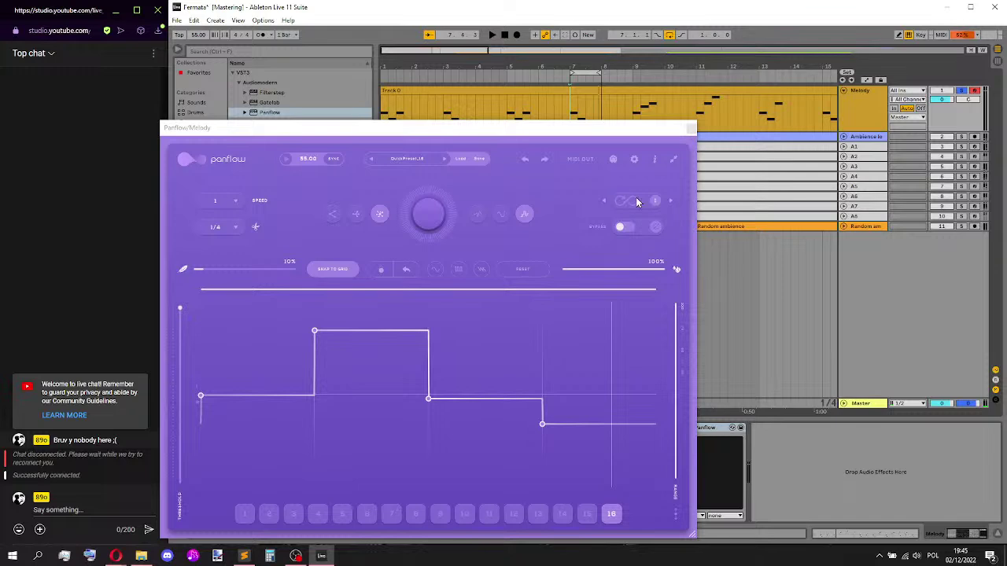
# - Enable Panflow's infinity mode, audition the loop while switching bypass on and back off, and lower the mix amount to 45%
pyautogui.click(672, 202)
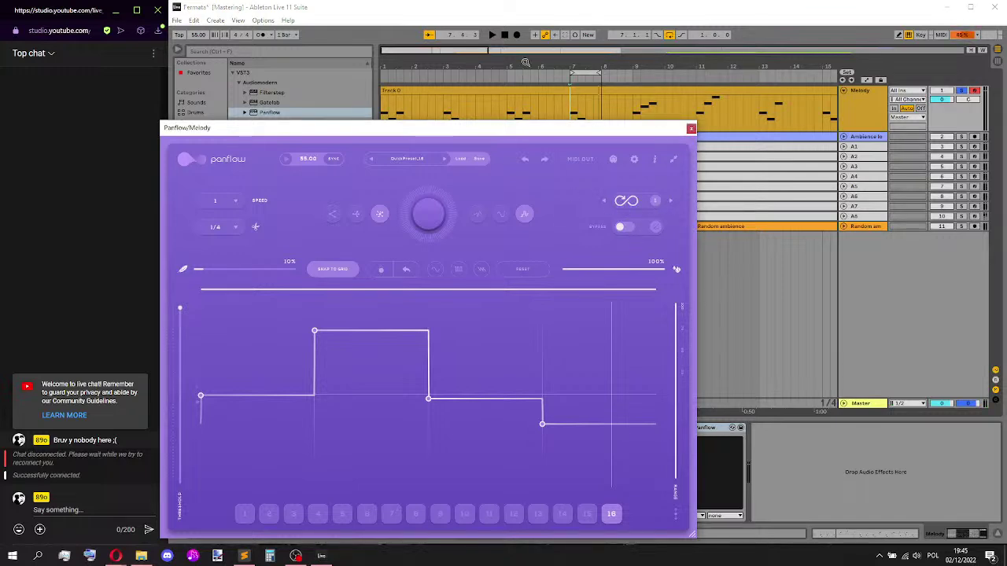
pyautogui.click(492, 36)
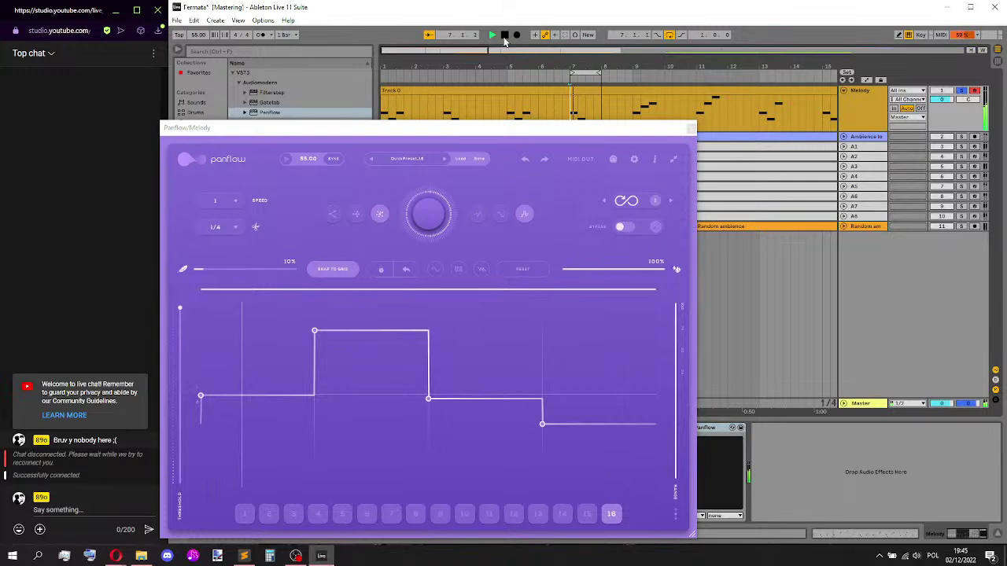
pyautogui.click(627, 229)
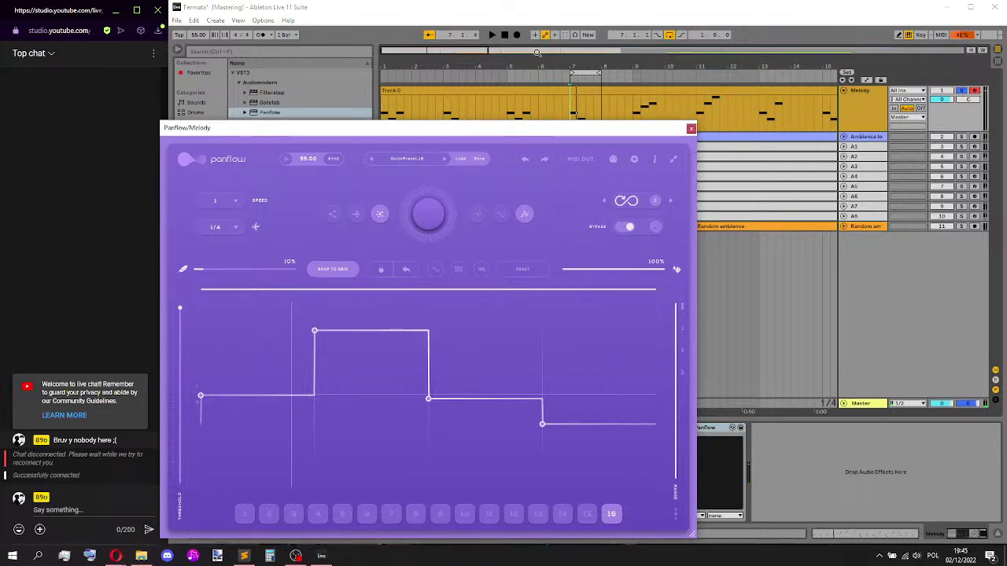
pyautogui.click(631, 228)
pyautogui.moveTo(665, 271); pyautogui.dragTo(607, 265)
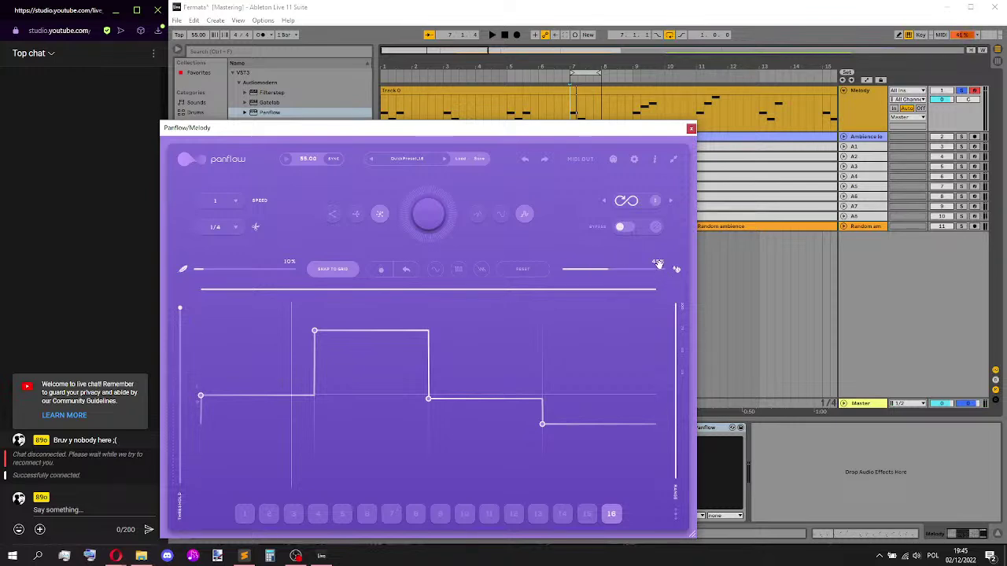
# - Look over the controls available in Panflow's MIDI learn mode and restore the mix amount to 100%
pyautogui.click(613, 160)
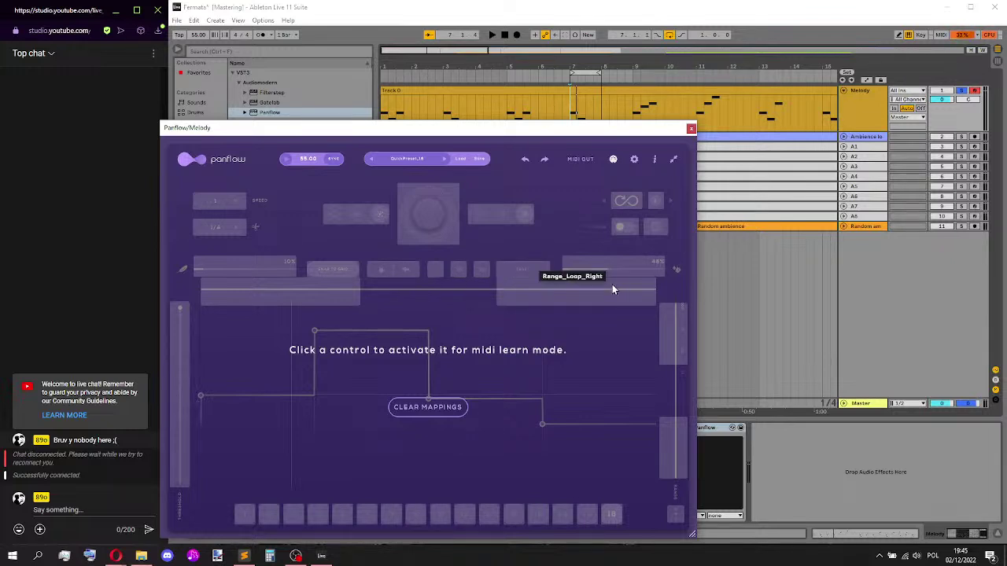
pyautogui.click(627, 201)
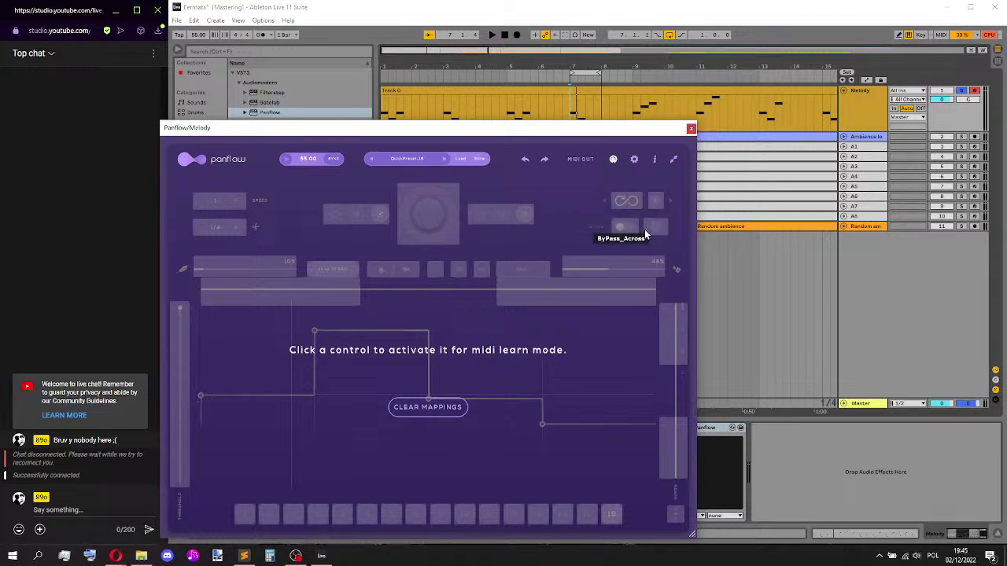
pyautogui.click(621, 229)
pyautogui.click(613, 160)
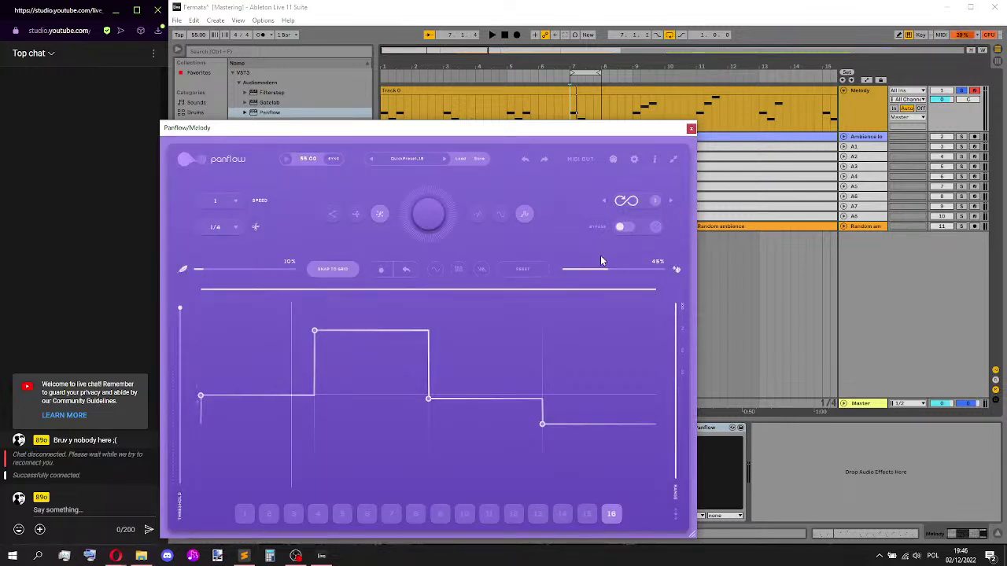
pyautogui.moveTo(608, 270); pyautogui.dragTo(653, 270)
# - Turn off the arrangement loop and play the Melody from bar 9 with Panflow active
pyautogui.moveTo(588, 134); pyautogui.dragTo(626, 203)
pyautogui.click(624, 108)
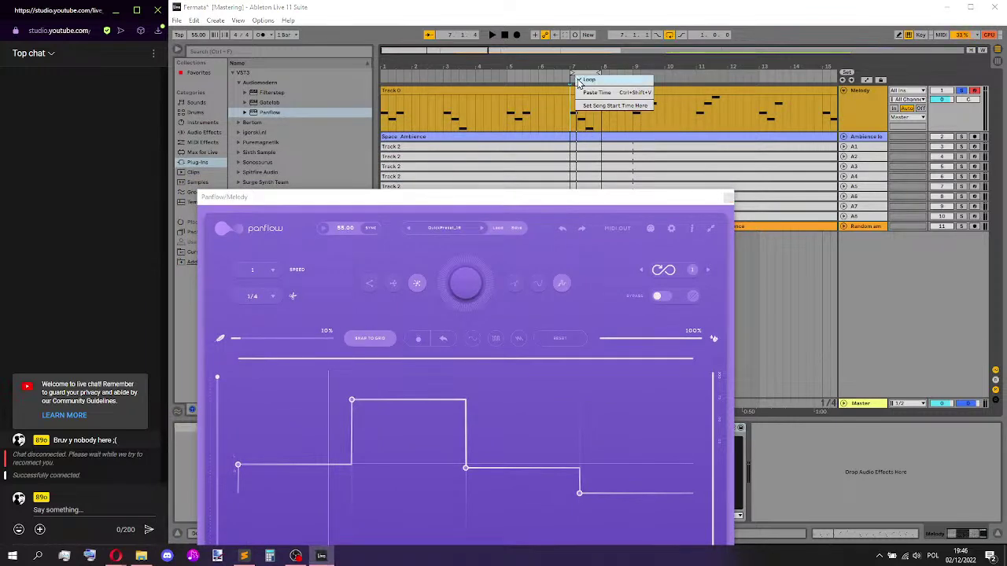
pyautogui.press('space')
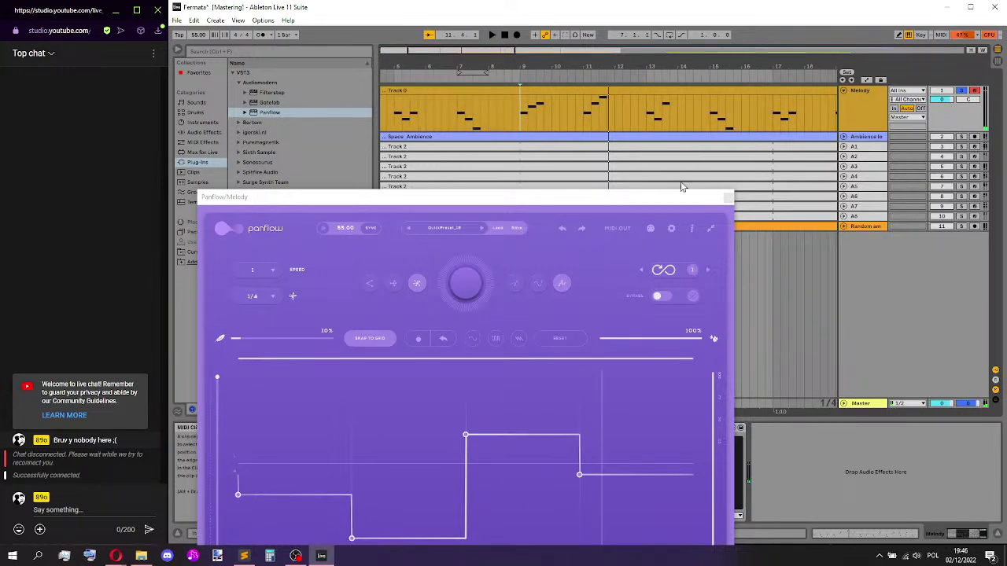
# - Close the Panflow window and delete the device from the Melody track
pyautogui.click(728, 198)
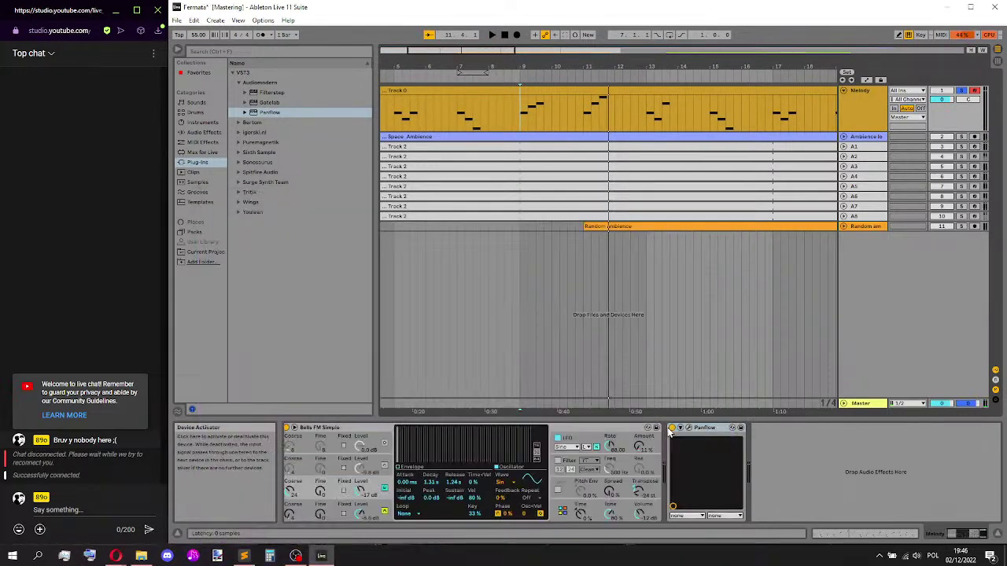
pyautogui.click(704, 430)
pyautogui.press('Delete')
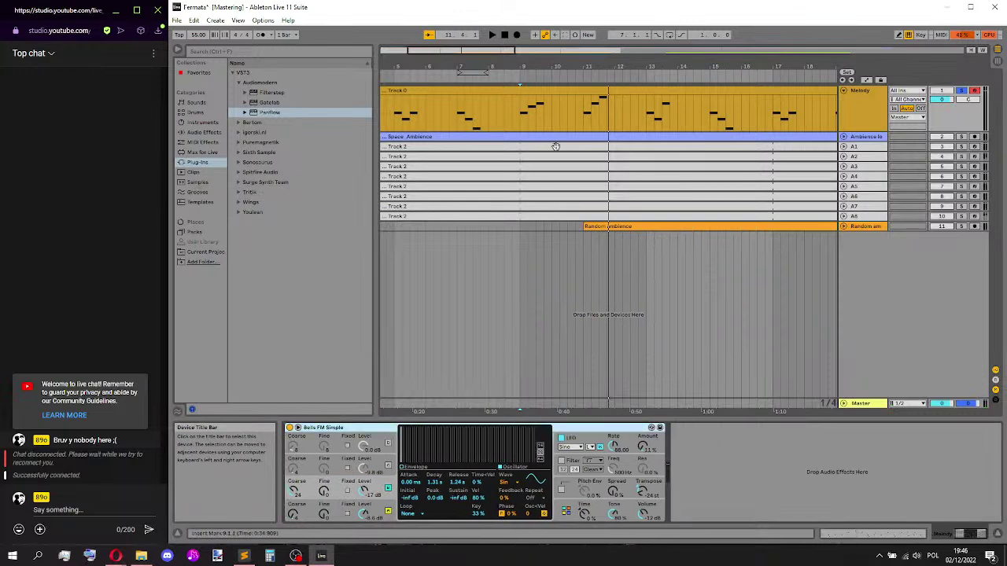
# - Listen to the Melody without Panflow from bar 11 several times and collapse the Audiomodern plug-in folder
pyautogui.click(579, 109)
pyautogui.press('space')
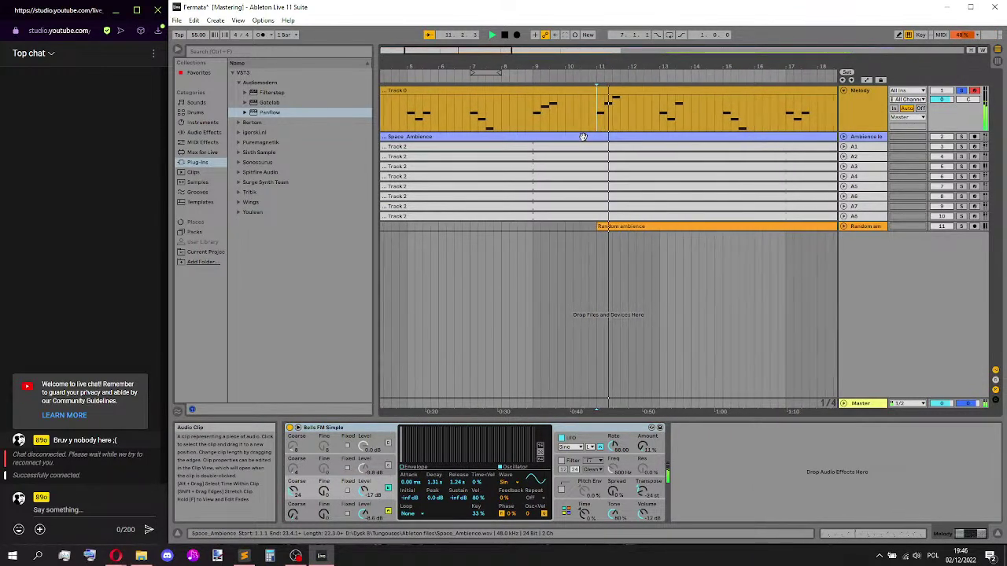
pyautogui.press('space')
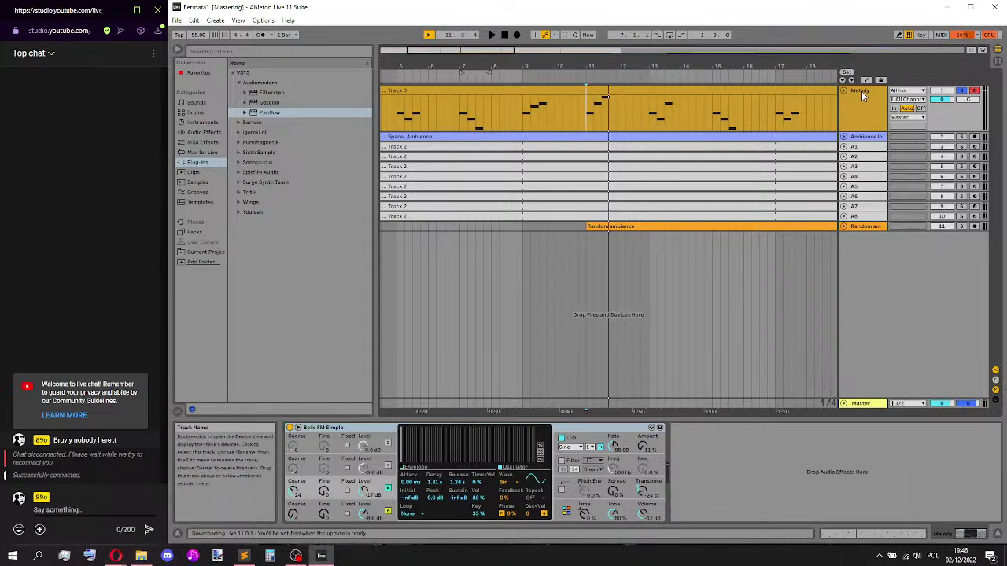
pyautogui.click(238, 82)
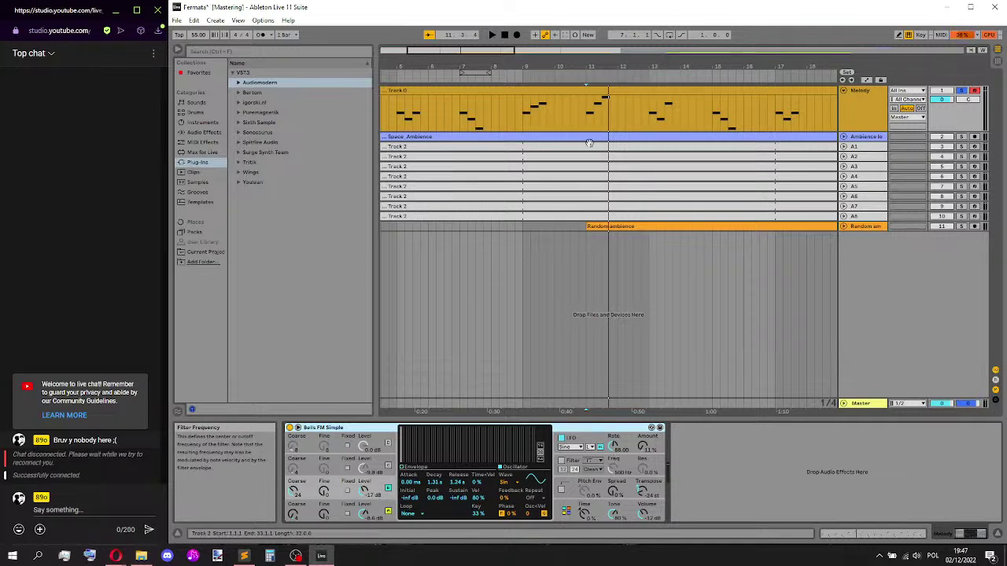
pyautogui.click(587, 112)
pyautogui.press('space')
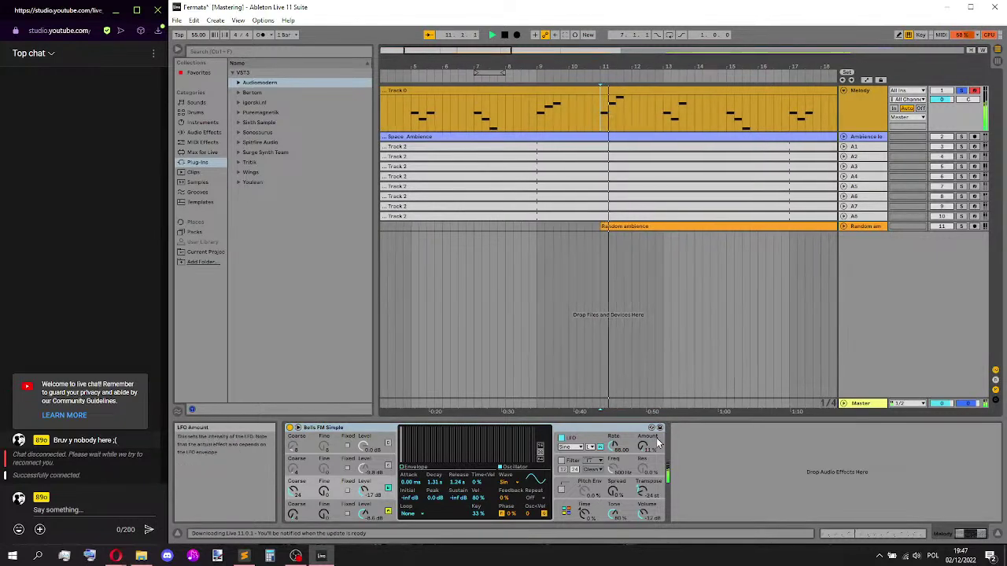
pyautogui.press('space')
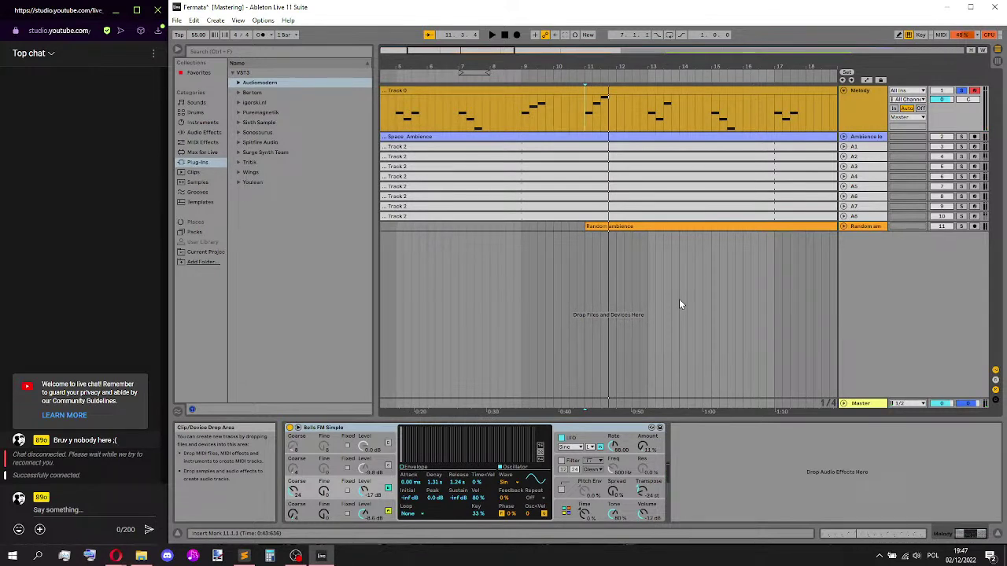
pyautogui.press('space')
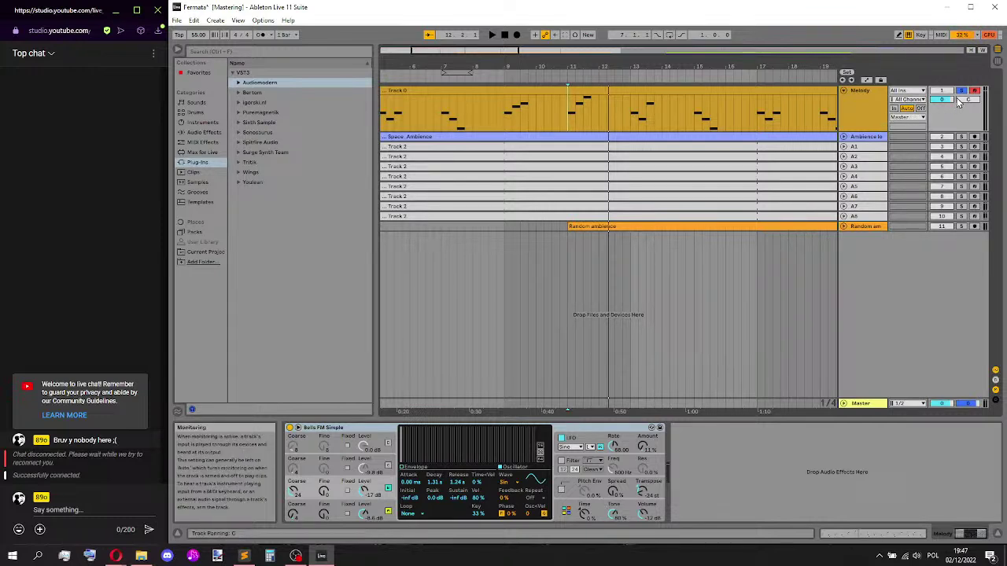
# - Fold the Melody track, unfold and solo track A1, and play its clip from bar 1
pyautogui.click(845, 92)
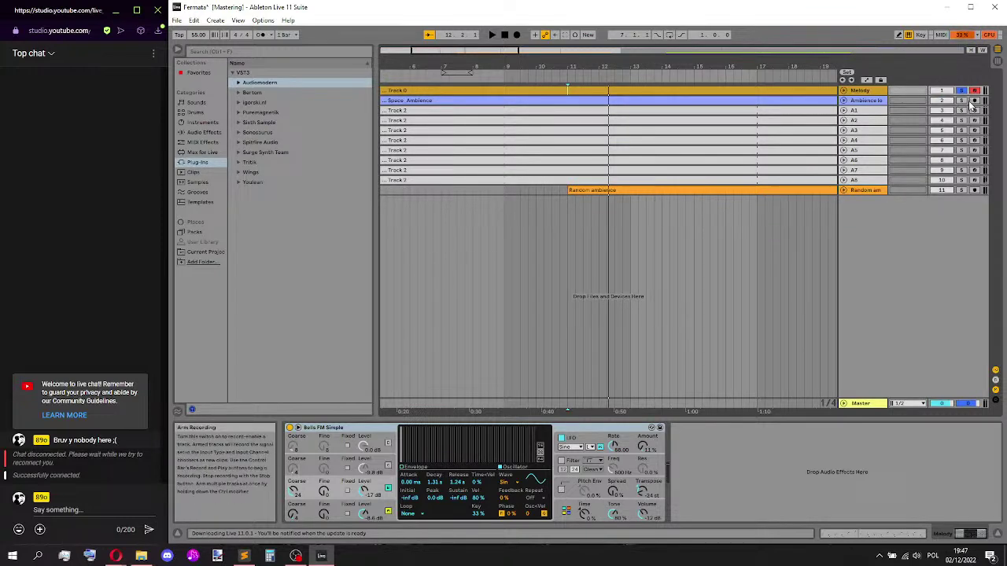
pyautogui.click(870, 117)
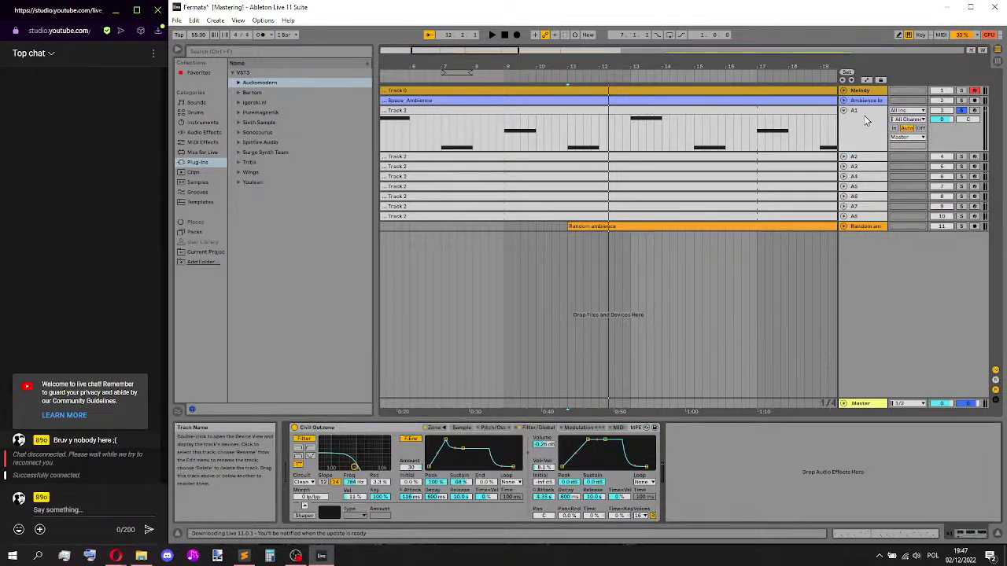
pyautogui.scroll(-5, 684, 152)
pyautogui.click(406, 119)
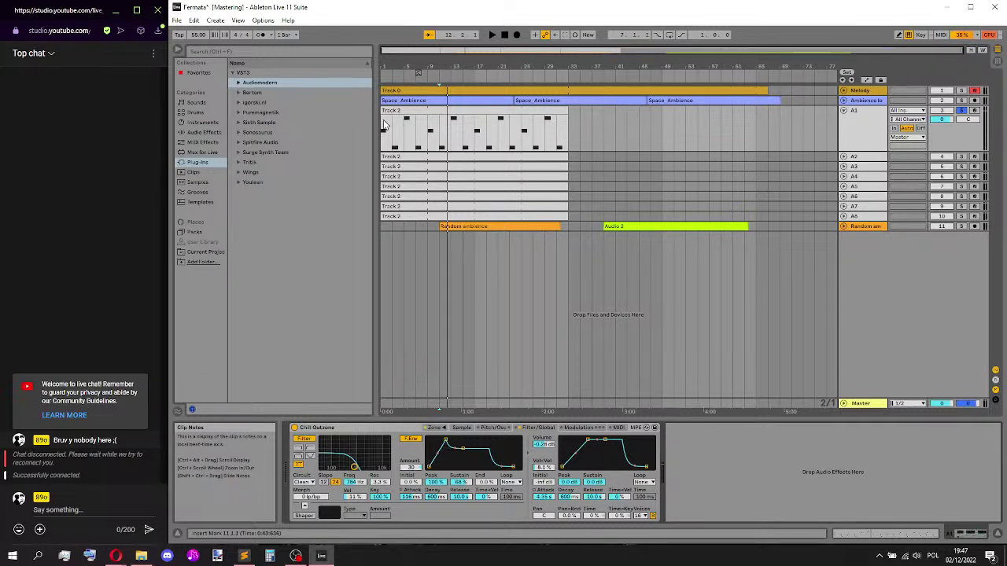
pyautogui.click(407, 152)
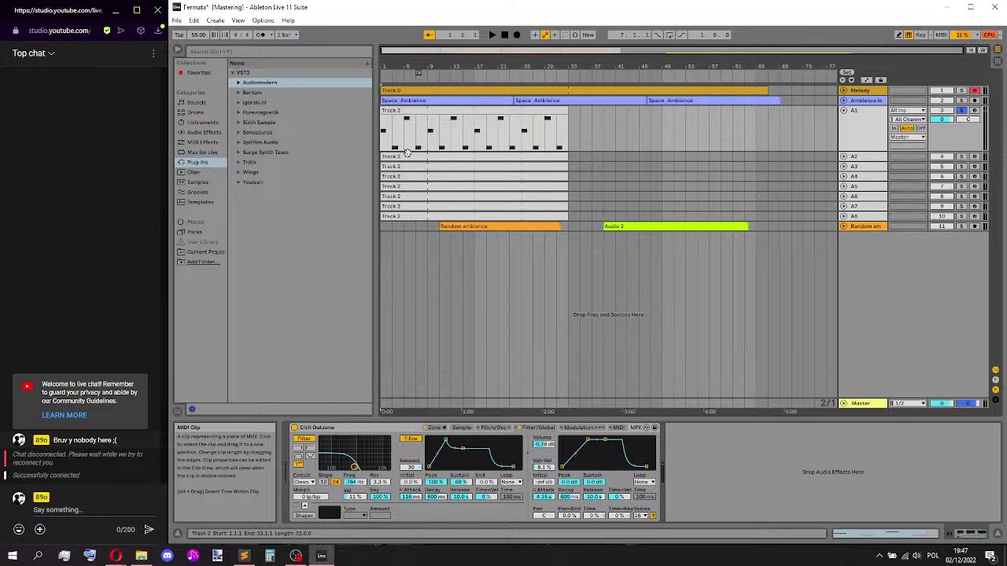
pyautogui.press('space')
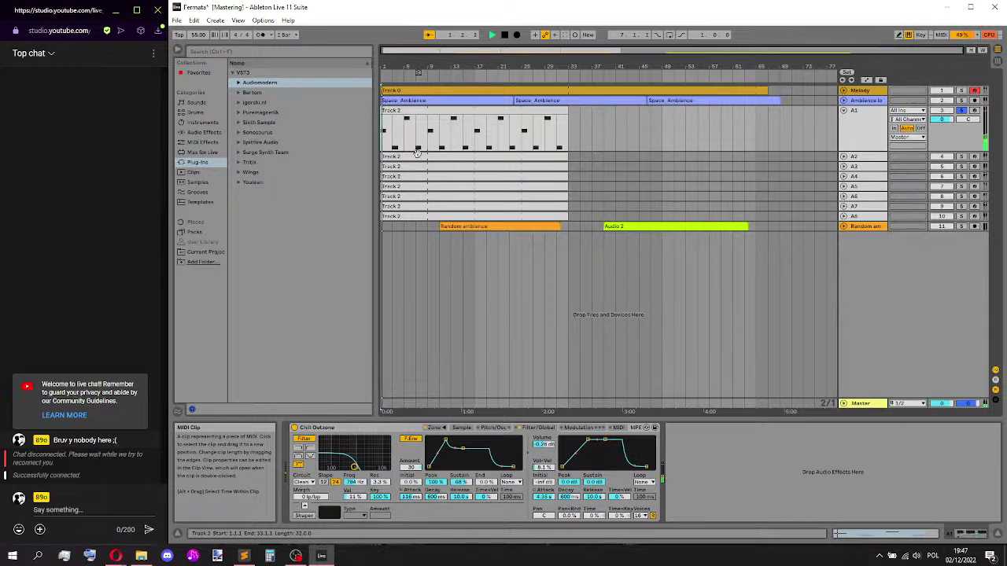
pyautogui.press('space')
# - Move the clip on track A1 so that it starts at bar 33 and play from there
pyautogui.moveTo(418, 149); pyautogui.dragTo(592, 124)
pyautogui.click(572, 158)
pyautogui.press('space')
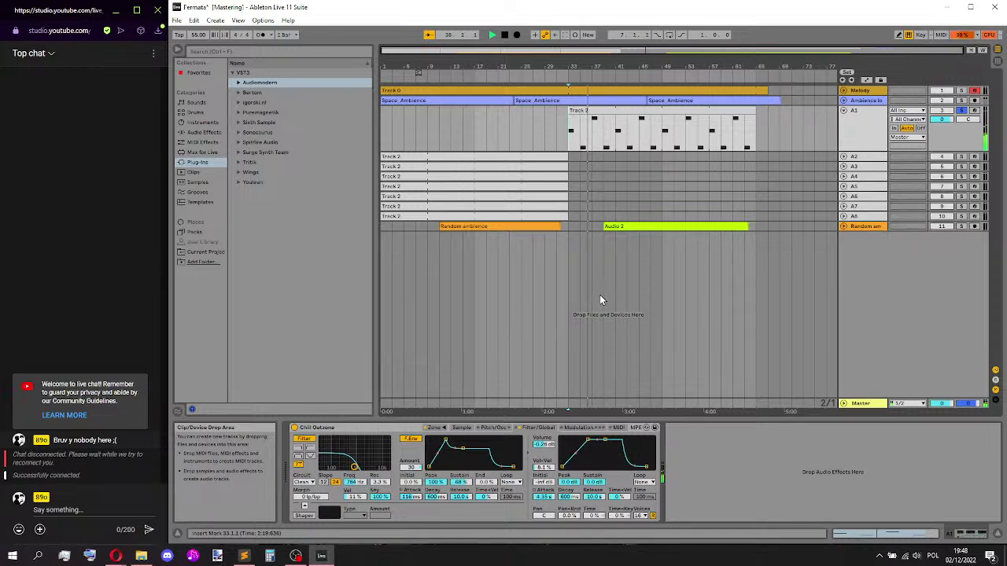
# - Fold track A1, unfold and solo track A2, and play its clip from bar 1
pyautogui.click(843, 111)
pyautogui.click(844, 121)
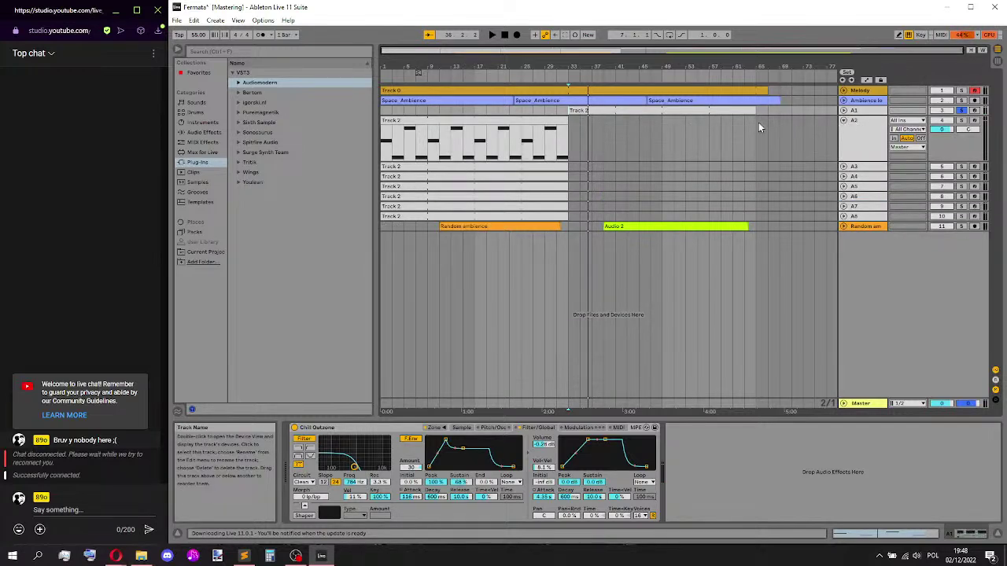
pyautogui.click(387, 143)
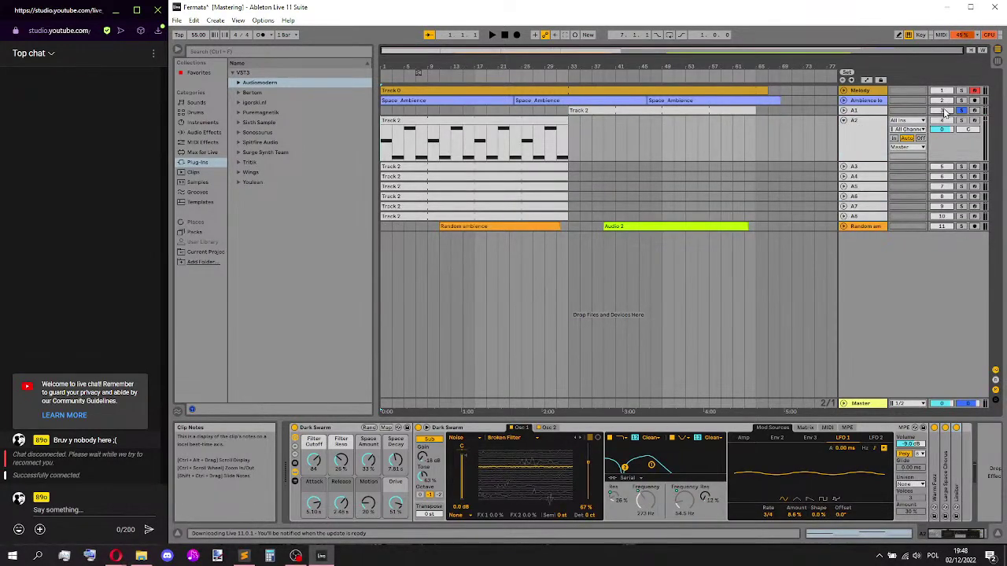
pyautogui.press('space')
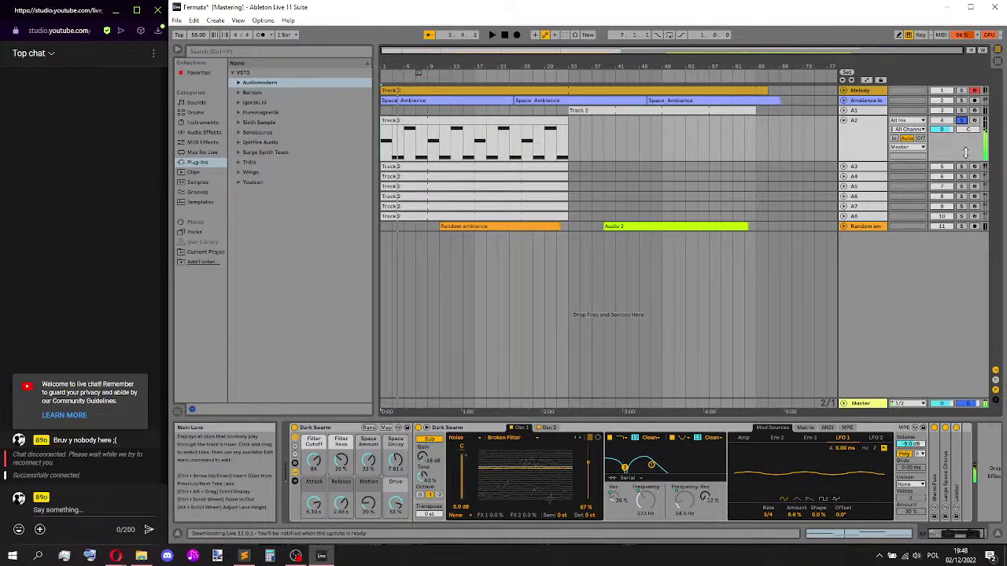
# - Unfold the Melody, A1 and ambience loop tracks and set the Melody track's volume to -6.0 dB
pyautogui.keyDown('alt'); pyautogui.click(843, 91); pyautogui.keyUp('alt')
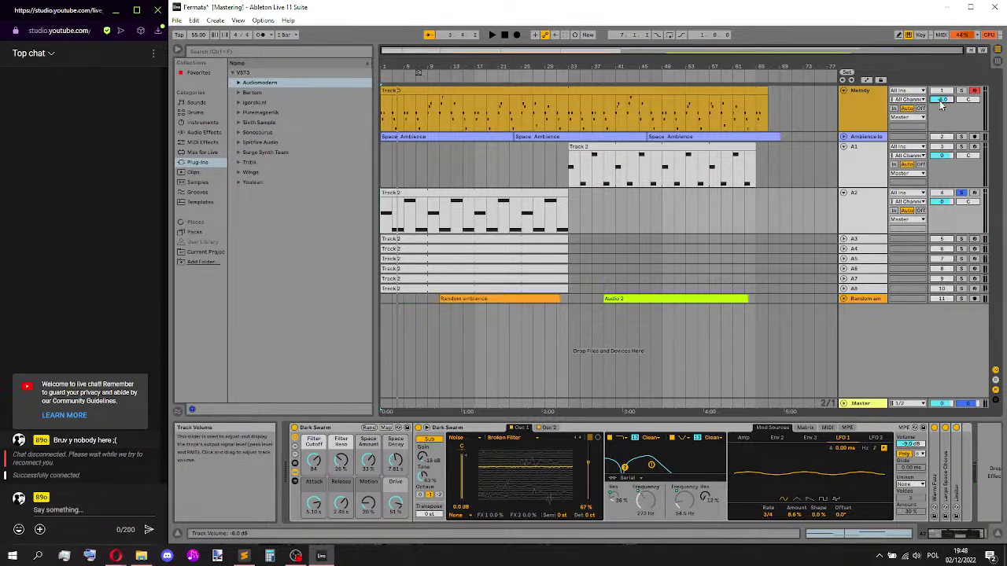
pyautogui.click(843, 137)
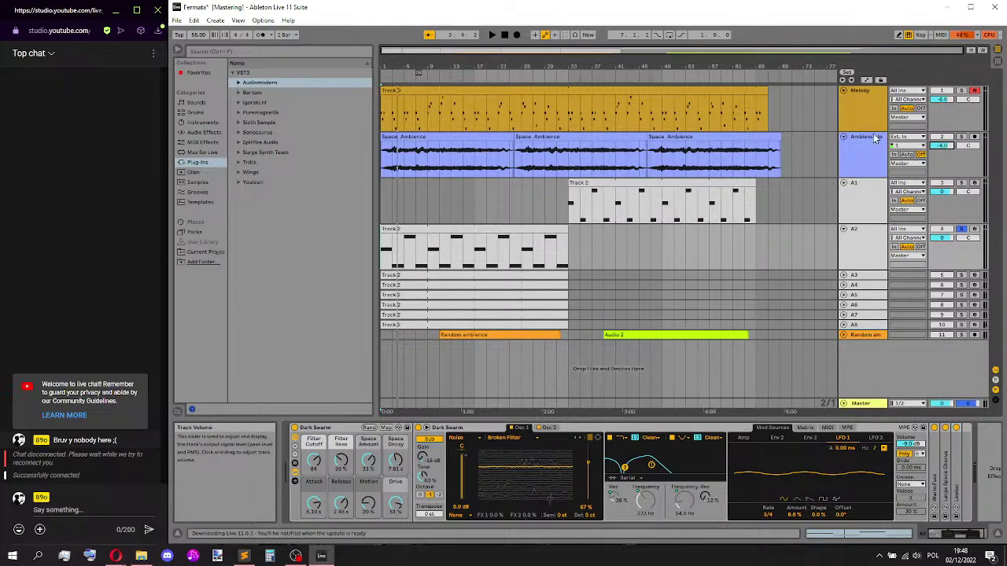
# - Fold the ambience loop and Melody tracks and set track A1's volume to -16.0 dB
pyautogui.click(843, 137)
pyautogui.click(846, 92)
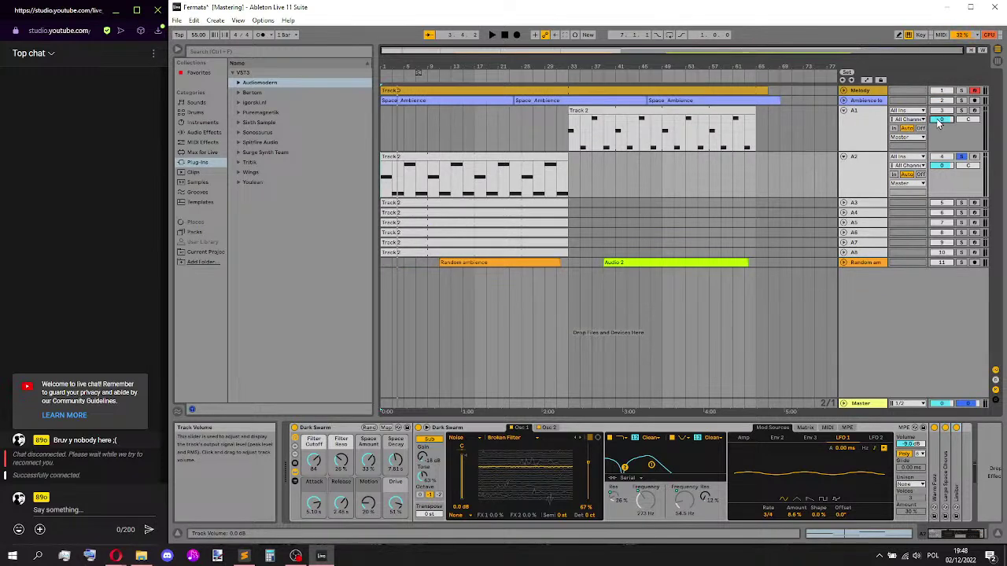
pyautogui.moveTo(938, 123); pyautogui.dragTo(938, 142)
# - Play the soloed track A2, set LFO 1's amount to 13% in its Dark Swarm device, and set the track volume to -16.0 dB
pyautogui.press('space')
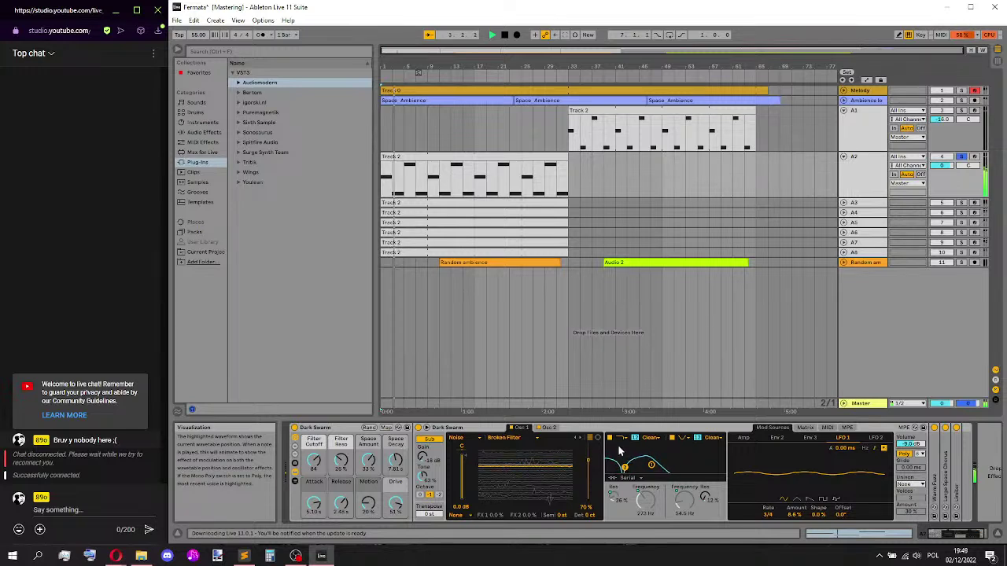
pyautogui.click(875, 438)
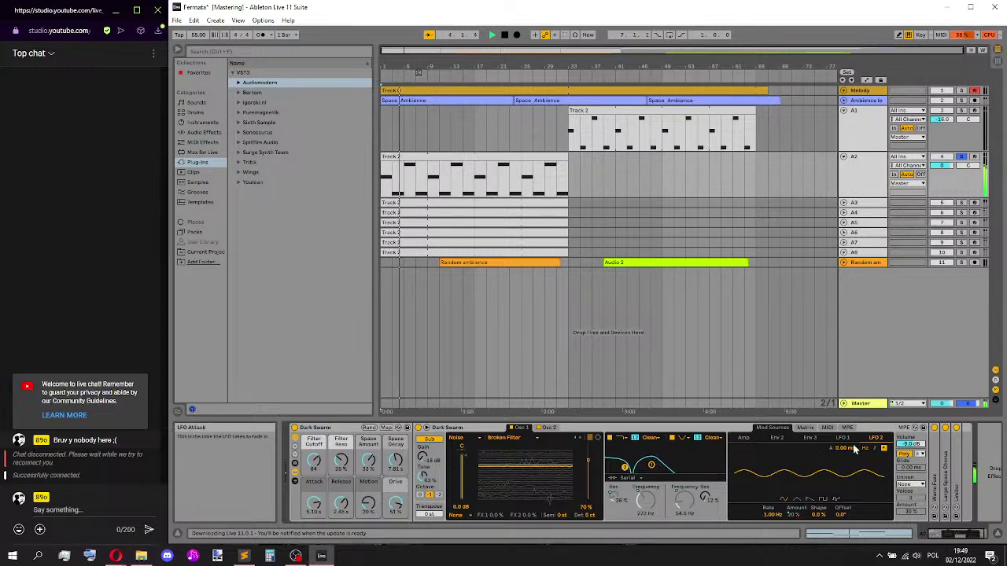
pyautogui.click(843, 438)
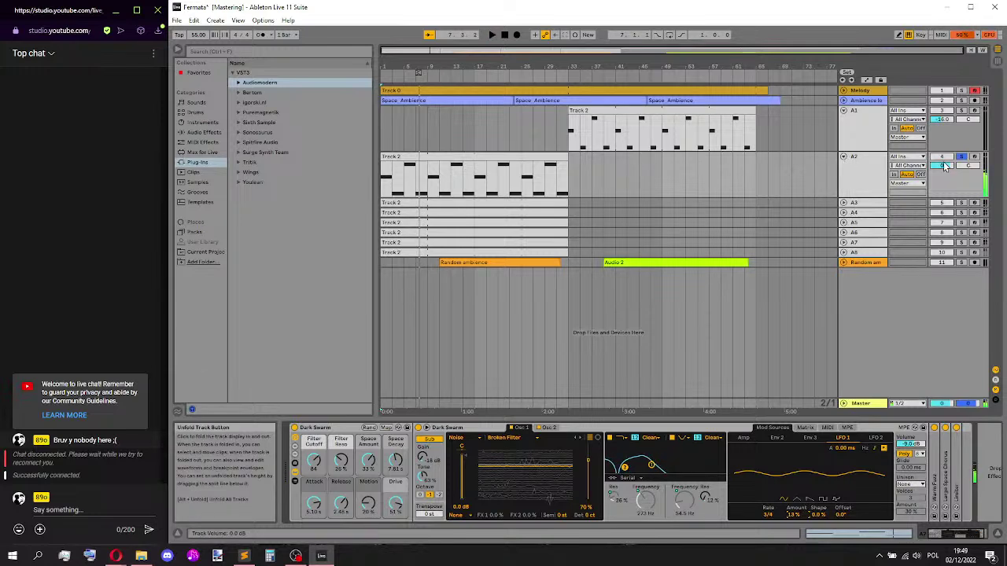
pyautogui.moveTo(944, 172); pyautogui.dragTo(944, 172)
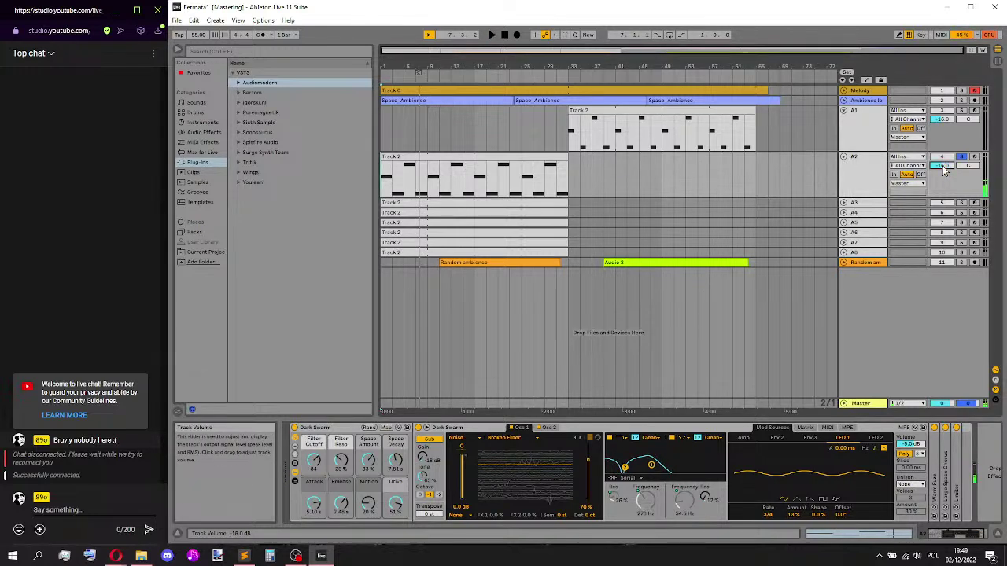
# - Fold tracks A2 and A1, and unfold and select track A3
pyautogui.click(843, 156)
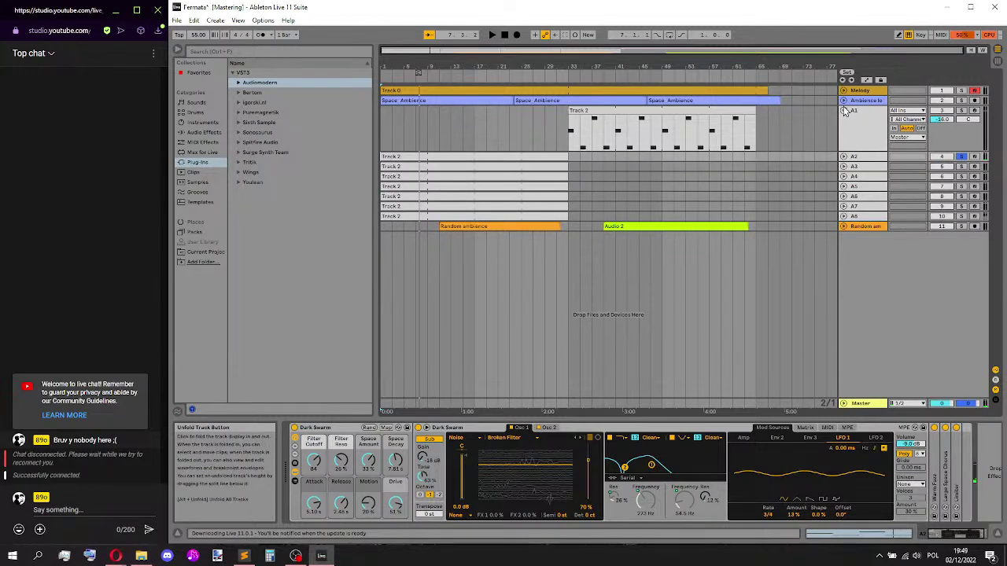
pyautogui.click(847, 115)
pyautogui.click(844, 111)
pyautogui.click(844, 130)
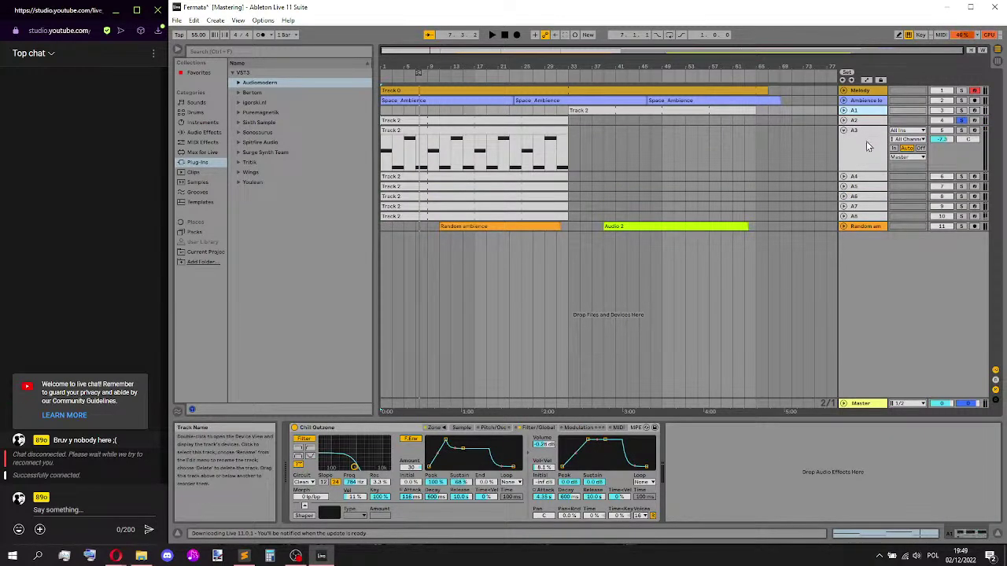
pyautogui.click(867, 143)
# - Solo track A3, lower its volume slightly and play its clip
pyautogui.click(961, 130)
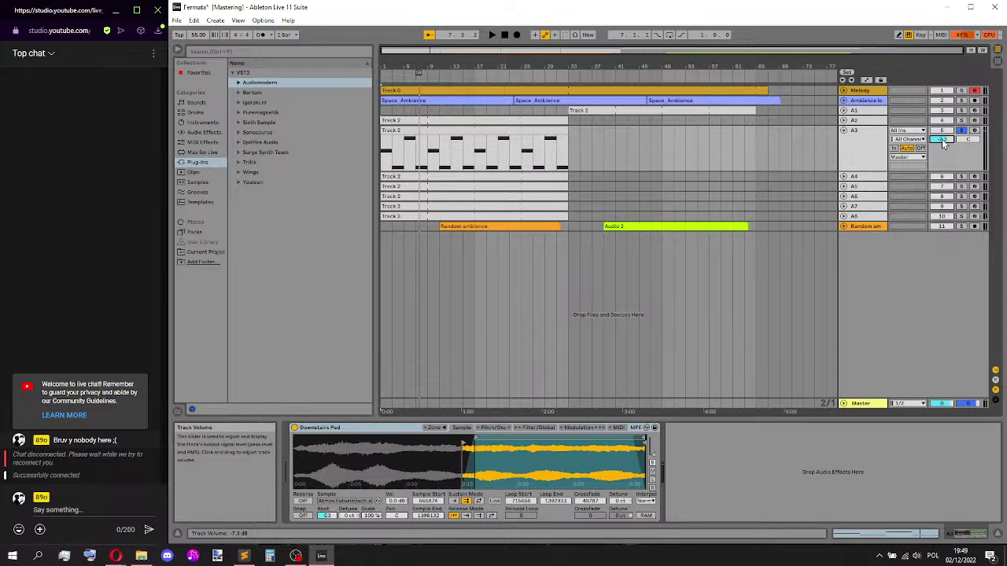
pyautogui.moveTo(944, 144); pyautogui.dragTo(945, 144)
pyautogui.press('space')
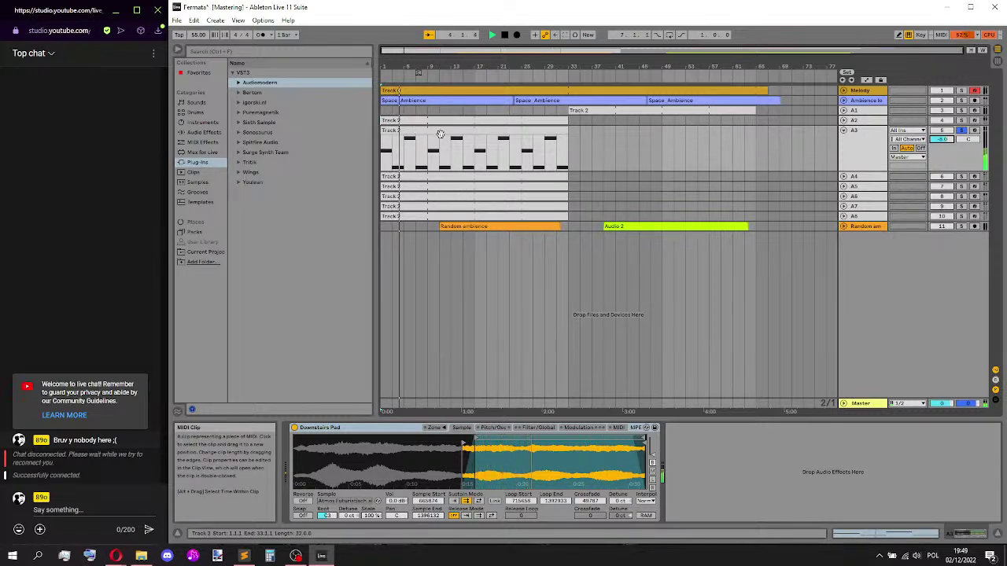
# - Move the clip on track A3 to start at bar 9 and shorten it to end at bar 25
pyautogui.moveTo(437, 132); pyautogui.dragTo(466, 154)
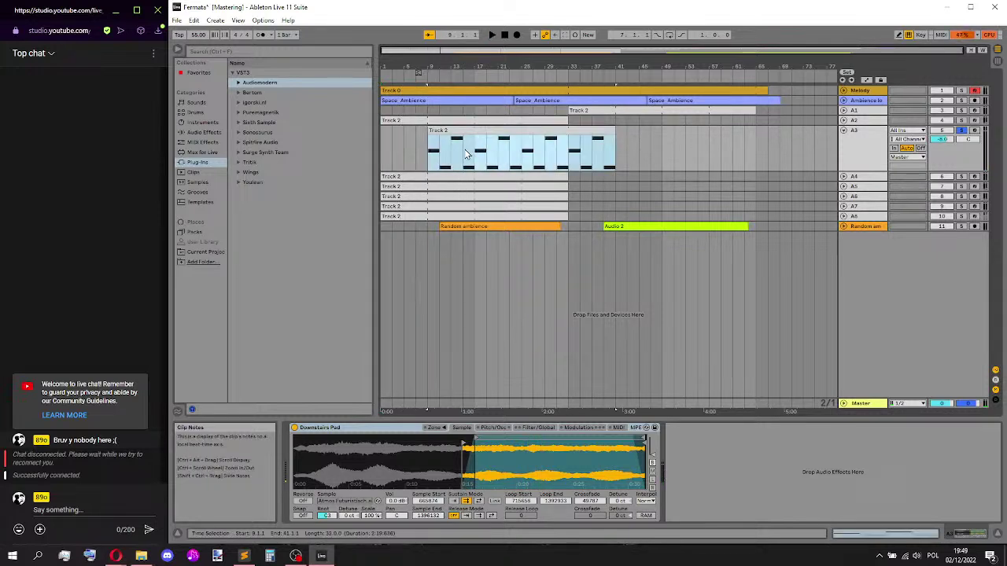
pyautogui.click(466, 154)
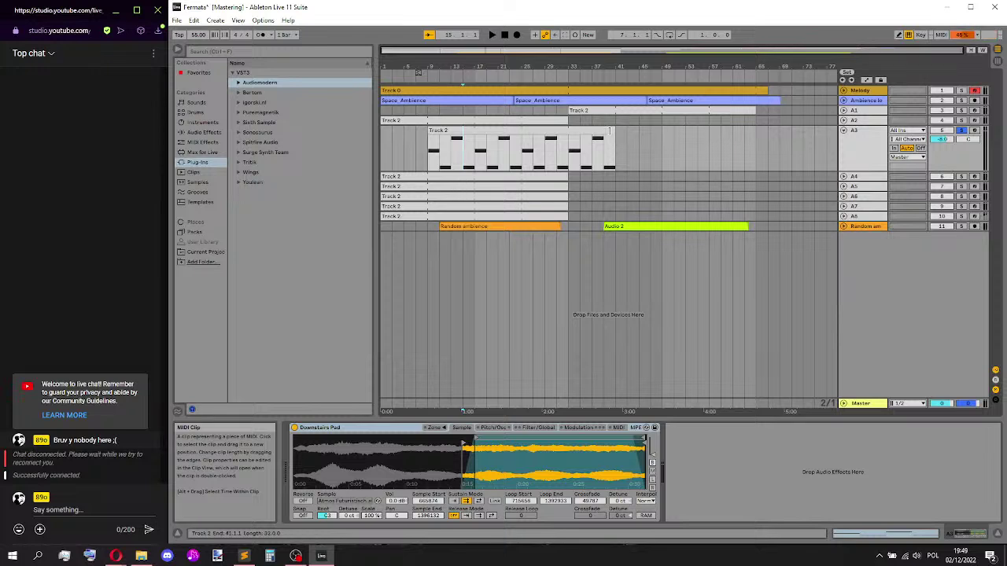
pyautogui.moveTo(610, 132); pyautogui.dragTo(525, 139)
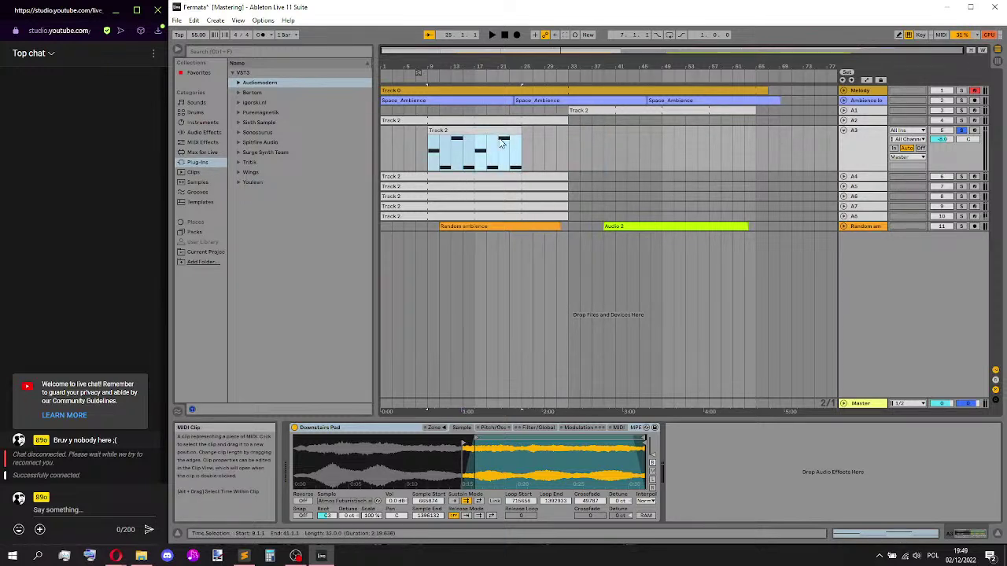
pyautogui.click(516, 154)
# - Set track A3's volume to -24.0 dB, fold it and unfold track A4, and save the project
pyautogui.click(521, 154)
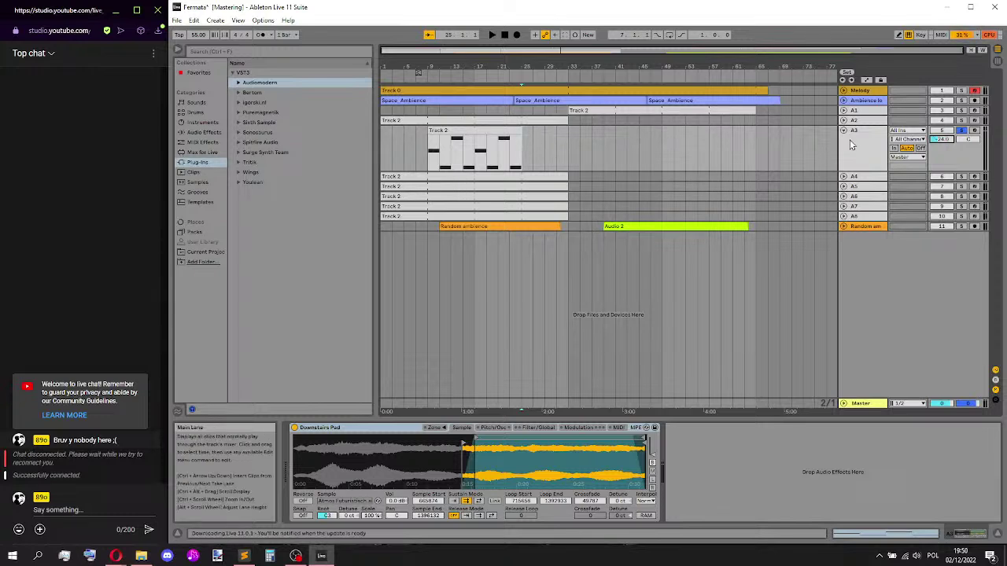
pyautogui.press('Down')
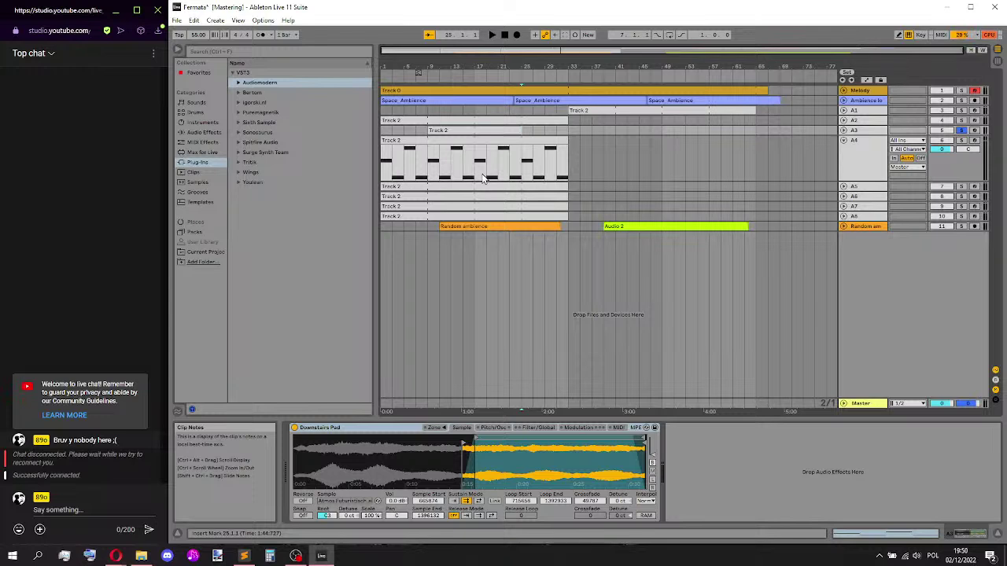
pyautogui.hotkey('ctrl', 's')
# - Select and solo track A4 and play its clip from bar 1
pyautogui.click(385, 169)
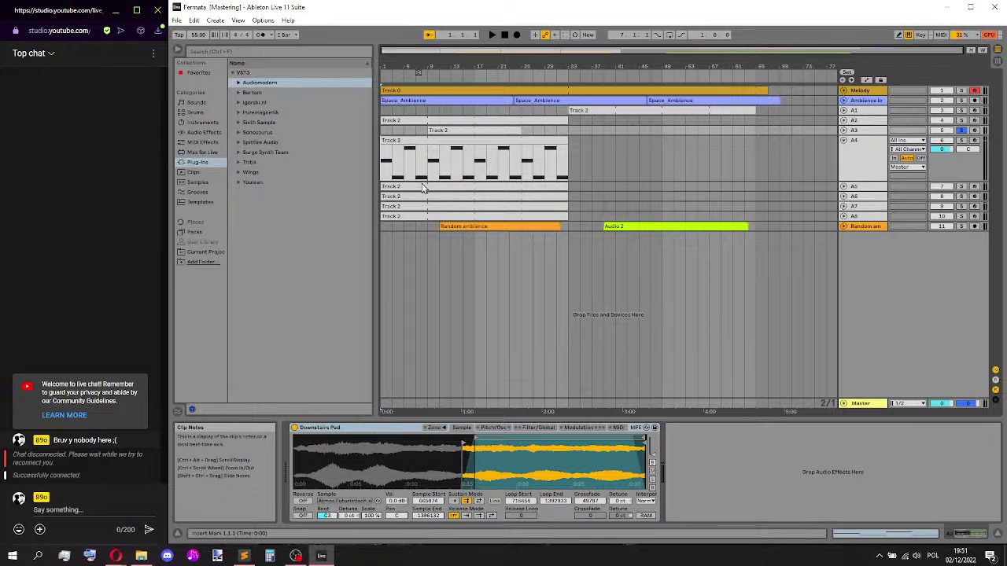
pyautogui.click(522, 185)
pyautogui.press('space')
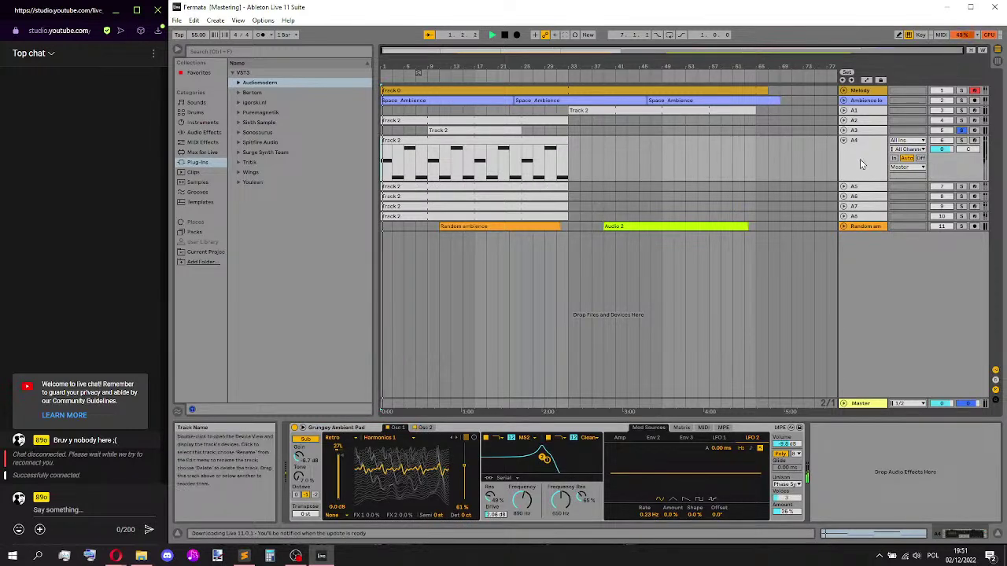
pyautogui.click(429, 159)
pyautogui.press('space')
pyautogui.press('space')
pyautogui.click(962, 140)
pyautogui.click(386, 167)
pyautogui.press('space')
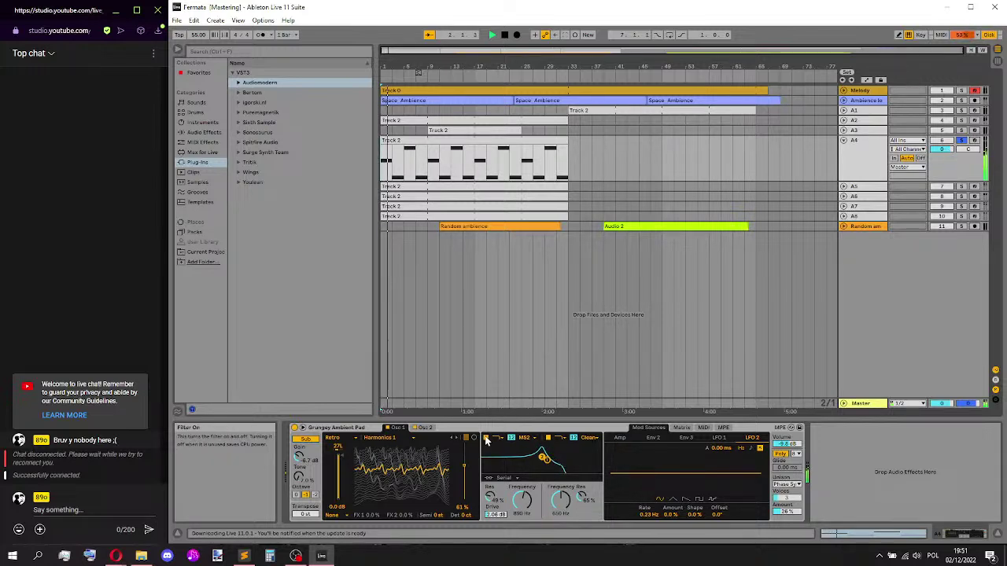
# - Examine the oscillator 2 and oscillator 1 settings of track A4's Grungey Ambient Pad
pyautogui.click(425, 428)
pyautogui.press('space')
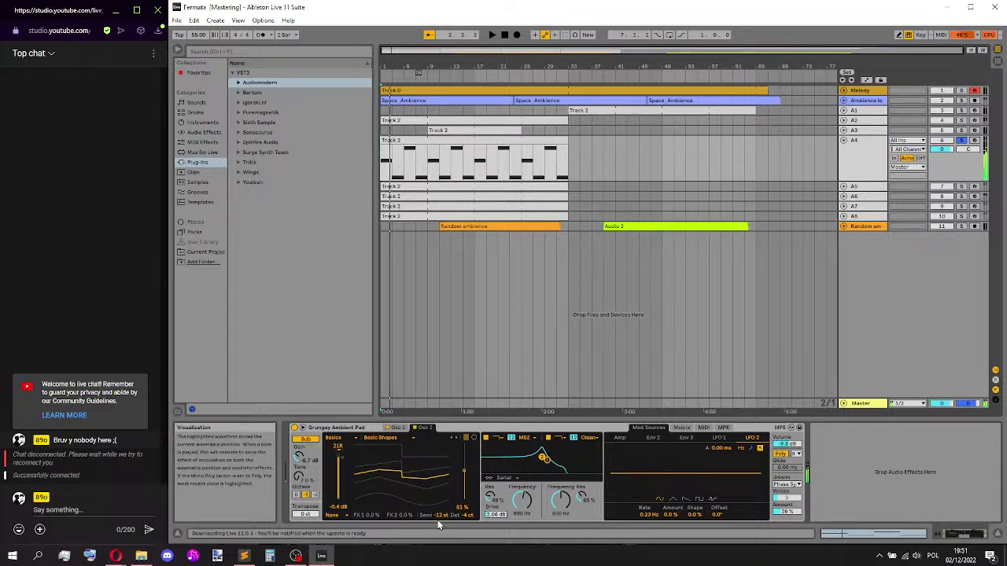
pyautogui.click(398, 429)
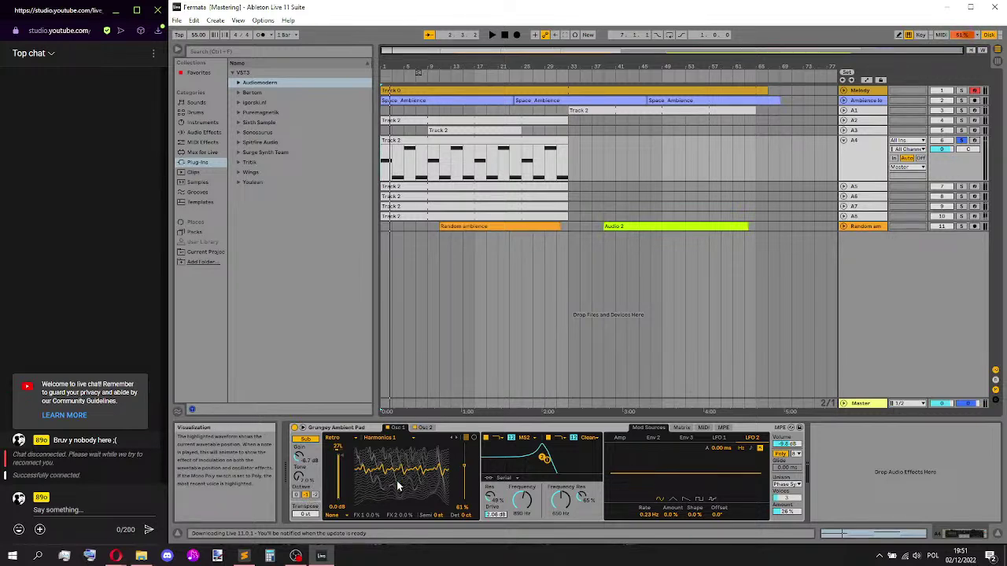
# - While playing track A4, set oscillator 1's wavetable position to 1.9%, lower filter 2's frequency and set its resonance to 23%
pyautogui.press('space')
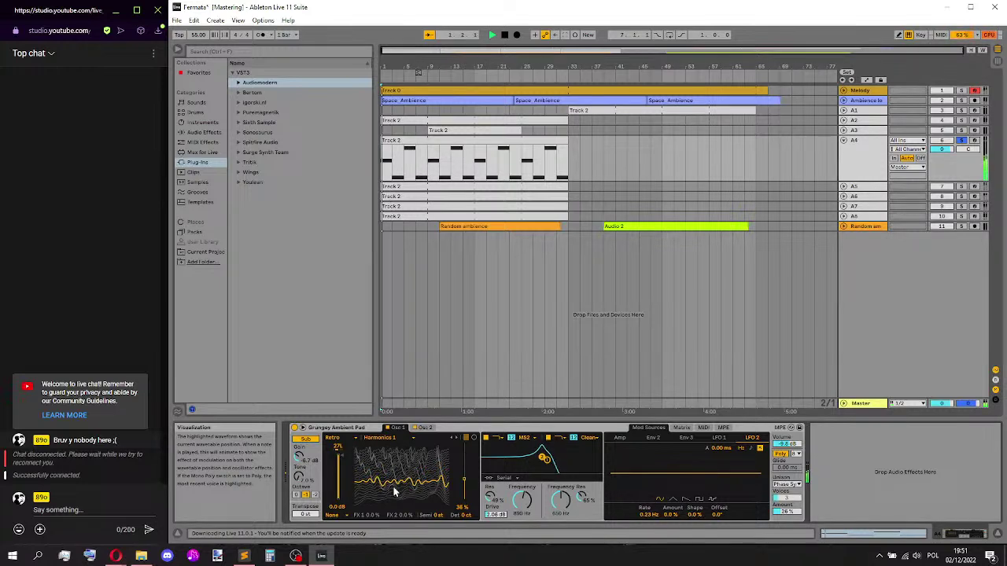
pyautogui.moveTo(398, 487); pyautogui.dragTo(397, 521)
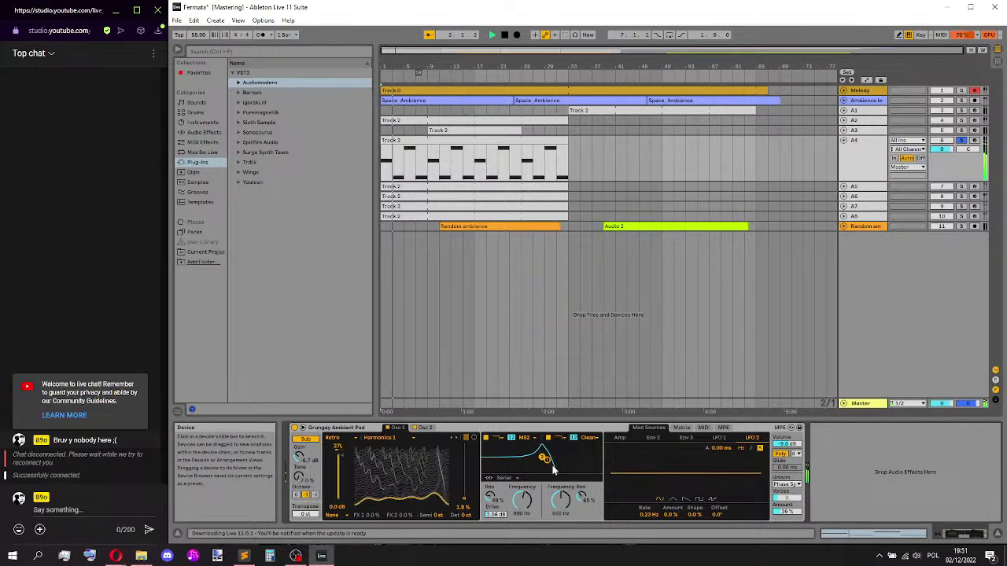
pyautogui.moveTo(547, 460)
pyautogui.mouseDown()
pyautogui.moveTo(540, 482)
pyautogui.moveTo(535, 468)
pyautogui.mouseUp()
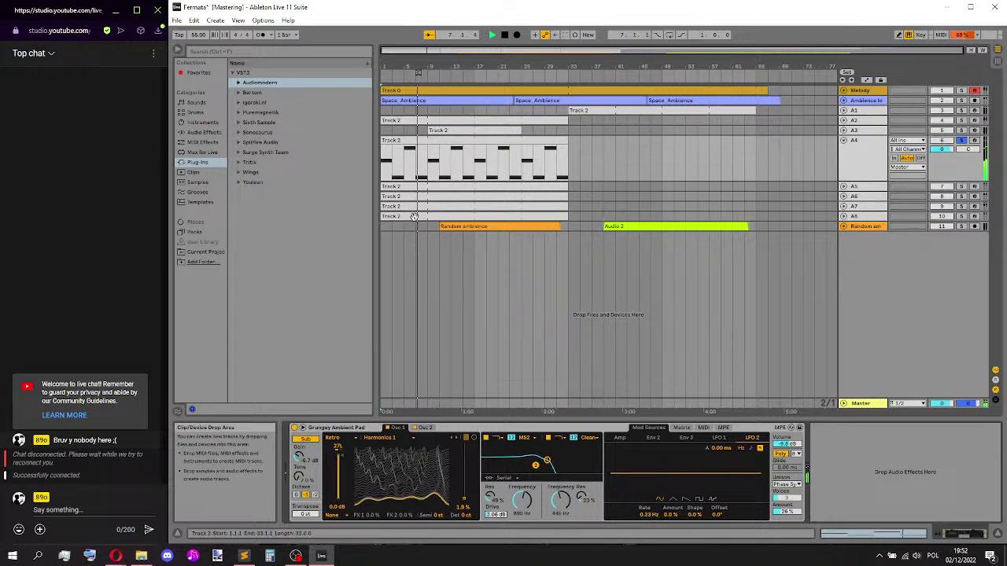
pyautogui.press('space')
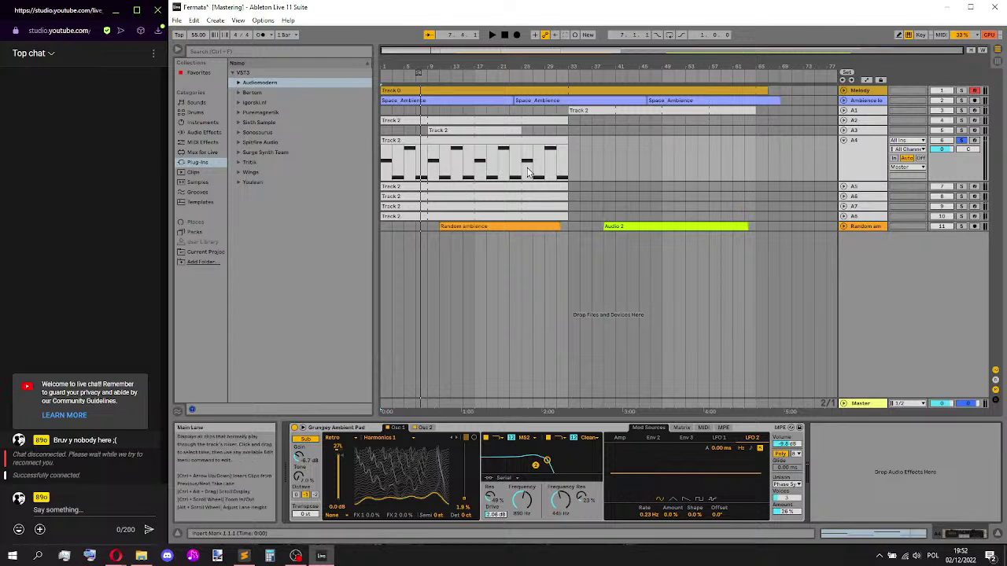
# - Move the clip on track A4 to start at bar 17, and unsolo and fold the track
pyautogui.moveTo(460, 141); pyautogui.dragTo(555, 147)
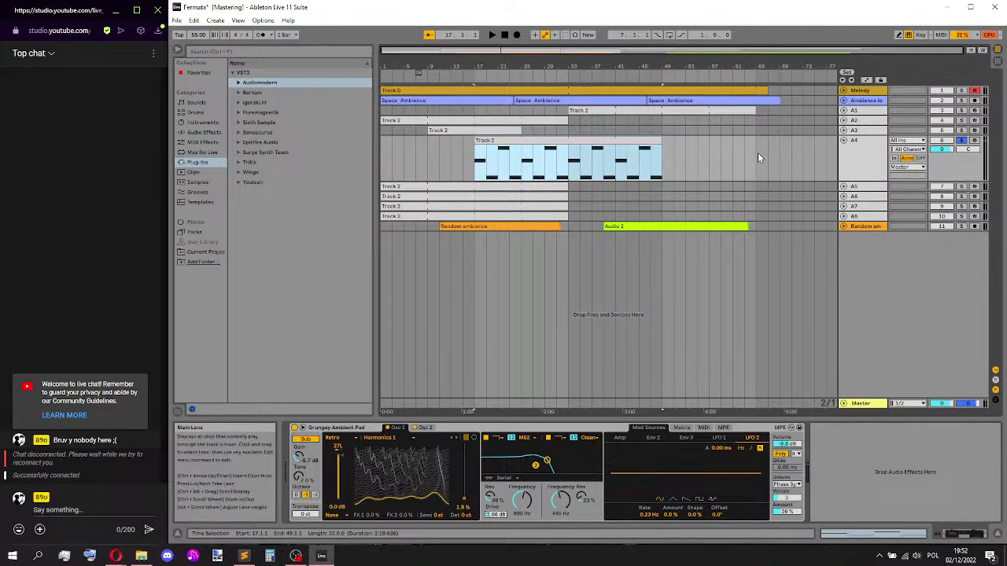
pyautogui.click(961, 141)
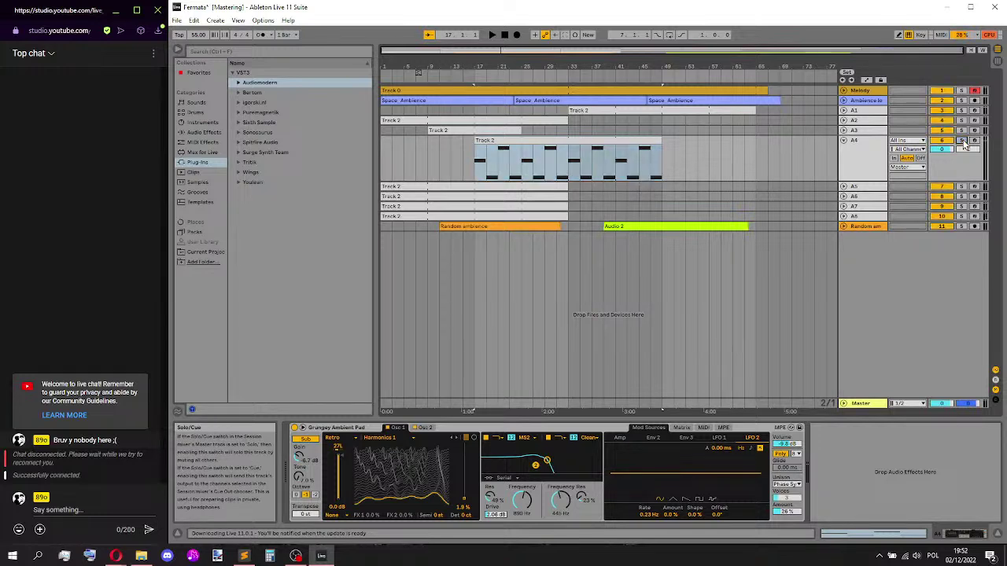
pyautogui.click(844, 140)
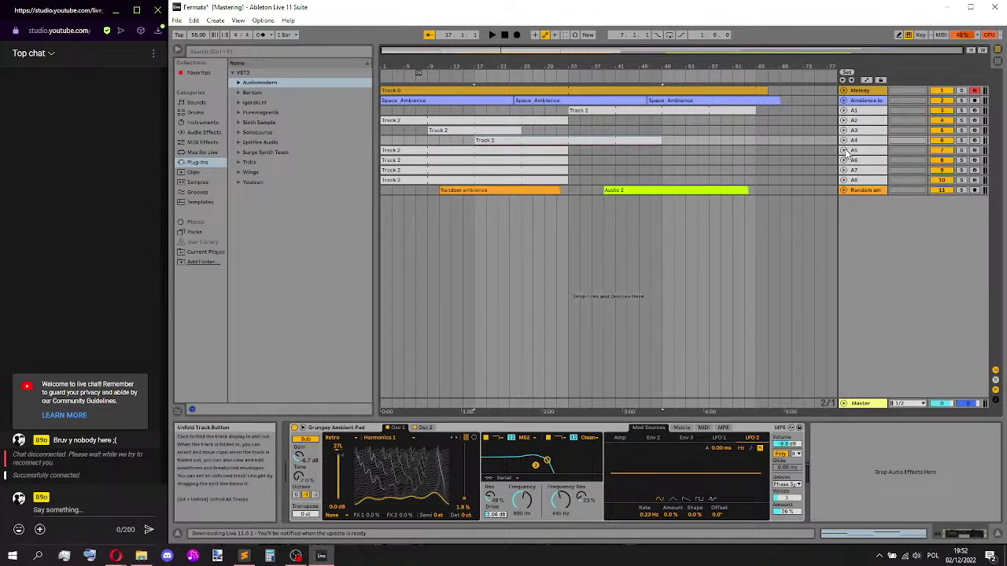
# - Unfold and solo track A5 with the playback start set to bar 1
pyautogui.click(844, 151)
pyautogui.click(388, 171)
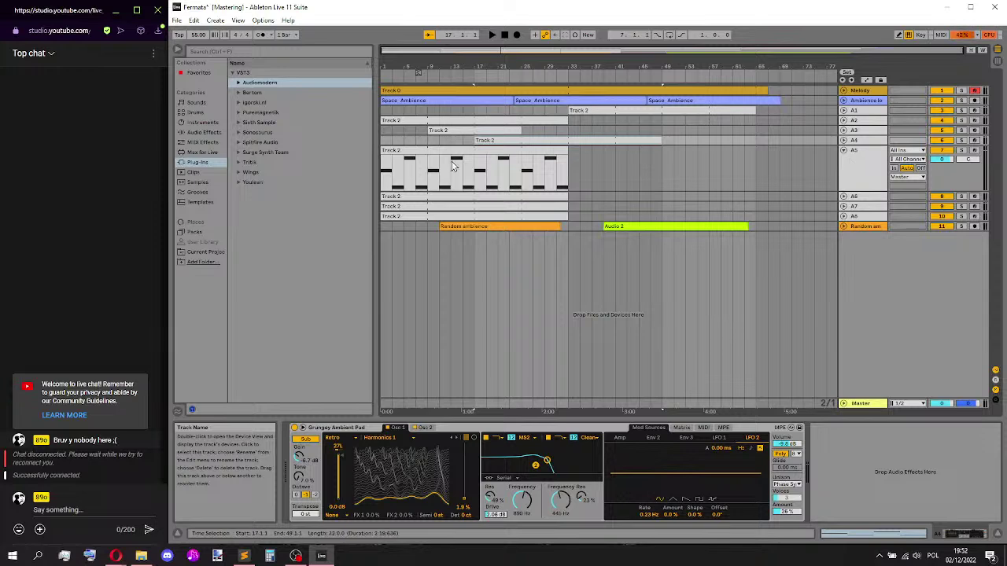
pyautogui.click(386, 174)
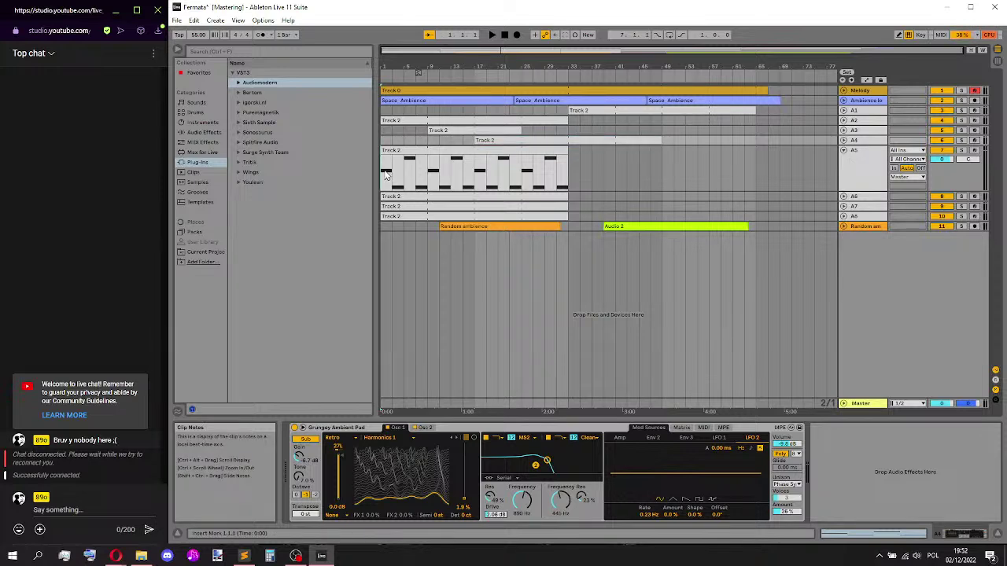
pyautogui.click(962, 150)
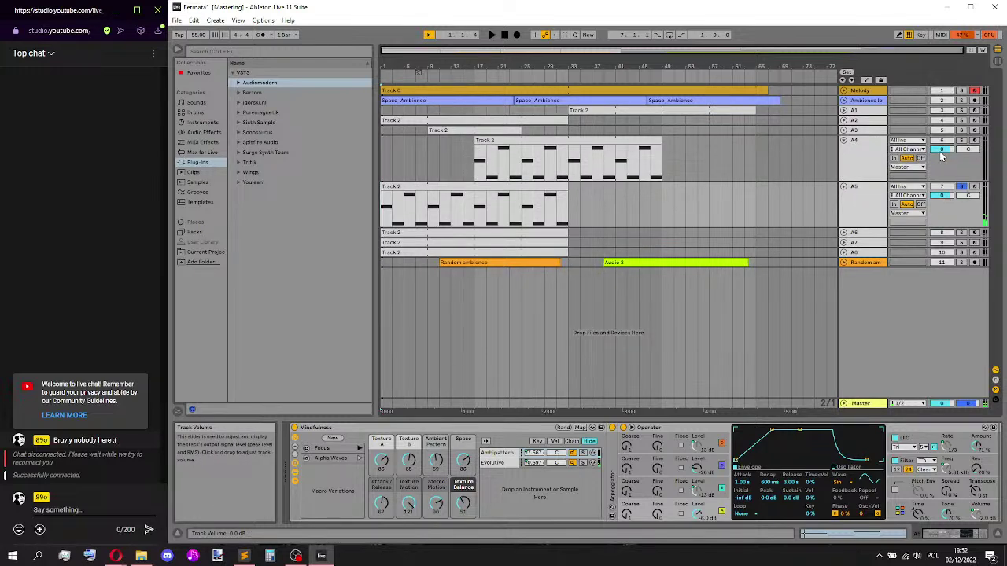
# - Set track A4's volume to -16.0 dB and track A5's volume to -12.0 dB, auditioning A5 from bar 1
pyautogui.moveTo(940, 152); pyautogui.dragTo(936, 200)
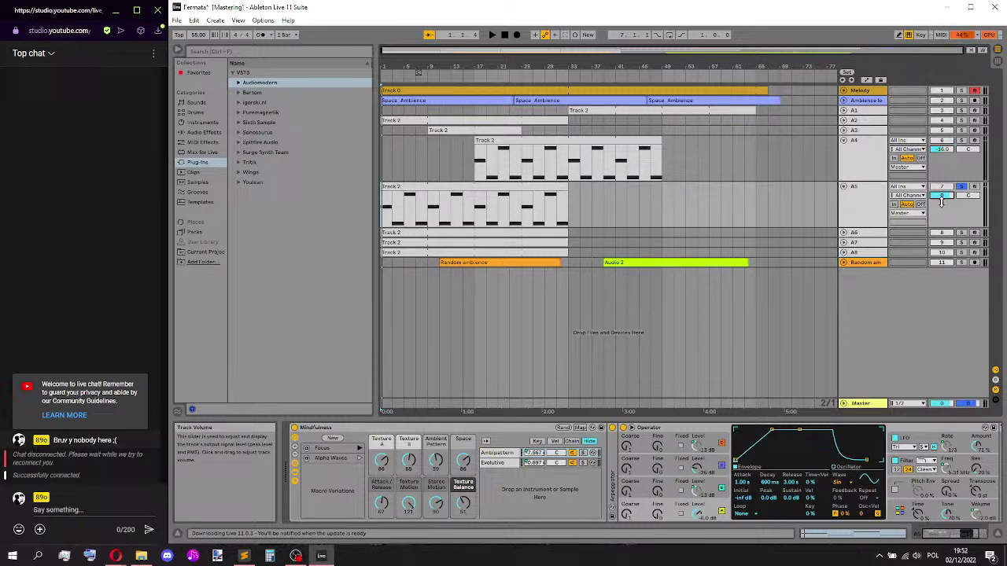
pyautogui.press('space')
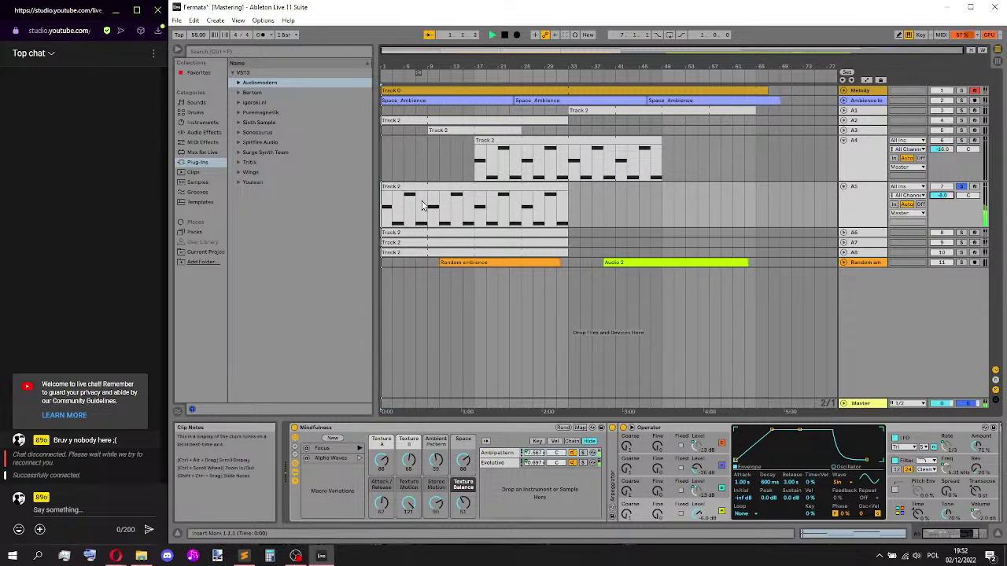
pyautogui.press('space')
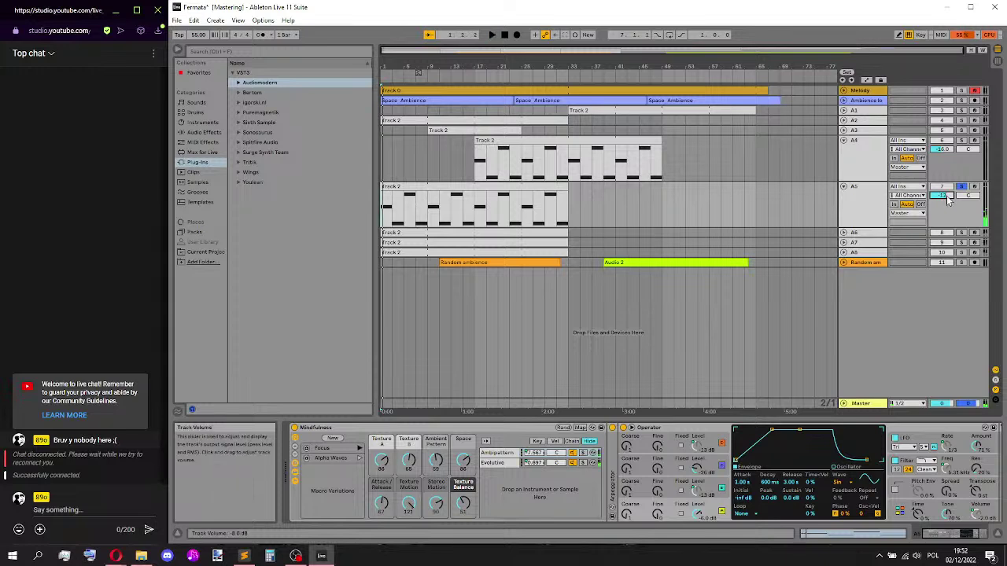
pyautogui.scroll(-4, 948, 201)
pyautogui.press('space')
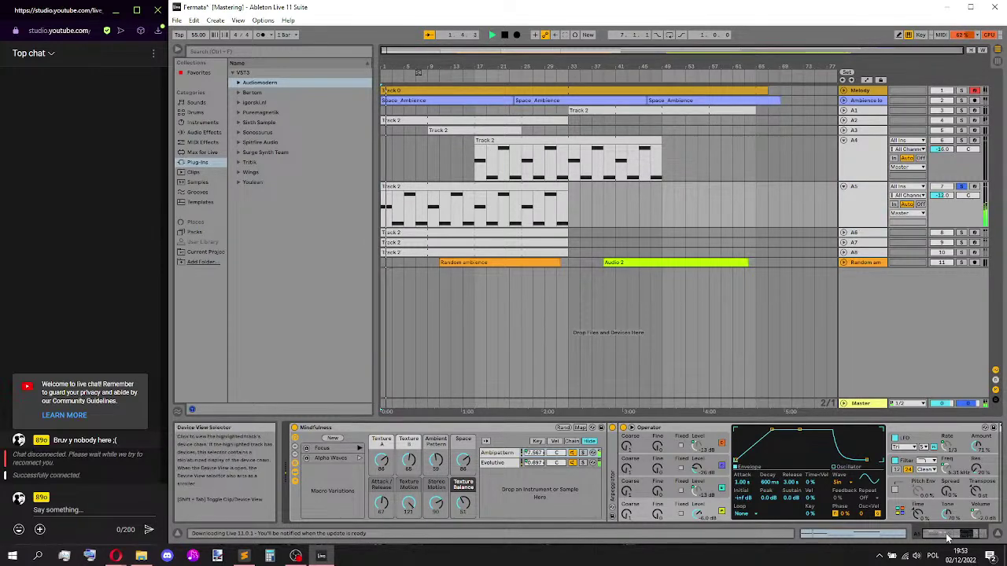
# - Remove the Arpeggiator from the Ambipattern chain of track A5's Mindfulness rack and select Operator
pyautogui.hscroll(3, 947, 538)
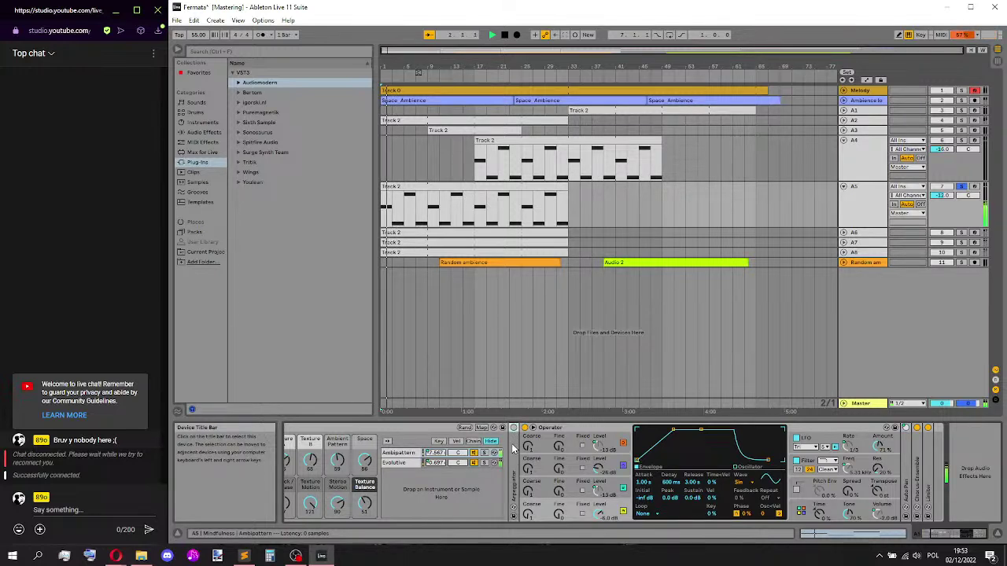
pyautogui.click(575, 429)
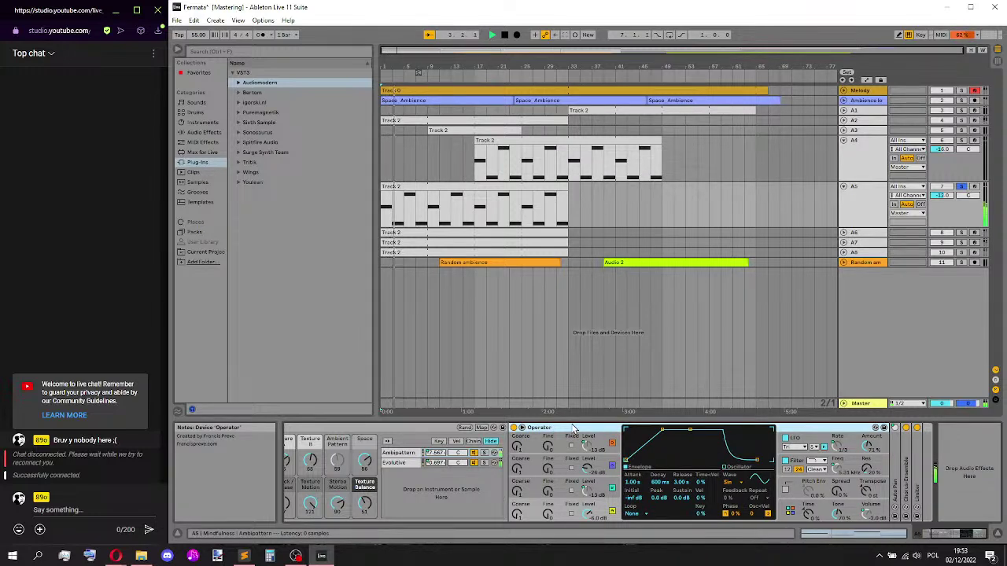
# - Lower track A5's volume to -16.0 dB
pyautogui.click(785, 309)
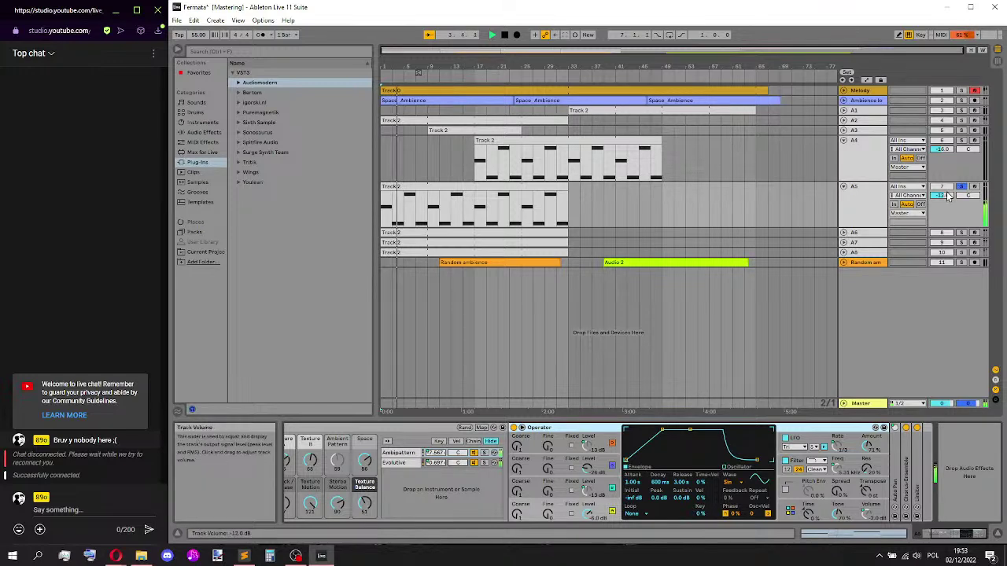
pyautogui.scroll(-4, 946, 201)
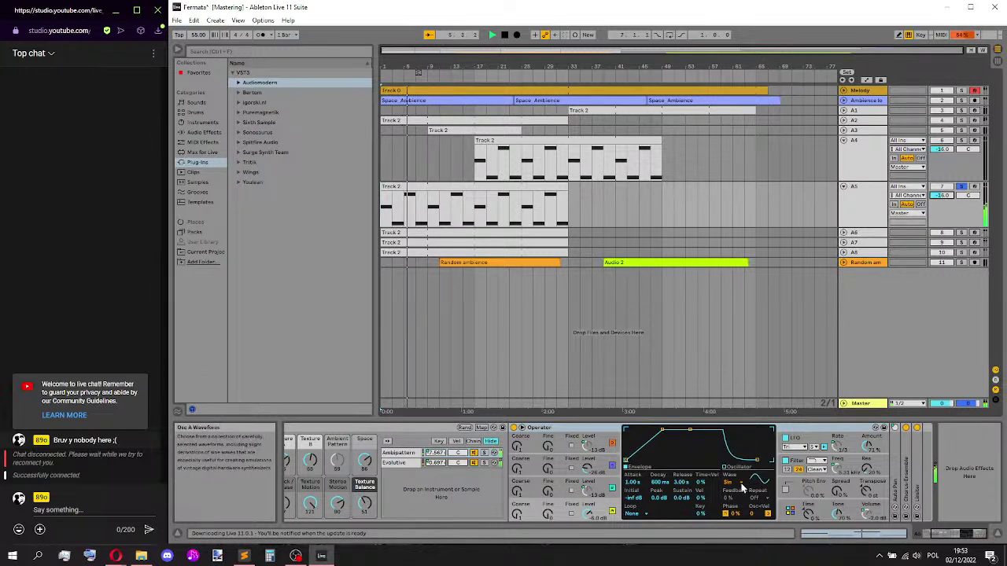
# - Switch the LFO of track A5's Operator off and back on during playback to compare the sound
pyautogui.click(786, 446)
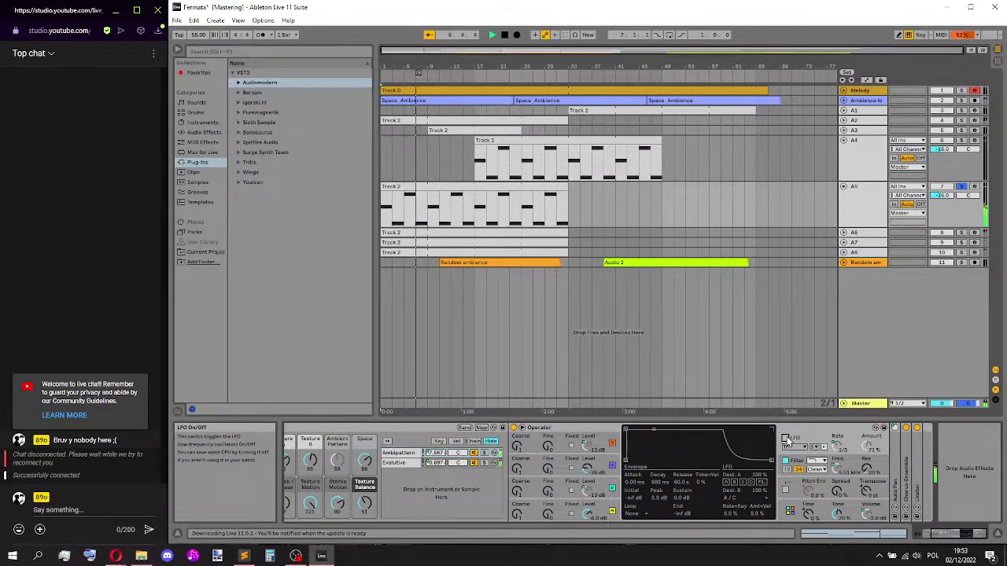
pyautogui.click(786, 441)
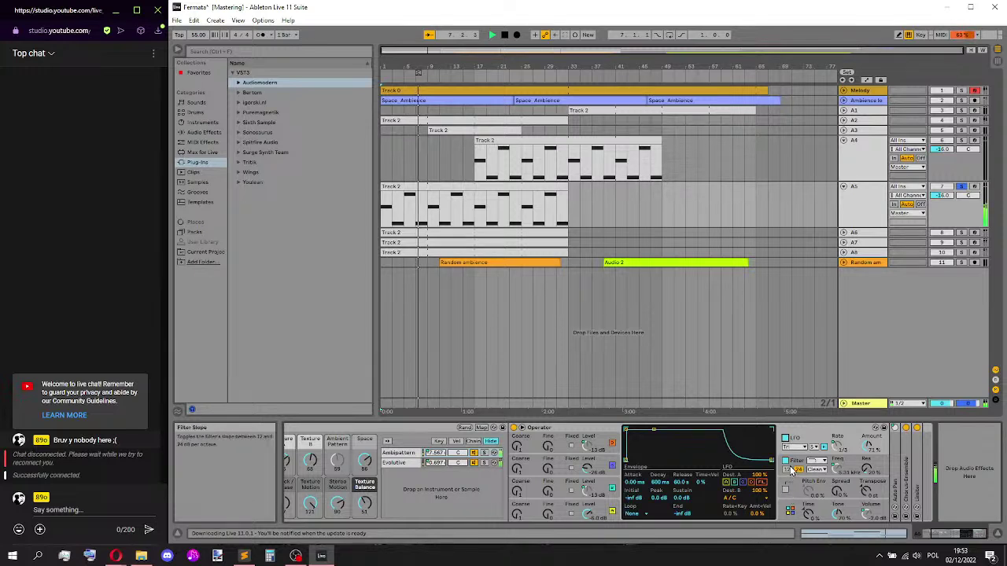
pyautogui.click(804, 466)
pyautogui.click(826, 447)
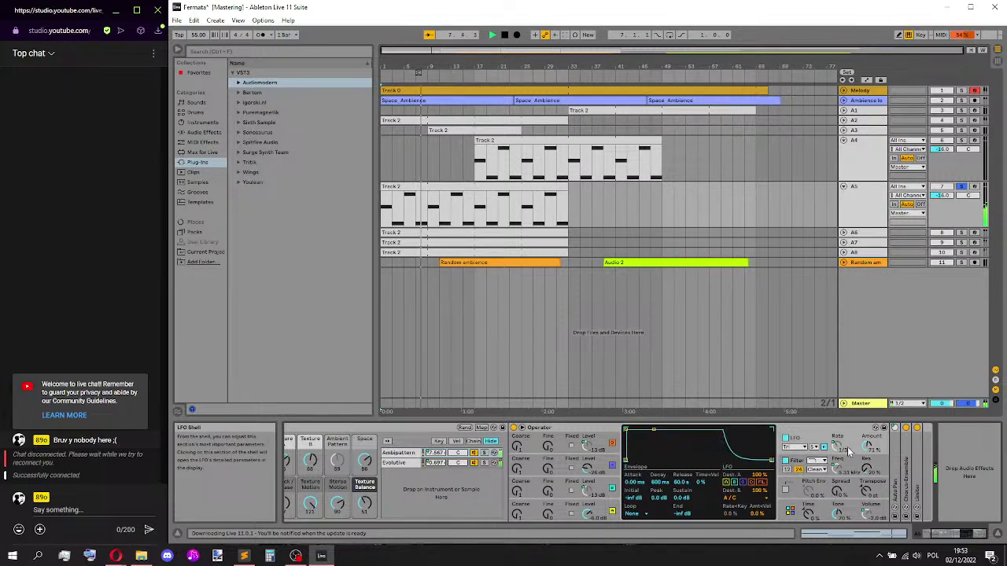
# - Unfold the Chorus-Ensemble in track A5's Ambipattern chain and compare the sound with it bypassed and active
pyautogui.doubleClick(906, 478)
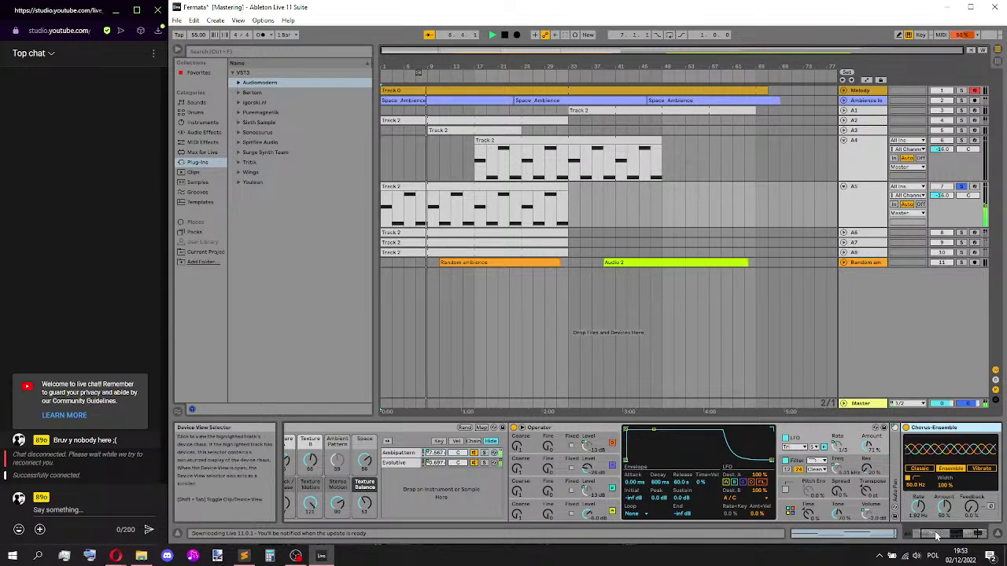
pyautogui.hscroll(3, 865, 472)
pyautogui.click(799, 428)
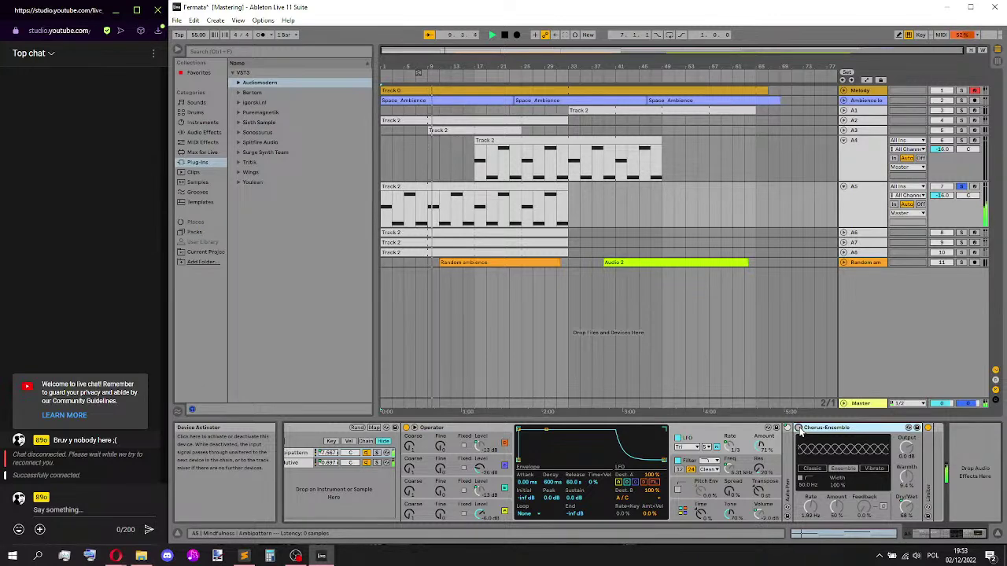
pyautogui.click(799, 428)
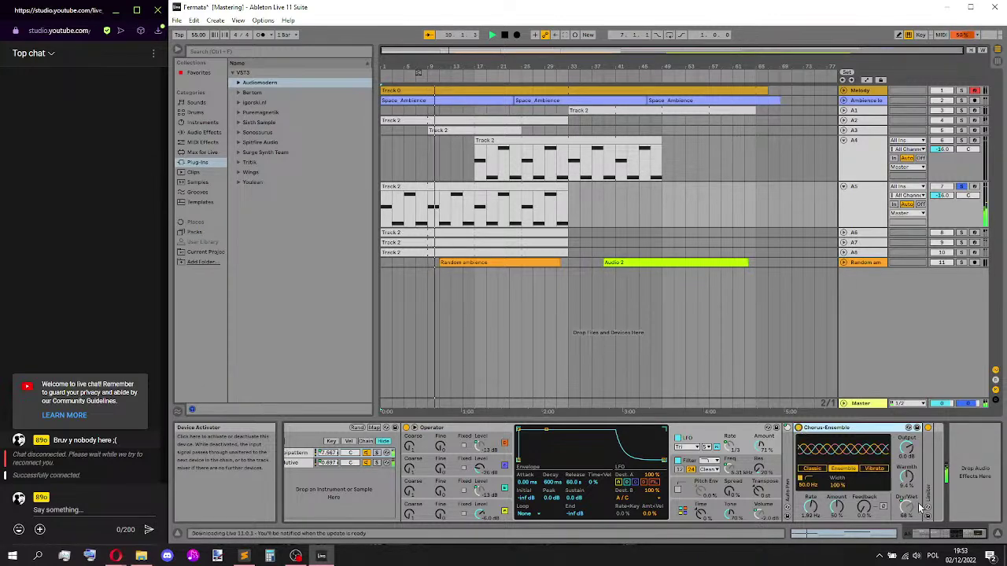
# - Adjust the Texture A macro of the Mindfulness rack, stop playback, and fold tracks A5 and A4
pyautogui.hscroll(-5, 939, 538)
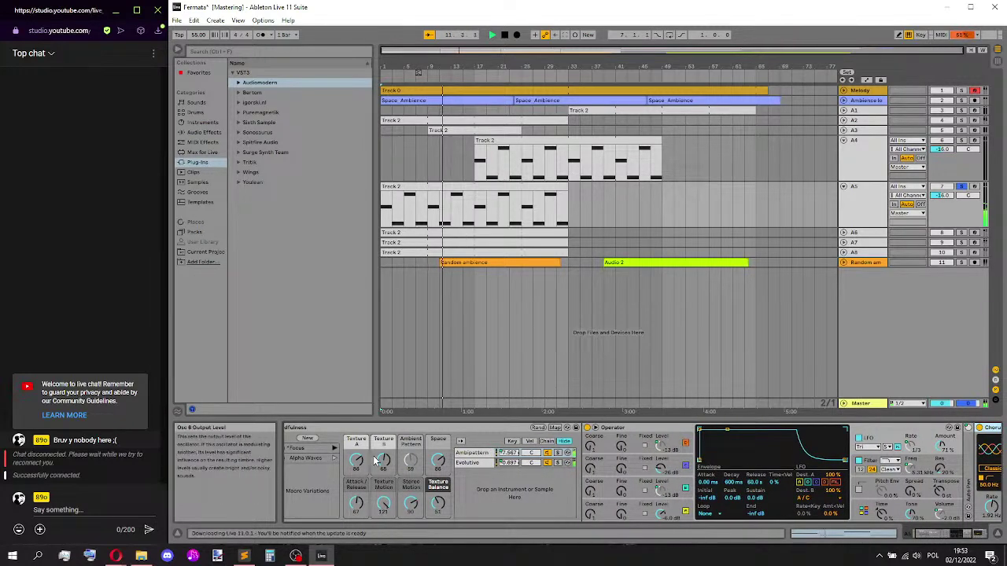
pyautogui.moveTo(357, 460); pyautogui.dragTo(356, 454)
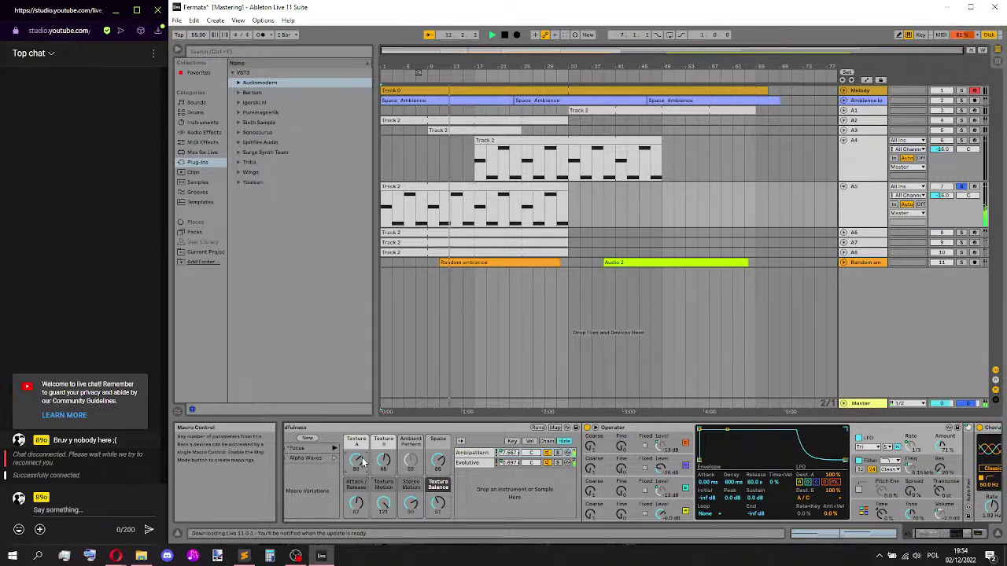
pyautogui.click(844, 186)
pyautogui.click(843, 140)
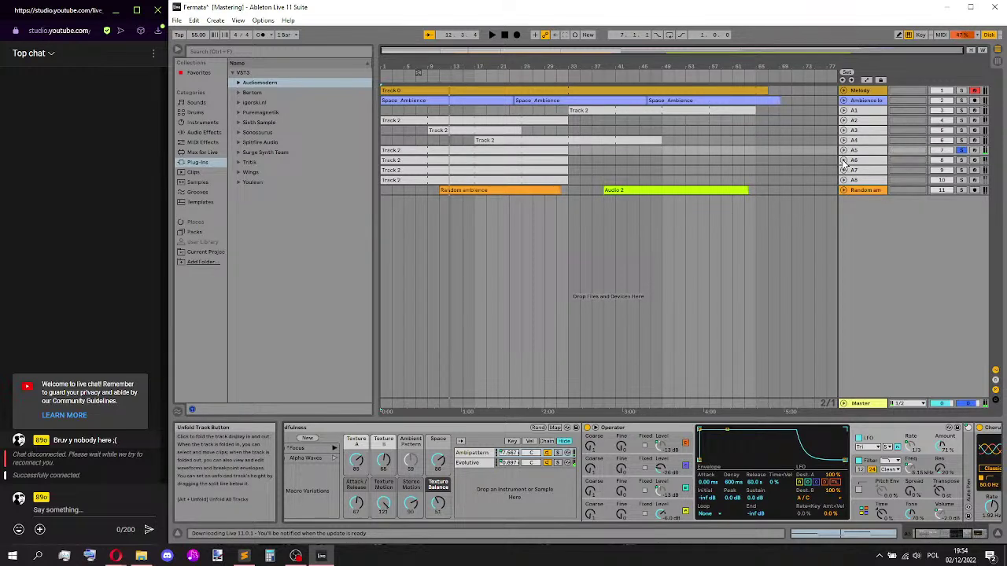
# - Unfold and solo track A6, and audition its Spacefolder clip from bar 1
pyautogui.click(844, 161)
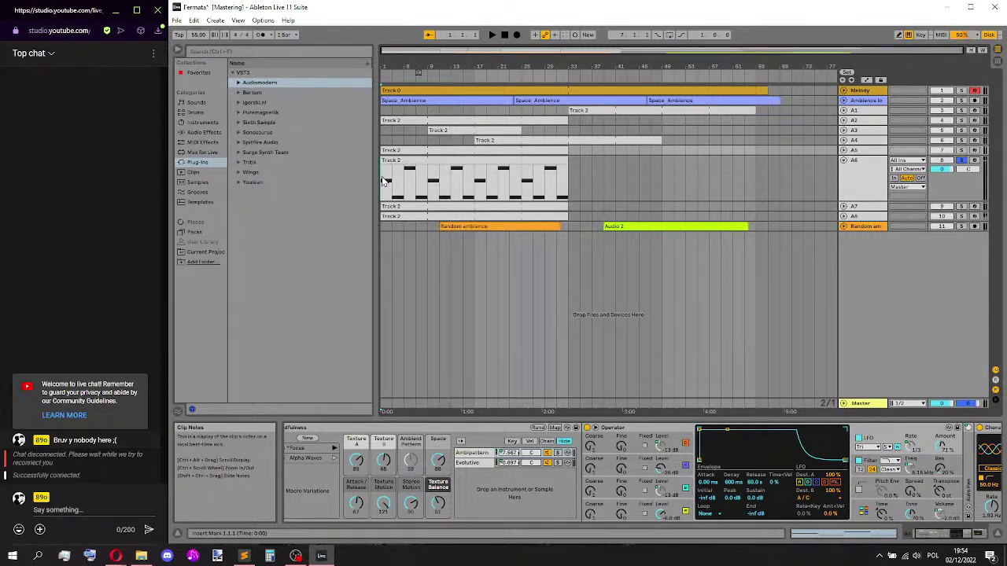
pyautogui.click(409, 197)
pyautogui.press('space')
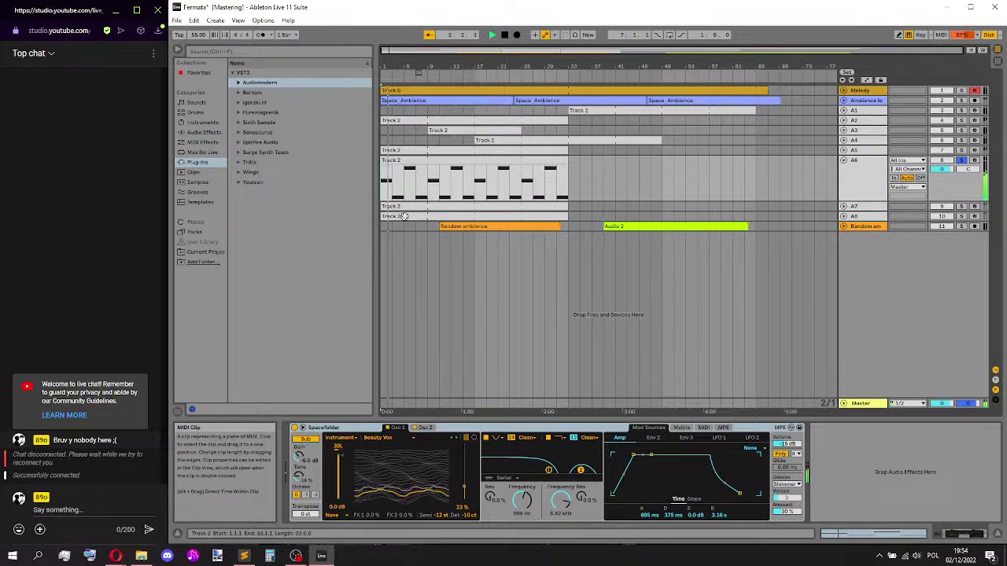
pyautogui.click(398, 227)
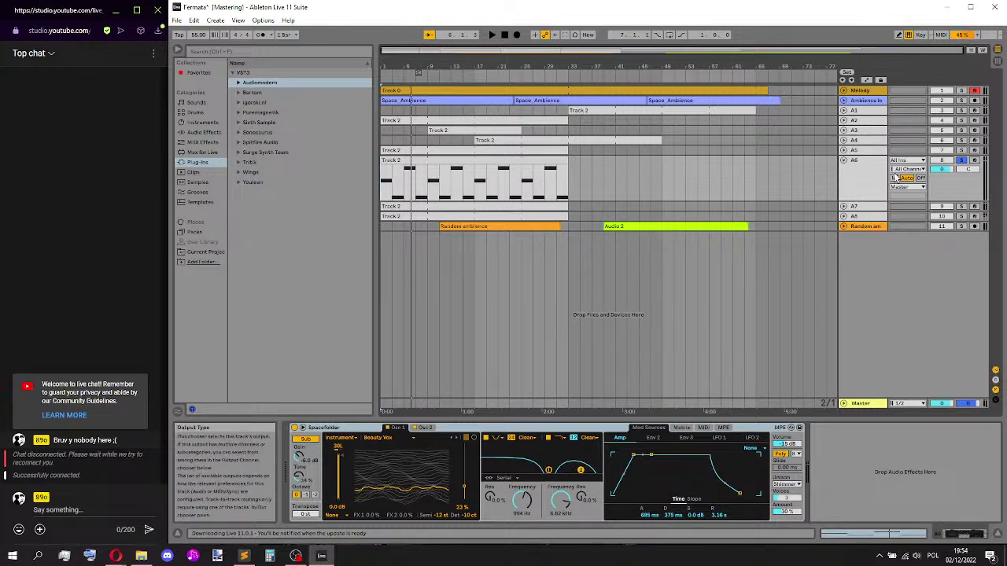
# - Look through the devices on tracks A5, A6 and A7
pyautogui.click(875, 151)
pyautogui.moveTo(930, 536); pyautogui.dragTo(939, 540)
pyautogui.click(861, 197)
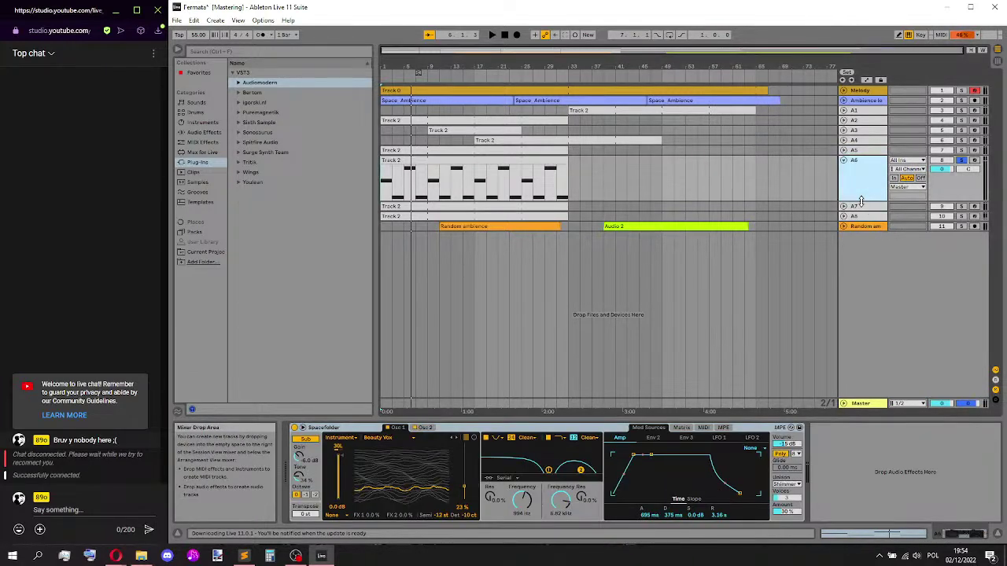
pyautogui.click(862, 215)
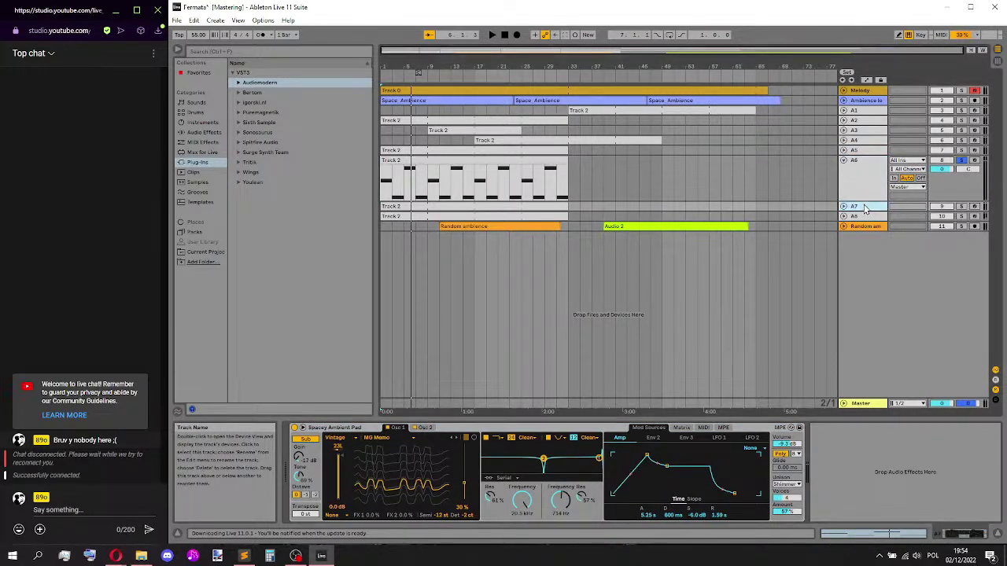
# - Remove the Ethereal effect and the Reverb from the Sunrise chain of track A8's Sunrise Waves rack
pyautogui.click(862, 214)
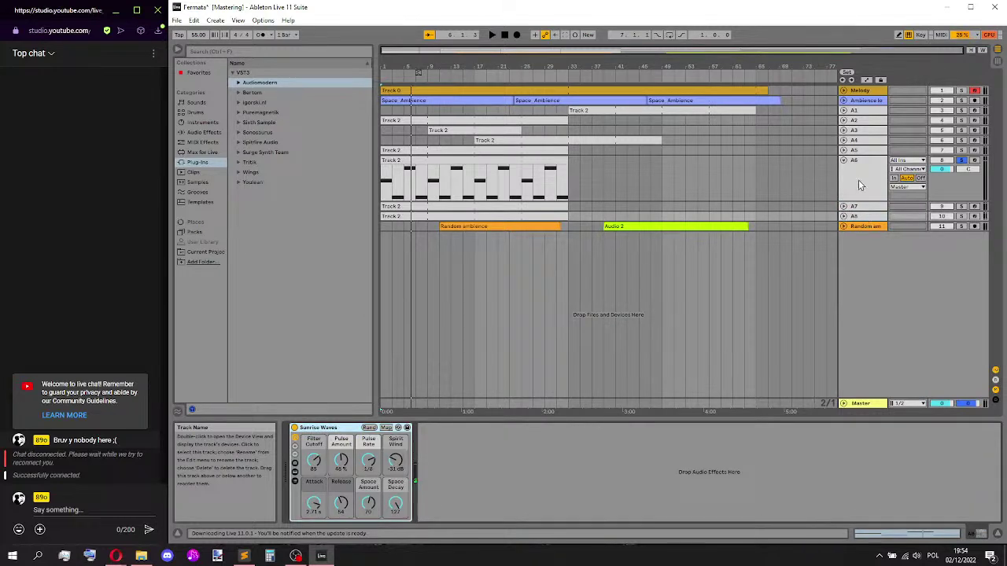
pyautogui.click(386, 428)
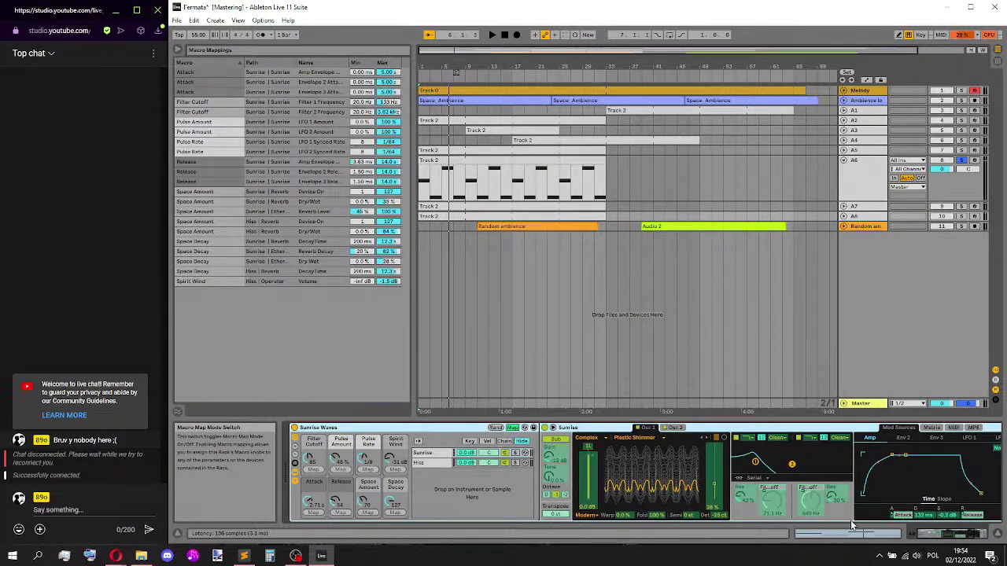
pyautogui.click(512, 428)
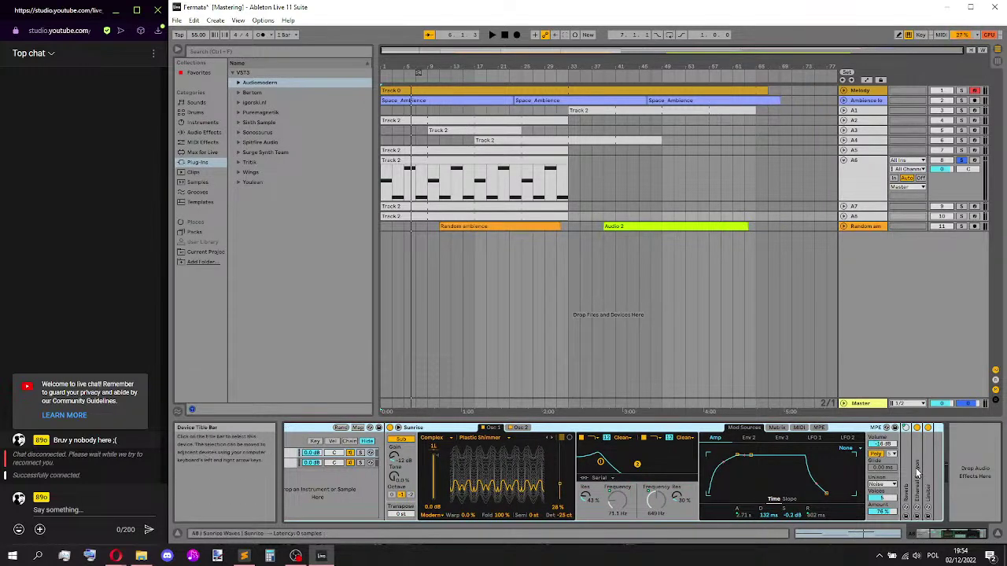
pyautogui.press('Delete')
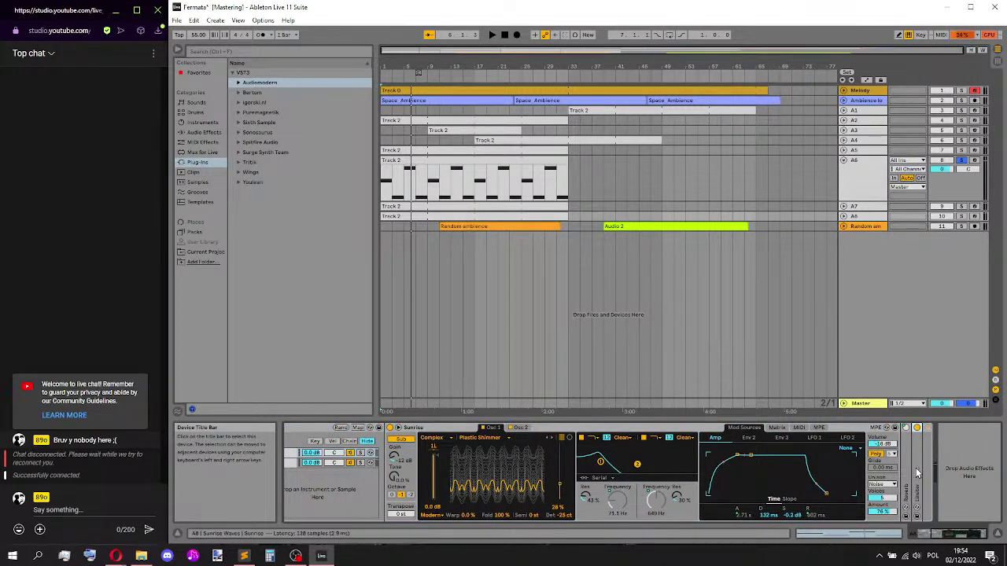
pyautogui.click(907, 475)
pyautogui.press('Delete')
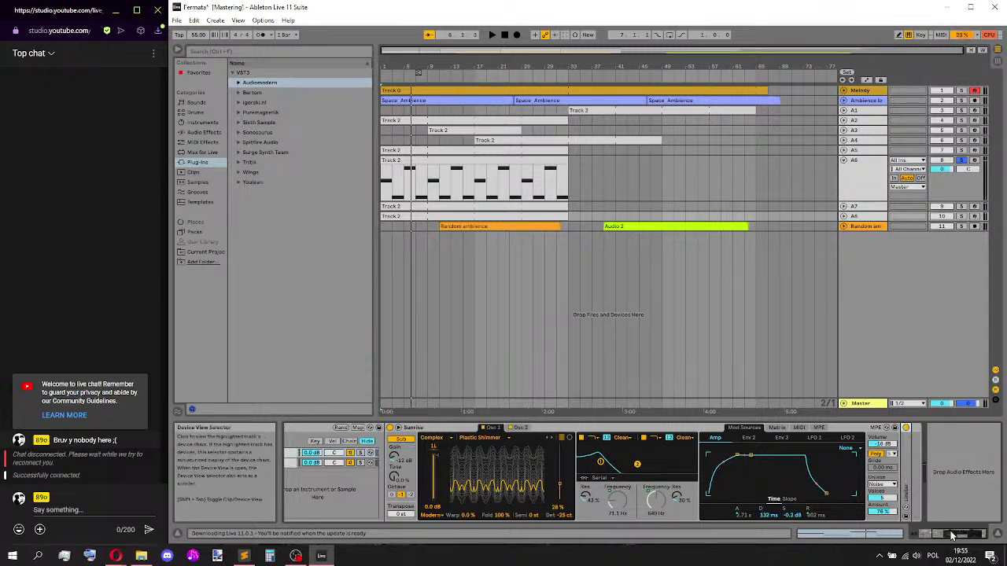
pyautogui.click(915, 537)
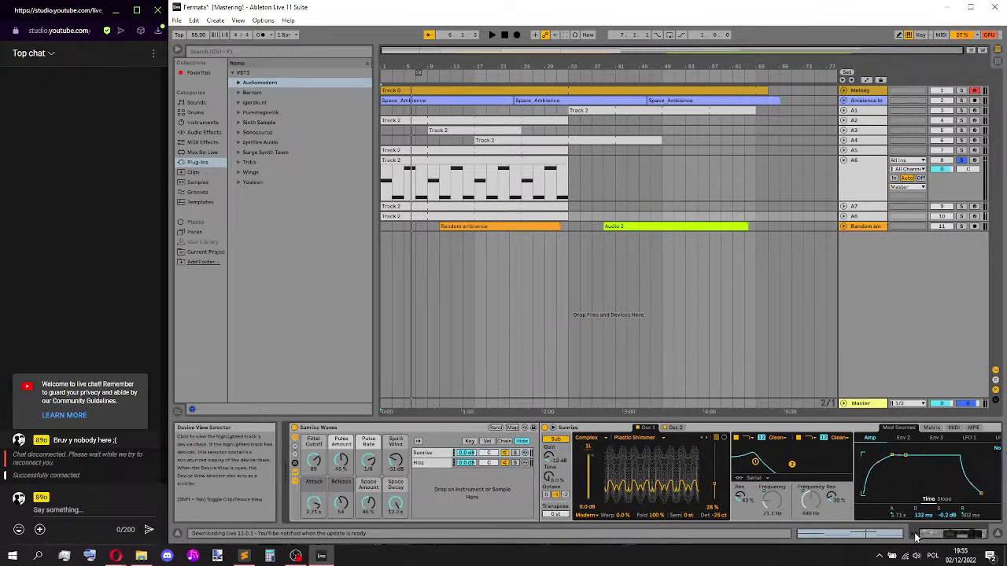
# - Play track A6 from bar 1 and set its volume to -4.0 dB
pyautogui.click(386, 189)
pyautogui.press('space')
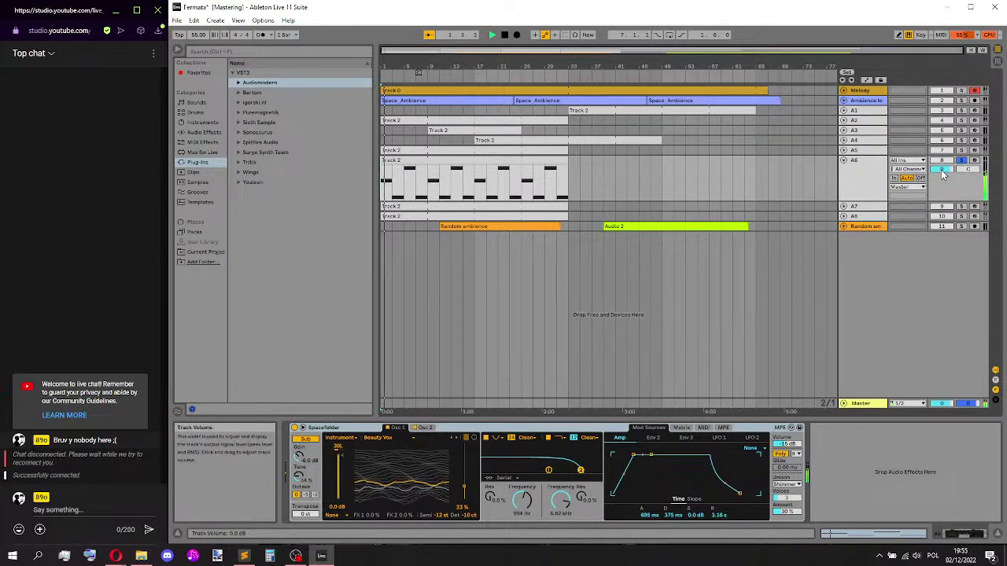
pyautogui.scroll(-4, 944, 174)
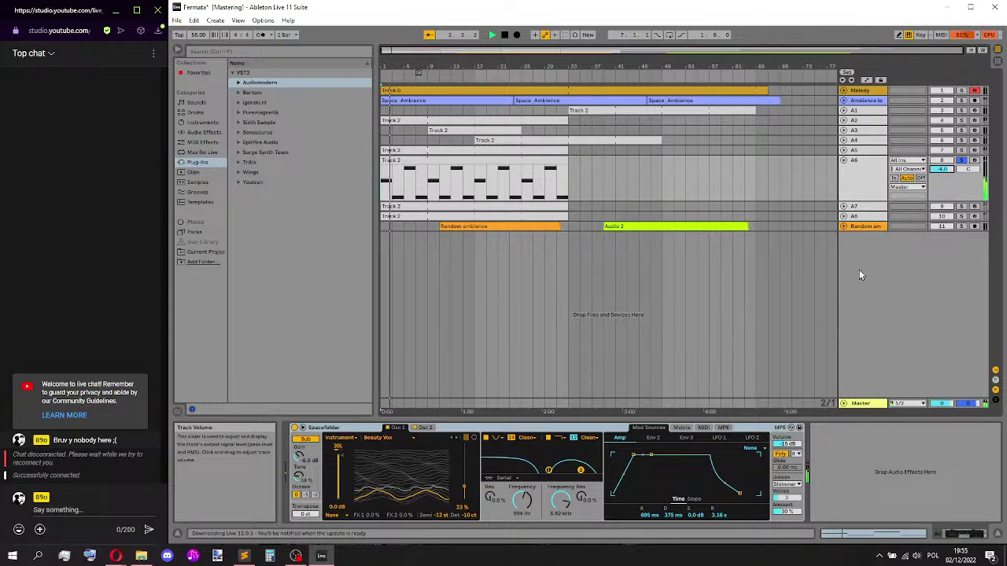
# - Try a sine shape on Spacefolder's LFO 1, return it to triangle, and view LFO 2
pyautogui.click(717, 438)
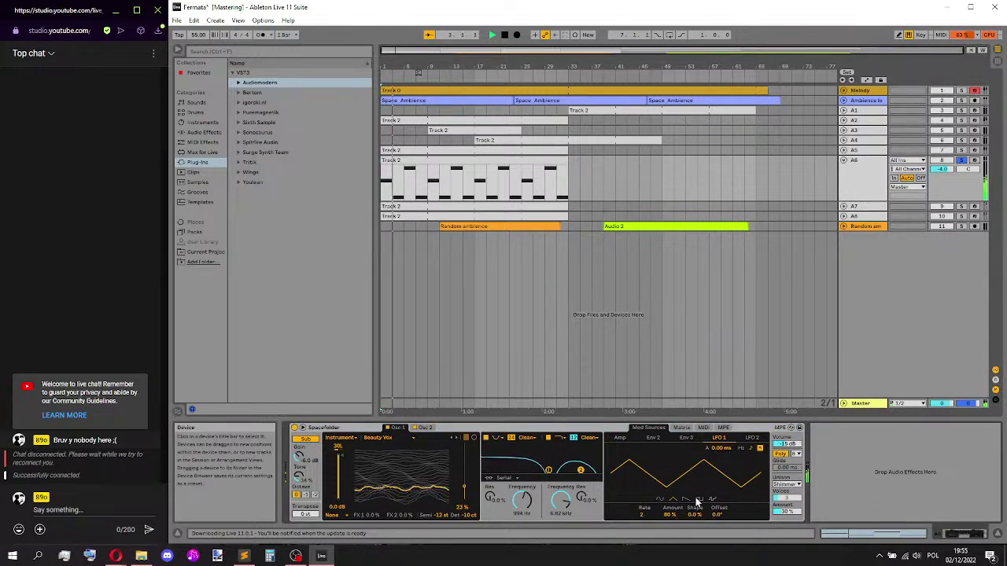
pyautogui.click(663, 500)
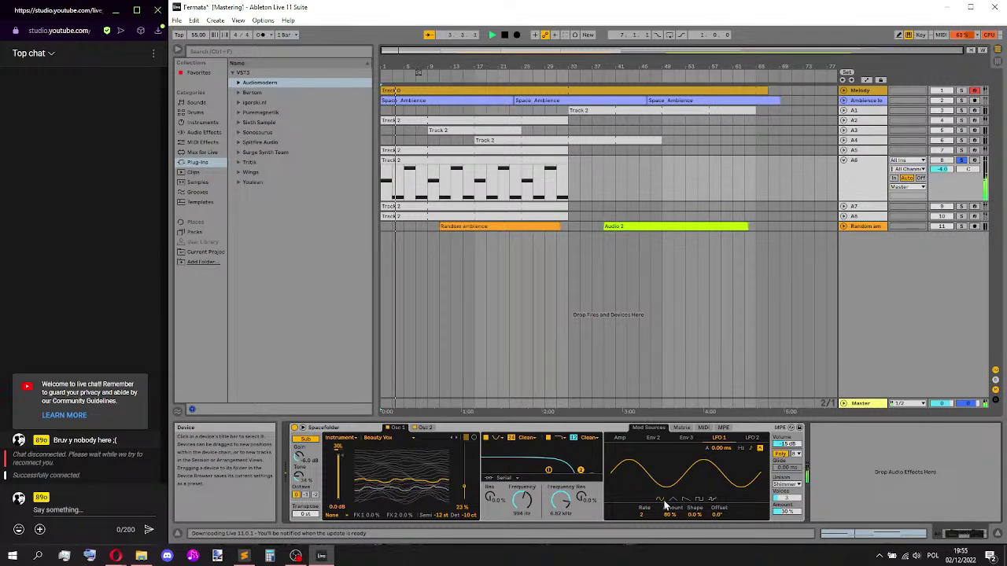
pyautogui.click(673, 500)
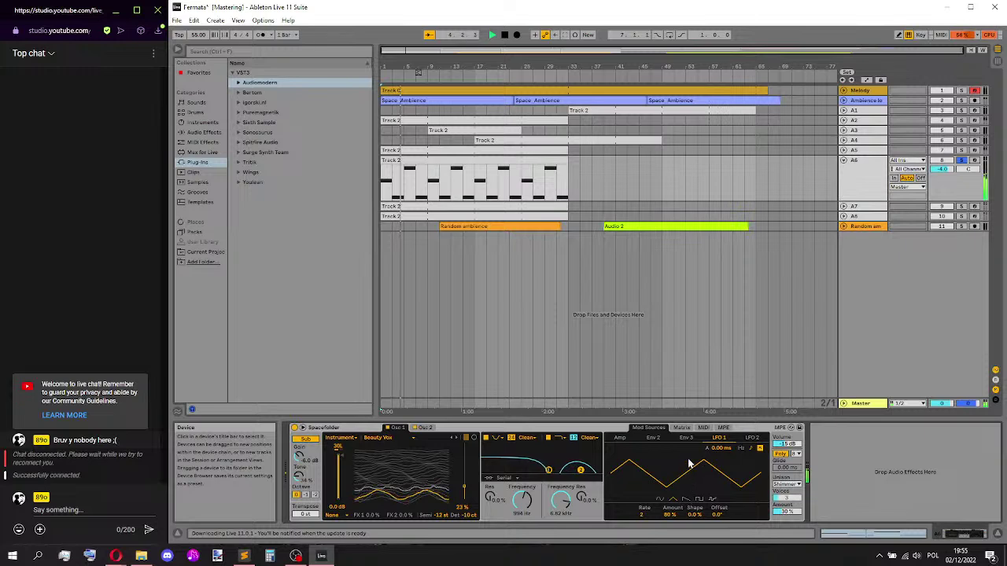
pyautogui.click(753, 439)
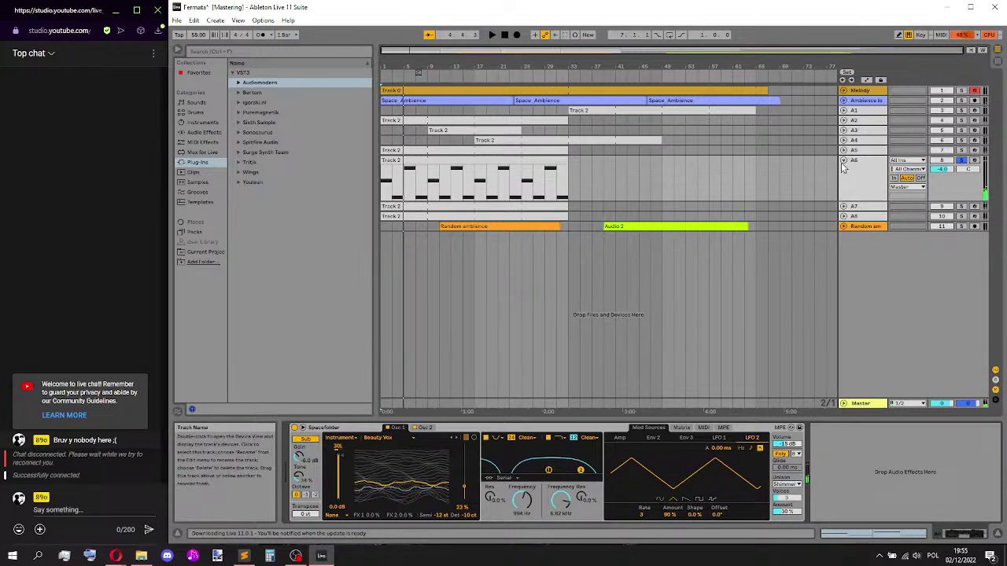
# - Stop playback, fold track A6, then solo and unfold track A7 and play it from bar 1
pyautogui.click(843, 161)
pyautogui.click(960, 170)
pyautogui.click(843, 170)
pyautogui.press('space')
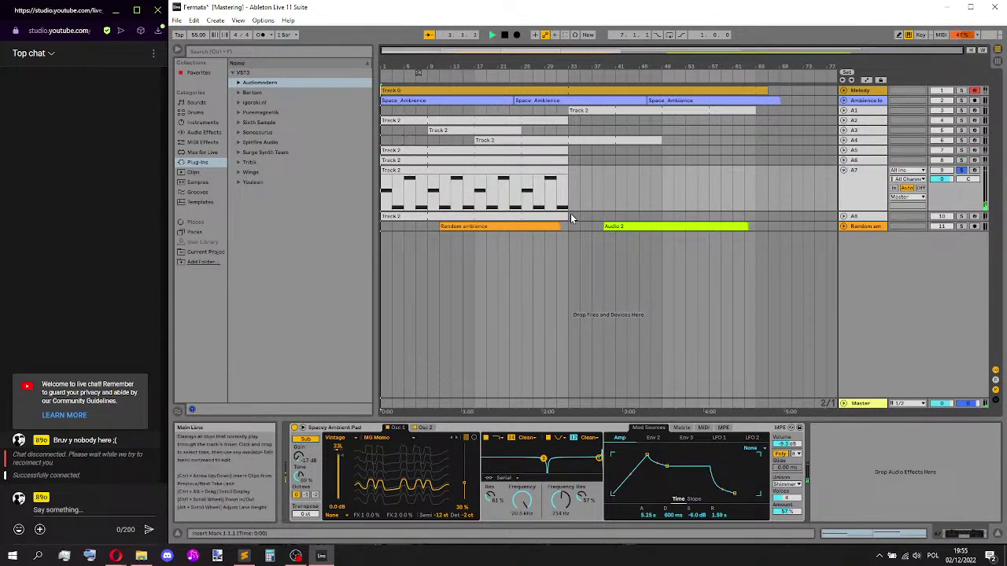
# - Set LFO 1 of track A7's Spacey Ambient Pad to a rate of 0.16 Hz and an amount of 31%
pyautogui.click(716, 438)
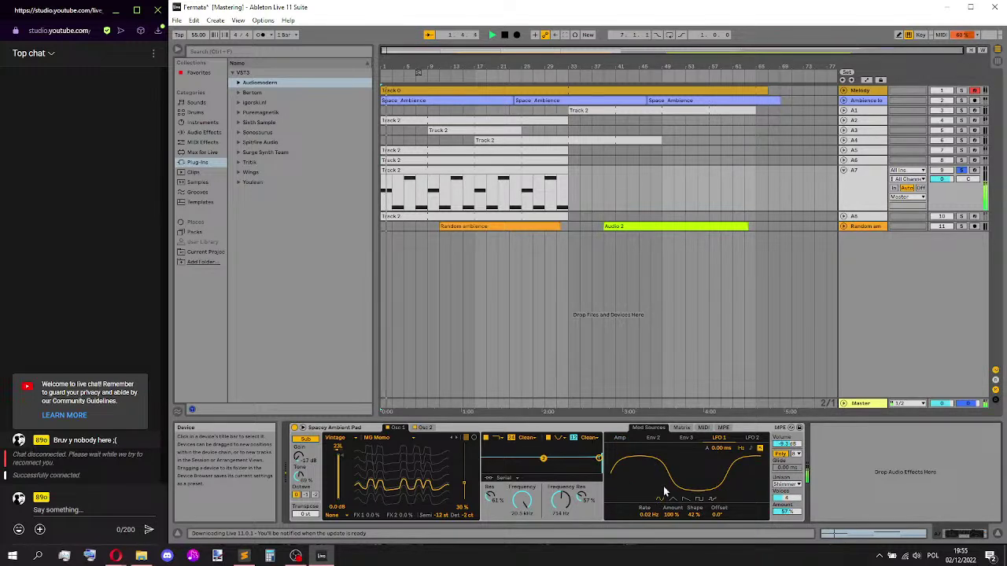
pyautogui.moveTo(675, 507); pyautogui.dragTo(676, 551)
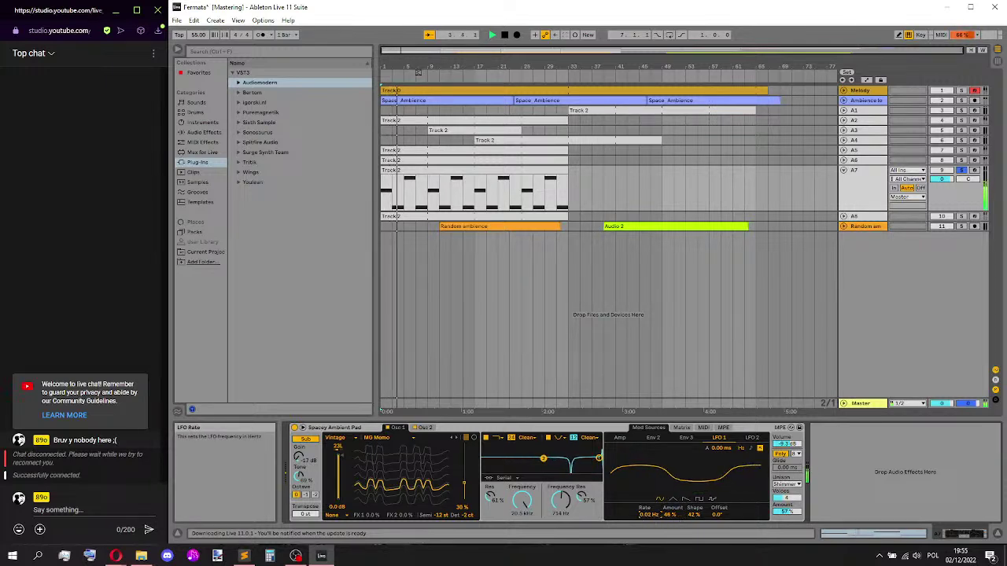
pyautogui.moveTo(644, 514)
pyautogui.mouseDown()
pyautogui.moveTo(643, 504)
pyautogui.moveTo(652, 519)
pyautogui.mouseUp()
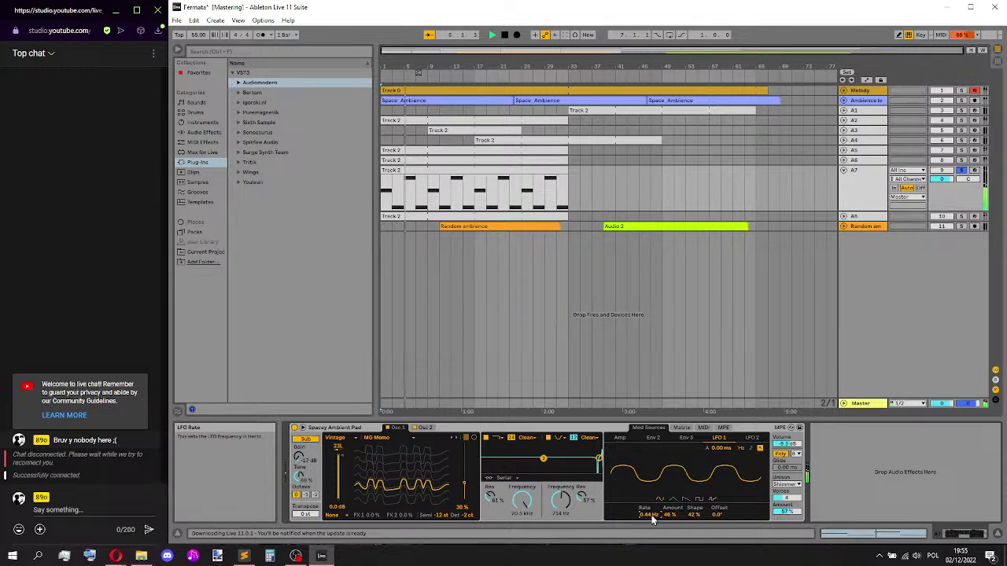
pyautogui.moveTo(643, 514); pyautogui.dragTo(670, 526)
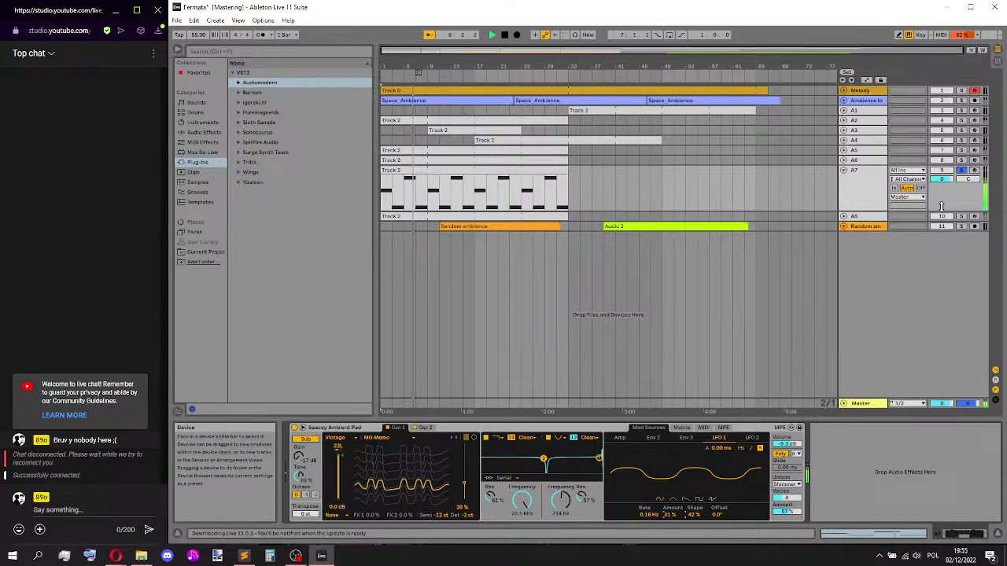
# - Set track A7's volume to -8.0 dB and open LFO 2 of its Spacey Ambient Pad
pyautogui.moveTo(948, 180); pyautogui.dragTo(947, 198)
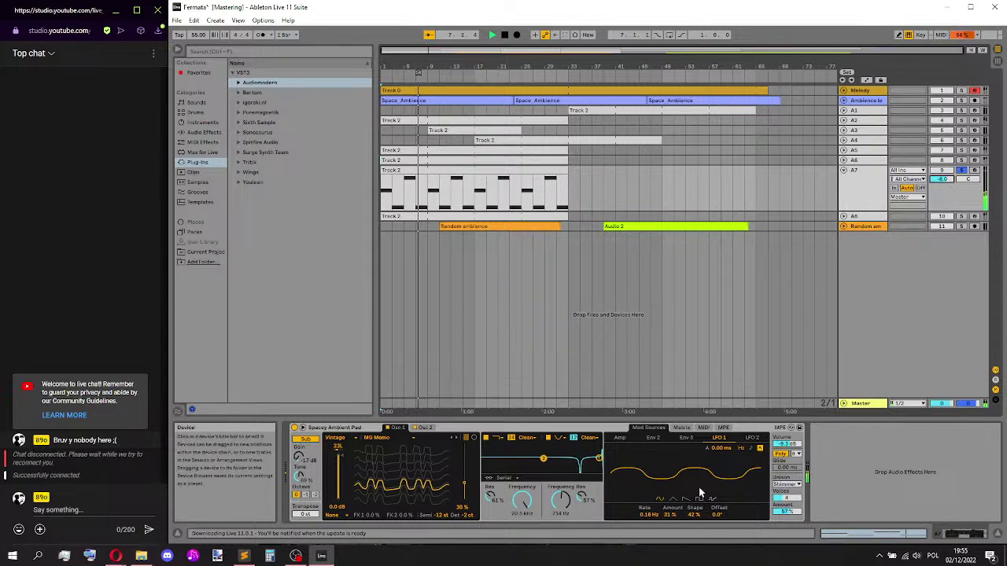
pyautogui.click(751, 439)
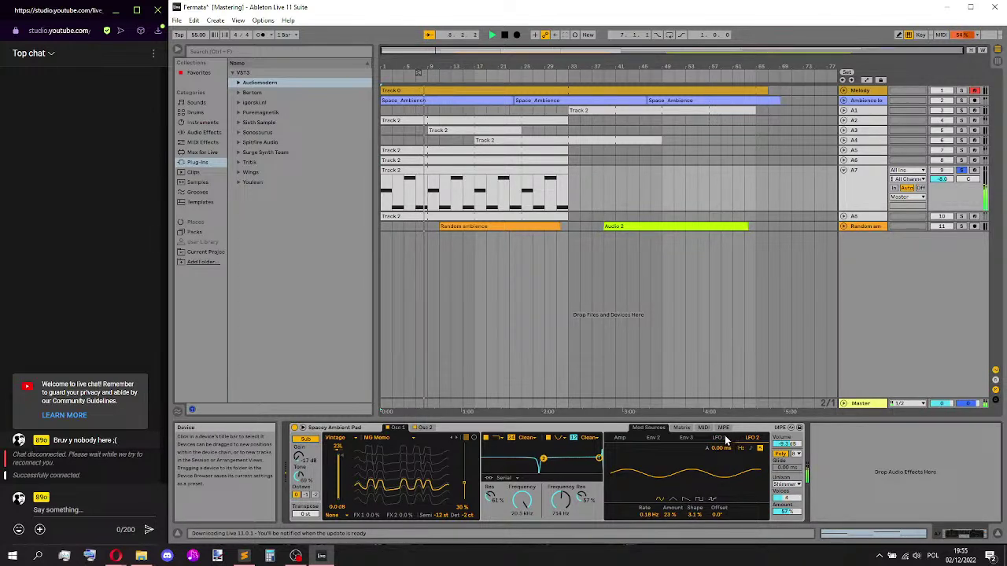
# - Show LFO 1 of track A7's Spacey Ambient Pad, stop playback and set A7's volume to -24.0 dB
pyautogui.click(722, 439)
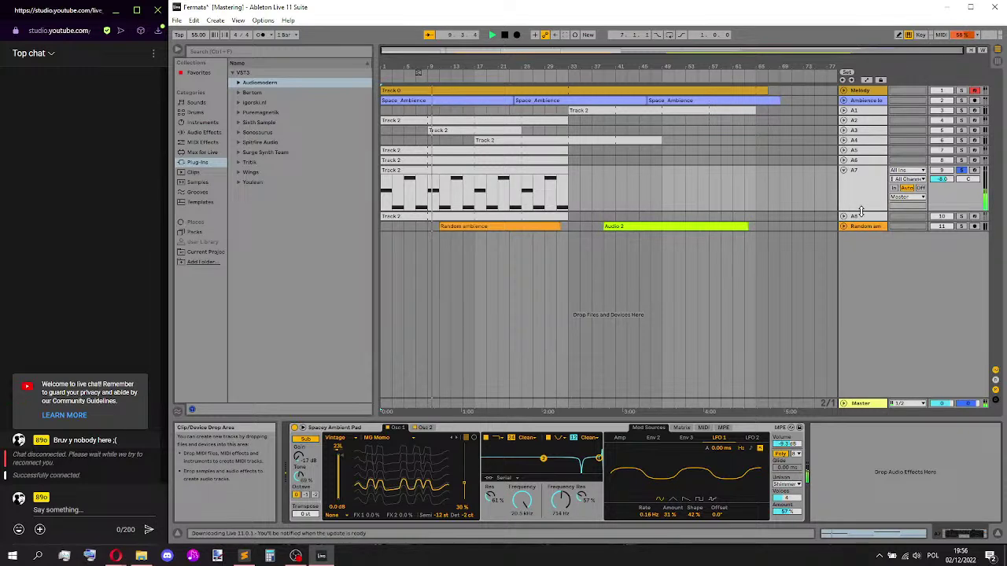
pyautogui.press('space')
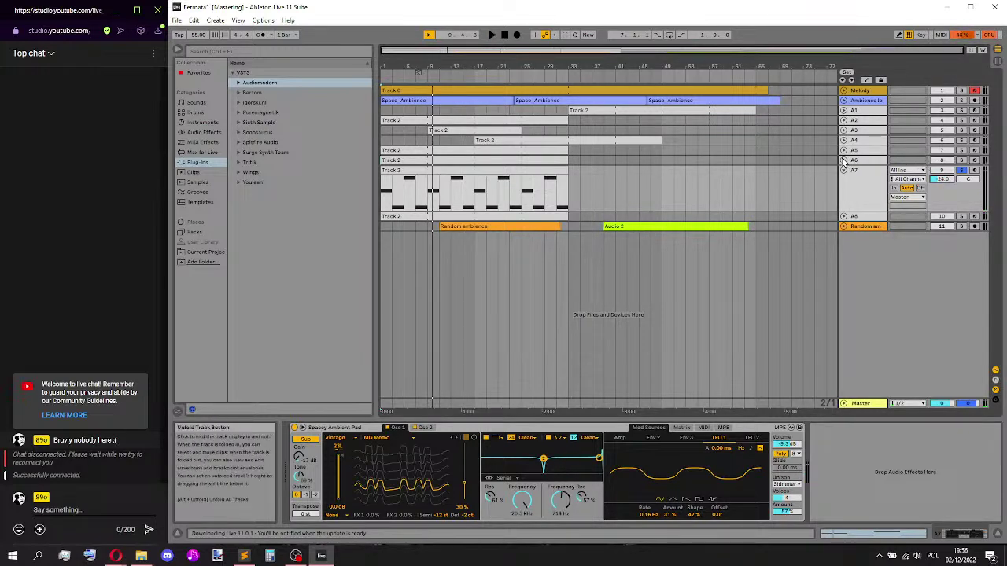
pyautogui.click(946, 182)
# - Set track A6's volume to -20.0 dB and fold tracks A5, A6 and A7
pyautogui.click(844, 160)
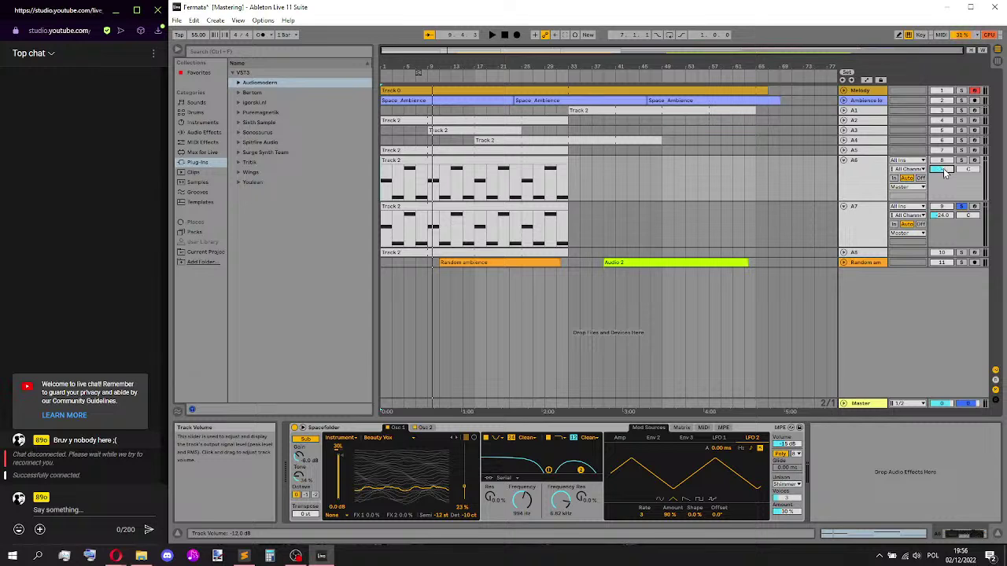
pyautogui.click(845, 111)
pyautogui.click(845, 112)
pyautogui.click(844, 150)
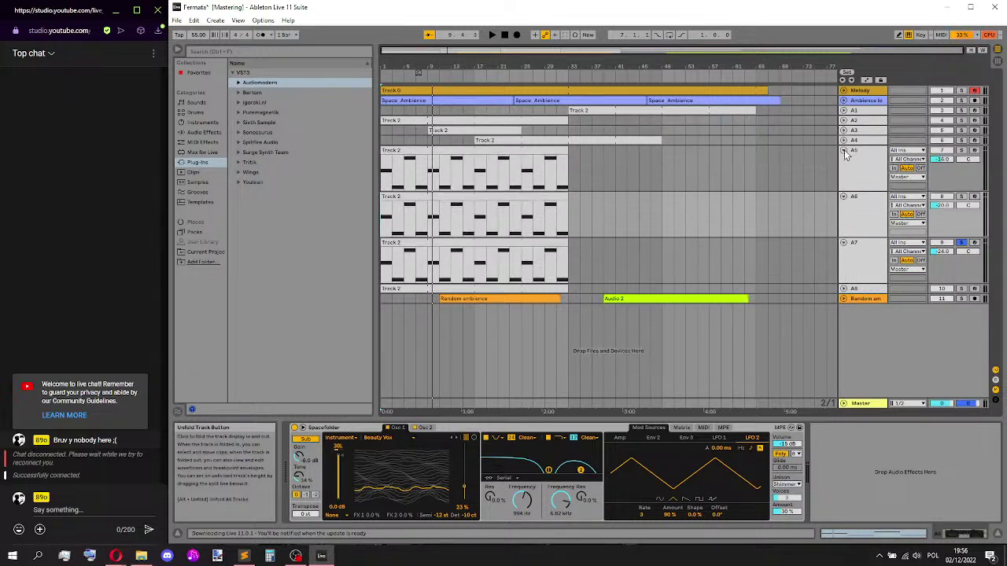
pyautogui.click(843, 150)
pyautogui.click(843, 160)
pyautogui.click(844, 170)
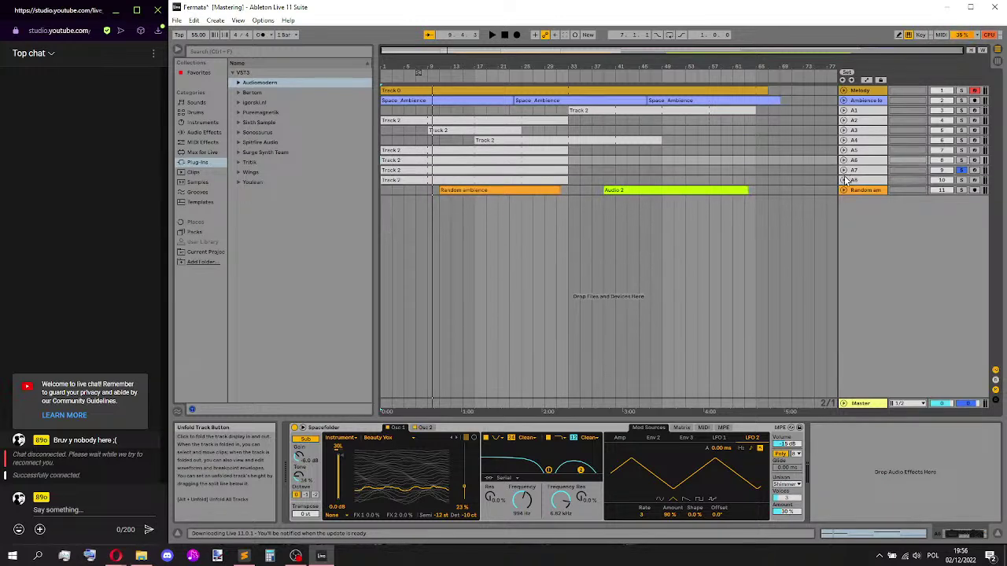
# - Unfold and solo track A8, play it from bar 1 and set its volume to -16.0 dB
pyautogui.click(843, 180)
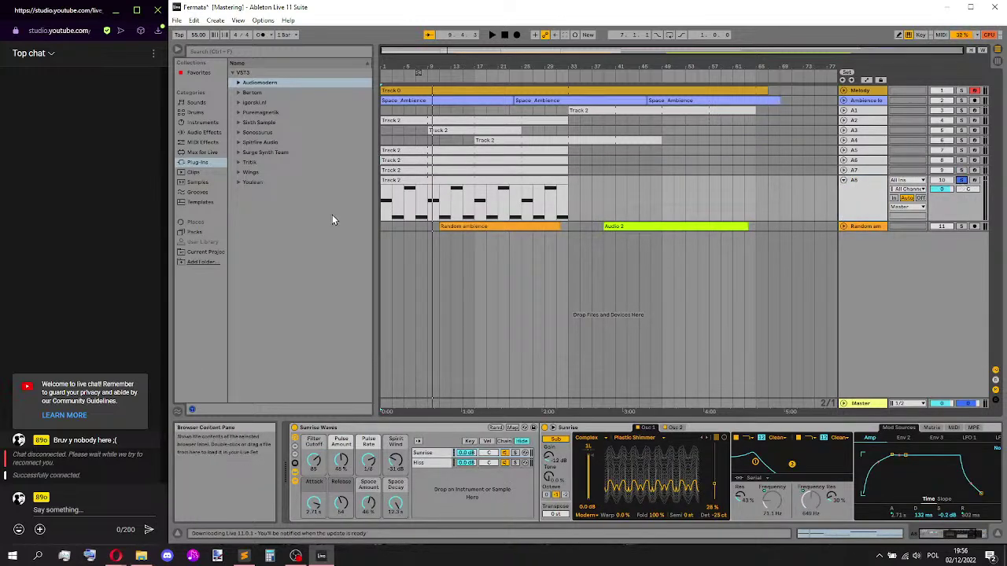
pyautogui.press('space')
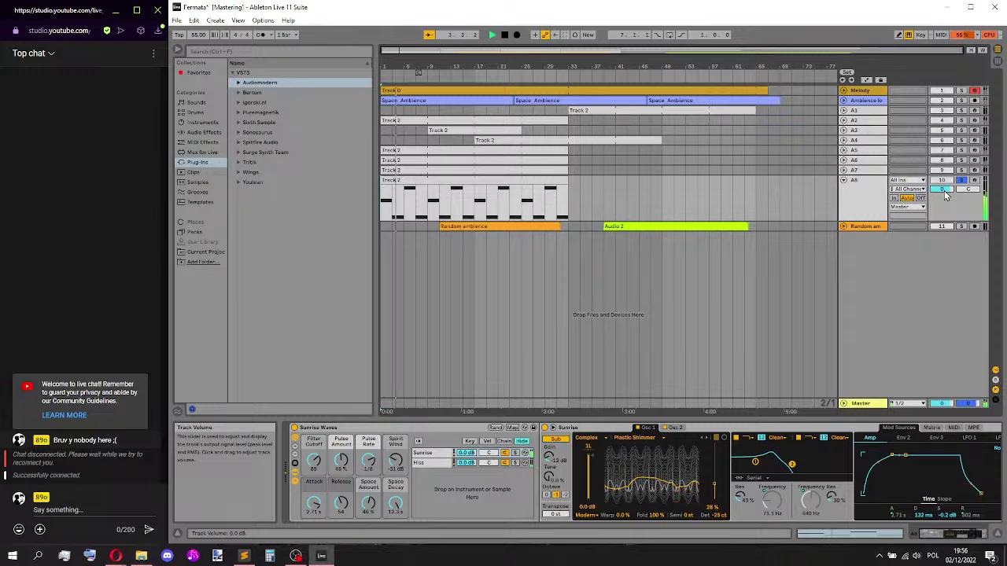
pyautogui.moveTo(945, 190); pyautogui.dragTo(944, 190)
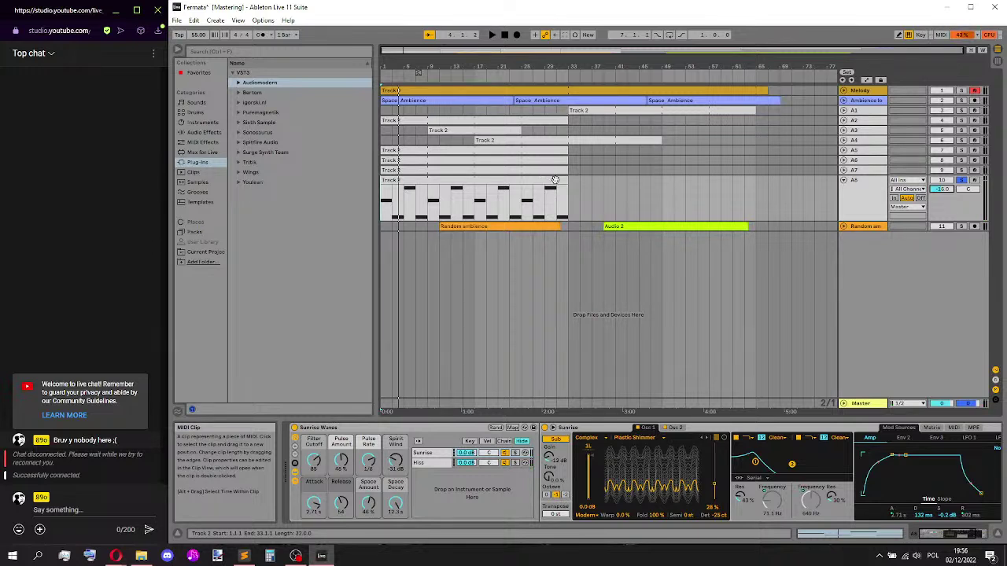
# - Rearrange track A8's clip into two parts, bars 1–17 and bar 49 to the end of the Melody, and save the set
pyautogui.moveTo(567, 182); pyautogui.dragTo(769, 183)
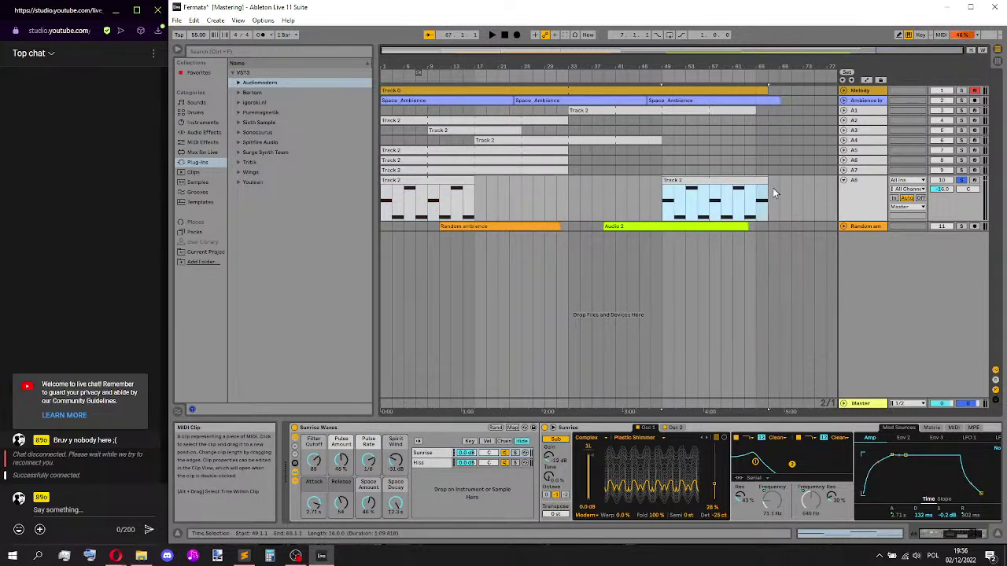
pyautogui.click(771, 183)
pyautogui.hotkey('ctrl', 's')
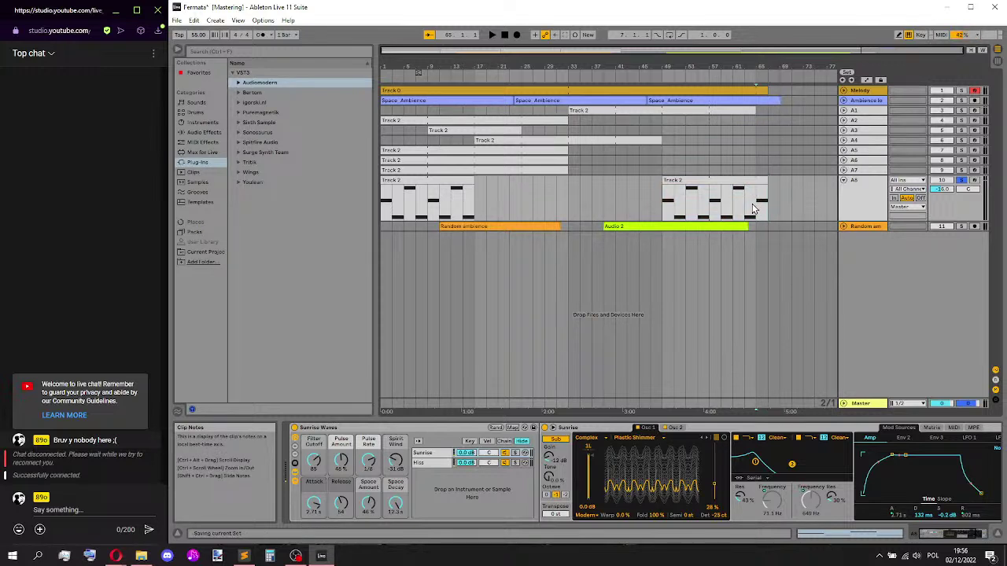
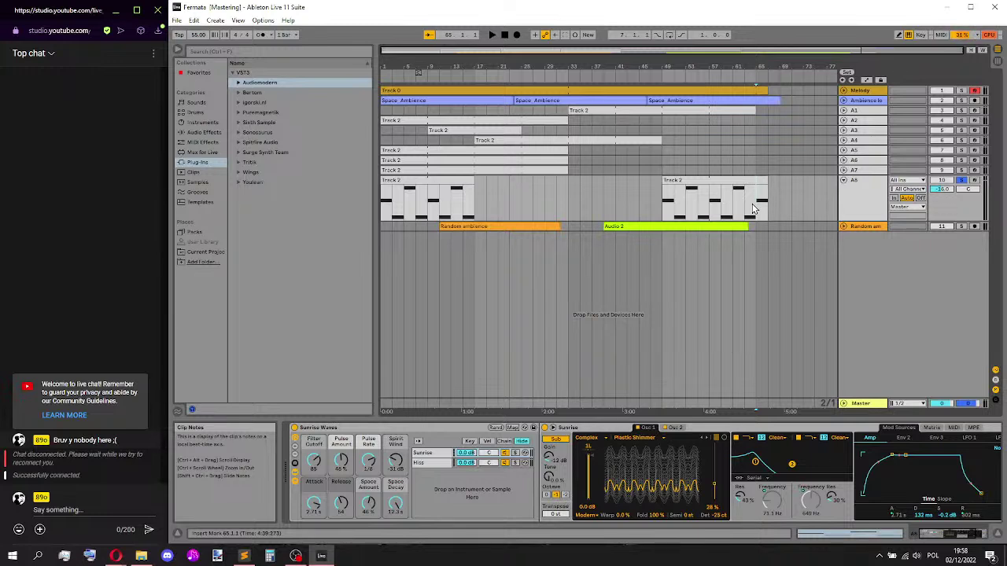
# - Audition from bar 1, fold track A8, solo track A7 and place A7's shortened clip at bars 41–57
pyautogui.press('Home')
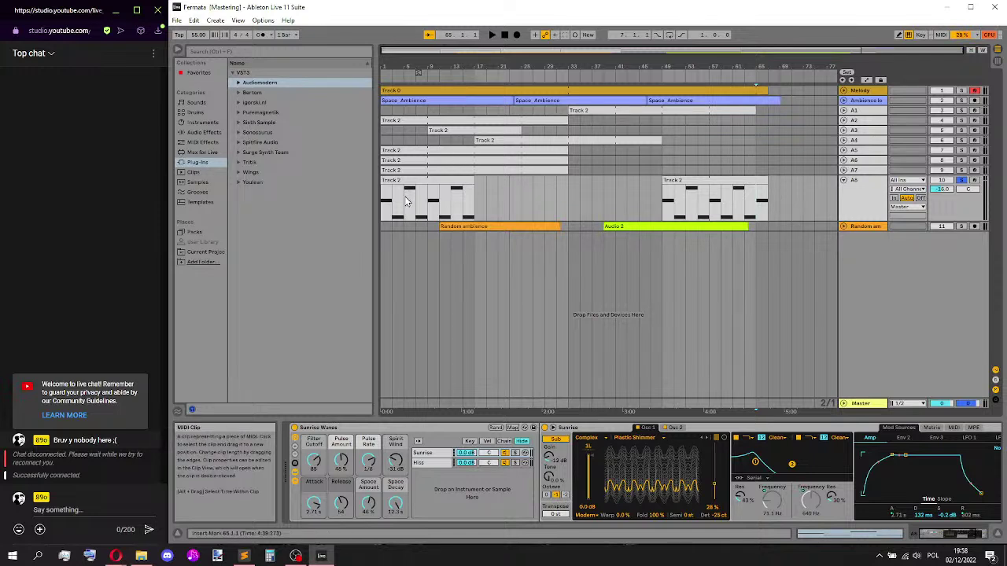
pyautogui.press('space')
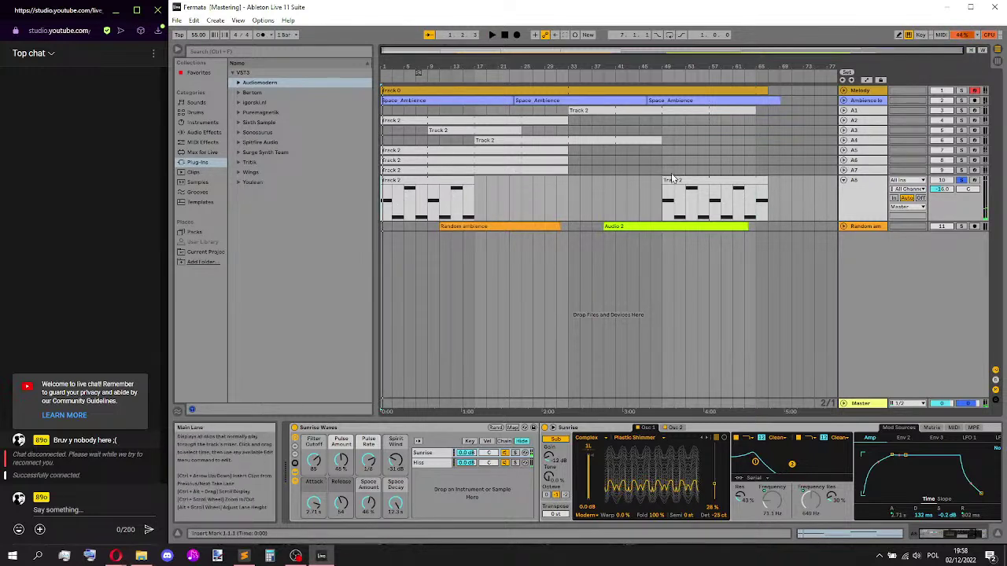
pyautogui.click(844, 181)
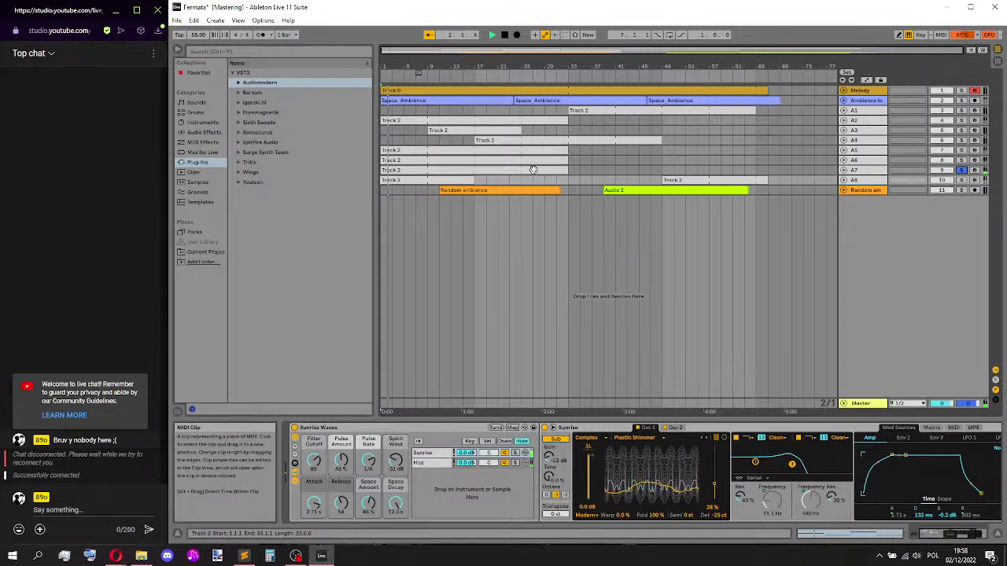
pyautogui.moveTo(533, 170); pyautogui.dragTo(615, 170)
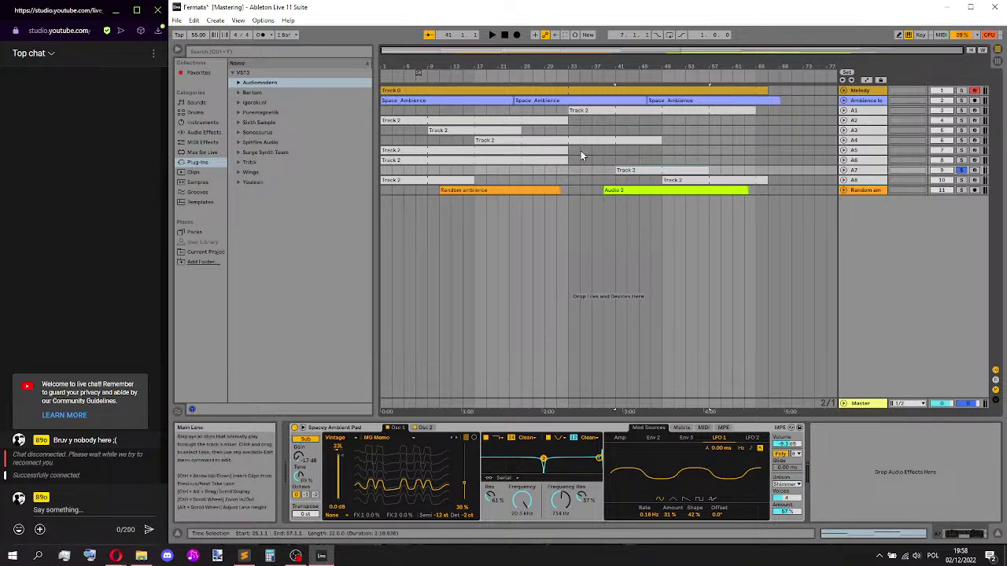
pyautogui.click(388, 169)
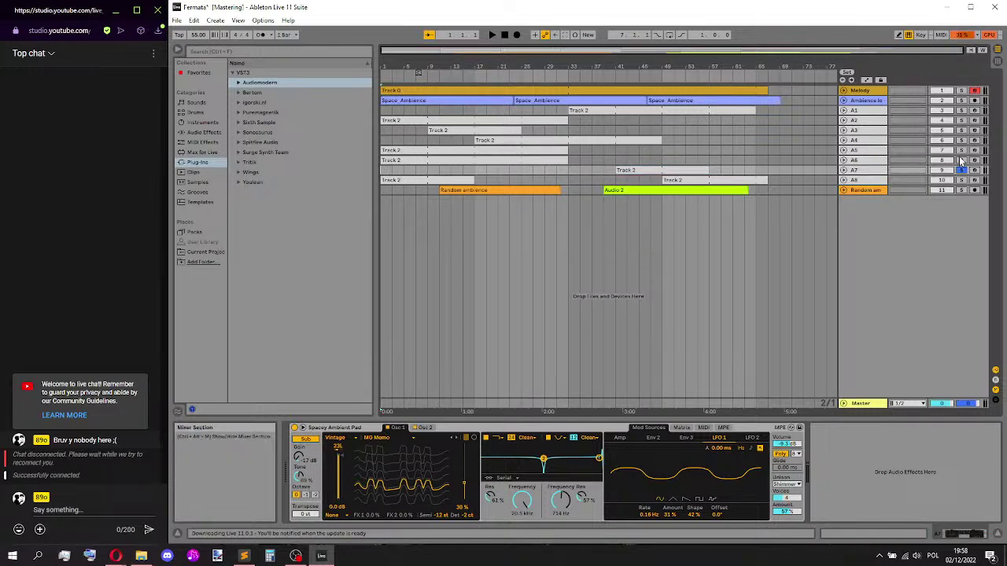
# - Solo and play track A6, stop playback and move its clip to bars 25–57
pyautogui.press('space')
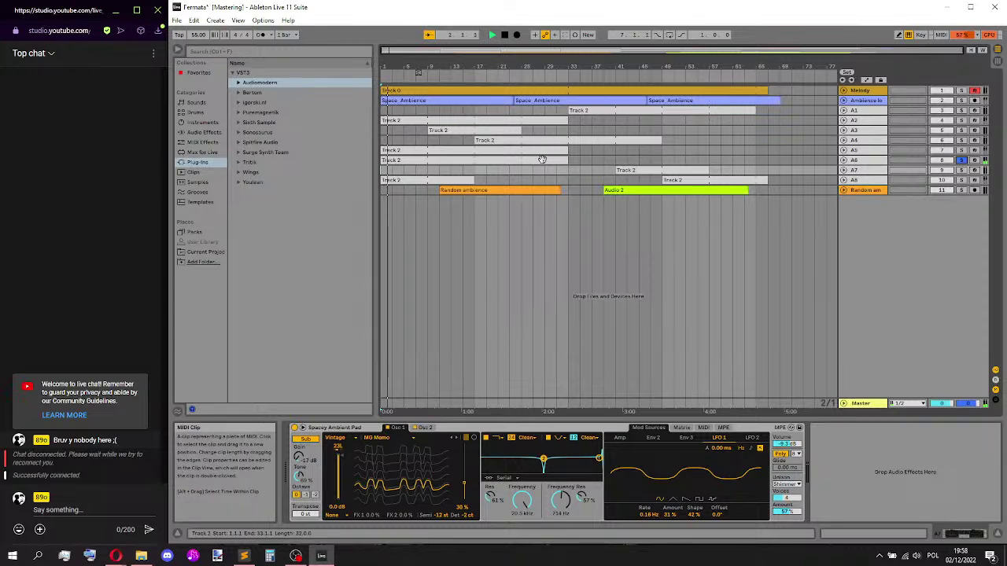
pyautogui.press('space')
pyautogui.click(568, 161)
pyautogui.moveTo(586, 163); pyautogui.dragTo(682, 162)
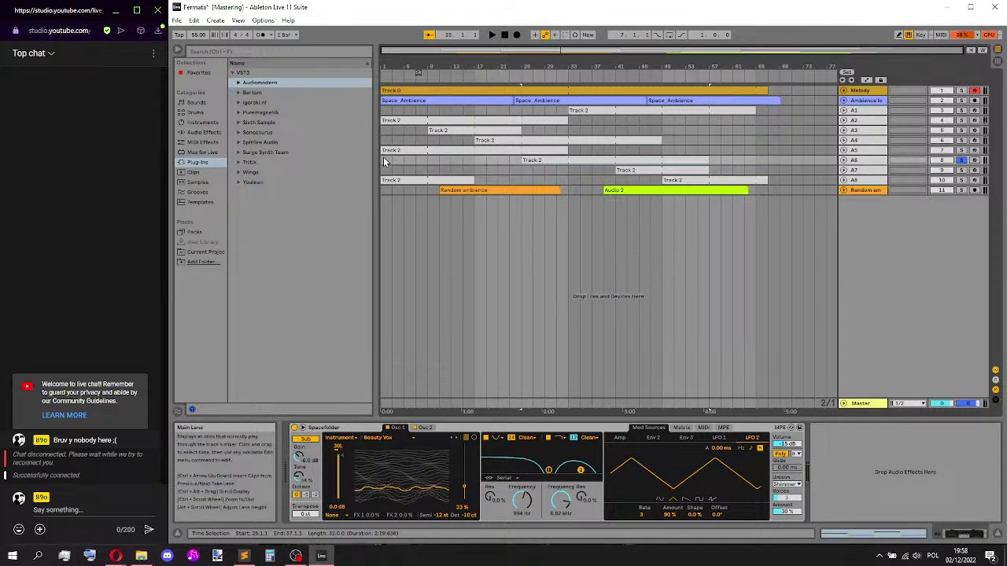
# - Solo track A5, play it from bar 1, unfold it and set its volume to -20.0 dB
pyautogui.click(961, 150)
pyautogui.press('space')
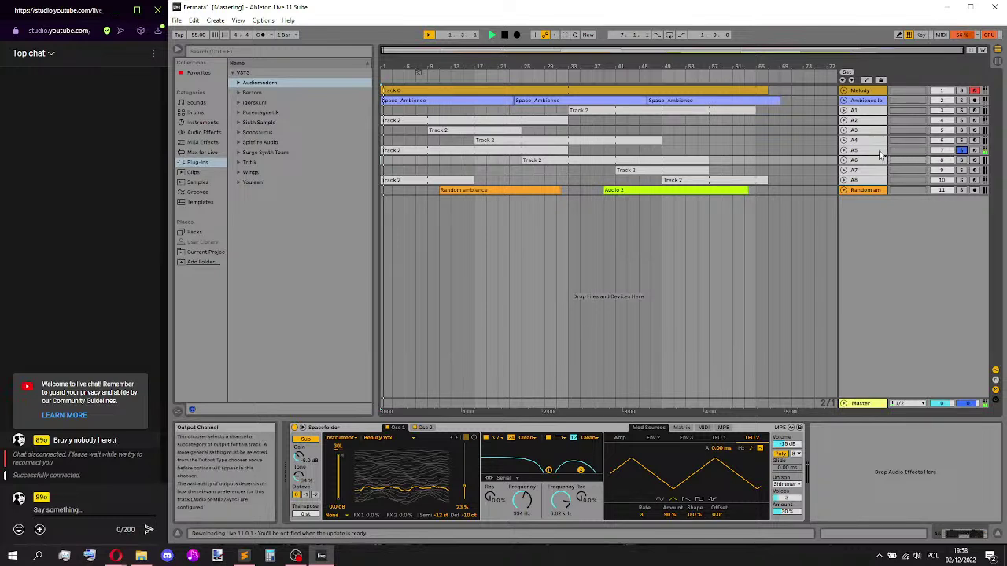
pyautogui.press('u')
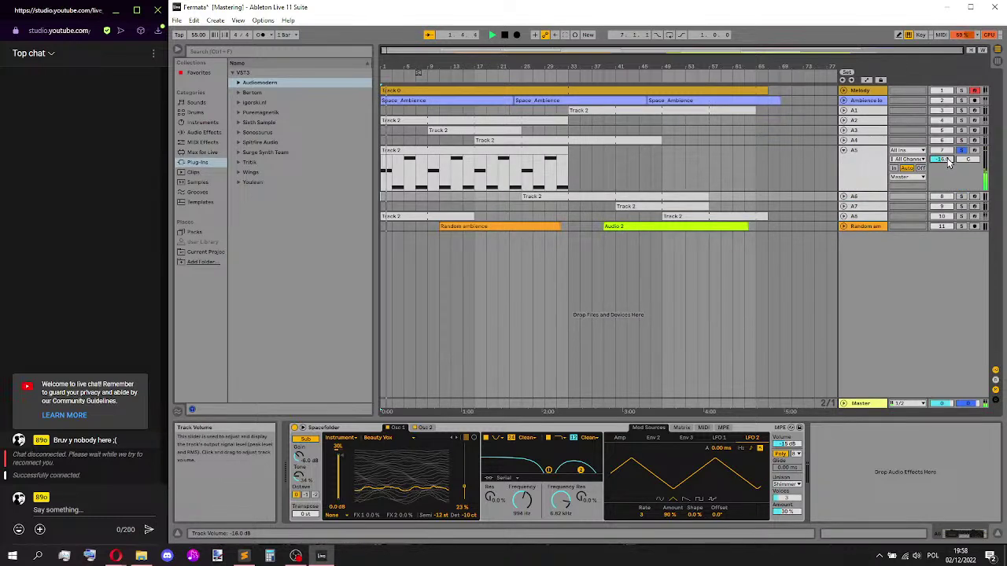
pyautogui.moveTo(948, 161); pyautogui.dragTo(948, 169)
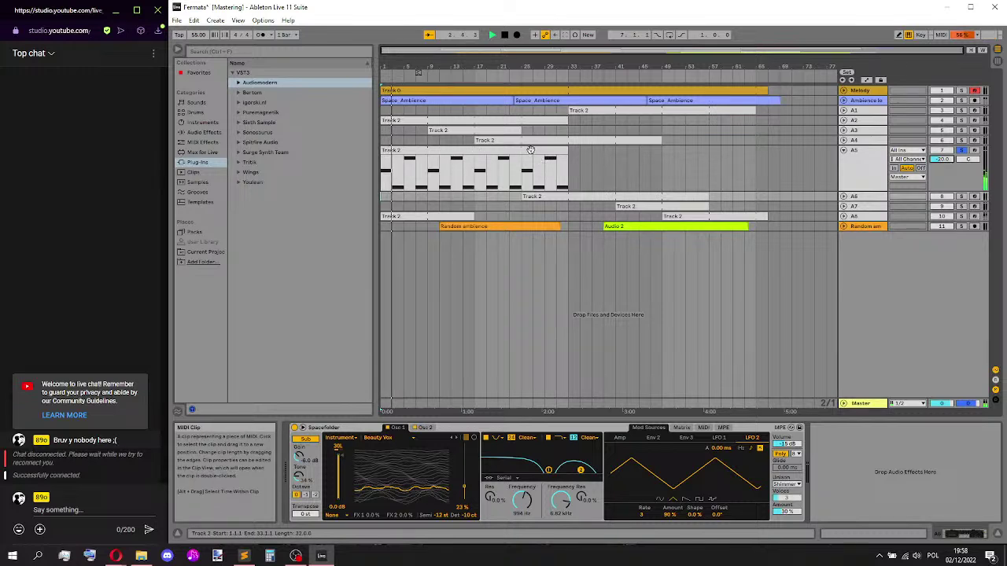
# - Rearrange track A5's clip into two short parts at bars 1–9 and bars 57–65
pyautogui.moveTo(523, 149); pyautogui.dragTo(717, 151)
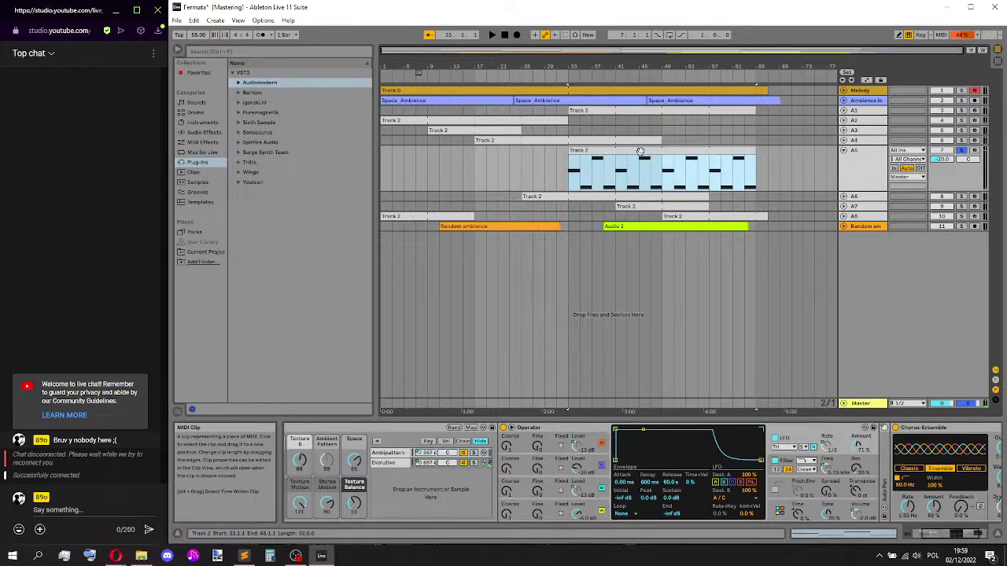
pyautogui.moveTo(652, 152)
pyautogui.mouseDown()
pyautogui.moveTo(663, 159)
pyautogui.moveTo(651, 157)
pyautogui.mouseUp()
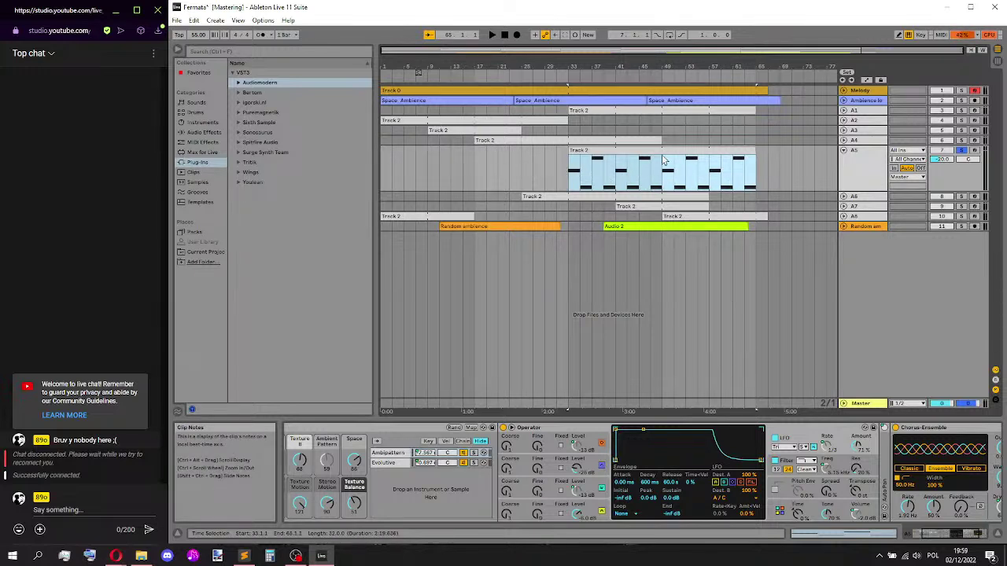
pyautogui.moveTo(569, 150); pyautogui.dragTo(404, 151)
pyautogui.click(385, 166)
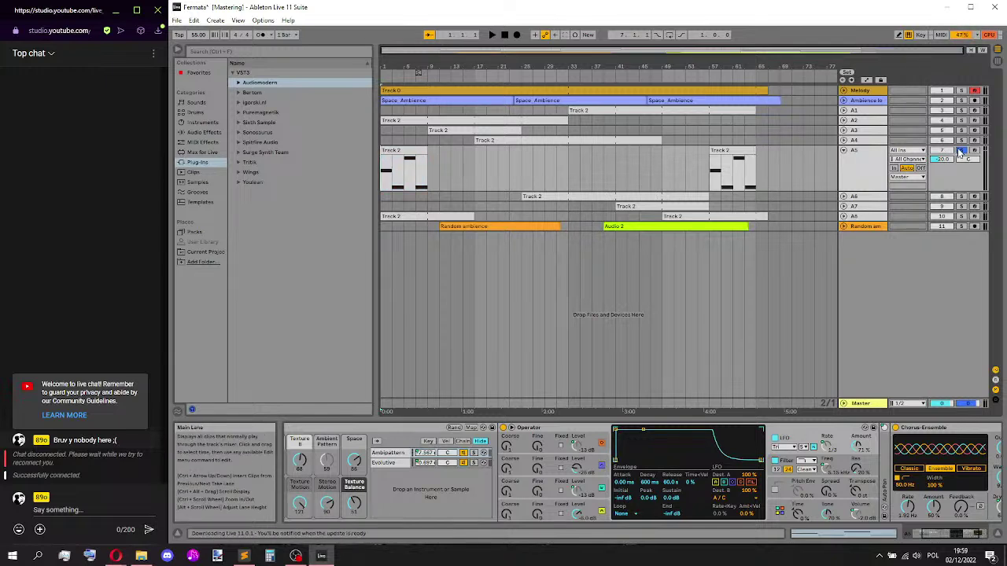
# - Unsolo and fold track A5, play all tracks together and mute A5 to compare the mix
pyautogui.click(843, 150)
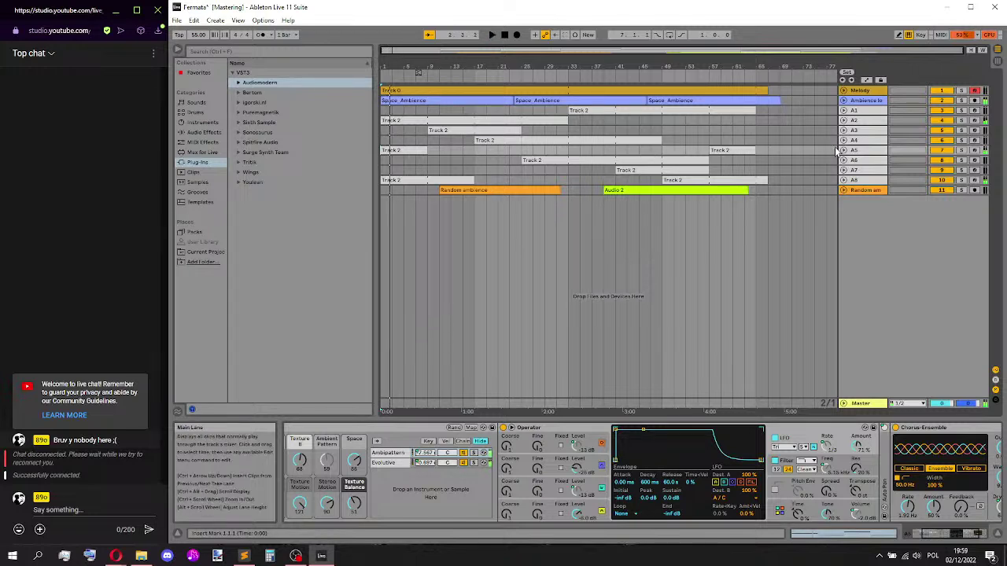
pyautogui.click(944, 151)
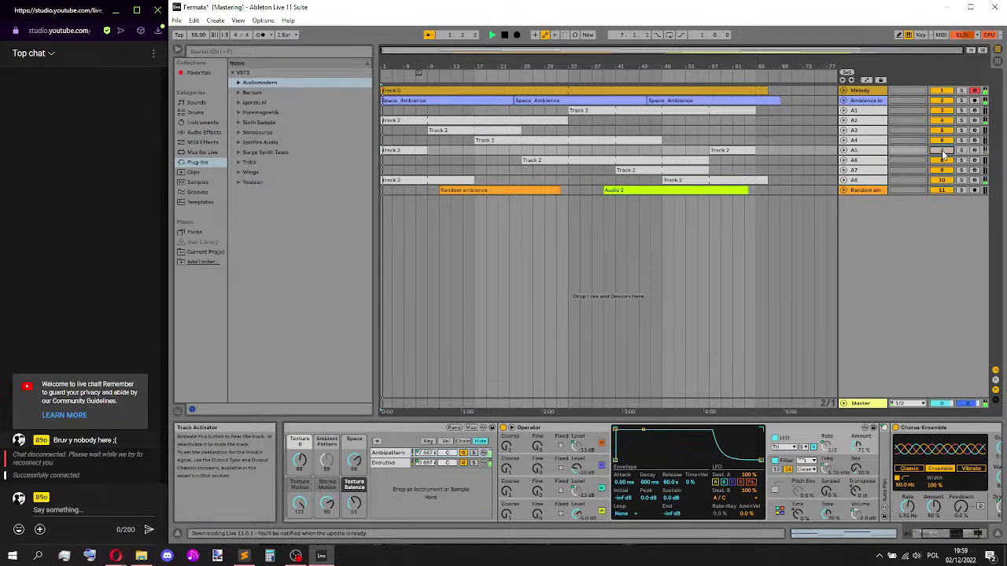
# - Reactivate and unfold track A5, then lower its volume to -30.0 dB while replaying the mix from bar 1
pyautogui.click(843, 151)
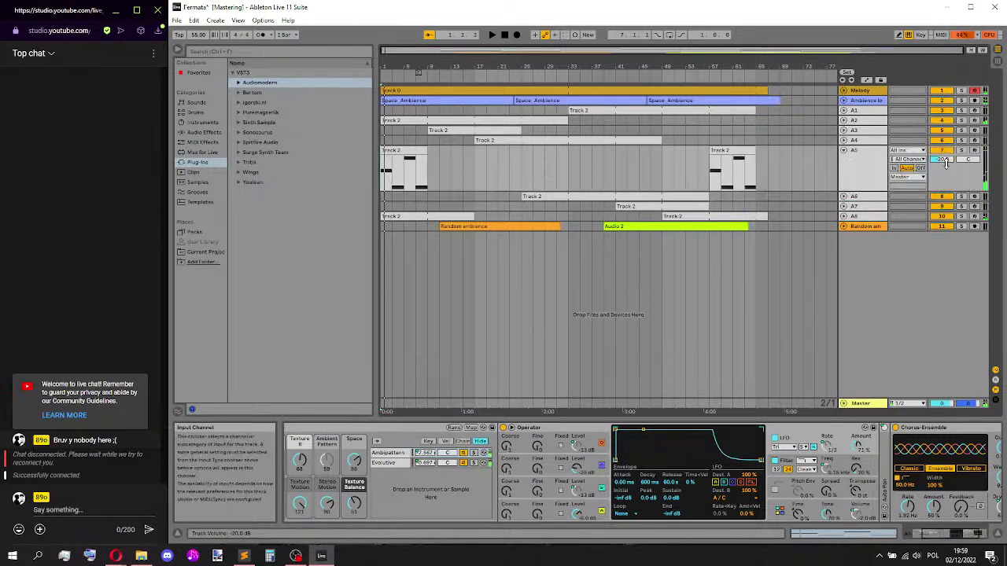
pyautogui.press('space')
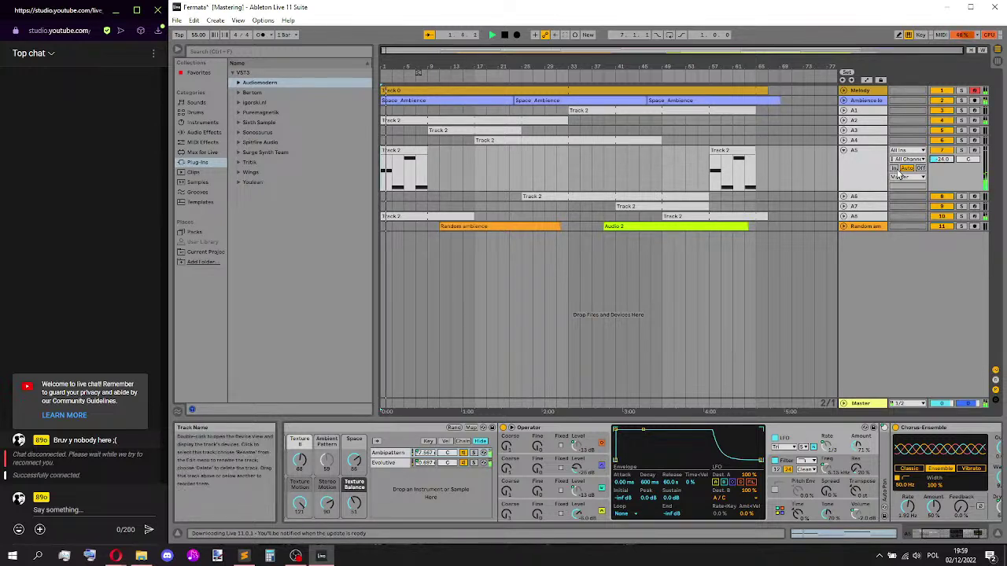
pyautogui.press('space')
pyautogui.scroll(-6, 947, 163)
pyautogui.press('space')
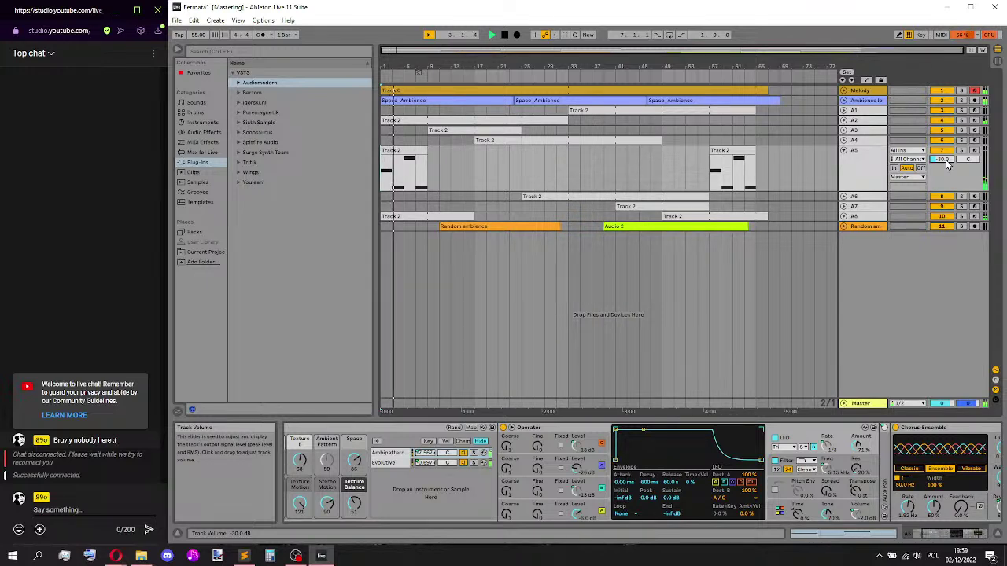
# - Stop playback, set track A5's volume to -26 dB and save the set
pyautogui.press('space')
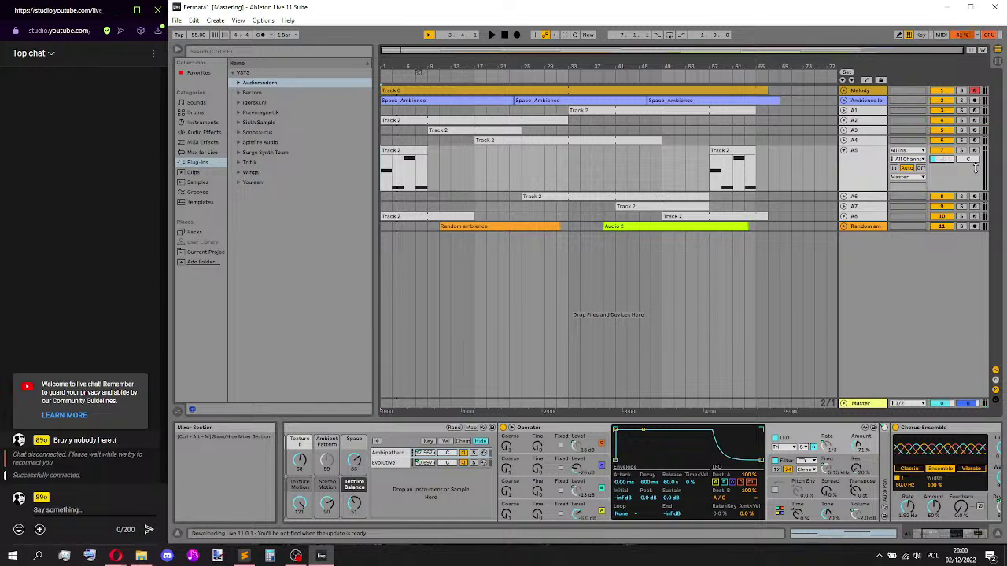
pyautogui.hotkey('ctrl', 's')
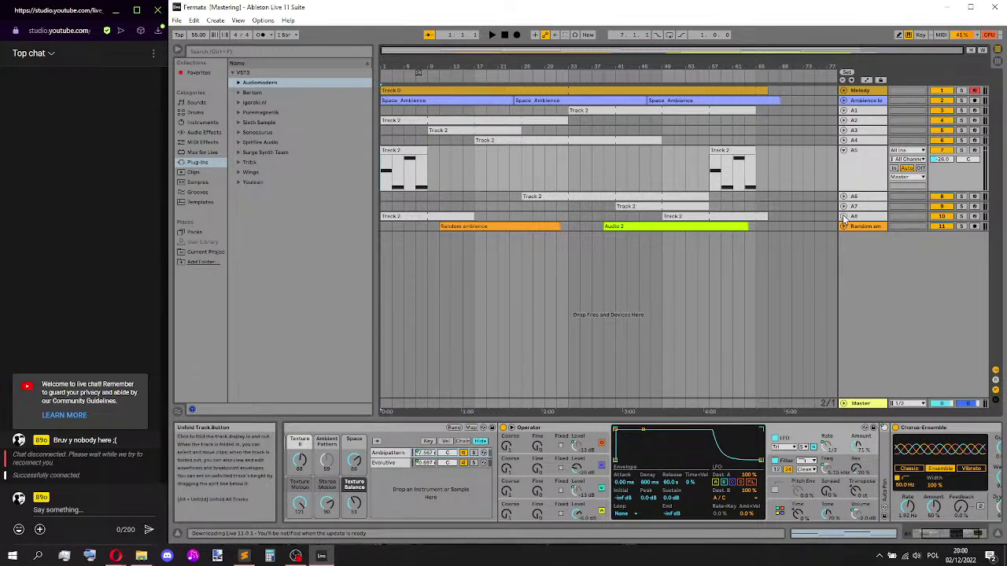
# - Unfold the MIDI tracks from A1 down to the last one and hide the device view to enlarge the arrangement
pyautogui.keyDown('alt'); pyautogui.click(844, 149); pyautogui.keyUp('alt')
pyautogui.click(844, 140)
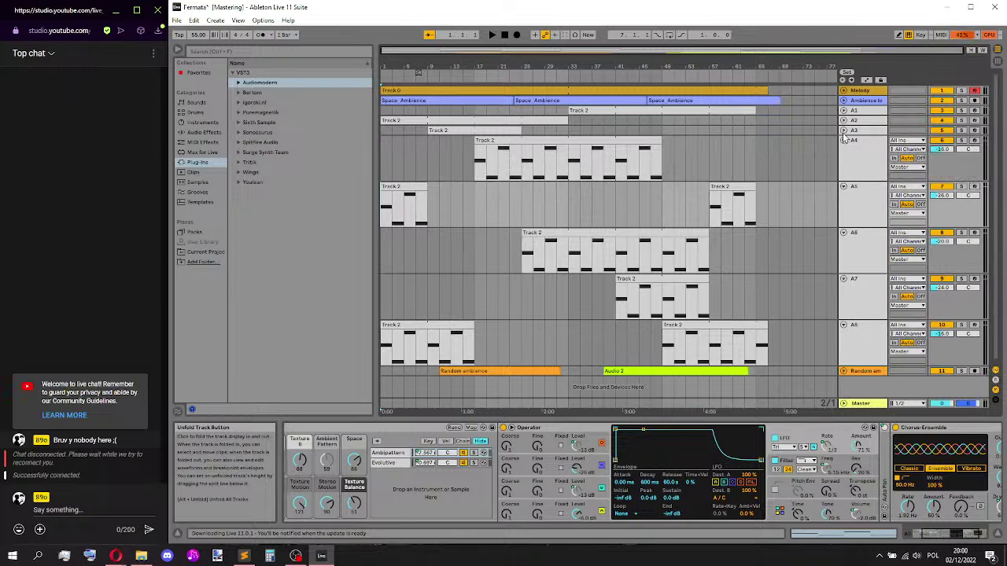
pyautogui.click(843, 130)
pyautogui.click(844, 119)
pyautogui.click(843, 110)
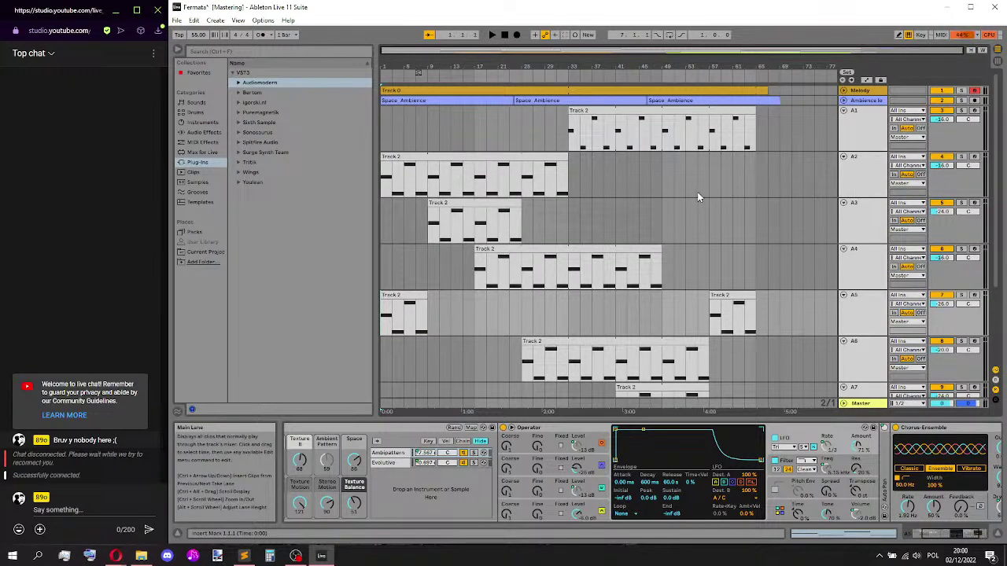
pyautogui.hotkey('ctrl', 'alt', 'l')
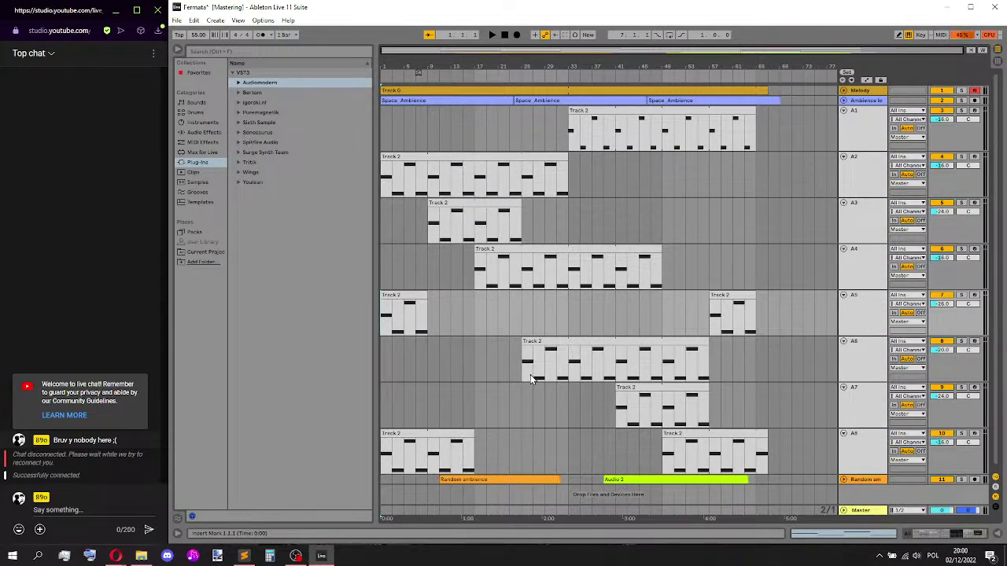
pyautogui.scroll(-1, 486, 312)
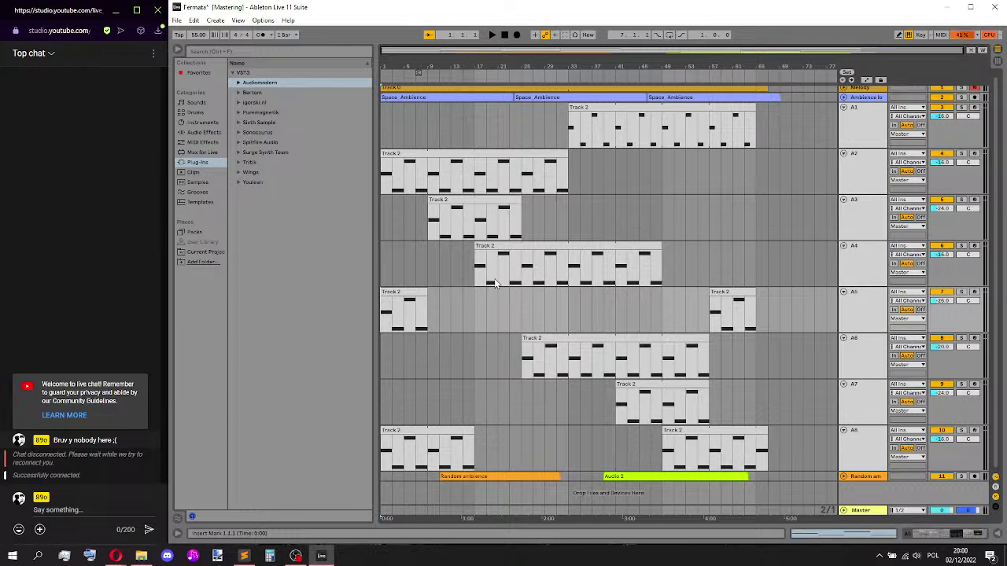
# - Solo track A1 and listen to it from bar 33
pyautogui.click(572, 126)
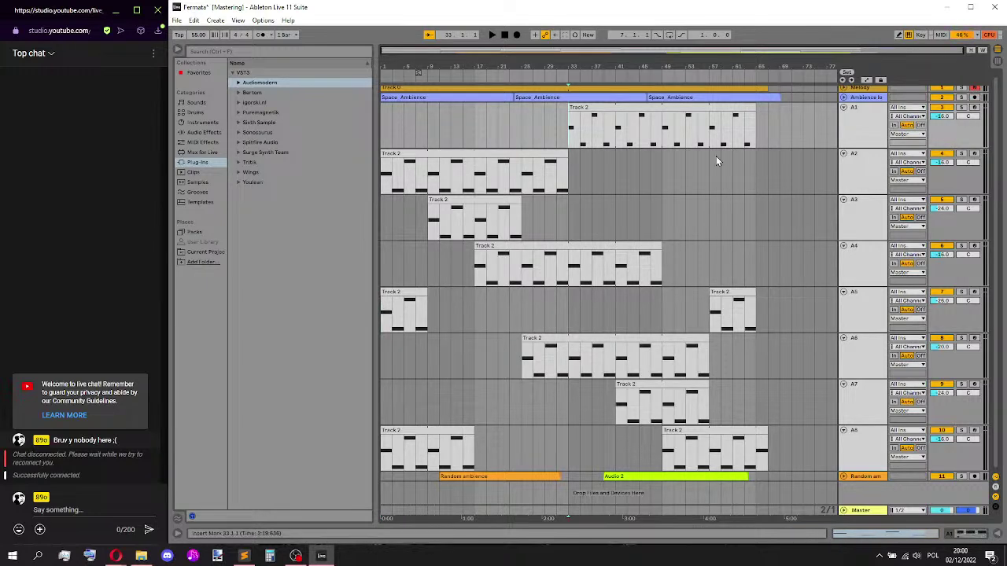
pyautogui.scroll(1, 680, 171)
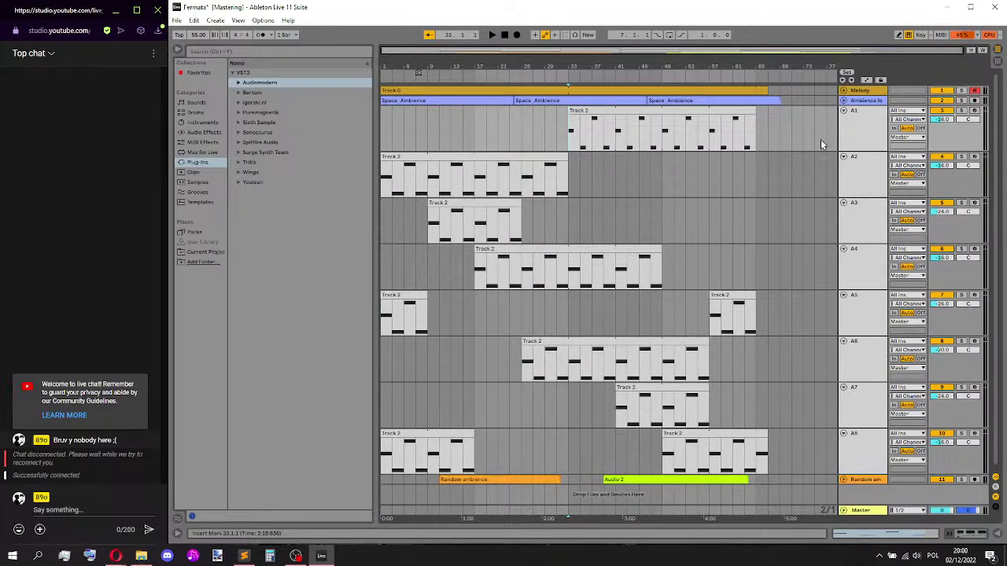
pyautogui.click(962, 110)
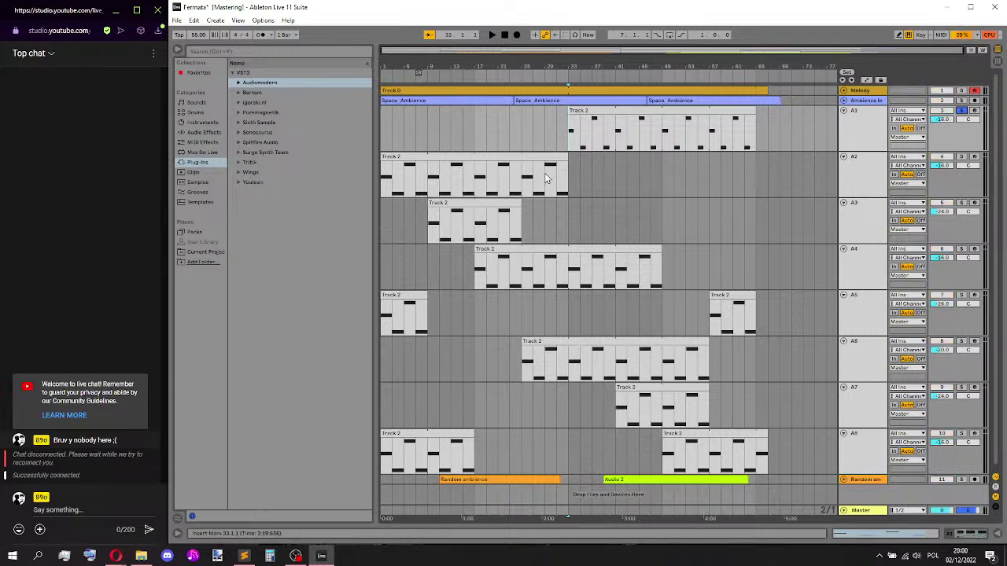
pyautogui.press('space')
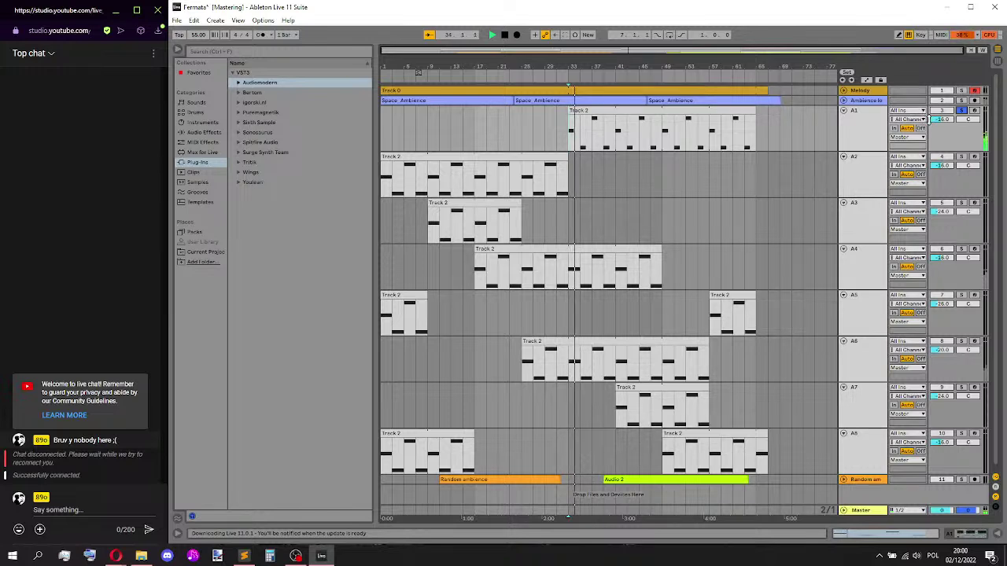
pyautogui.press('space')
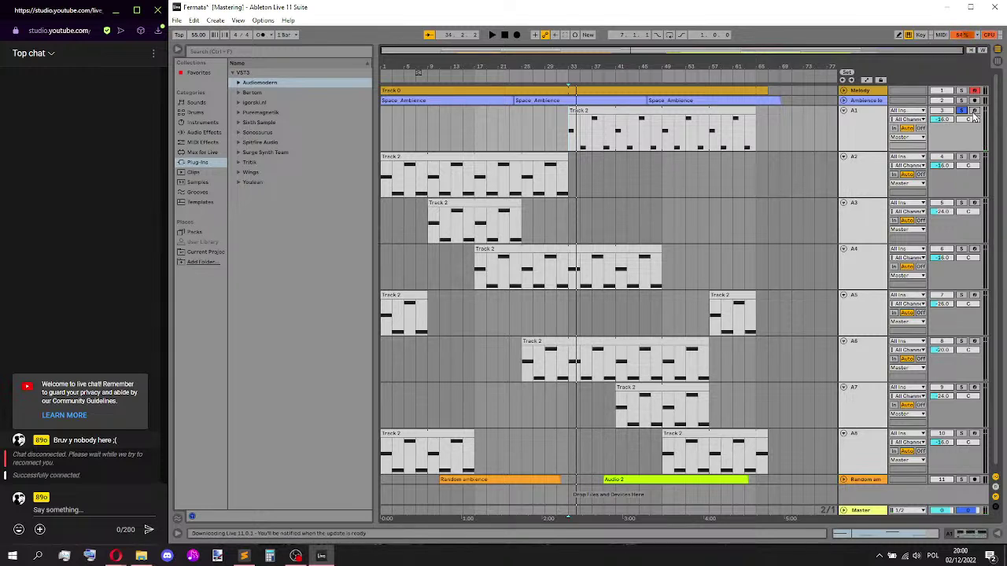
# - Unsolo track A1 and set its volume to -12 dB while auditioning the full mix from bar 33
pyautogui.click(963, 111)
pyautogui.press('space')
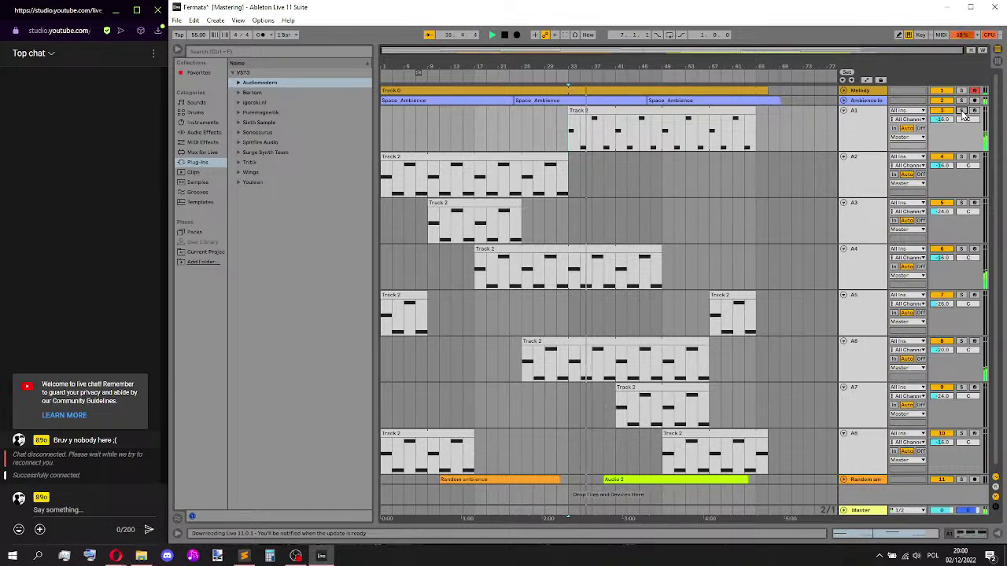
pyautogui.press('space')
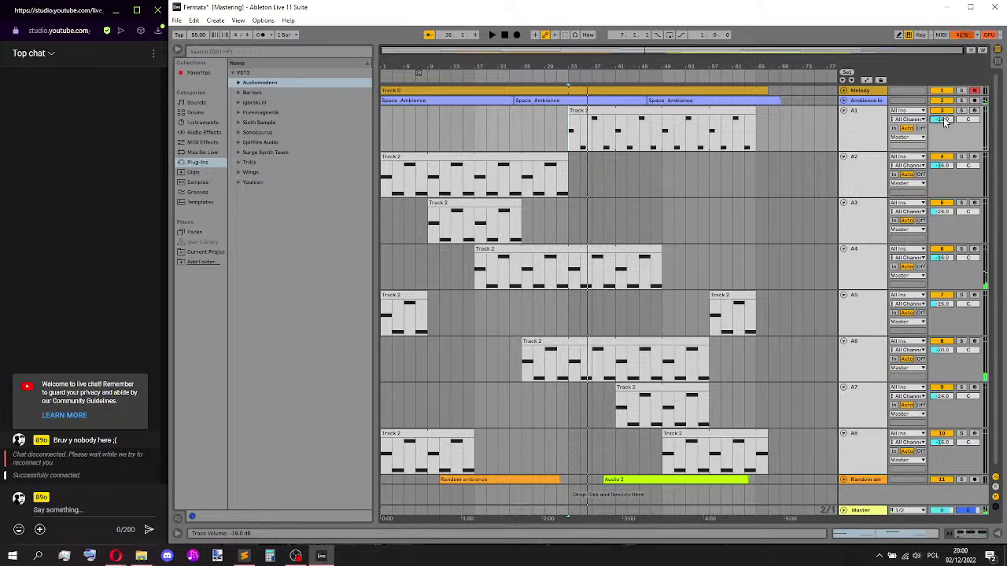
pyautogui.press('space')
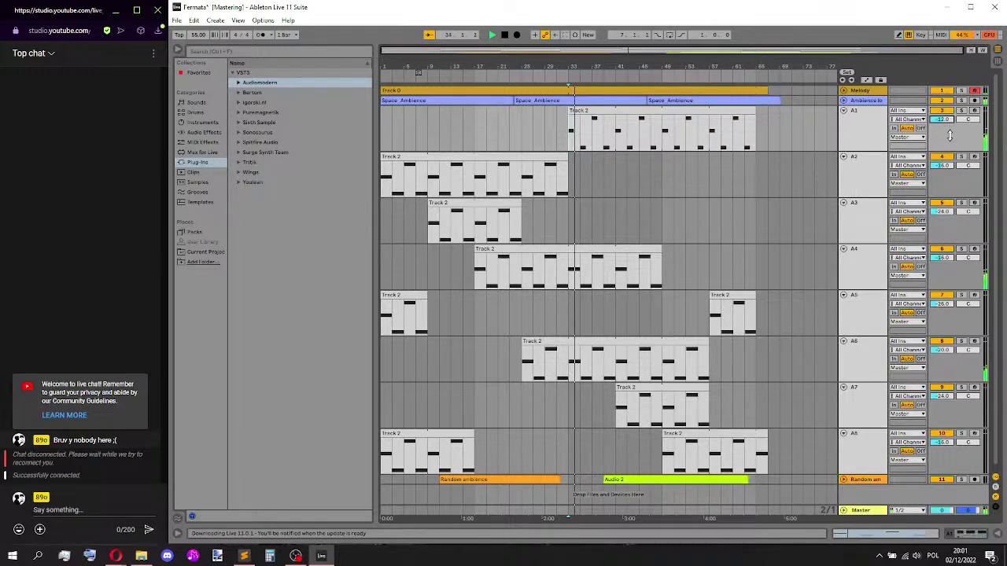
pyautogui.press('space')
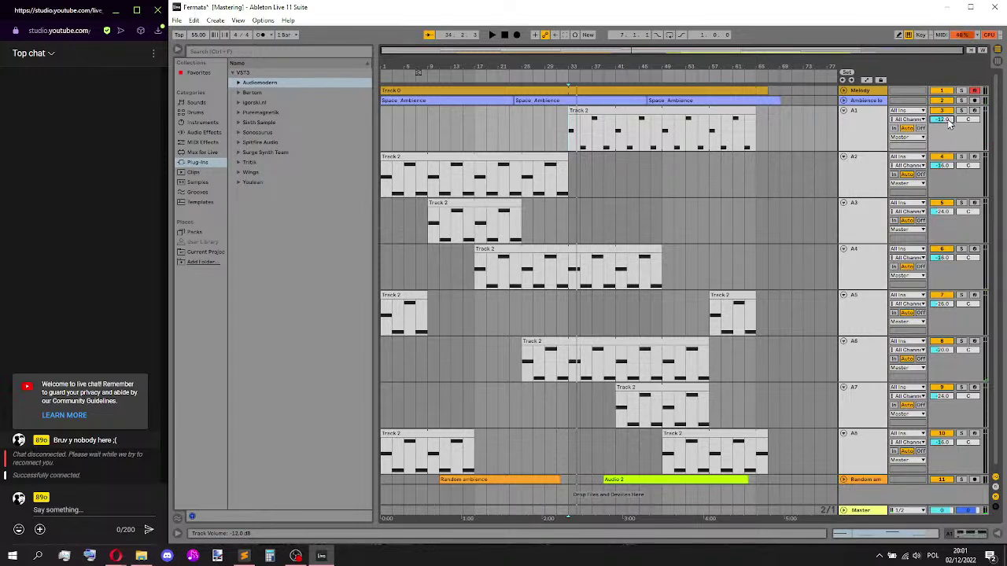
# - Automate track A1's volume to rise from bar 33 to about -5.3 dB at bar 49, and fall again by the clip's end
pyautogui.press('a')
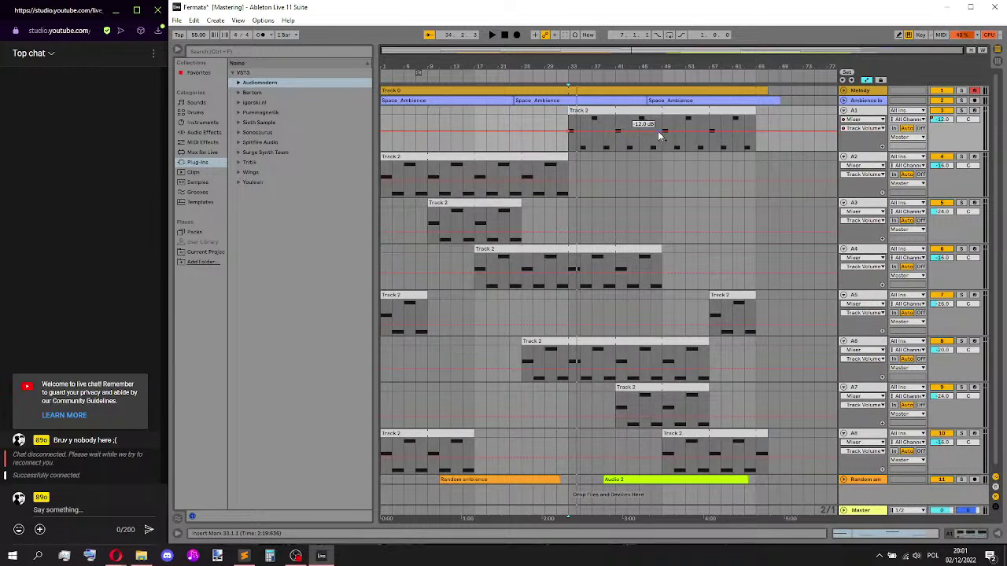
pyautogui.moveTo(663, 133); pyautogui.dragTo(664, 125)
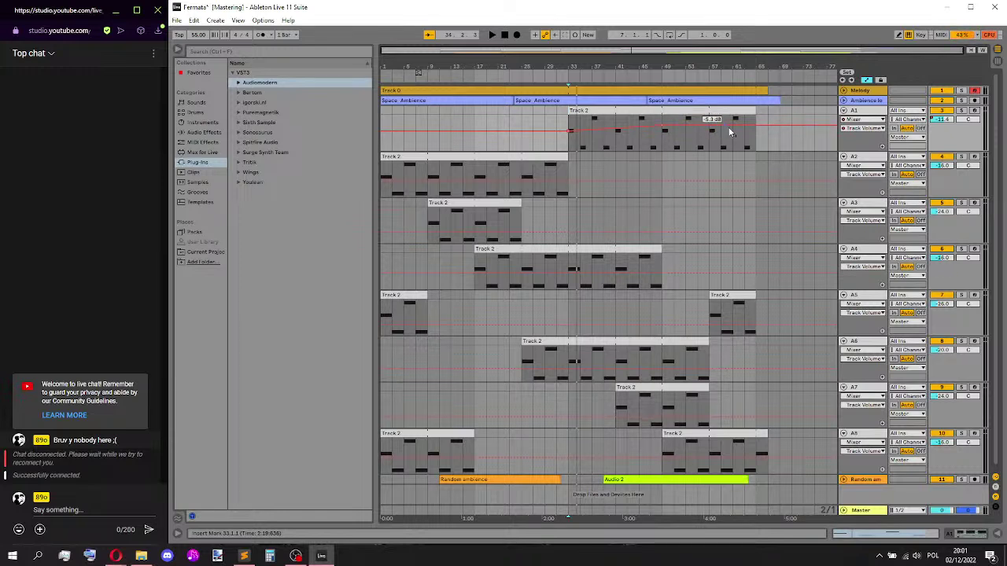
pyautogui.moveTo(756, 130); pyautogui.dragTo(756, 134)
# - Listen to the automated volume on track A1 in the full mix from bar 49 and again from bar 47
pyautogui.click(665, 135)
pyautogui.press('space')
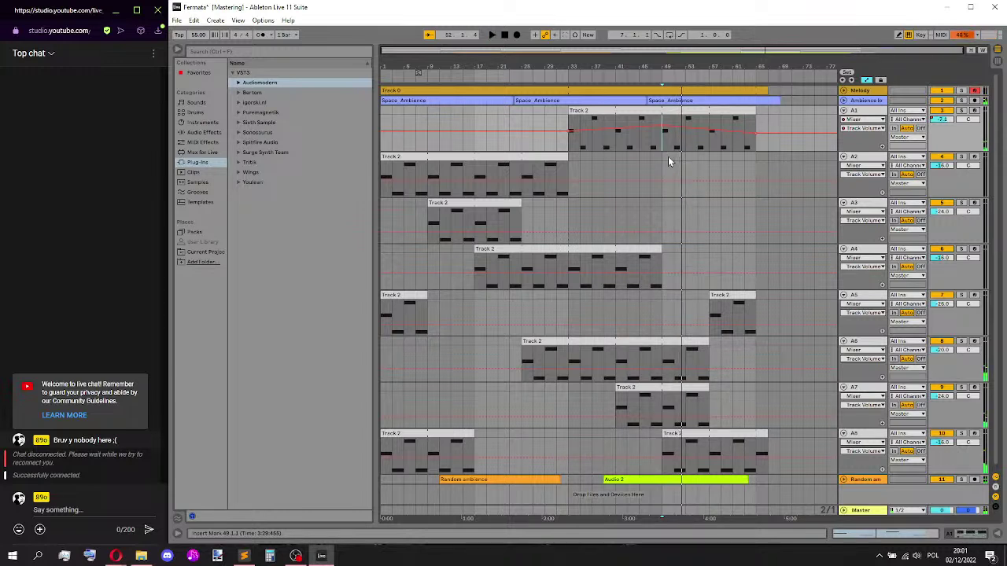
pyautogui.scroll(-1, 668, 155)
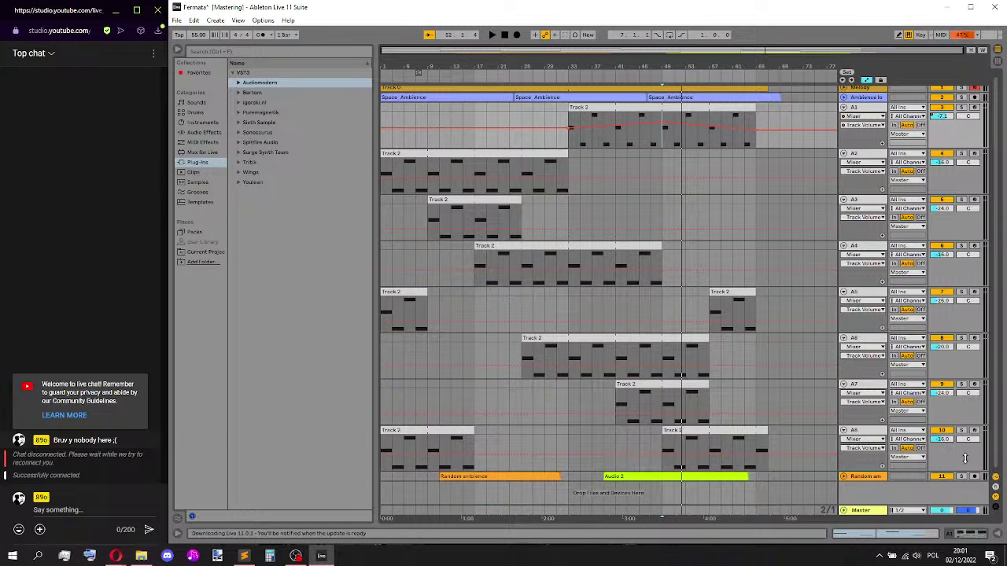
pyautogui.scroll(1, 675, 282)
pyautogui.click(650, 141)
pyautogui.press('space')
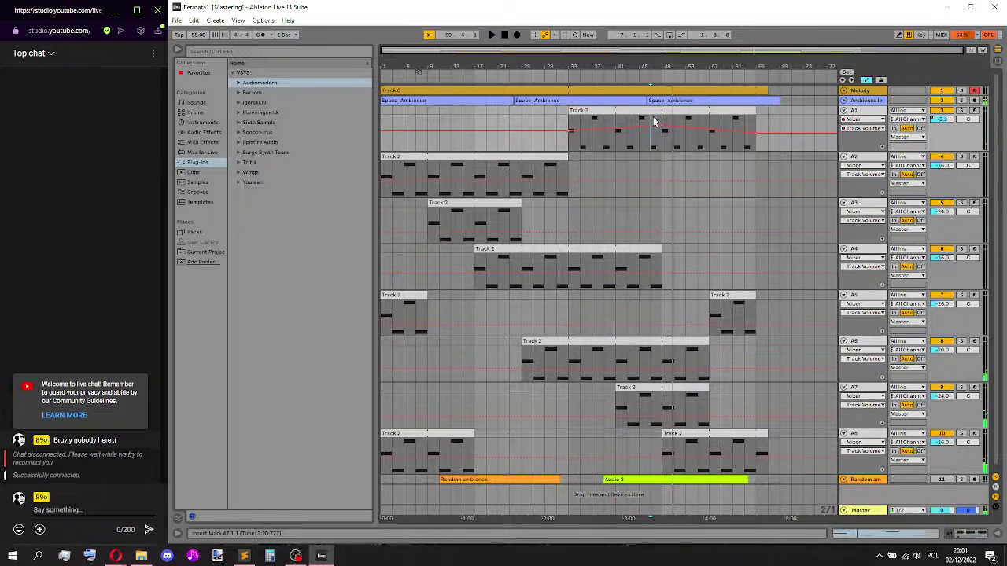
# - Transpose the two G#2 notes in track A1's clip up one octave to G#3
pyautogui.doubleClick(649, 113)
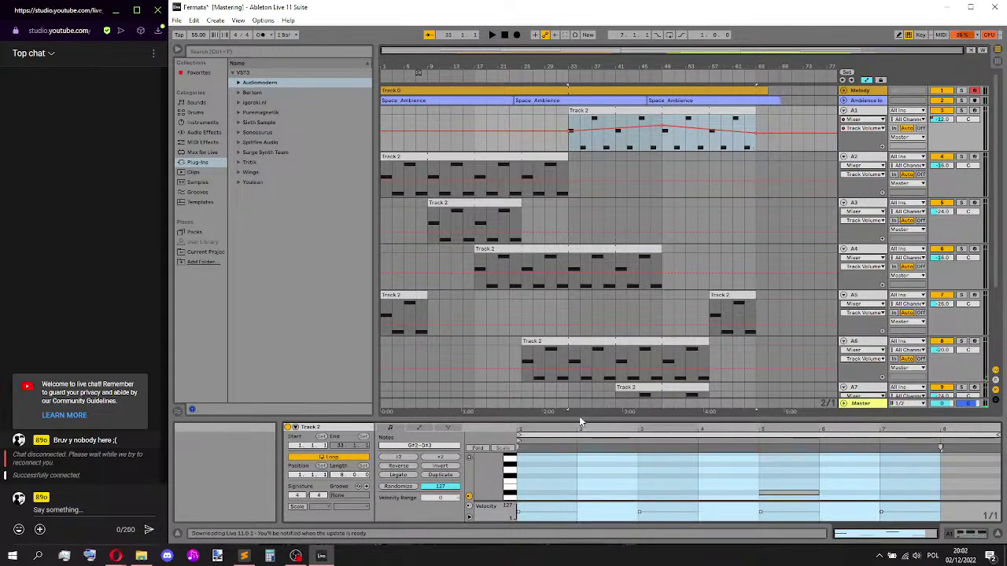
pyautogui.moveTo(581, 421); pyautogui.dragTo(582, 105)
pyautogui.scroll(5, 633, 267)
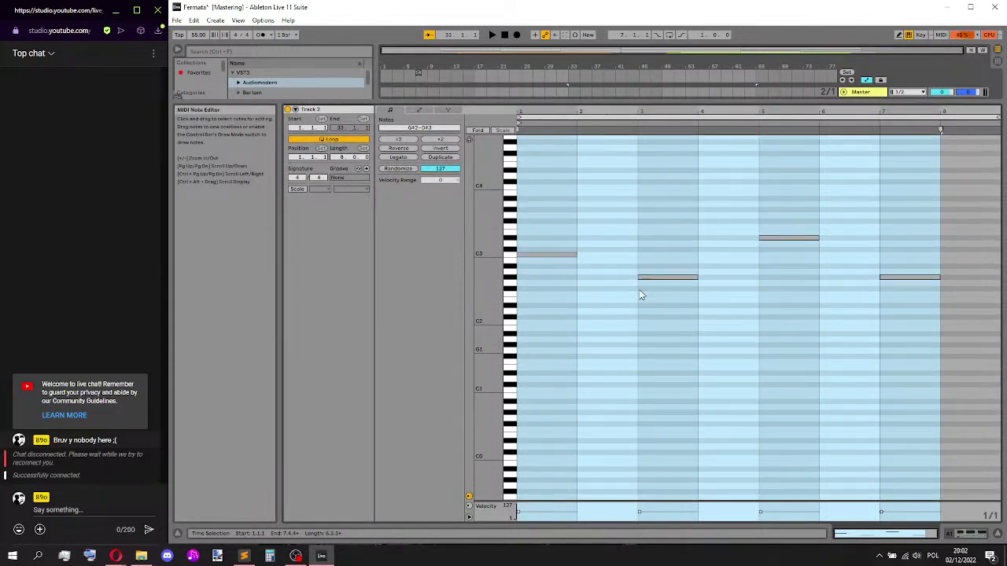
pyautogui.click(644, 284)
pyautogui.moveTo(634, 340); pyautogui.dragTo(920, 303)
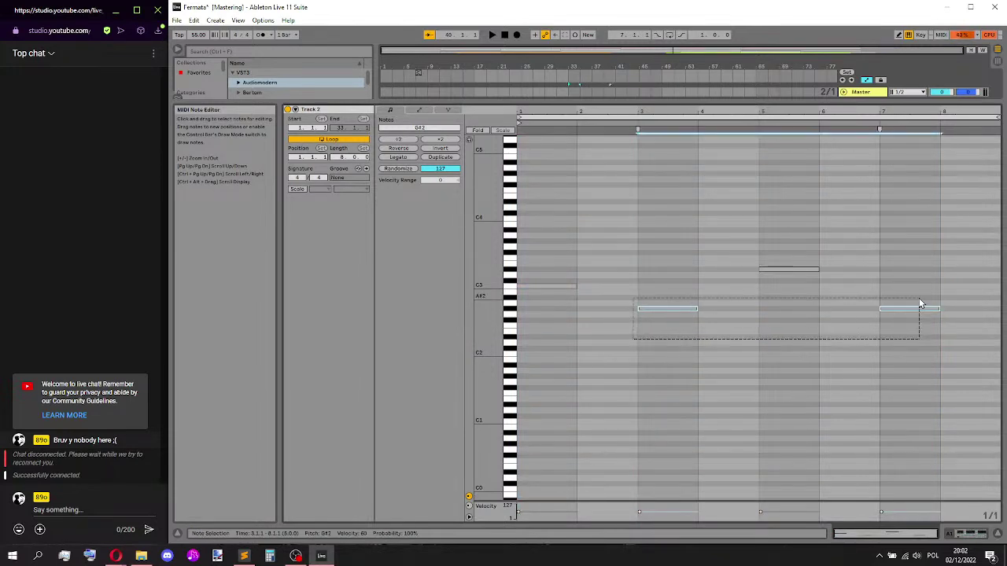
pyautogui.hotkey('shift', 'Up')
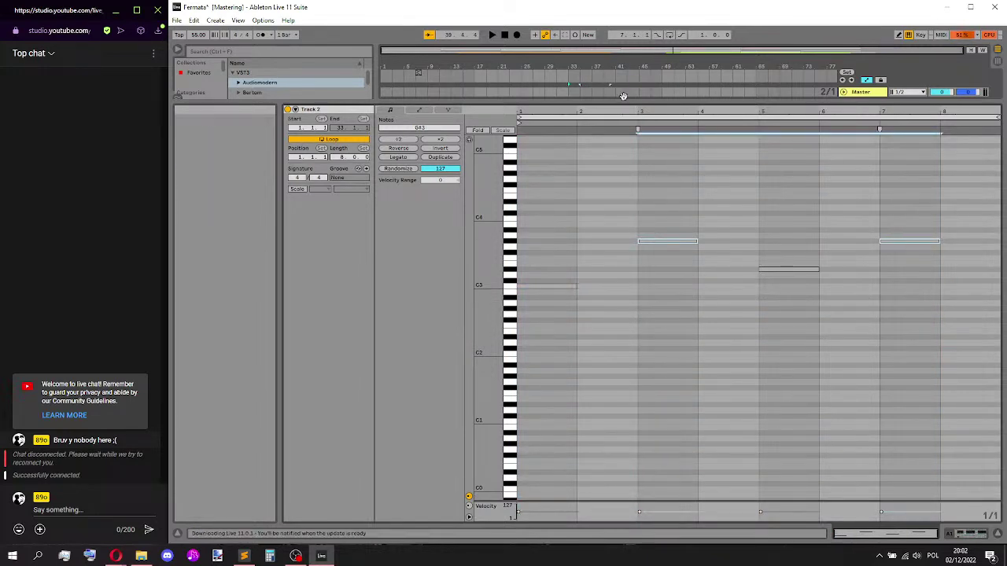
pyautogui.moveTo(664, 105); pyautogui.dragTo(663, 369)
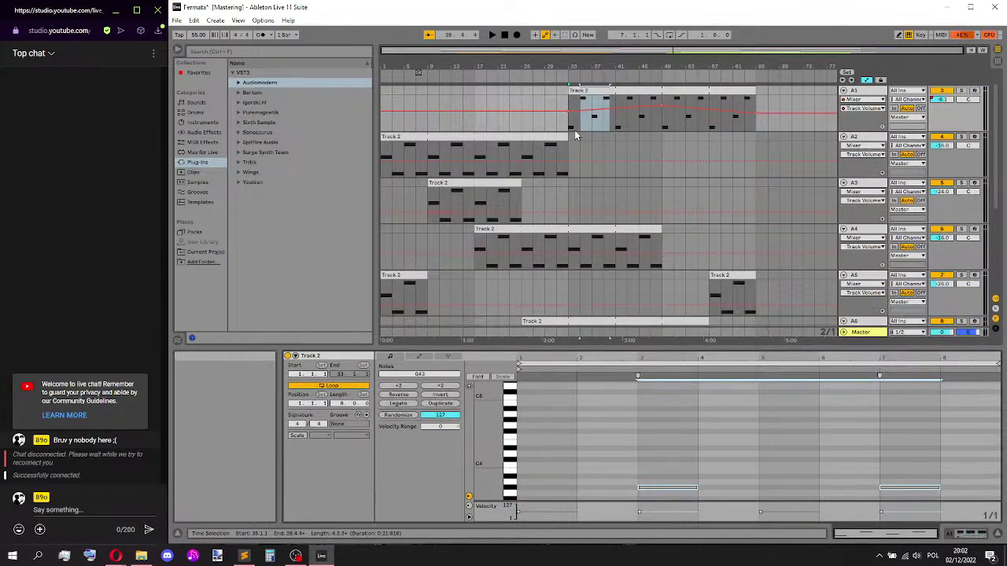
# - Listen to track A1's edited notes in the mix from bar 35 and from bar 49
pyautogui.click(581, 130)
pyautogui.press('space')
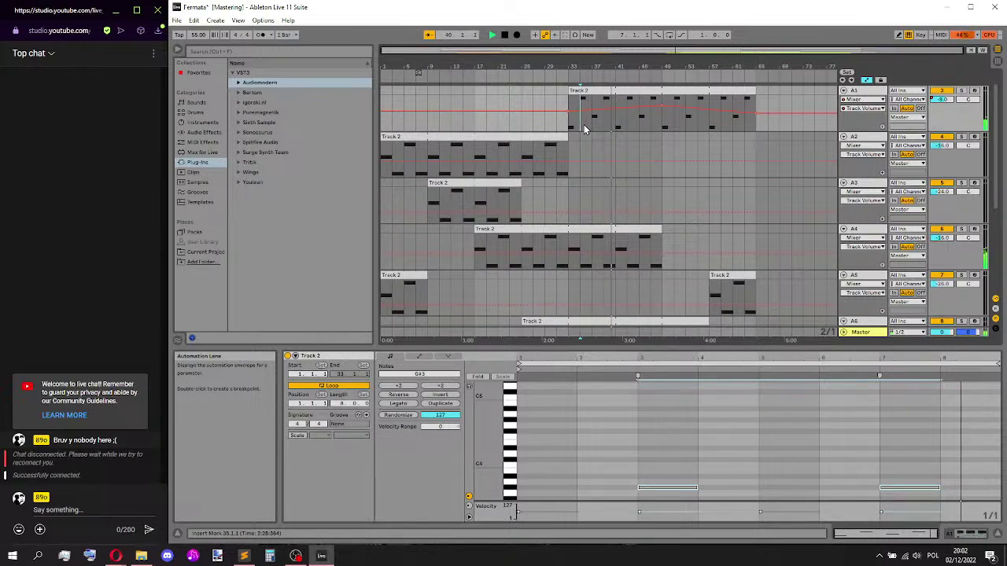
pyautogui.click(663, 128)
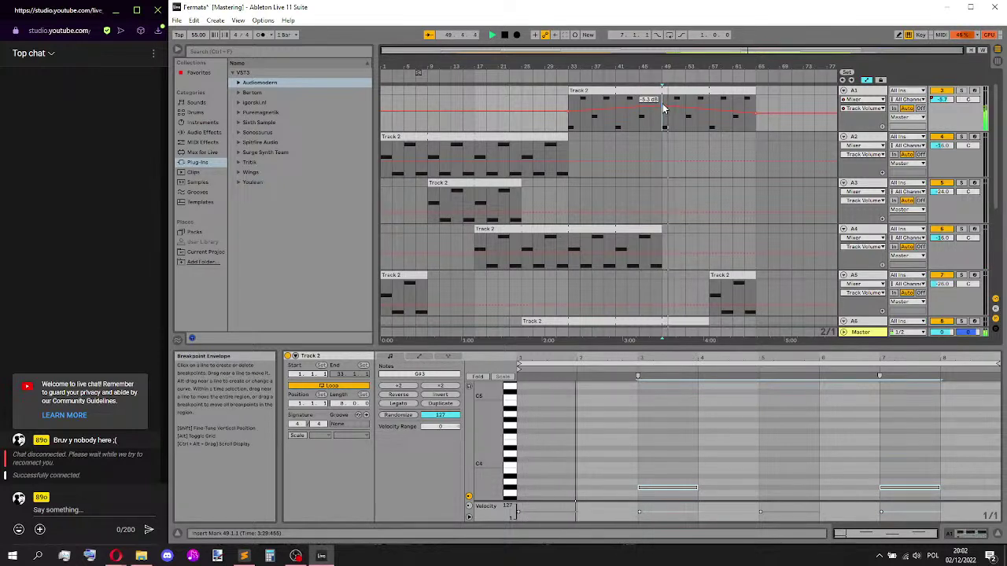
pyautogui.press('space')
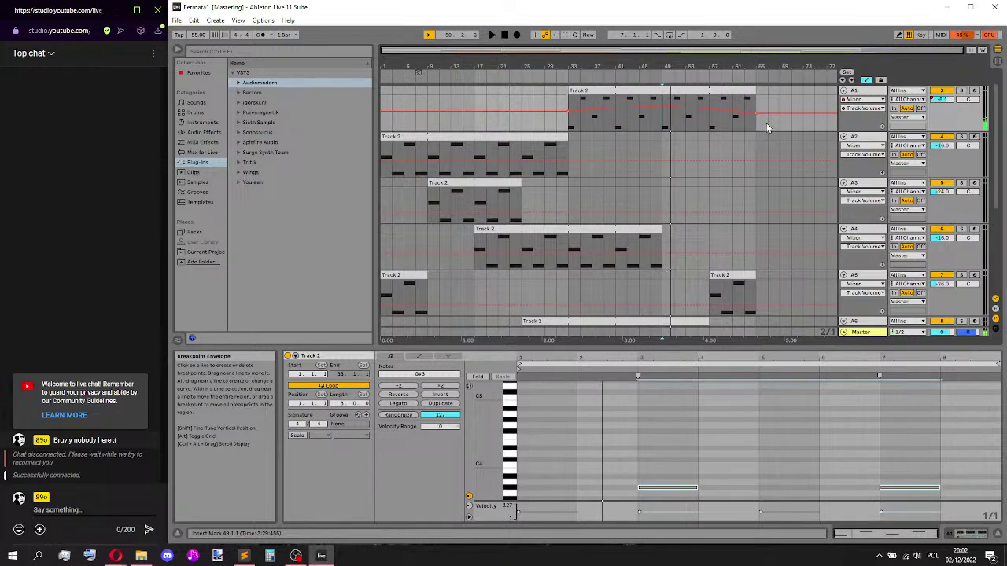
# - Set the volume and filter envelope release times of track A1's Chill Outzone instrument to 12 s
pyautogui.click(883, 92)
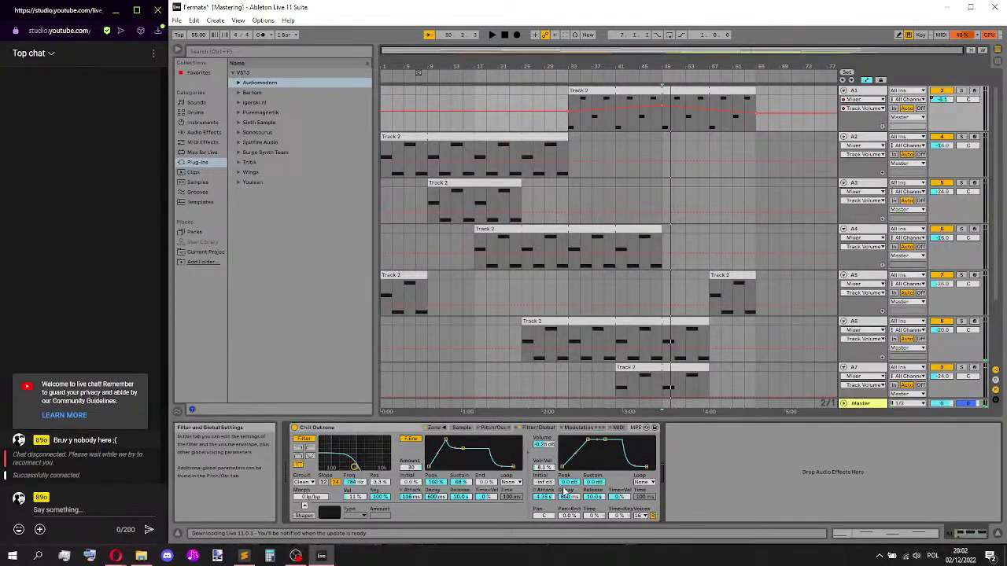
pyautogui.click(596, 498)
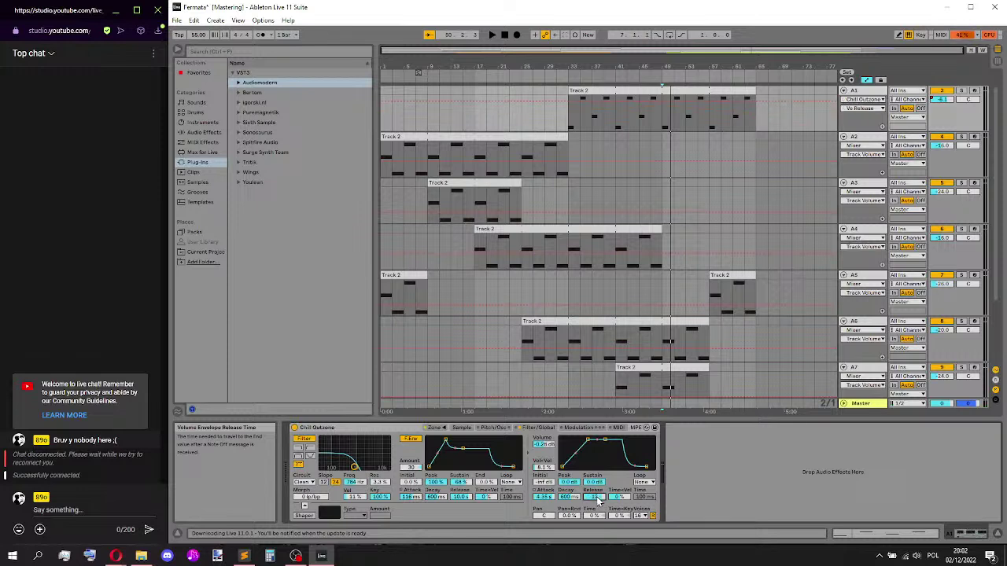
pyautogui.click(460, 498)
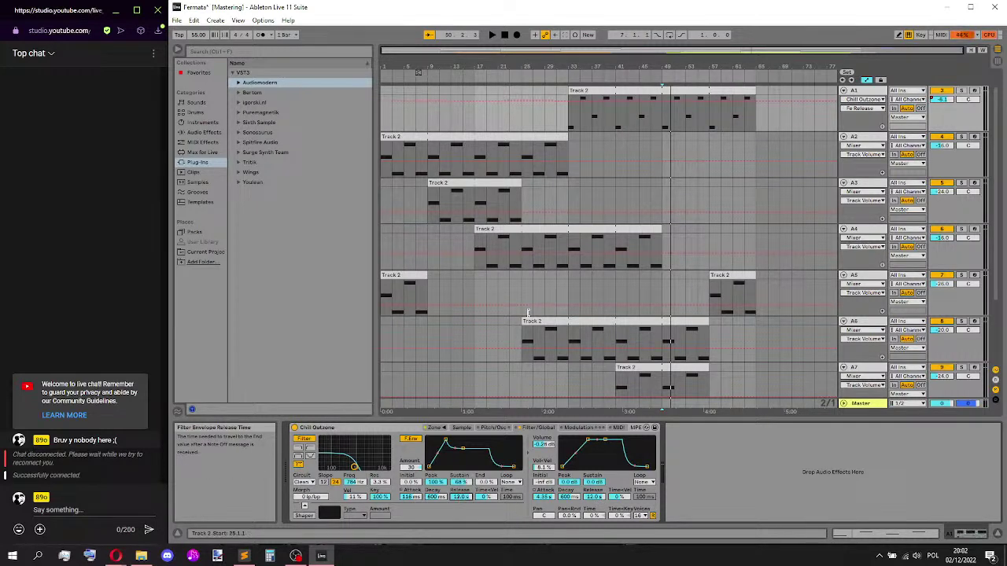
# - Listen to the longer release on track A1 from bar 47 and again from bar 49
pyautogui.click(652, 122)
pyautogui.press('space')
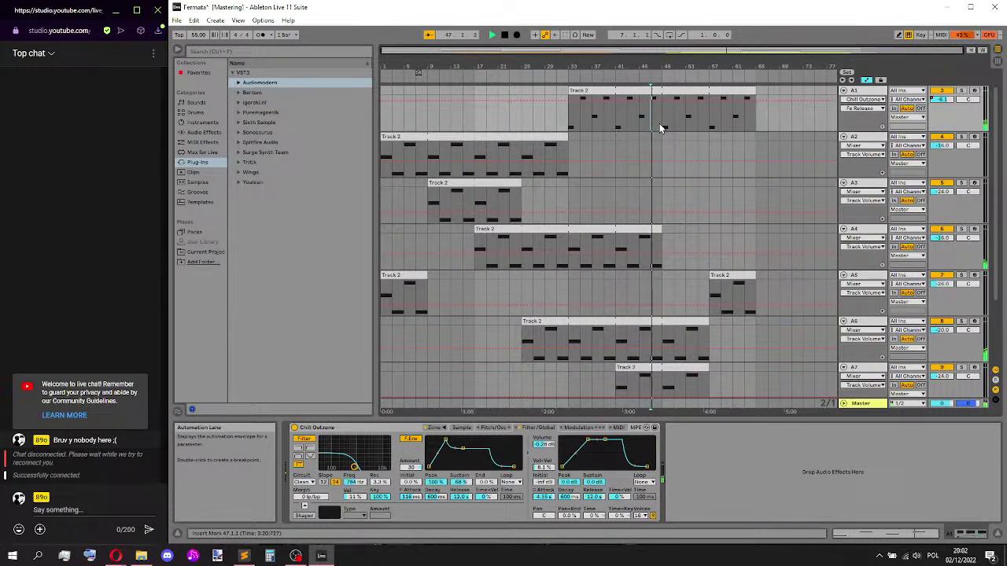
pyautogui.click(665, 128)
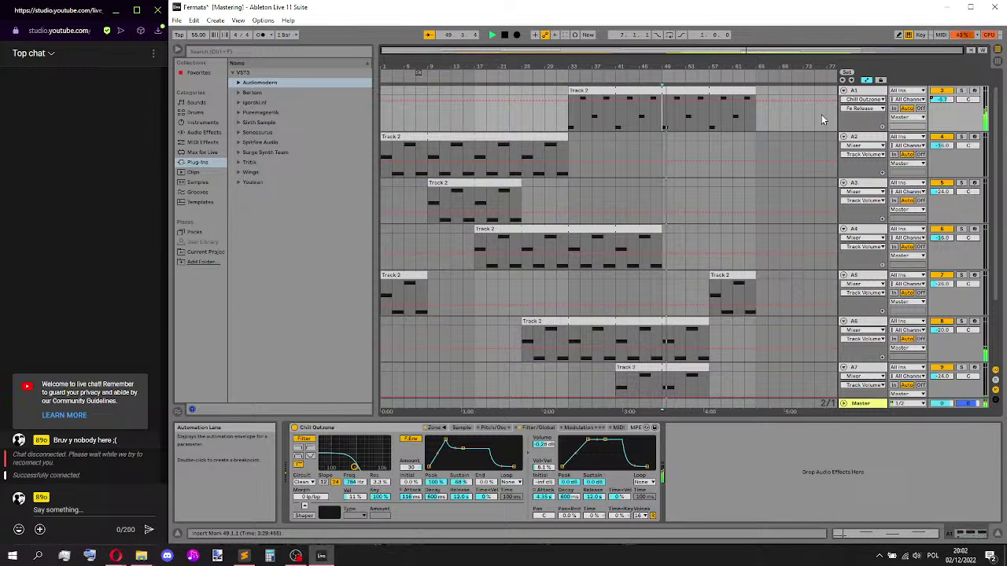
# - Stop playback and curve Chill Outzone's release slopes to about -60% for the filter envelope and -69% for the volume envelope
pyautogui.press('space')
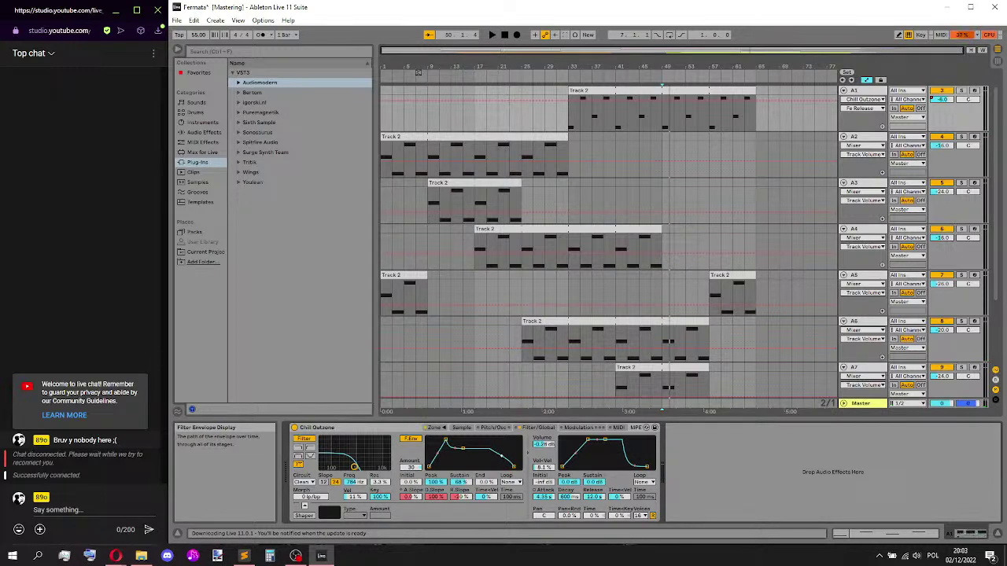
pyautogui.moveTo(637, 467); pyautogui.dragTo(638, 452)
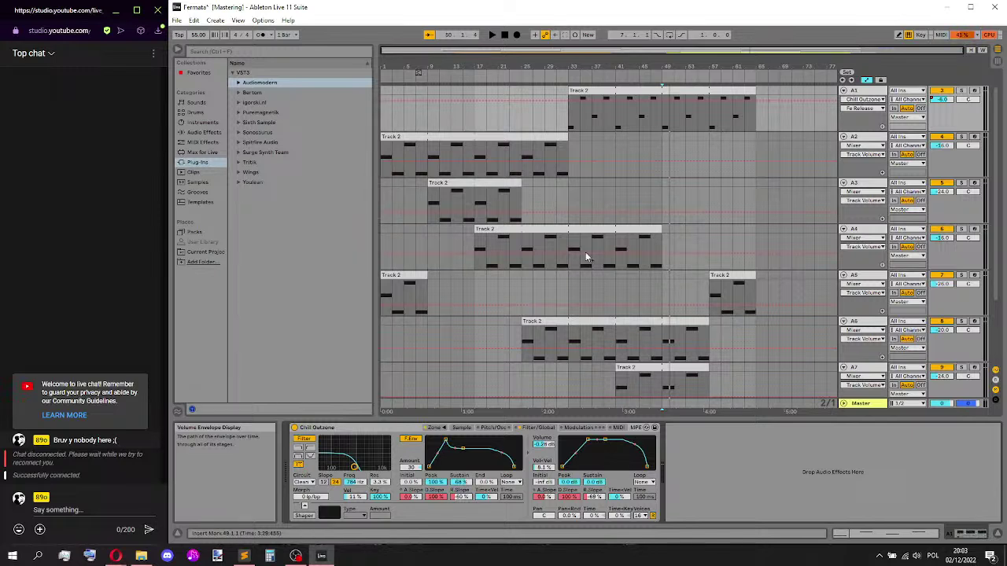
# - Set Chill Outzone's filter and volume envelope release times to 3 s and listen to track A1 from bar 49
pyautogui.click(650, 126)
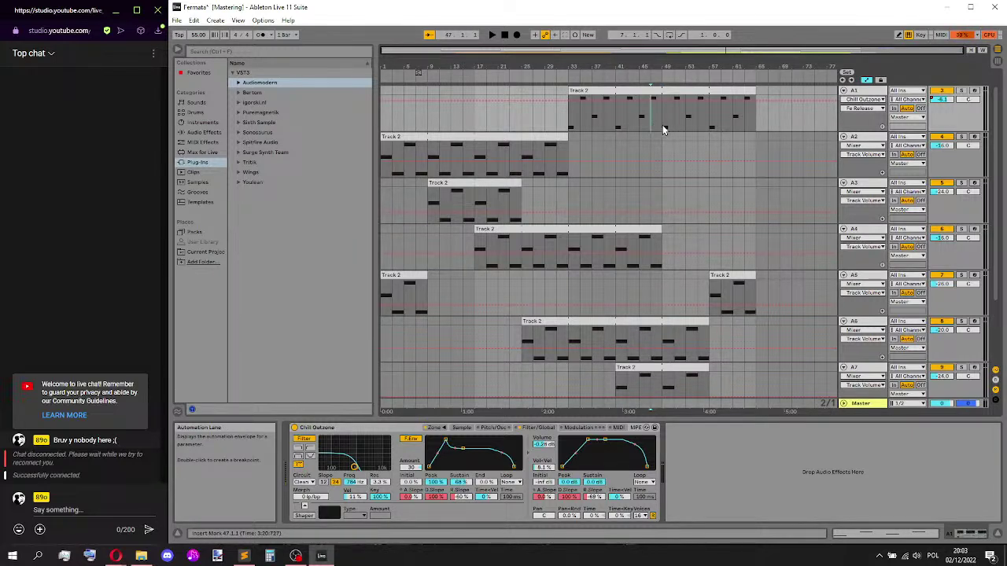
pyautogui.press('space')
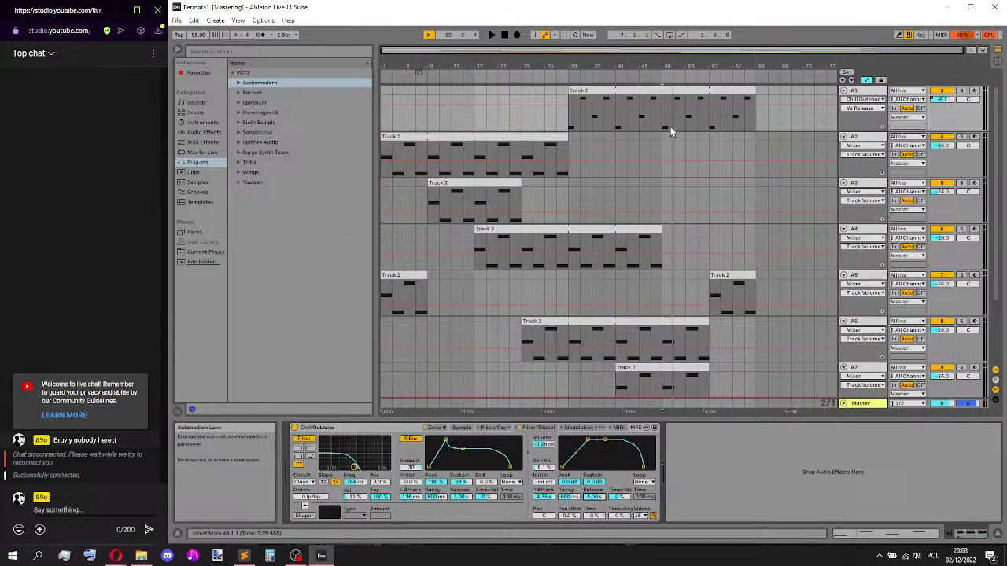
pyautogui.press('space')
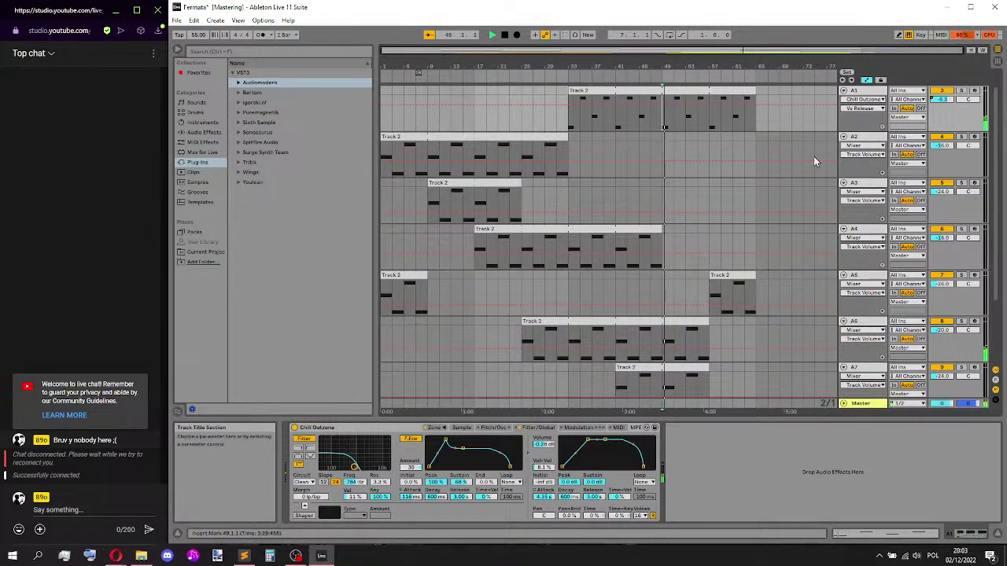
# - Mute tracks A6, A7 and A8 plus both ambience tracks, and listen to the reduced mix from bar 49
pyautogui.scroll(1, 799, 173)
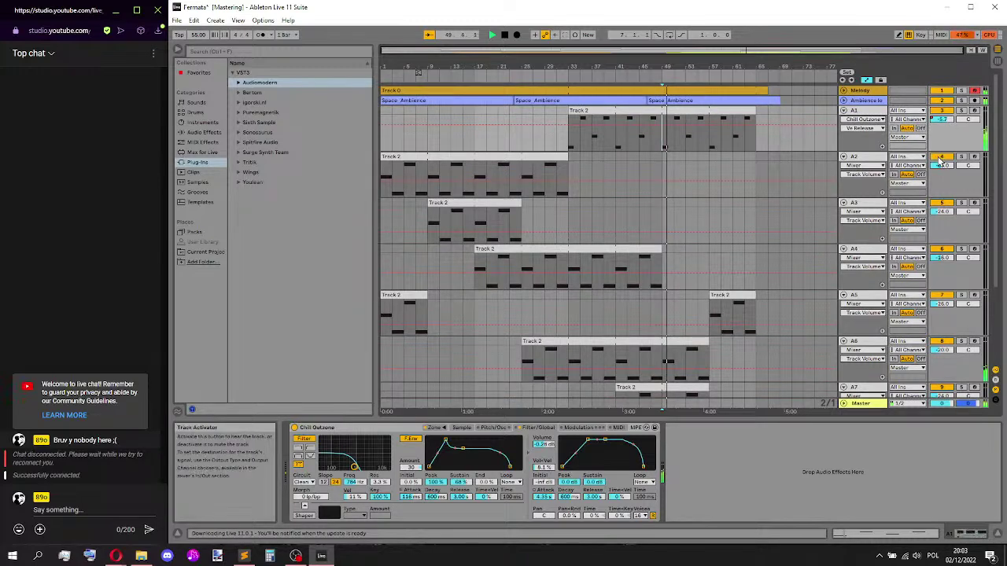
pyautogui.press('space')
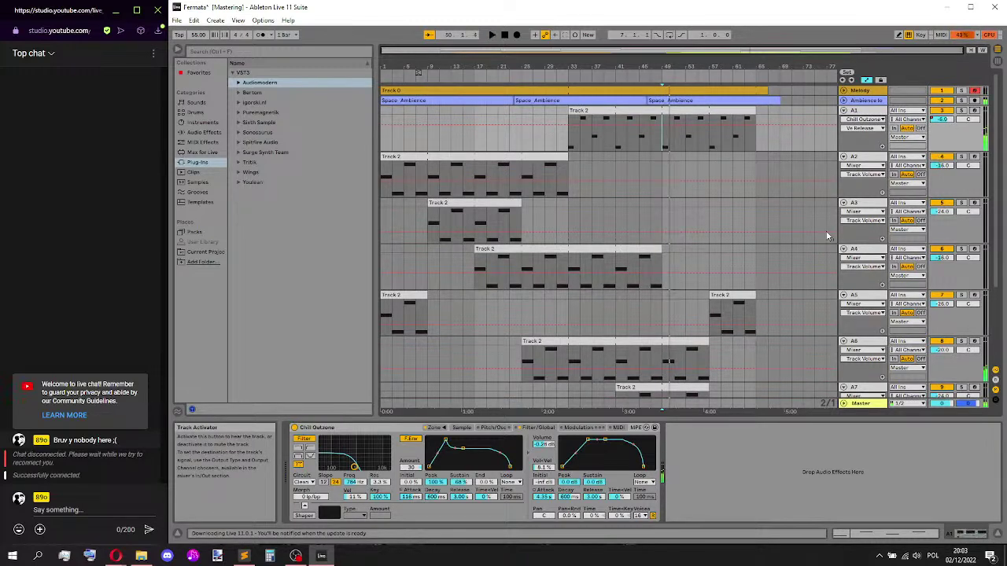
pyautogui.scroll(-2, 810, 244)
pyautogui.scroll(-2, 684, 325)
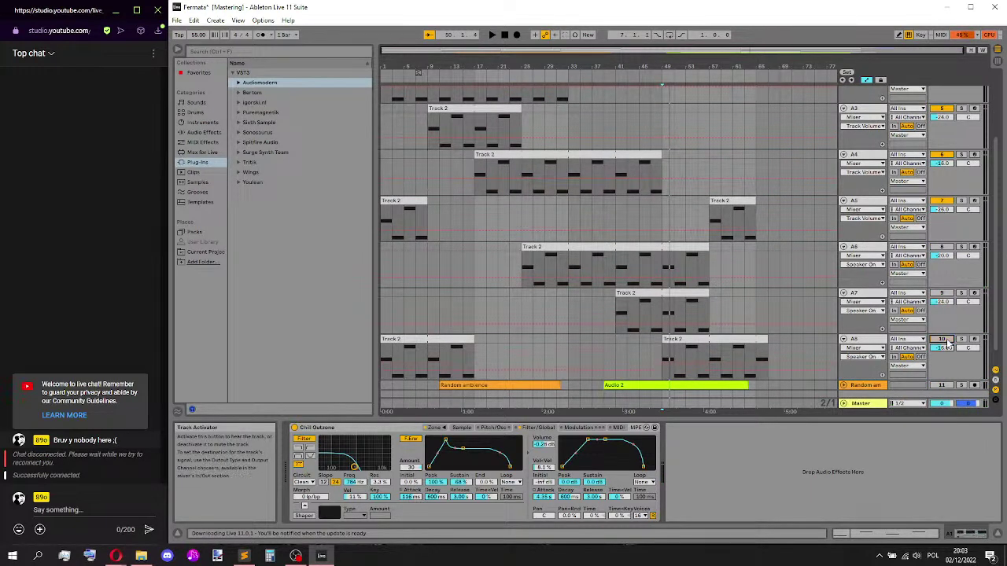
pyautogui.scroll(3, 697, 268)
pyautogui.press('space')
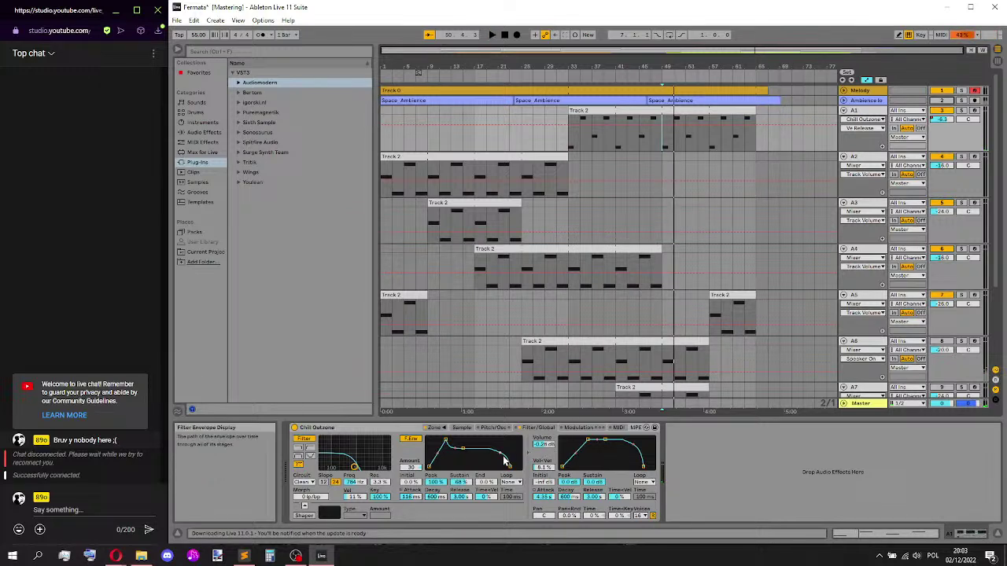
# - Soften the release slopes of Chill Outzone's filter and volume envelopes, set both release times to 1.50 s and play from bar 49
pyautogui.moveTo(502, 458); pyautogui.dragTo(503, 464)
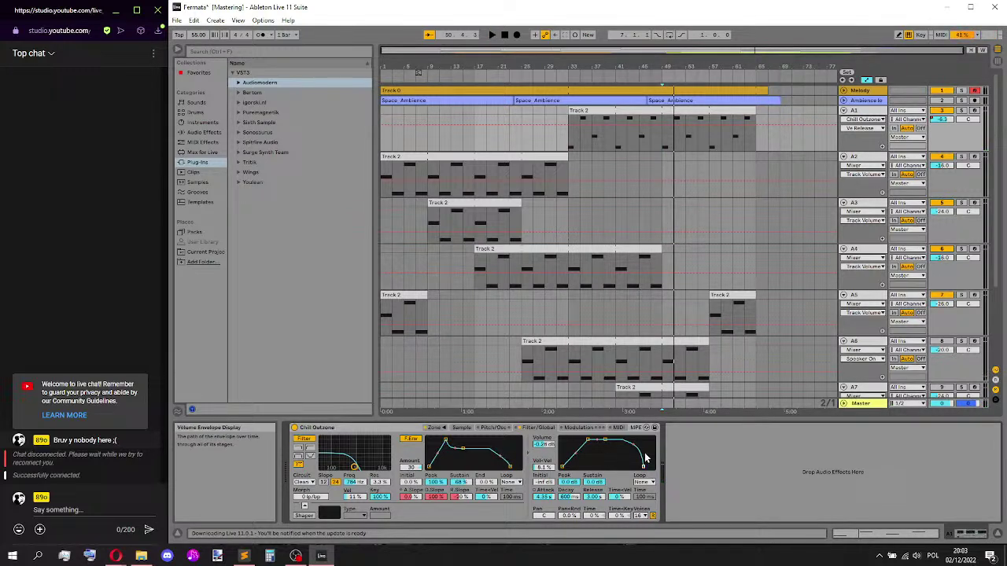
pyautogui.moveTo(634, 450); pyautogui.dragTo(635, 465)
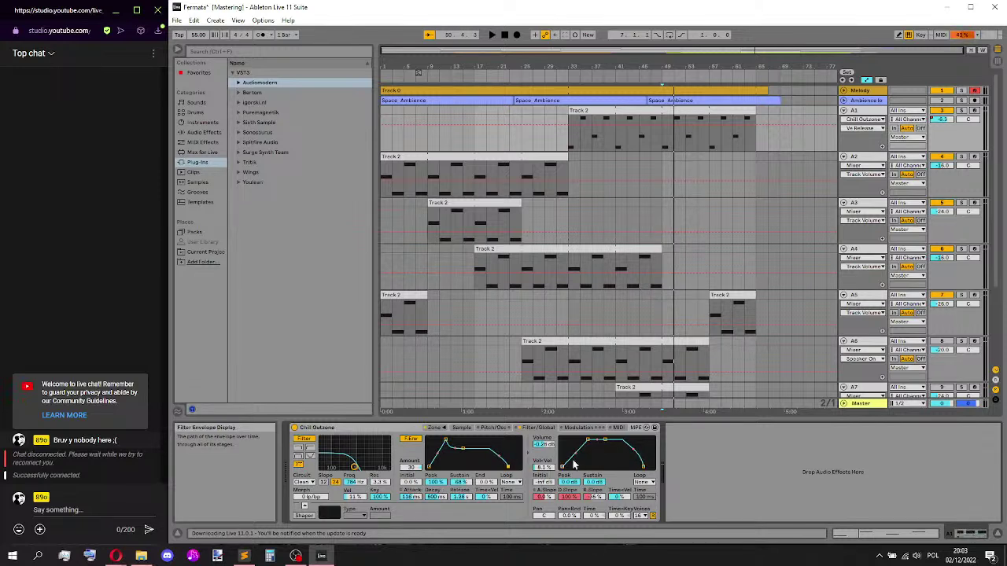
pyautogui.press('space')
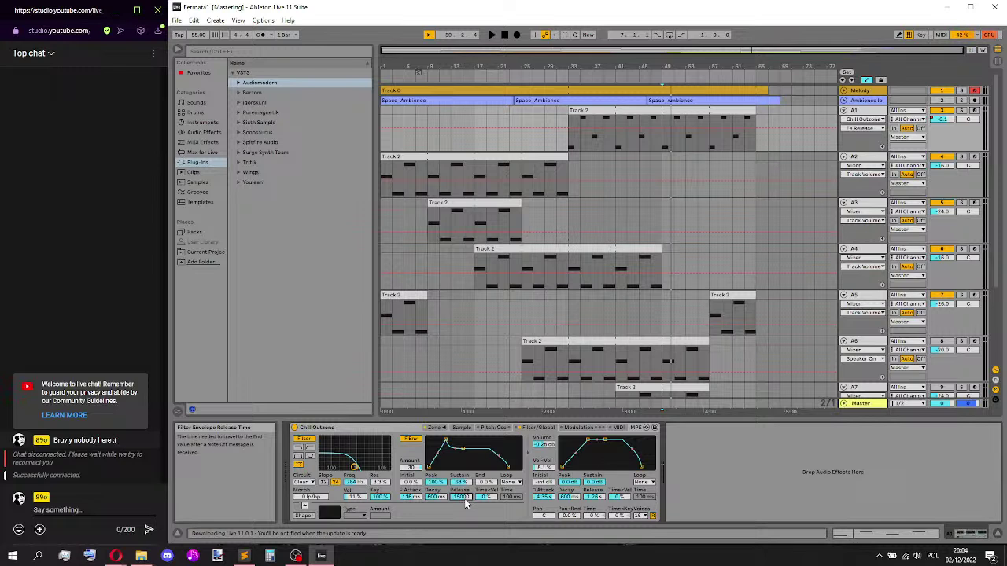
pyautogui.press('Return')
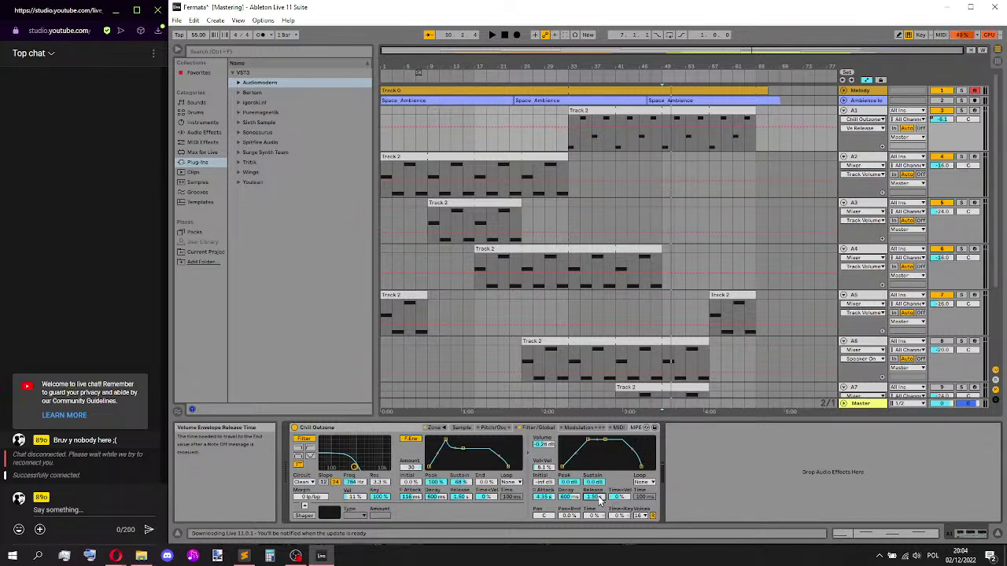
pyautogui.press('space')
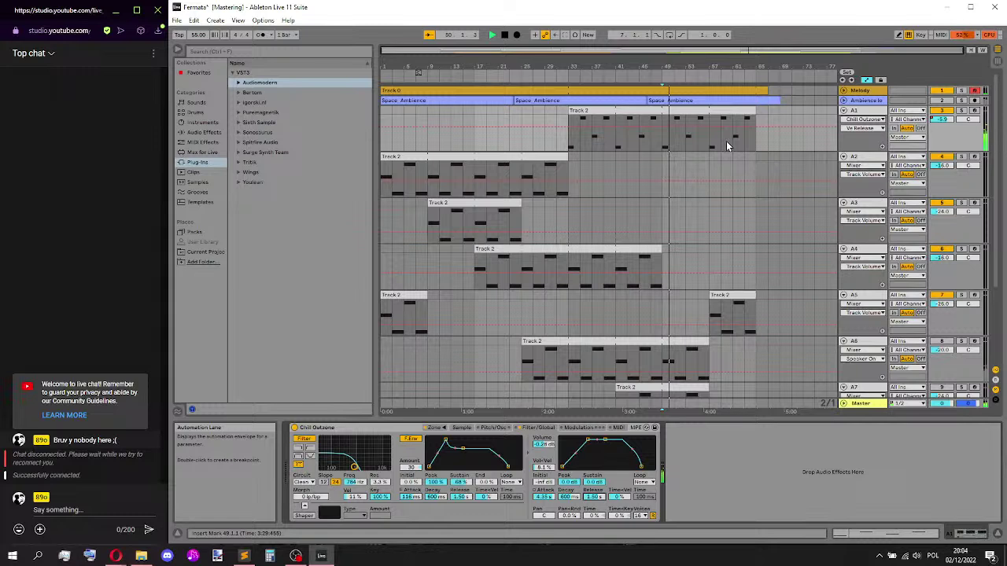
# - Show track A1's Track Volume automation and listen to the end of its clip from bar 63
pyautogui.click(868, 120)
pyautogui.click(863, 130)
pyautogui.click(663, 128)
pyautogui.click(743, 143)
pyautogui.press('space')
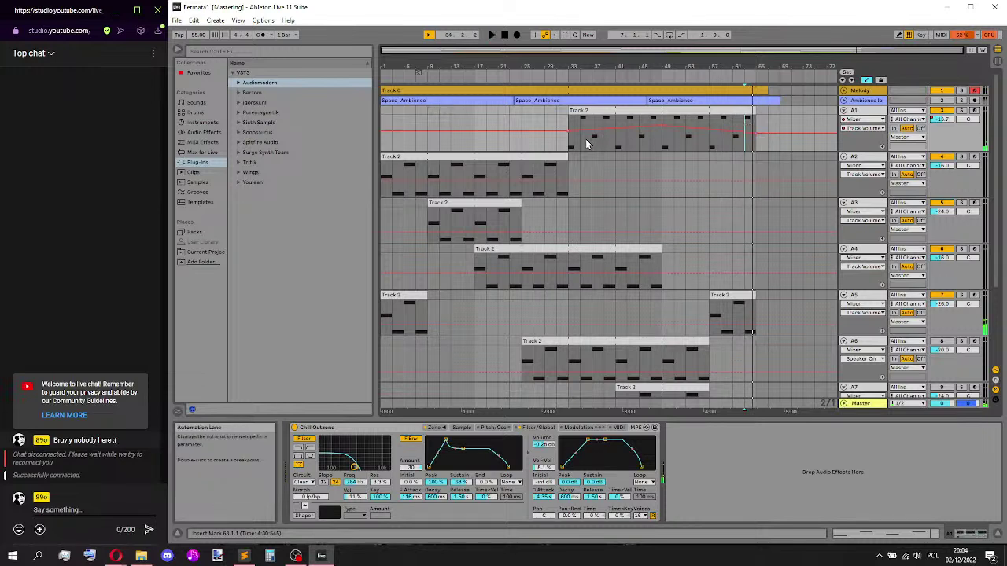
# - Listen to track A1 from bar 39 and lower the start of its volume automation to about -14 dB
pyautogui.click(603, 152)
pyautogui.press('space')
pyautogui.press('space')
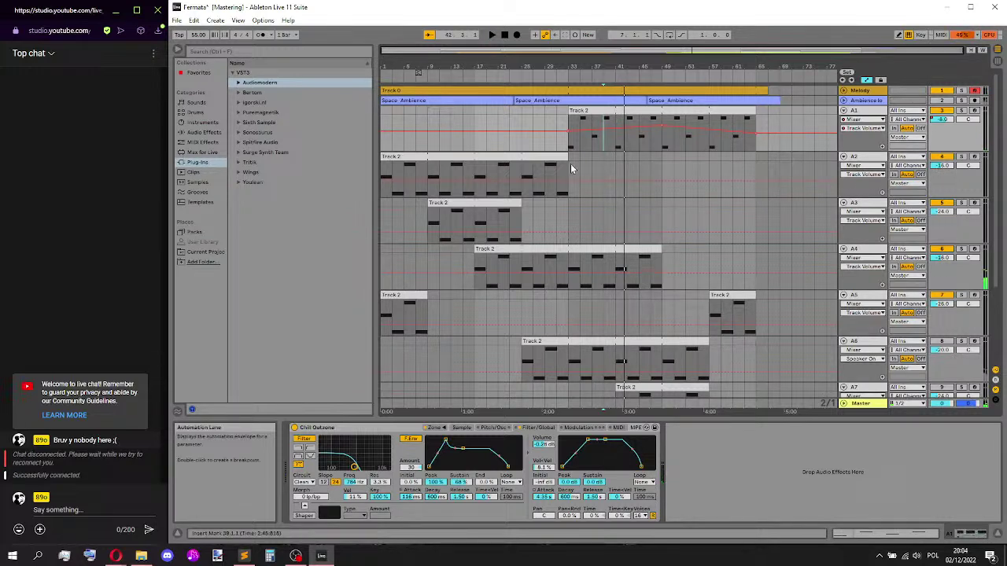
pyautogui.moveTo(568, 133); pyautogui.dragTo(568, 131)
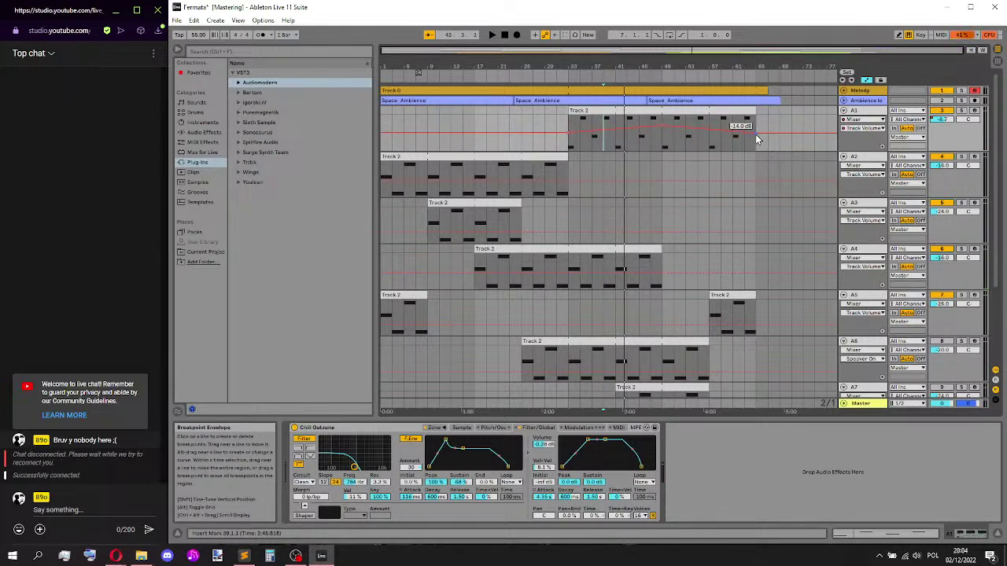
# - Collapse track A1, mute tracks A1, A3, A4 and A5, and listen to track A2 from bar 1
pyautogui.click(844, 110)
pyautogui.click(948, 112)
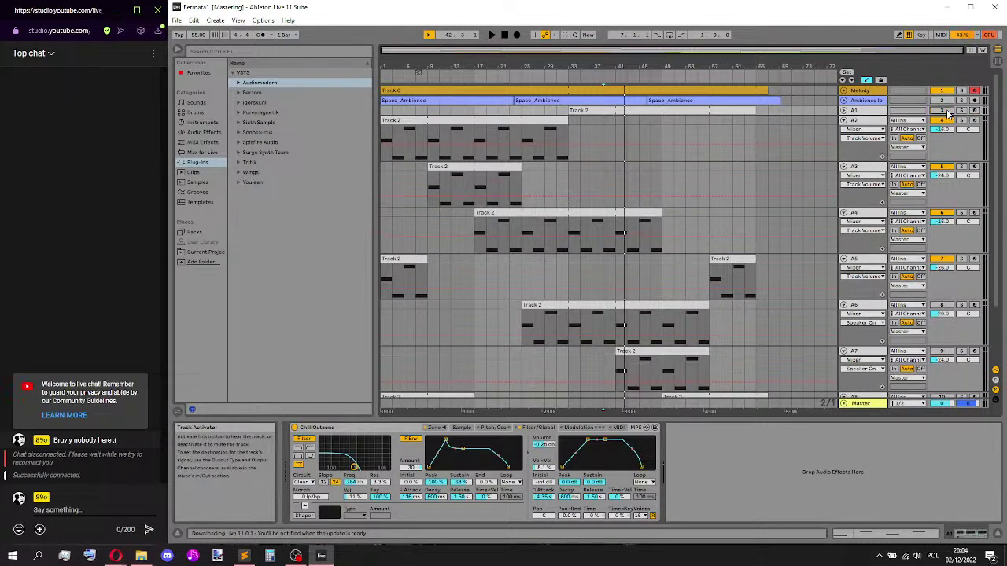
pyautogui.click(383, 163)
pyautogui.click(948, 167)
pyautogui.click(942, 212)
pyautogui.click(942, 259)
pyautogui.scroll(-2, 941, 244)
pyautogui.scroll(2, 940, 236)
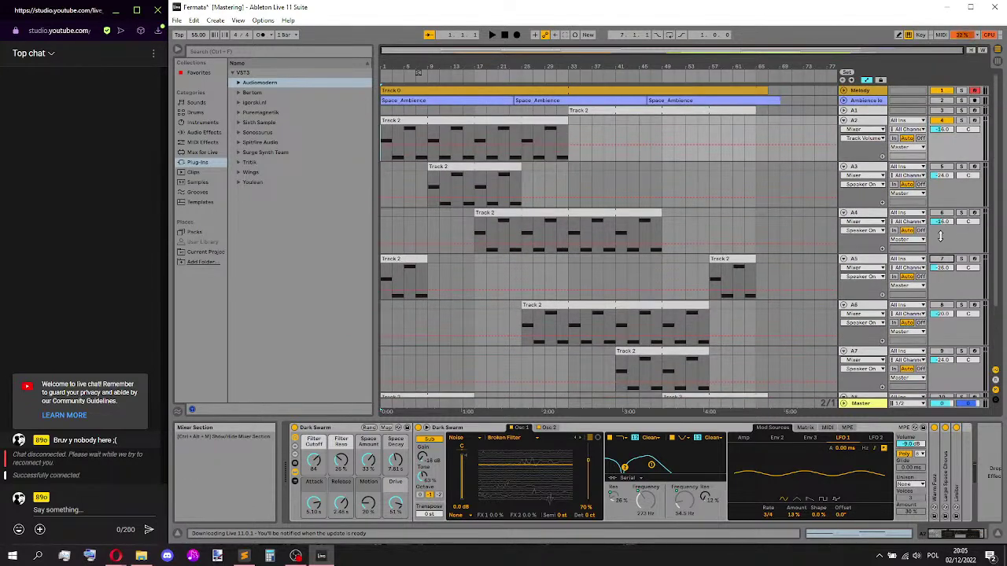
pyautogui.press('space')
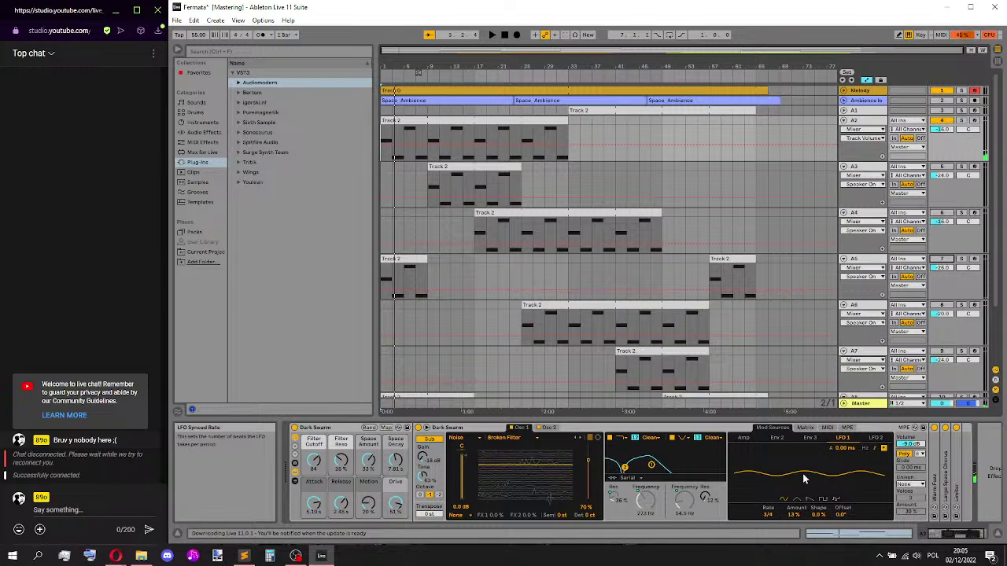
# - Sync LFO 2 of track A2's Dark Swarm instrument to the tempo at a rate of 1/2 and listen from bar 1
pyautogui.click(874, 439)
pyautogui.click(855, 440)
pyautogui.click(873, 440)
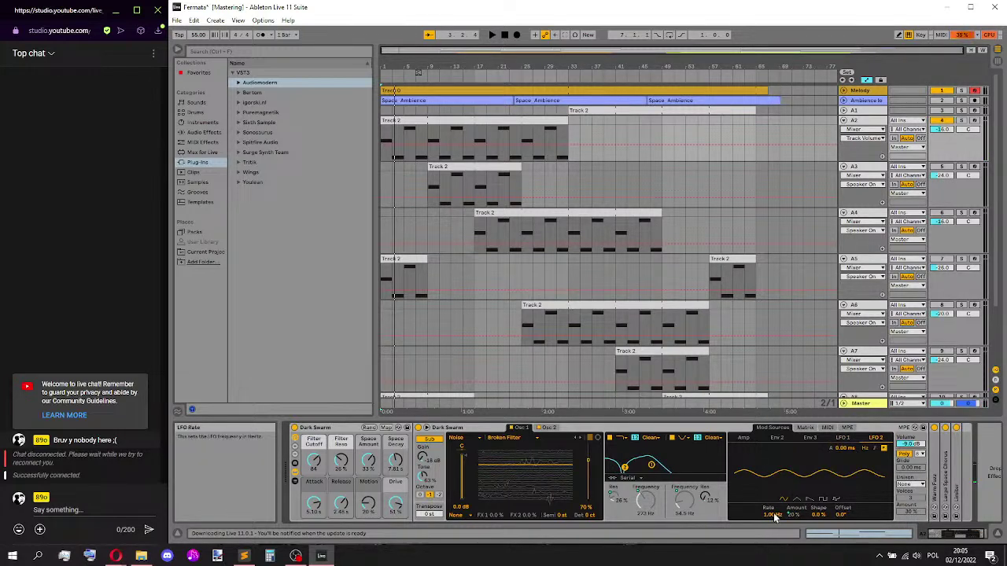
pyautogui.click(871, 450)
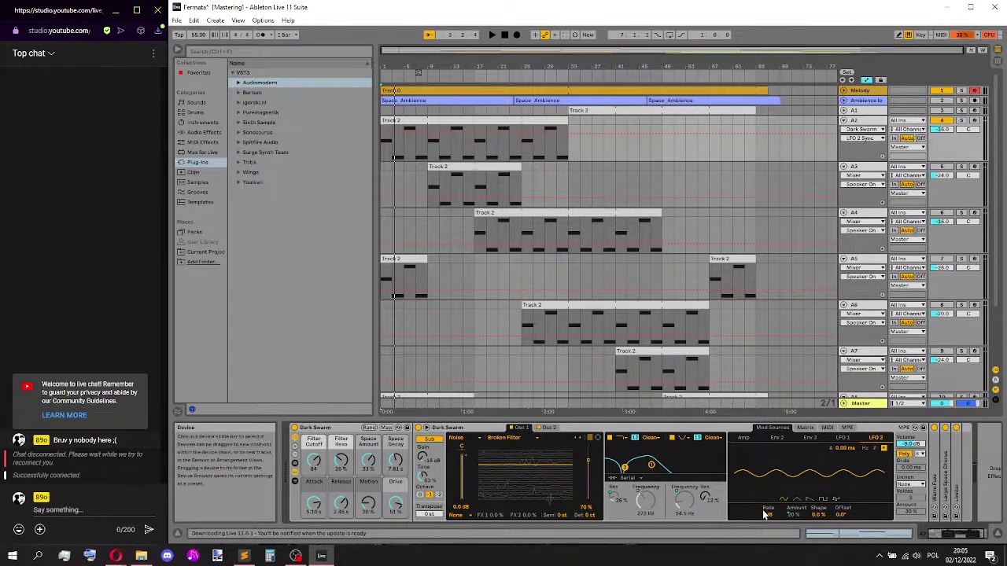
pyautogui.moveTo(785, 513); pyautogui.dragTo(785, 508)
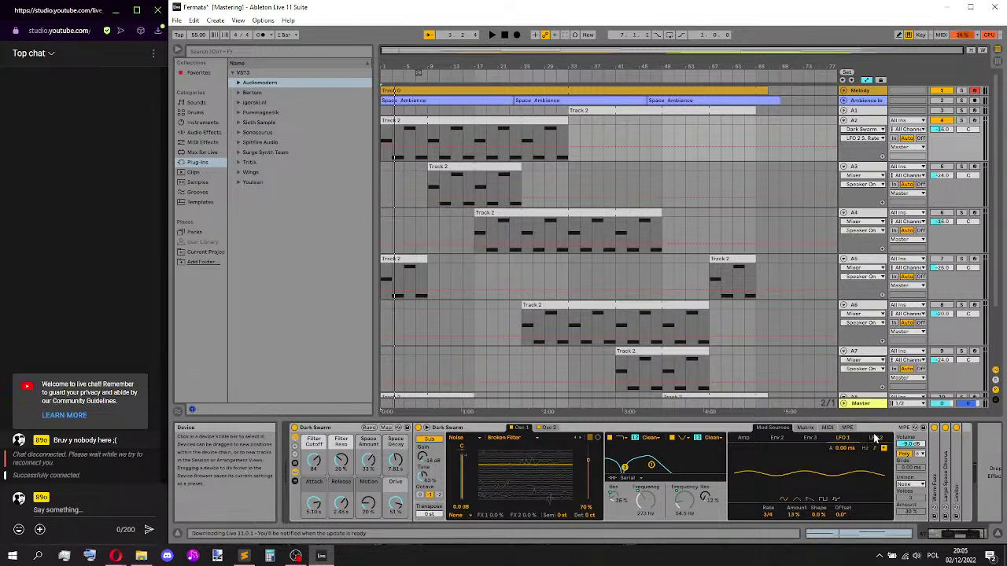
pyautogui.press('space')
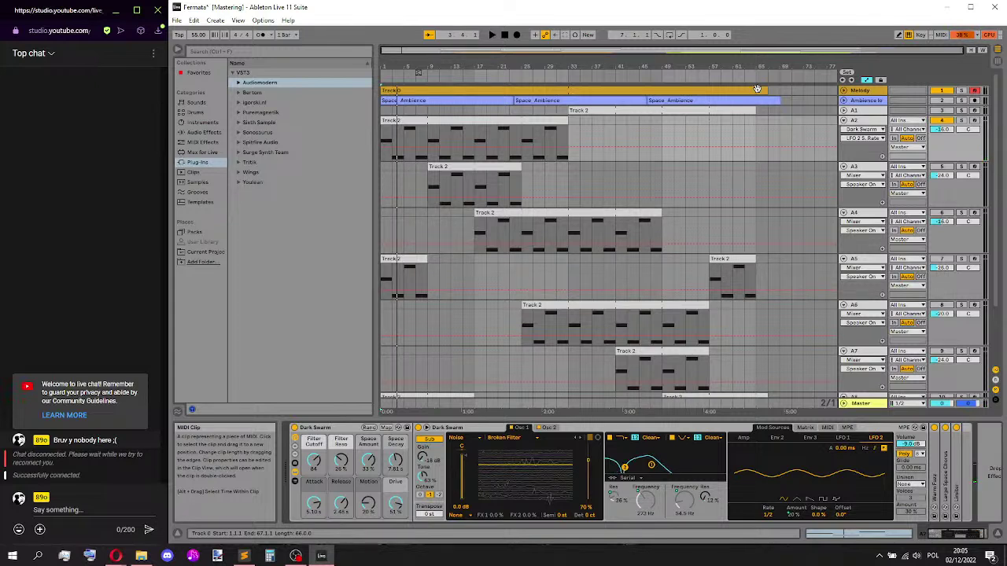
pyautogui.press('a')
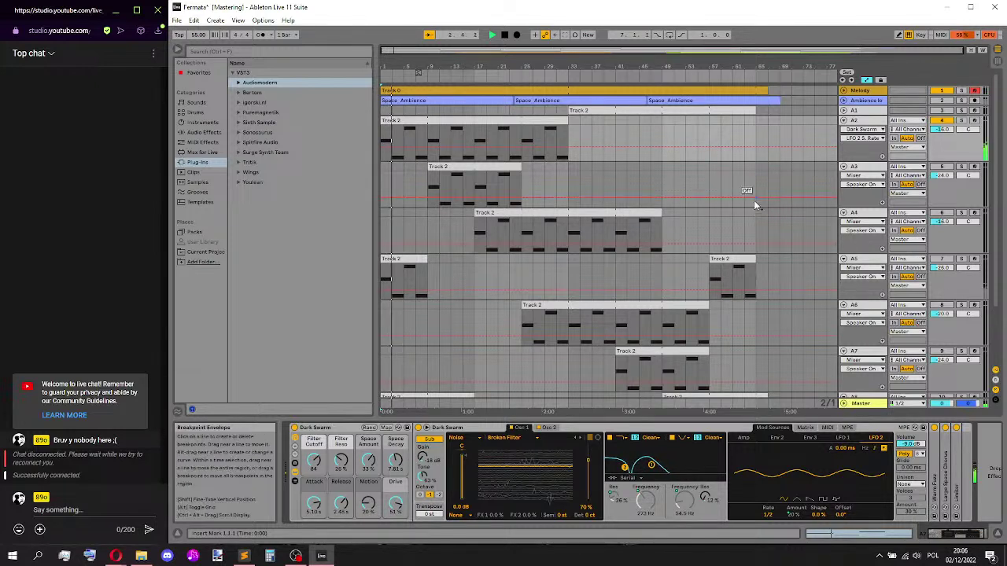
# - Set track A2's volume to -14 dB, transpose Dark Swarm's oscillator 2 by -12 st and play from bar 1
pyautogui.click(549, 428)
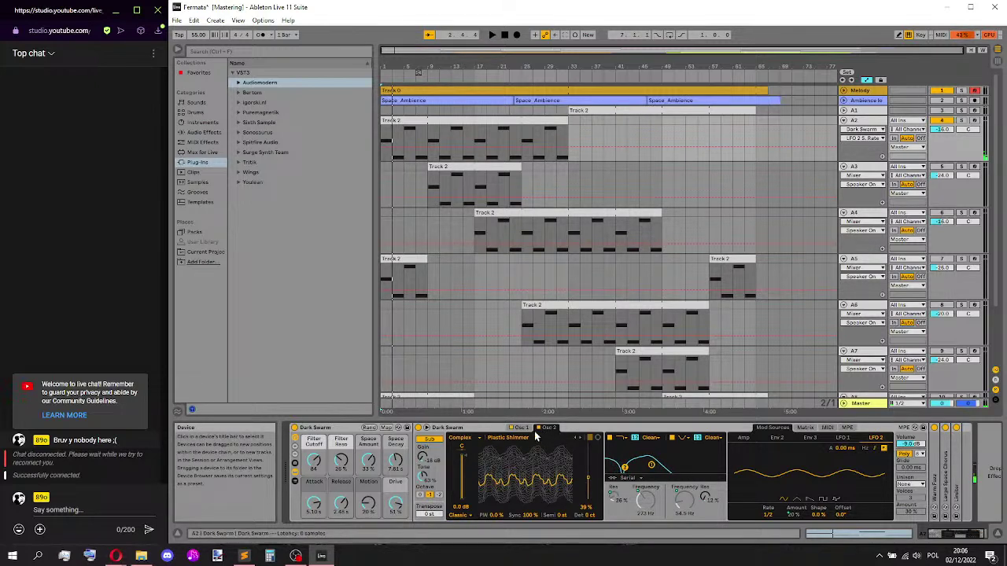
pyautogui.click(522, 428)
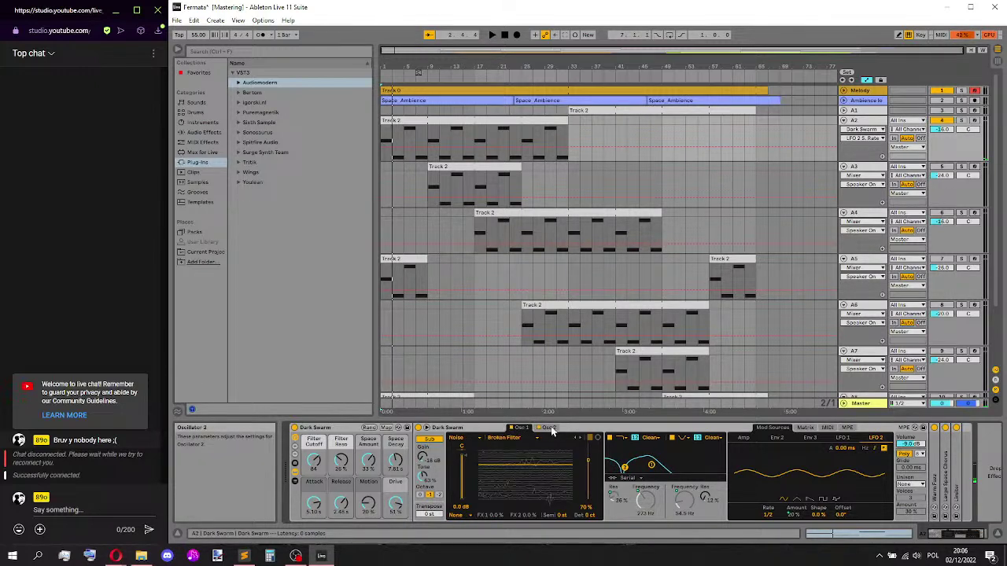
pyautogui.click(549, 429)
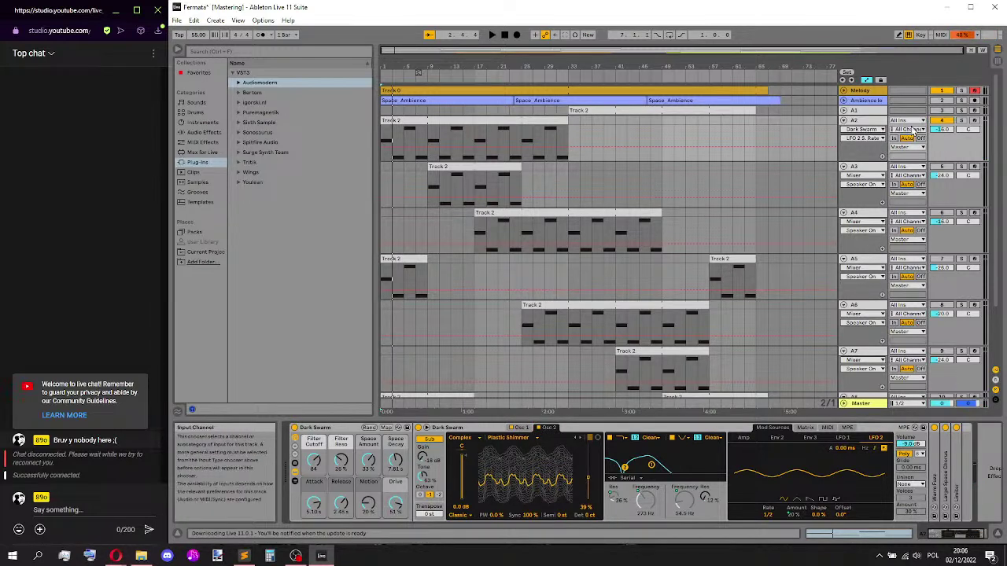
pyautogui.click(943, 131)
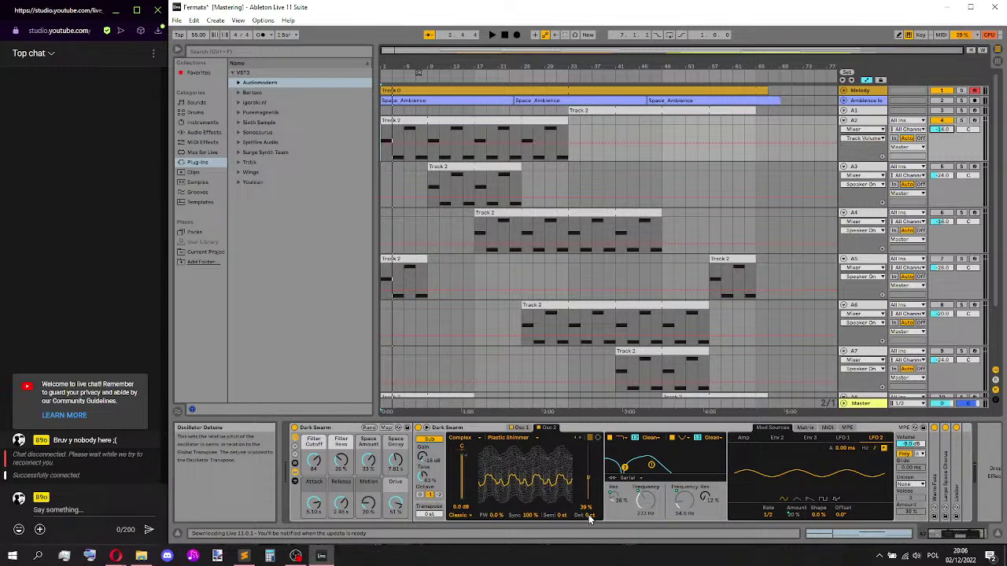
pyautogui.click(561, 517)
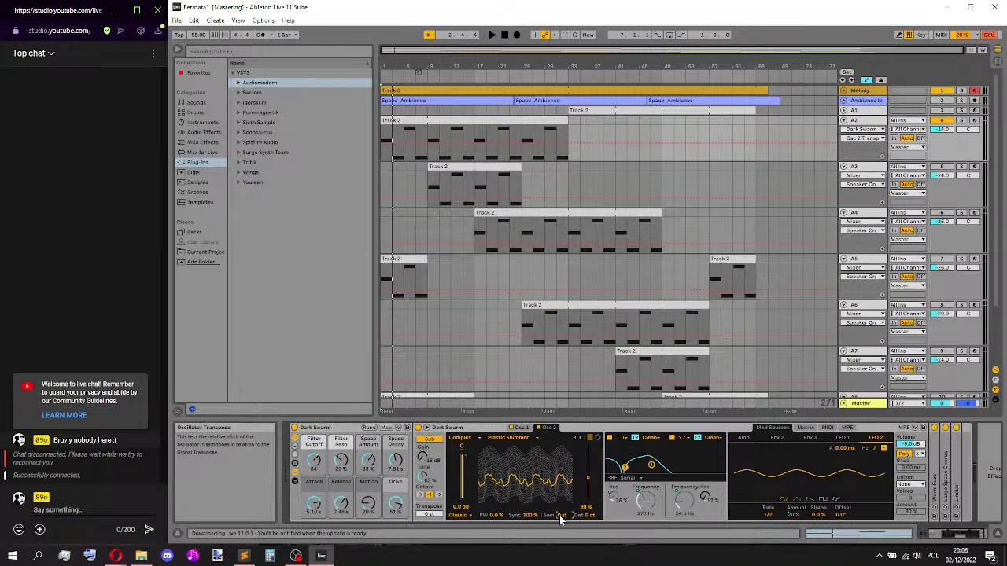
pyautogui.press('space')
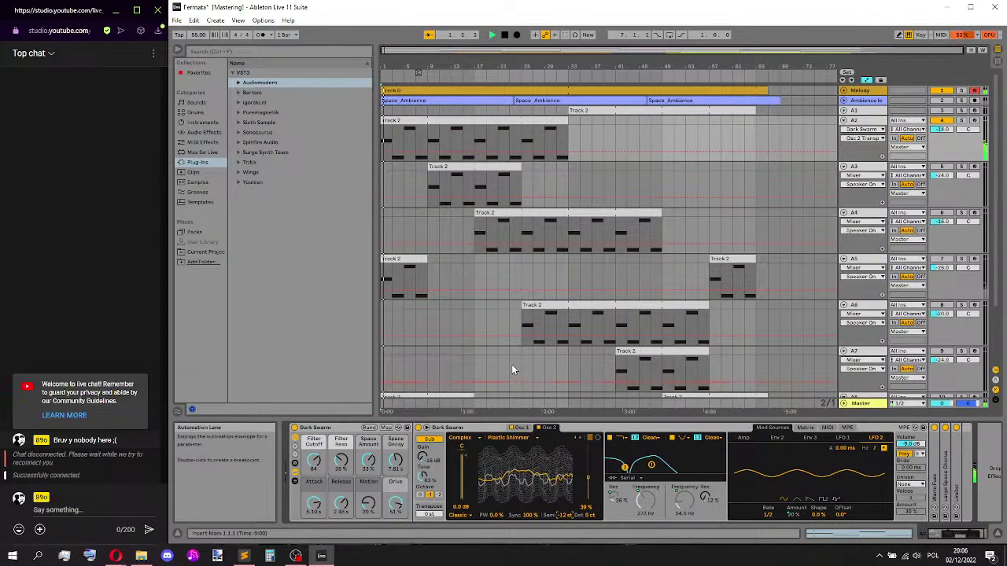
# - Unmap Dark Swarm's LFO 2 amount from the Motion macro and listen from bar 1
pyautogui.click(521, 427)
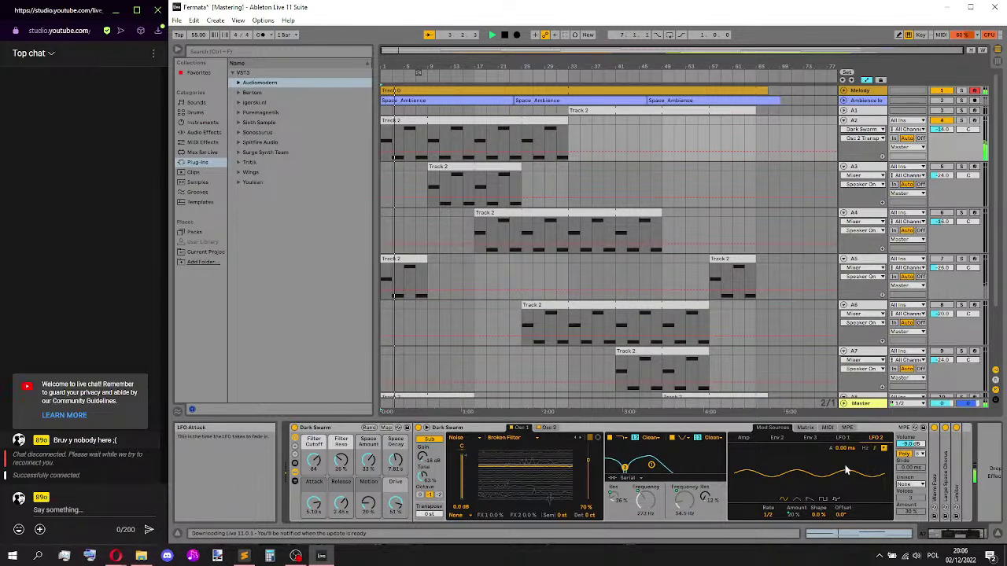
pyautogui.rightClick(797, 516)
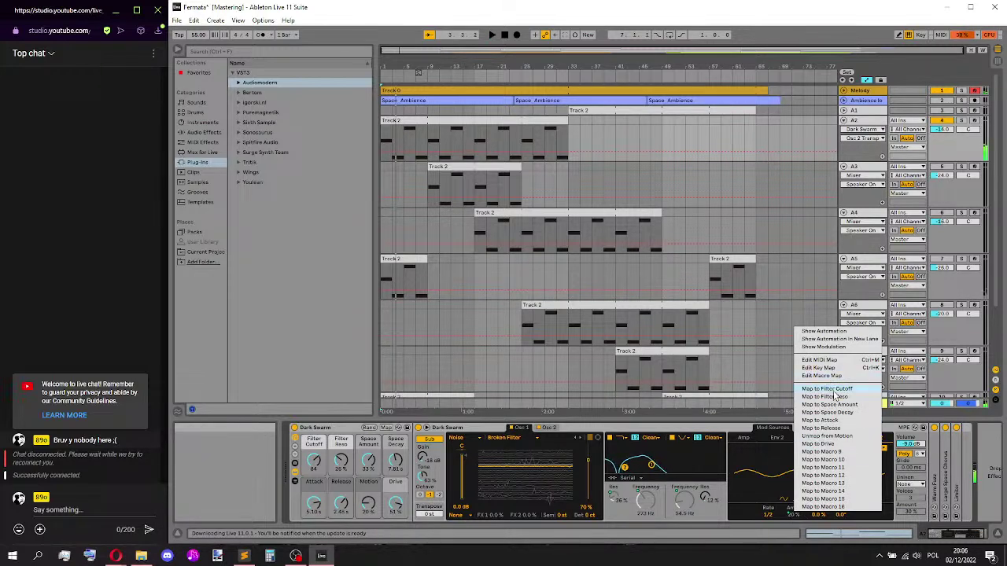
pyautogui.click(827, 436)
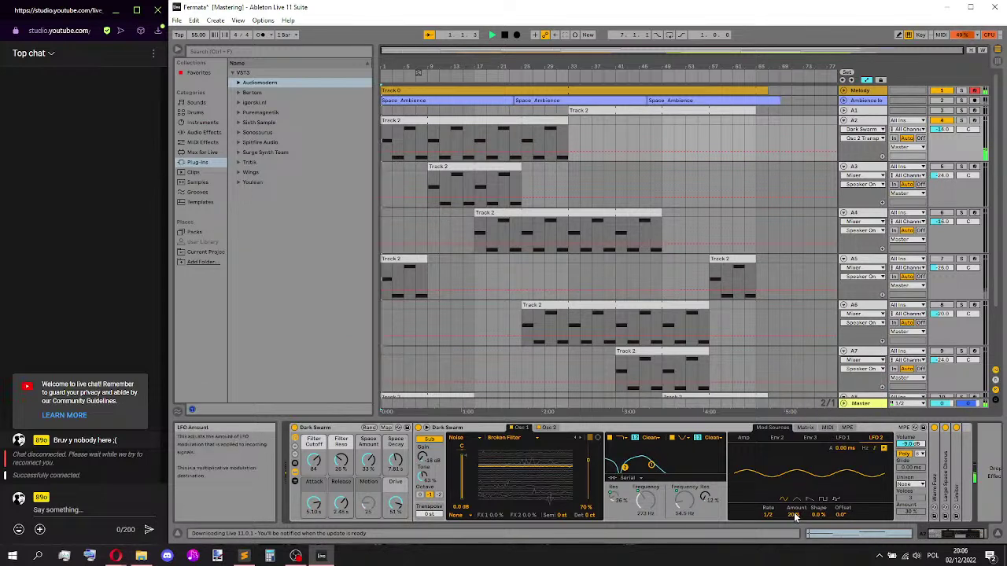
# - Set Dark Swarm's LFO 1 amount to 8.6 % and listen to track A2 from bar 1
pyautogui.moveTo(797, 515)
pyautogui.mouseDown()
pyautogui.moveTo(797, 535)
pyautogui.moveTo(801, 518)
pyautogui.mouseUp()
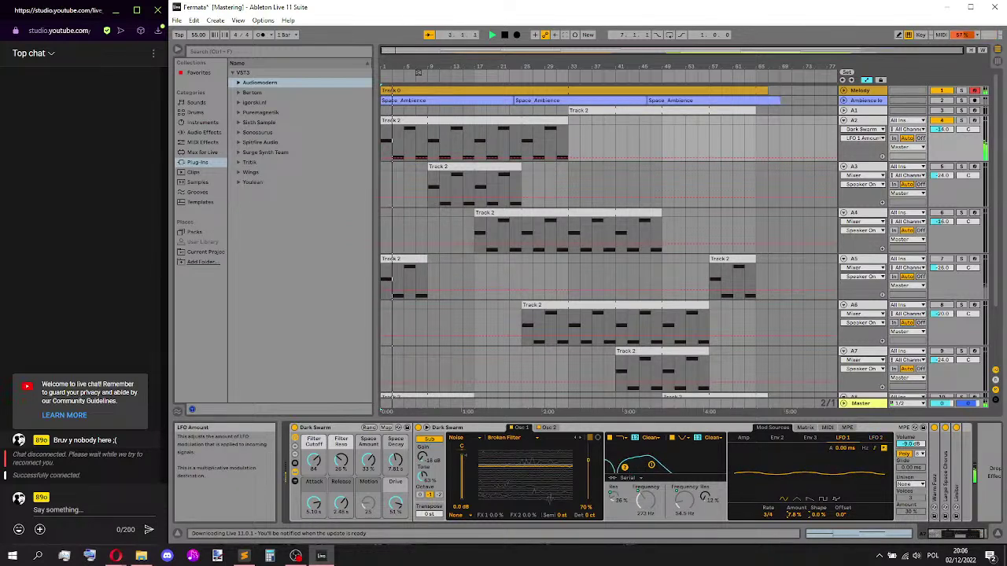
pyautogui.click(800, 504)
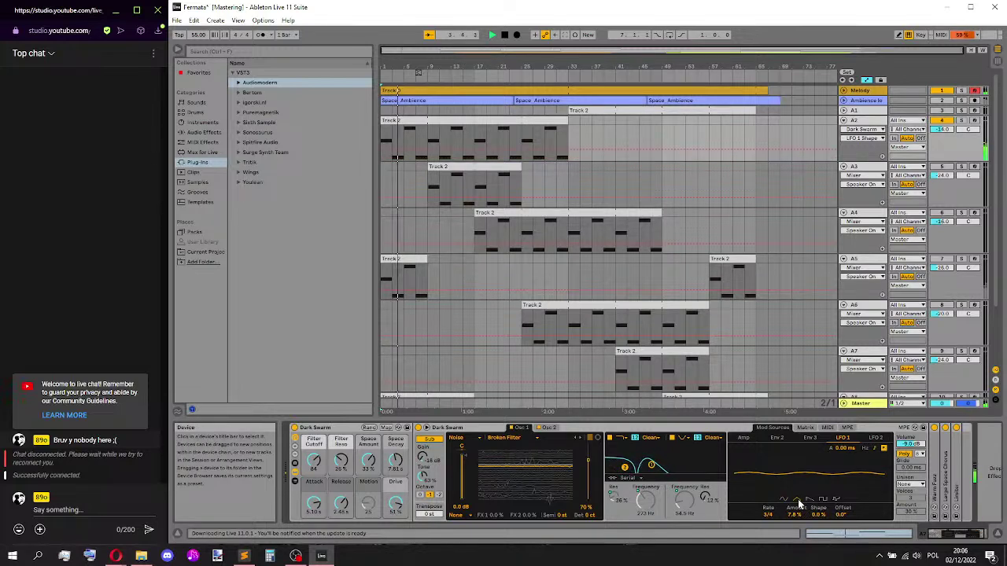
pyautogui.click(796, 513)
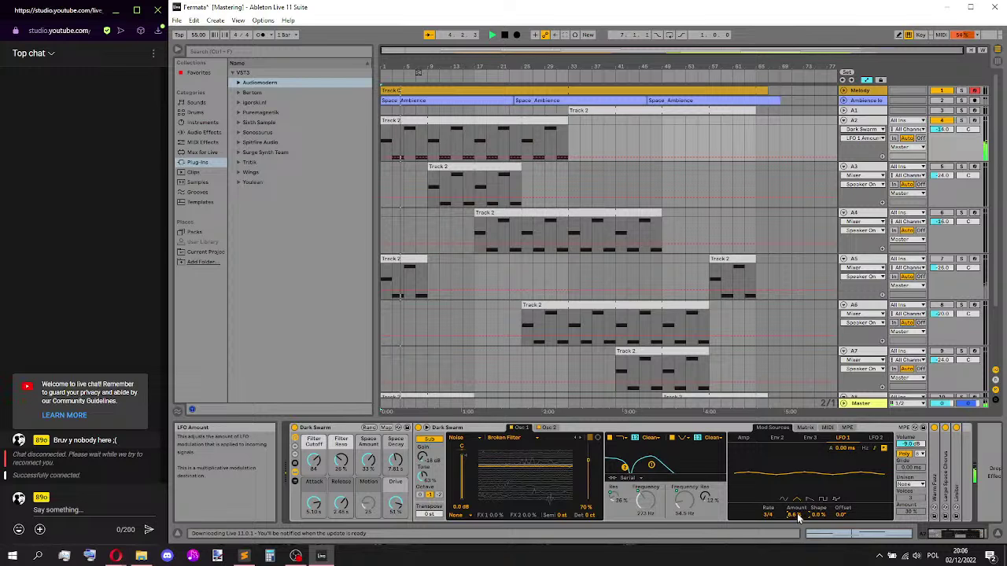
pyautogui.press('space')
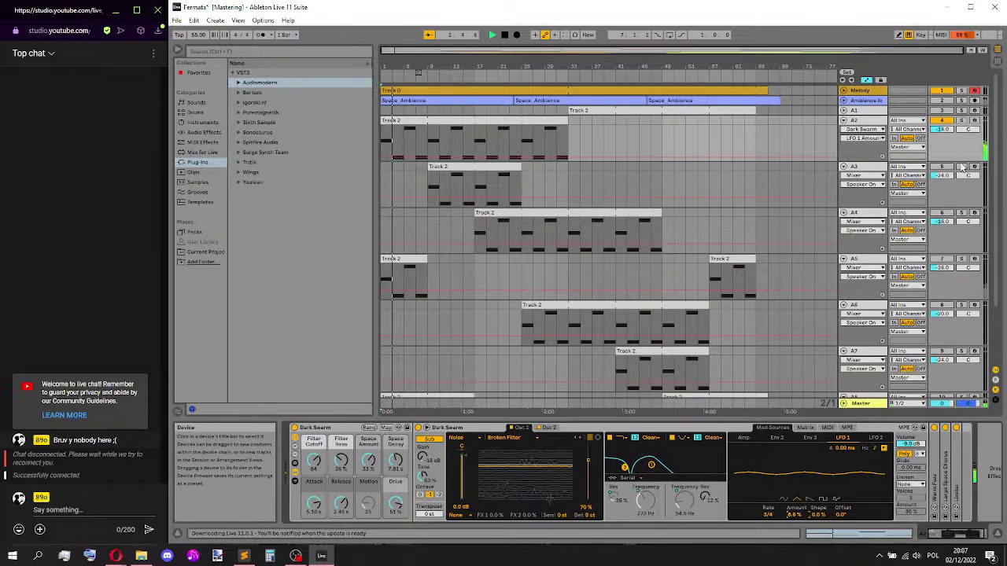
pyautogui.click(944, 121)
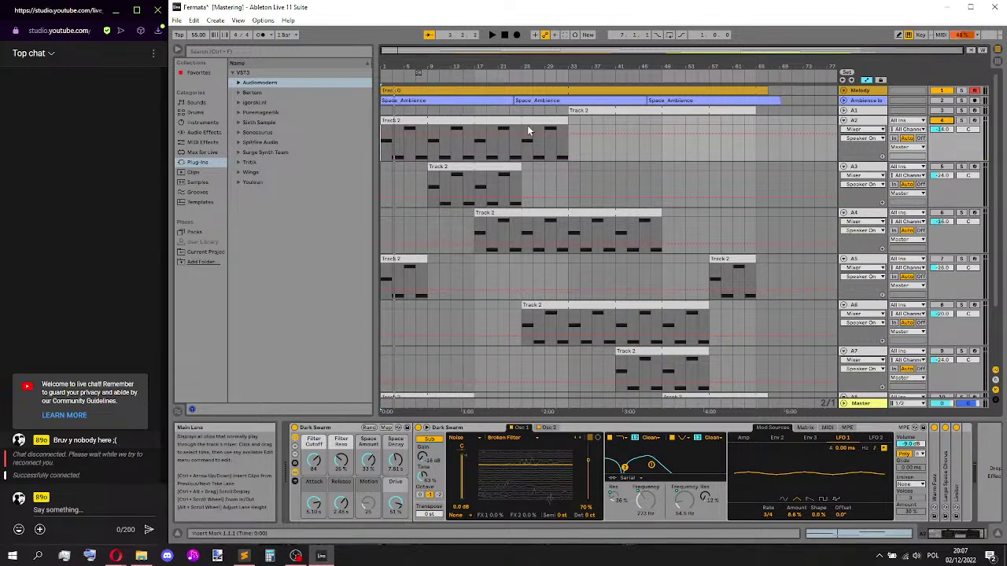
# - Shorten track A2's clip to end at bar 25 and create an 8-bar MIDI clip with an 8-bar loop at bar 33
pyautogui.moveTo(567, 121); pyautogui.dragTo(520, 122)
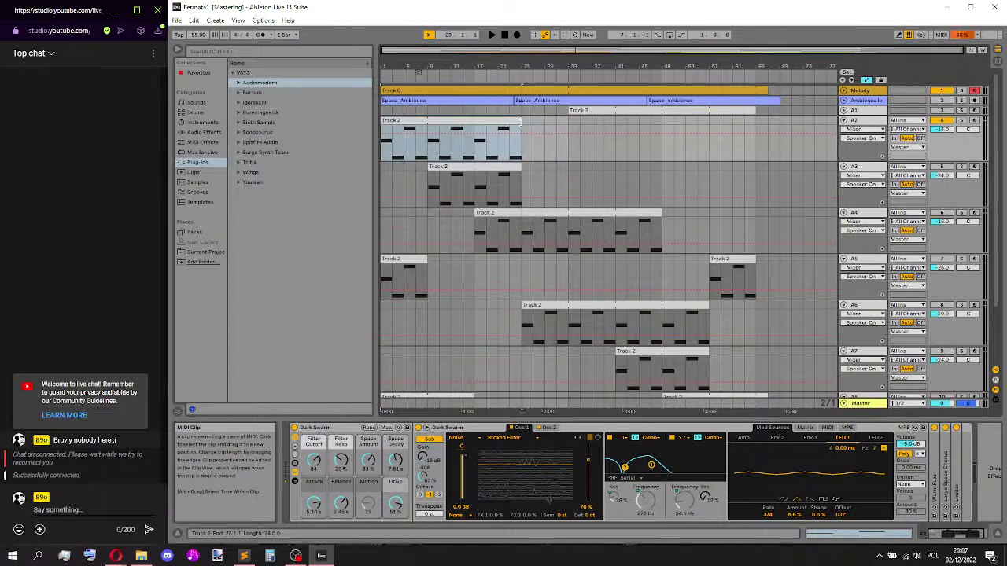
pyautogui.click(571, 122)
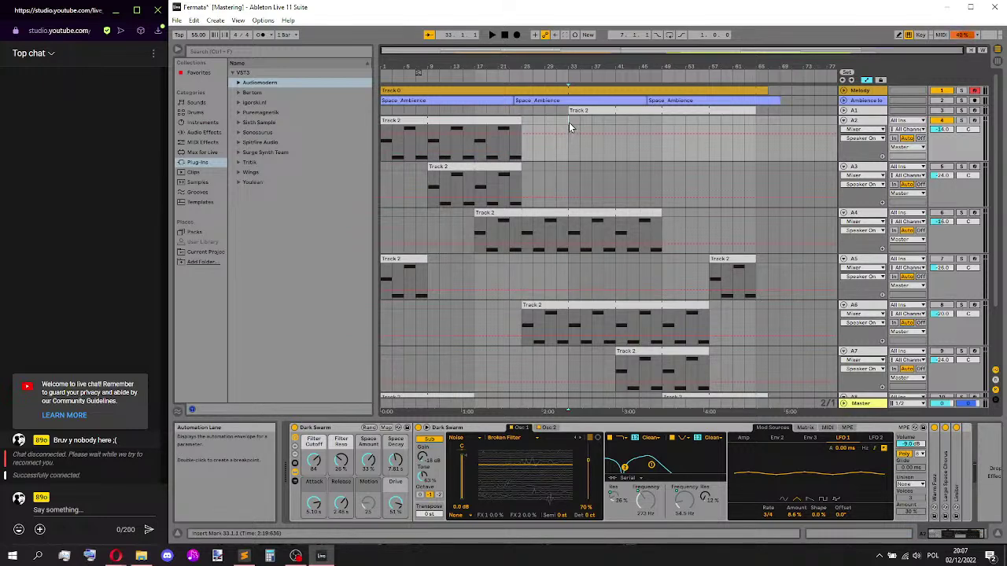
pyautogui.hotkey('ctrl', 'shift', 'm')
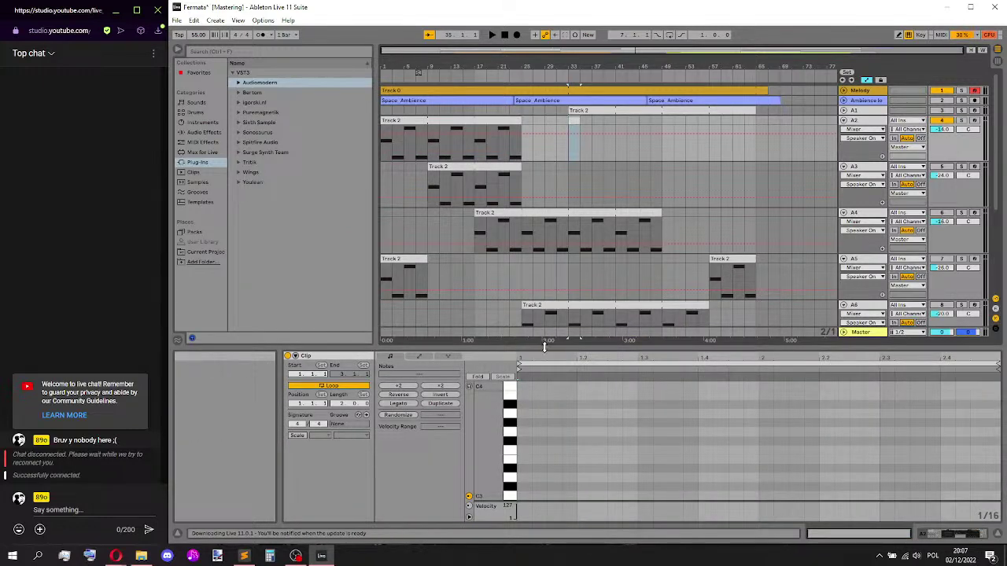
pyautogui.moveTo(571, 125); pyautogui.dragTo(619, 126)
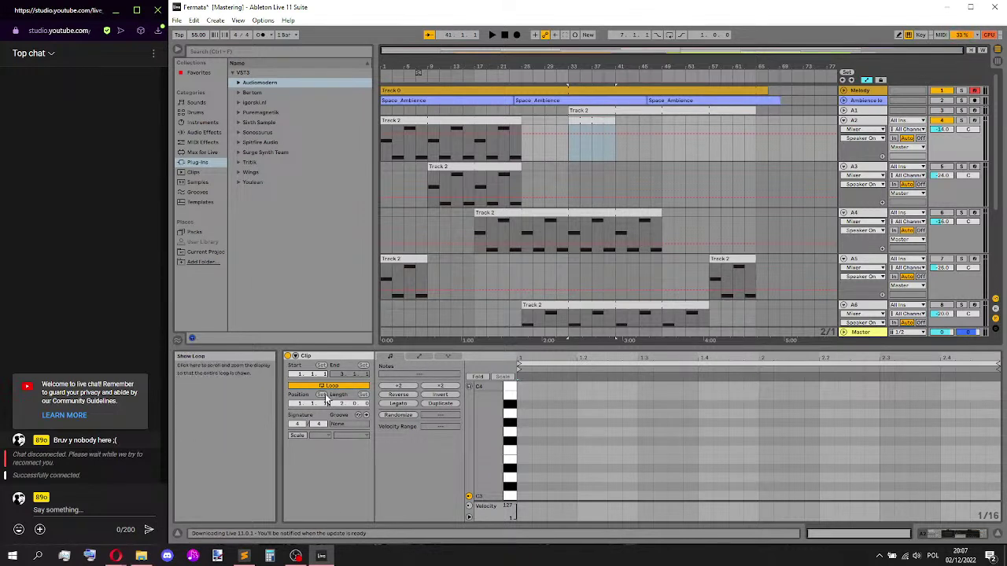
pyautogui.click(340, 403)
pyautogui.write('8')
pyautogui.press('Return')
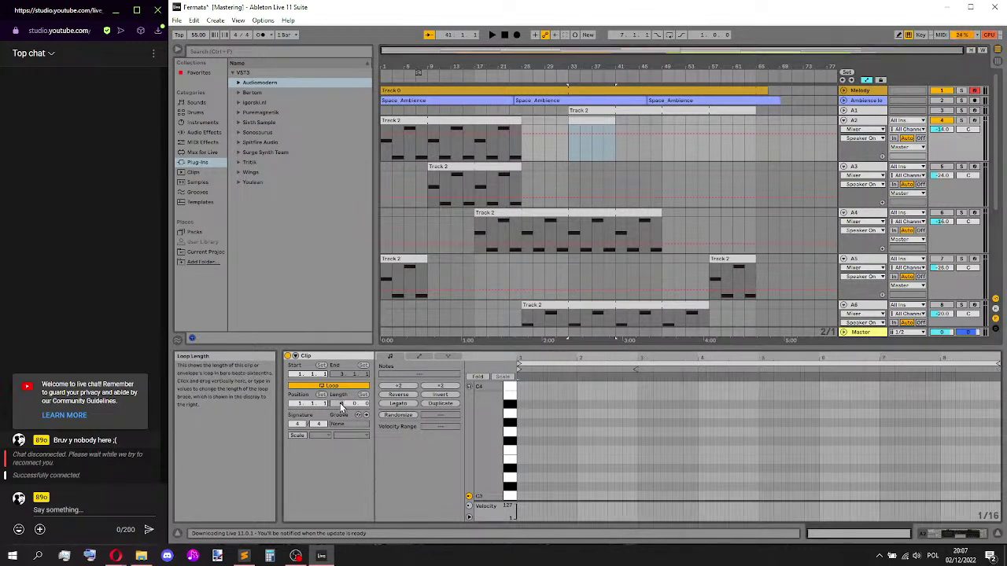
# - Draw two-bar notes in the new A2 clip on a 2/1 grid: C3 at bar 1 and G3 at bar 5
pyautogui.moveTo(574, 350); pyautogui.dragTo(582, 196)
pyautogui.rightClick(612, 291)
pyautogui.click(676, 426)
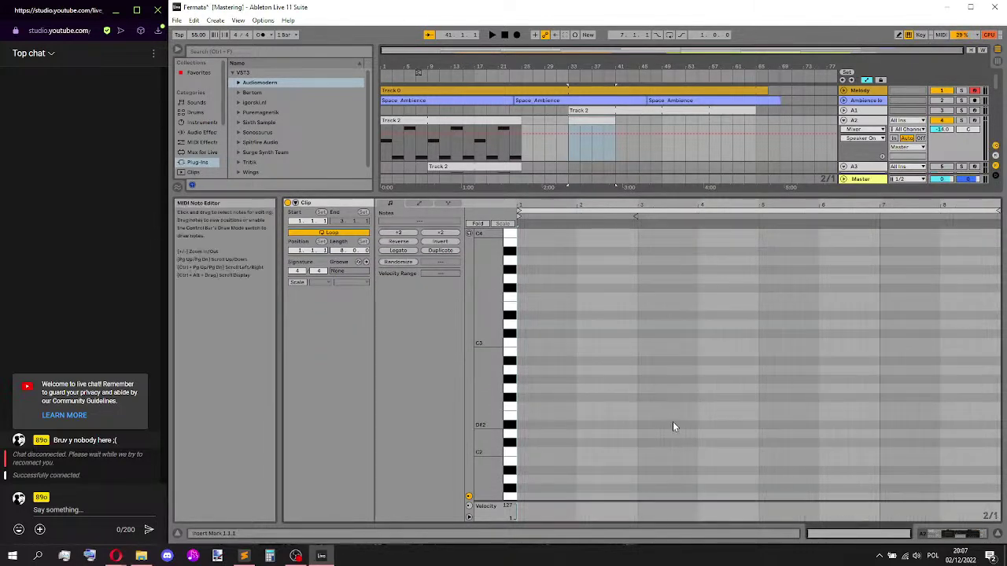
pyautogui.click(504, 130)
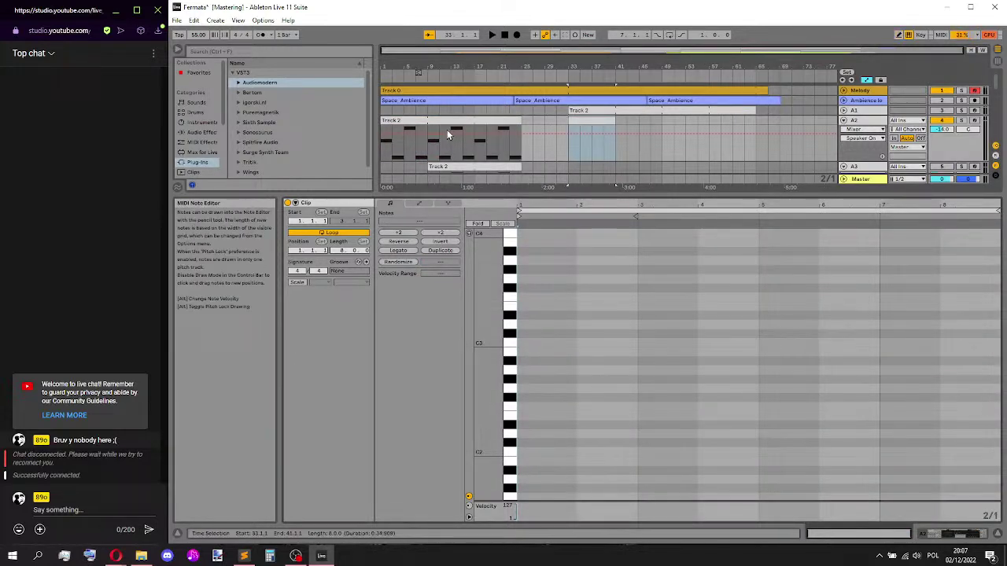
pyautogui.click(474, 120)
pyautogui.click(581, 120)
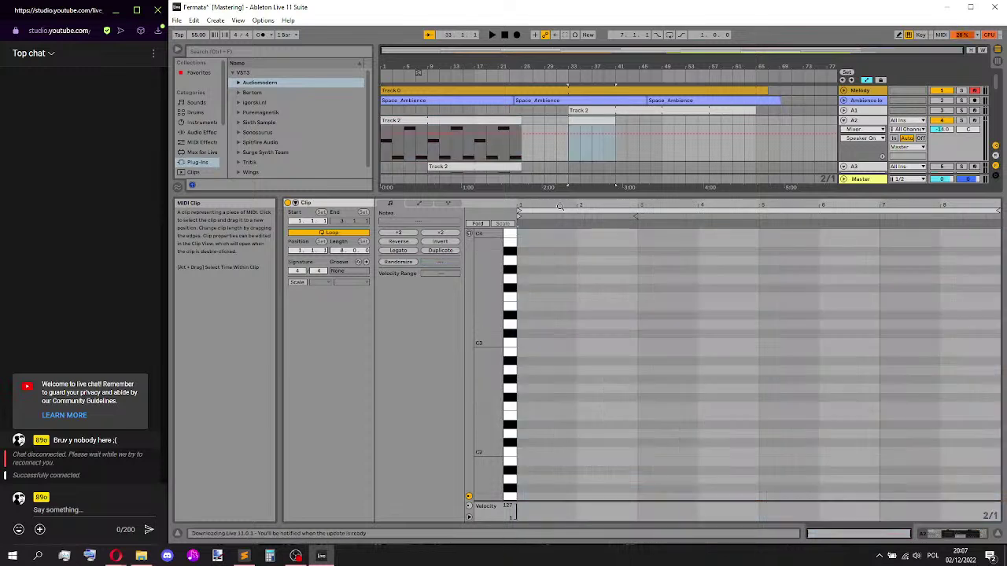
pyautogui.moveTo(528, 341); pyautogui.dragTo(587, 342)
pyautogui.scroll(3, 641, 348)
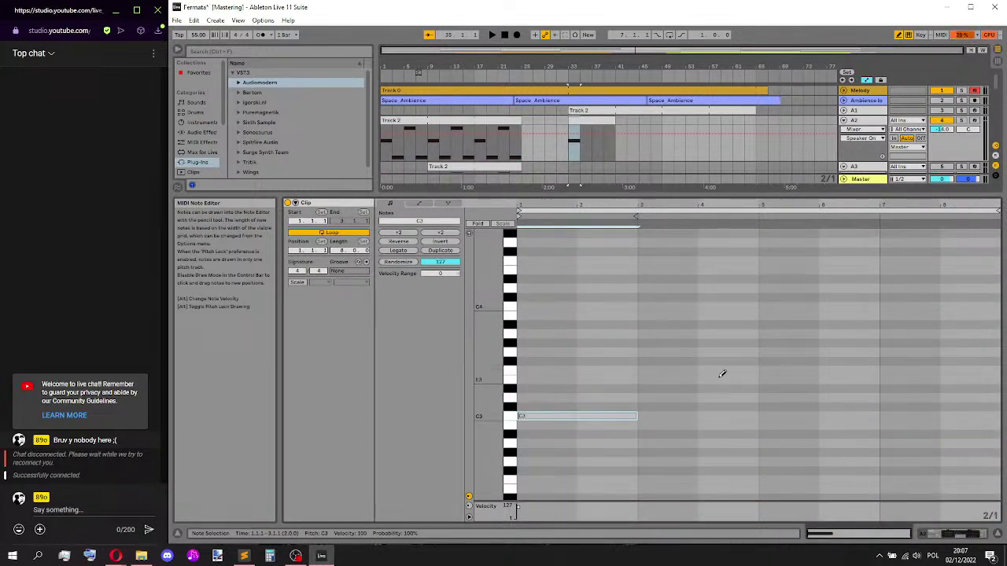
pyautogui.click(779, 348)
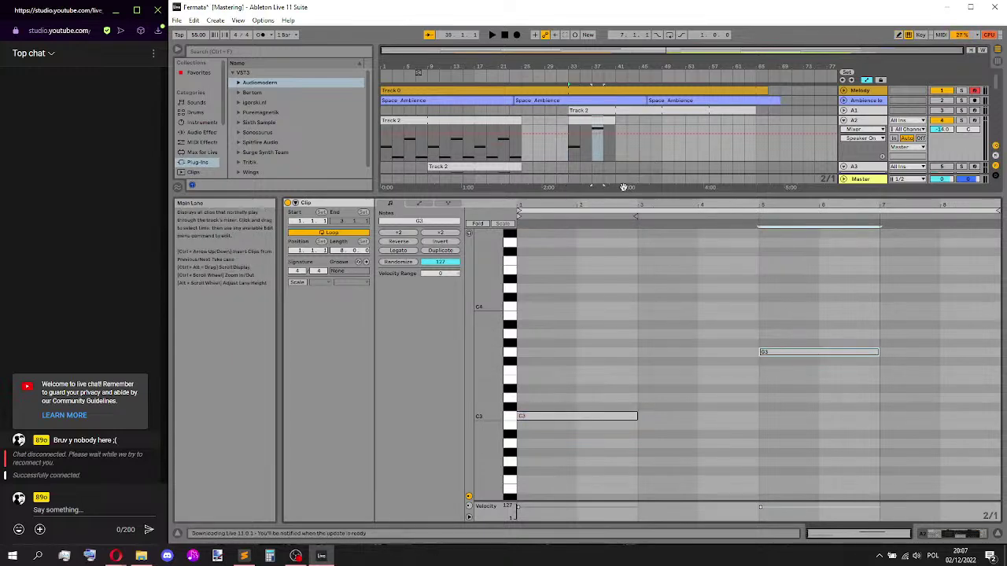
# - Listen from bar 33 and arrange the new A2 clip as two copies starting at bars 41 and 57
pyautogui.moveTo(623, 205); pyautogui.dragTo(622, 378)
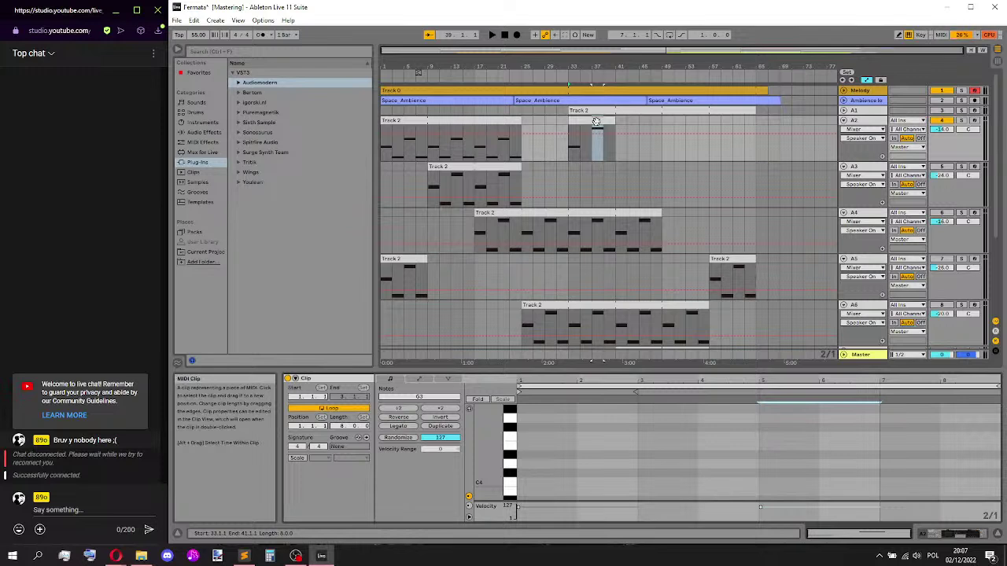
pyautogui.moveTo(597, 122); pyautogui.dragTo(690, 122)
pyautogui.click(568, 146)
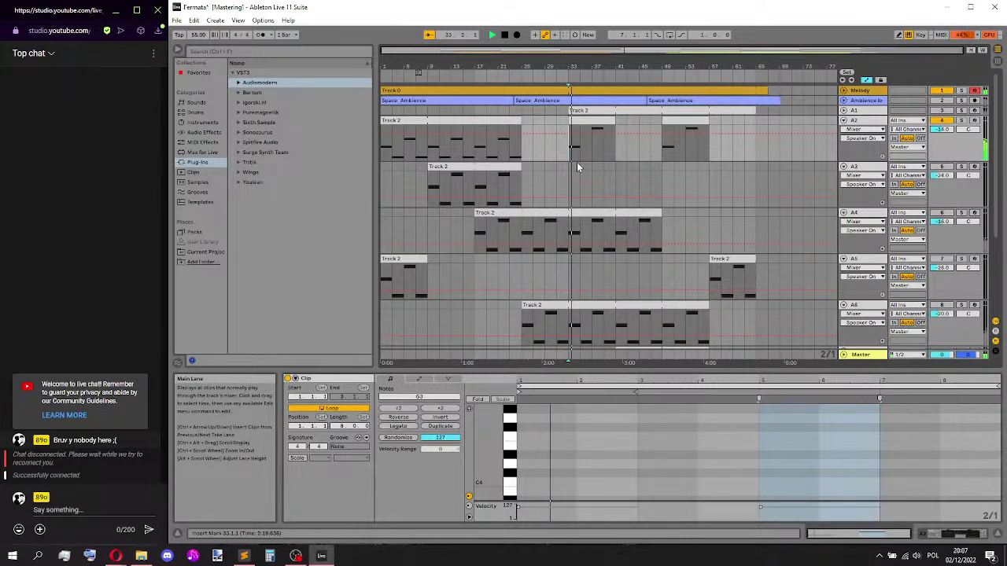
pyautogui.click(607, 118)
pyautogui.moveTo(607, 118); pyautogui.dragTo(735, 128)
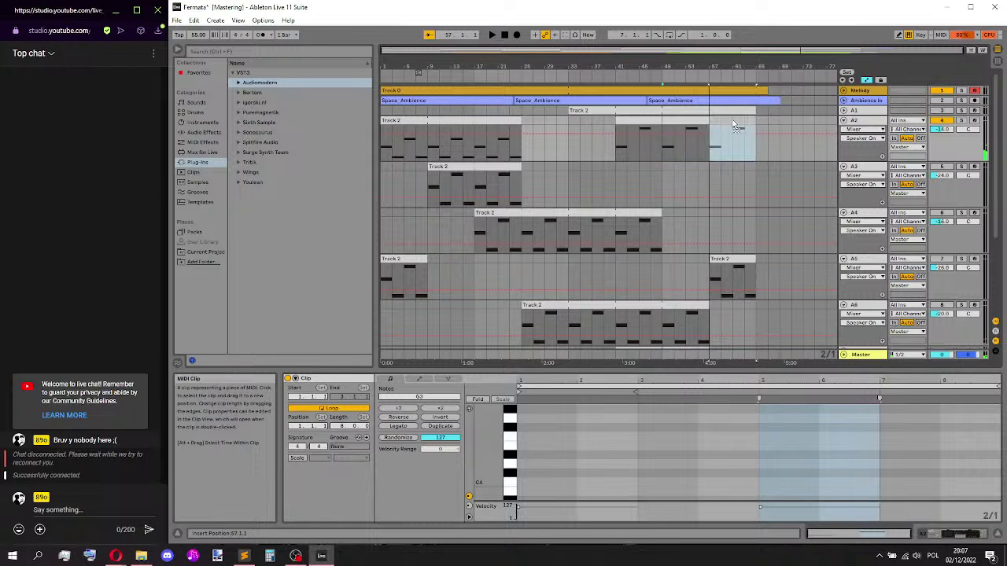
pyautogui.click(675, 150)
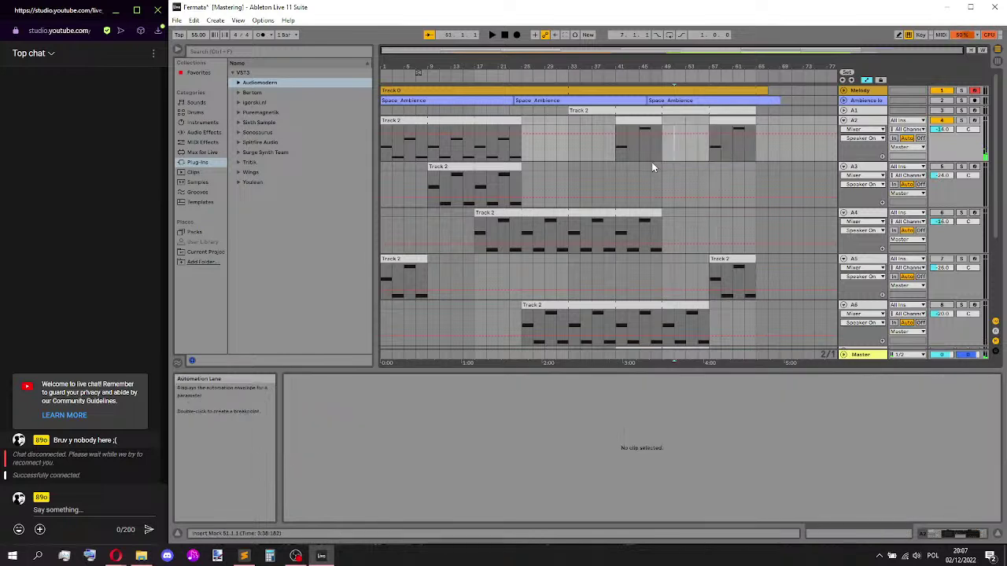
# - Collapse and mute track A2, unmute track A3, listen from bar 9 and set A3's volume to -20 dB
pyautogui.click(843, 123)
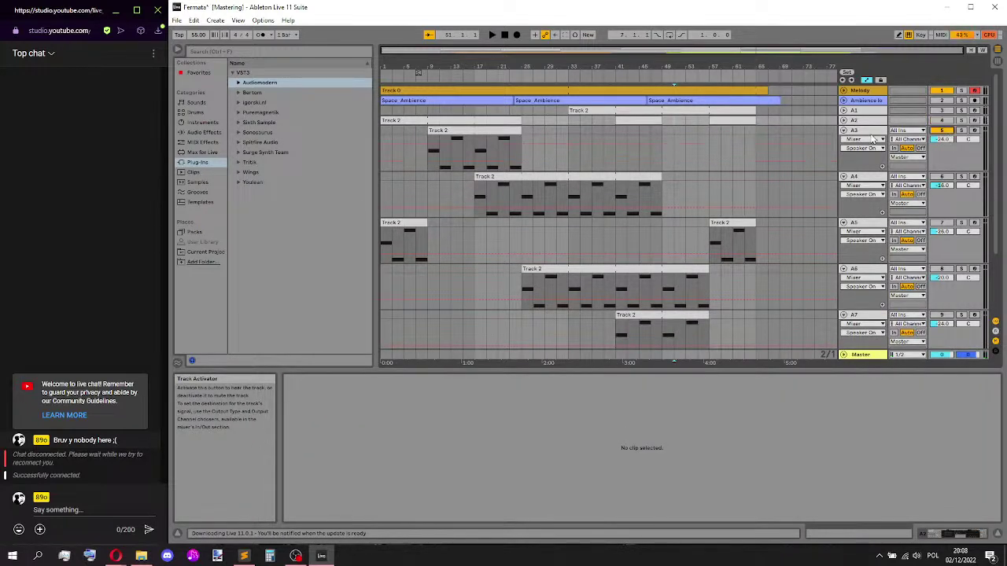
pyautogui.click(434, 163)
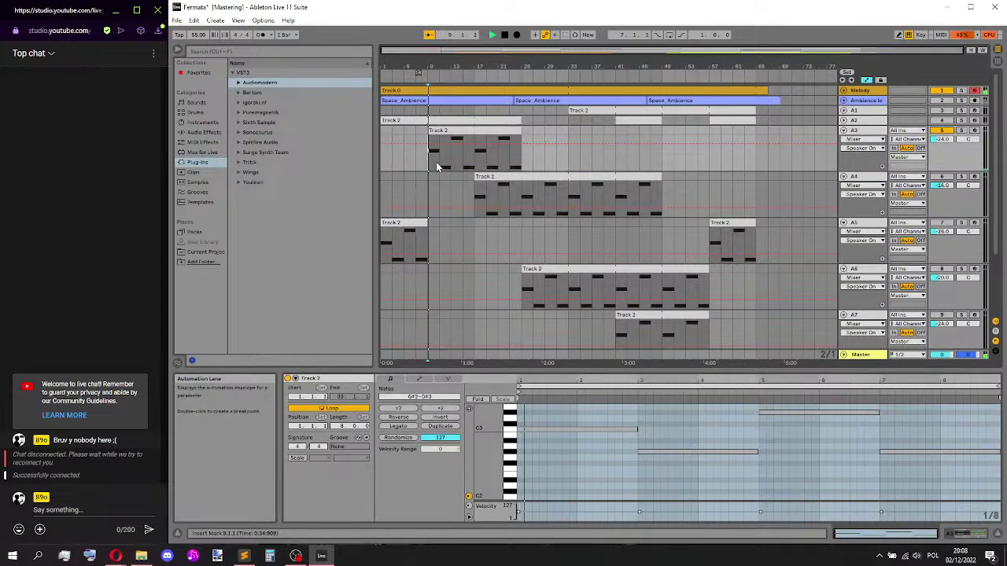
pyautogui.click(947, 142)
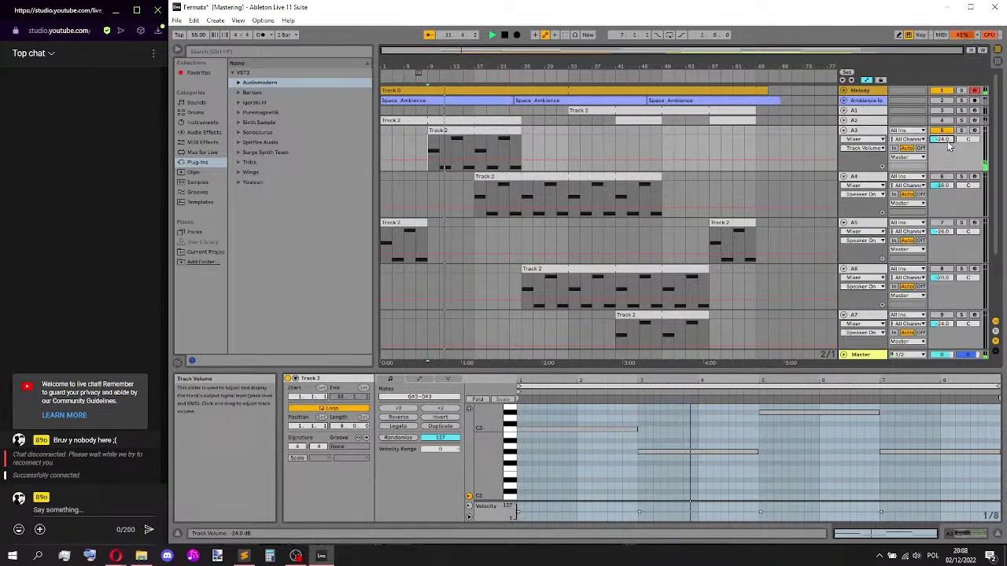
pyautogui.scroll(4, 948, 143)
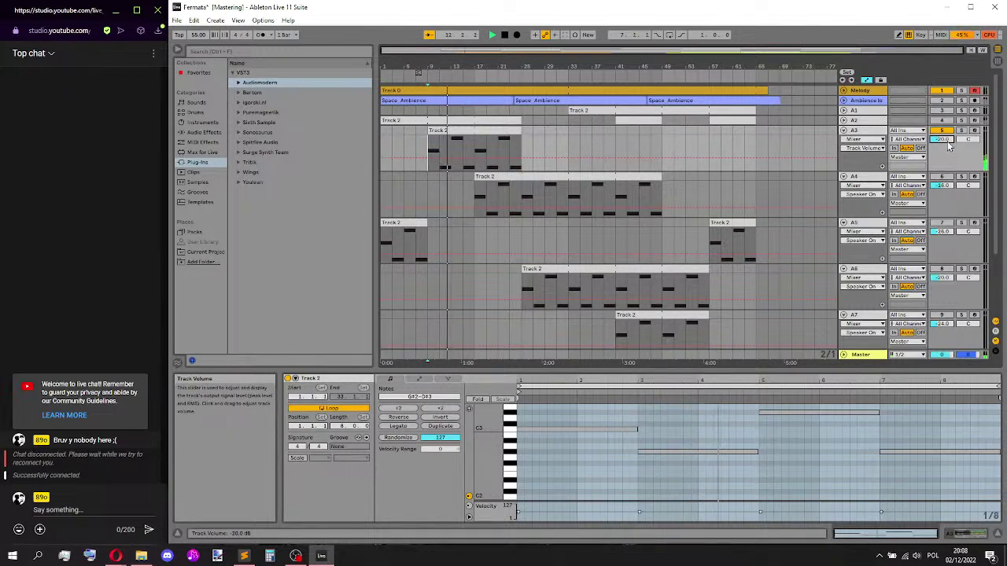
# - Automate track A3's volume from -21 dB at bar 9 up to -15 dB at bar 17 and back down by bar 25
pyautogui.moveTo(429, 161); pyautogui.dragTo(477, 157)
pyautogui.press('space')
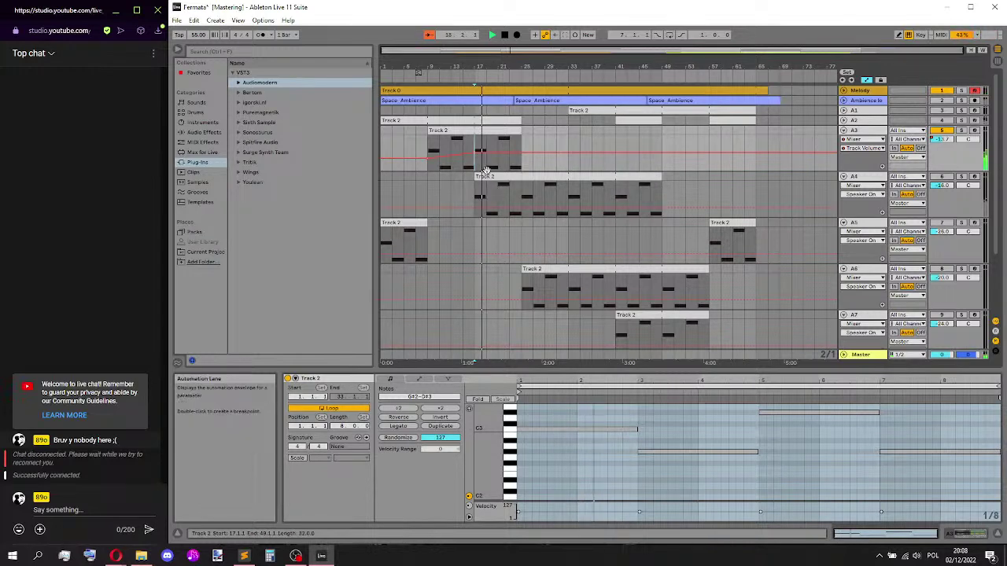
pyautogui.moveTo(479, 152); pyautogui.dragTo(479, 151)
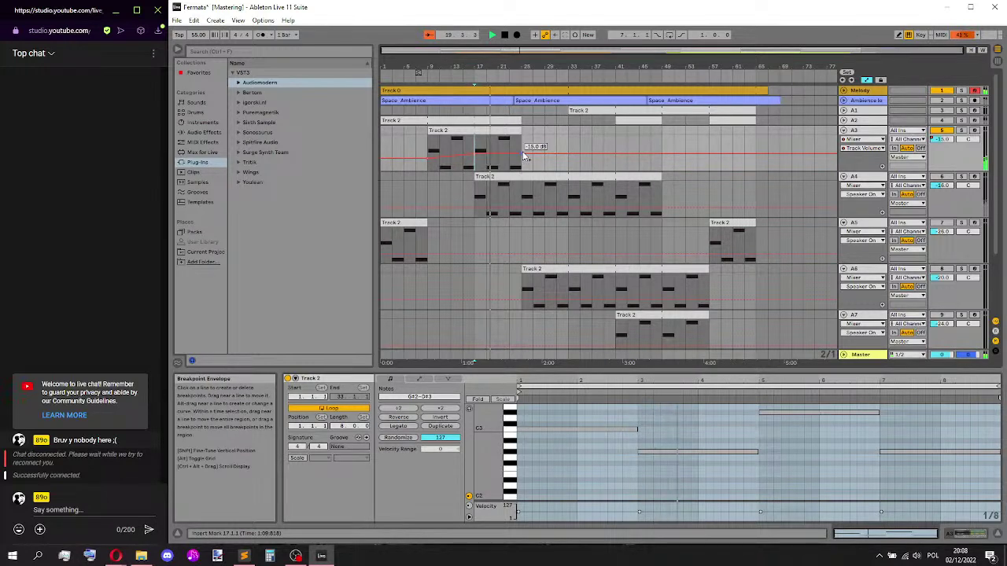
pyautogui.moveTo(524, 158); pyautogui.dragTo(521, 156)
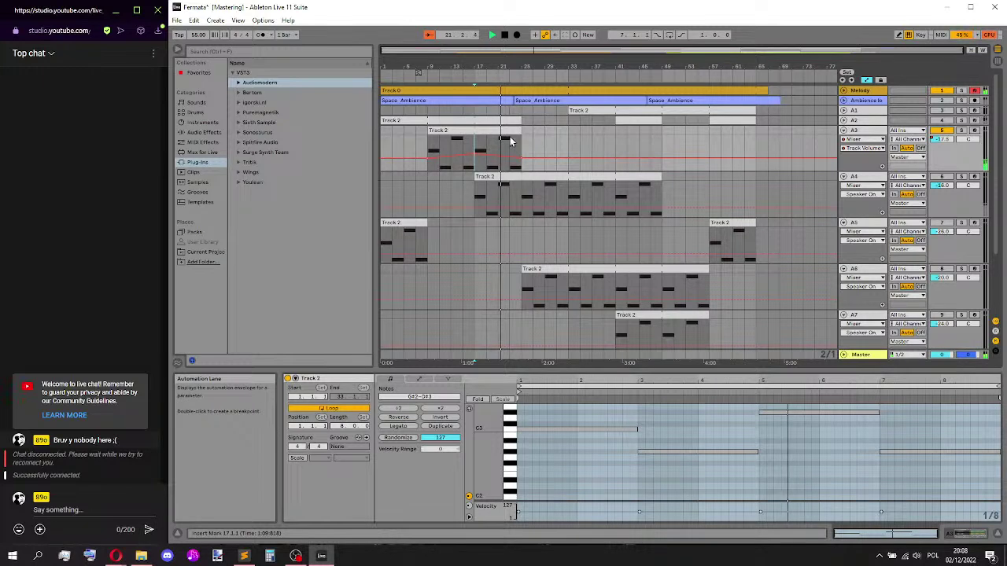
# - Lower the bar 5 note of track A3's clip by an octave to D#2 and listen from bar 13, then bar 17
pyautogui.click(472, 130)
pyautogui.press('space')
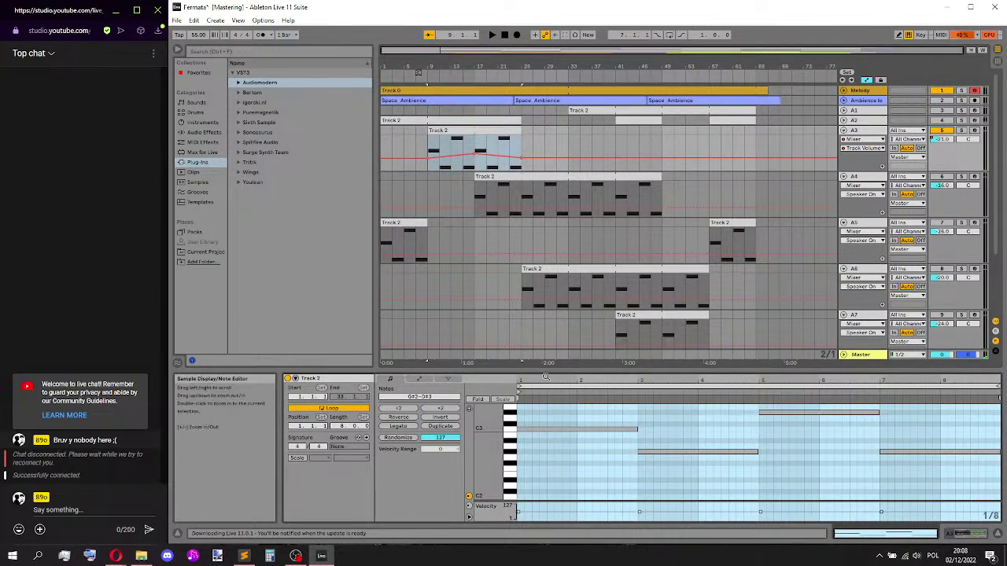
pyautogui.moveTo(545, 370); pyautogui.dragTo(546, 221)
pyautogui.click(562, 327)
pyautogui.scroll(3, 661, 331)
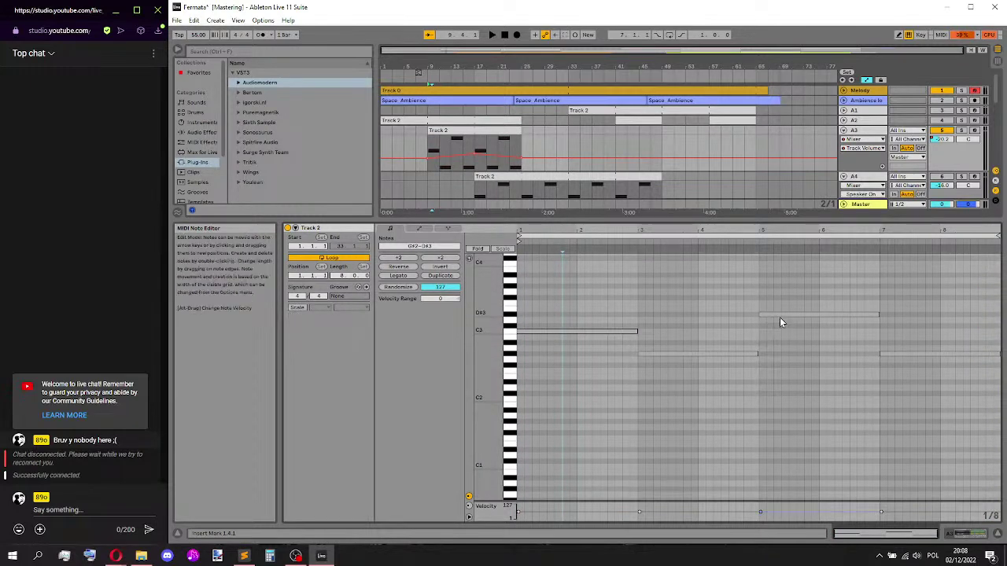
pyautogui.click(780, 315)
pyautogui.hotkey('shift', 'Down')
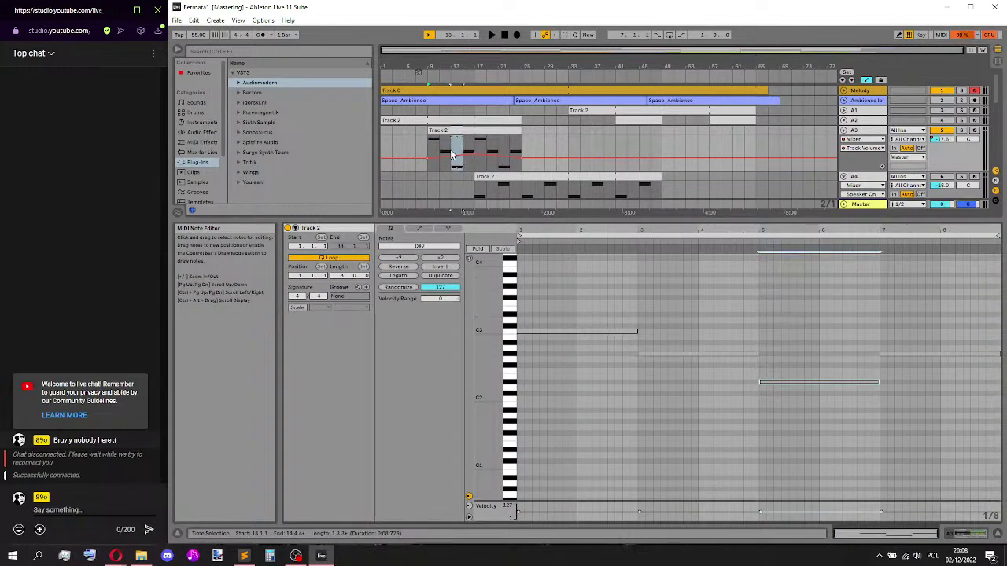
pyautogui.click(452, 148)
pyautogui.press('space')
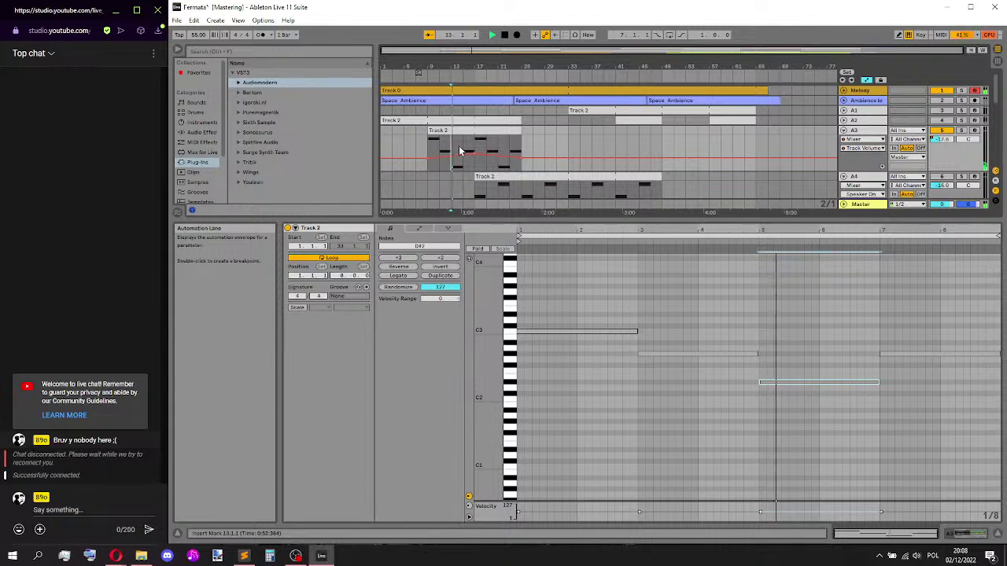
pyautogui.click(494, 174)
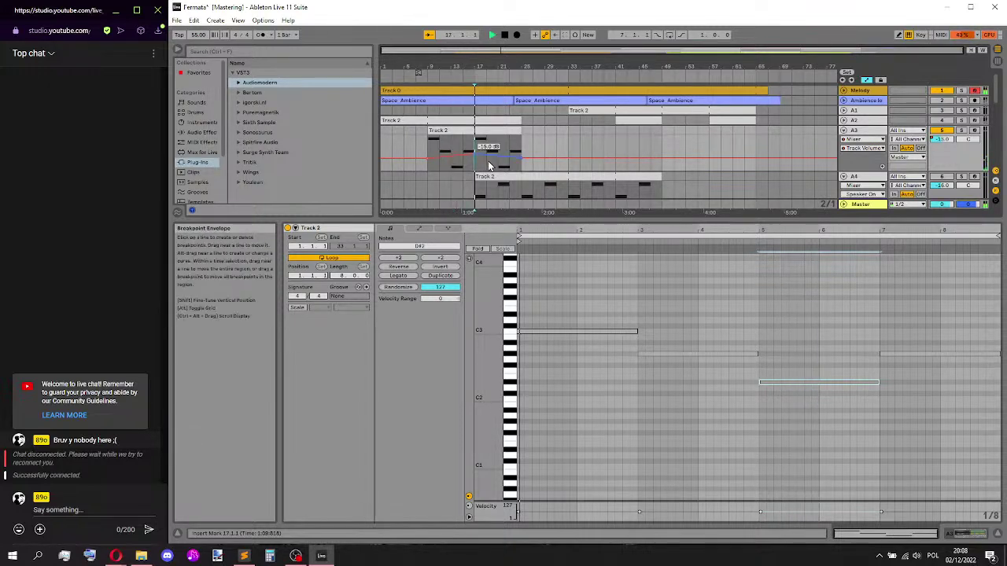
pyautogui.press('space')
# - Lower the first note of track A3's clip to C2, listen from bar 17 and show the track's Downstairs Pad instrument
pyautogui.click(571, 347)
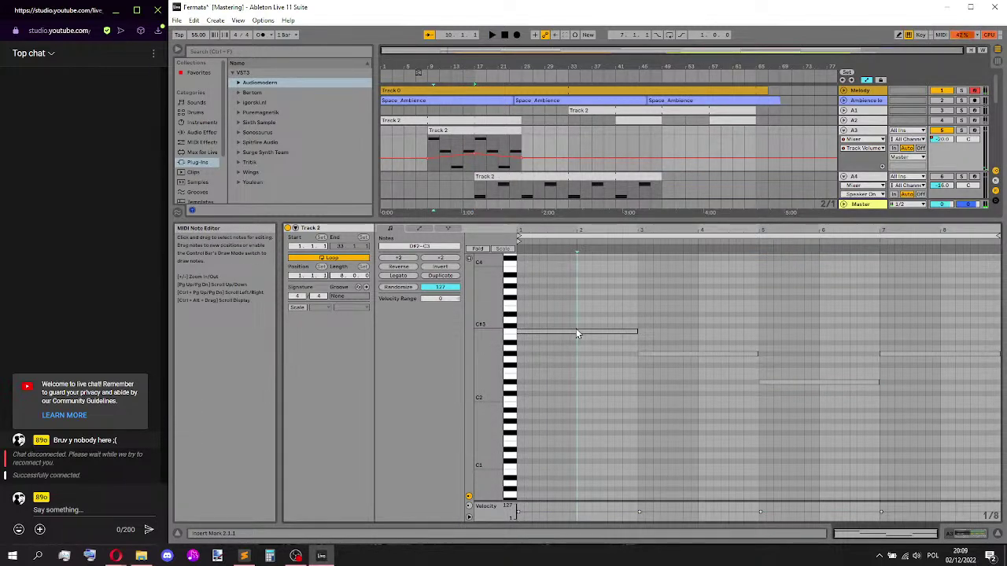
pyautogui.click(578, 332)
pyautogui.hotkey('shift', 'Down')
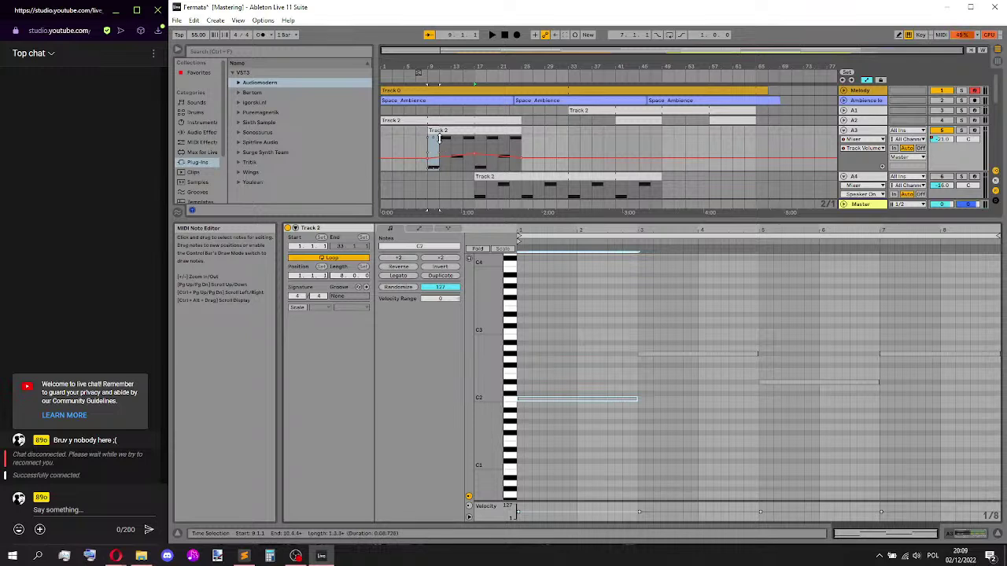
pyautogui.click(479, 147)
pyautogui.press('space')
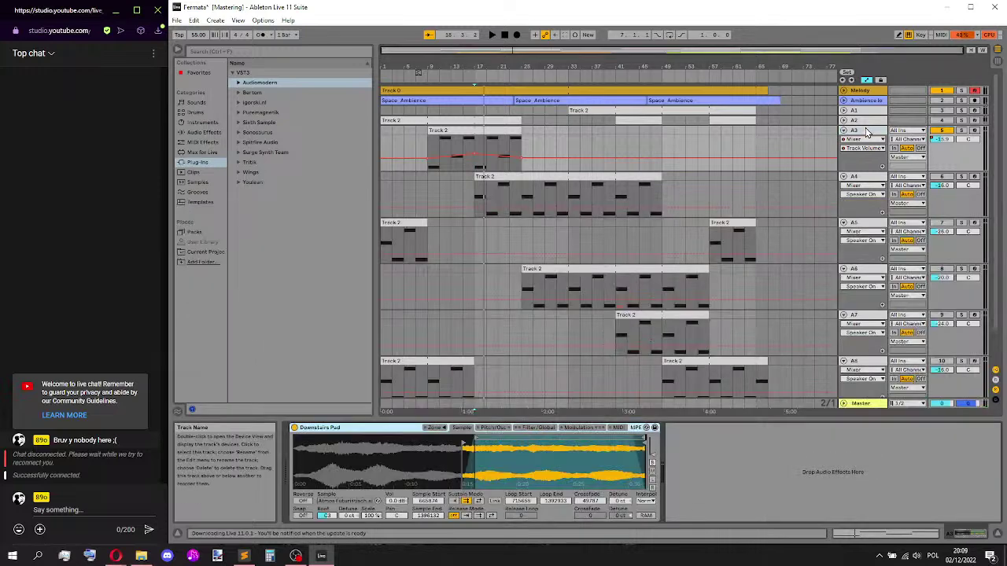
pyautogui.moveTo(606, 220); pyautogui.dragTo(605, 417)
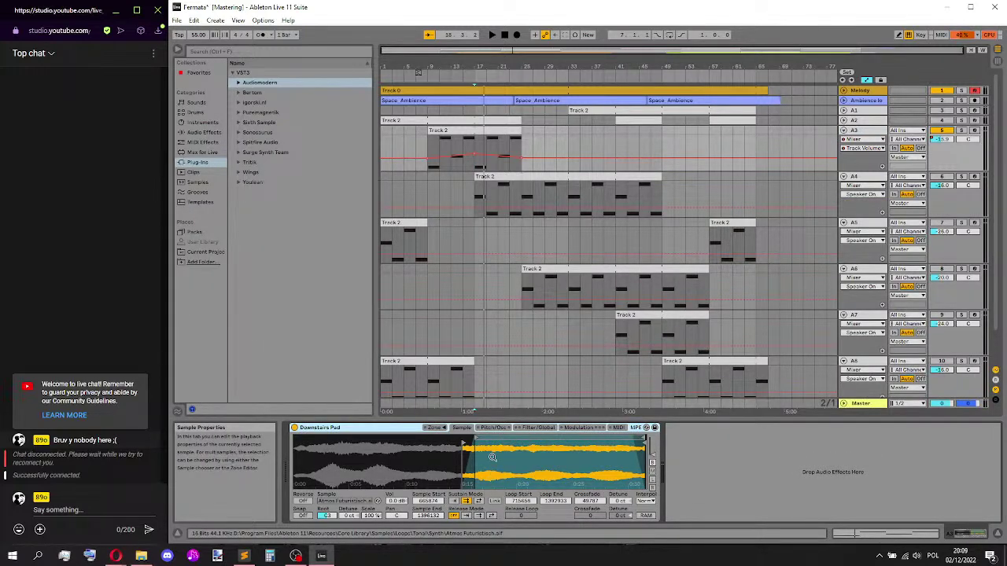
# - Pan track A3 to 23L while listening from bar 17
pyautogui.click(967, 139)
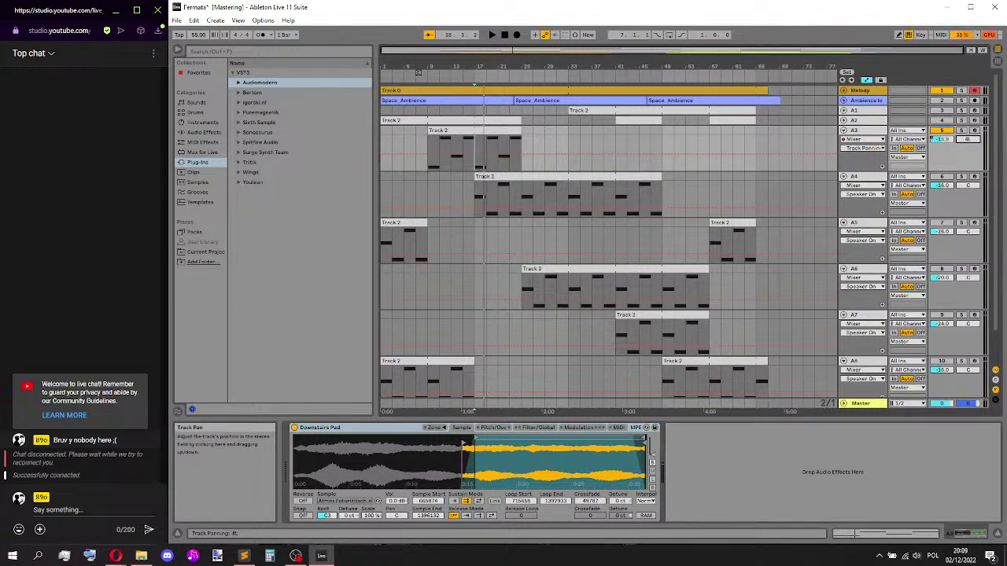
pyautogui.press('space')
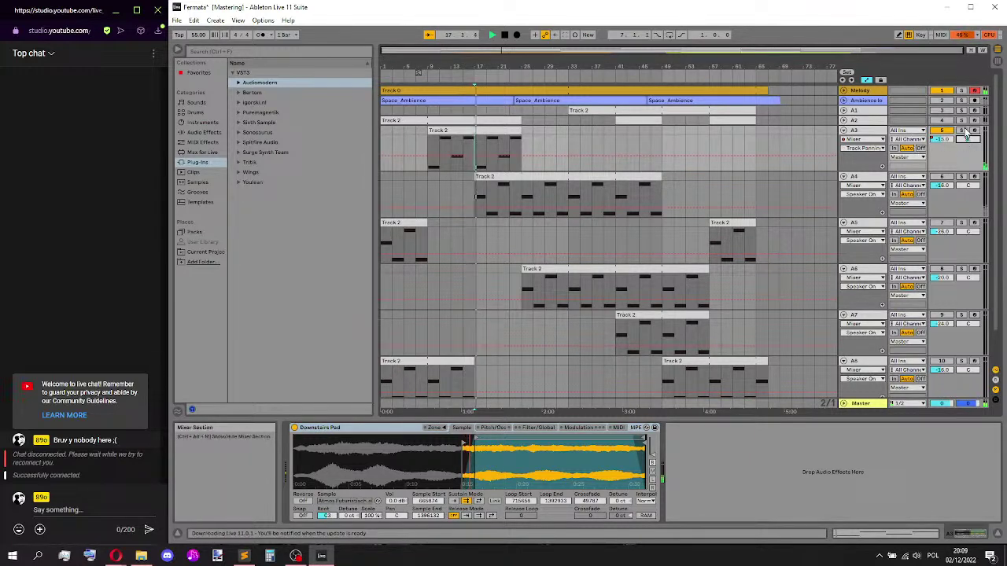
pyautogui.moveTo(967, 139); pyautogui.dragTo(968, 149)
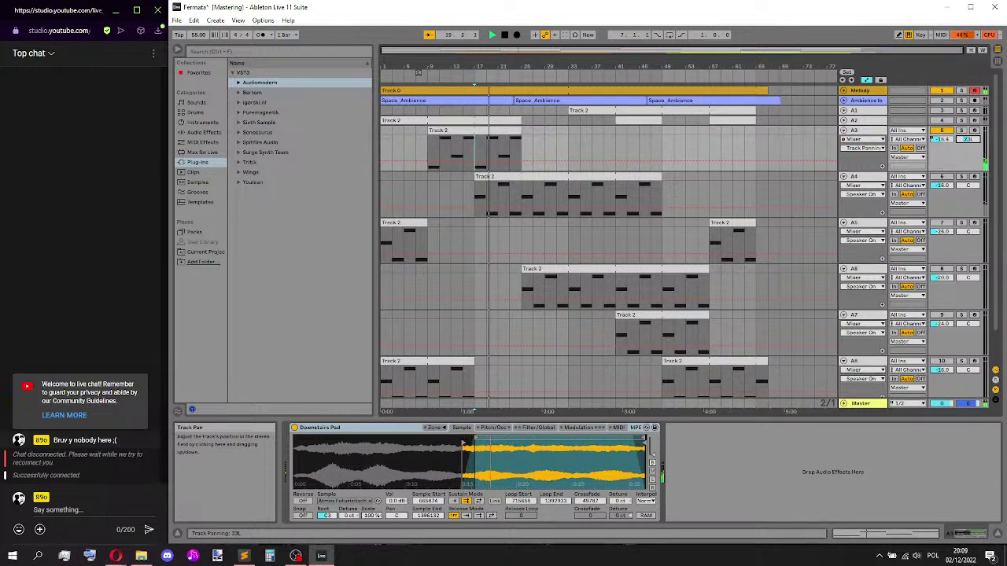
# - Open track A3's clip, stop playback and extend the clip to end at bar 33
pyautogui.doubleClick(494, 131)
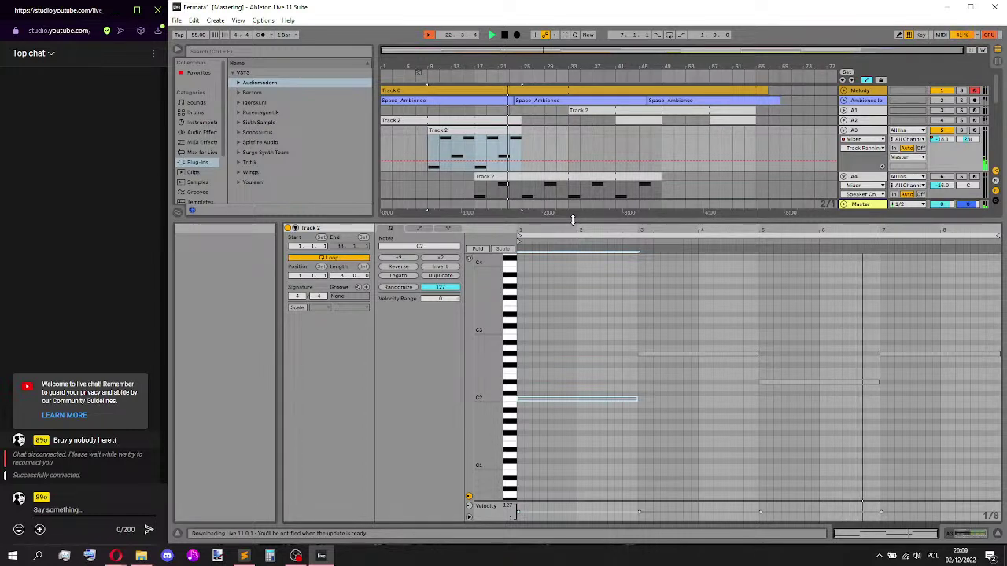
pyautogui.press('space')
pyautogui.moveTo(521, 136); pyautogui.dragTo(570, 138)
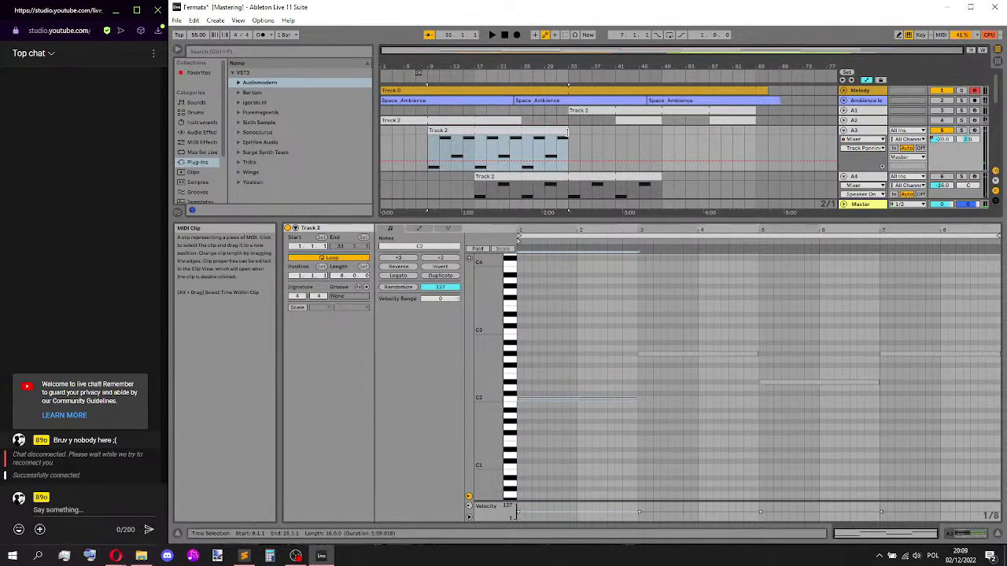
pyautogui.click(518, 148)
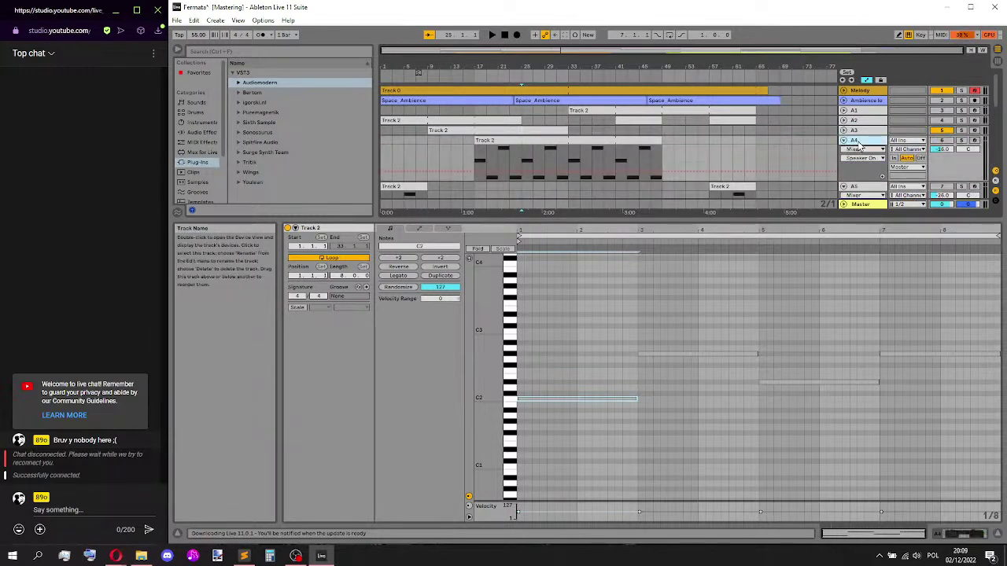
# - Move track A5's first clip to start at bar 25 and collapse tracks A3 and A5 through A8
pyautogui.keyDown('alt'); pyautogui.click(845, 134); pyautogui.keyUp('alt')
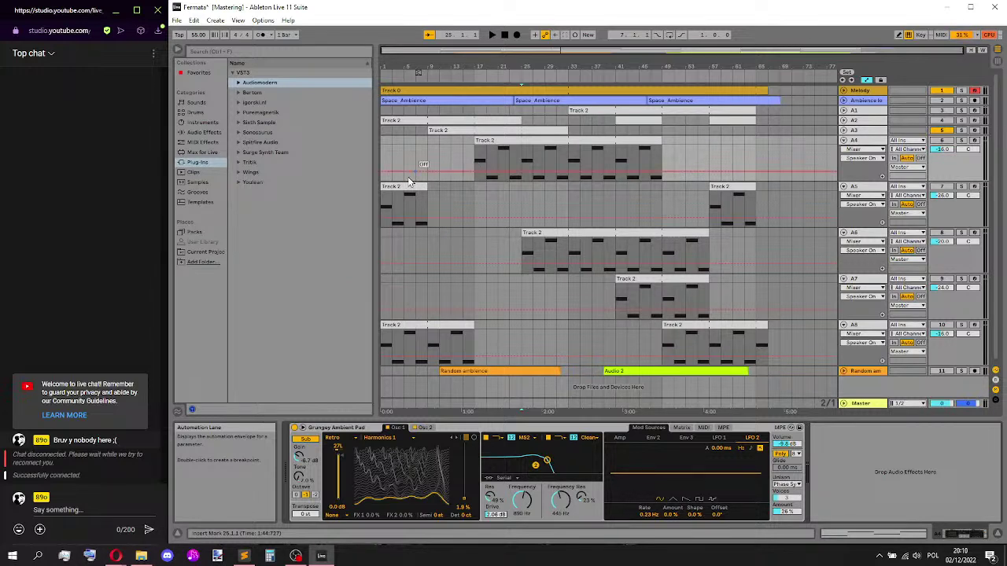
pyautogui.moveTo(393, 186); pyautogui.dragTo(536, 187)
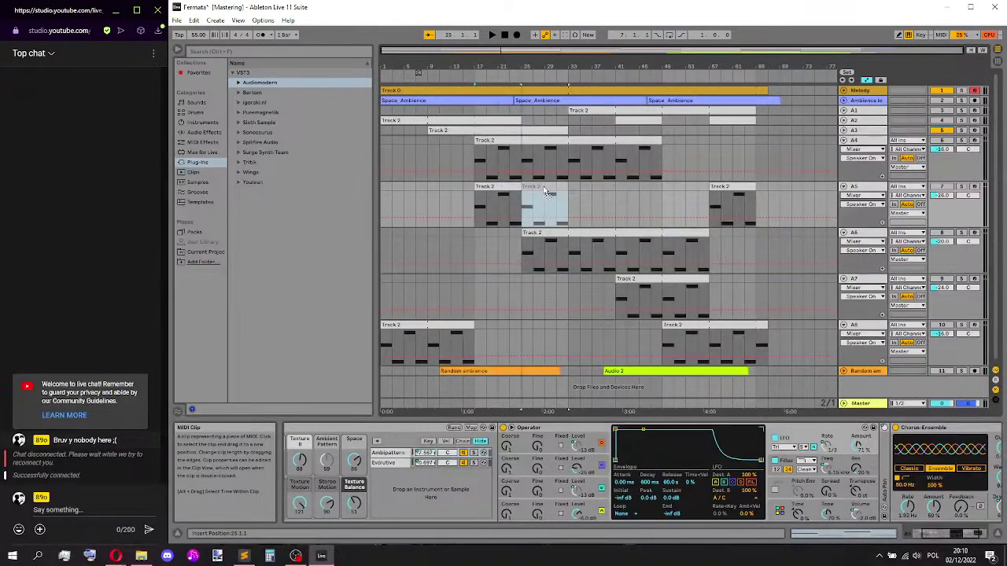
pyautogui.click(475, 154)
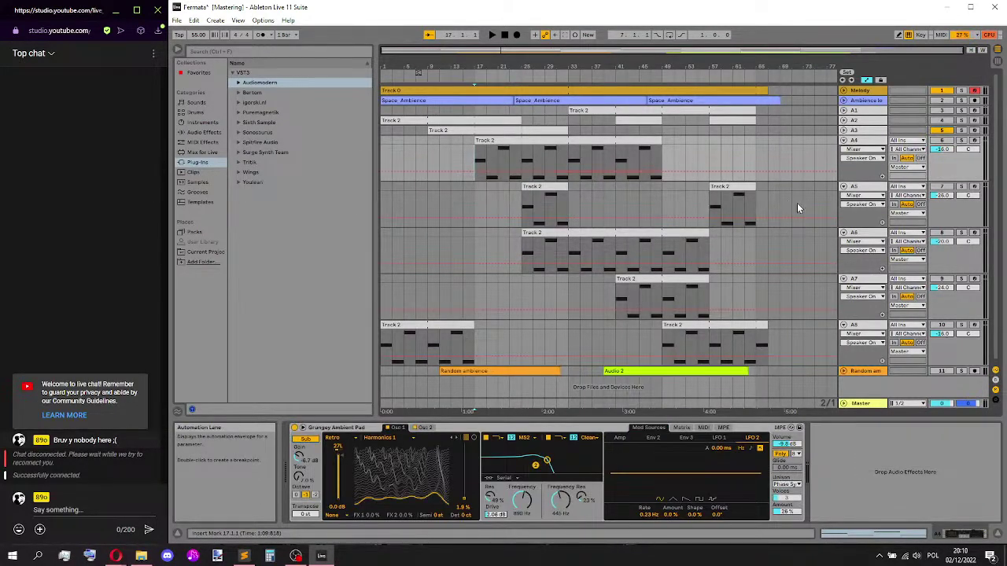
pyautogui.click(844, 187)
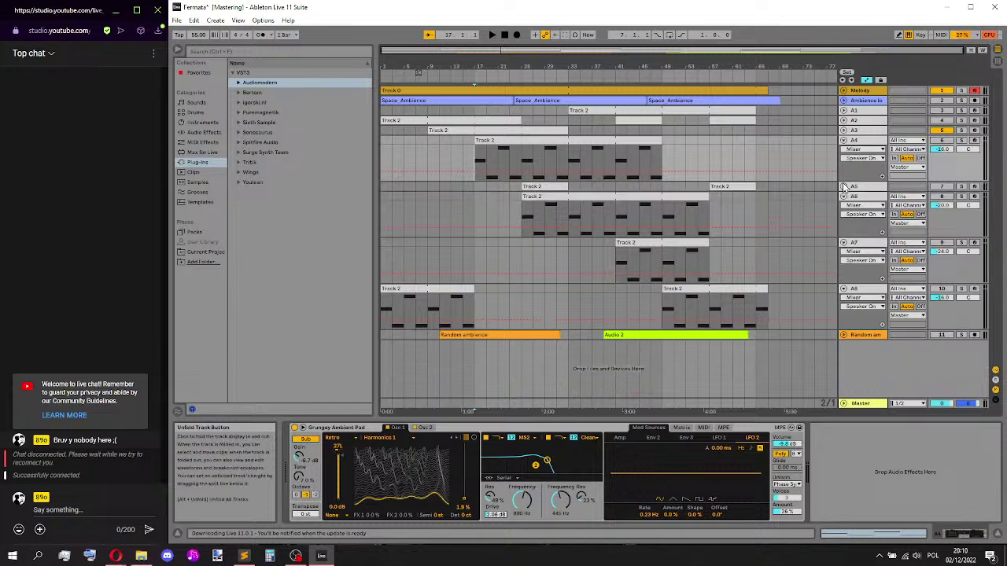
pyautogui.click(843, 196)
pyautogui.click(843, 206)
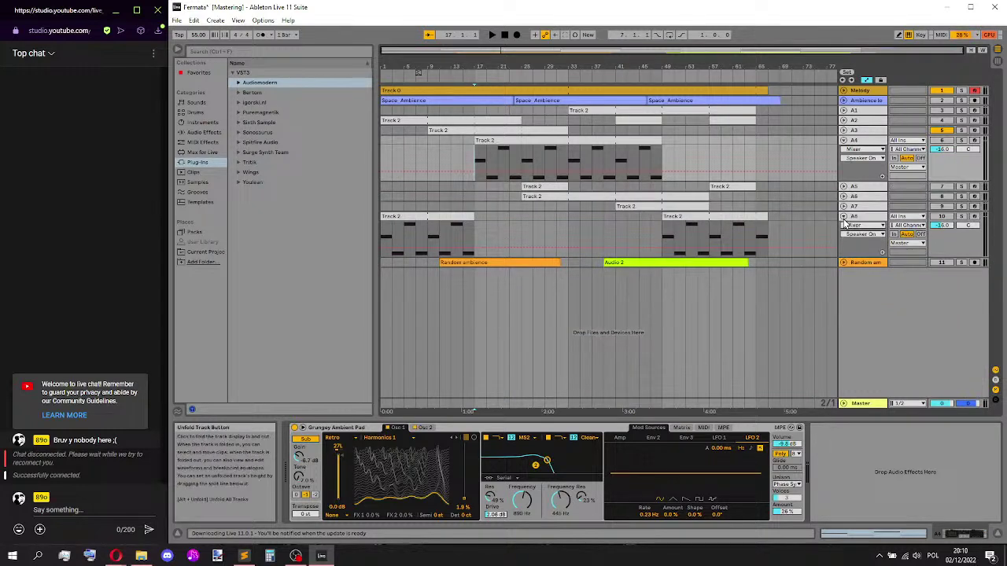
pyautogui.click(843, 216)
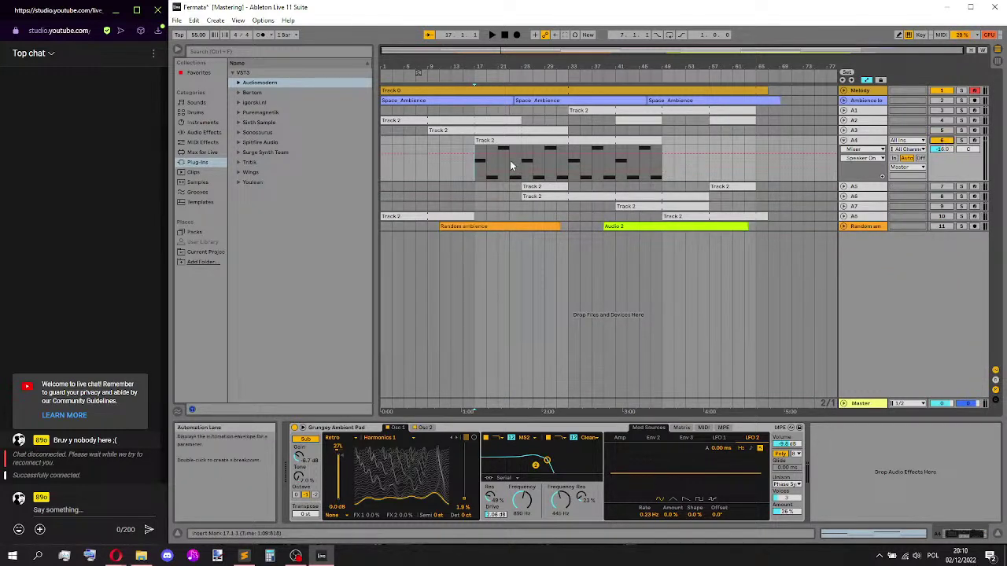
# - Mute track A3, unmute A4 and listen from bar 17 while viewing oscillator 2 of its Grungey Ambient Pad
pyautogui.press('space')
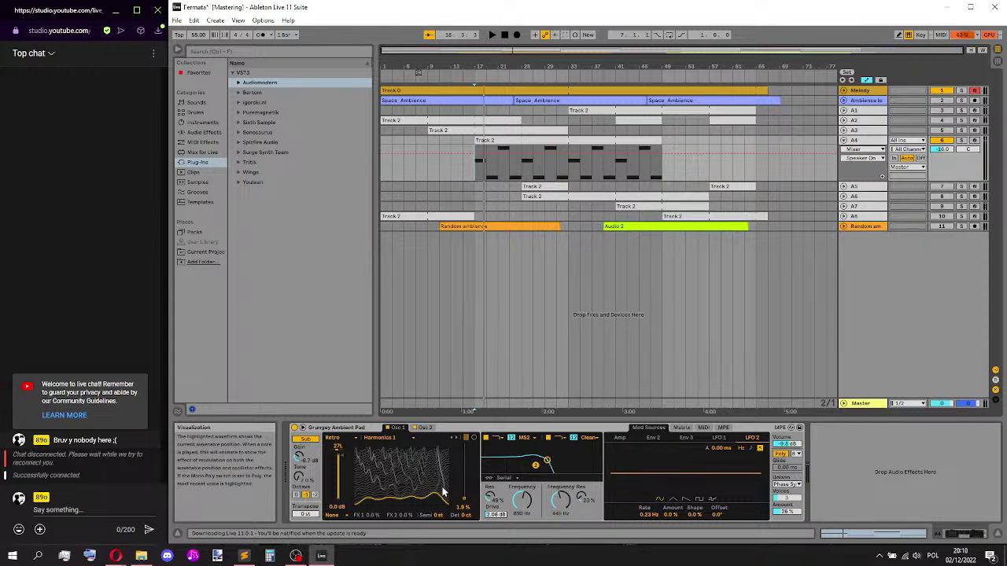
pyautogui.press('space')
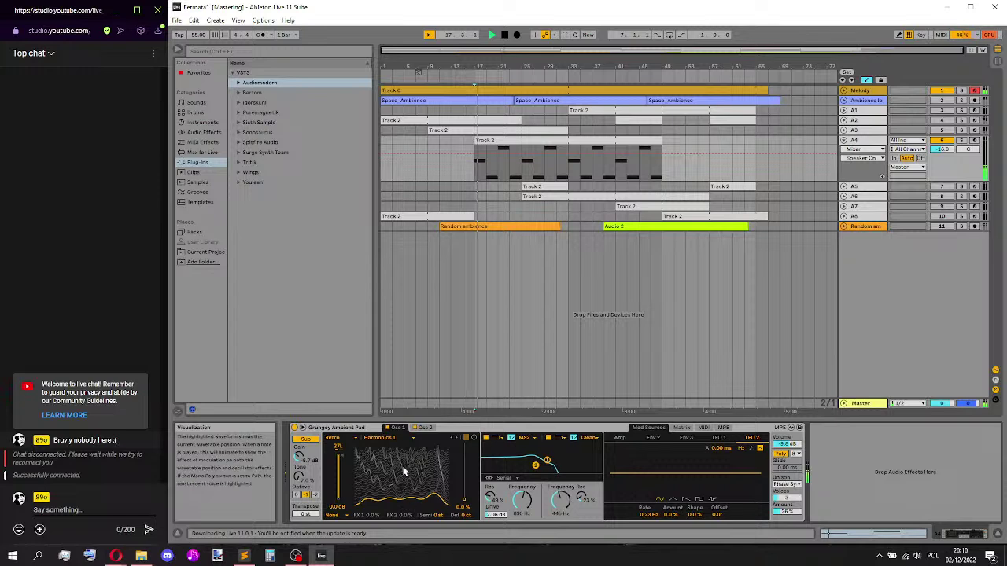
pyautogui.click(425, 427)
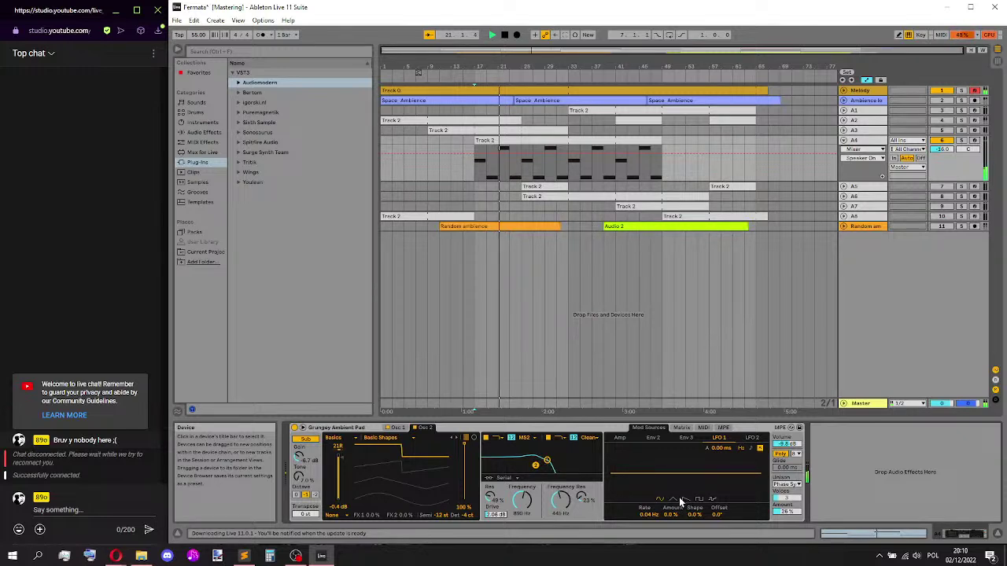
# - Set LFO 1 of track A4's Grungey Ambient Pad to an amount of 30% and a rate of 0.03 Hz
pyautogui.scroll(3, 671, 519)
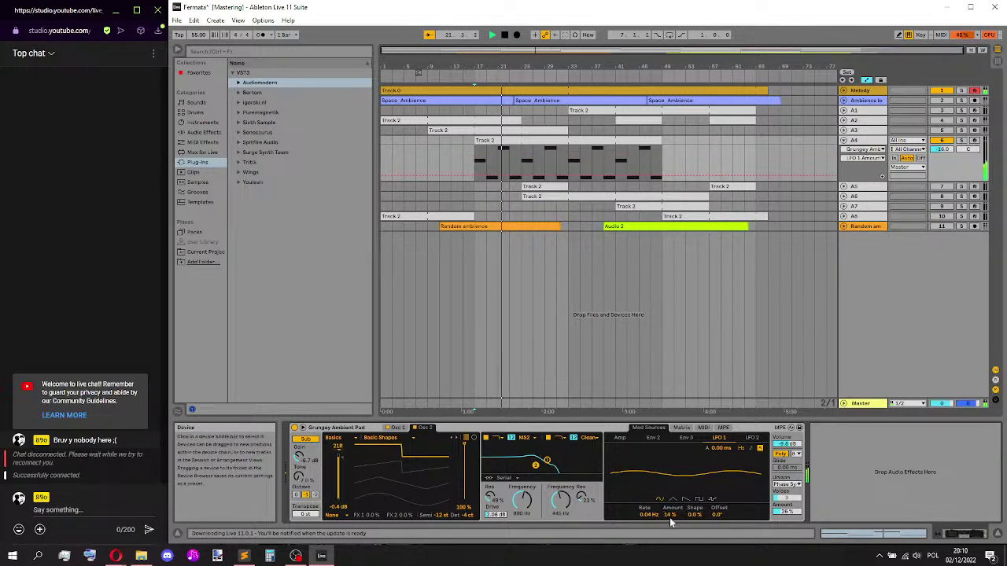
pyautogui.scroll(5, 671, 516)
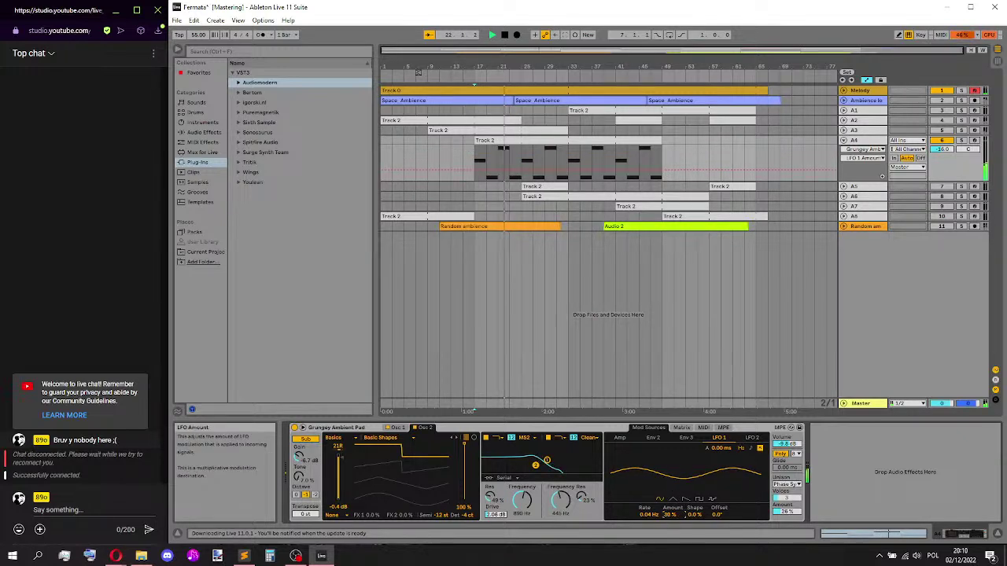
pyautogui.scroll(8, 643, 515)
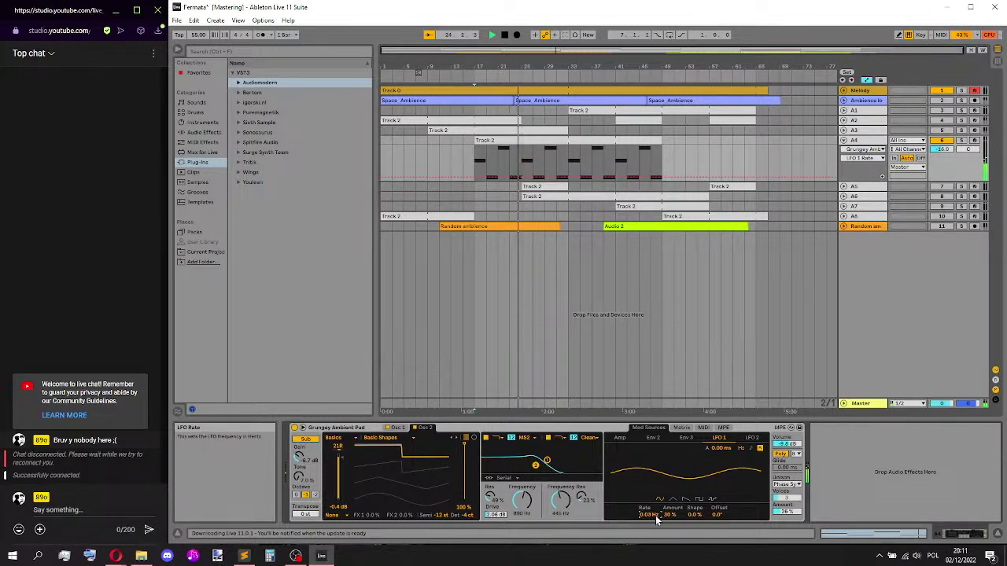
# - Try adjusting the LFO 2 amount of track A4's Grungey Ambient Pad and stop playback
pyautogui.click(751, 438)
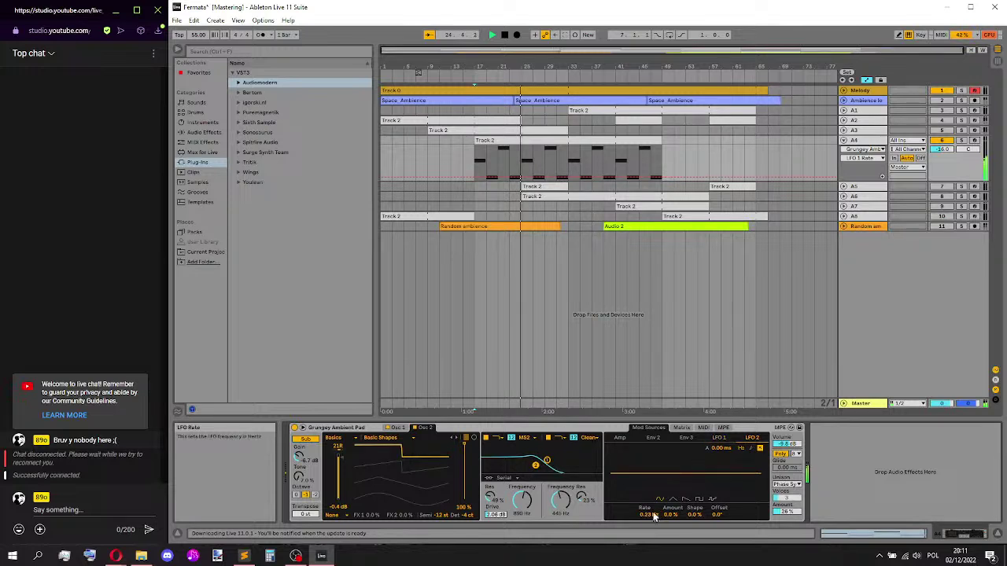
pyautogui.moveTo(670, 516)
pyautogui.mouseDown()
pyautogui.moveTo(671, 484)
pyautogui.moveTo(670, 517)
pyautogui.mouseUp()
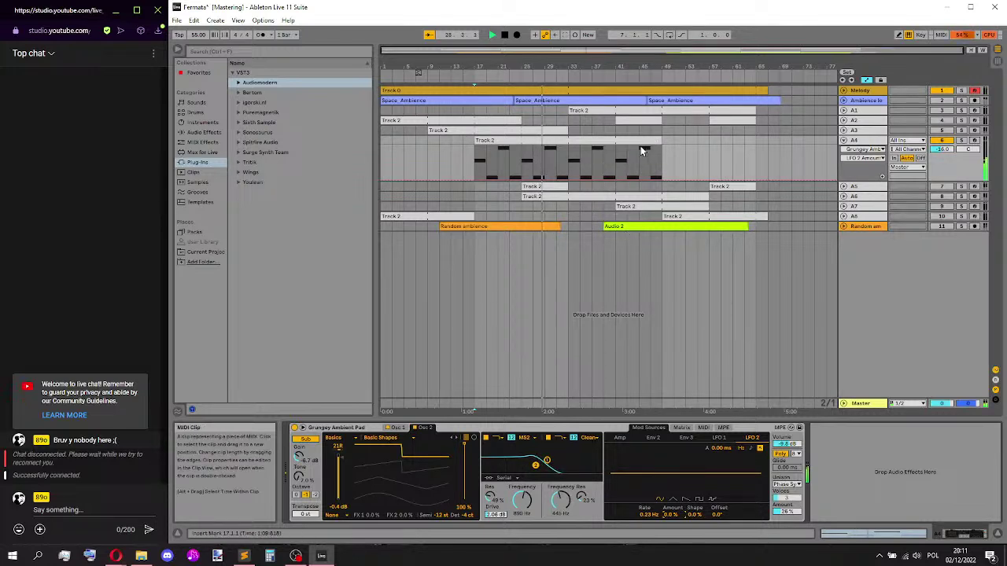
pyautogui.click(571, 157)
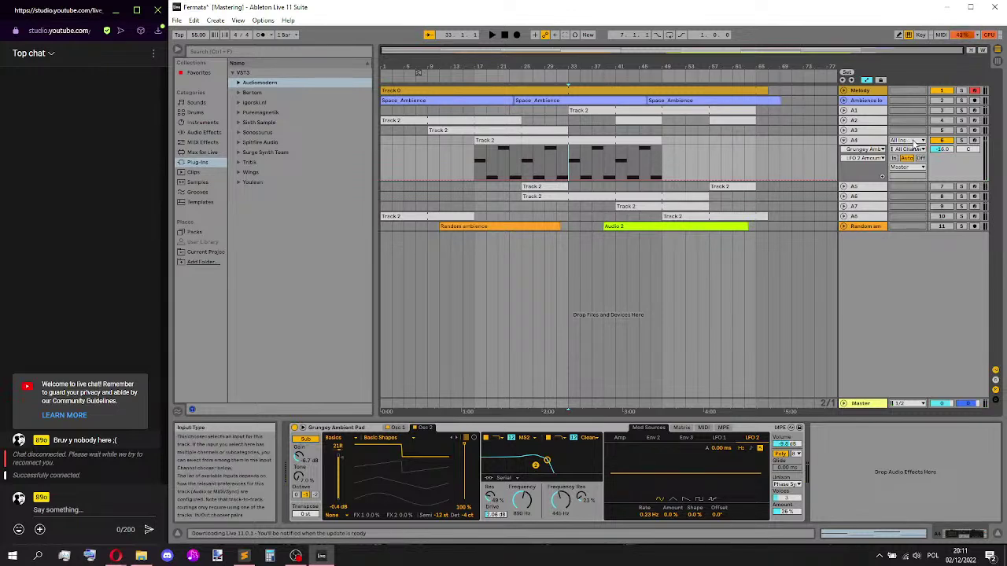
# - Collapse and mute track A4, expand and unmute track A5, and listen to it from bar 25
pyautogui.click(844, 140)
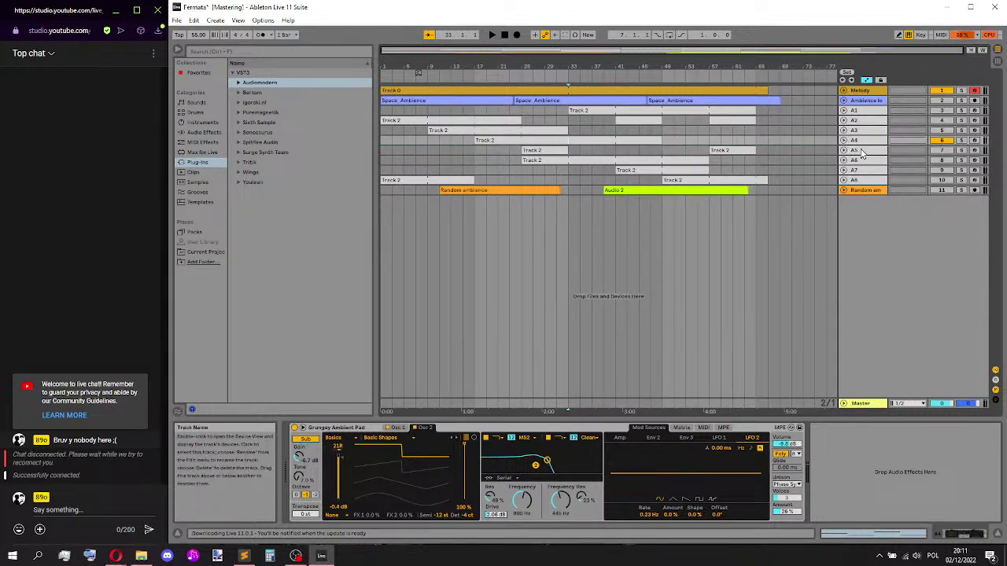
pyautogui.click(848, 150)
pyautogui.click(844, 151)
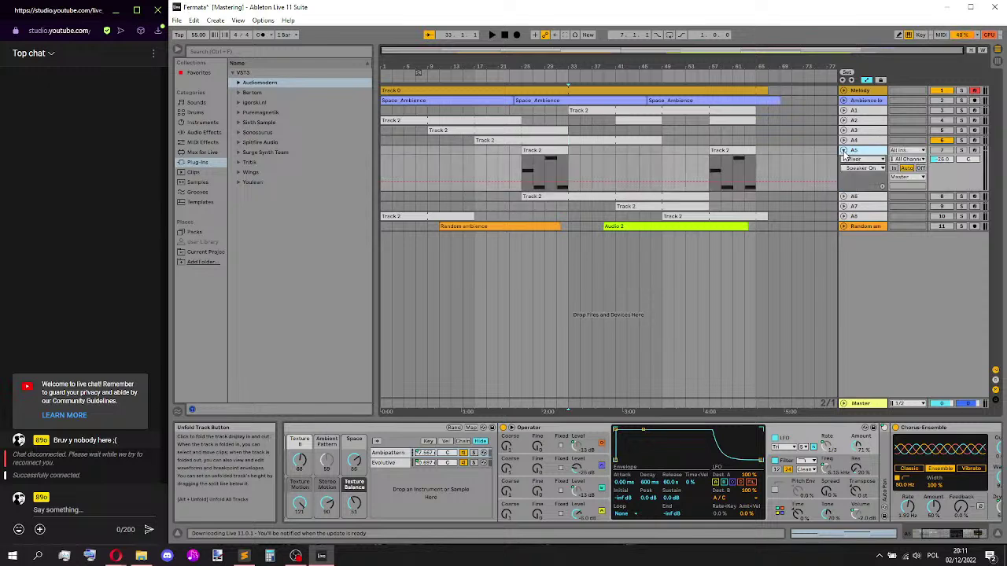
pyautogui.click(520, 171)
pyautogui.press('space')
pyautogui.press('space')
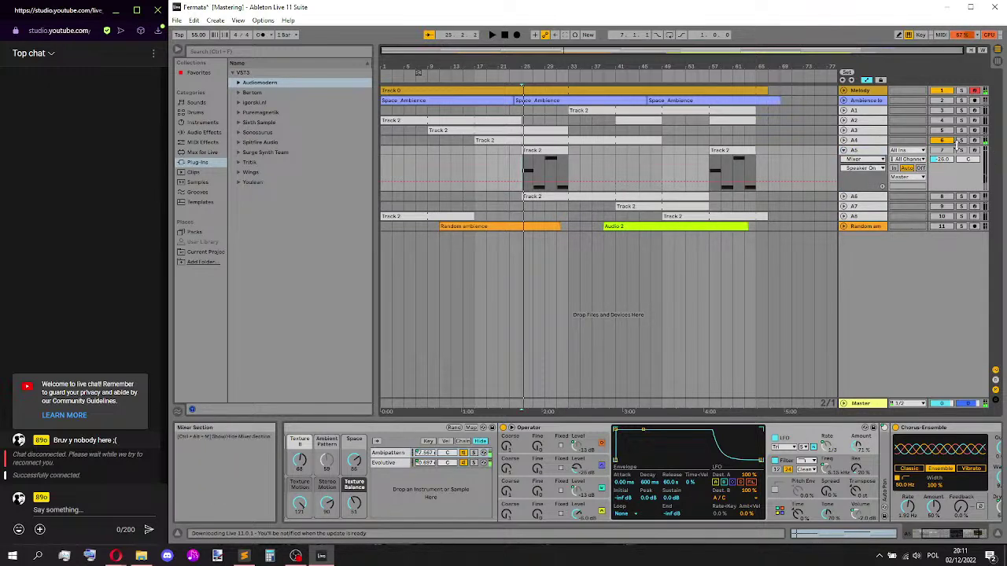
pyautogui.press('space')
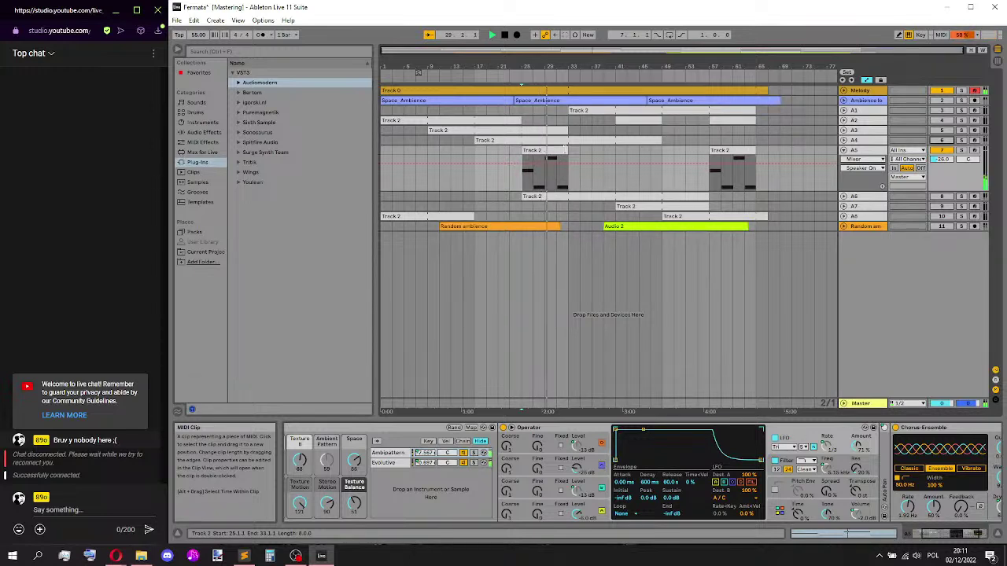
pyautogui.press('space')
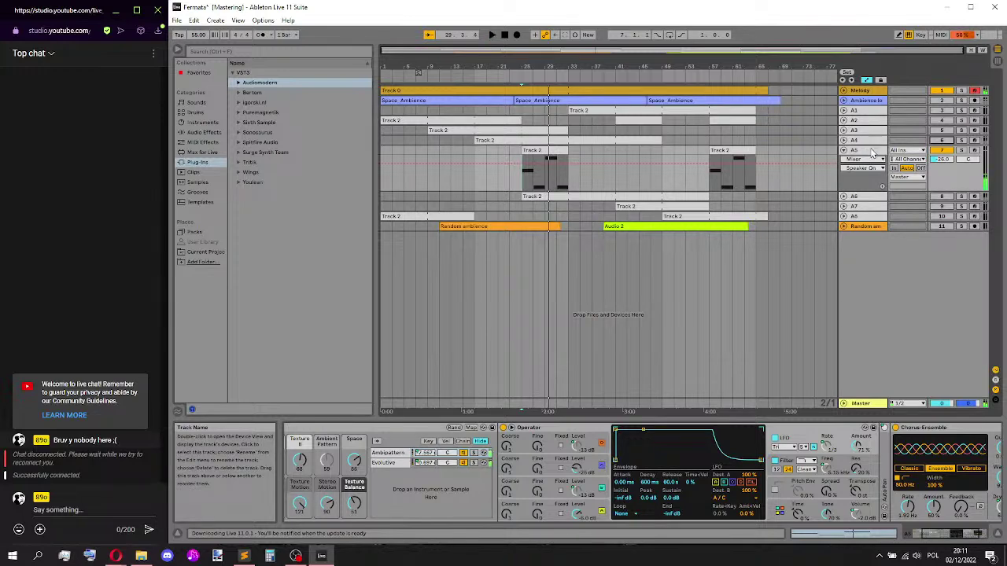
# - Set a 1 Bar grid in track A5's bar 25 clip and shorten each of its four notes to one bar
pyautogui.click(543, 151)
pyautogui.doubleClick(543, 151)
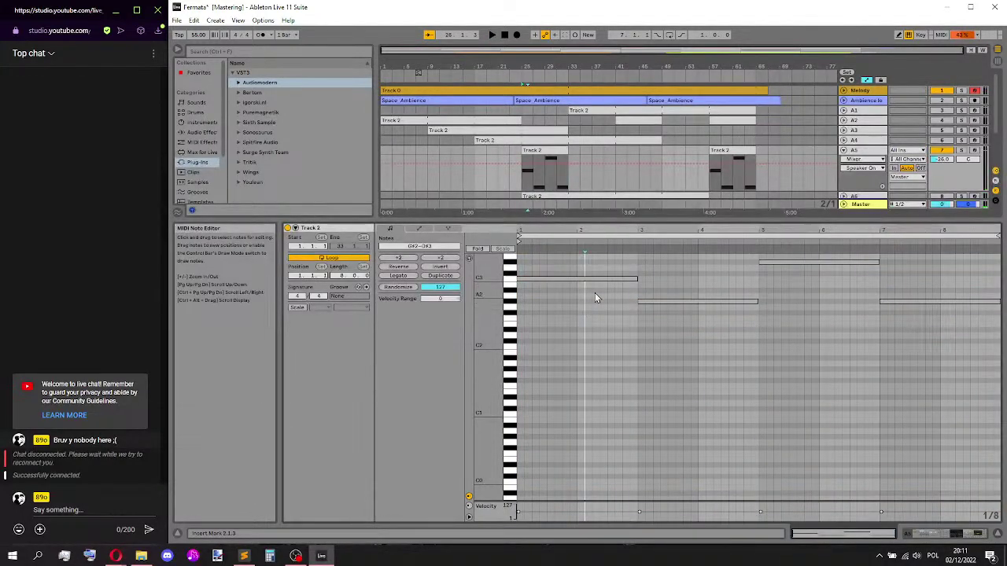
pyautogui.rightClick(664, 358)
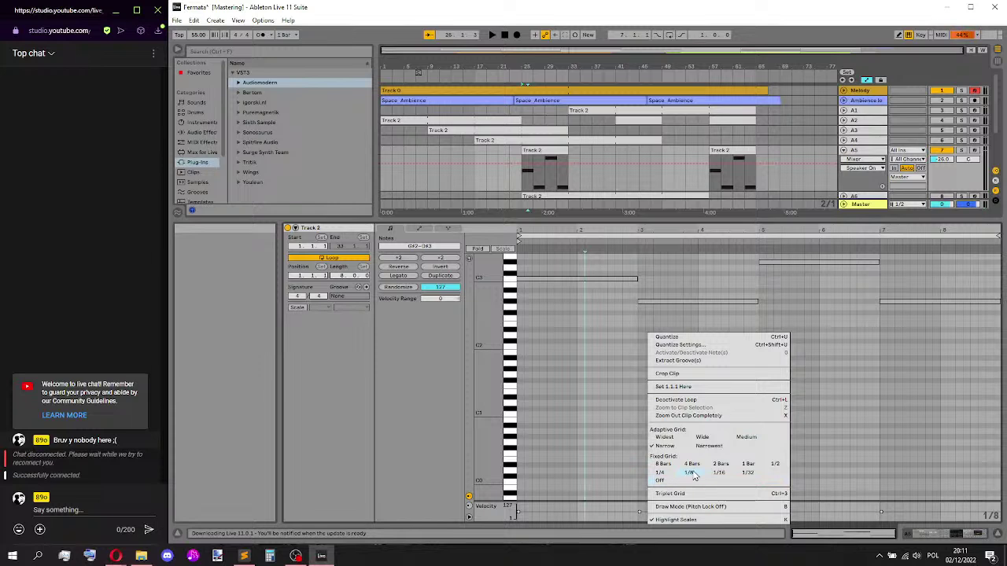
pyautogui.click(748, 464)
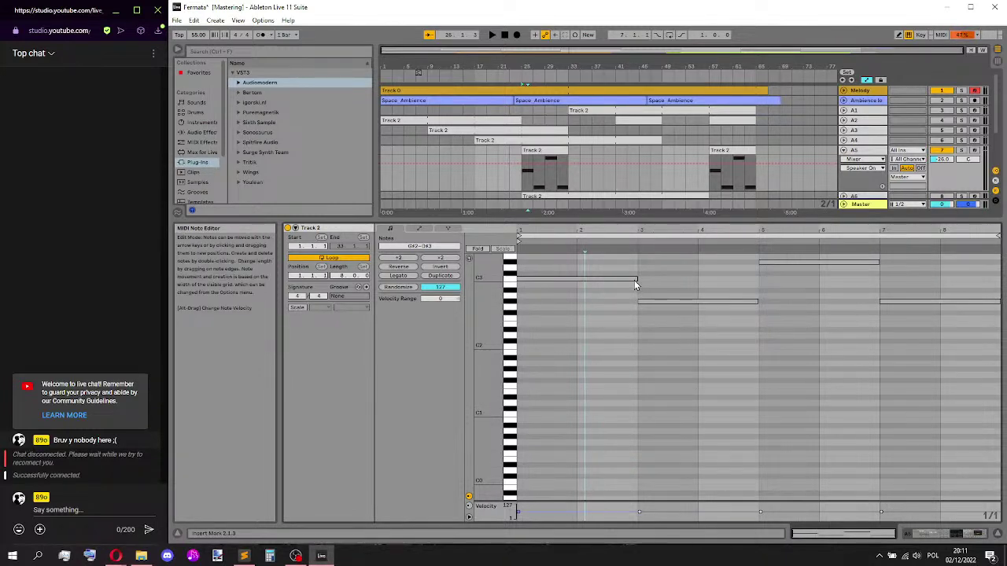
pyautogui.moveTo(635, 280); pyautogui.dragTo(576, 280)
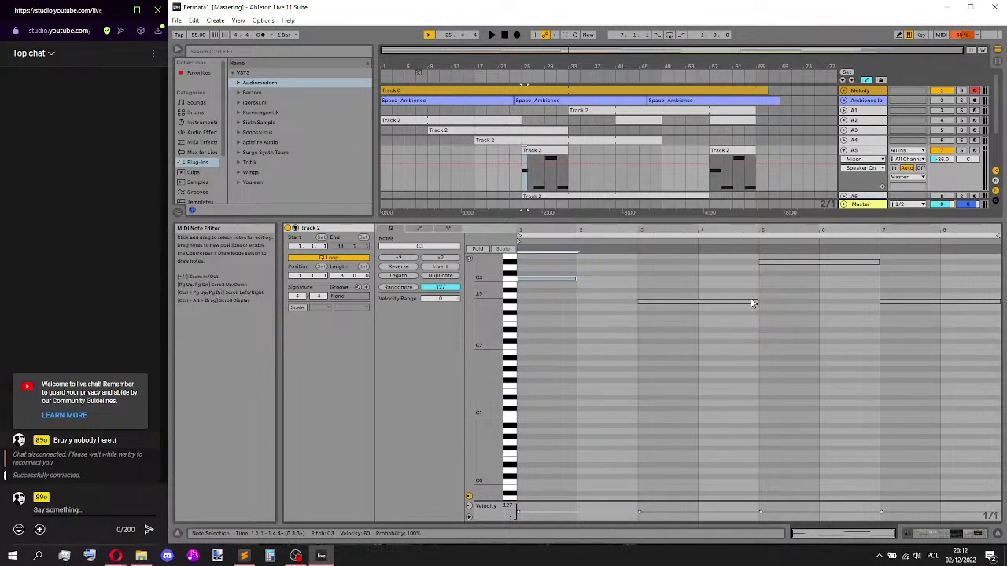
pyautogui.moveTo(756, 302); pyautogui.dragTo(700, 302)
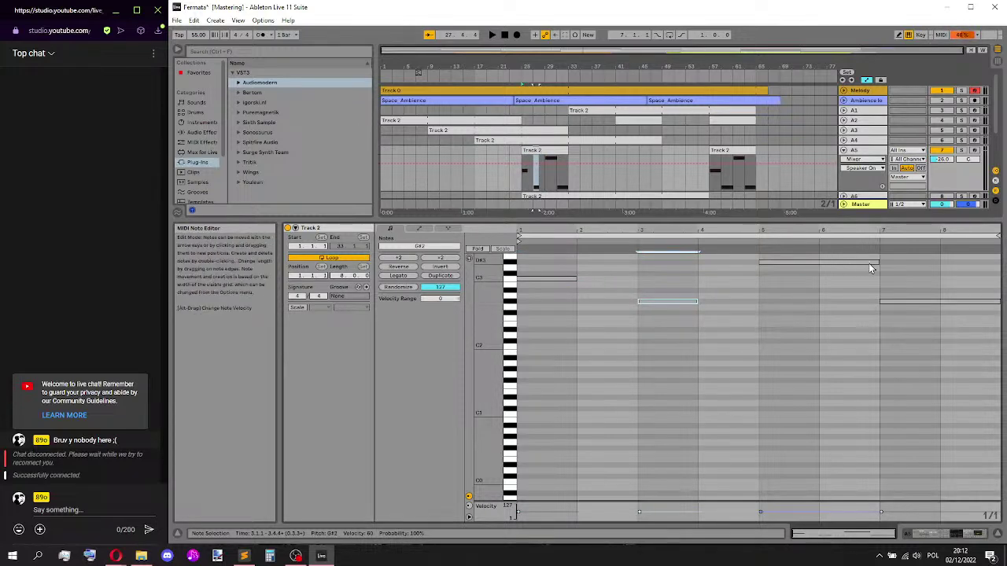
pyautogui.moveTo(877, 267); pyautogui.dragTo(819, 264)
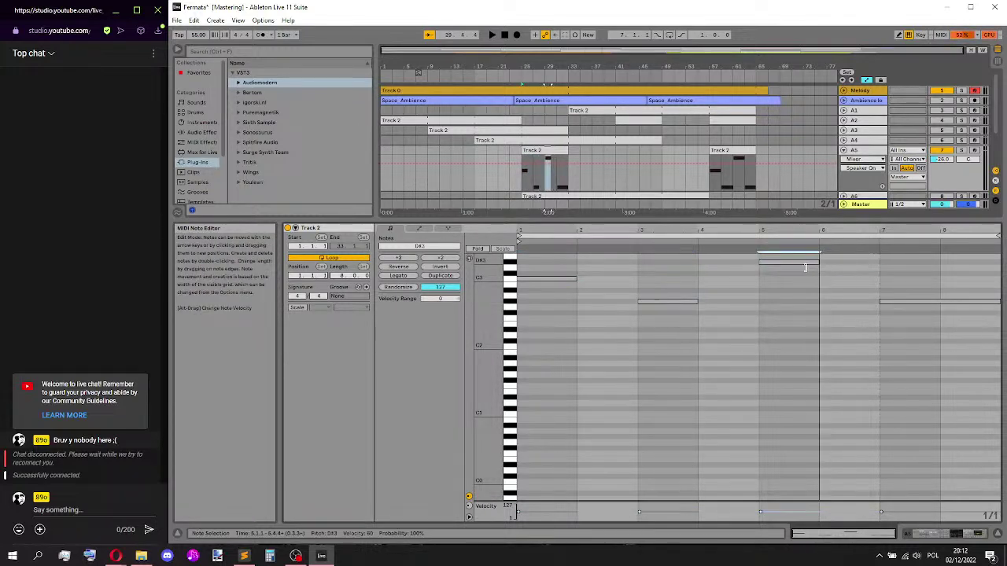
pyautogui.moveTo(998, 301); pyautogui.dragTo(940, 301)
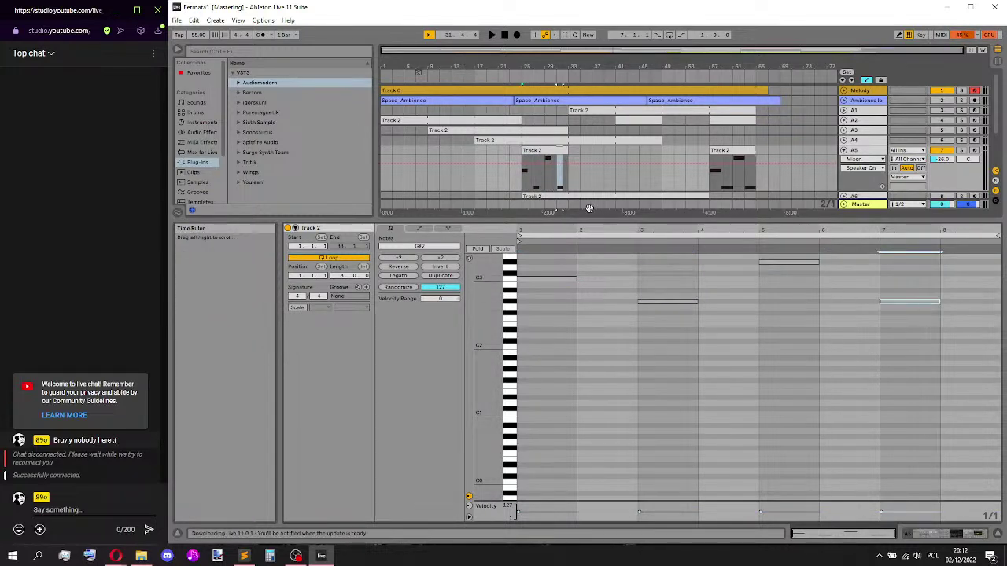
# - Enlarge the arrangement, listen to track A5 from bar 25 and show its instrument devices
pyautogui.moveTo(590, 221); pyautogui.dragTo(618, 387)
pyautogui.click(522, 183)
pyautogui.press('space')
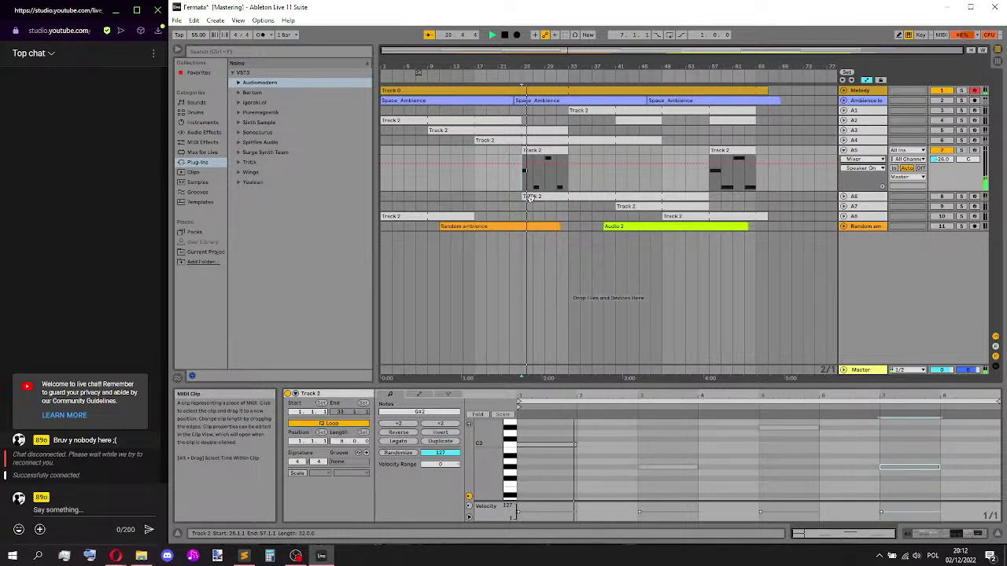
pyautogui.click(835, 244)
pyautogui.press('space')
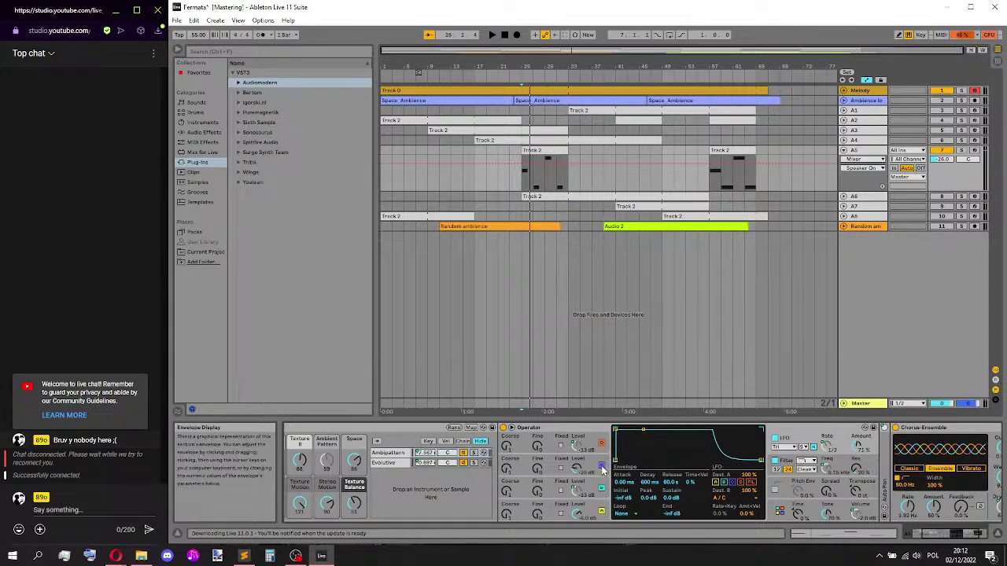
# - Look through the global, filter and LFO settings of track A5's Operator while listening from bar 25
pyautogui.click(805, 483)
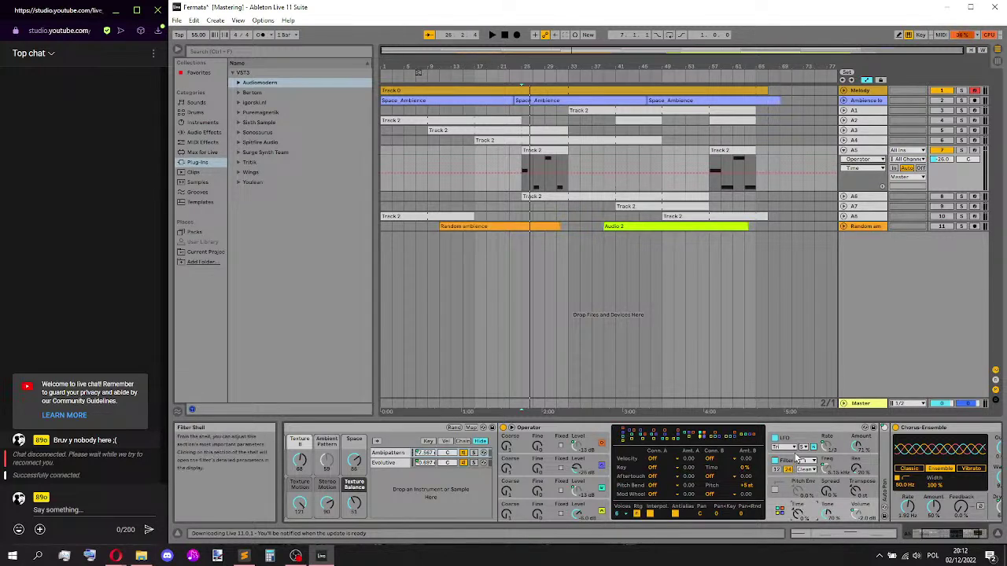
pyautogui.click(791, 464)
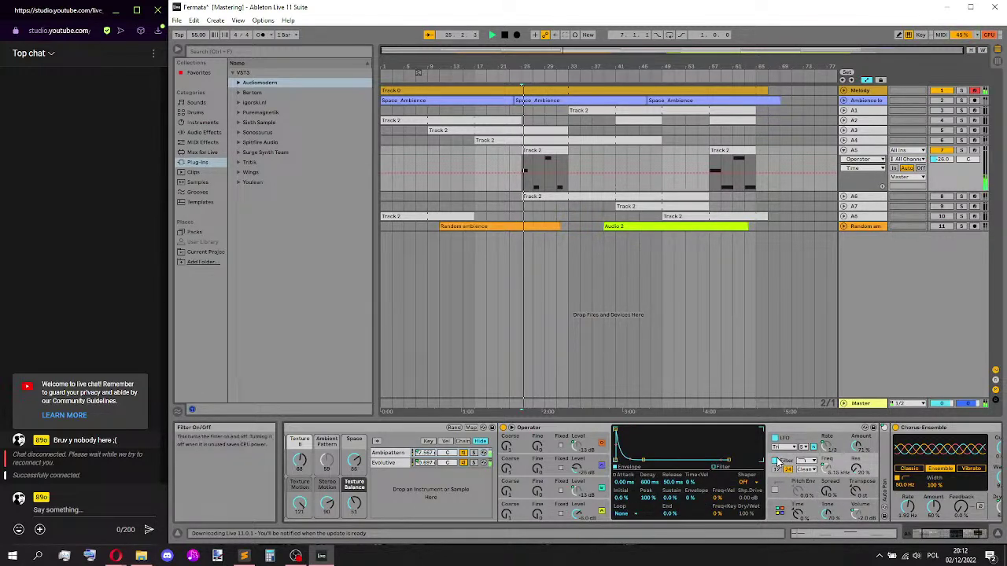
pyautogui.click(787, 441)
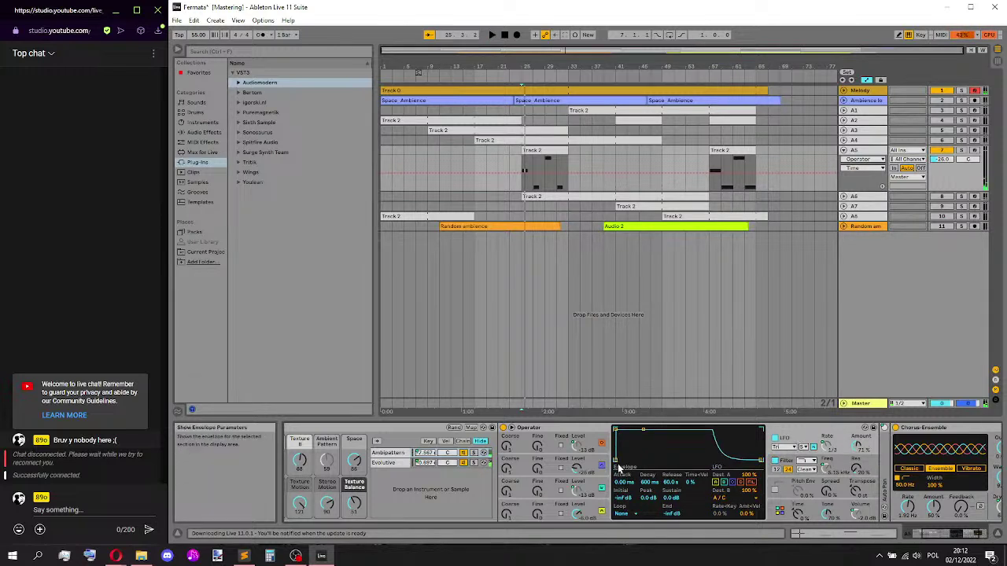
pyautogui.click(550, 463)
pyautogui.press('space')
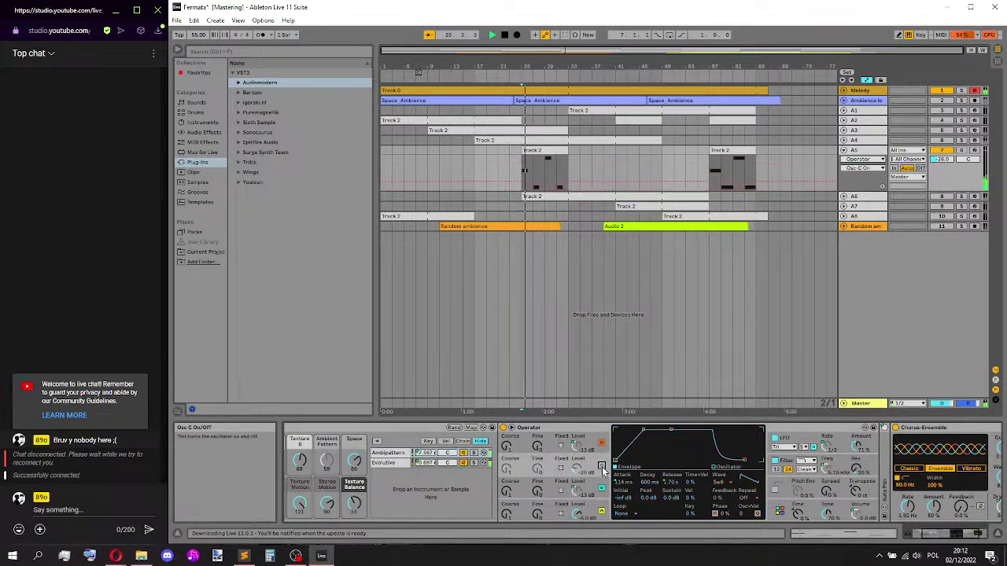
# - Try lengthening oscillator A's release to 11.2 s in track A5's Operator and listen from bar 25
pyautogui.click(602, 510)
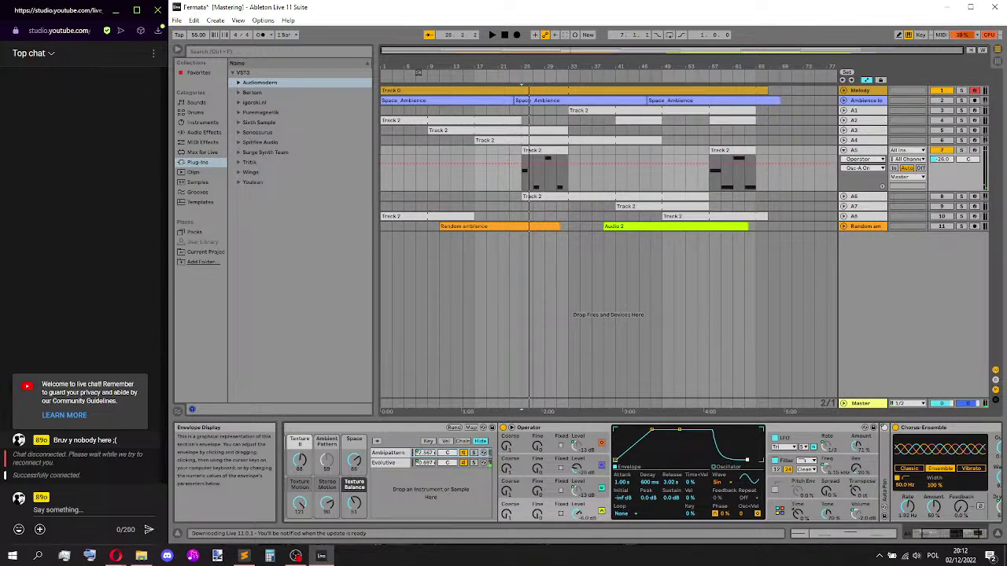
pyautogui.press('space')
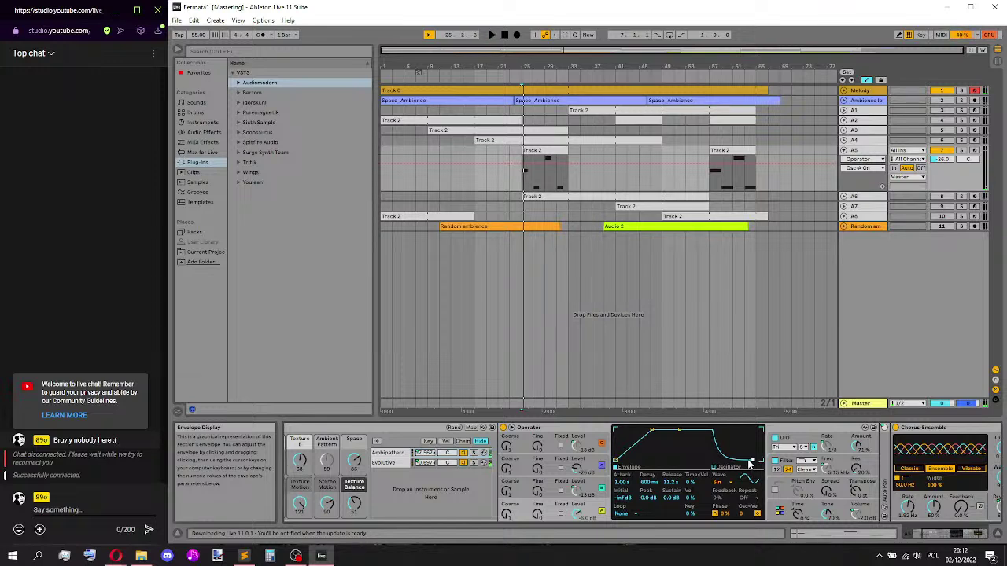
pyautogui.press('space')
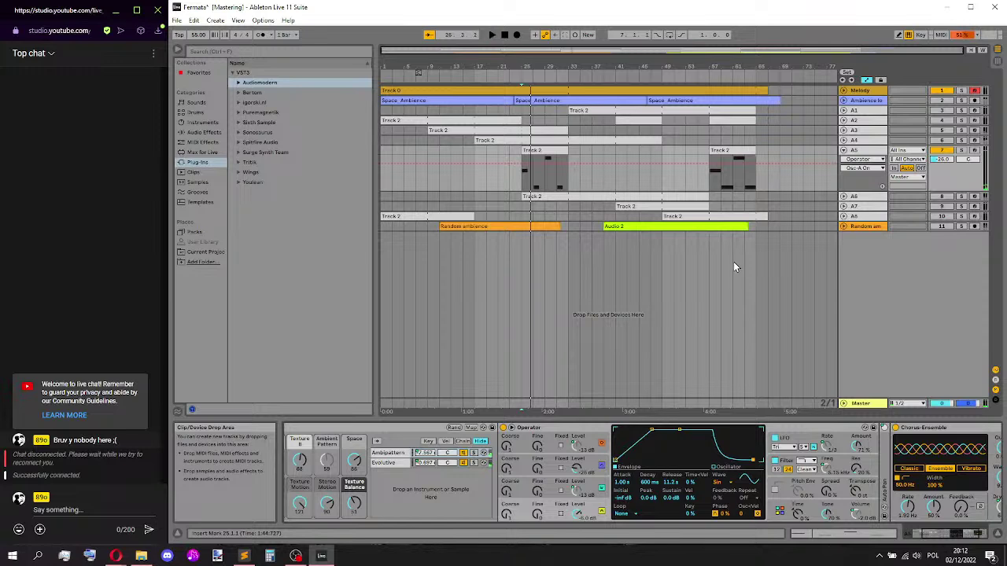
# - Delete track A5, and expand and unmute track A6 to listen to it from bar 25
pyautogui.click(862, 154)
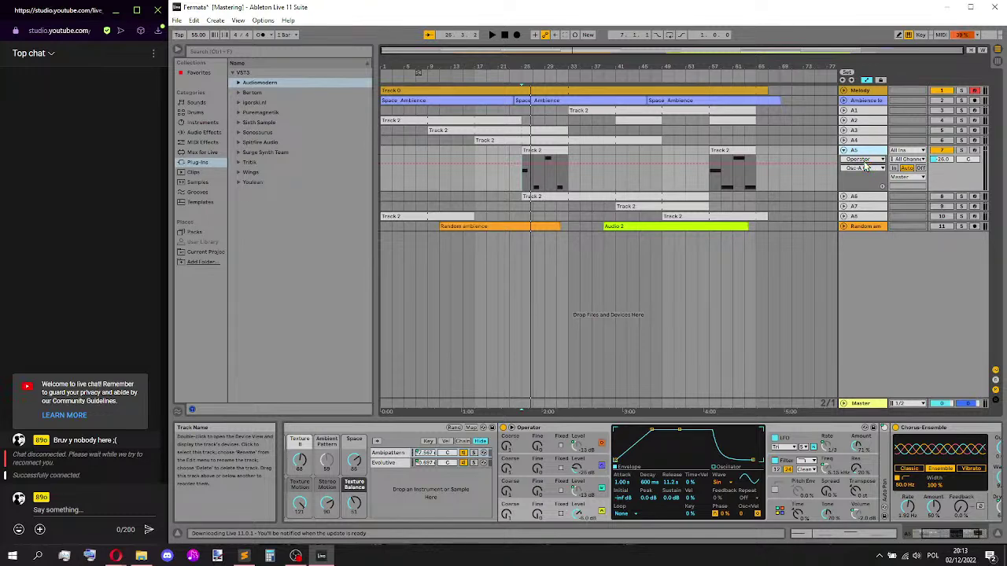
pyautogui.press('Delete')
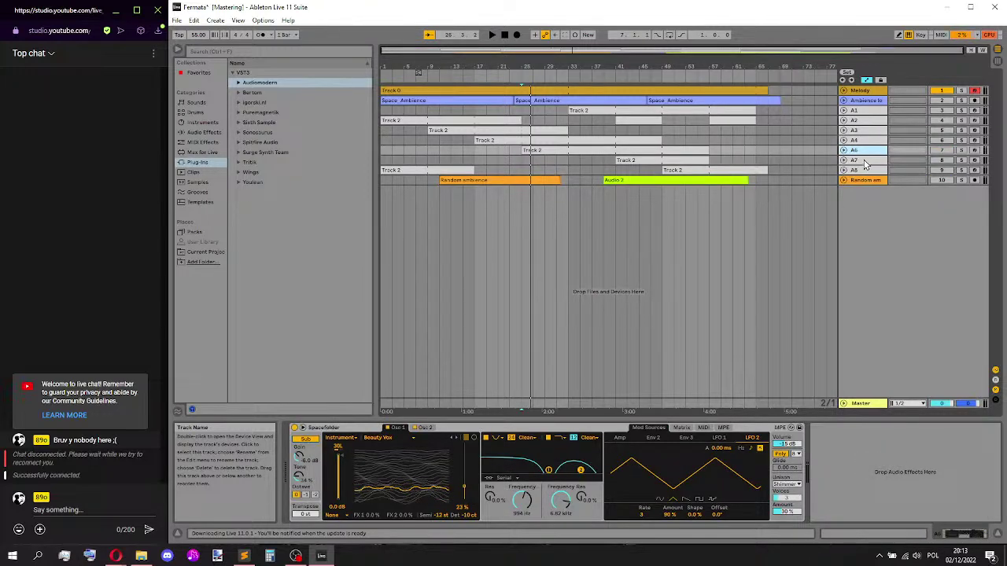
pyautogui.click(844, 150)
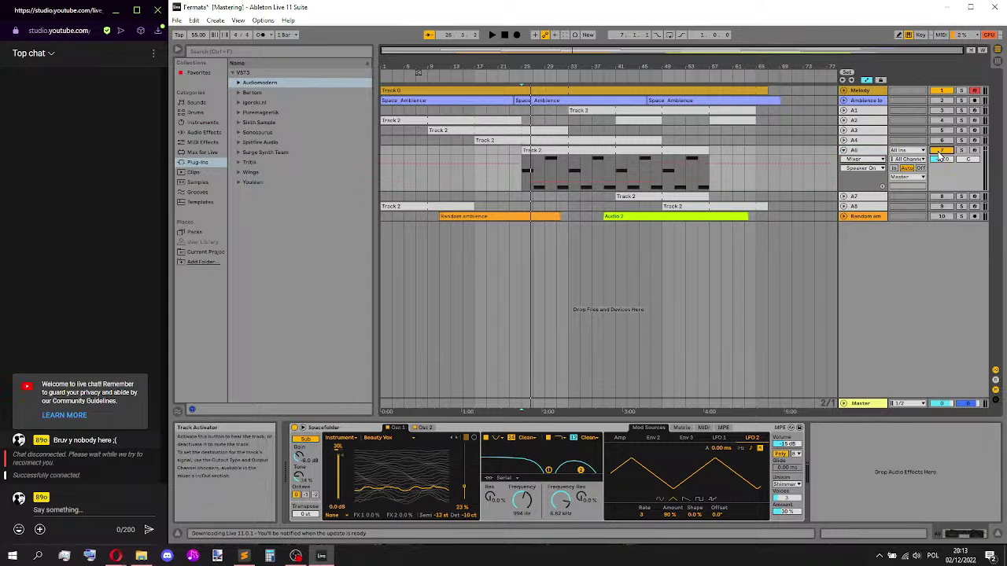
pyautogui.click(520, 182)
pyautogui.press('space')
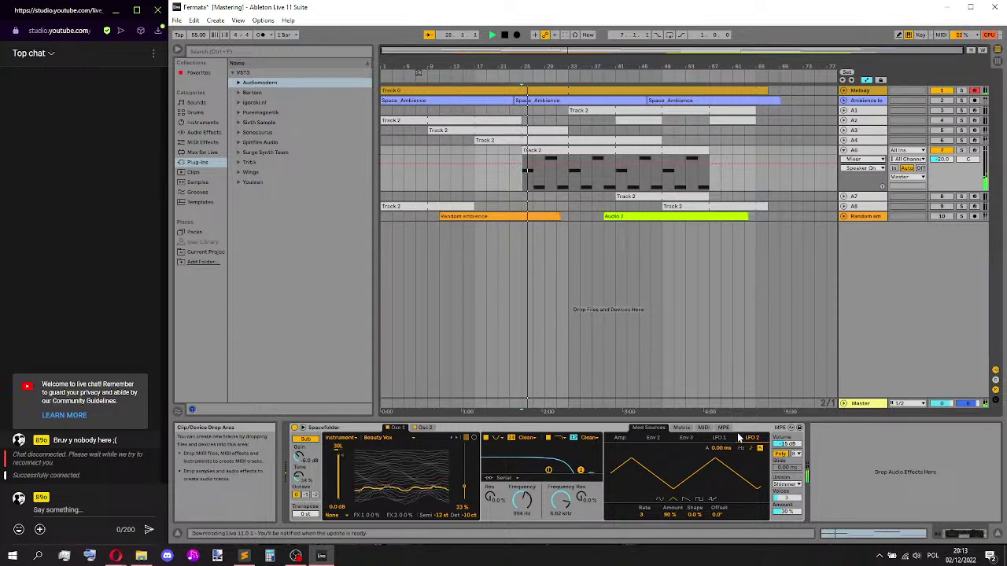
# - Set LFO 2's shape to 1.6 % in track A6's Spacefolder and the track's volume to -16 dB
pyautogui.moveTo(695, 515)
pyautogui.mouseDown()
pyautogui.moveTo(696, 483)
pyautogui.moveTo(695, 518)
pyautogui.mouseUp()
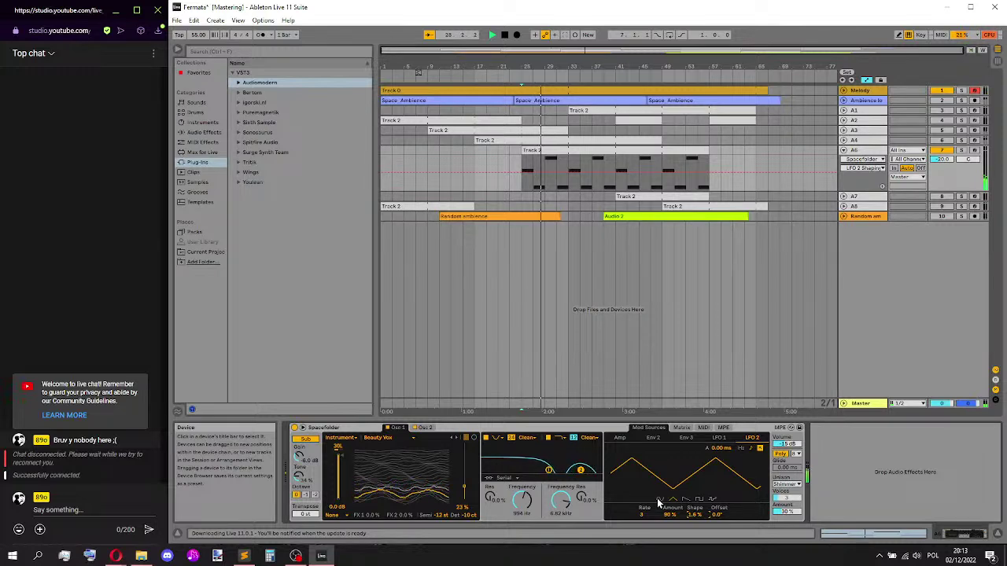
pyautogui.click(941, 159)
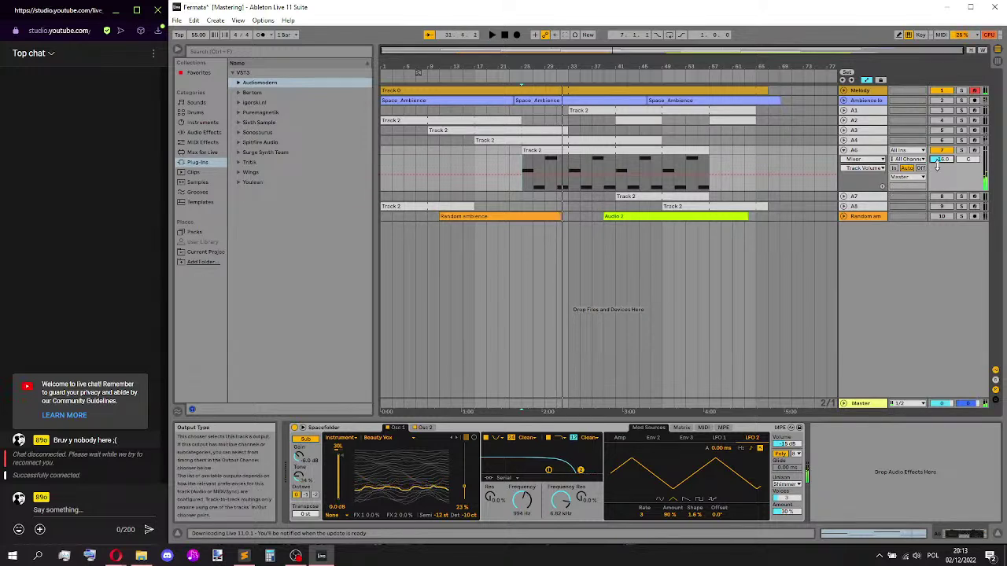
pyautogui.click(843, 150)
# - Expand and unmute track A7 in place of A6 and listen to it from bar 41
pyautogui.click(844, 161)
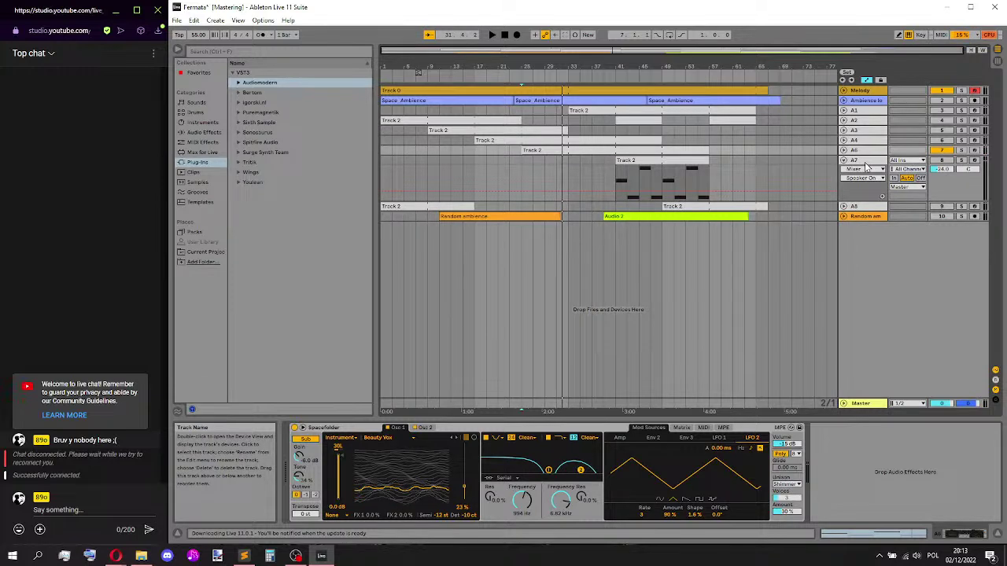
pyautogui.click(843, 149)
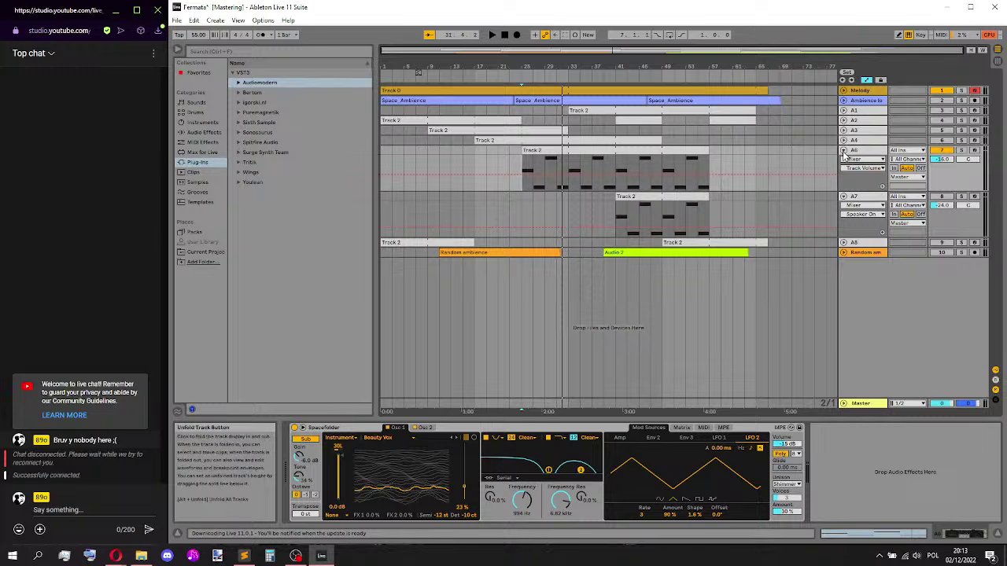
pyautogui.click(845, 155)
pyautogui.click(617, 171)
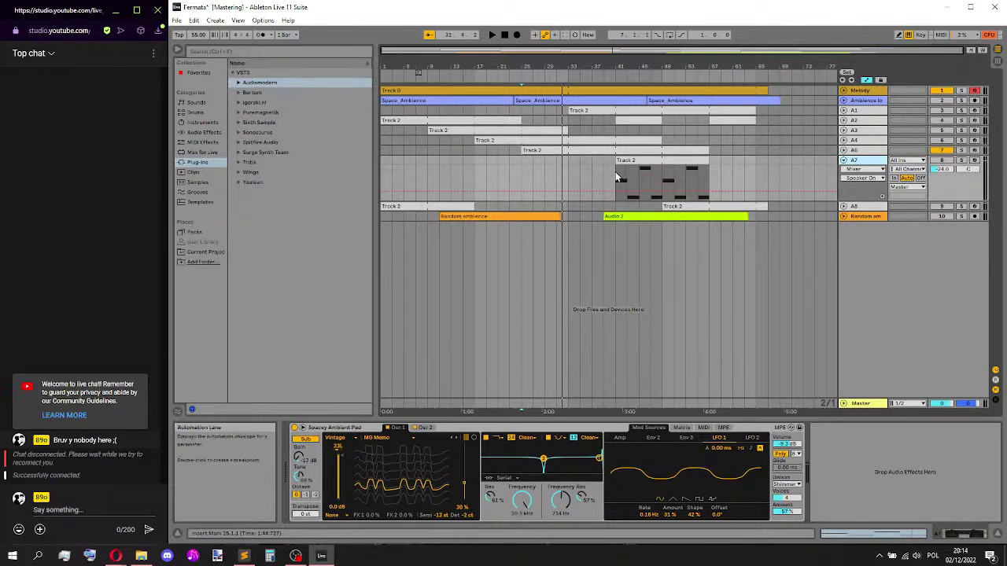
pyautogui.press('space')
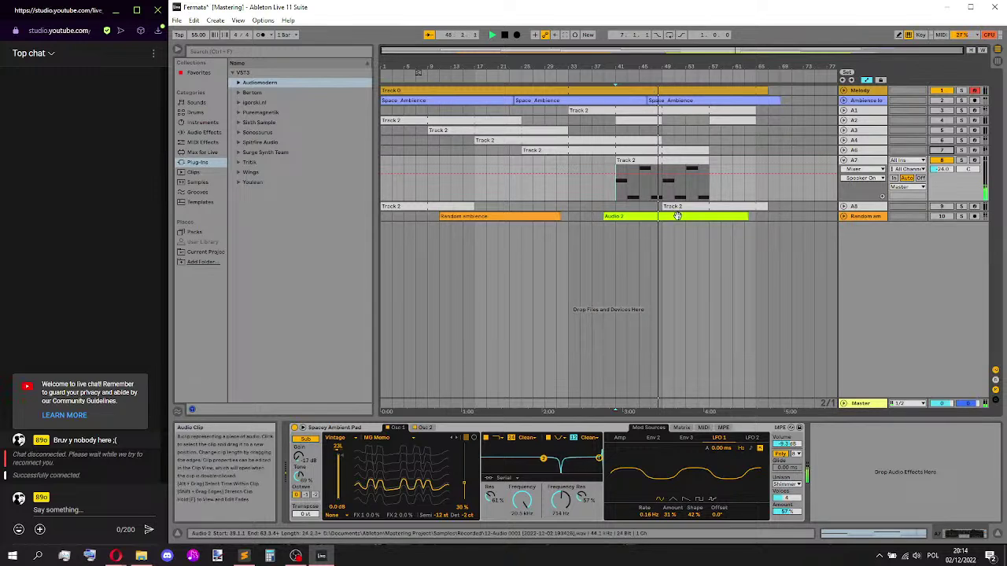
pyautogui.press('space')
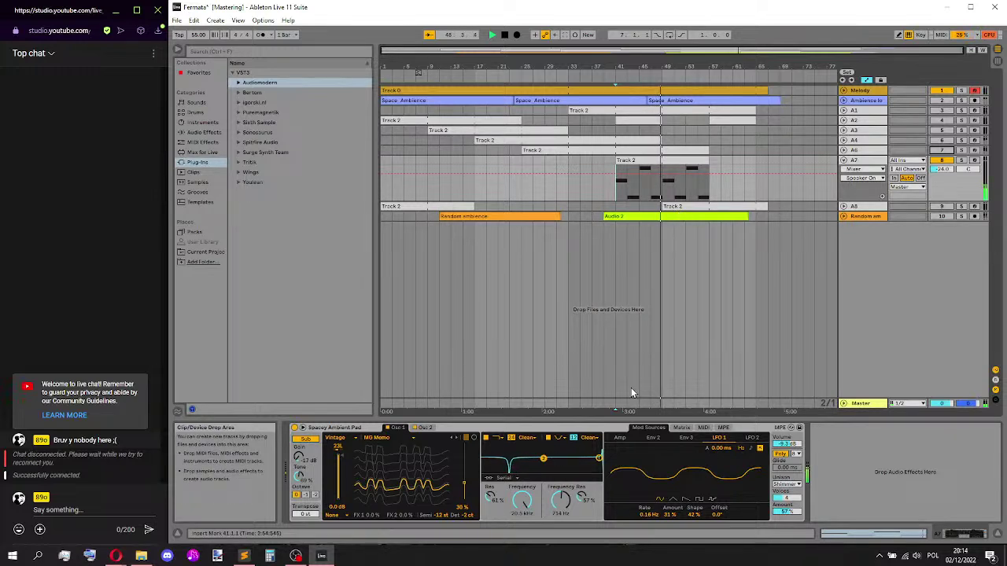
# - Set LFO 1's shape to 20 % in track A7's Spacey Ambient Pad and listen from bar 41
pyautogui.moveTo(693, 517); pyautogui.dragTo(693, 555)
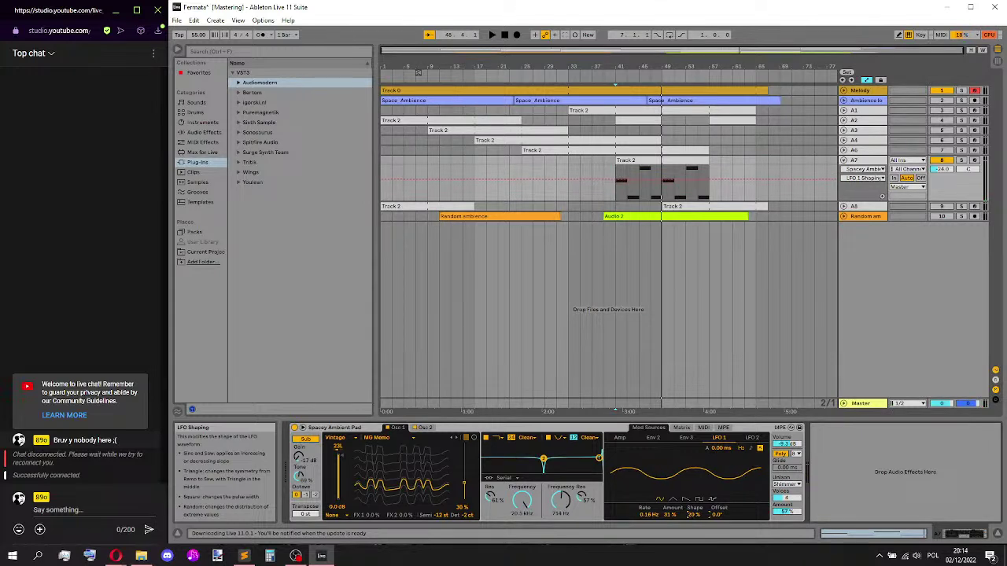
pyautogui.moveTo(693, 514)
pyautogui.mouseDown()
pyautogui.moveTo(693, 562)
pyautogui.moveTo(693, 521)
pyautogui.mouseUp()
pyautogui.press('space')
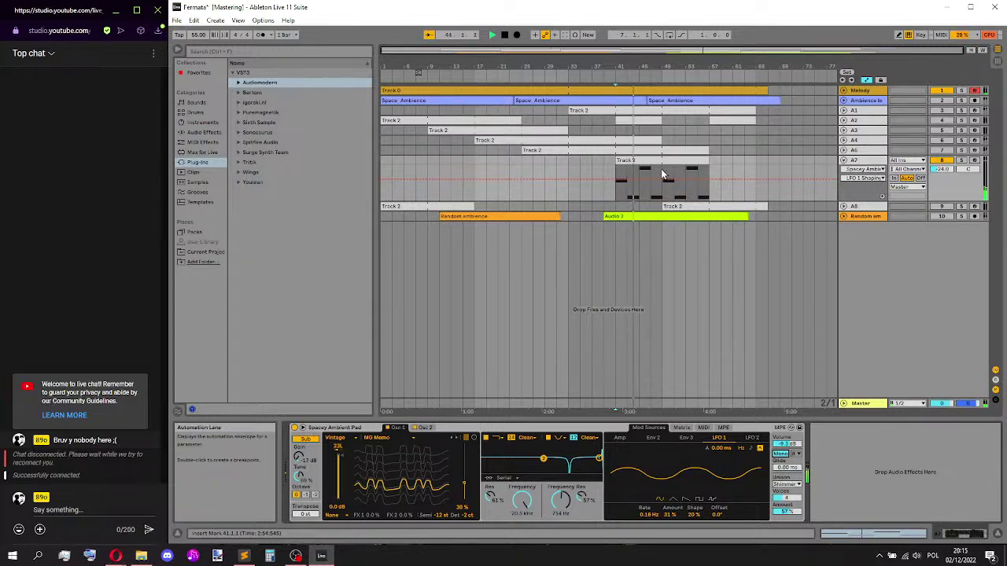
pyautogui.press('space')
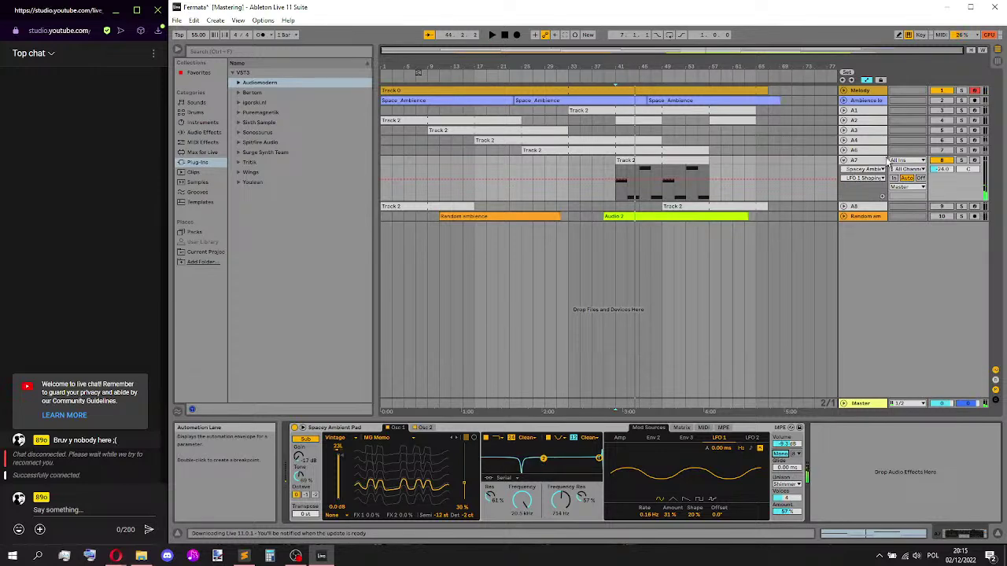
# - Collapse and mute track A7, expand and unmute track A8, and listen to it from bar 49
pyautogui.click(843, 160)
pyautogui.click(847, 172)
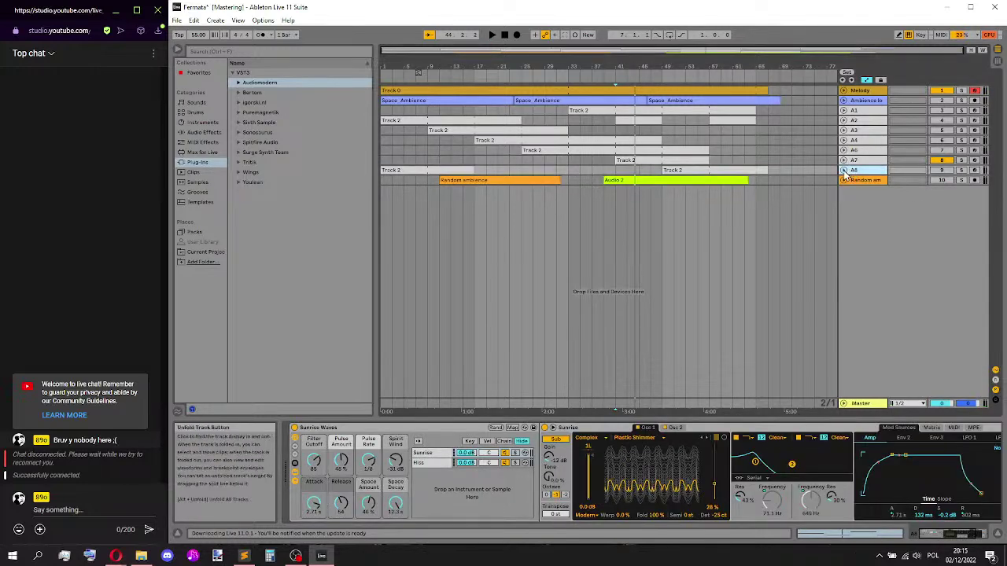
pyautogui.click(843, 170)
pyautogui.click(663, 181)
pyautogui.press('space')
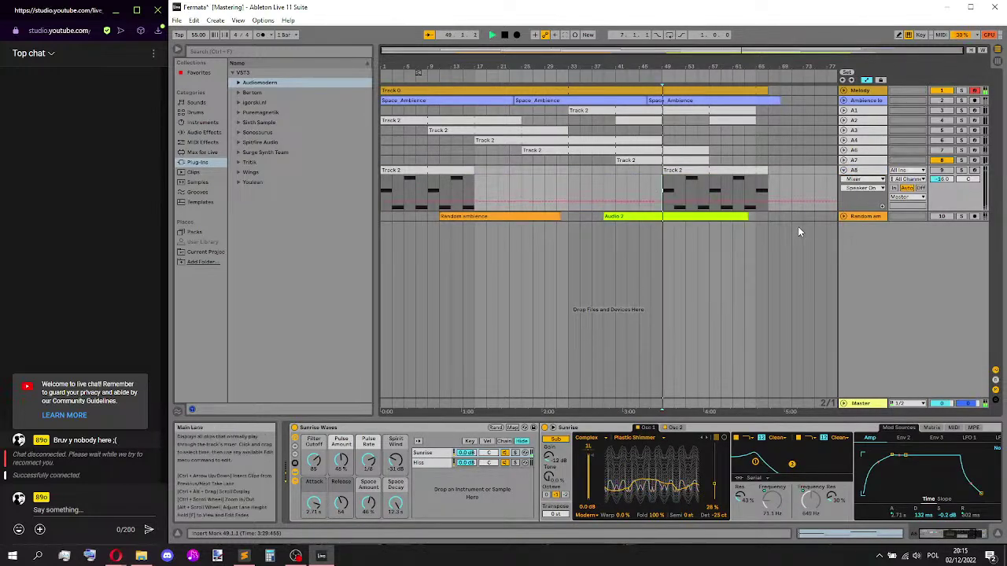
pyautogui.press('space')
pyautogui.click(943, 170)
pyautogui.press('space')
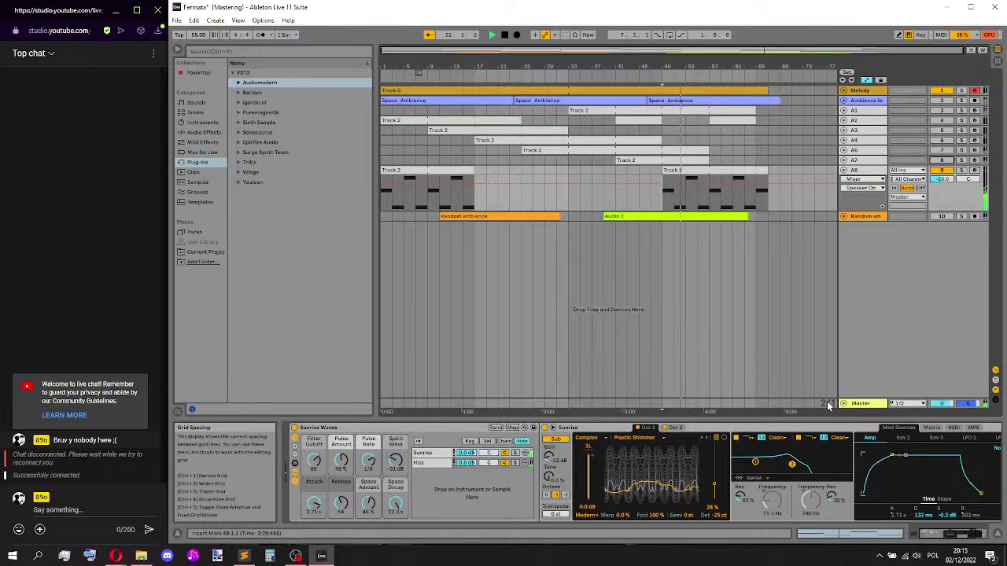
# - Collapse track A8 and unmute all remaining tracks, including the ambience loop and Random ambience
pyautogui.click(843, 170)
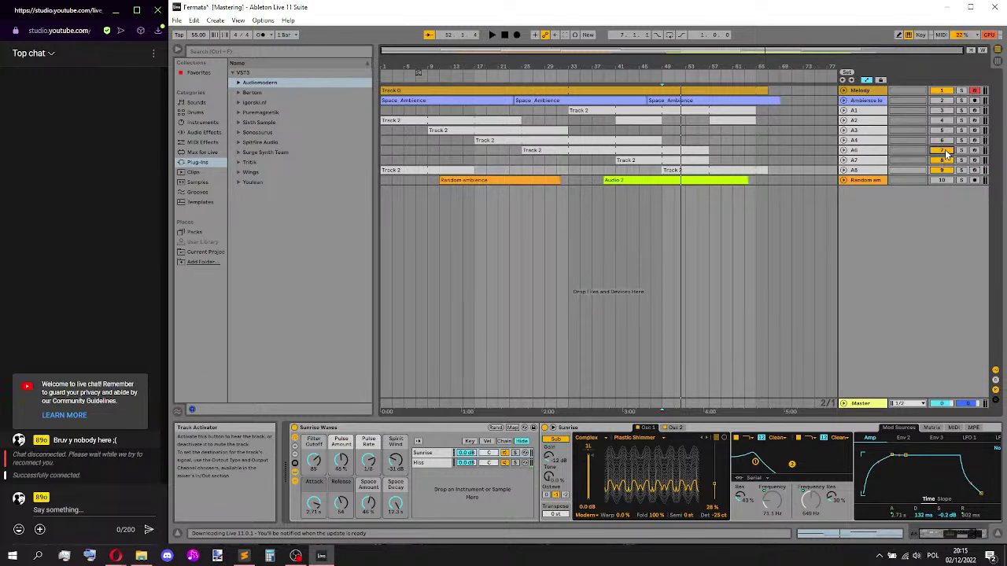
pyautogui.click(943, 102)
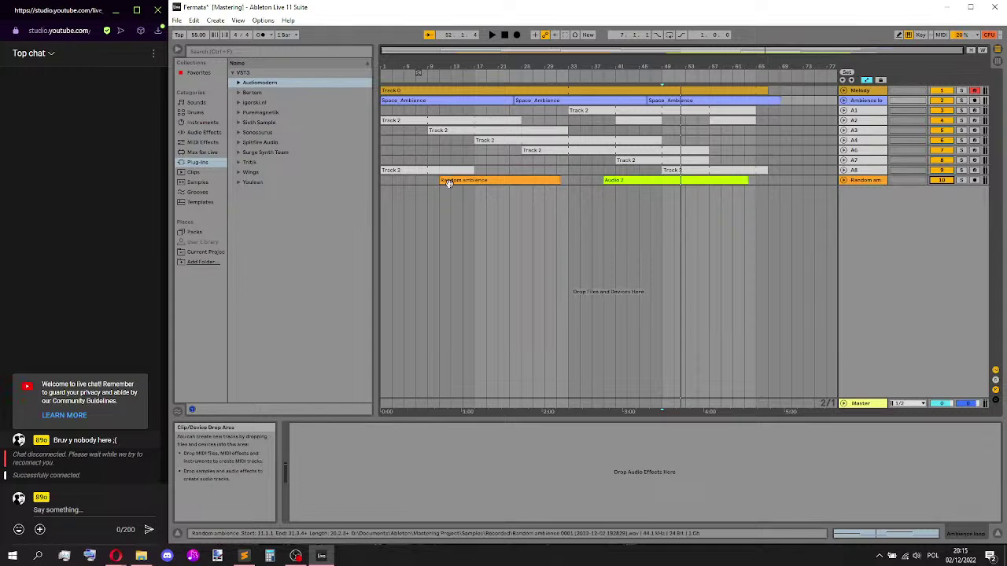
# - Expand the Random ambience track, play the mix from bar 11 and set the track's volume to -8 dB
pyautogui.click(843, 179)
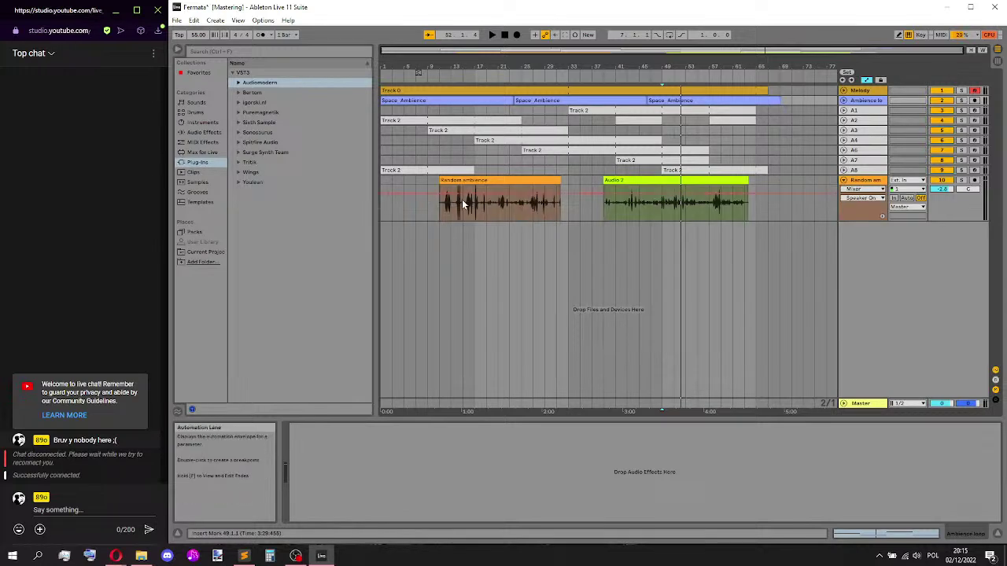
pyautogui.click(438, 203)
pyautogui.press('space')
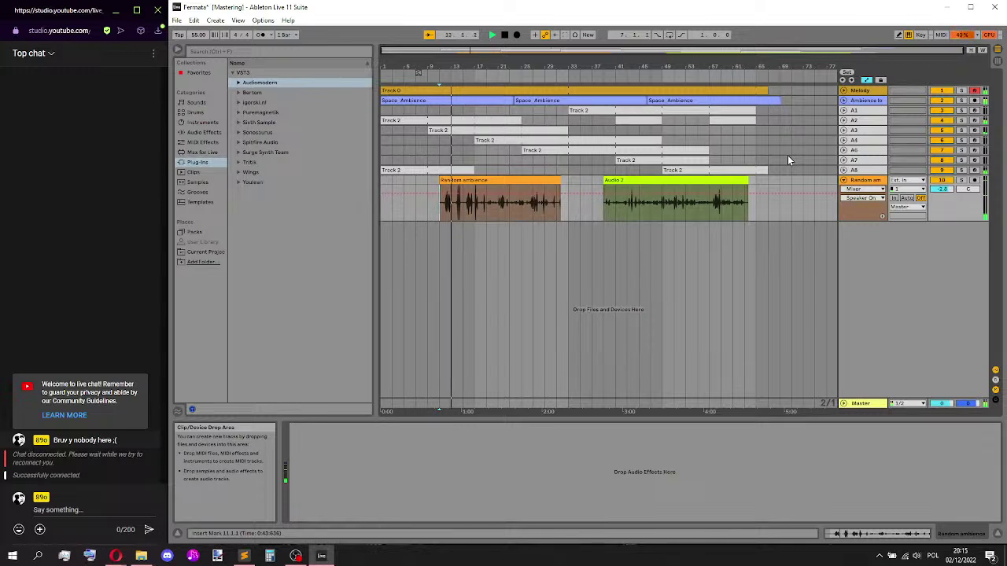
pyautogui.moveTo(942, 189); pyautogui.dragTo(941, 195)
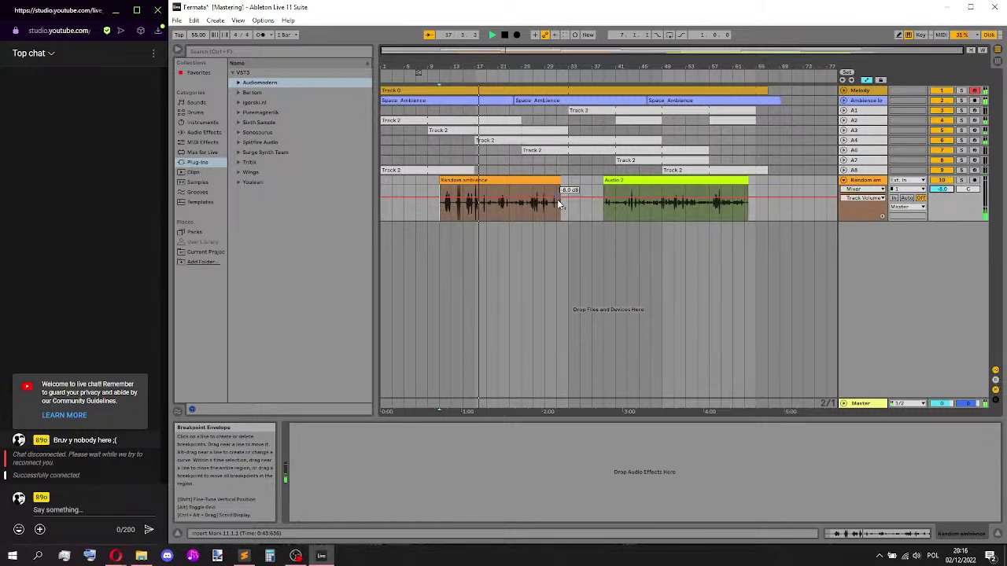
# - Move the Random ambience clip slightly earlier so its sharp hit falls near bar 17, and listen from 16.3
pyautogui.keyDown('ctrl'); pyautogui.scroll(5, 467, 207); pyautogui.keyUp('ctrl')
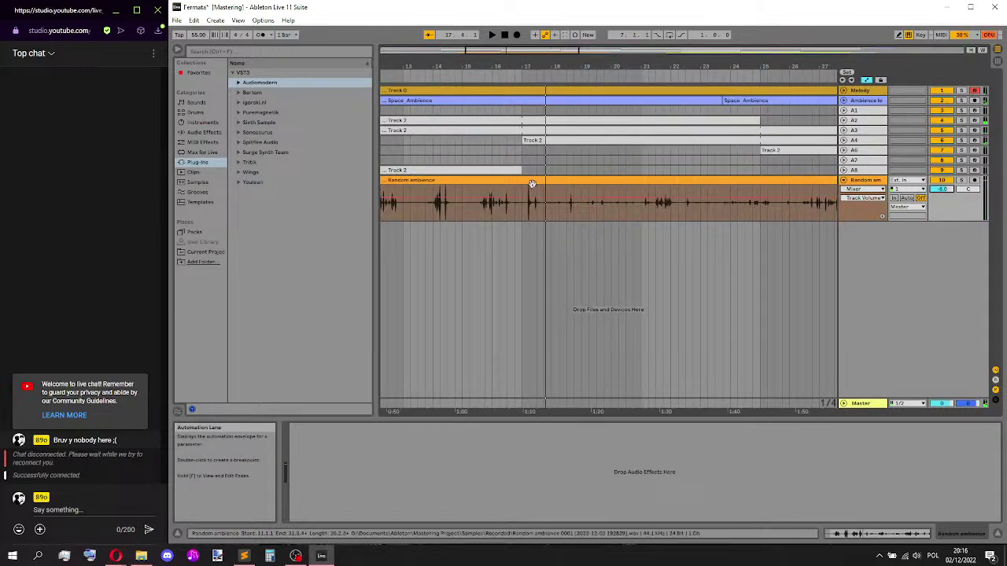
pyautogui.moveTo(531, 185); pyautogui.dragTo(524, 193)
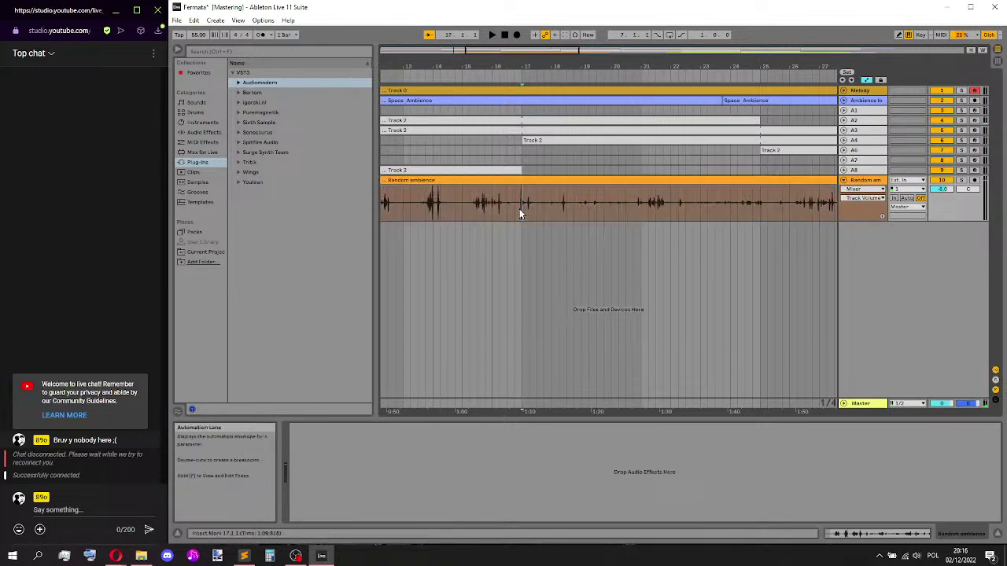
pyautogui.hscroll(-3, 525, 225)
pyautogui.click(593, 209)
pyautogui.press('space')
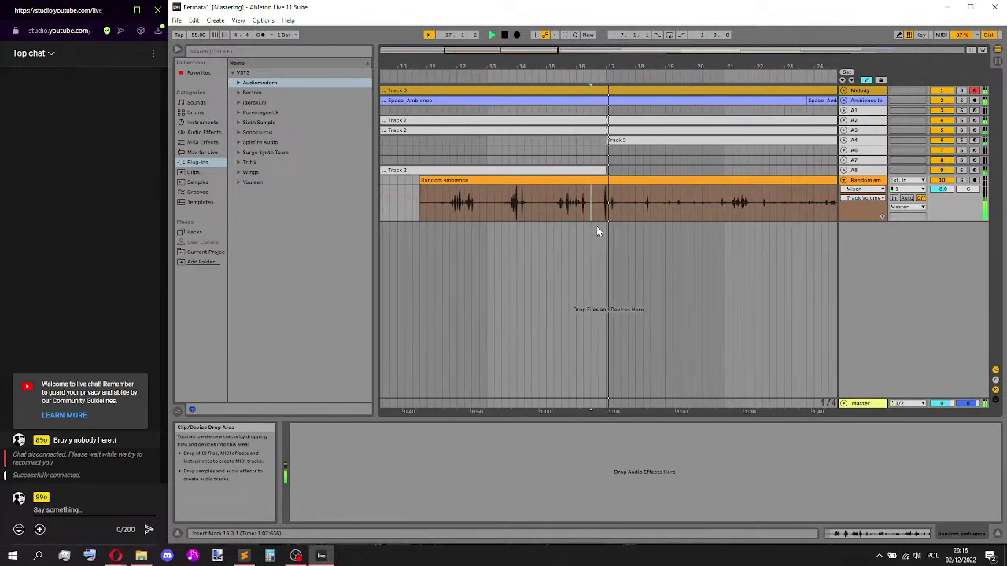
# - Fine-tune the Random ambience clip's position so its hit aligns with the start of bar 17, and listen from there
pyautogui.scroll(5, 598, 206)
pyautogui.moveTo(608, 183); pyautogui.dragTo(597, 212)
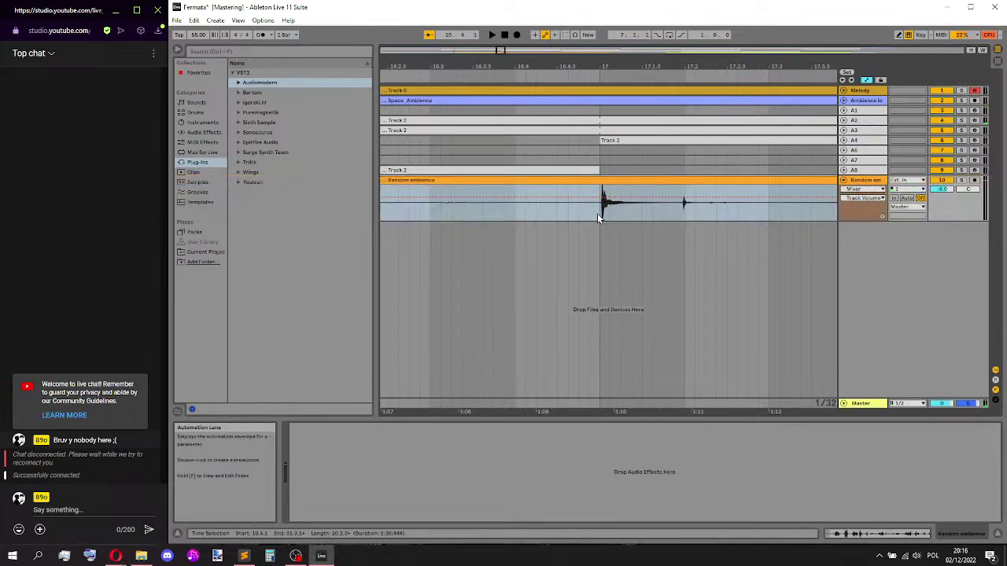
pyautogui.scroll(-5, 559, 227)
pyautogui.press('space')
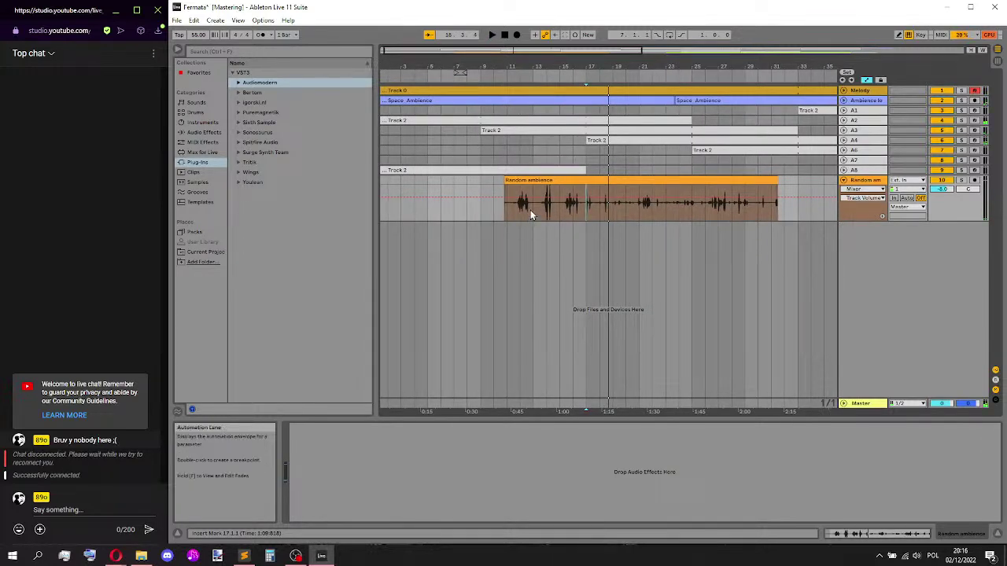
# - Hide the automation lanes and separate the Random ambience section before bar 13 into its own clip
pyautogui.moveTo(533, 209); pyautogui.dragTo(494, 209)
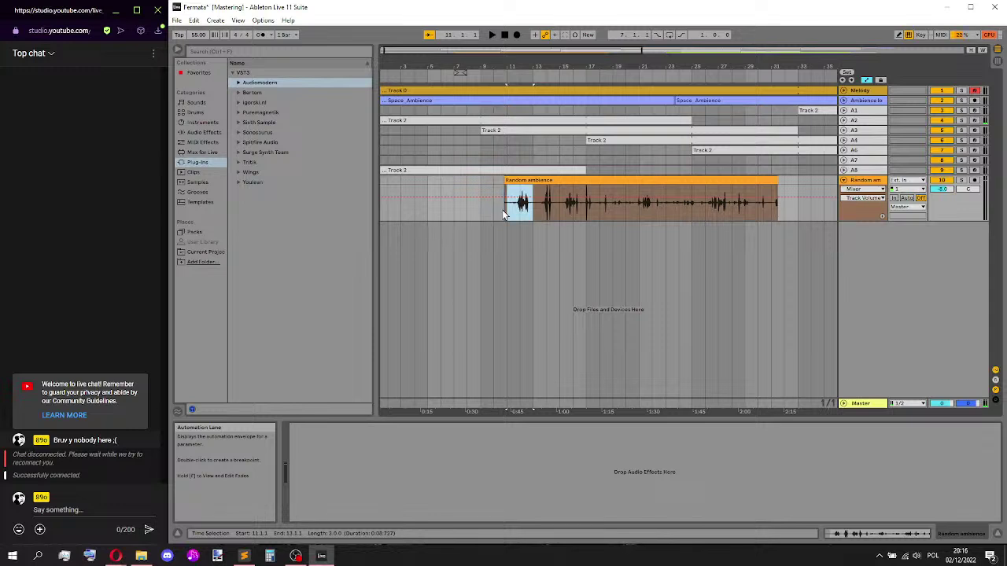
pyautogui.click(532, 212)
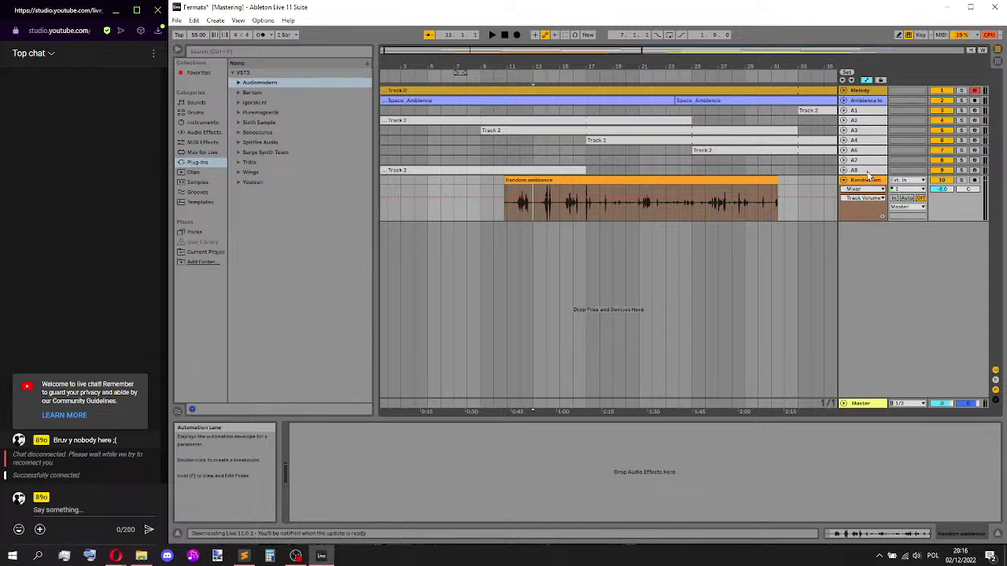
pyautogui.click(866, 80)
pyautogui.moveTo(532, 210); pyautogui.dragTo(495, 210)
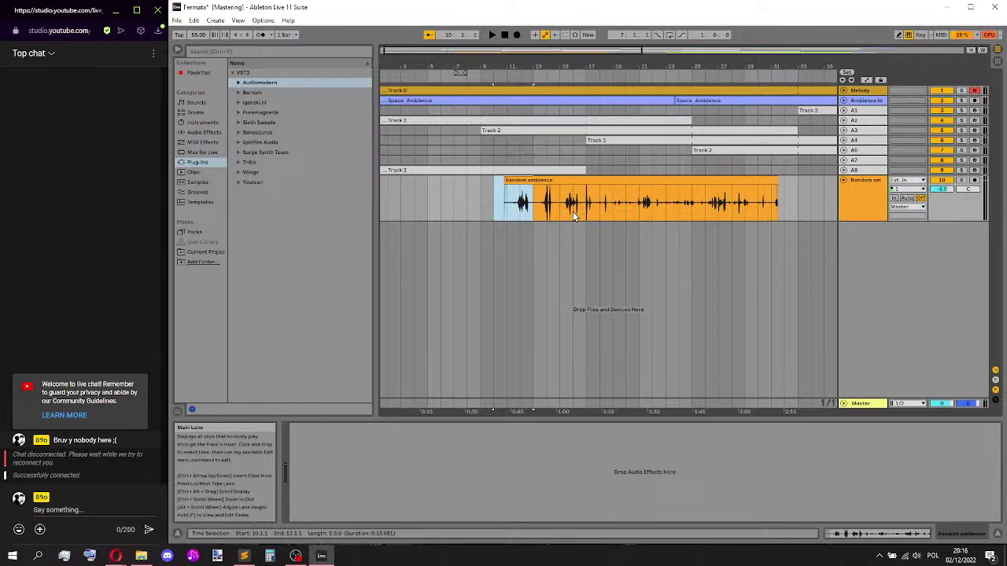
pyautogui.scroll(-3, 507, 183)
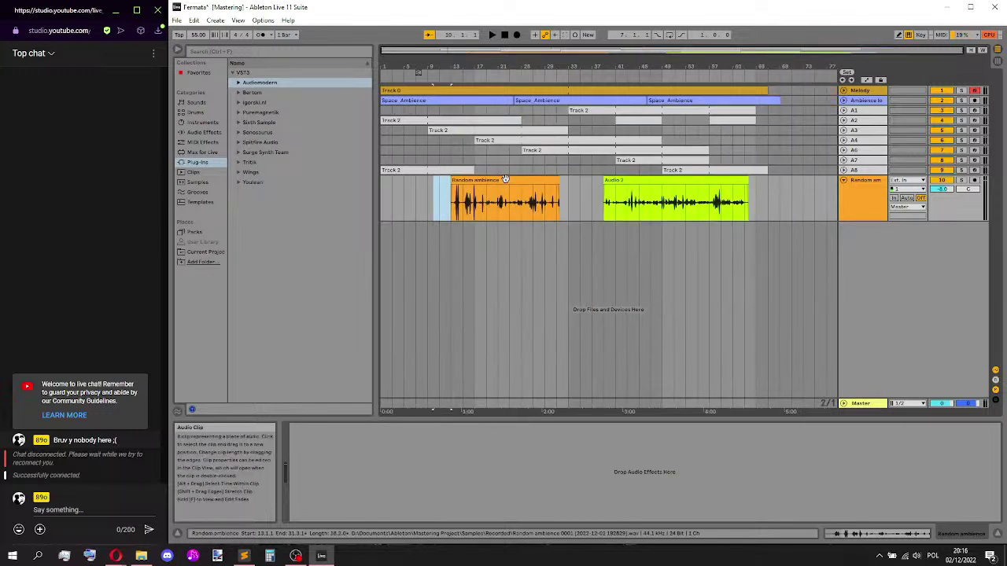
pyautogui.scroll(3, 399, 184)
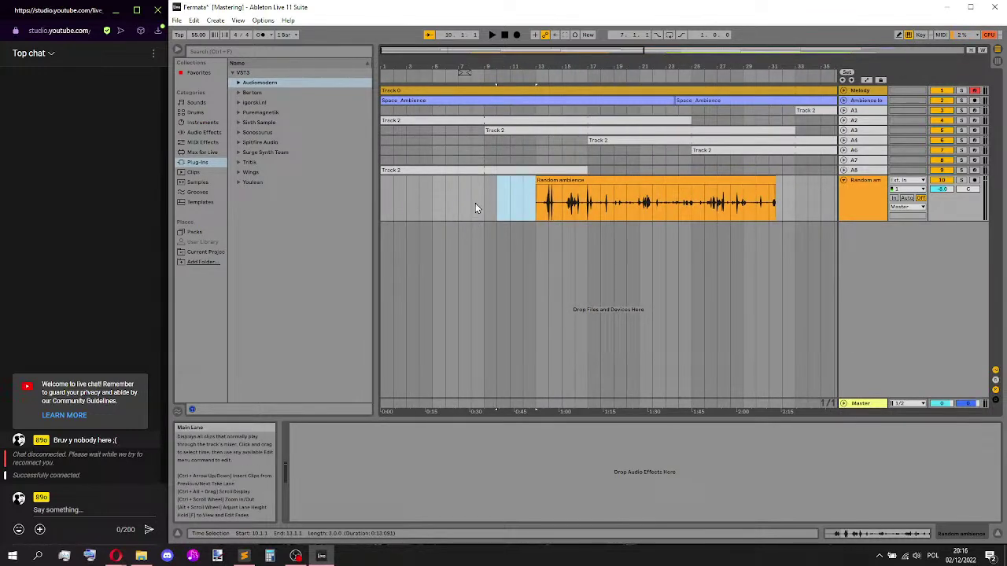
pyautogui.hotkey('ctrl', 'z')
pyautogui.scroll(3, 478, 197)
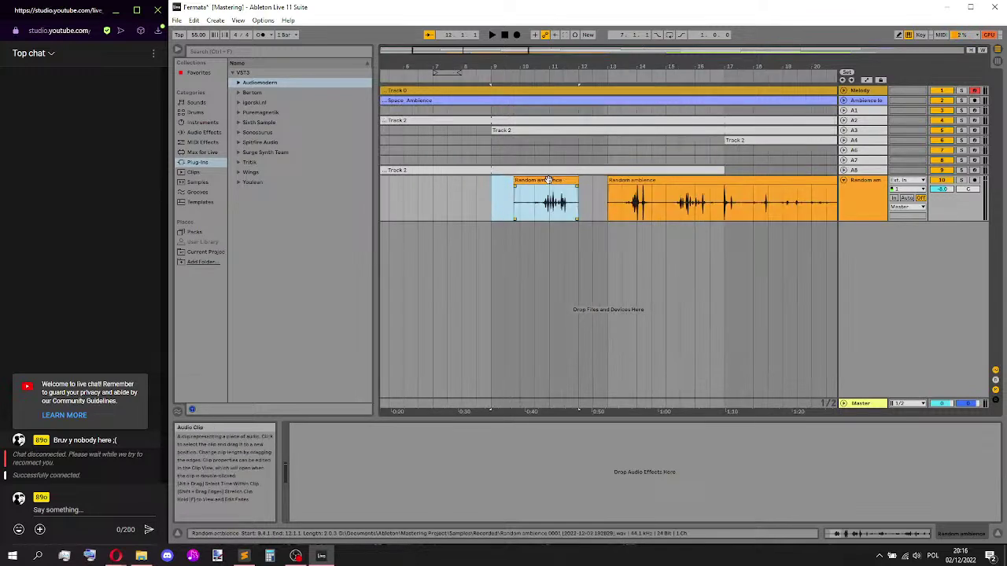
# - Move the separated first Random ambience clip to 8.1.1 so its sounds begin near bar 9, and listen from there
pyautogui.moveTo(566, 190); pyautogui.dragTo(498, 207)
pyautogui.scroll(3, 507, 190)
pyautogui.hotkey('ctrl', 'z')
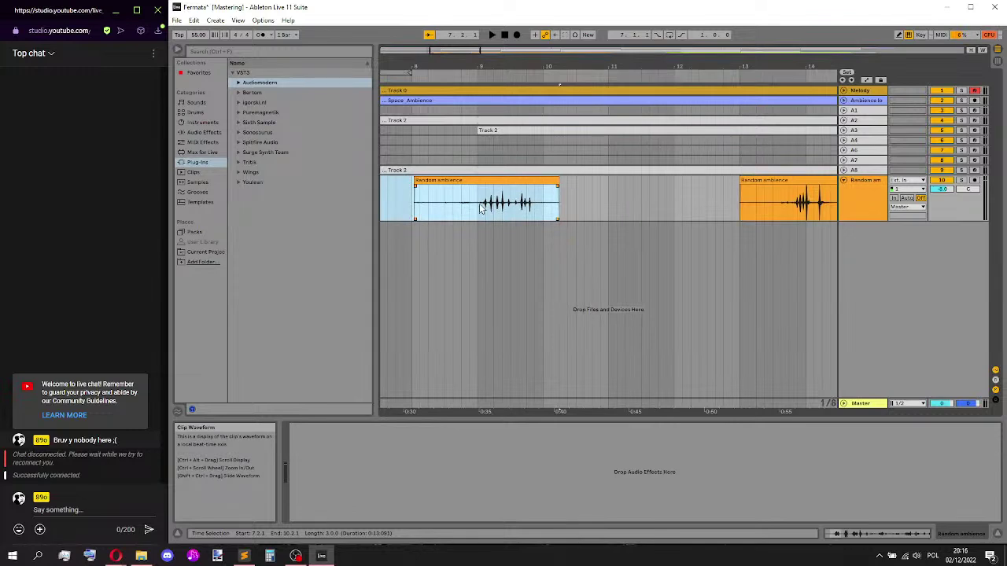
pyautogui.hotkey('ctrl', 'z')
pyautogui.scroll(-3, 506, 226)
pyautogui.press('space')
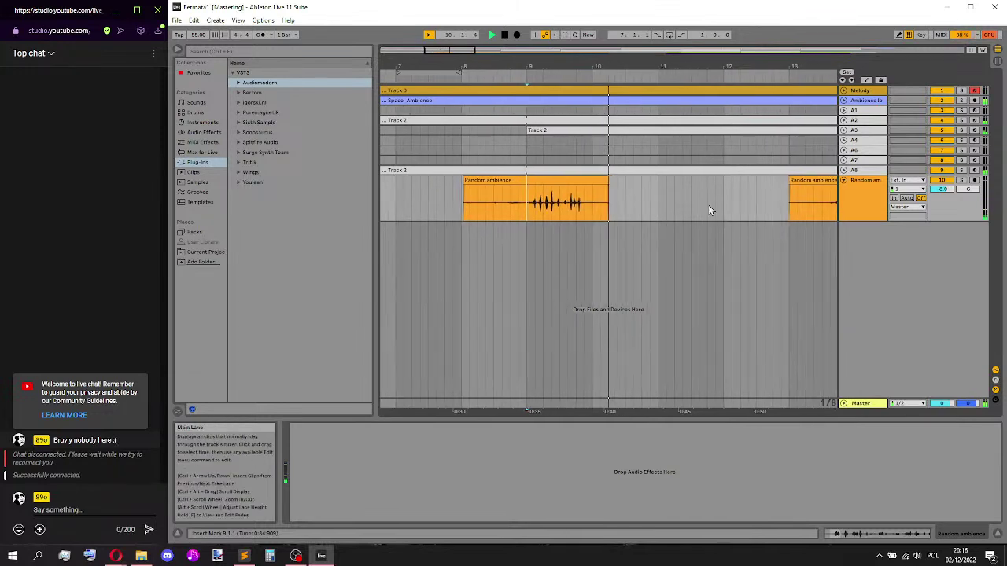
# - Split off the next Random ambience burst, place it at 12.2.3 so its sounds begin at bar 13, and listen from there
pyautogui.hscroll(5, 588, 225)
pyautogui.moveTo(692, 209); pyautogui.dragTo(557, 211)
pyautogui.moveTo(622, 183); pyautogui.dragTo(599, 189)
pyautogui.keyDown('ctrl'); pyautogui.scroll(-3, 606, 200); pyautogui.keyUp('ctrl')
pyautogui.keyDown('ctrl'); pyautogui.scroll(3, 582, 191); pyautogui.keyUp('ctrl')
pyautogui.keyDown('ctrl'); pyautogui.scroll(3, 583, 190); pyautogui.keyUp('ctrl')
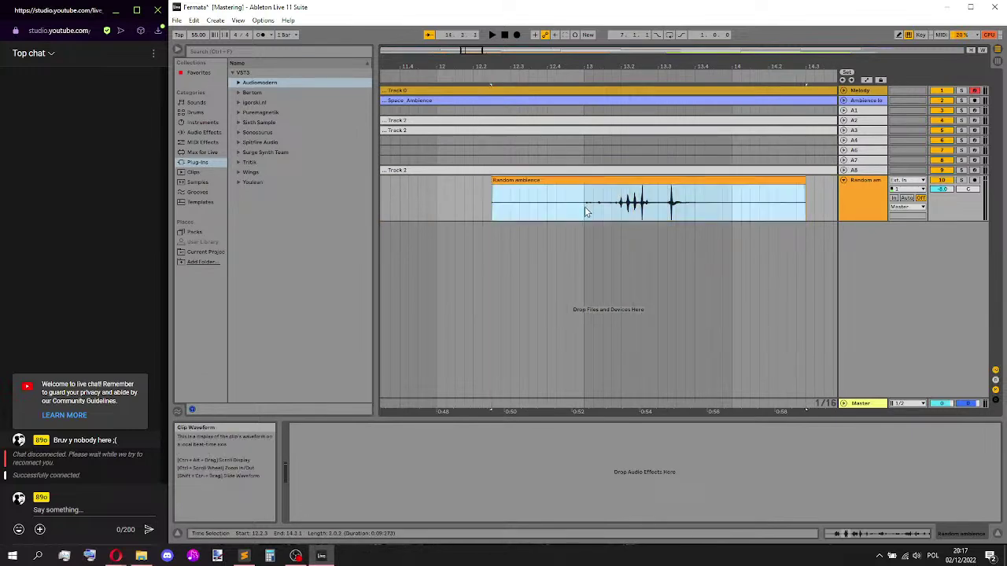
pyautogui.click(589, 231)
pyautogui.keyDown('ctrl'); pyautogui.scroll(-3, 588, 236); pyautogui.keyUp('ctrl')
pyautogui.press('space')
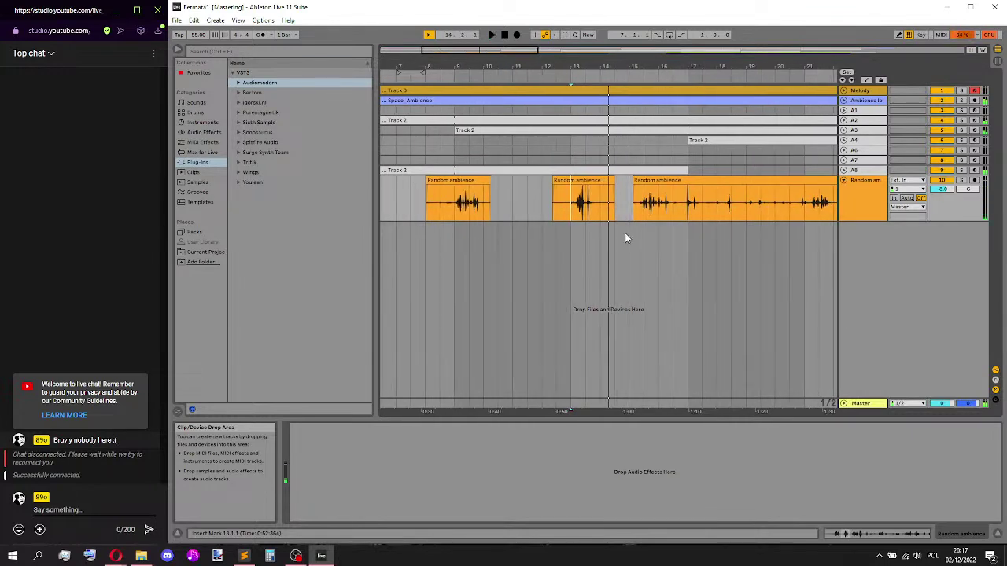
# - Move the remaining long Random ambience clip later so its sounds begin at bar 17, and listen from there
pyautogui.keyDown('ctrl'); pyautogui.scroll(-3, 625, 233); pyautogui.keyUp('ctrl')
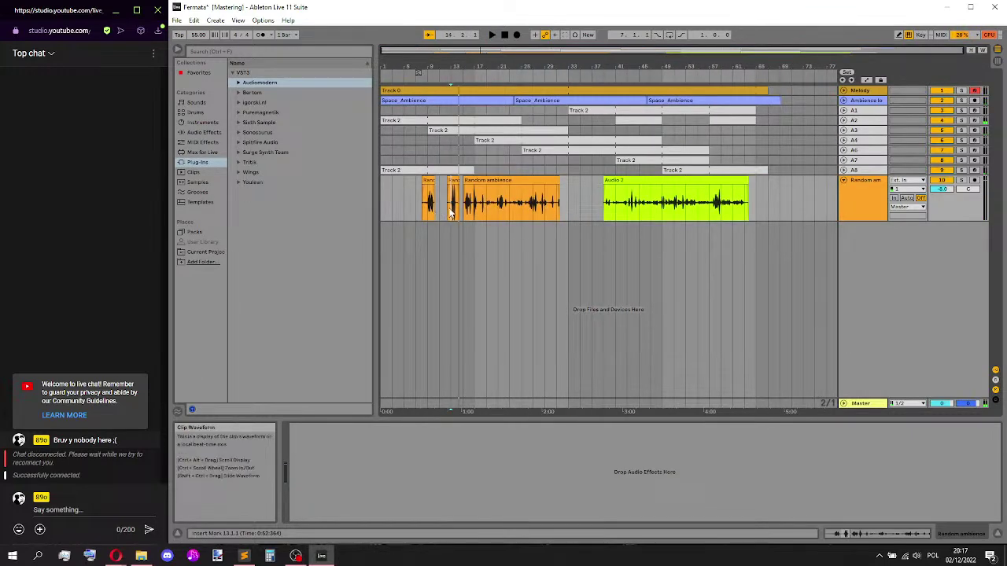
pyautogui.keyDown('ctrl'); pyautogui.scroll(2, 460, 213); pyautogui.keyUp('ctrl')
pyautogui.keyDown('ctrl'); pyautogui.scroll(2, 461, 214); pyautogui.keyUp('ctrl')
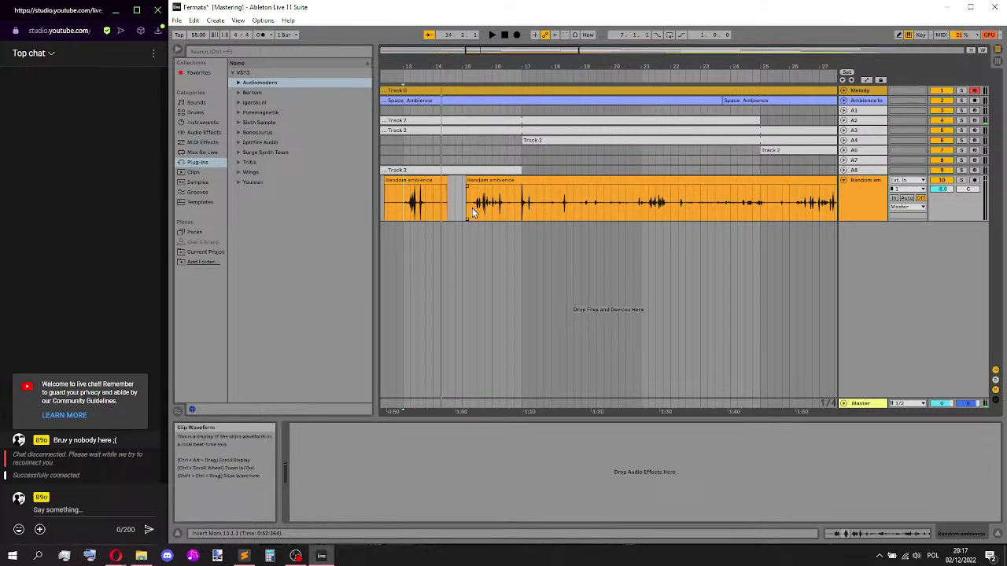
pyautogui.keyDown('ctrl'); pyautogui.scroll(-4, 494, 206); pyautogui.keyUp('ctrl')
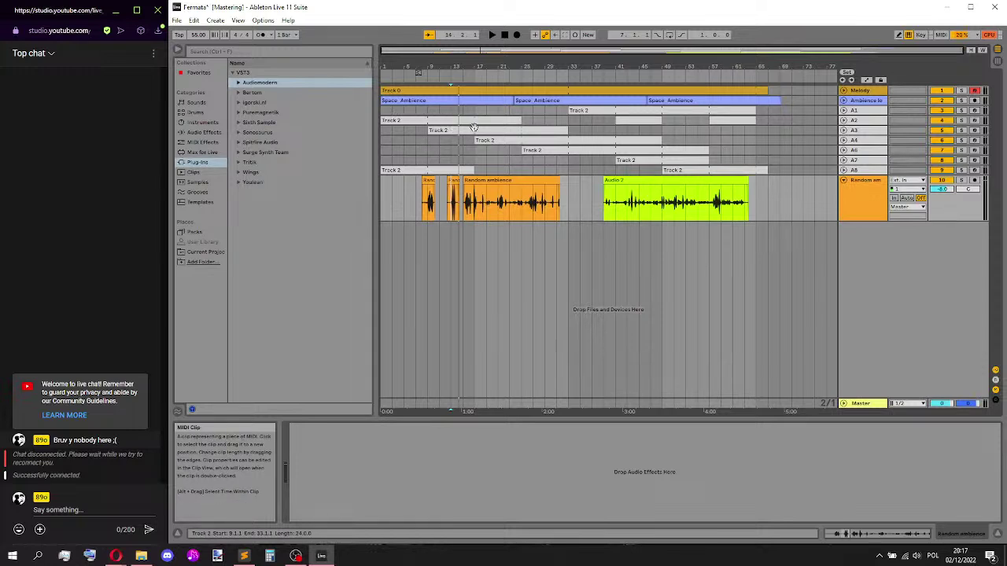
pyautogui.keyDown('ctrl'); pyautogui.scroll(4, 466, 130); pyautogui.keyUp('ctrl')
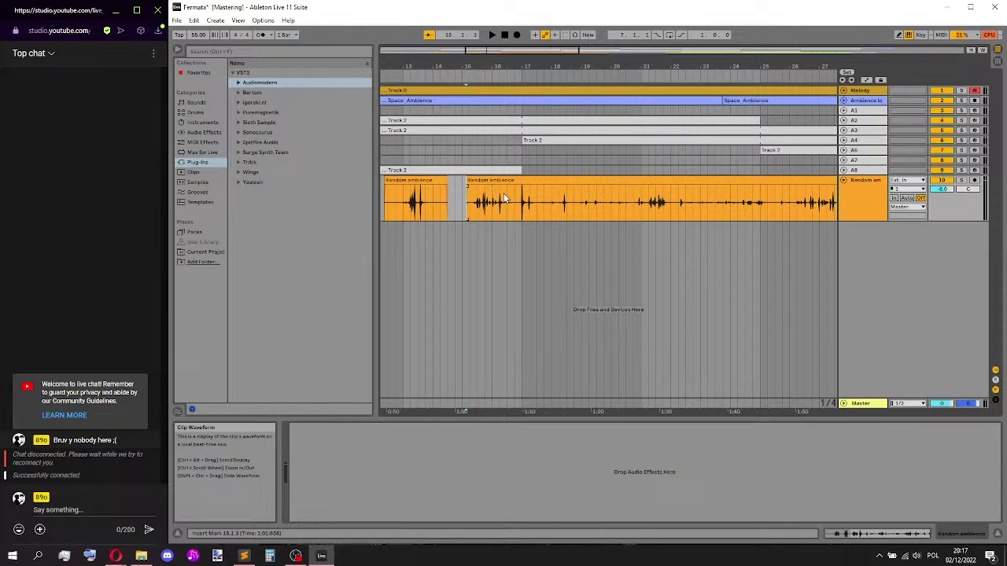
pyautogui.scroll(-4, 518, 212)
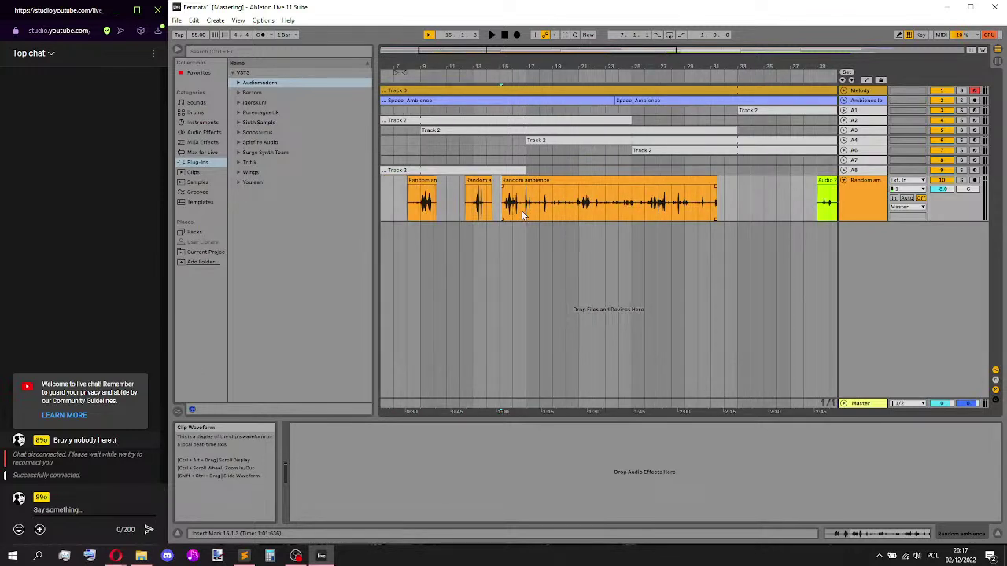
pyautogui.click(543, 188)
pyautogui.moveTo(543, 189); pyautogui.dragTo(565, 189)
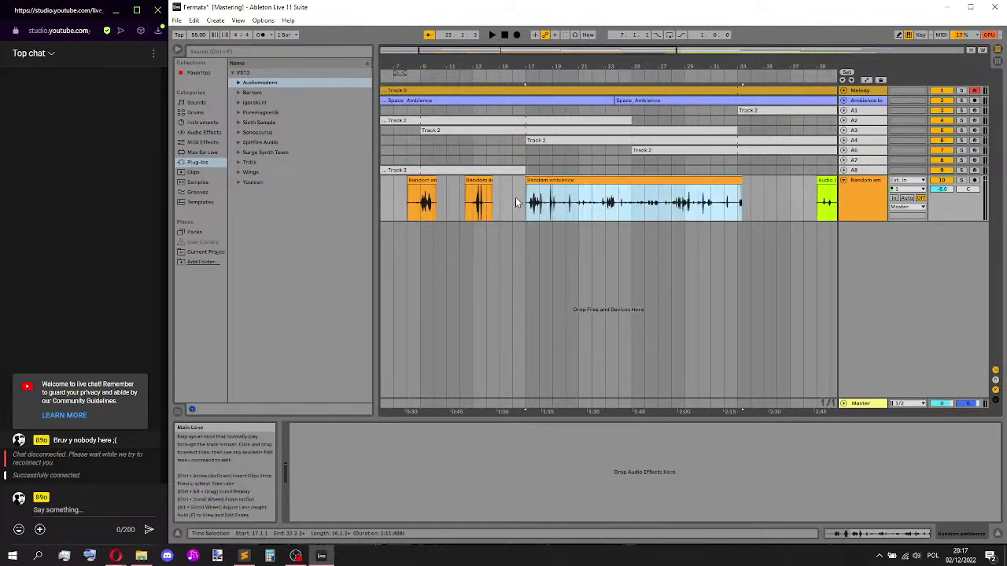
pyautogui.scroll(5, 600, 187)
pyautogui.click(579, 219)
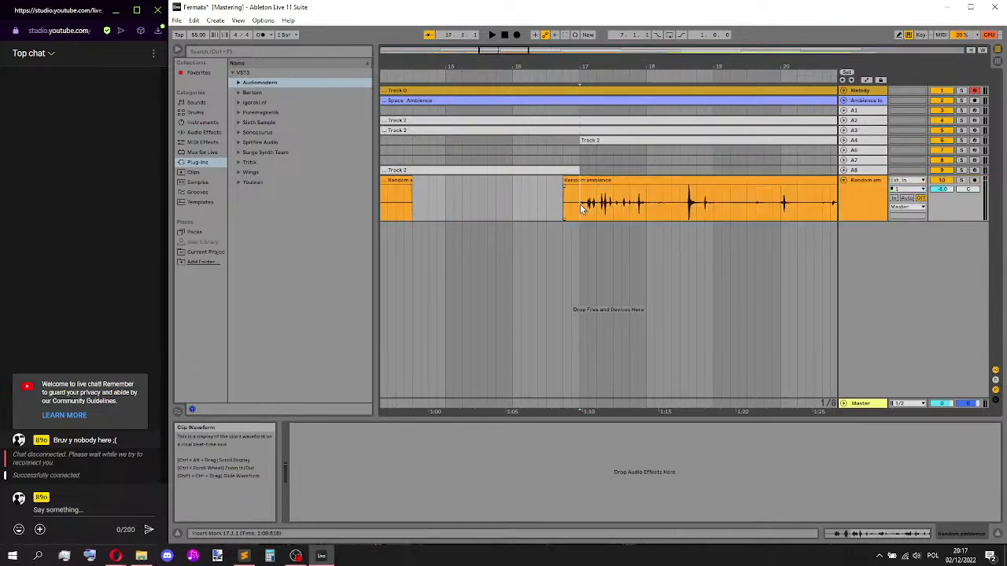
pyautogui.press('space')
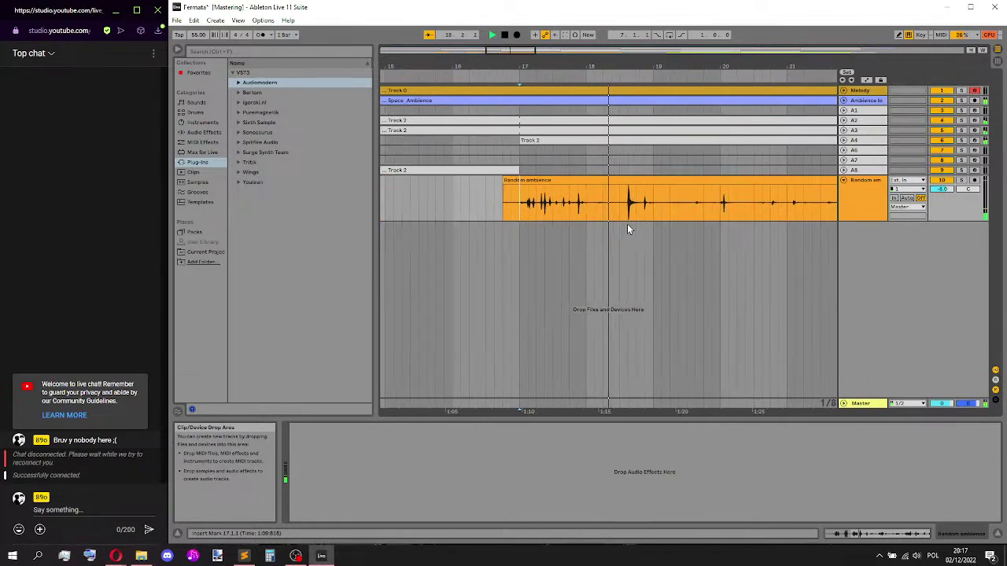
# - Cut the section from 18.3.1 to 19.2.1 out of the Random ambience clip and move the Audio 2 clip to bar 59
pyautogui.keyDown('ctrl'); pyautogui.scroll(-3, 620, 222); pyautogui.keyUp('ctrl')
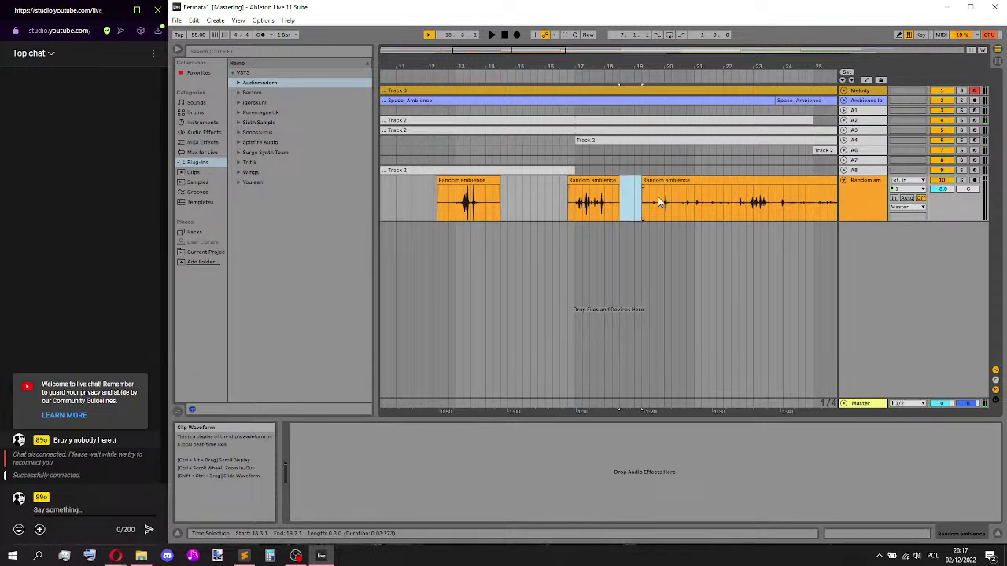
pyautogui.moveTo(666, 182); pyautogui.dragTo(753, 189)
pyautogui.keyDown('ctrl'); pyautogui.scroll(-3, 666, 182); pyautogui.keyUp('ctrl')
pyautogui.press('Delete')
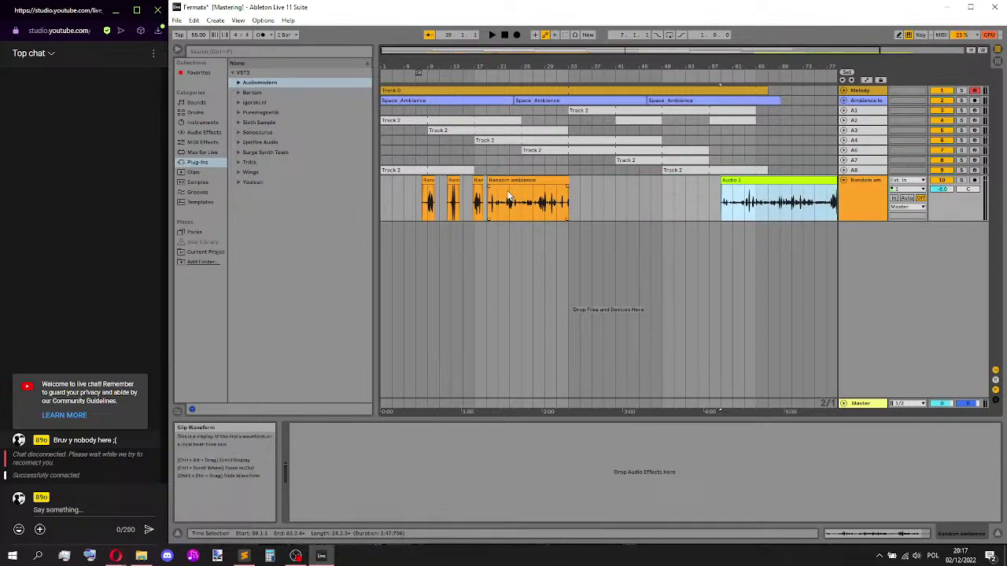
# - Move the remaining Random ambience clip to 20.2.1 so its first hit falls on bar 21, and listen to it
pyautogui.keyDown('ctrl'); pyautogui.scroll(5, 507, 190); pyautogui.keyUp('ctrl')
pyautogui.moveTo(475, 180); pyautogui.dragTo(512, 189)
pyautogui.click(491, 209)
pyautogui.press('space')
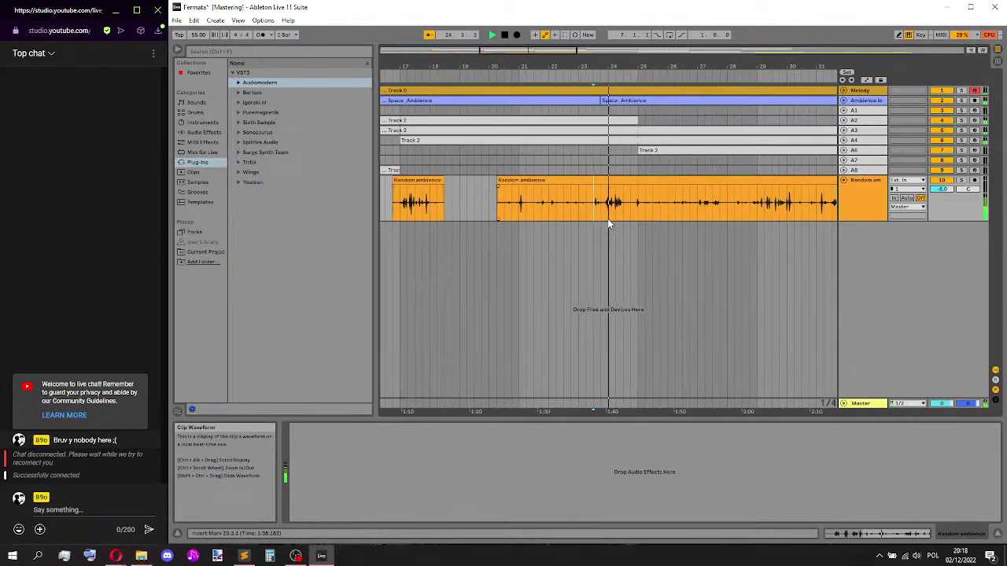
# - Remove the last Random ambience clip's opening section before 23.3.1, move the rest to 21.1.1, and listen from there
pyautogui.moveTo(587, 212); pyautogui.dragTo(495, 206)
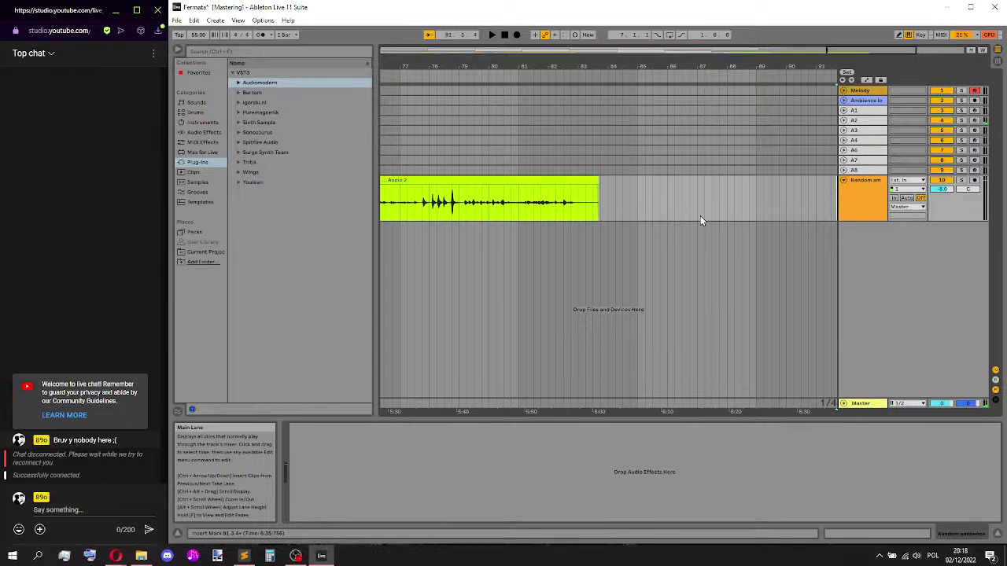
pyautogui.press('Home')
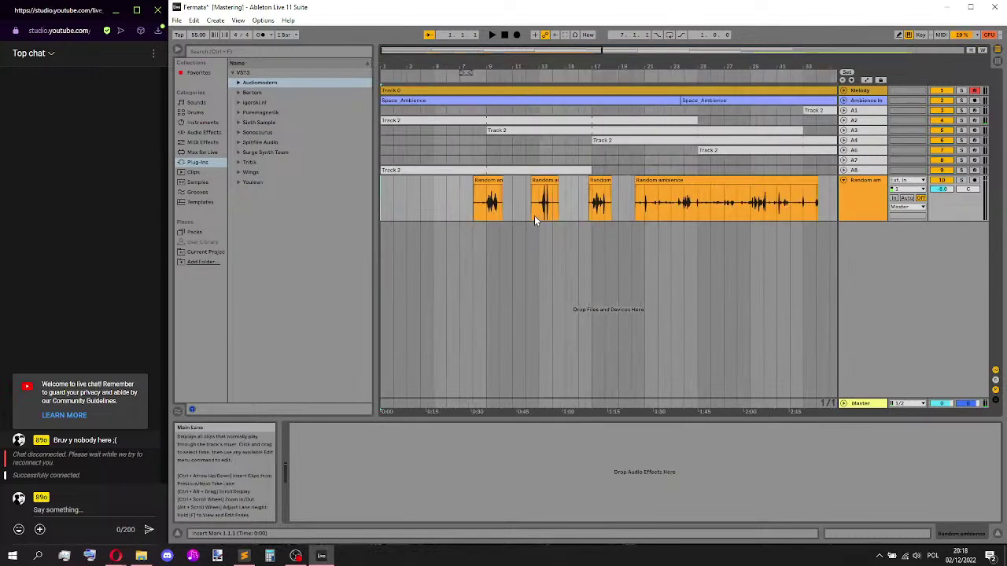
pyautogui.keyDown('ctrl'); pyautogui.scroll(-3, 535, 215); pyautogui.keyUp('ctrl')
pyautogui.keyDown('ctrl'); pyautogui.scroll(3, 510, 197); pyautogui.keyUp('ctrl')
pyautogui.keyDown('ctrl'); pyautogui.scroll(3, 464, 196); pyautogui.keyUp('ctrl')
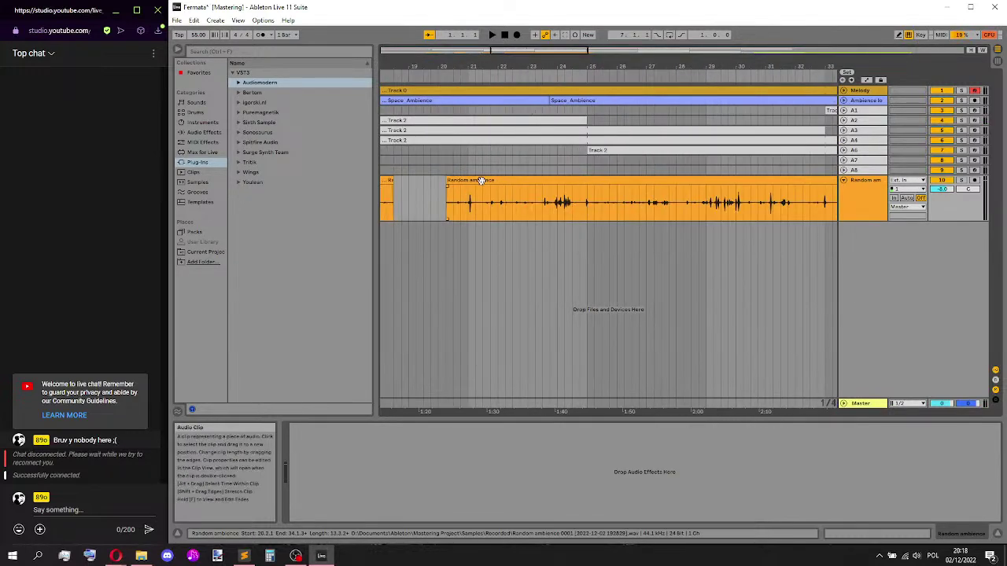
pyautogui.moveTo(446, 200); pyautogui.dragTo(518, 206)
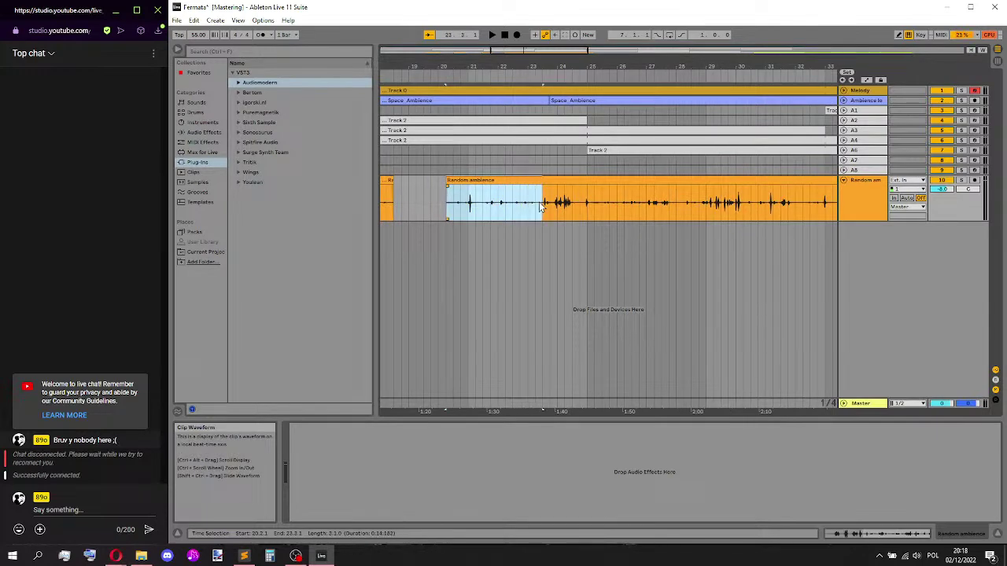
pyautogui.hotkey('ctrl', 'z')
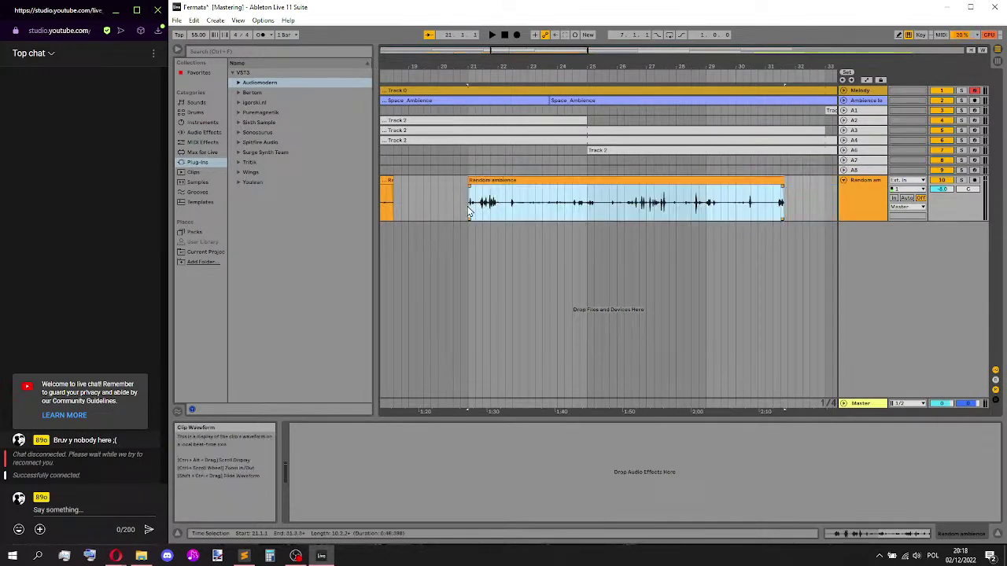
pyautogui.click(469, 211)
pyautogui.press('space')
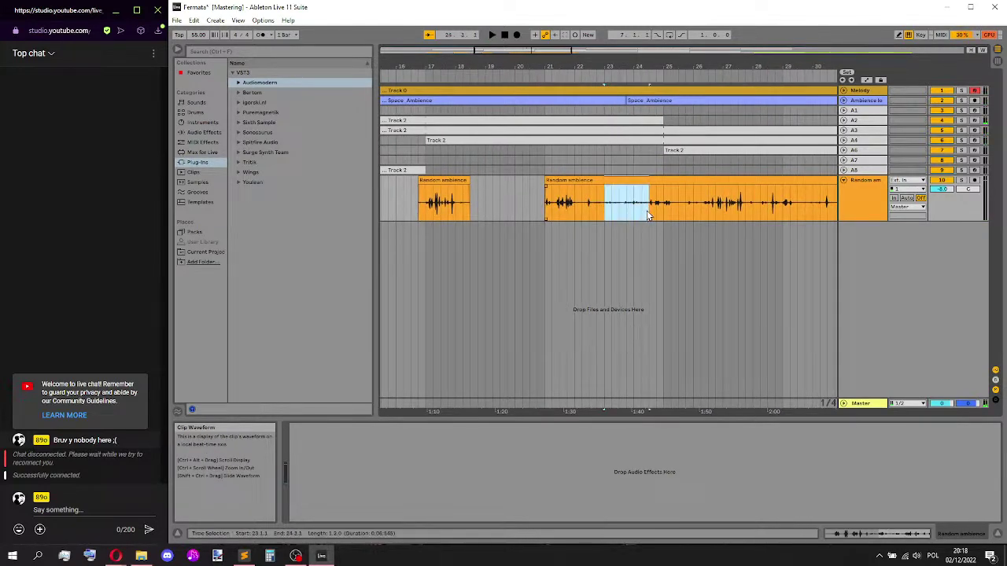
# - Cut the section from 23.1.1 to 24.3.1 out of the Random ambience clip, move the rest to bar 25, and listen
pyautogui.hotkey('ctrl', 'e')
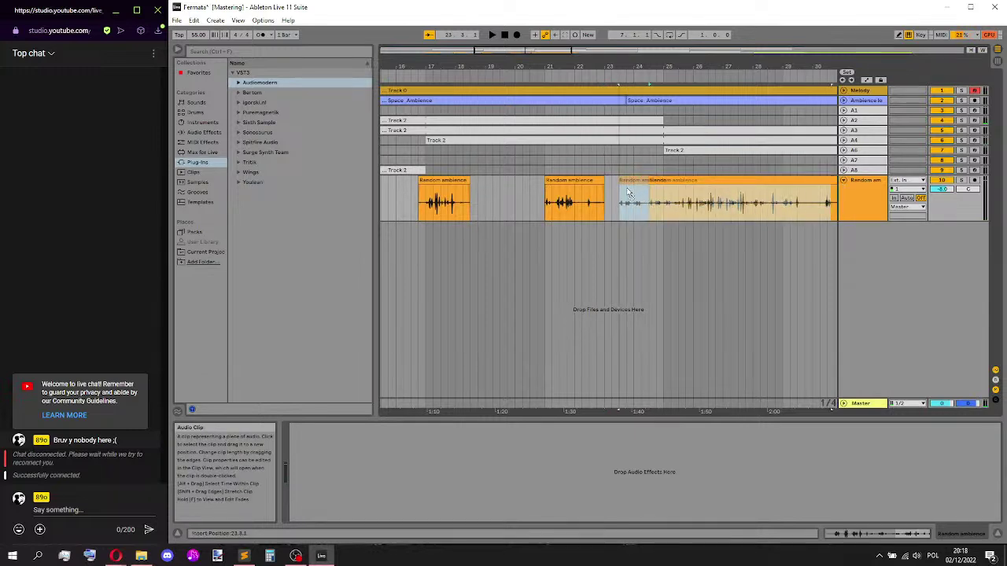
pyautogui.click(618, 190)
pyautogui.moveTo(618, 190); pyautogui.dragTo(687, 180)
pyautogui.press('space')
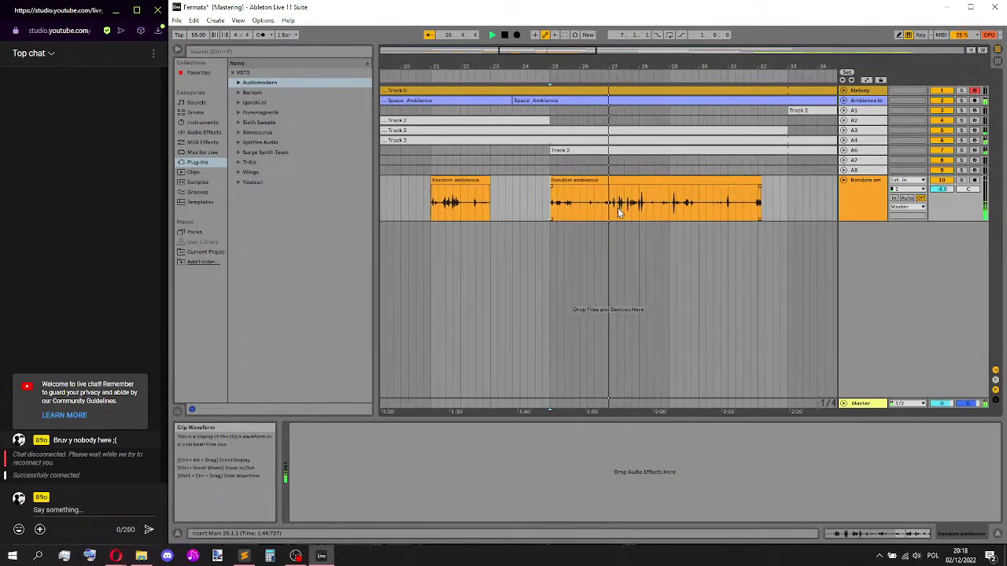
# - Split the last Random ambience clip near 26.4, move the remainder so its sounds begin at bar 29, and listen from there
pyautogui.moveTo(598, 208); pyautogui.dragTo(775, 211)
pyautogui.moveTo(641, 178); pyautogui.dragTo(671, 188)
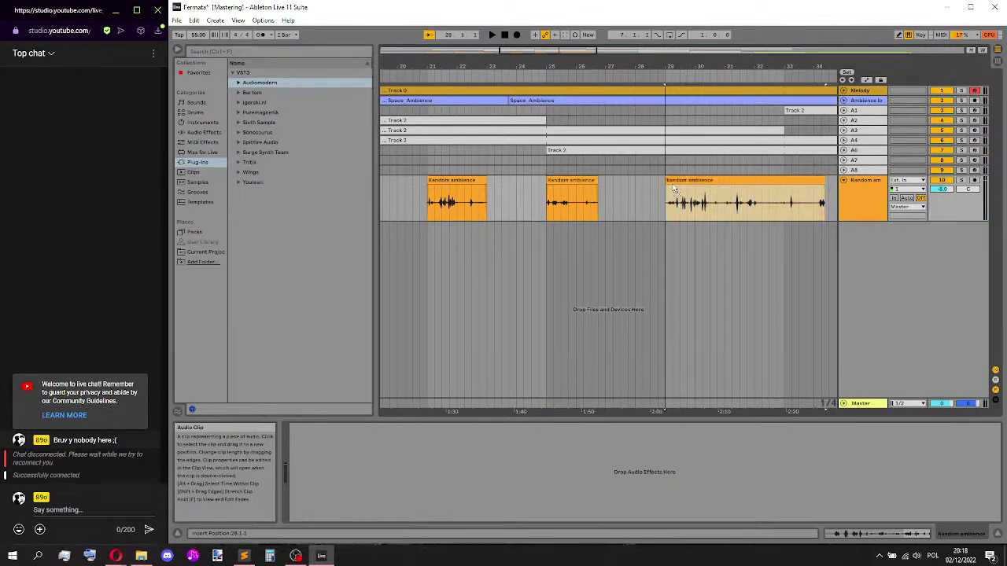
pyautogui.click(673, 186)
pyautogui.scroll(3, 672, 182)
pyautogui.click(661, 224)
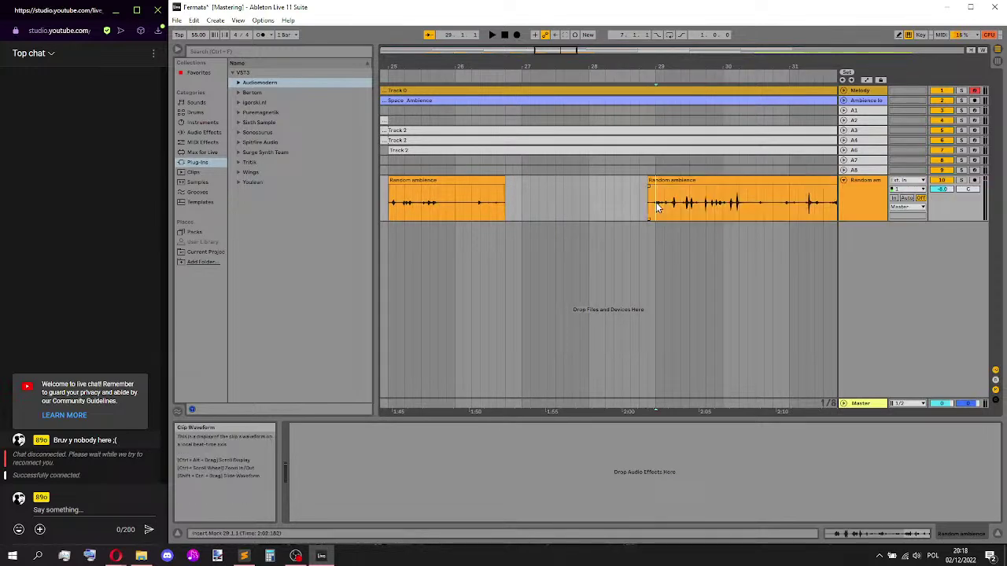
pyautogui.press('space')
pyautogui.scroll(-3, 576, 251)
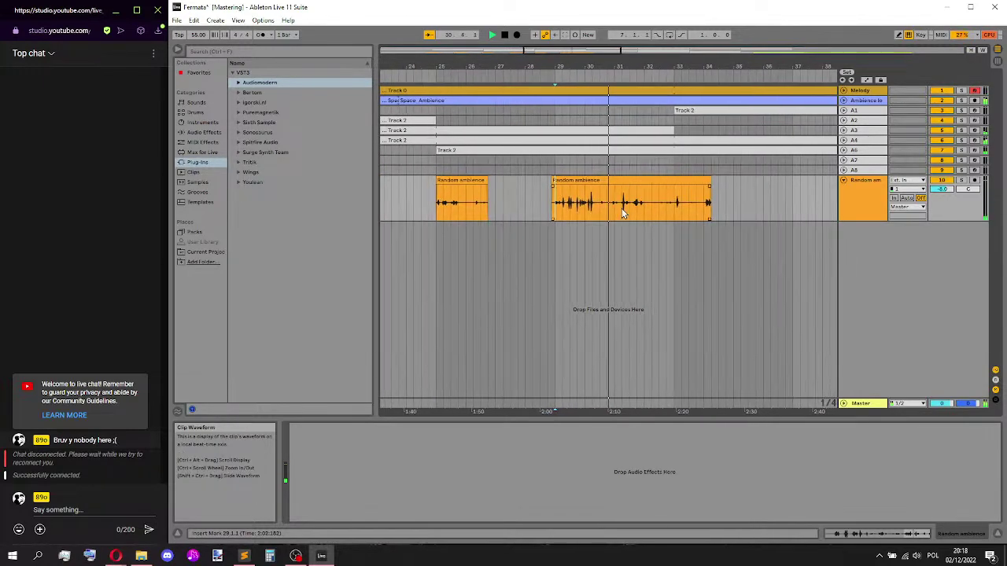
# - Split off the end of the last Random ambience clip, move it to 32.3.1 so its hit falls on bar 33, and listen
pyautogui.moveTo(607, 206); pyautogui.dragTo(747, 208)
pyautogui.moveTo(644, 183); pyautogui.dragTo(697, 194)
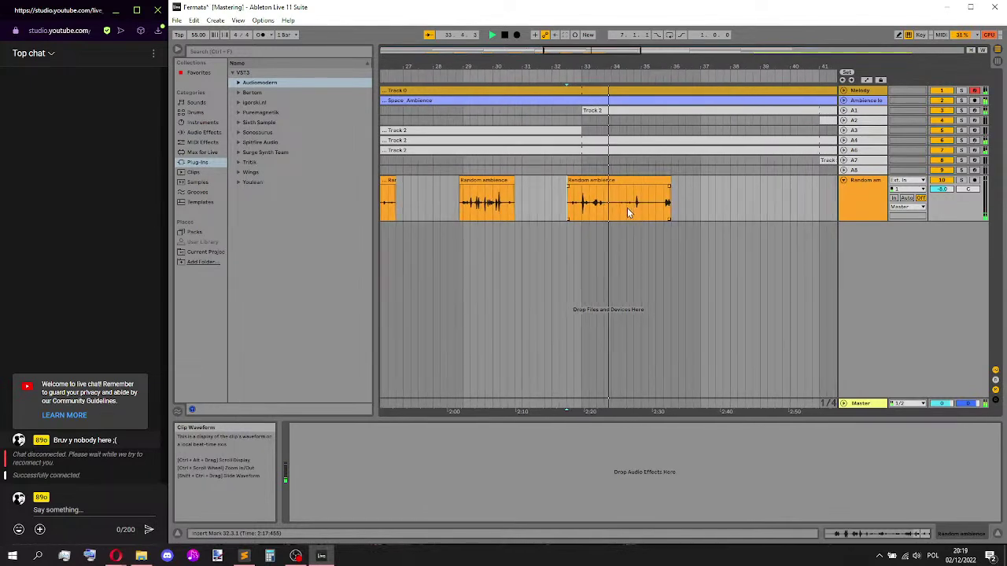
pyautogui.click(624, 213)
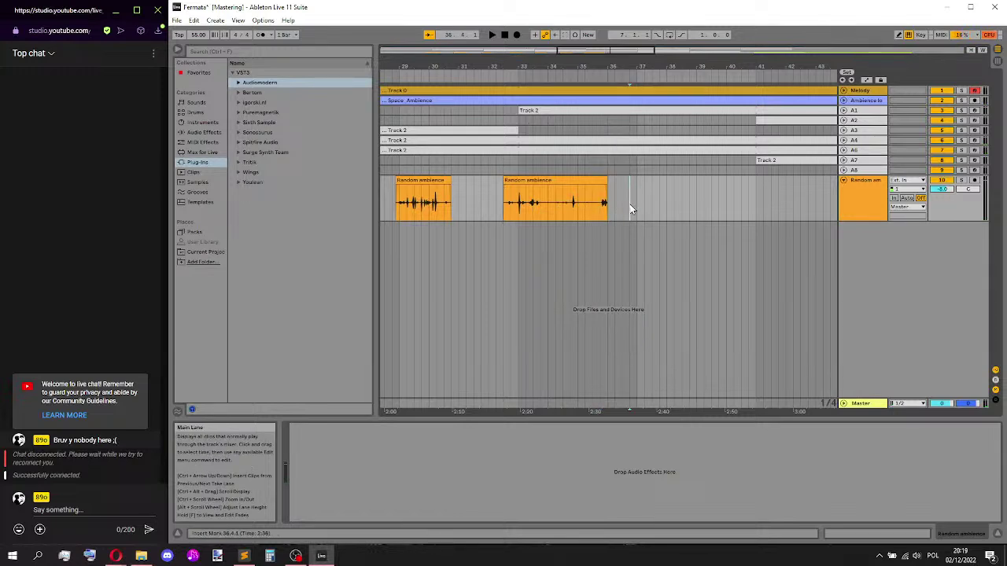
pyautogui.keyDown('ctrl'); pyautogui.scroll(-5, 629, 206); pyautogui.keyUp('ctrl')
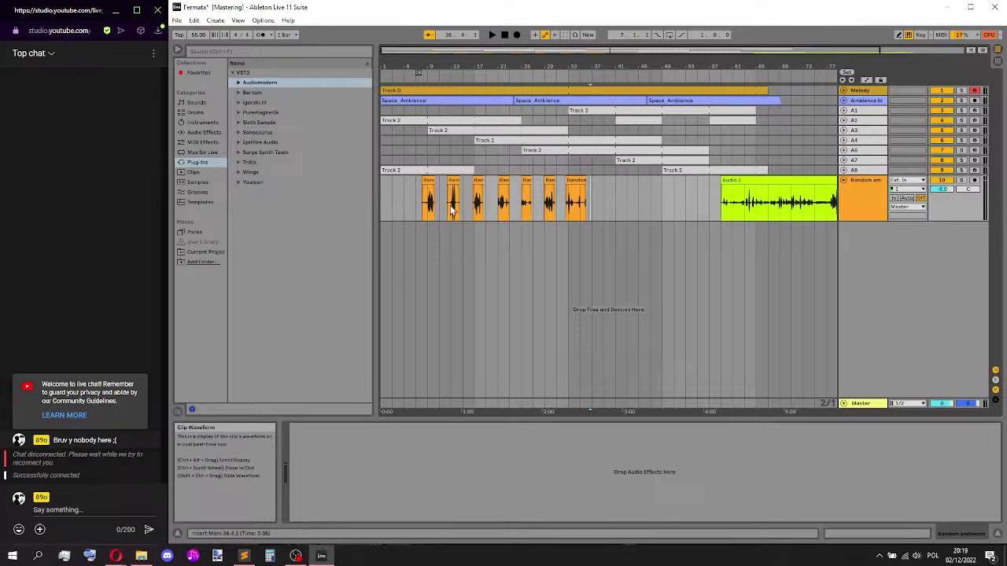
# - Split the last Random ambience clip at 34.2.1 and move the remainder to 35.4.1
pyautogui.keyDown('ctrl'); pyautogui.scroll(5, 581, 203); pyautogui.keyUp('ctrl')
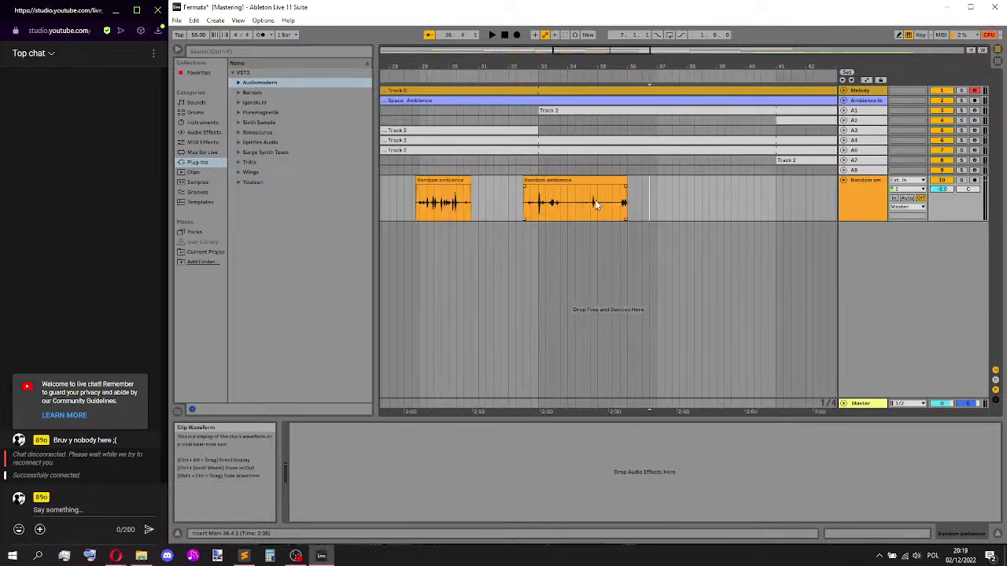
pyautogui.keyDown('ctrl'); pyautogui.scroll(-5, 591, 204); pyautogui.keyUp('ctrl')
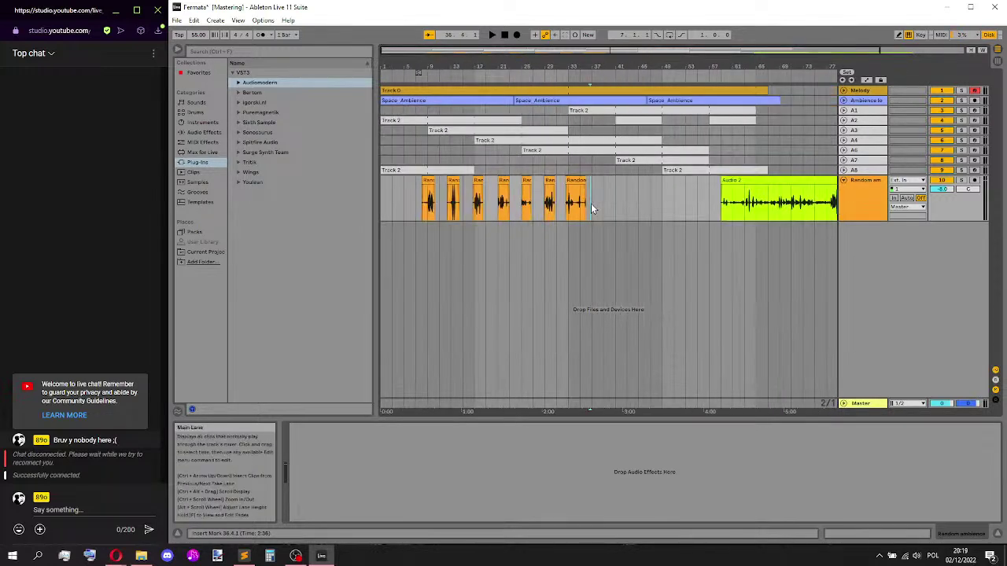
pyautogui.keyDown('ctrl'); pyautogui.scroll(8, 554, 209); pyautogui.keyUp('ctrl')
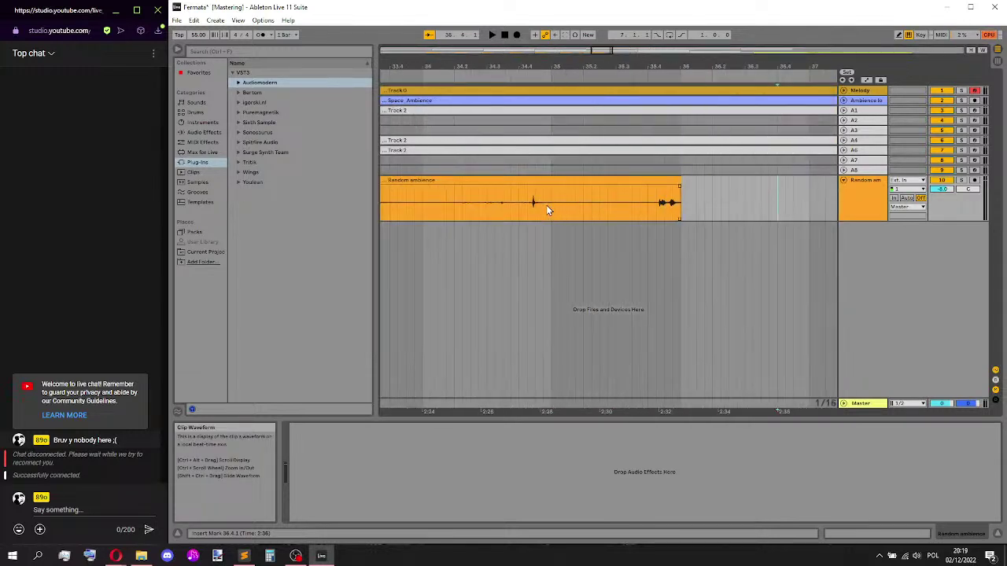
pyautogui.keyDown('ctrl'); pyautogui.scroll(-3, 498, 212); pyautogui.keyUp('ctrl')
pyautogui.moveTo(478, 206); pyautogui.dragTo(604, 214)
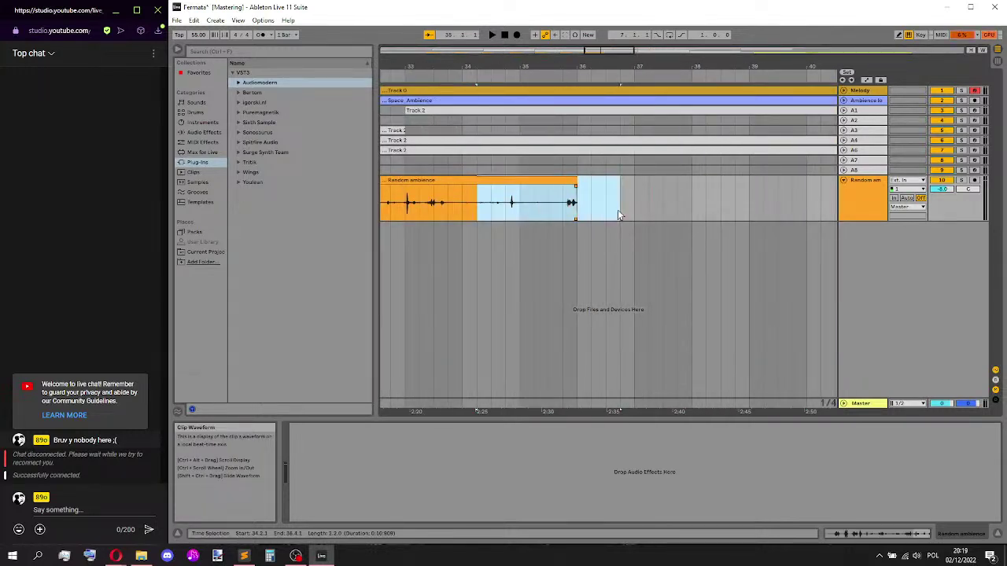
pyautogui.moveTo(533, 182)
pyautogui.mouseDown()
pyautogui.moveTo(620, 182)
pyautogui.moveTo(603, 182)
pyautogui.moveTo(620, 191)
pyautogui.mouseUp()
pyautogui.click(573, 211)
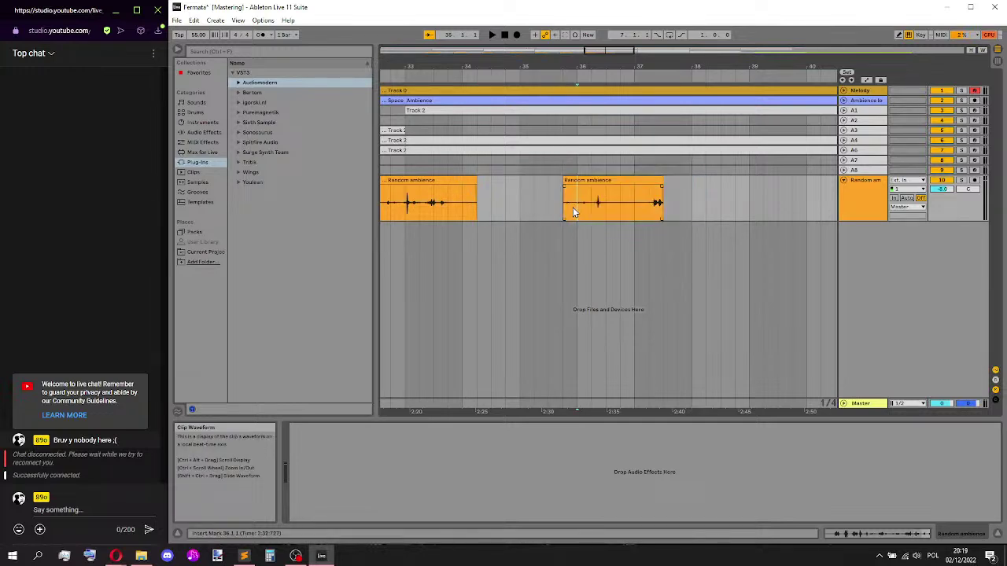
# - Paste a short Random ambience clip after the last one and shift it to 38.4.3 so its hit falls on bar 39
pyautogui.press('-')
pyautogui.press('-')
pyautogui.press('-')
pyautogui.press('-')
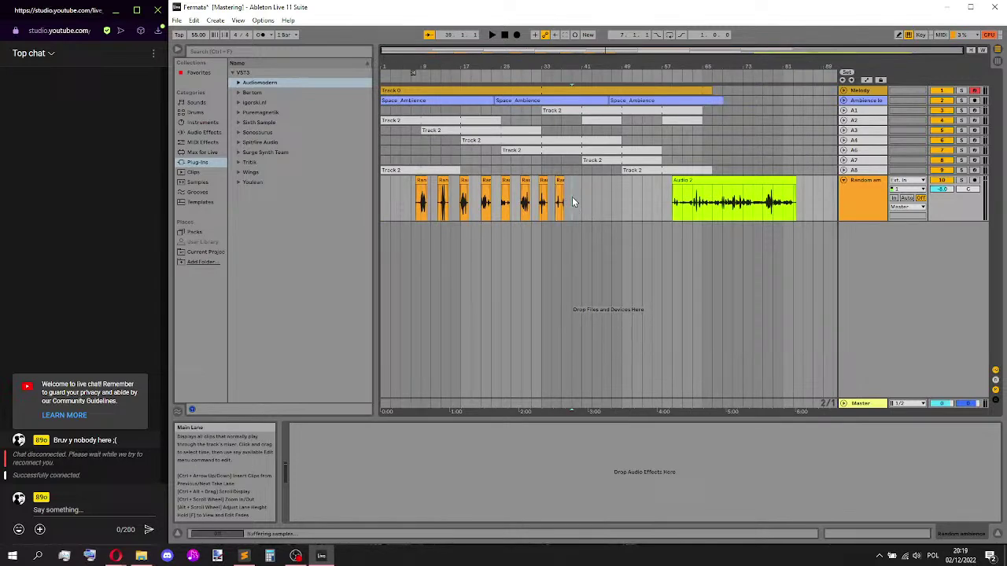
pyautogui.press('+')
pyautogui.press('+')
pyautogui.press('+')
pyautogui.click(572, 196)
pyautogui.hotkey('ctrl', 'v')
pyautogui.press('+')
pyautogui.press('+')
pyautogui.moveTo(638, 179); pyautogui.dragTo(622, 189)
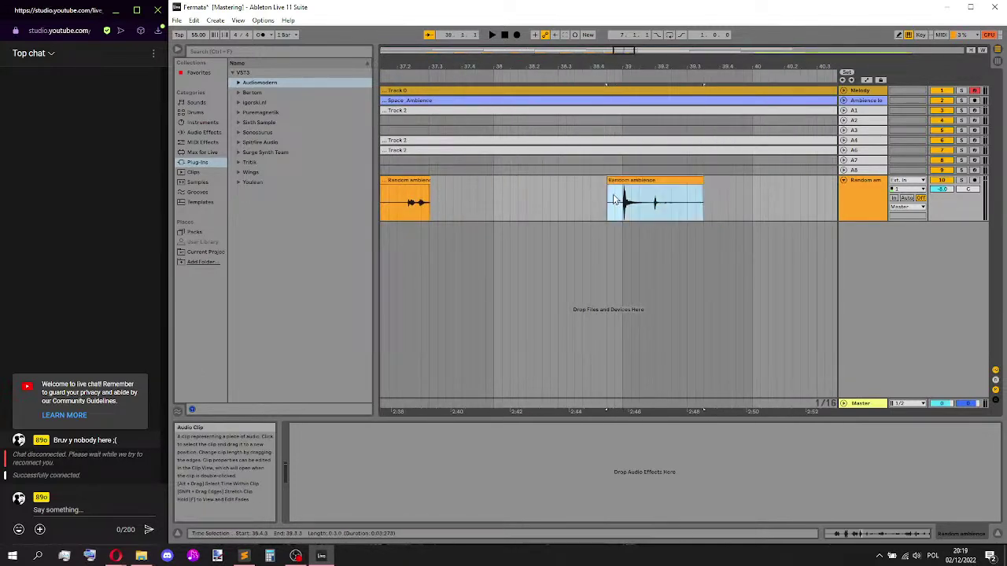
# - Fade in the start of the Random ambience clip at 38.4.3 and listen to it in the mix
pyautogui.click(613, 218)
pyautogui.press('space')
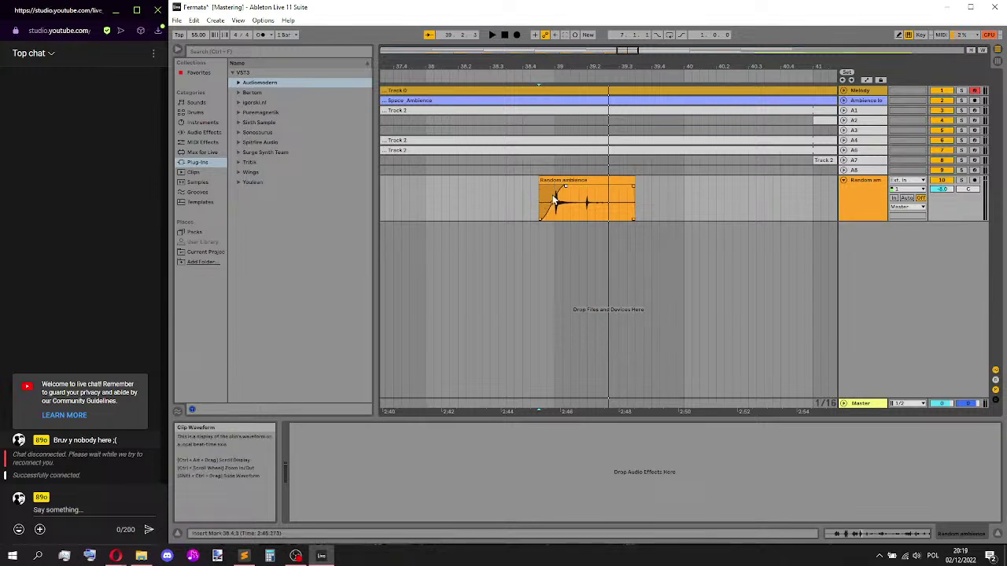
pyautogui.press('space')
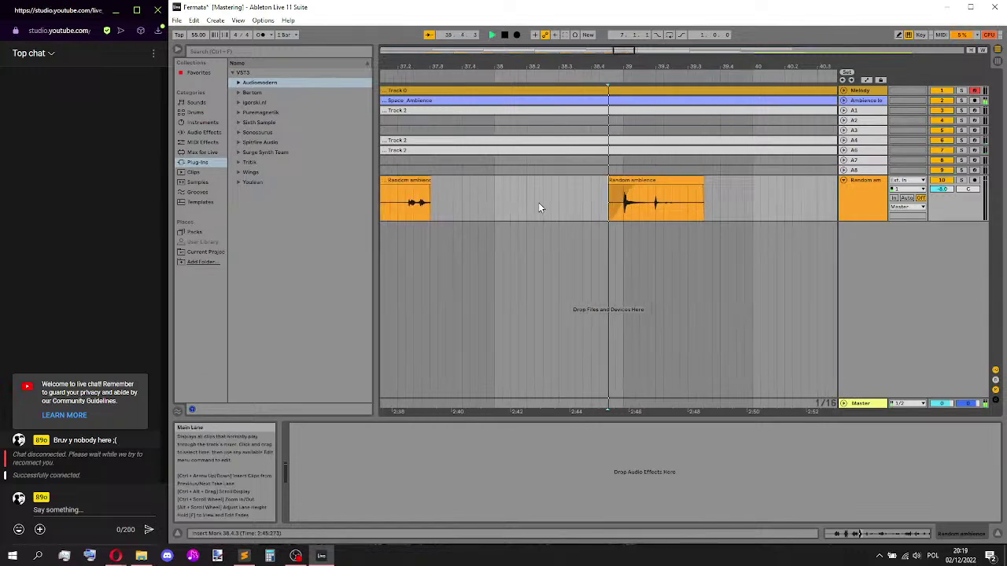
pyautogui.press('space')
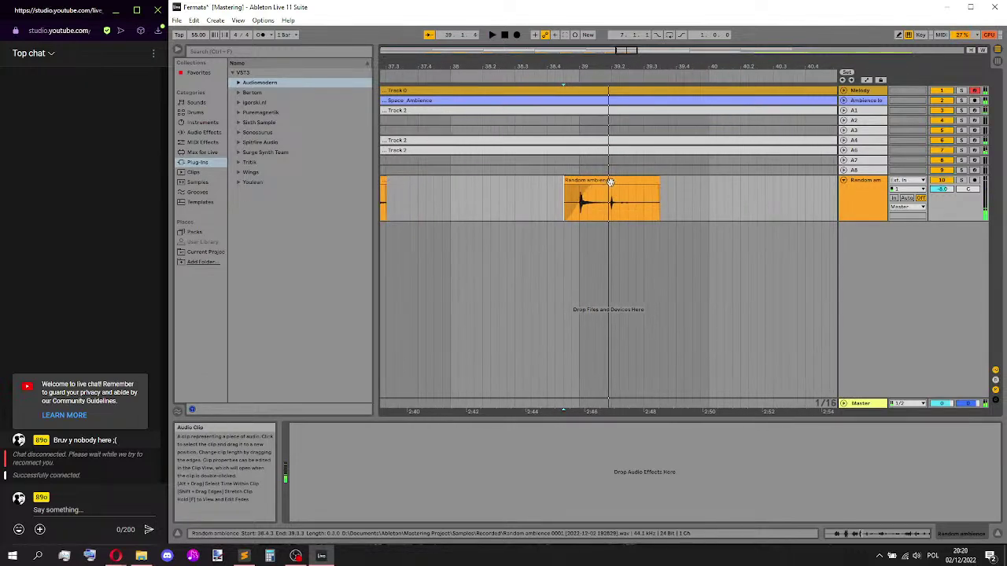
pyautogui.press('space')
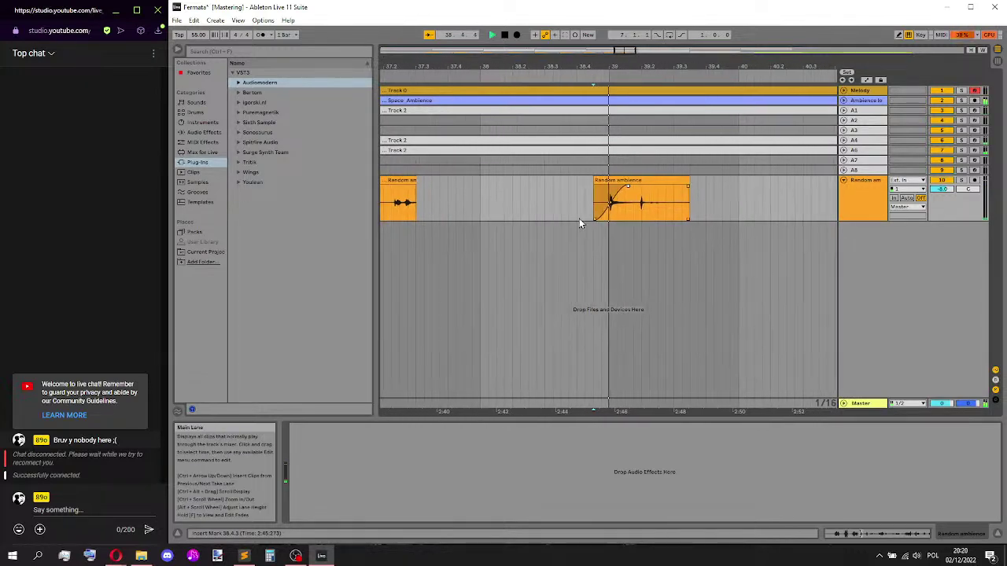
pyautogui.press('-')
pyautogui.press('-')
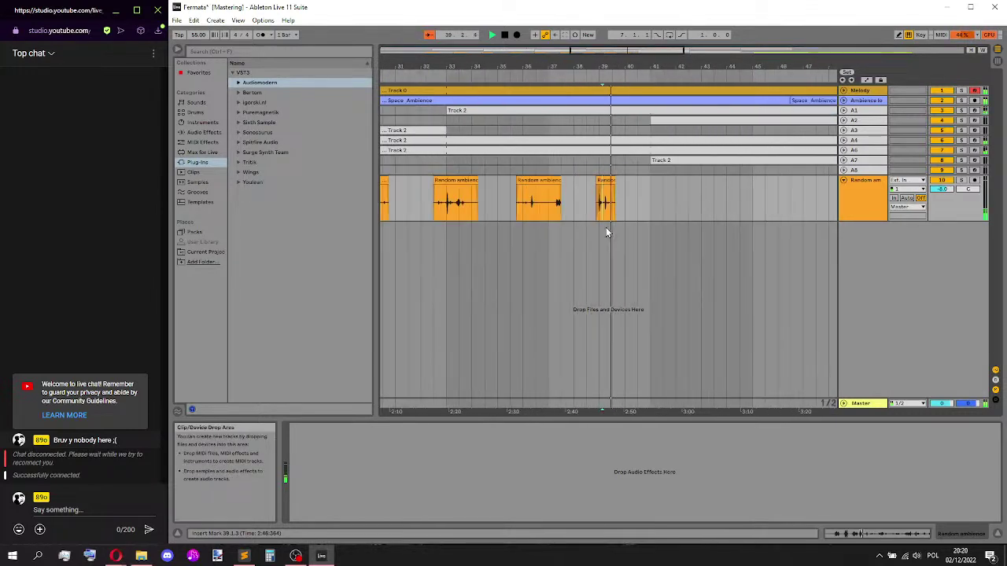
pyautogui.press('-')
pyautogui.press('-')
pyautogui.press('space')
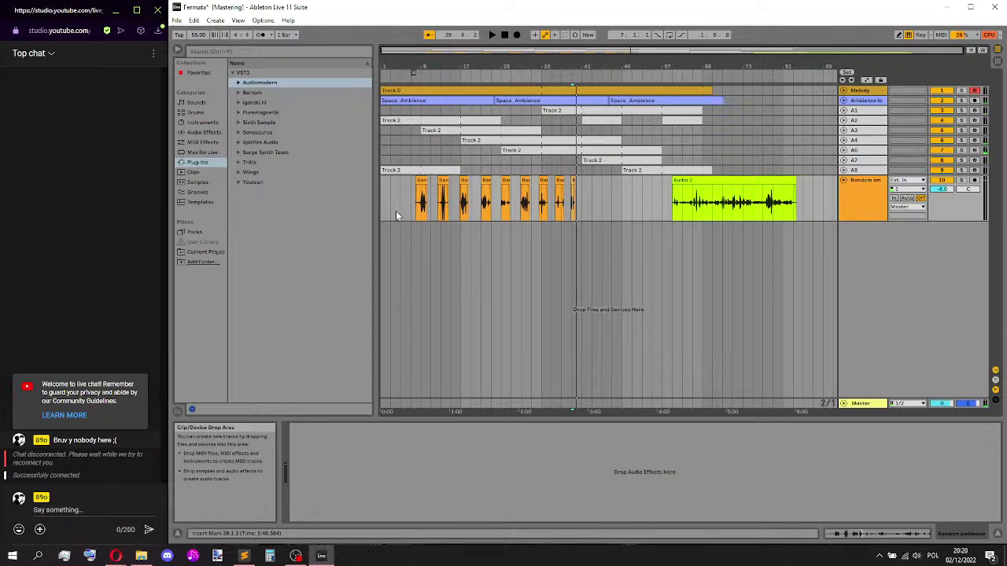
# - Listen to the arrangement from 1.1.1, unfold track A8 and bring up its Sunrise instrument
pyautogui.click(382, 190)
pyautogui.press('space')
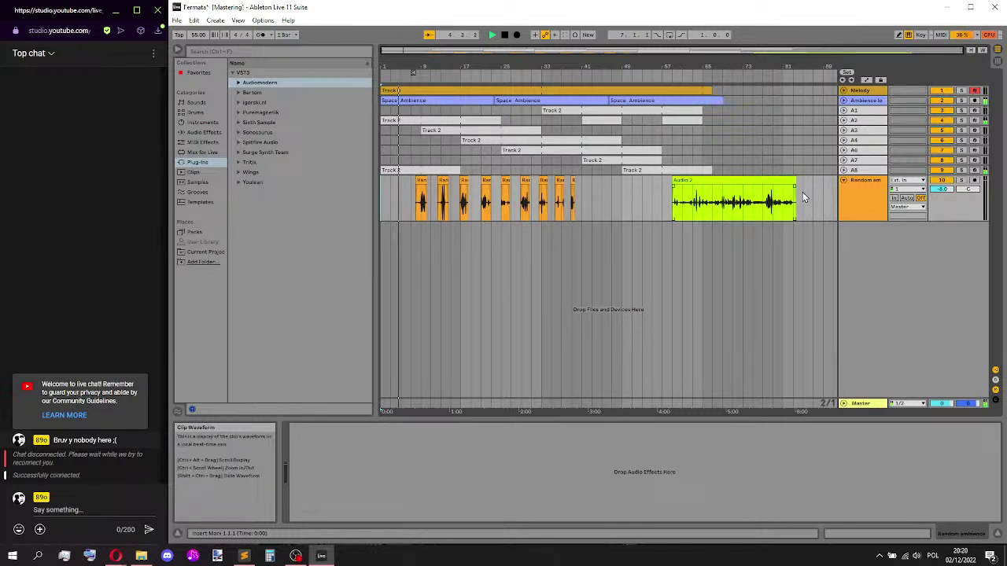
pyautogui.click(844, 170)
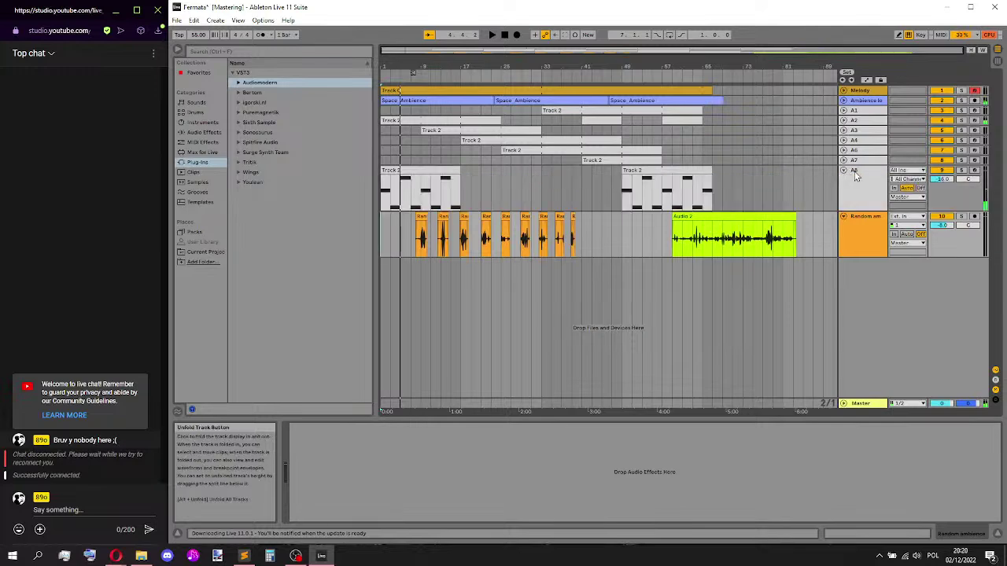
pyautogui.click(862, 174)
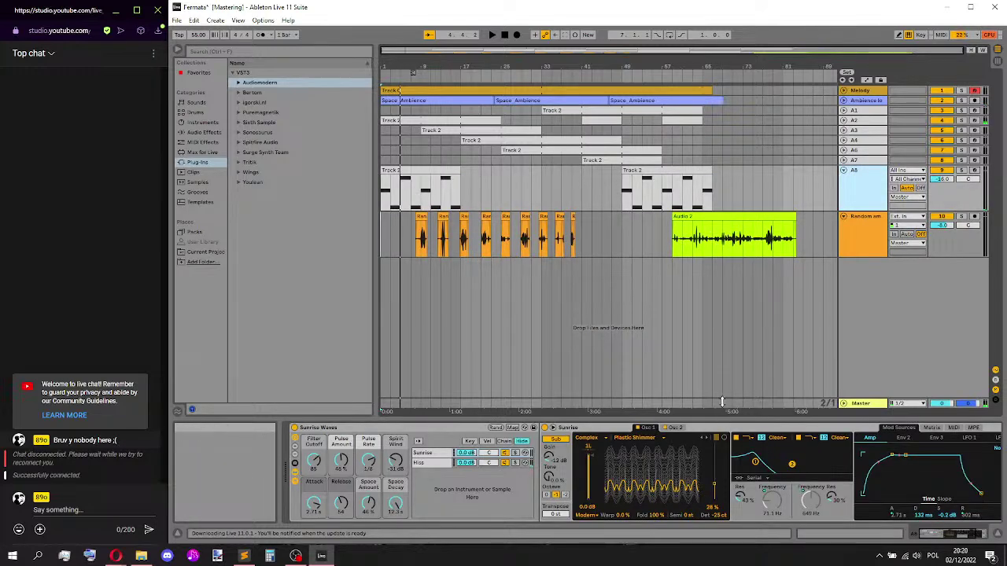
pyautogui.click(940, 535)
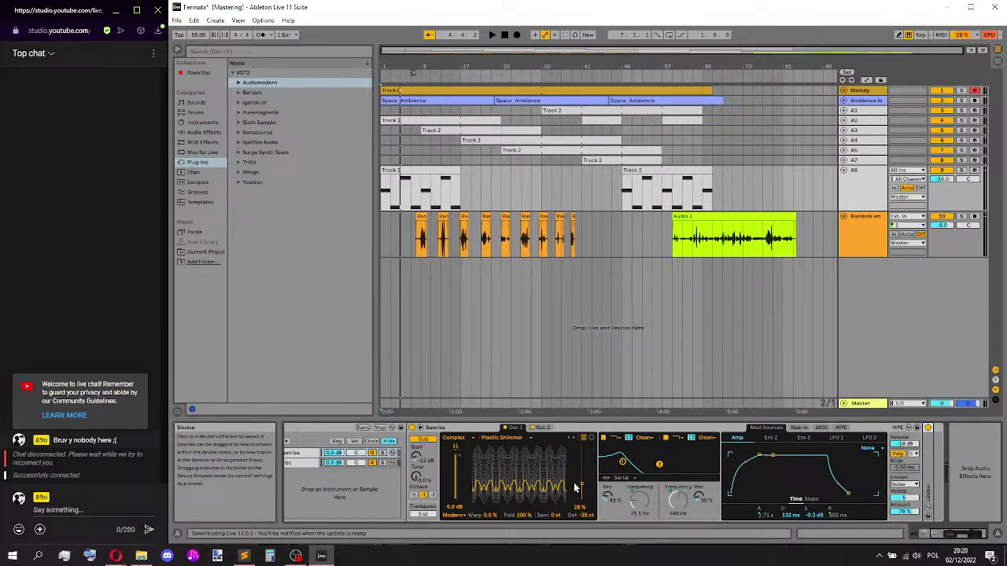
# - Unmap the LFO 1 Amount of A8's Sunrise instrument from the Pulse Amount macro
pyautogui.click(841, 439)
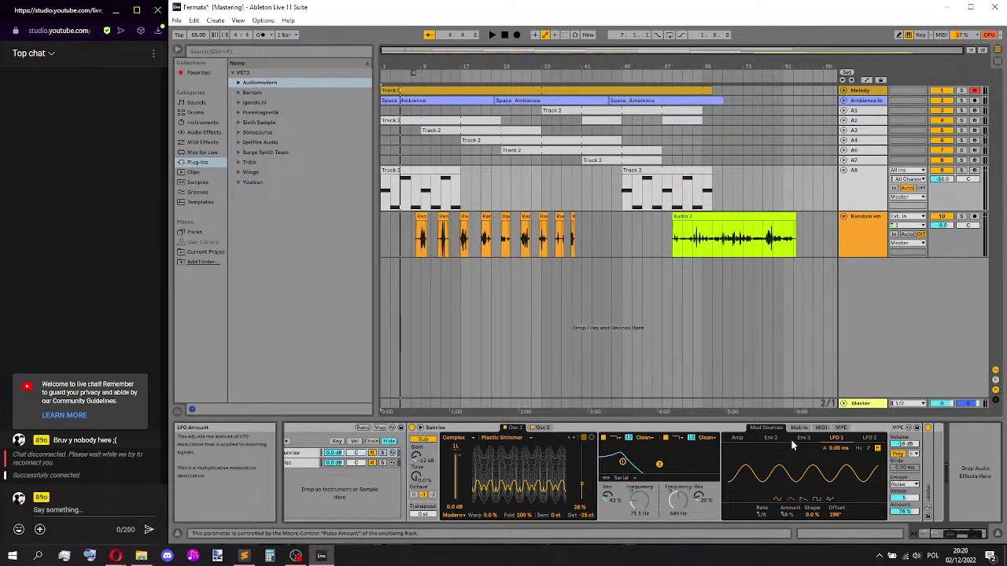
pyautogui.rightClick(784, 512)
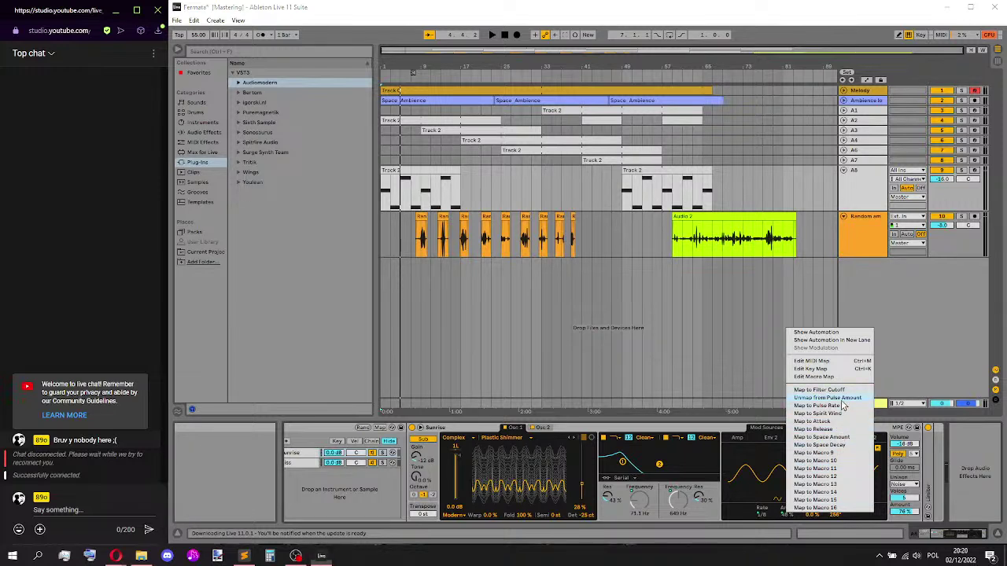
pyautogui.click(840, 406)
pyautogui.rightClick(784, 517)
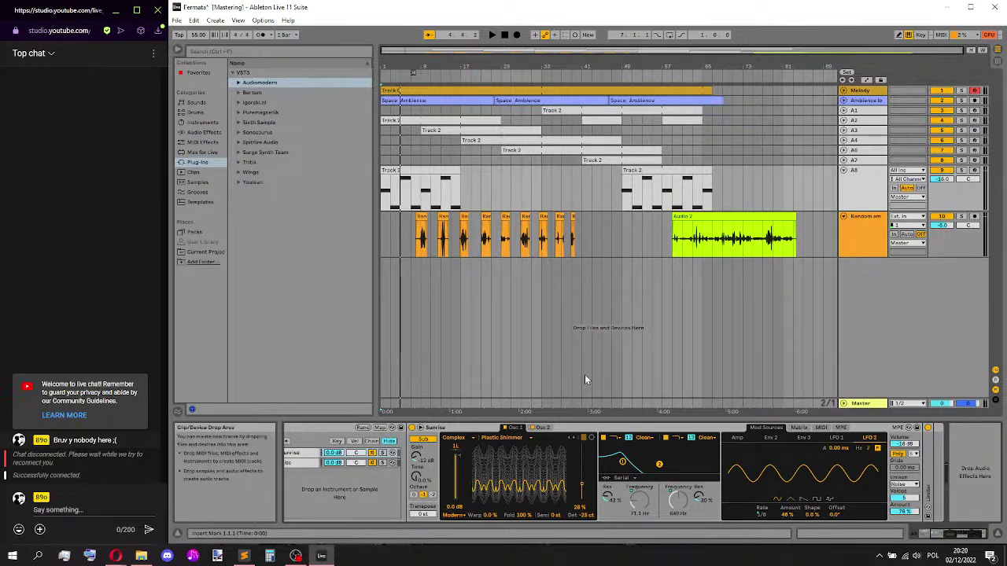
# - Solo track A8 and lower the LFO 1 Amount in Sunrise to 0.0% during playback
pyautogui.click(961, 171)
pyautogui.press('space')
pyautogui.moveTo(792, 514)
pyautogui.mouseDown()
pyautogui.moveTo(793, 535)
pyautogui.moveTo(789, 513)
pyautogui.mouseUp()
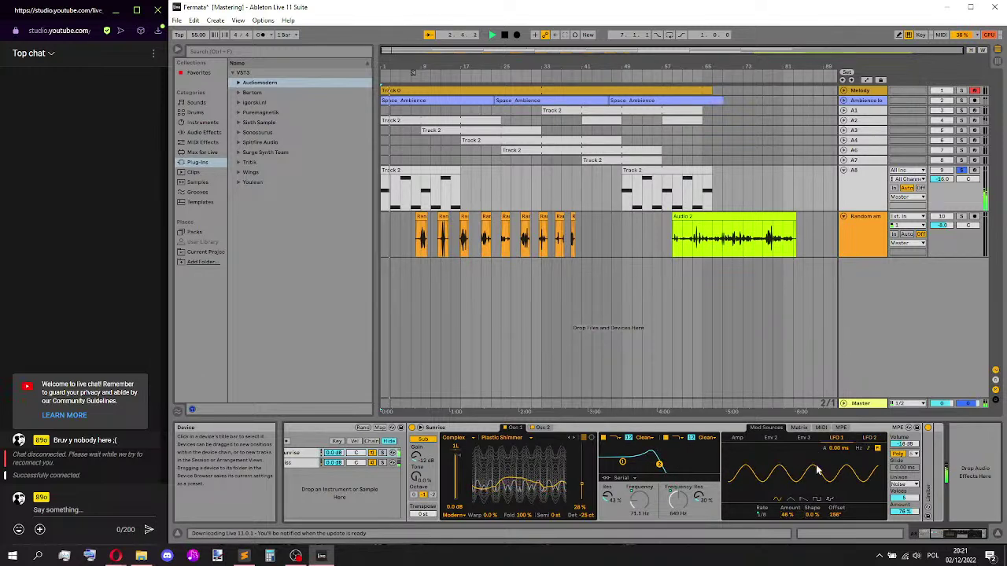
pyautogui.moveTo(789, 513); pyautogui.dragTo(789, 537)
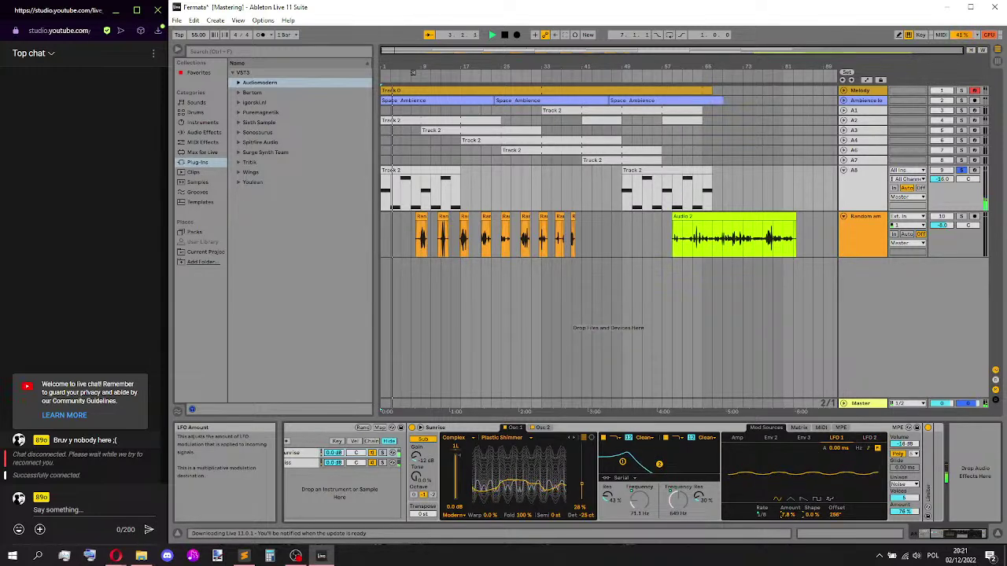
pyautogui.click(868, 438)
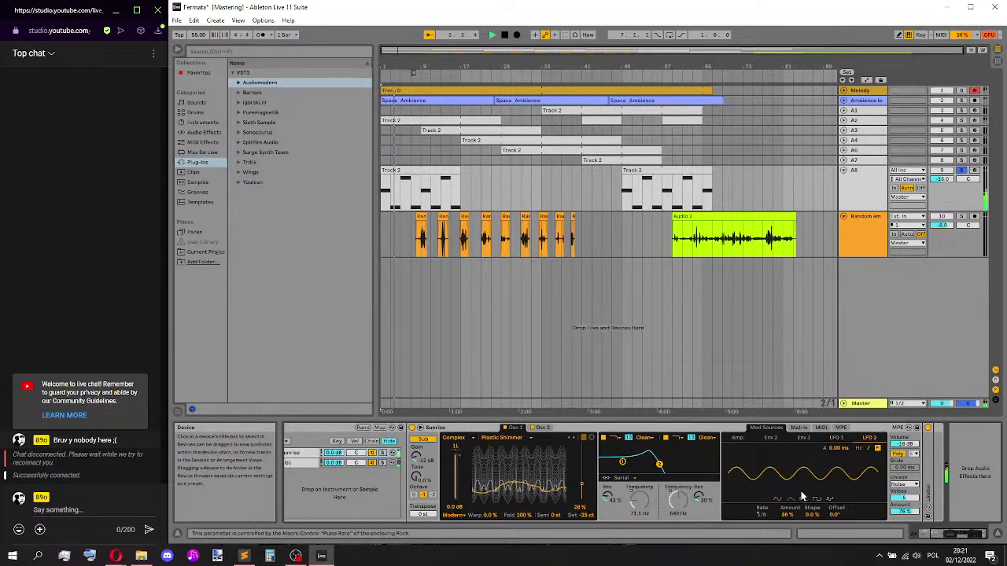
pyautogui.click(837, 438)
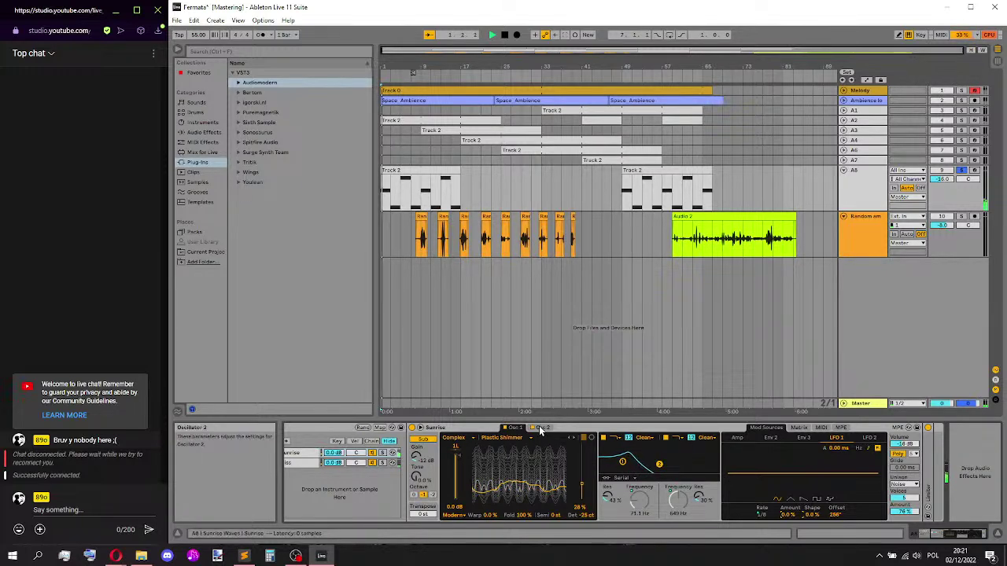
# - Review Sunrise's oscillators and amp envelope, and lower the peak of Env 2 on track A8
pyautogui.click(534, 429)
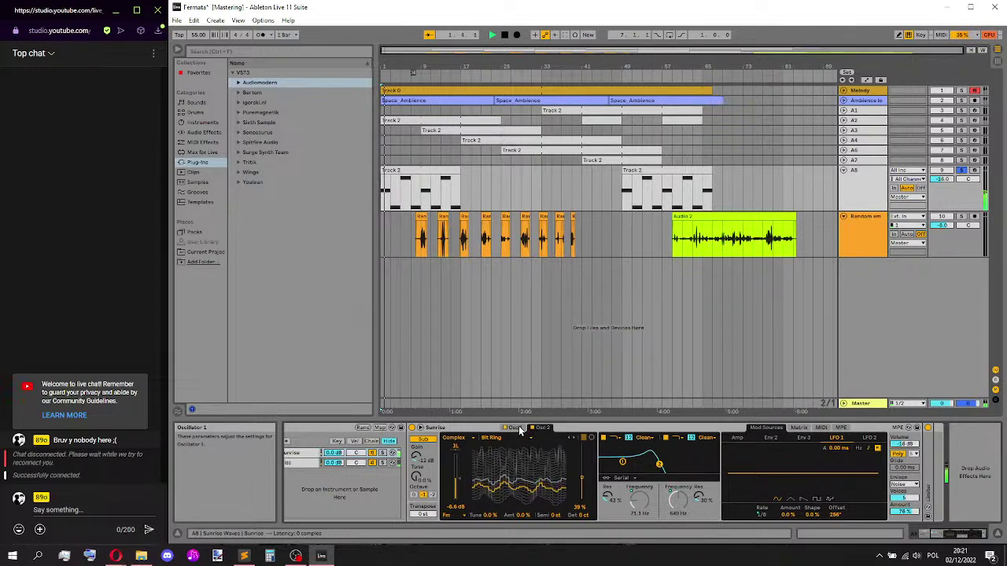
pyautogui.click(519, 429)
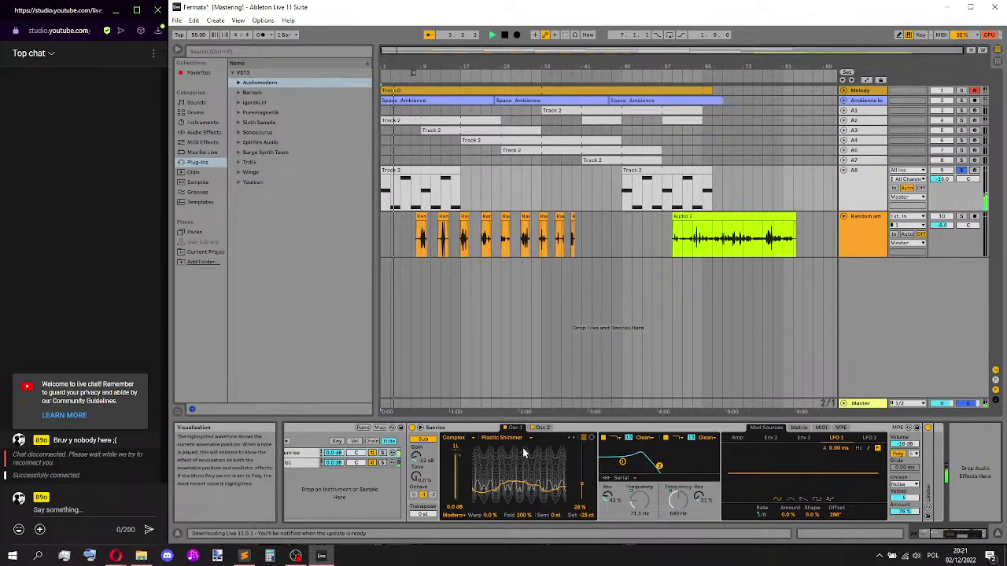
pyautogui.click(768, 438)
pyautogui.click(803, 439)
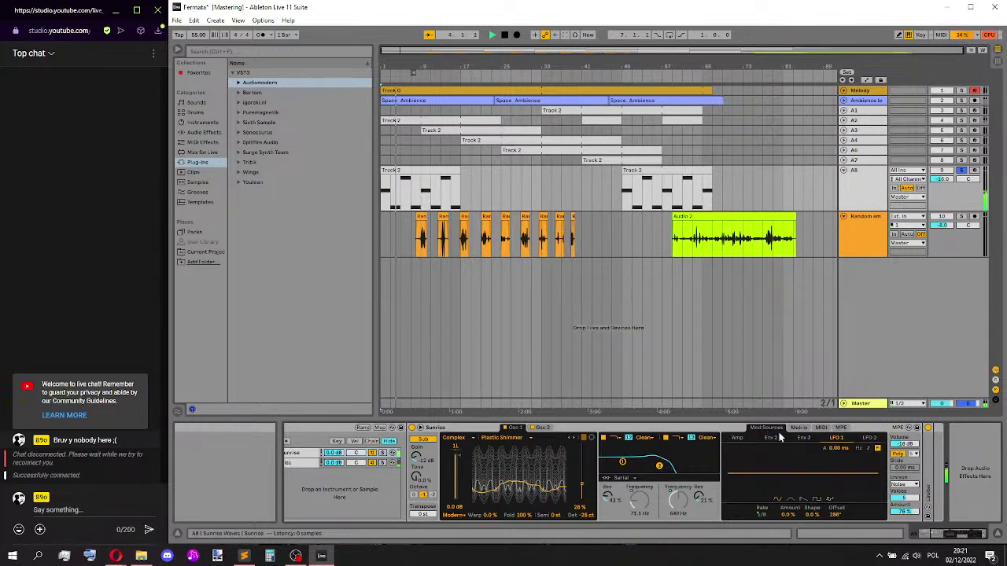
pyautogui.click(781, 441)
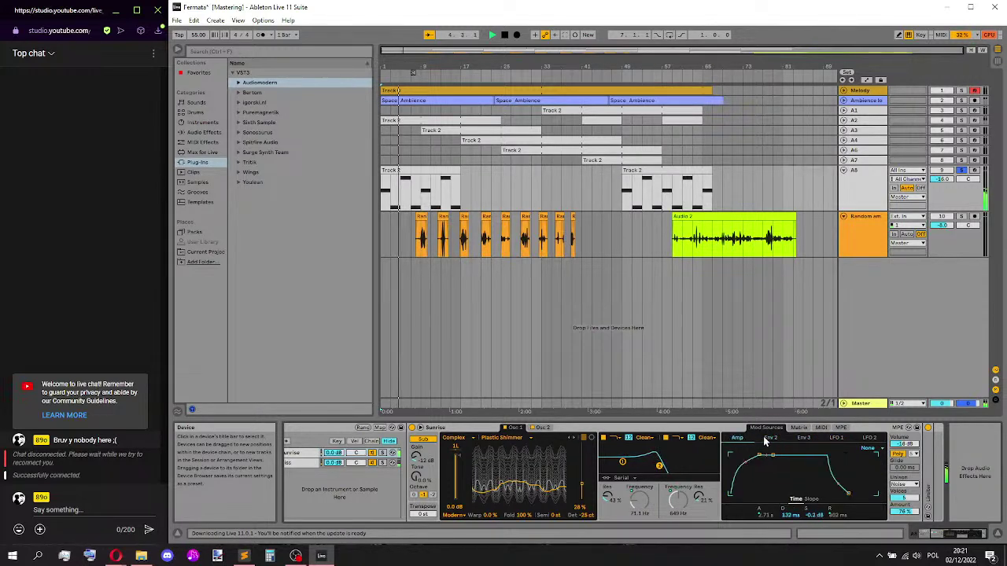
pyautogui.moveTo(782, 465); pyautogui.dragTo(759, 477)
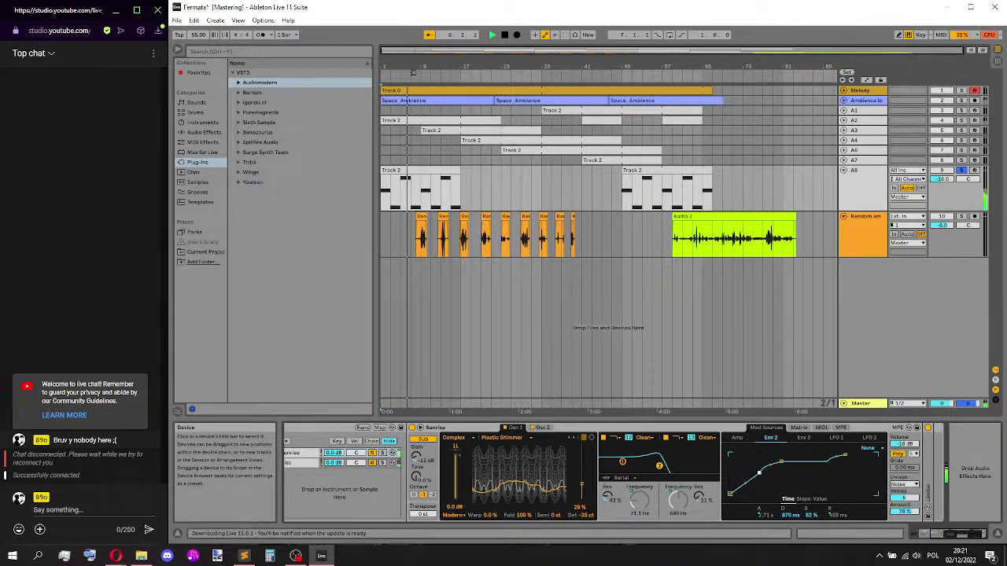
pyautogui.moveTo(768, 478)
pyautogui.mouseDown()
pyautogui.moveTo(788, 468)
pyautogui.moveTo(804, 475)
pyautogui.moveTo(759, 462)
pyautogui.moveTo(759, 475)
pyautogui.mouseUp()
# - Adjust Sunrise's Env 3 and flatten Env 2 with a raised starting level, 16.0 s decay and 47% sustain
pyautogui.click(804, 438)
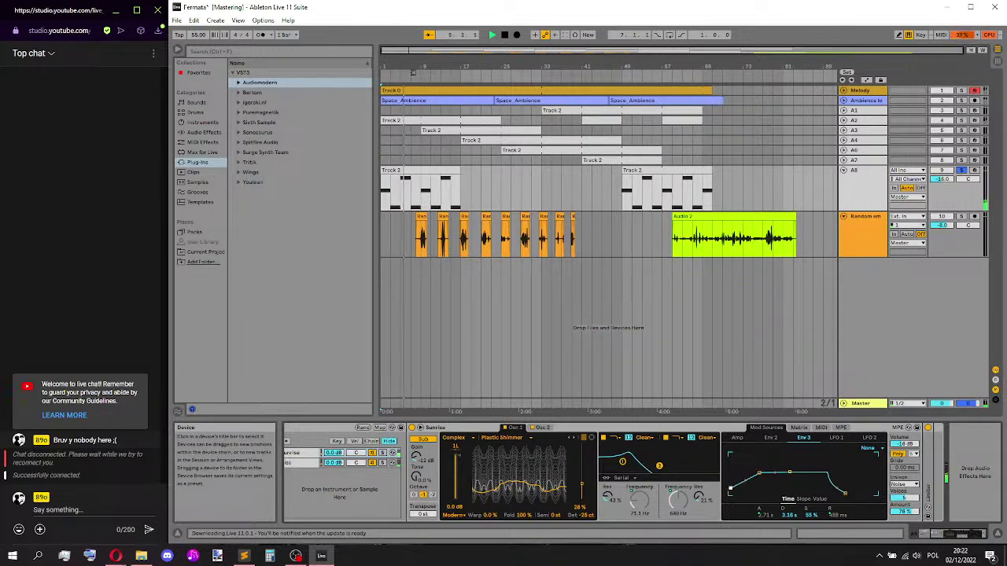
pyautogui.click(772, 437)
pyautogui.moveTo(737, 495); pyautogui.dragTo(730, 483)
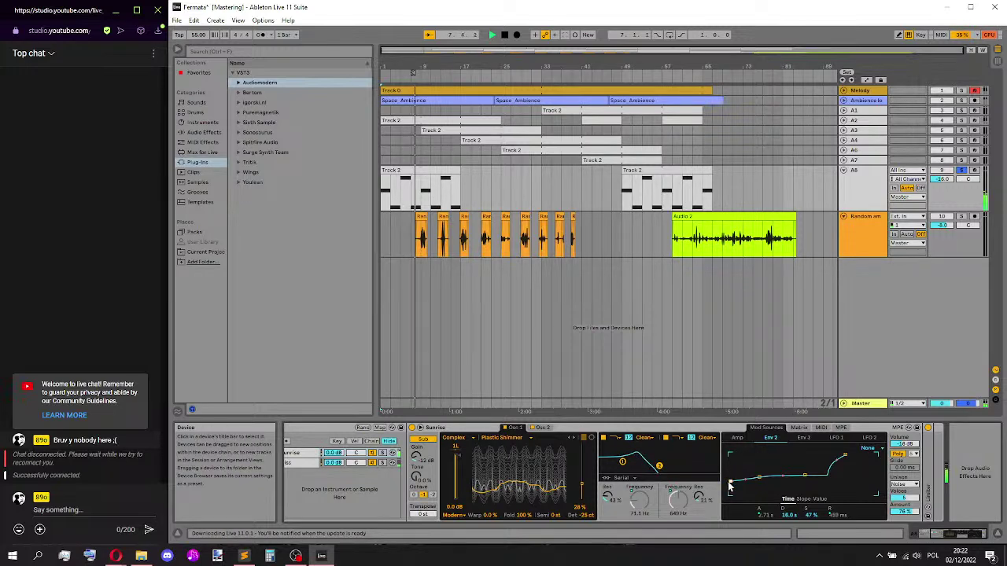
# - Unsolo track A8, set its volume to -13.0 and listen to it in the full mix
pyautogui.click(737, 437)
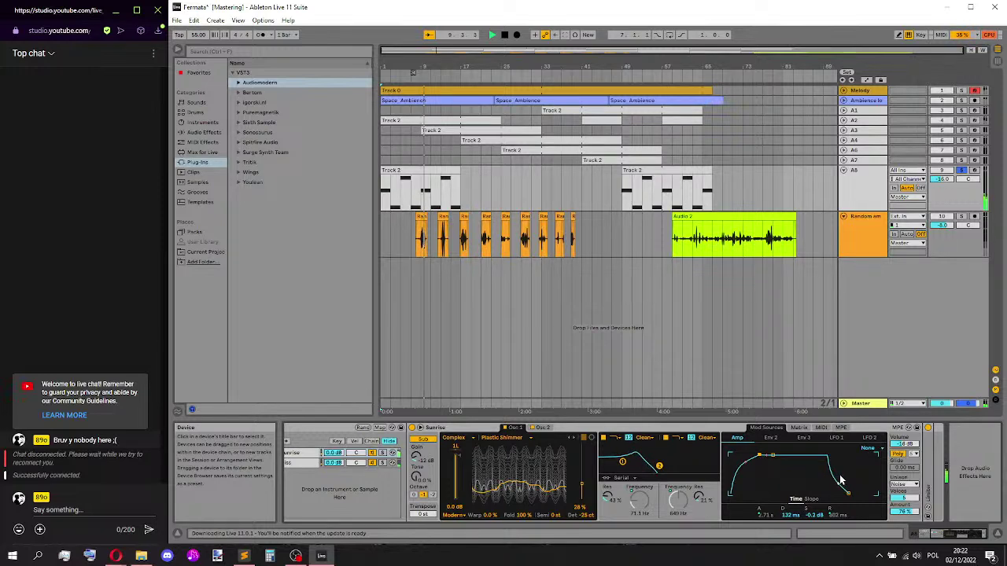
pyautogui.click(961, 170)
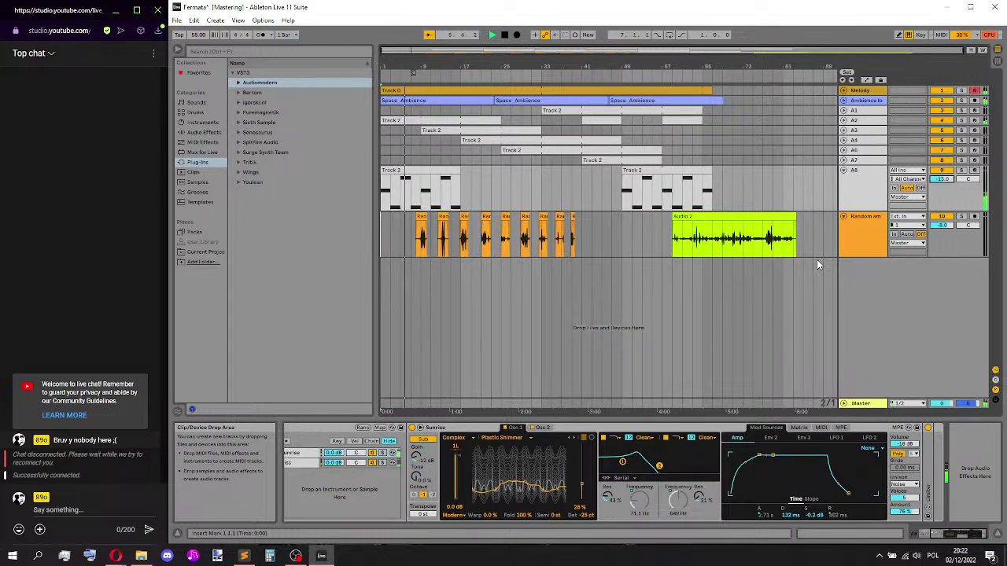
pyautogui.press('space')
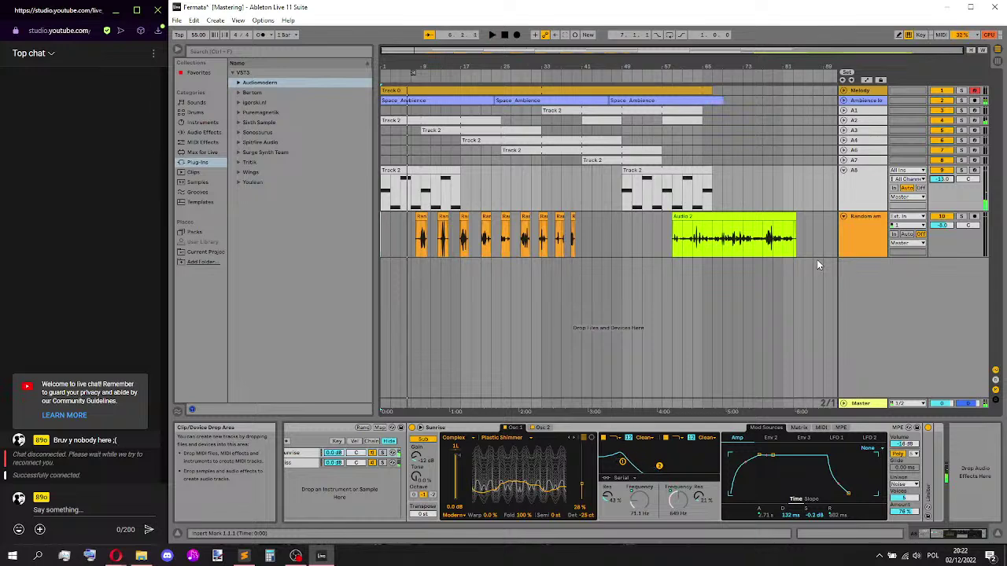
# - Review the instruments on tracks A1, A7, A6, A4, A3 and A2
pyautogui.click(866, 114)
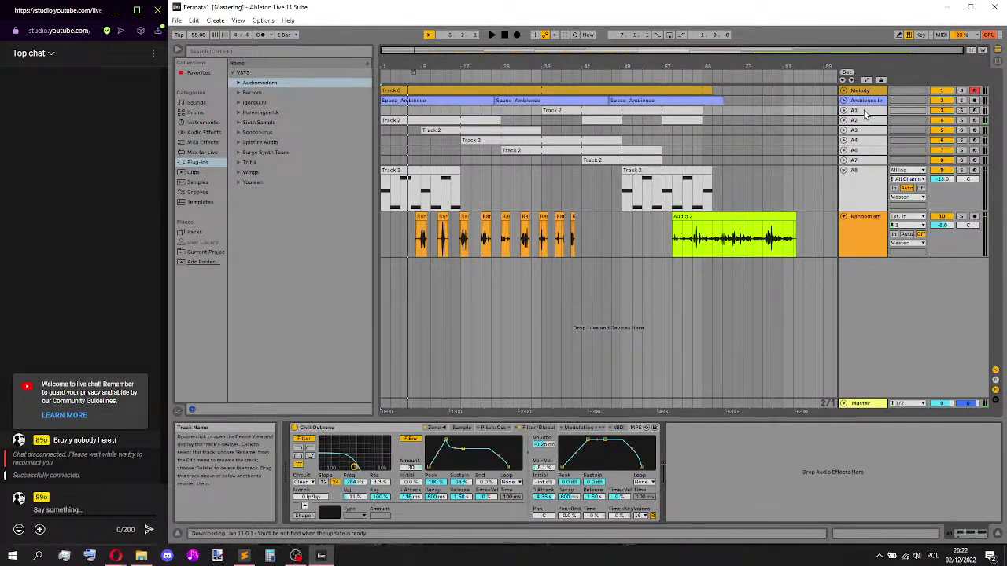
pyautogui.click(865, 162)
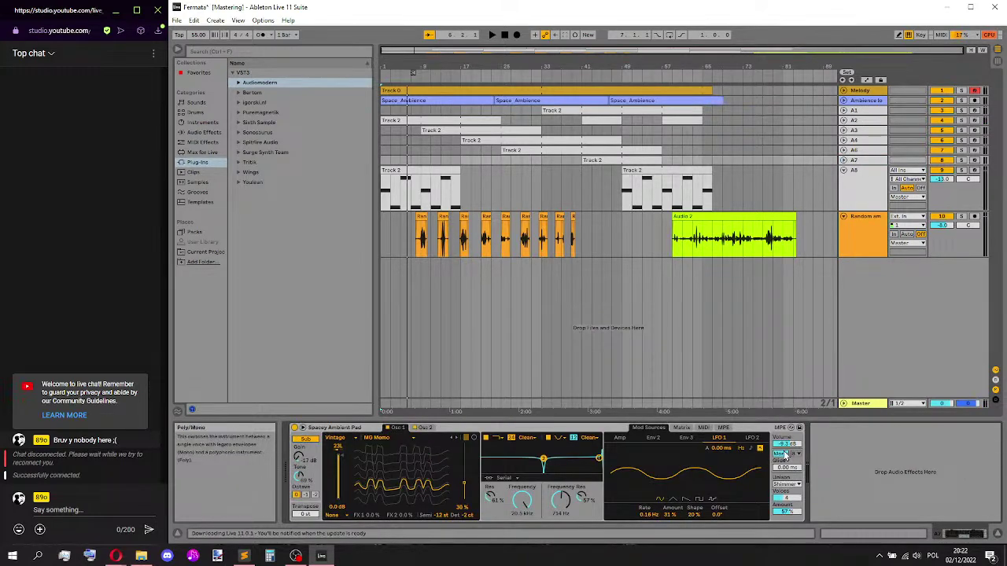
pyautogui.click(858, 152)
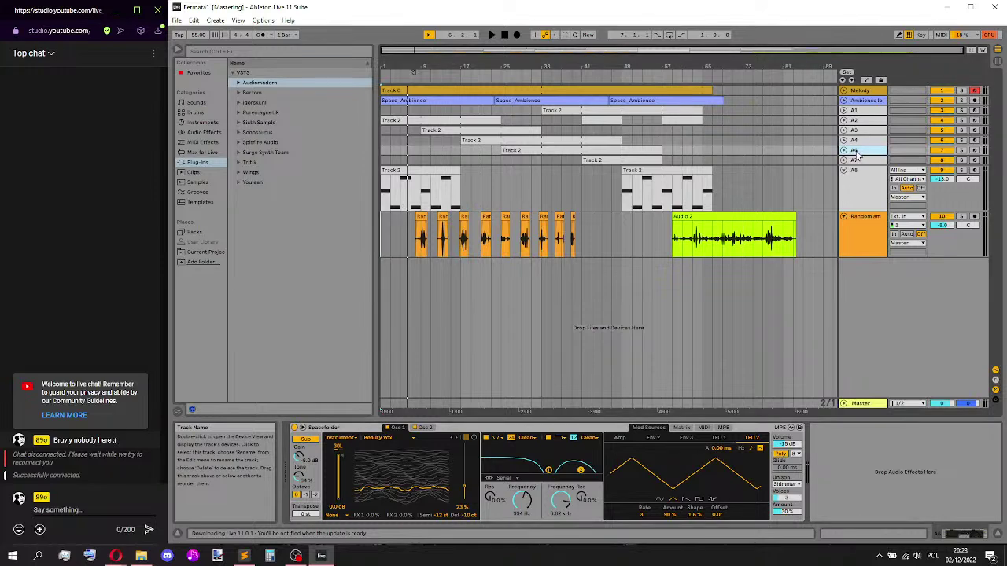
pyautogui.click(859, 142)
pyautogui.click(863, 132)
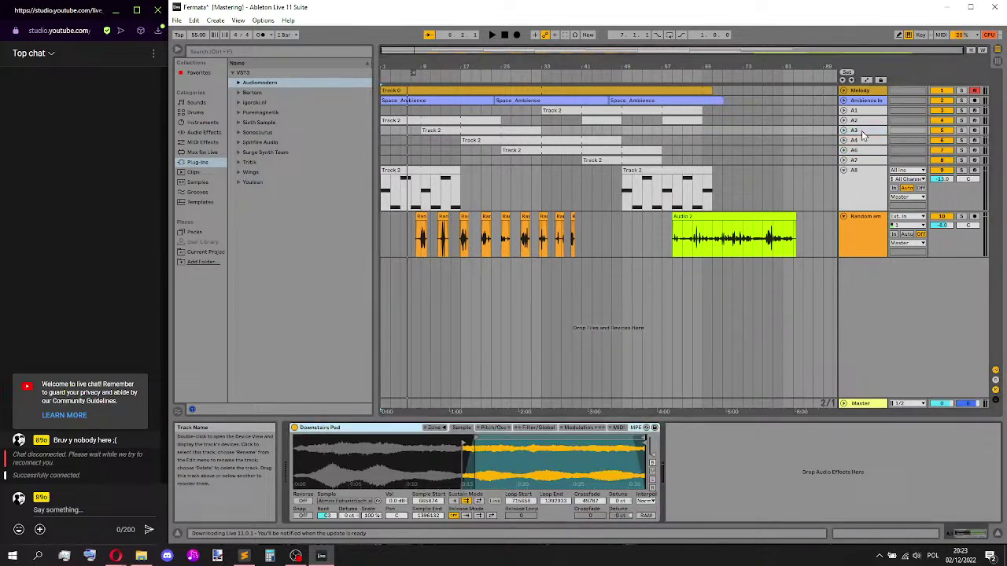
pyautogui.click(863, 126)
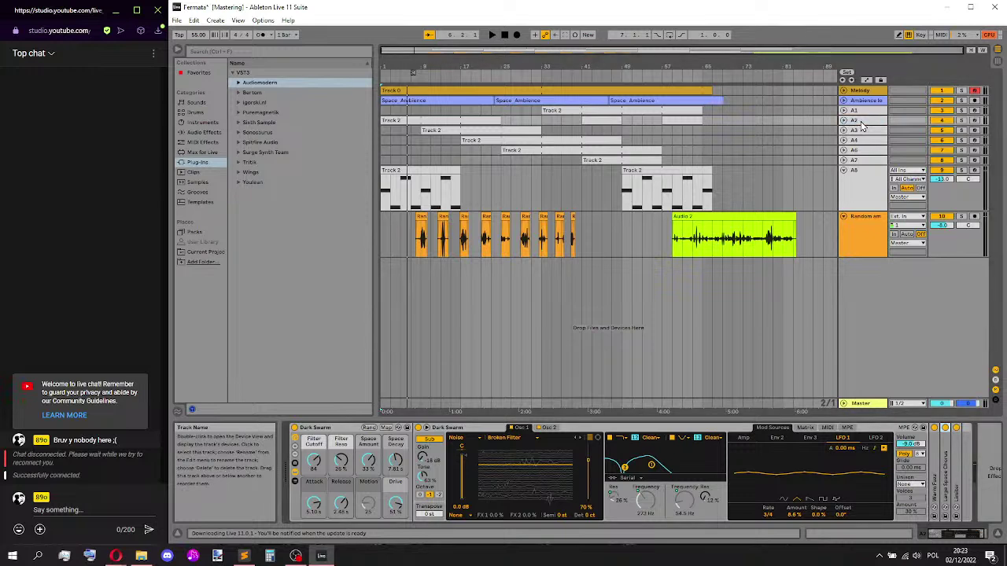
# - Play the track and lower the LFO 1 Amount in A2's Dark Swarm to 2.3%
pyautogui.press('space')
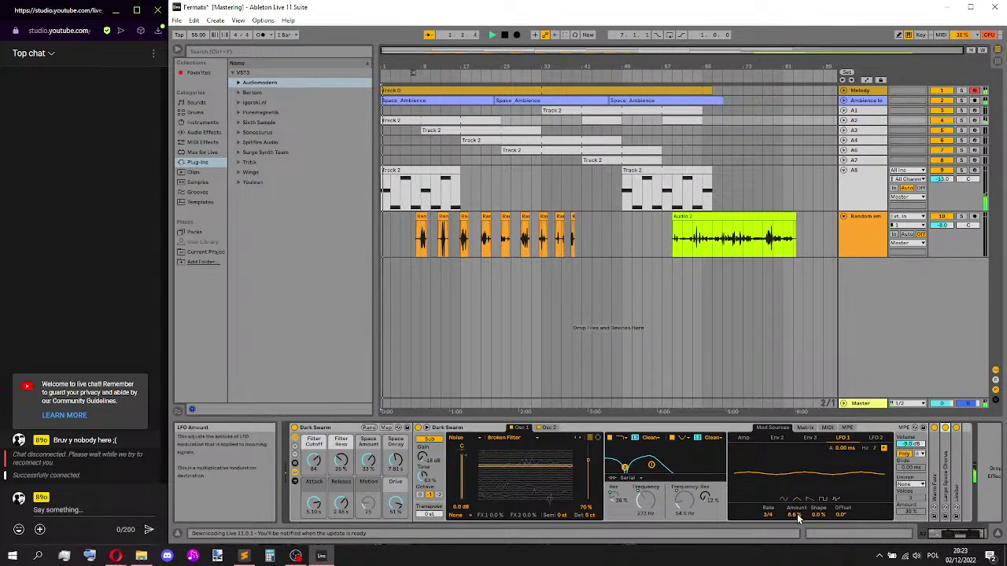
pyautogui.moveTo(797, 516); pyautogui.dragTo(767, 514)
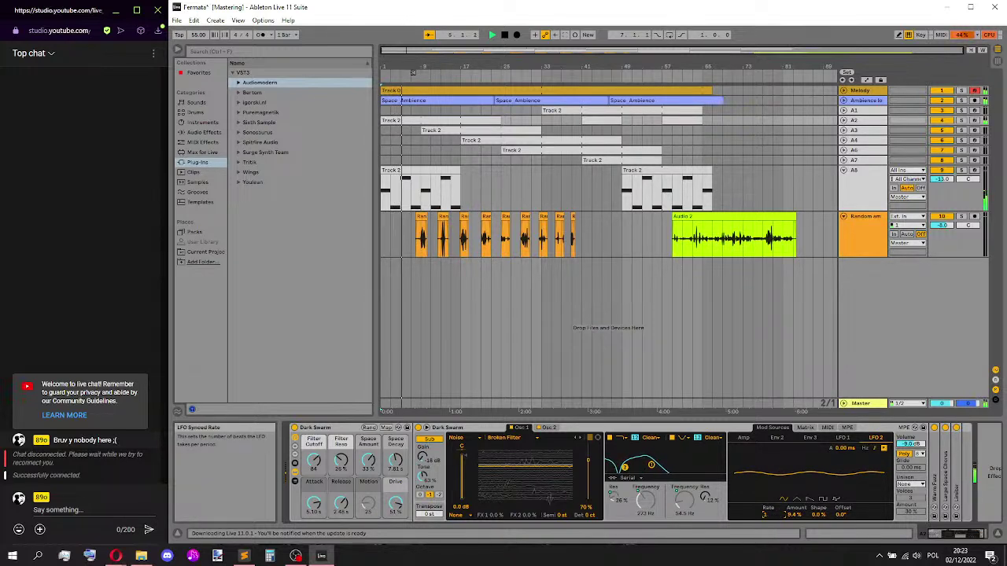
pyautogui.click(842, 437)
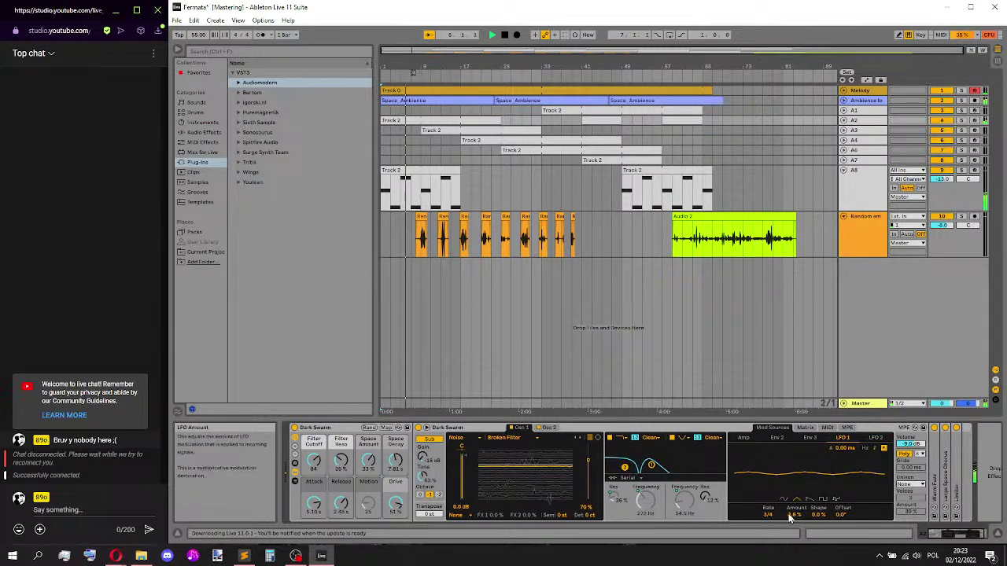
pyautogui.moveTo(797, 515); pyautogui.dragTo(796, 537)
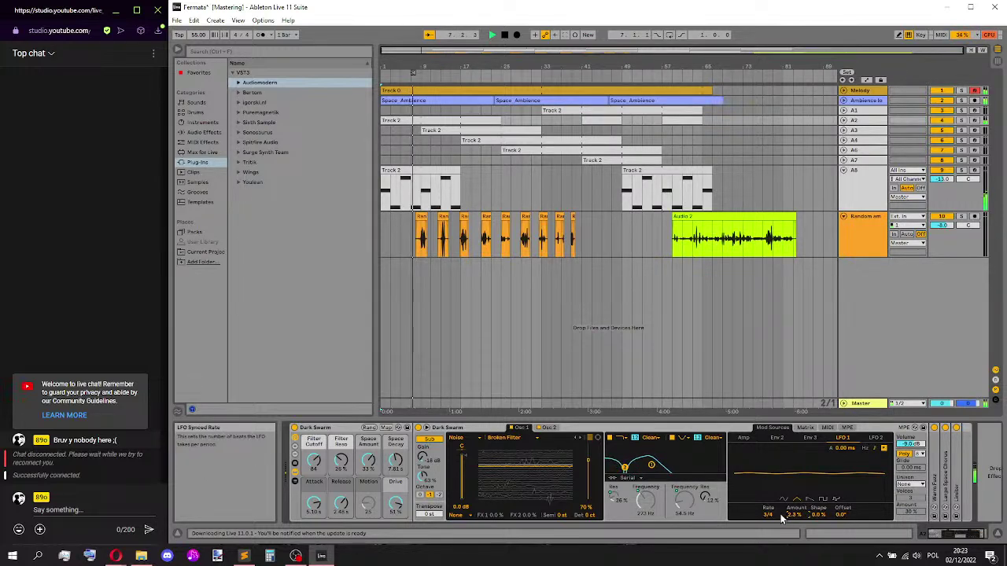
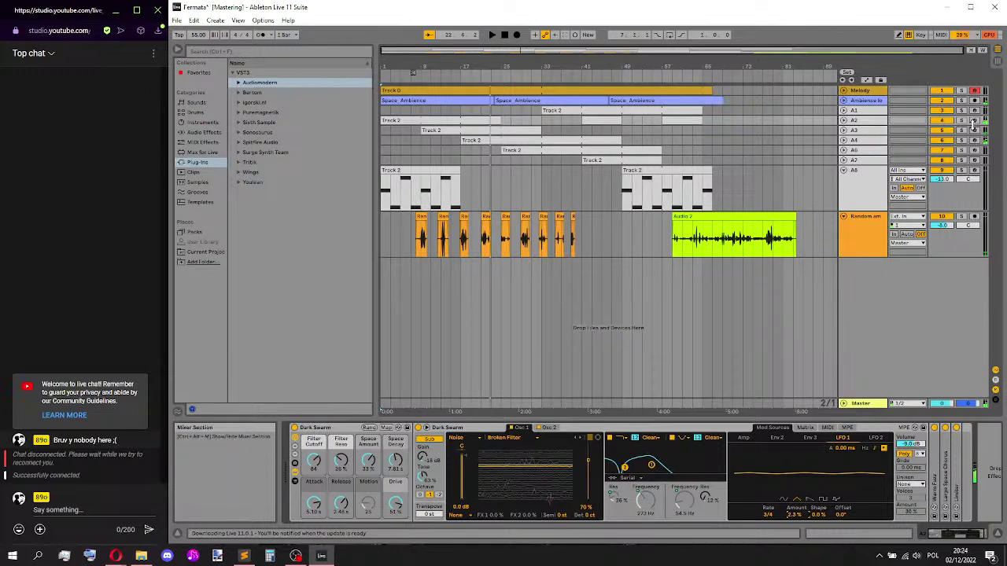
# - Solo track A3 briefly, move the solo to track A4 with the insert mark at bar 17, and show A4's instrument
pyautogui.click(927, 131)
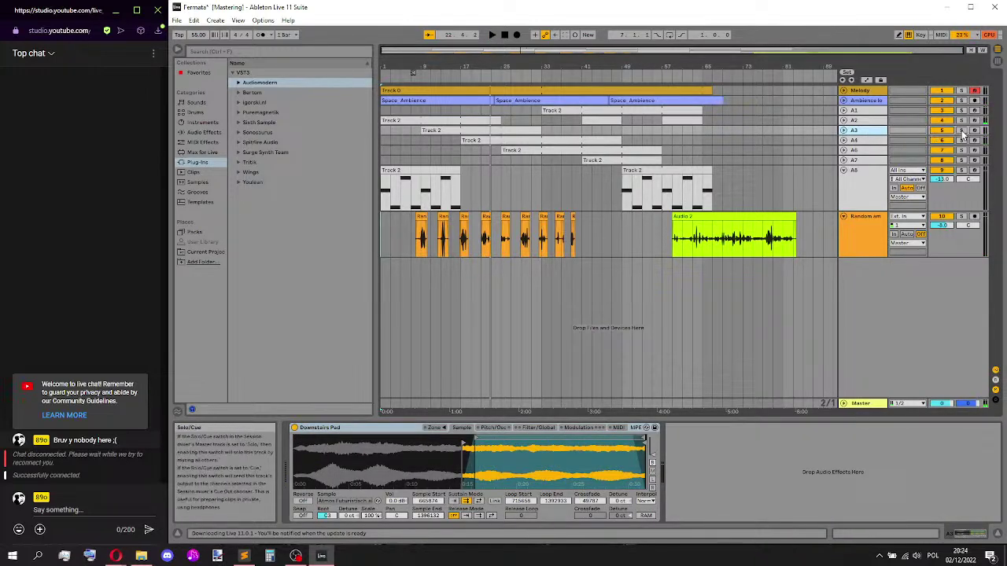
pyautogui.press('space')
pyautogui.press('space')
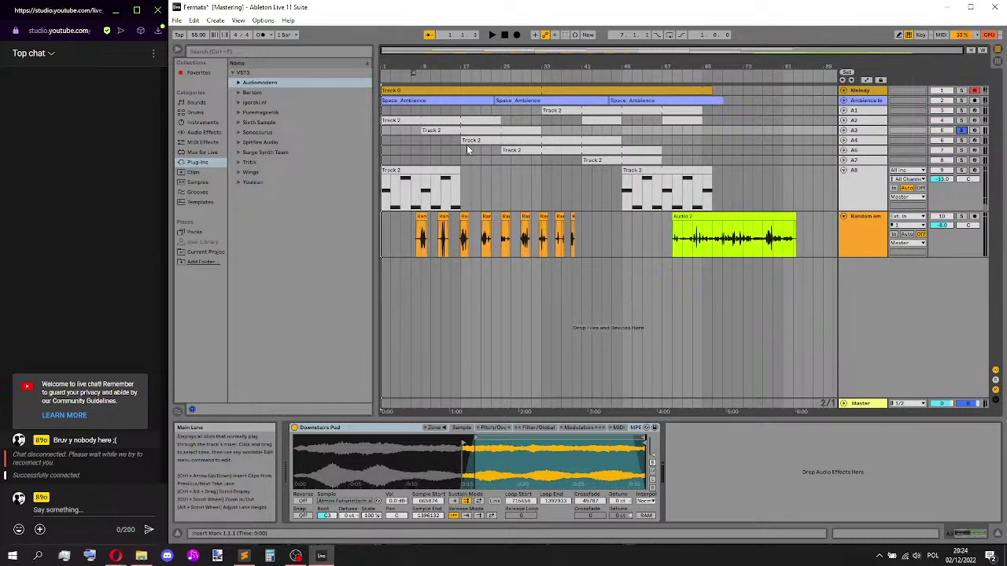
pyautogui.click(462, 147)
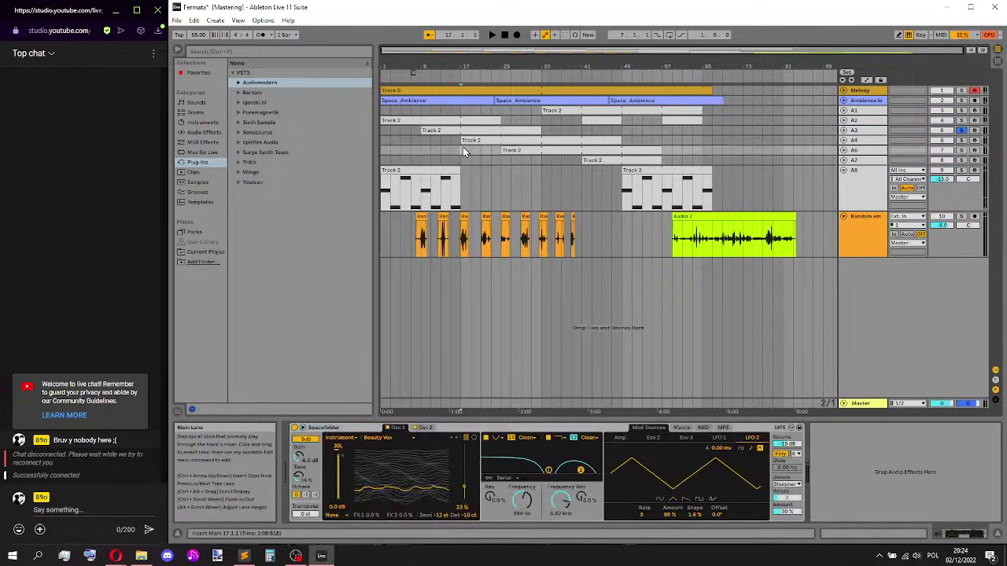
pyautogui.click(962, 140)
pyautogui.click(860, 140)
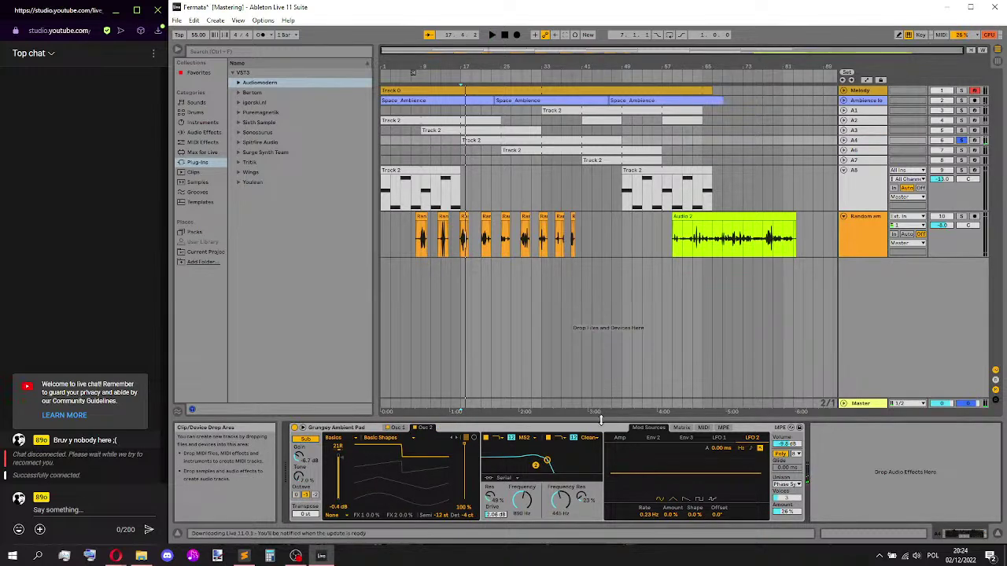
# - In A4's Grungey Ambient Pad, set LFO 2 to a 0.07 Hz rate and 15% amount, and LFO 1's rate to 0.03 Hz
pyautogui.moveTo(669, 514); pyautogui.dragTo(670, 508)
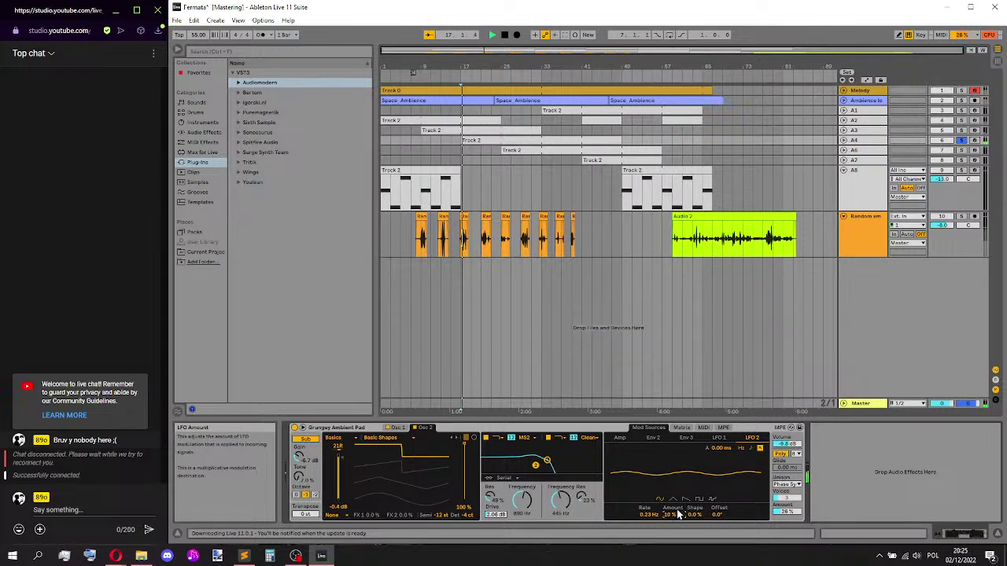
pyautogui.moveTo(660, 516); pyautogui.dragTo(660, 543)
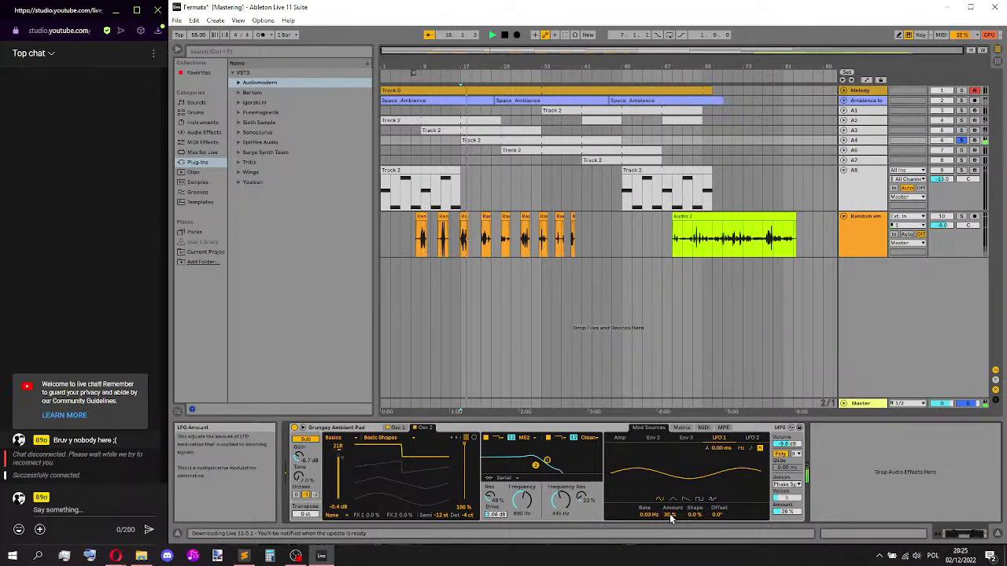
pyautogui.moveTo(673, 504); pyautogui.dragTo(673, 520)
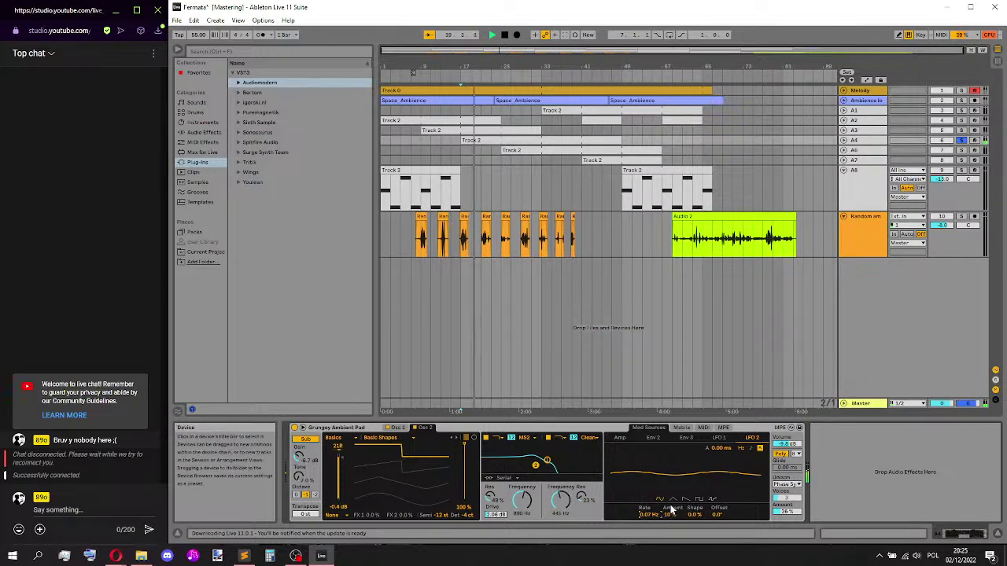
pyautogui.moveTo(669, 503)
pyautogui.mouseDown()
pyautogui.moveTo(670, 494)
pyautogui.moveTo(677, 513)
pyautogui.mouseUp()
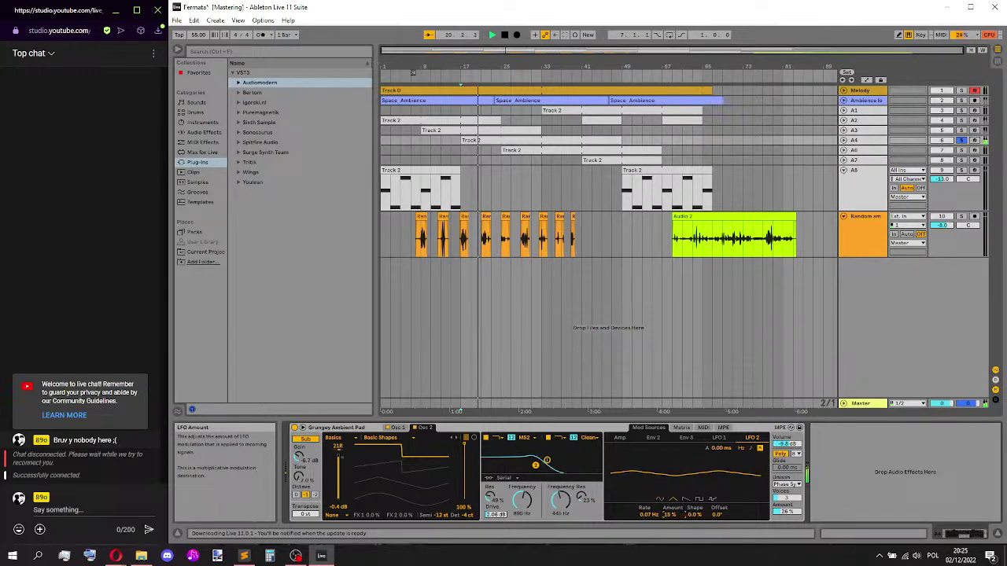
# - Set A4's LFO 1 to a 0.01 Hz rate and 20% amount, and reshape the filters to 57% and 10% resonance
pyautogui.click(721, 439)
pyautogui.click(399, 428)
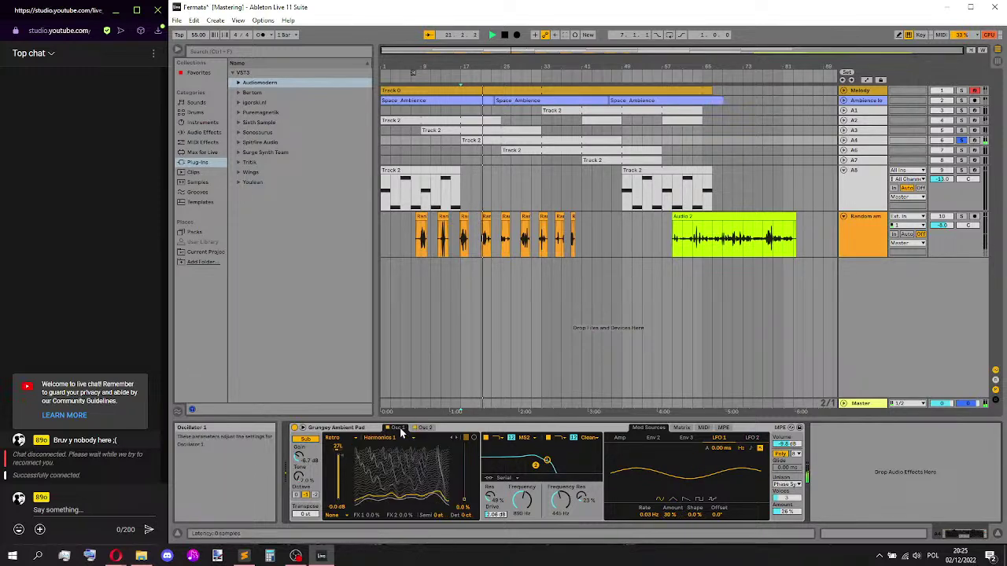
pyautogui.click(425, 428)
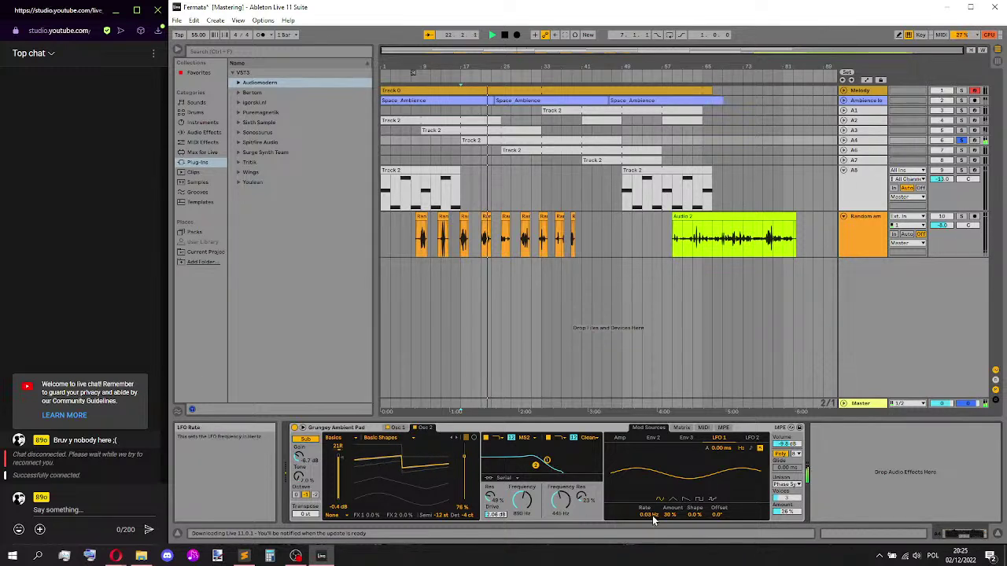
pyautogui.moveTo(661, 519)
pyautogui.mouseDown()
pyautogui.moveTo(661, 529)
pyautogui.moveTo(645, 513)
pyautogui.mouseUp()
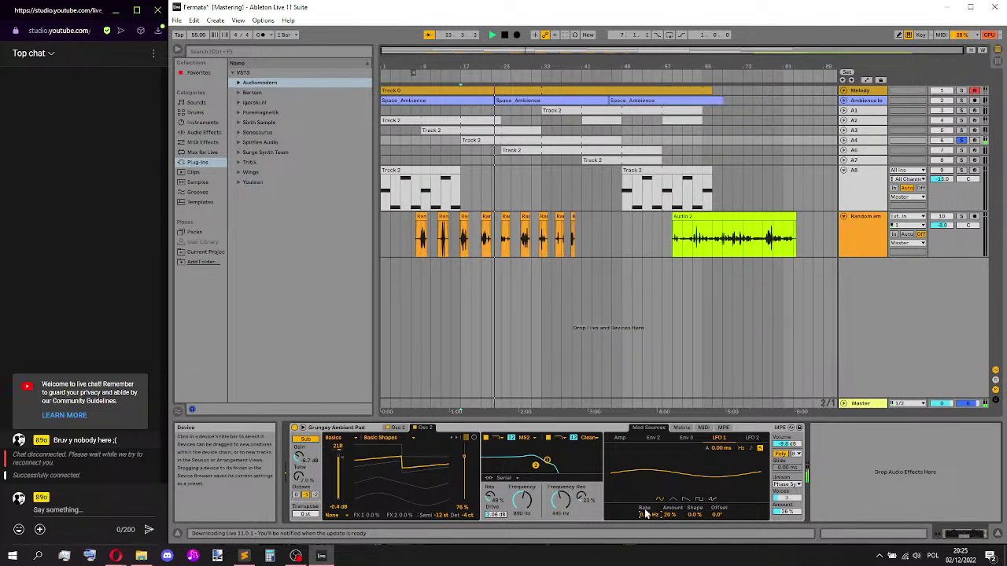
pyautogui.moveTo(551, 464); pyautogui.dragTo(538, 458)
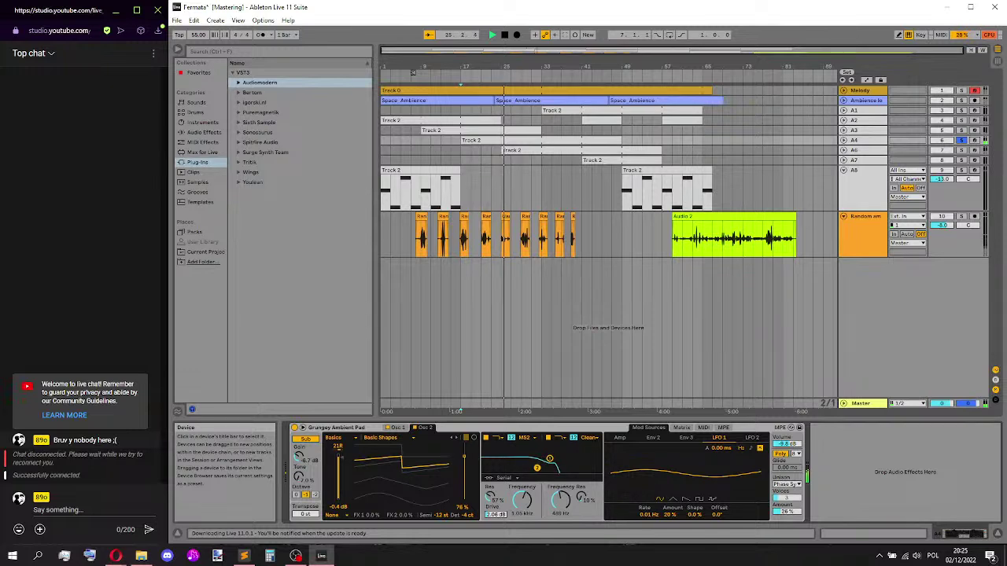
# - Return A4's Osc 2 wavetable position to 100% and compare both oscillators during soloed playback
pyautogui.click(423, 430)
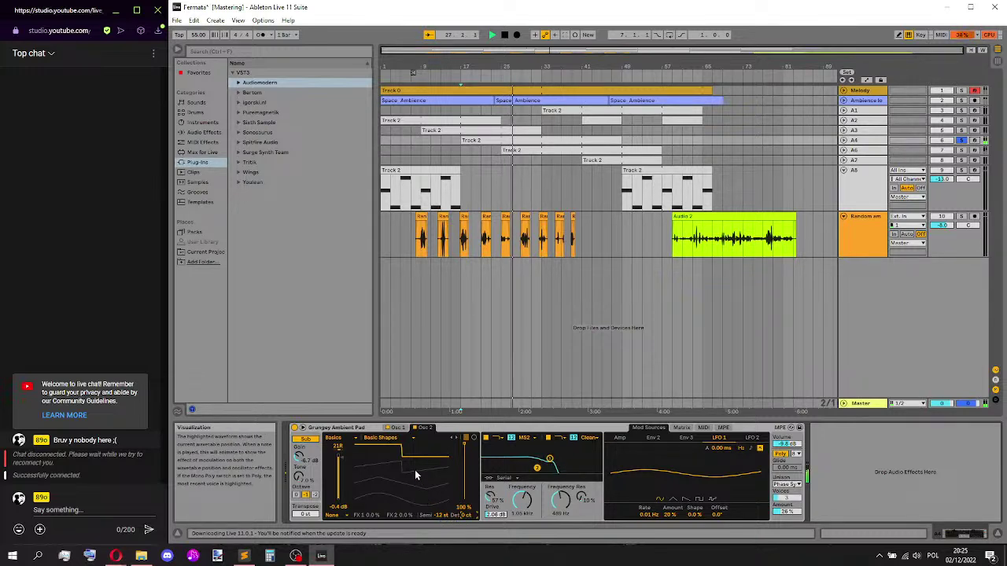
pyautogui.click(752, 439)
pyautogui.click(395, 428)
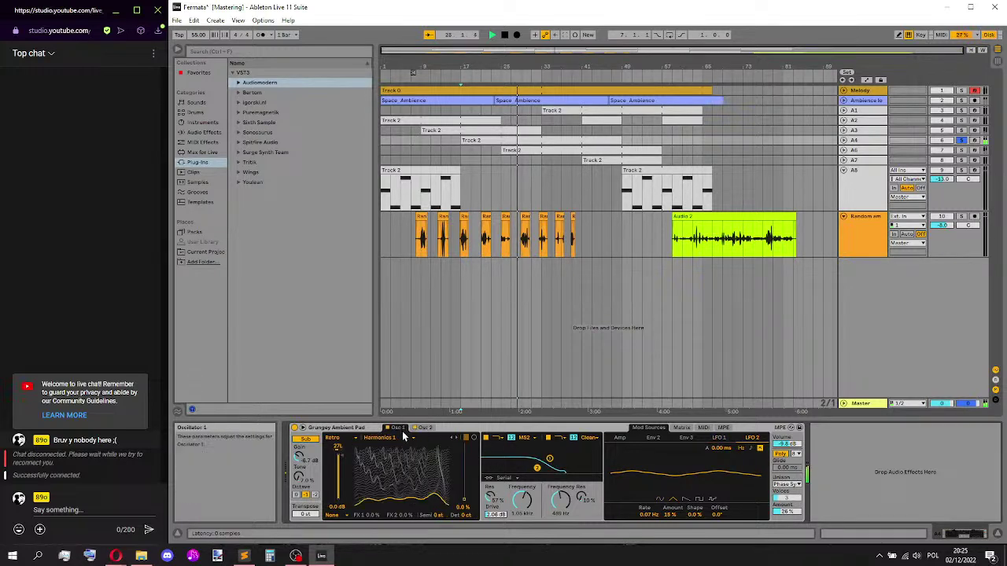
pyautogui.click(424, 428)
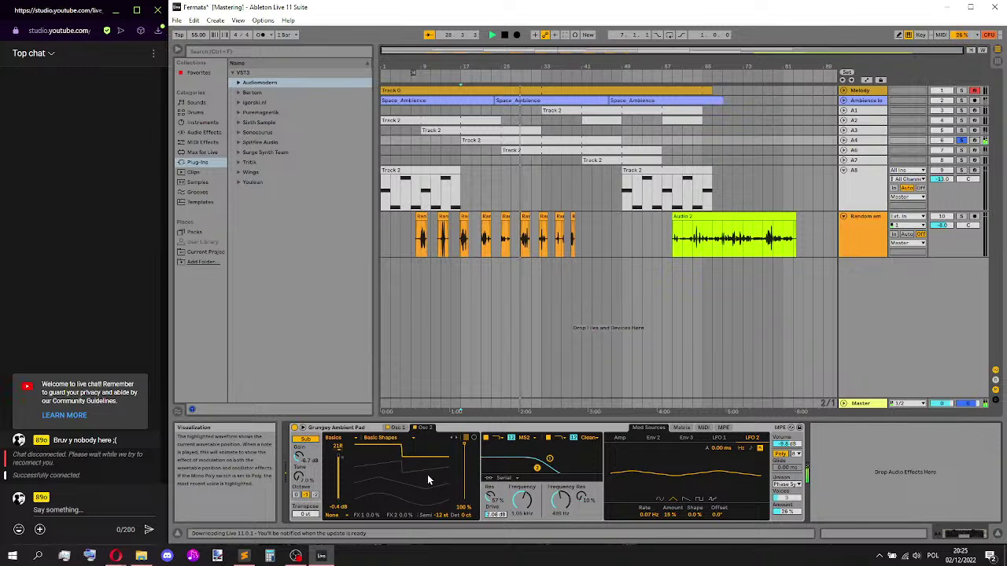
pyautogui.click(414, 428)
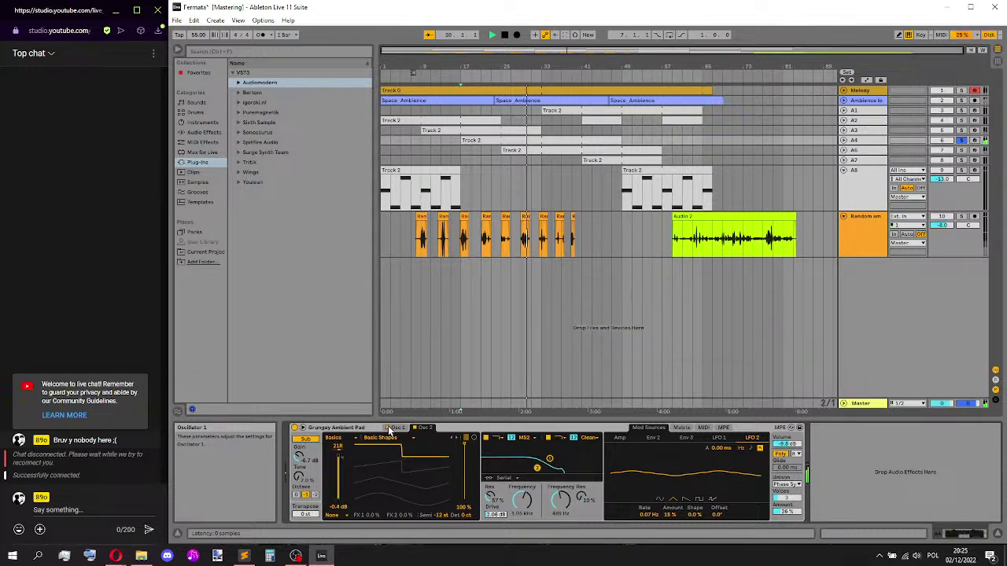
# - Switch A4's Osc 1 wavetable to Harmonics 2 and set its wavetable position to 39%
pyautogui.click(391, 429)
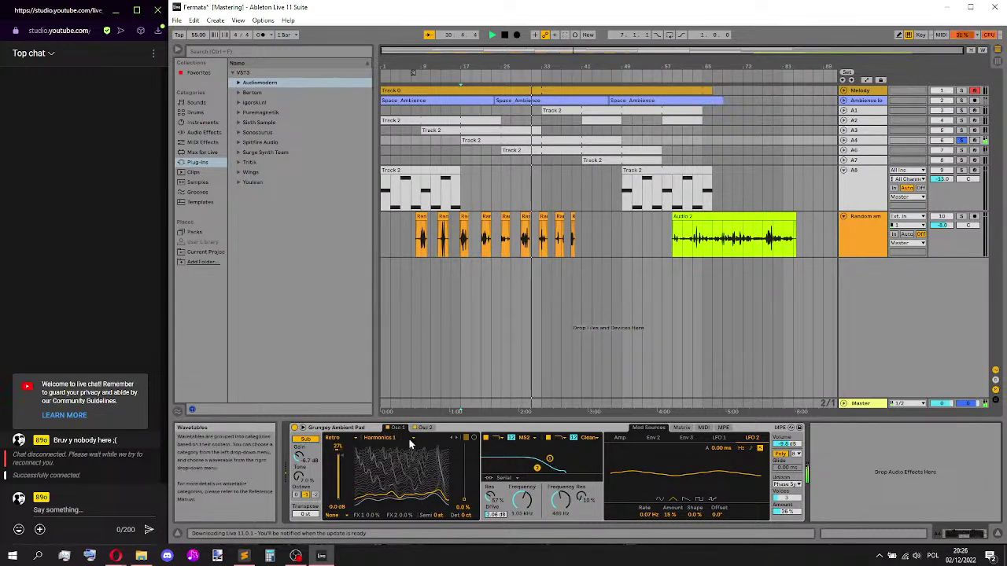
pyautogui.click(410, 438)
pyautogui.press('Escape')
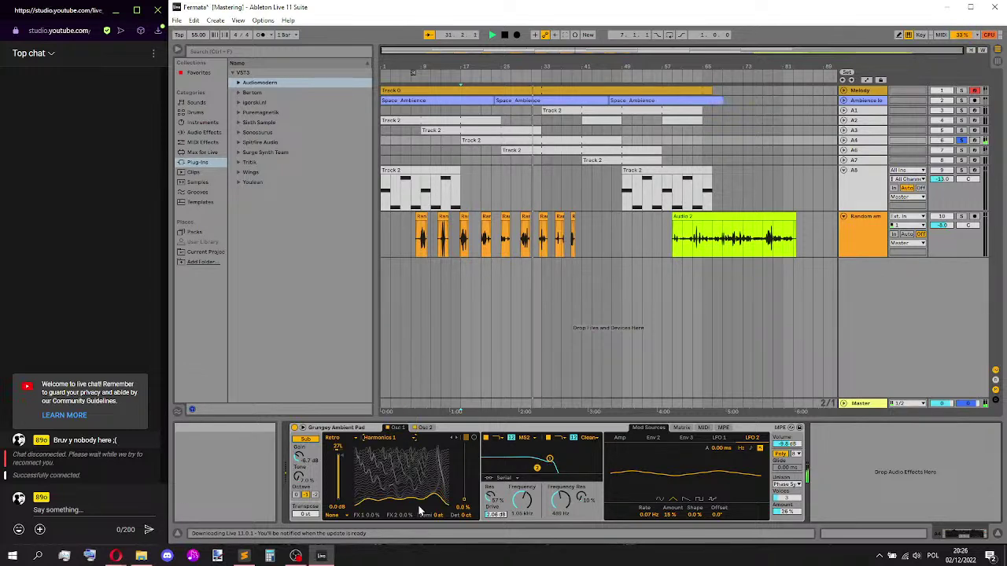
pyautogui.press('Down')
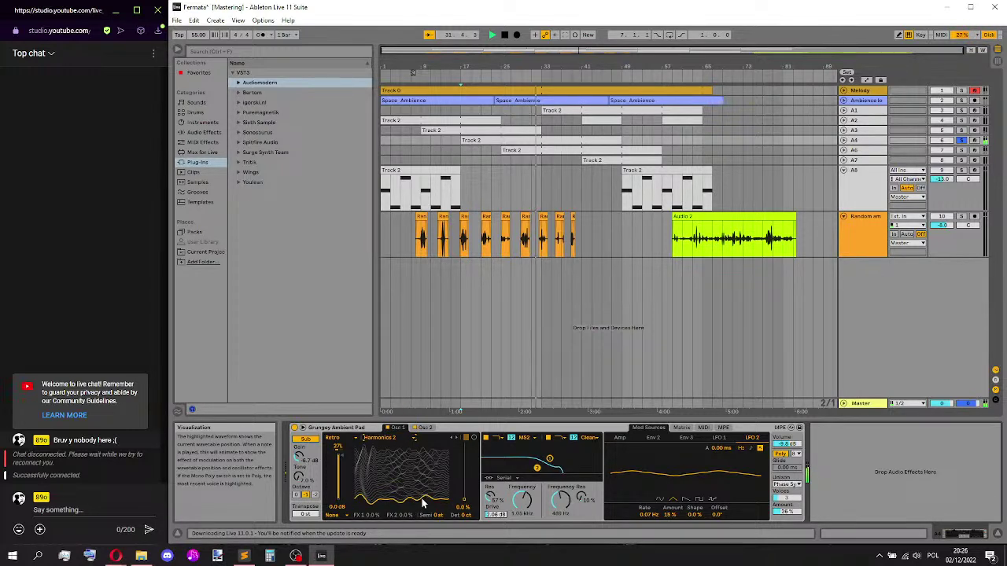
pyautogui.moveTo(423, 504); pyautogui.dragTo(423, 473)
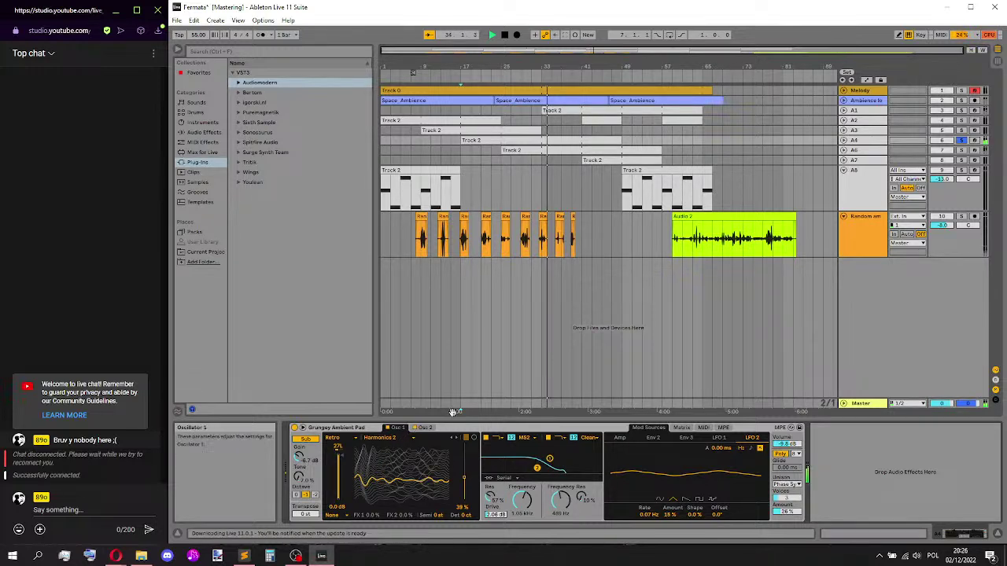
# - Unsolo track A4, play the full mix from bar 25 while checking the mixer levels, and fold track A8
pyautogui.click(961, 140)
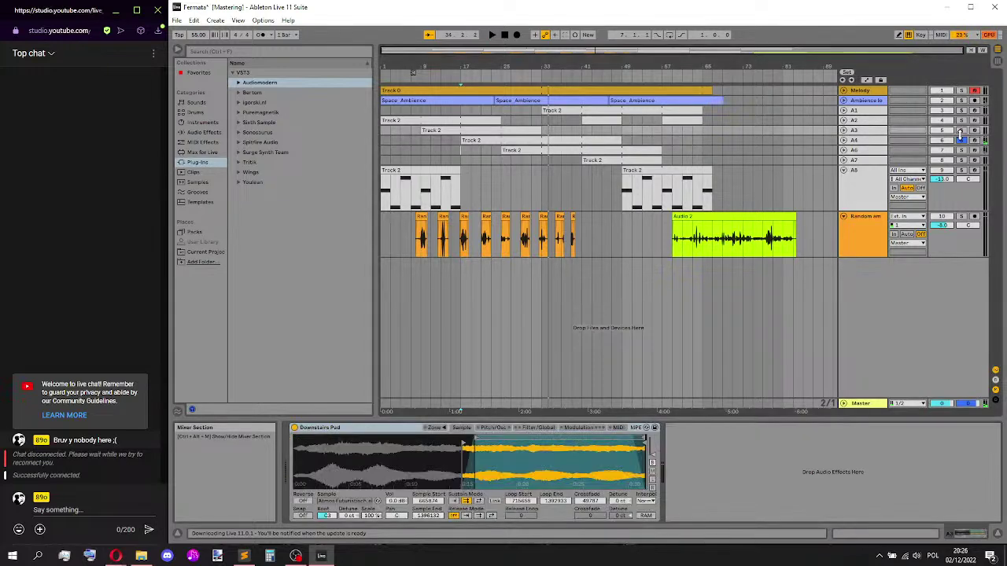
pyautogui.click(485, 267)
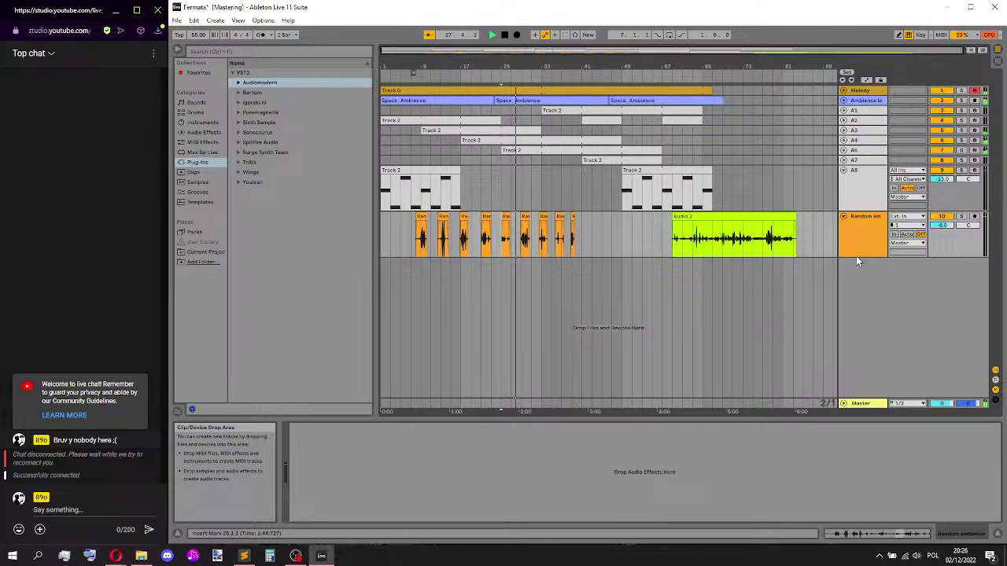
pyautogui.press('Tab')
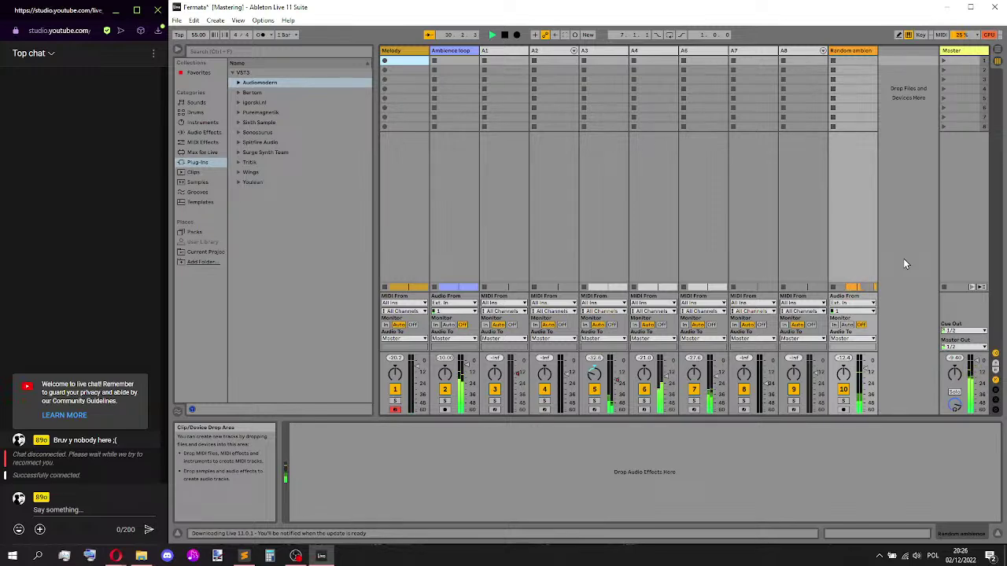
pyautogui.press('Tab')
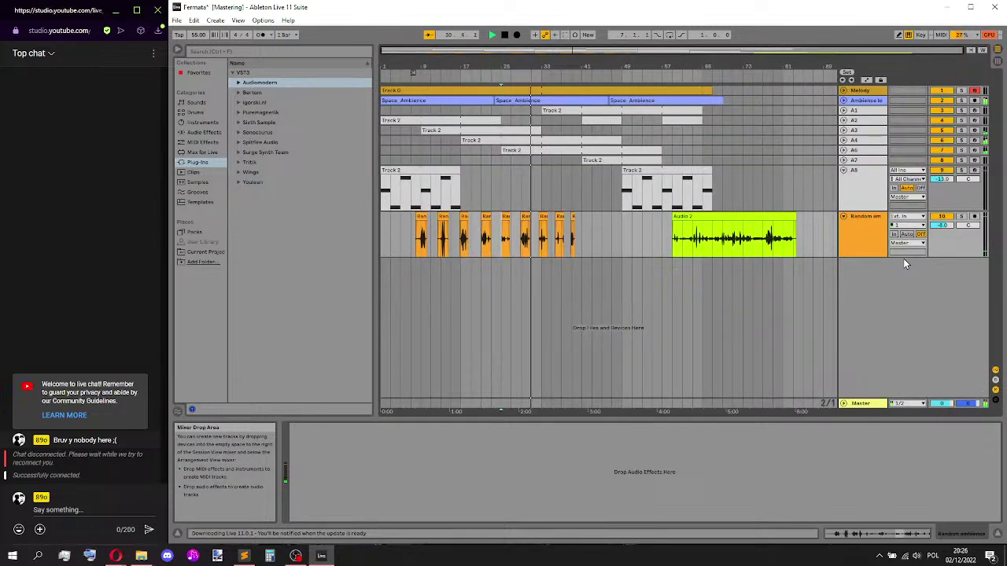
pyautogui.click(843, 171)
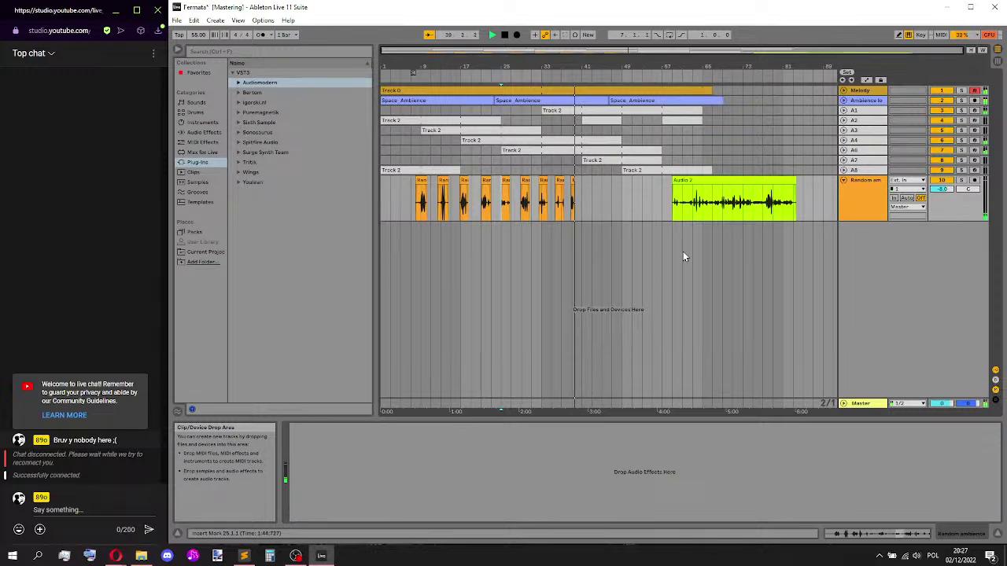
# - Move the Audio 2 clip on the Random ambience track to start at 40.3.1, and play through it
pyautogui.click(686, 181)
pyautogui.moveTo(686, 181); pyautogui.dragTo(598, 185)
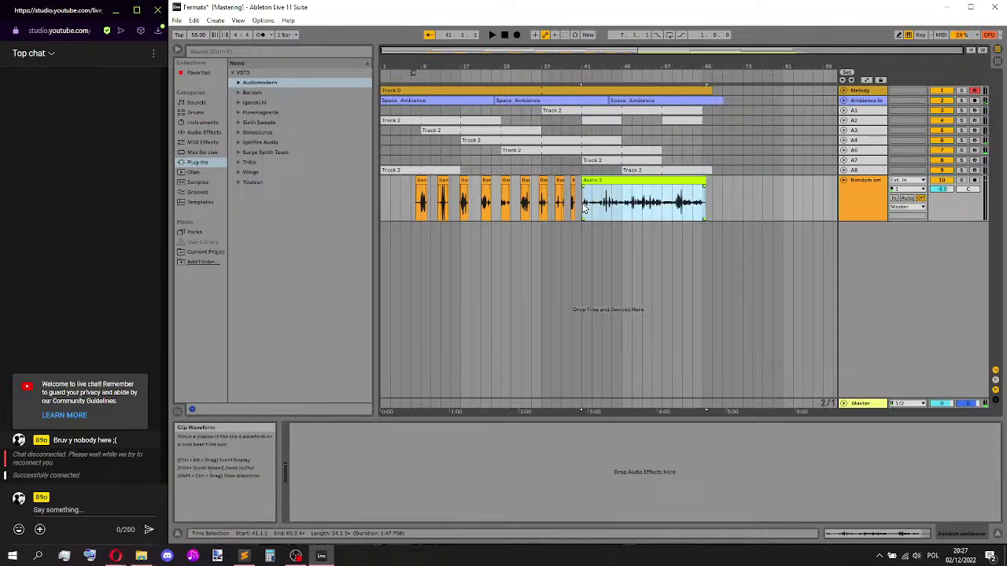
pyautogui.press('space')
pyautogui.keyDown('ctrl'); pyautogui.scroll(5, 593, 225); pyautogui.keyUp('ctrl')
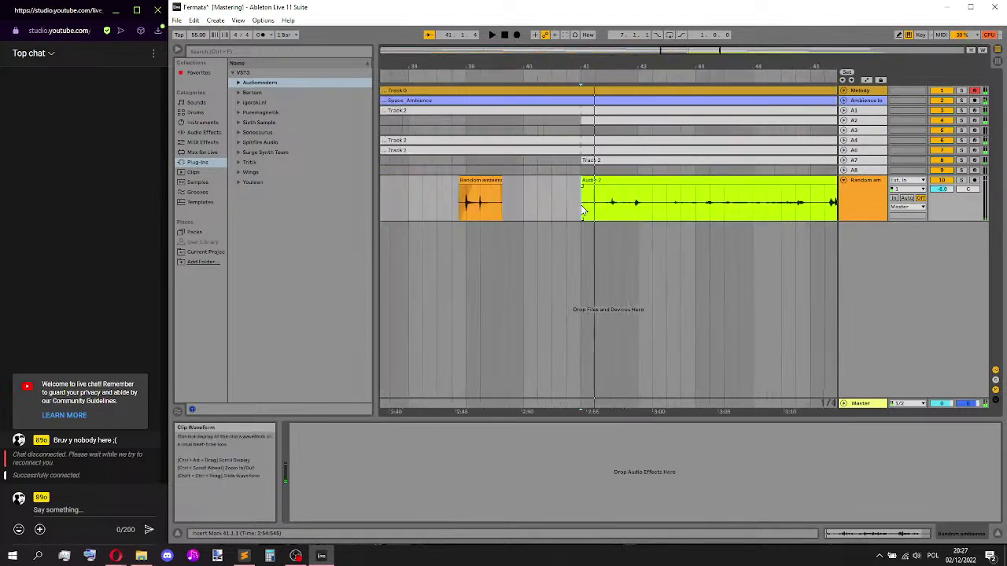
pyautogui.moveTo(605, 181); pyautogui.dragTo(580, 187)
pyautogui.click(579, 204)
pyautogui.press('space')
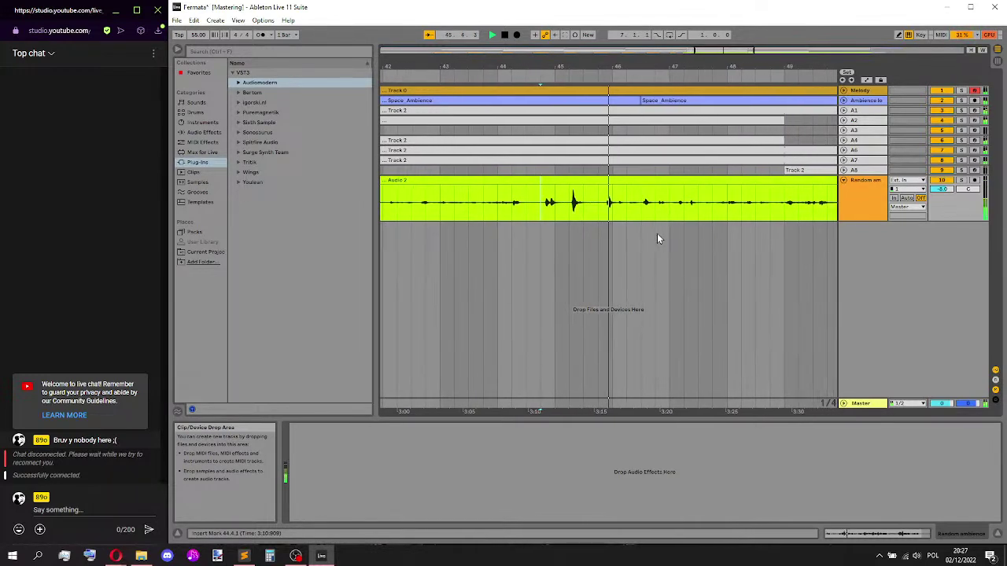
pyautogui.press('-')
pyautogui.press('-')
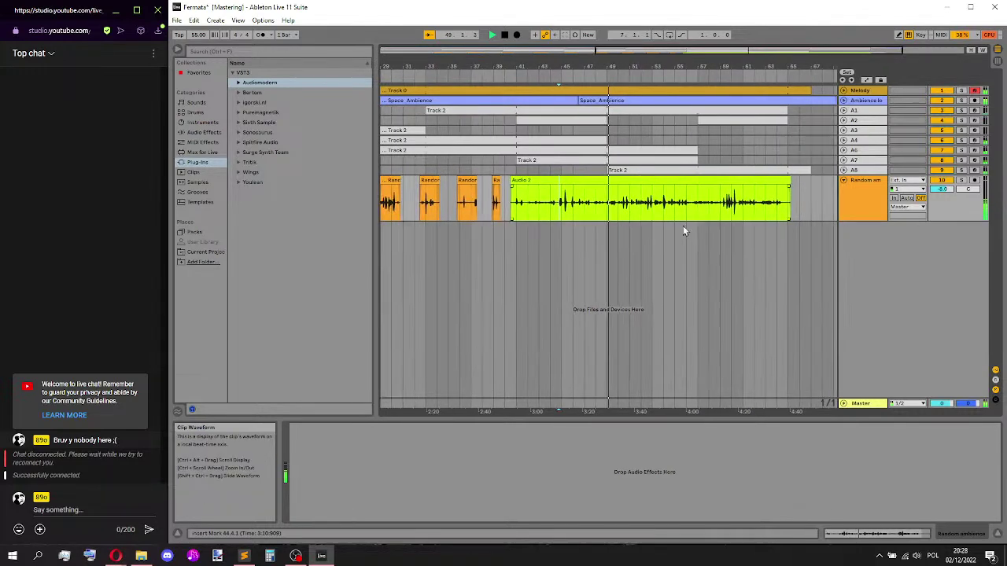
pyautogui.press('space')
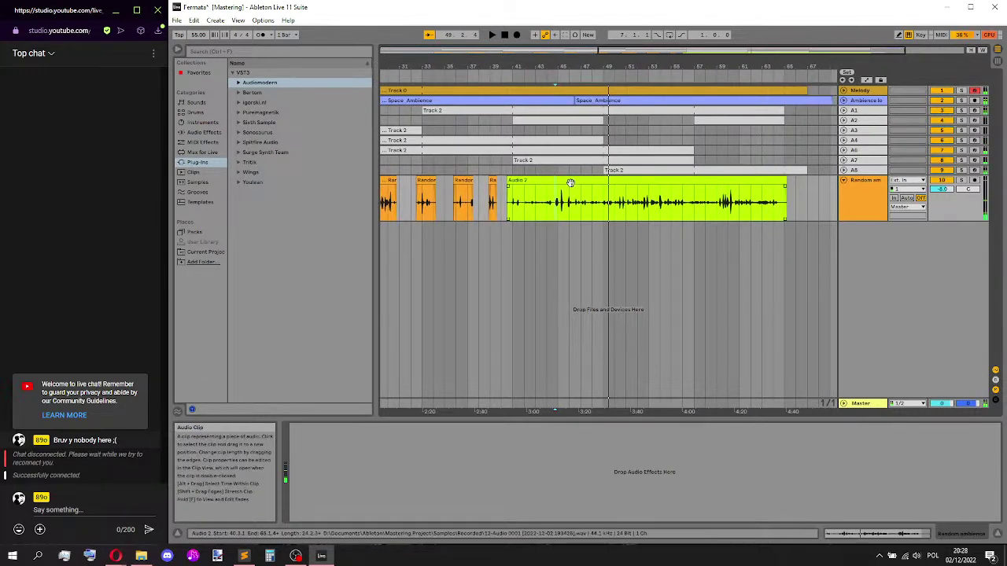
# - Try a gain of 3.88 dB on the Audio 2 clip, audition it, and reset the gain to 0 dB
pyautogui.doubleClick(571, 180)
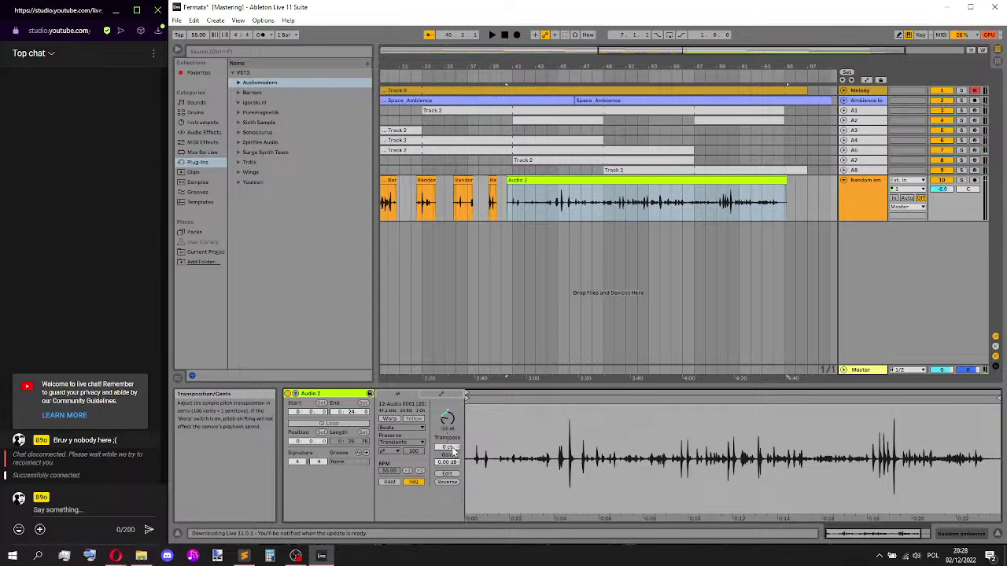
pyautogui.moveTo(447, 462); pyautogui.dragTo(447, 450)
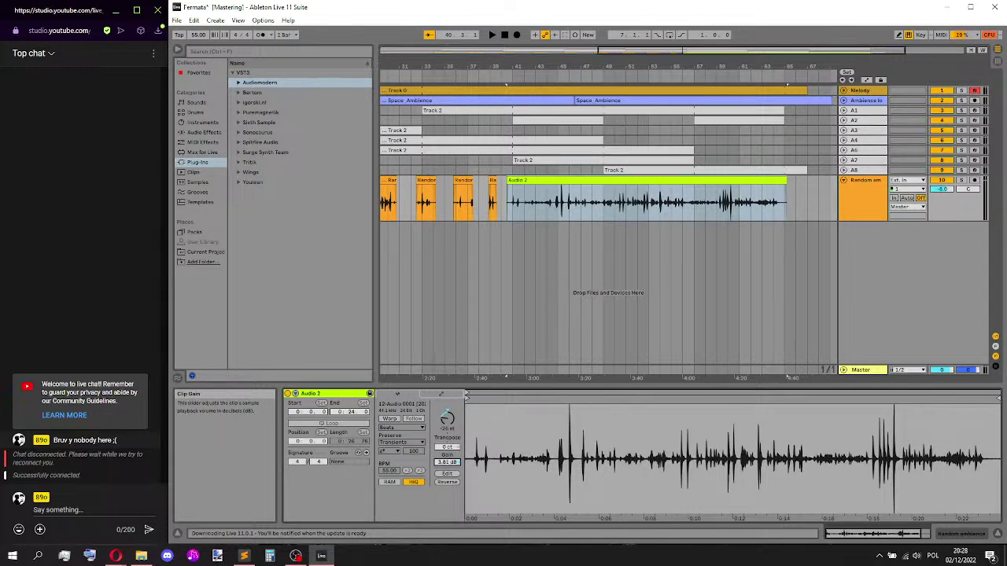
pyautogui.click(651, 204)
pyautogui.hscroll(-3, 650, 204)
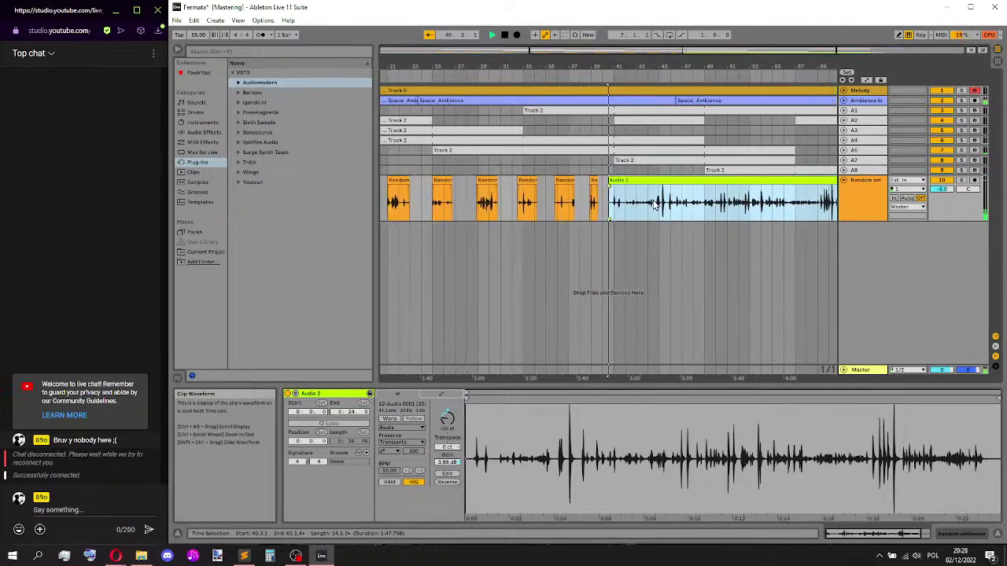
pyautogui.click(668, 222)
pyautogui.press('space')
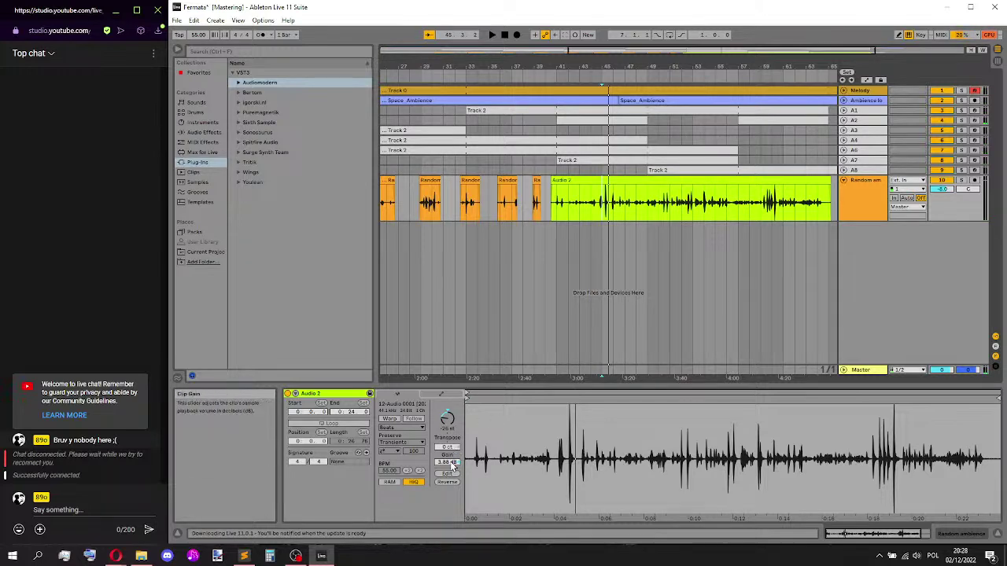
pyautogui.click(687, 203)
pyautogui.press('space')
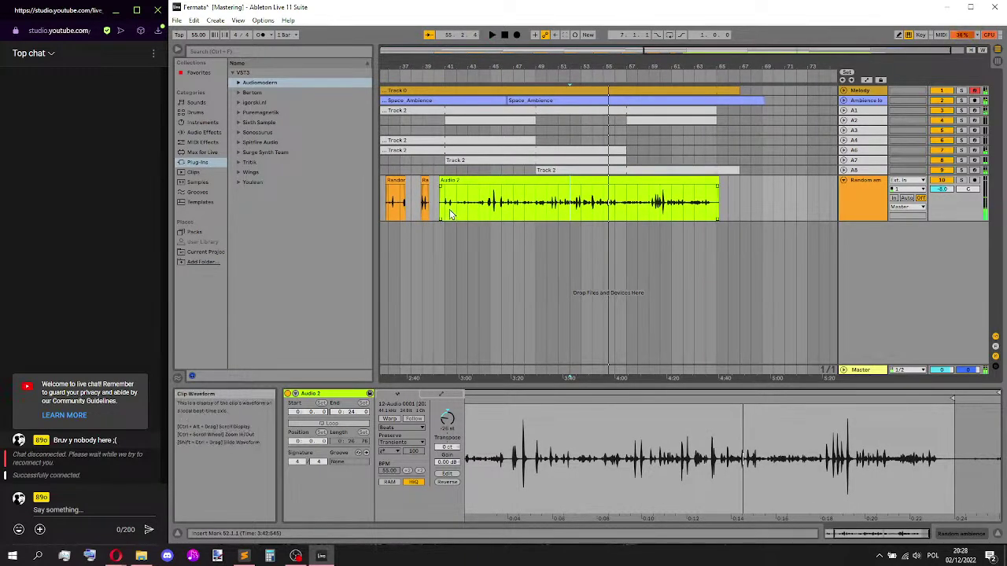
# - Give the short Random ambience clip just before bar 39 a fade-in about one beat long, and audition it
pyautogui.click(423, 206)
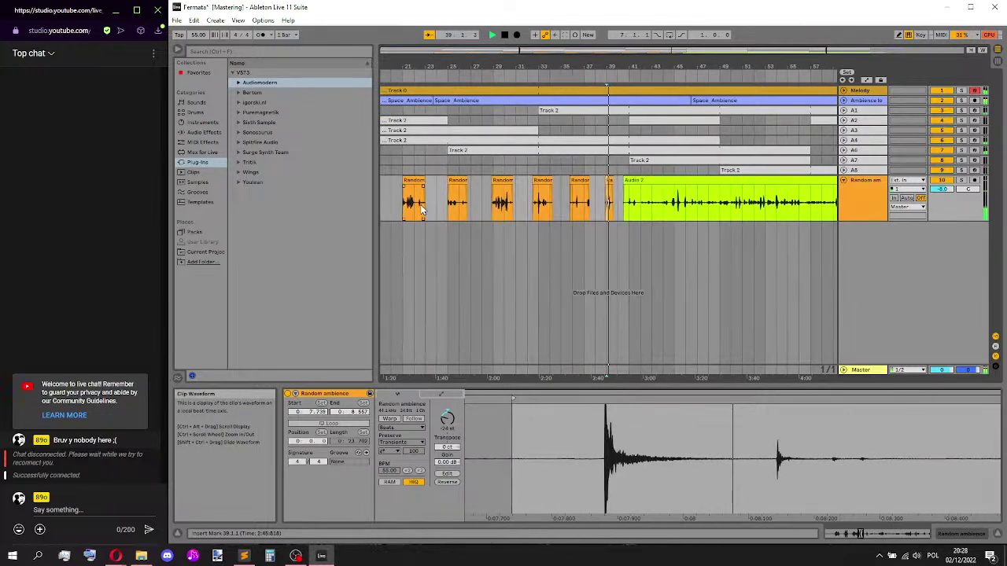
pyautogui.scroll(5, 598, 193)
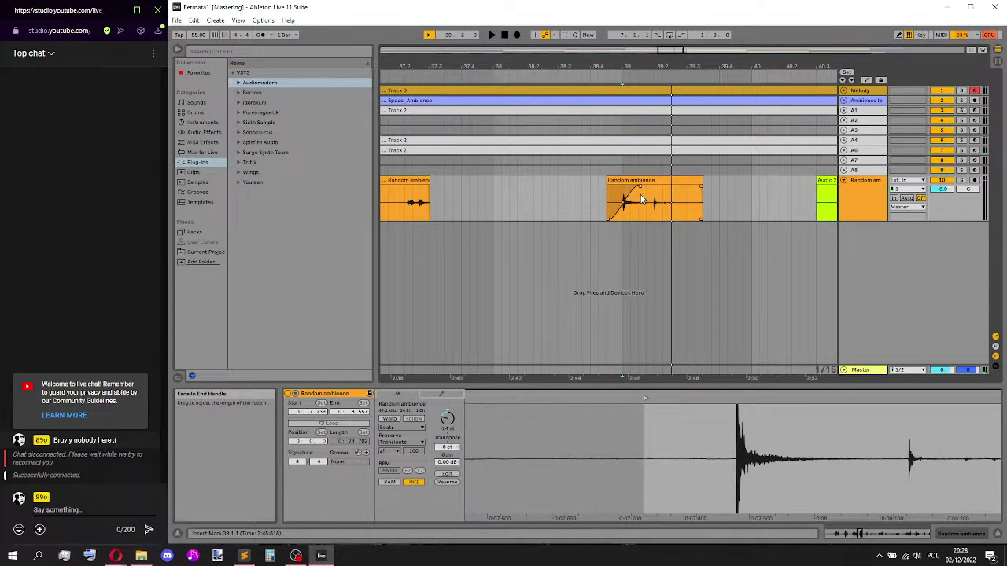
pyautogui.click(609, 203)
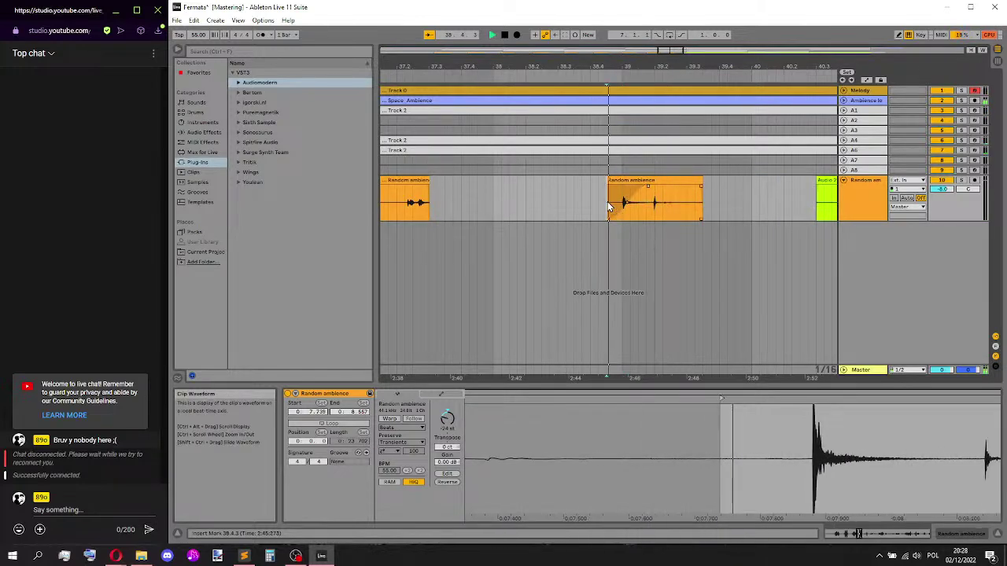
pyautogui.press('space')
pyautogui.press('space')
pyautogui.moveTo(589, 186); pyautogui.dragTo(632, 187)
pyautogui.press('space')
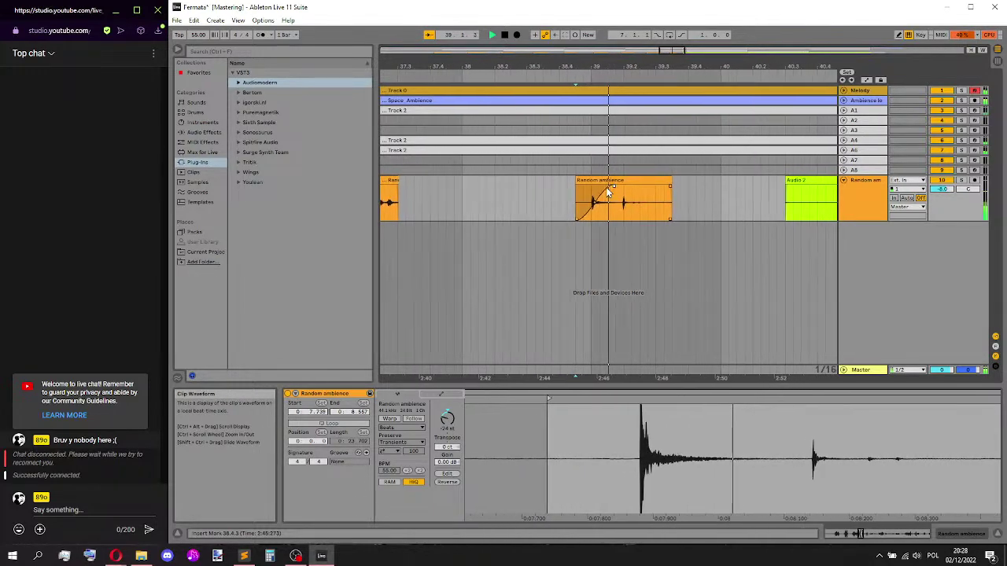
pyautogui.scroll(-5, 499, 240)
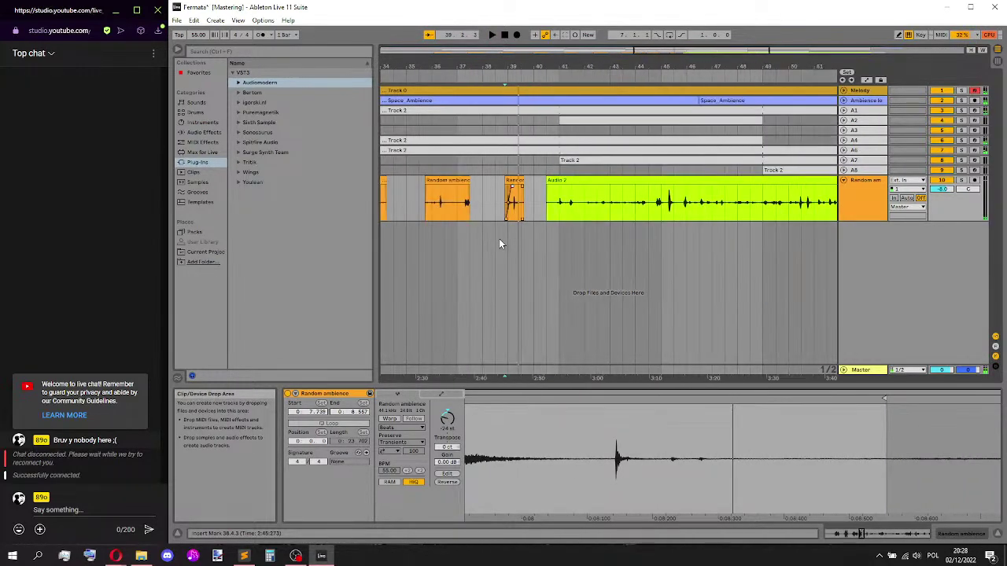
# - Move the Audio 2 clip onto a new audio track at bar 31, and set that track's volume to -9 dB during playback
pyautogui.scroll(-3, 531, 235)
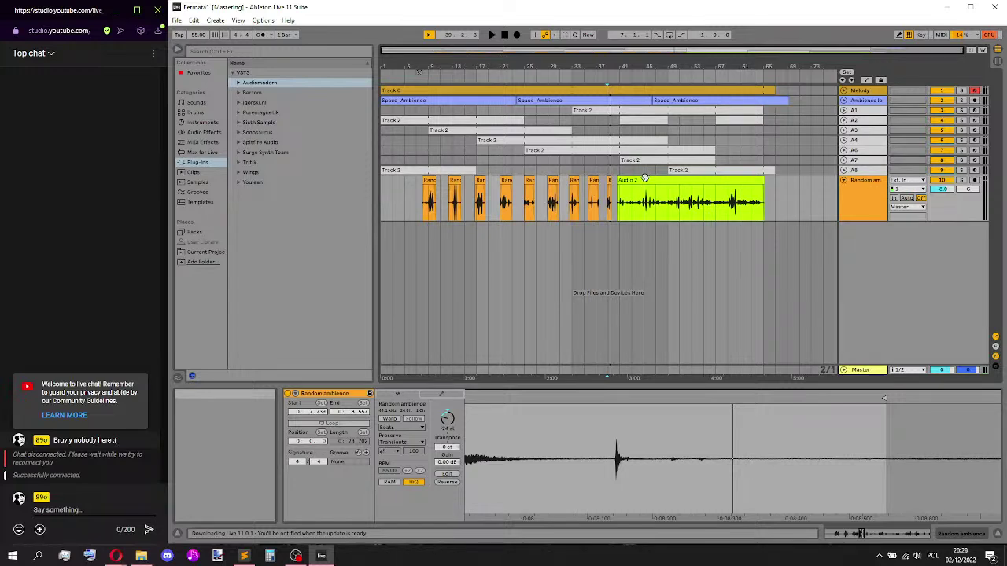
pyautogui.moveTo(645, 178); pyautogui.dragTo(653, 236)
pyautogui.click(668, 260)
pyautogui.press('space')
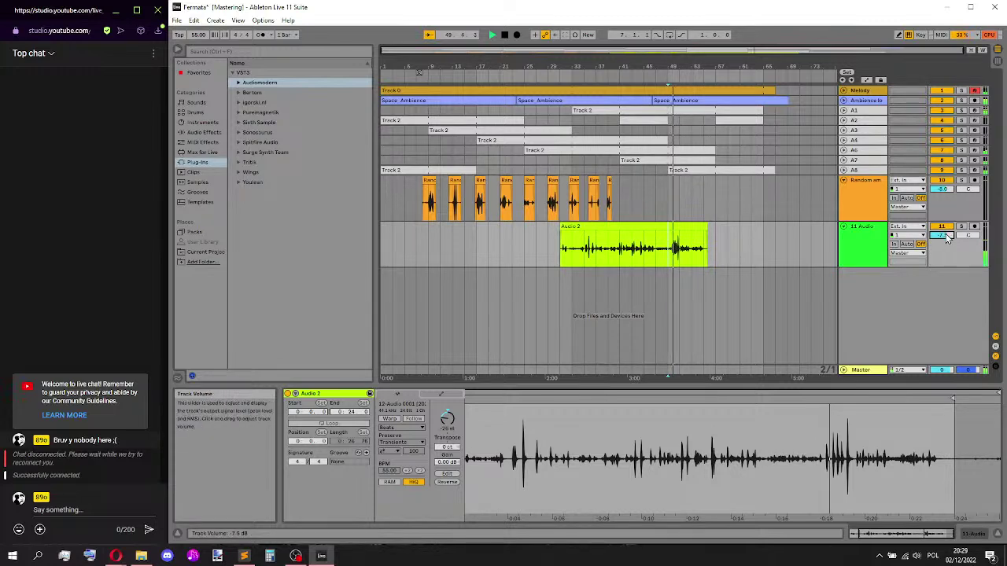
pyautogui.scroll(4, 696, 253)
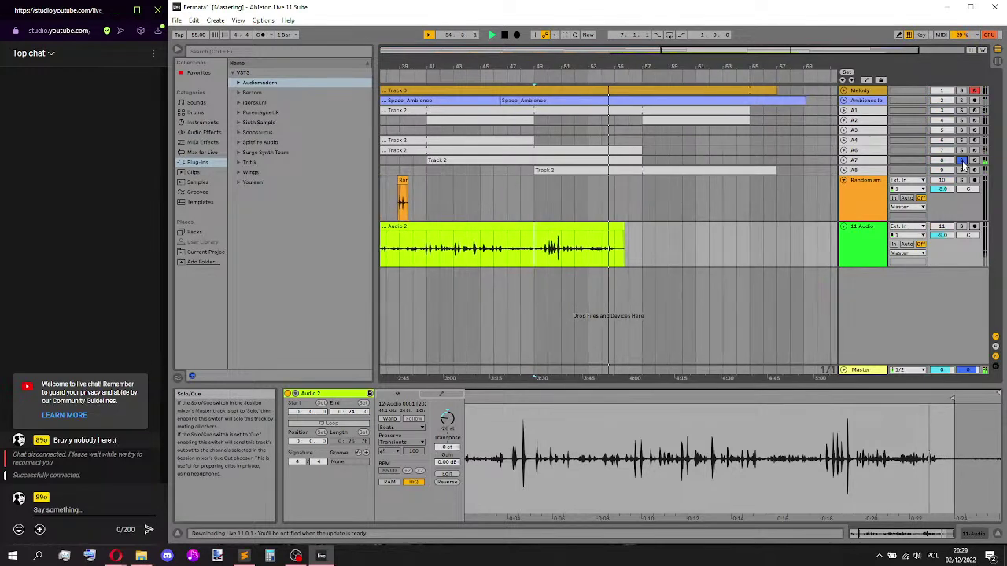
# - Lower track A7's volume to -30 dB while checking playback from bar 49, and save the set
pyautogui.press('space')
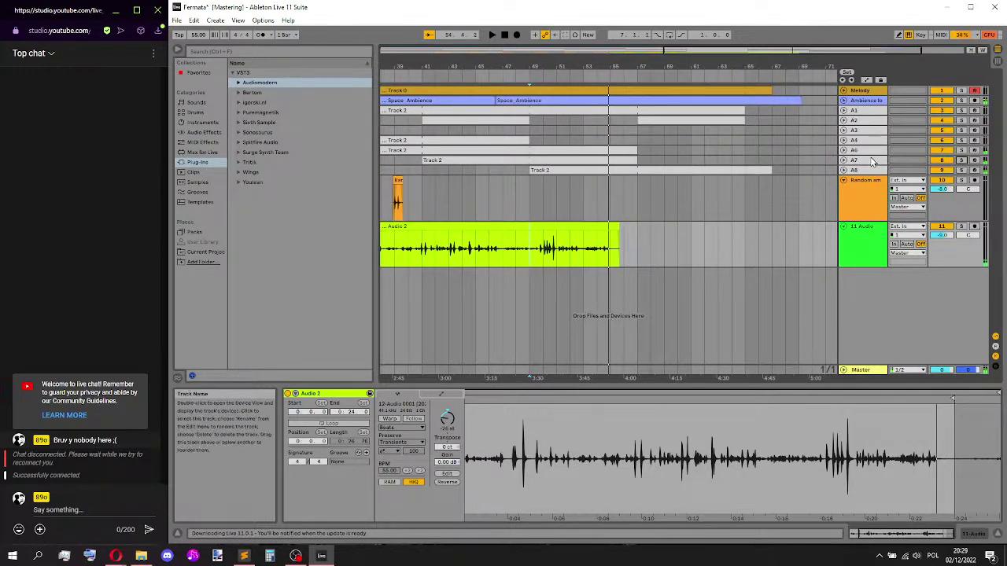
pyautogui.click(847, 162)
pyautogui.click(845, 161)
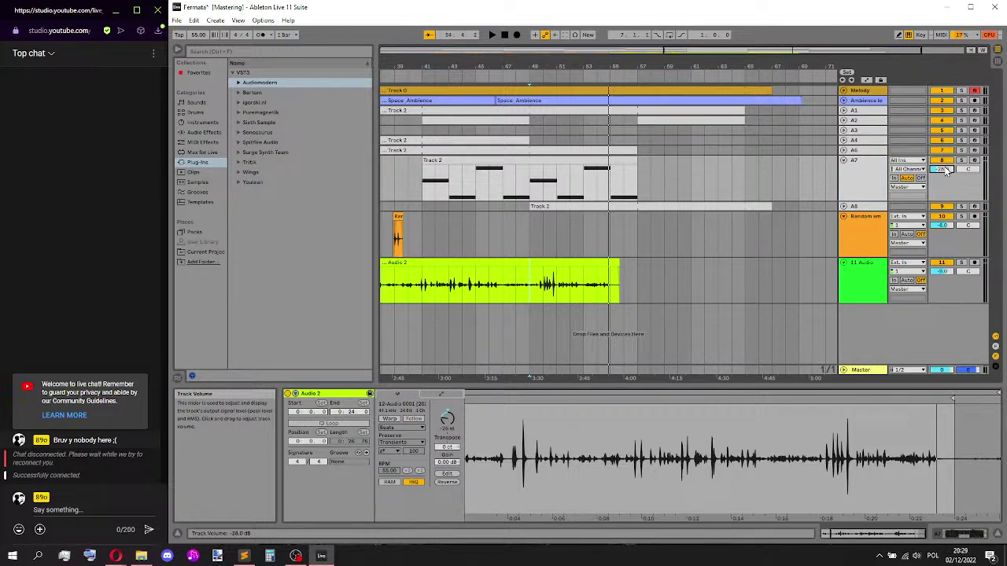
pyautogui.click(529, 178)
pyautogui.press('space')
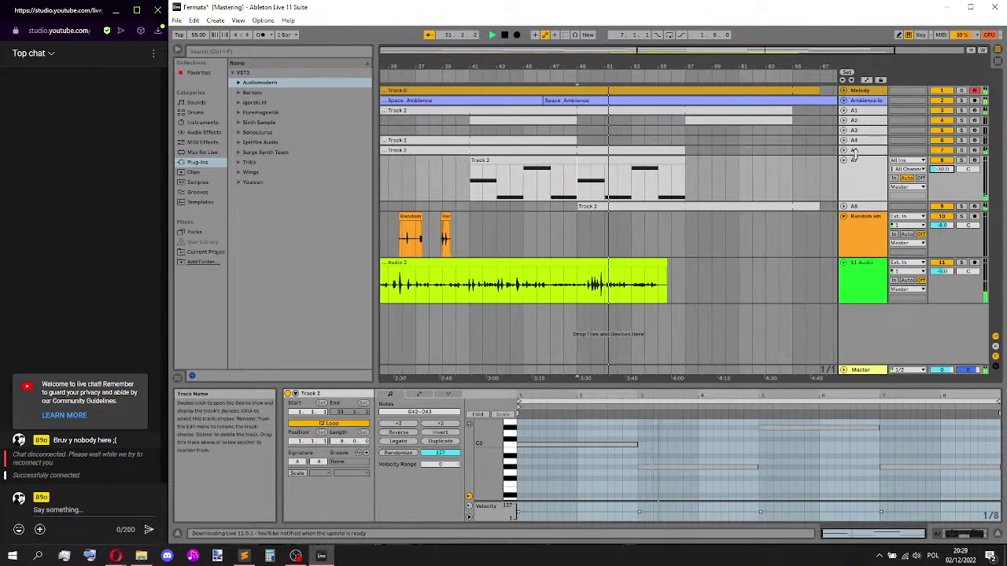
pyautogui.click(845, 163)
pyautogui.keyDown('ctrl'); pyautogui.scroll(-3, 688, 231); pyautogui.keyUp('ctrl')
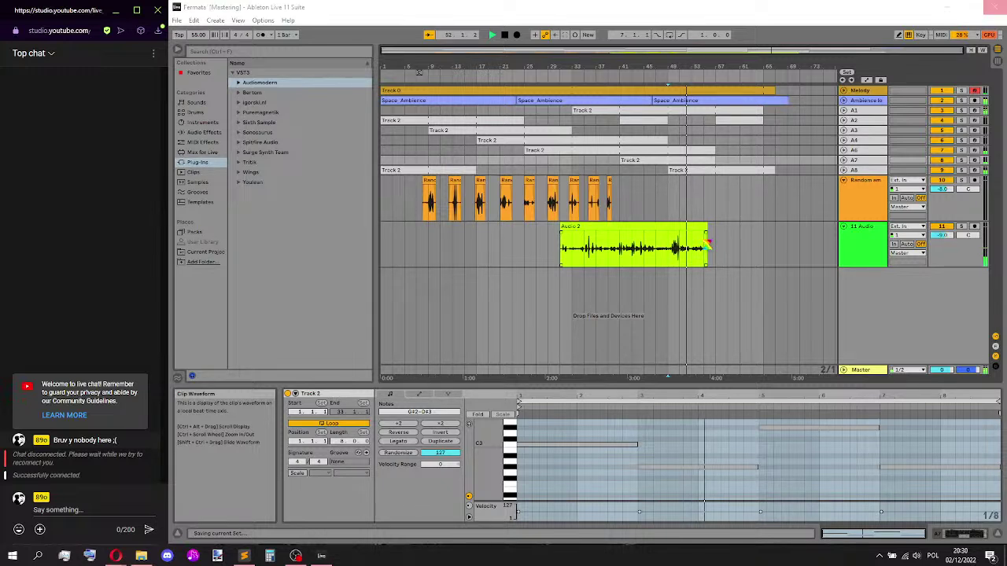
# - Extend the last A2 clip to end at bar 67, and play the ending from bar 65
pyautogui.click(705, 245)
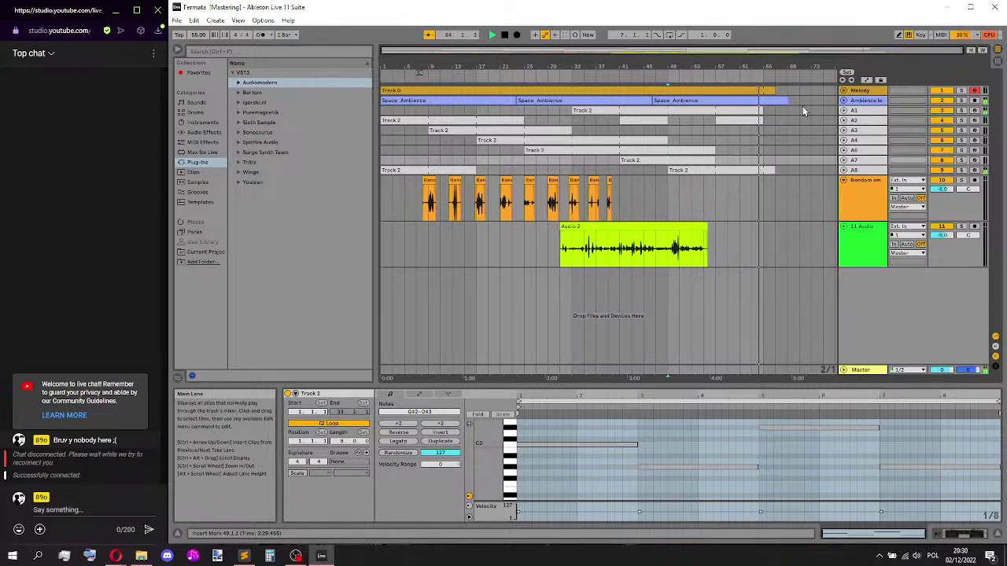
pyautogui.scroll(3, 811, 95)
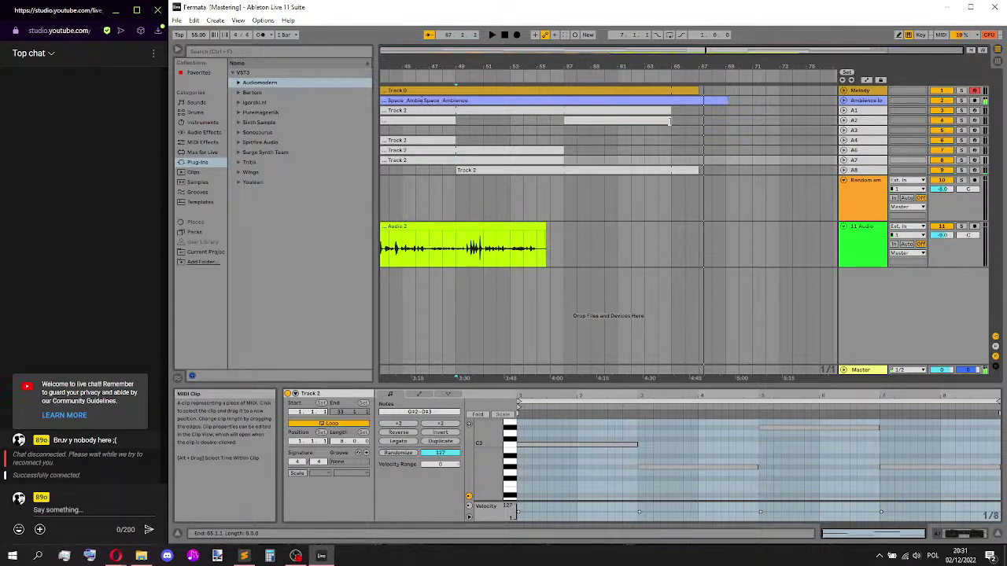
pyautogui.click(668, 120)
pyautogui.click(673, 130)
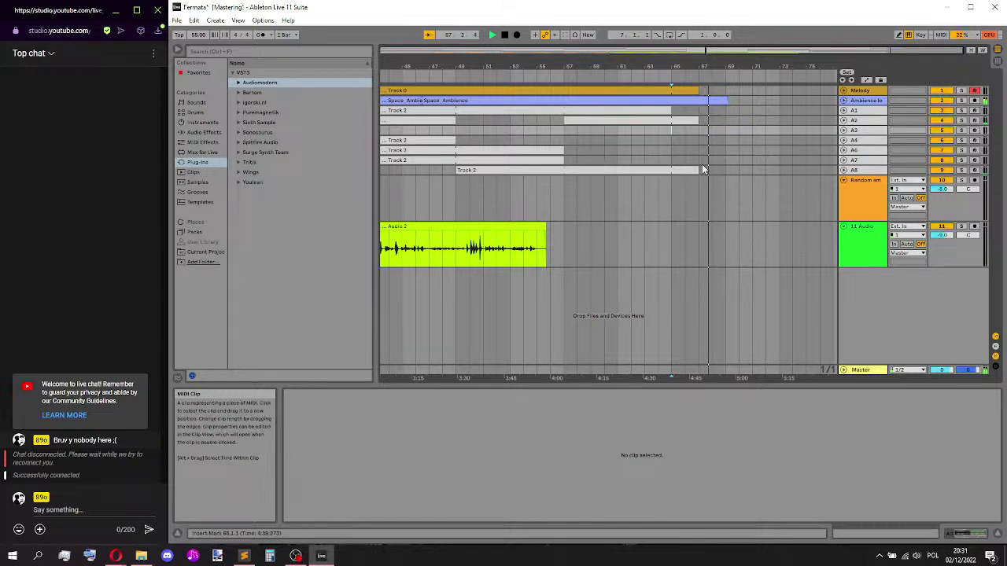
pyautogui.keyDown('ctrl'); pyautogui.scroll(3, 739, 107); pyautogui.keyUp('ctrl')
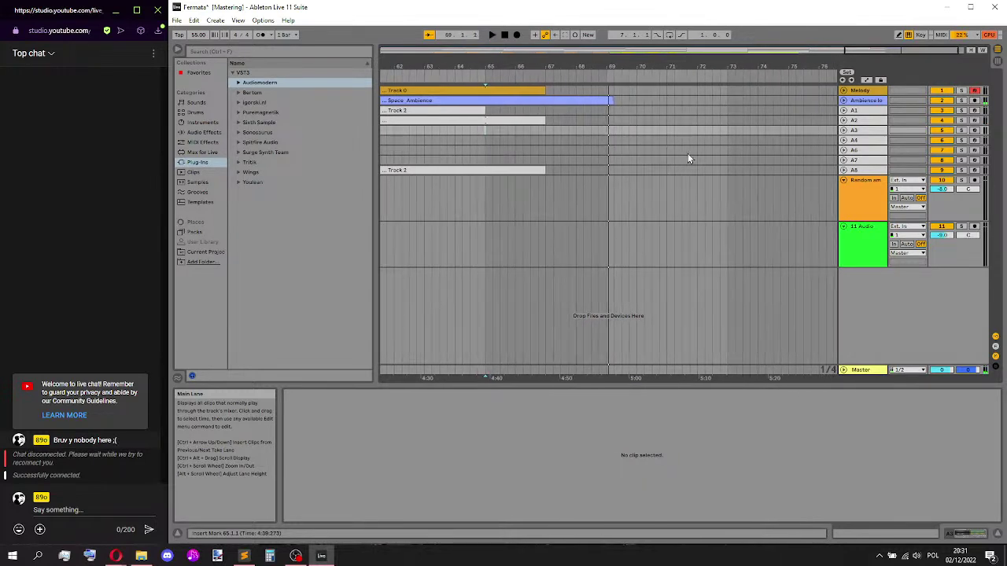
# - Move the Audio 2 clip on track 11 to bar 35, place a copy at bar 5, and play from there
pyautogui.press('w')
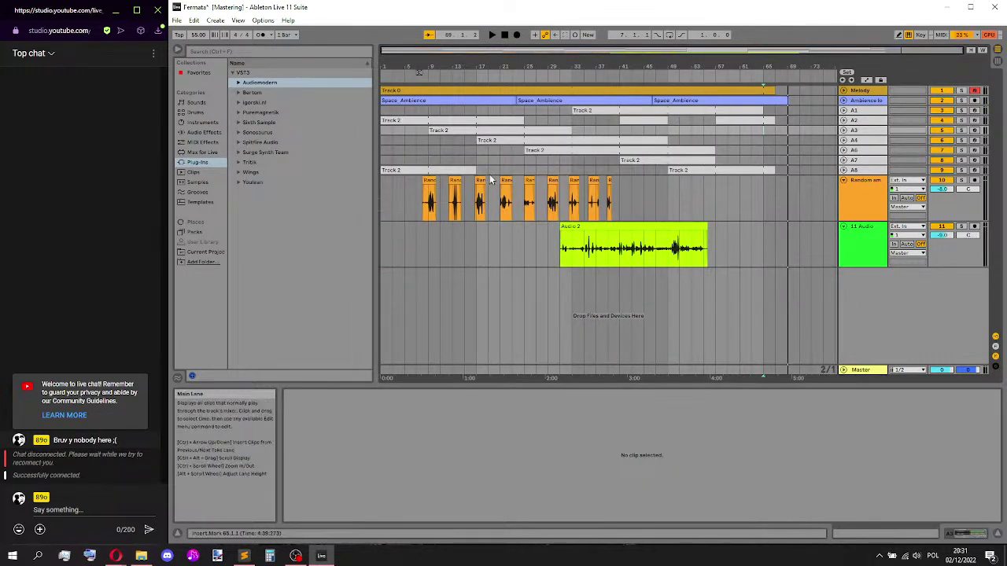
pyautogui.click(382, 246)
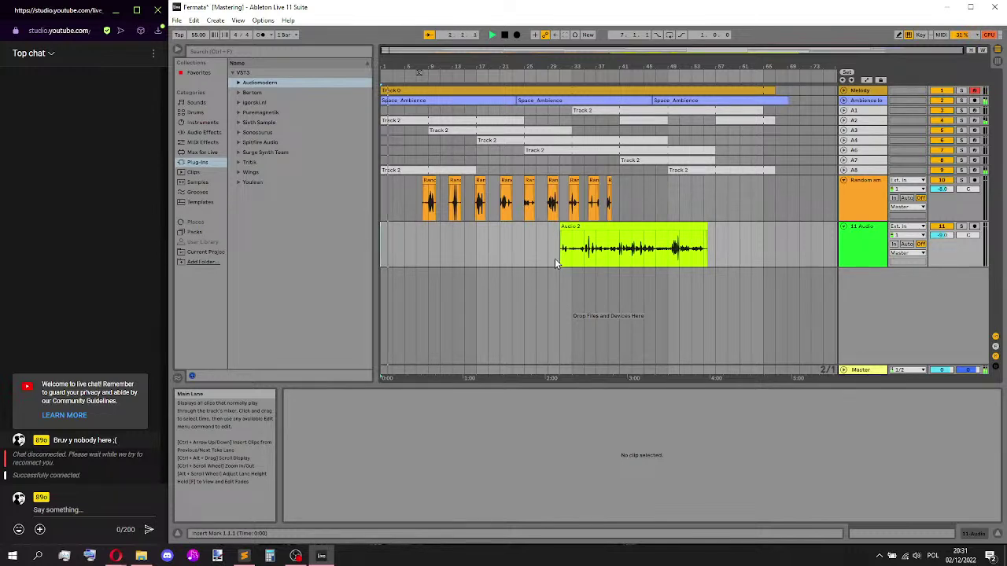
pyautogui.click(428, 235)
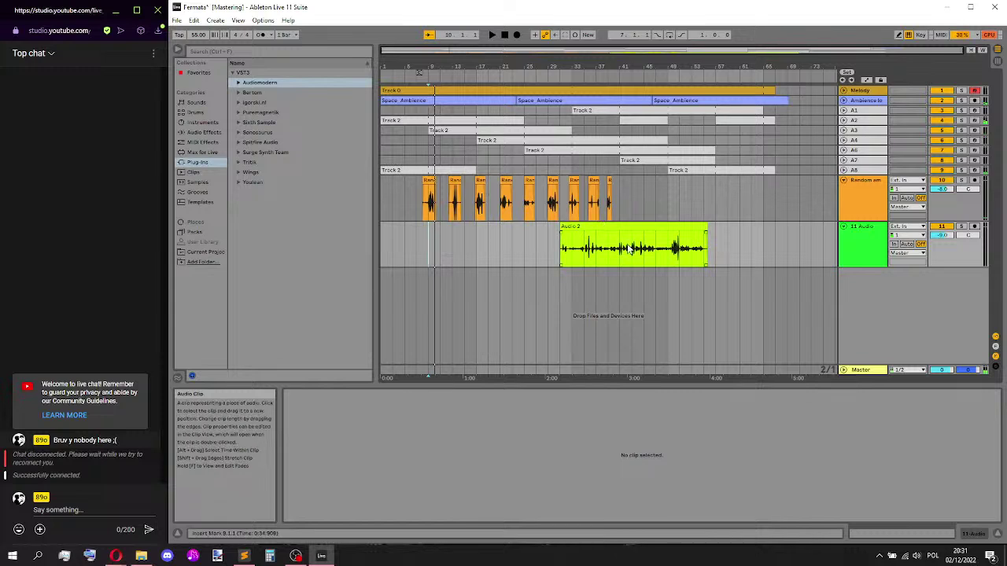
pyautogui.moveTo(563, 251); pyautogui.dragTo(638, 259)
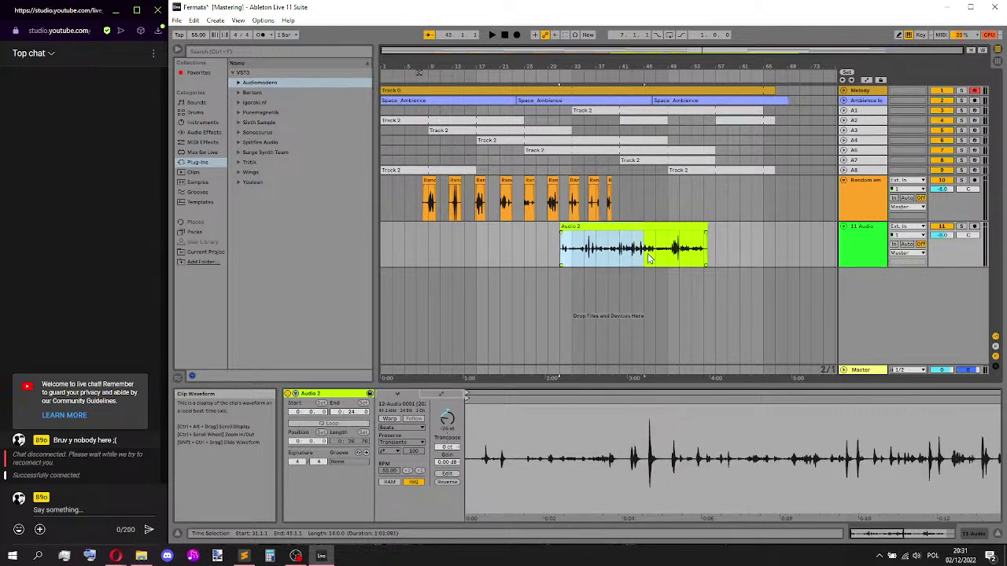
pyautogui.moveTo(669, 228); pyautogui.dragTo(491, 230)
pyautogui.click(422, 261)
pyautogui.press('space')
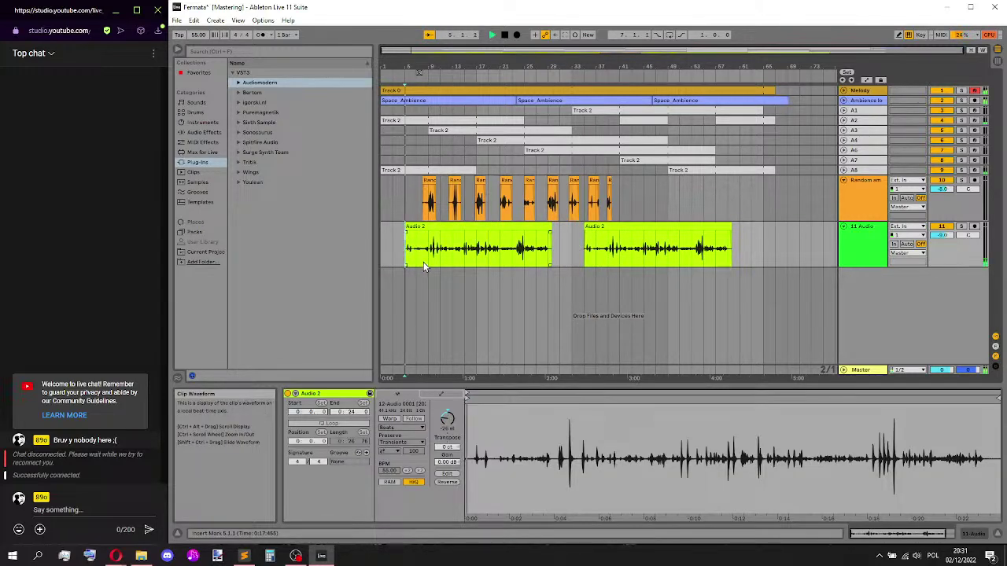
# - Trim the Audio 2 copy to end at bar 21, and play it from bar 9
pyautogui.moveTo(551, 232); pyautogui.dragTo(499, 236)
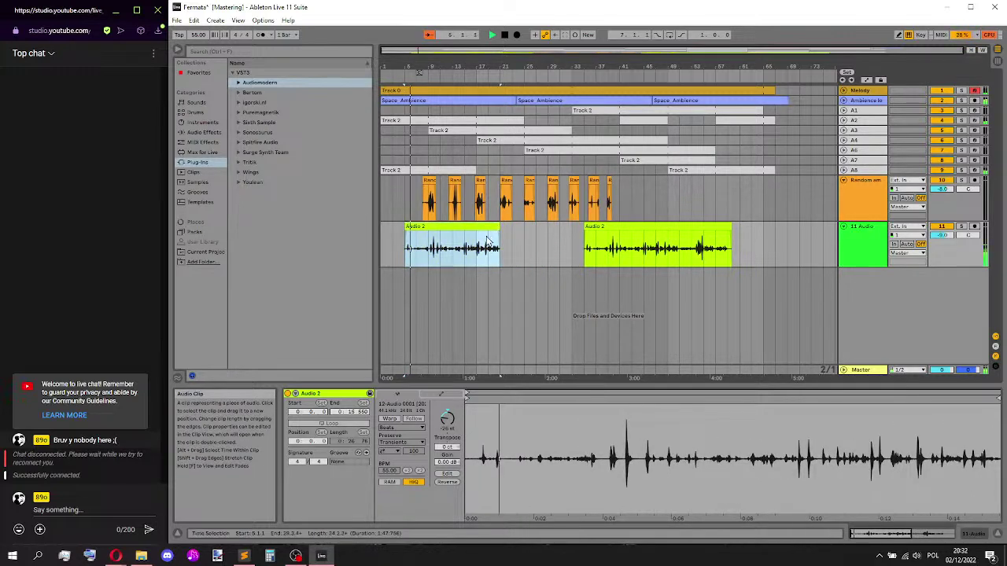
pyautogui.keyDown('ctrl'); pyautogui.scroll(2, 429, 246); pyautogui.keyUp('ctrl')
pyautogui.click(431, 251)
pyautogui.hscroll(-2, 430, 250)
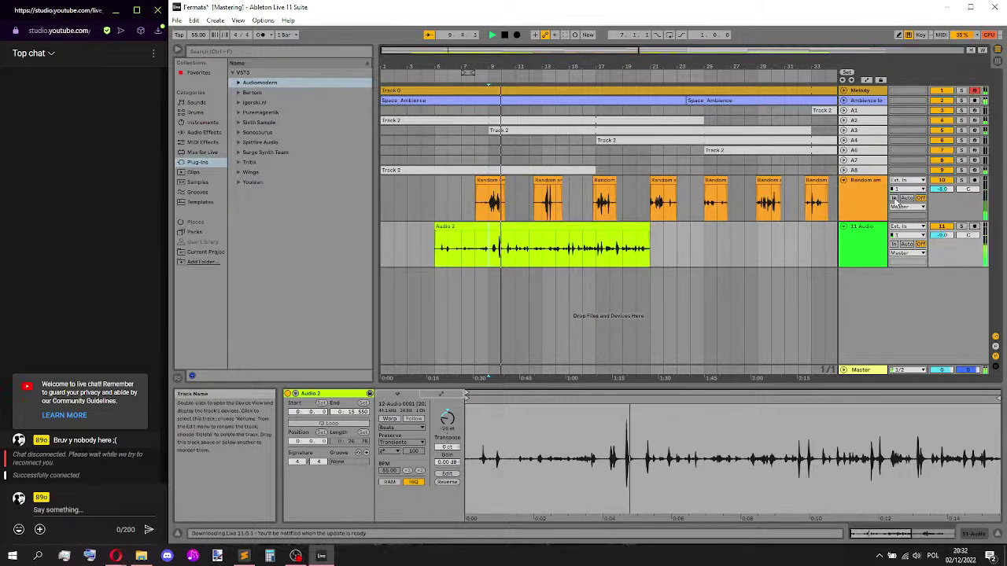
# - Stop playback and add the Audiomodern Panflow plug-in to the Random ambience track
pyautogui.press('space')
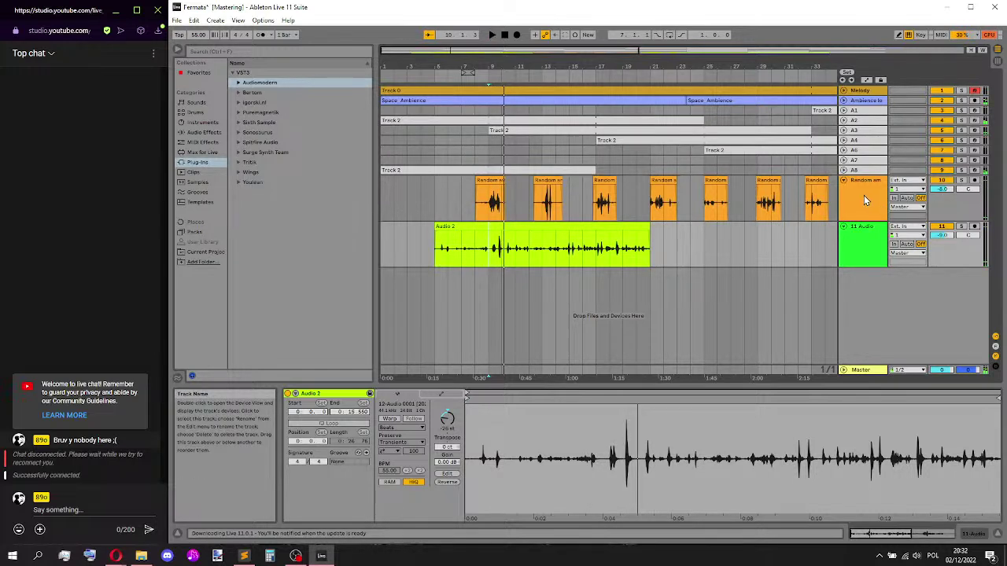
pyautogui.click(864, 195)
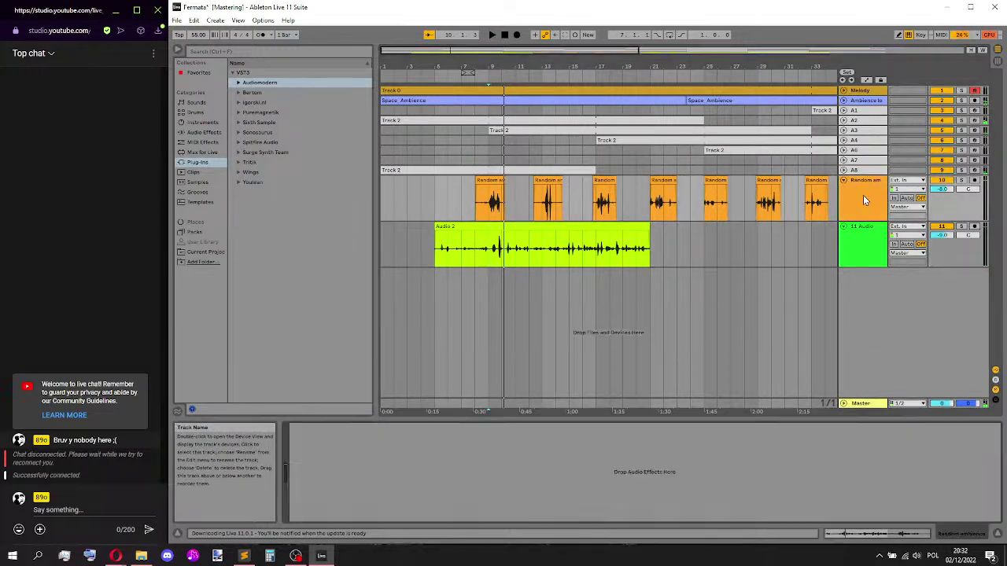
pyautogui.click(238, 84)
pyautogui.moveTo(272, 112)
pyautogui.mouseDown()
pyautogui.moveTo(379, 333)
pyautogui.moveTo(434, 487)
pyautogui.mouseUp()
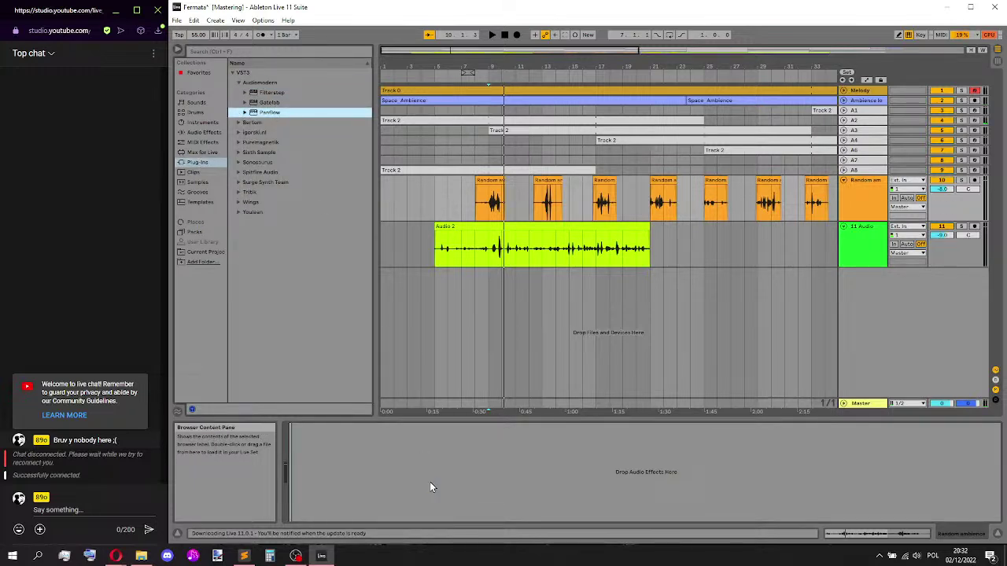
pyautogui.moveTo(431, 487); pyautogui.dragTo(430, 487)
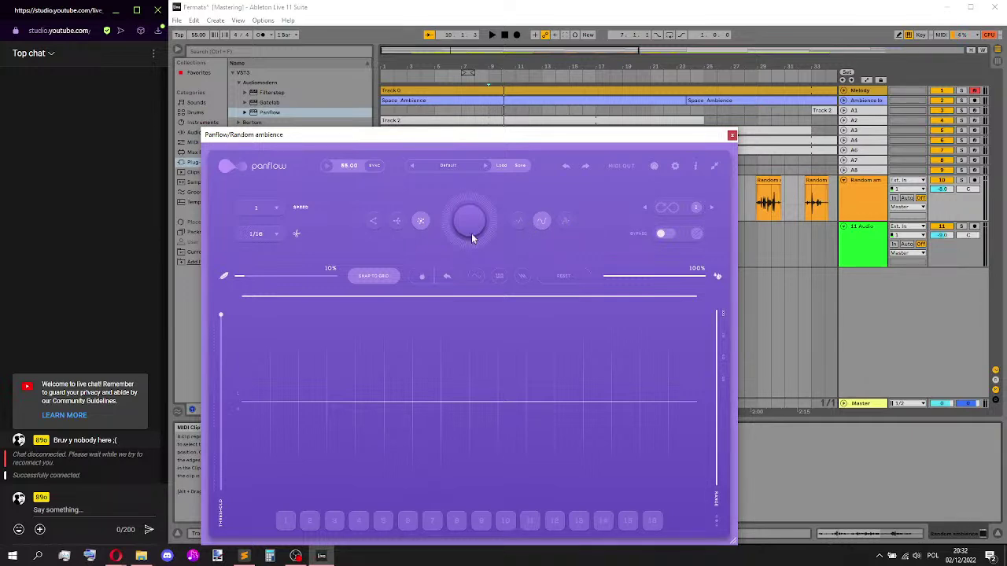
# - Randomize Panflow's panning curve with 1/2 divisions and again with 1/4 divisions, and turn on its infinity mode
pyautogui.click(280, 236)
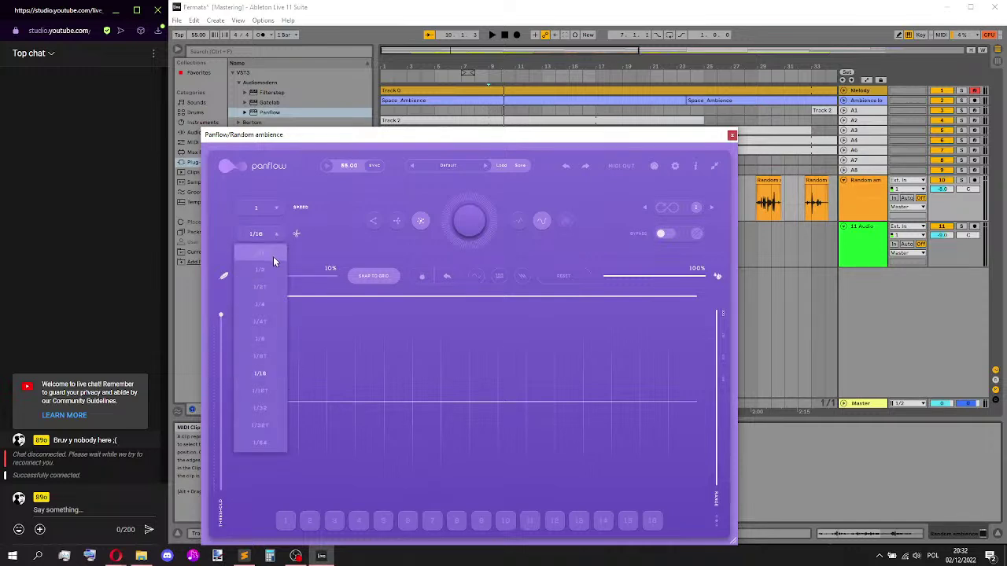
pyautogui.click(269, 271)
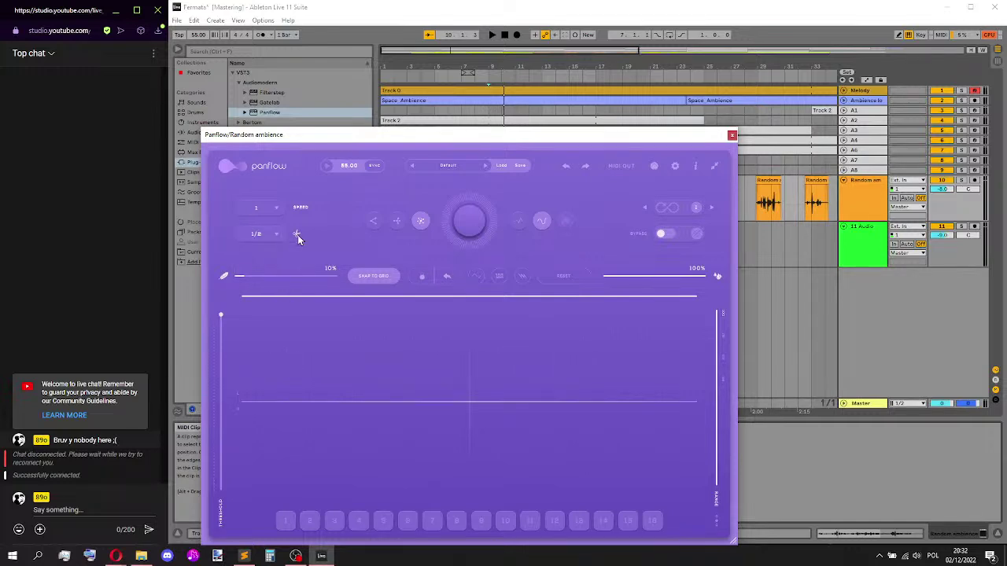
pyautogui.click(482, 228)
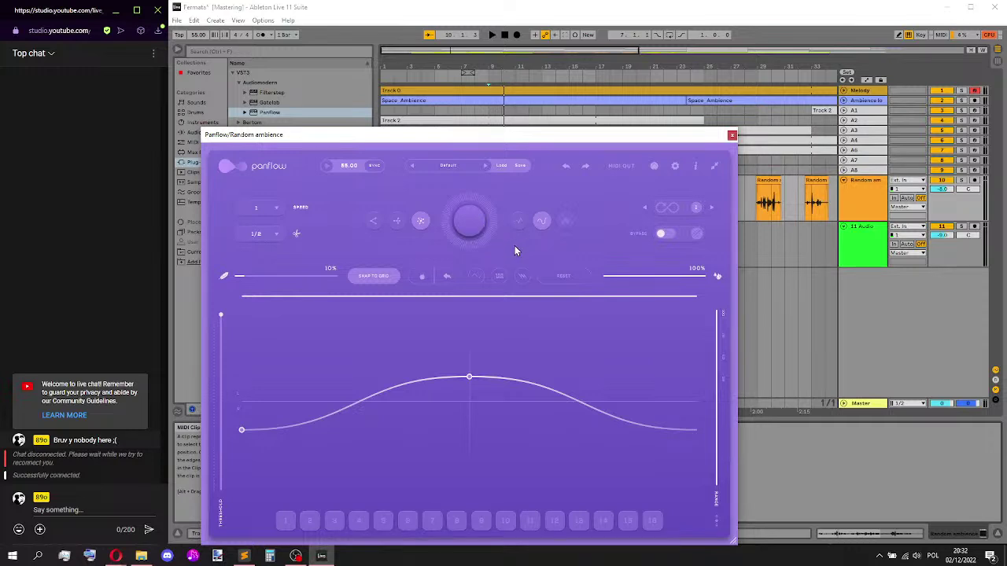
pyautogui.click(262, 237)
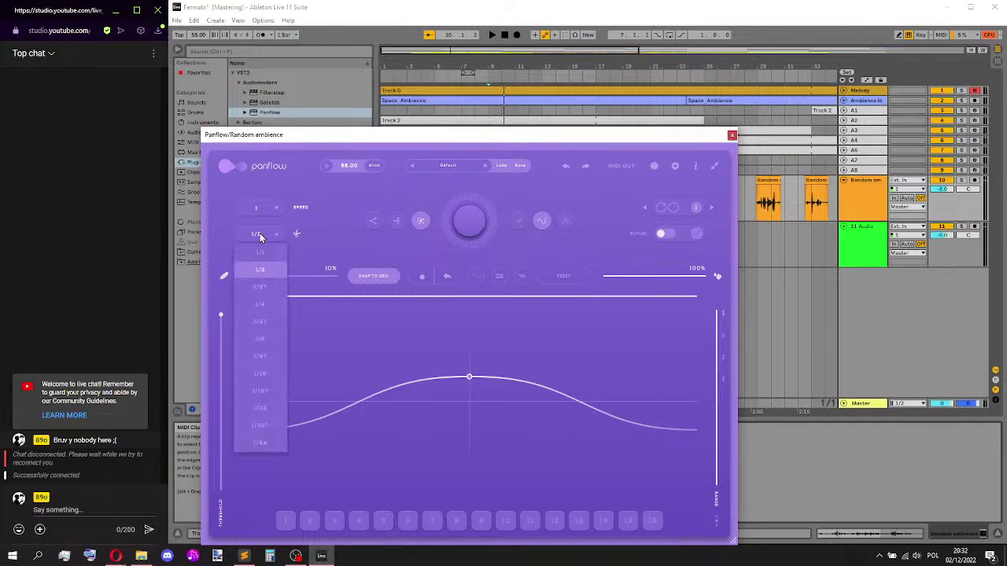
pyautogui.click(271, 306)
pyautogui.click(477, 227)
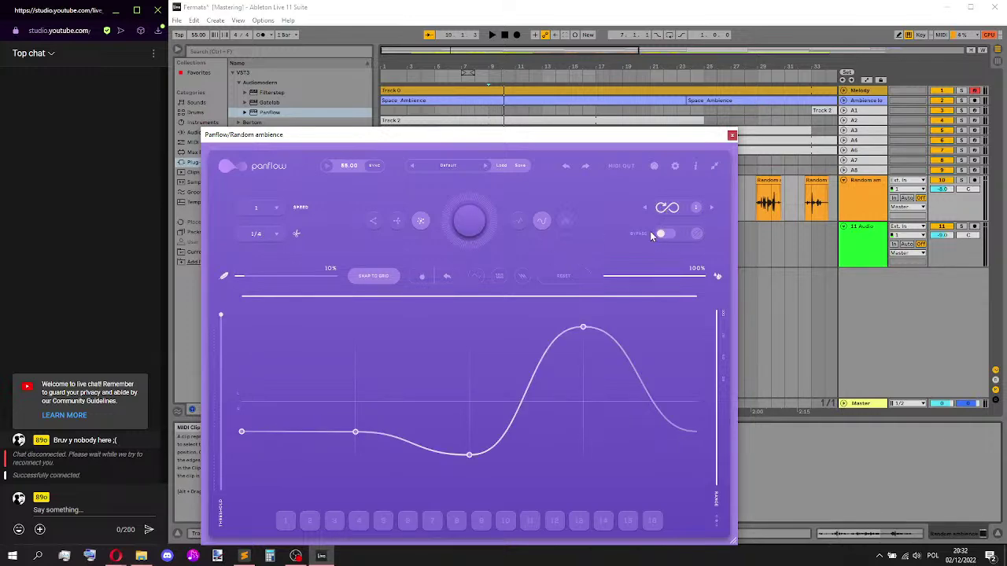
# - Close the Panflow window, move the plug-in to track 11, and rename that track to Random ambience 2
pyautogui.moveTo(706, 142); pyautogui.dragTo(689, 310)
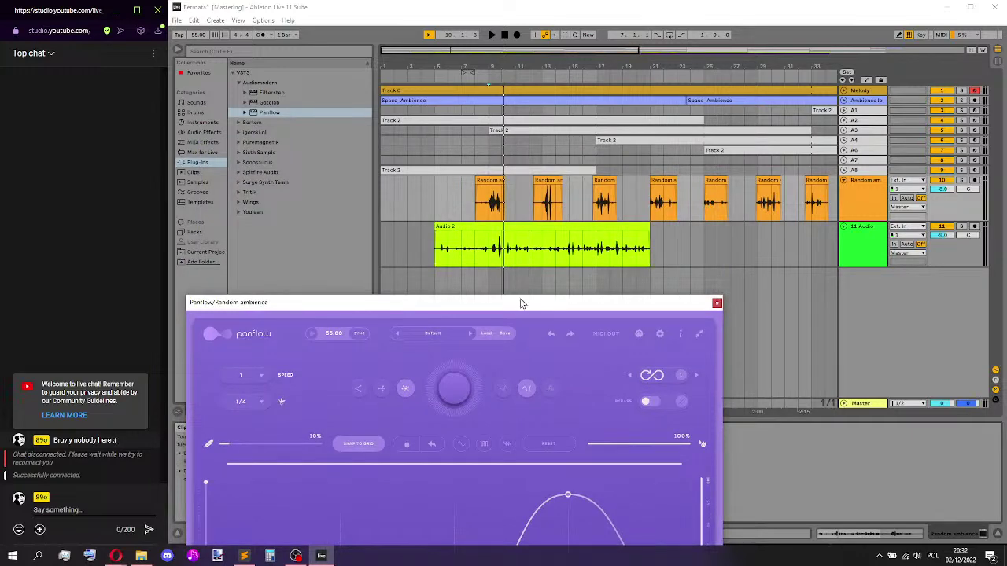
pyautogui.moveTo(509, 310); pyautogui.dragTo(745, 352)
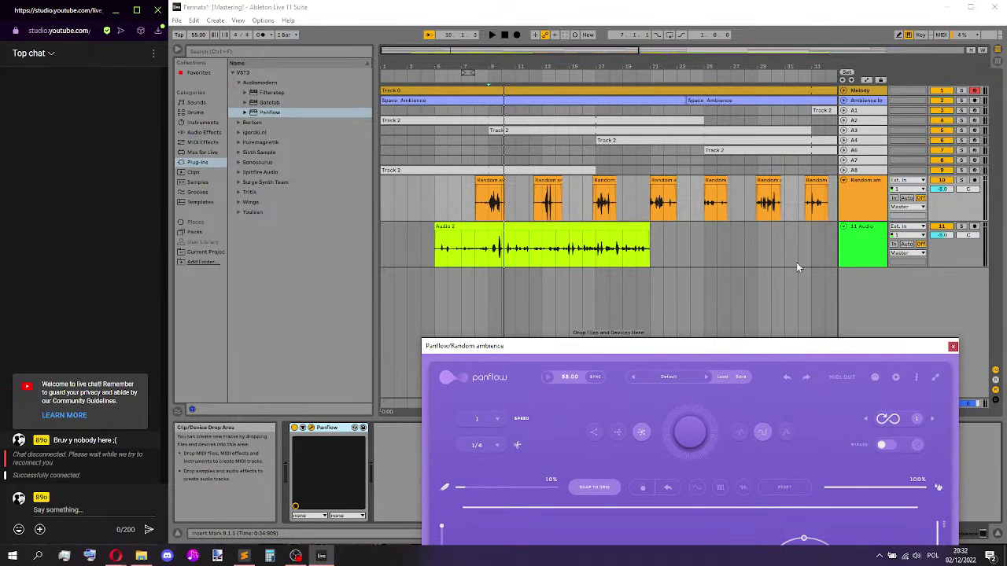
pyautogui.click(865, 192)
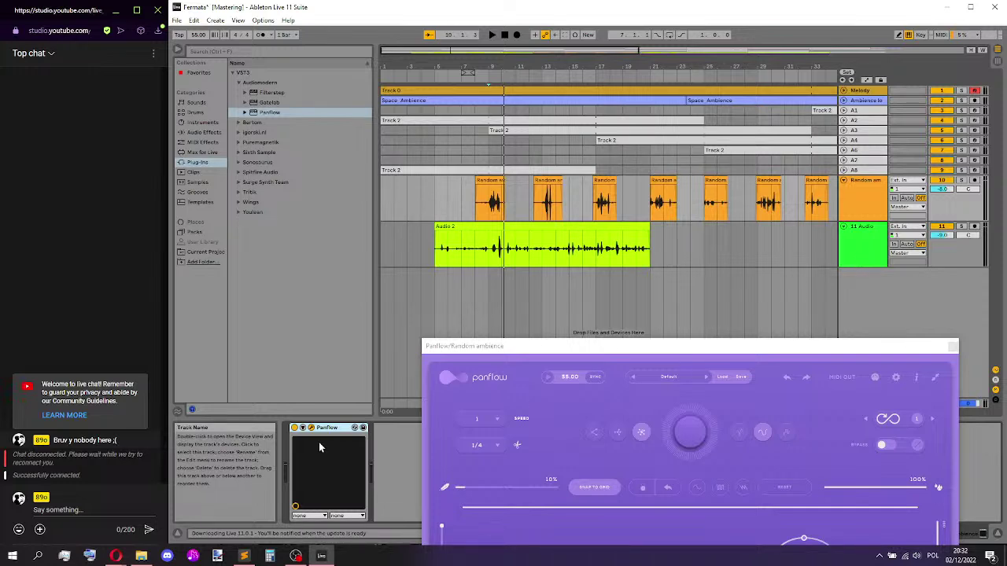
pyautogui.click(953, 347)
pyautogui.click(815, 256)
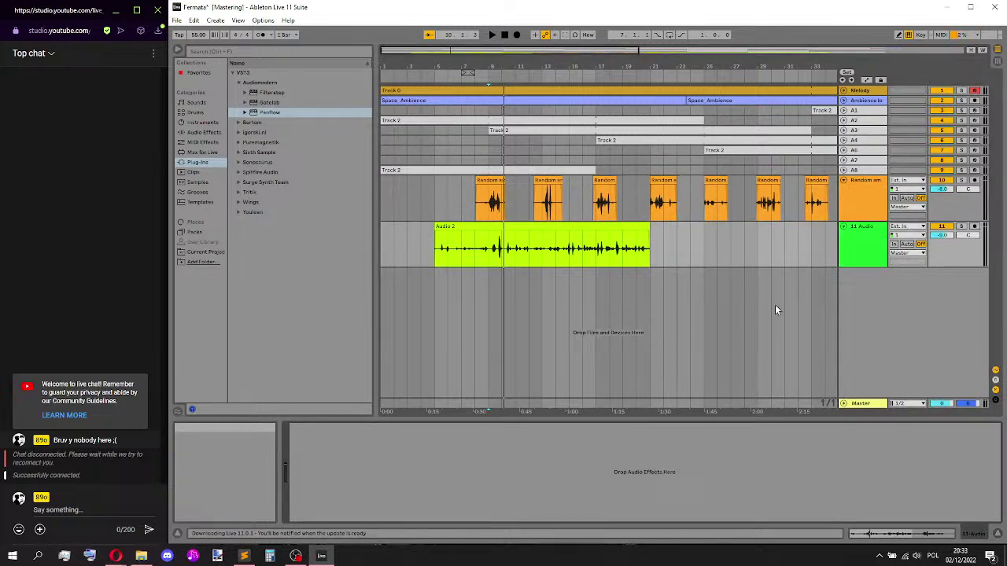
pyautogui.click(859, 260)
pyautogui.hotkey('ctrl', 'r')
pyautogui.write('Random am')
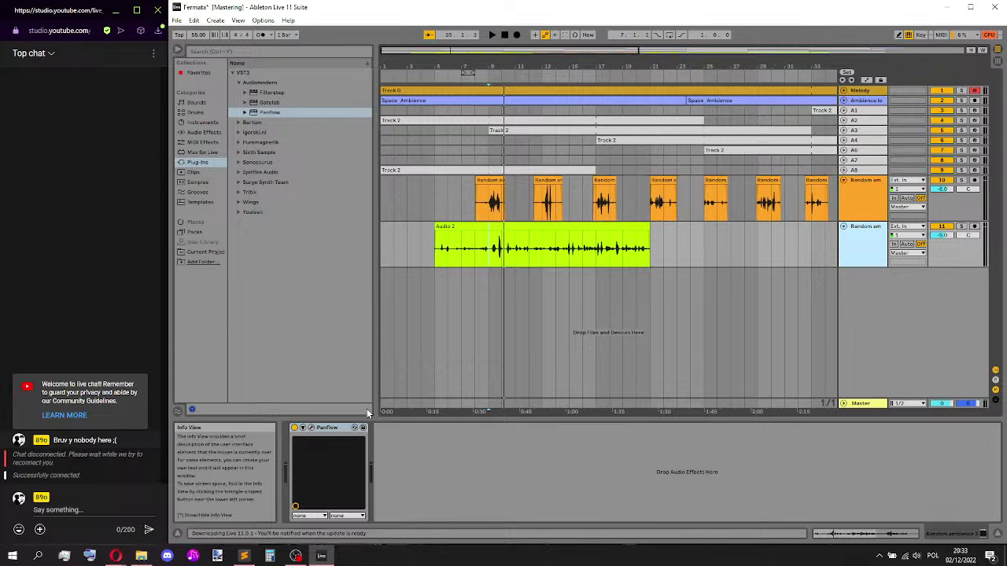
# - Play the Audio 2 clip from bar 5 and from bar 9 while watching the Panflow curve on Random ambience 2
pyautogui.click(441, 251)
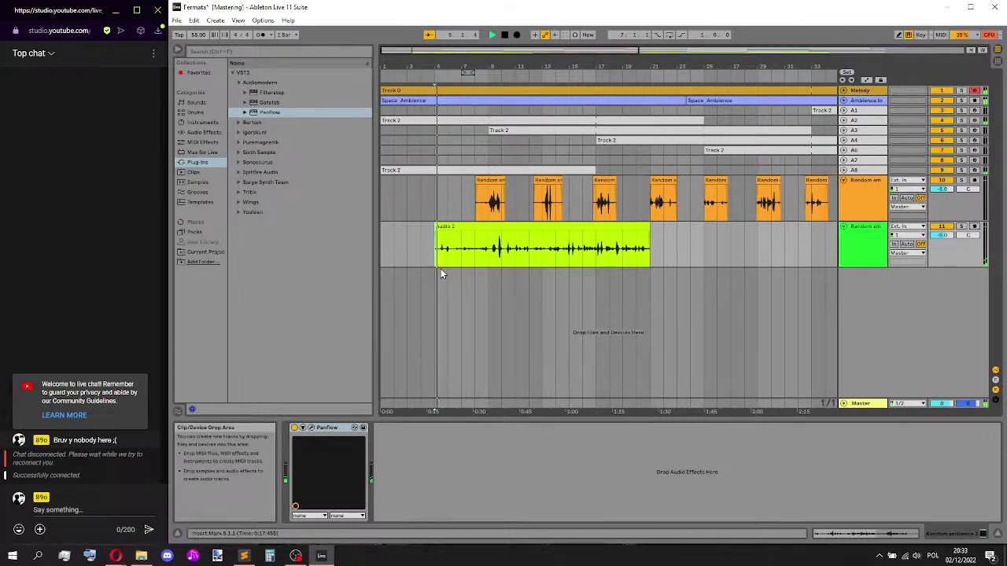
pyautogui.click(311, 428)
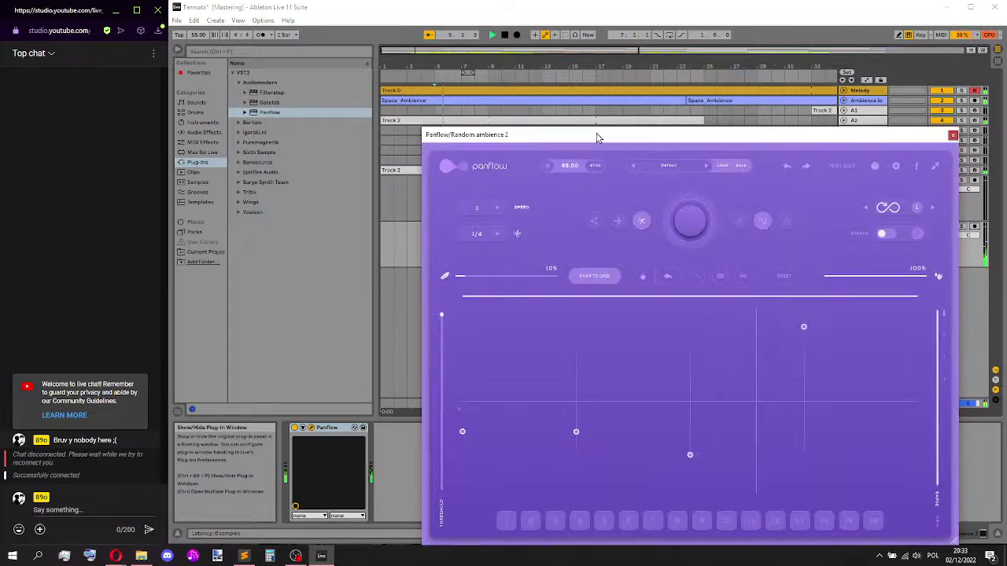
pyautogui.moveTo(609, 135); pyautogui.dragTo(532, 292)
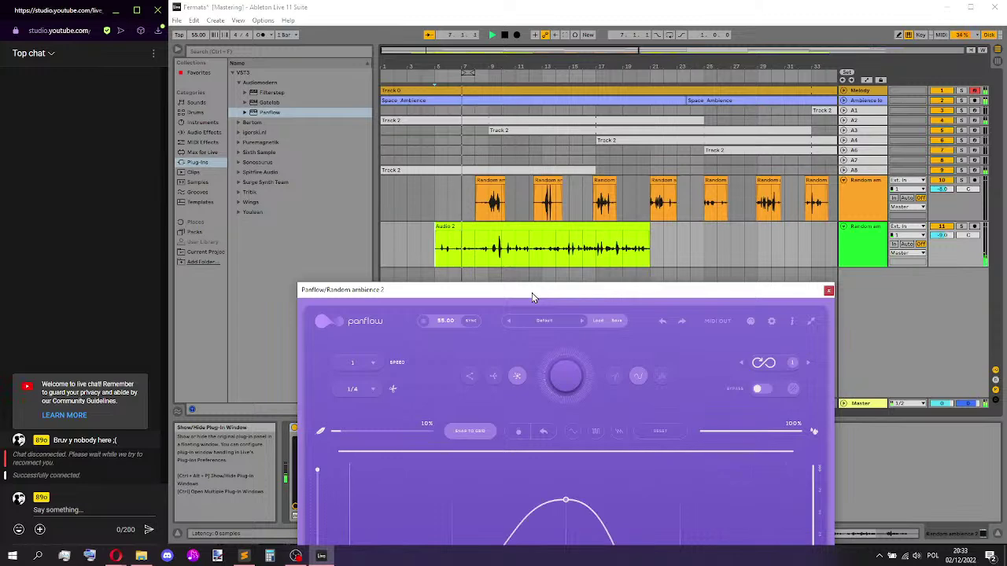
pyautogui.moveTo(539, 292); pyautogui.dragTo(545, 272)
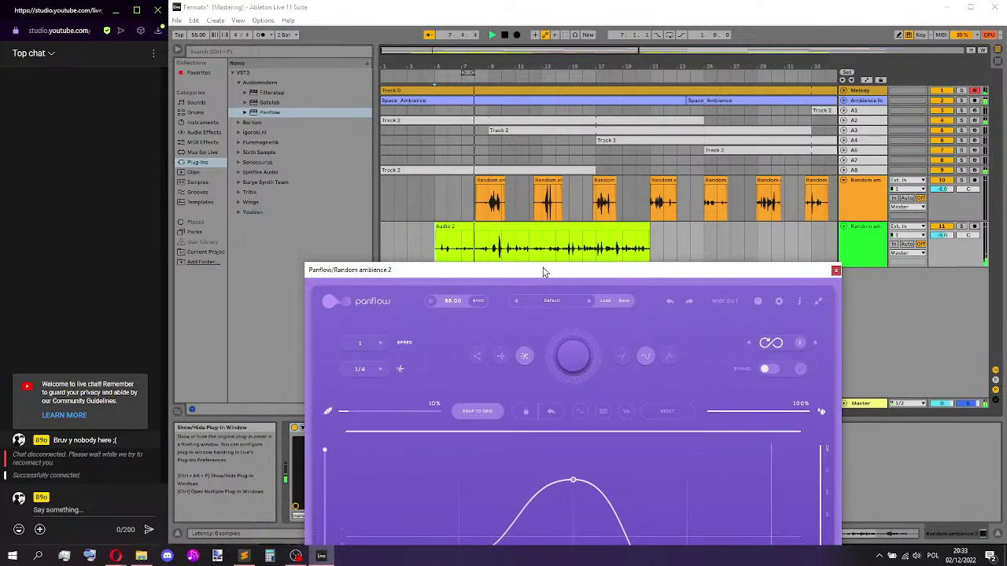
pyautogui.click(502, 250)
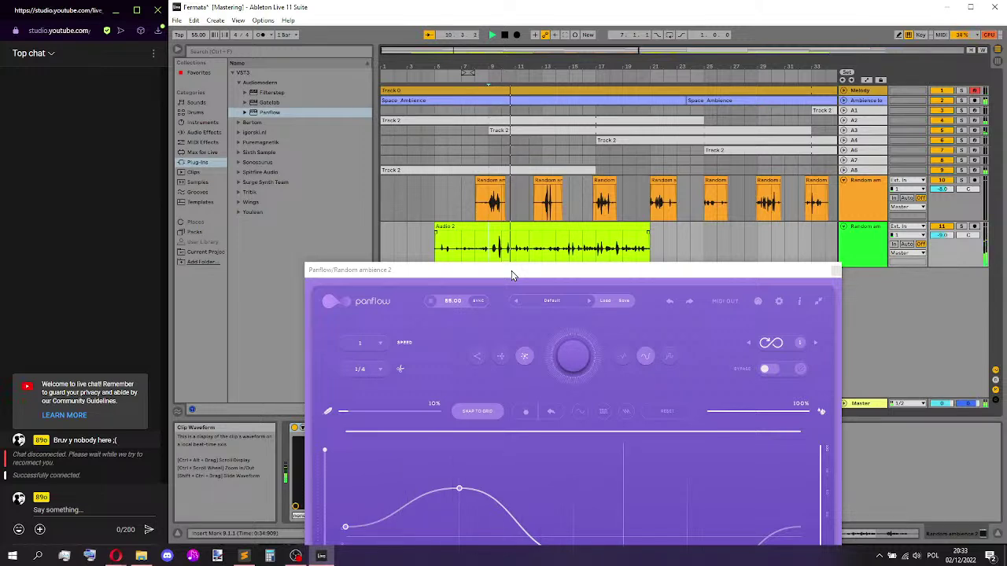
pyautogui.moveTo(511, 274); pyautogui.dragTo(512, 165)
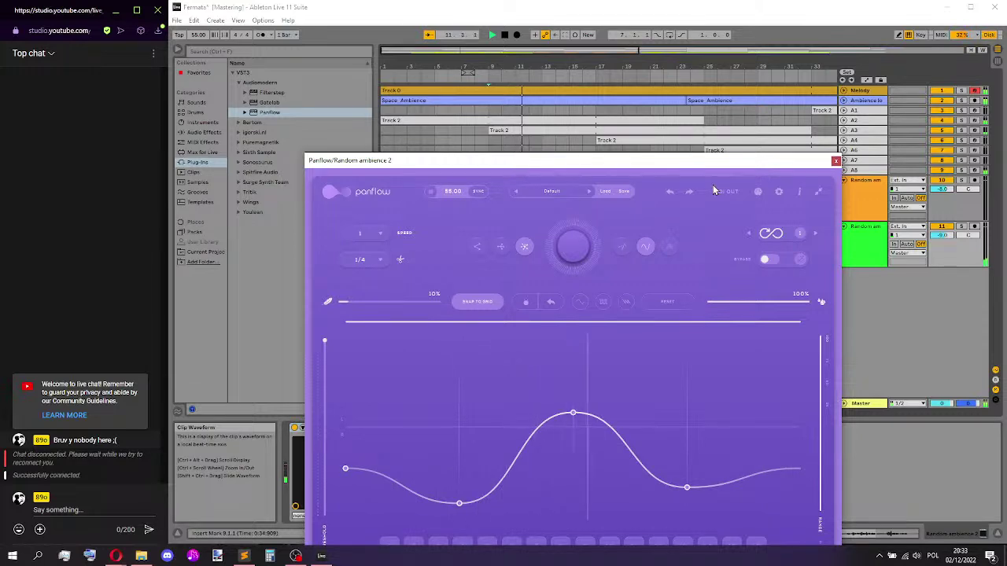
# - Stop playback, add Panflow to the Random ambience track, and set its division to 1/1 with infinity mode on
pyautogui.click(874, 203)
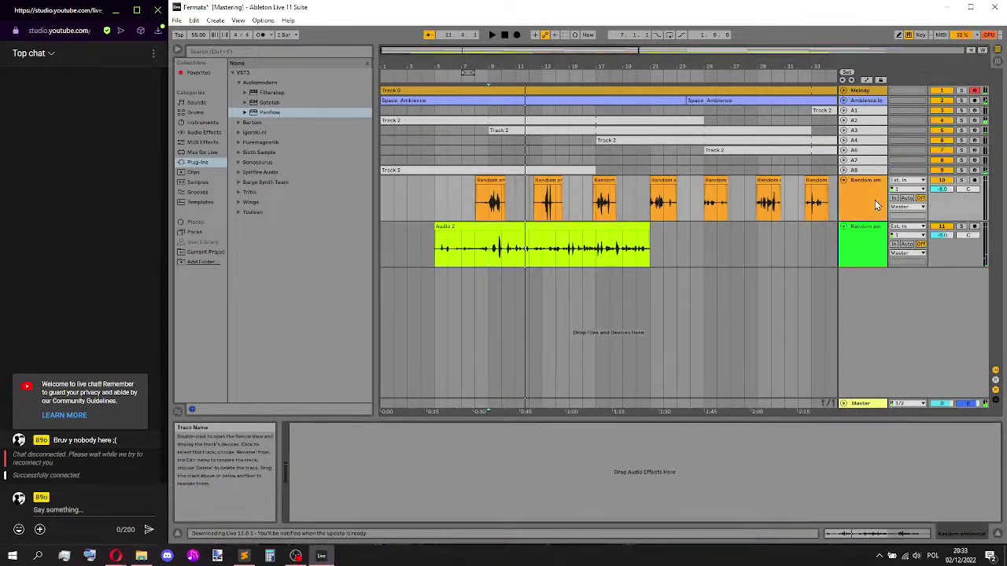
pyautogui.click(269, 111)
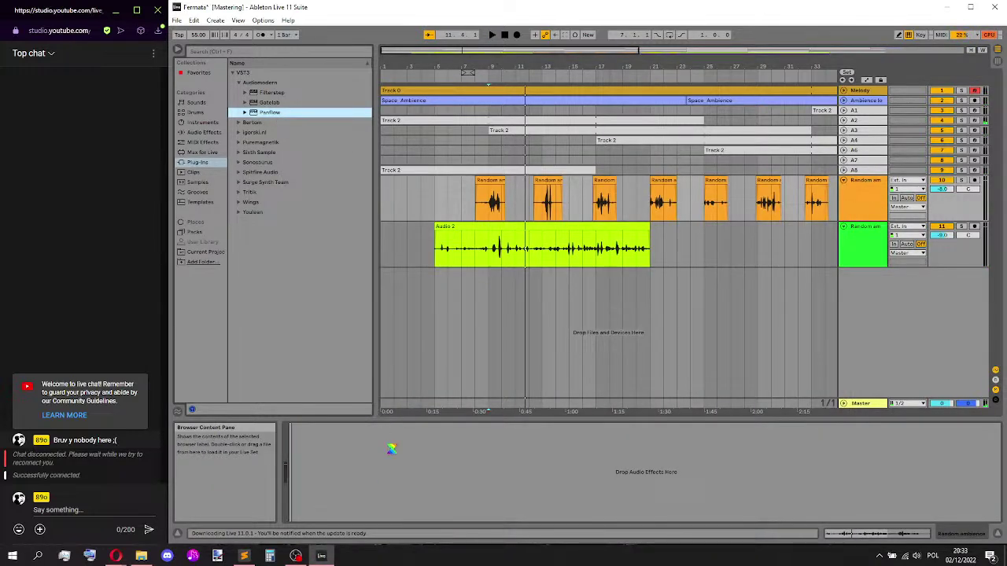
pyautogui.press('Return')
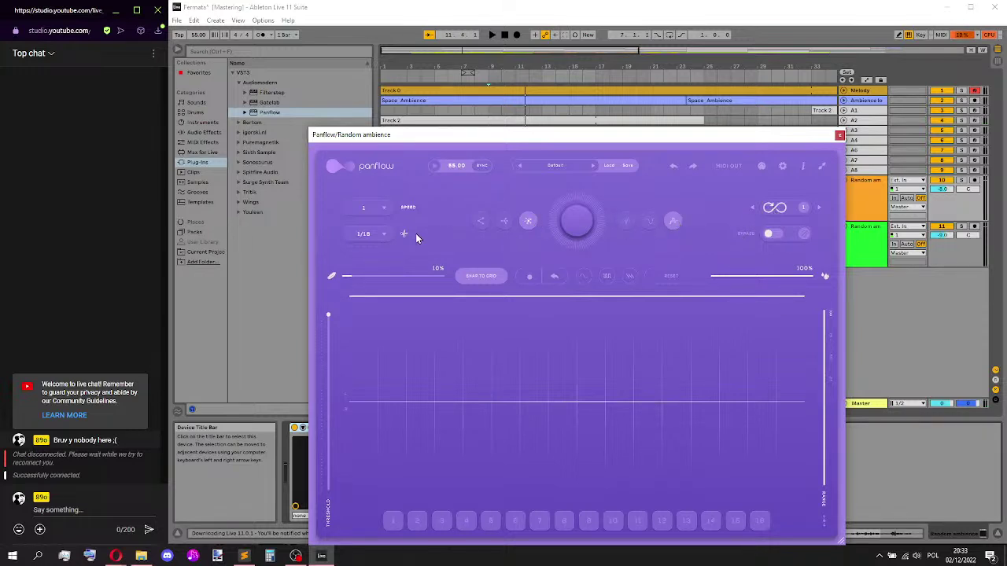
pyautogui.click(382, 235)
pyautogui.click(378, 251)
pyautogui.click(386, 209)
pyautogui.click(388, 211)
pyautogui.click(839, 138)
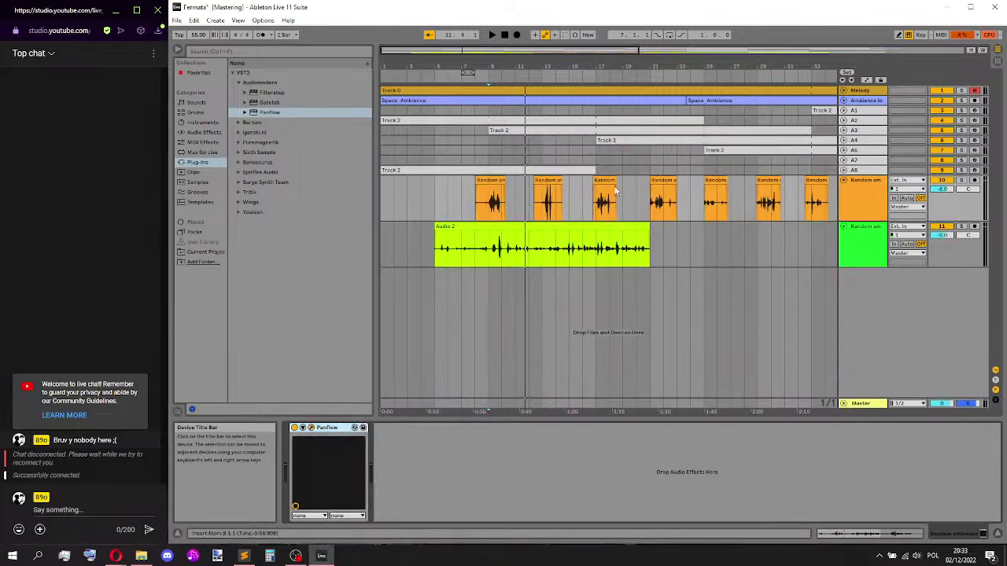
# - Play the Random ambience clips from bar 8, check the Panflow curve during playback, and close the plug-in window
pyautogui.click(484, 196)
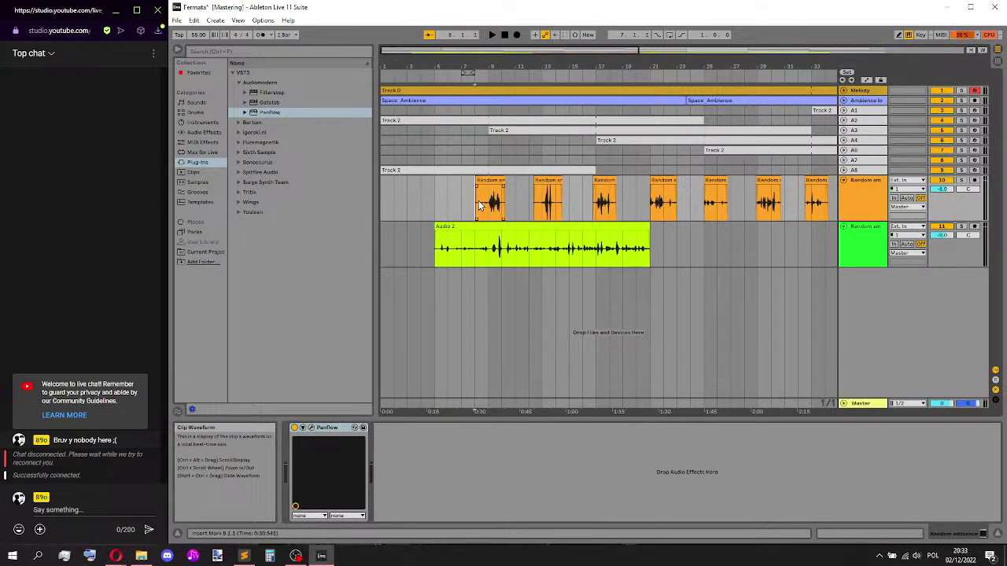
pyautogui.click(472, 200)
pyautogui.press('space')
pyautogui.click(295, 428)
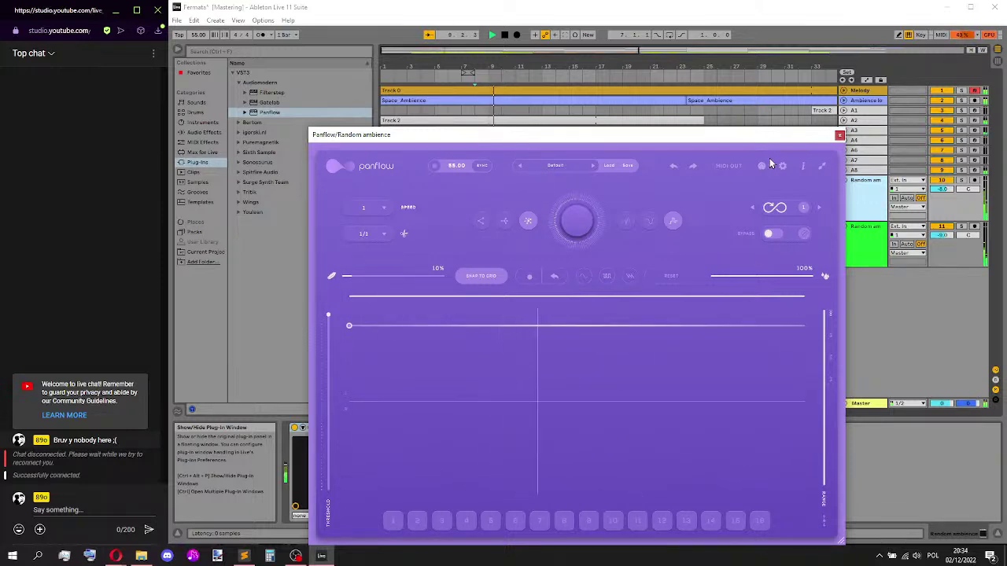
pyautogui.click(839, 136)
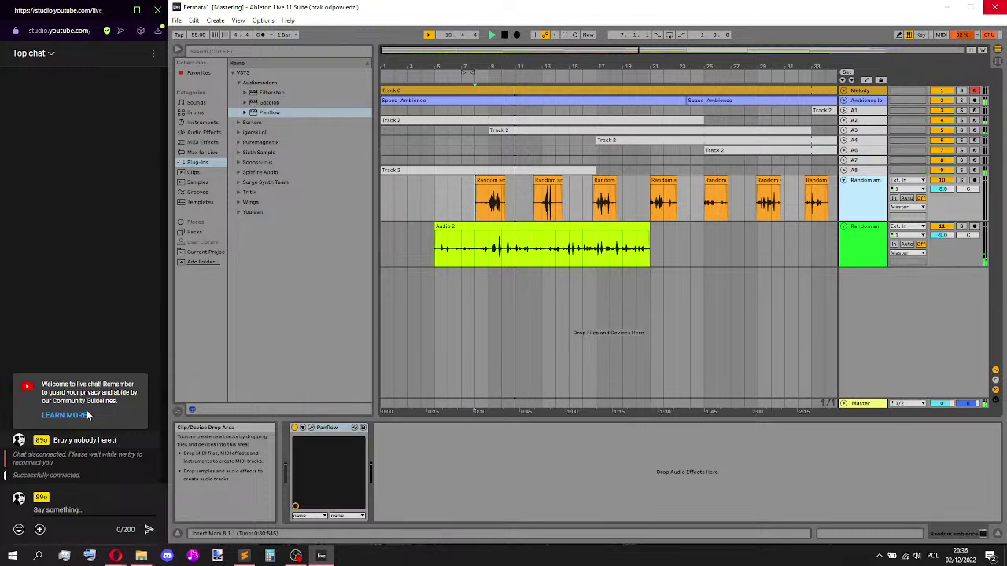
pyautogui.click(77, 508)
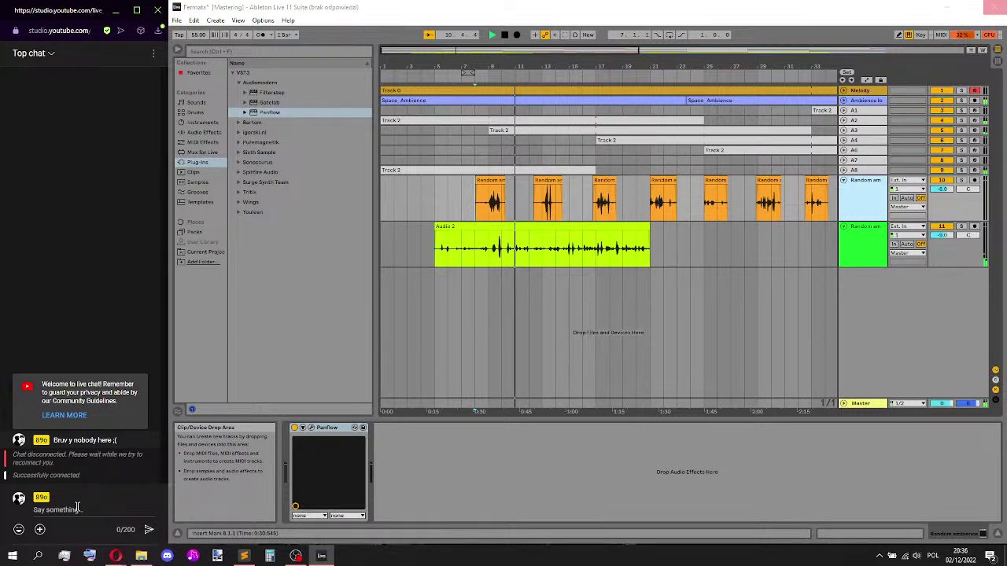
pyautogui.click(74, 332)
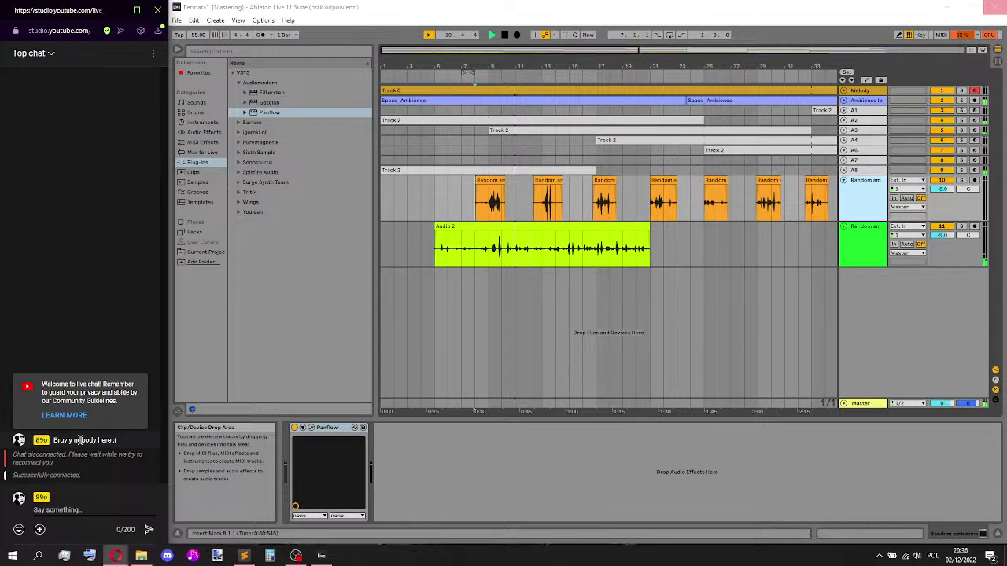
pyautogui.click(64, 512)
pyautogui.click(65, 307)
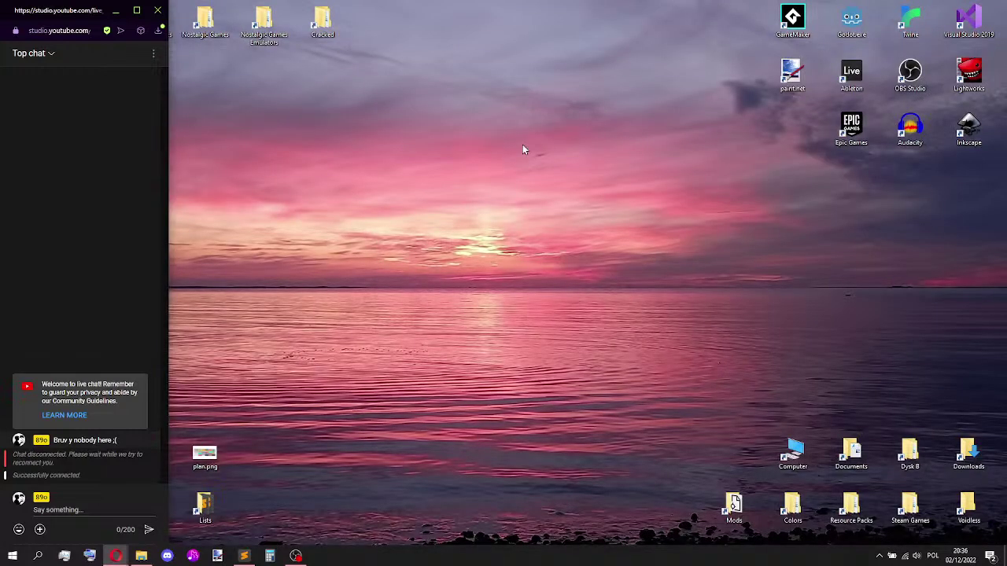
# - Try to relaunch Ableton Live from the desktop, and bring up the OBS Studio window
pyautogui.click(852, 76)
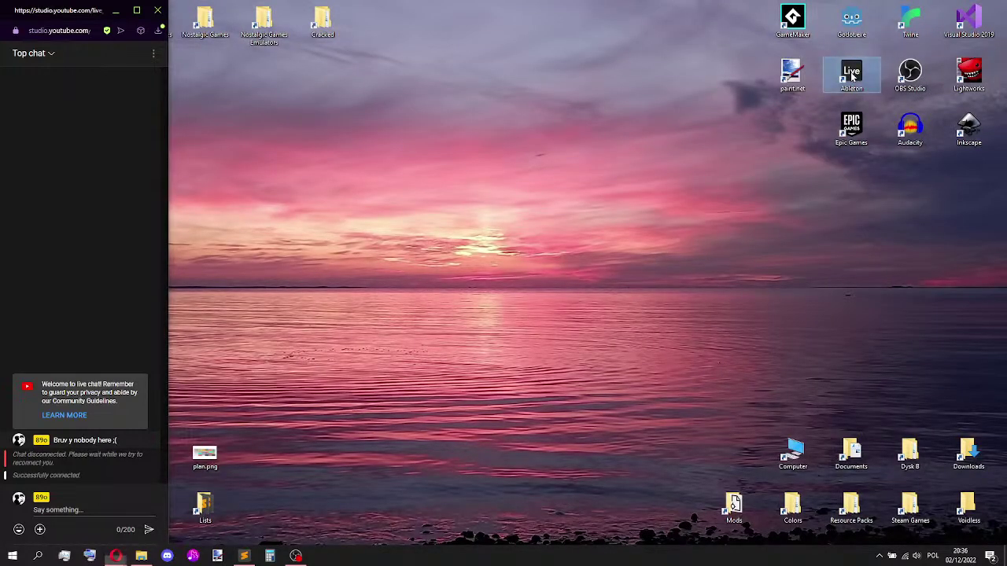
pyautogui.click(765, 149)
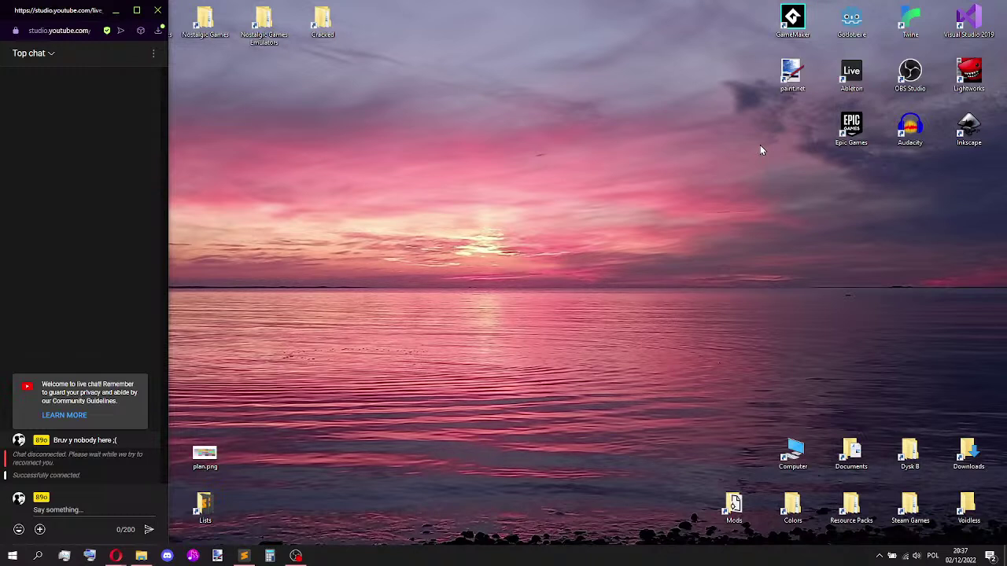
pyautogui.click(298, 556)
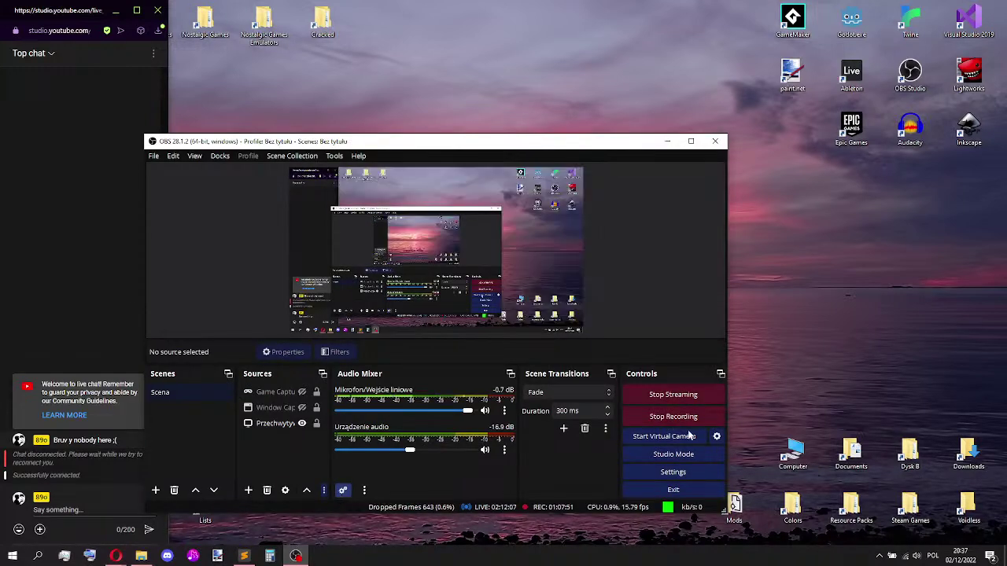